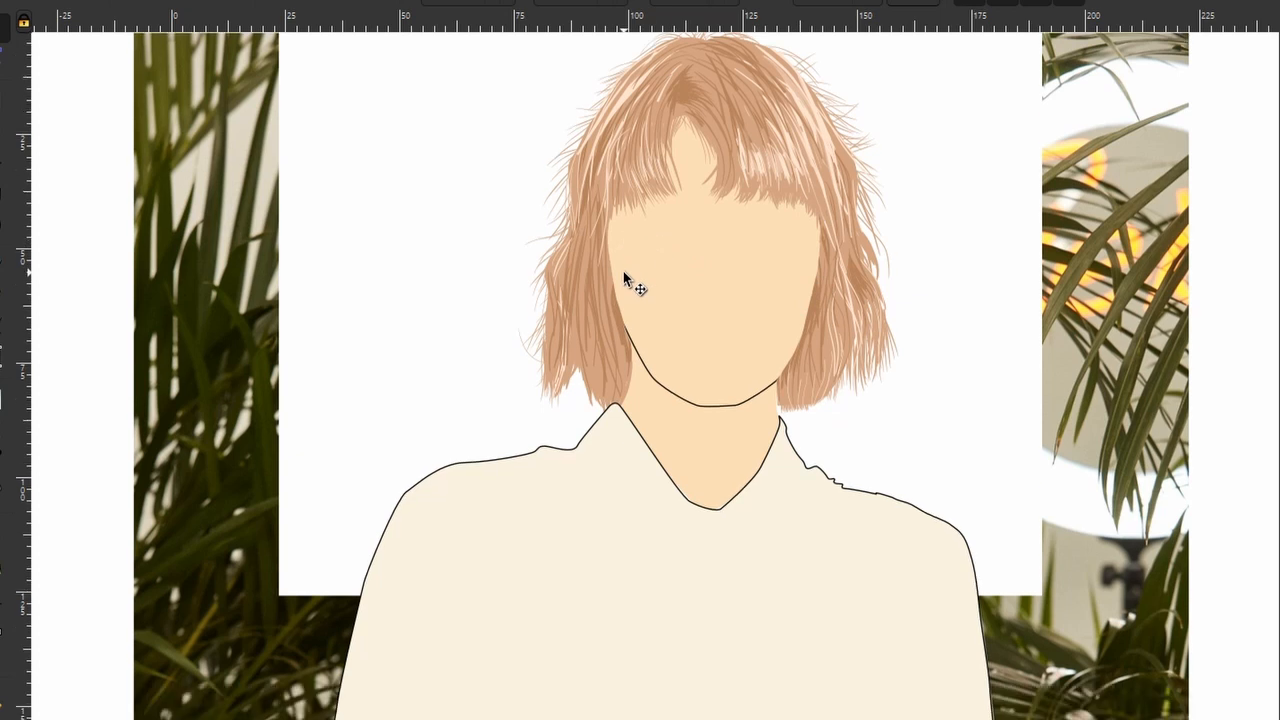
Step: Paste a copy of the reference photo onto the canvas and place it to the right of the illustration
scroll(629, 366, down, 2)
click(891, 328)
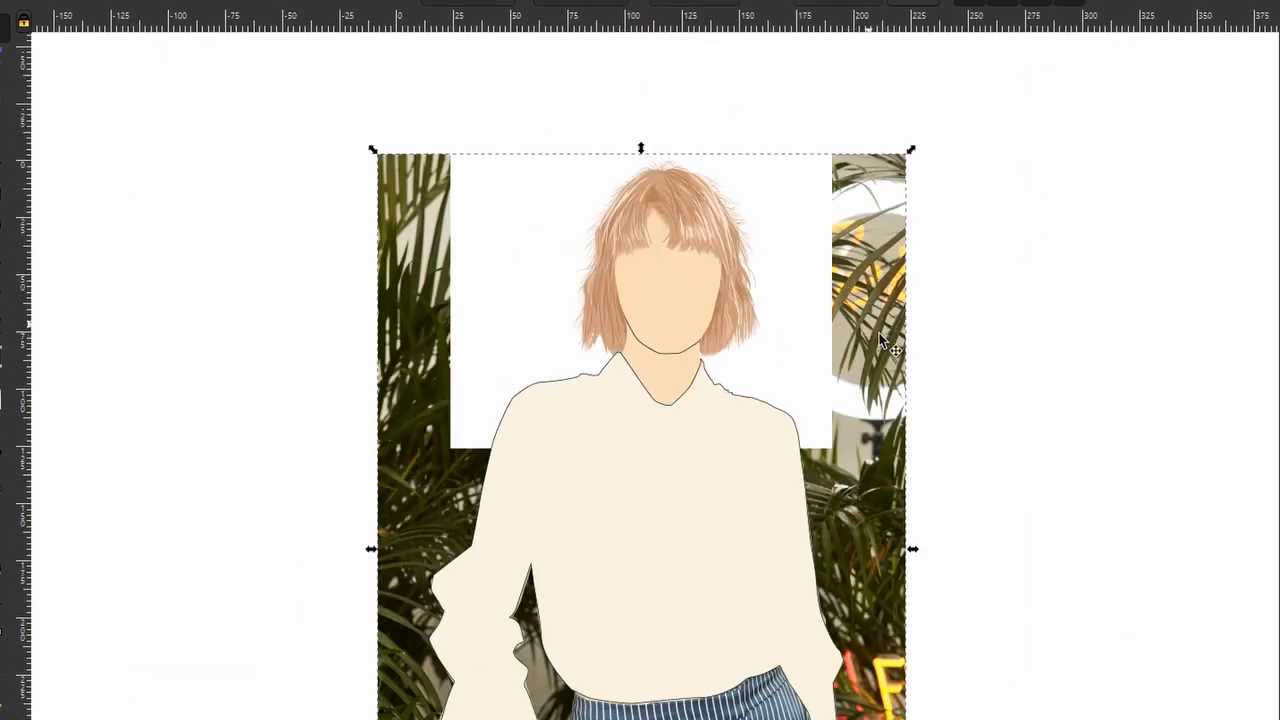
key(ctrl+v)
drag(1097, 468, 1136, 443)
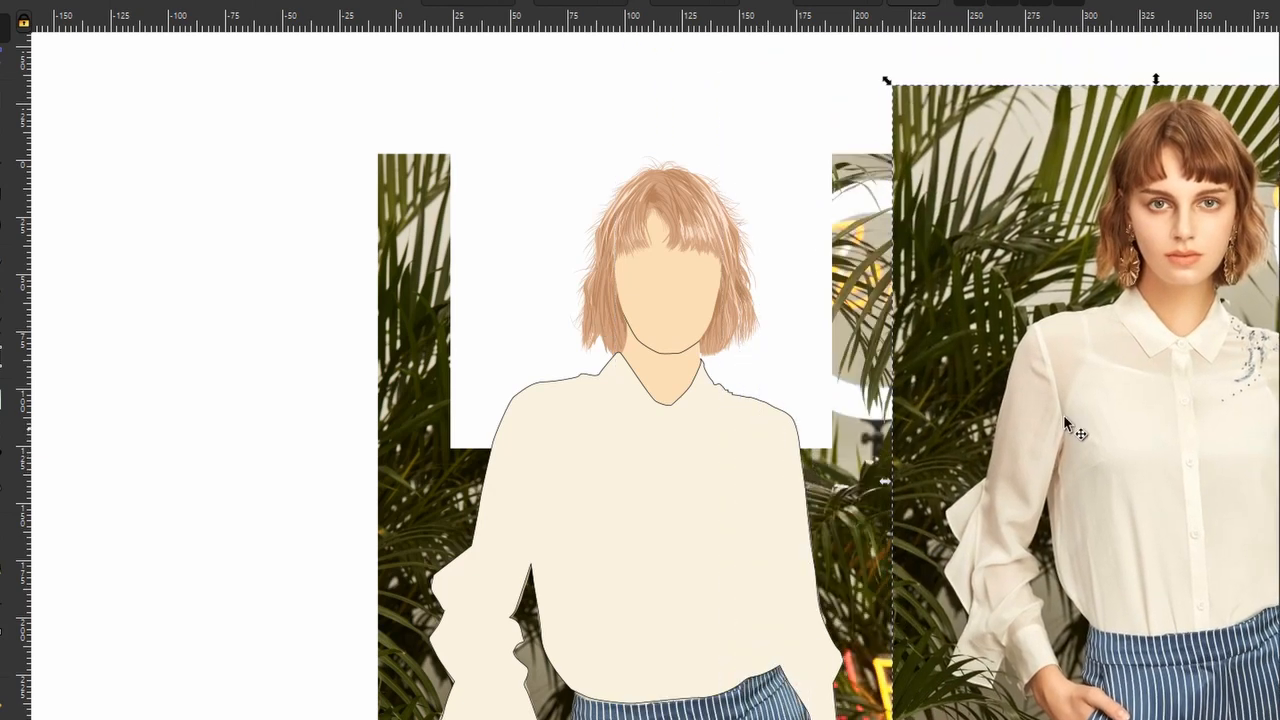
drag(993, 387, 662, 265)
drag(830, 253, 878, 263)
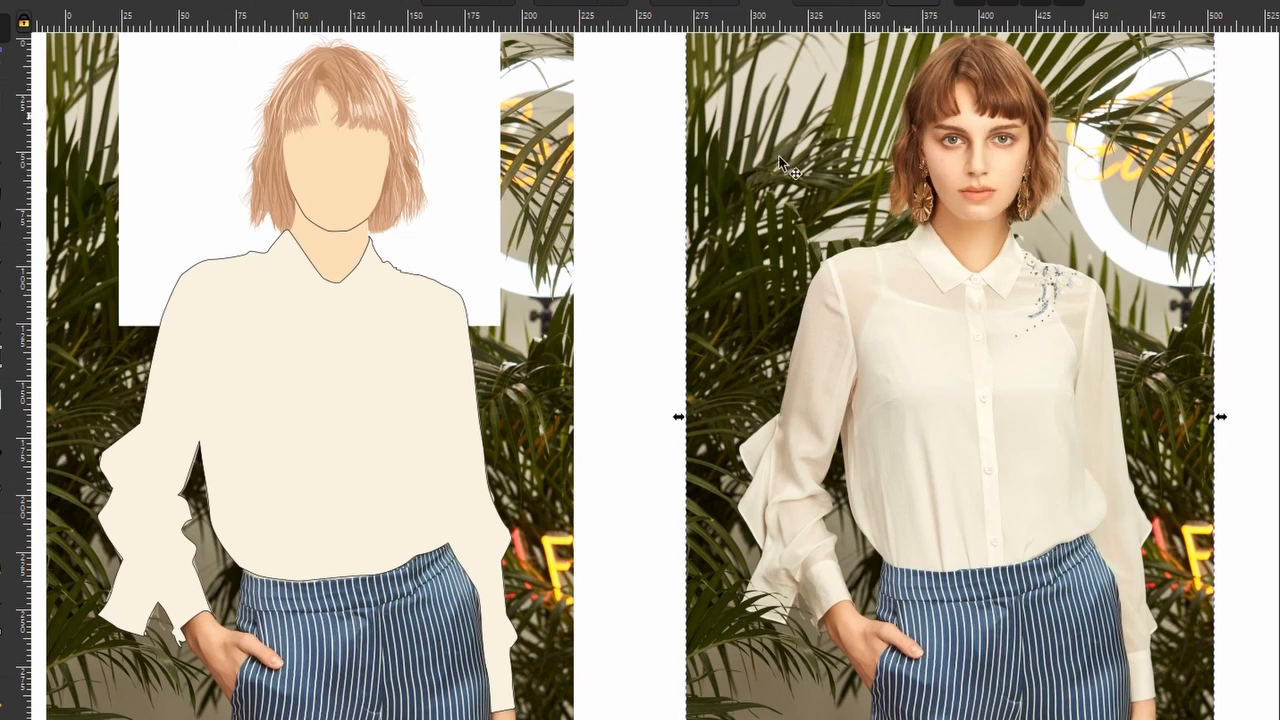
click(622, 244)
drag(309, 137, 583, 200)
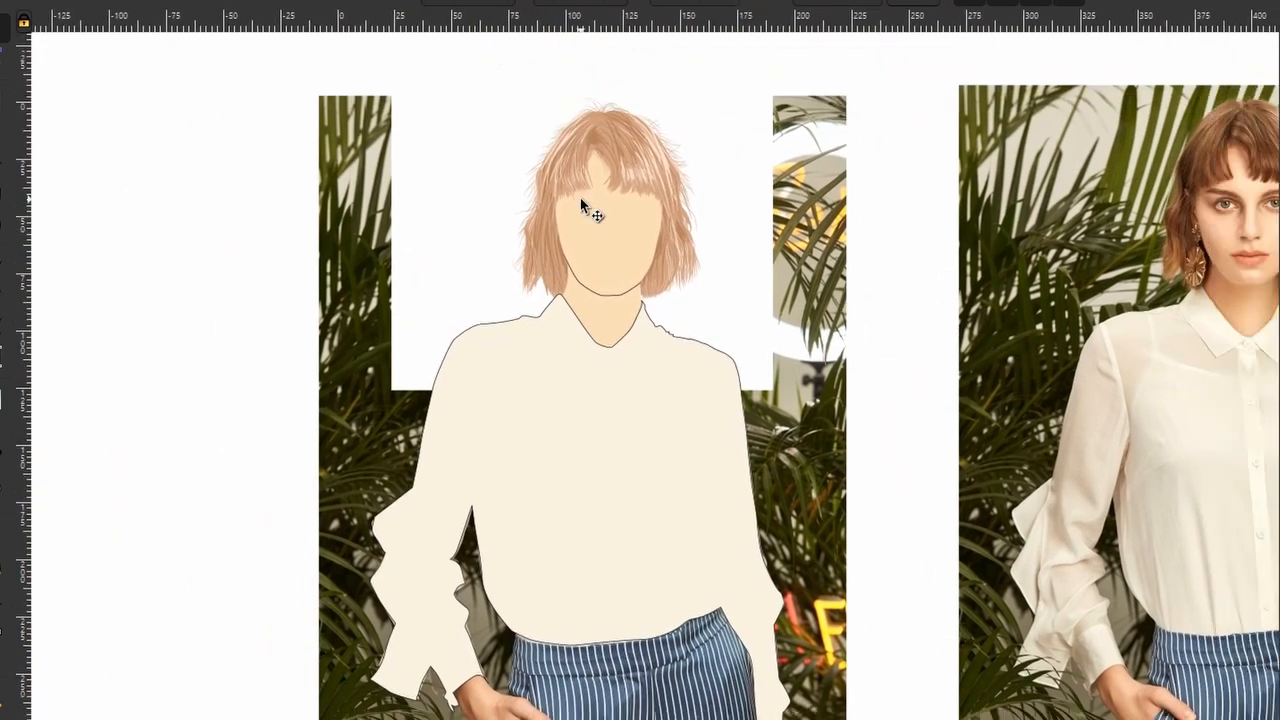
Step: Select the blank face shape and turn on the X-Ray split view to reveal the photo beneath the illustration
scroll(584, 206, up, 2)
scroll(588, 312, up, 3)
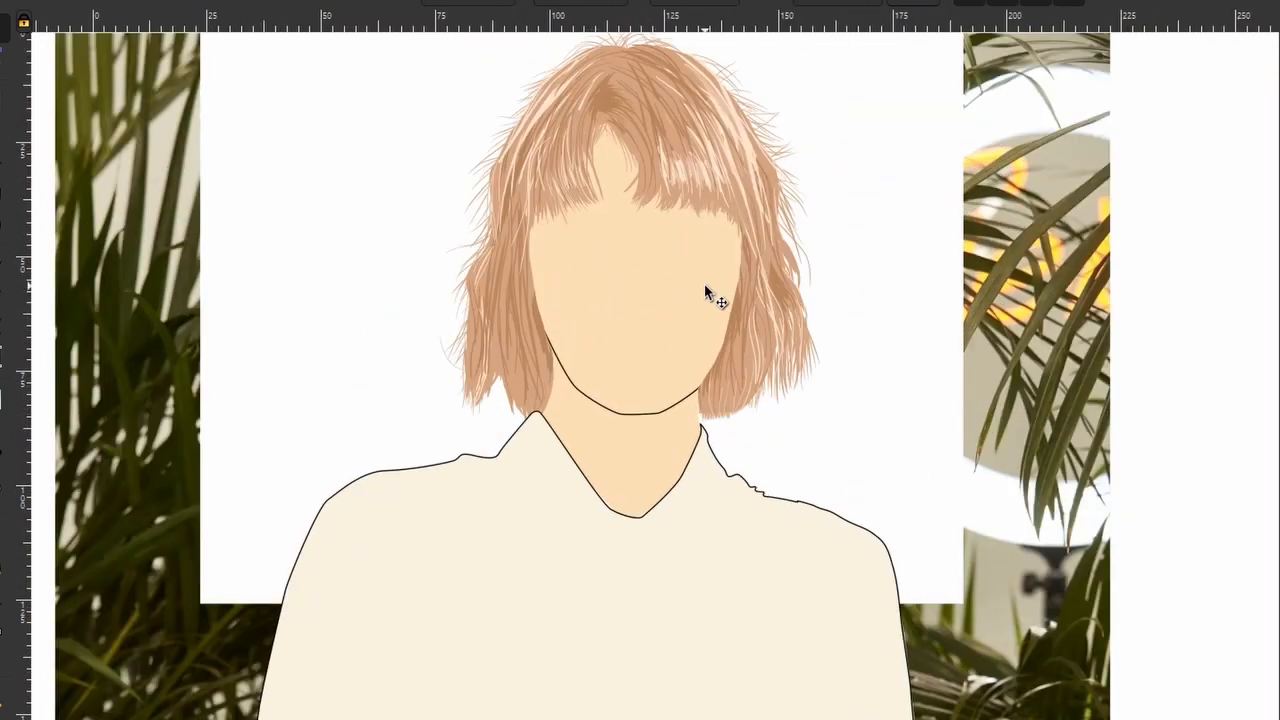
scroll(705, 292, up, 1)
scroll(628, 222, up, 1)
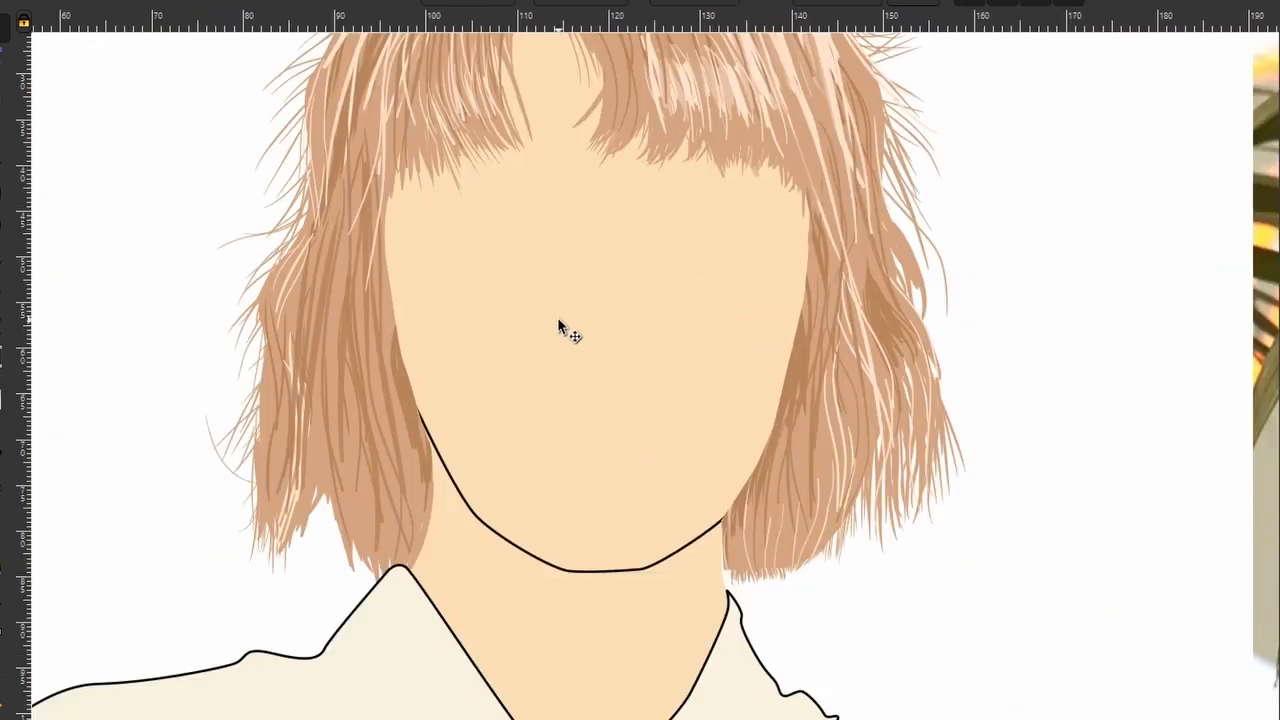
drag(604, 226, 624, 254)
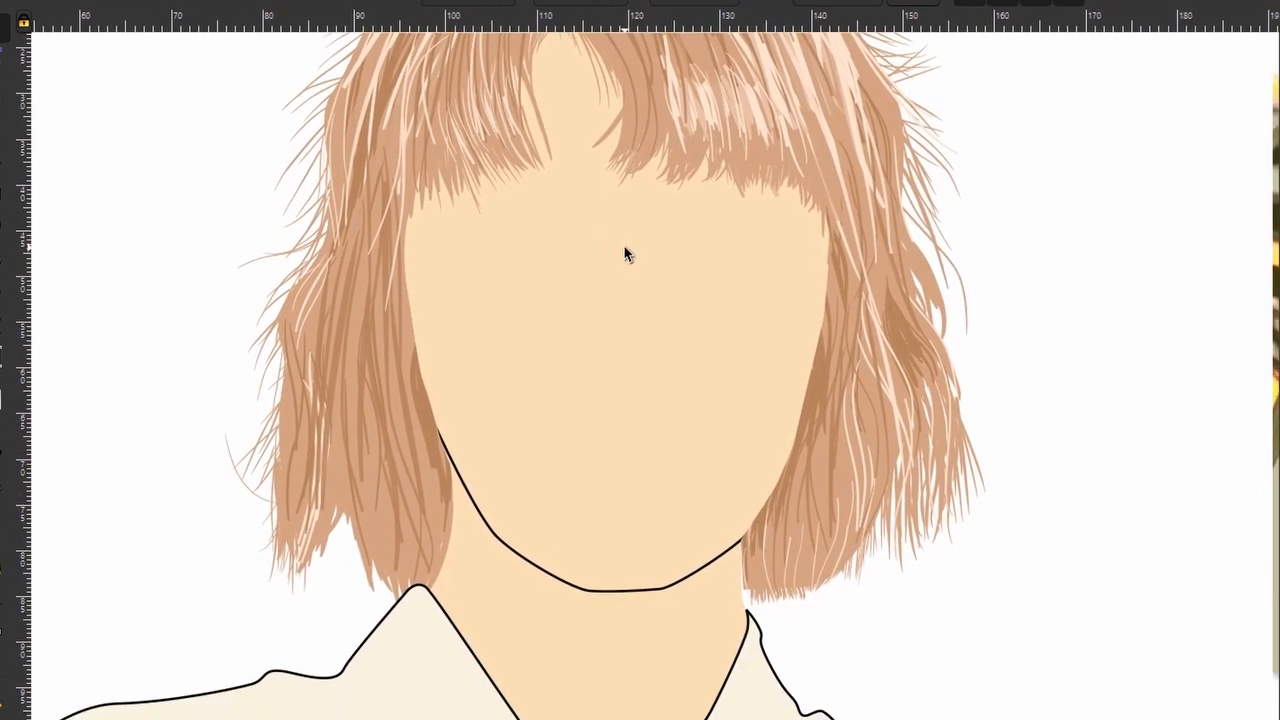
click(646, 486)
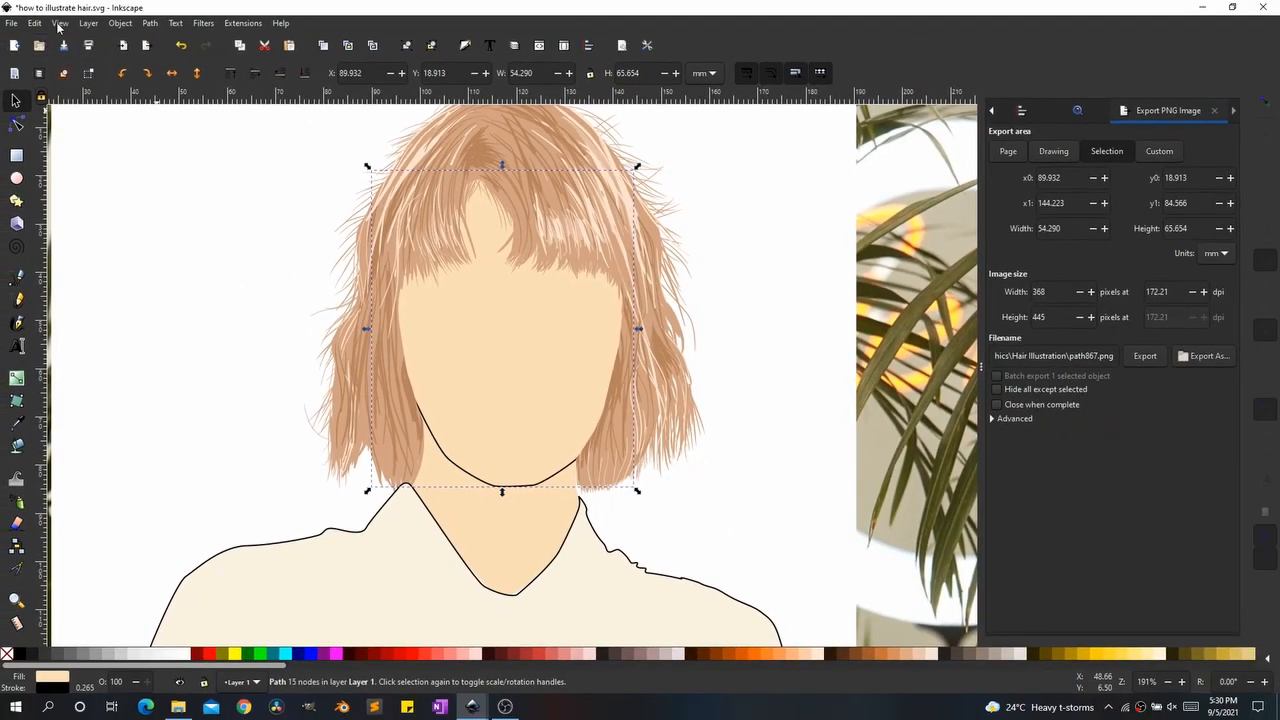
click(60, 23)
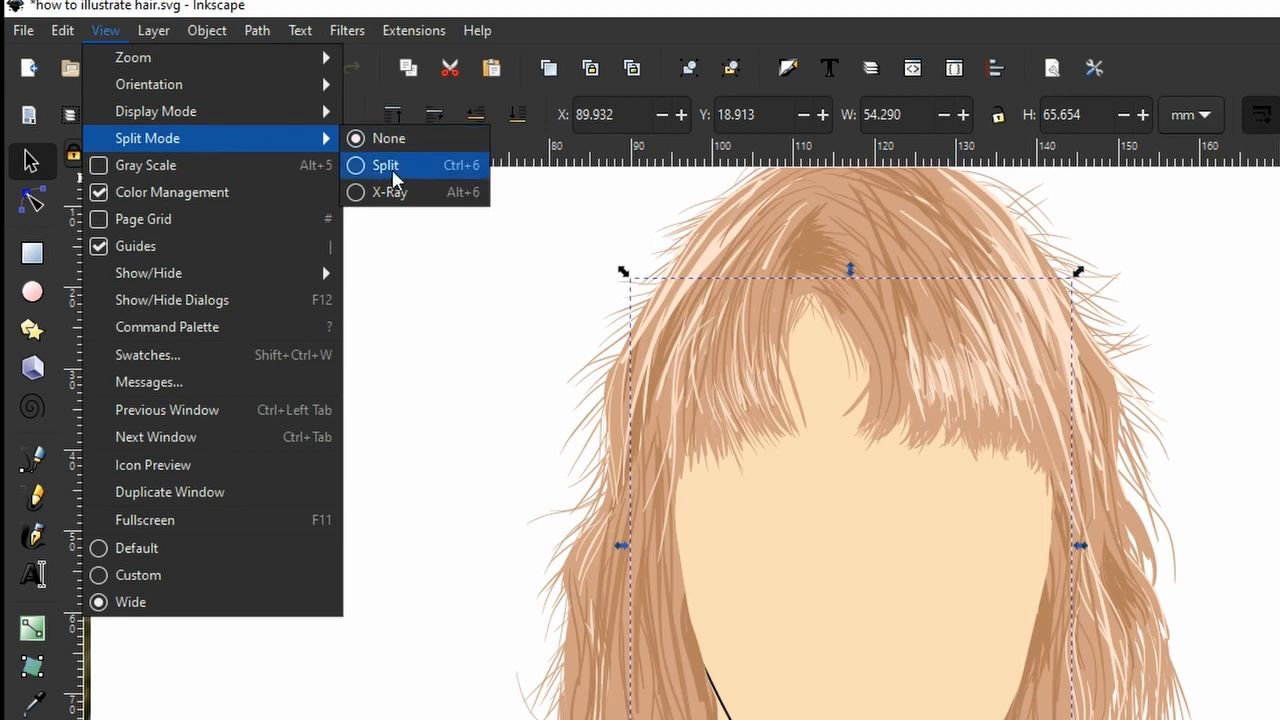
click(400, 193)
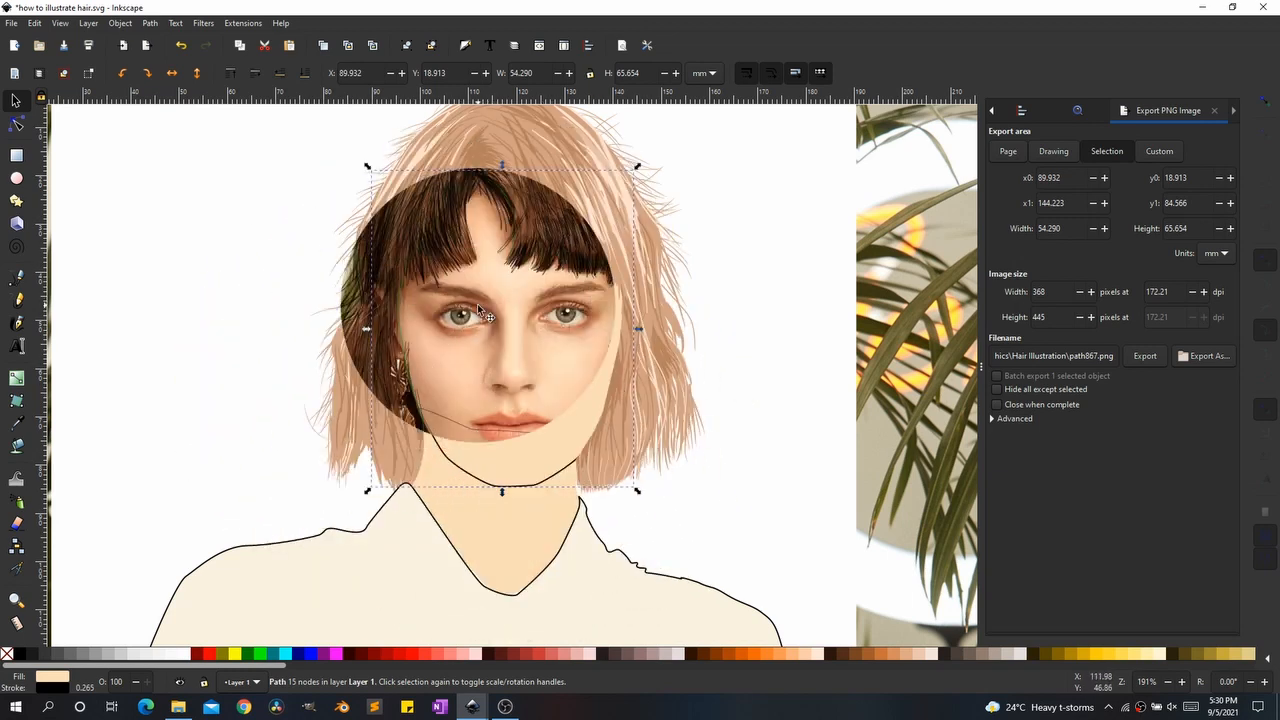
Step: Examine the photo's hair, eyes and other facial features through the X-Ray lens at different magnifications
scroll(509, 330, down, 2)
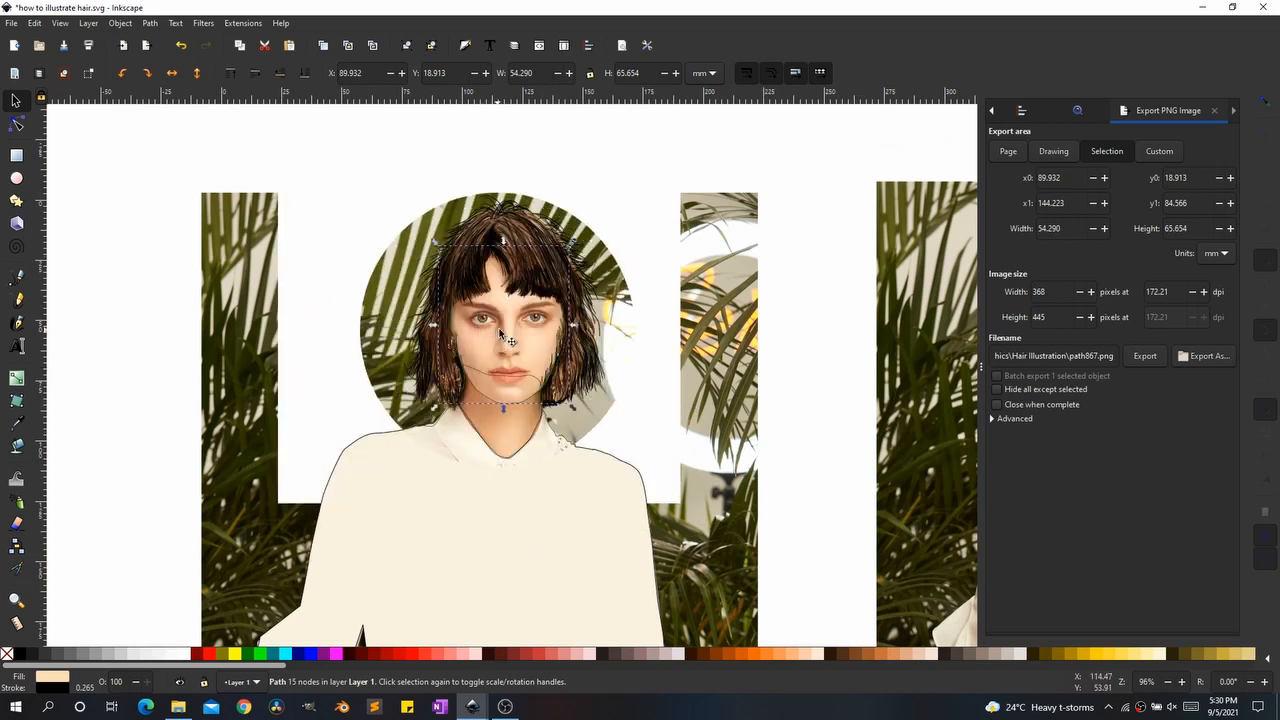
key(space)
drag(655, 318, 391, 409)
key(space)
drag(198, 425, 394, 296)
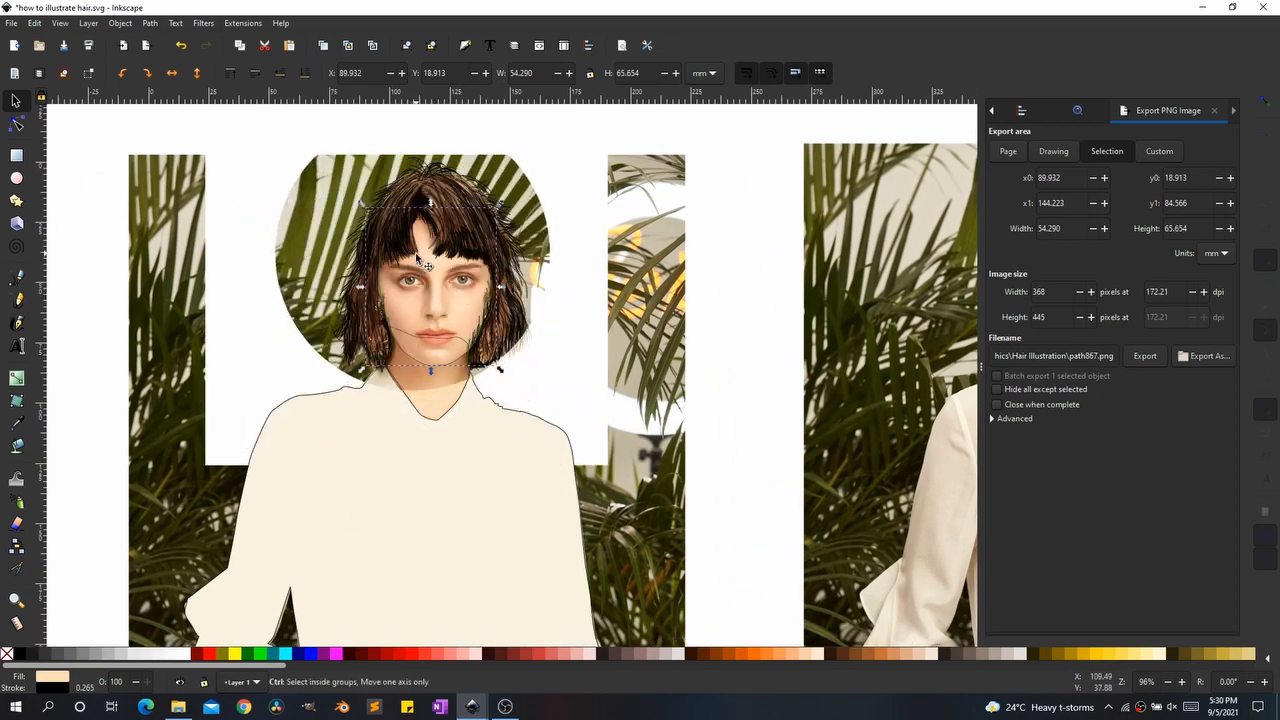
scroll(413, 258, up, 2)
key(space)
drag(697, 350, 537, 337)
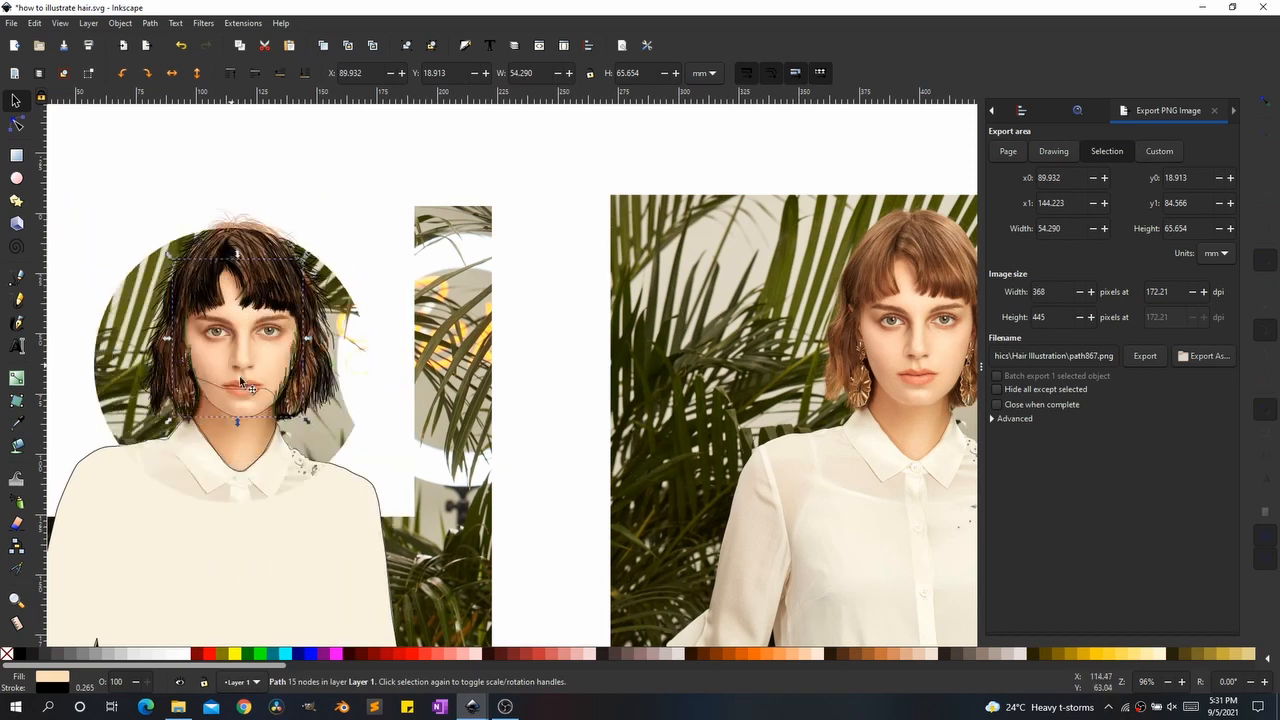
drag(173, 292, 548, 278)
scroll(548, 278, up, 3)
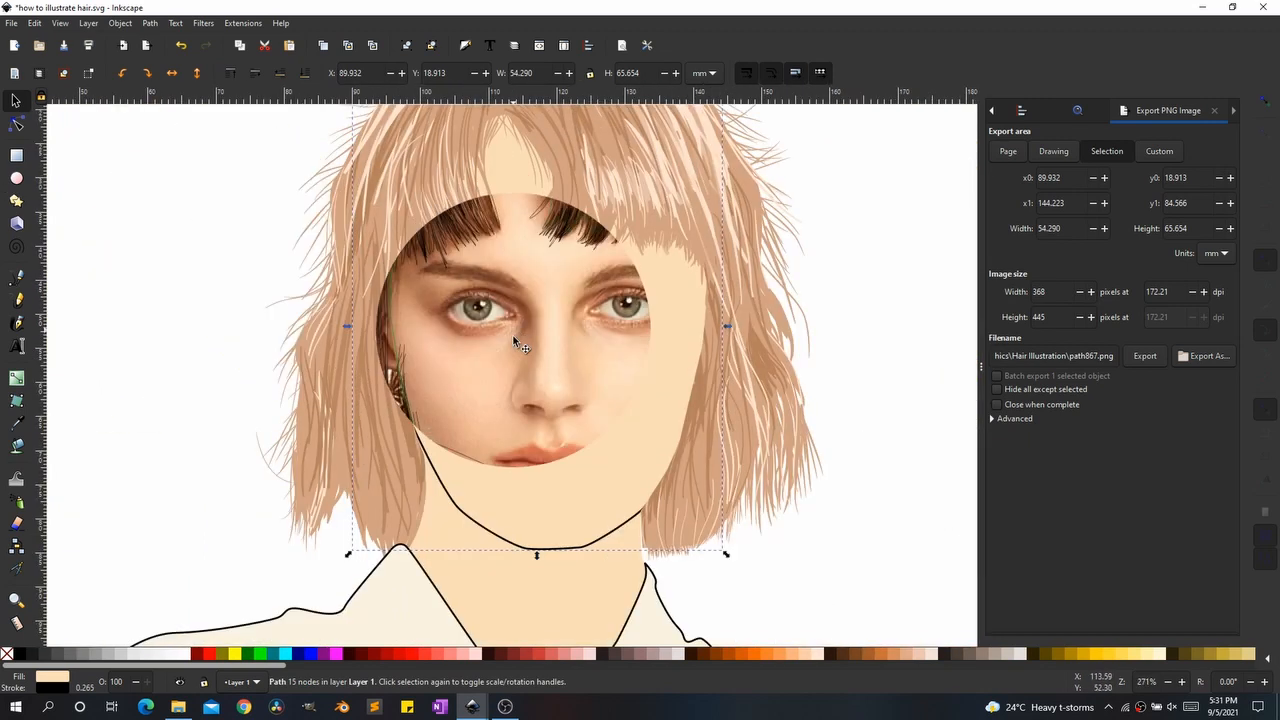
scroll(646, 366, up, 1)
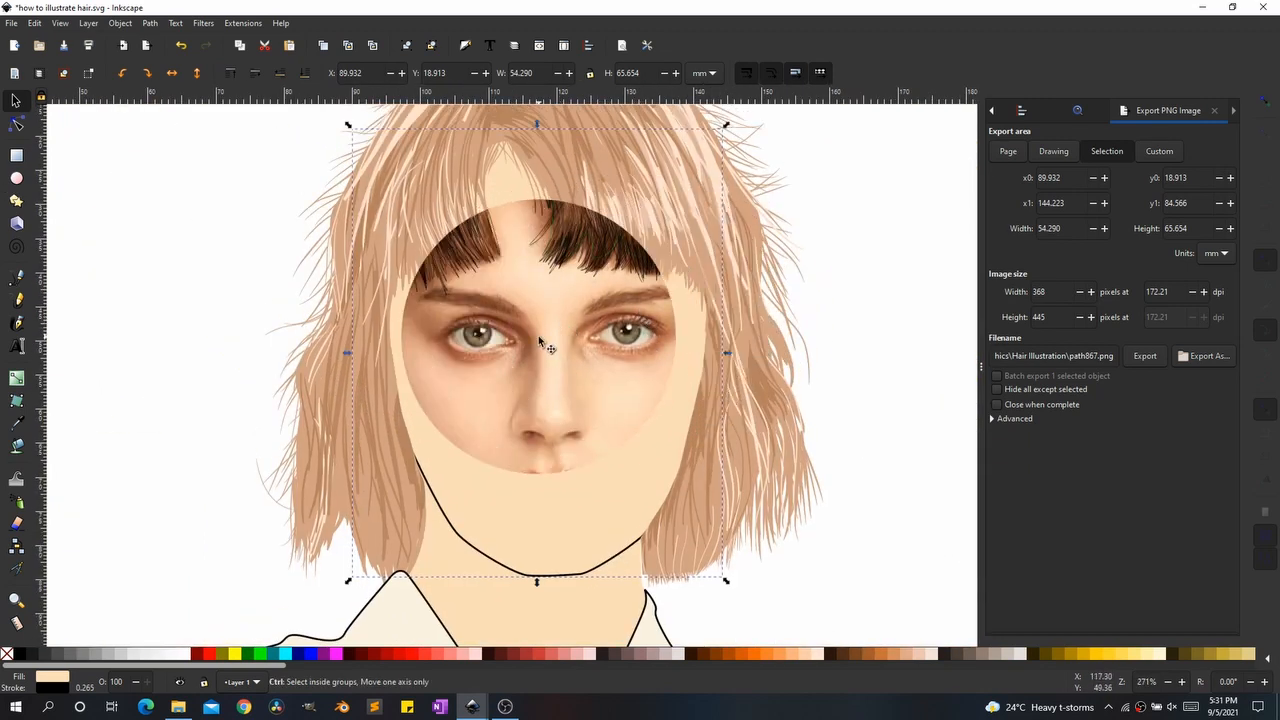
scroll(518, 358, up, 1)
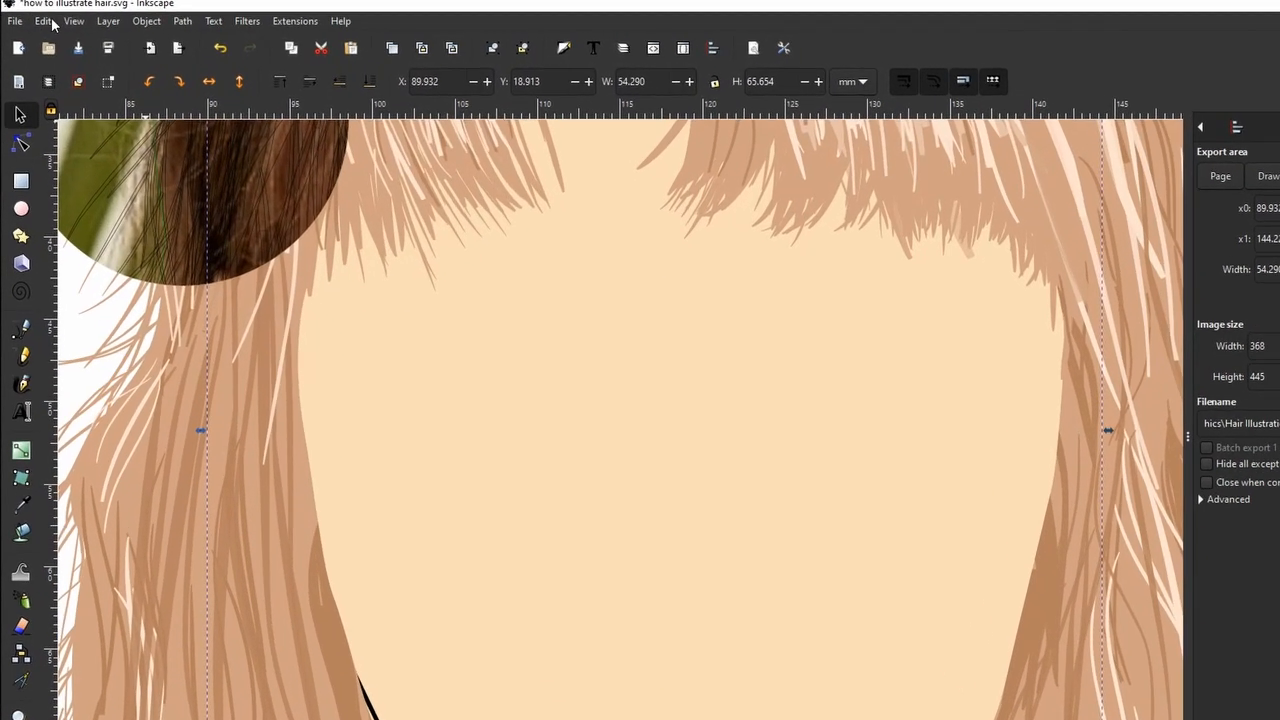
Step: Check the X-ray radius setting in the Rendering preferences, then close the preferences
click(44, 21)
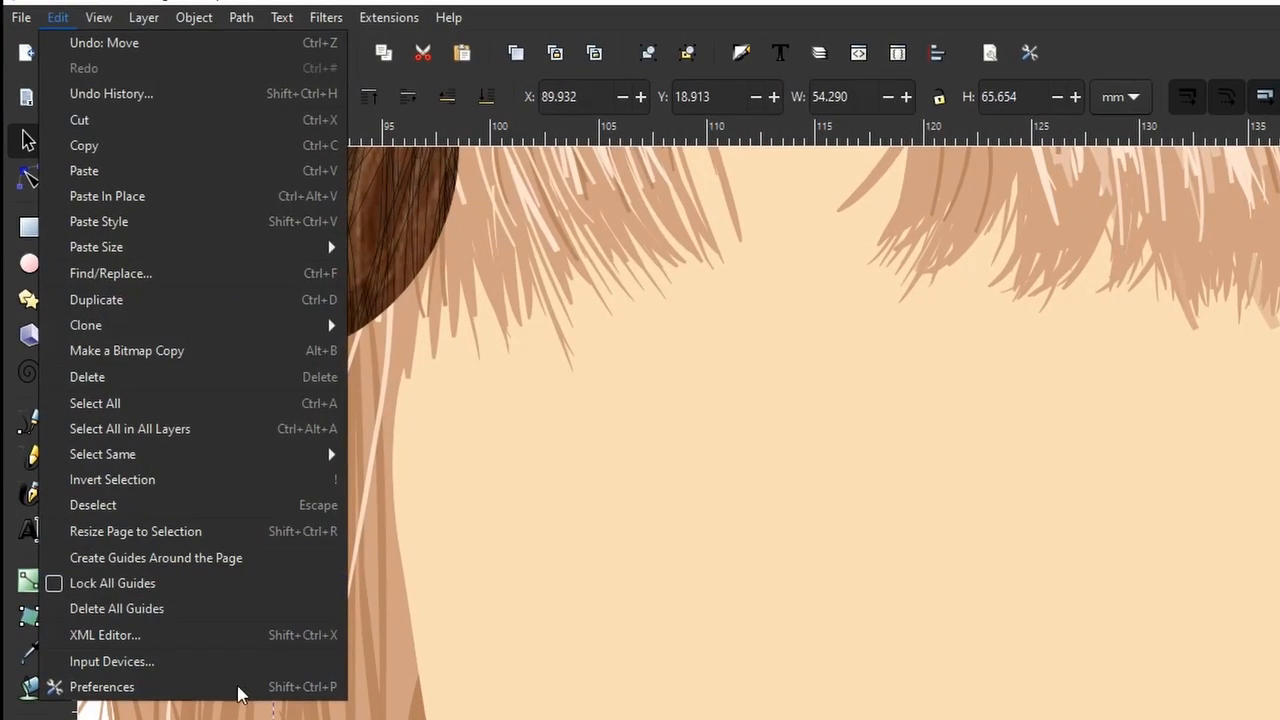
click(173, 536)
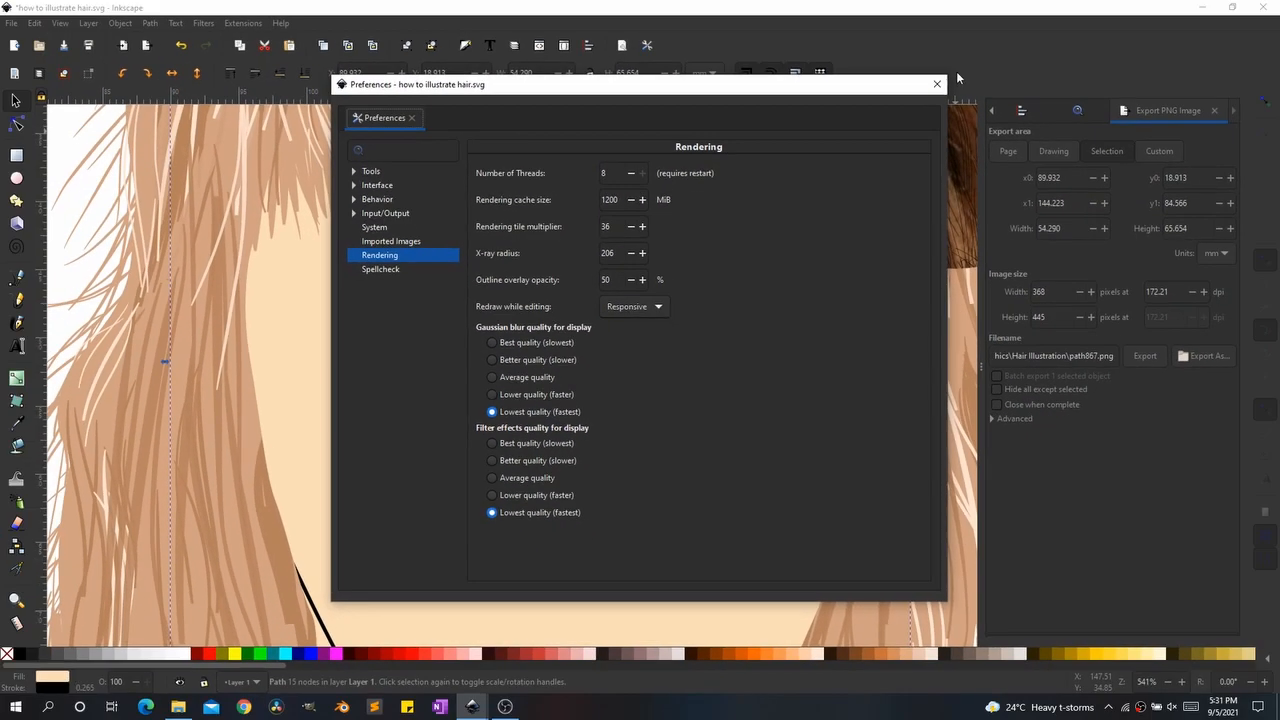
click(940, 86)
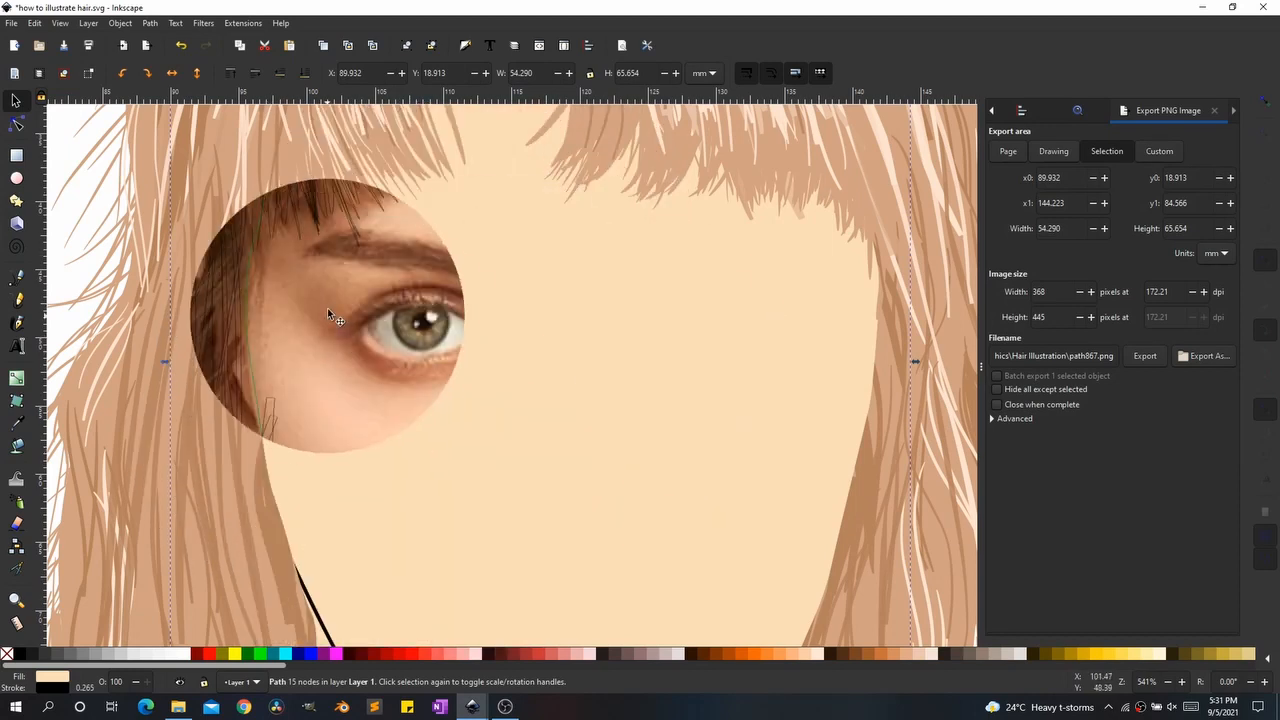
Step: Trace the eye on the left side of the face as a closed Bezier path, about 9.5 by 3.5 mm
scroll(389, 428, up, 3)
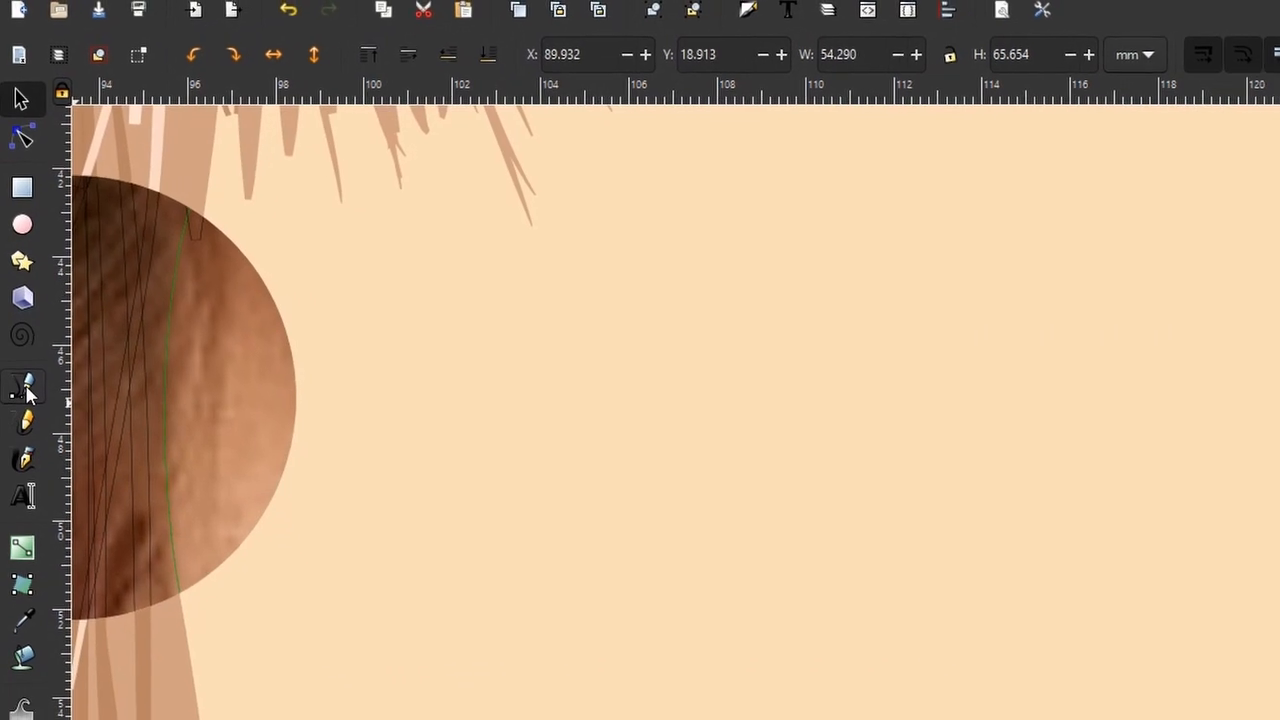
click(26, 406)
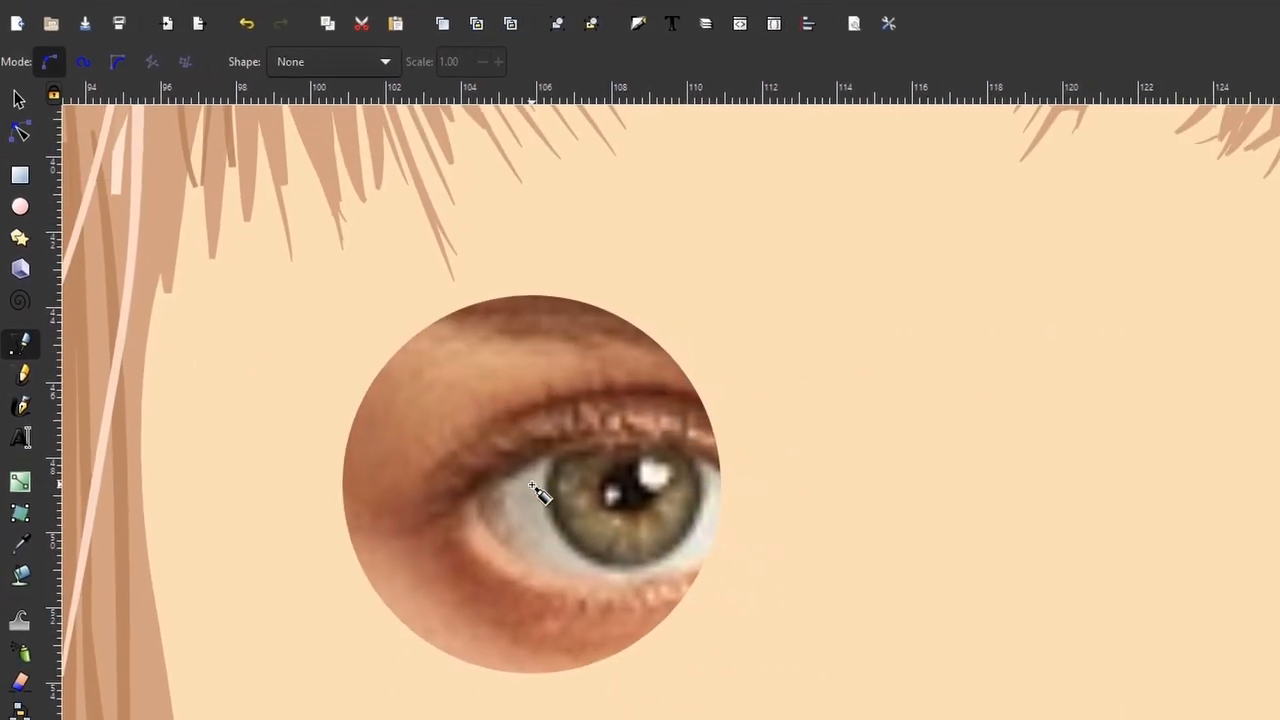
scroll(537, 490, down, 3)
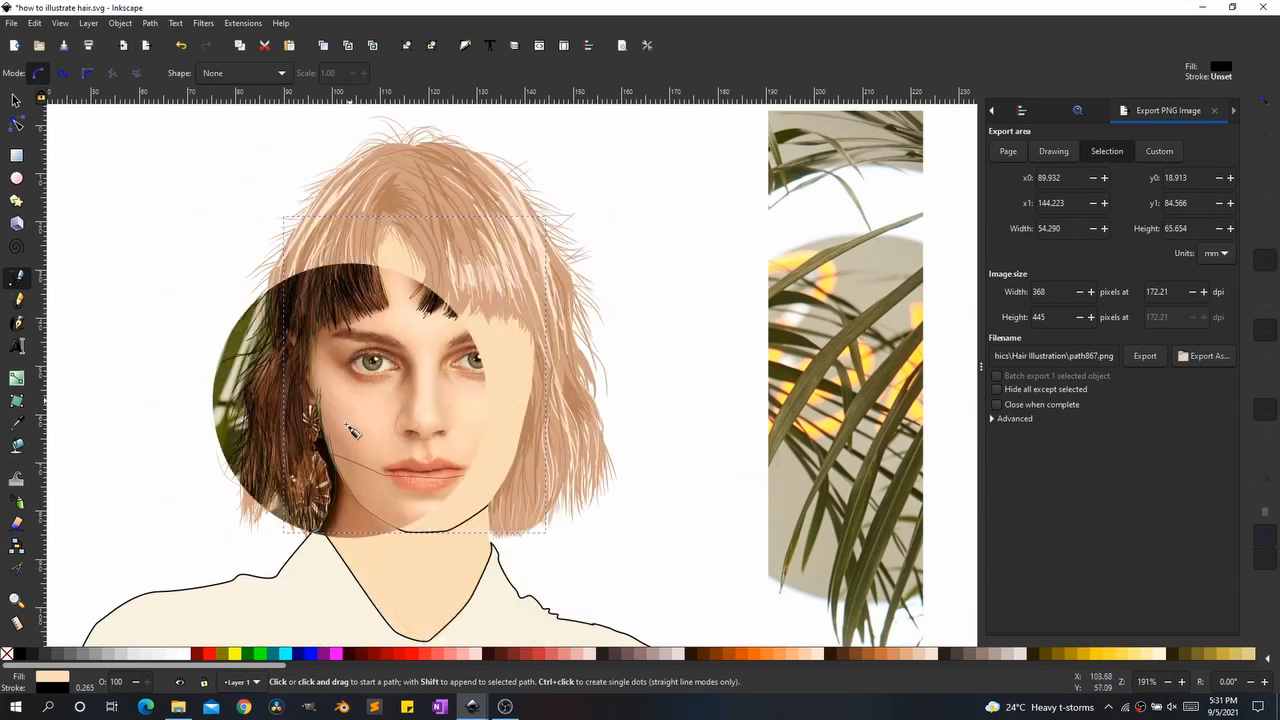
scroll(370, 390, up, 3)
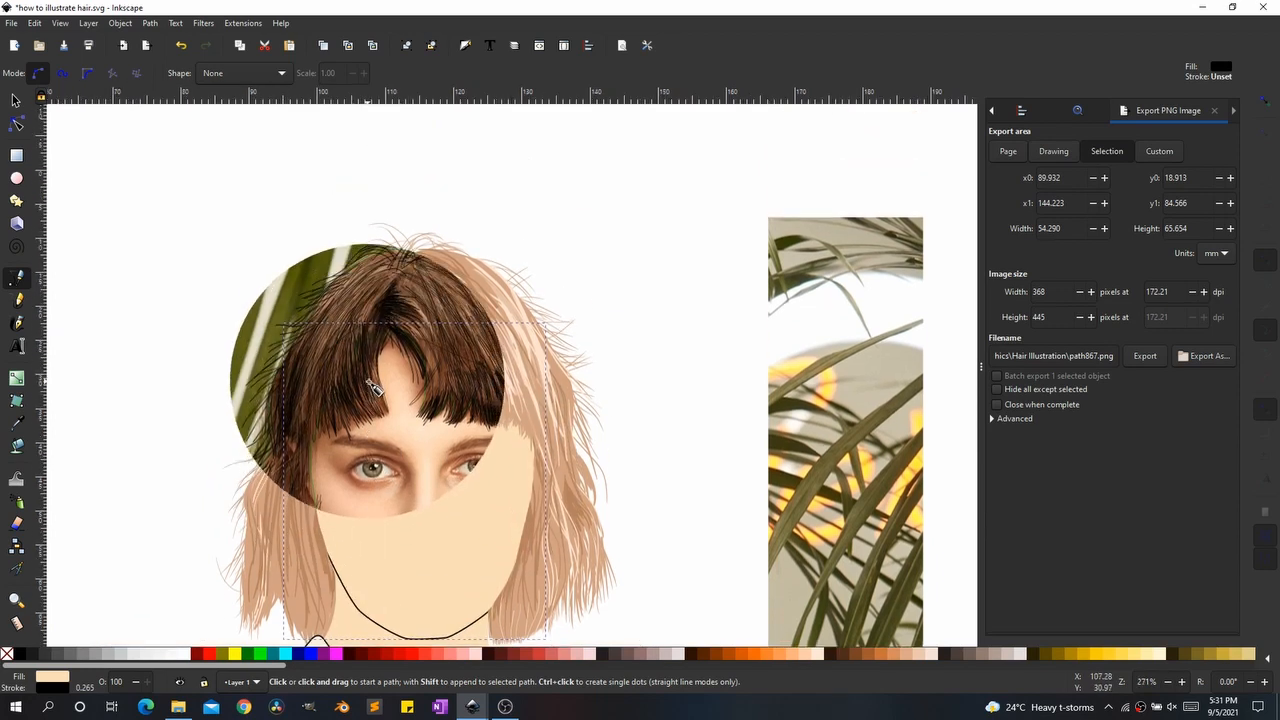
scroll(372, 388, up, 5)
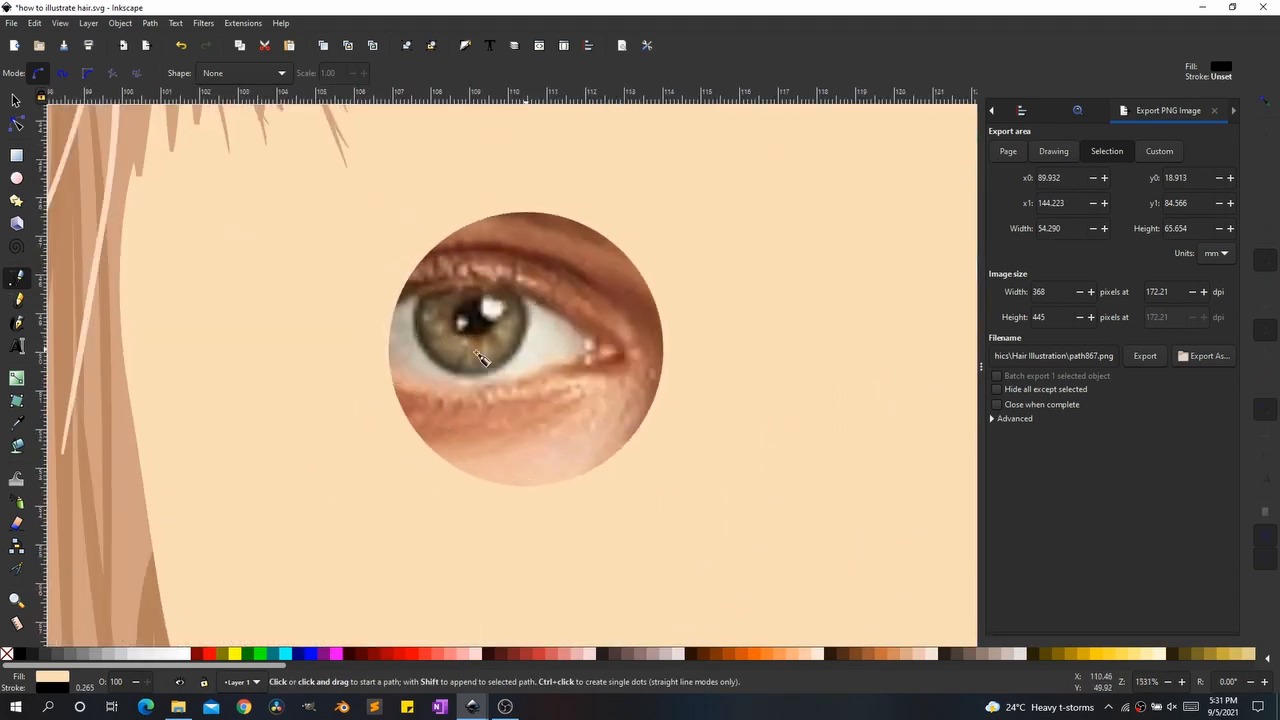
click(285, 316)
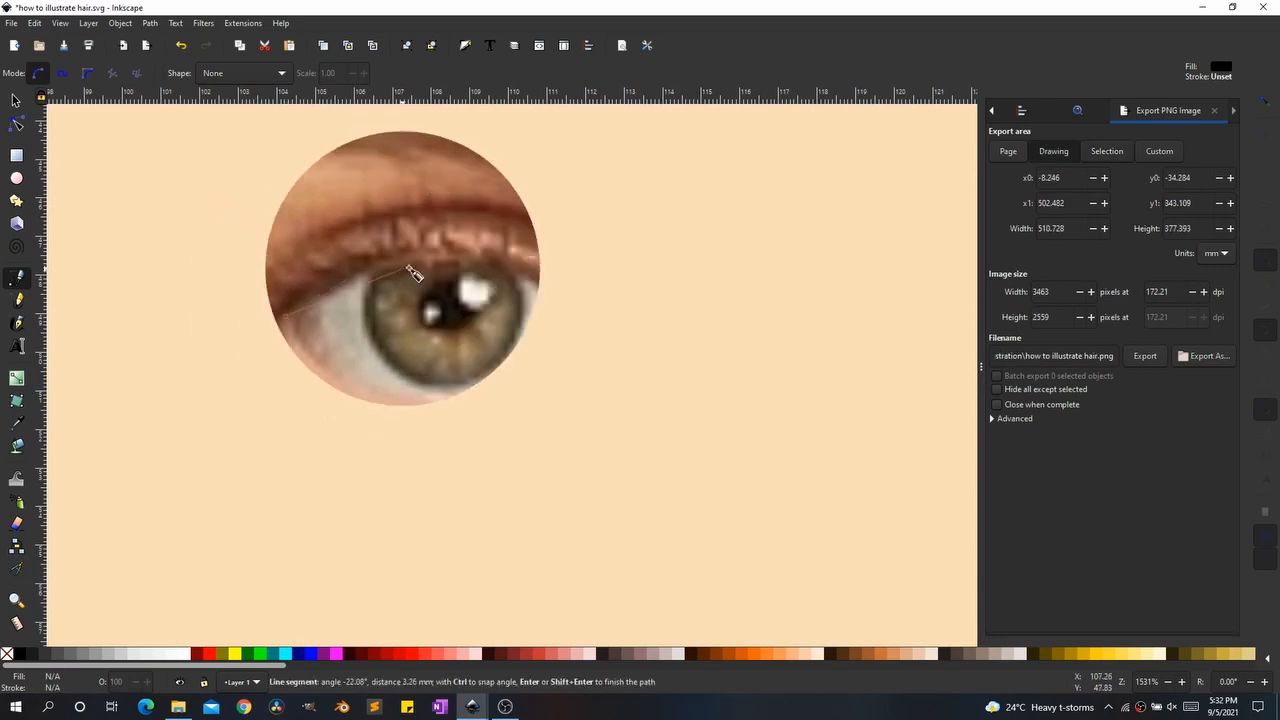
drag(343, 265, 540, 263)
click(588, 316)
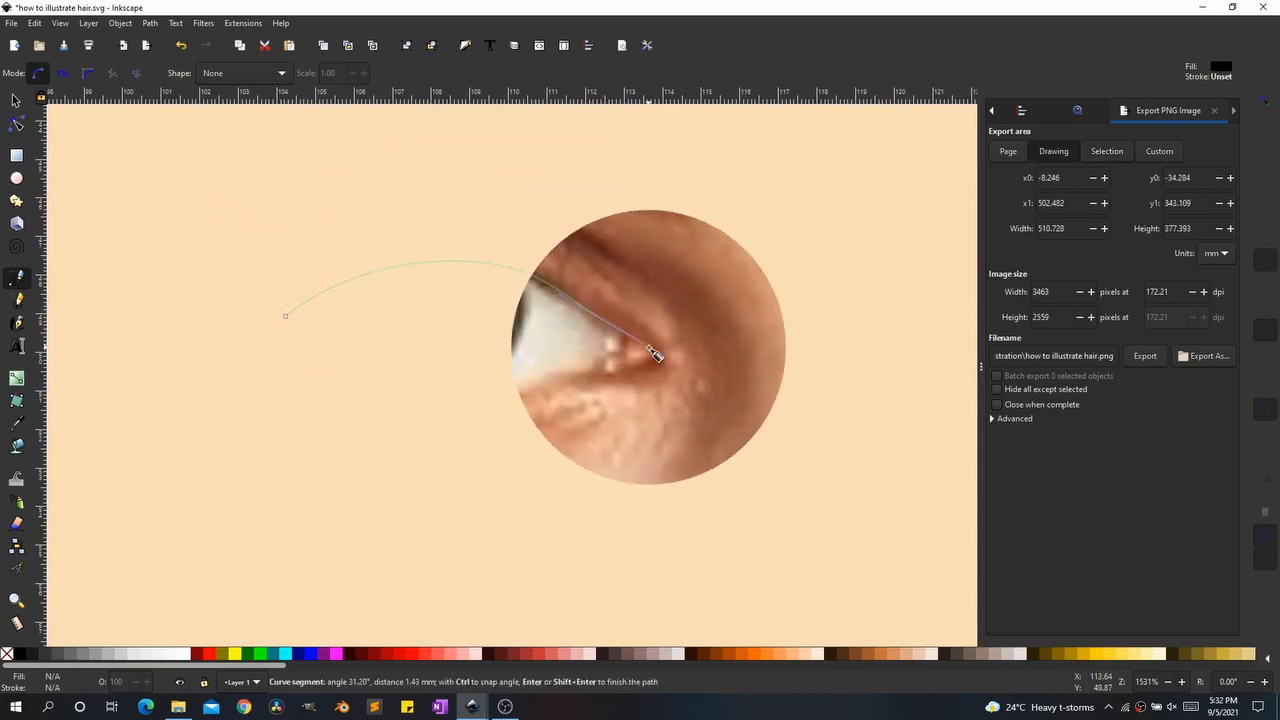
click(618, 378)
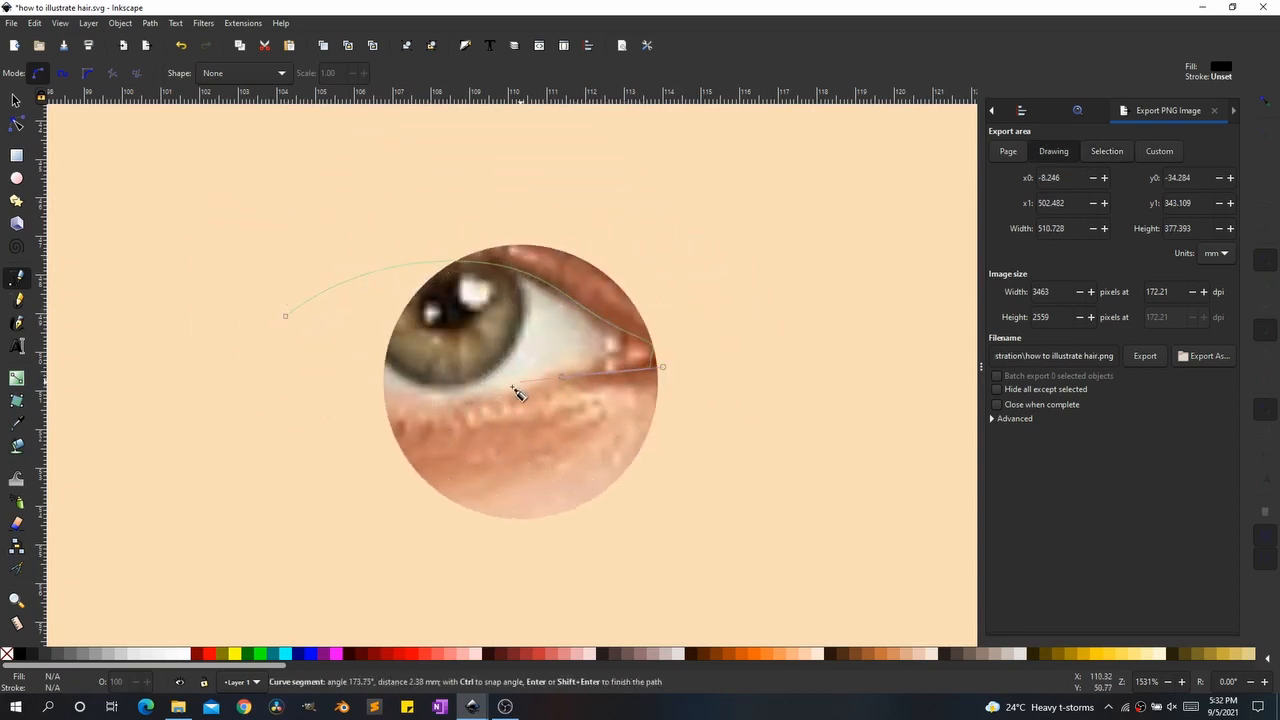
drag(382, 404, 436, 404)
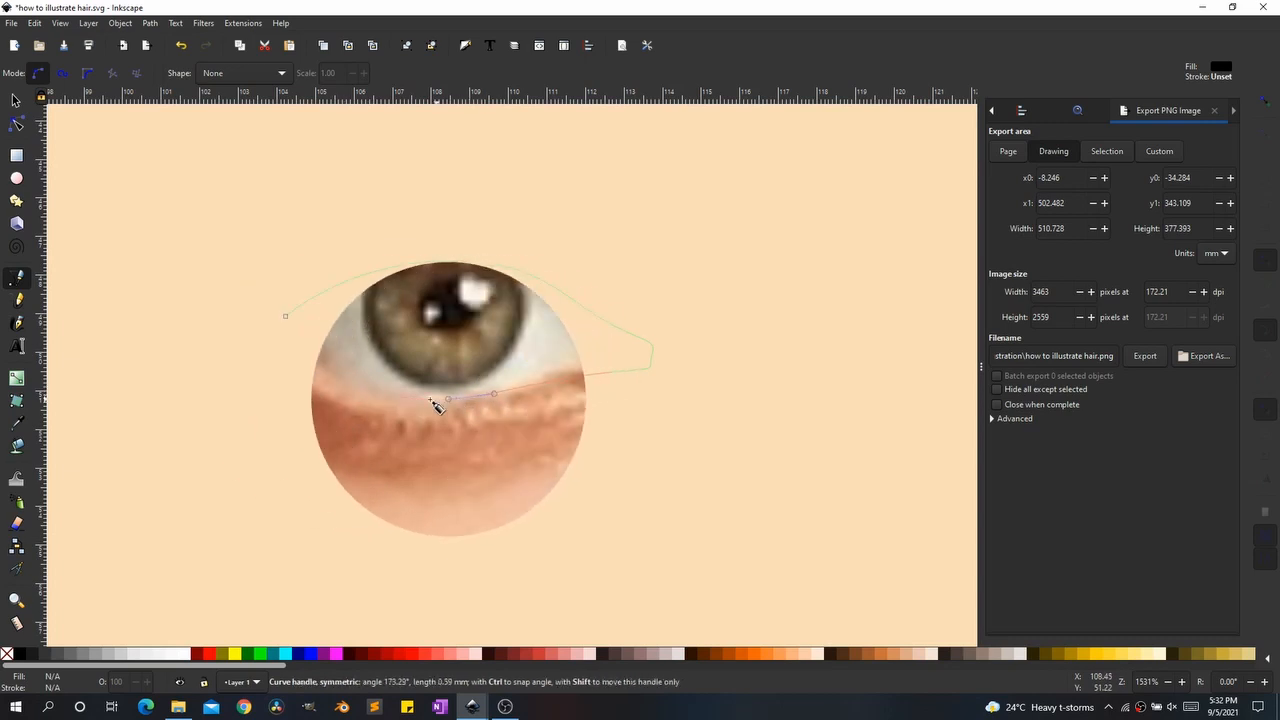
click(287, 317)
Step: Trace the eye on the right side of the face as a closed Bezier path, about 9.6 by 3.6 mm
key(space)
key(space)
key(space)
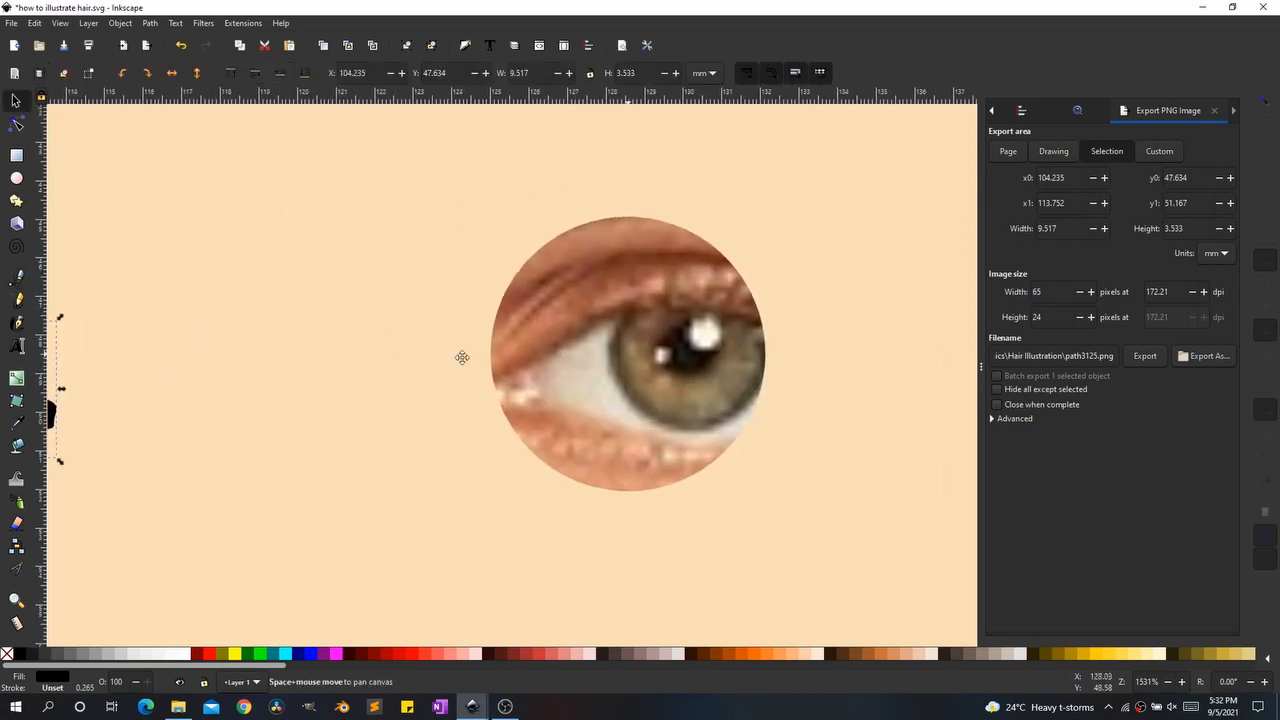
drag(462, 357, 201, 399)
click(204, 423)
key(b)
drag(412, 323, 484, 331)
drag(570, 392, 571, 400)
click(1161, 703)
click(1060, 670)
drag(466, 458, 390, 471)
key(space)
drag(390, 420, 350, 421)
scroll(340, 425, up, 2)
key(Return)
scroll(534, 420, down, 2)
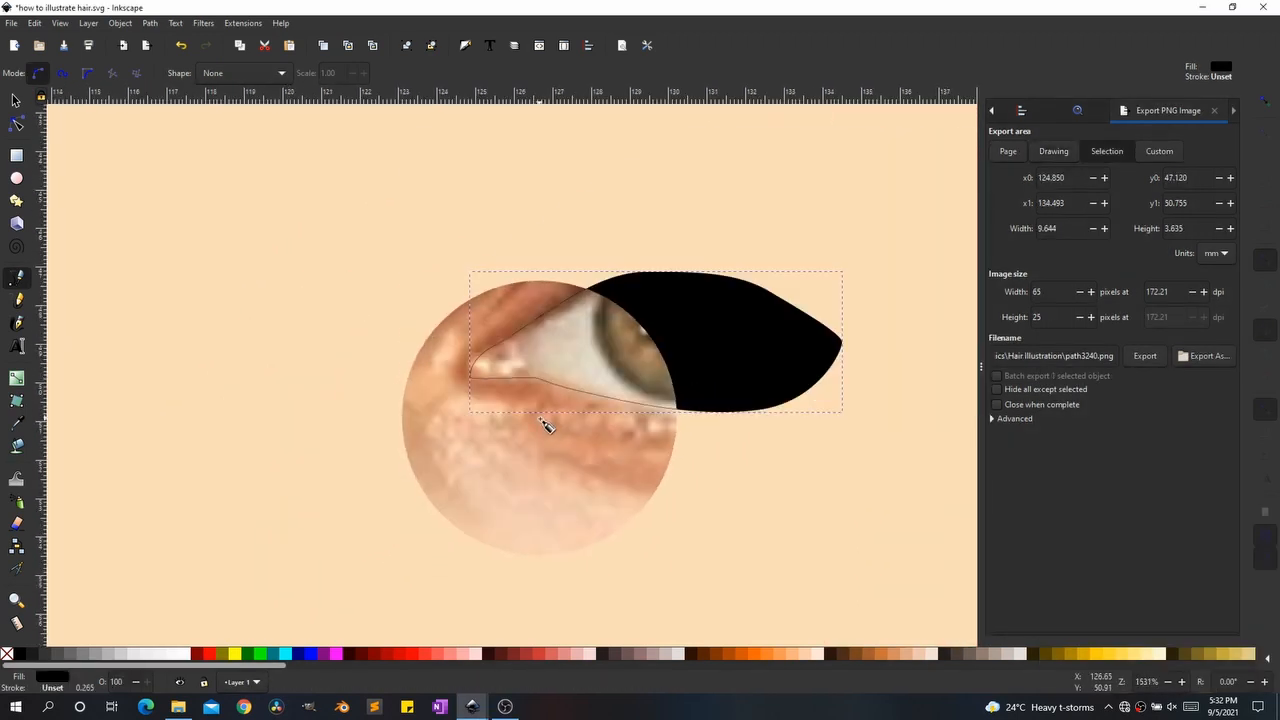
Step: Draw a circle about 4 mm in diameter over the iris of the eye on the right side of the face
scroll(686, 400, up, 2)
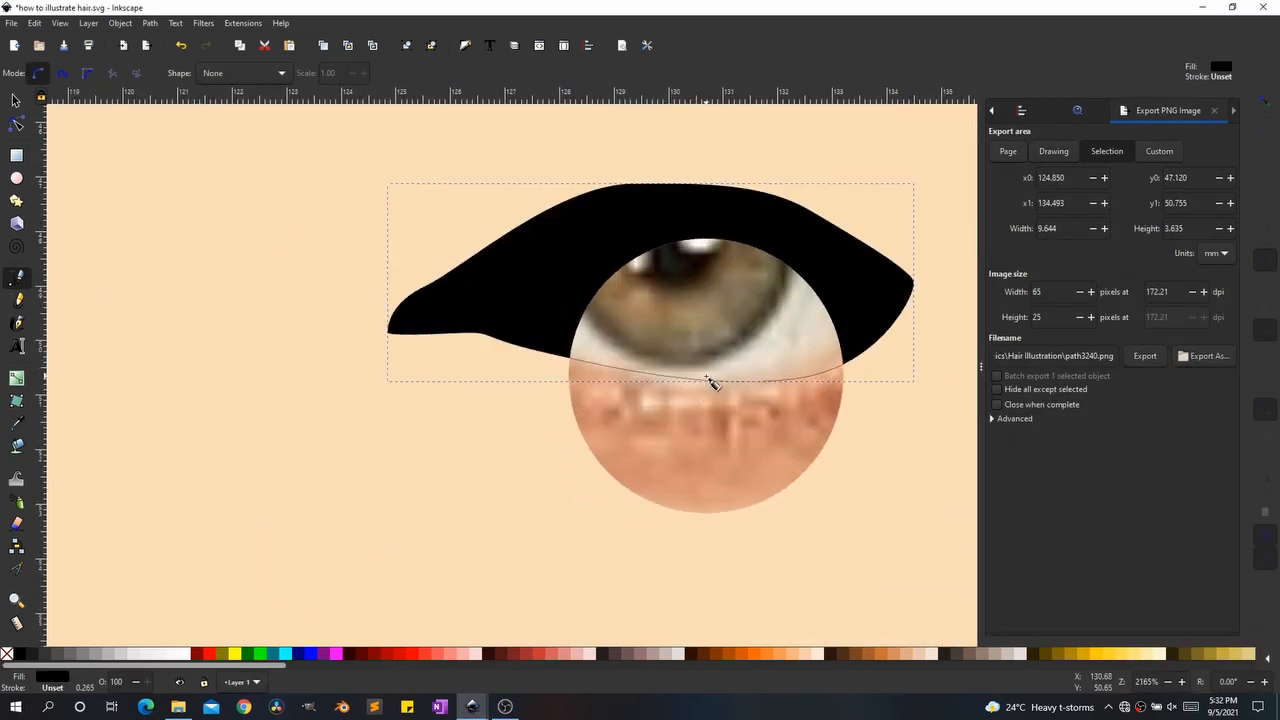
scroll(603, 460, down, 1)
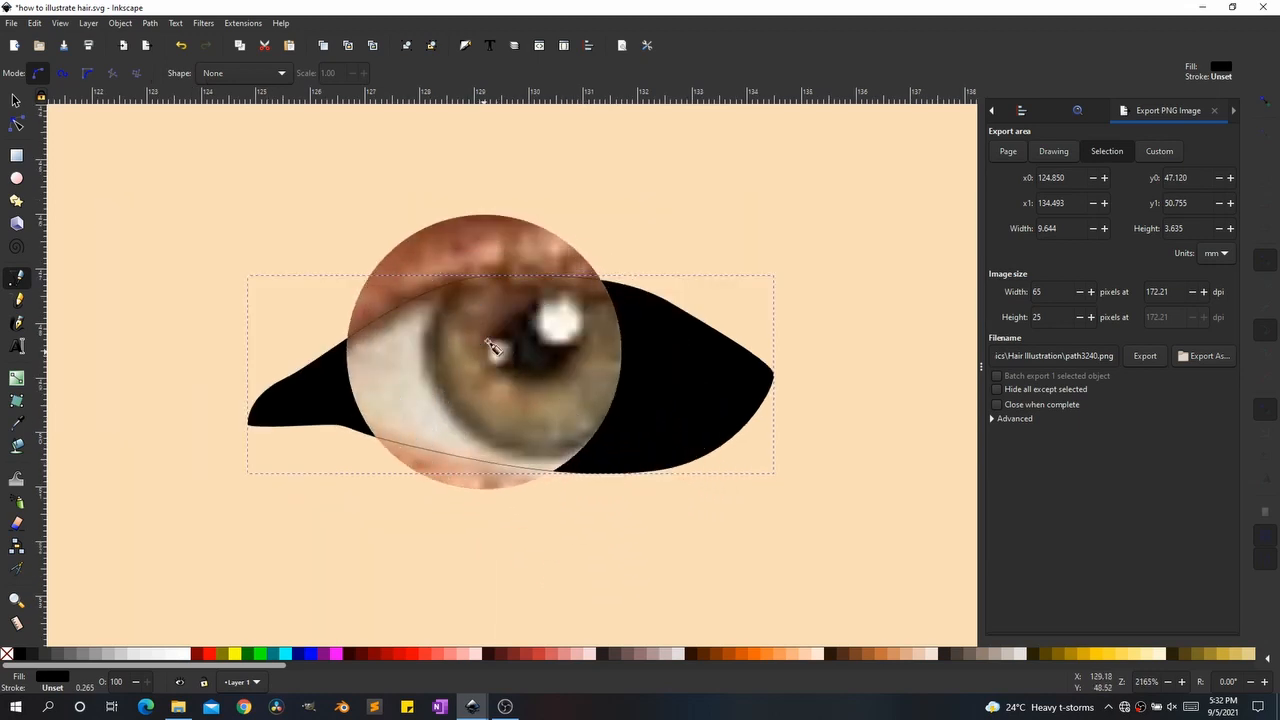
drag(439, 234, 658, 465)
Step: Draw a circle about 4 mm in diameter over the left-side eye's iris and nudge it into position
key(space)
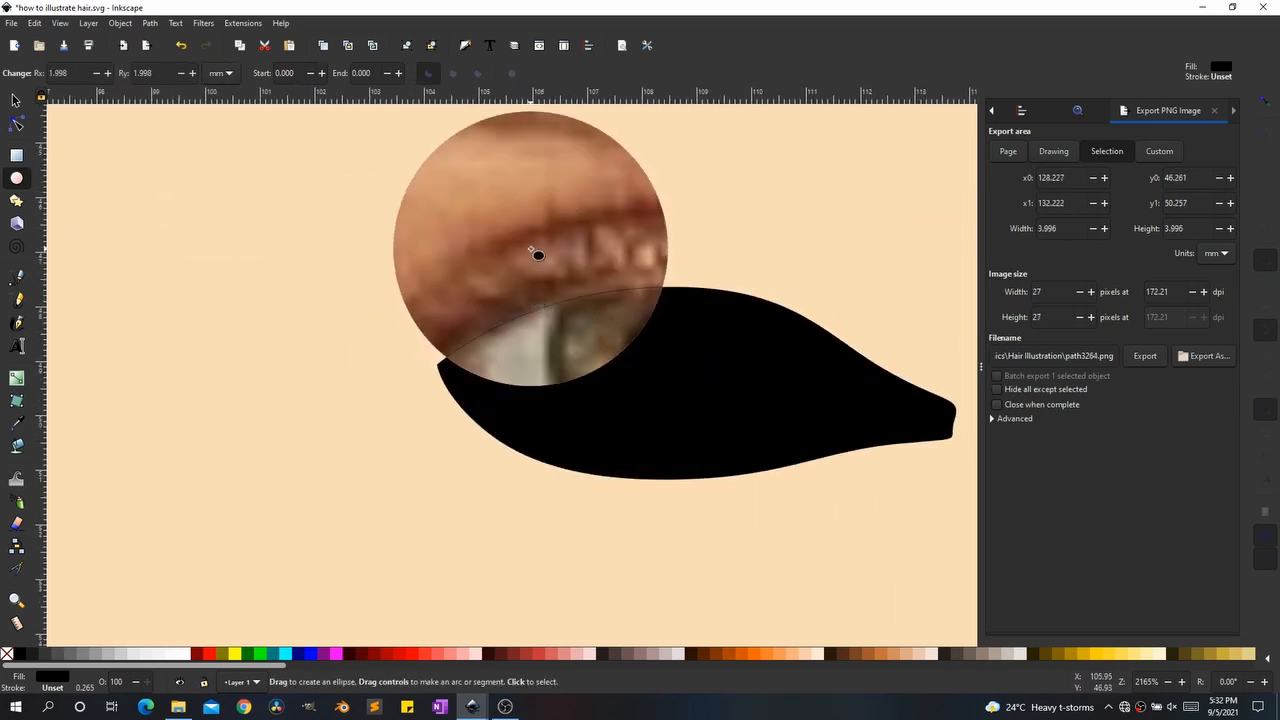
drag(606, 317, 785, 473)
key(s)
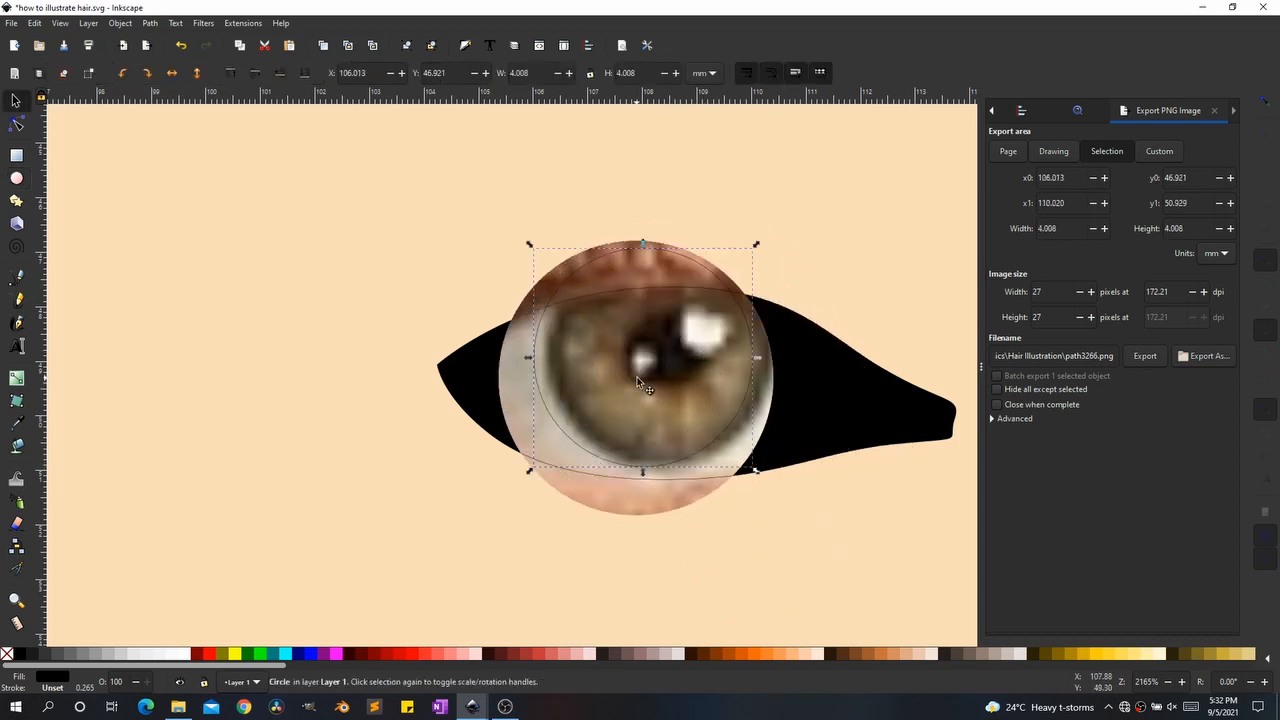
drag(663, 366, 473, 380)
scroll(473, 380, down, 4)
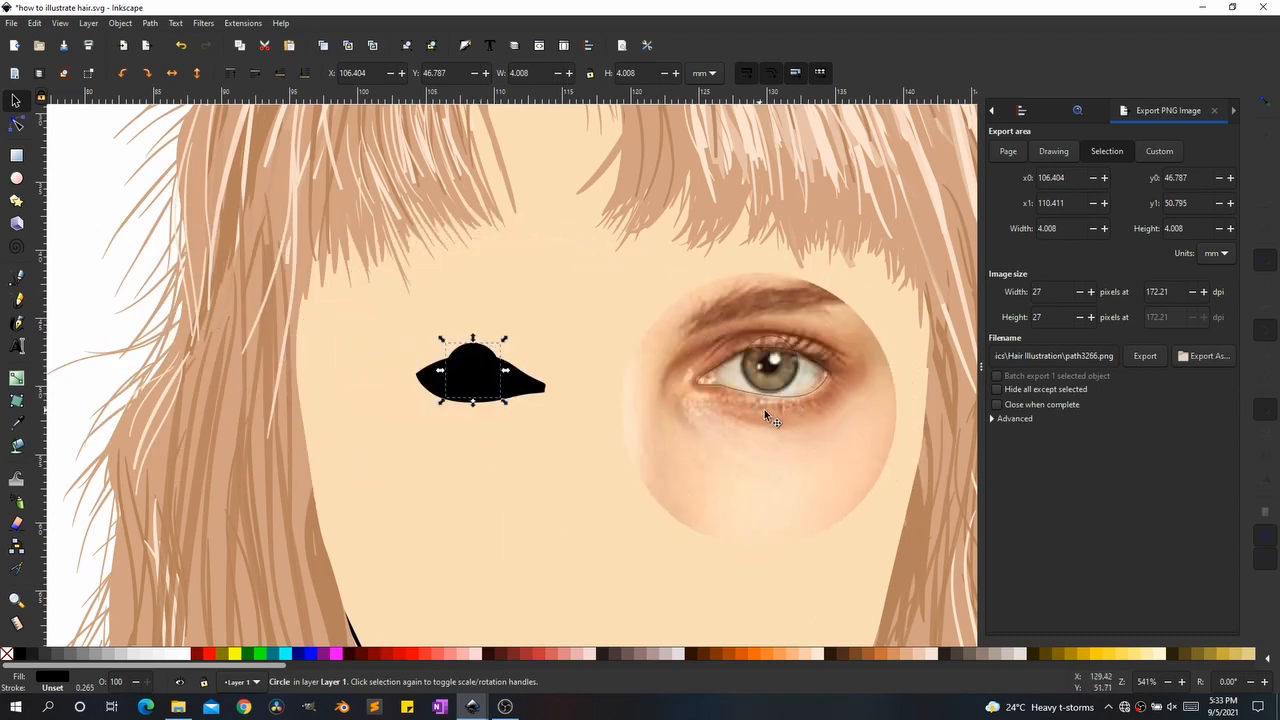
Step: Give the eye outline and iris circle on the left side of the face no fill and a flat black 0.100 mm stroke
scroll(543, 428, up, 3)
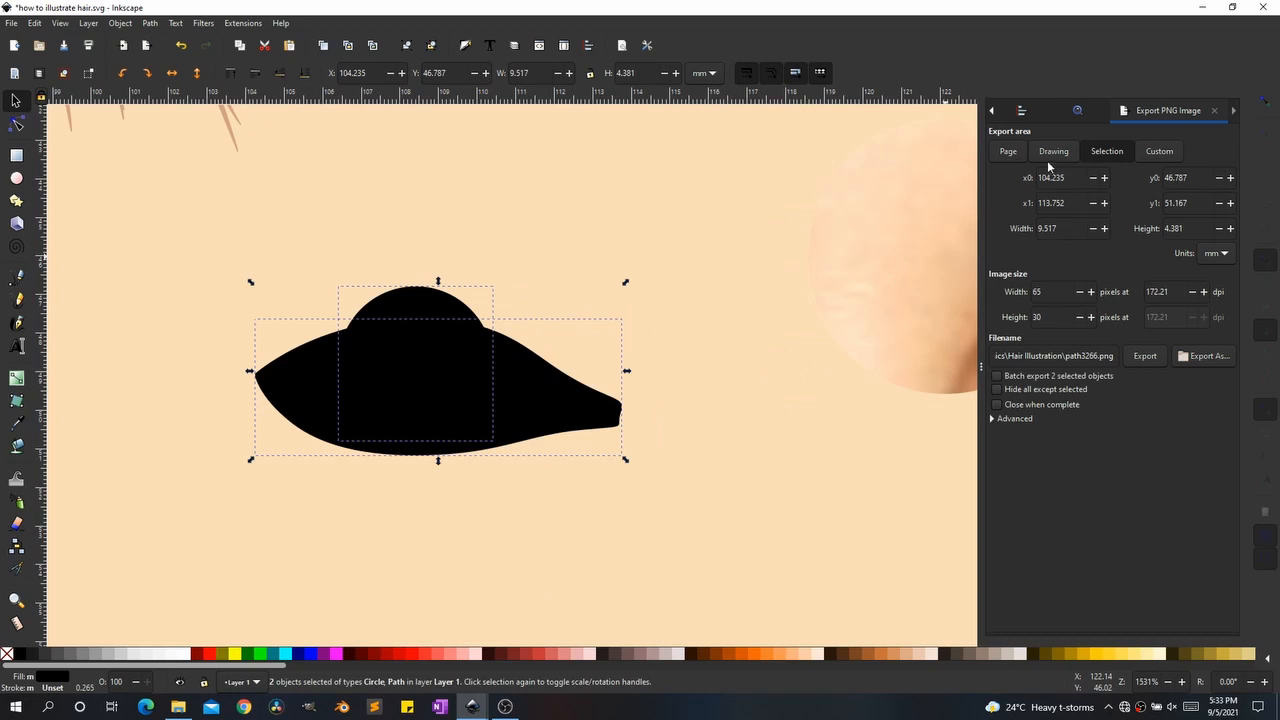
key(ctrl+shift+f)
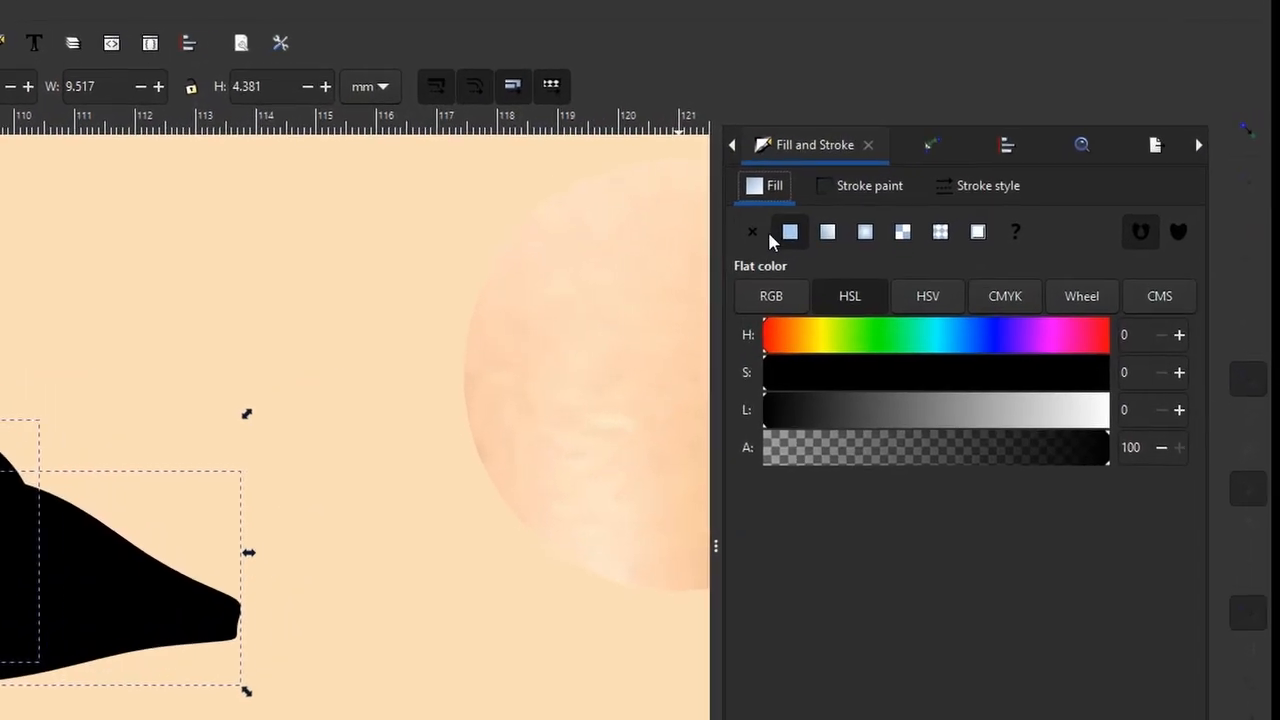
click(752, 231)
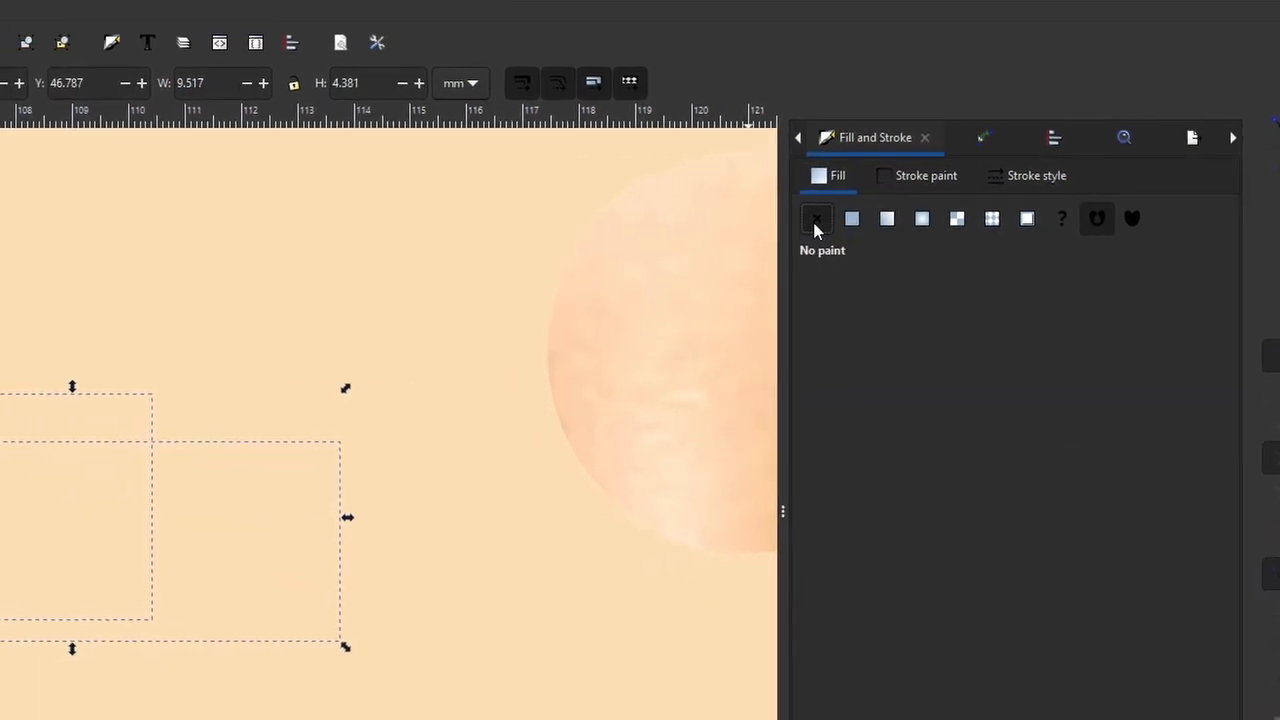
click(950, 173)
click(871, 214)
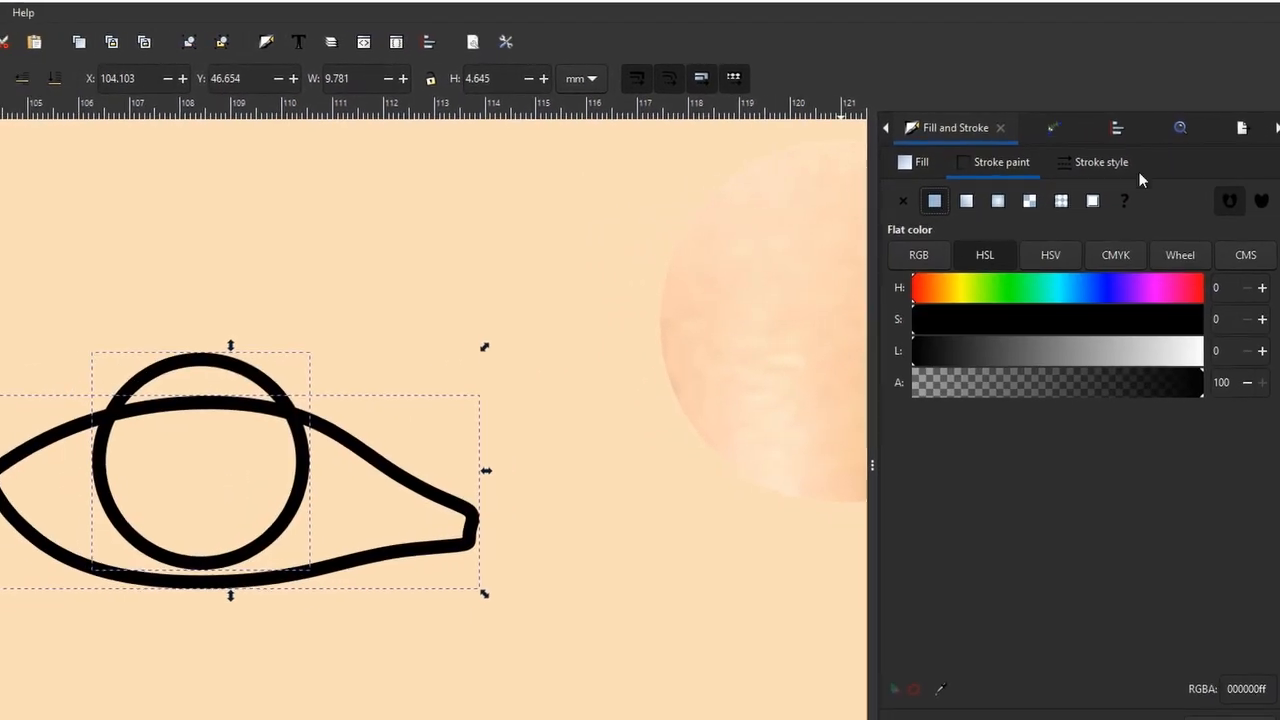
click(1117, 168)
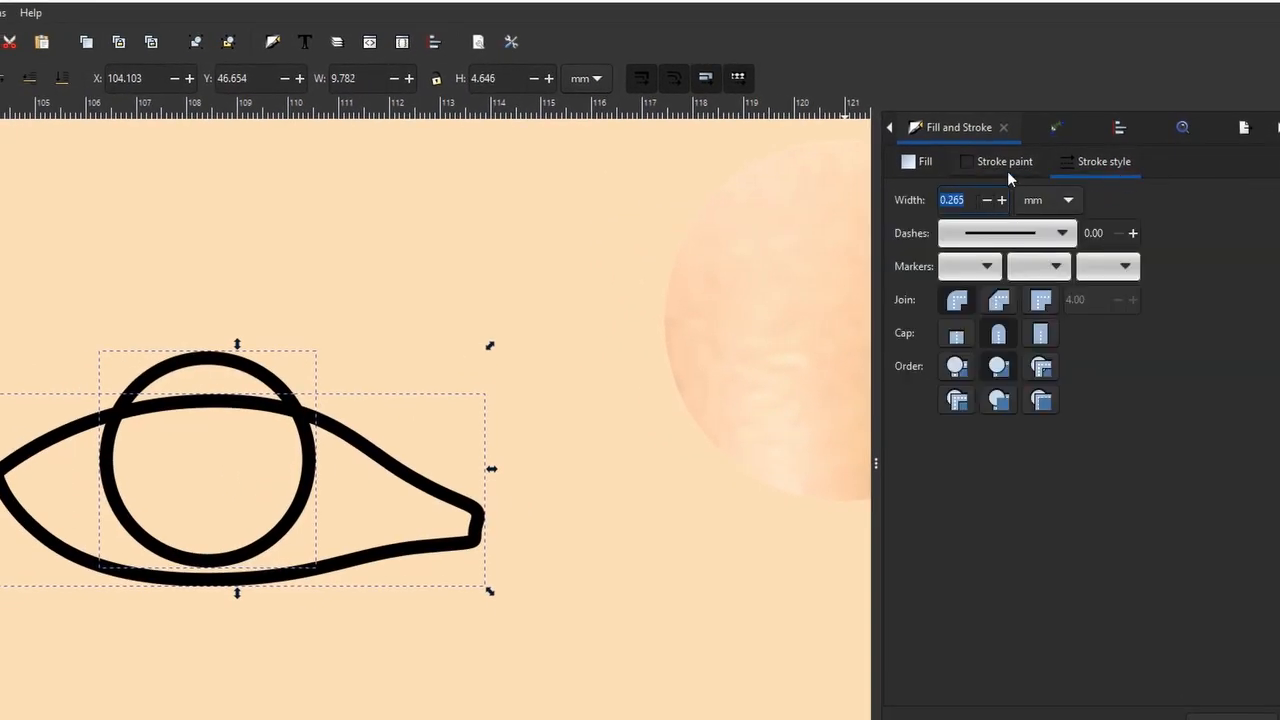
click(991, 201)
click(1003, 201)
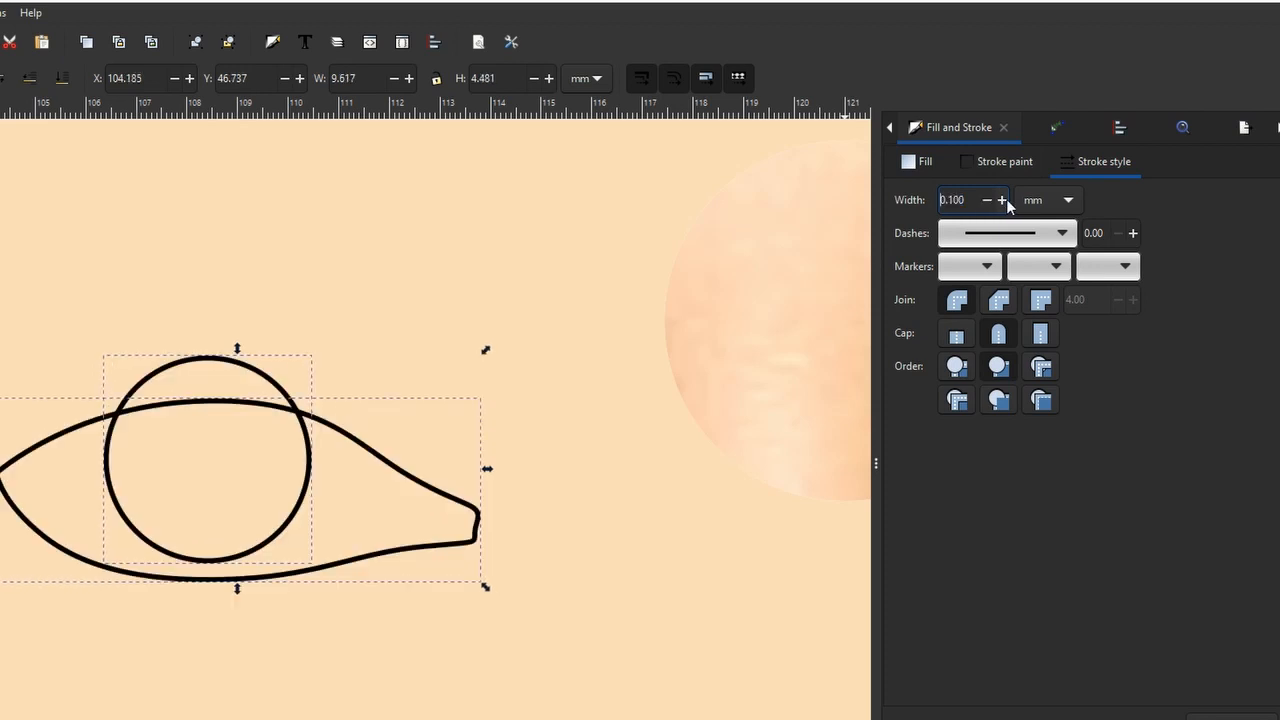
Step: Remove the fill from the eye outline and iris circle on the right side of the face and apply a flat black stroke
scroll(485, 337, down, 1)
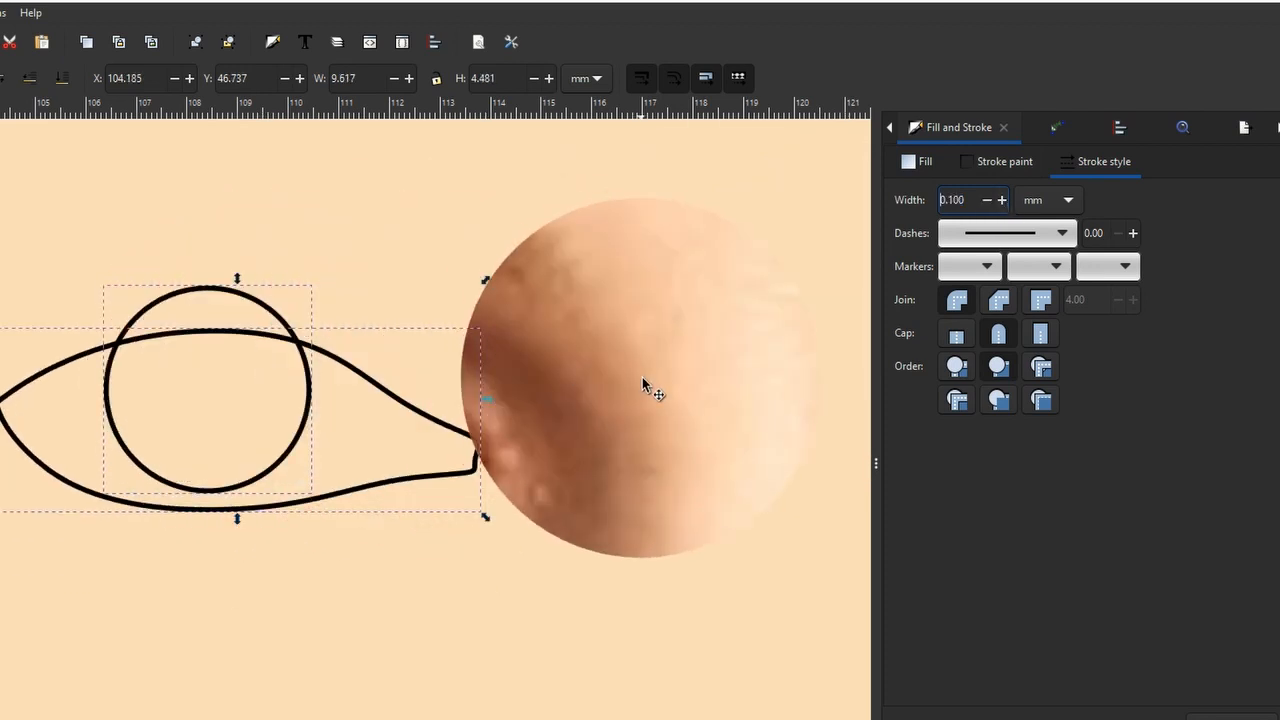
click(404, 437)
drag(538, 424, 0, 417)
click(338, 395)
click(187, 454)
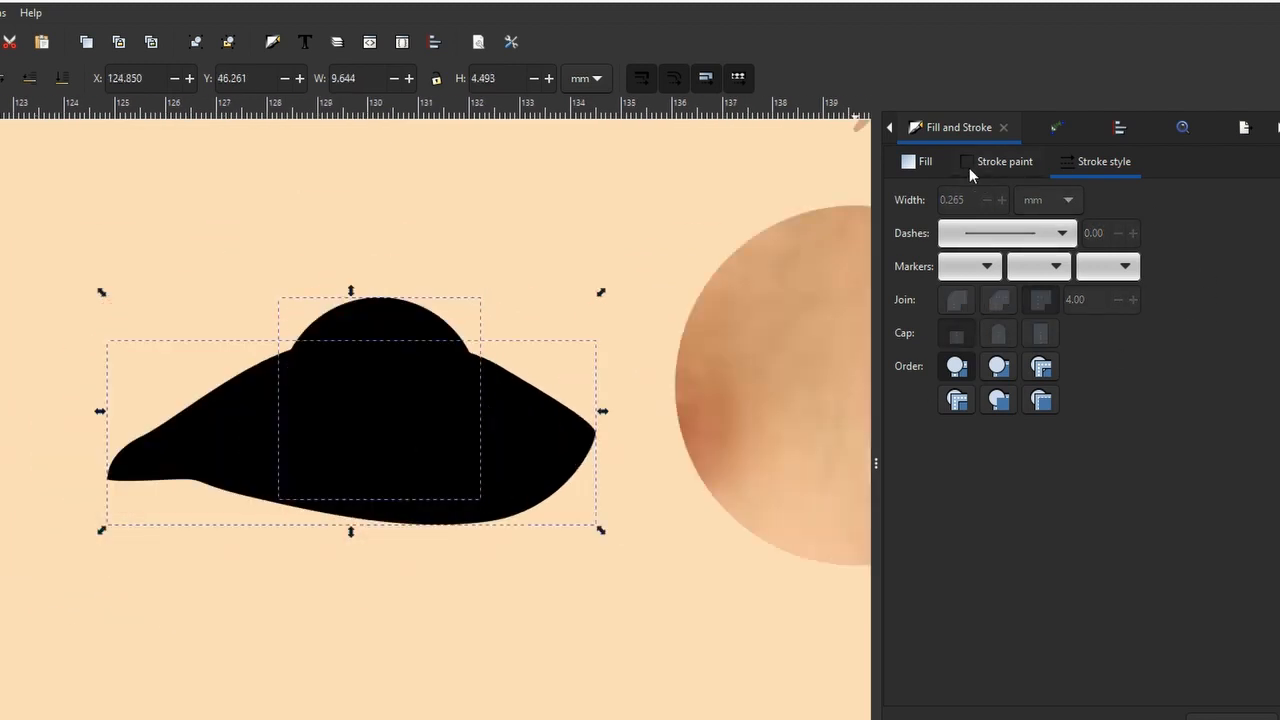
click(915, 162)
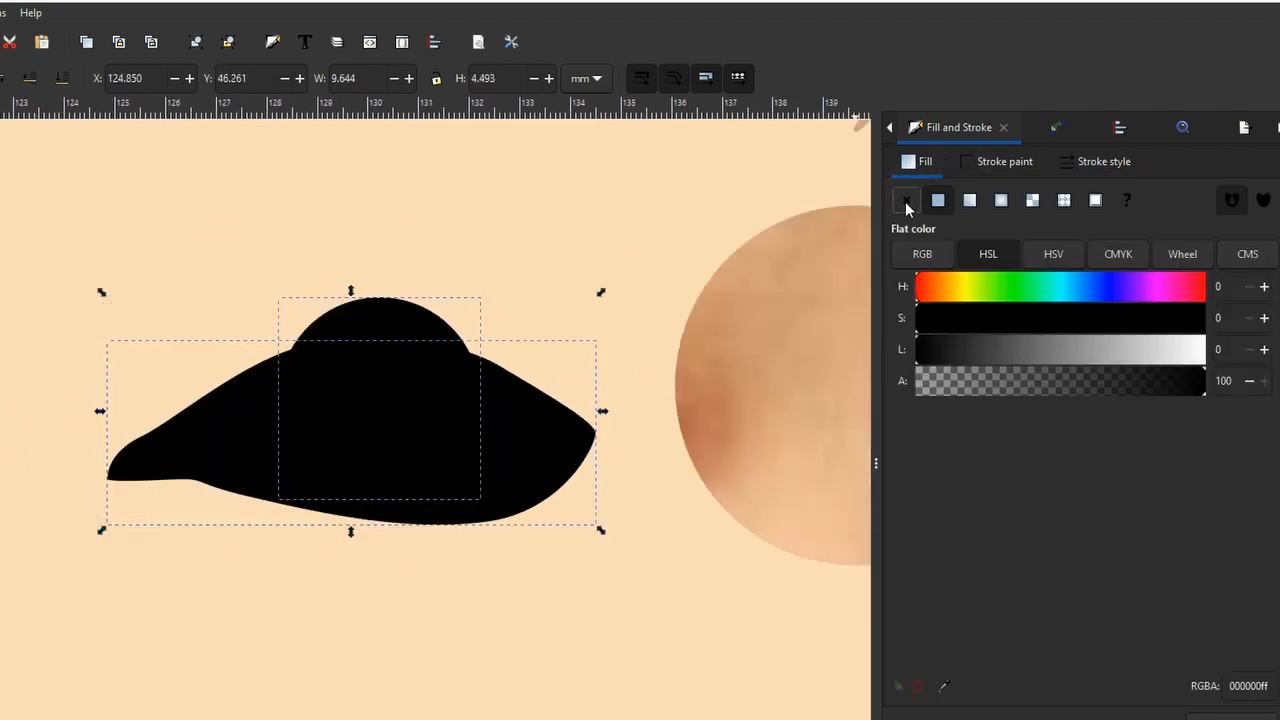
click(906, 201)
click(988, 175)
click(940, 200)
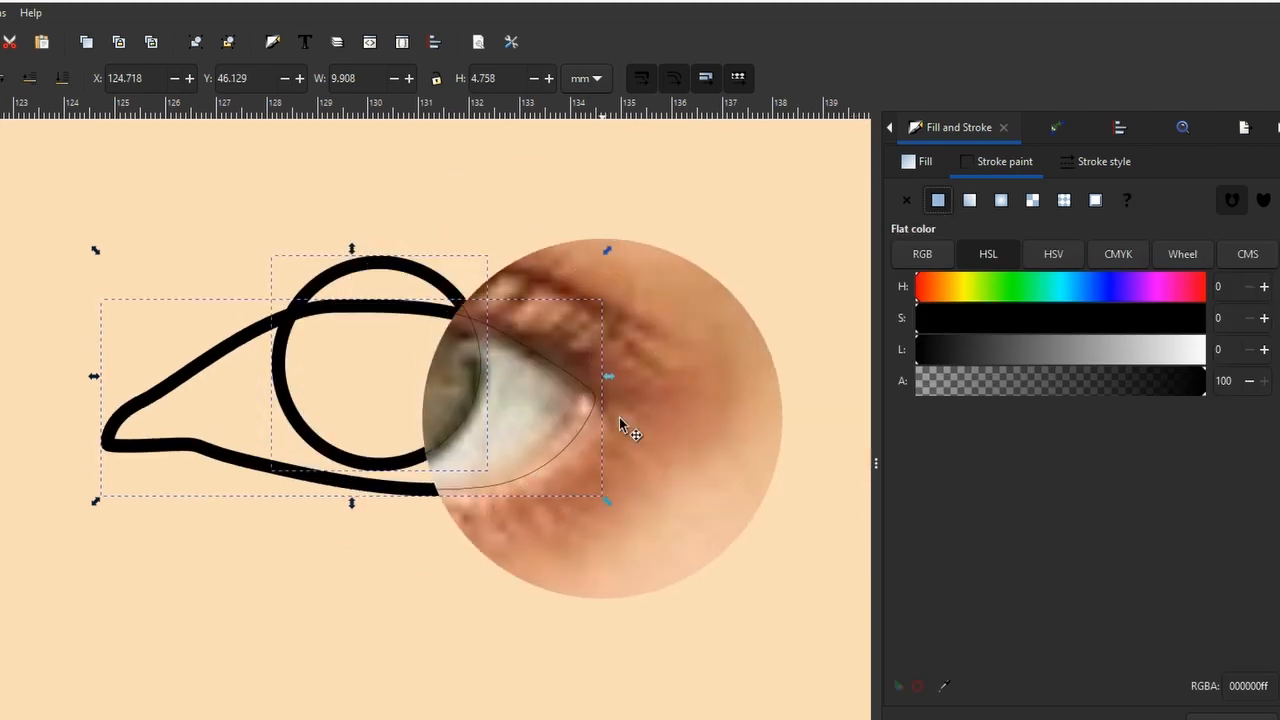
Step: Set the stroke width of the right-side eye outline and iris circle to 0.100 mm
click(1117, 162)
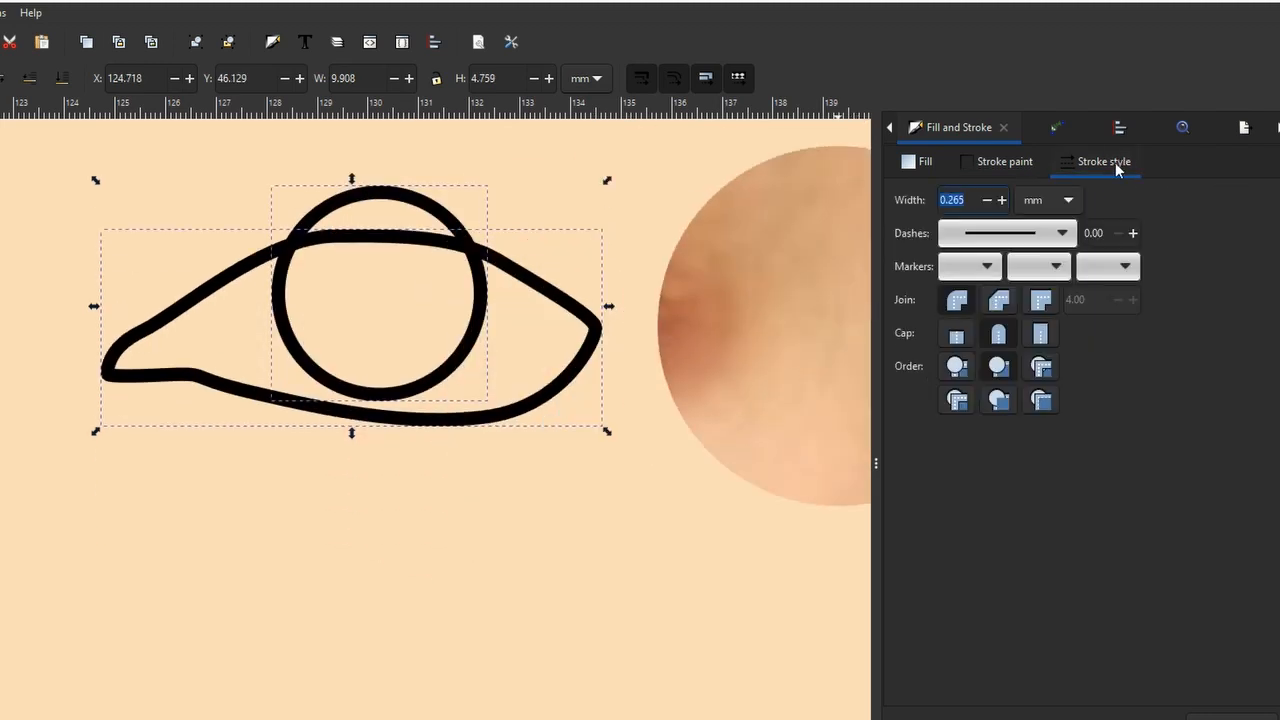
click(993, 200)
click(996, 201)
click(989, 203)
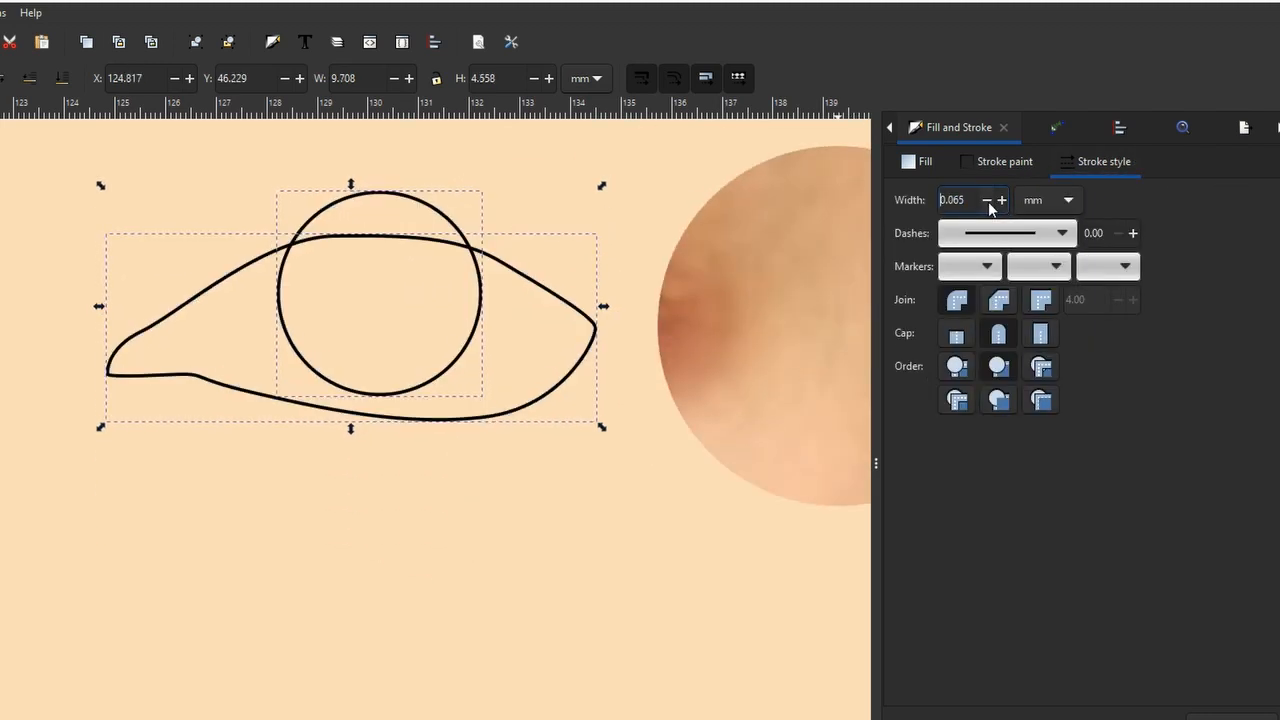
click(1003, 203)
Step: Draw circles over the left-side eye's pupil, about 1.2 mm in diameter, and over its two light reflections, the smaller about 0.5 mm
scroll(608, 430, down, 4)
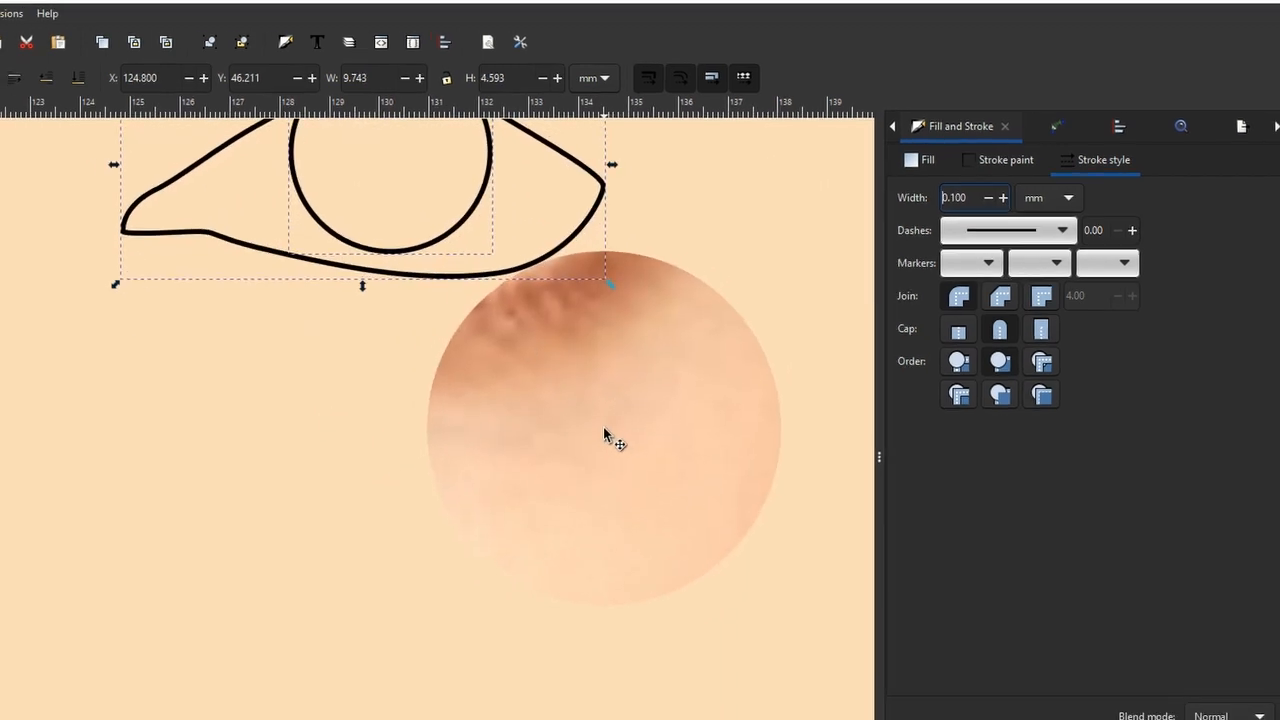
click(416, 436)
scroll(560, 430, down, 1)
scroll(590, 458, down, 2)
scroll(520, 430, left, 5)
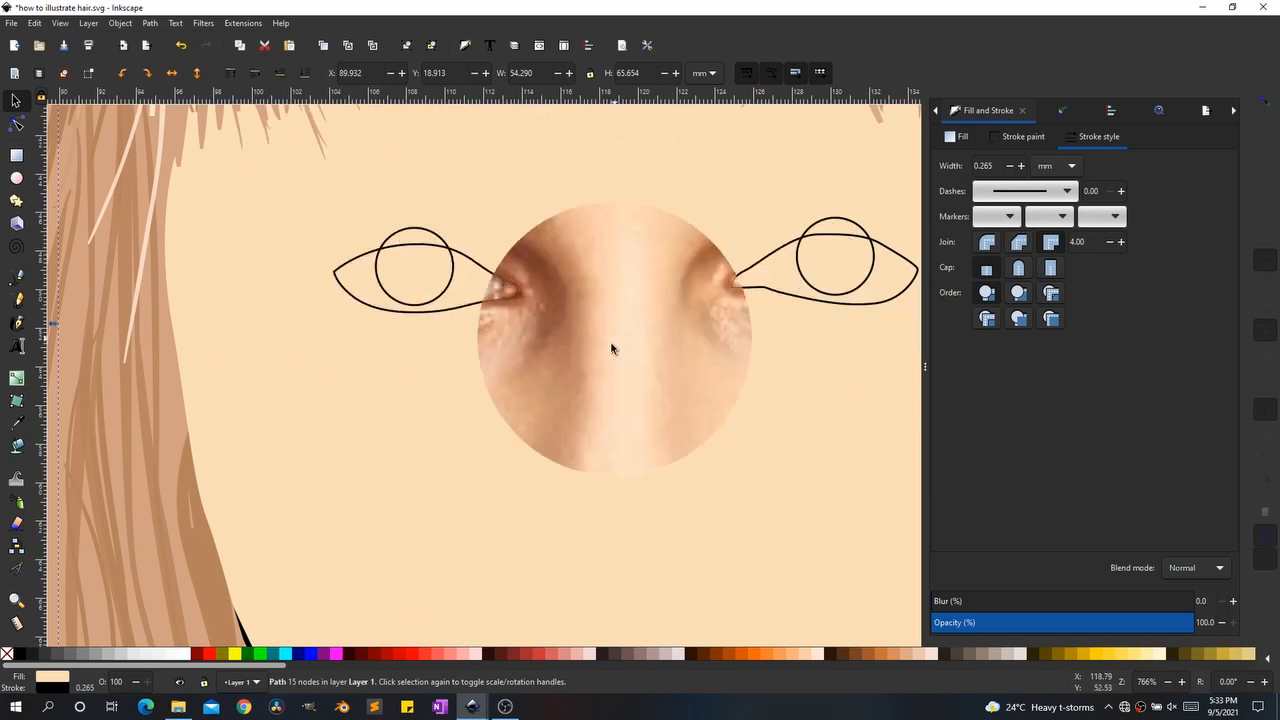
scroll(400, 305, up, 4)
key(space)
drag(446, 232, 414, 420)
key(e)
drag(366, 291, 463, 389)
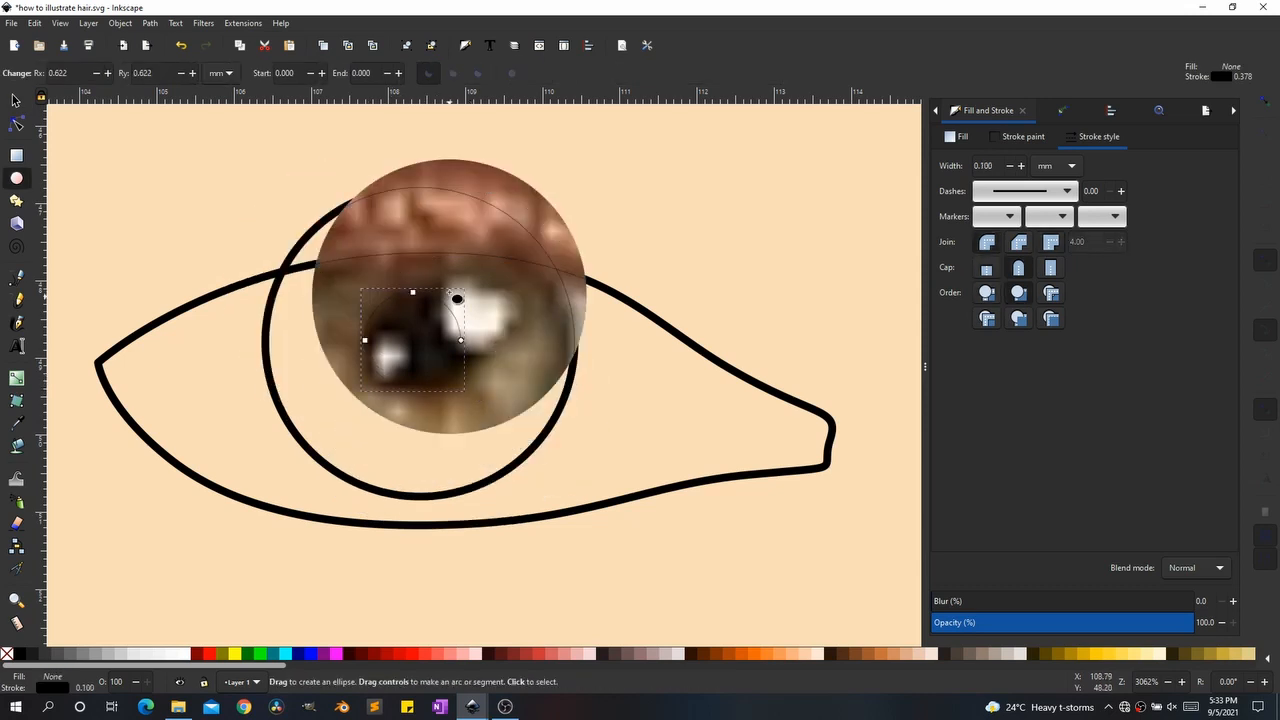
drag(441, 278, 512, 350)
drag(353, 347, 403, 377)
Step: Draw a circle about 1 mm in diameter over the larger light reflection in the right-side eye and adjust its position
drag(660, 355, 100, 333)
drag(608, 330, 72, 338)
drag(489, 333, 181, 359)
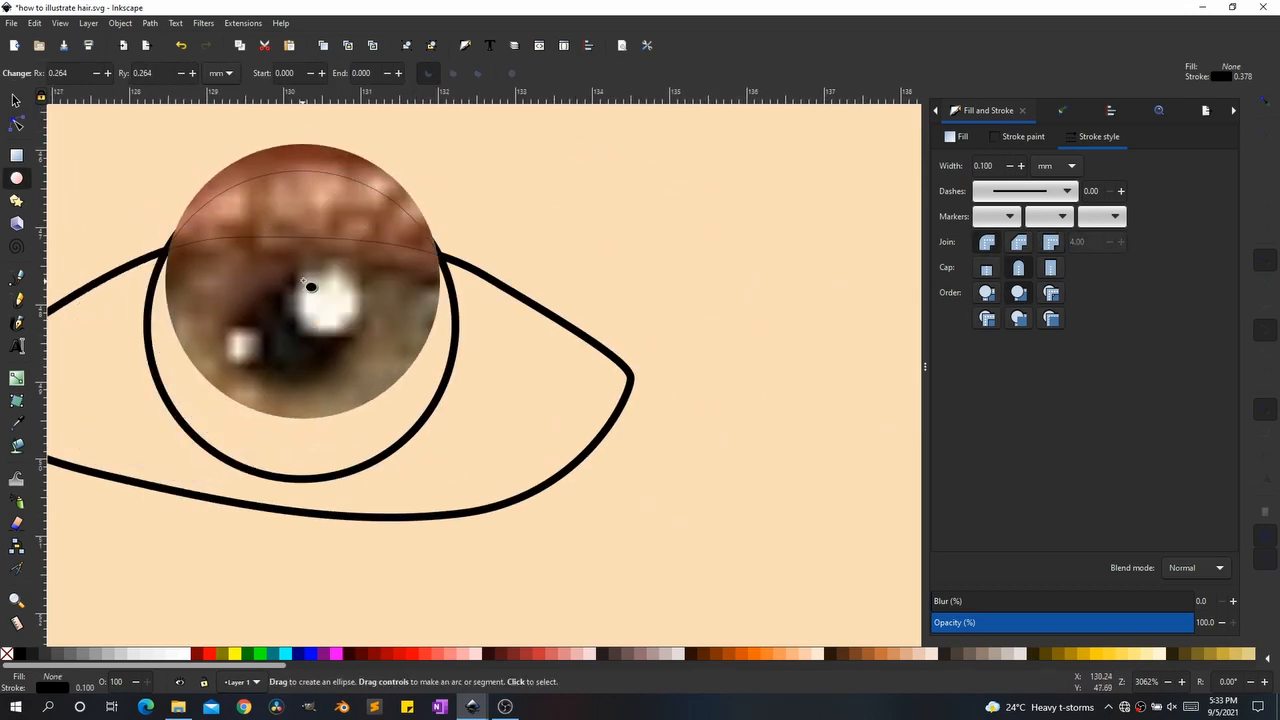
mouse_move(289, 259)
mouse_down()
mouse_move(364, 340)
mouse_move(704, 319)
mouse_up()
scroll(365, 338, up, 1)
key(s)
drag(521, 275, 522, 312)
Step: Draw circles over the right-side eye's pupil and its smaller light reflection, the latter about 0.5 mm in diameter
key(b)
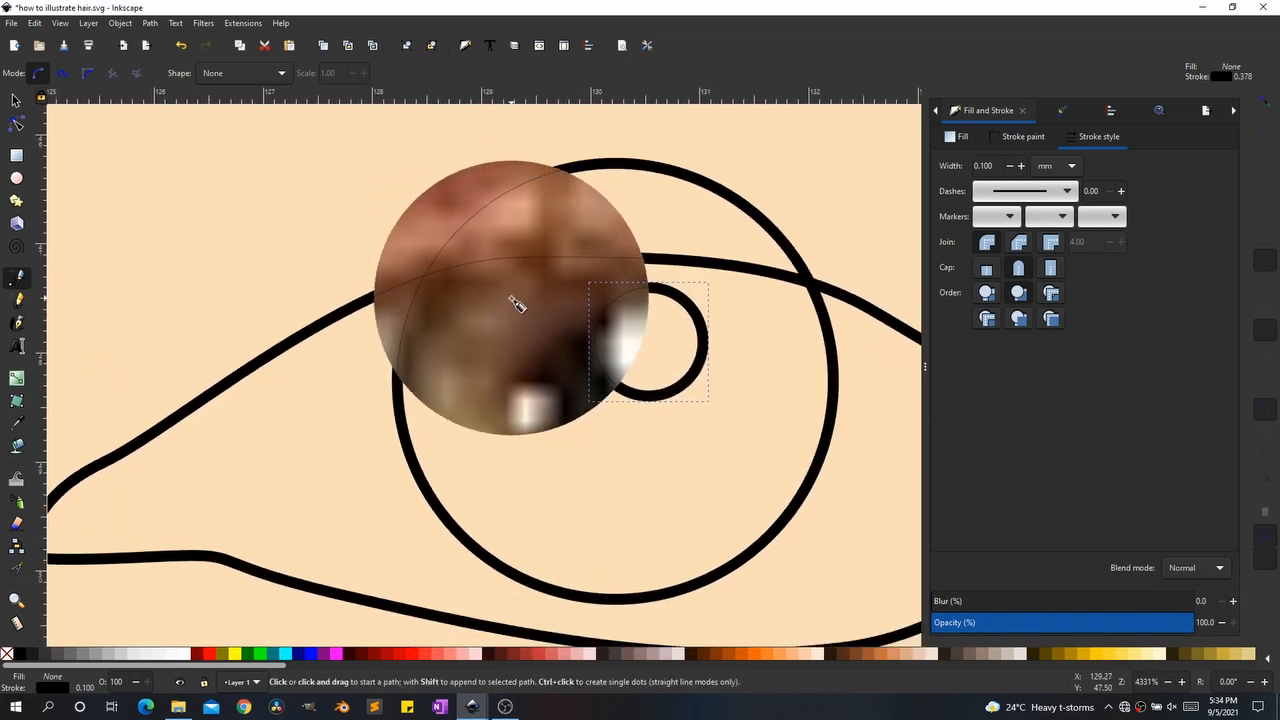
click(511, 297)
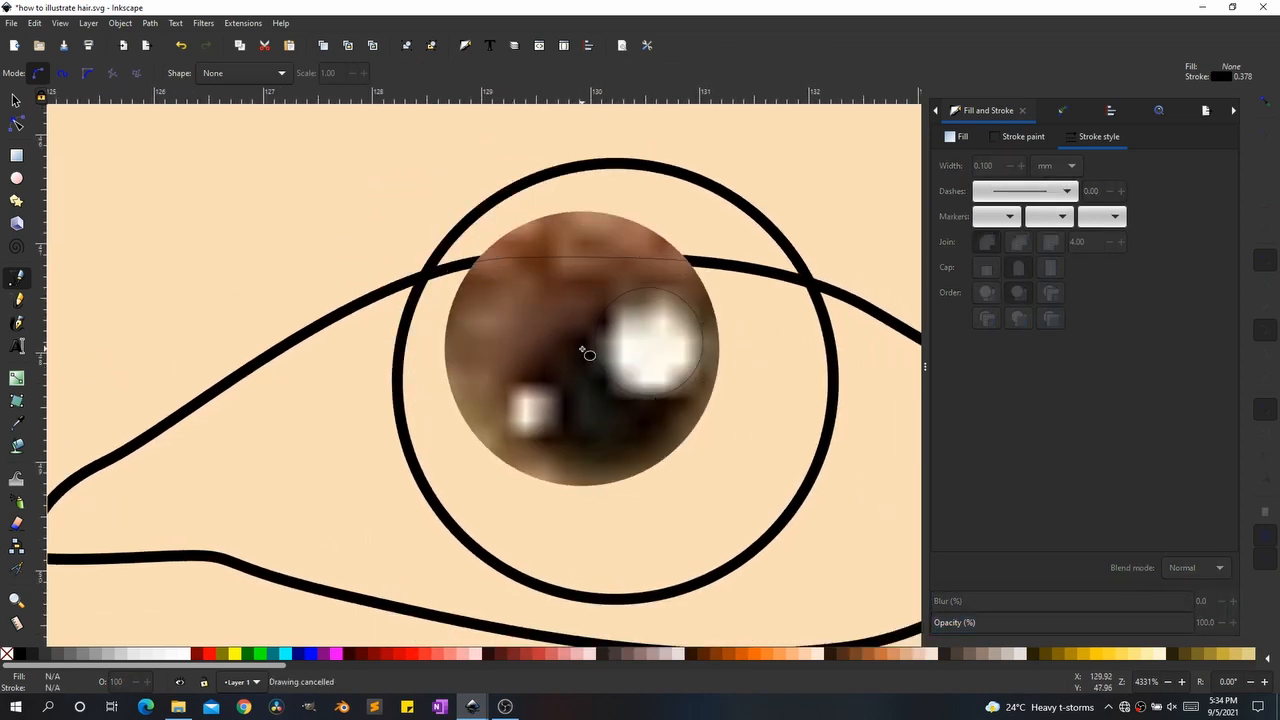
key(e)
mouse_move(610, 369)
mouse_down()
mouse_move(679, 443)
mouse_move(671, 434)
mouse_up()
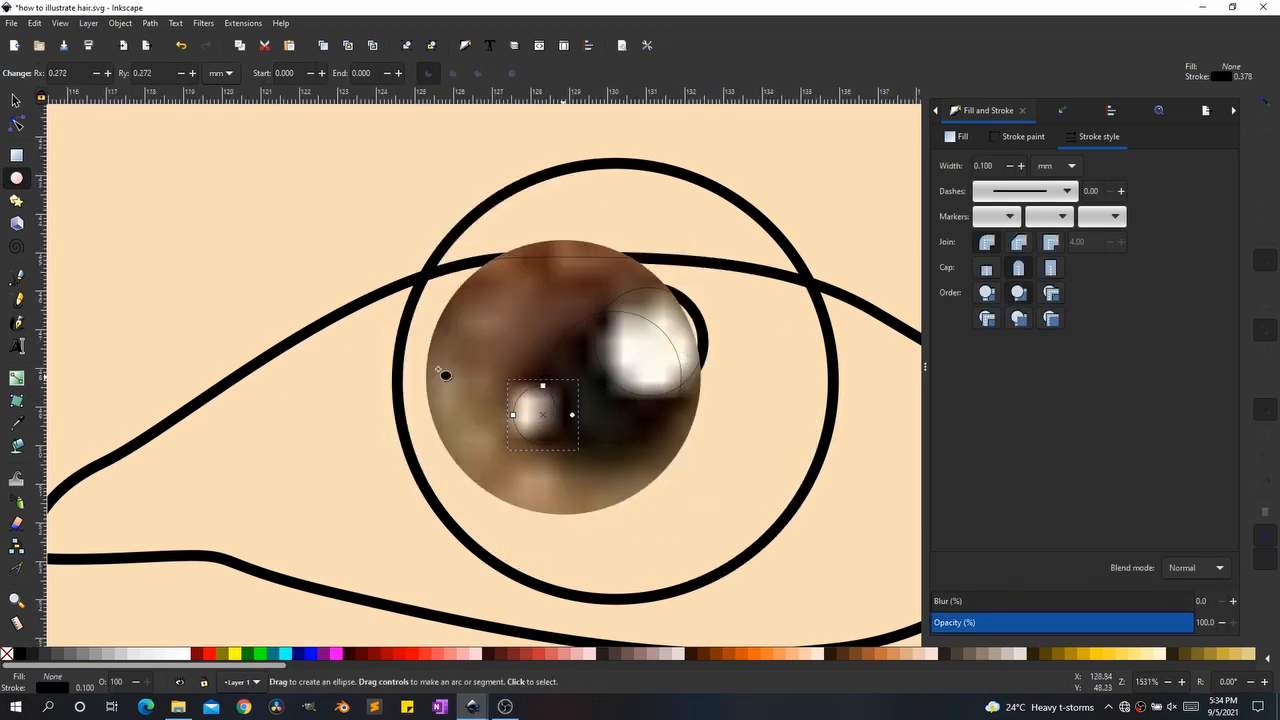
Step: Trace the upper eyelid crease above the right-side eye as a thin closed Bezier path
scroll(580, 445, down, 4)
scroll(484, 378, down, 1)
scroll(430, 375, up, 1)
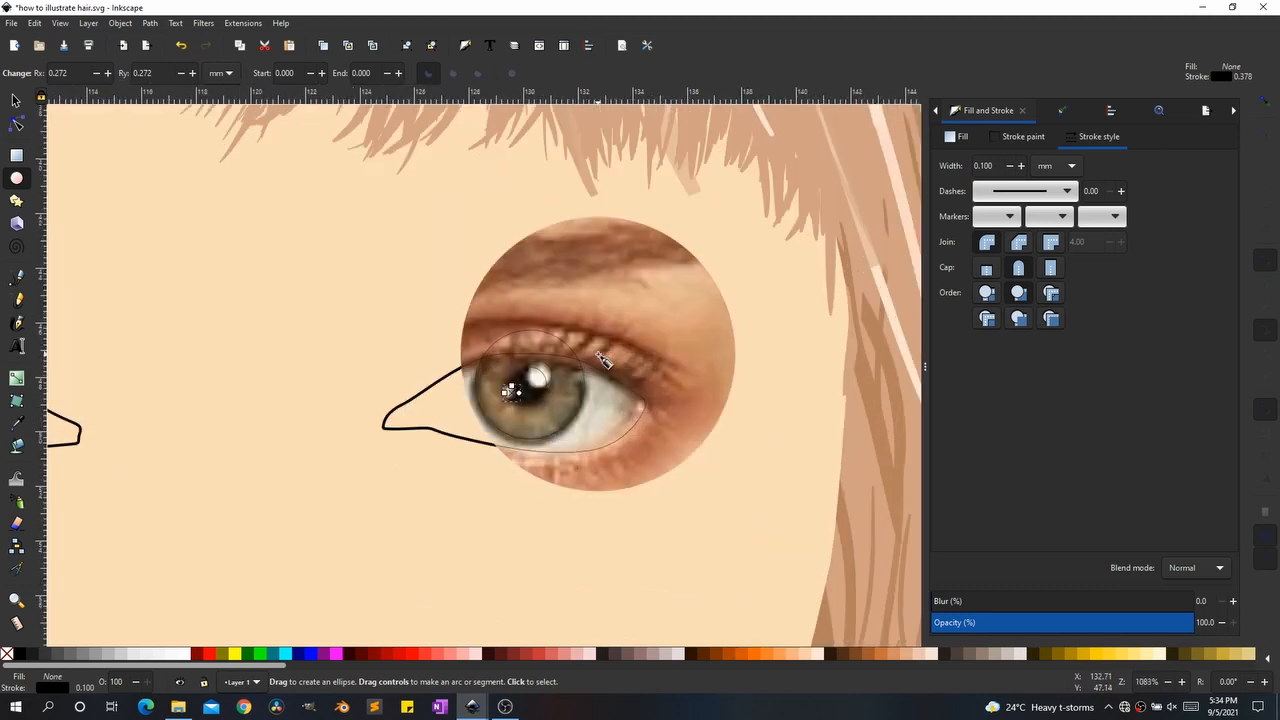
key(b)
click(397, 380)
drag(548, 325, 649, 331)
click(678, 379)
scroll(643, 355, up, 1)
drag(521, 323, 390, 320)
click(296, 391)
Step: Trace the upper eyelid crease above the left-side eye as a thin closed Bezier path about 11 mm wide
scroll(660, 285, down, 4)
scroll(355, 312, up, 4)
click(361, 347)
drag(532, 261, 467, 280)
click(786, 341)
click(361, 347)
Step: Trace the nostril on the left side of the nose as a closed Bezier path, about 3.1 by 1.2 mm
scroll(364, 349, down, 2)
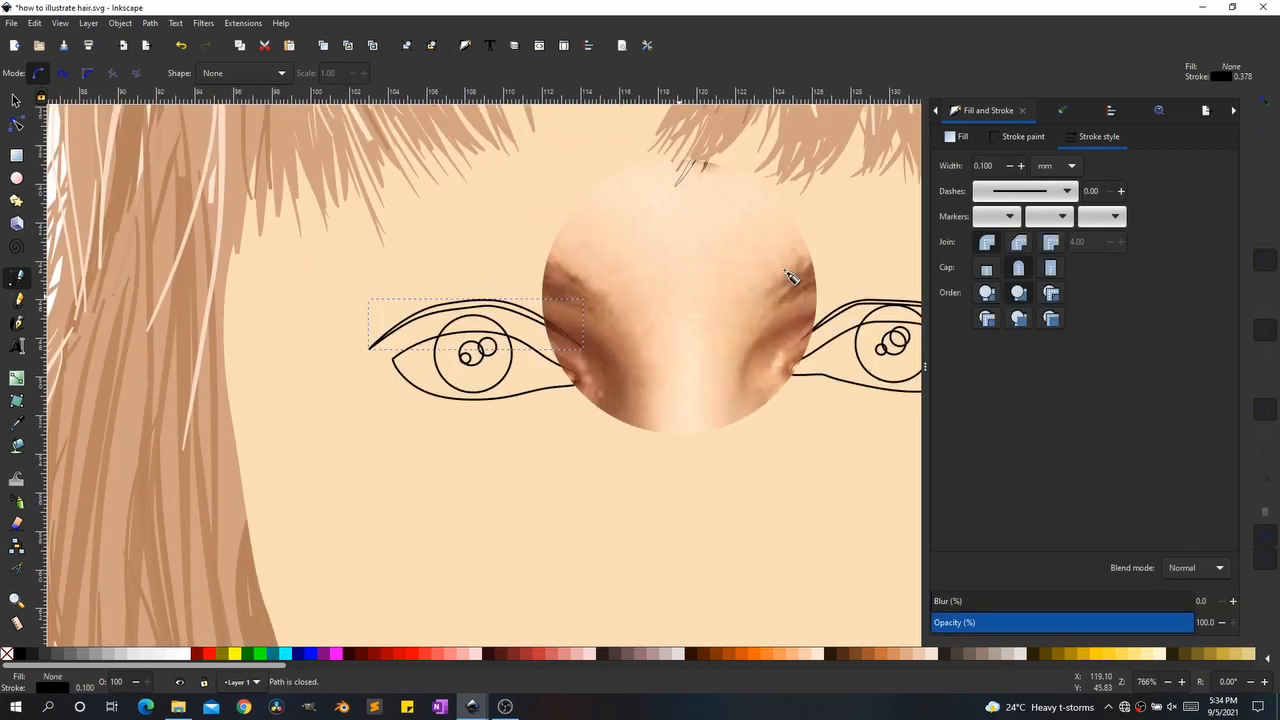
scroll(455, 311, down, 3)
drag(551, 436, 537, 272)
scroll(537, 272, up, 5)
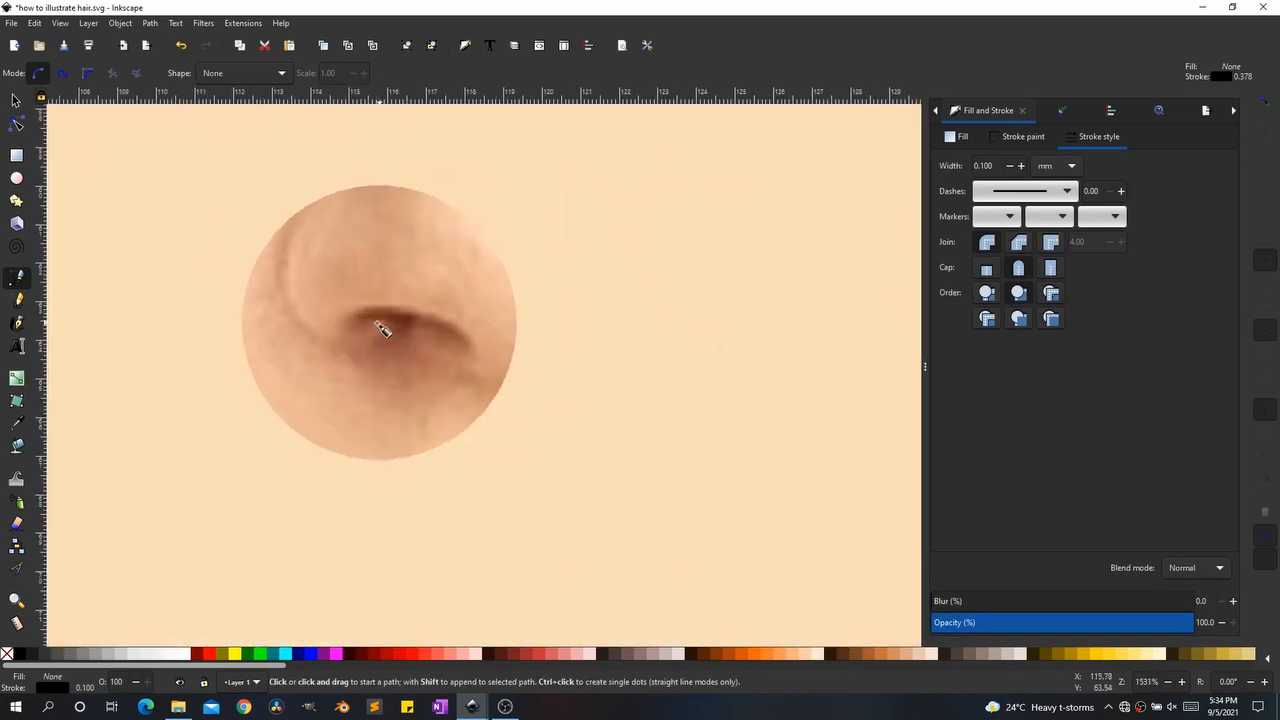
click(390, 329)
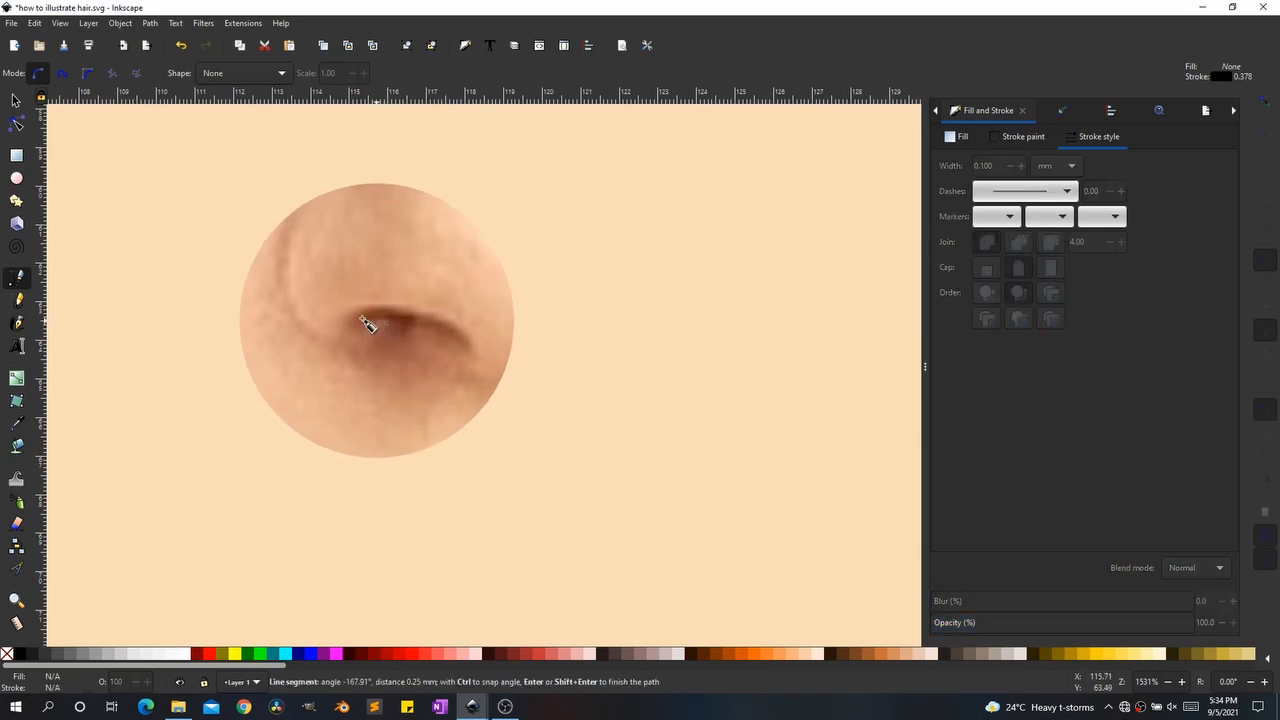
drag(355, 322, 453, 330)
key(BackSpace)
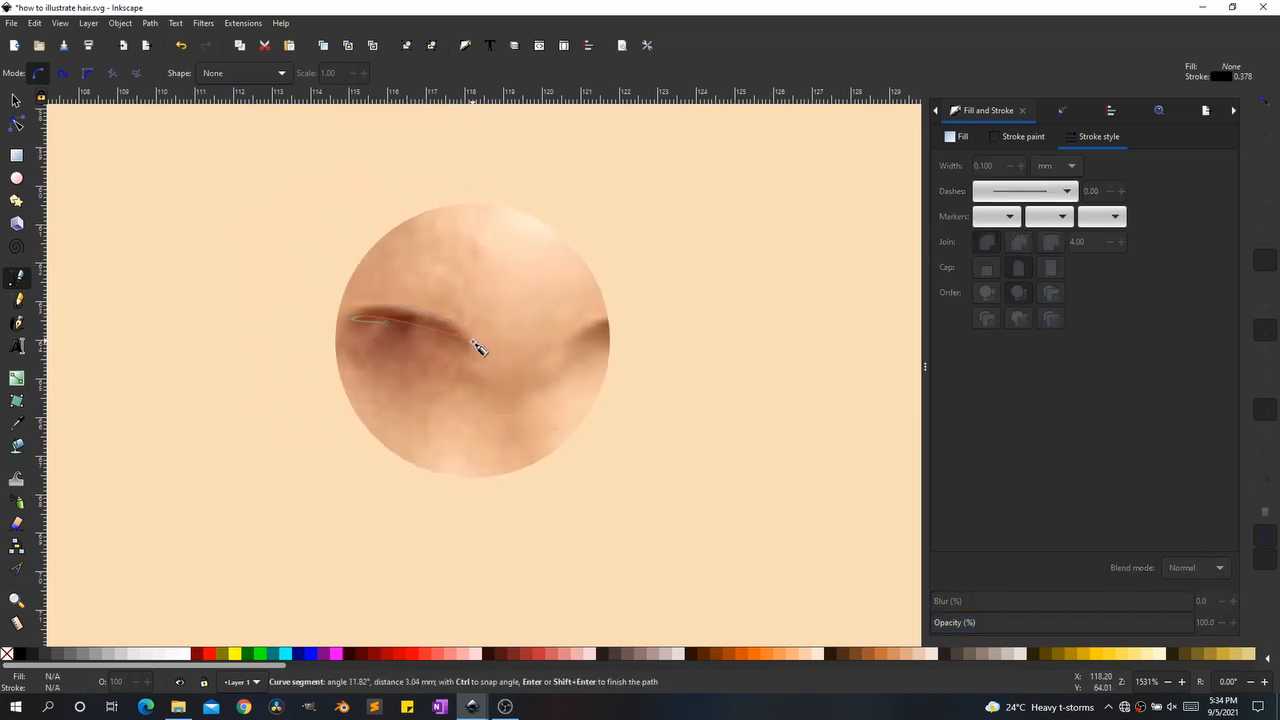
click(388, 330)
drag(352, 312, 408, 324)
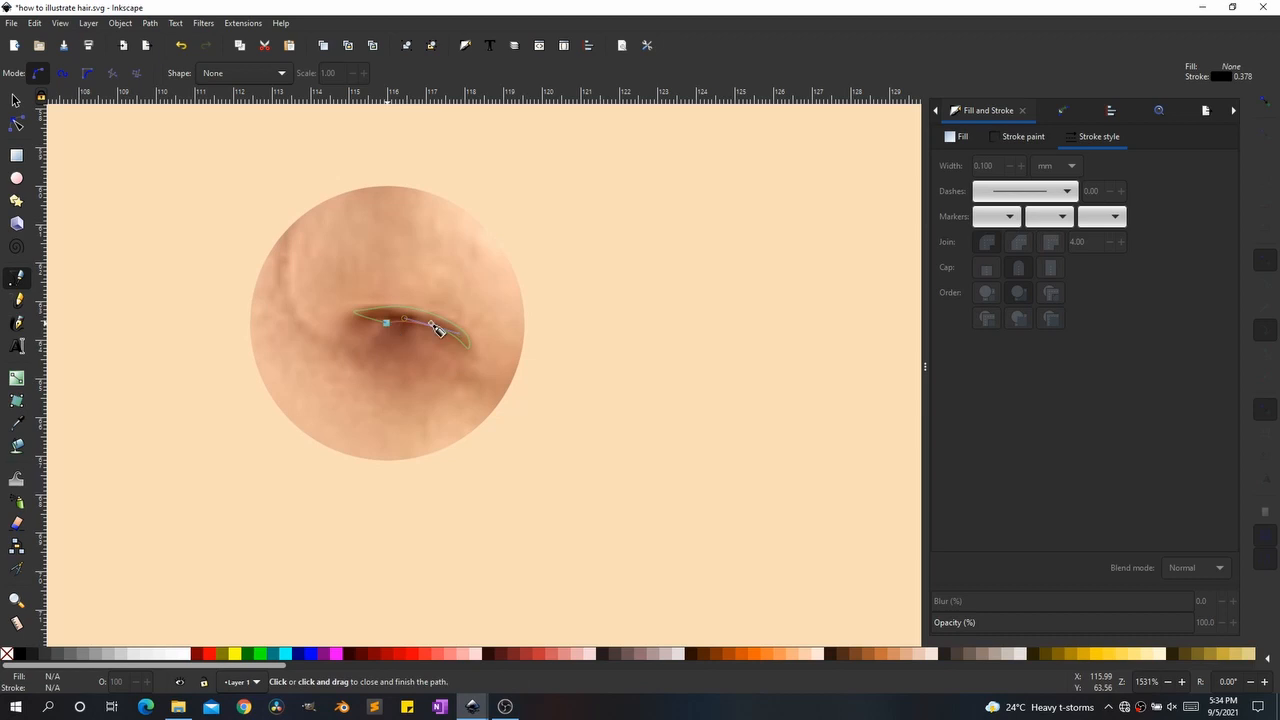
click(387, 323)
Step: Trace the nostril on the right side of the nose as a closed Bezier path, about 2.8 mm wide
key(space)
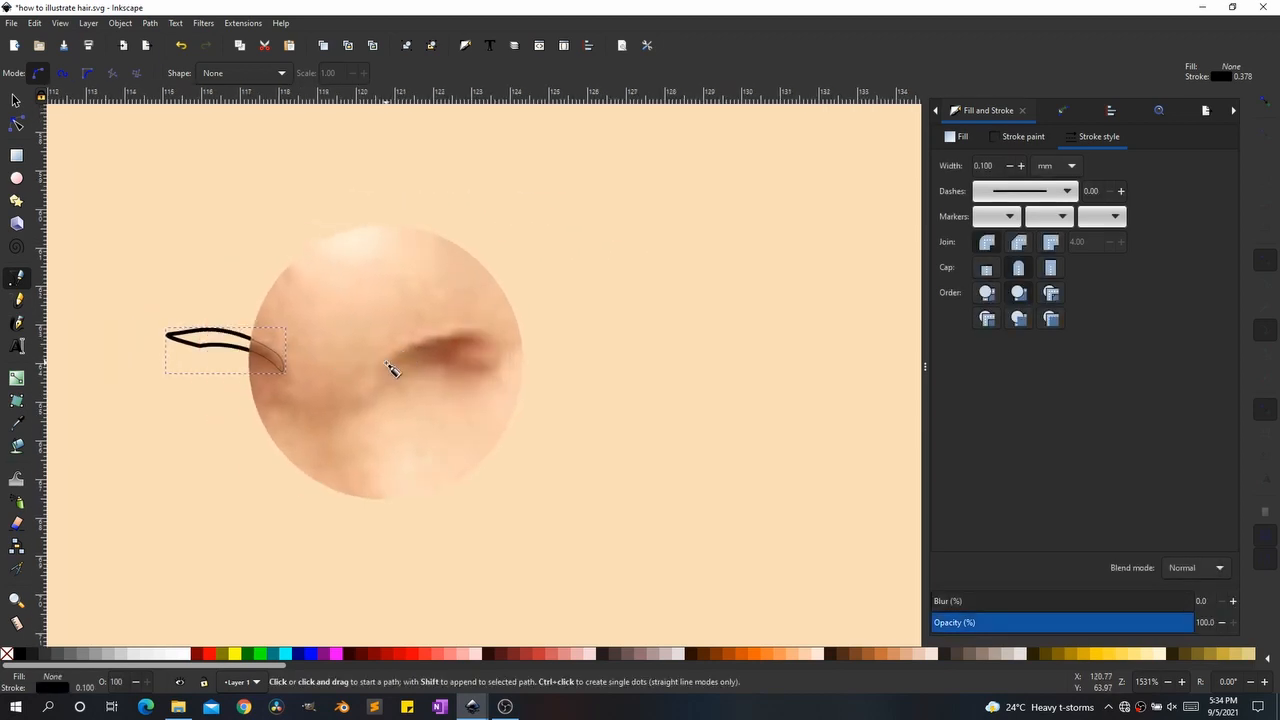
drag(441, 340, 487, 340)
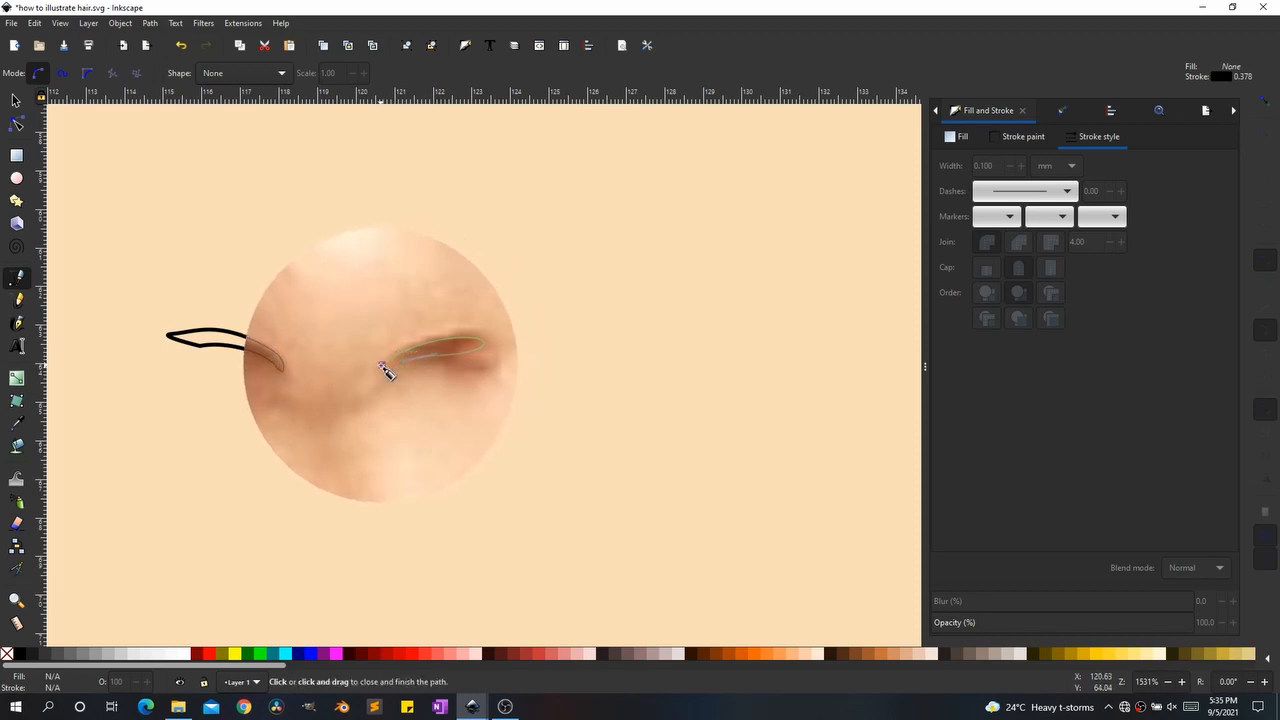
click(383, 366)
Step: Trace the outer wings on both sides of the nose as open curved paths, each about 5 mm tall
ctrl+scroll(543, 343, down, 1)
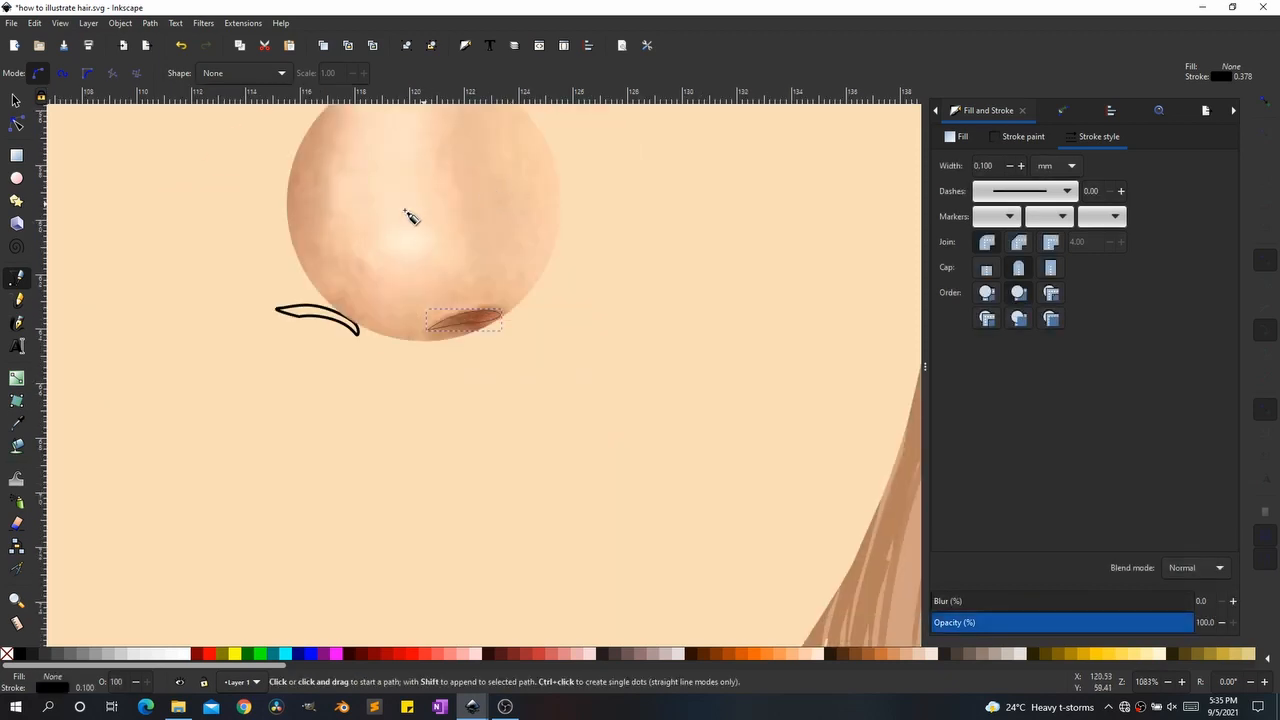
click(254, 186)
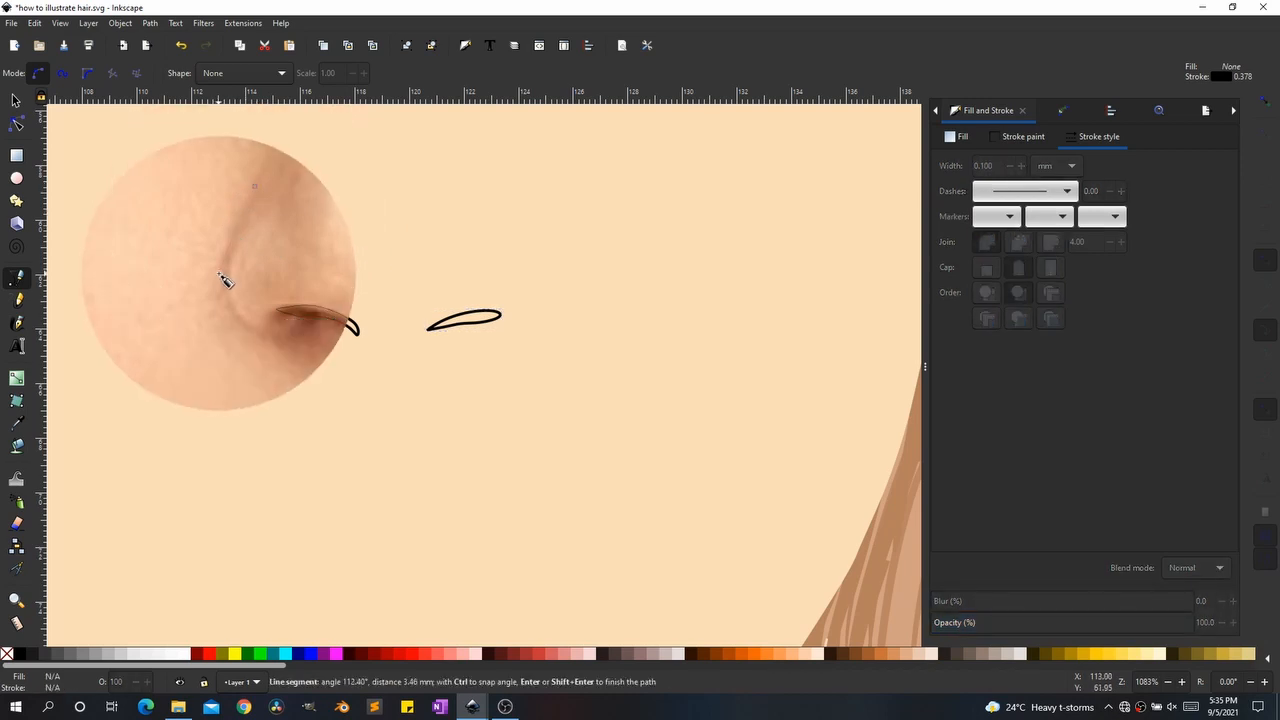
drag(225, 283, 240, 323)
double_click(262, 334)
click(523, 202)
drag(541, 260, 540, 317)
double_click(518, 324)
Step: Trace the top edge of the upper lip with Bezier curves from the left mouth corner across to the right corner
scroll(514, 332, down, 2)
scroll(385, 405, up, 2)
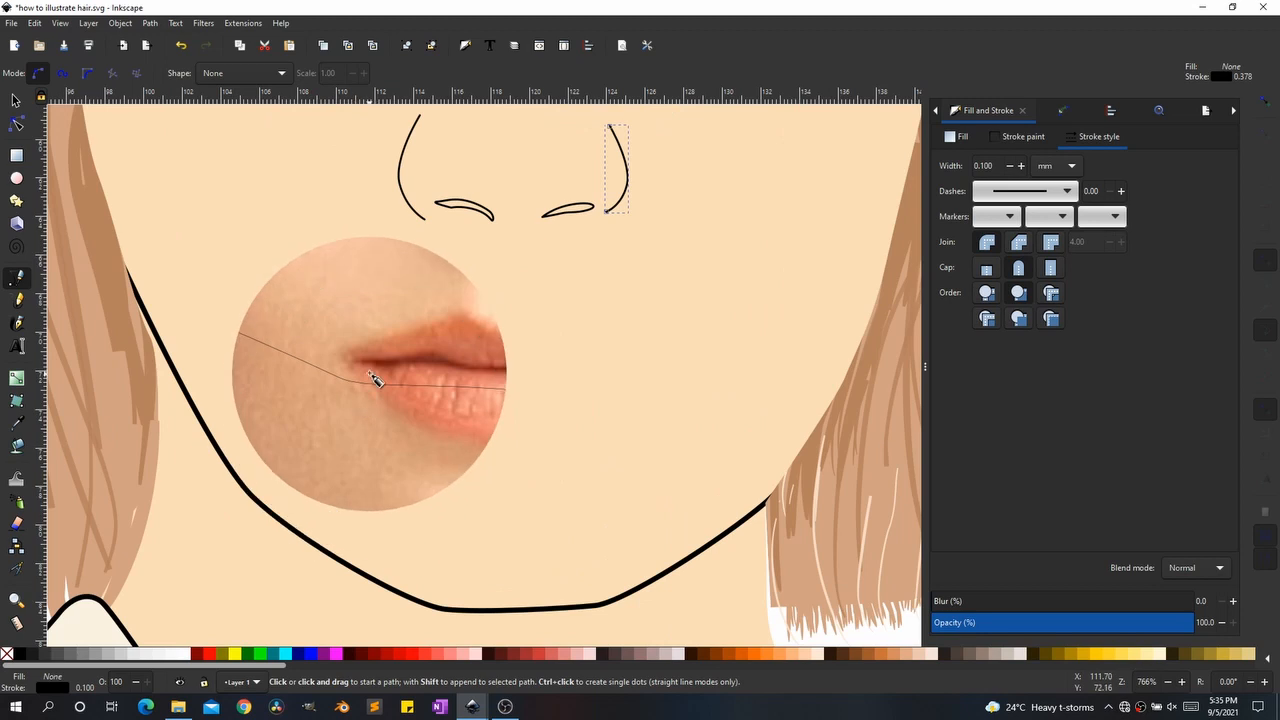
click(355, 356)
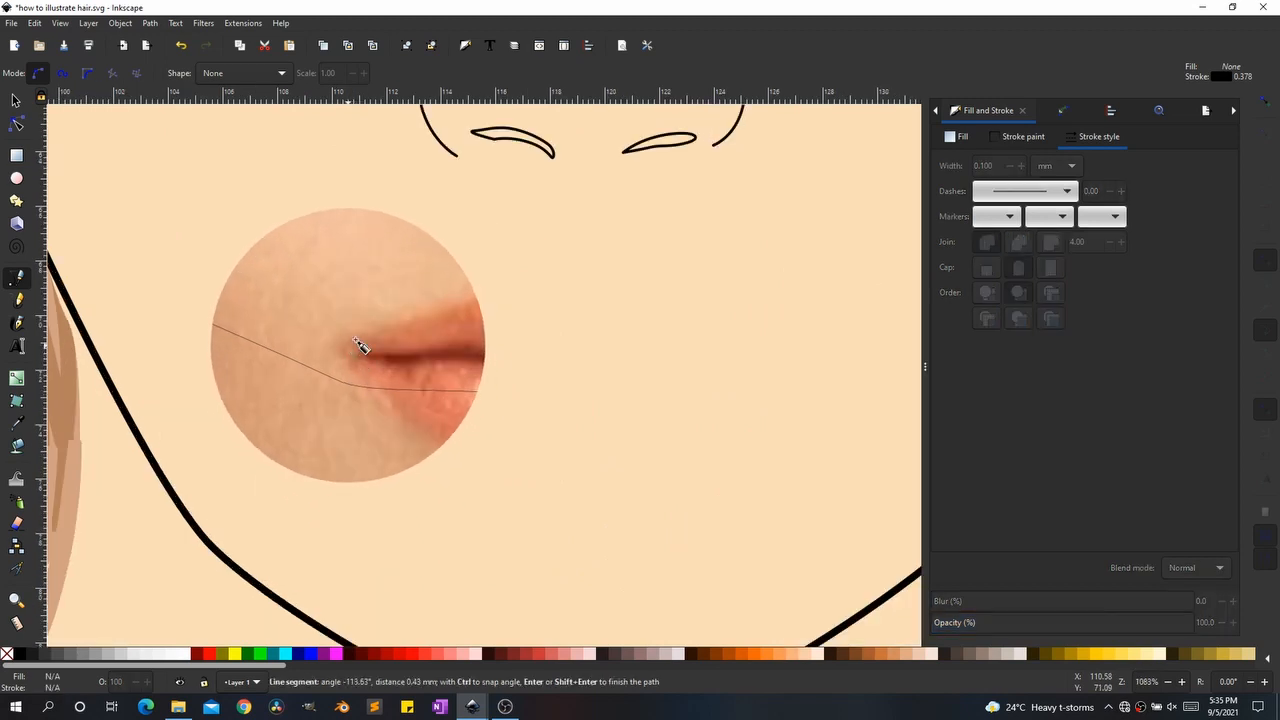
drag(314, 360, 385, 329)
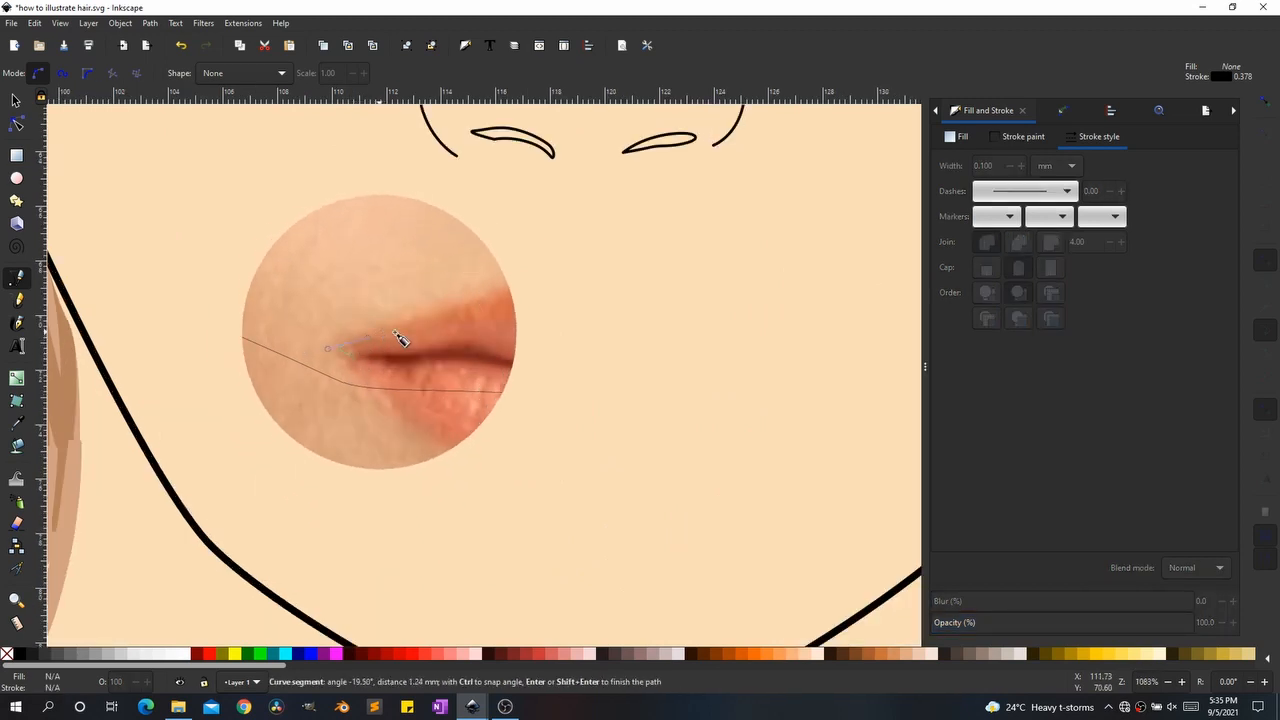
scroll(400, 335, up, 2)
drag(626, 256, 660, 262)
key(space)
drag(541, 293, 583, 277)
key(space)
drag(453, 276, 510, 291)
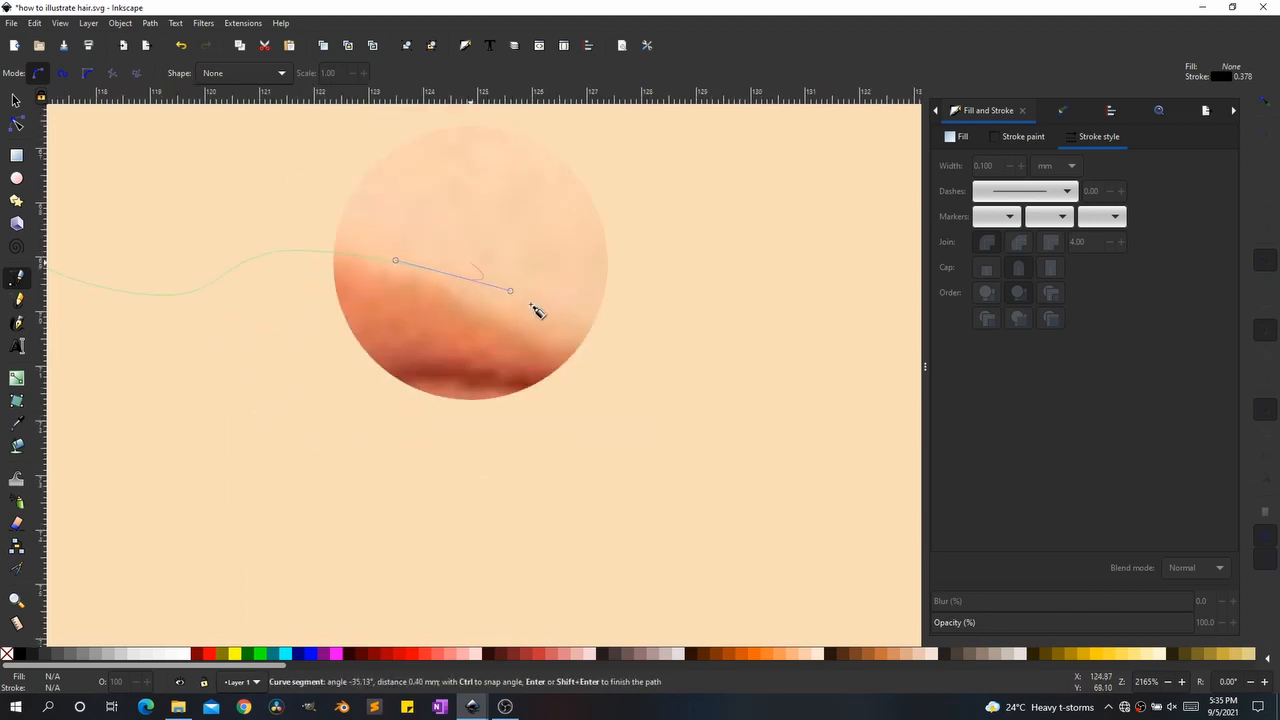
drag(577, 389, 557, 399)
Step: Continue the upper lip path back along the lip's lower edge and close it at the left mouth corner
drag(413, 380, 326, 376)
key(space)
key(space)
drag(470, 387, 377, 371)
key(space)
drag(543, 336, 457, 338)
click(380, 343)
Step: Trace the lower lip as a closed Bezier path, about 17 by 5 mm
key(space)
scroll(532, 390, down, 4)
scroll(540, 427, up, 3)
drag(254, 187, 229, 199)
key(space)
drag(390, 361, 554, 329)
drag(649, 271, 674, 250)
drag(650, 184, 592, 183)
key(space)
drag(570, 253, 498, 261)
click(332, 281)
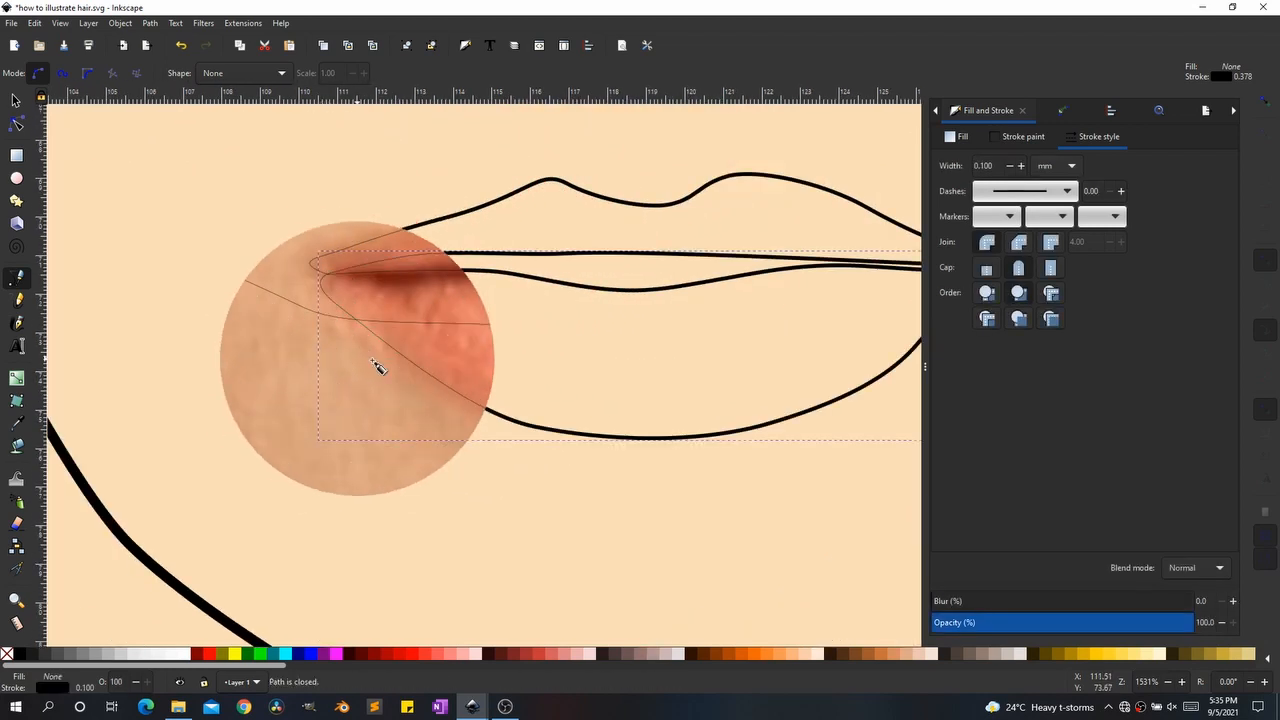
scroll(551, 274, up, 2)
scroll(436, 261, down, 3)
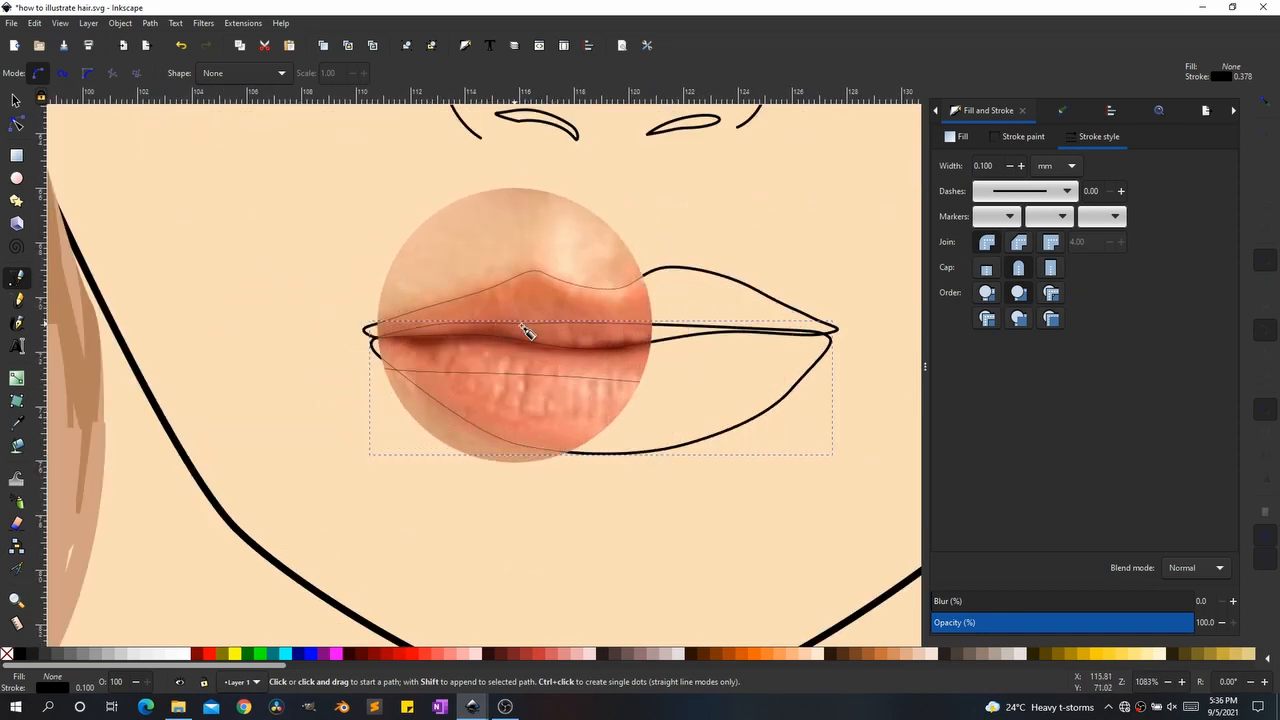
Step: Trace the top edge of the eyebrow above the eye at the image's right, from its inner end to the outer tip
scroll(525, 386, down, 2)
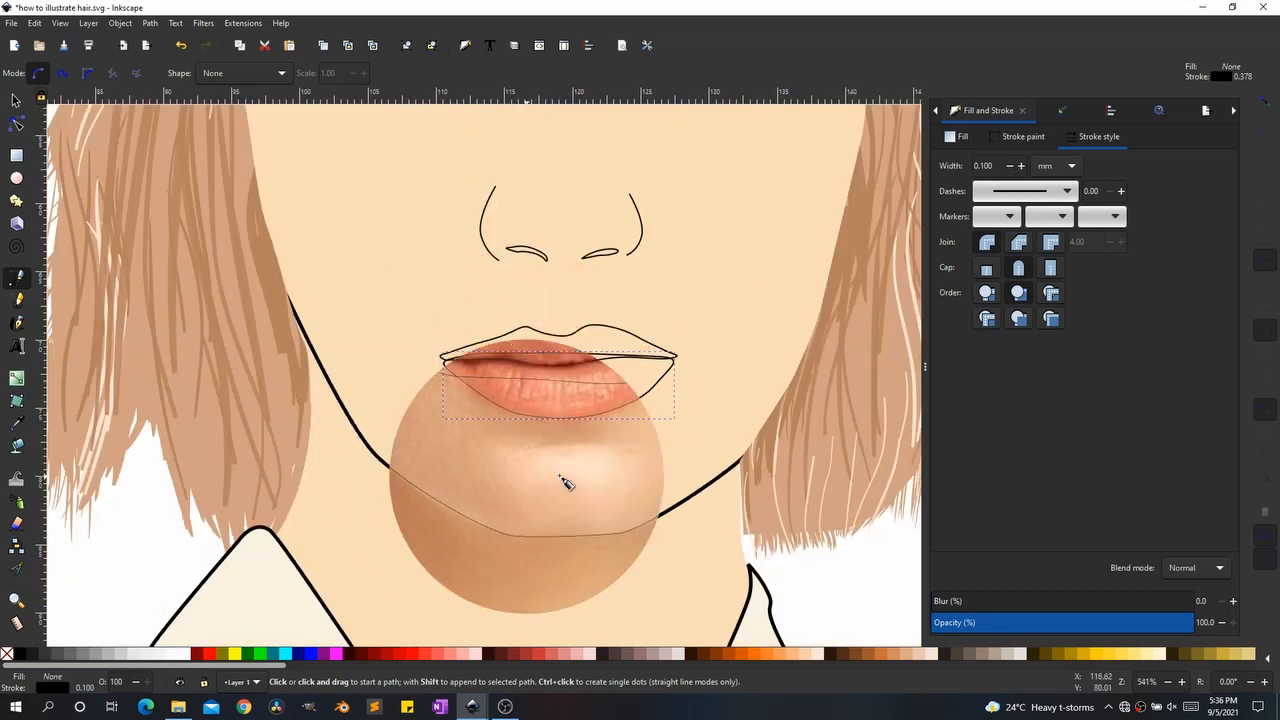
scroll(457, 371, down, 3)
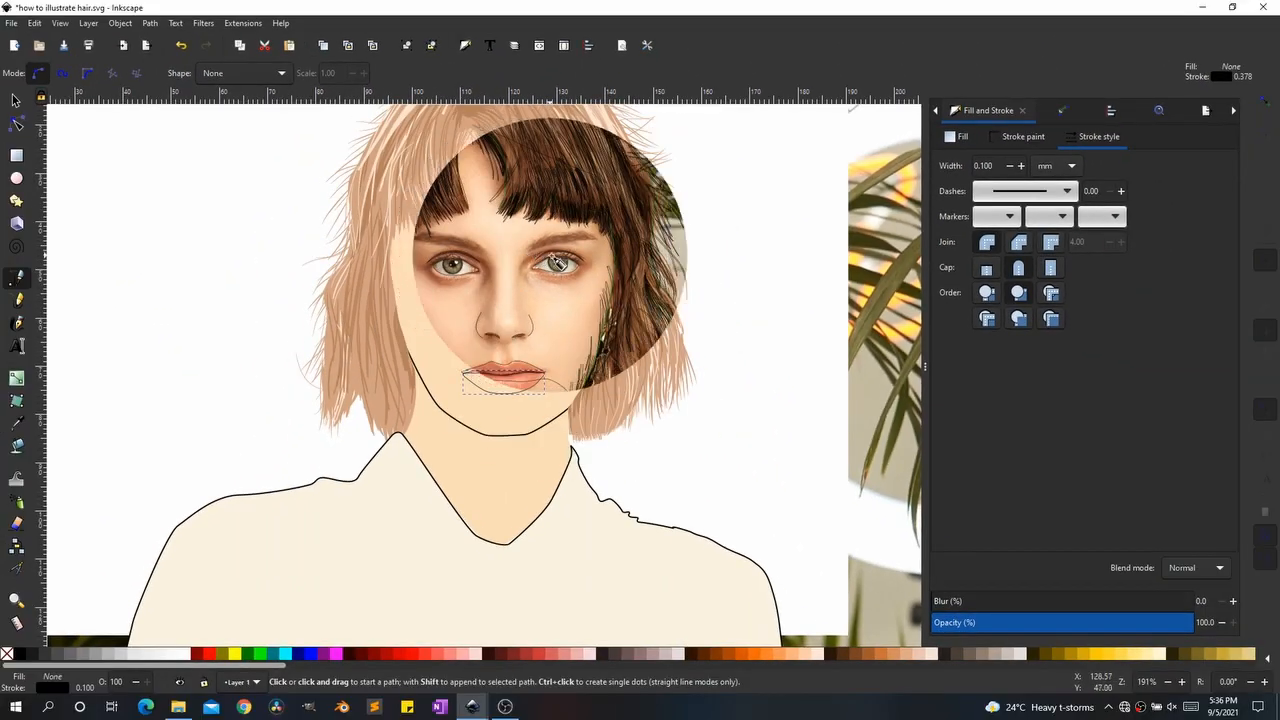
scroll(557, 262, up, 5)
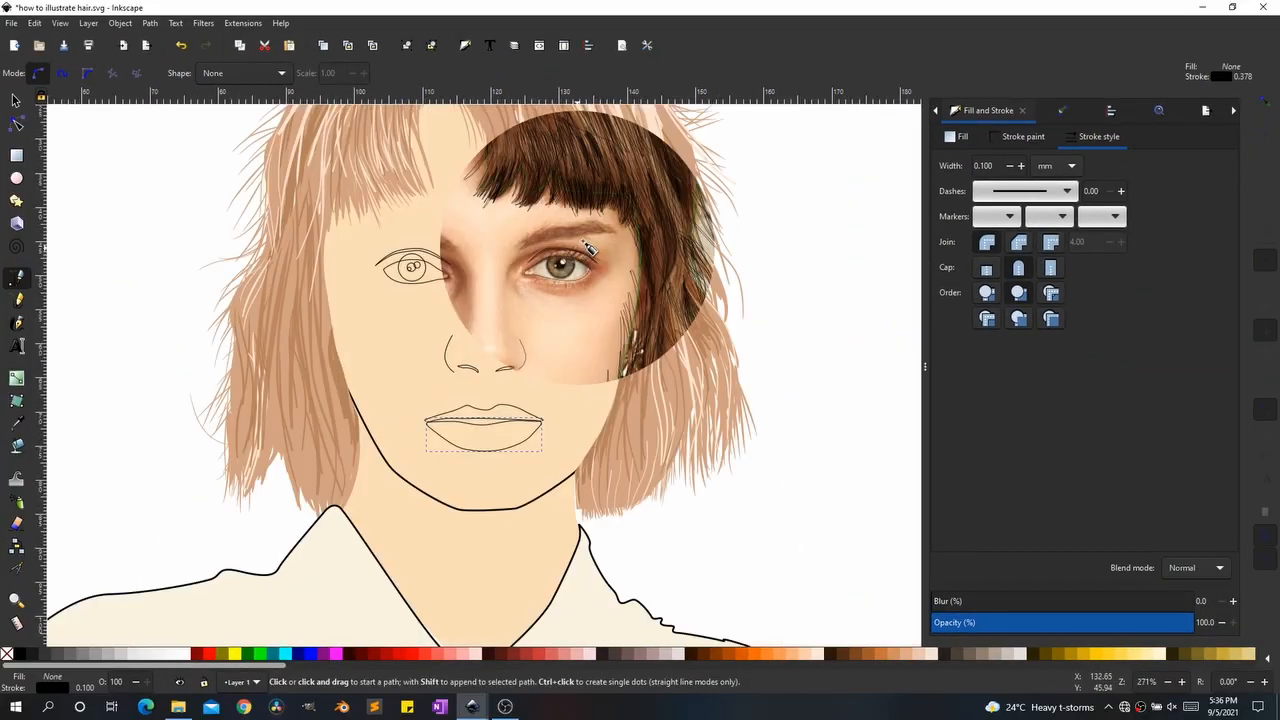
drag(604, 327, 662, 249)
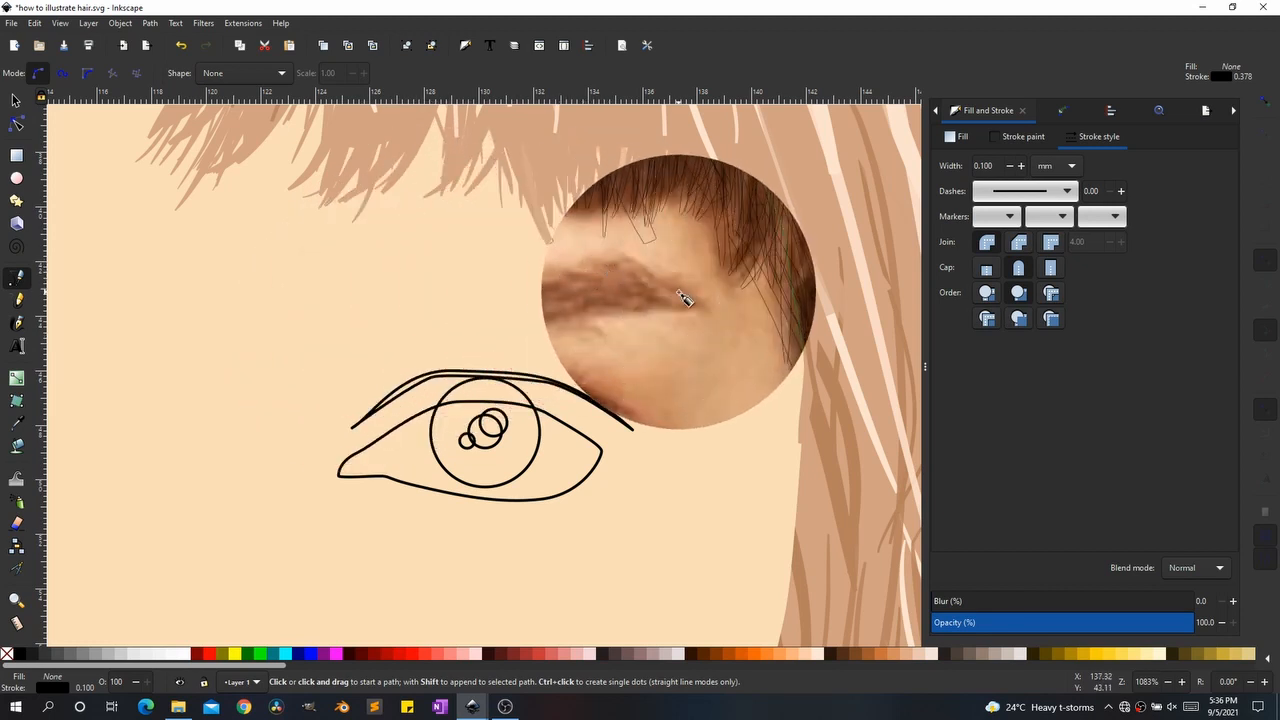
click(328, 369)
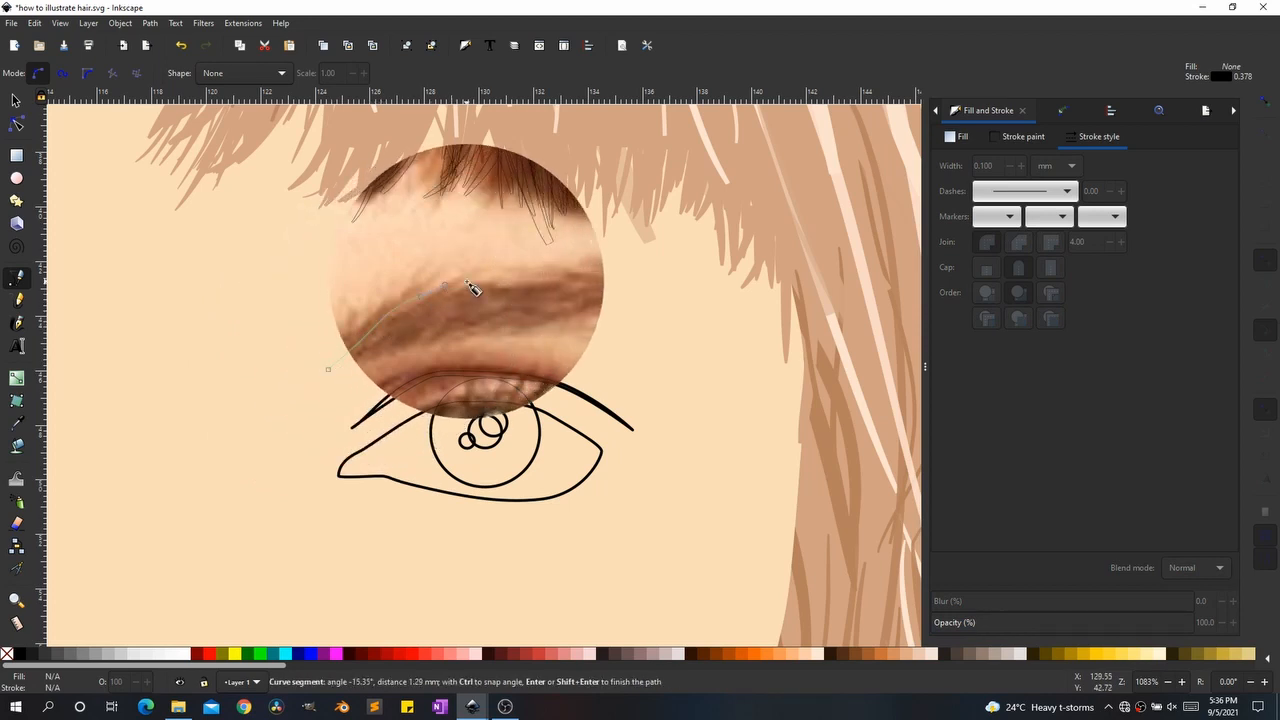
drag(568, 268, 660, 279)
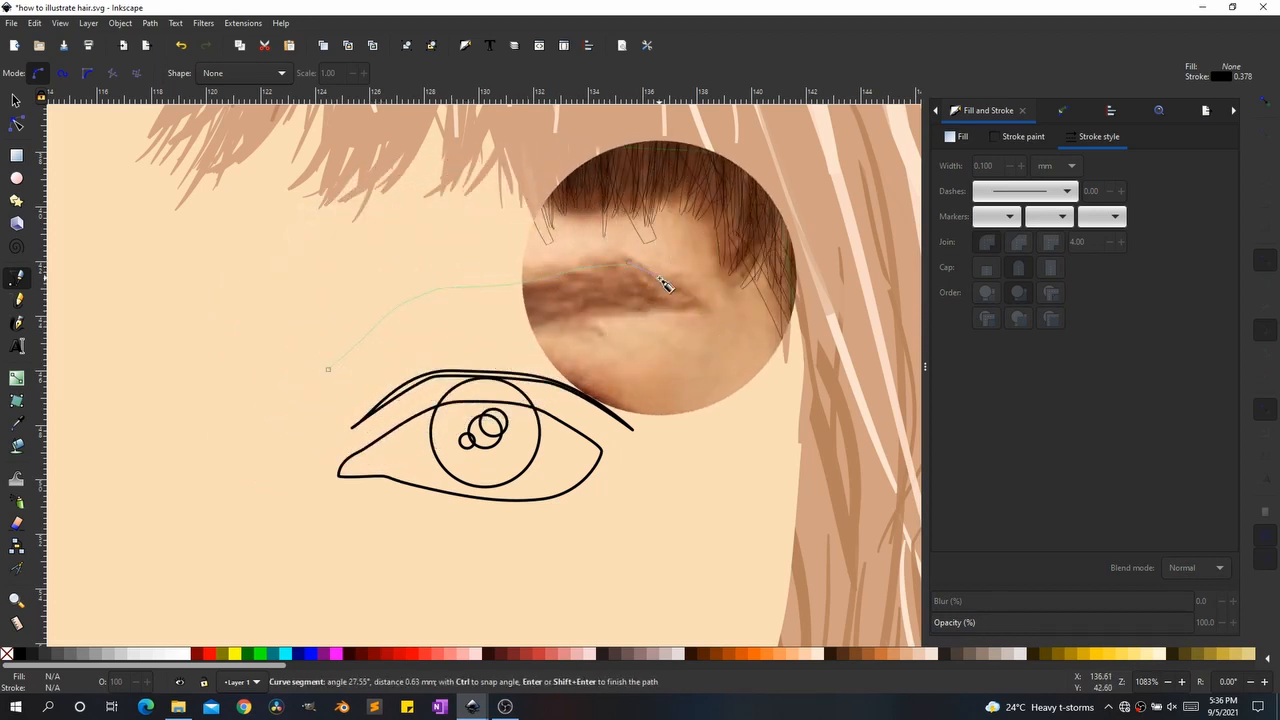
click(703, 304)
Step: Continue that eyebrow path back along its lower edge and close it at the inner end, about 14 by 4 mm overall
drag(607, 313, 445, 337)
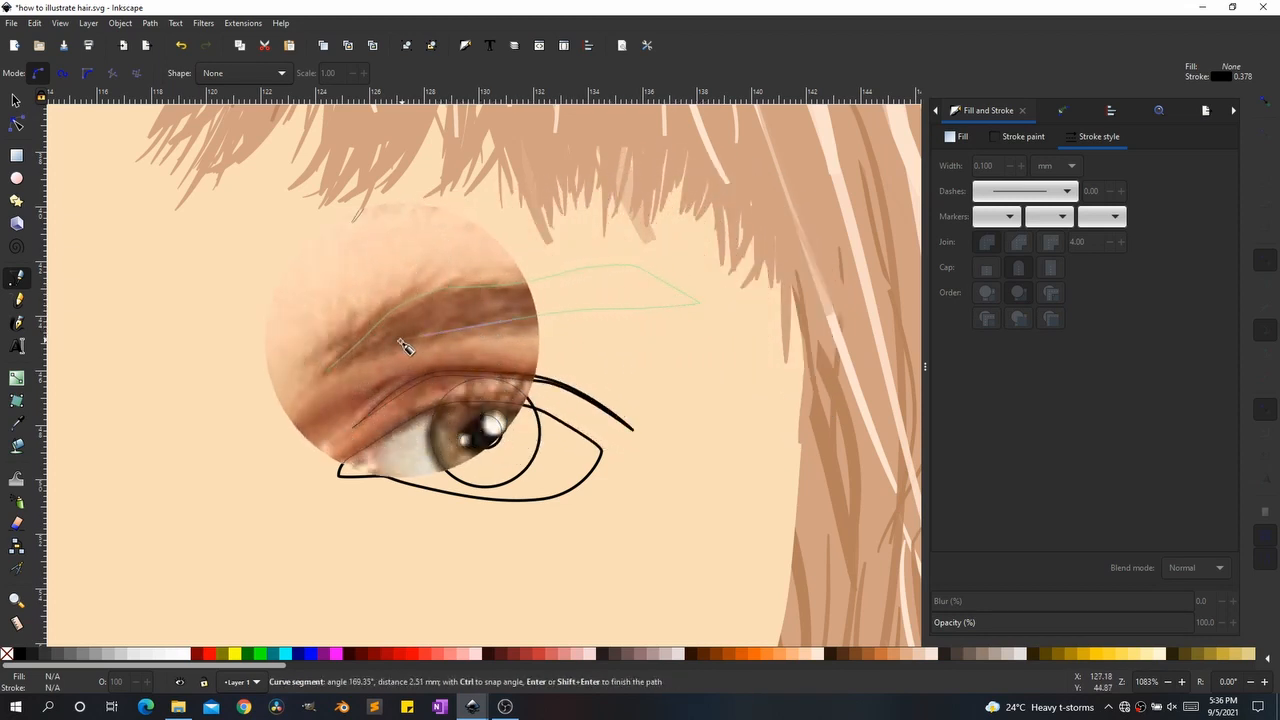
drag(360, 362, 355, 360)
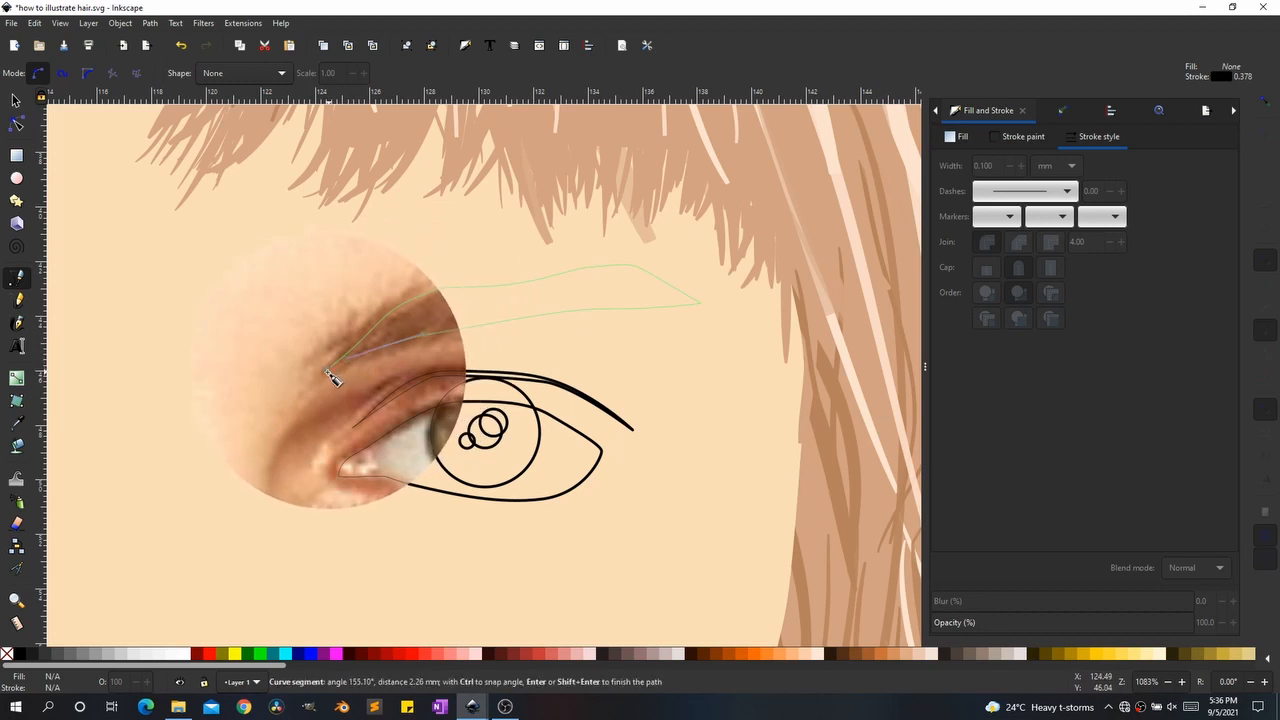
click(333, 377)
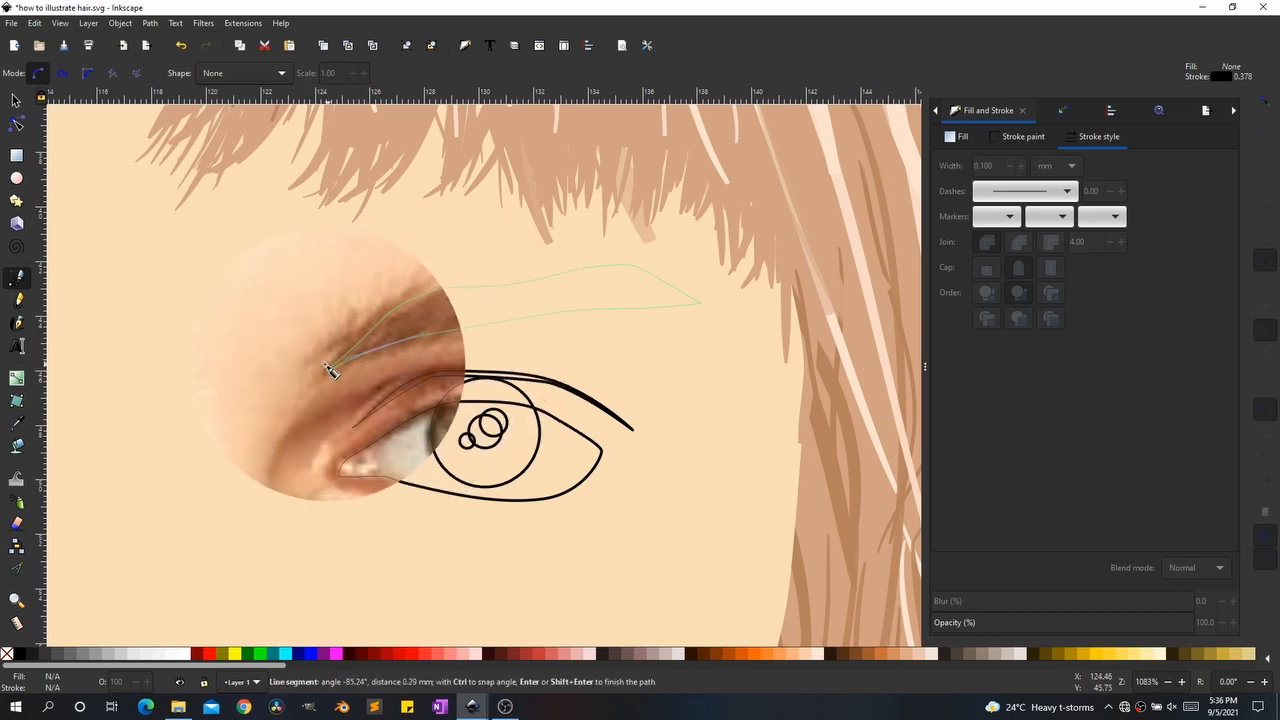
click(333, 377)
Step: Trace the top edge of the other eyebrow with Bezier curves from its outer tip to the inner end near the nose
key(minus)
key(minus)
key(minus)
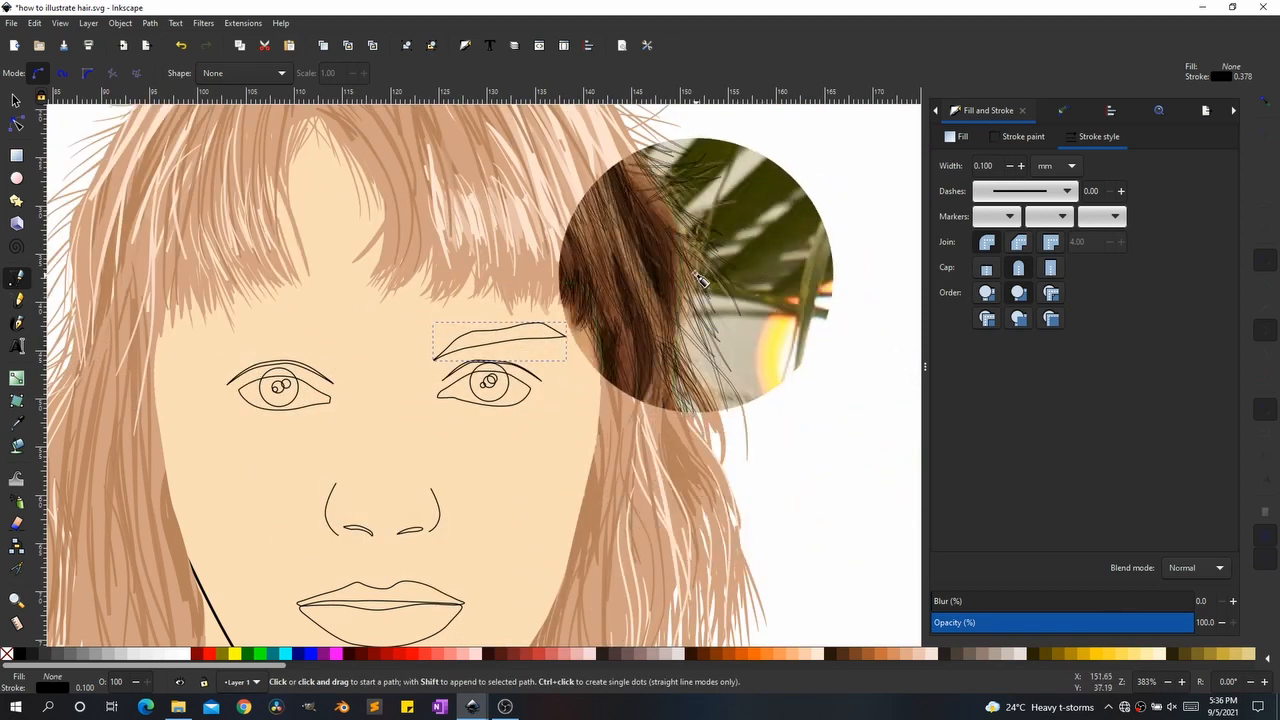
key(space)
scroll(635, 297, up, 1)
scroll(638, 300, up, 2)
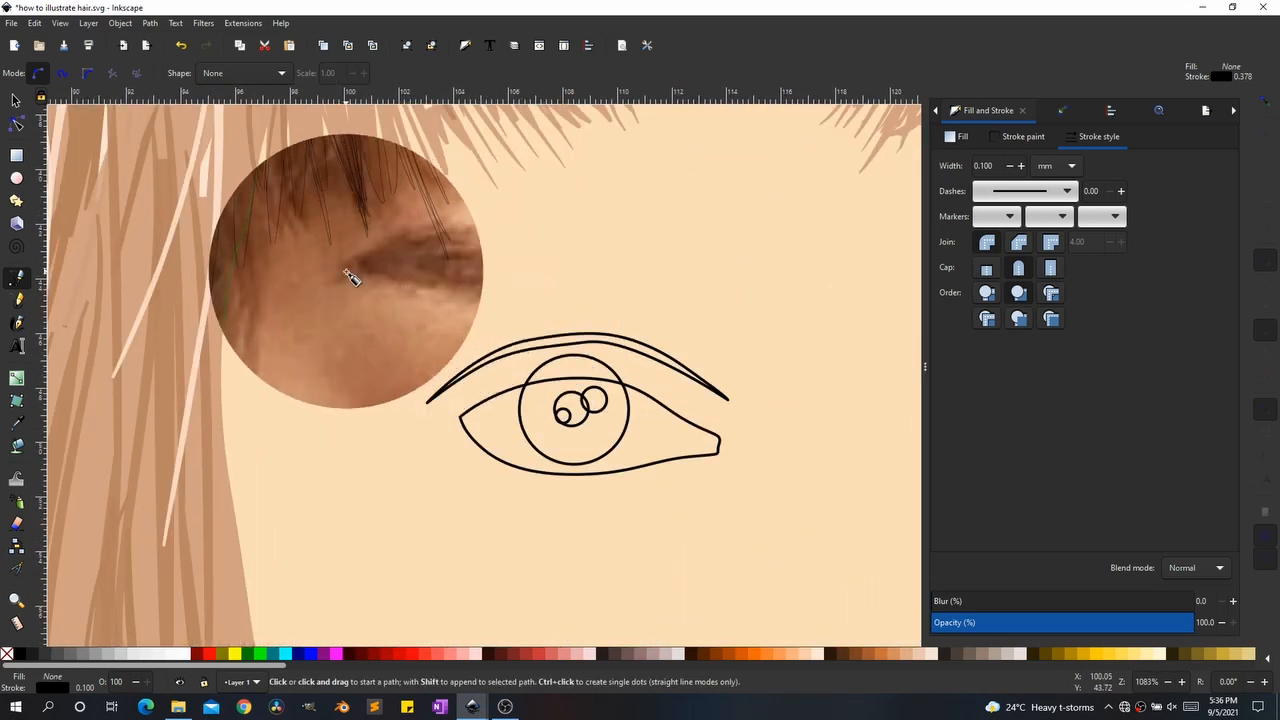
click(346, 269)
drag(414, 235, 434, 236)
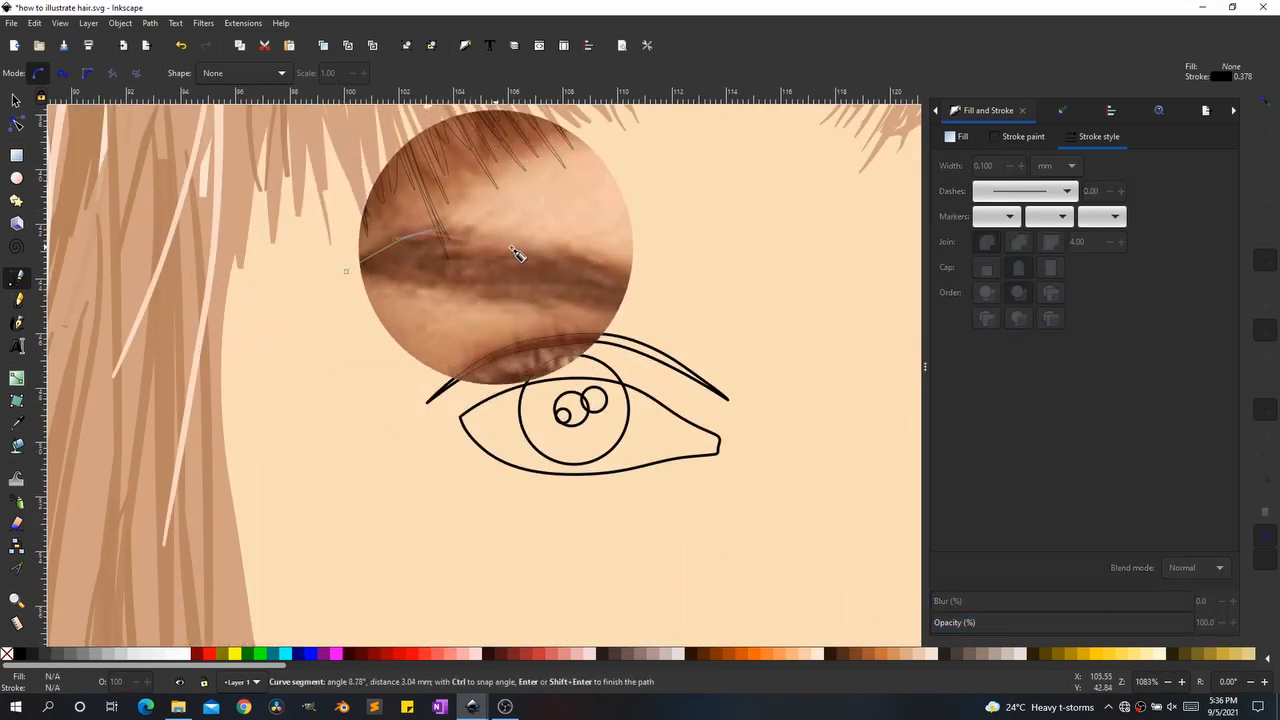
click(498, 253)
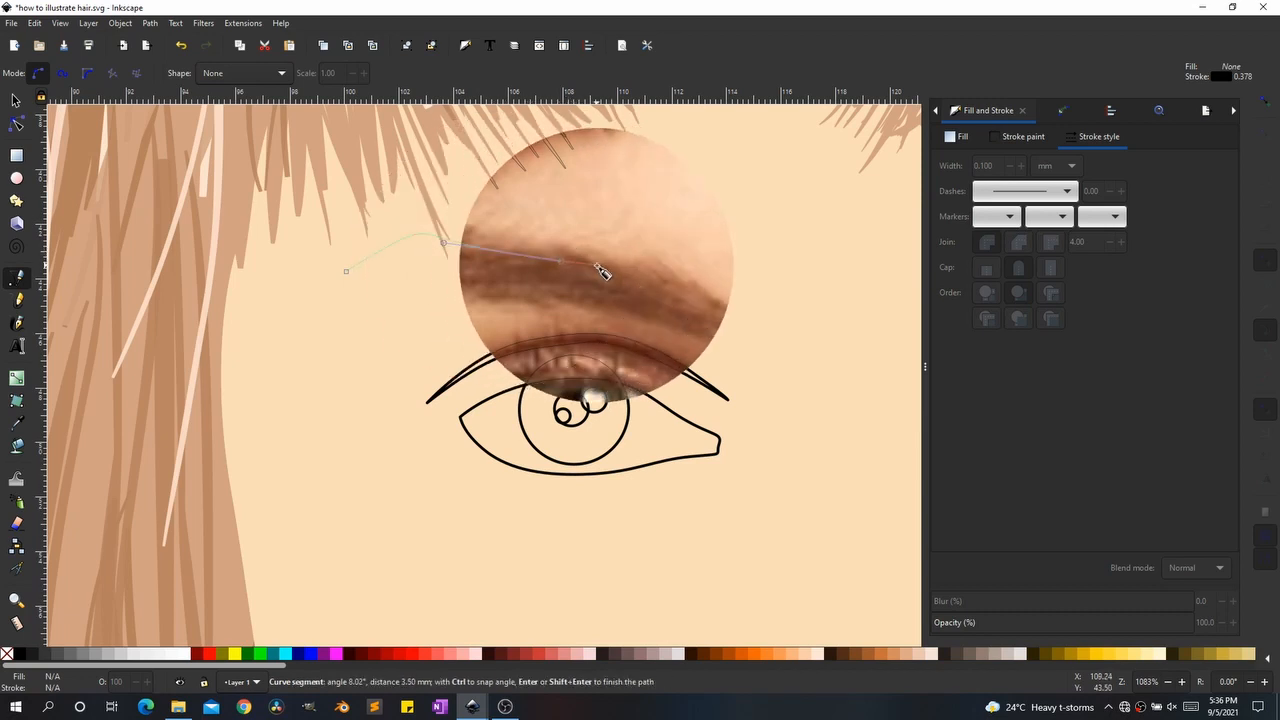
drag(678, 272, 717, 303)
click(740, 345)
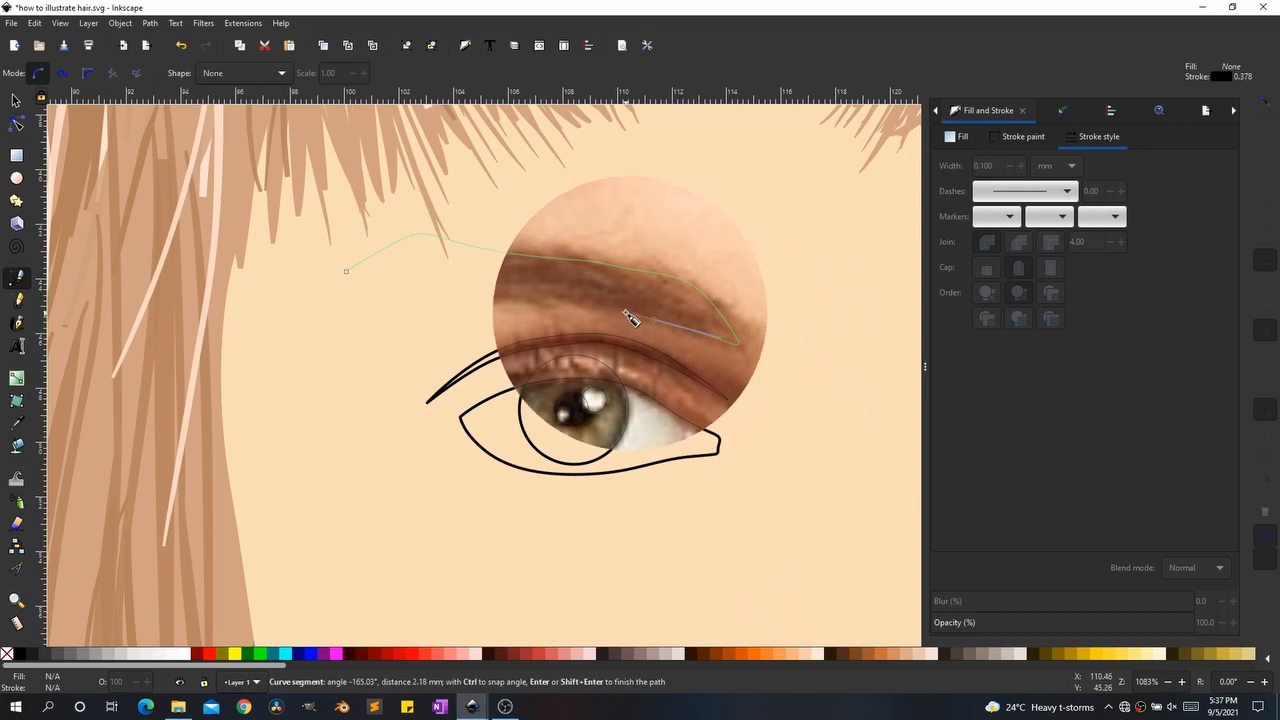
Step: Continue the second eyebrow path back along its lower edge and close it at the outer tip, about 14 by 4 mm overall
drag(573, 304, 539, 298)
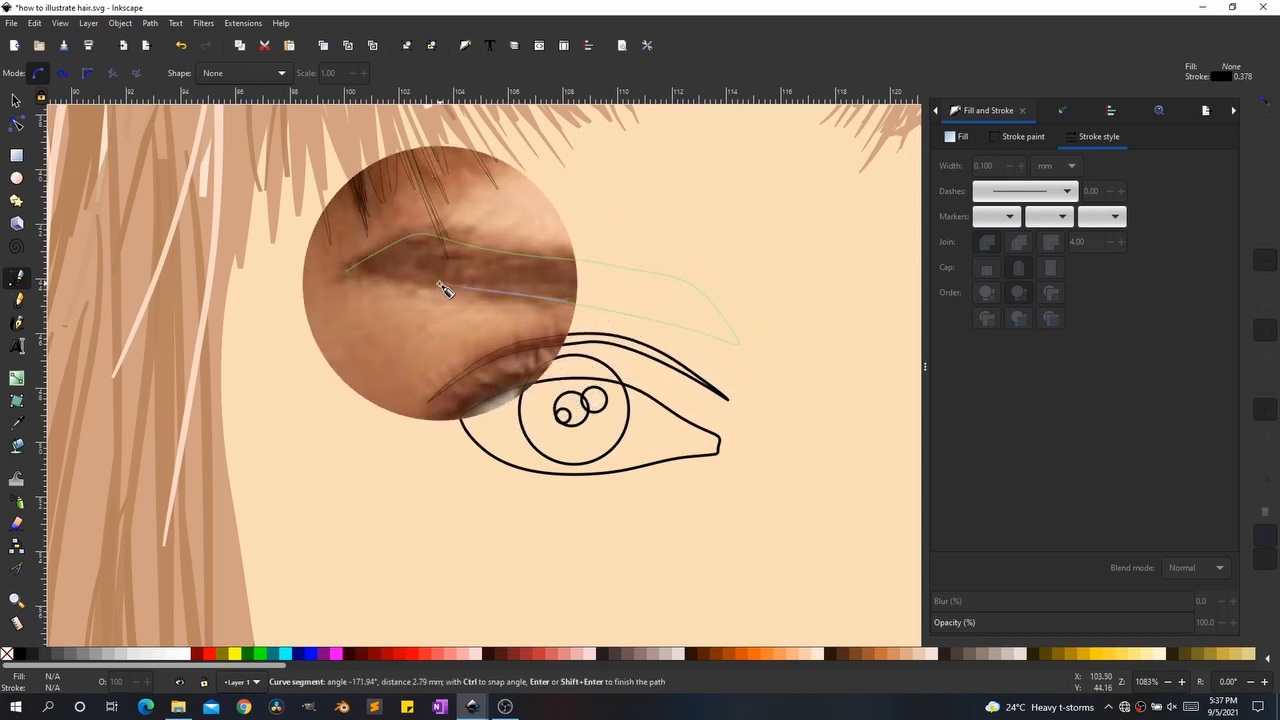
click(401, 288)
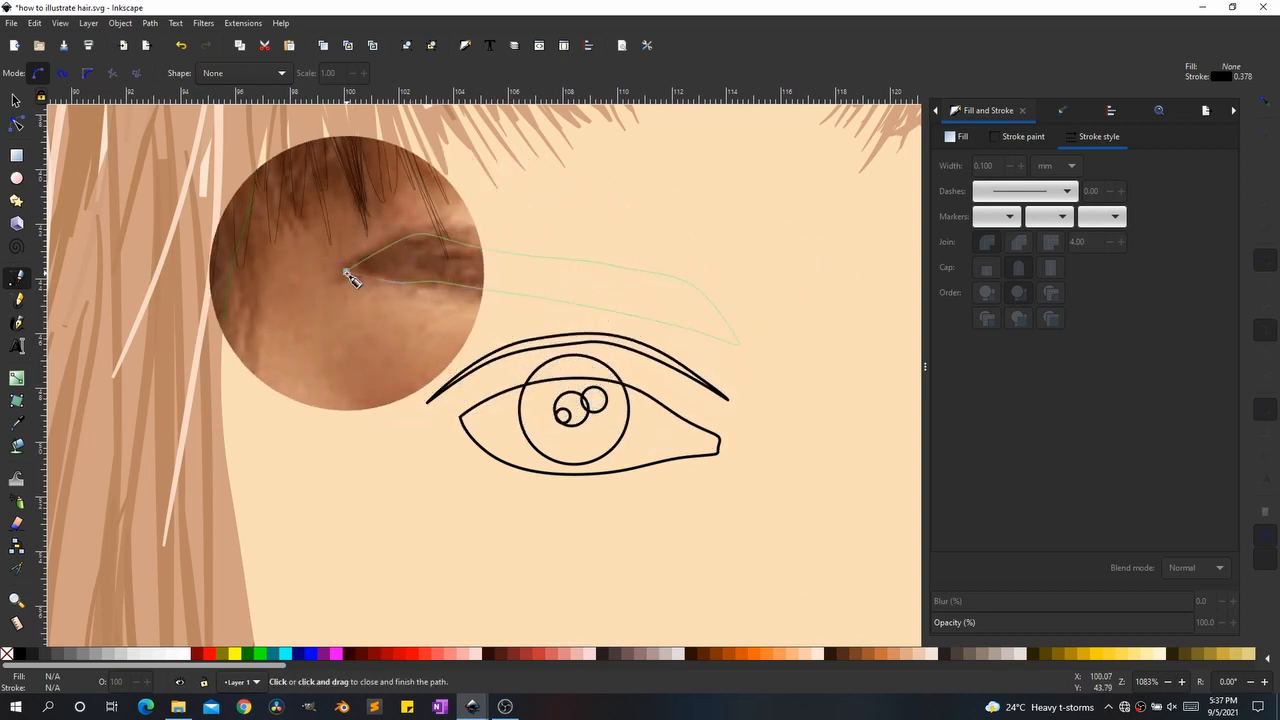
click(347, 275)
Step: Trace the lower boundary of a hair shadow shape around the forehead gap and along the fringe's bottom edge to the image's right temple
scroll(263, 337, down, 3)
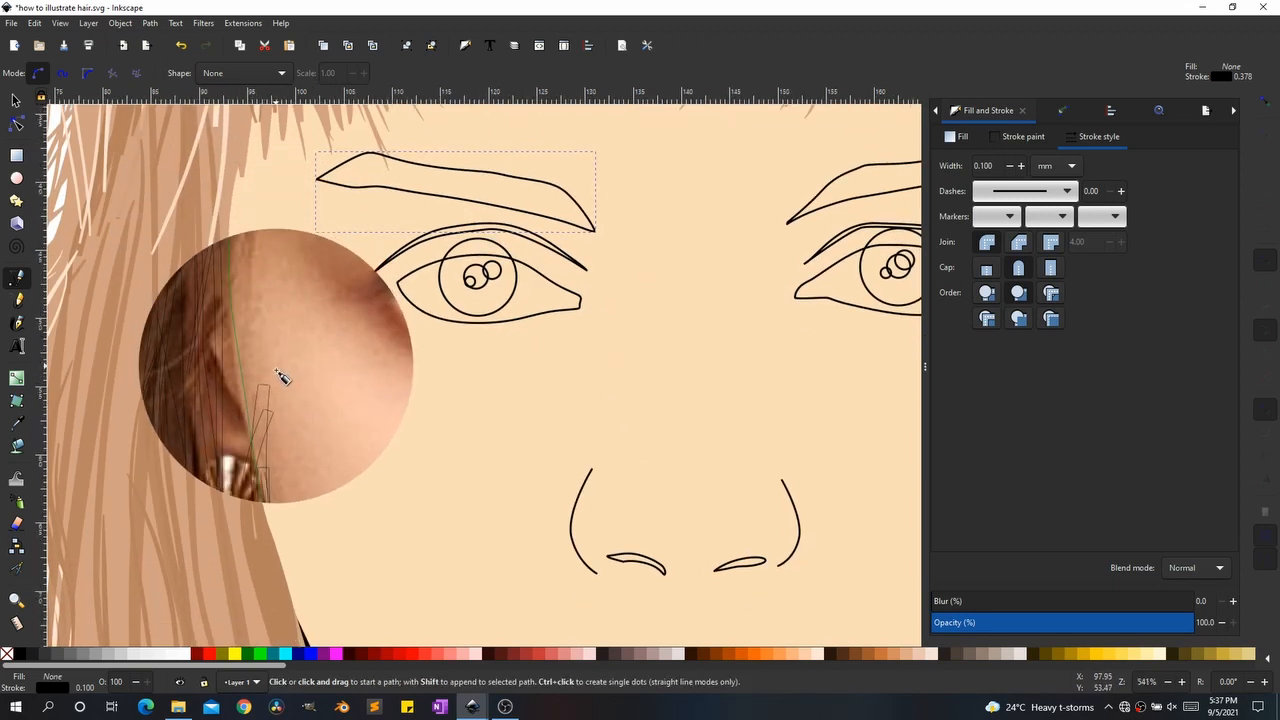
scroll(286, 378, down, 2)
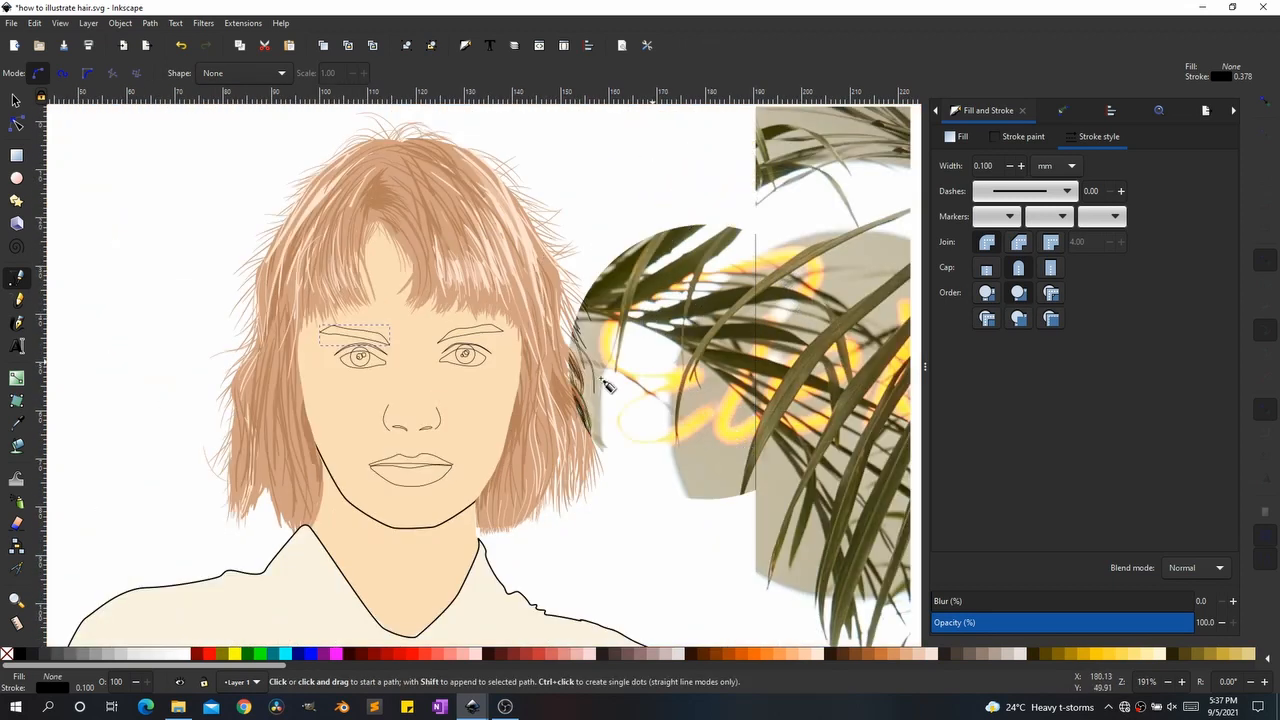
scroll(415, 383, up, 4)
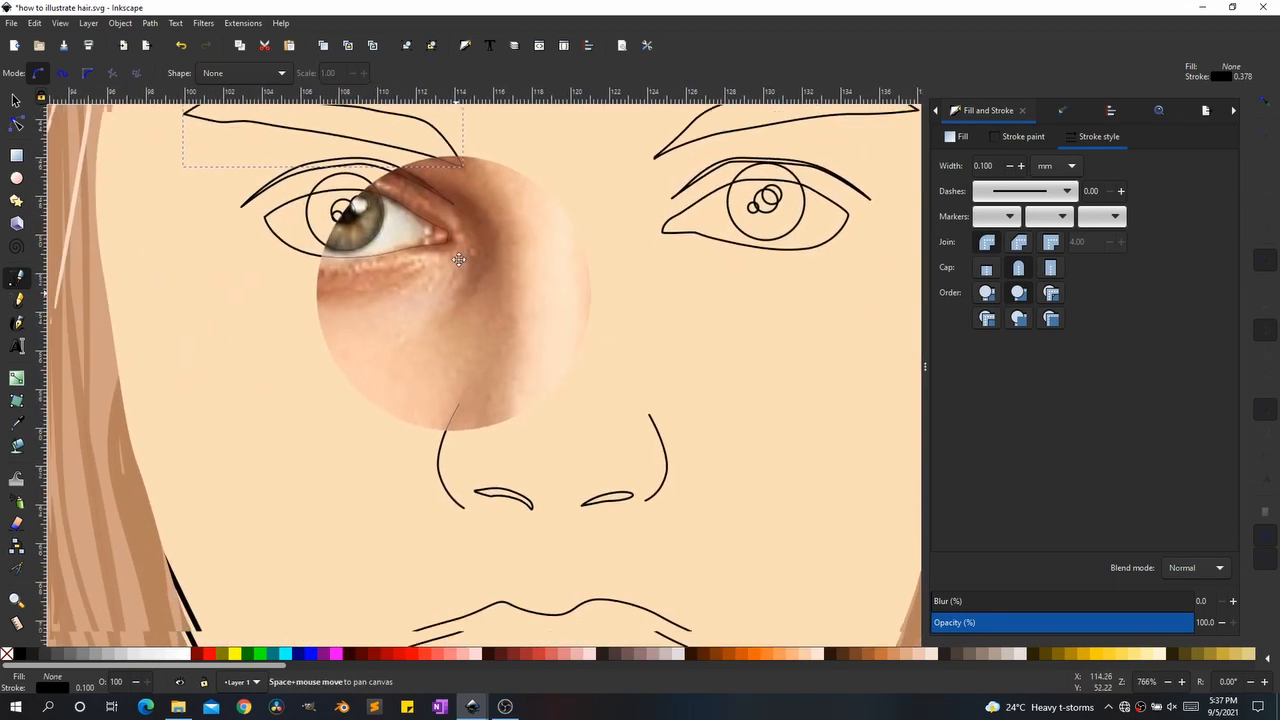
scroll(371, 386, down, 3)
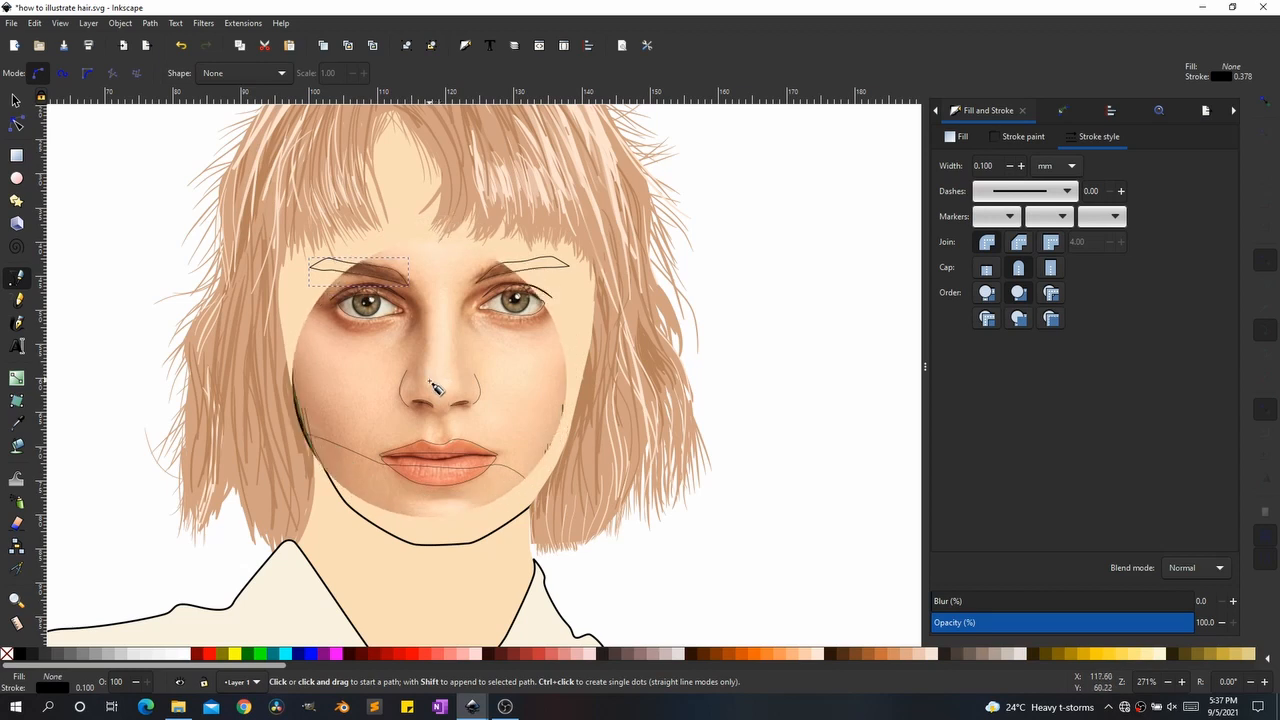
ctrl+scroll(438, 200, up, 1)
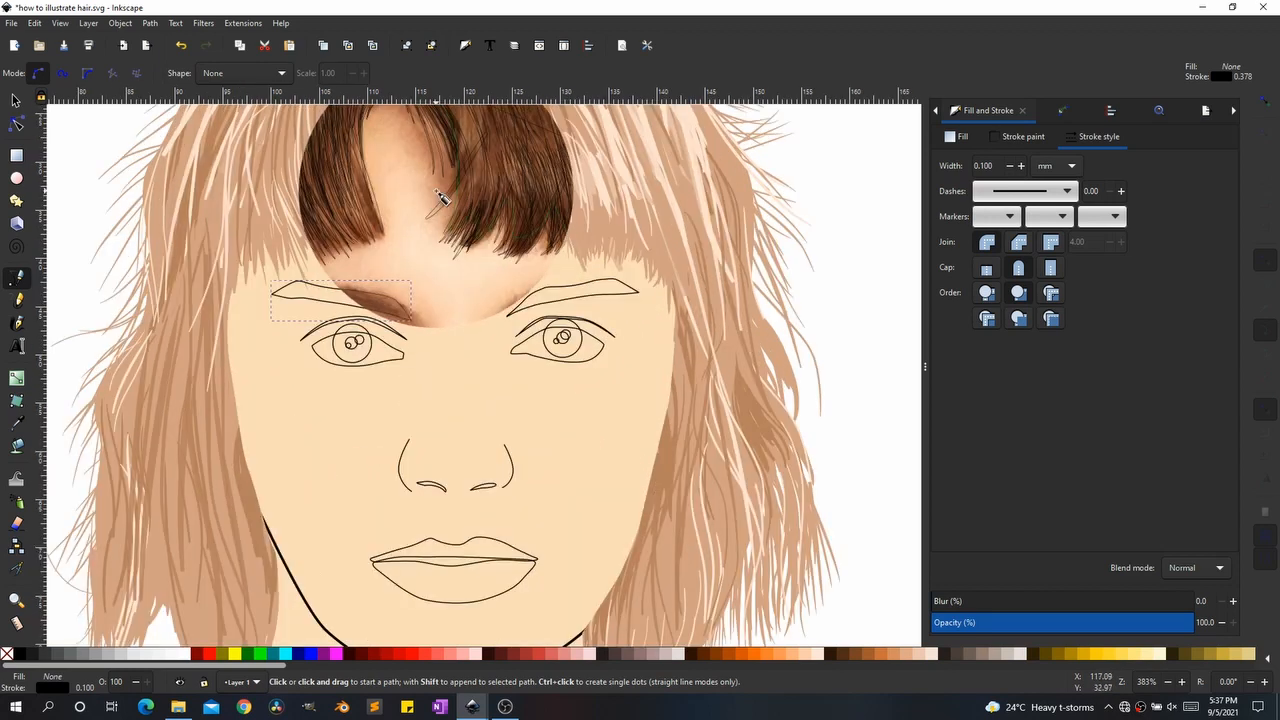
ctrl+scroll(438, 200, up, 1)
scroll(415, 340, up, 5)
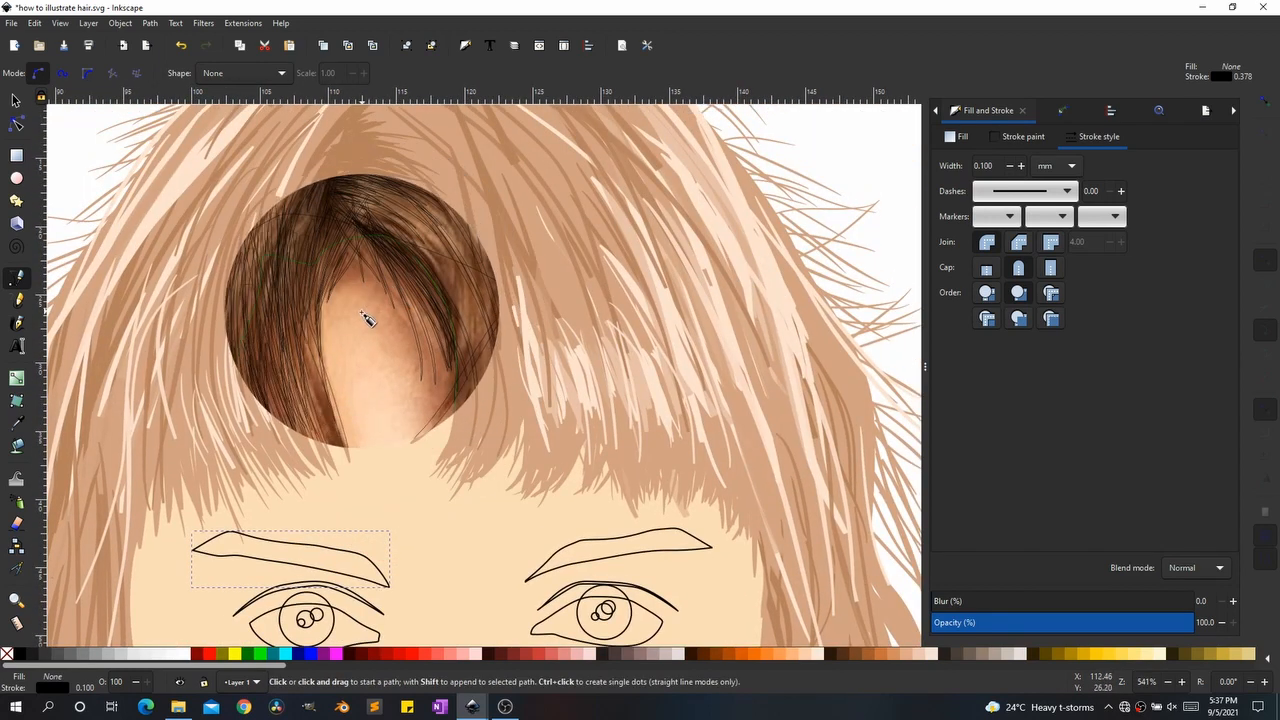
drag(340, 293, 382, 303)
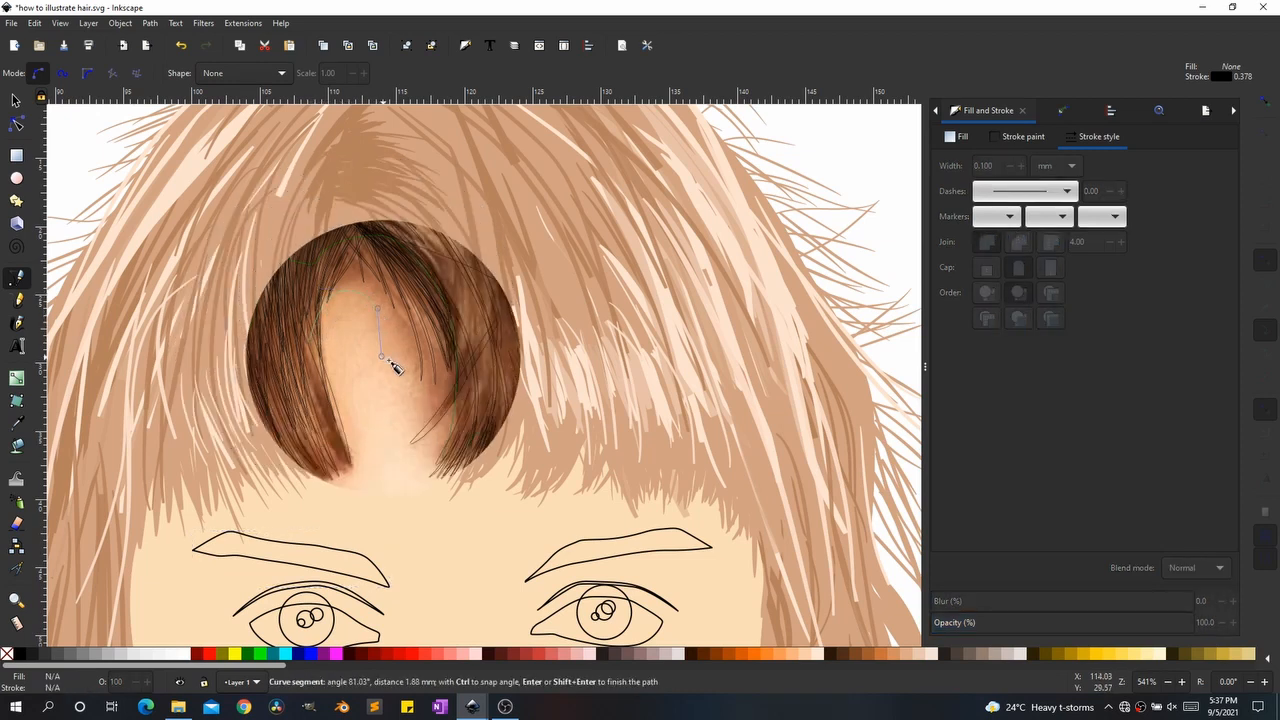
drag(424, 429, 90, 215)
click(395, 412)
drag(211, 254, 298, 261)
click(436, 303)
drag(436, 305, 646, 241)
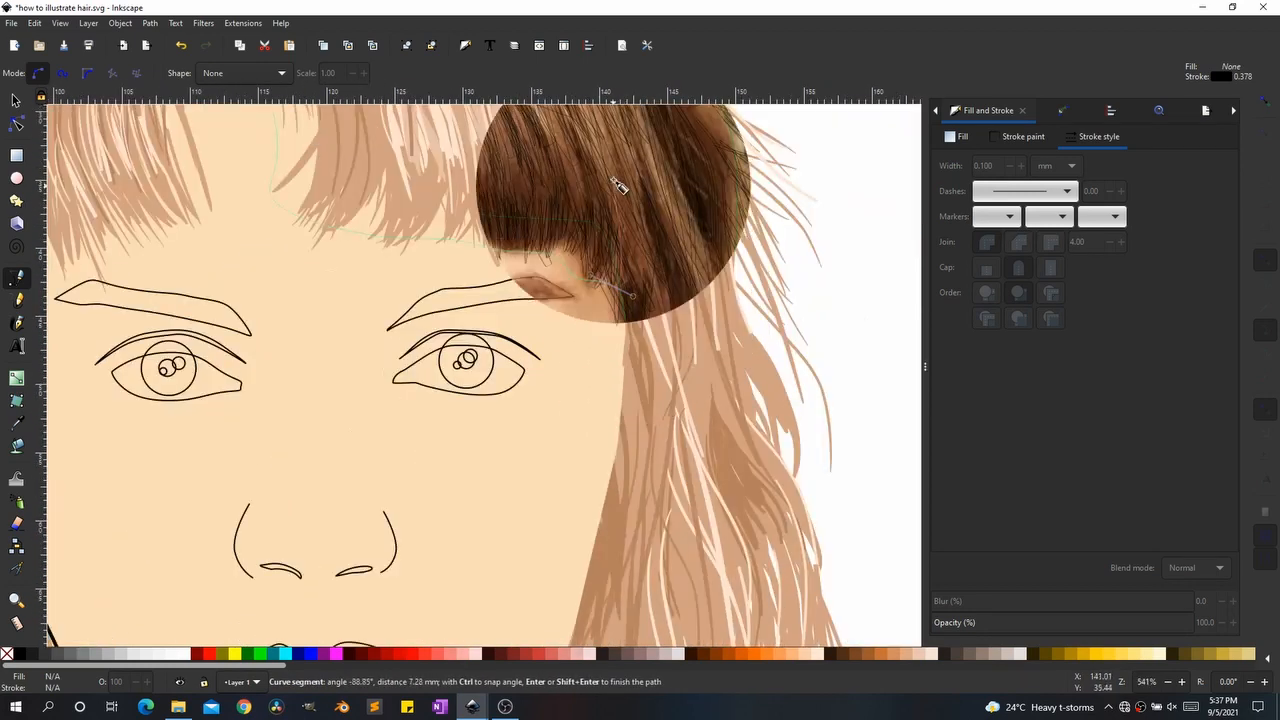
Step: Continue the hair shadow path up over the crown and close it beside the forehead gap, about 37 by 31 mm overall
scroll(612, 186, down, 2)
click(460, 204)
click(413, 319)
click(436, 318)
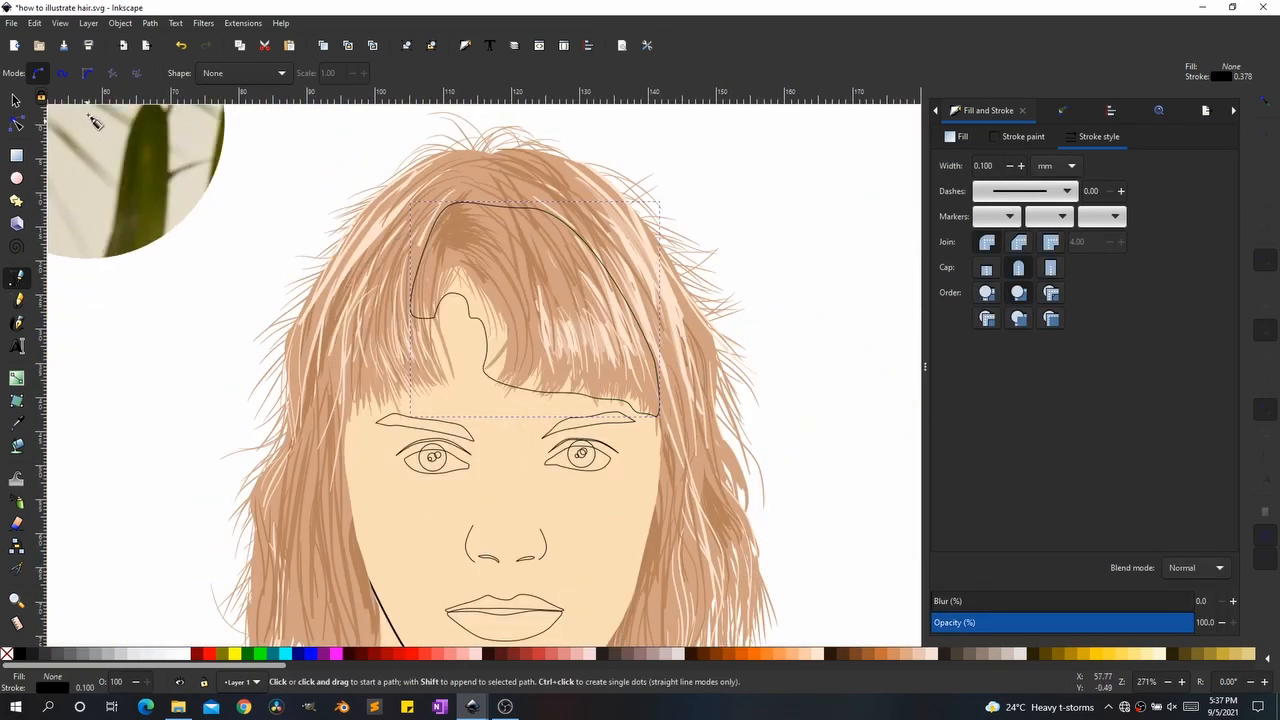
Step: Turn off the X-Ray view by setting the split mode to None
click(60, 23)
mouse_move(85, 89)
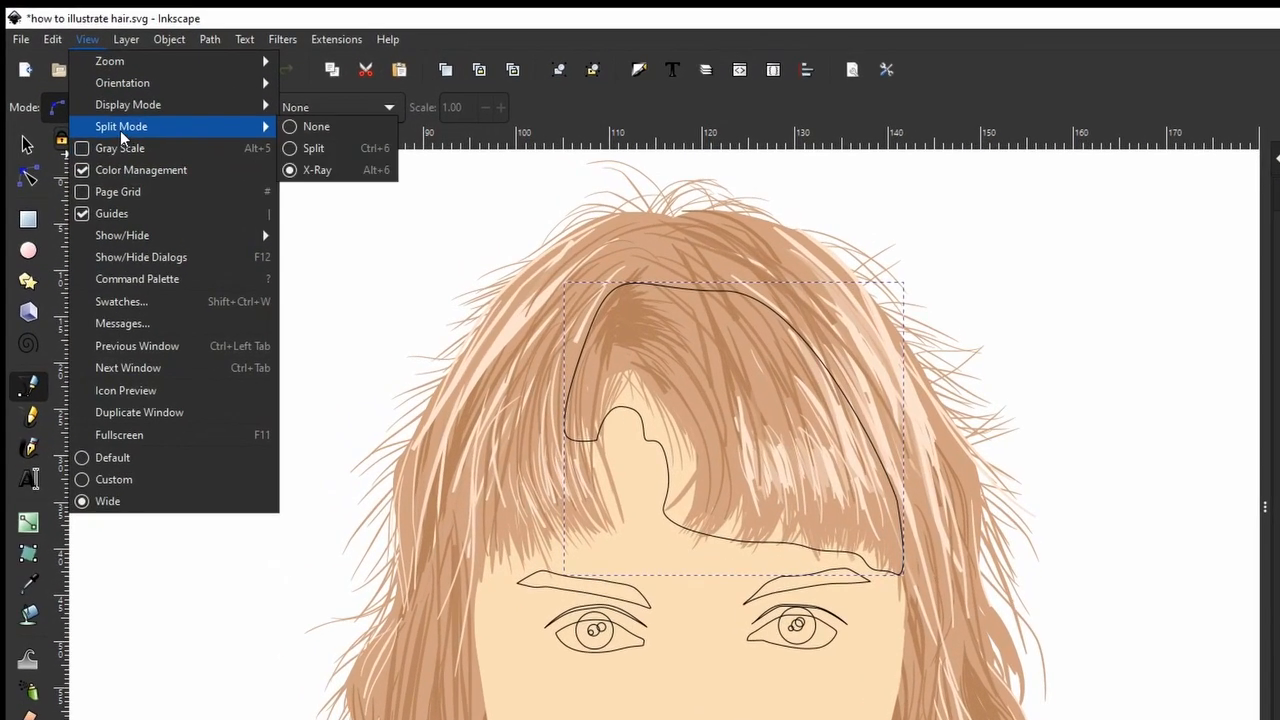
click(316, 127)
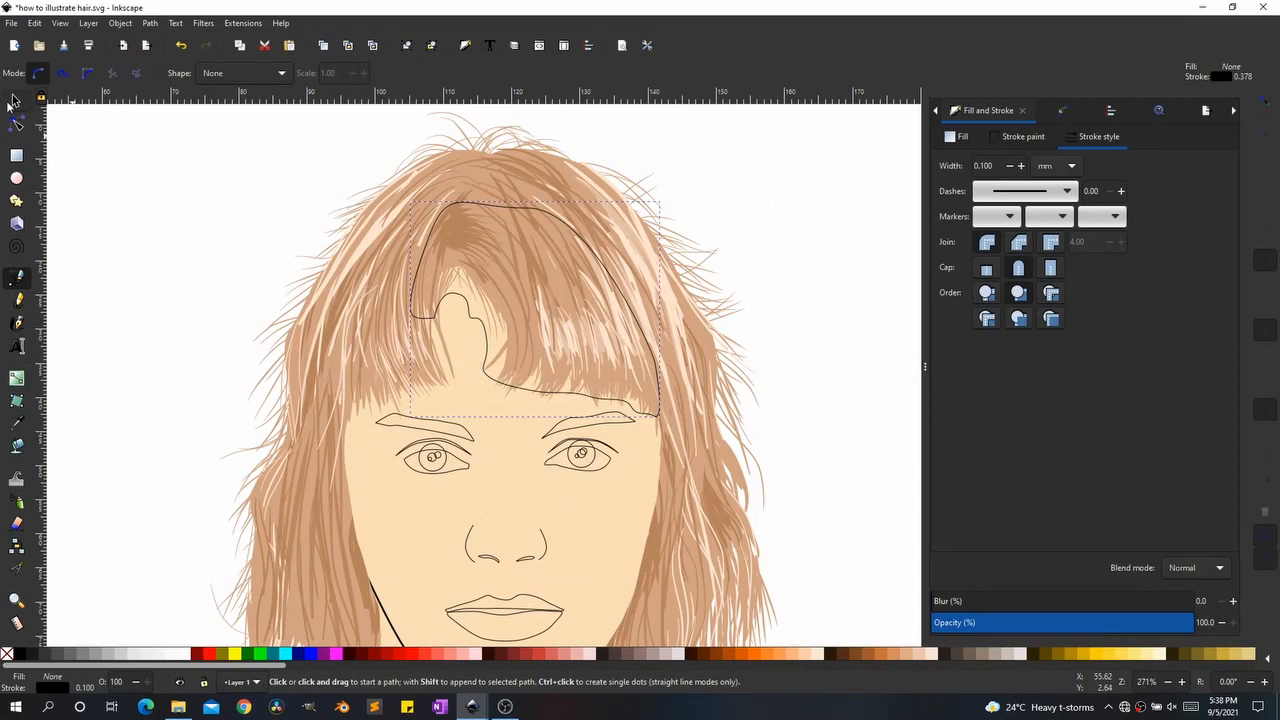
Step: Fill the hair shadow shape with the darker brown b5815dff sampled from the hair and remove its stroke
click(14, 100)
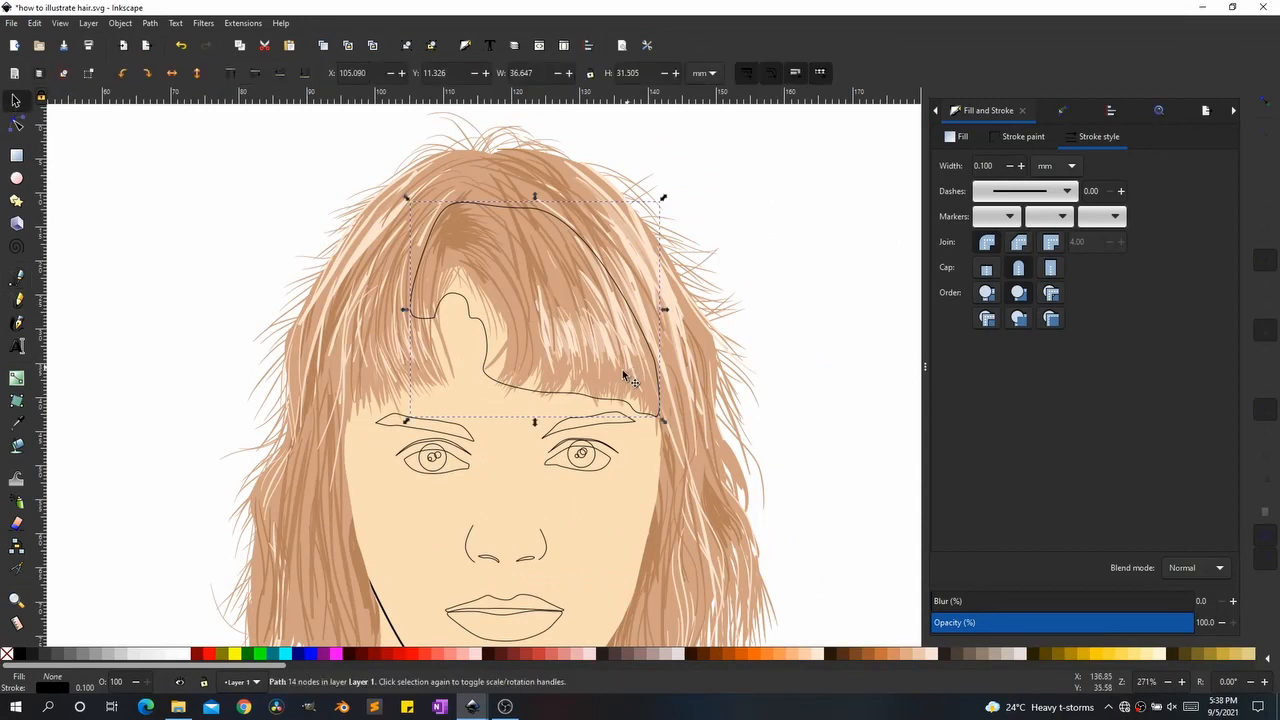
click(962, 137)
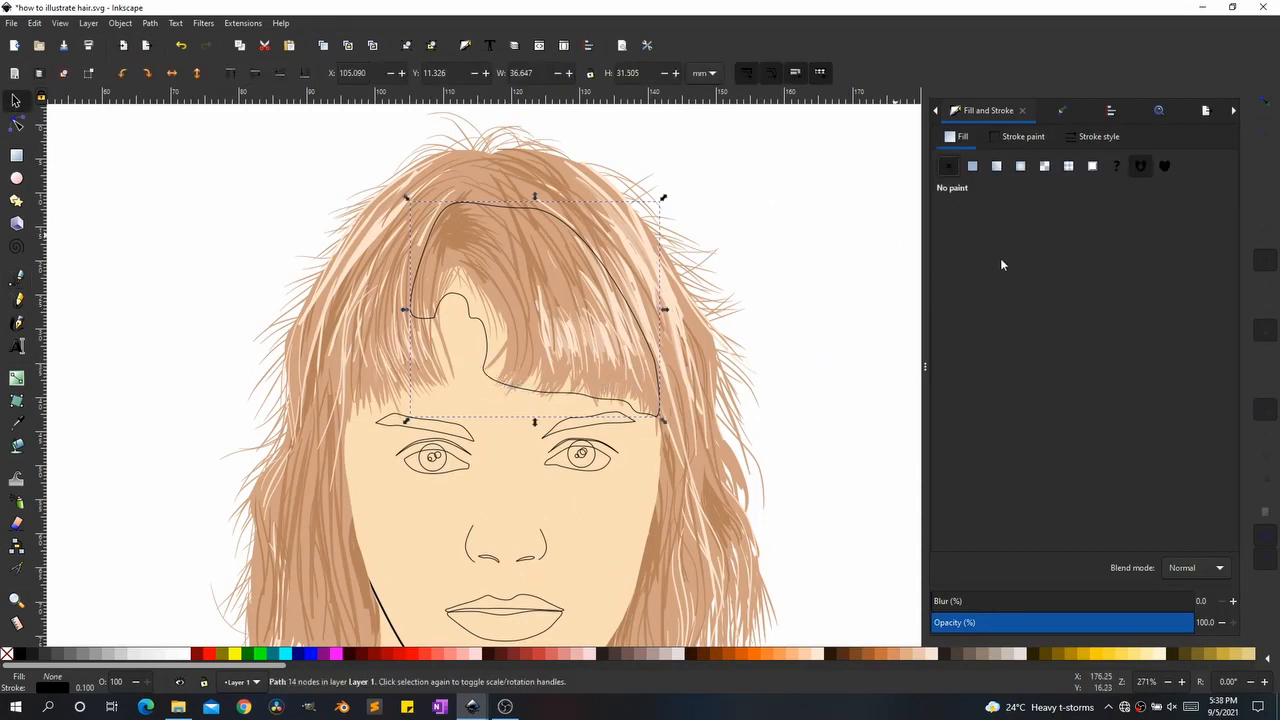
click(971, 166)
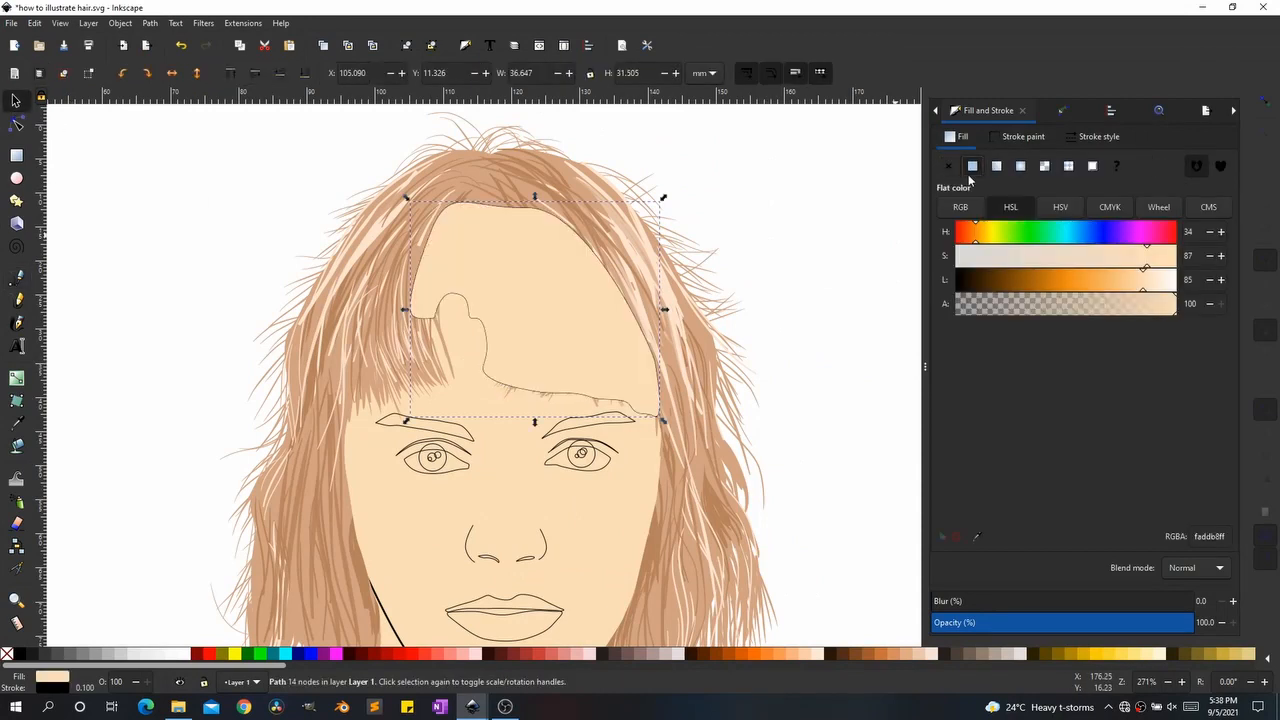
click(976, 537)
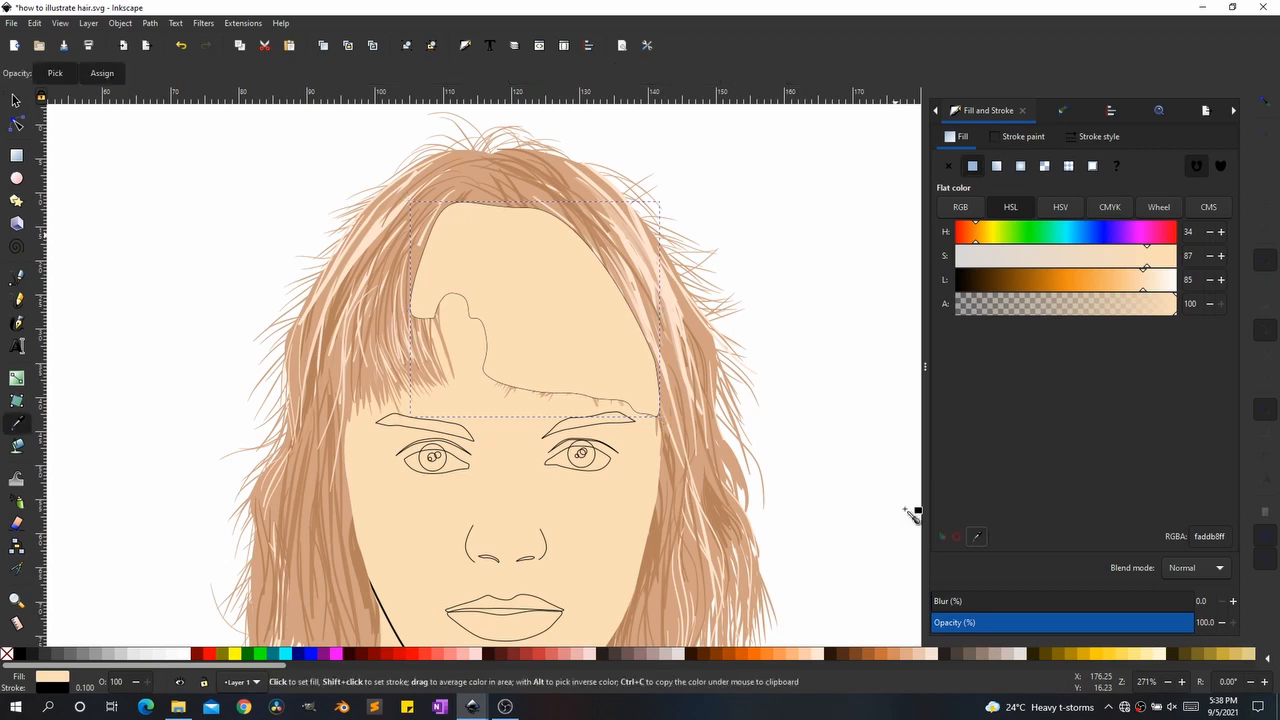
click(358, 577)
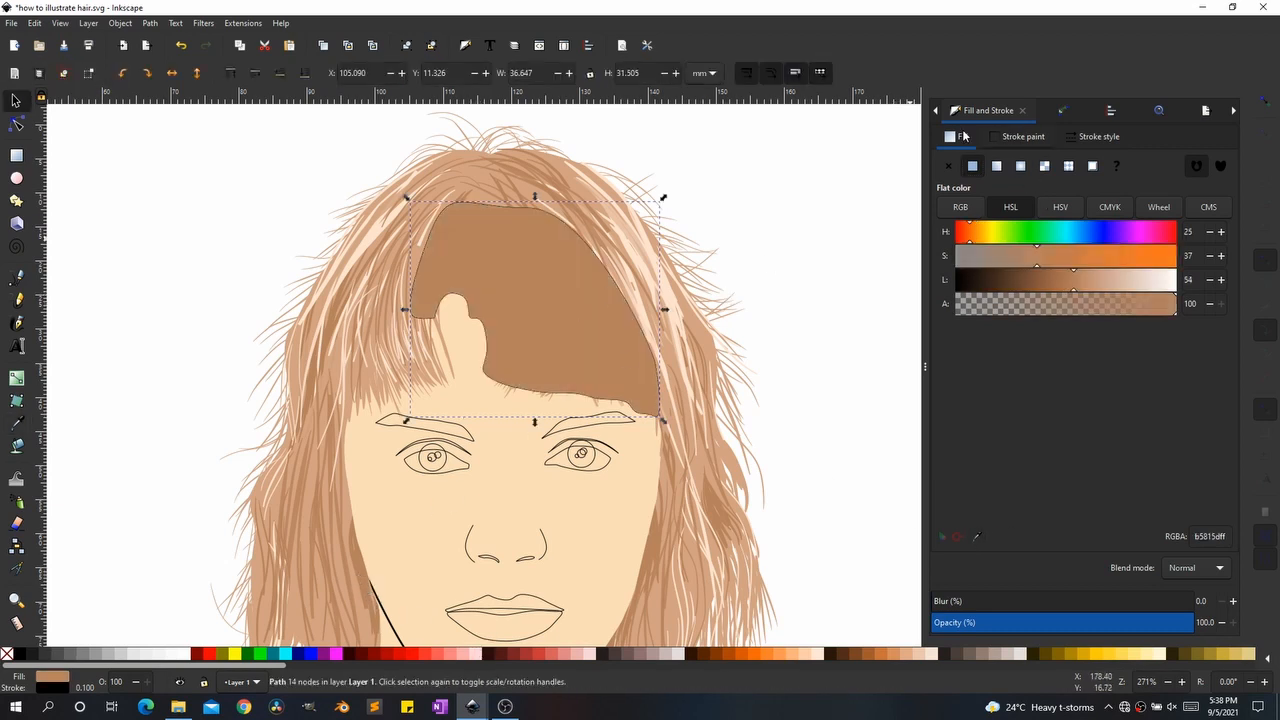
click(941, 168)
Step: Send the brown shadow shape to the bottom of the stacking order and raise it above the face but behind the fringe strands
click(535, 302)
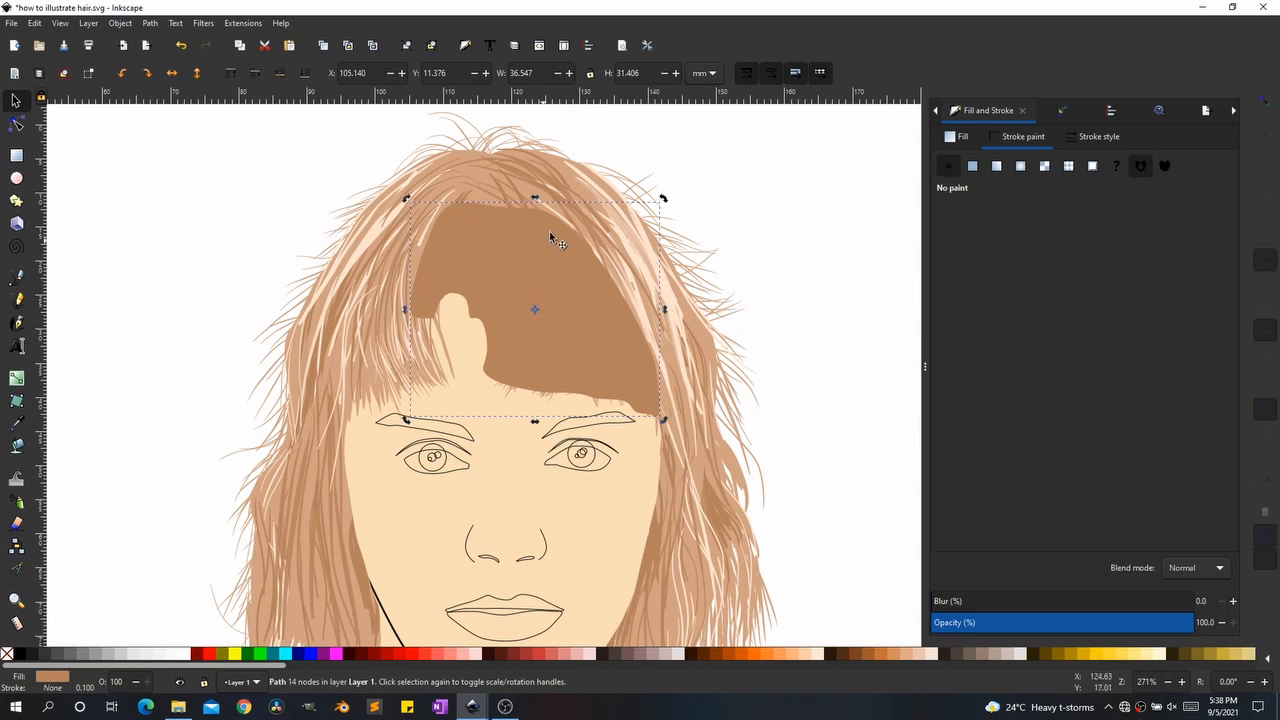
click(304, 75)
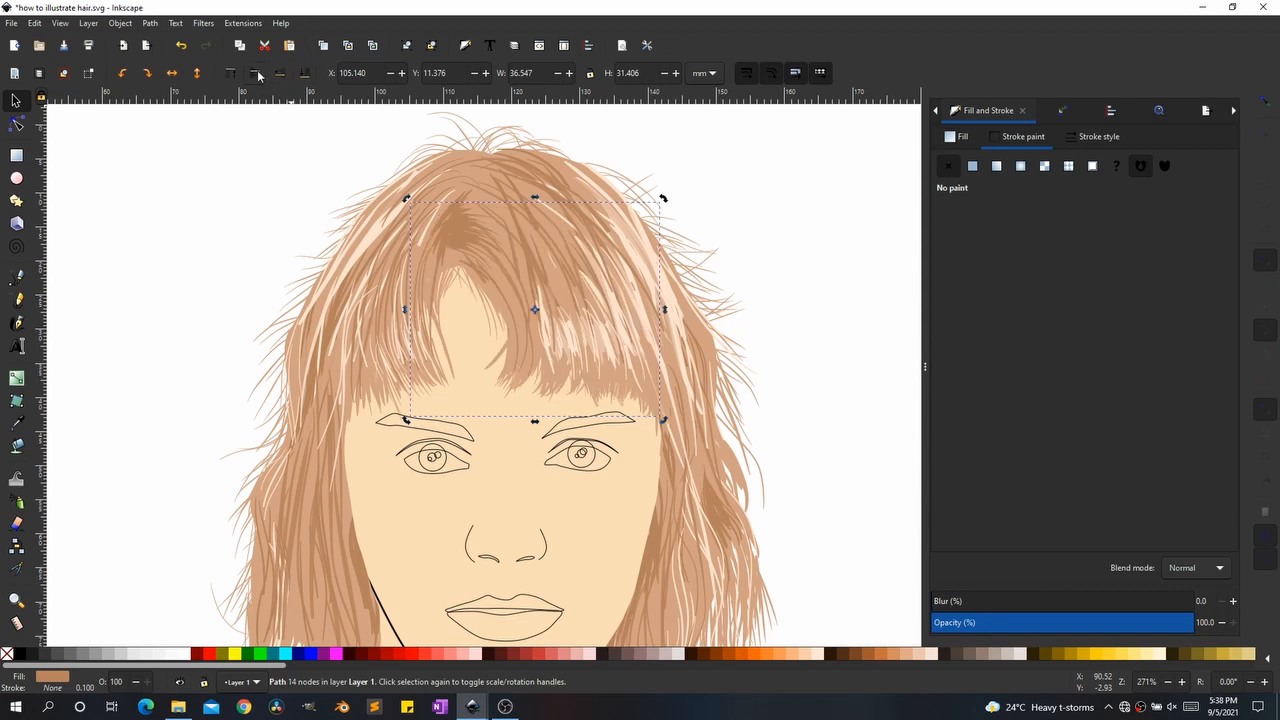
click(258, 75)
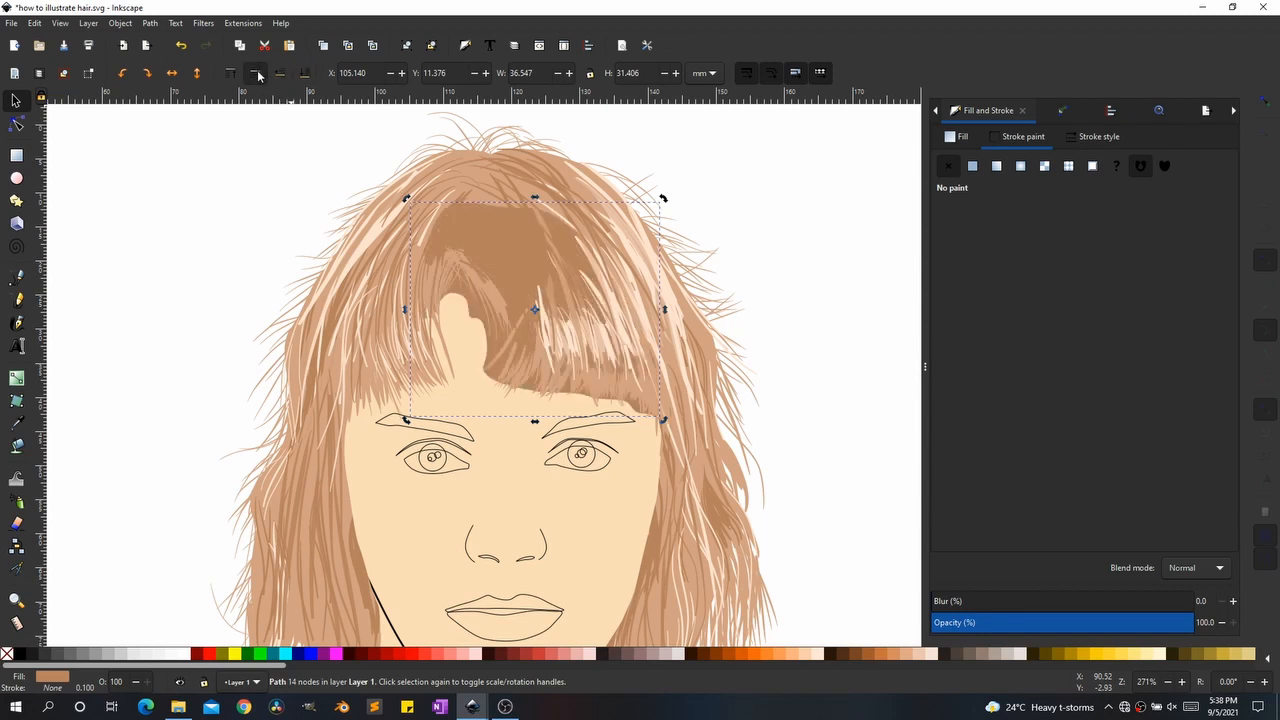
Step: Restack the brown shadow shape above the face but behind the fringe strands and reduce its opacity to 21.7%
click(301, 74)
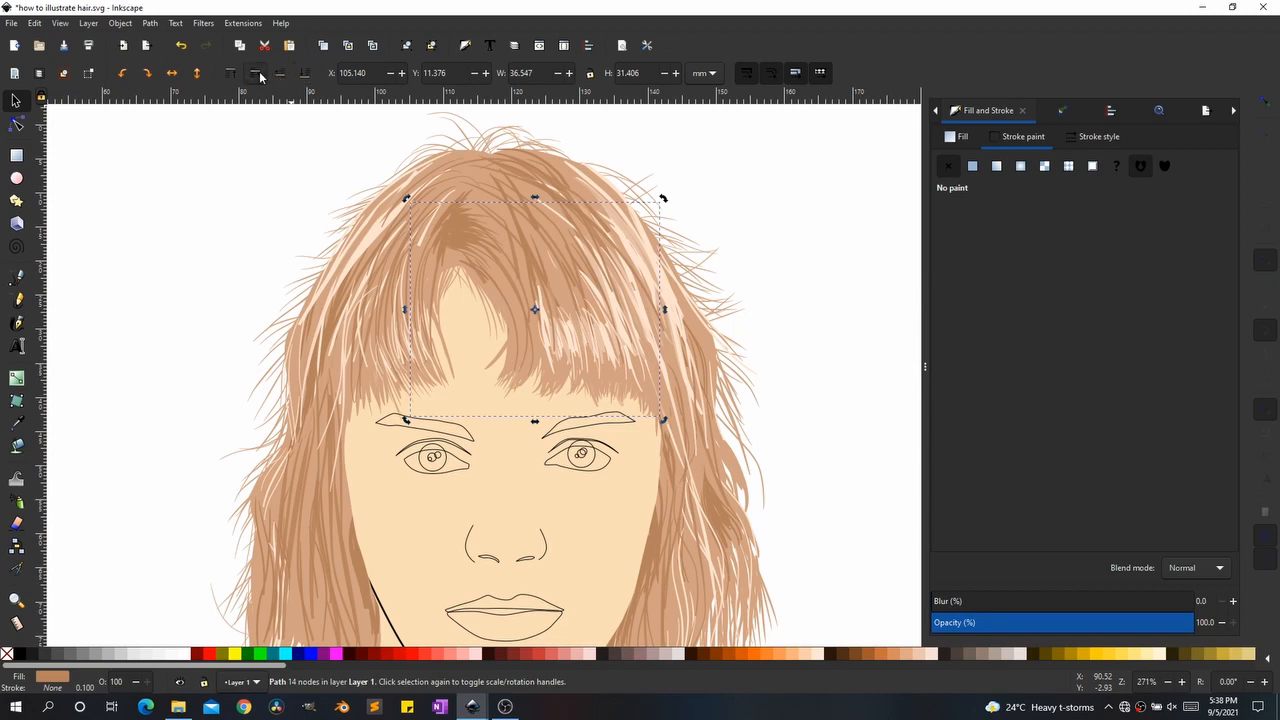
click(258, 74)
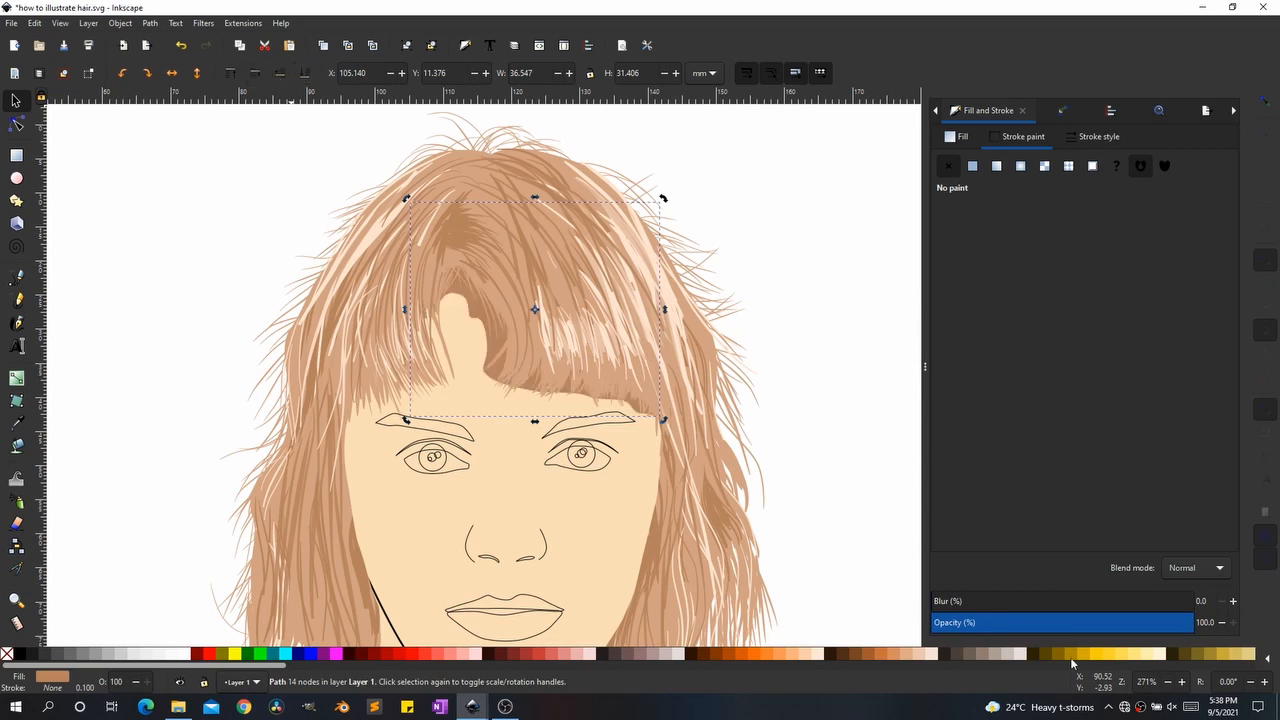
drag(1113, 617, 1004, 620)
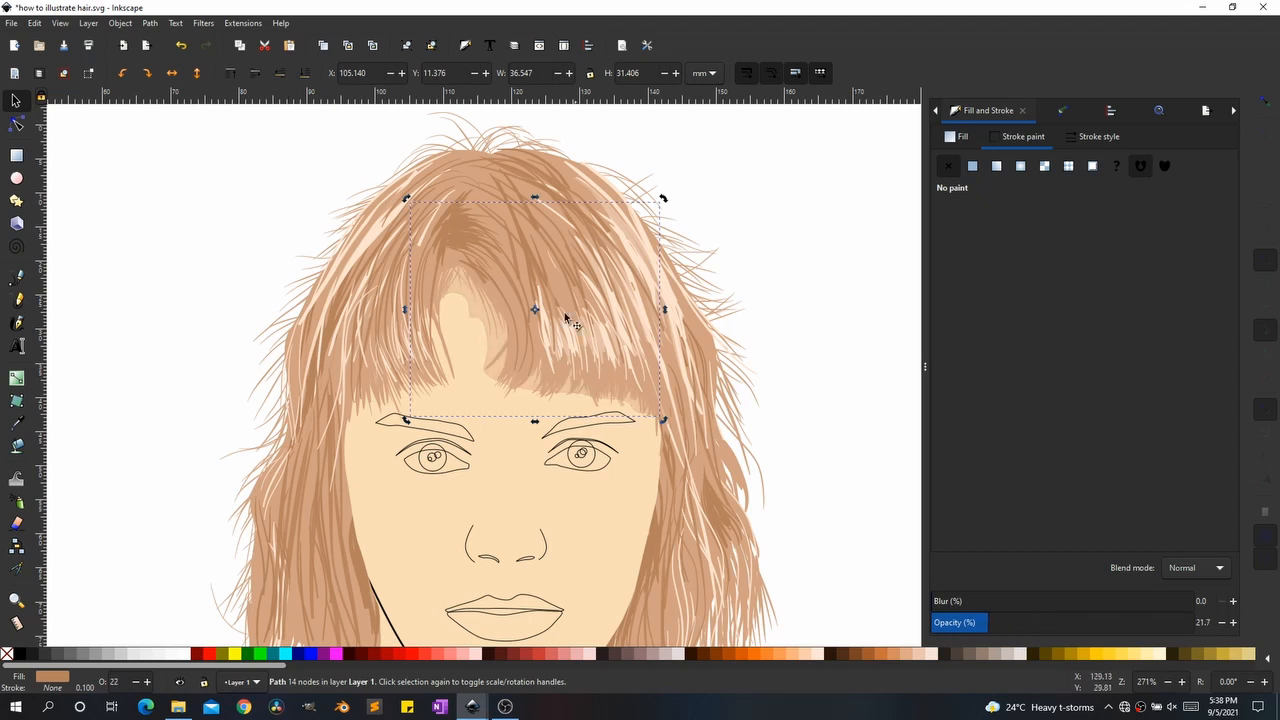
Step: Blur the fringe shadow shape by 34.8% and deselect it to check the softened edge against the forehead
scroll(565, 318, down, 2)
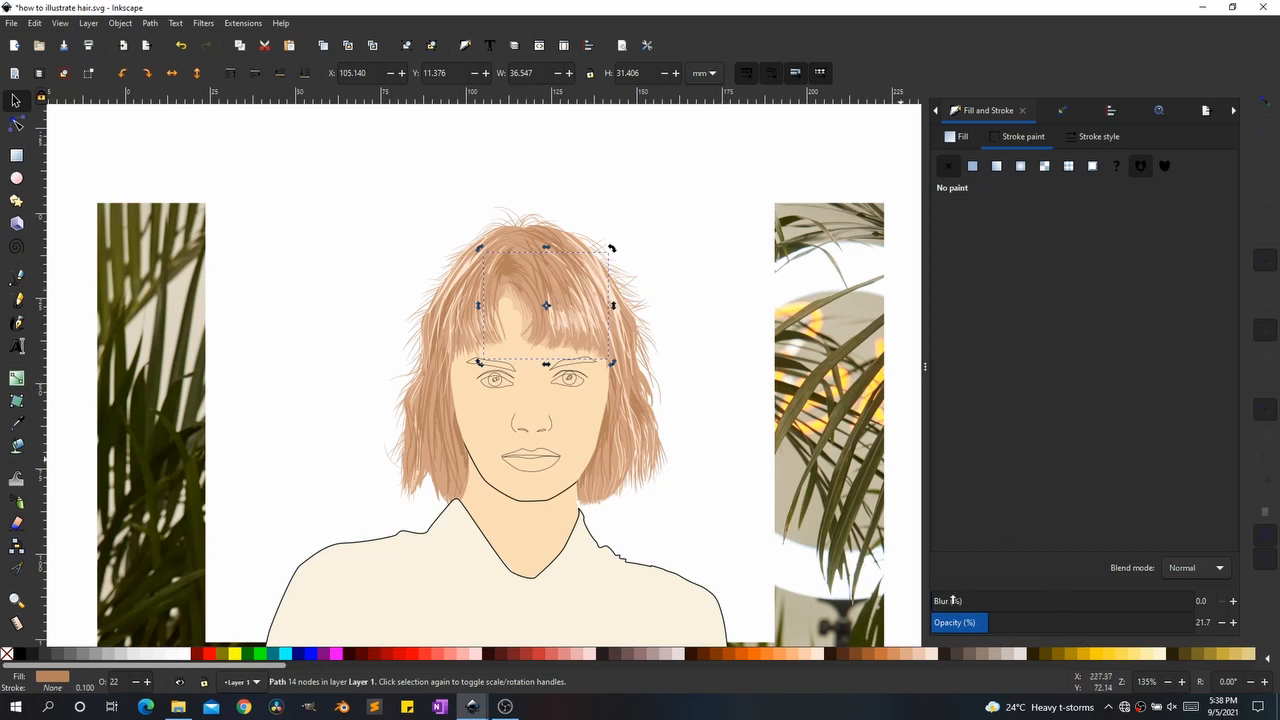
drag(962, 597, 1010, 595)
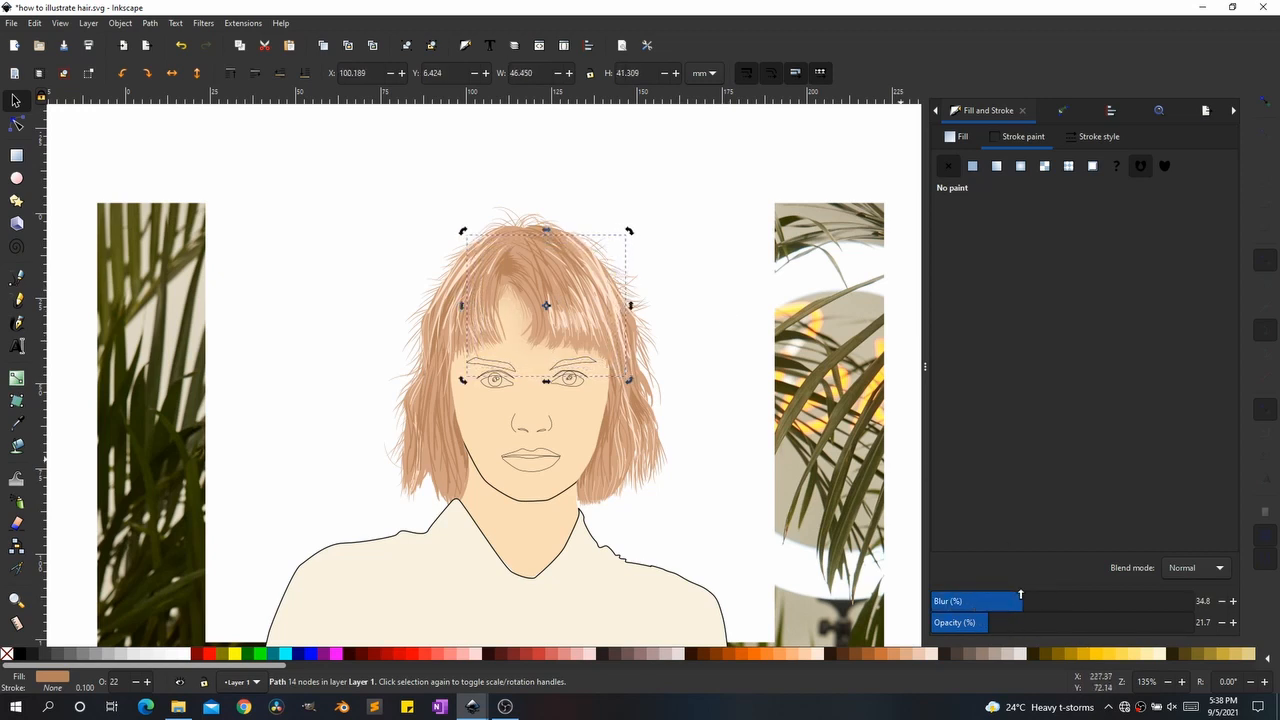
click(657, 429)
scroll(657, 429, down, 1)
scroll(680, 380, up, 4)
scroll(570, 313, down, 1)
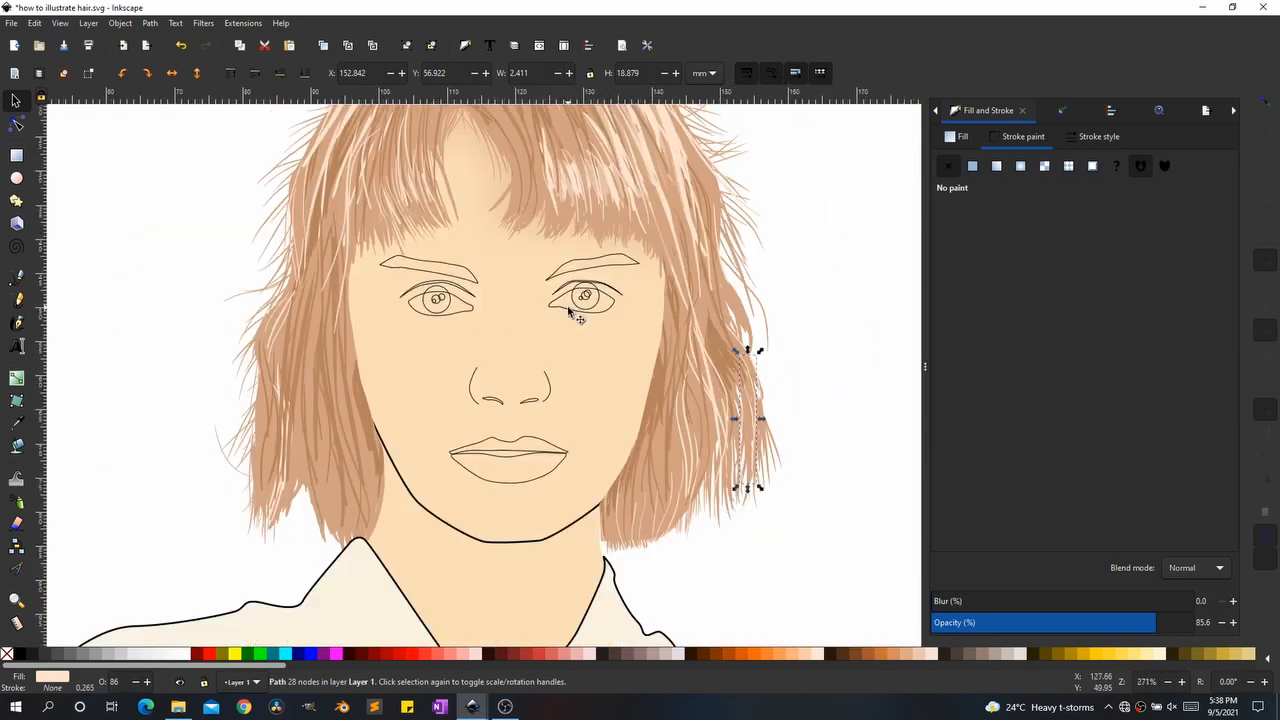
scroll(570, 316, down, 1)
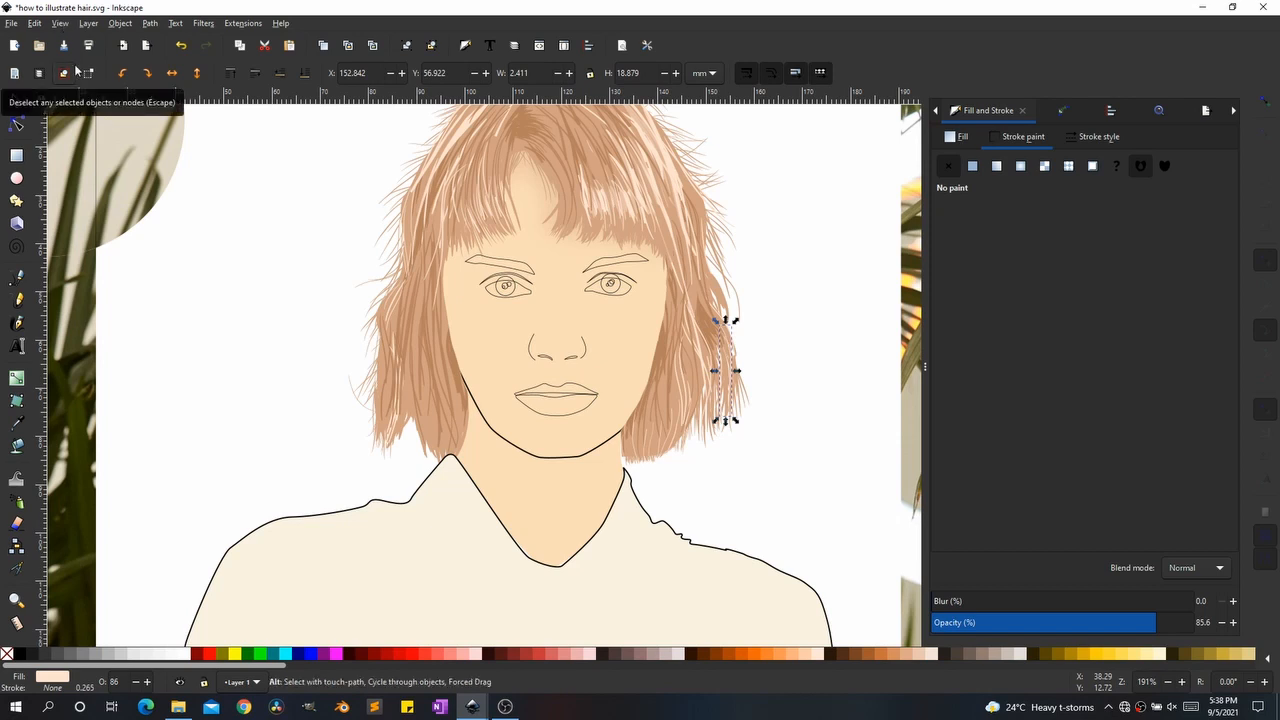
Step: Examine the photo's shading around the fringe, eyes, nose, mouth and cheek through the X-Ray view
click(564, 337)
key(alt+6)
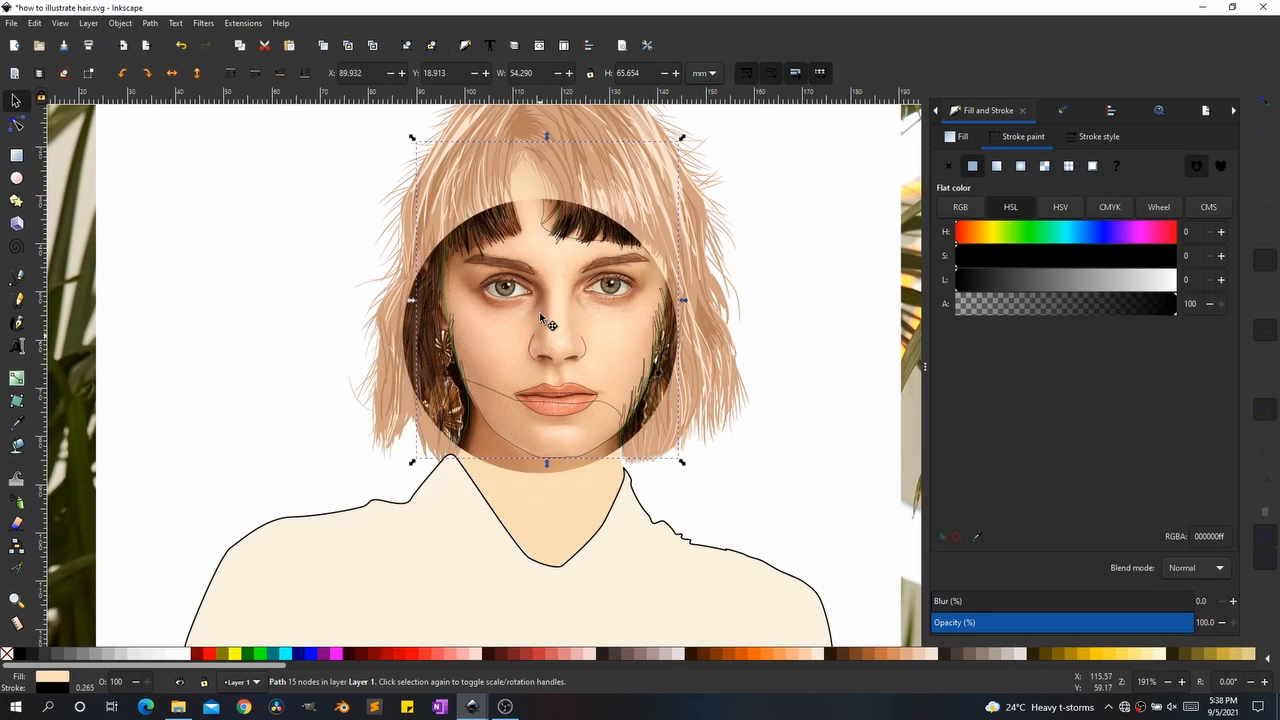
scroll(539, 311, up, 1)
scroll(682, 287, up, 2)
scroll(540, 316, down, 2)
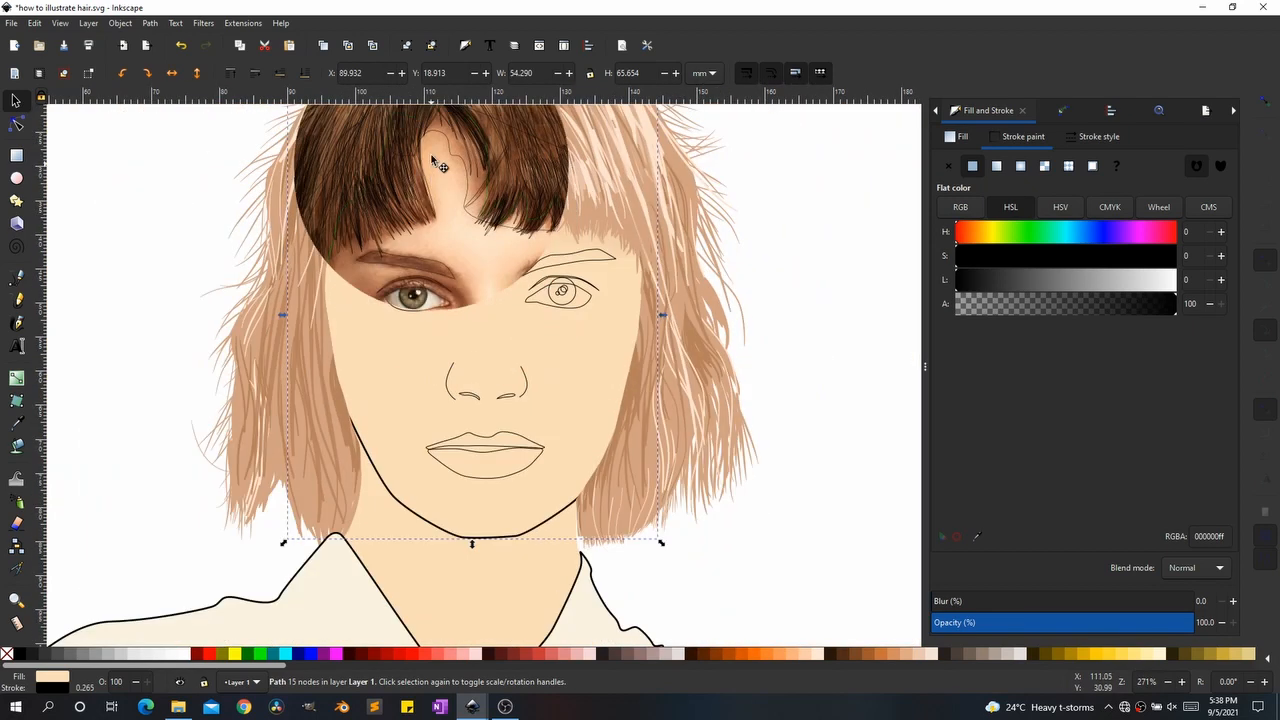
drag(408, 285, 555, 221)
scroll(516, 214, up, 1)
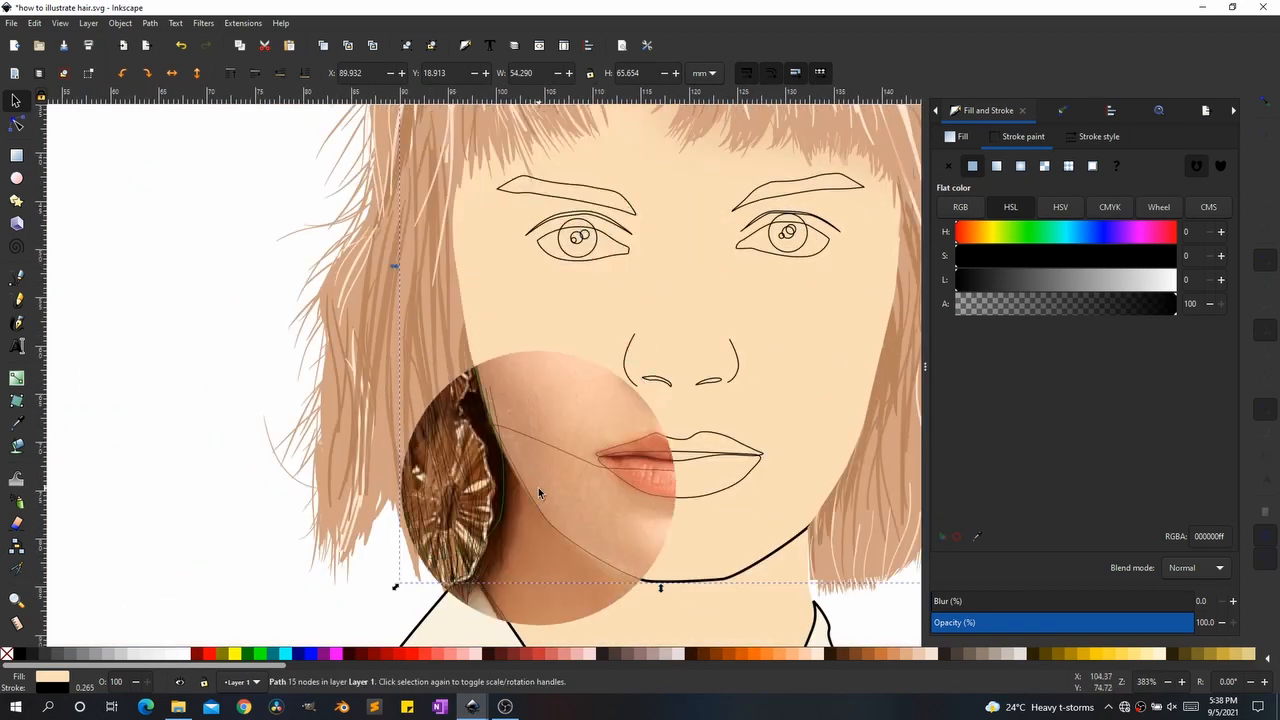
scroll(504, 460, down, 2)
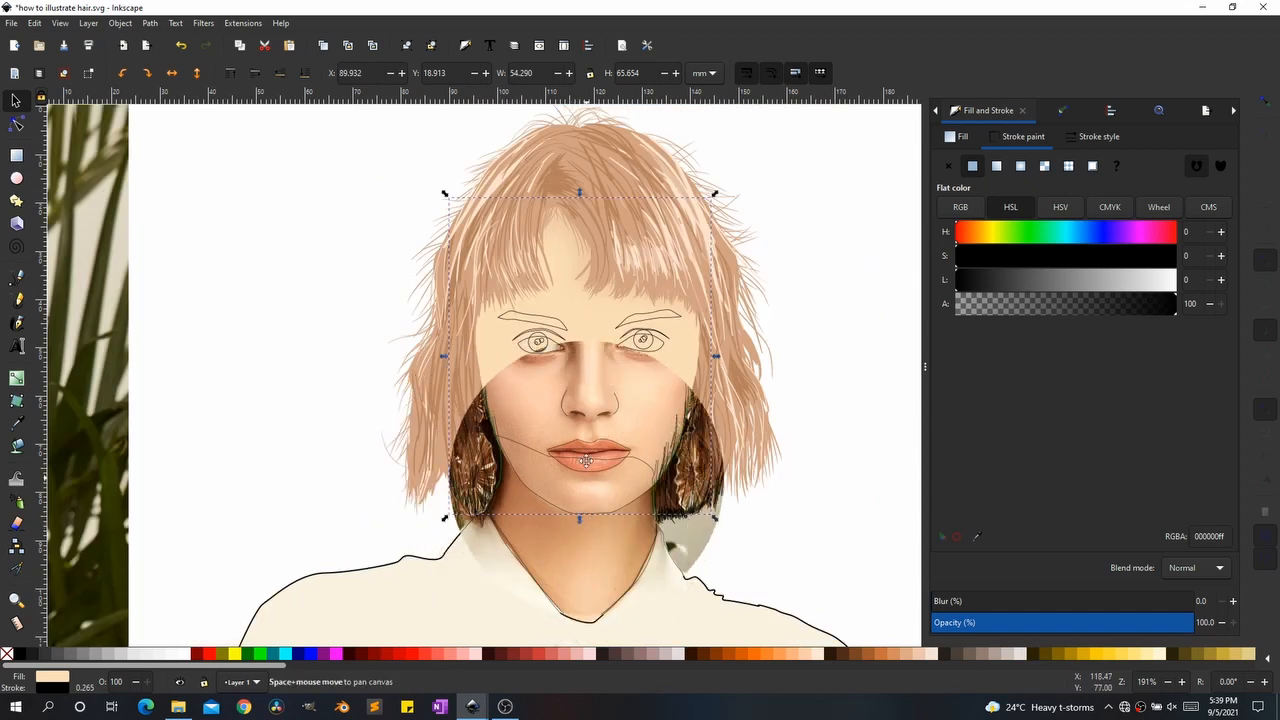
drag(586, 460, 509, 340)
scroll(468, 321, up, 1)
drag(409, 262, 422, 429)
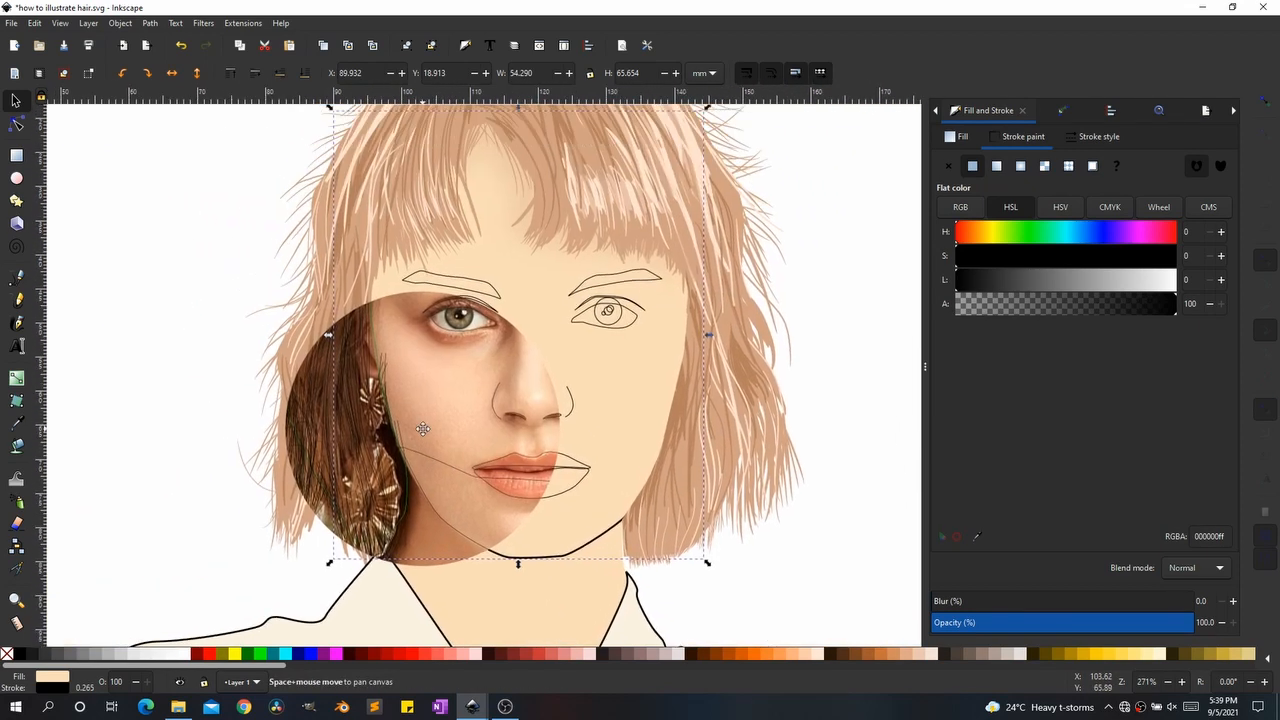
Step: Change the split mode to Split and move the divider across the canvas to reveal the reference photo over the whole face
click(60, 28)
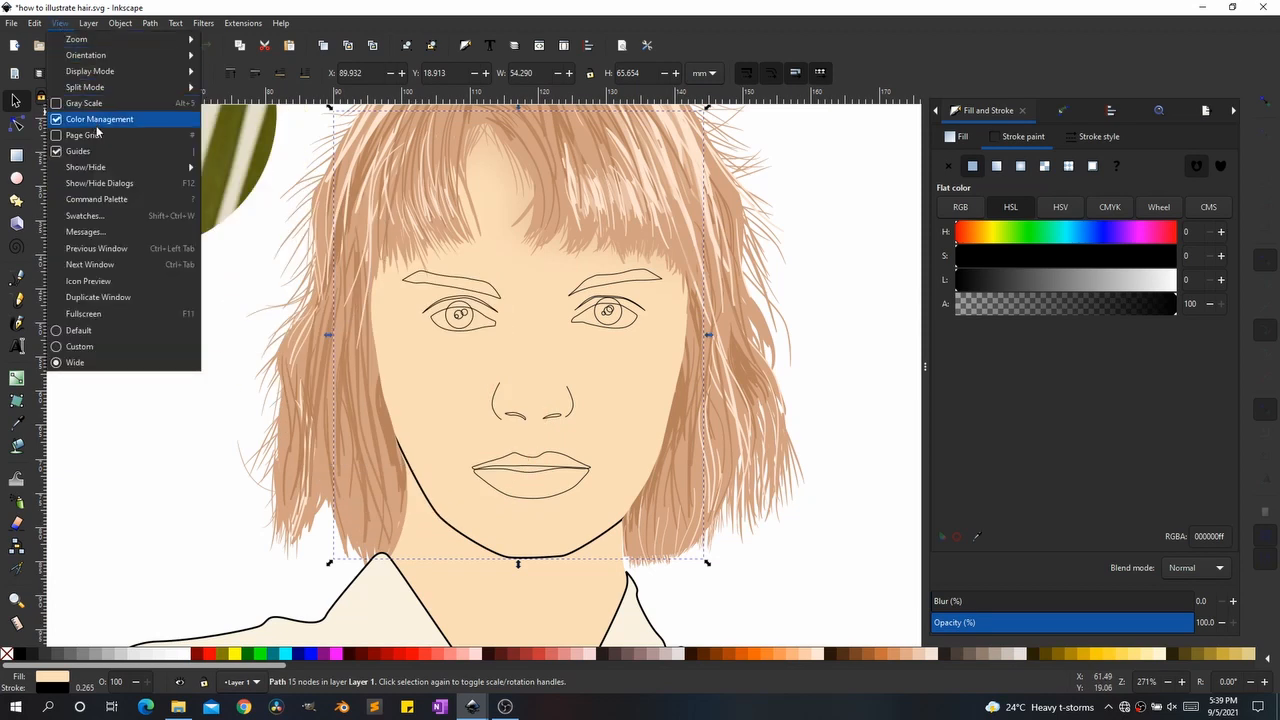
mouse_move(128, 88)
click(245, 106)
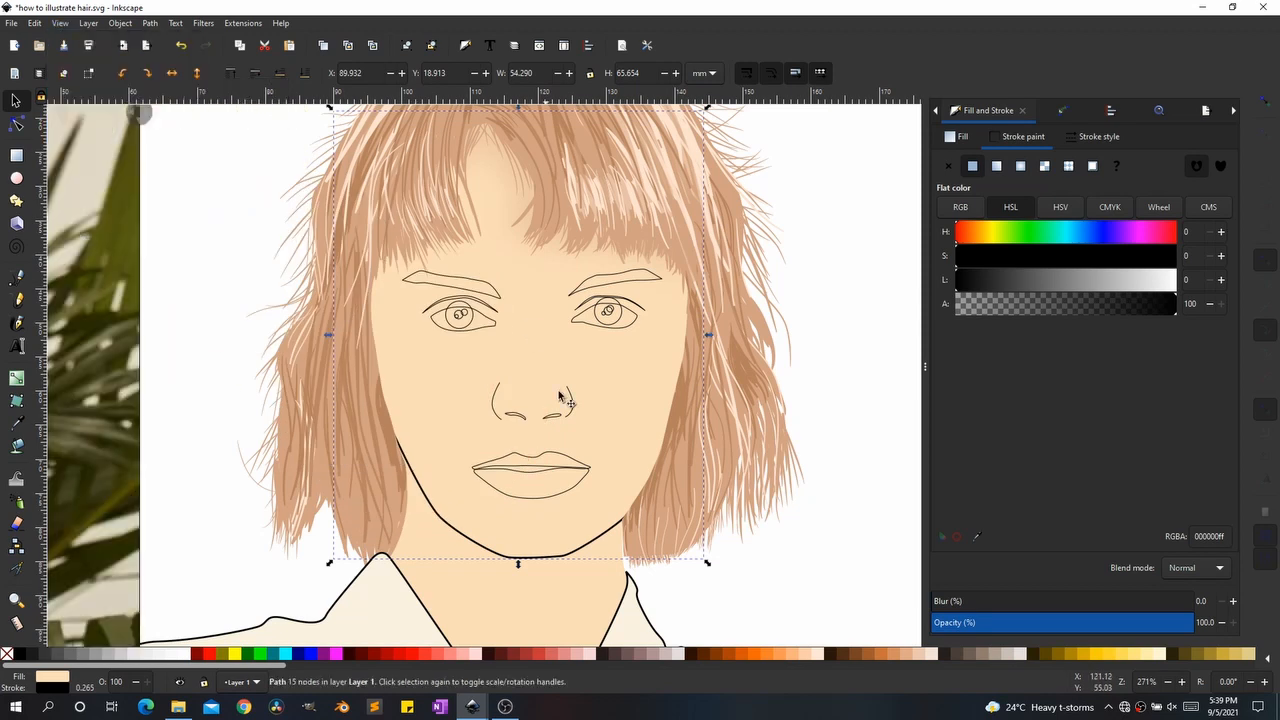
drag(141, 113, 803, 286)
scroll(418, 485, up, 1)
Step: Draw a closed shadow path over the cheek, past the mouth, around the chin and back up the jaw, about 32 by 43 mm
key(b)
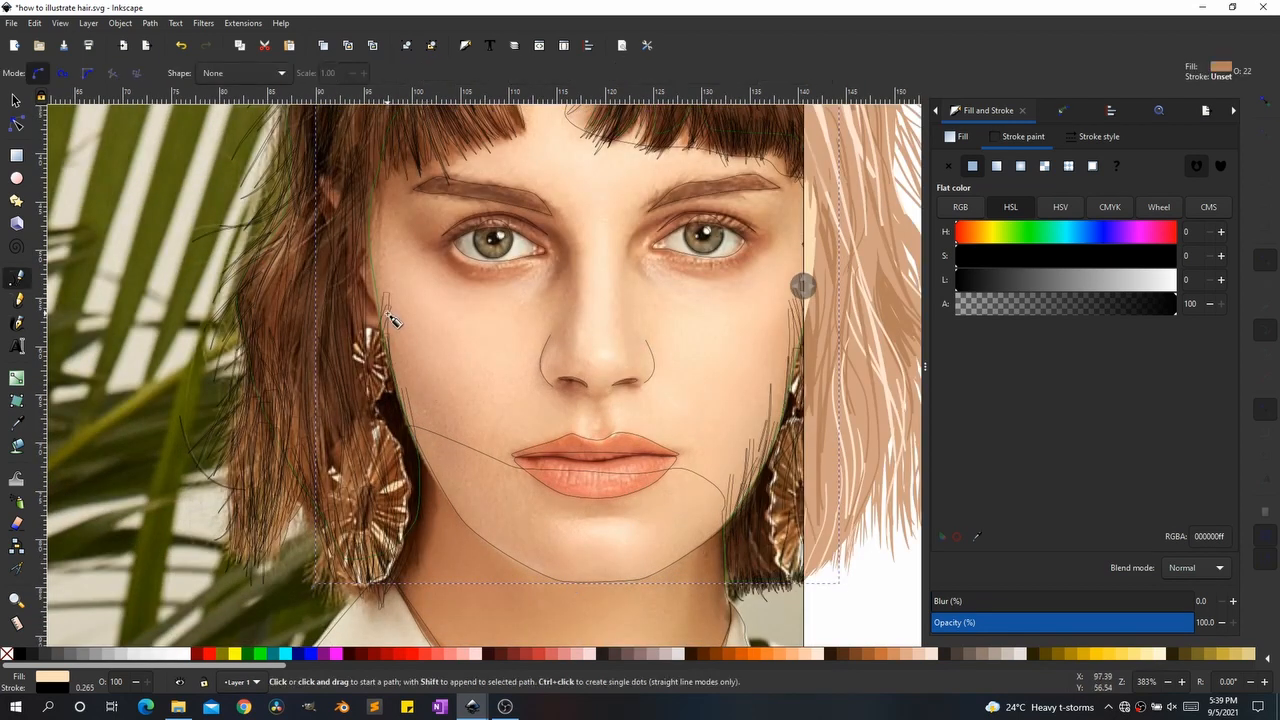
click(427, 385)
drag(432, 389, 580, 434)
drag(625, 499, 630, 510)
click(560, 516)
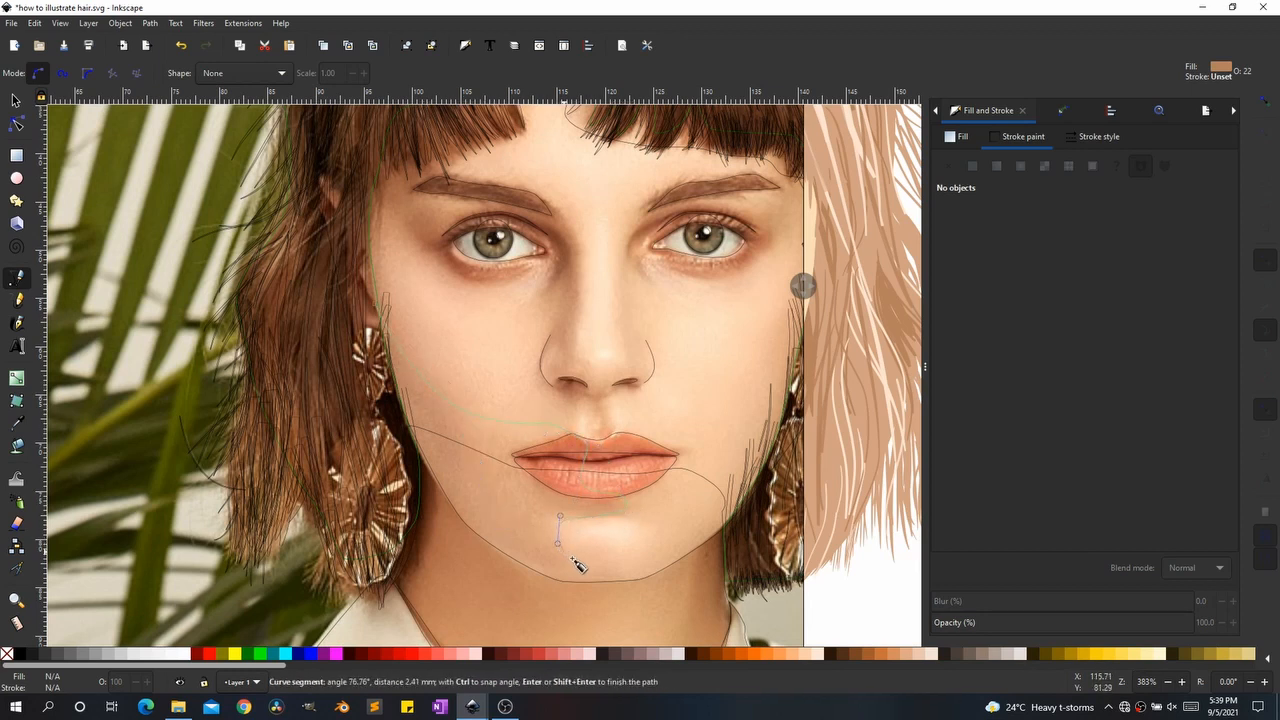
click(655, 578)
click(372, 390)
scroll(371, 254, up, 1)
drag(371, 254, 371, 426)
click(348, 357)
scroll(345, 370, down, 1)
click(371, 464)
drag(853, 143, 871, 45)
Step: Remove the cheek shadow path's fill, give it a flat black 000000ff stroke and set its opacity to 100%
drag(804, 286, 233, 316)
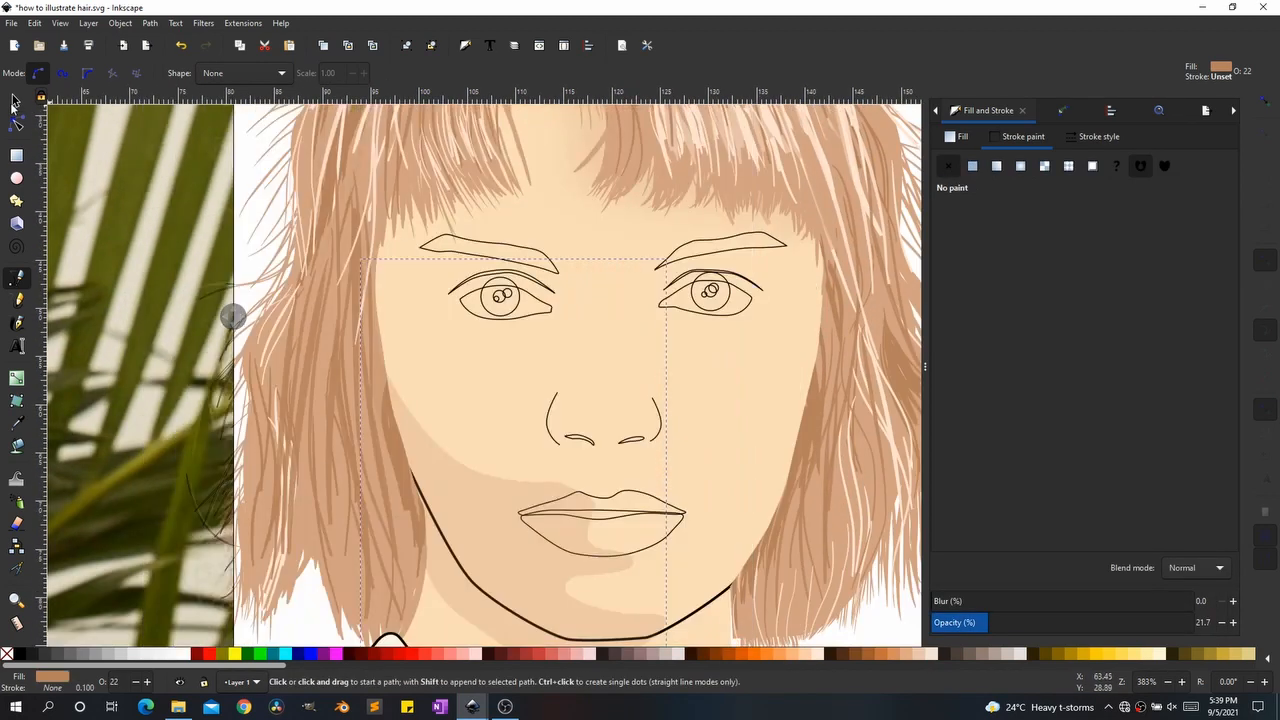
click(14, 102)
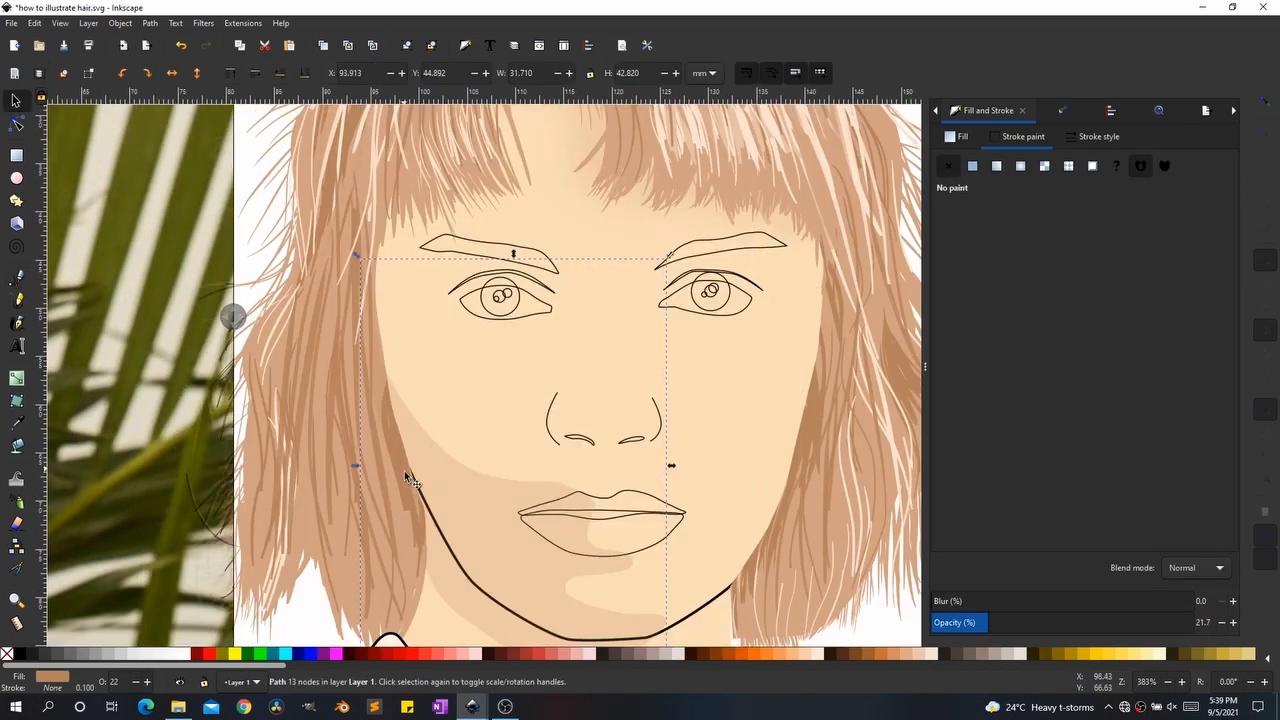
click(956, 137)
click(948, 166)
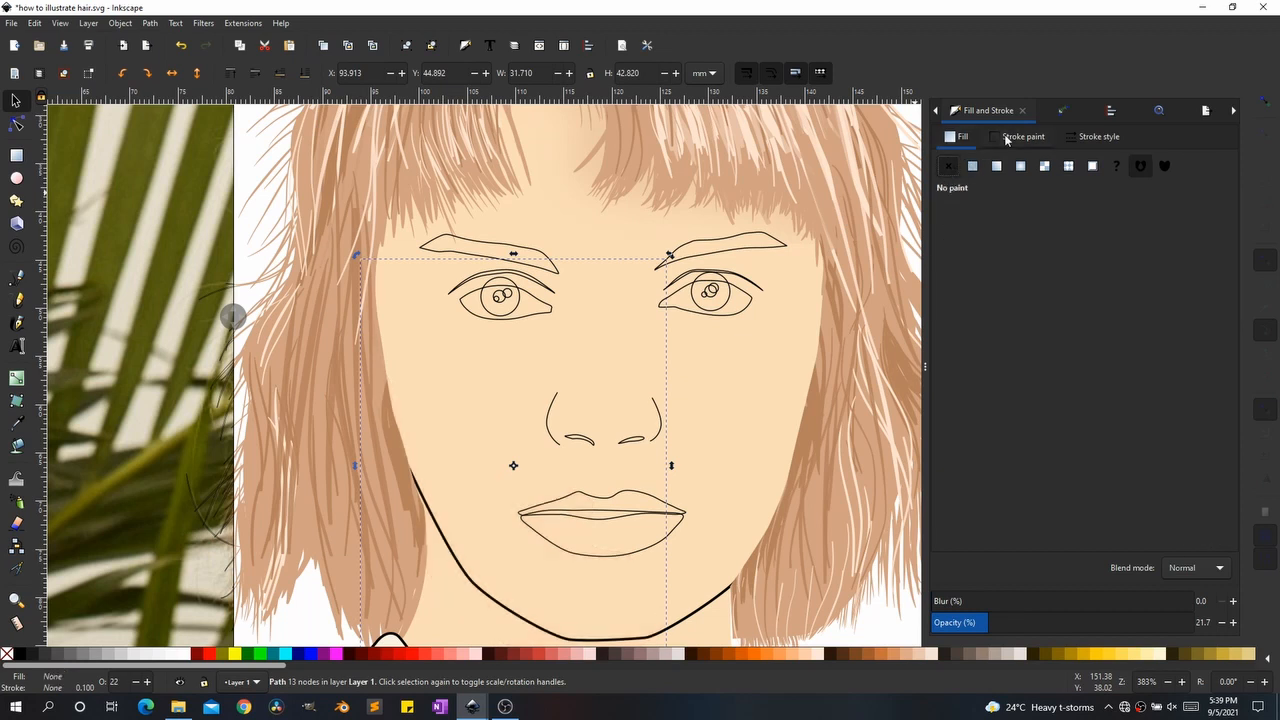
click(973, 166)
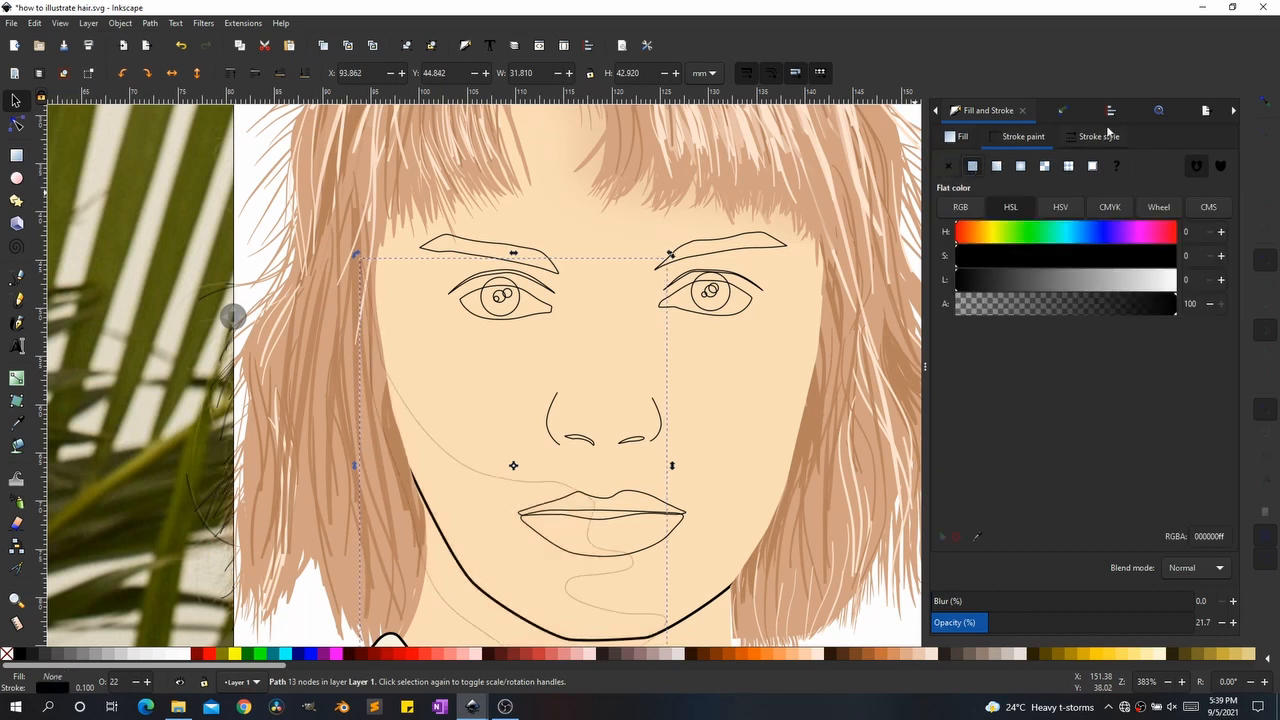
drag(1279, 607, 1253, 599)
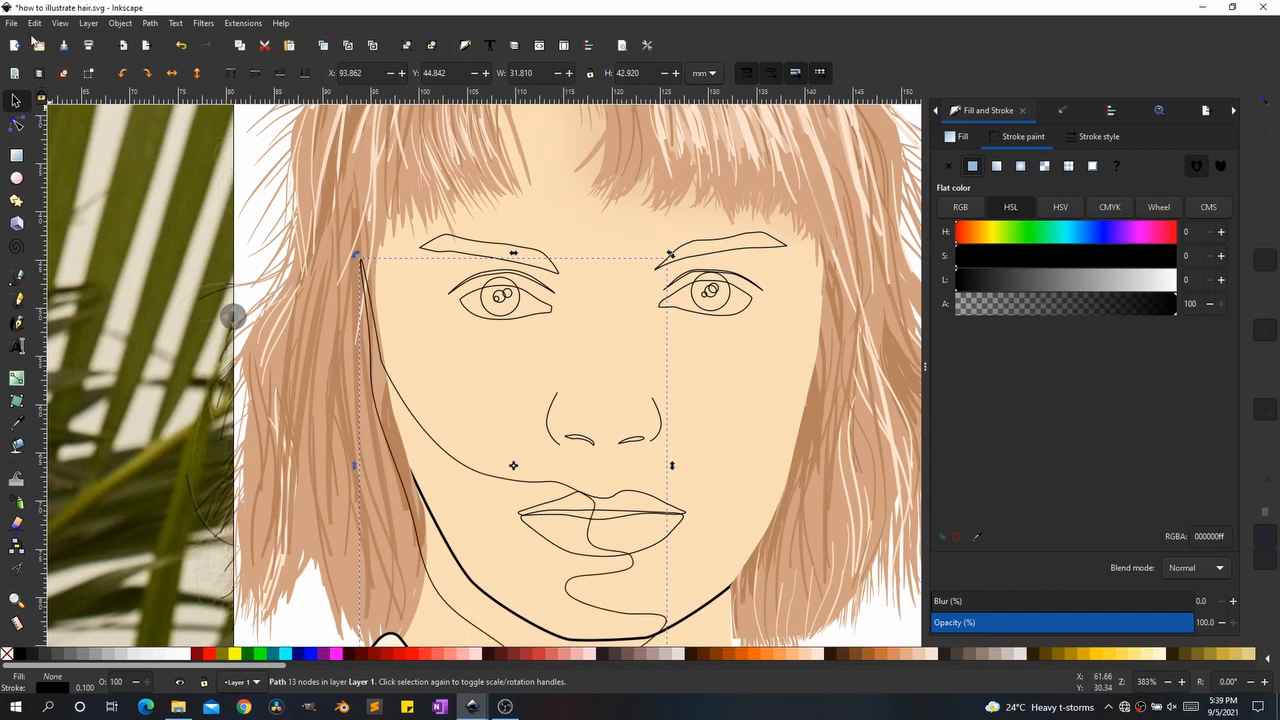
Step: Move the split divider back across the face so the reference photo shows beneath the outlines
click(67, 24)
mouse_move(108, 88)
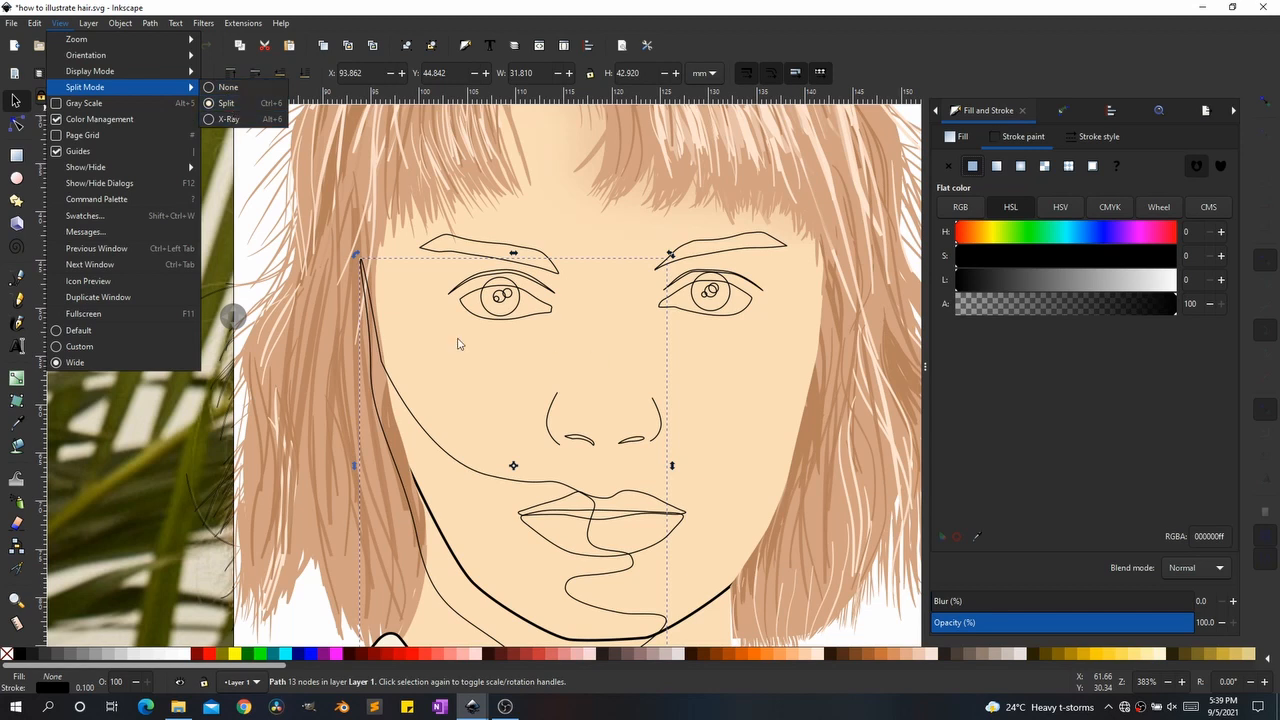
click(255, 312)
drag(234, 314, 857, 319)
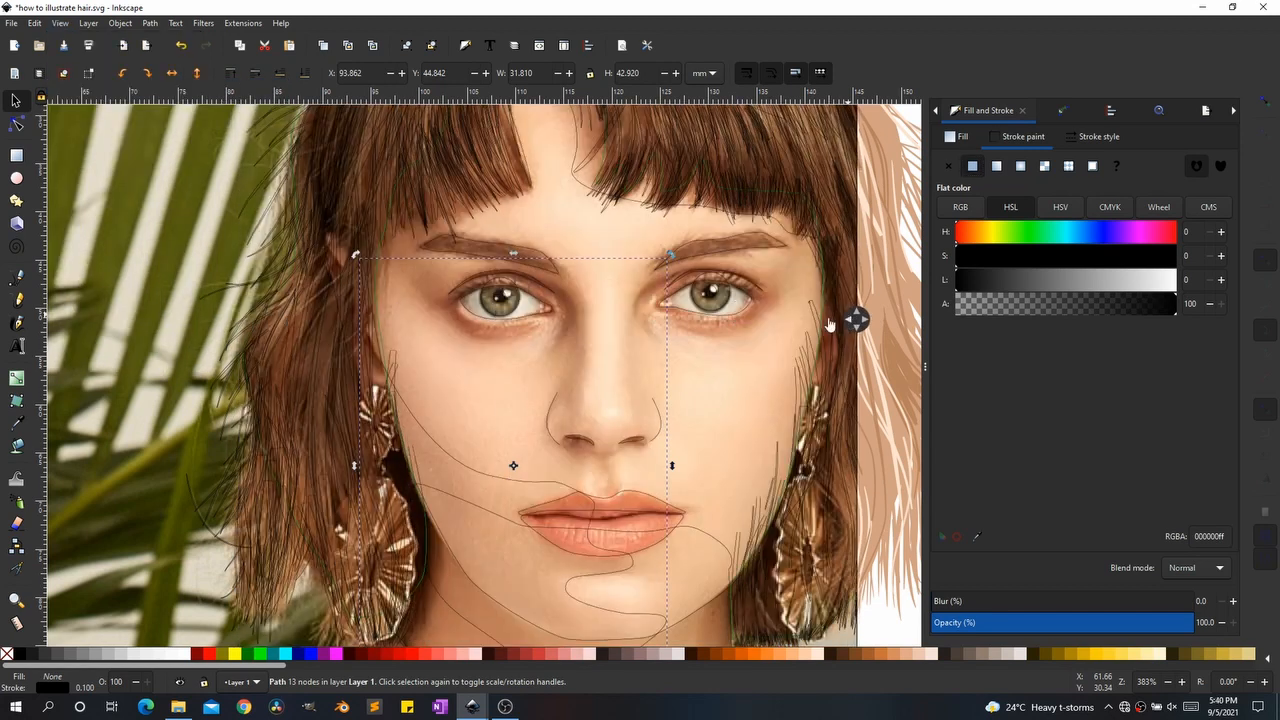
Step: Trace a shadow path from beneath the fringe along the brow, down the nose, around its tip and to the mouth corner
drag(600, 387, 426, 275)
drag(315, 158, 348, 338)
scroll(348, 338, down, 2)
scroll(348, 340, up, 4)
key(b)
click(386, 181)
drag(477, 270, 532, 293)
drag(609, 319, 652, 352)
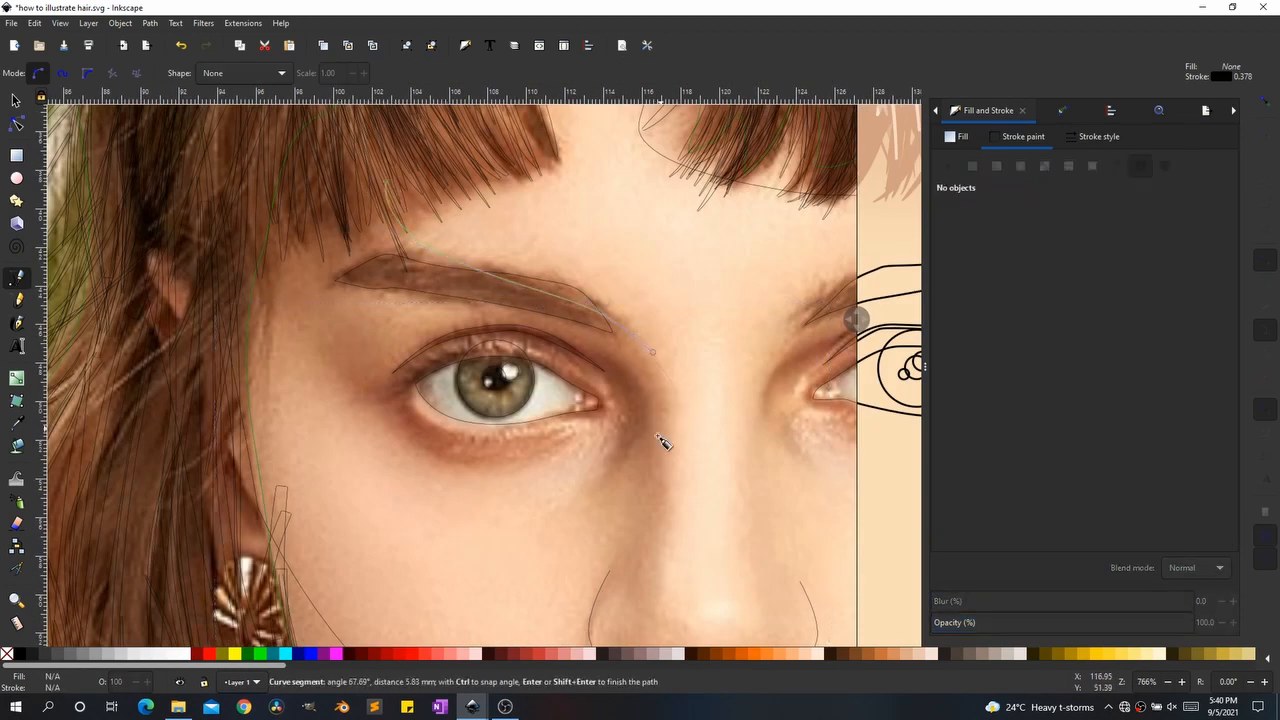
click(684, 396)
scroll(665, 520, down, 3)
click(659, 416)
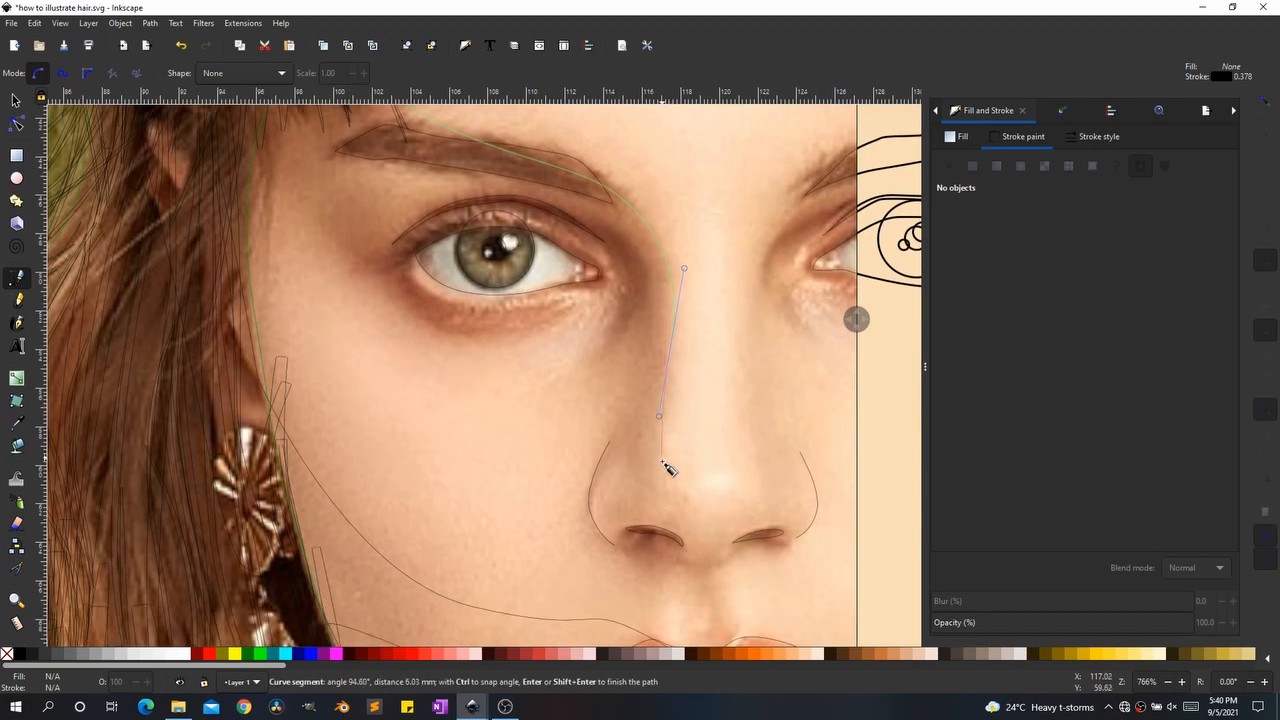
drag(699, 493, 592, 388)
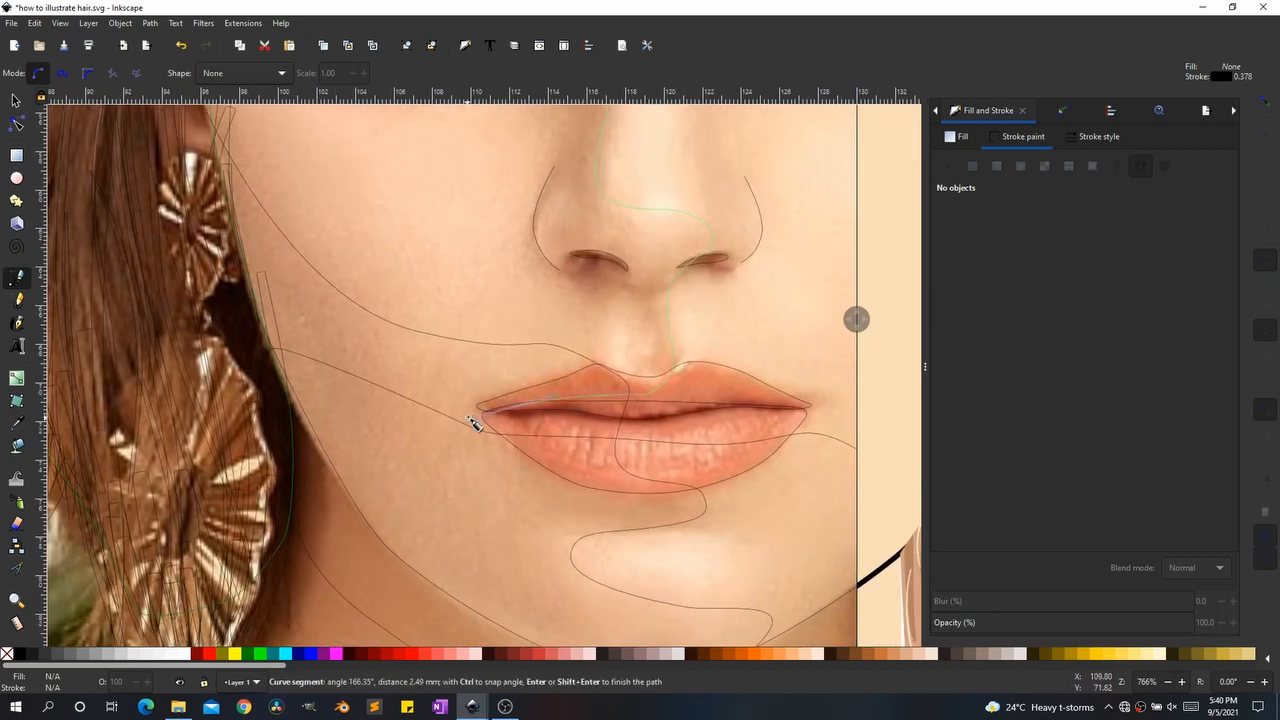
Step: Continue the nose shadow path up beyond the cheek and close it above the brow, about 30 by 33 mm overall
scroll(614, 538, down, 2)
drag(378, 294, 384, 233)
drag(432, 182, 470, 154)
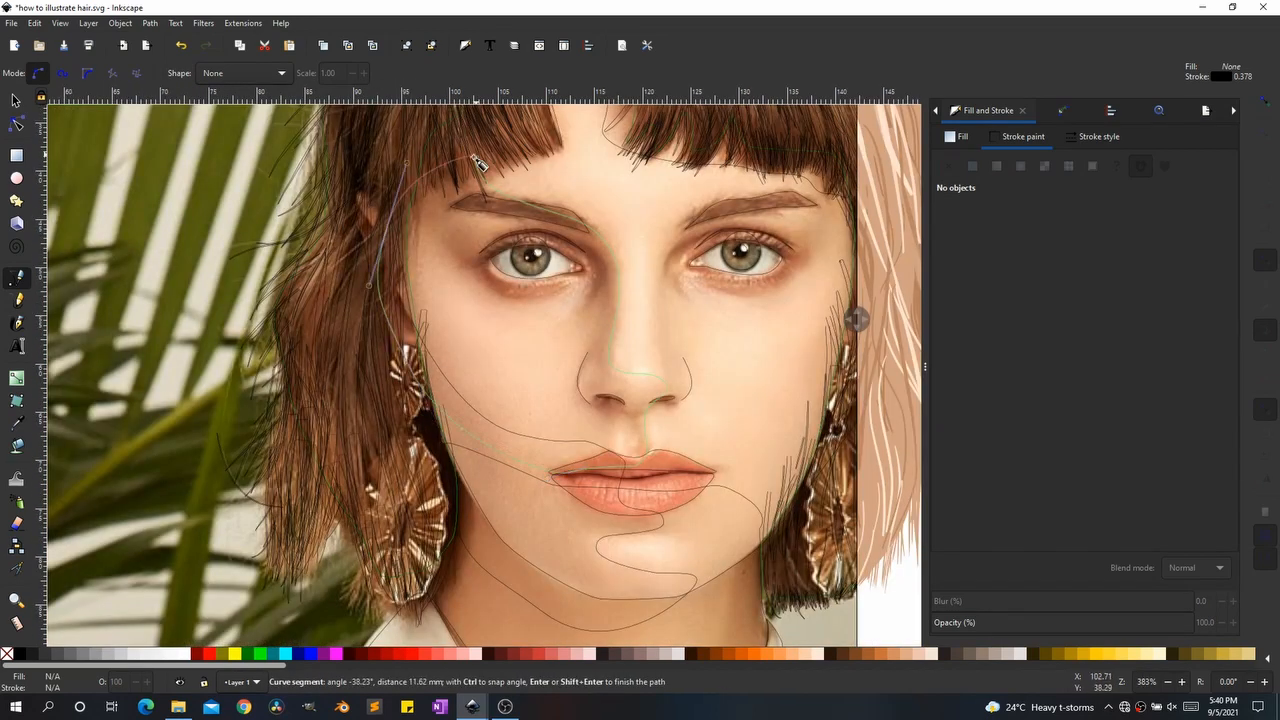
scroll(474, 190, up, 3)
click(481, 252)
scroll(512, 352, down, 2)
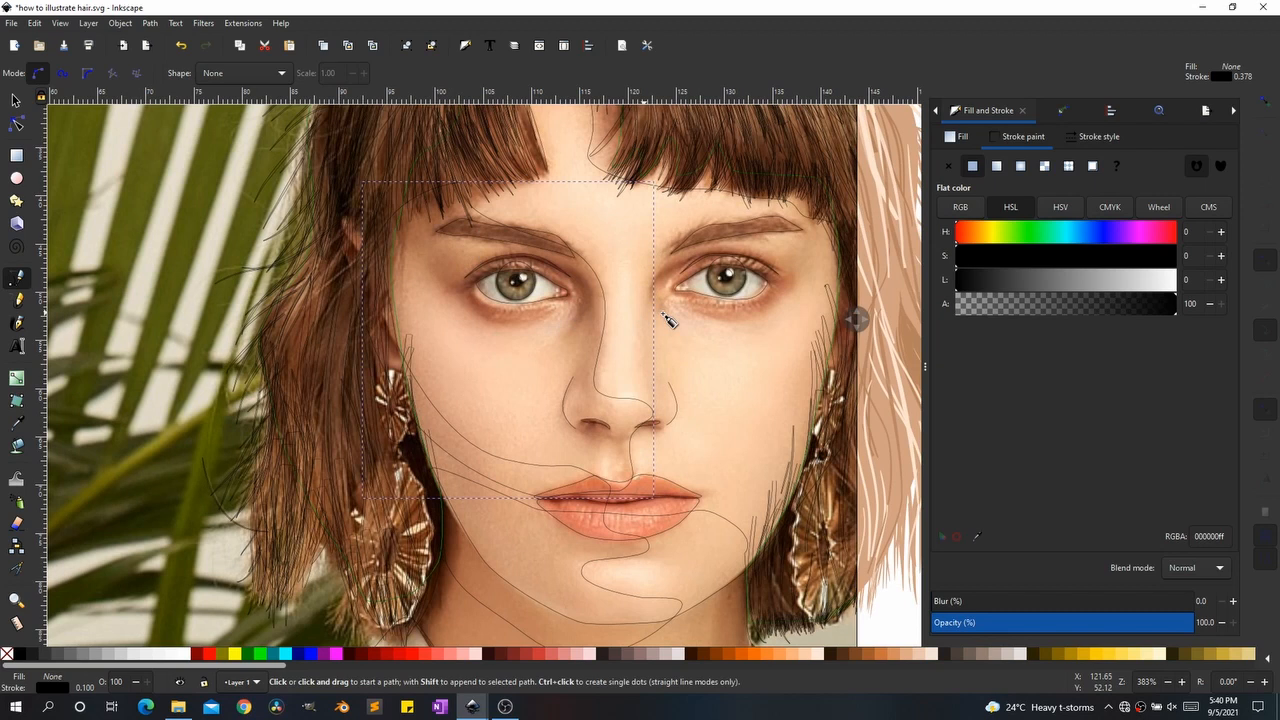
Step: Draw a closed crescent shadow from below the brow around the eye's inner corner to the nose side, about 7 by 9 mm
scroll(457, 243, up, 4)
click(285, 239)
mouse_move(567, 385)
mouse_down()
mouse_move(571, 450)
mouse_move(520, 385)
mouse_up()
click(438, 583)
click(286, 239)
Step: Draw a closed shadow shape beneath the same eye, curving under the lower lid, about 12 by 5 mm
scroll(446, 379, down, 5)
scroll(452, 387, up, 4)
drag(260, 375, 324, 385)
drag(456, 336, 524, 293)
drag(227, 254, 205, 248)
click(150, 289)
Step: Draw a closed shape along the upper lash line from the eye's outer corner to its inner corner, about 10 by 3 mm
scroll(380, 355, down, 3)
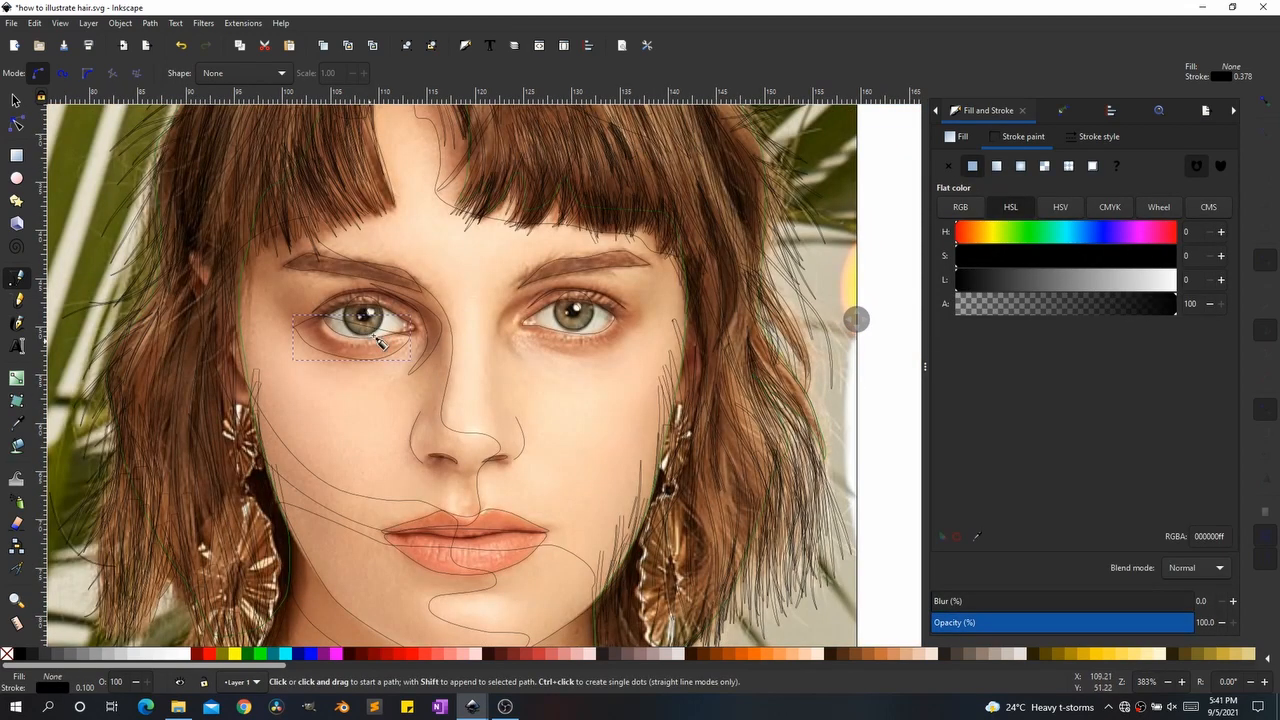
scroll(338, 330, up, 4)
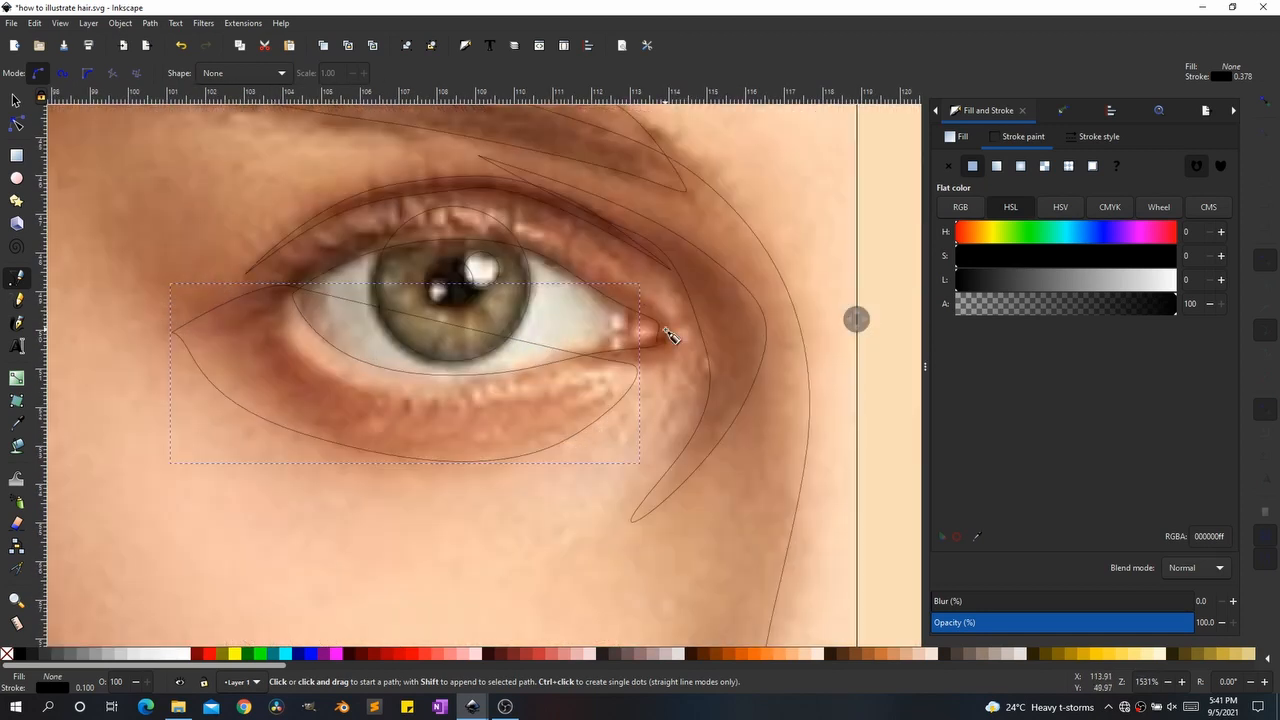
scroll(483, 437, down, 4)
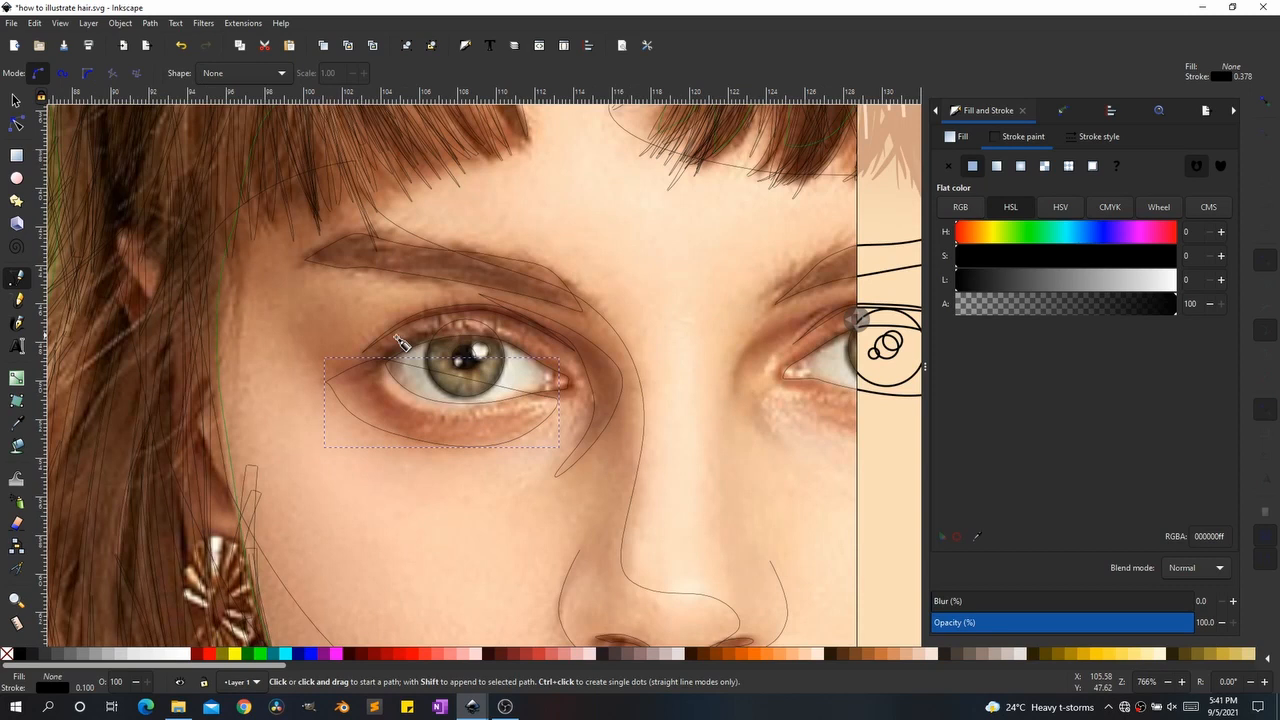
scroll(332, 398, up, 4)
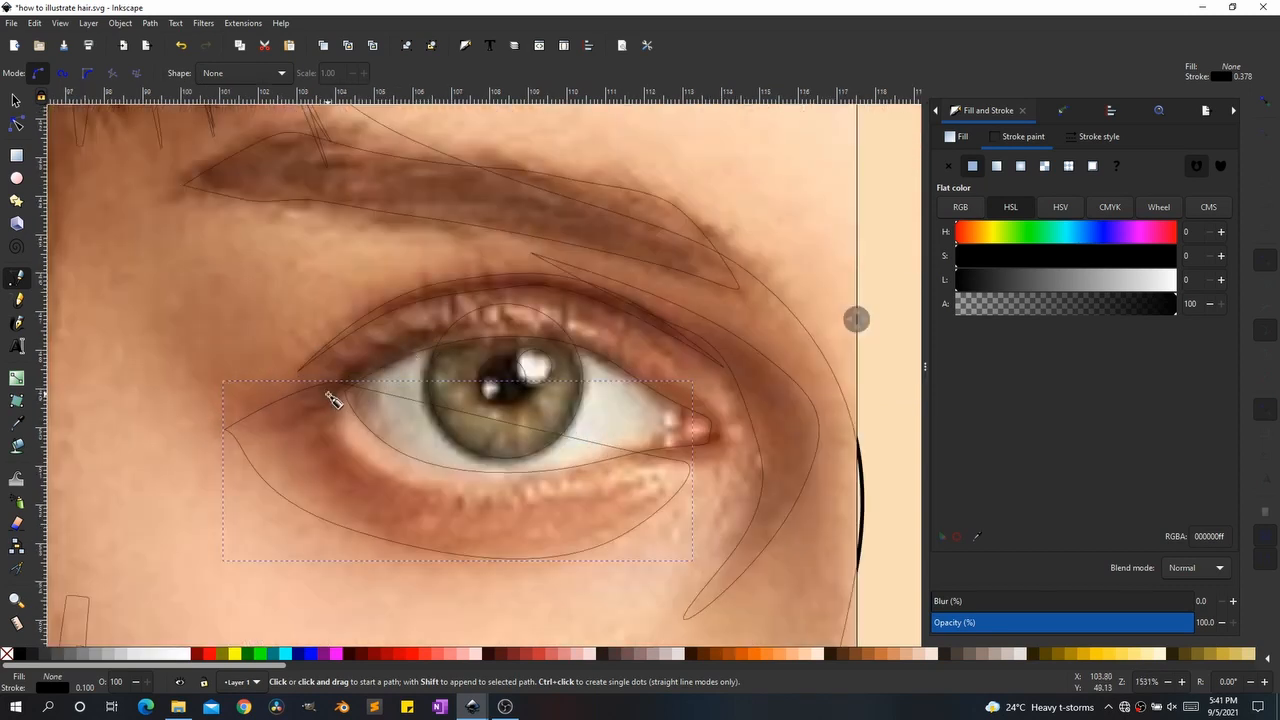
click(336, 395)
drag(469, 325, 567, 323)
click(716, 412)
click(711, 446)
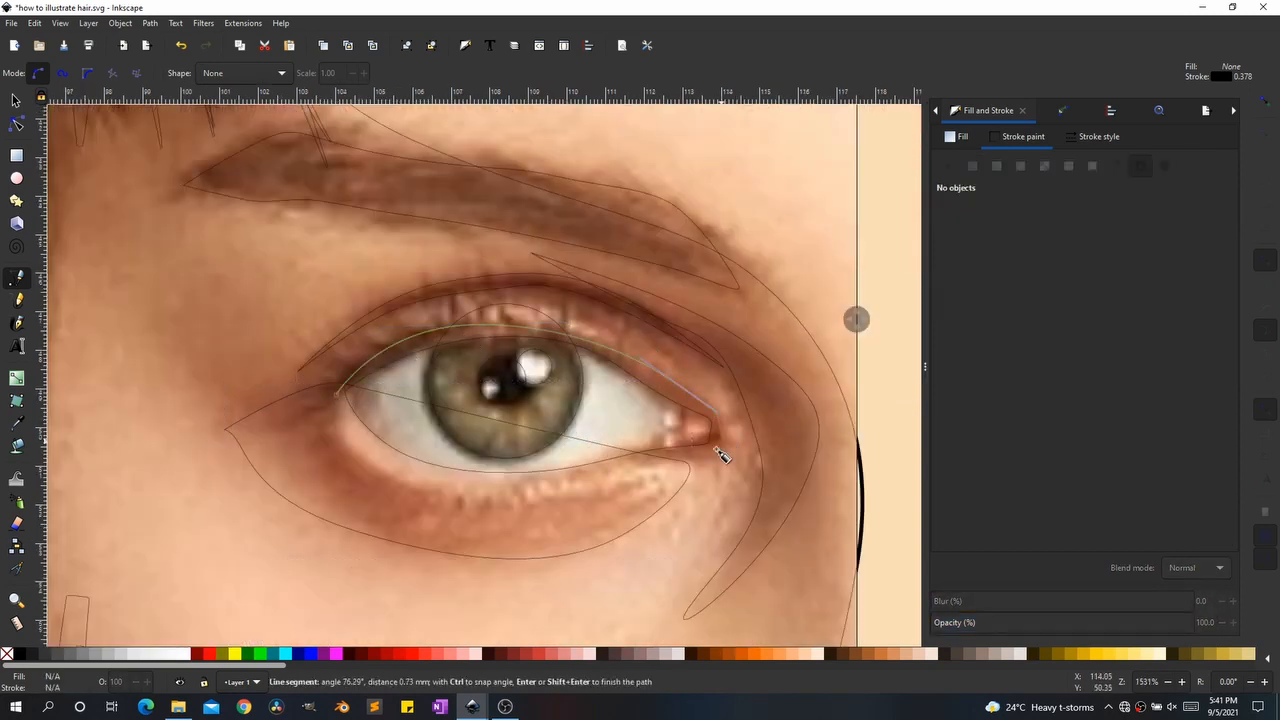
click(337, 398)
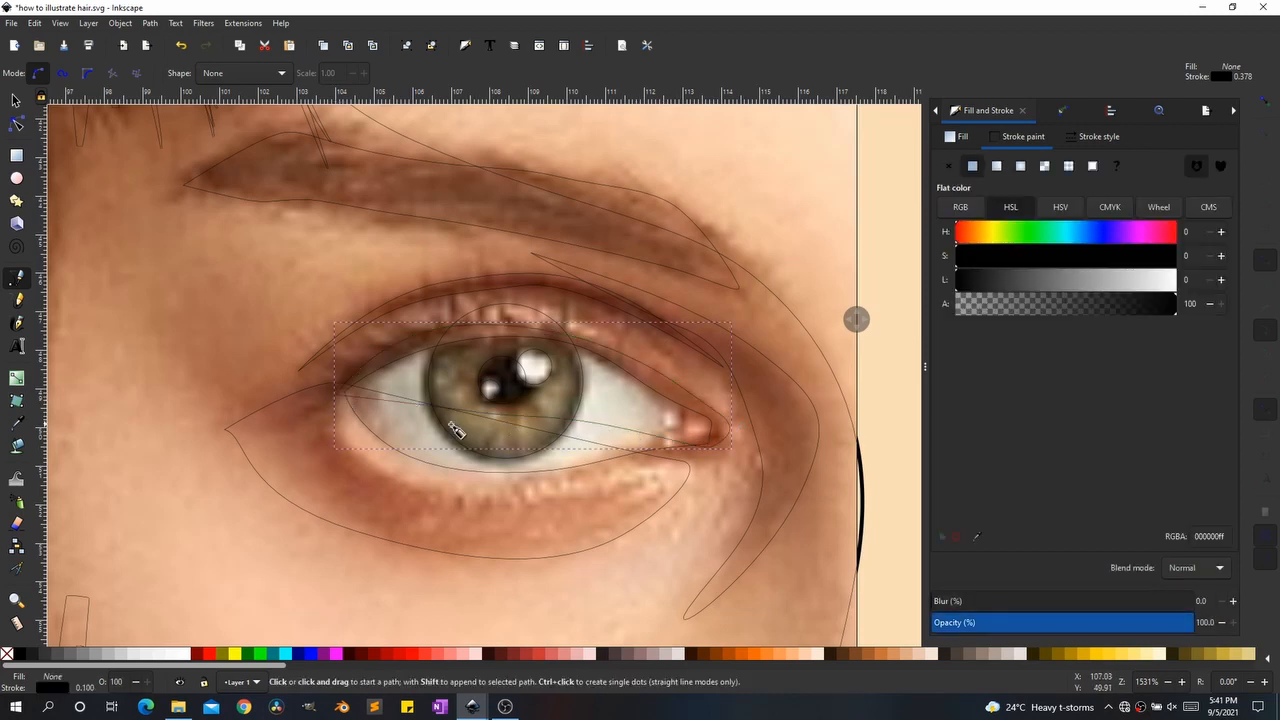
scroll(458, 422, down, 3)
key(space)
drag(840, 394, 560, 348)
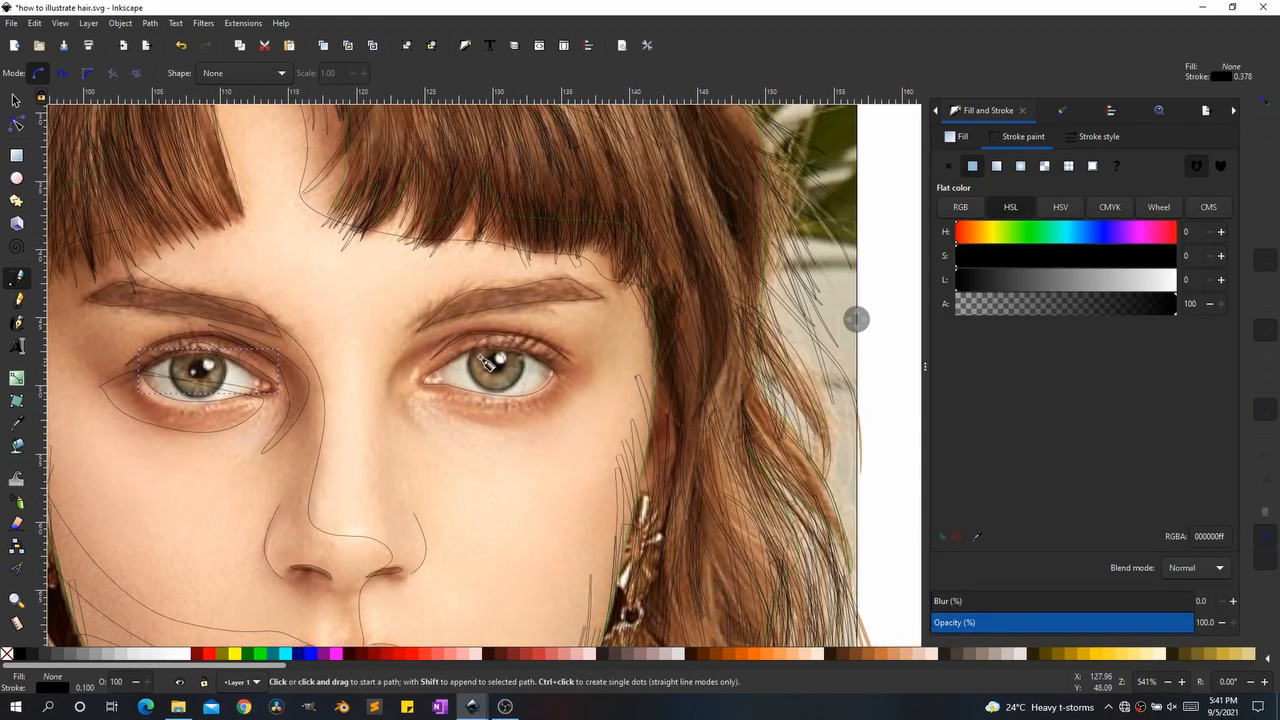
Step: Draw a closed shadow shape over the right-hand eye's upper lid, from inner to outer corner, about 15 by 5 mm
scroll(560, 348, up, 2)
drag(212, 450, 234, 386)
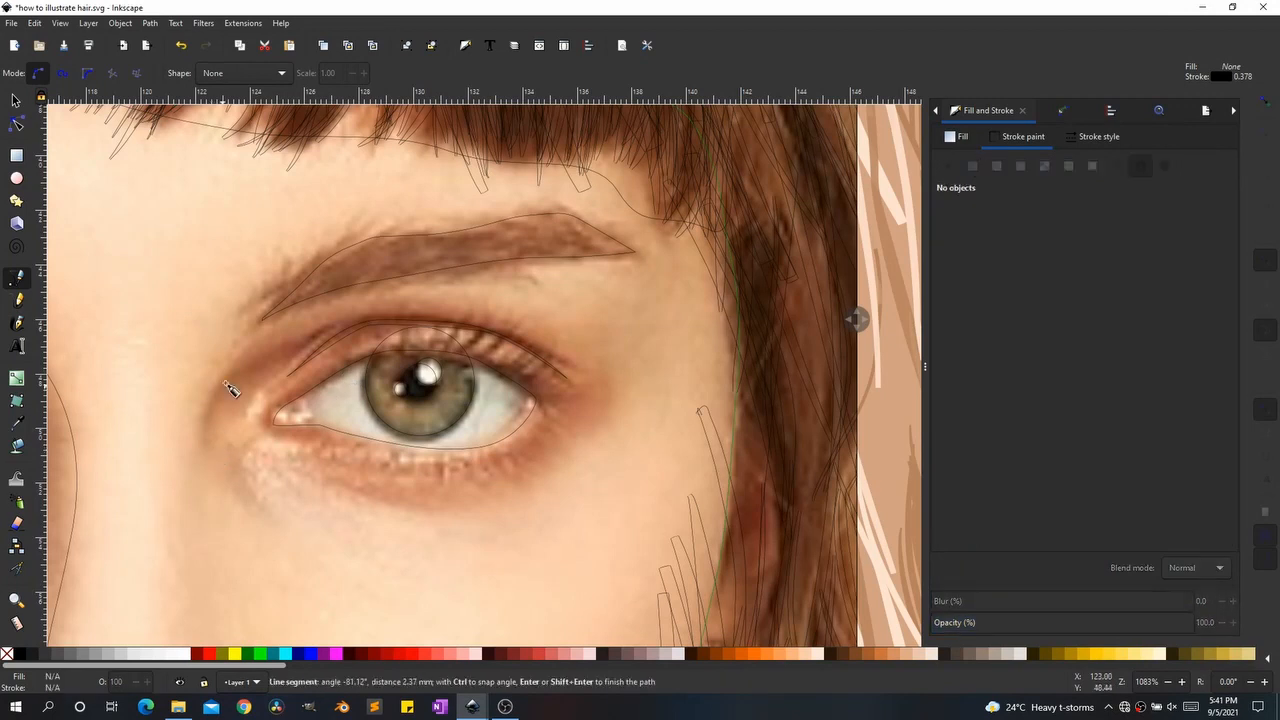
click(604, 402)
drag(212, 450, 150, 486)
Step: Draw a closed shadow shape beneath the right-hand eye, curving under its lower lid, about 13 by 4 mm
click(606, 404)
drag(458, 503, 364, 505)
drag(268, 427, 228, 448)
click(606, 404)
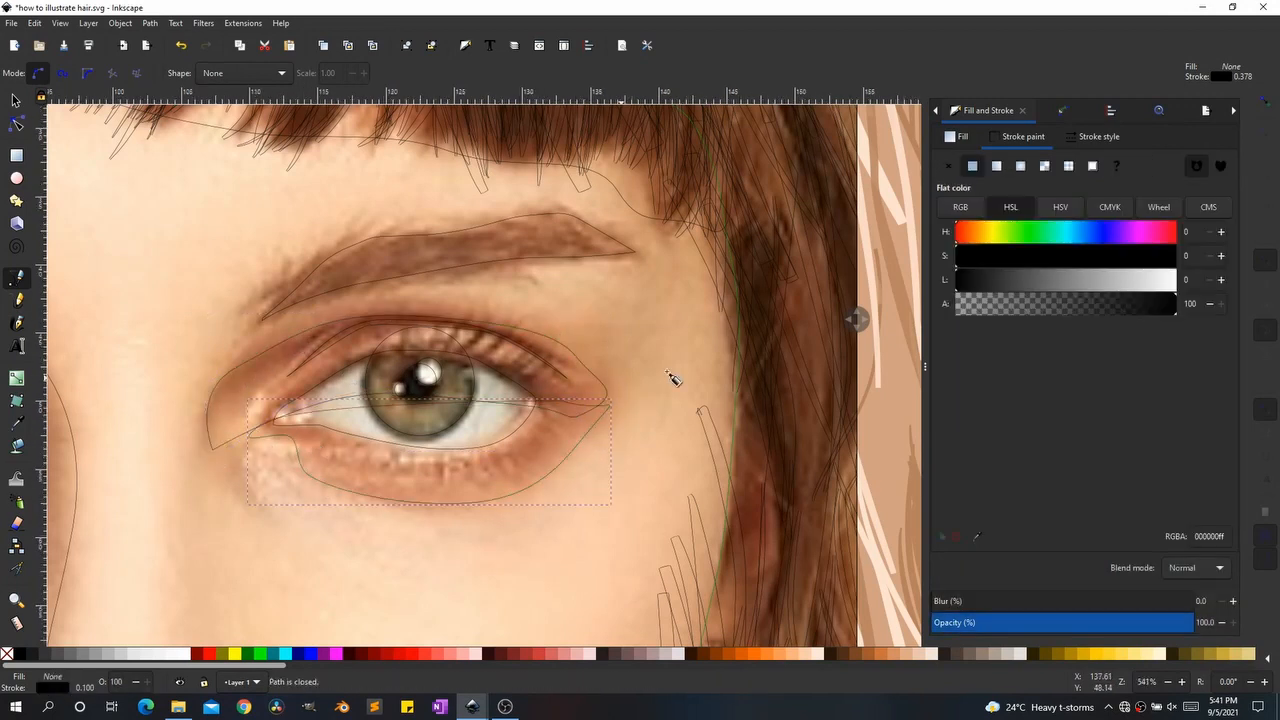
Step: Draw a small closed rounded highlight on the tip of the nose, about 2 mm across
scroll(674, 380, down, 4)
scroll(520, 428, up, 2)
scroll(523, 428, down, 2)
key(space)
drag(572, 415, 543, 289)
scroll(529, 265, up, 6)
scroll(533, 262, up, 1)
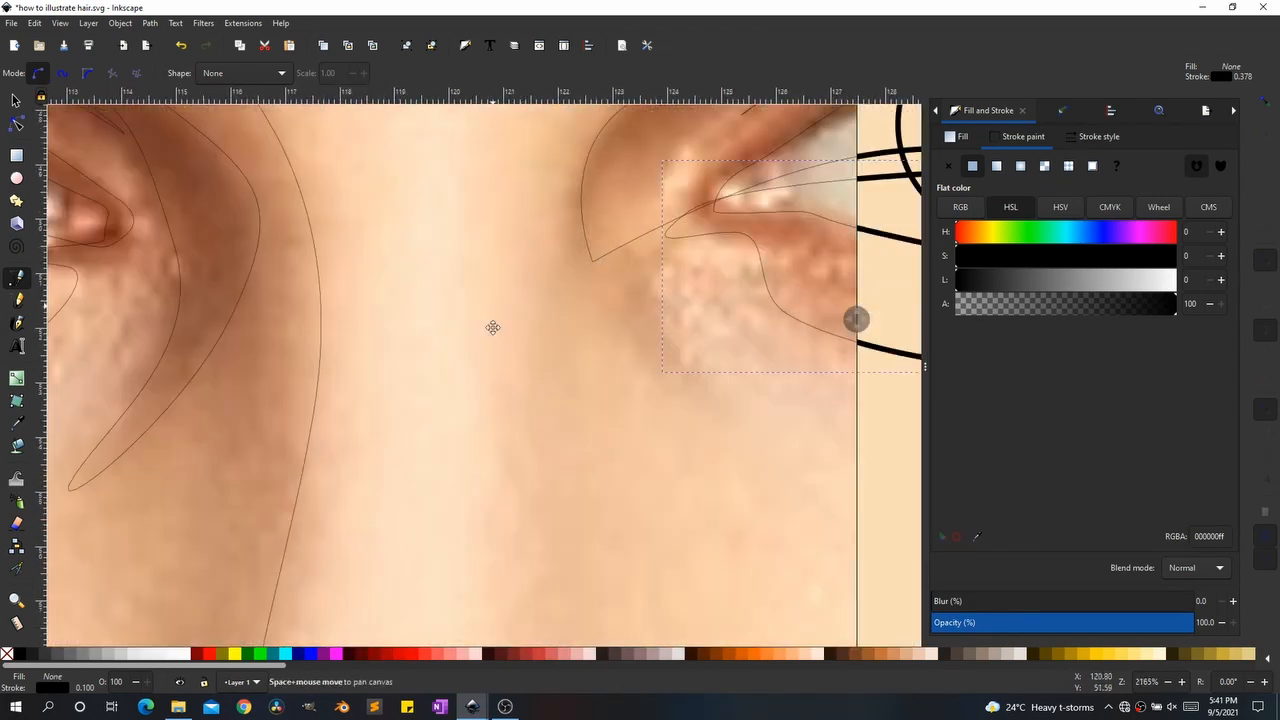
scroll(483, 320, down, 3)
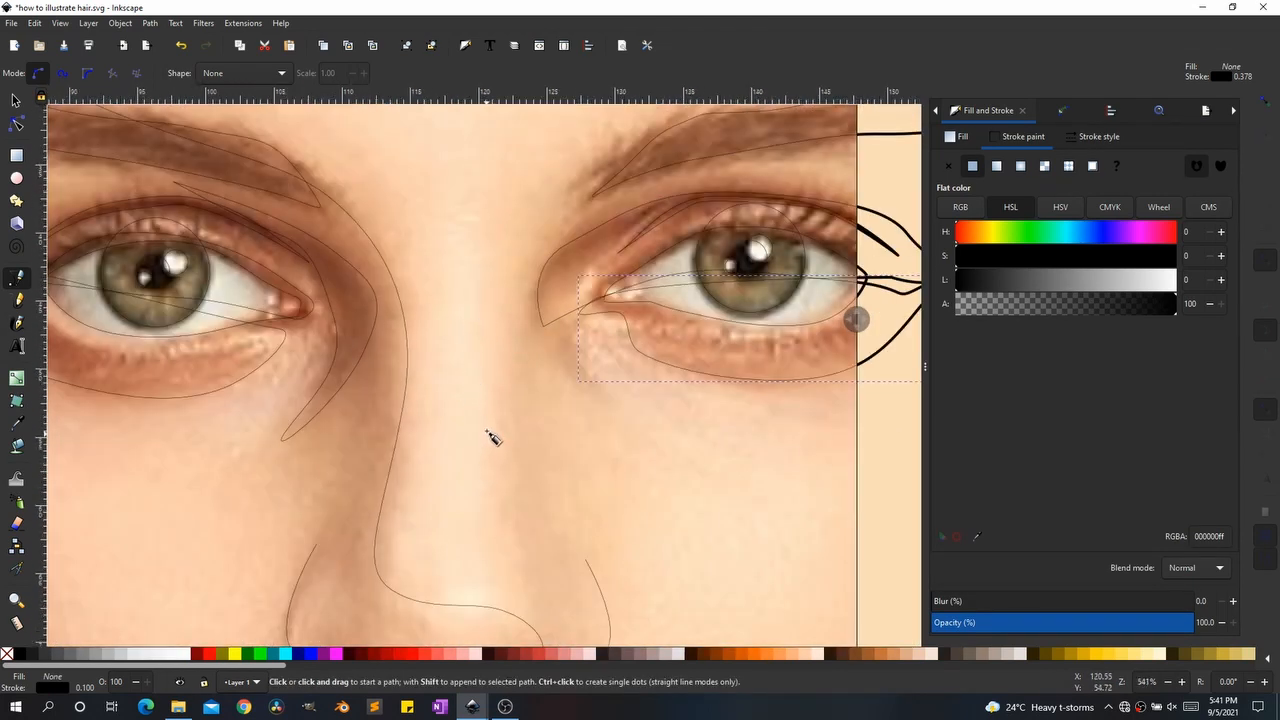
scroll(491, 434, down, 2)
scroll(466, 529, up, 2)
click(474, 512)
drag(497, 497, 474, 540)
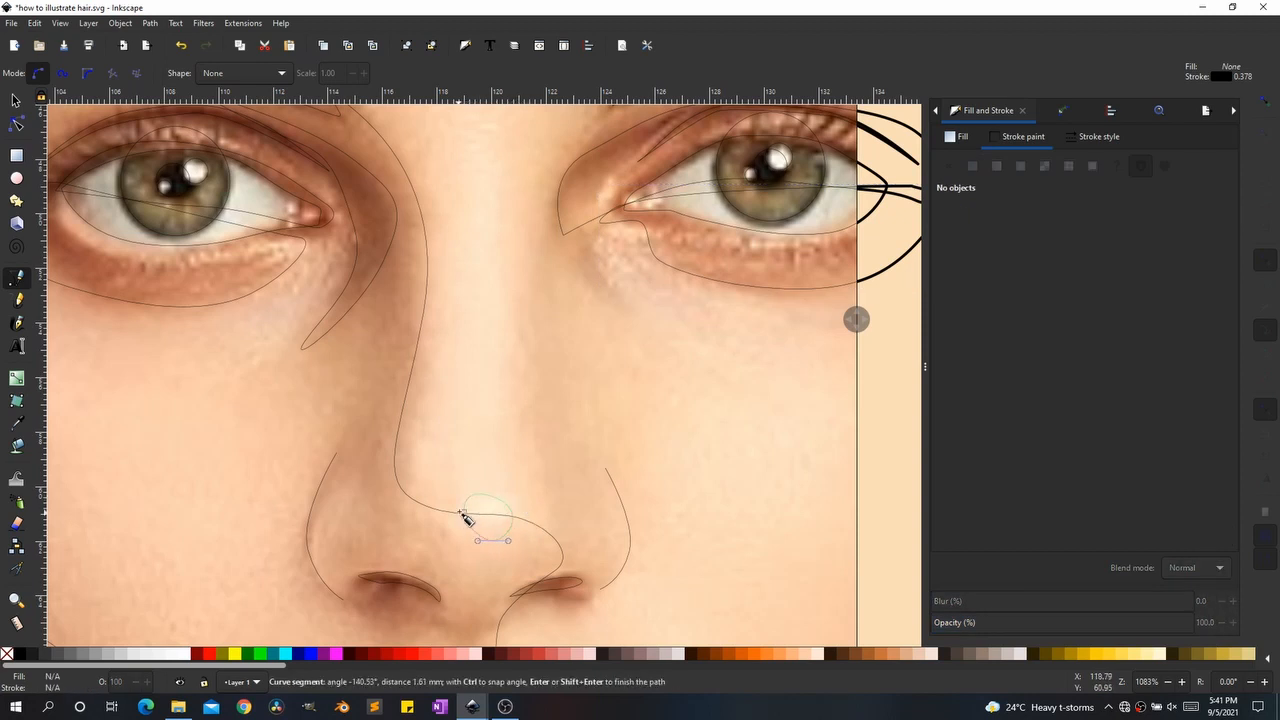
click(466, 514)
Step: Draw a long closed highlight down the bridge of the nose, surrounding the nose-tip shape at its base, about 4 by 14 mm
scroll(491, 345, down, 2)
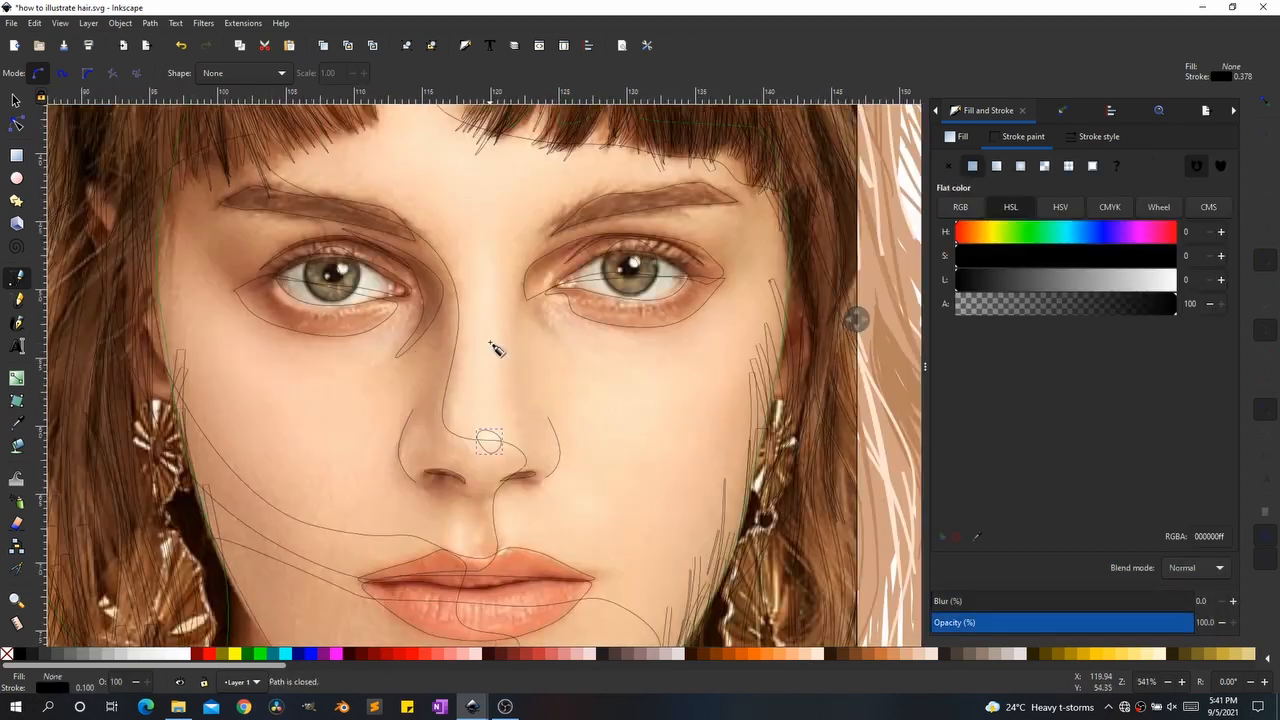
click(487, 268)
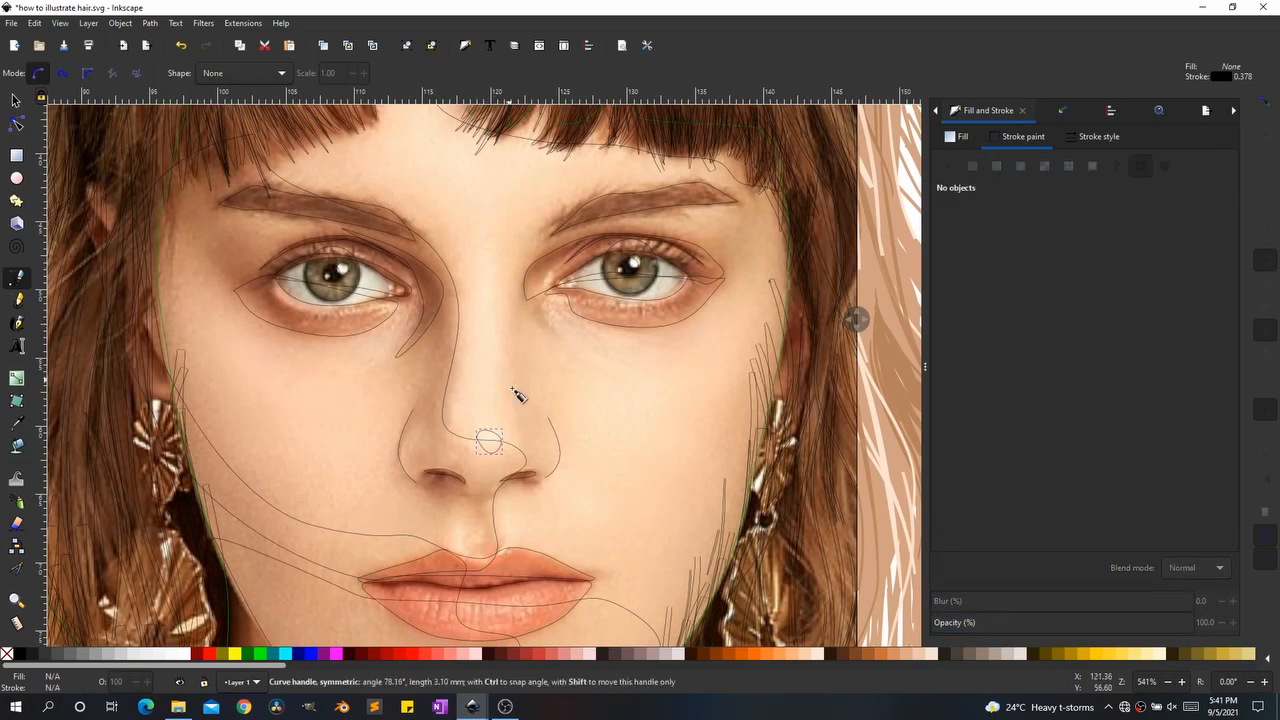
drag(464, 443, 480, 372)
click(472, 298)
click(489, 270)
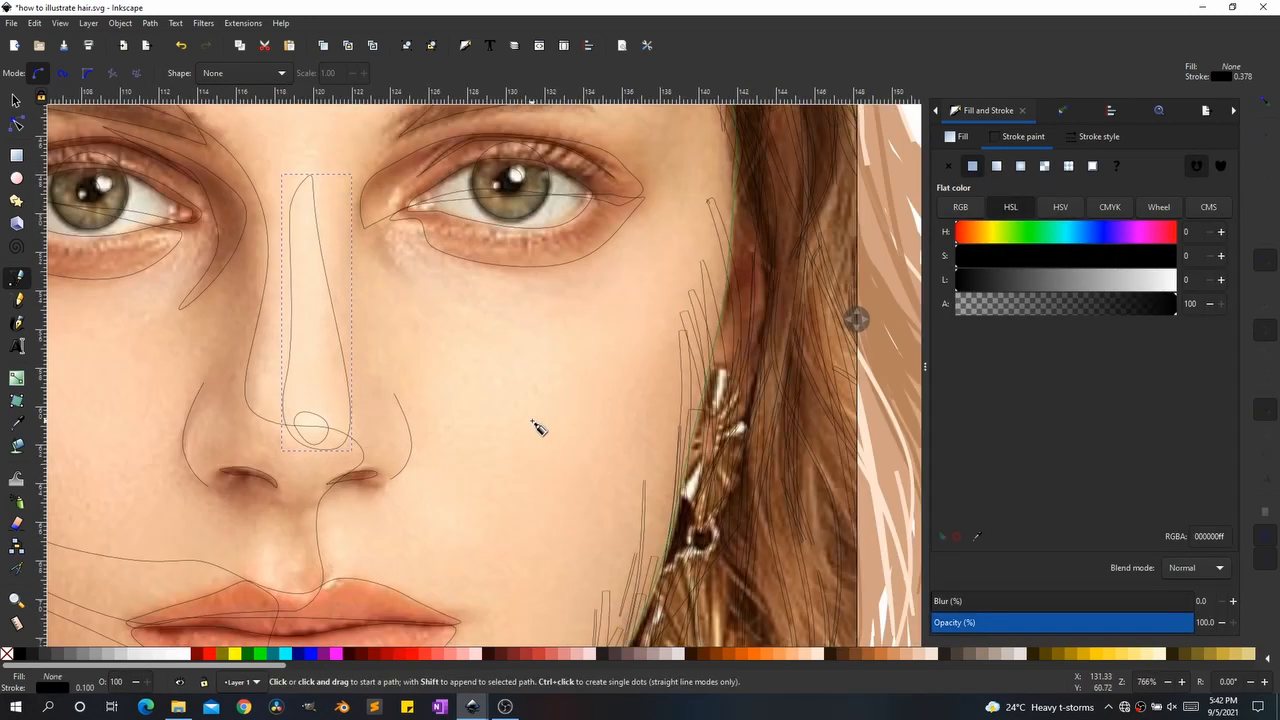
Step: Draw a large closed highlight shape on the cheek below the right-hand eye, about 11 by 13 mm
click(436, 312)
drag(608, 360, 589, 452)
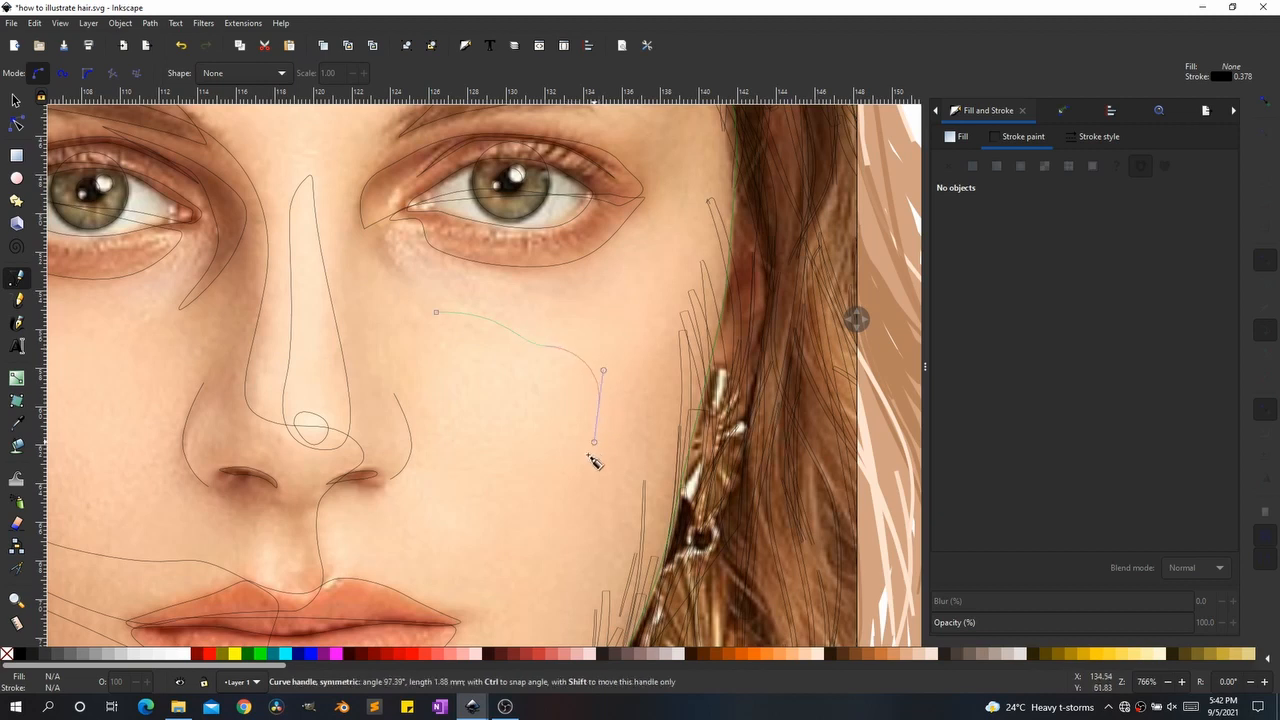
drag(389, 554, 401, 460)
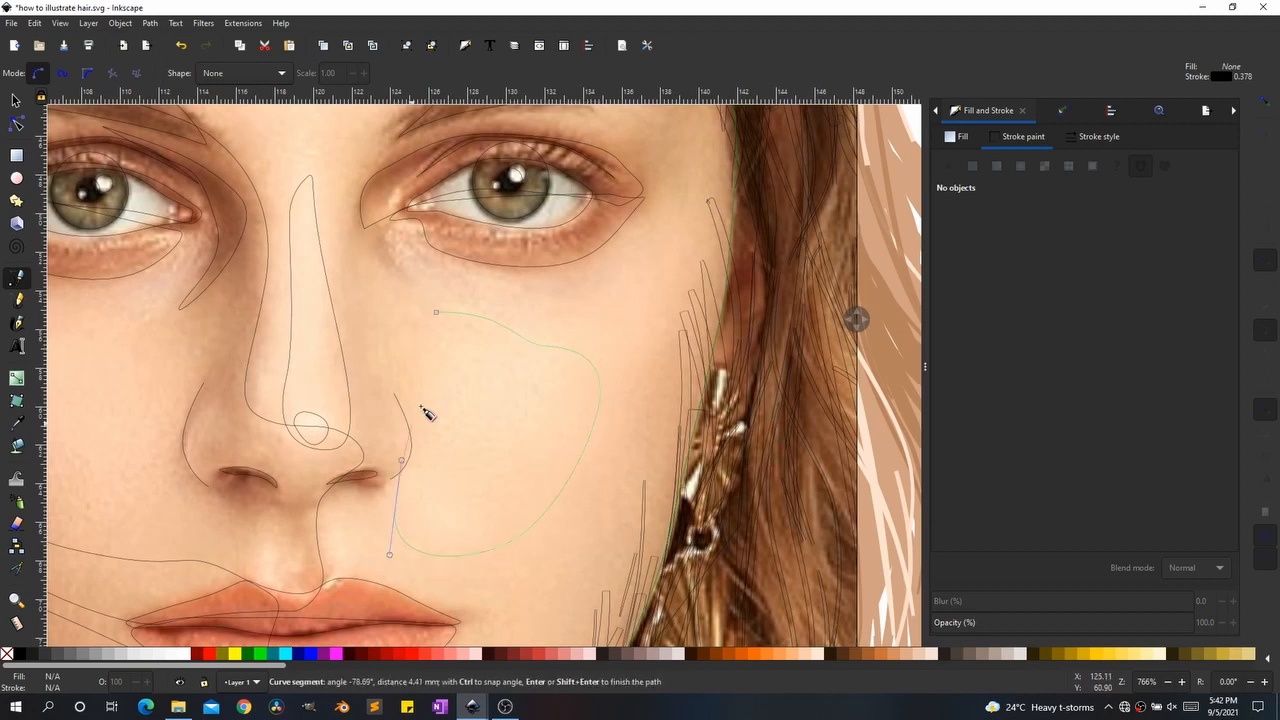
drag(424, 357, 419, 316)
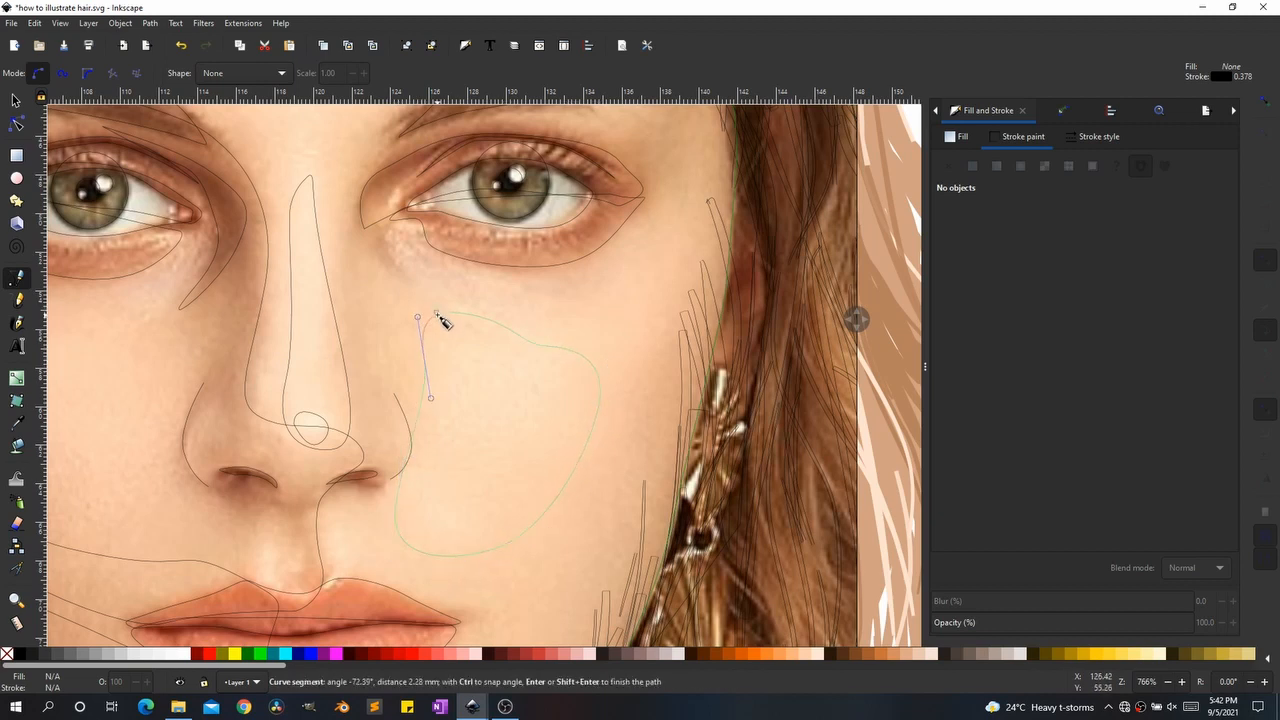
click(437, 313)
Step: Draw a small closed oval inside the lower part of the right cheek highlight, about 3 mm across
click(431, 501)
drag(471, 512, 408, 533)
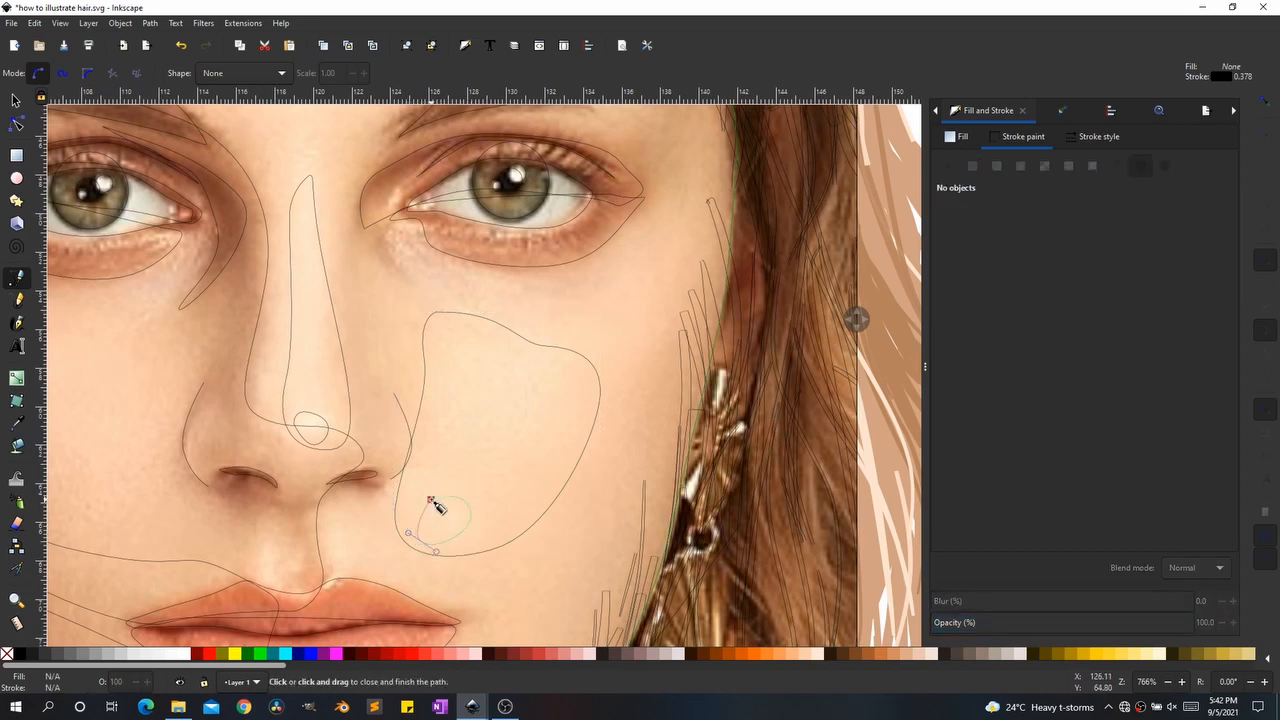
click(431, 501)
Step: Draw a closed highlight shape on the forehead between the fringe and the brows, about 14 by 6 mm
key(space)
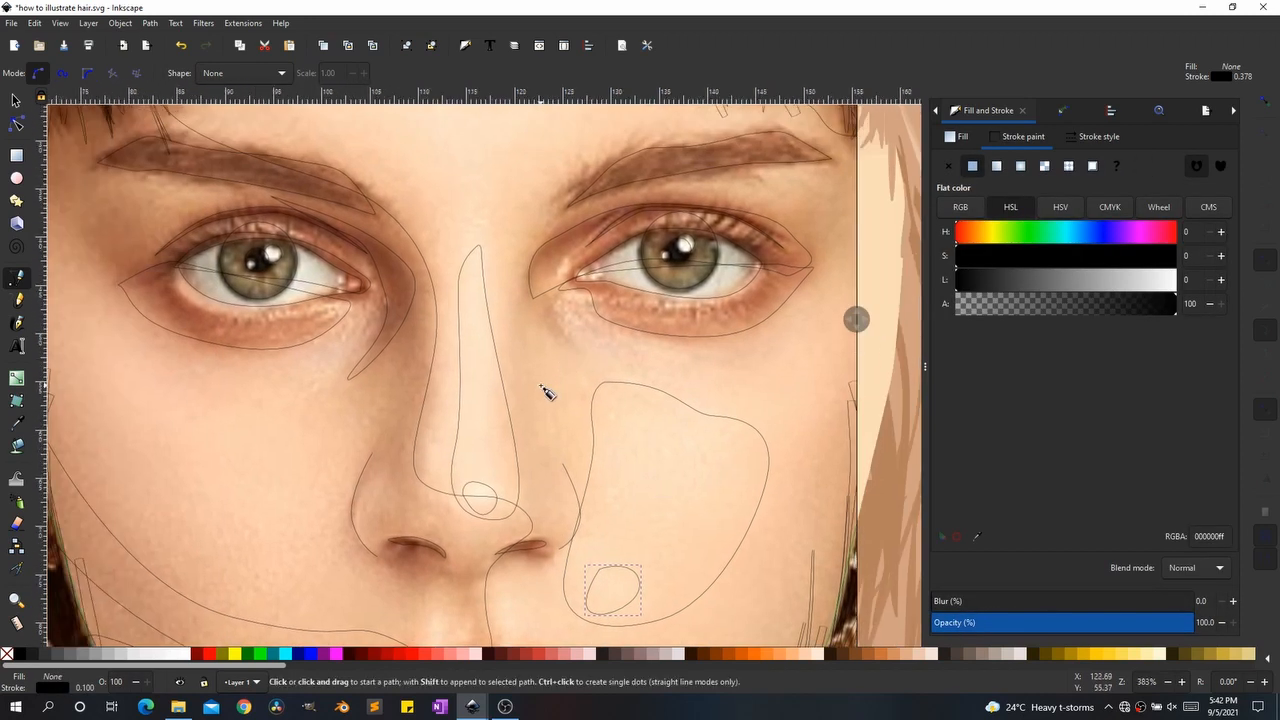
scroll(543, 386, down, 2)
key(space)
scroll(490, 423, up, 2)
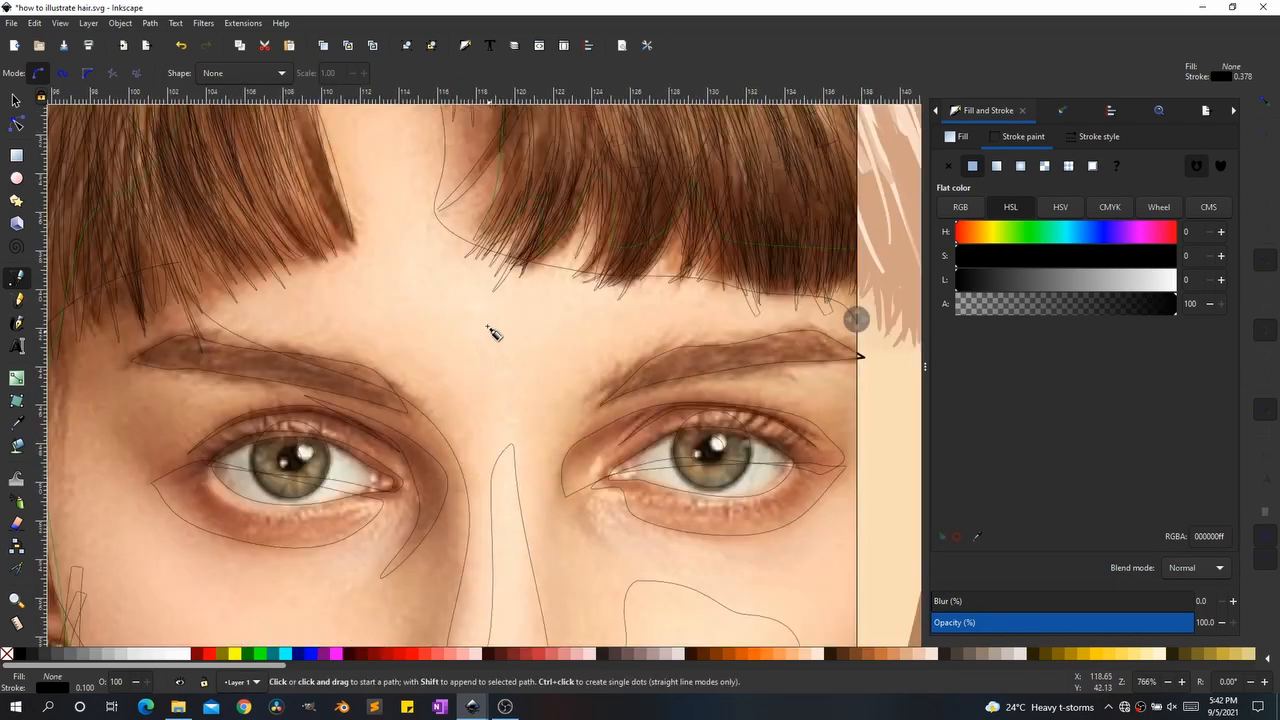
click(448, 251)
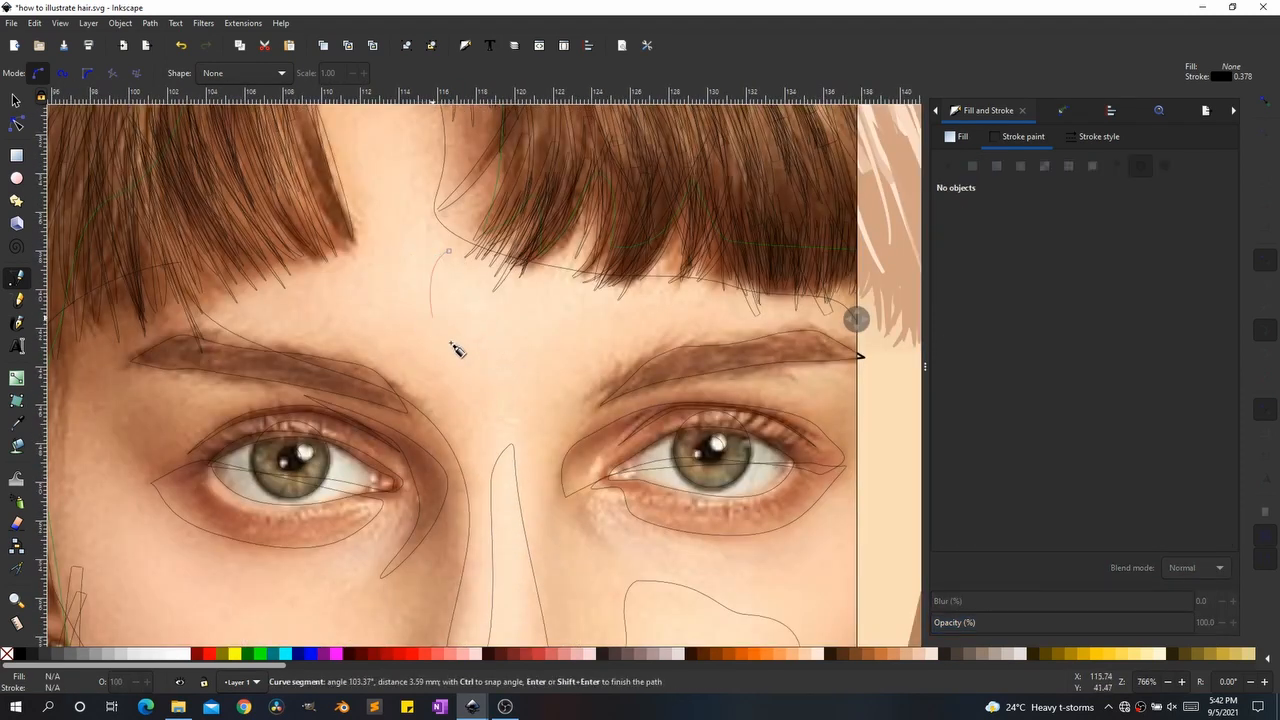
drag(710, 296, 580, 238)
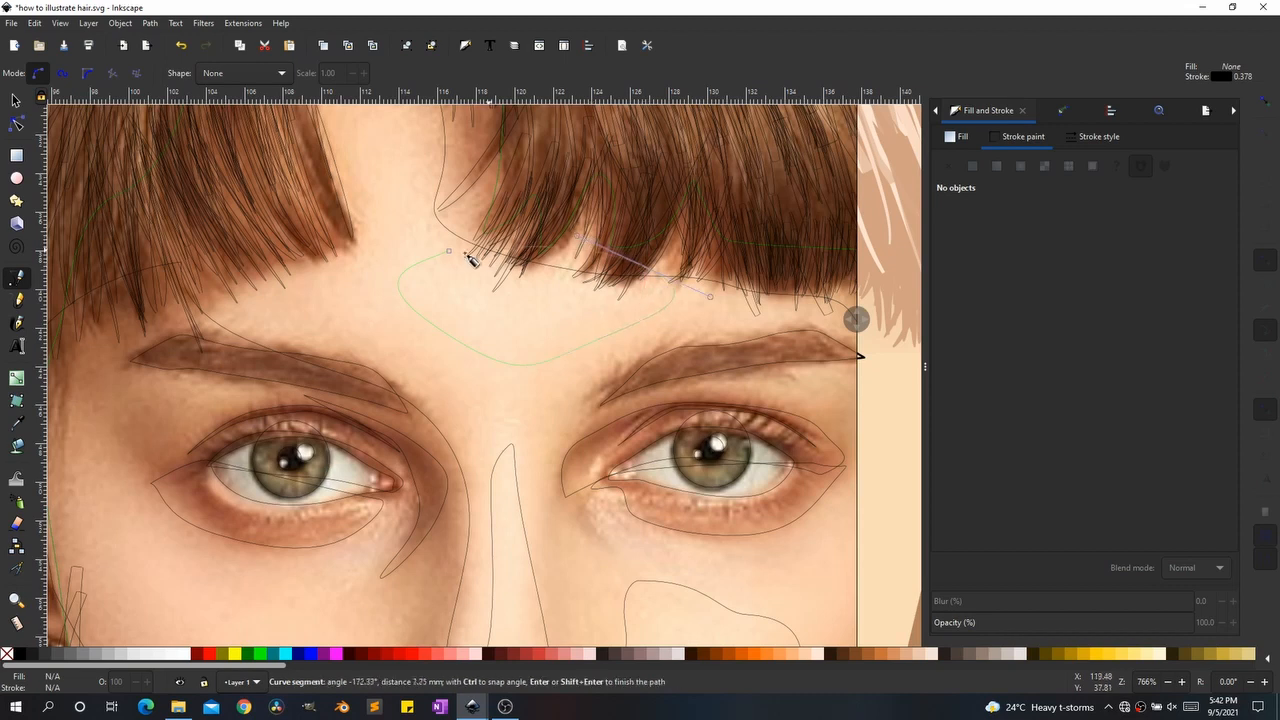
click(449, 252)
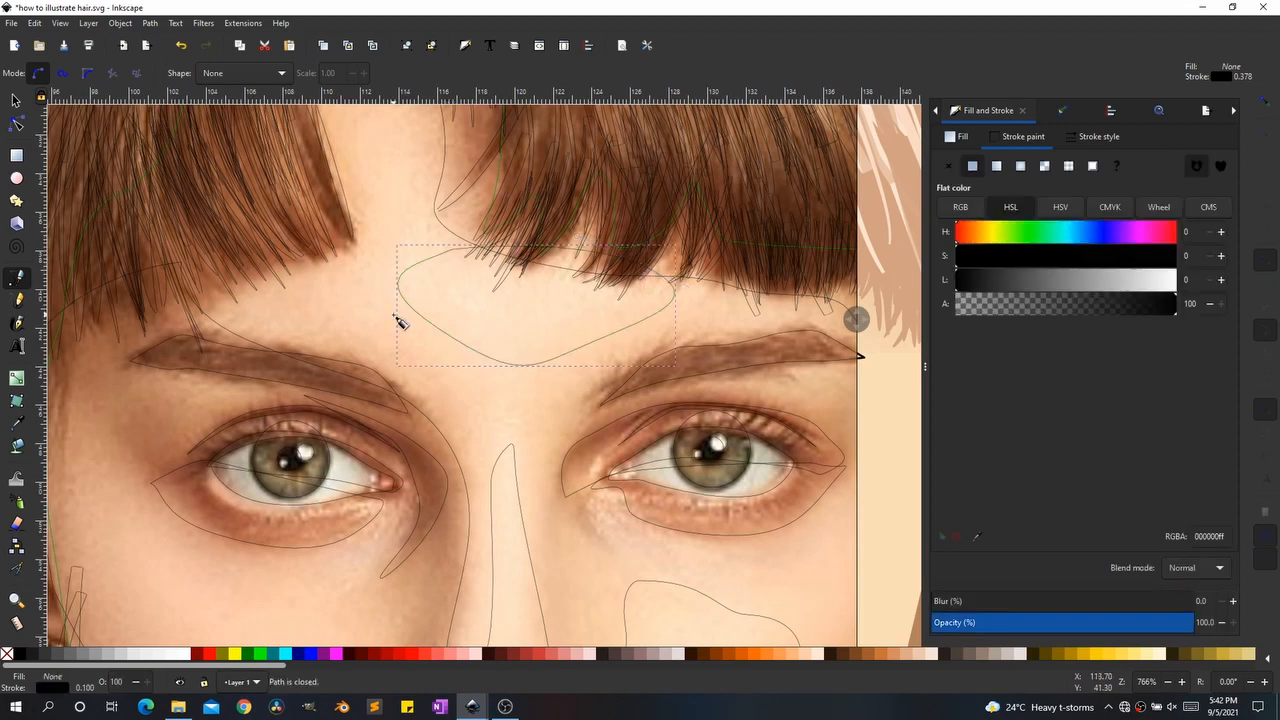
Step: Draw a closed rounded highlight shape on the left cheek beside the nose, about 8 mm across
scroll(400, 322, down, 3)
scroll(467, 331, down, 2)
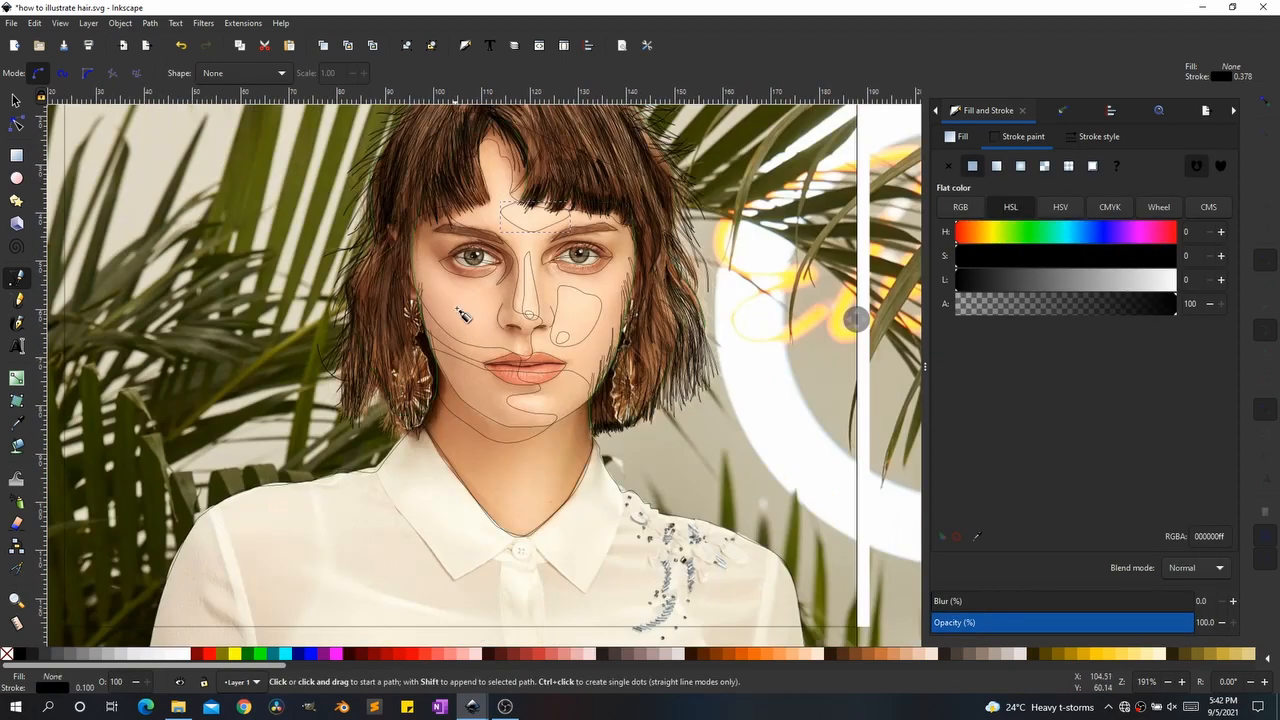
scroll(463, 316, up, 4)
click(523, 278)
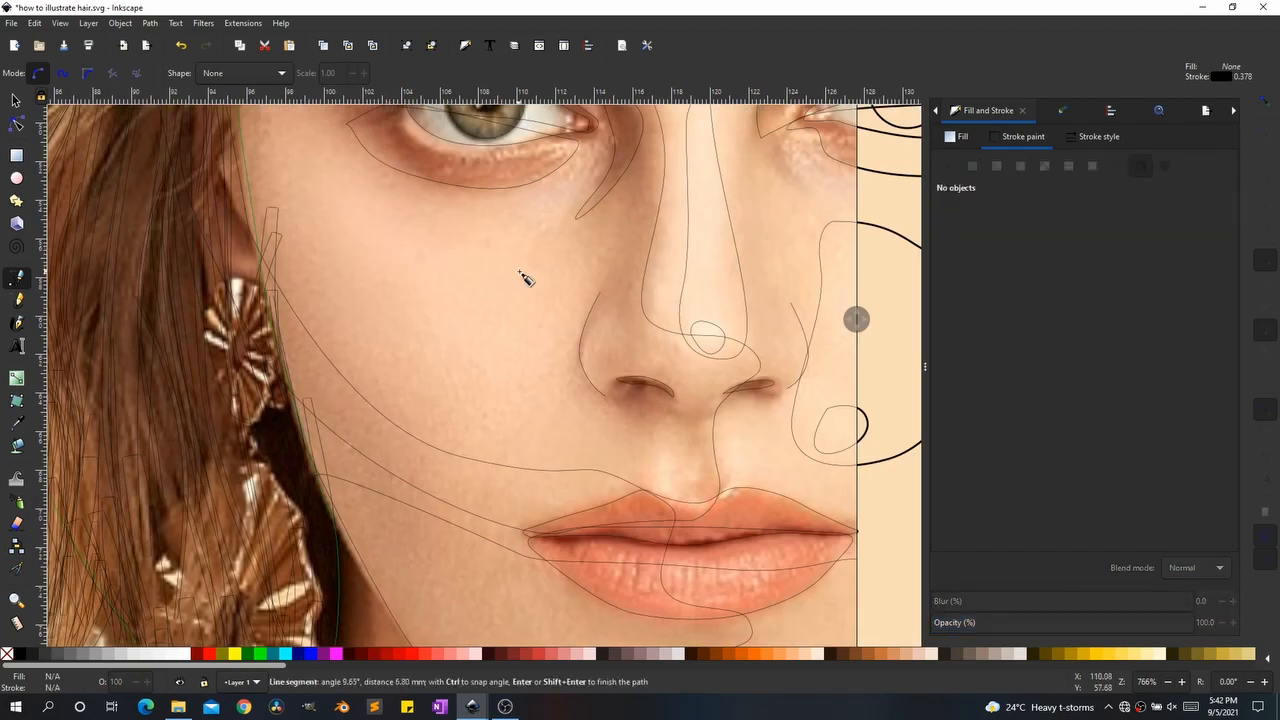
drag(396, 321, 397, 284)
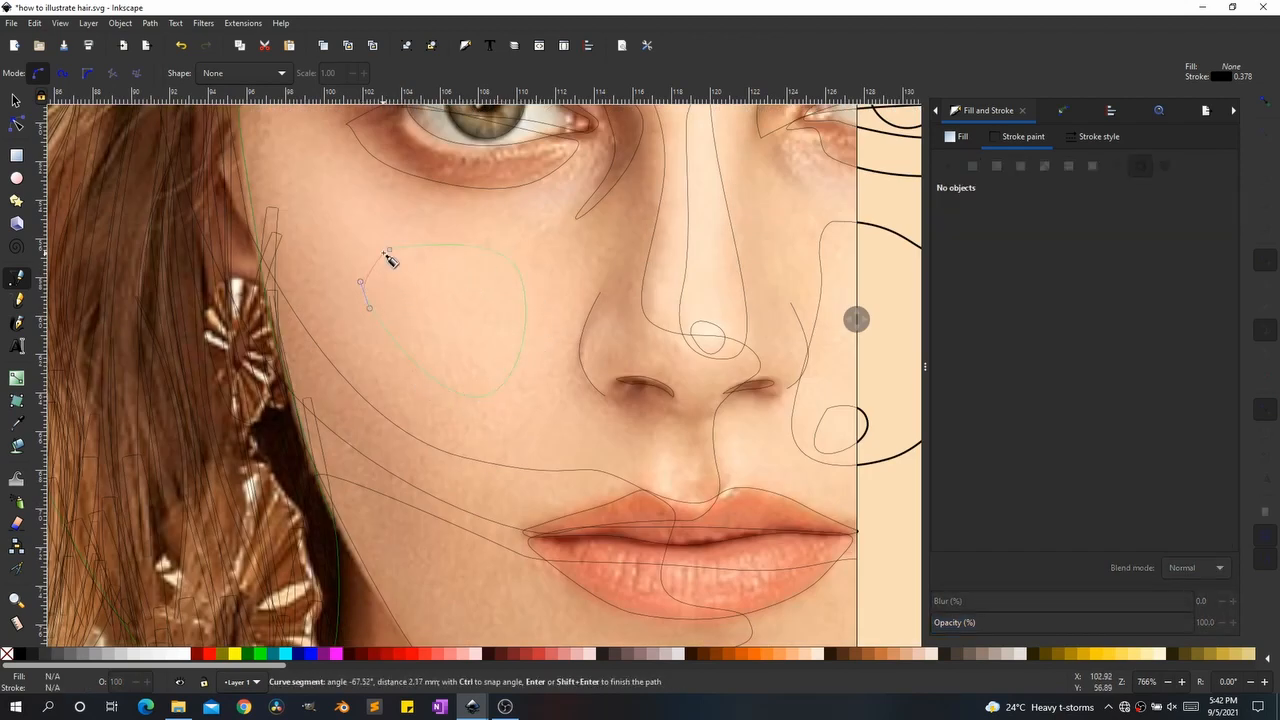
click(390, 250)
Step: Draw a small closed oval highlight on the chin below the lower lip, about 4 by 2.5 mm
scroll(349, 316, down, 4)
scroll(349, 316, down, 2)
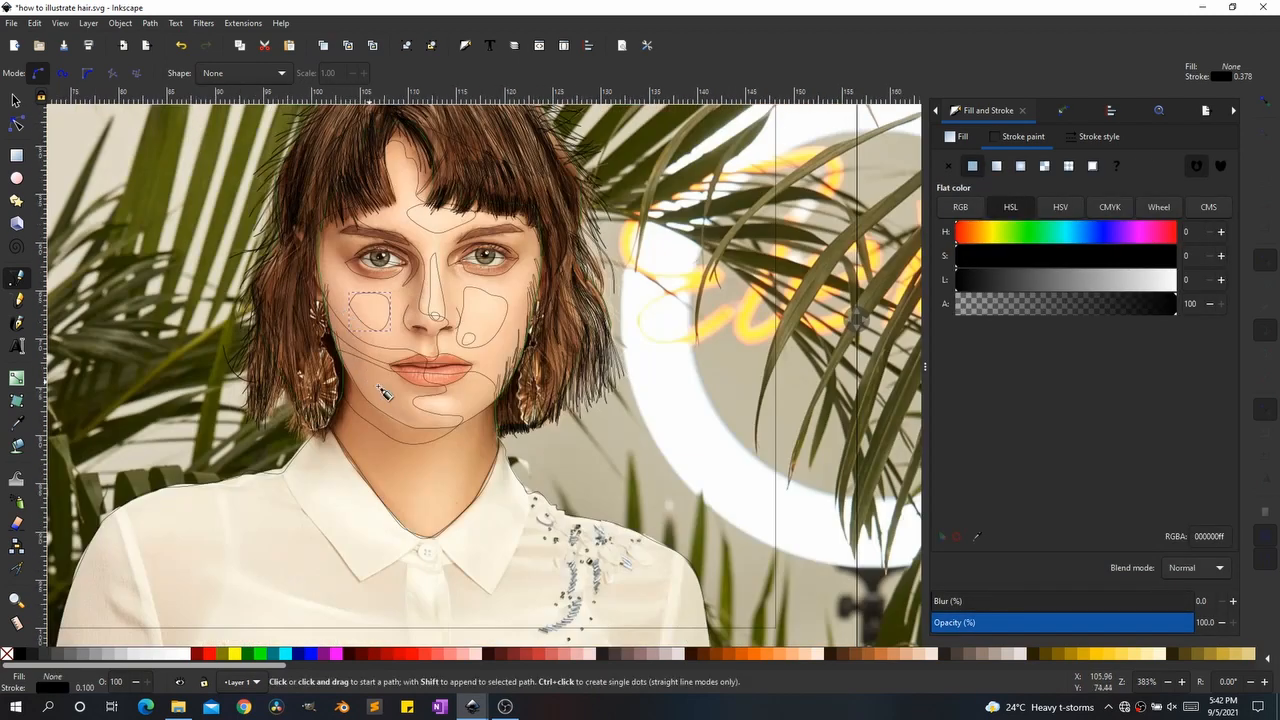
scroll(440, 395, up, 8)
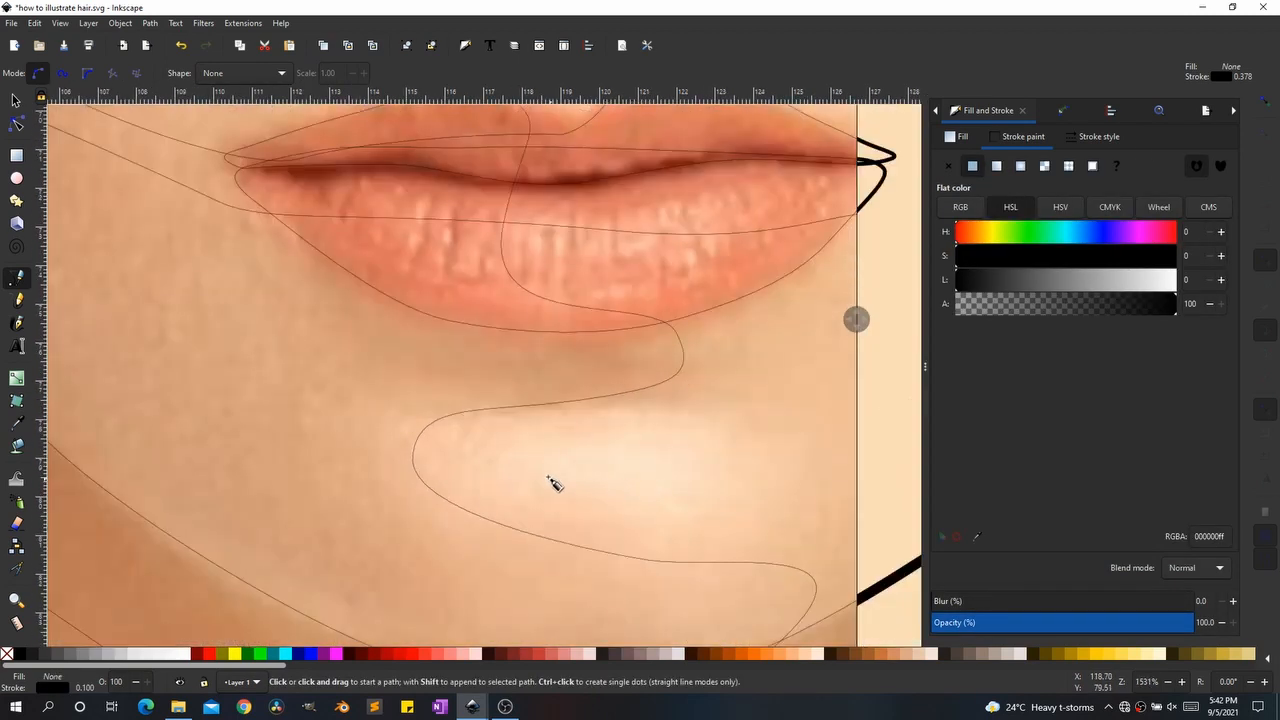
click(549, 472)
drag(660, 434, 722, 461)
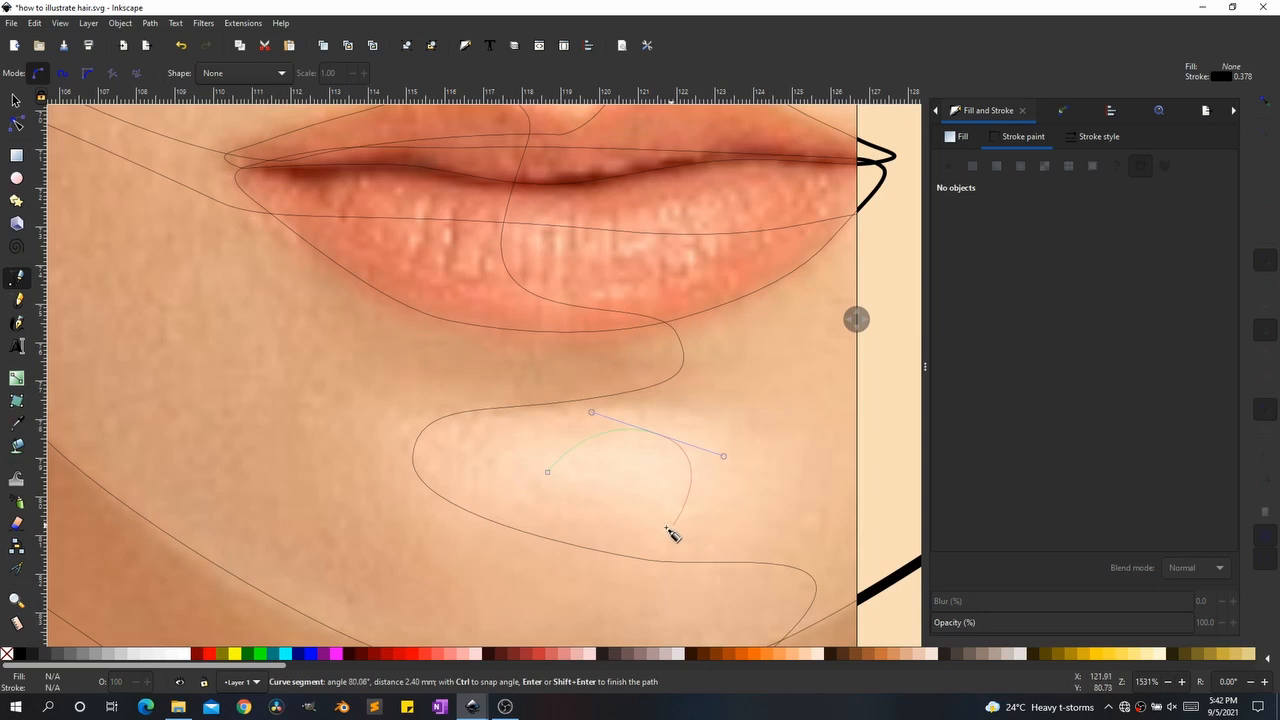
drag(651, 526, 577, 526)
click(549, 473)
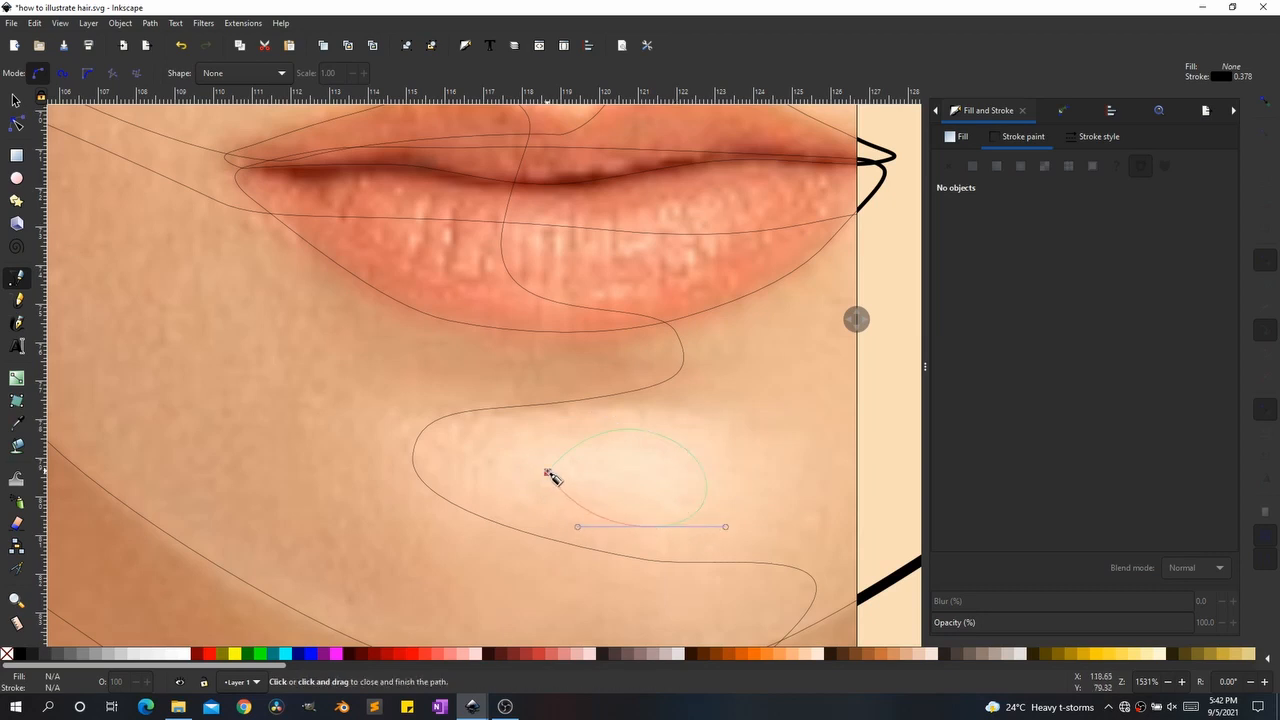
Step: Draw a closed shadow shape from the fringe around the right brow's outer end to the eye's outer corner
scroll(491, 486, down, 5)
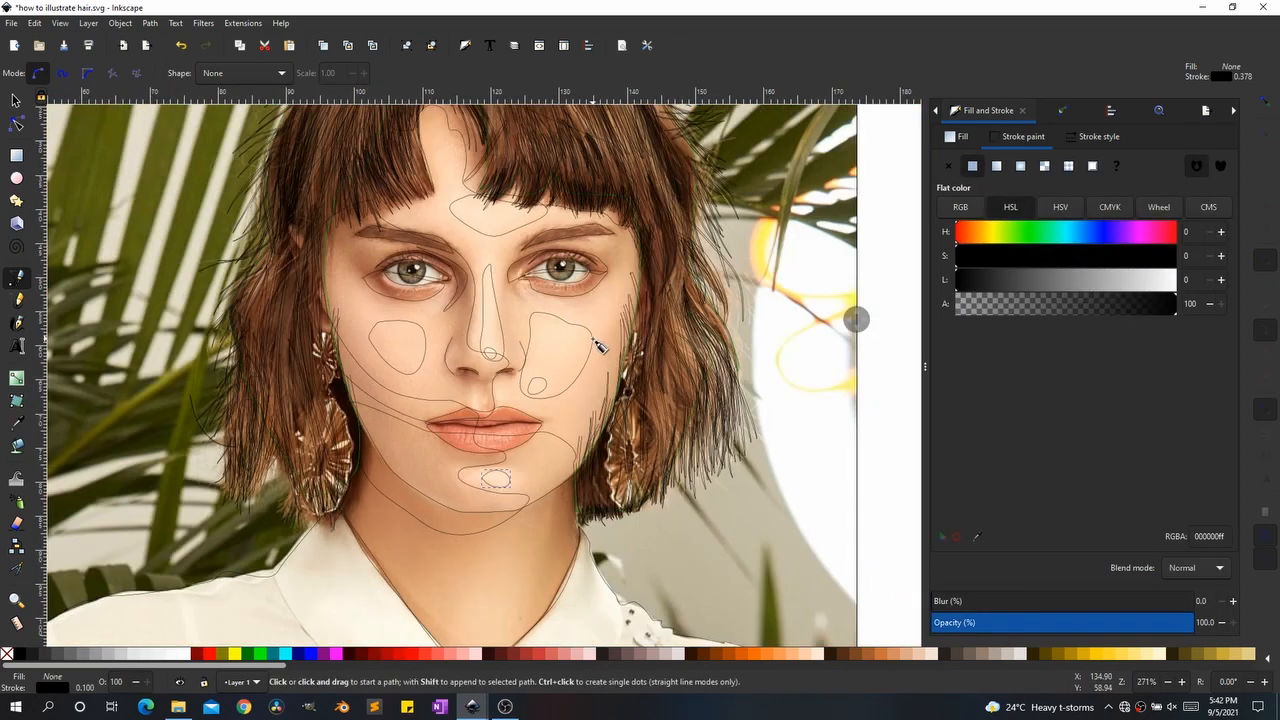
mouse_move(595, 342)
mouse_down()
mouse_move(574, 446)
mouse_move(618, 352)
mouse_up()
scroll(618, 352, up, 2)
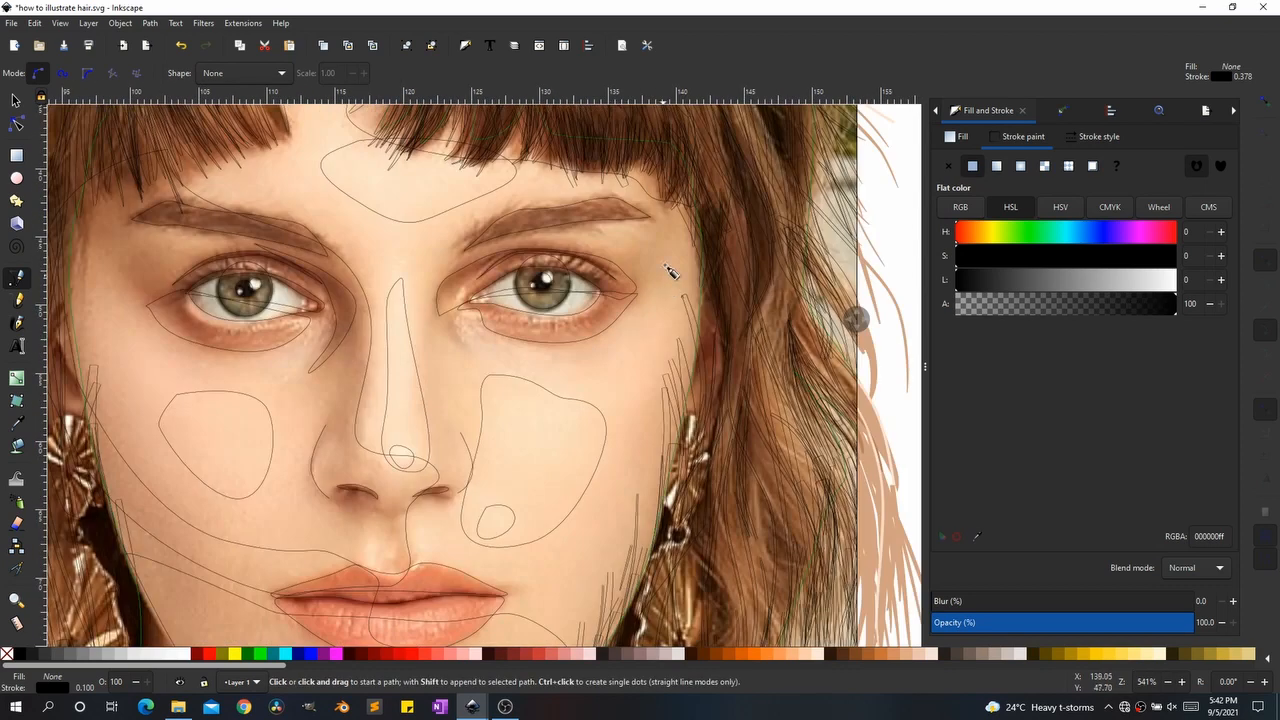
click(645, 167)
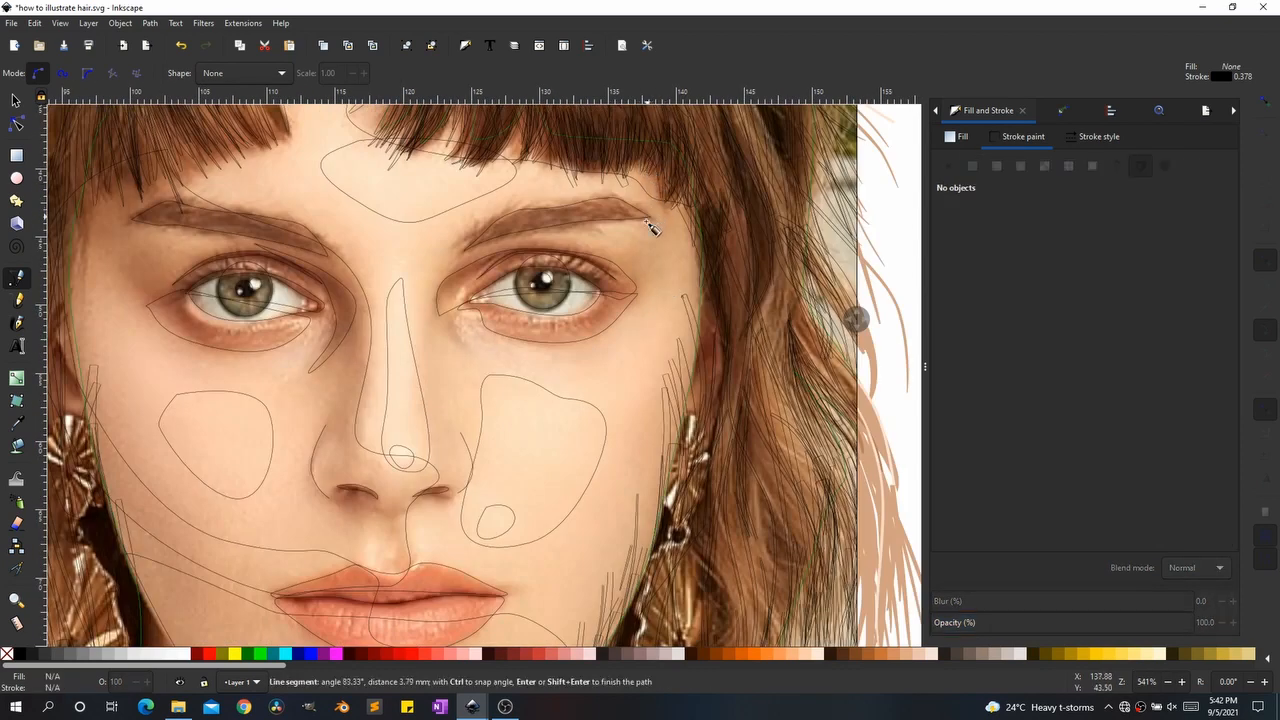
click(644, 168)
Step: Draw a closed shadow shape from the fringe around the left brow's outer end and over that eye, about 15 by 11 mm
drag(642, 376, 804, 406)
click(293, 199)
drag(319, 272, 370, 292)
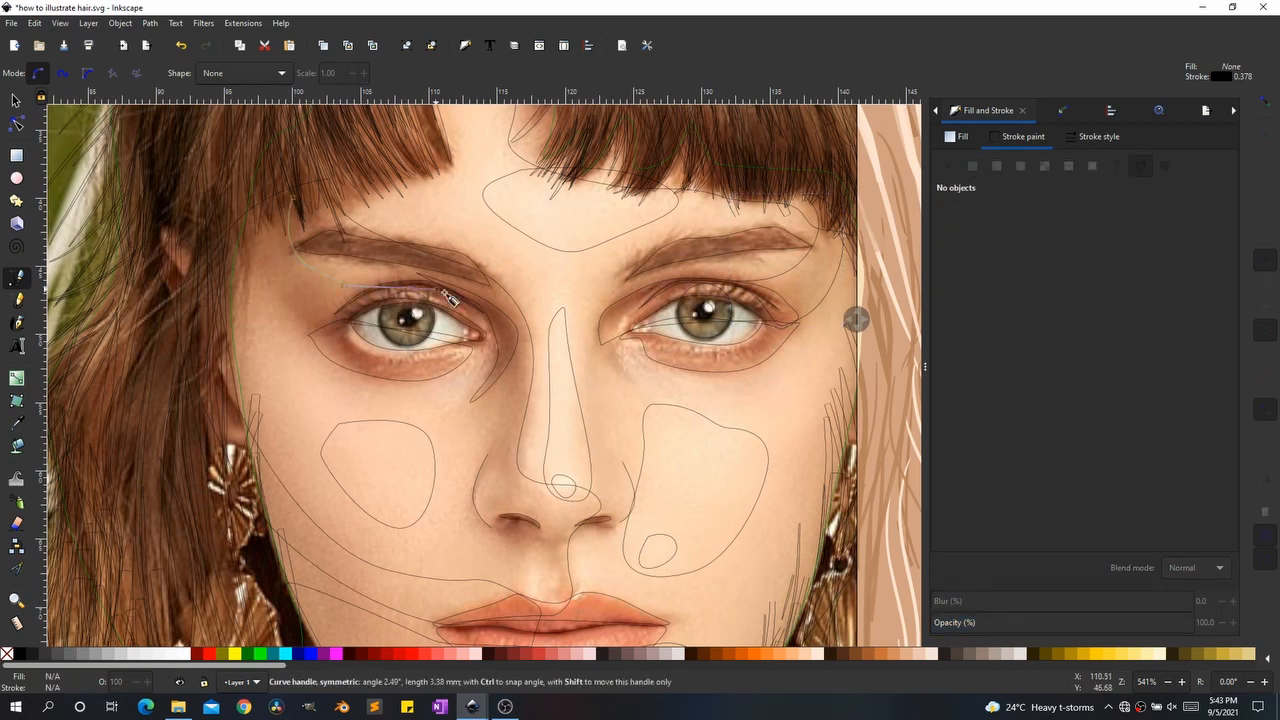
click(328, 340)
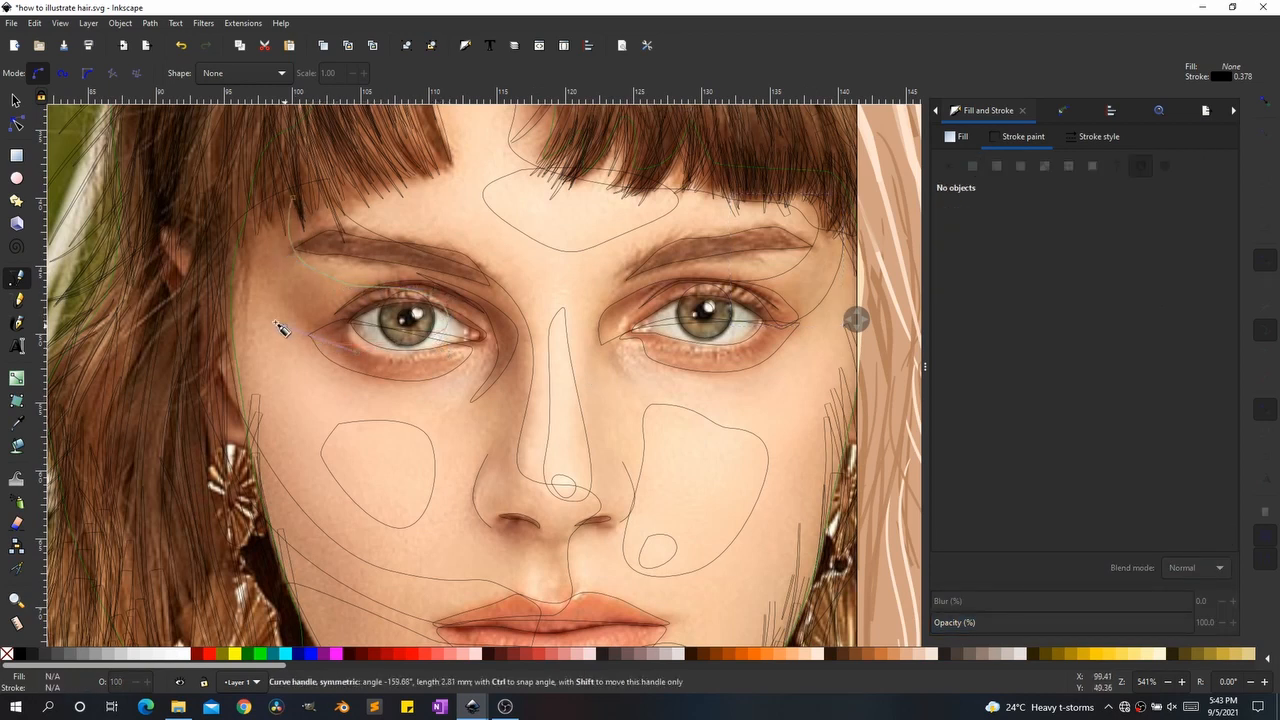
click(246, 282)
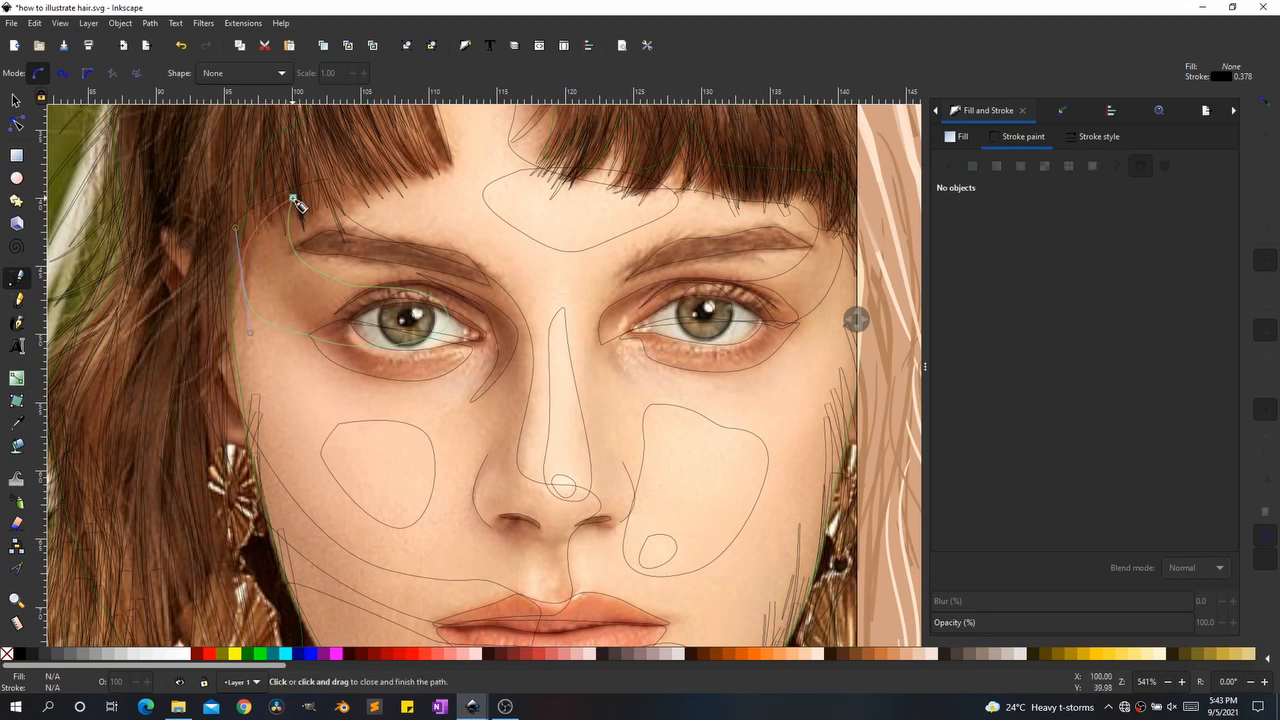
click(294, 200)
scroll(346, 327, down, 2)
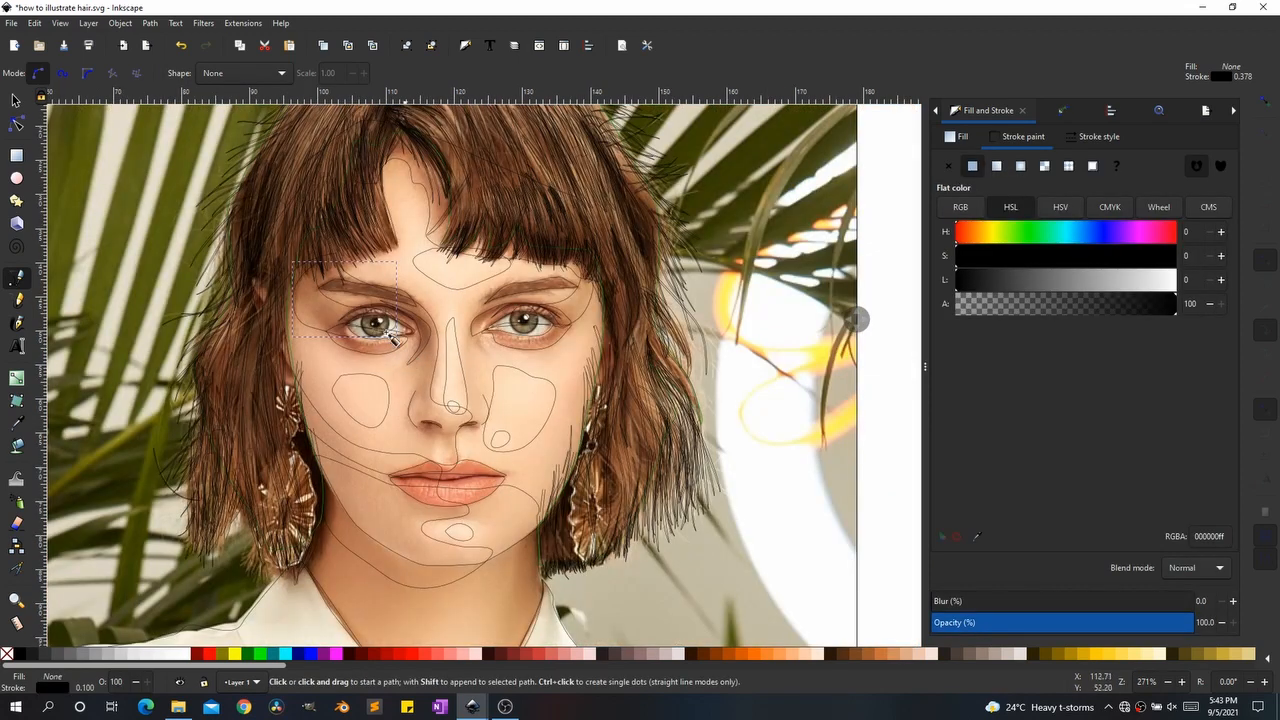
Step: Draw a closed shadow shape from the left brow's inner end down the side of the nose, about 16 mm long
scroll(329, 298, up, 1)
scroll(460, 455, up, 2)
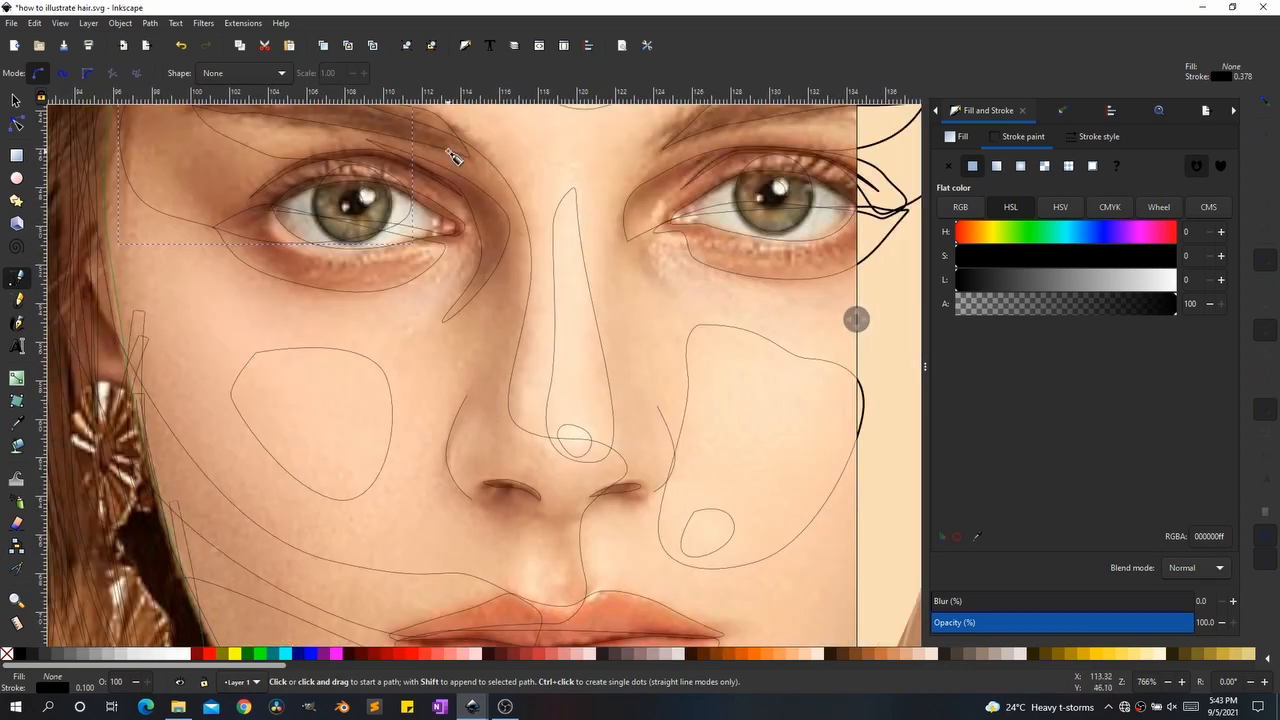
click(462, 157)
drag(533, 283, 532, 285)
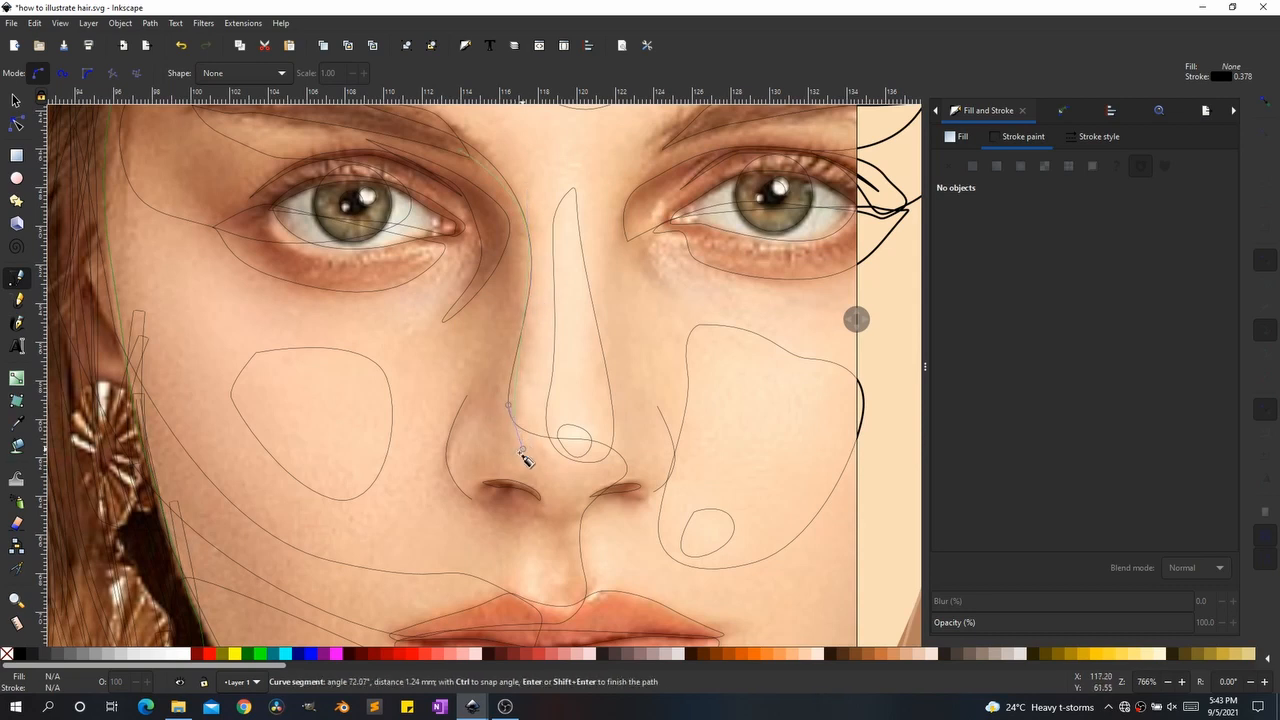
drag(479, 302, 477, 285)
click(462, 157)
Step: Draw a closed shadow shape beneath the nose, from the left nostril wing across toward the opposite nostril
drag(598, 524, 626, 346)
scroll(626, 346, up, 2)
click(331, 264)
drag(384, 325, 440, 353)
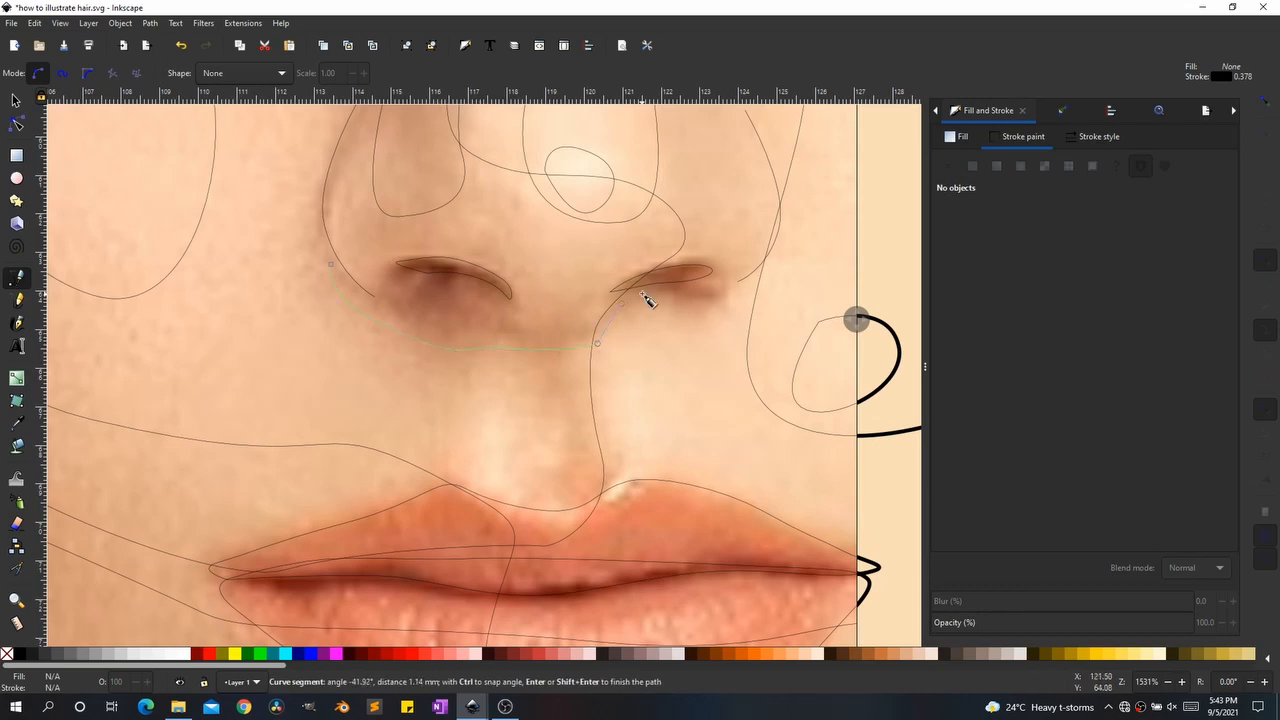
click(331, 265)
Step: Draw a closed teardrop-shaped shadow in the philtrum groove above the upper lip, about 2 by 3.5 mm
key(s)
click(576, 395)
key(b)
click(586, 351)
drag(597, 457, 550, 418)
click(584, 354)
Step: Draw a closed highlight shape on the ridge left of the philtrum groove, about 1.6 by 2.9 mm
click(495, 375)
drag(531, 464, 520, 484)
click(495, 375)
key(s)
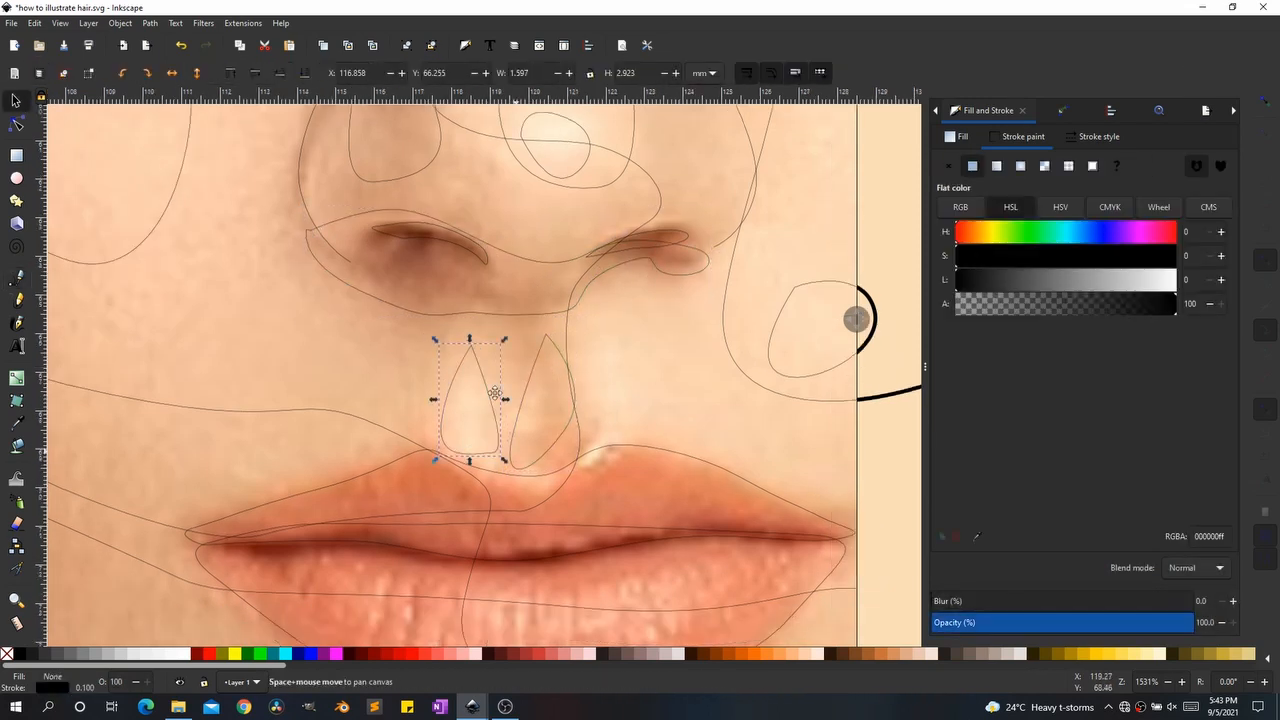
Step: Draw a small closed highlight shape on the upper lip's edge at the right-hand peak of the cupid's bow
scroll(670, 515, up, 4)
key(b)
click(390, 258)
drag(318, 334, 296, 320)
drag(329, 268, 349, 257)
click(390, 258)
scroll(490, 362, down, 8)
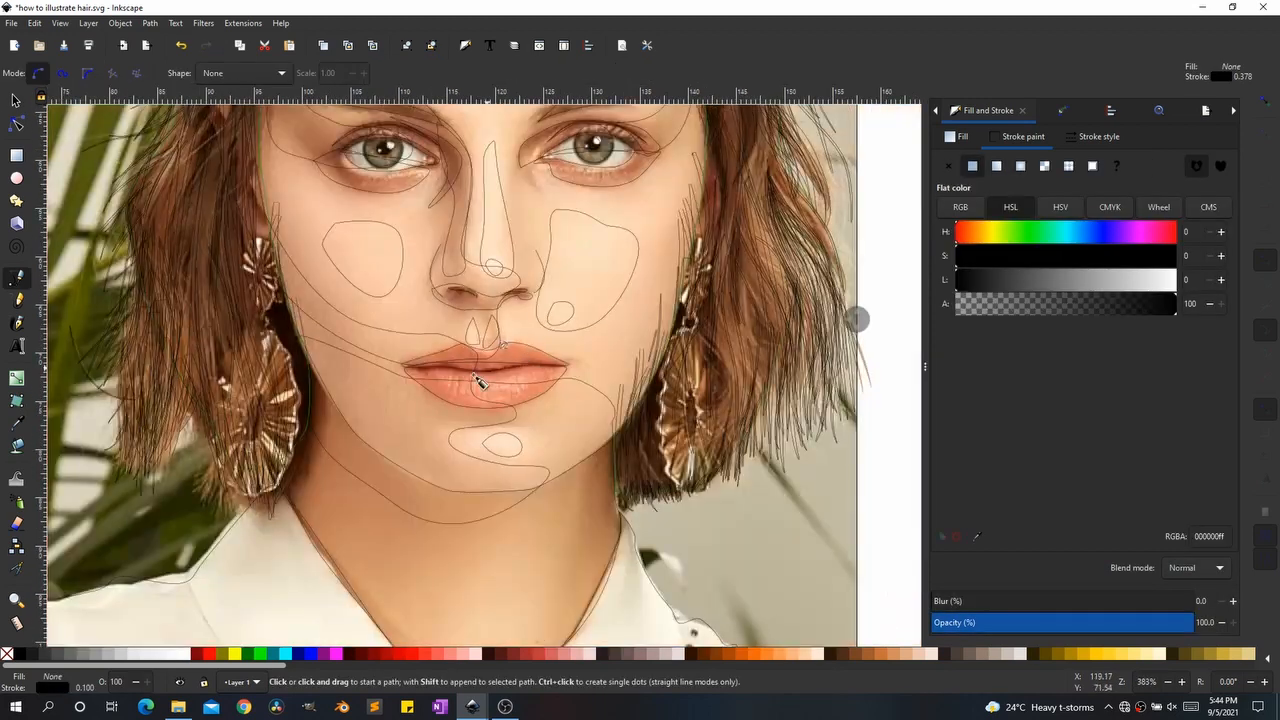
Step: Draw a closed elongated shadow shape directly beneath the lower lip, above the chin highlight
scroll(534, 428, up, 3)
click(499, 420)
drag(468, 381, 536, 363)
click(499, 420)
Step: Draw a closed, narrow shadow shape along the parting line between the lips, from one mouth corner to the other
mouse_move(625, 383)
mouse_down()
mouse_move(616, 407)
mouse_move(513, 494)
mouse_up()
click(739, 341)
drag(695, 337, 662, 340)
drag(510, 358, 473, 356)
drag(406, 347, 382, 343)
click(286, 341)
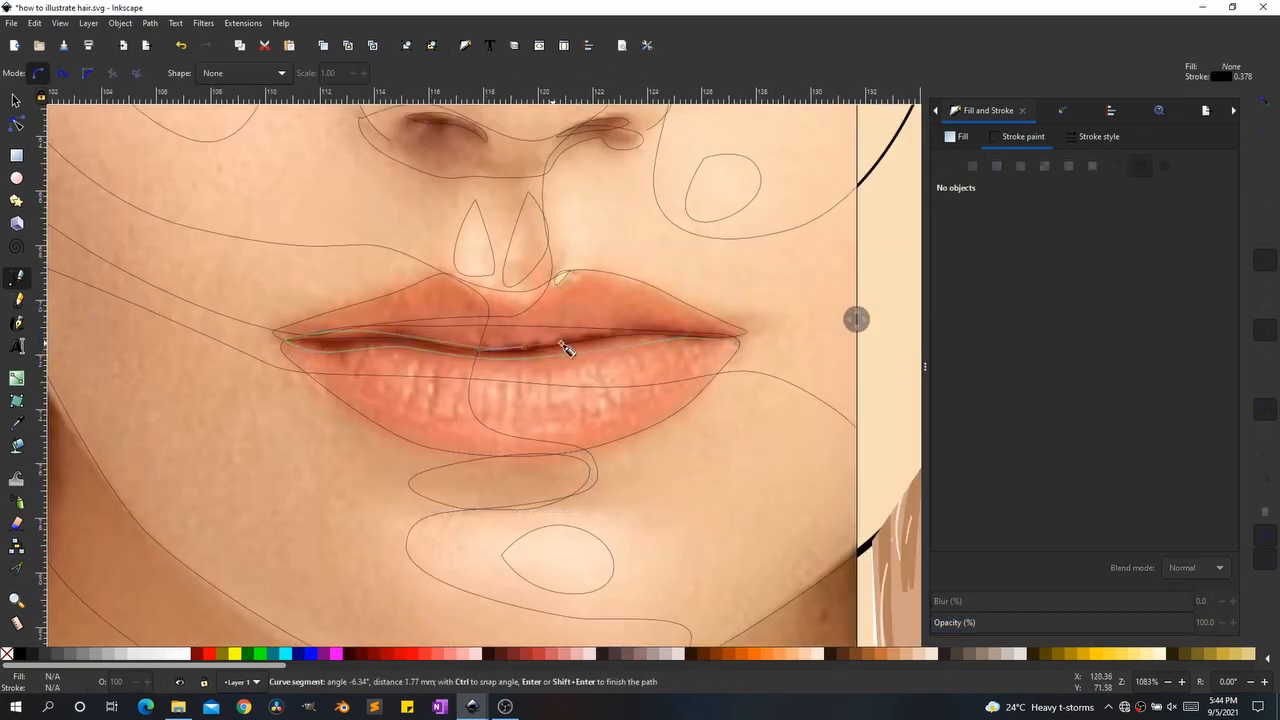
click(736, 343)
Step: Reposition the split view across the face to examine the traced outlines against the coloured illustration
scroll(440, 405, down, 4)
drag(440, 405, 497, 554)
drag(857, 319, 245, 311)
drag(450, 354, 434, 254)
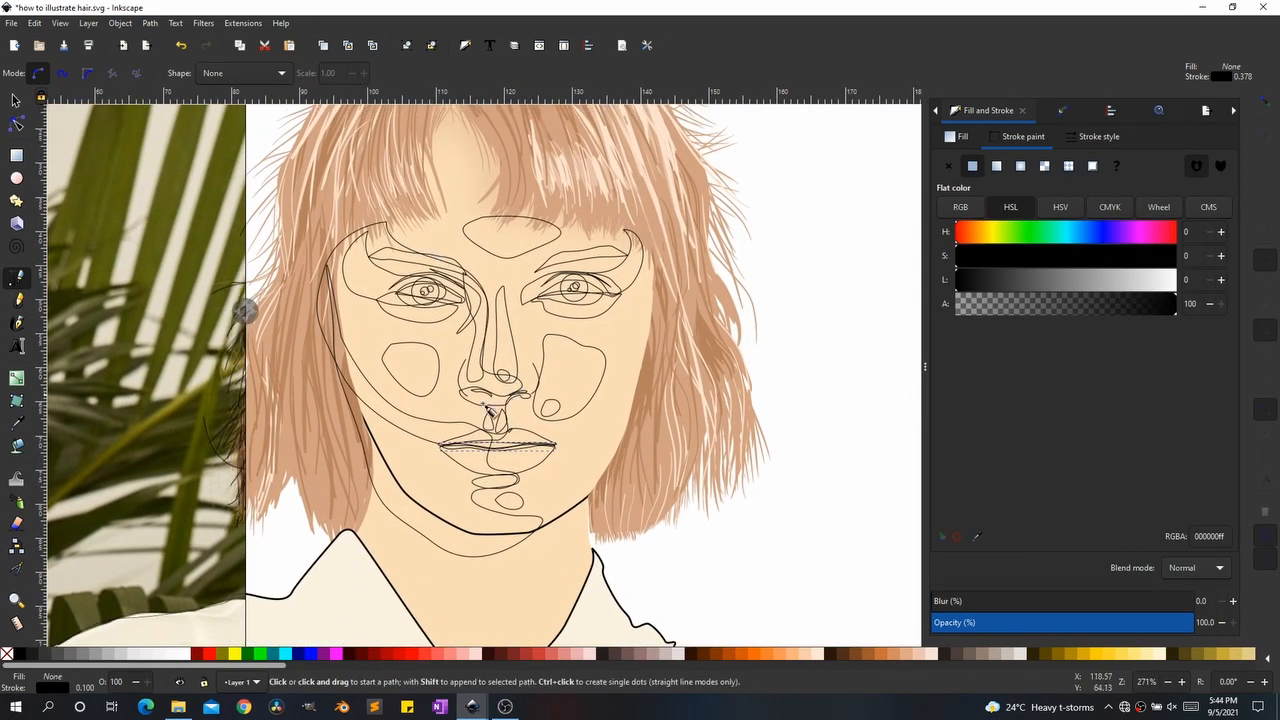
drag(505, 396, 440, 337)
drag(332, 333, 428, 384)
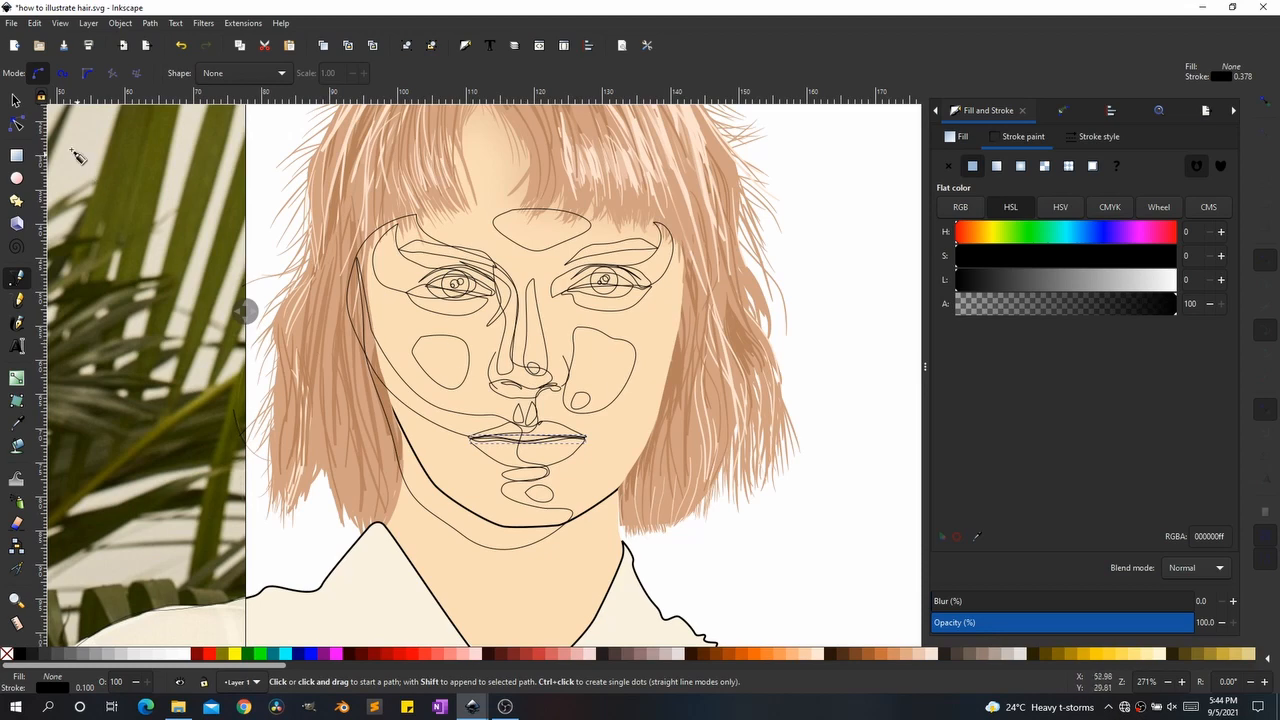
mouse_move(621, 362)
mouse_down()
mouse_move(749, 362)
mouse_move(568, 361)
mouse_move(624, 348)
mouse_up()
drag(246, 308, 329, 314)
scroll(646, 289, up, 2)
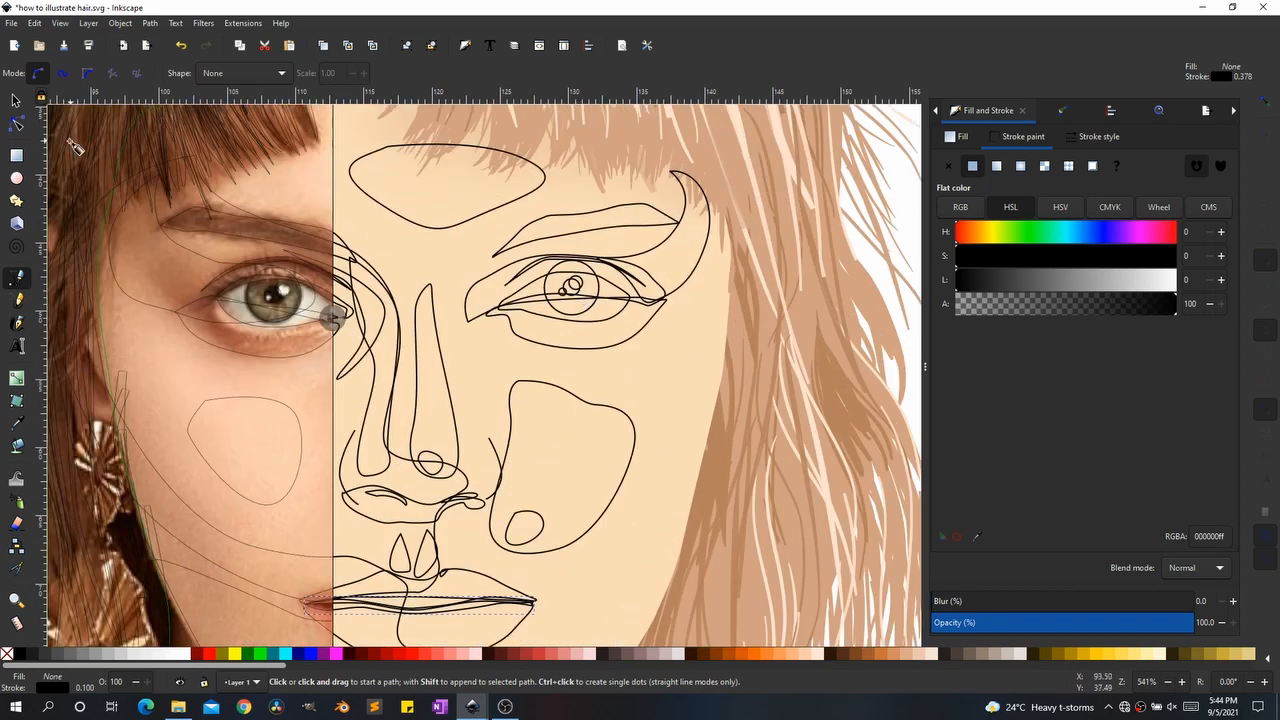
Step: Fill the eyeball shapes of both eyes with flat white
click(15, 100)
click(588, 320)
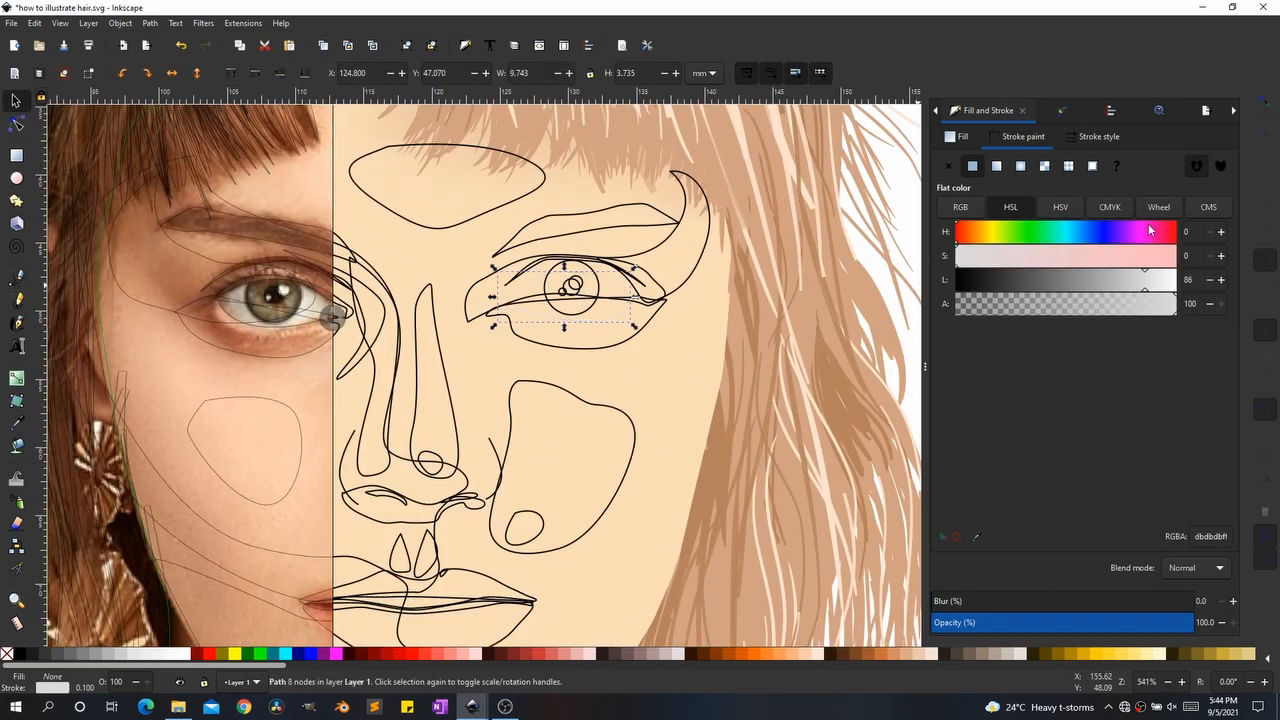
click(951, 137)
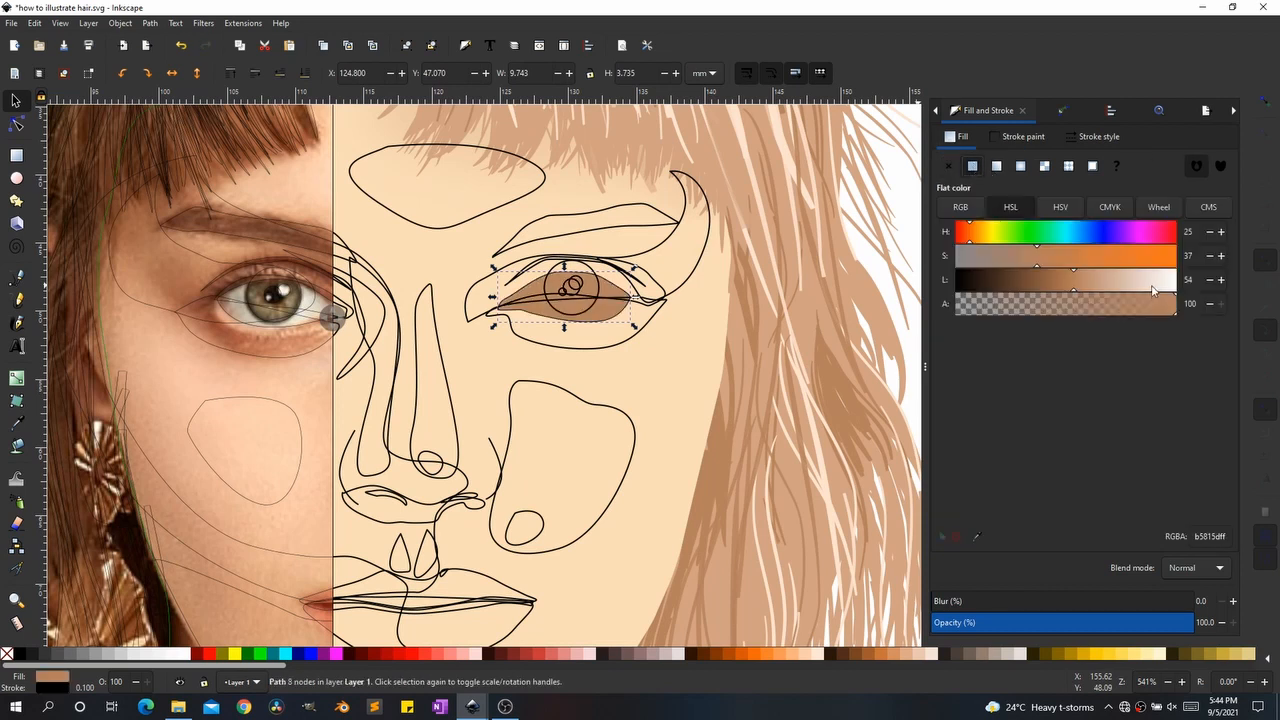
click(1174, 284)
drag(333, 316, 191, 310)
scroll(191, 310, up, 2)
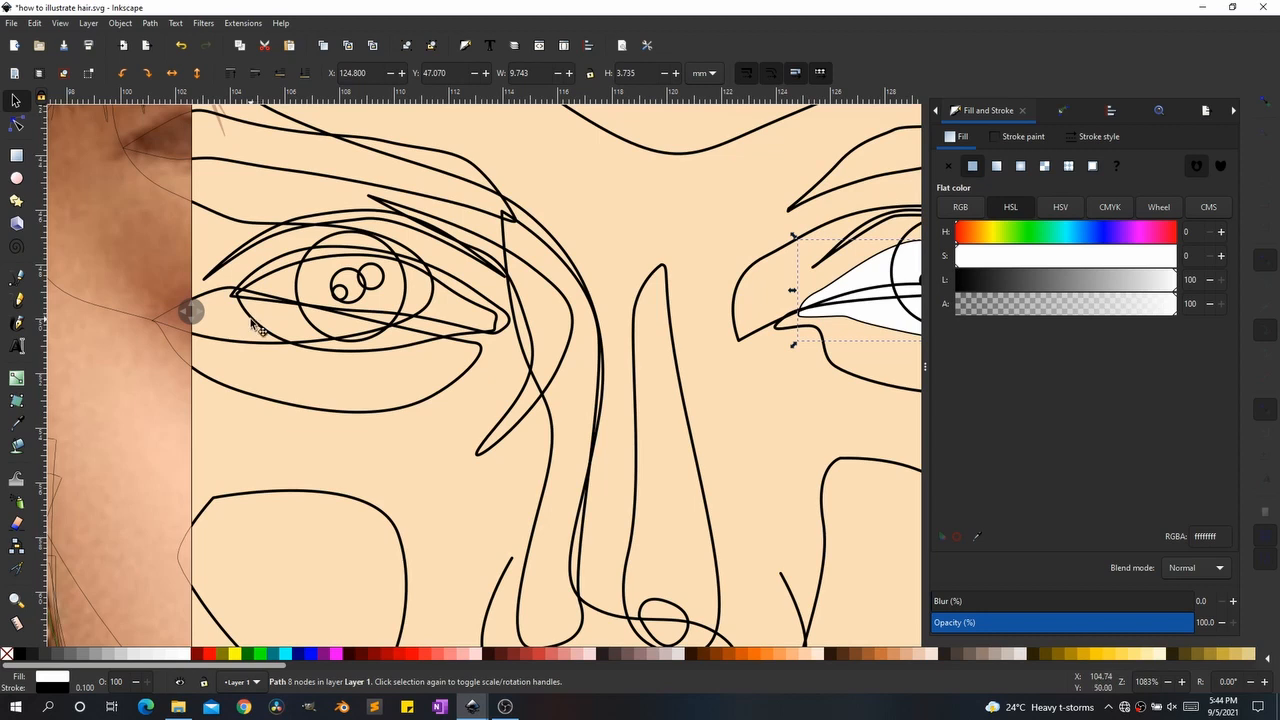
click(257, 327)
click(974, 164)
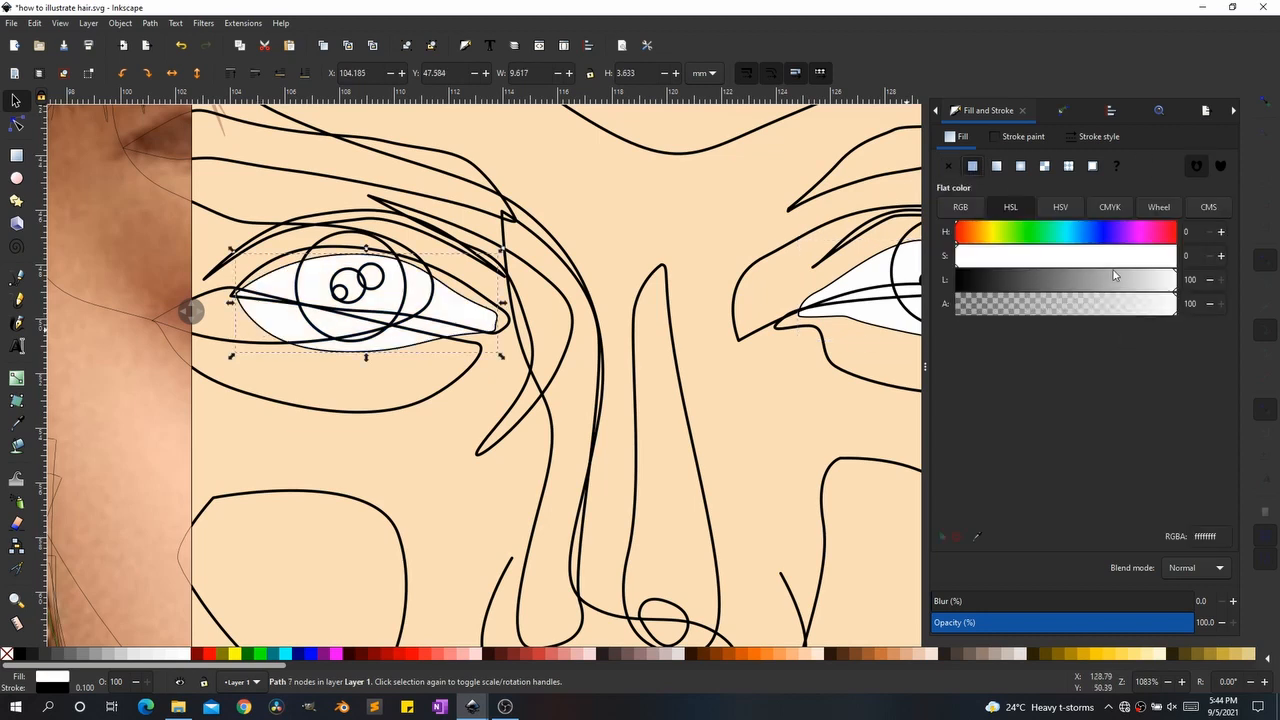
Step: Fill the iris circles of both eyes with a flat dark grey at a lightness of about 30
scroll(580, 363, down, 3)
scroll(580, 363, up, 2)
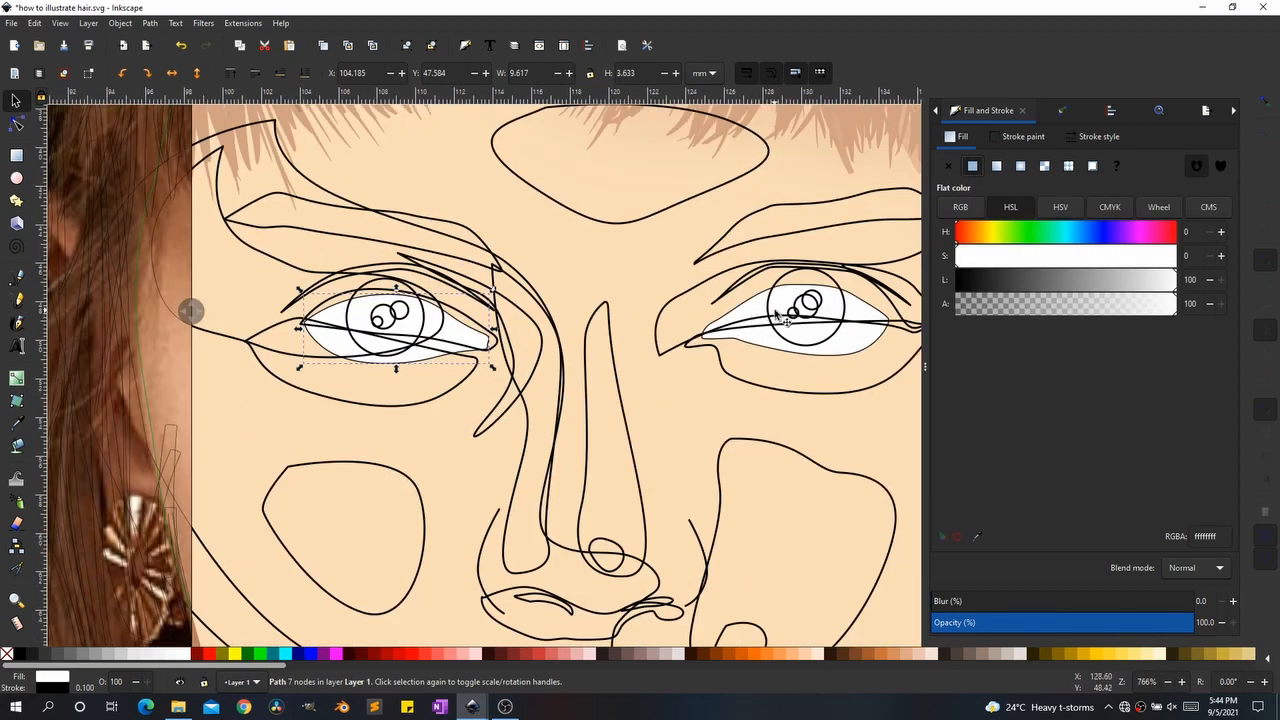
click(770, 312)
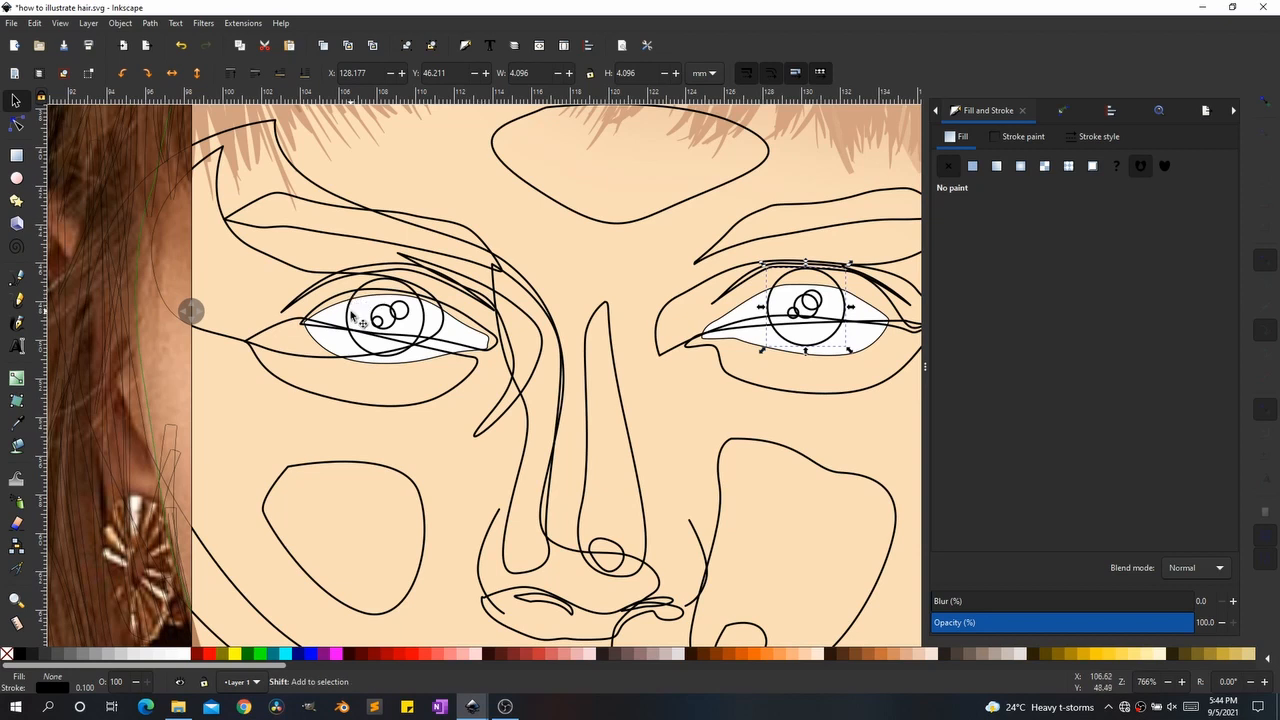
shift+click(358, 320)
click(972, 165)
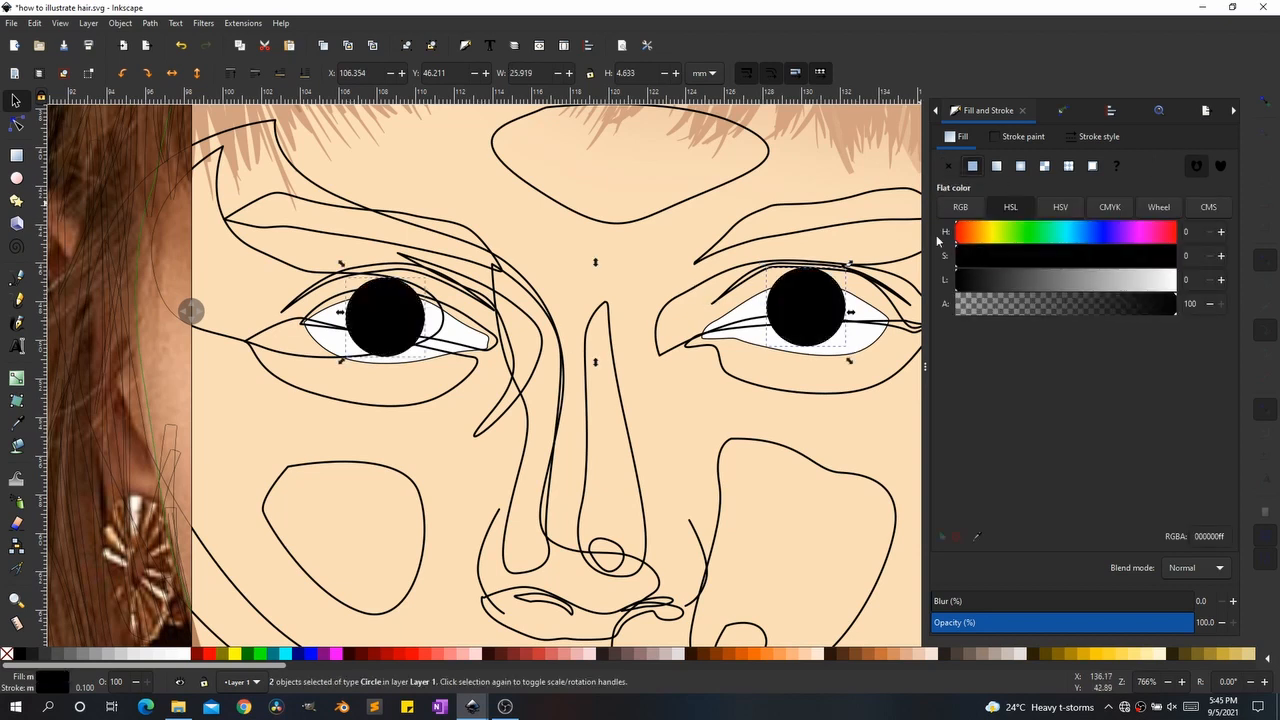
drag(988, 282, 1022, 279)
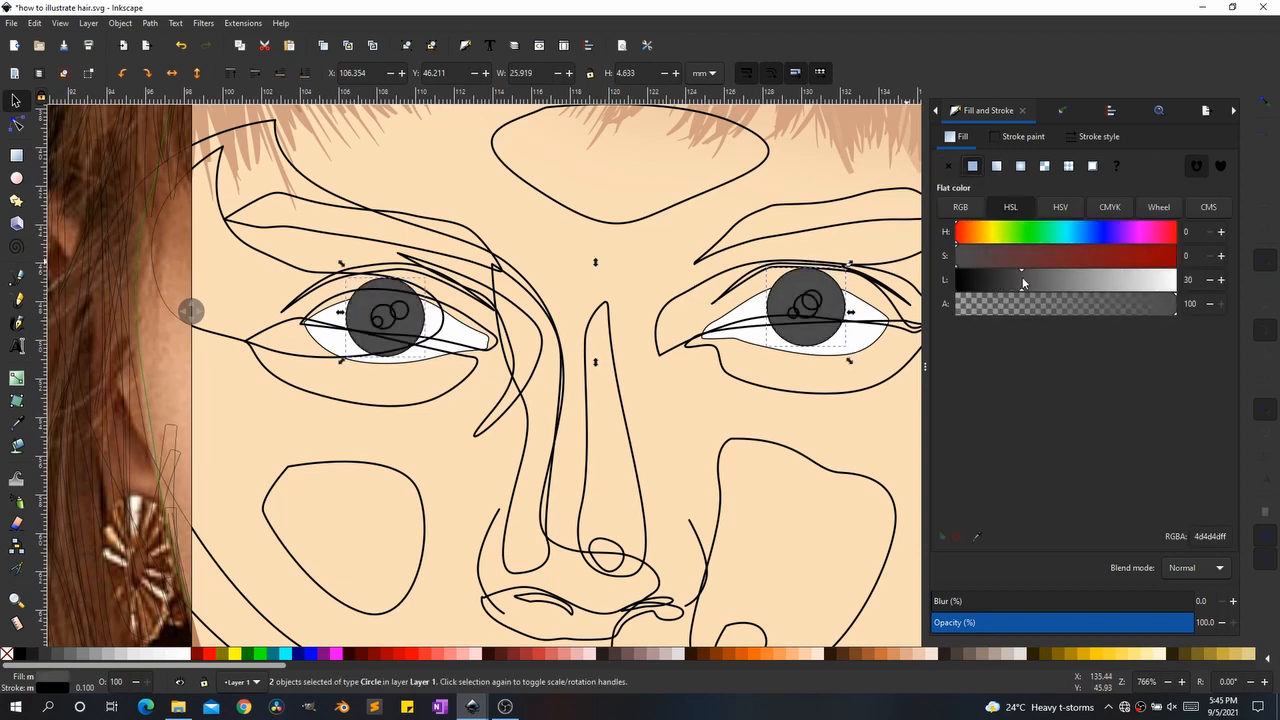
Step: Fill the pupil circles of both eyes with a near-black grey at lightness 11
scroll(862, 335, up, 1)
click(776, 296)
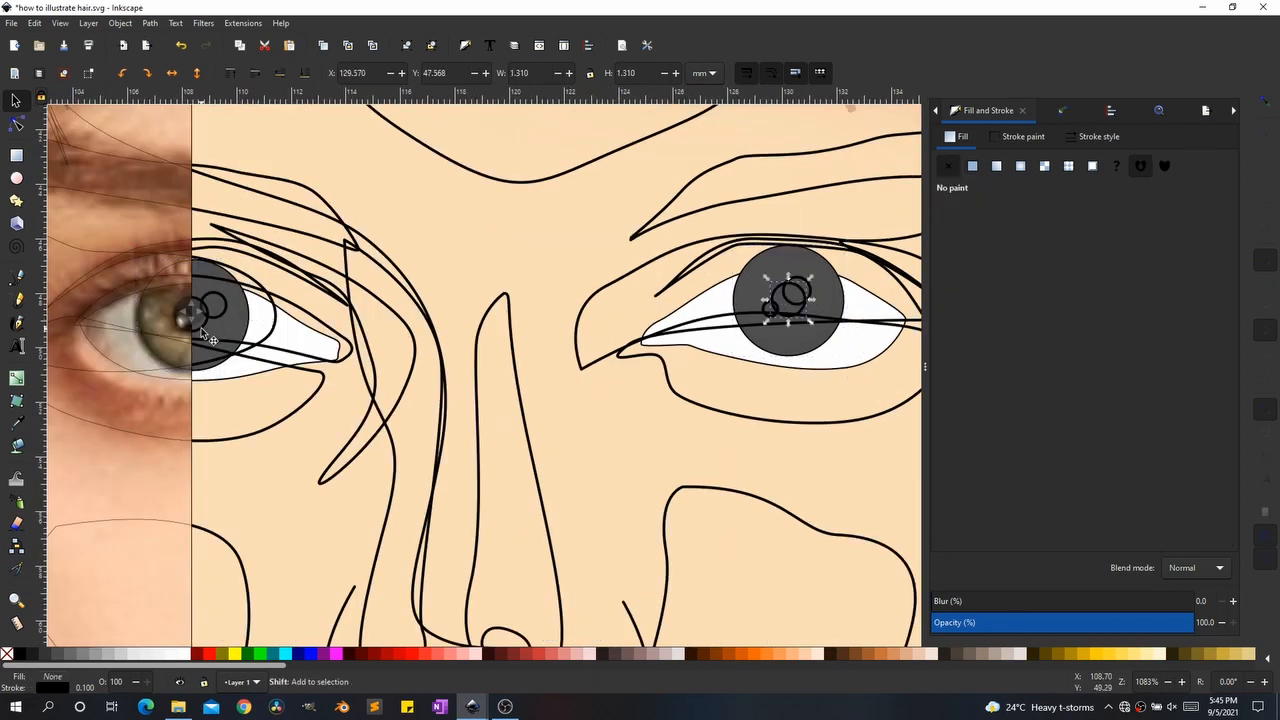
shift+click(212, 338)
click(972, 166)
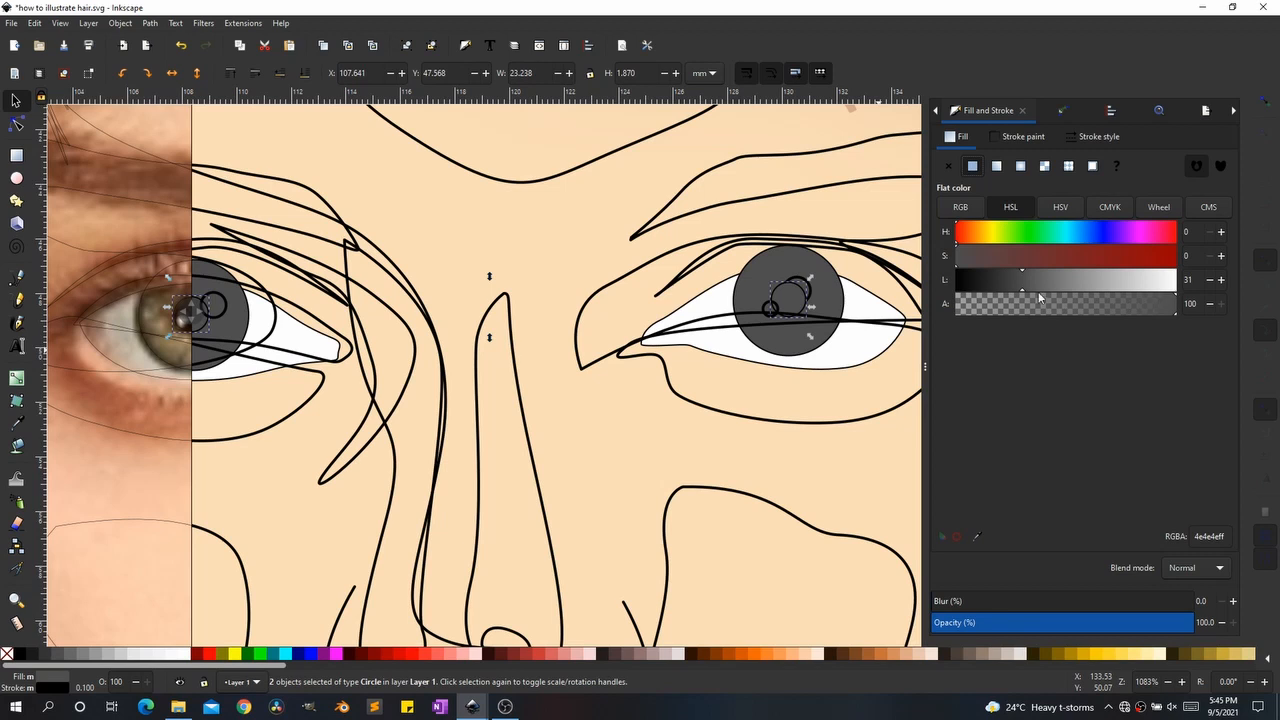
drag(1038, 291, 979, 282)
Step: Remove the stroke from the two reflection circles of the right-hand eye and fill them with white
scroll(815, 298, up, 2)
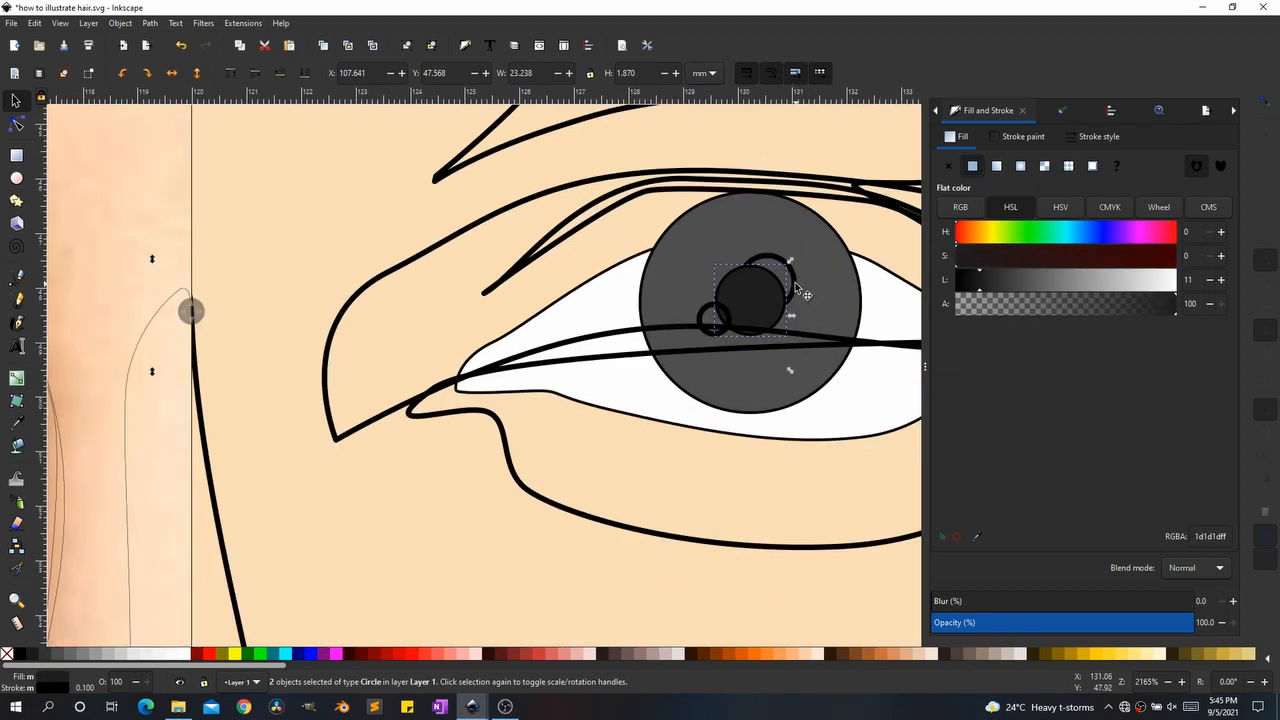
click(796, 288)
shift+click(705, 317)
click(1004, 140)
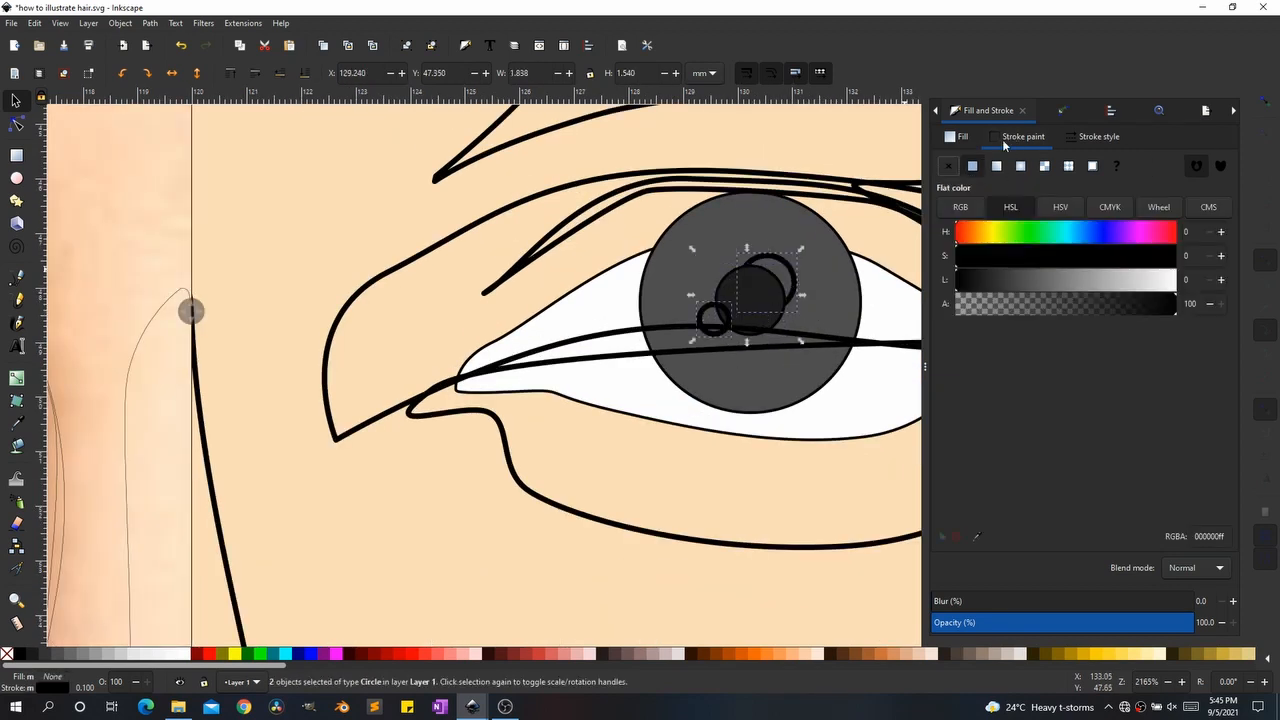
click(948, 166)
click(957, 136)
click(972, 166)
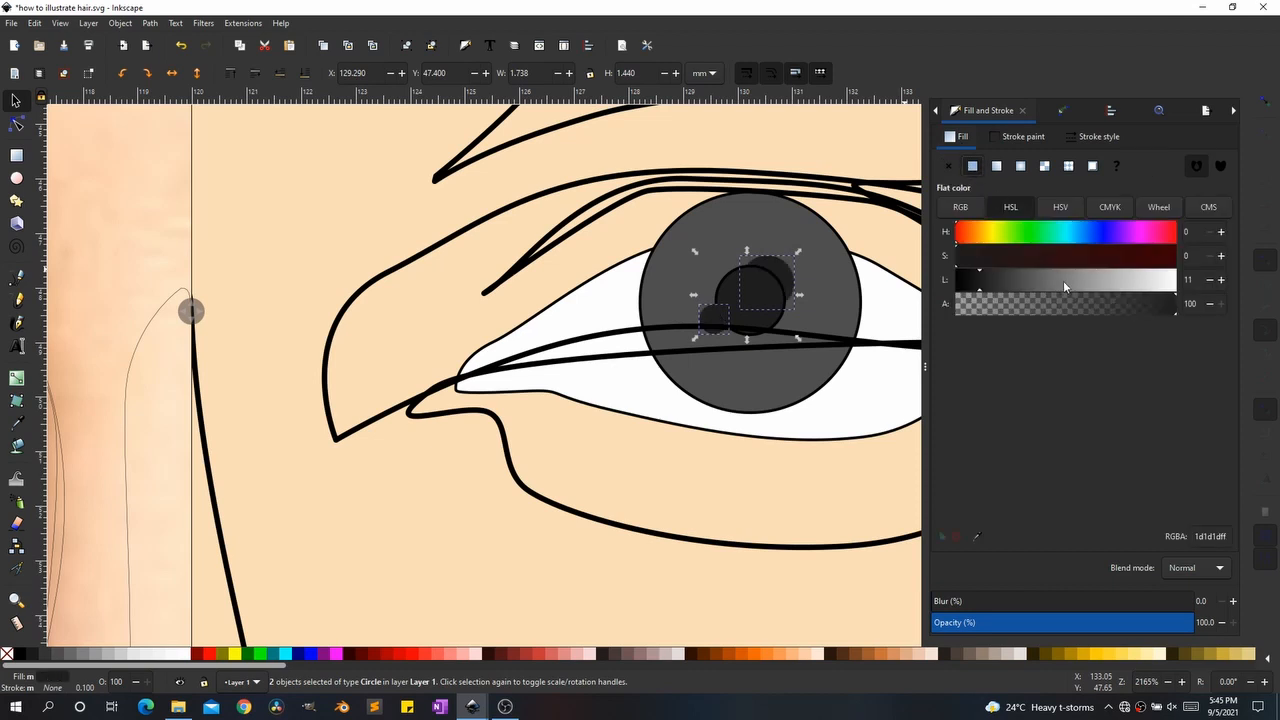
drag(1062, 287, 1178, 284)
Step: Raise the larger reflection circle of the right-hand eye in front of the pupil
click(778, 300)
click(792, 284)
click(231, 75)
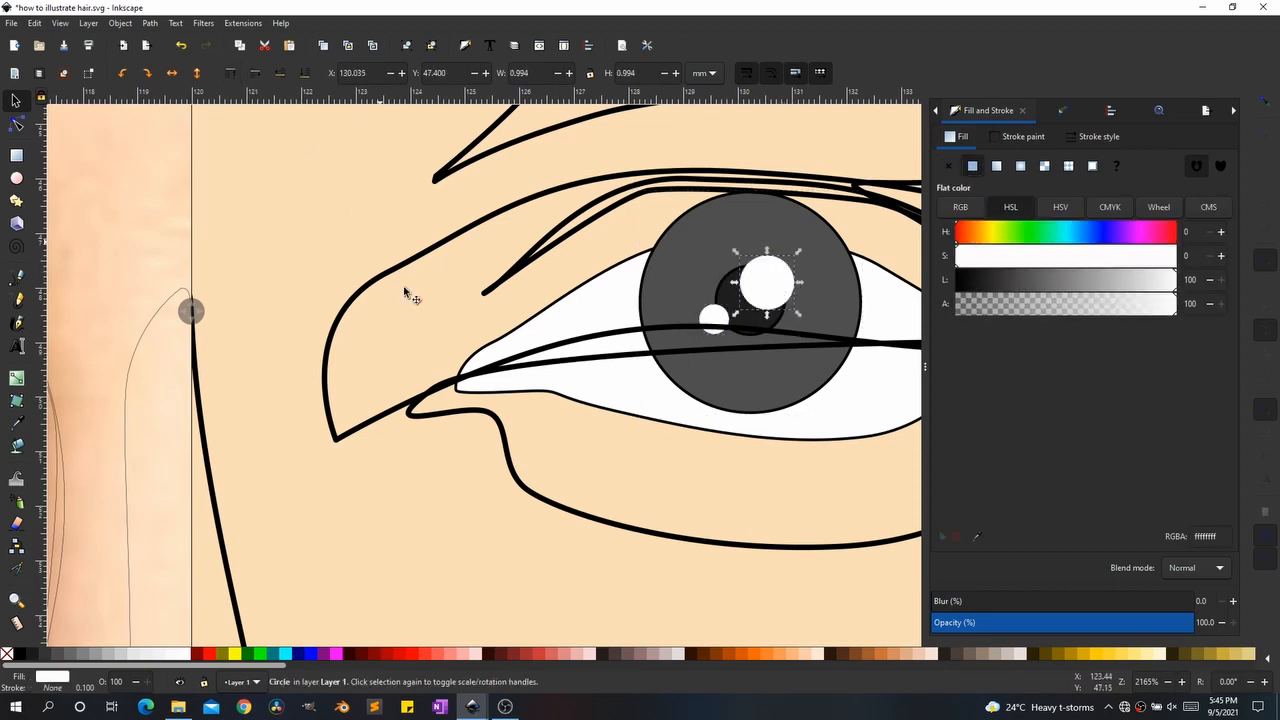
Step: Fill the two reflection circles of the left-hand eye with white and remove their stroke
key(space)
key(space)
scroll(551, 323, down, 2)
key(space)
click(503, 303)
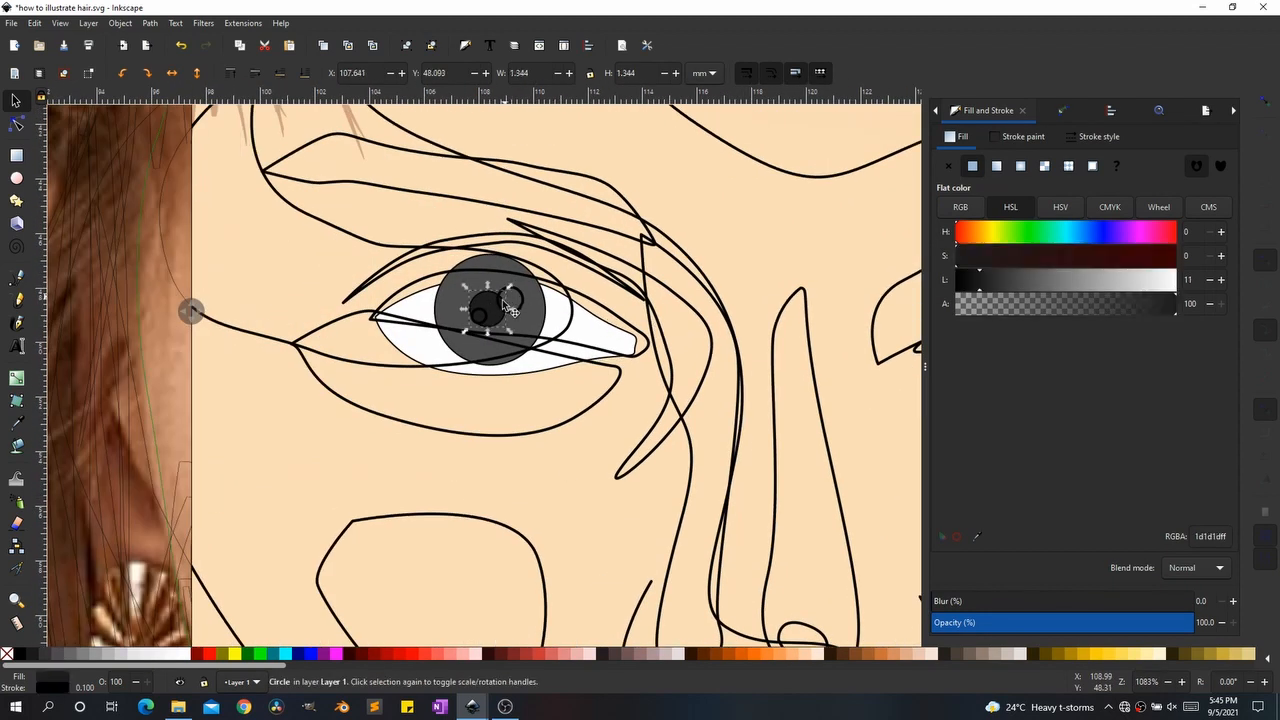
click(521, 304)
shift+click(485, 318)
click(972, 166)
click(1173, 280)
click(1012, 138)
click(948, 166)
click(459, 367)
Step: Try to turn the original white eyeball shape of the right-hand eye into a clip group
scroll(496, 383, down, 3)
scroll(606, 383, up, 1)
scroll(630, 381, up, 2)
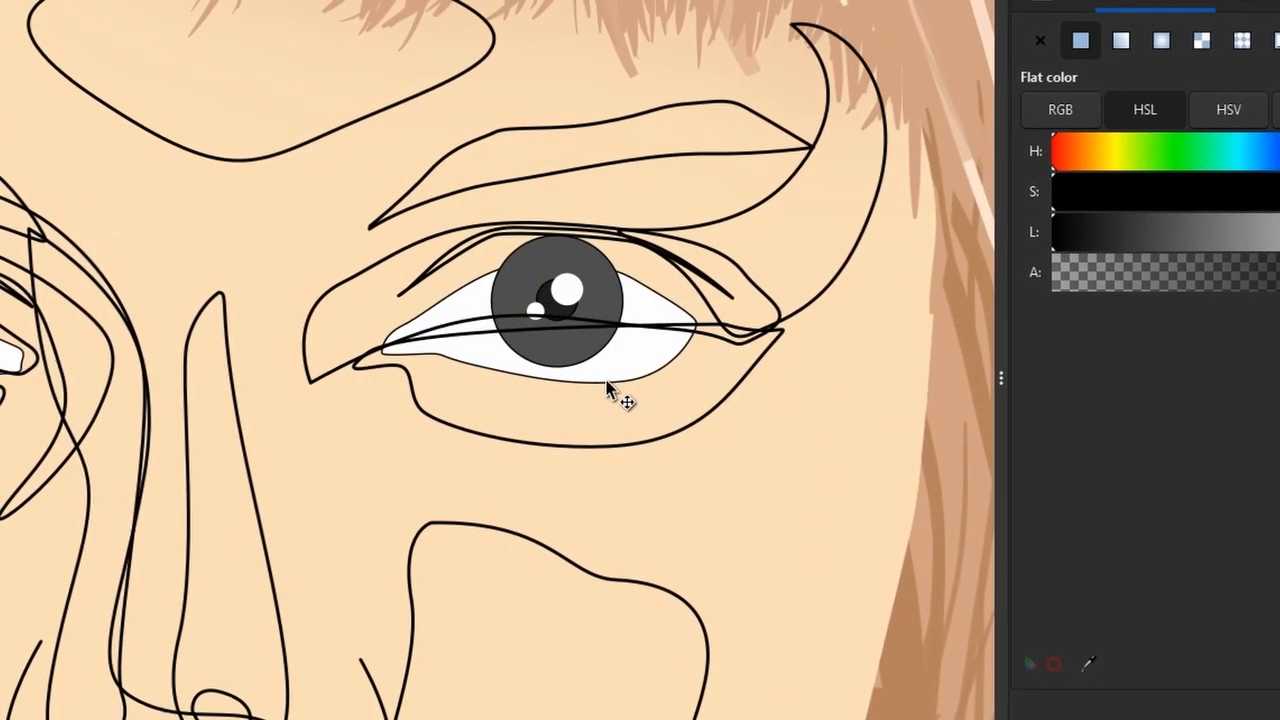
click(662, 370)
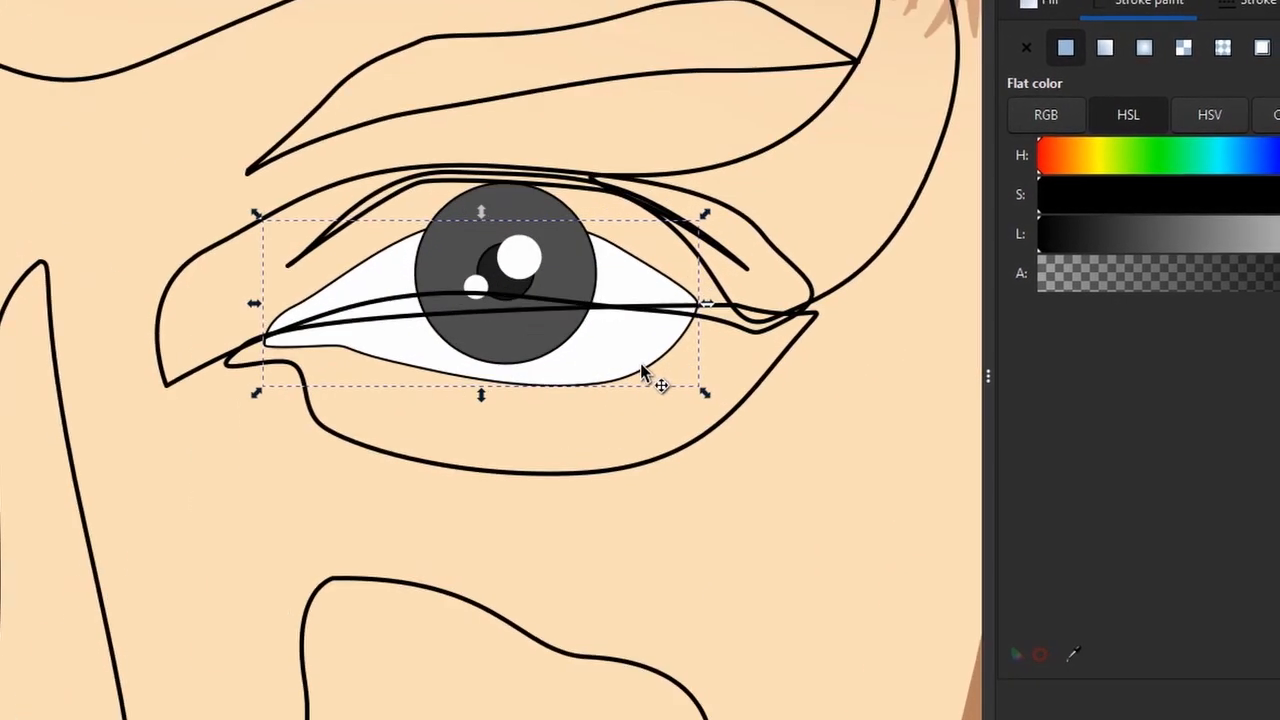
right_click(613, 316)
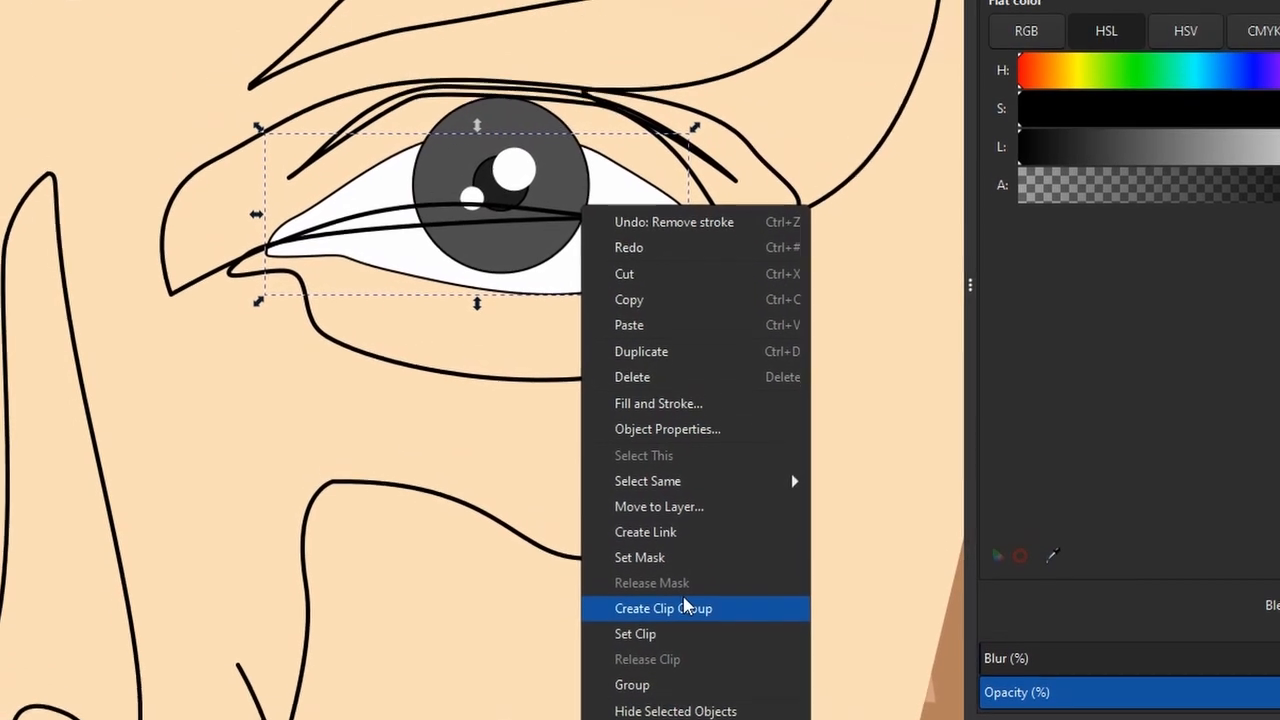
click(686, 537)
scroll(613, 372, up, 1)
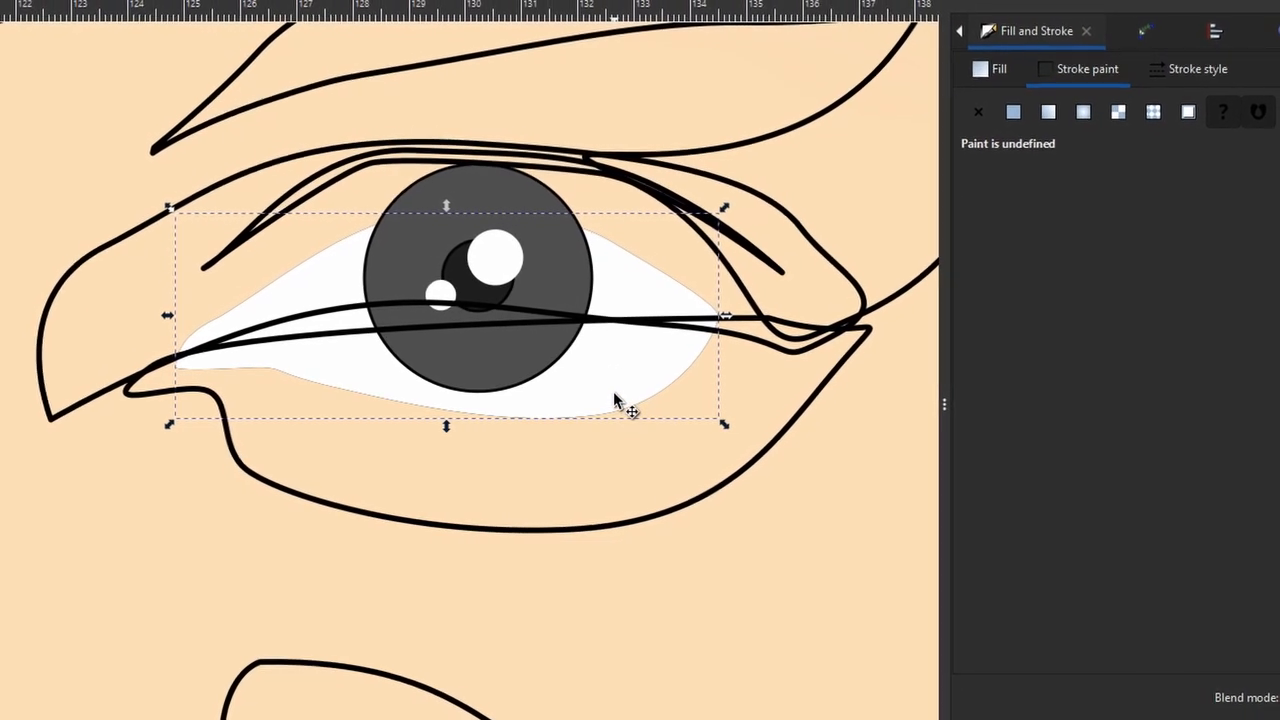
click(658, 462)
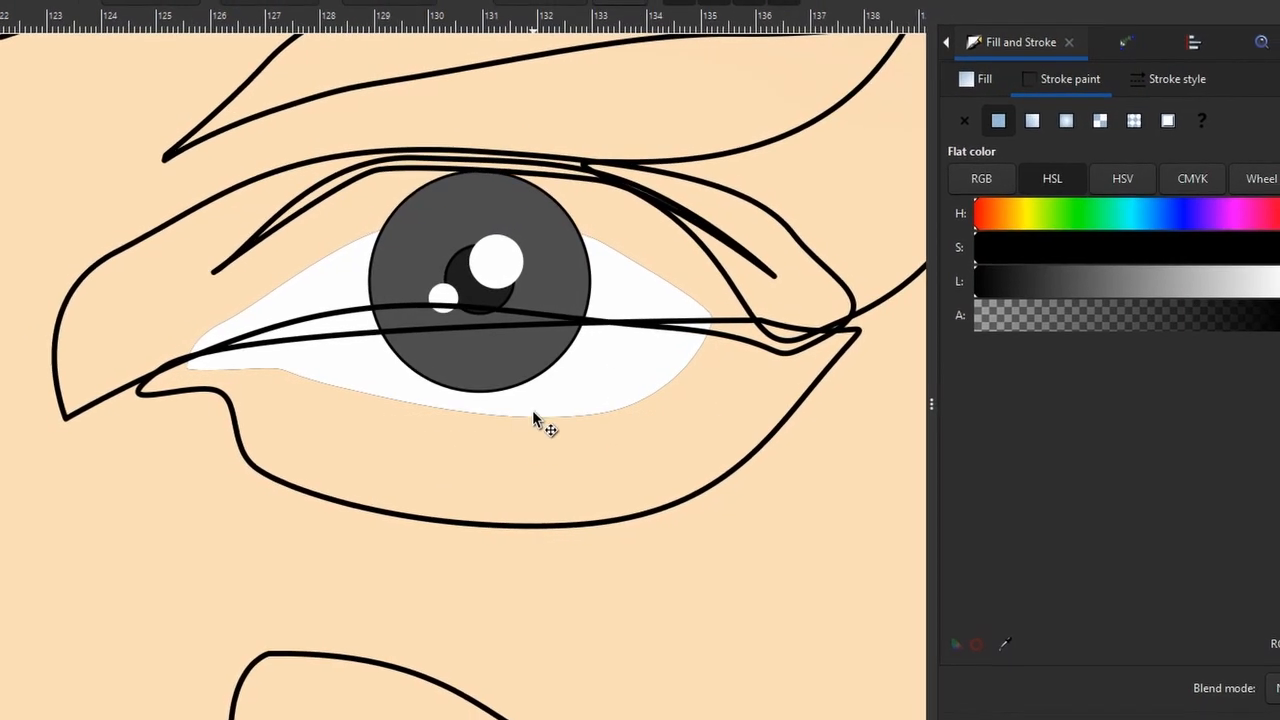
drag(532, 412, 497, 430)
scroll(371, 423, down, 2)
scroll(467, 398, up, 1)
click(475, 423)
key(Delete)
click(476, 409)
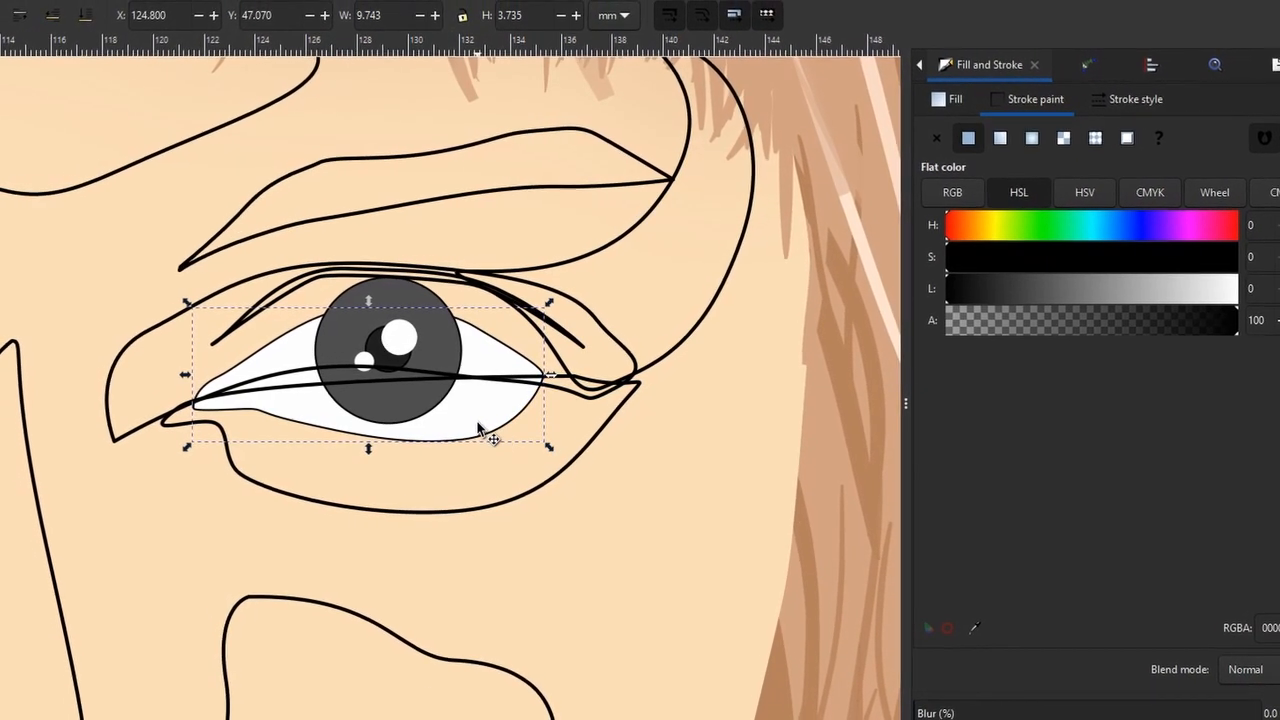
Step: Duplicate the white eyeball shape of the right-hand eye and turn the copy into a clip group
scroll(475, 424, down, 1)
scroll(472, 415, up, 1)
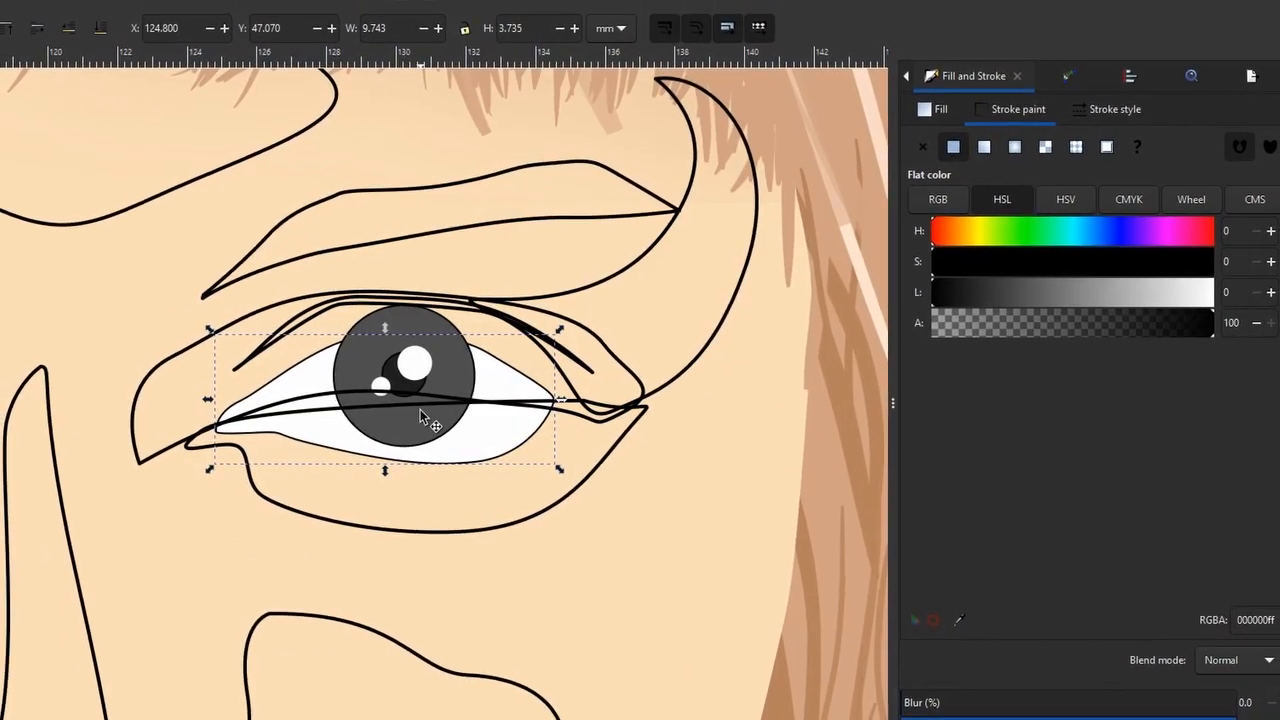
click(508, 460)
click(491, 430)
key(ctrl+d)
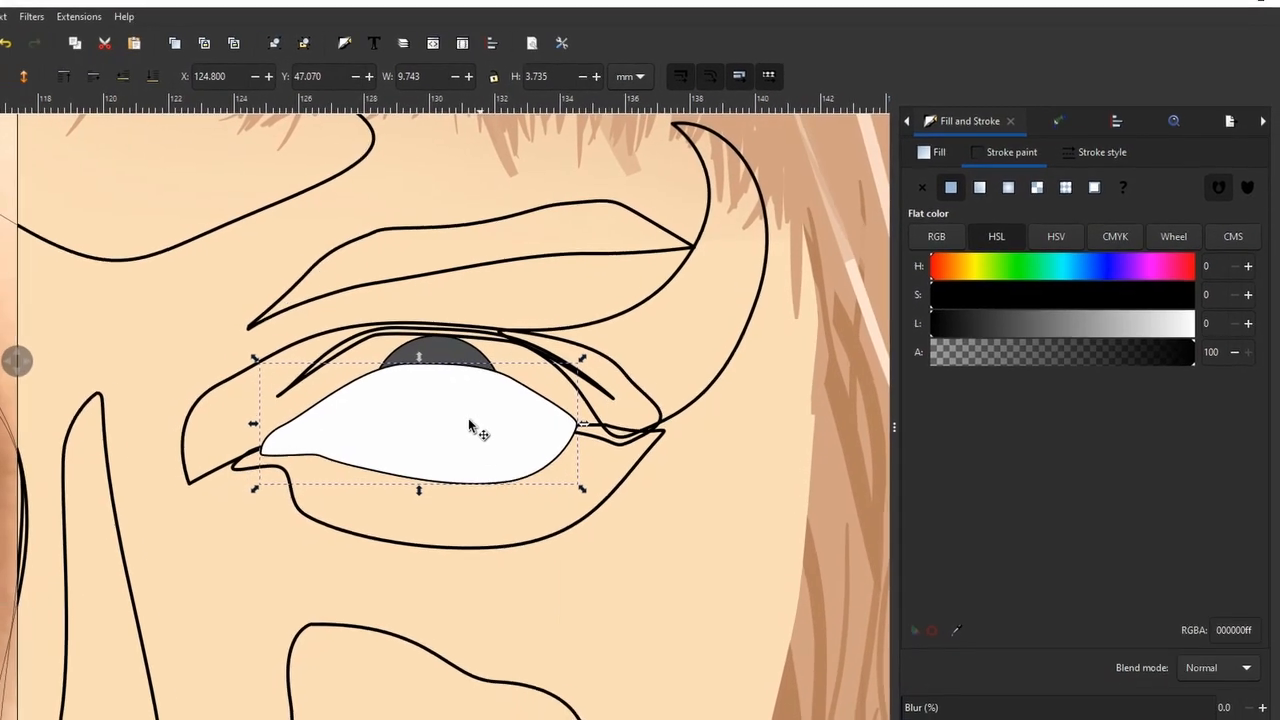
right_click(441, 390)
click(534, 660)
Step: Lower the right-hand eye's clip group behind the iris, pupil and reflections
key(Page_Down)
key(Page_Down)
key(Page_Down)
key(Page_Down)
key(Page_Down)
Step: Move the right-hand iris into the eye's clip group, keeping its position, so the eyeball outline crops it
click(513, 328)
key(ctrl+x)
right_click(567, 366)
click(651, 699)
Step: Duplicate the white eyeball shape of the left-hand eye and lower the copy behind the iris, pupil and reflections
scroll(651, 336, up, 2)
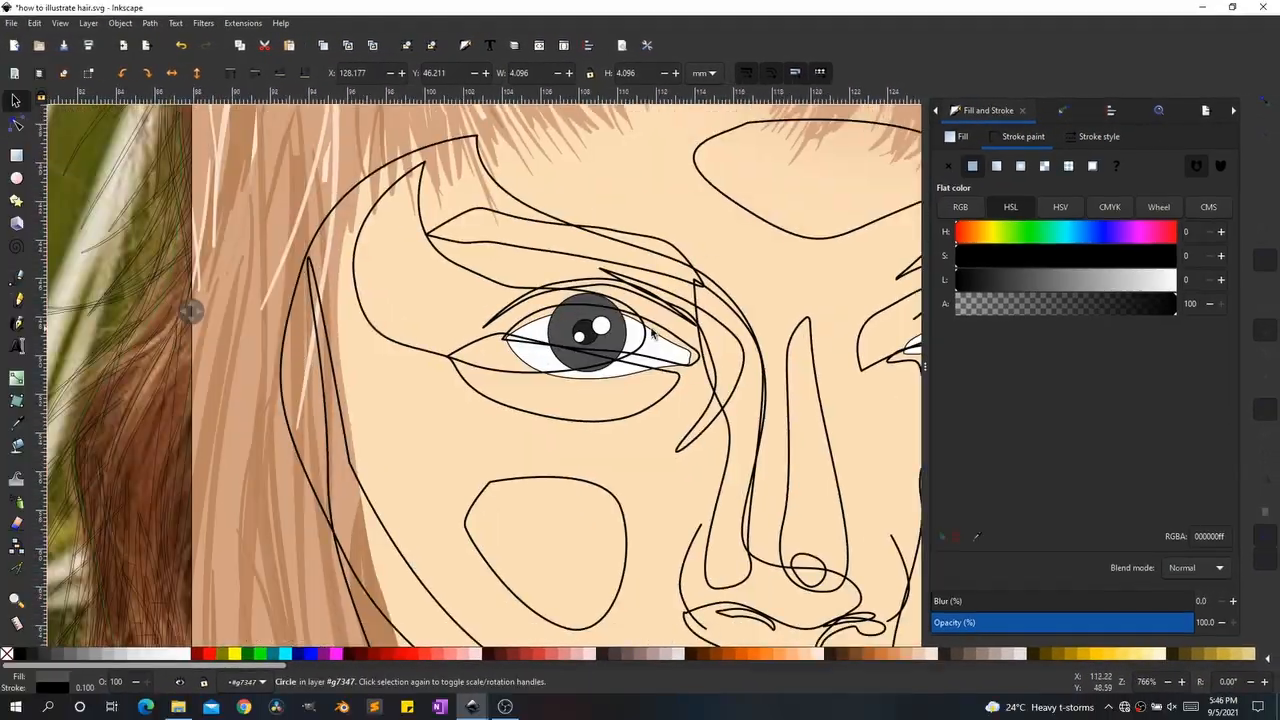
click(651, 342)
scroll(553, 357, up, 1)
key(ctrl+d)
key(Page_Down)
key(Page_Down)
key(Page_Down)
key(Page_Down)
key(Page_Down)
key(Page_Down)
Step: Turn the left-hand eyeball copy into a clip group and move the iris into it, pasted in place
right_click(550, 352)
click(529, 571)
click(504, 318)
key(ctrl+x)
right_click(502, 311)
click(543, 620)
key(ctrl+alt+v)
scroll(548, 420, down, 3)
key(space)
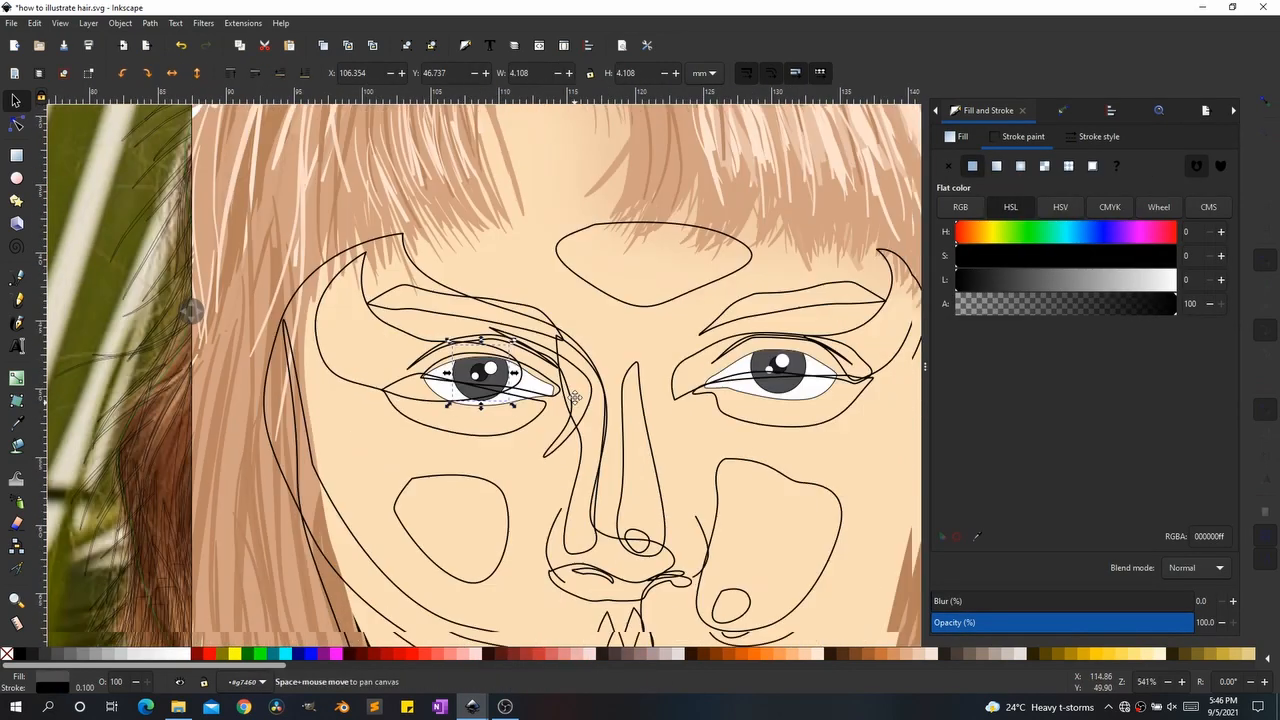
click(560, 247)
scroll(375, 330, down, 3)
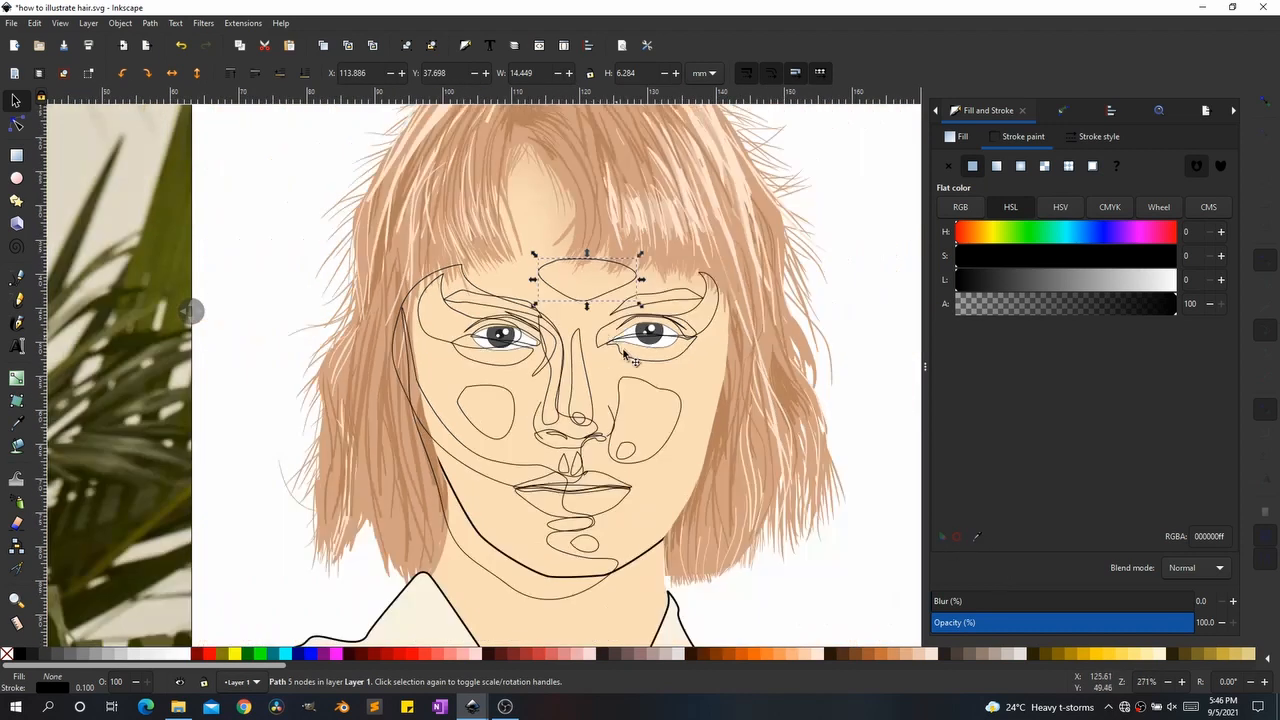
mouse_move(191, 309)
mouse_down()
mouse_move(880, 286)
mouse_move(297, 294)
mouse_move(674, 322)
mouse_move(414, 345)
mouse_move(363, 337)
mouse_move(571, 314)
mouse_move(322, 347)
mouse_move(169, 340)
mouse_move(569, 335)
mouse_move(224, 370)
mouse_up()
drag(309, 373, 322, 325)
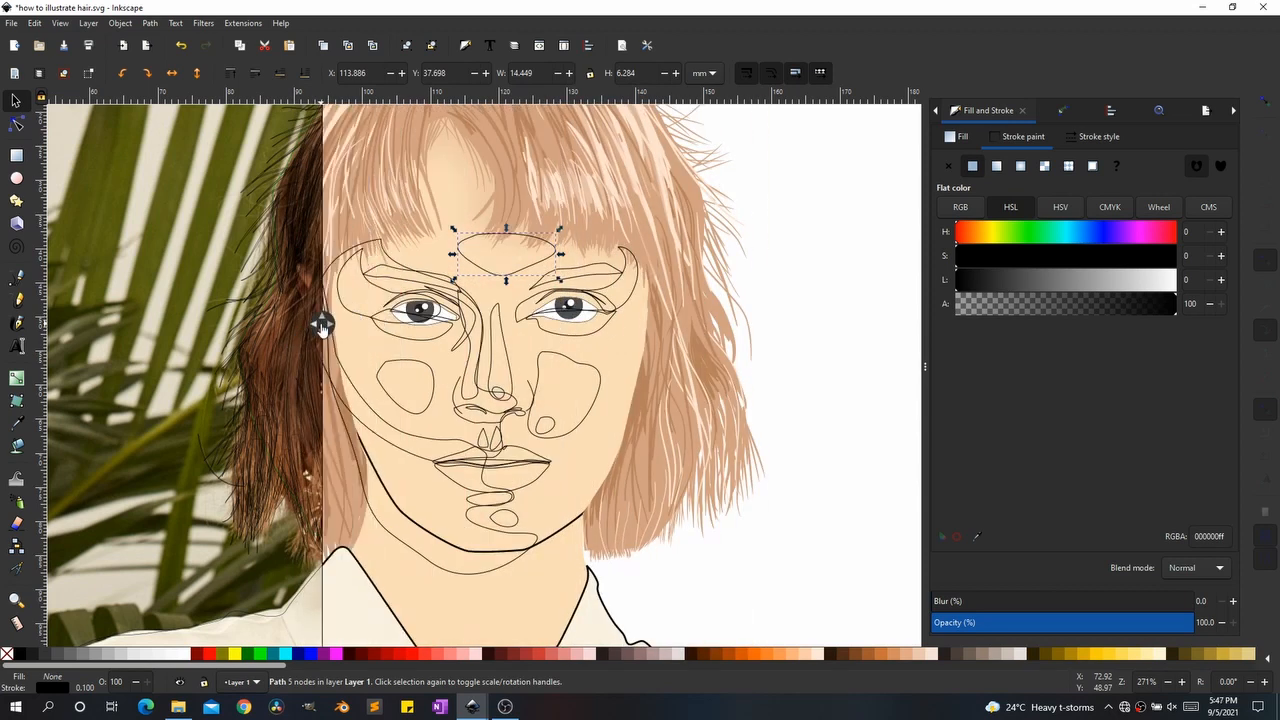
Step: Try a slightly redder hue for the face shape's skin fill
click(598, 444)
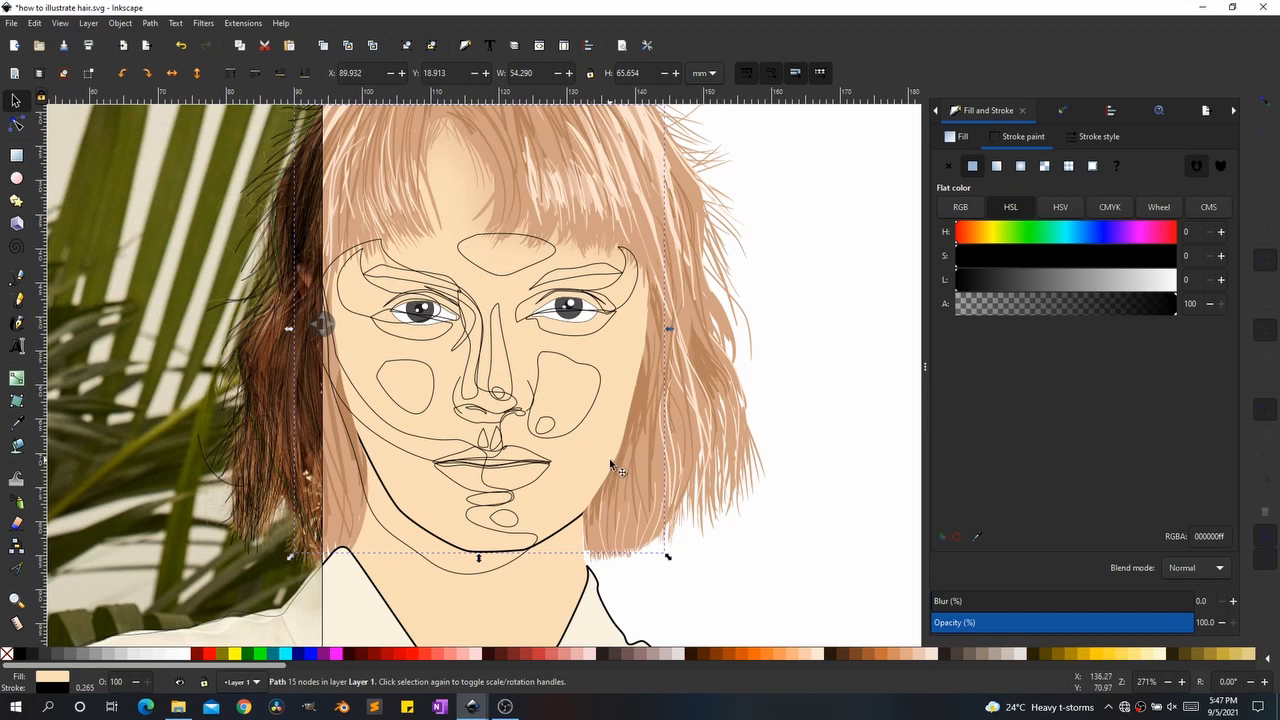
click(956, 136)
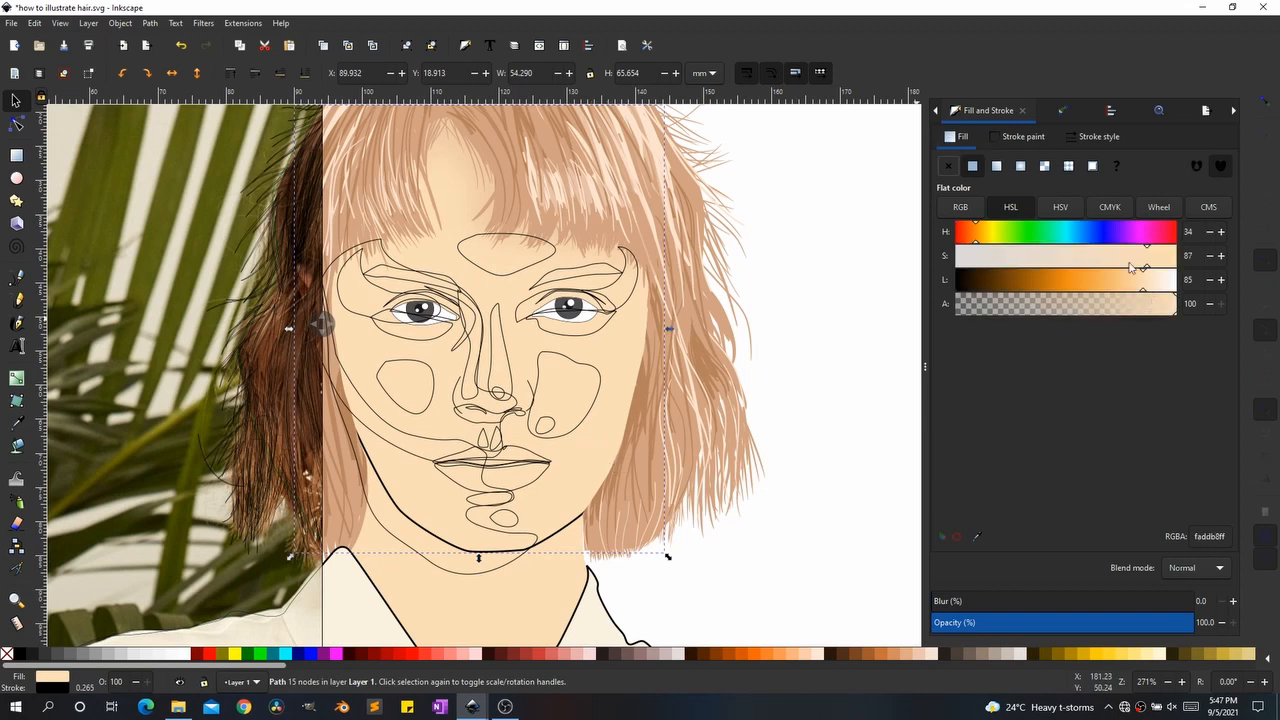
drag(976, 237, 972, 237)
scroll(595, 442, up, 1)
key(ctrl+z)
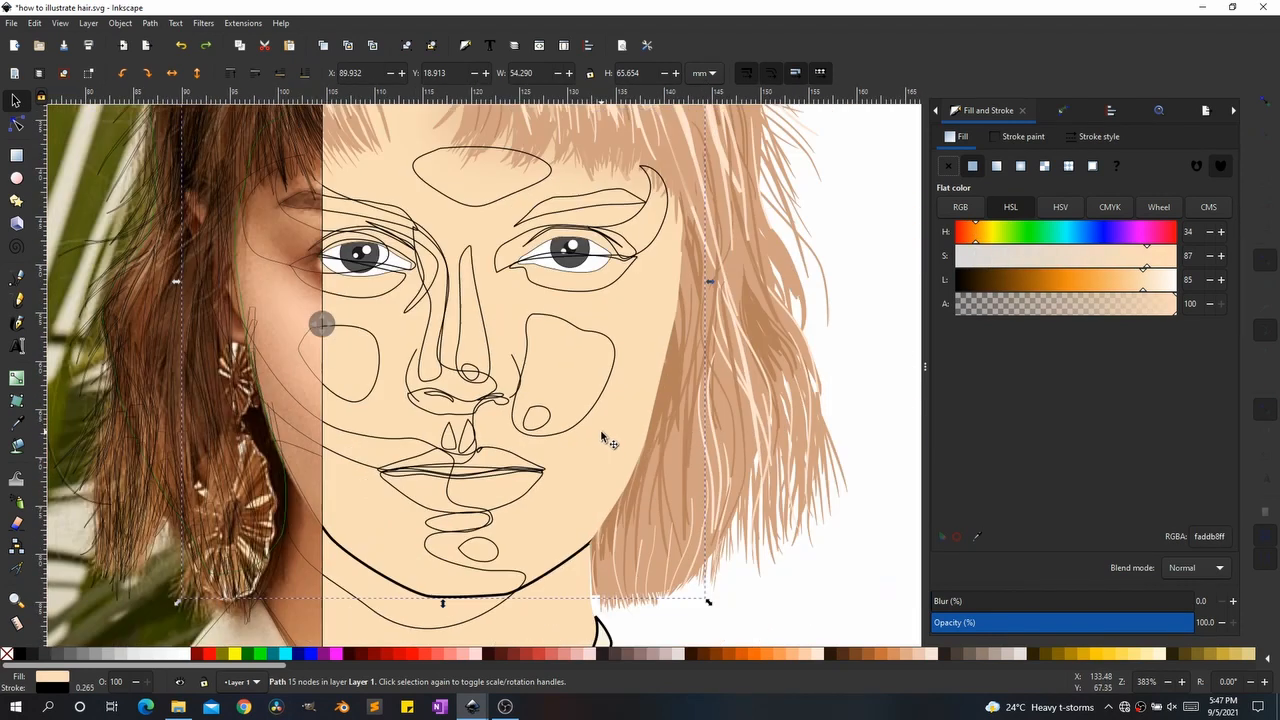
Step: Give the forehead highlight shape a flat skin fill lightened to 88 and uncover the illustration across the whole face
click(607, 343)
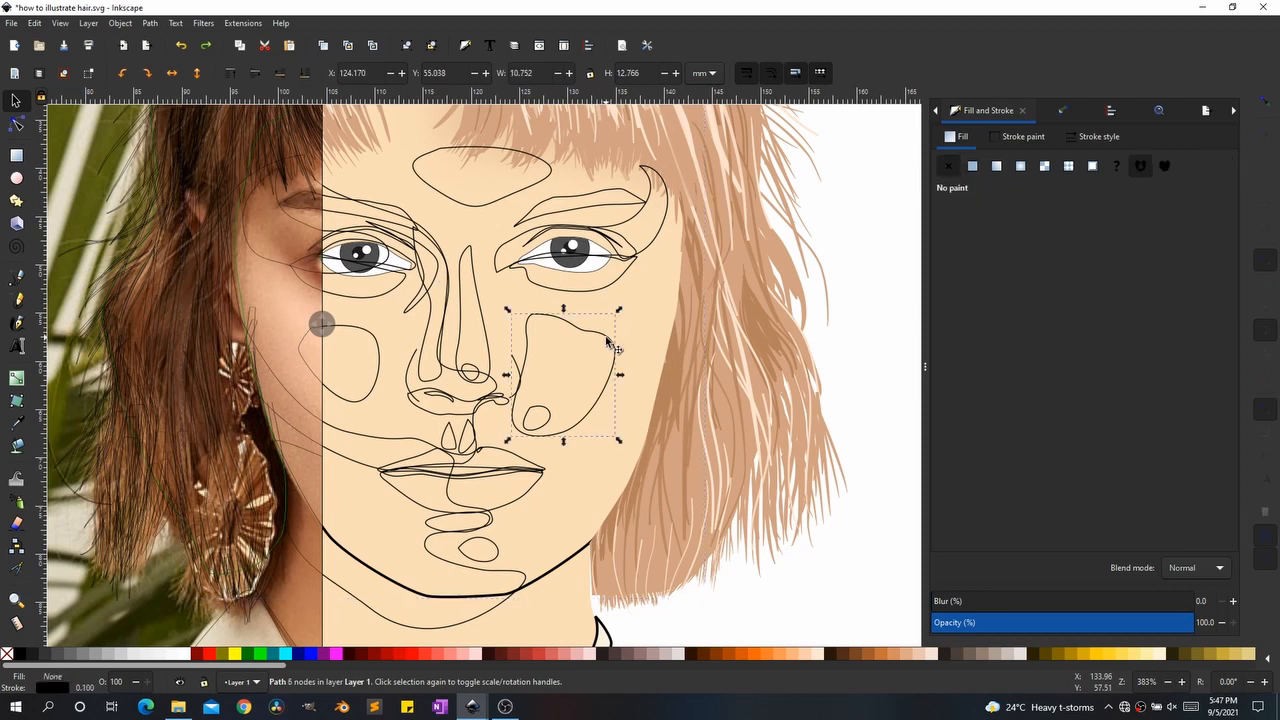
shift+click(466, 207)
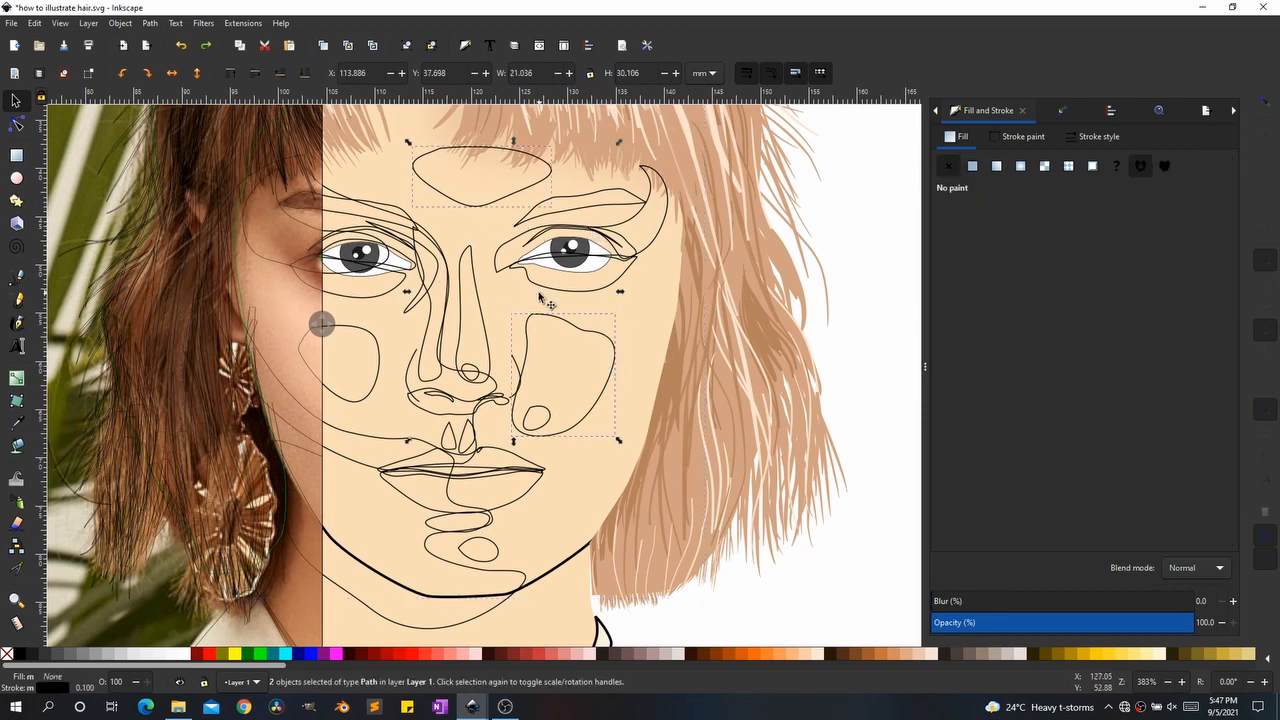
click(507, 252)
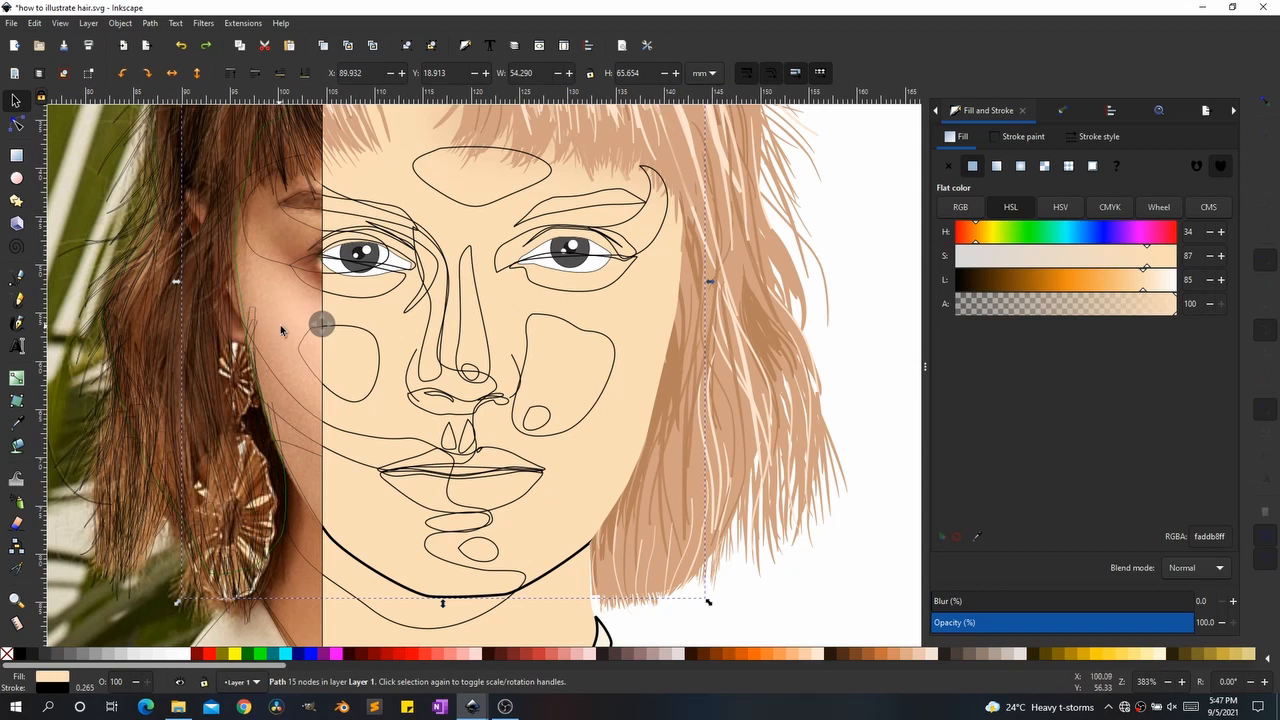
drag(320, 323, 250, 305)
click(469, 208)
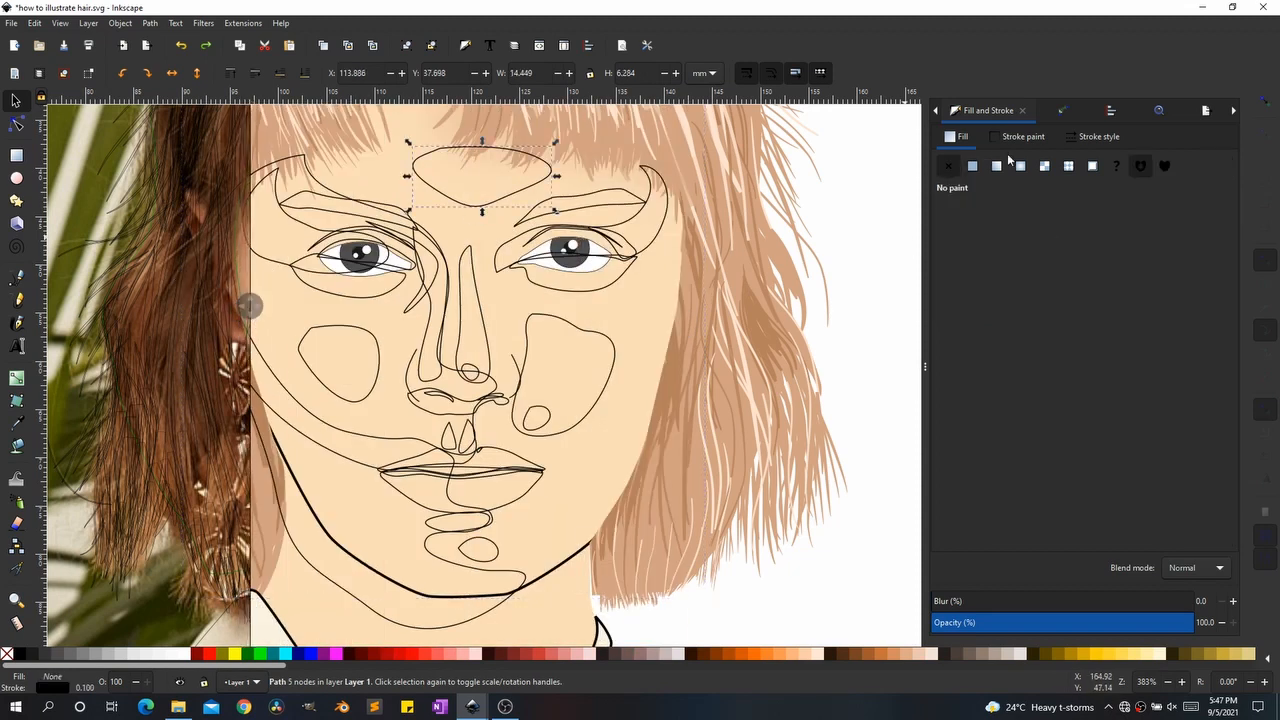
click(971, 167)
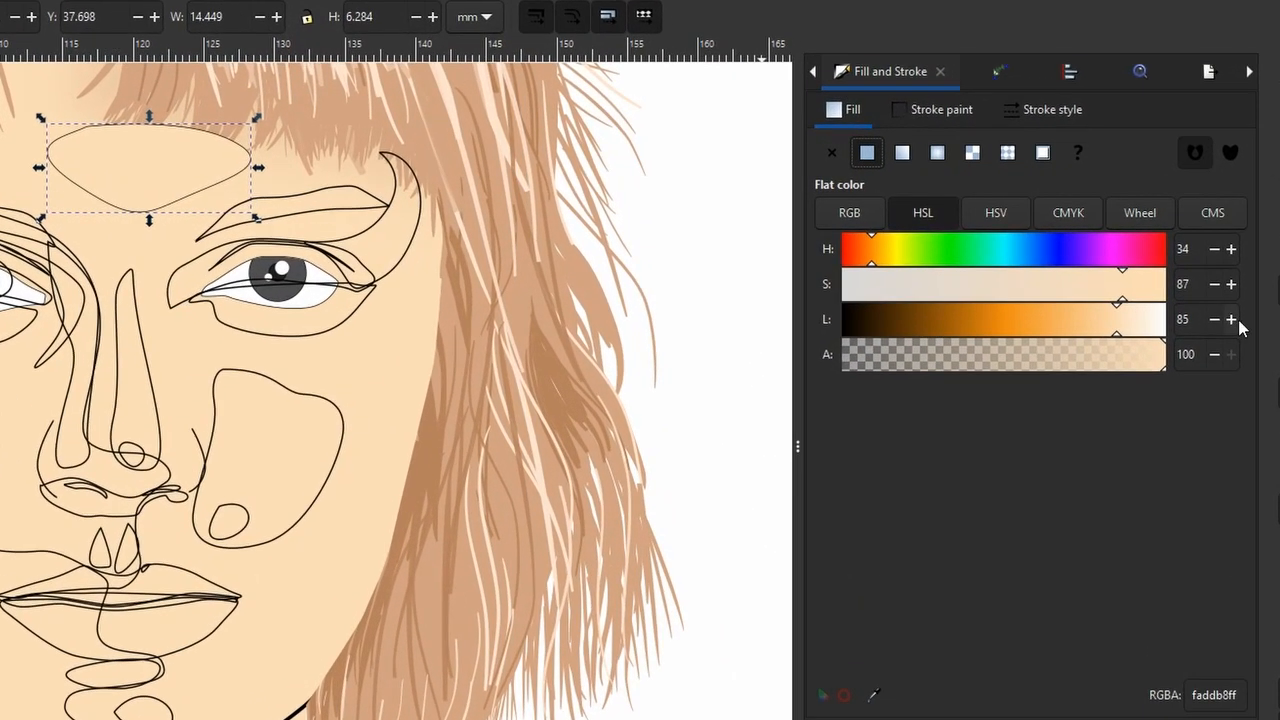
click(1231, 319)
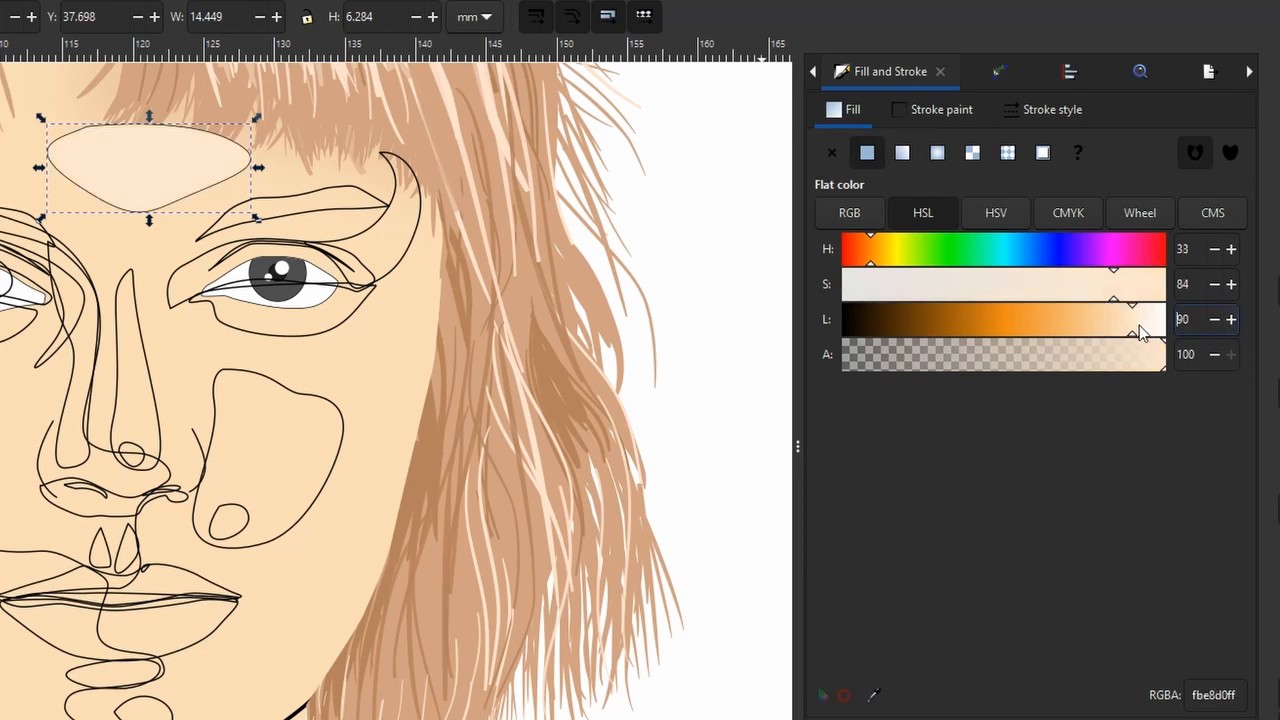
drag(1139, 330, 1130, 333)
Step: Remove the forehead highlight's stroke, then send it to the bottom of the stack and raise it one level
click(941, 109)
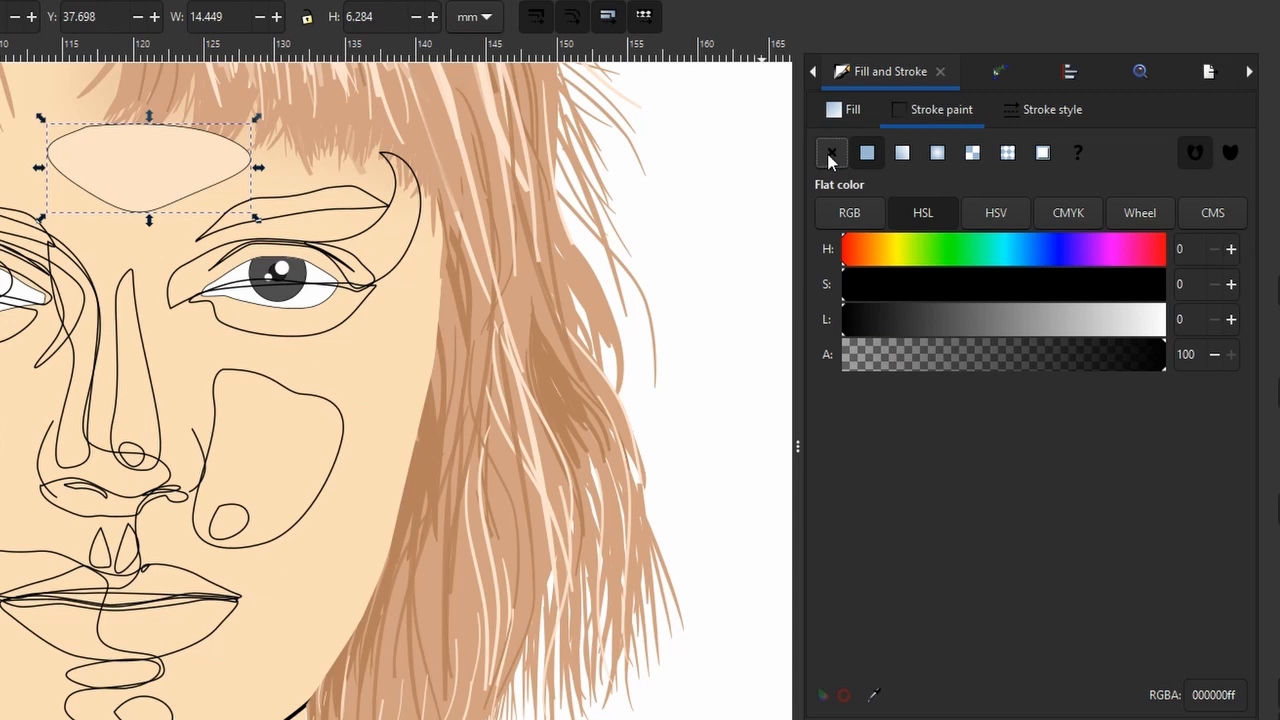
click(831, 152)
click(208, 191)
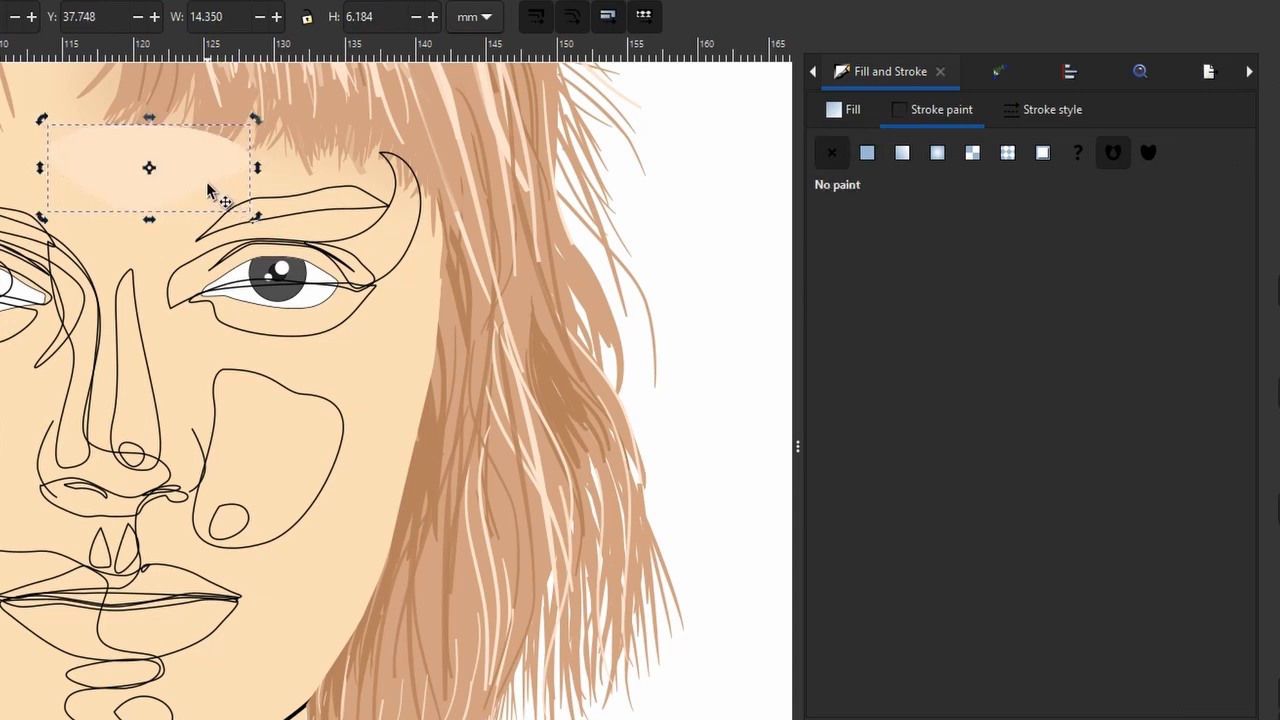
key(End)
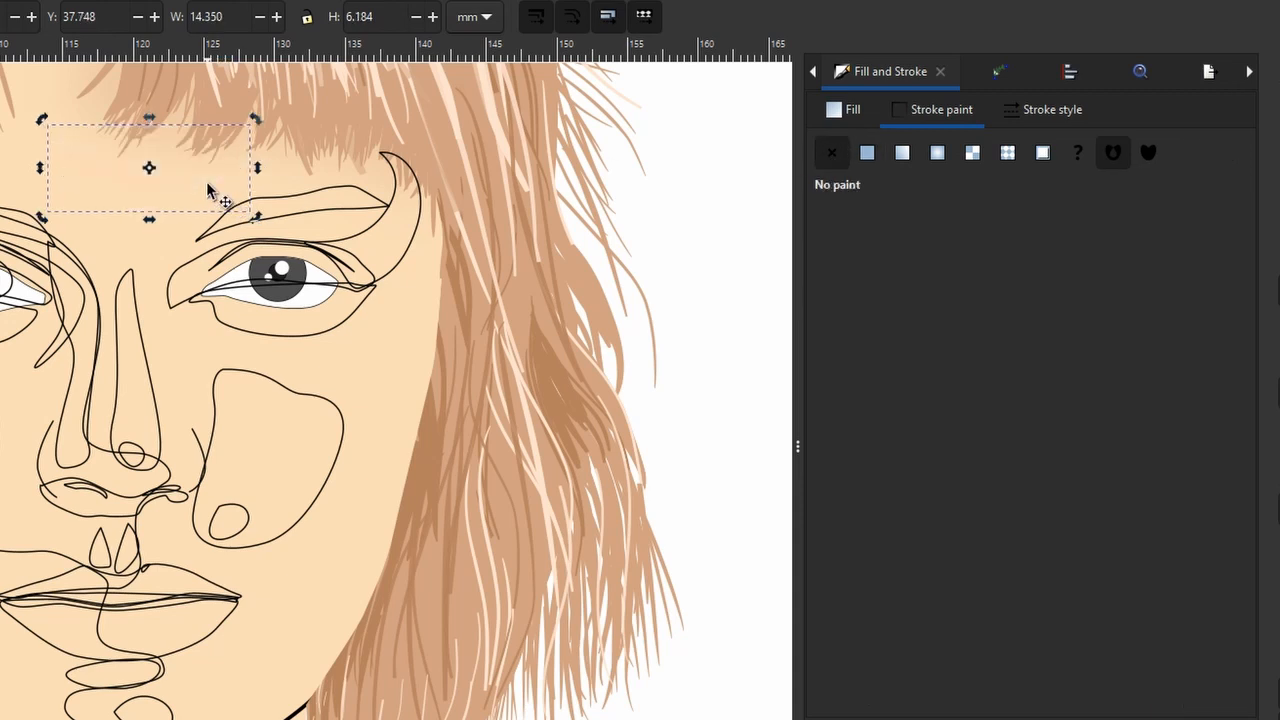
key(Page_Up)
Step: Sample the face's skin colour into the forehead highlight's fill and adjust it to saturation 76 and lightness 89
click(828, 112)
click(878, 701)
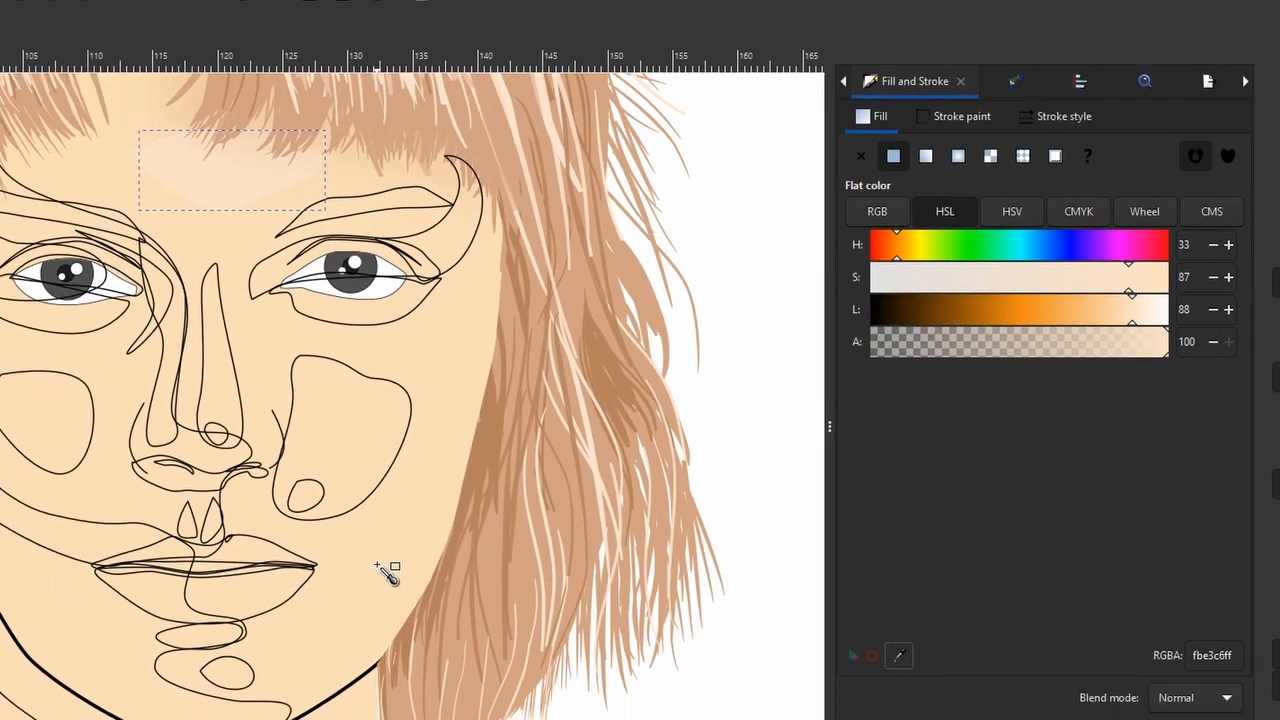
click(305, 602)
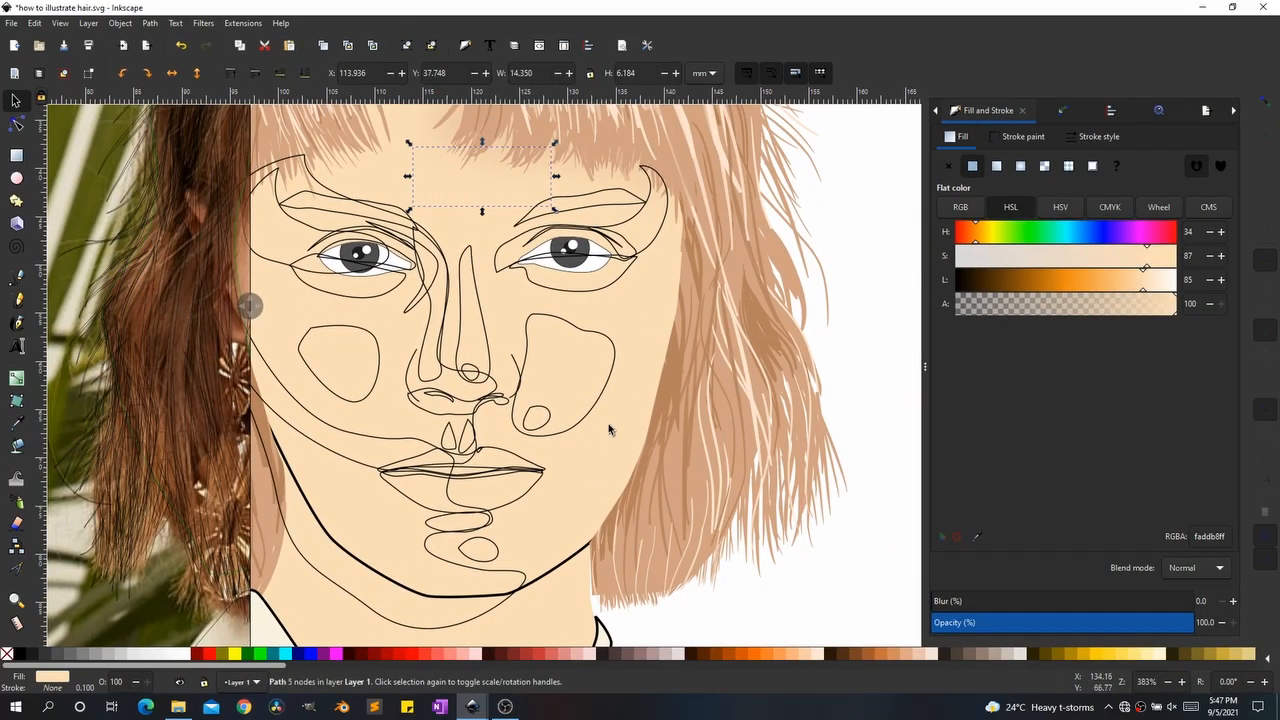
scroll(581, 434, down, 2)
scroll(621, 414, up, 1)
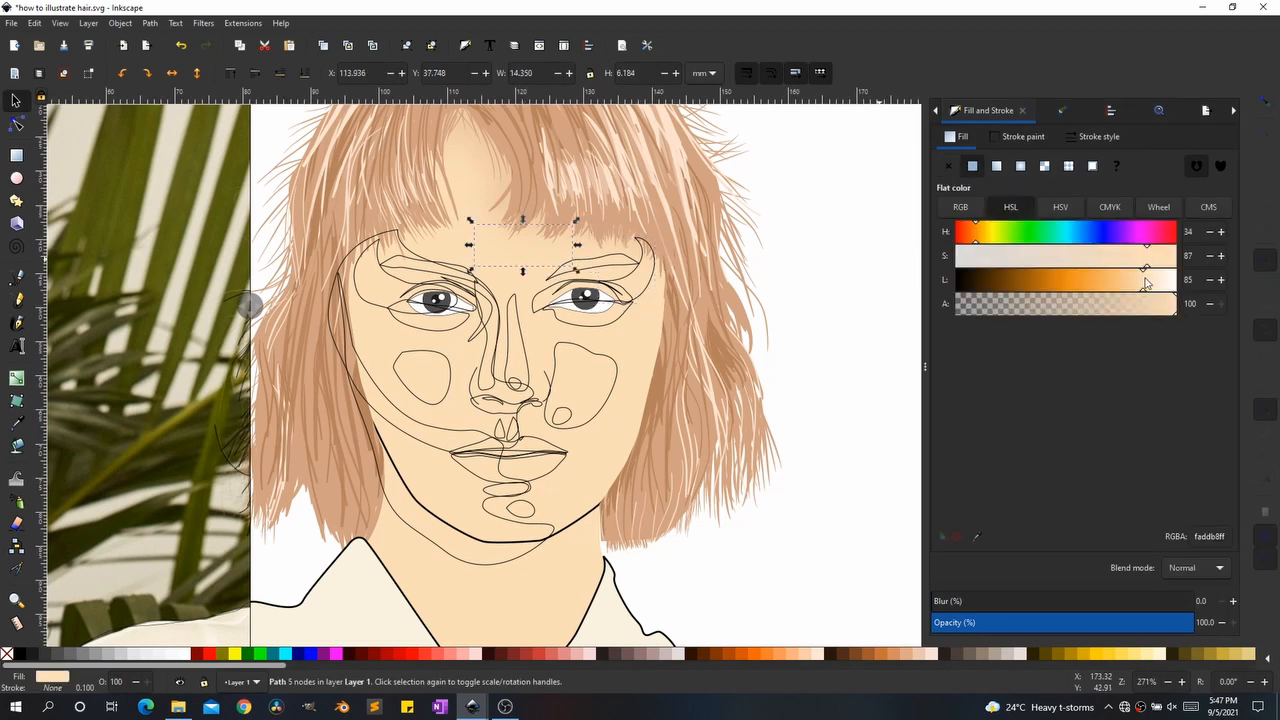
click(1152, 280)
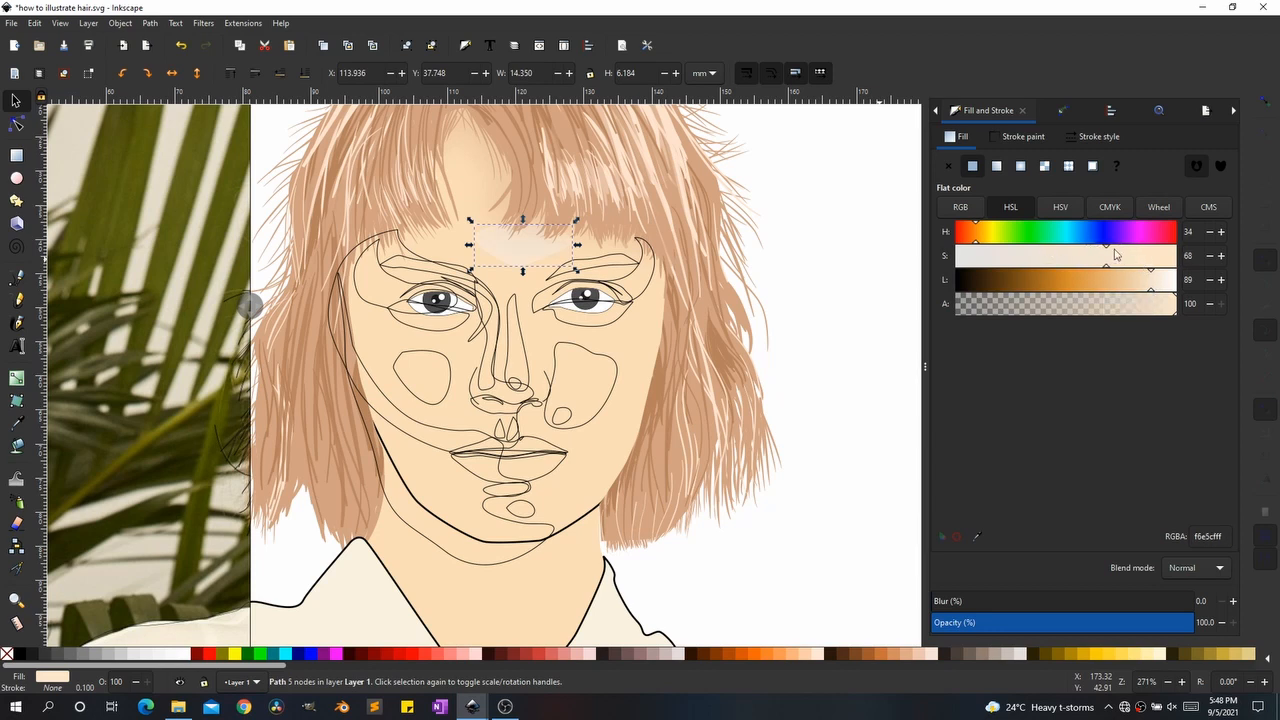
Step: Fill the right-hand cheek highlight with the colour sampled from the forehead highlight and remove its stroke
click(590, 336)
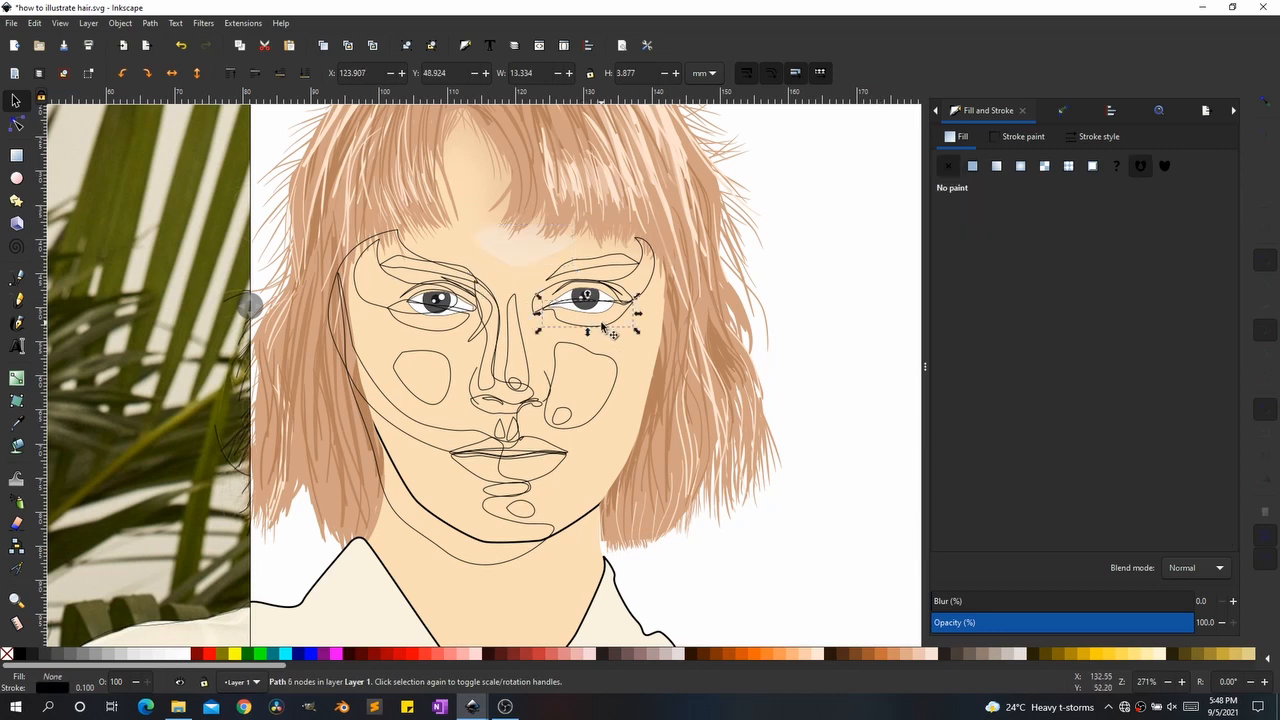
scroll(602, 325, up, 1)
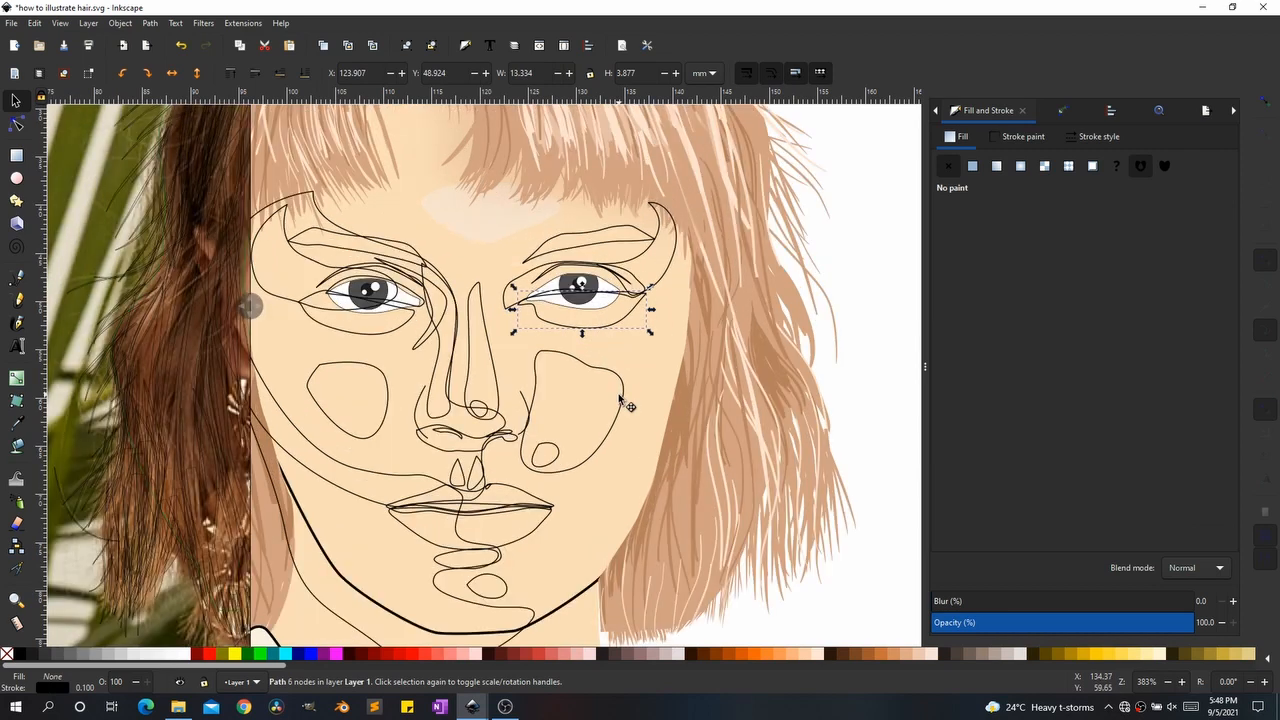
key(d)
click(491, 229)
key(s)
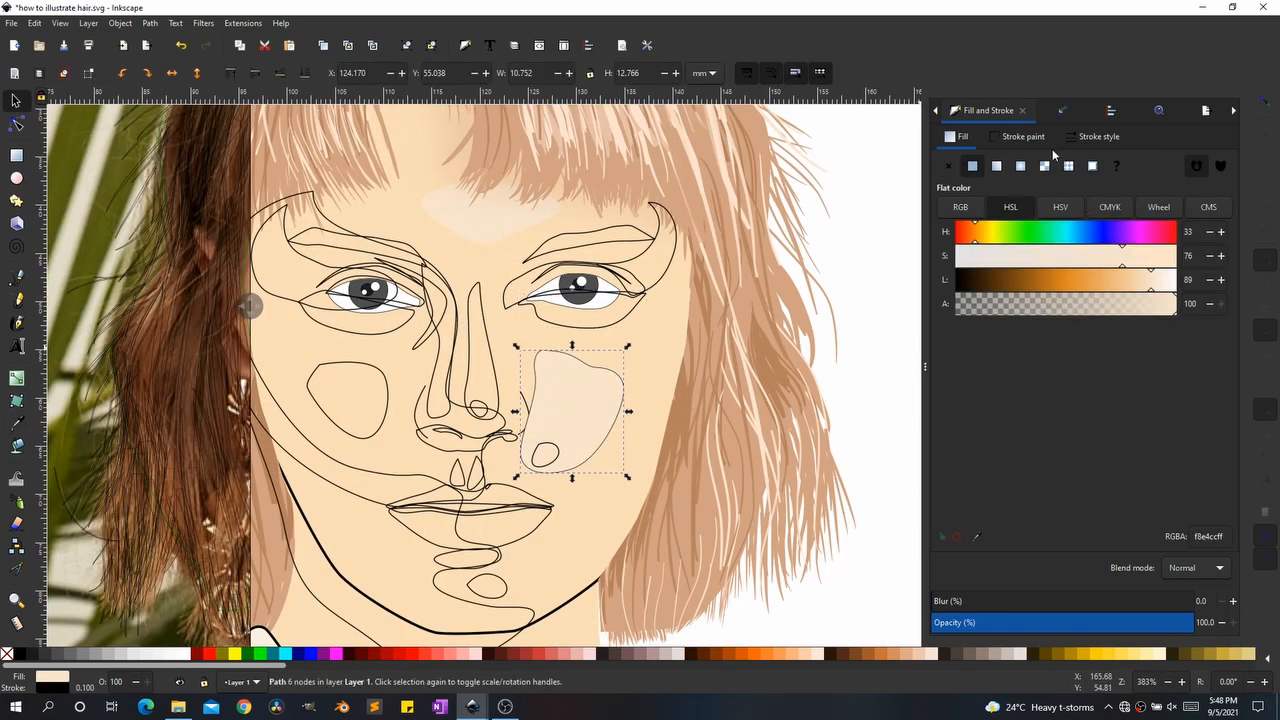
click(1009, 140)
click(950, 166)
Step: Fill the left-hand cheek highlight with the colour sampled from the right-hand cheek and remove its stroke
click(491, 229)
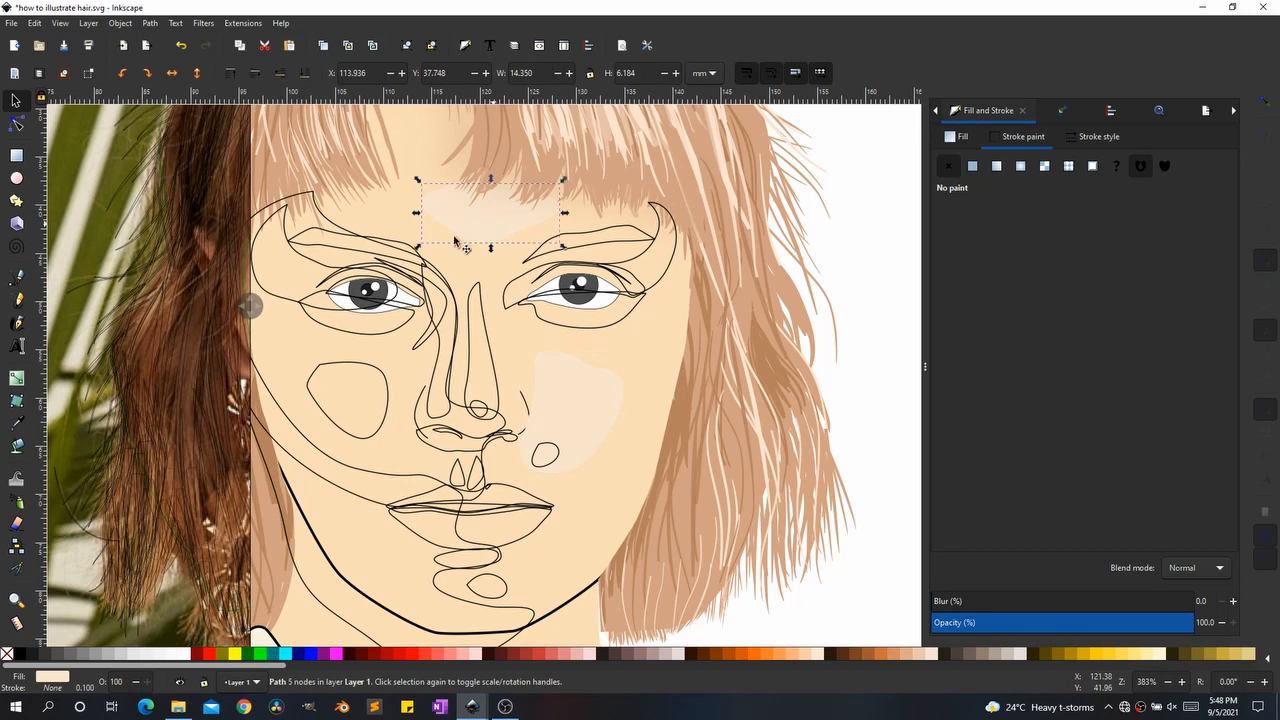
click(390, 396)
key(d)
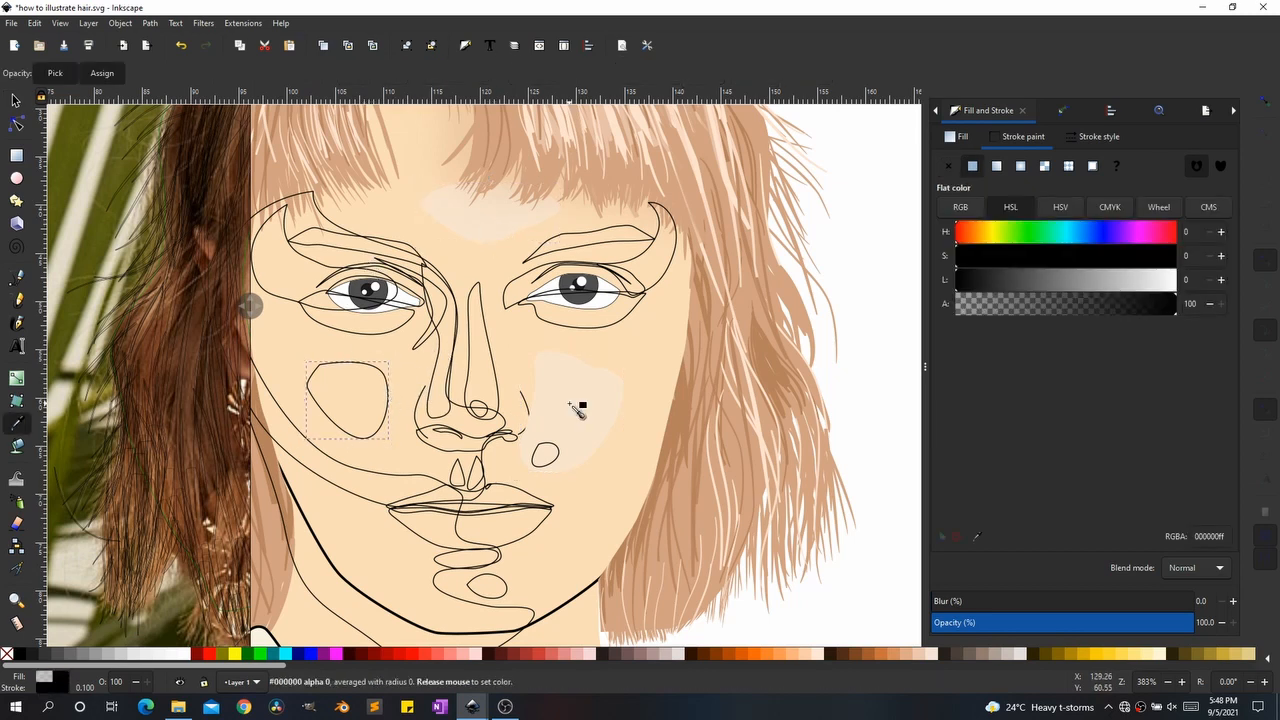
drag(578, 407, 578, 407)
click(572, 405)
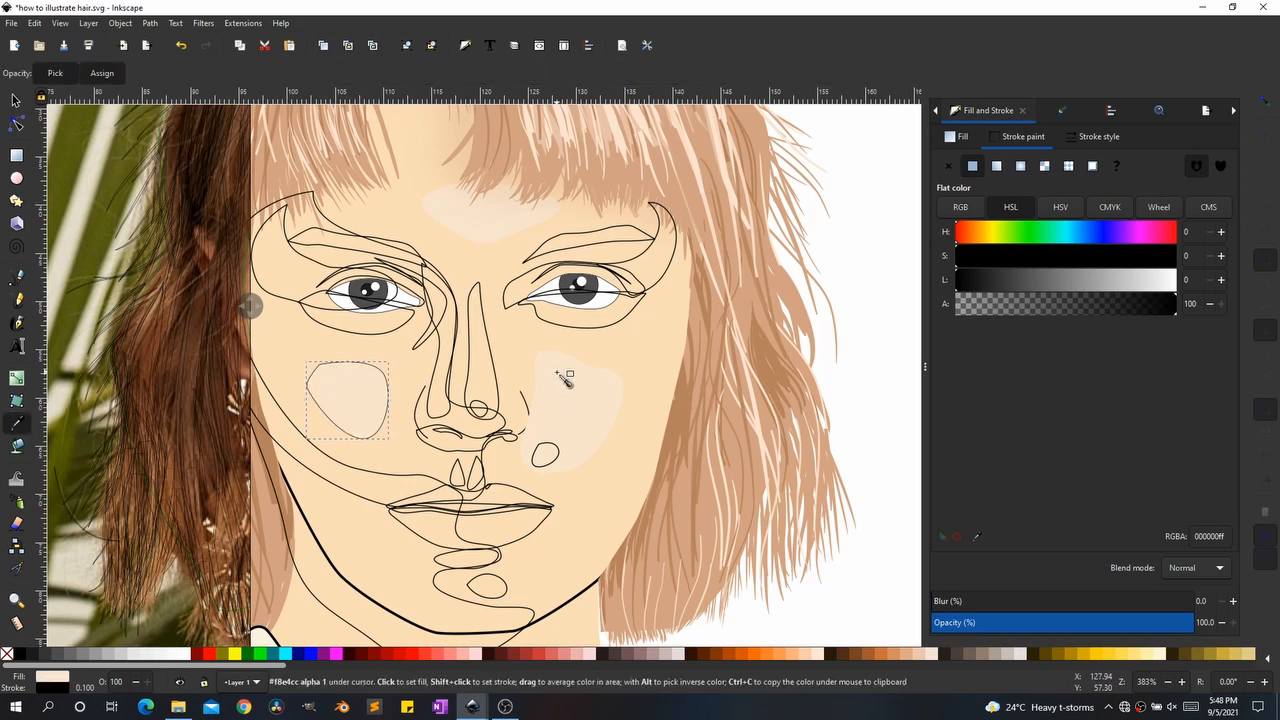
click(947, 167)
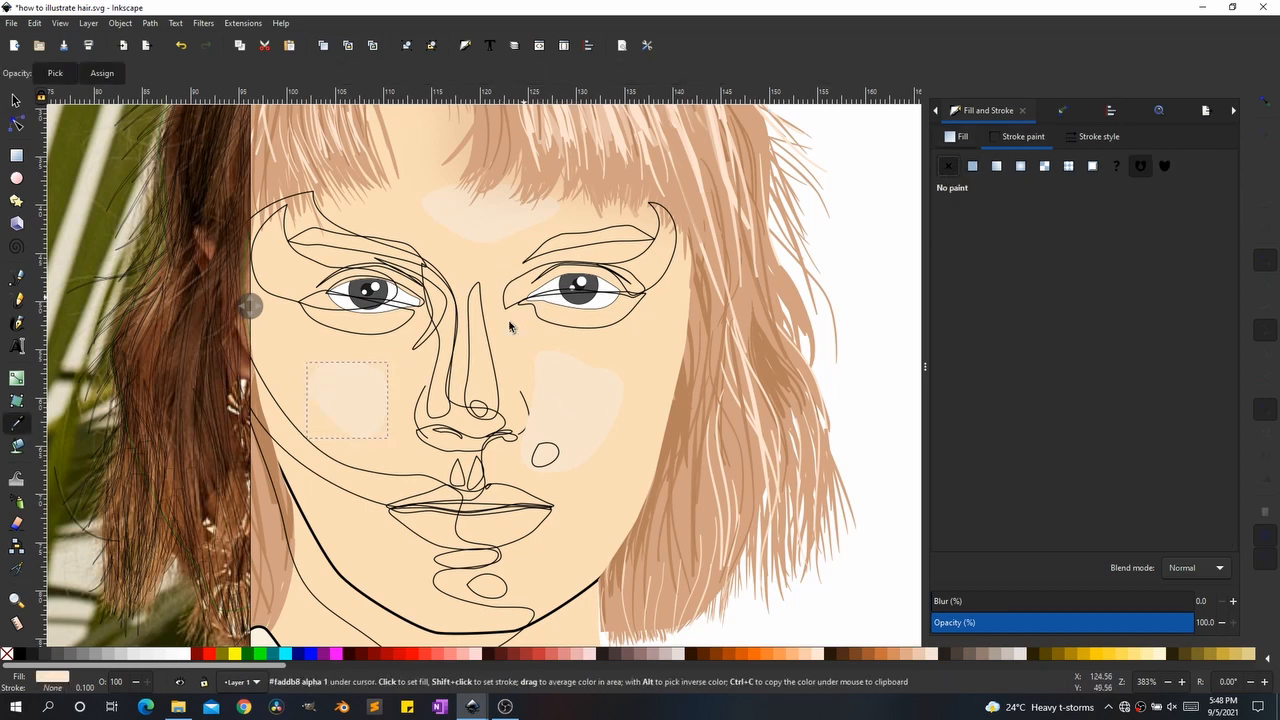
key(s)
Step: Give the upper and lower lip shapes a flat fill sampled from the lips in the reference photo
click(533, 555)
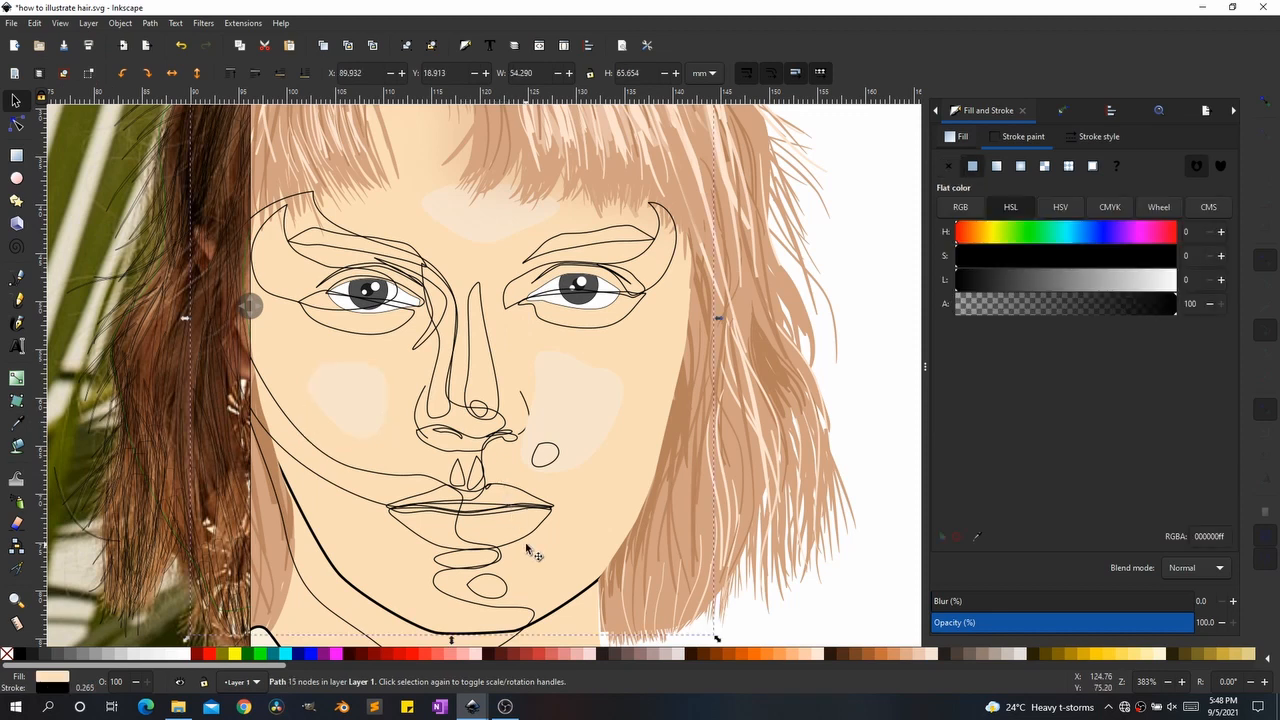
click(525, 513)
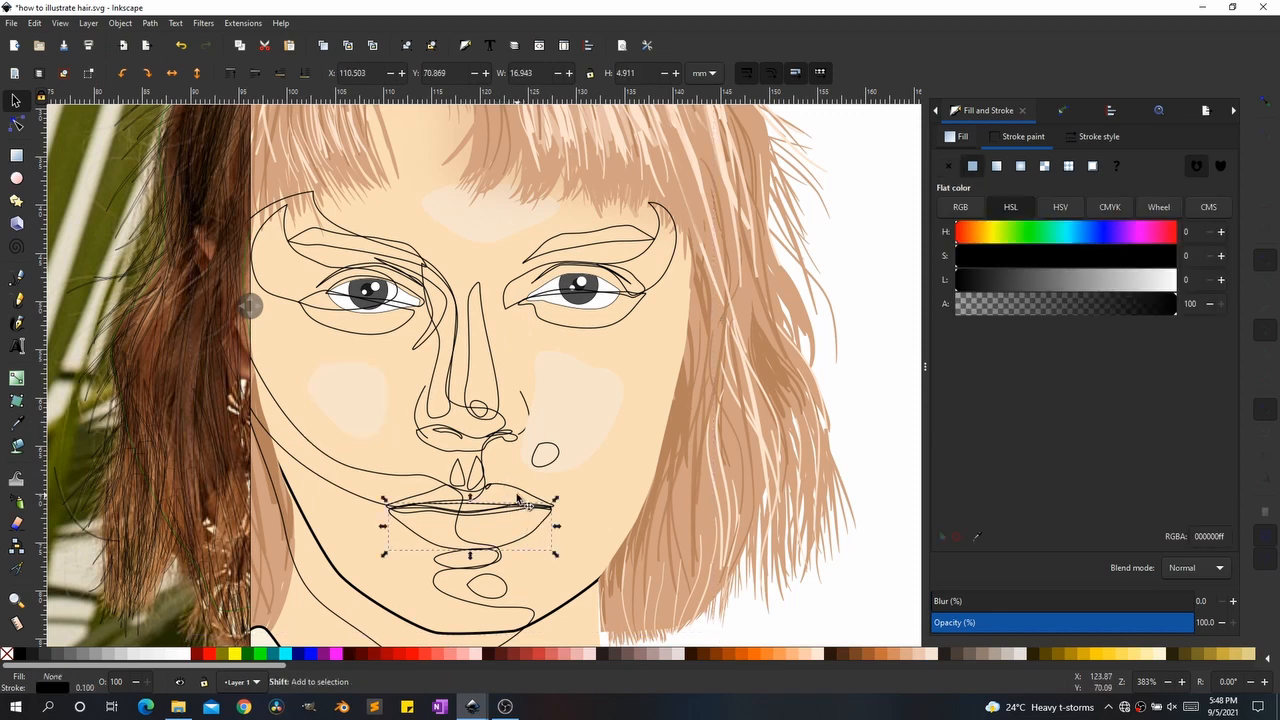
shift+click(518, 498)
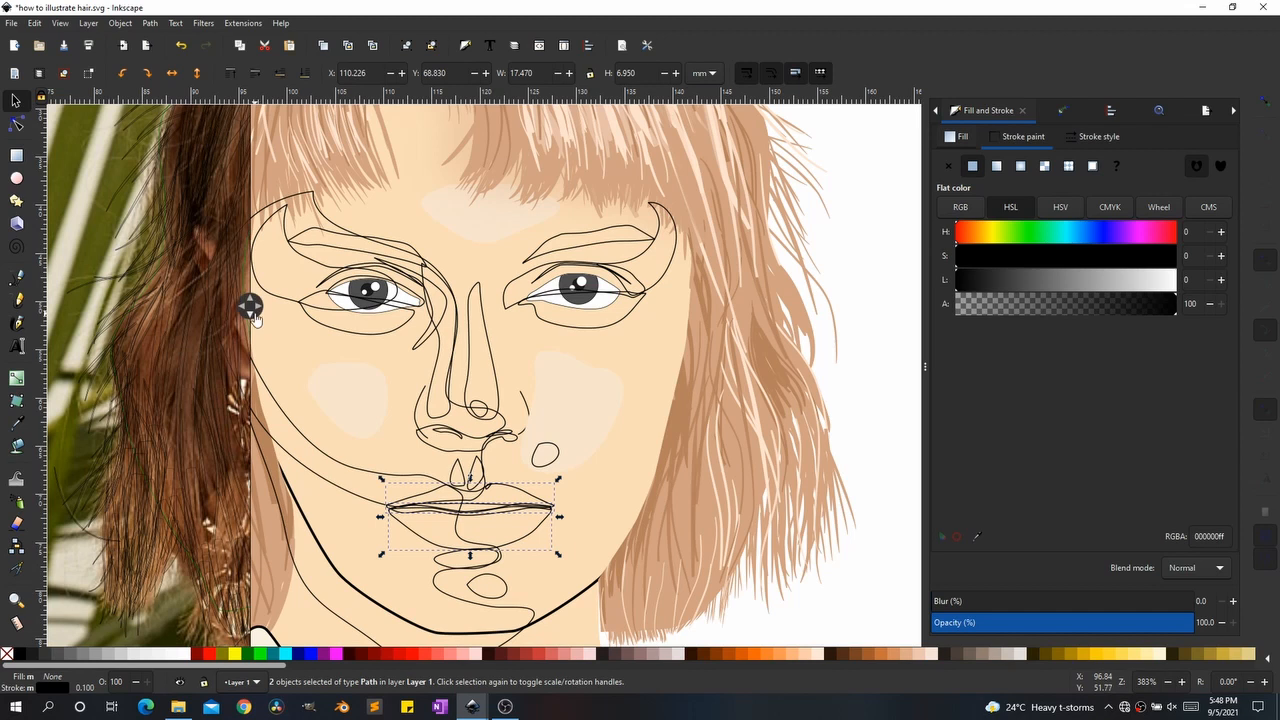
drag(265, 308, 672, 305)
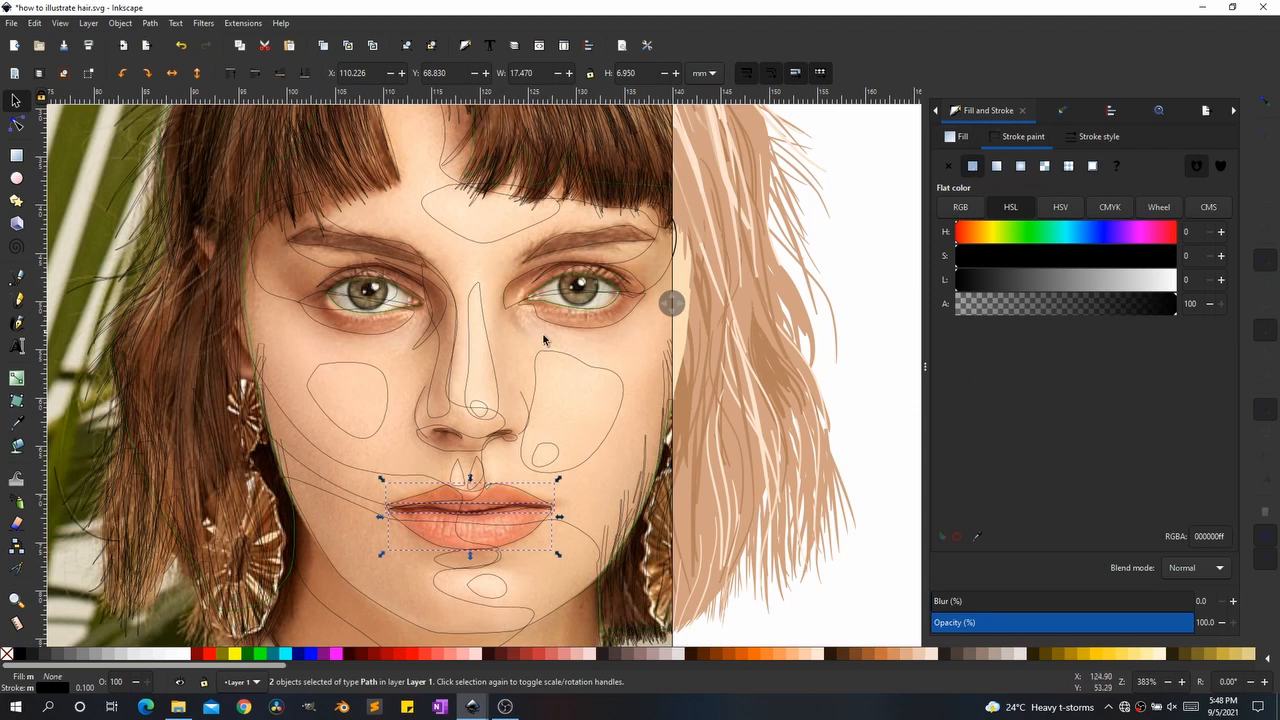
mouse_move(672, 303)
mouse_down()
mouse_move(420, 292)
mouse_move(482, 293)
mouse_up()
click(958, 138)
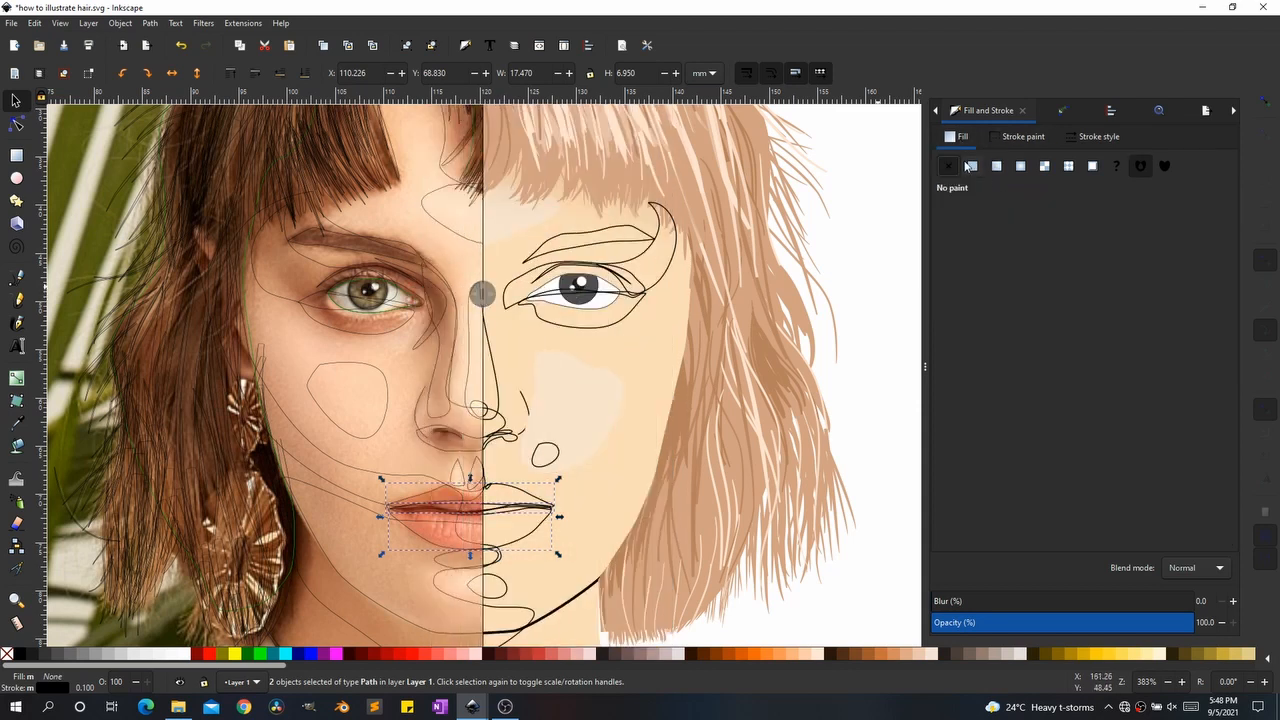
click(972, 166)
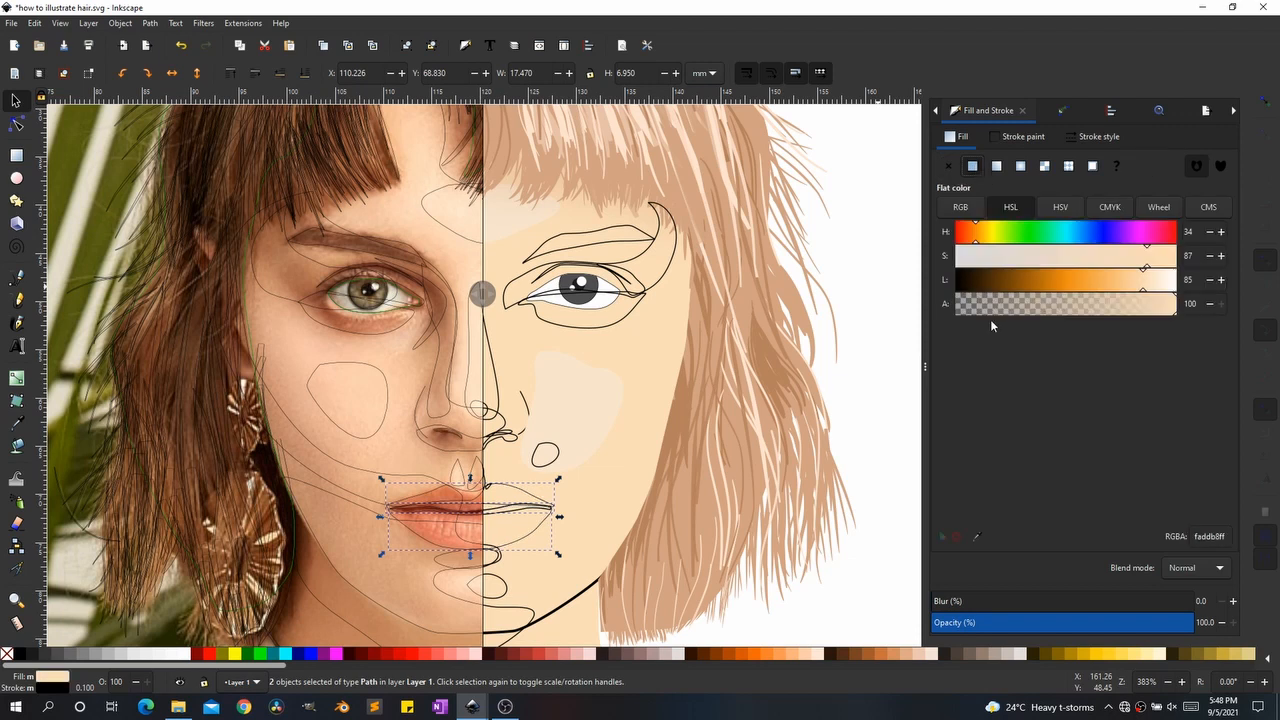
click(976, 537)
drag(445, 532, 445, 532)
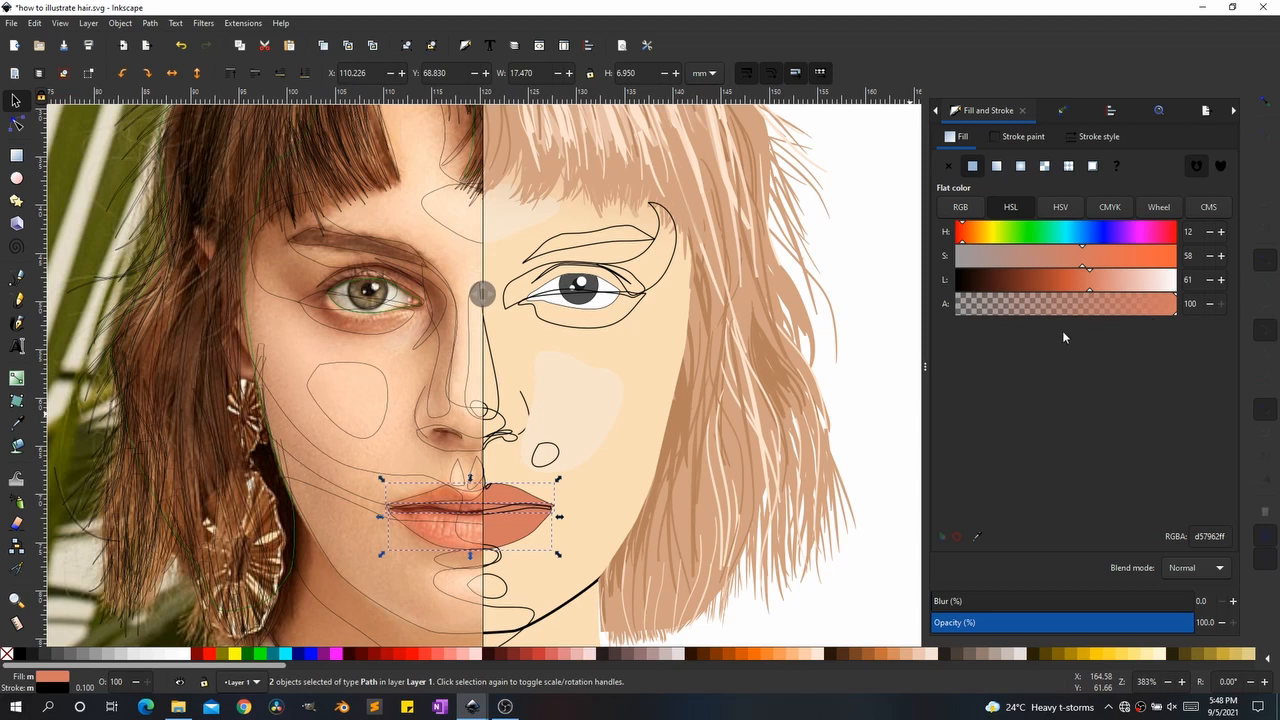
Step: Adjust the lip fill to hue 13, saturation 68 and lightness 64, comparing it against the photo
mouse_move(482, 293)
mouse_down()
mouse_move(91, 297)
mouse_move(229, 314)
mouse_move(270, 308)
mouse_move(206, 286)
mouse_move(649, 280)
mouse_move(312, 320)
mouse_move(529, 294)
mouse_move(469, 280)
mouse_move(486, 274)
mouse_move(448, 284)
mouse_up()
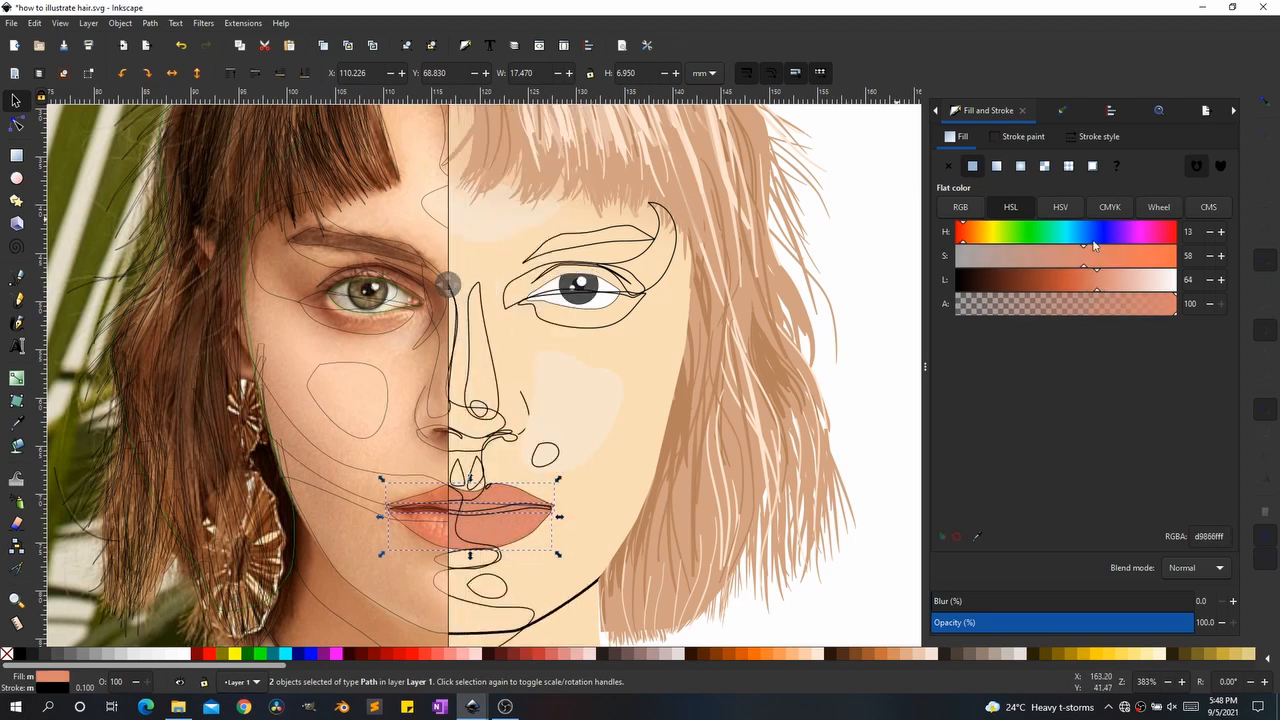
drag(1105, 259, 1110, 258)
mouse_move(448, 284)
mouse_down()
mouse_move(297, 291)
mouse_move(491, 268)
mouse_up()
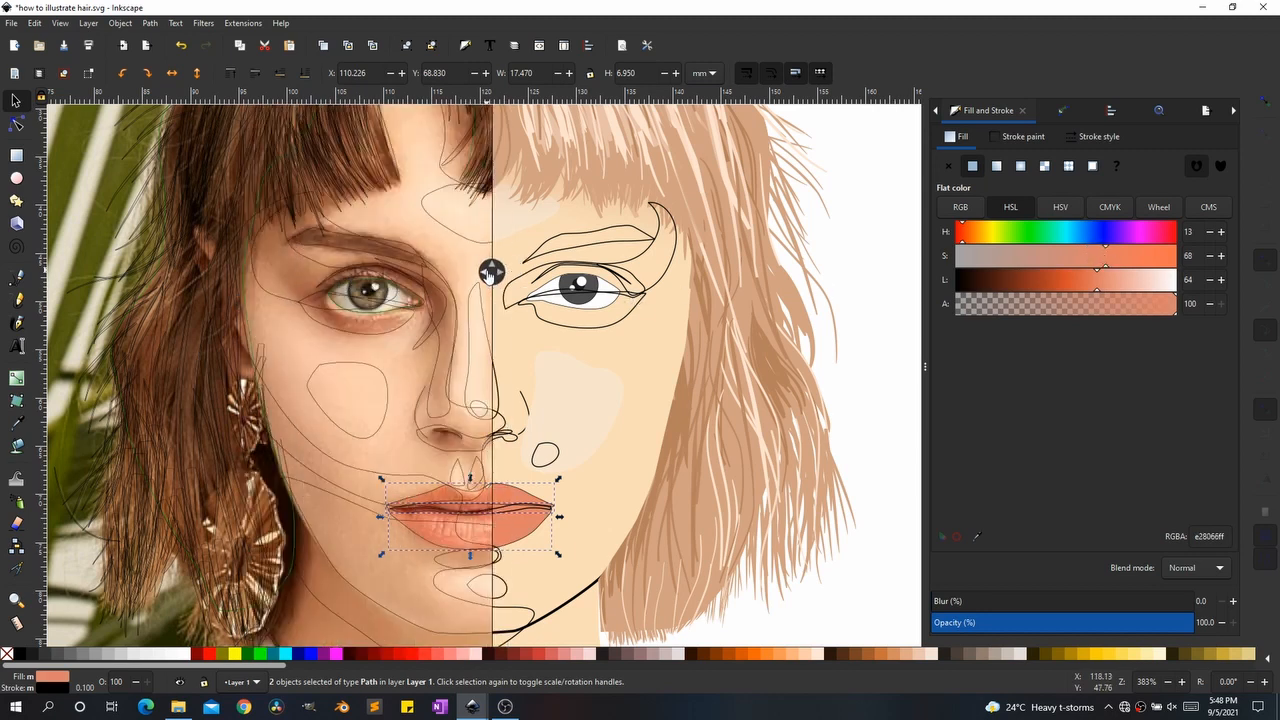
Step: Fill both eyebrow shapes with the hair colour d1a282 sampled from the drawn hair
click(566, 238)
drag(491, 271, 266, 266)
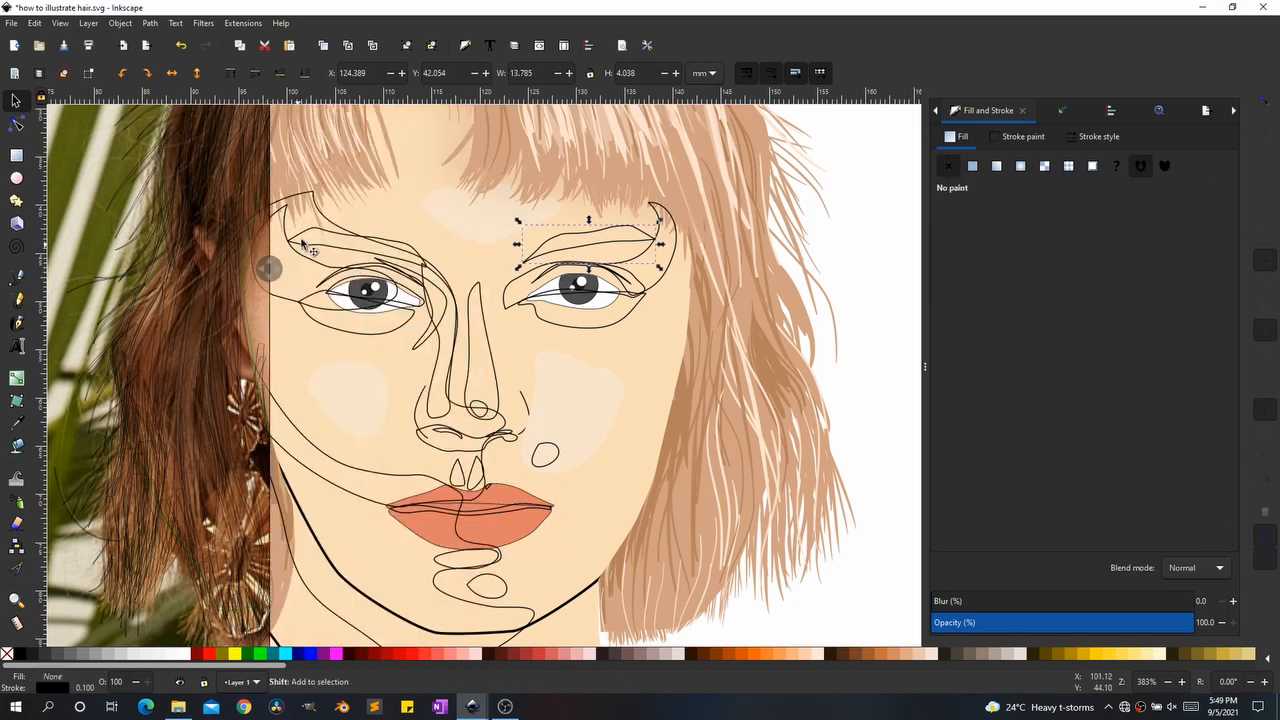
shift+click(303, 248)
key(d)
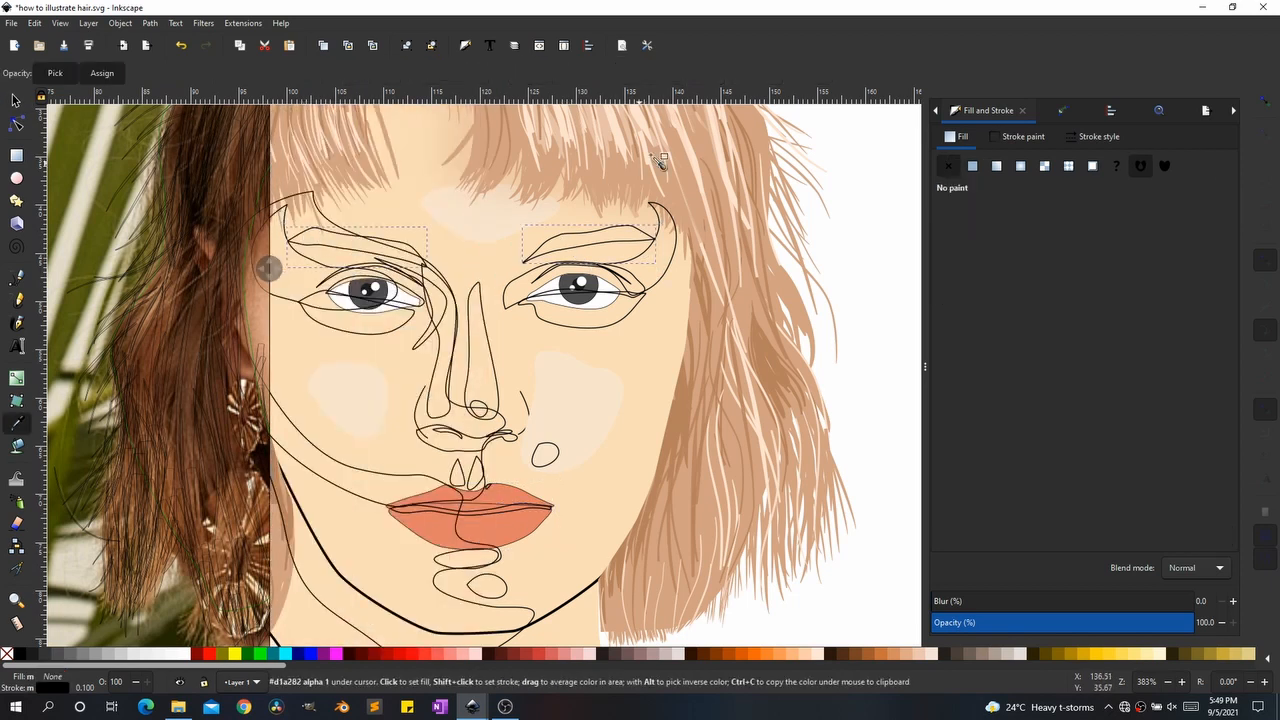
click(700, 205)
key(s)
scroll(600, 350, down, 2)
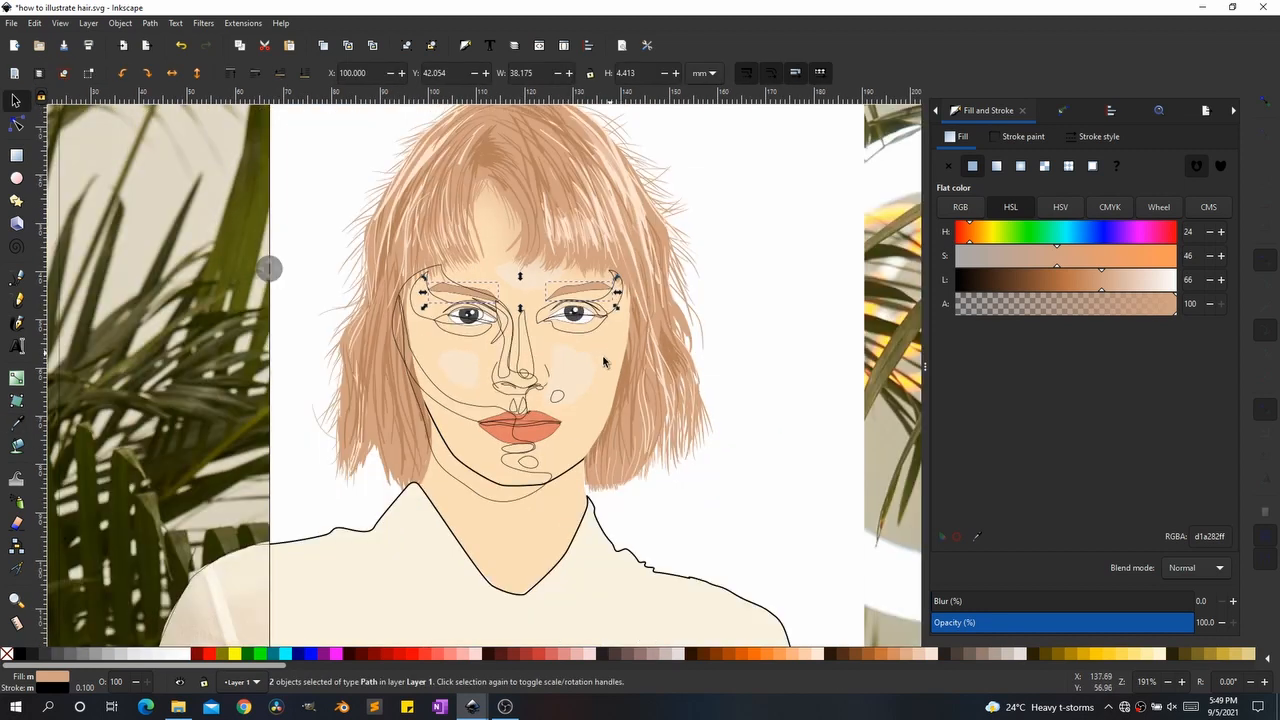
click(577, 372)
click(659, 401)
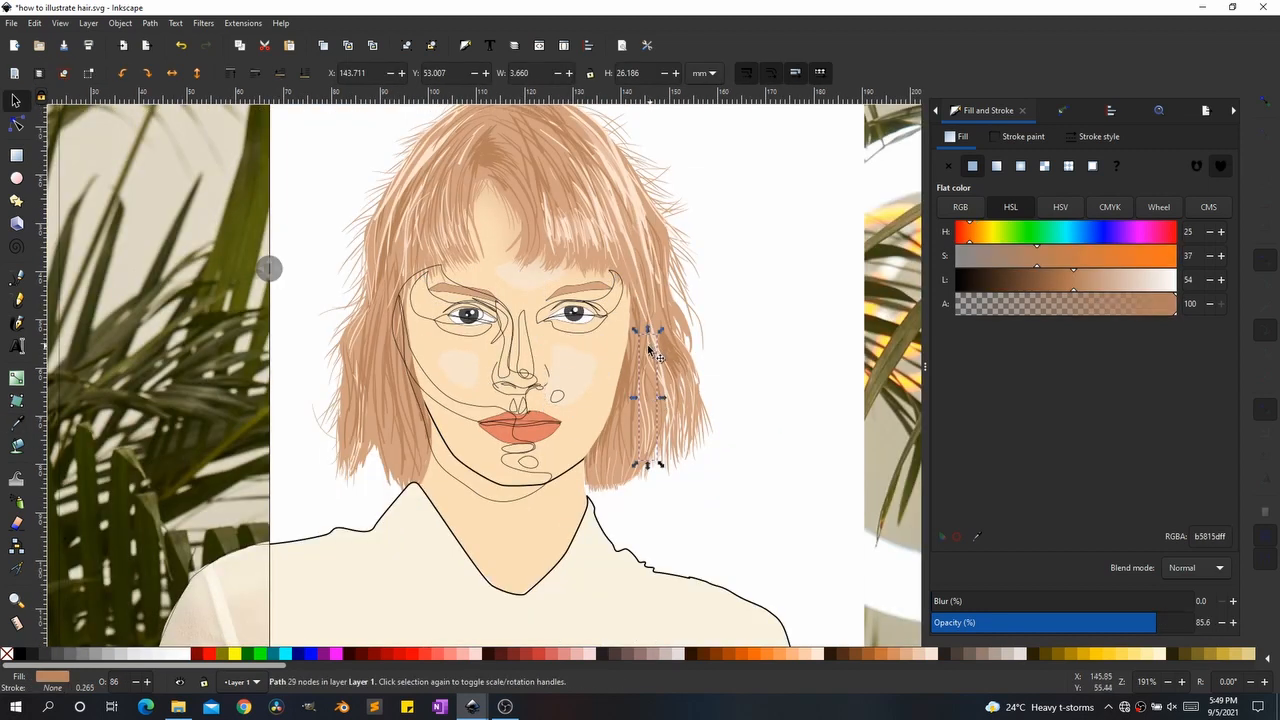
Step: Fill the shadow shapes around both eyes with the sampled skin colour and lower the fill's lightness to 80
scroll(623, 337, up, 2)
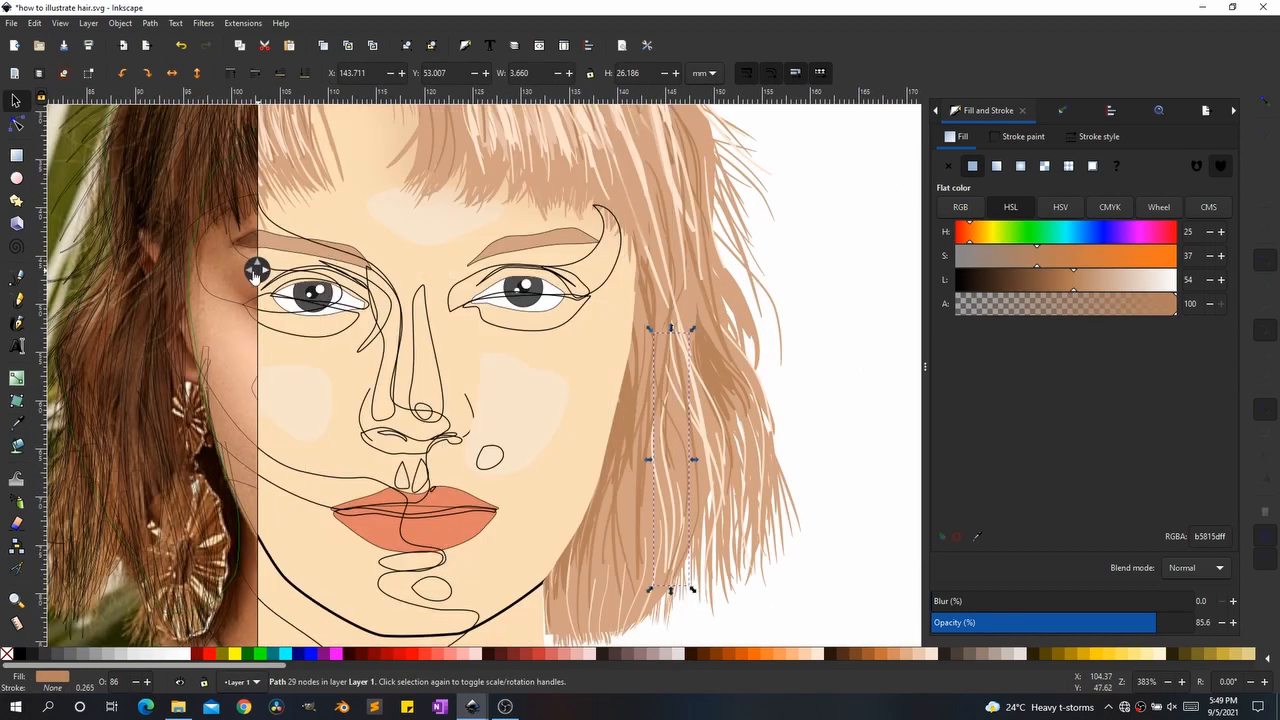
click(605, 291)
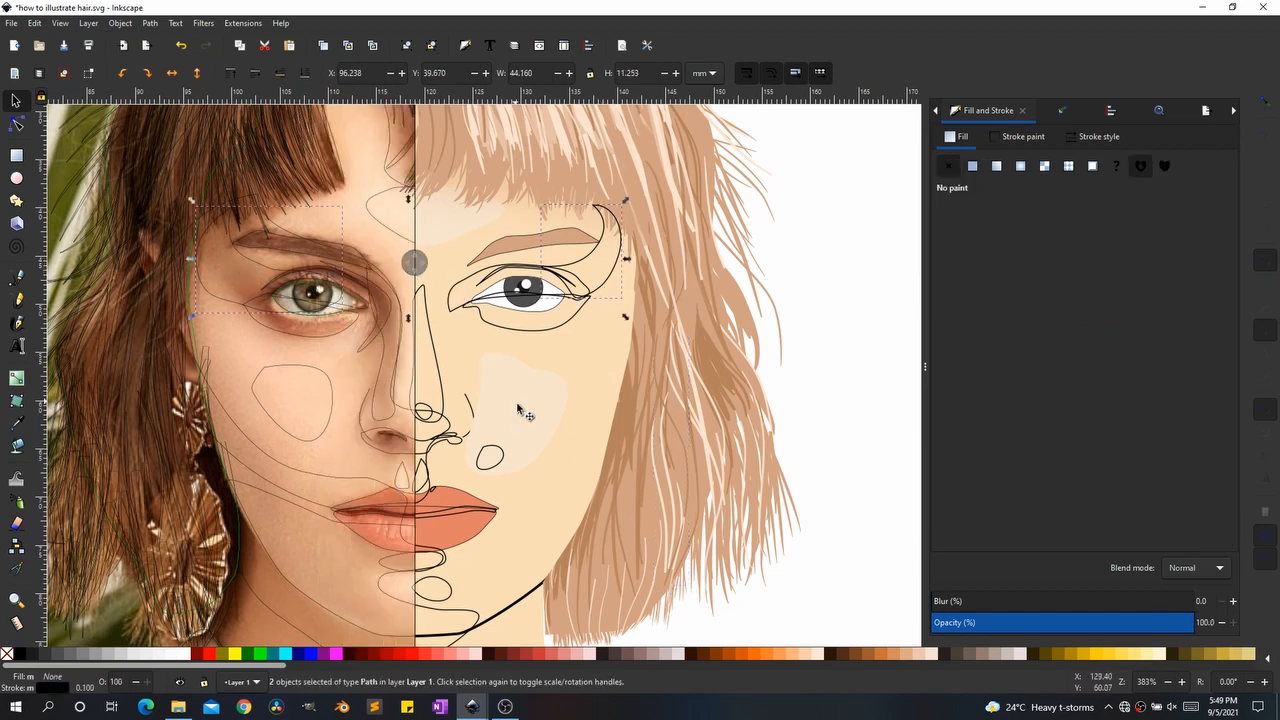
key(d)
click(601, 357)
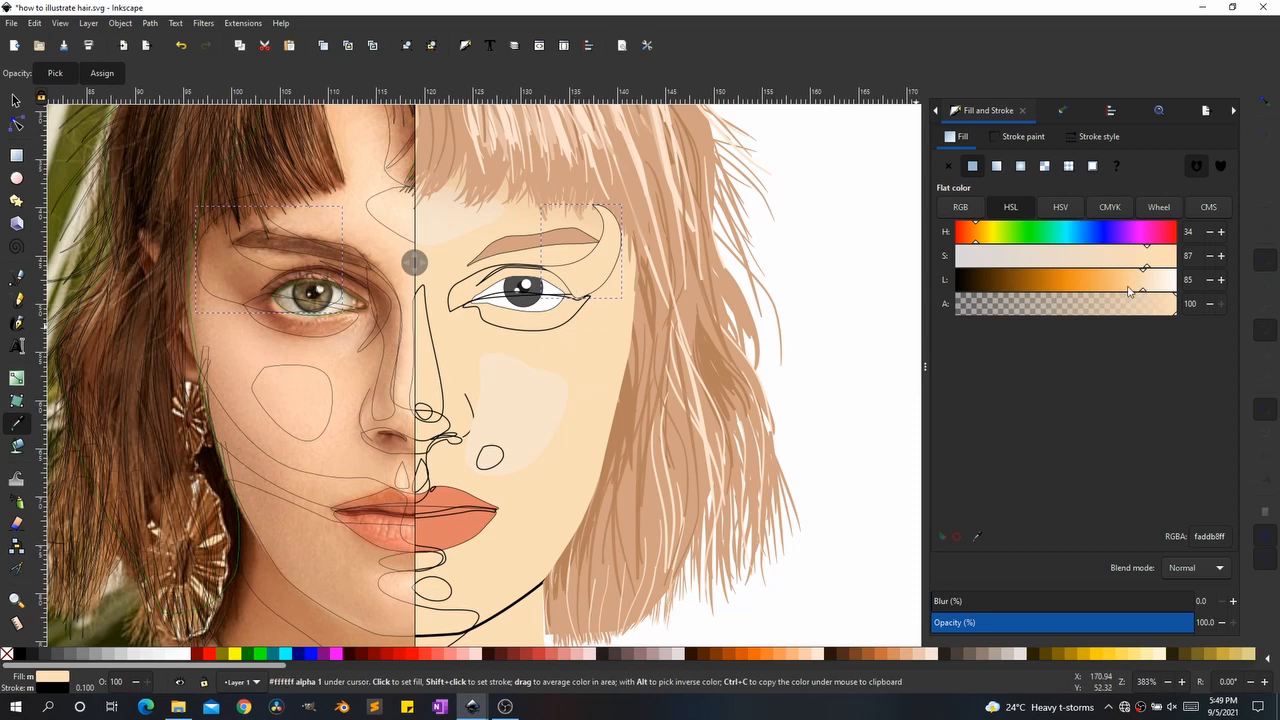
drag(1137, 286, 1130, 286)
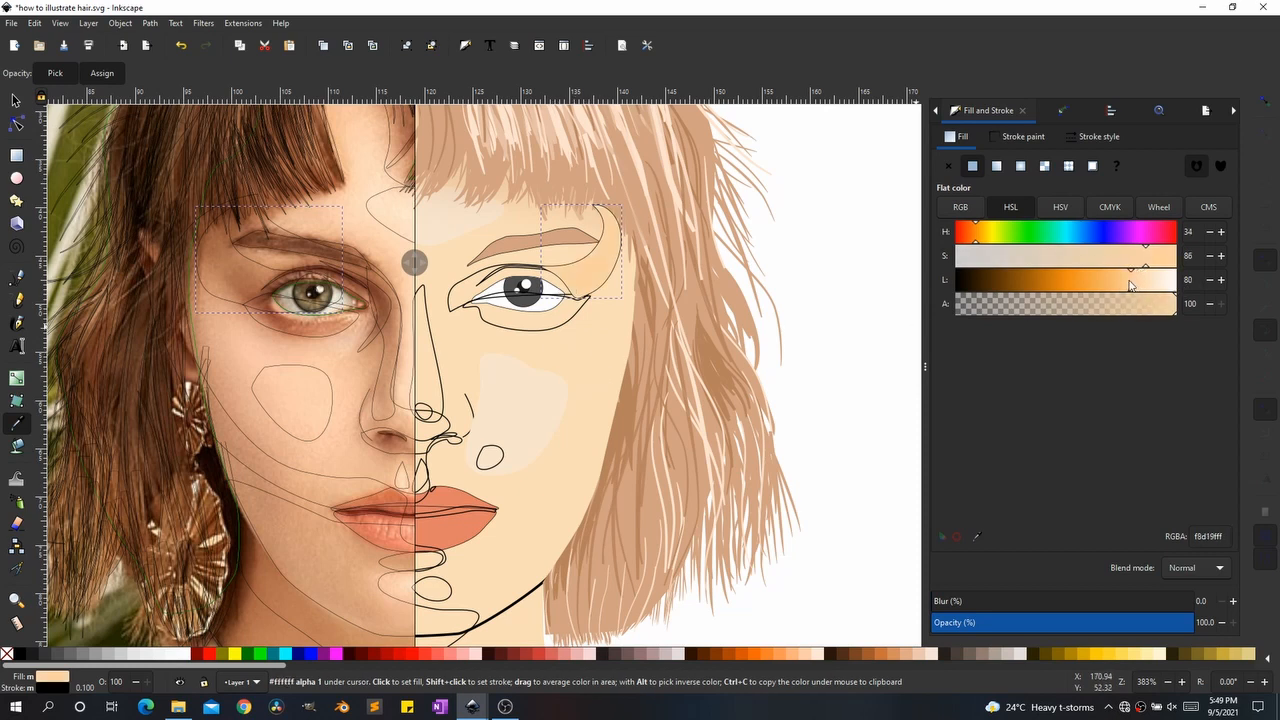
Step: Remove the stroke from both eye-shadow shapes and set their fill to saturation 80 and lightness 78
click(1014, 140)
click(948, 168)
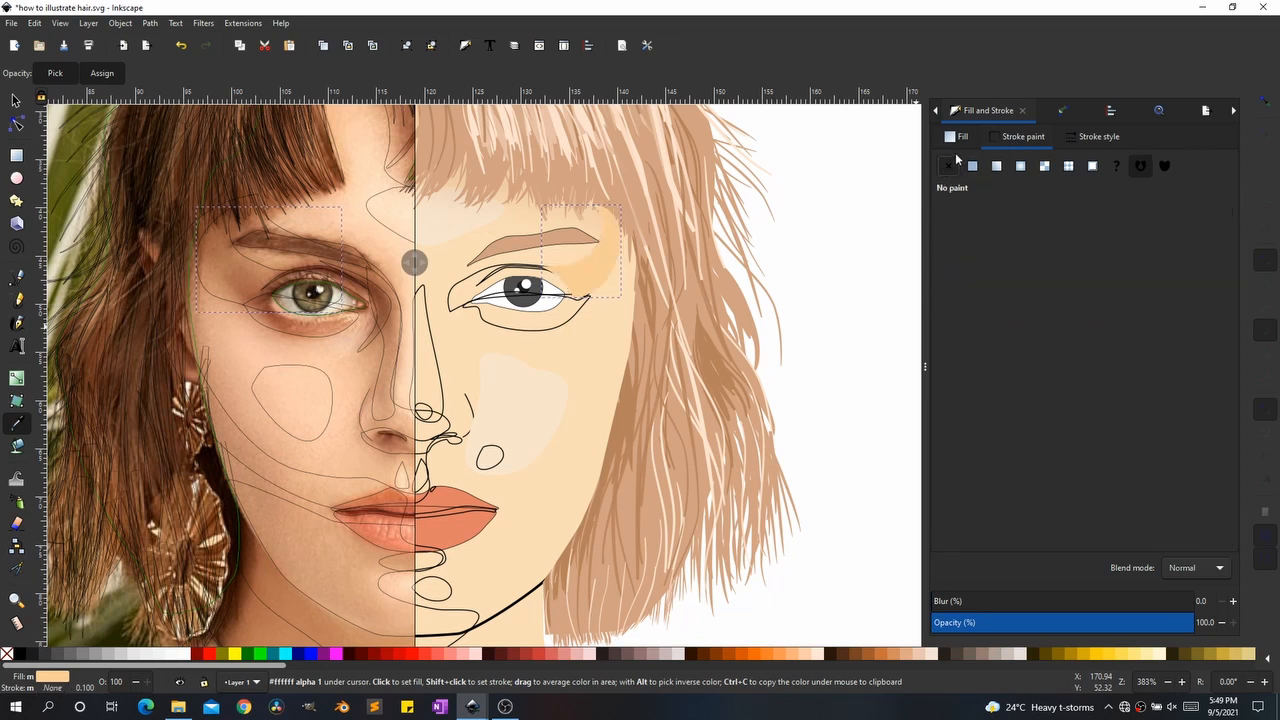
click(957, 140)
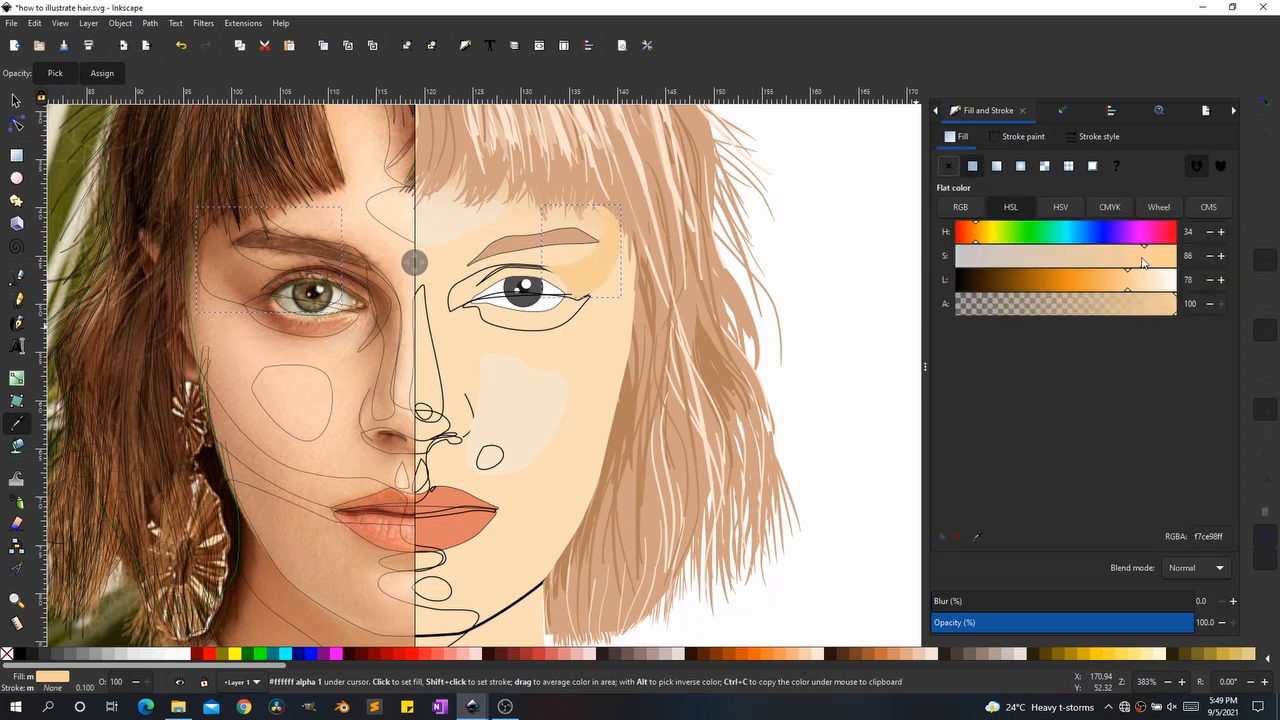
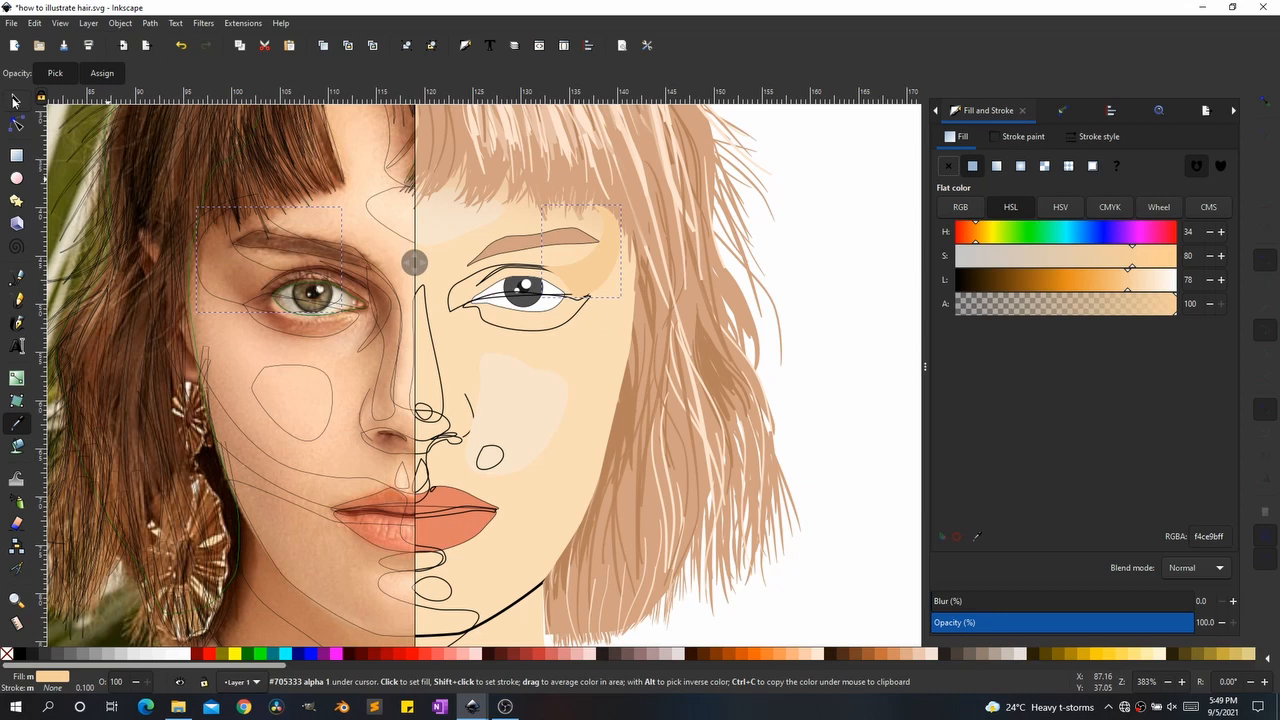
click(15, 101)
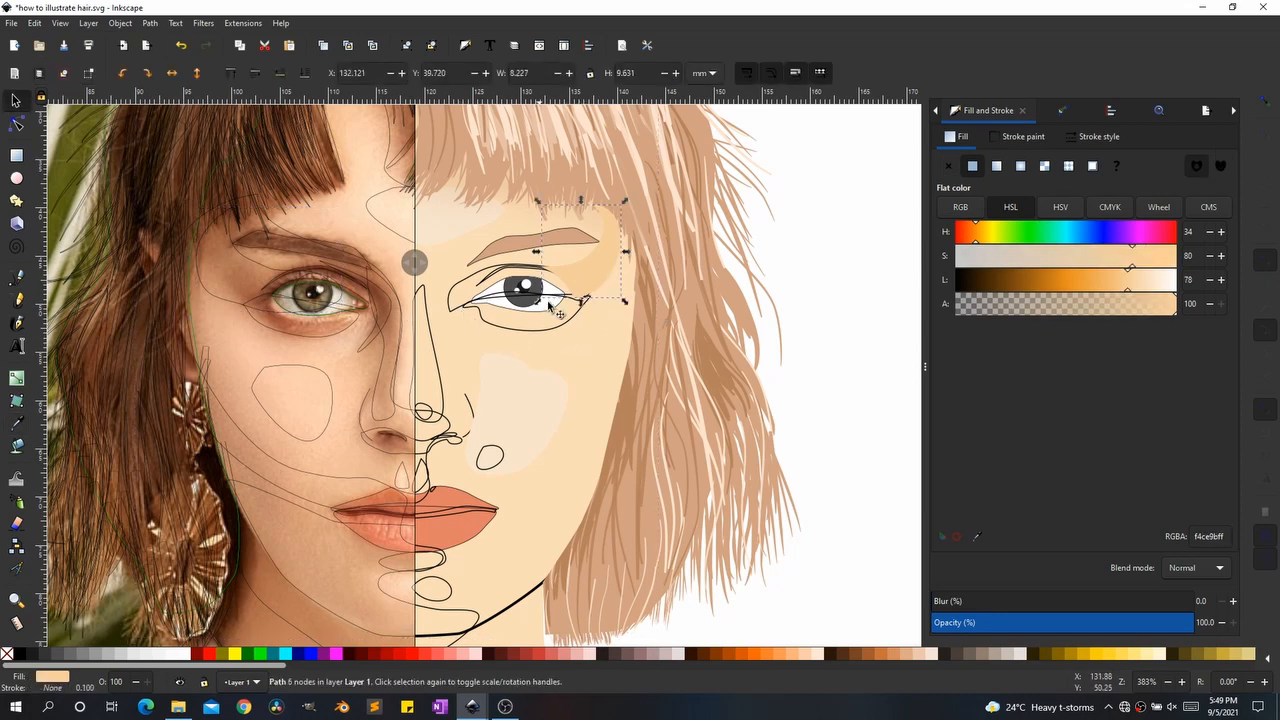
Step: Shift the split-view divider off the face, fill the small highlight above the upper lip with cheek-highlight colour f8e4cc and remove its stroke
mouse_move(414, 262)
mouse_down()
mouse_move(91, 258)
mouse_move(206, 254)
mouse_move(96, 259)
mouse_move(526, 363)
mouse_move(183, 363)
mouse_up()
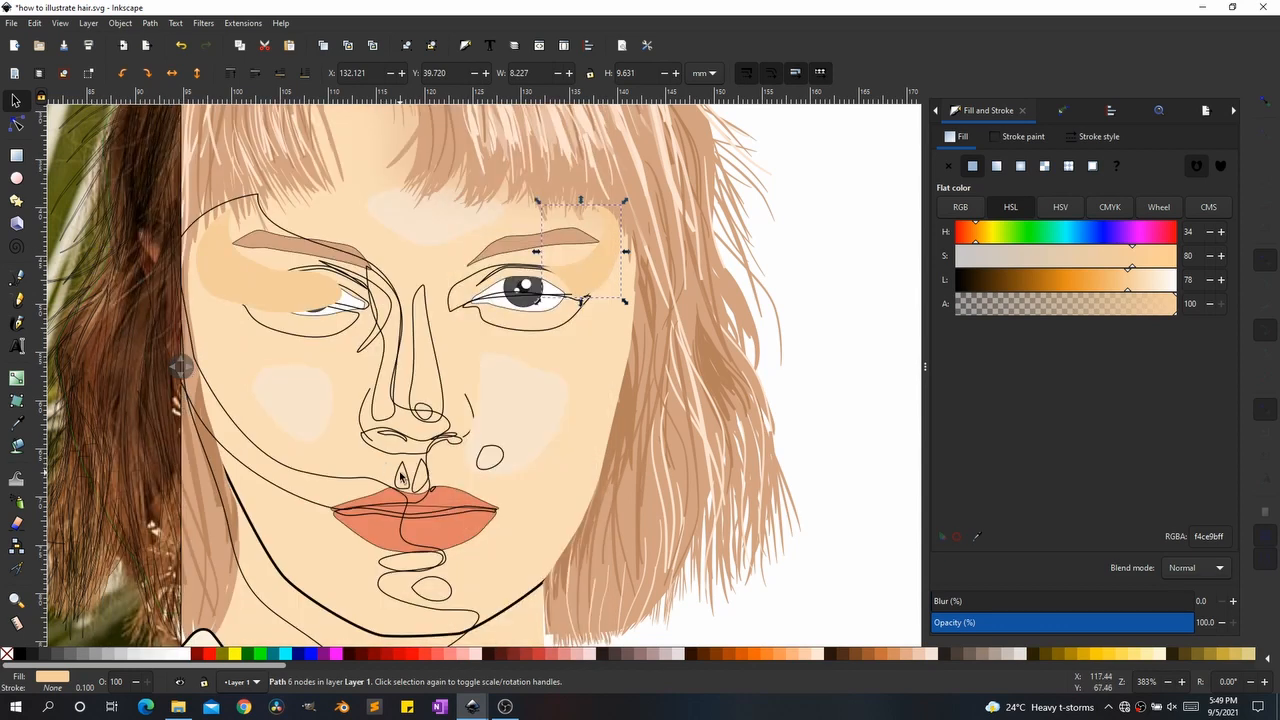
click(402, 478)
key(d)
click(540, 410)
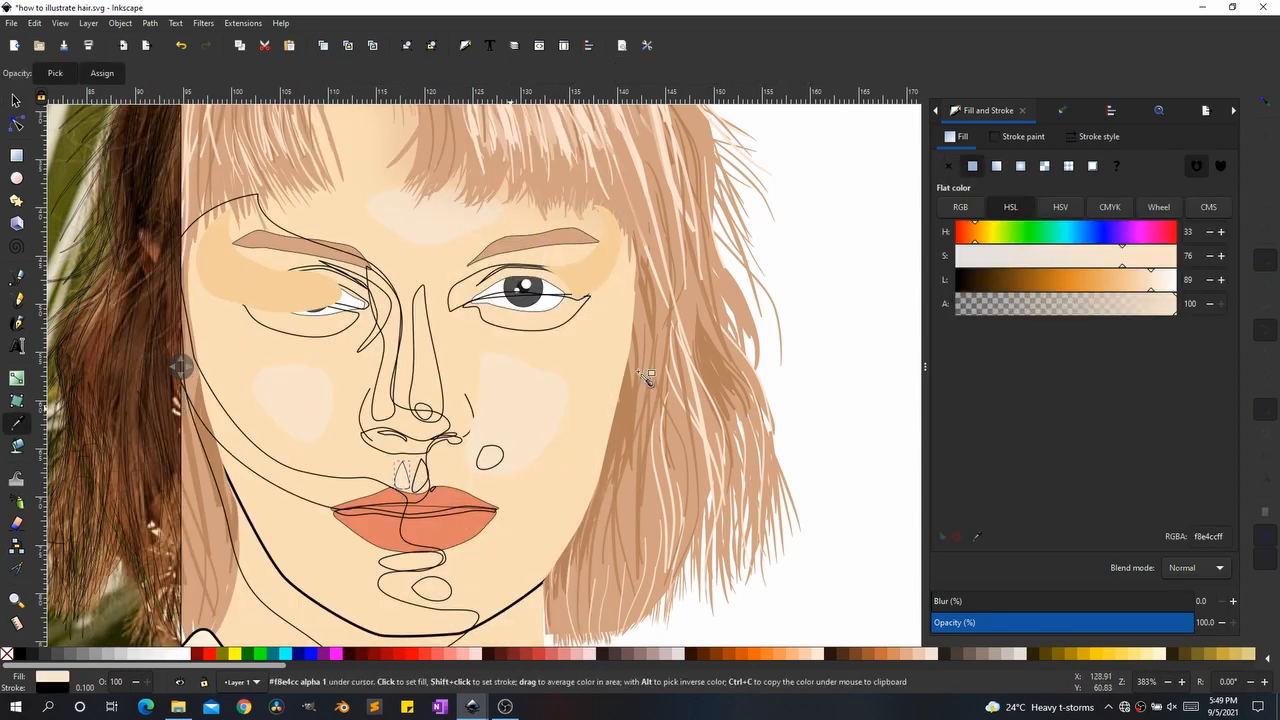
click(1022, 136)
click(948, 166)
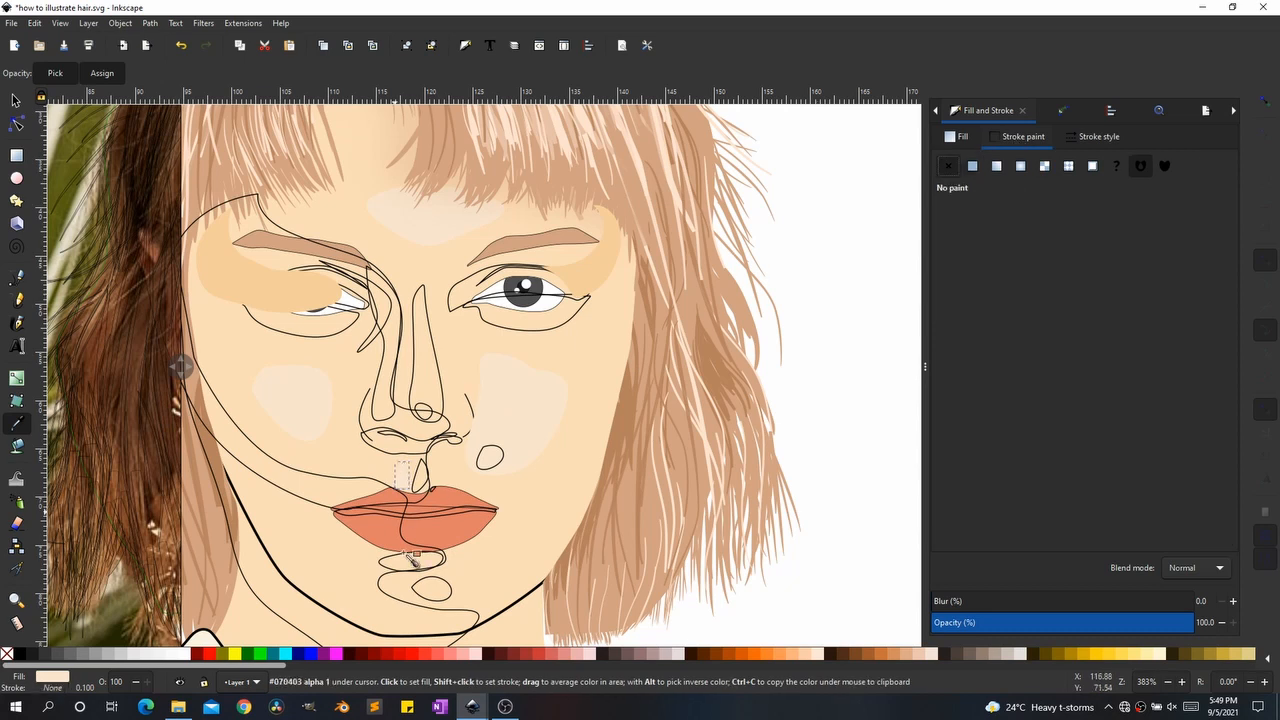
key(s)
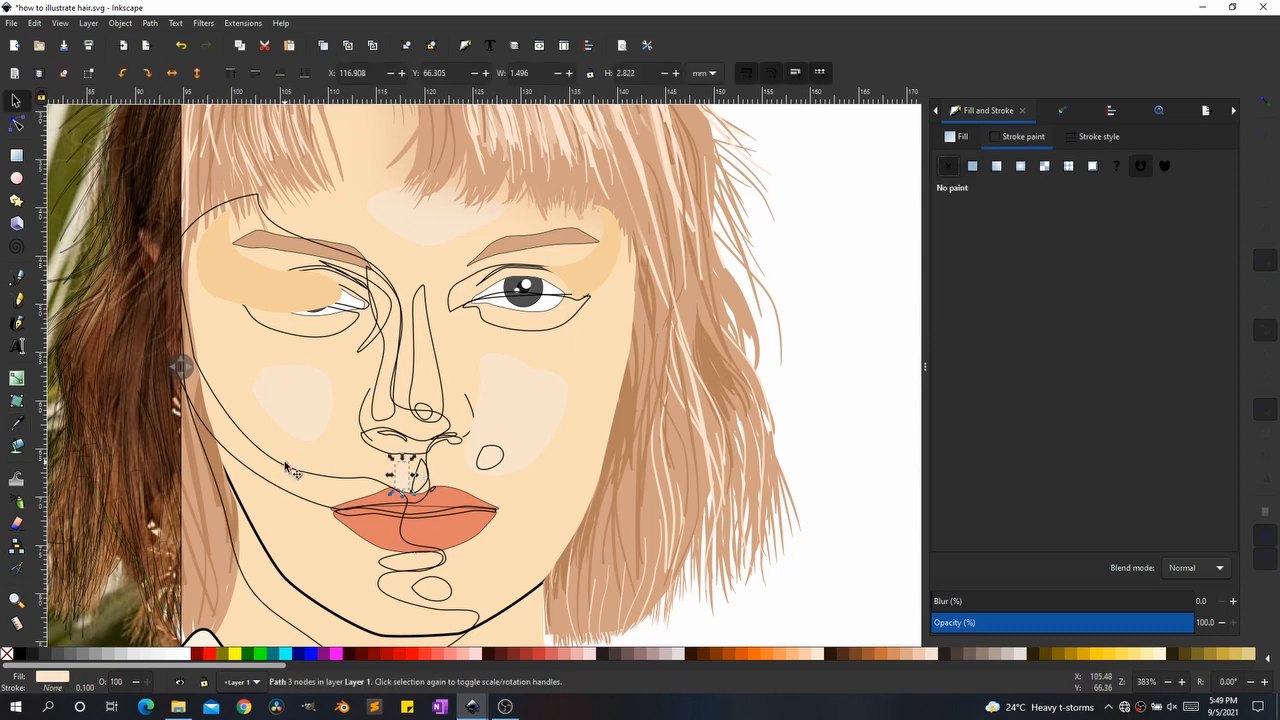
Step: Fill the two large shadow shapes along the side of the face and jaw with colour f4ce9b sampled from the eye shadow
shift+click(323, 484)
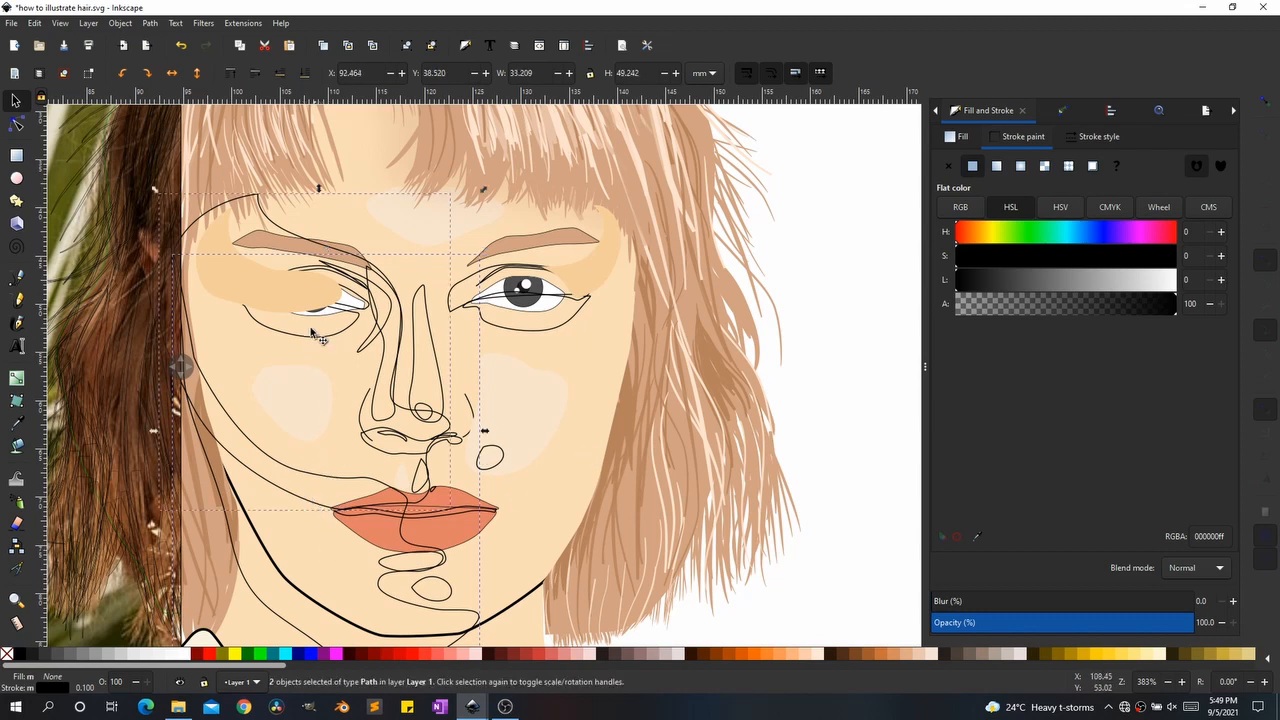
key(d)
click(232, 284)
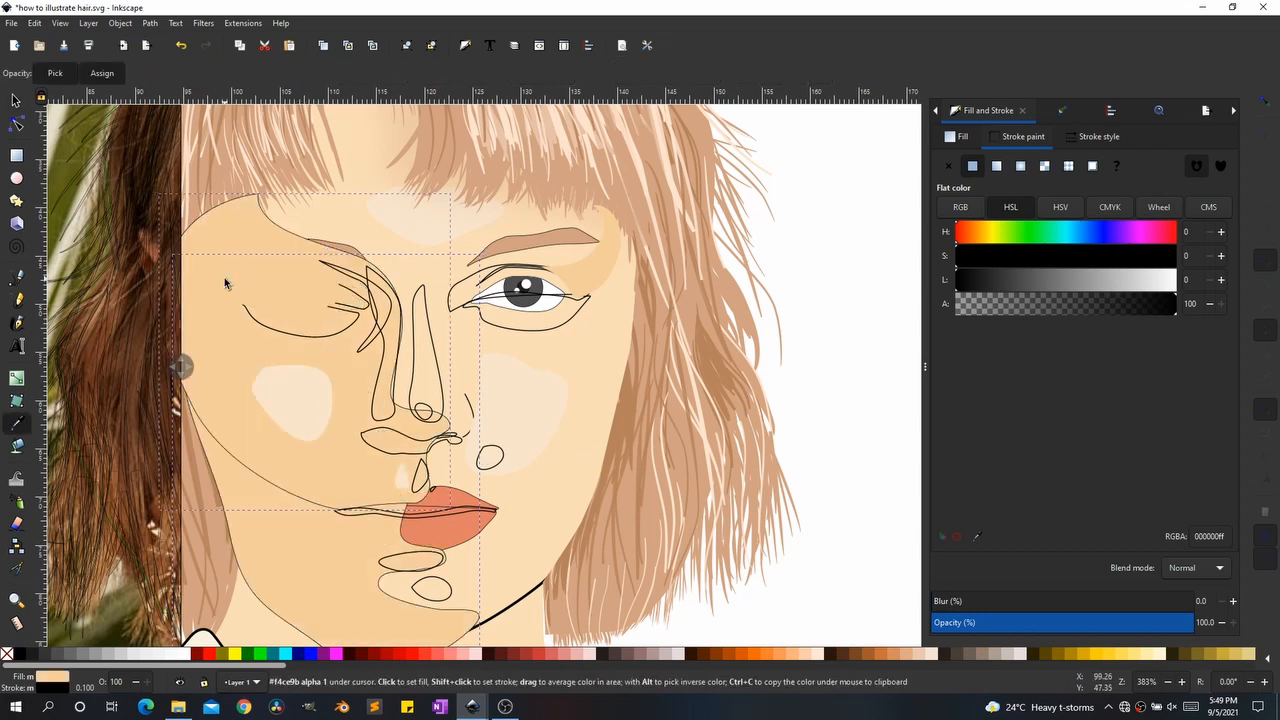
key(s)
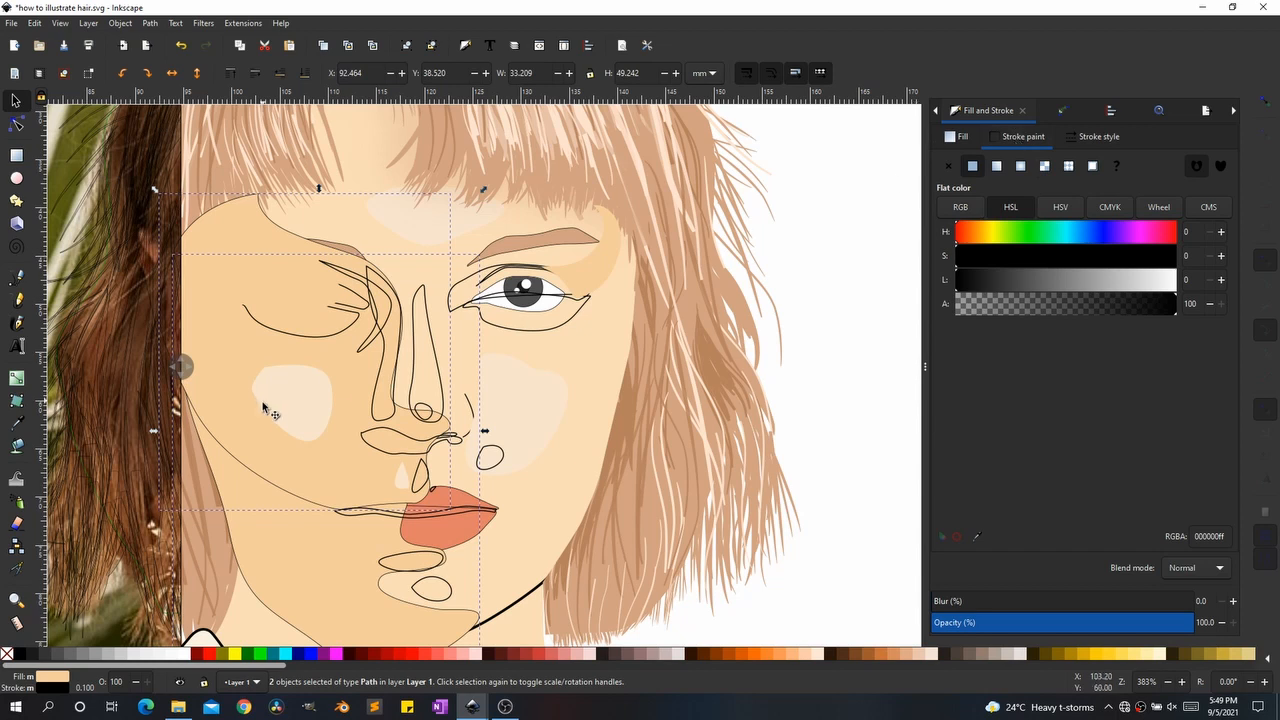
Step: Create a clip group from the base face shape
click(491, 416)
click(275, 459)
click(555, 502)
right_click(556, 502)
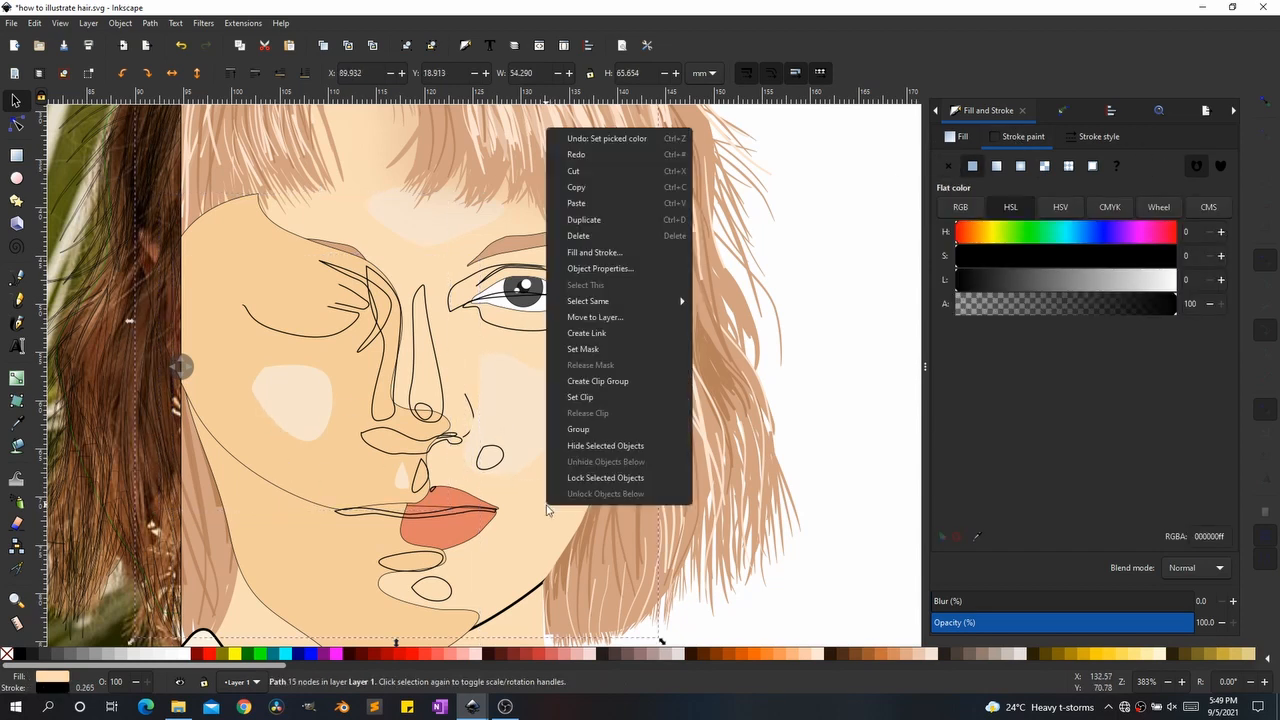
click(622, 383)
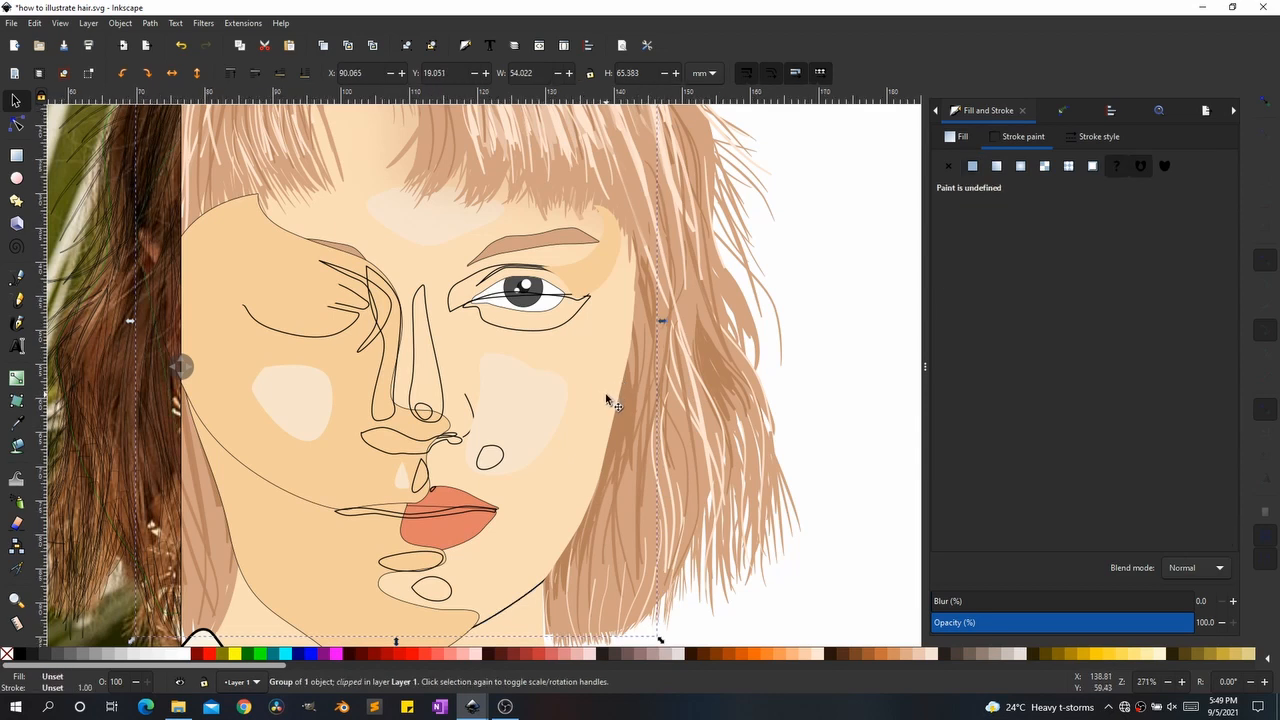
Step: Remove the stroke from the two large face-shadow shapes
scroll(614, 400, down, 1)
click(329, 383)
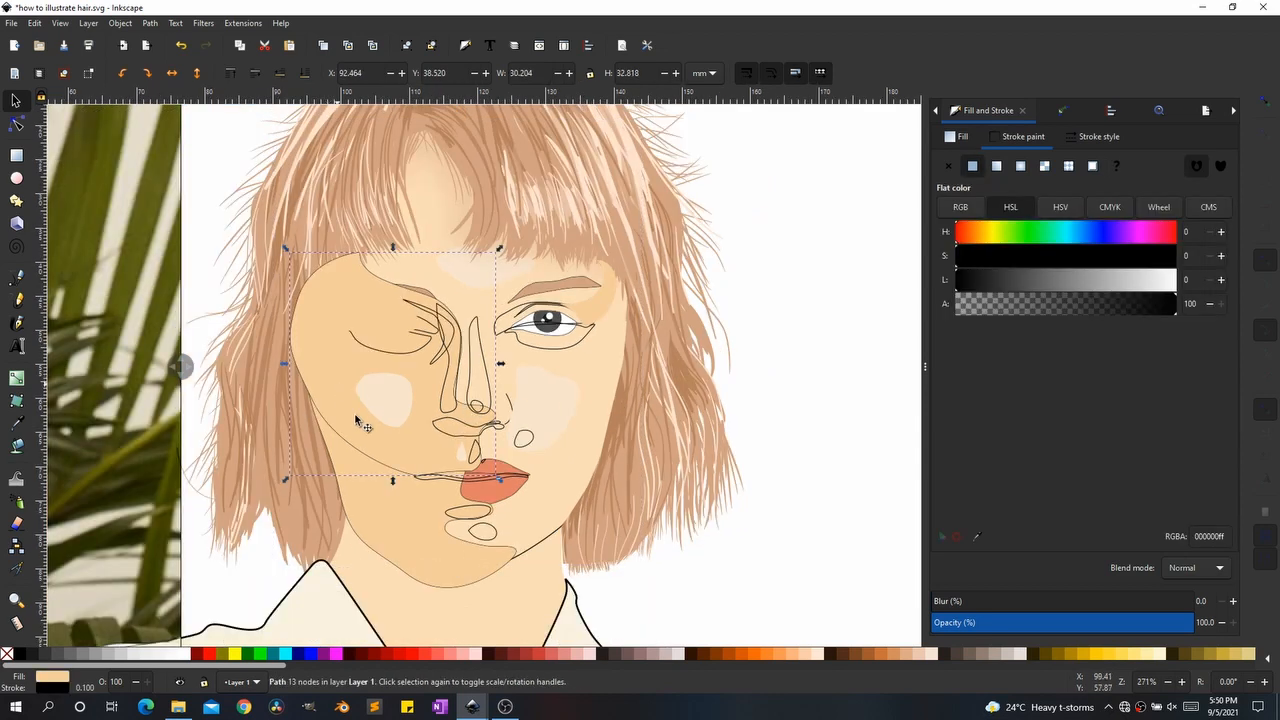
shift+click(405, 494)
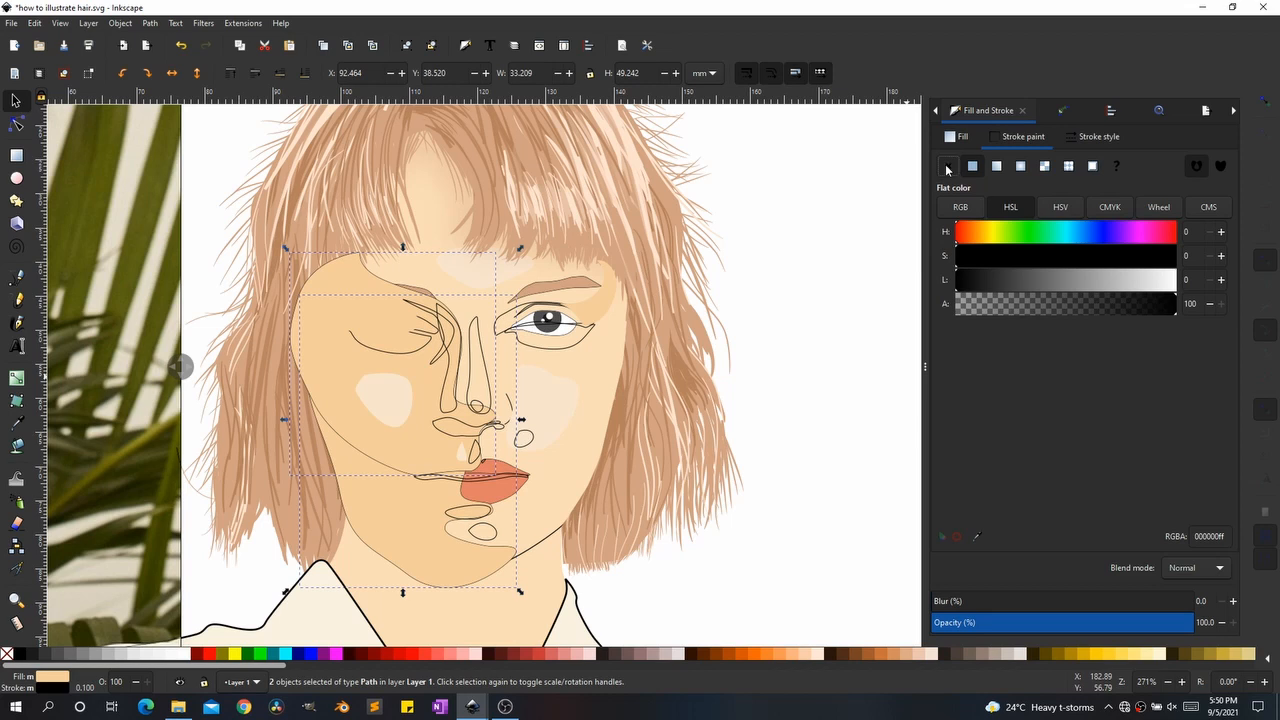
click(947, 169)
Step: Try to move the two large face-shadow shapes into the face's clip group by cutting them and pasting them in place
click(585, 485)
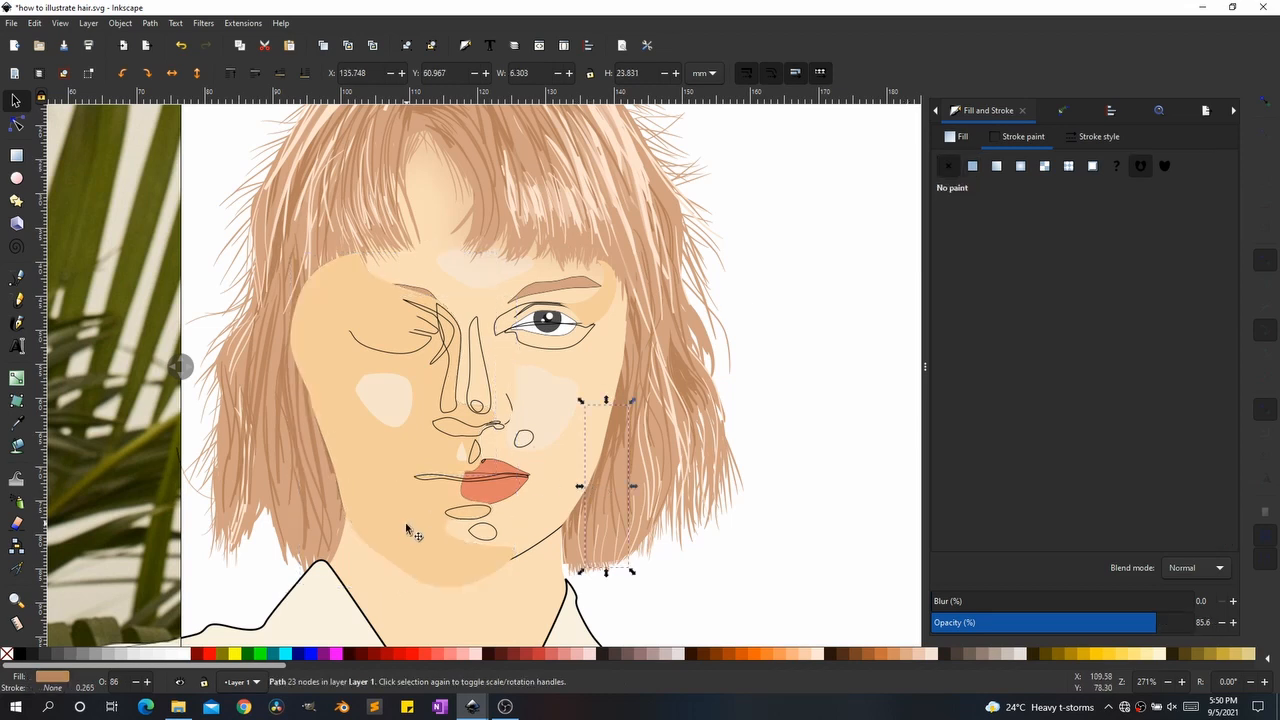
click(350, 400)
key(Delete)
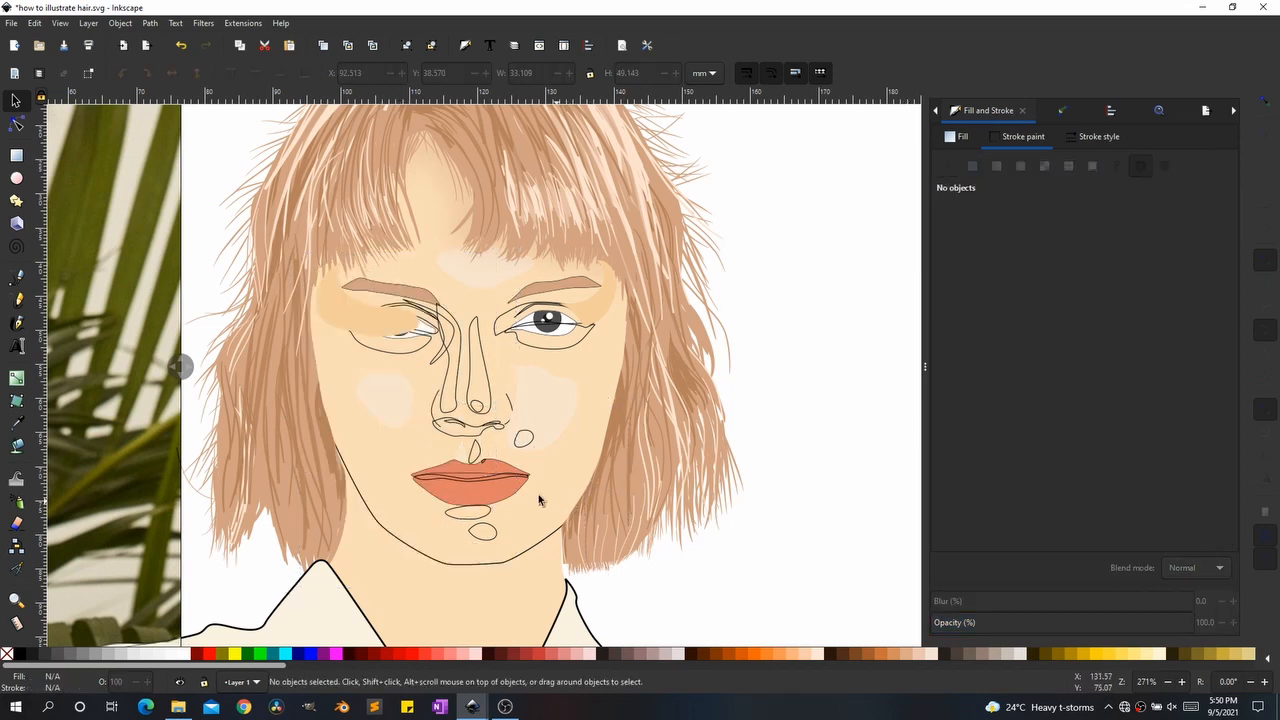
right_click(558, 485)
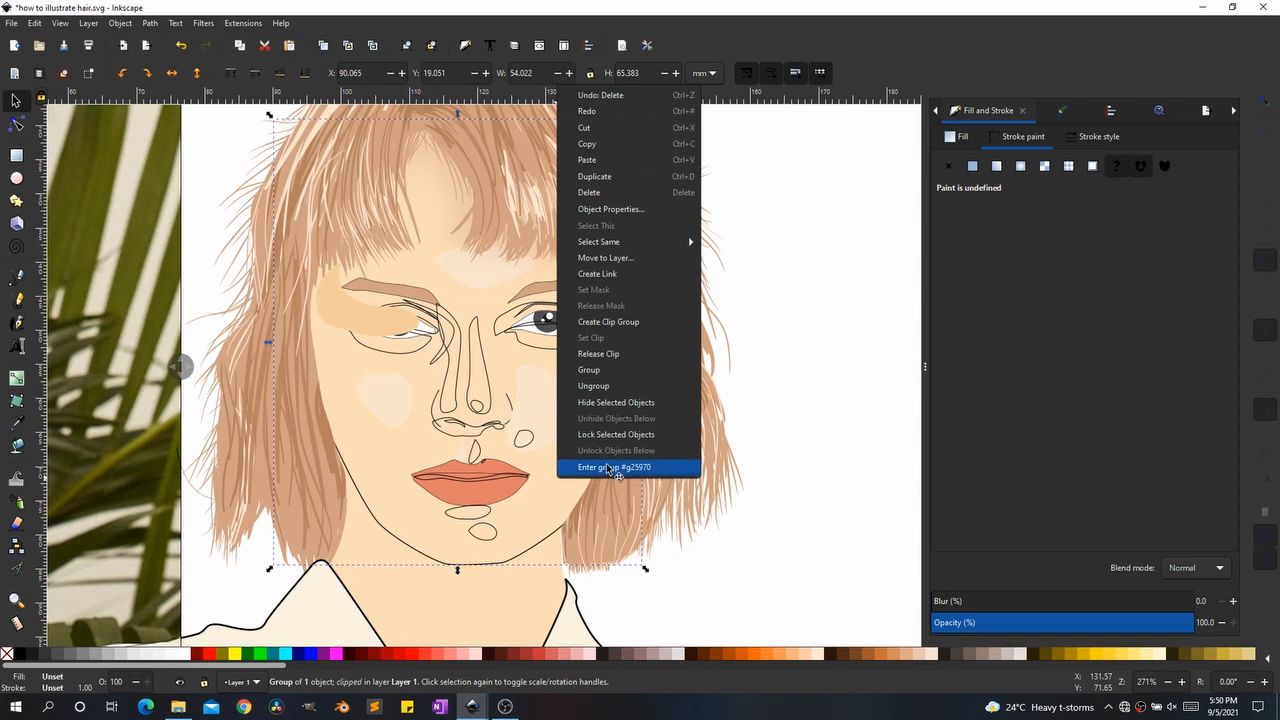
click(615, 472)
click(500, 477)
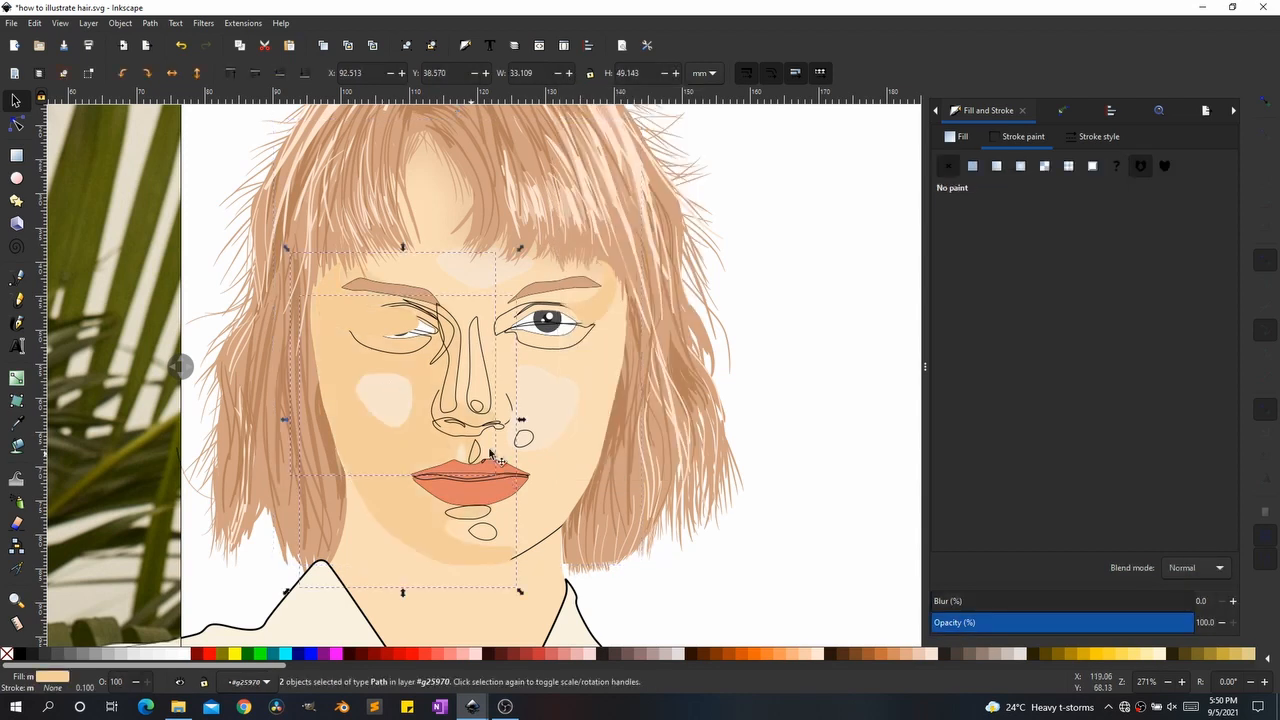
scroll(507, 436, down, 1)
scroll(568, 443, up, 1)
scroll(482, 502, up, 1)
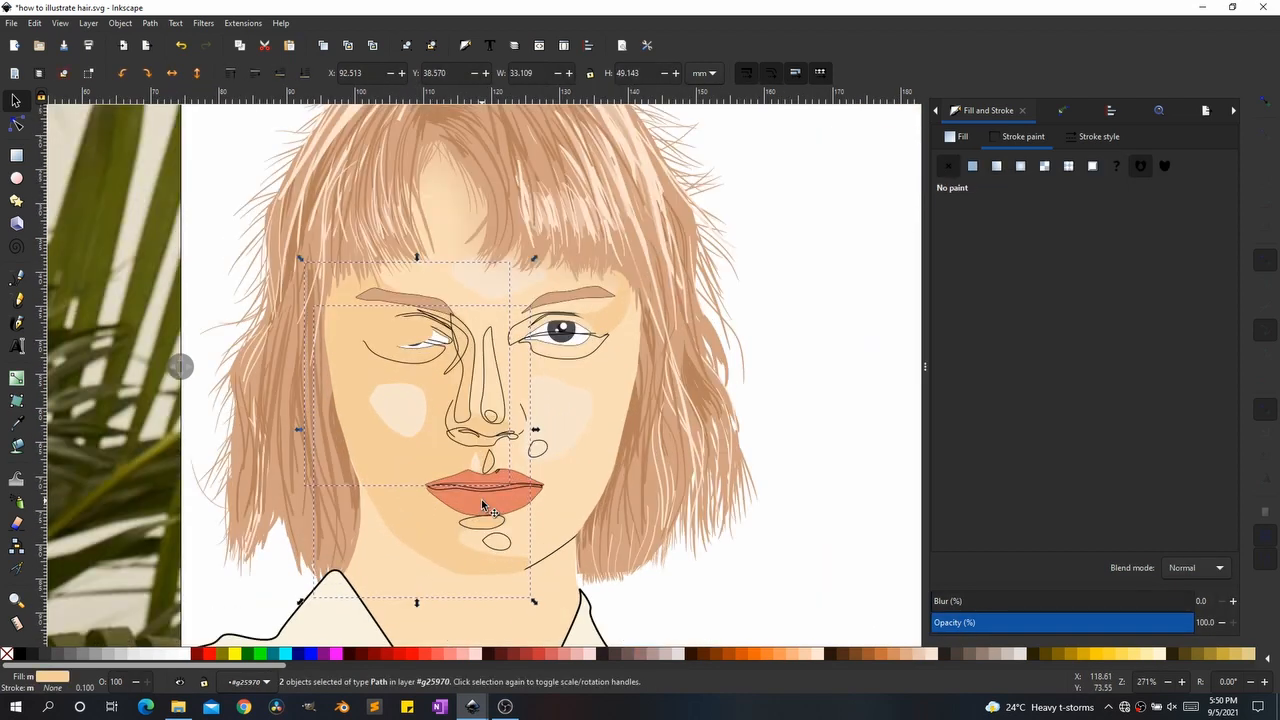
key(ctrl+z)
key(ctrl+z)
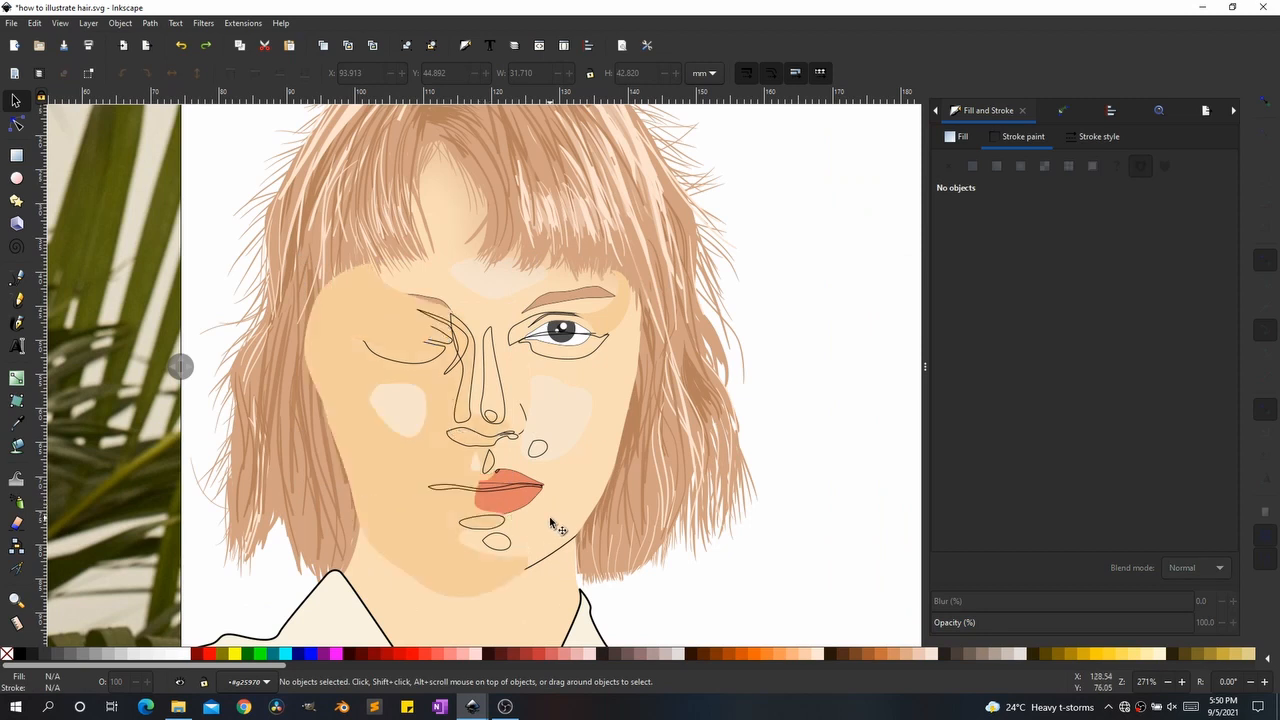
Step: Try to group the base face shape inside the face's clip group
click(556, 527)
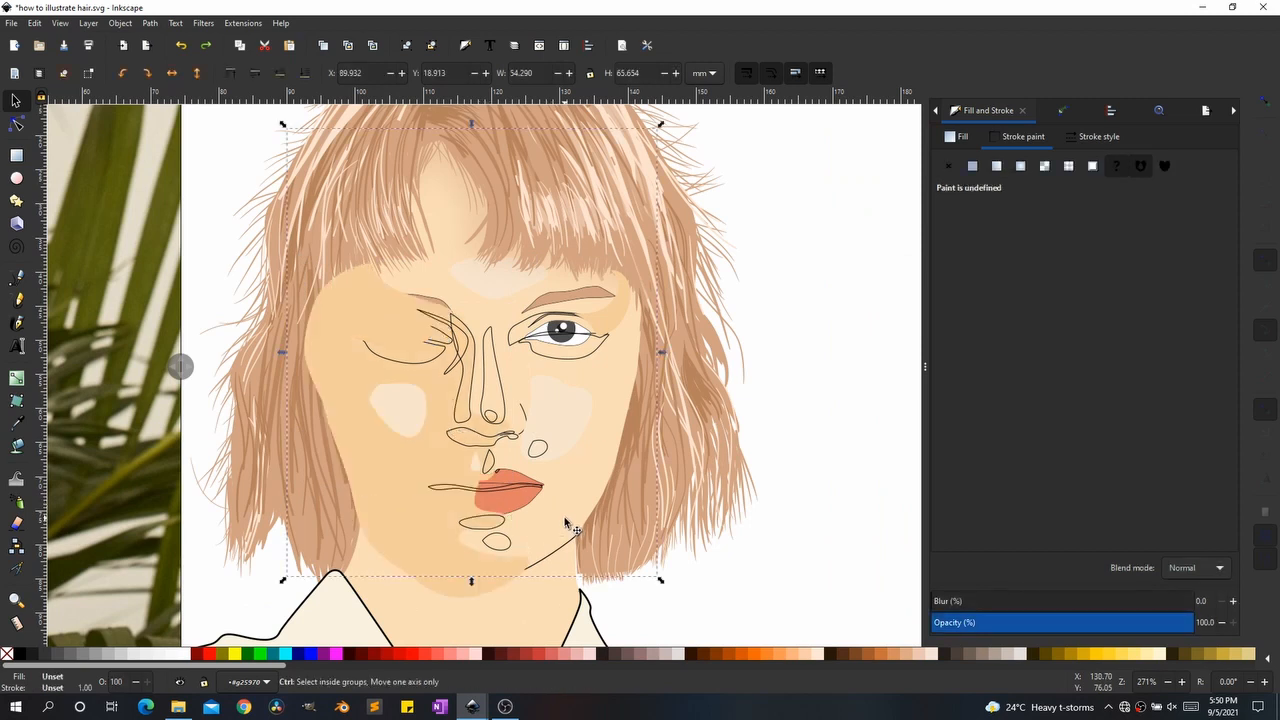
key(ctrl+g)
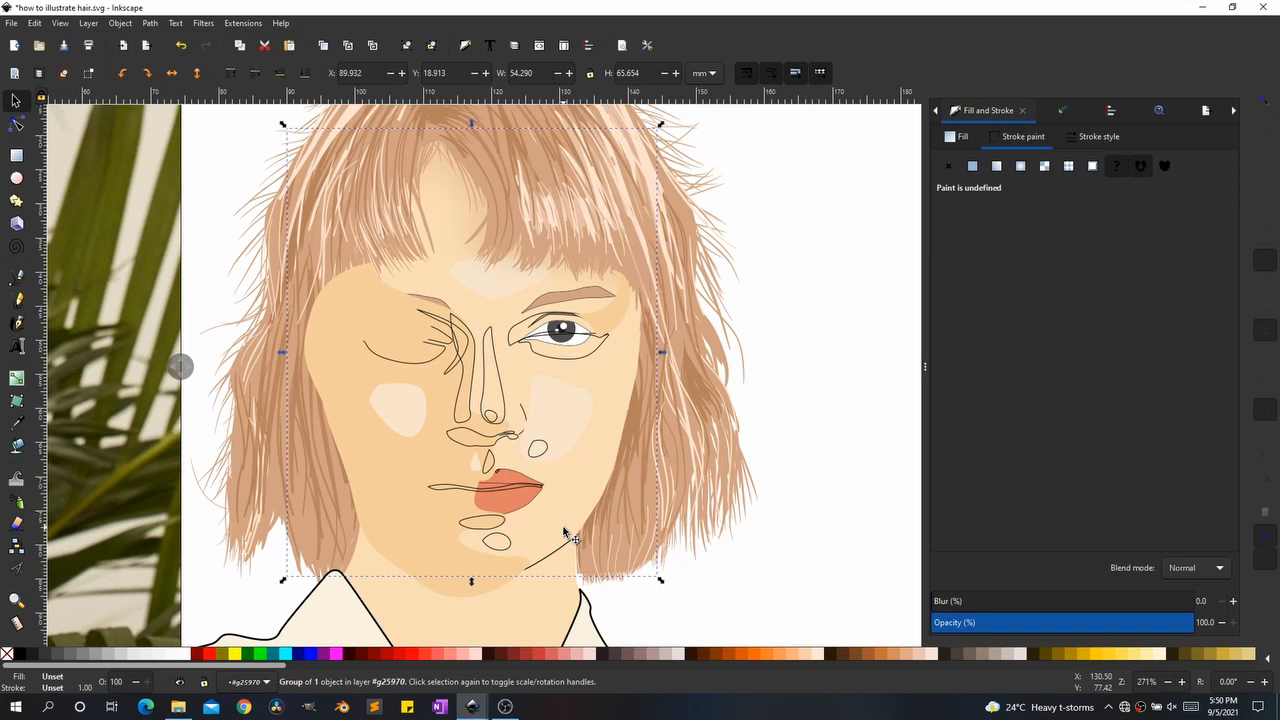
drag(568, 518, 397, 487)
key(ctrl+z)
key(ctrl+z)
scroll(556, 420, down, 2)
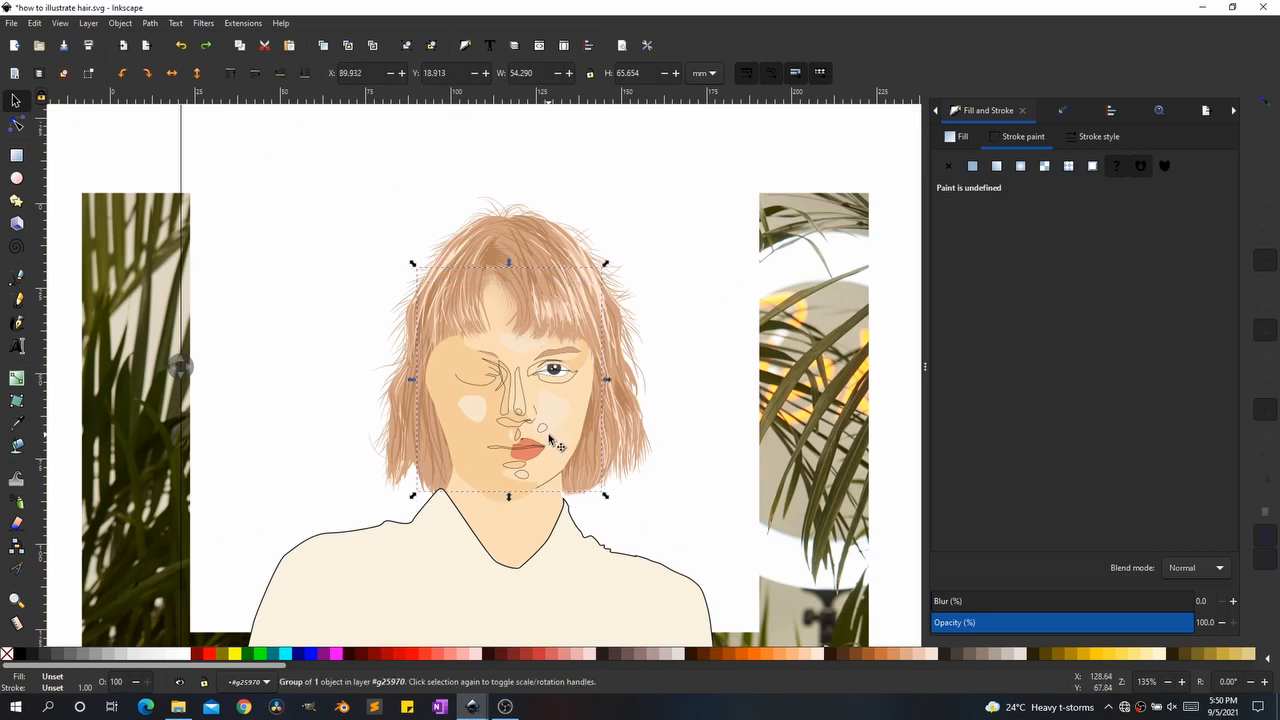
scroll(550, 440, up, 1)
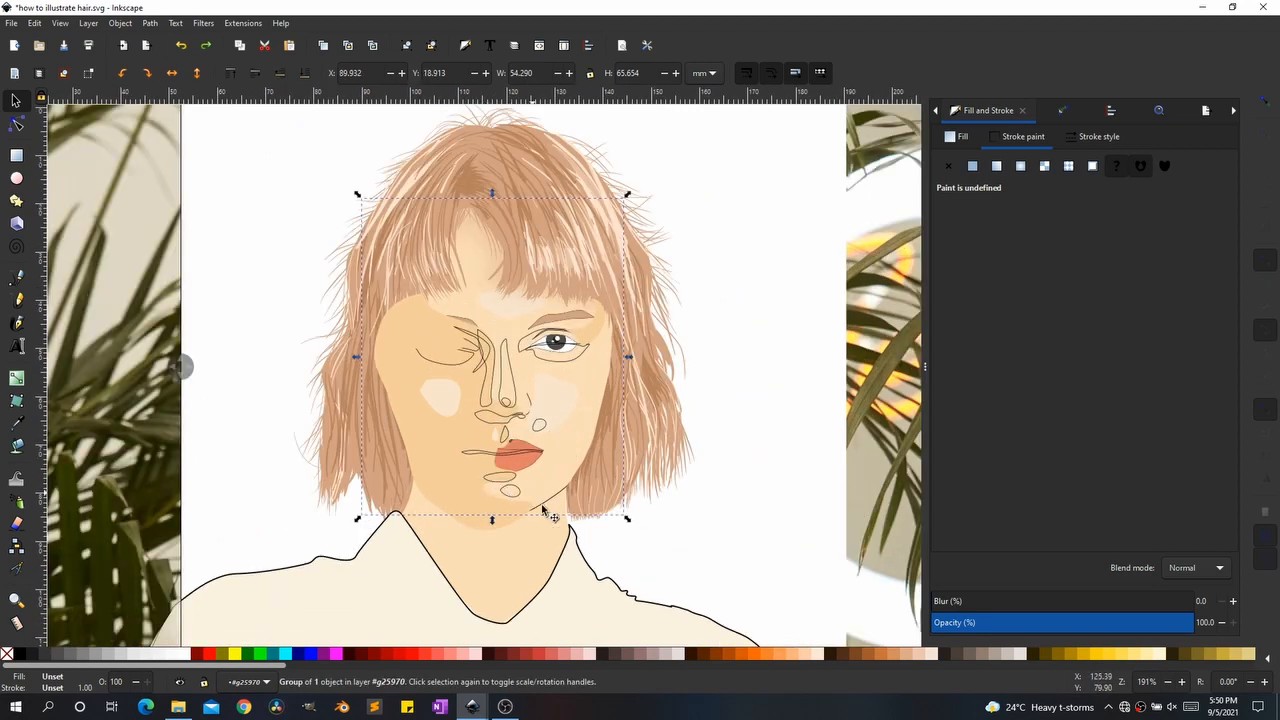
Step: Try to duplicate the clipped hair group
click(567, 563)
click(570, 474)
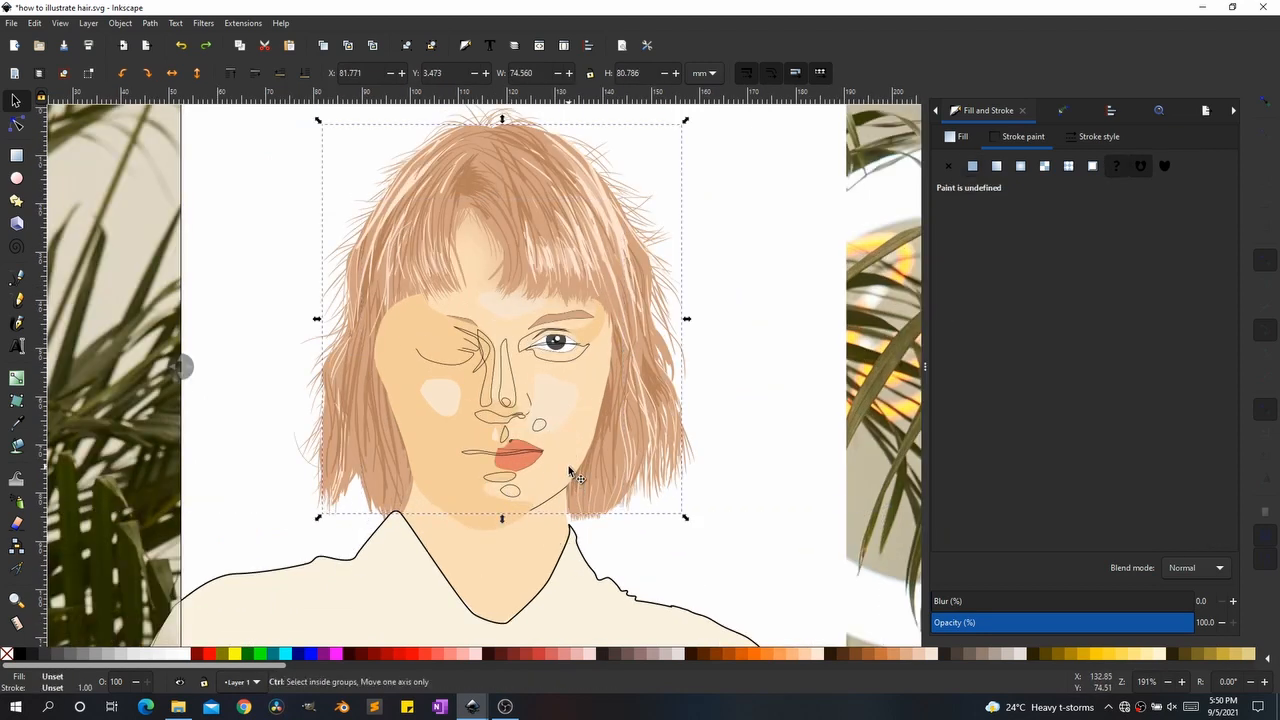
key(ctrl+d)
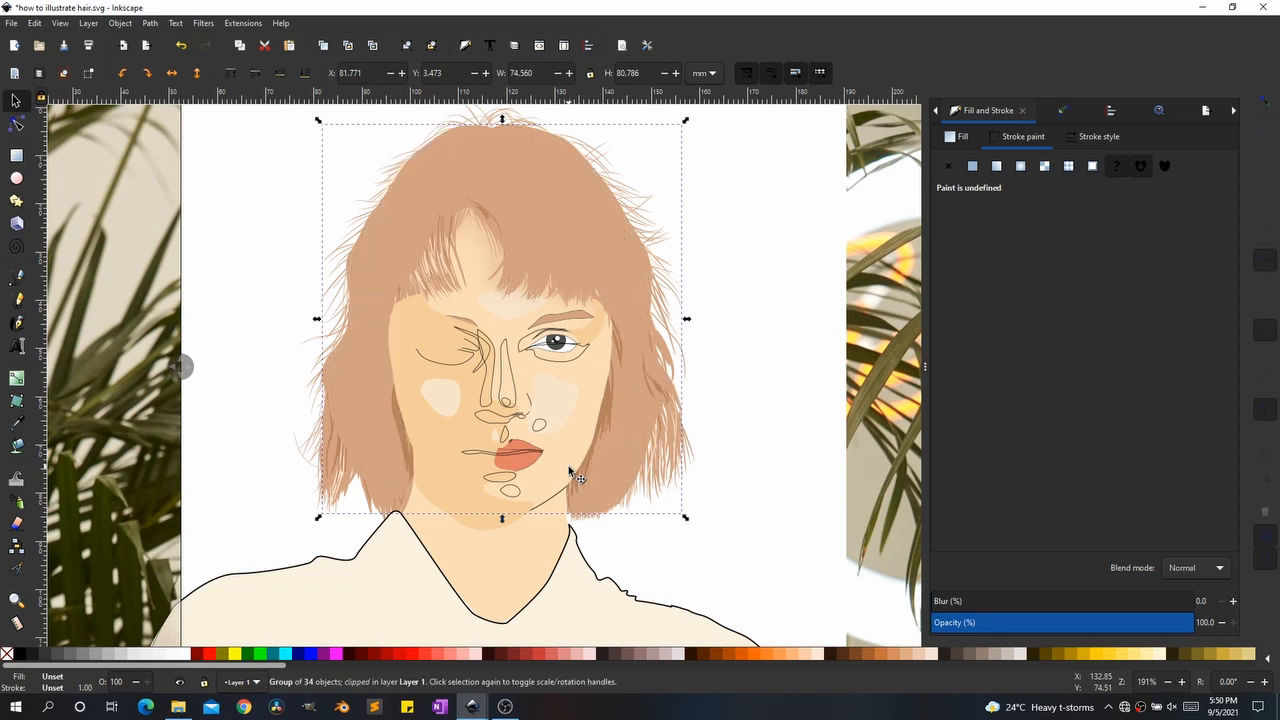
key(ctrl+z)
ctrl+scroll(575, 440, up, 1)
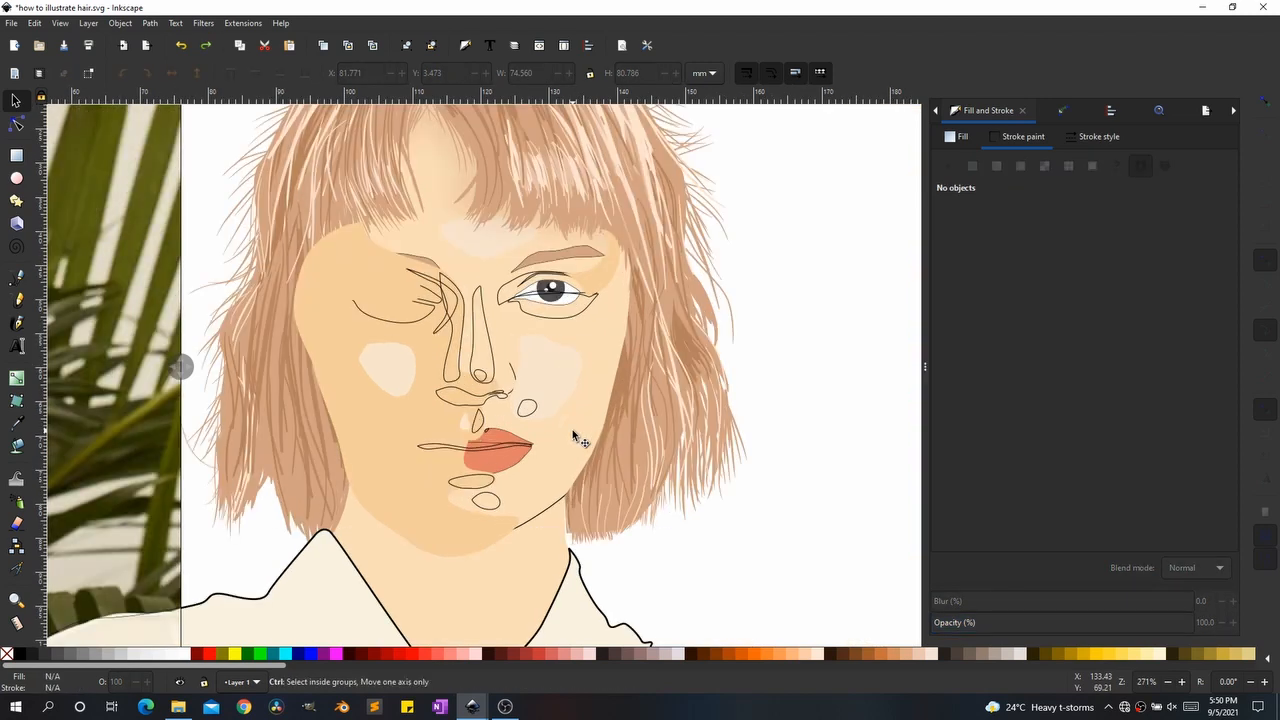
Step: Duplicate the clipped face group and send the copy to the bottom of the stacking order
drag(575, 440, 299, 515)
key(ctrl+z)
key(ctrl)
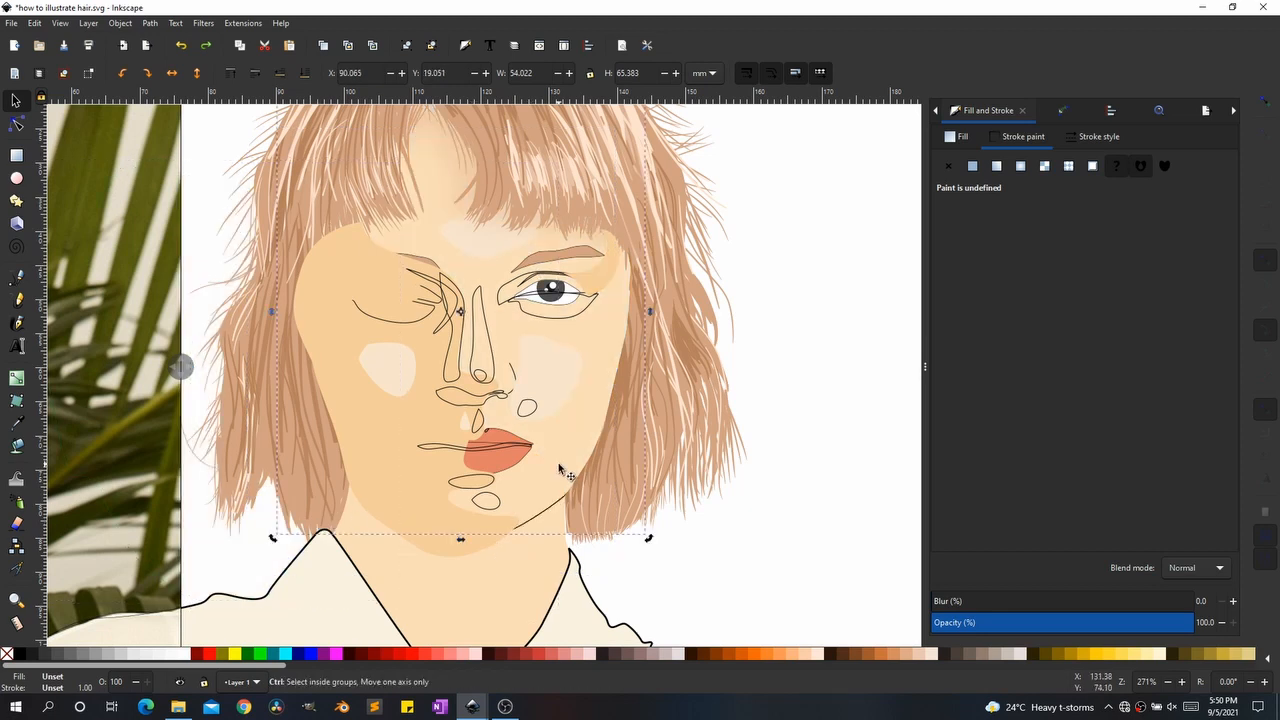
key(ctrl+d)
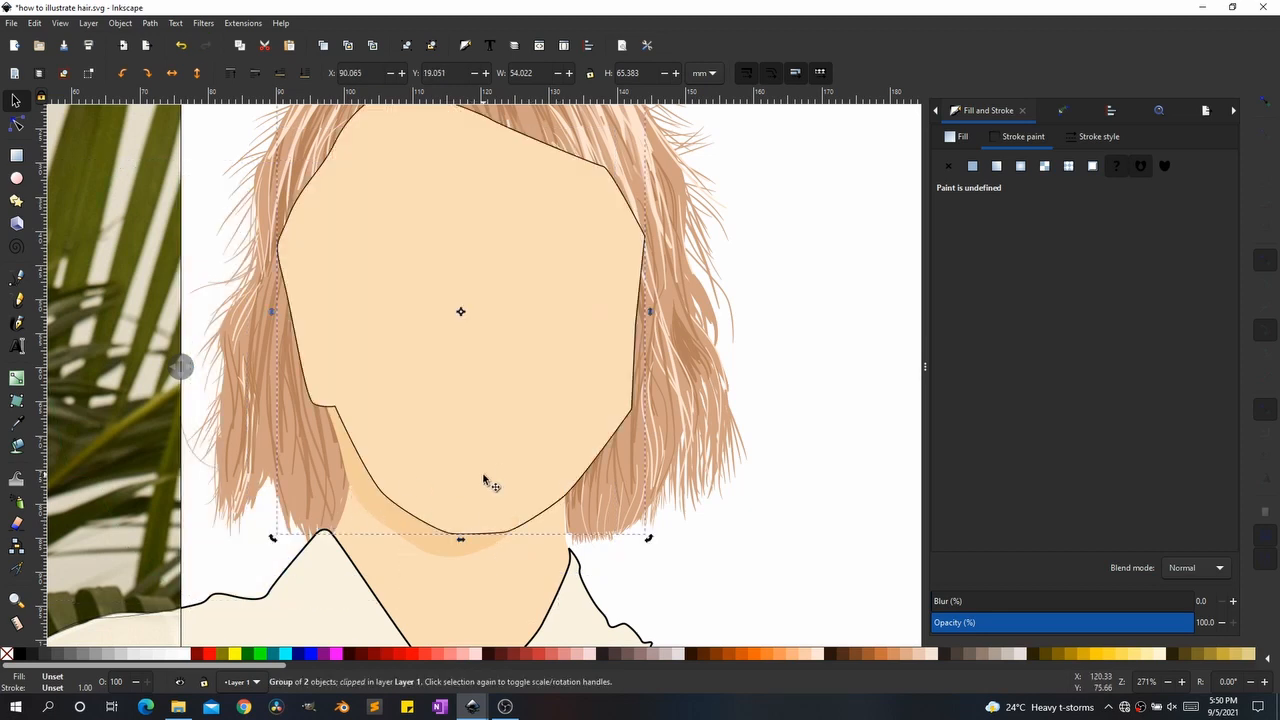
key(End)
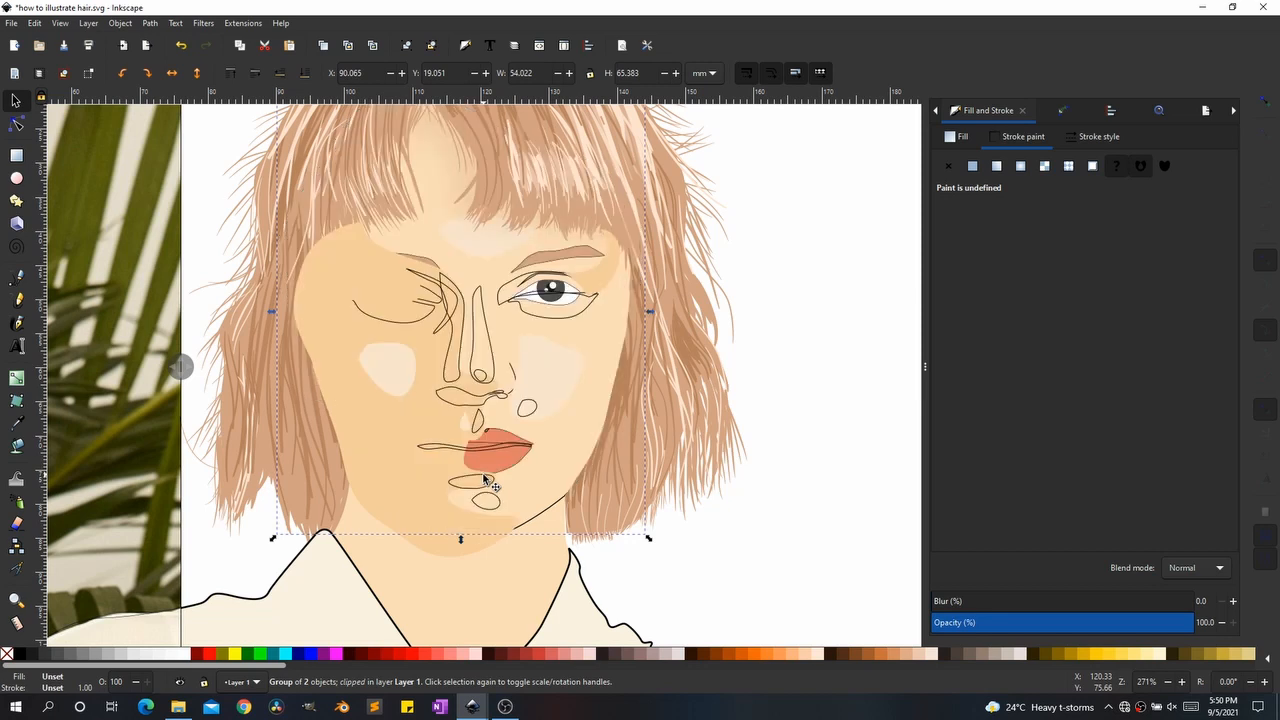
Step: Delete the loose large face-shadow shapes and paste the copied shadows inside the clipped face group, undoing the accidental move
click(420, 500)
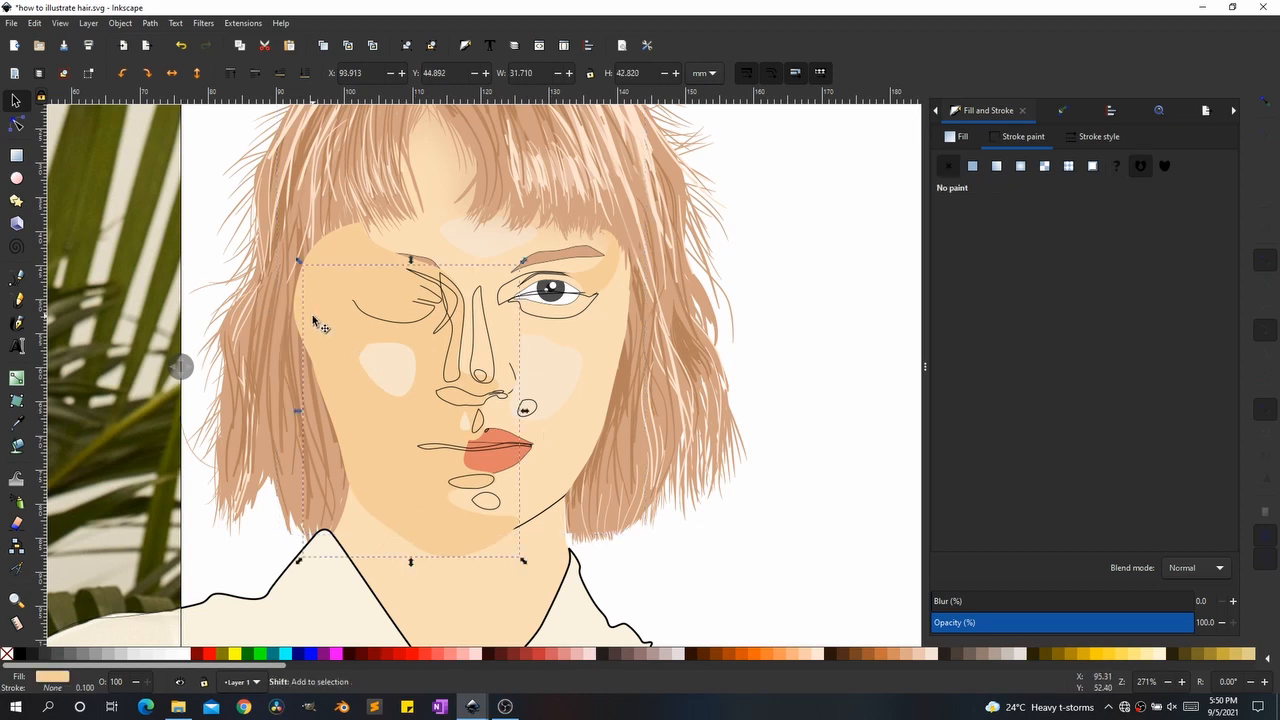
key(Delete)
right_click(584, 438)
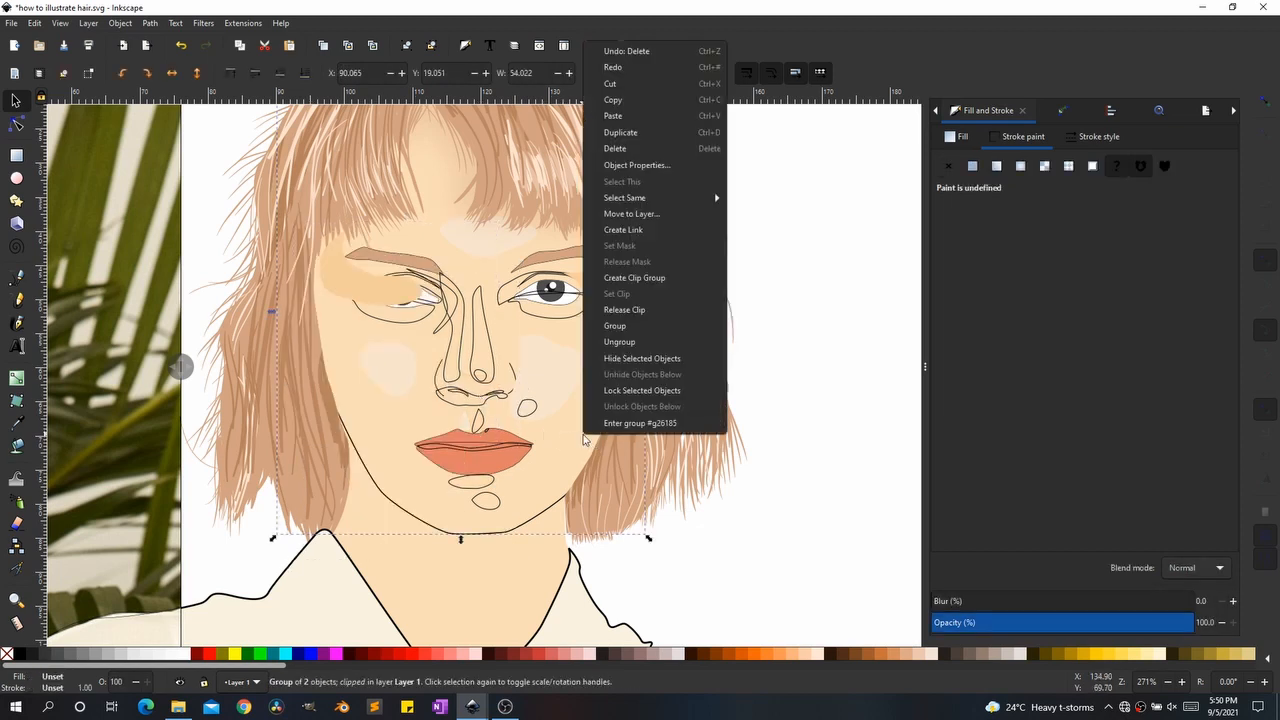
click(642, 422)
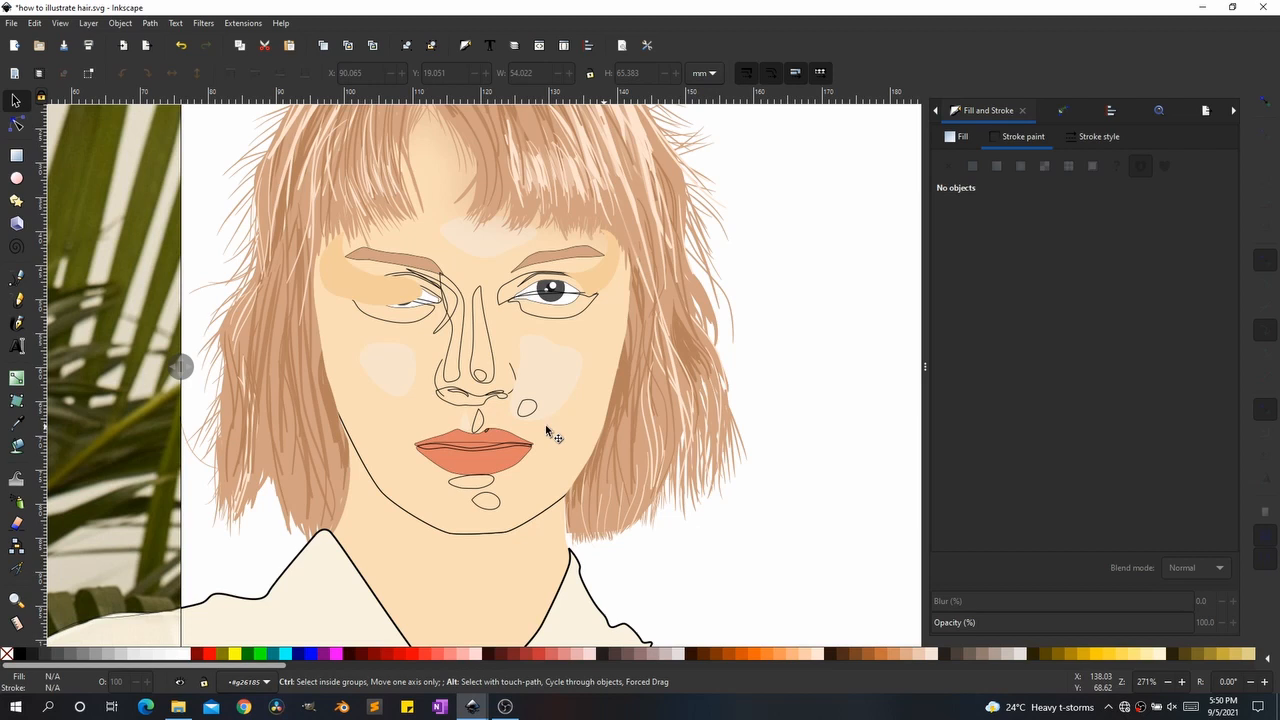
key(ctrl+v)
drag(548, 488, 533, 527)
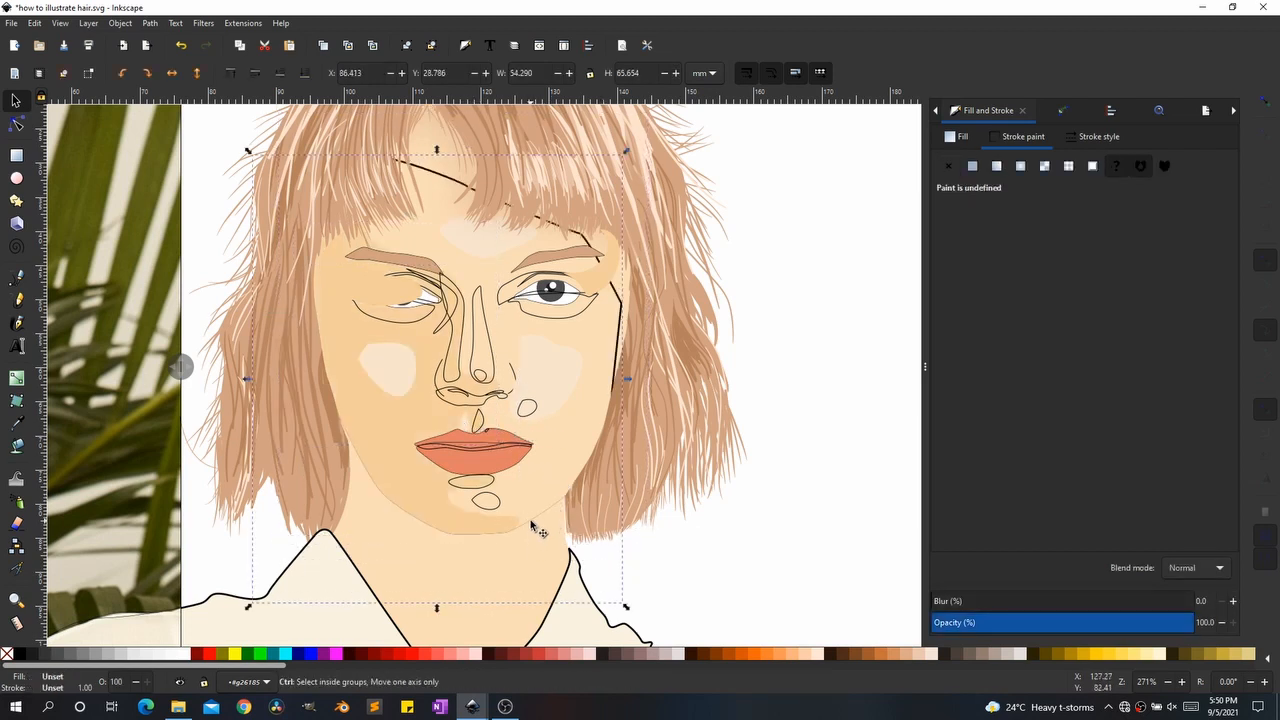
key(ctrl+z)
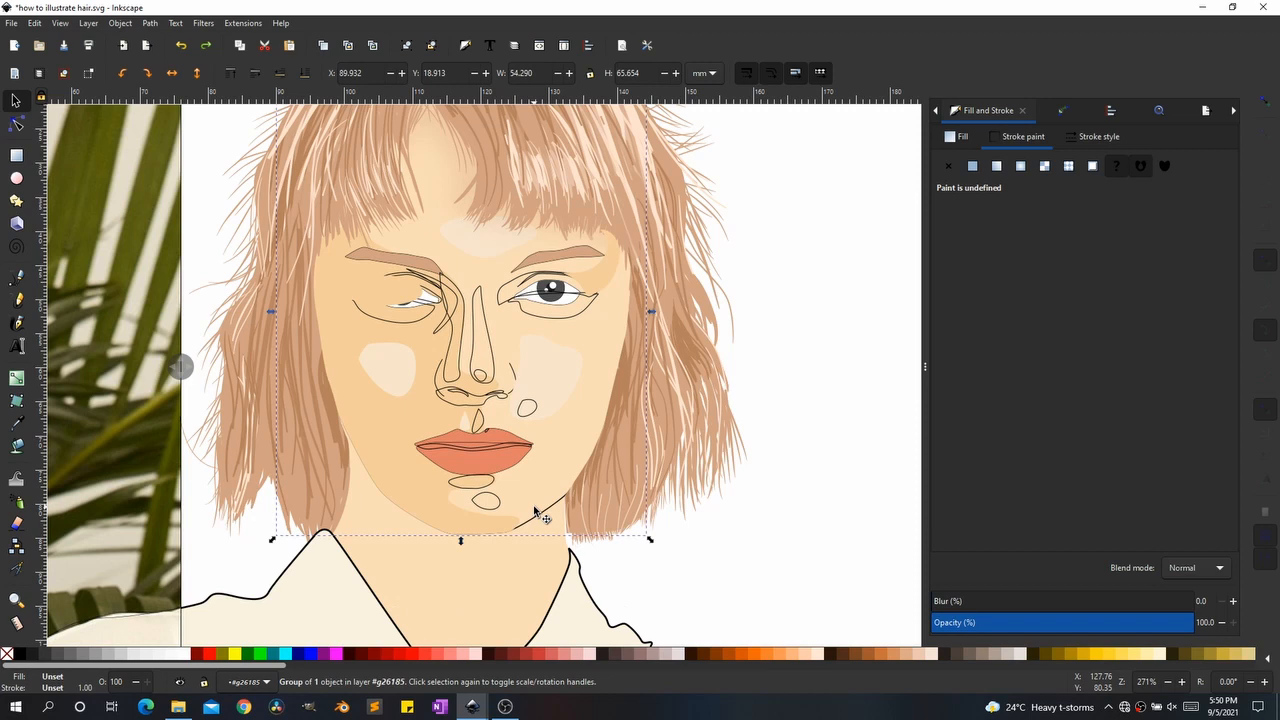
Step: Try to remove the pasted group's fill and give it a flat black stroke, and undo its displacement
click(947, 142)
click(949, 170)
click(1021, 137)
click(971, 167)
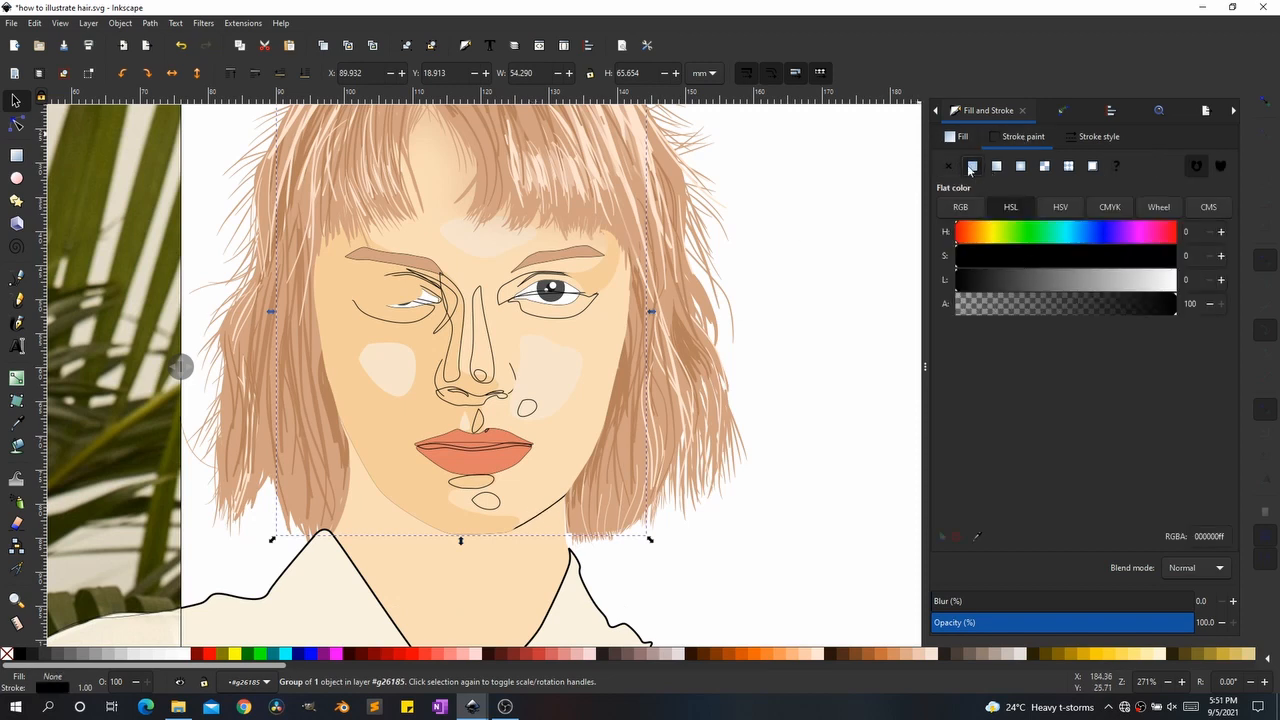
mouse_move(566, 470)
mouse_down()
mouse_move(580, 498)
mouse_move(512, 590)
mouse_move(515, 568)
mouse_up()
key(ctrl+z)
Step: Try to give the clipped face group a flat stroke and no fill
click(515, 570)
click(550, 494)
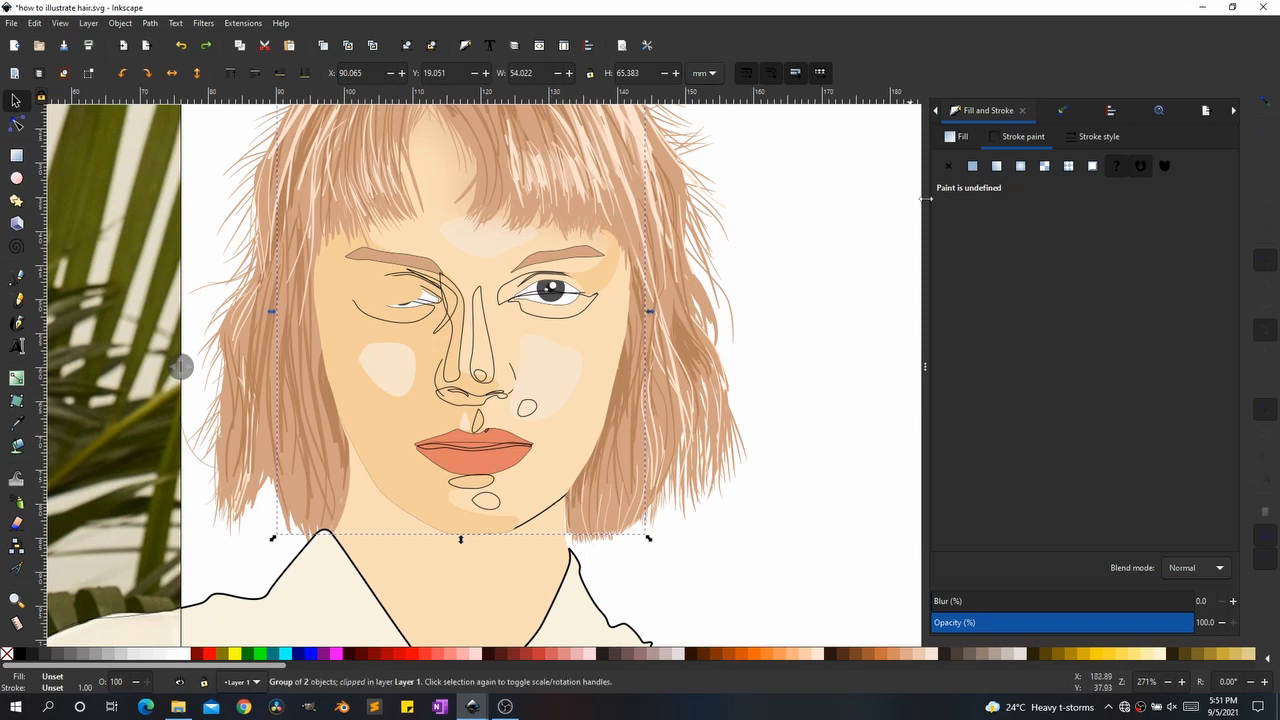
click(972, 166)
click(955, 137)
click(946, 171)
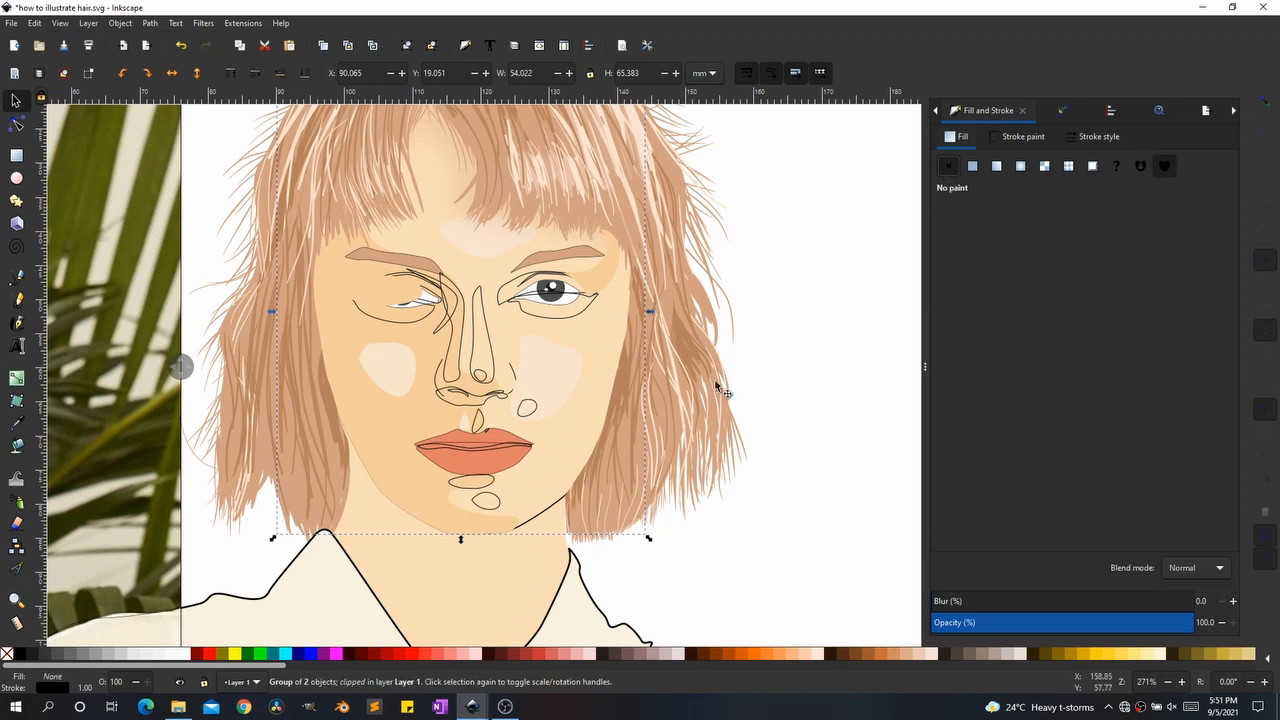
Step: Try to move the clipped face group aside and undo the recent changes to it
ctrl+click(698, 408)
scroll(560, 455, down, 2)
scroll(540, 464, up, 2)
click(425, 440)
drag(424, 438, 293, 517)
key(ctrl+z)
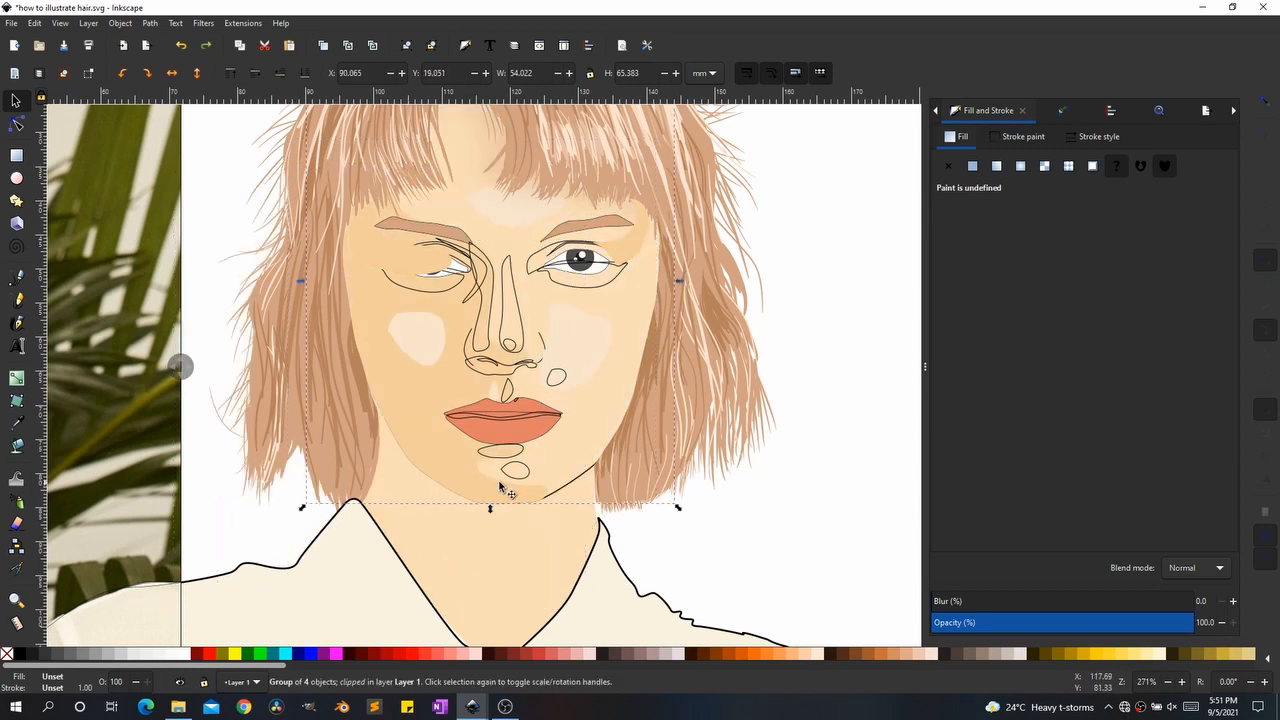
key(ctrl)
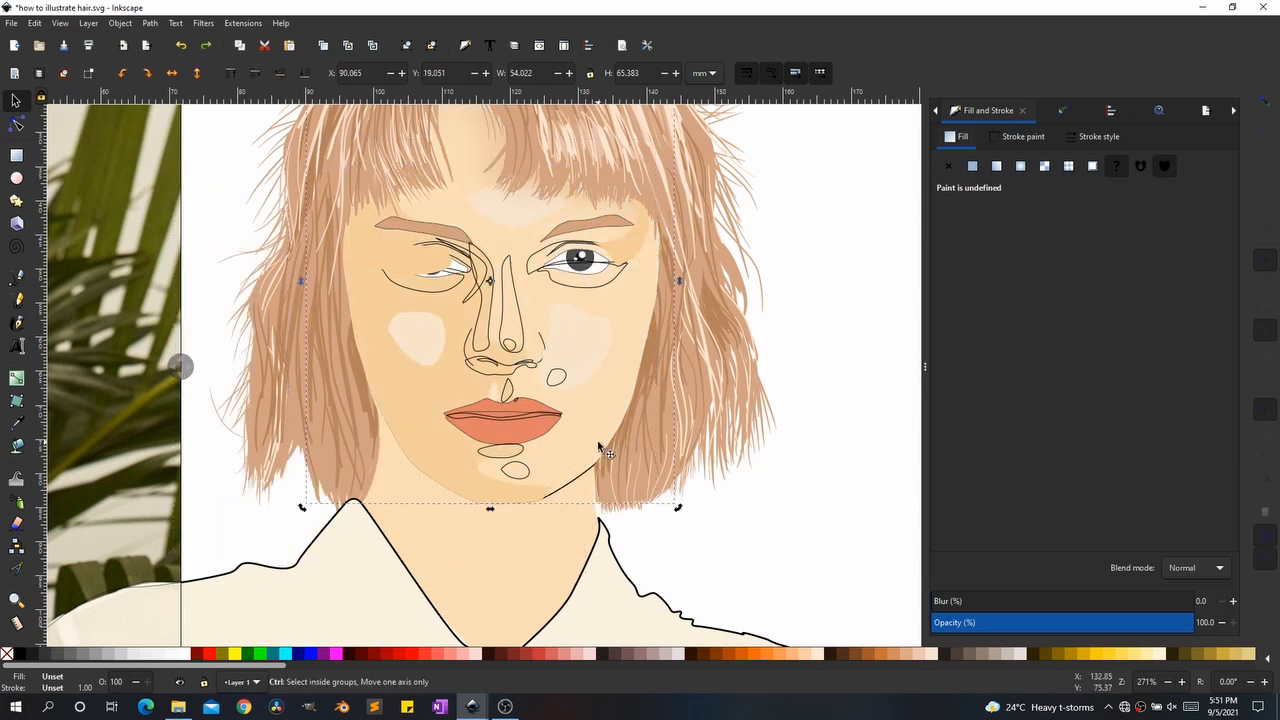
key(ctrl+z)
Step: Delete the two large shadow shapes inside the duplicate face group that covers the facial features
click(452, 430)
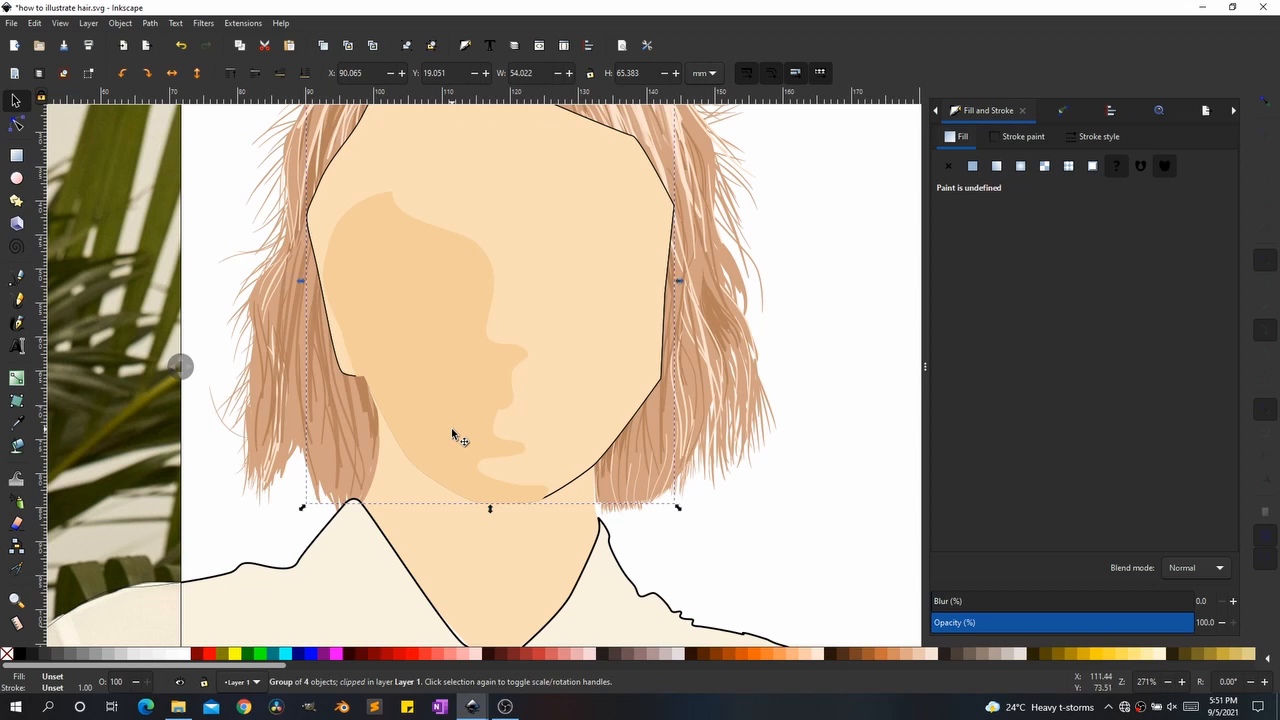
ctrl+click(453, 420)
click(467, 465)
ctrl+click(488, 433)
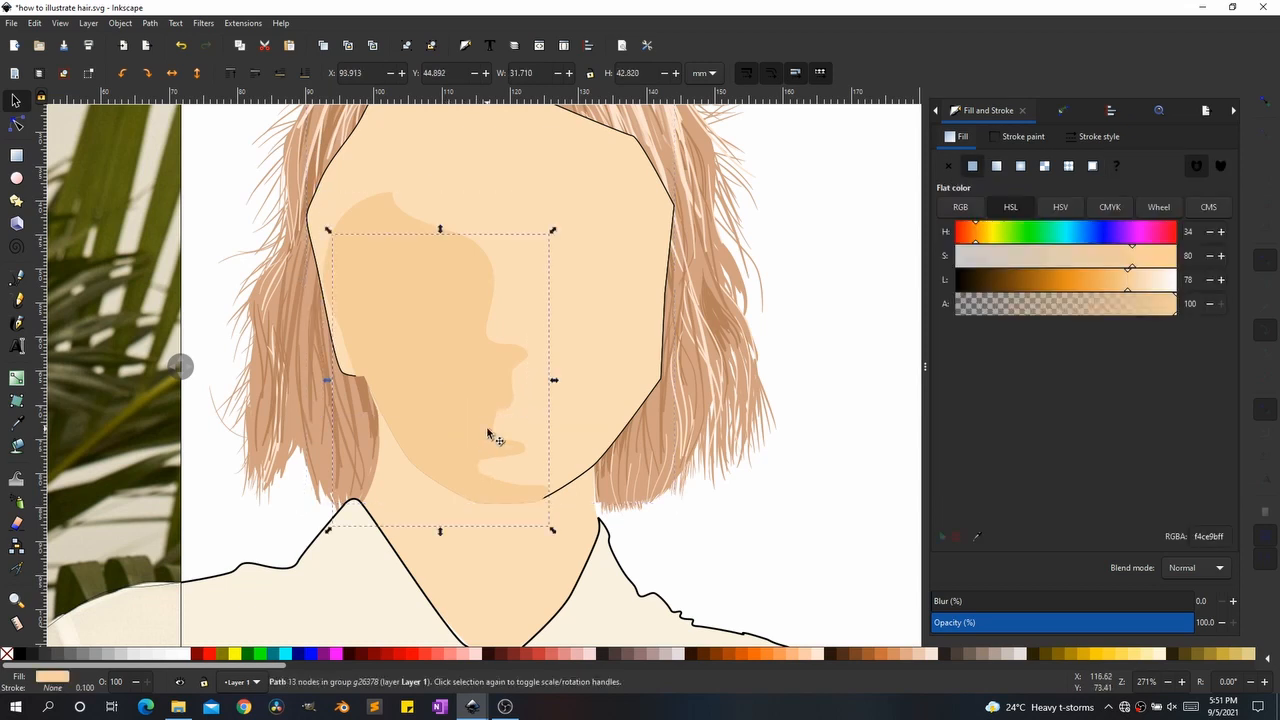
key(Escape)
ctrl+click(460, 351)
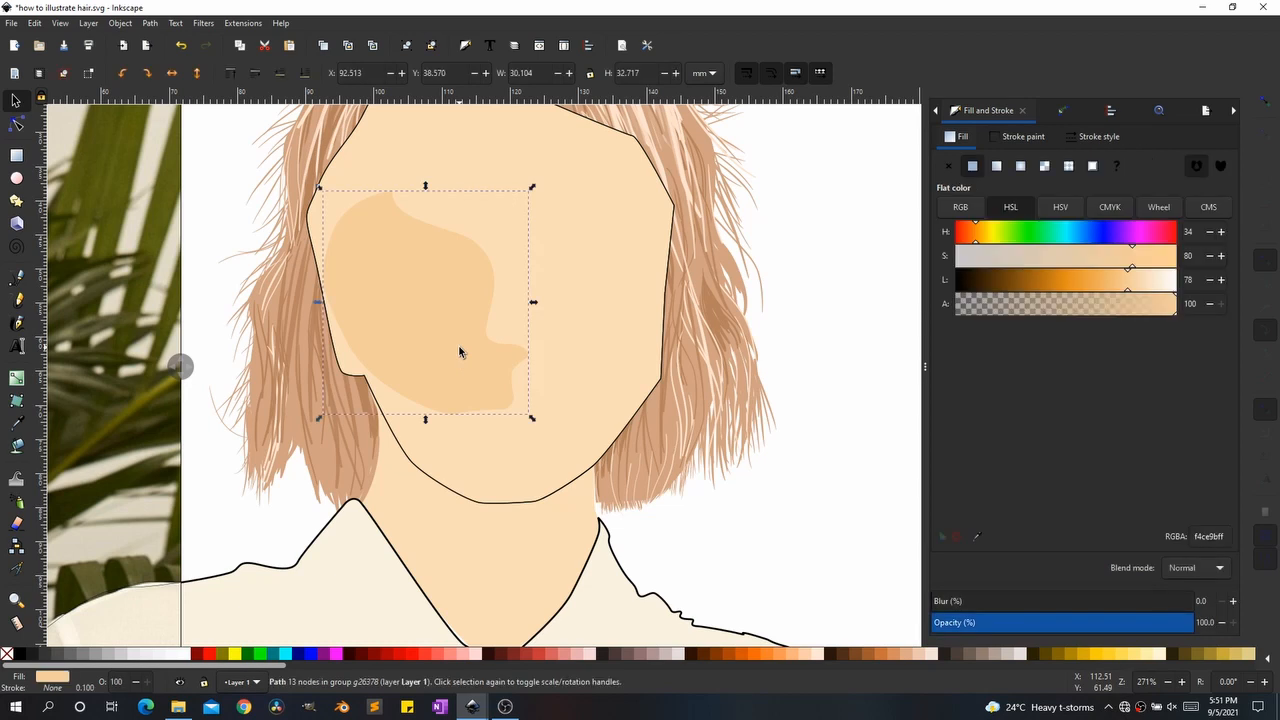
key(Delete)
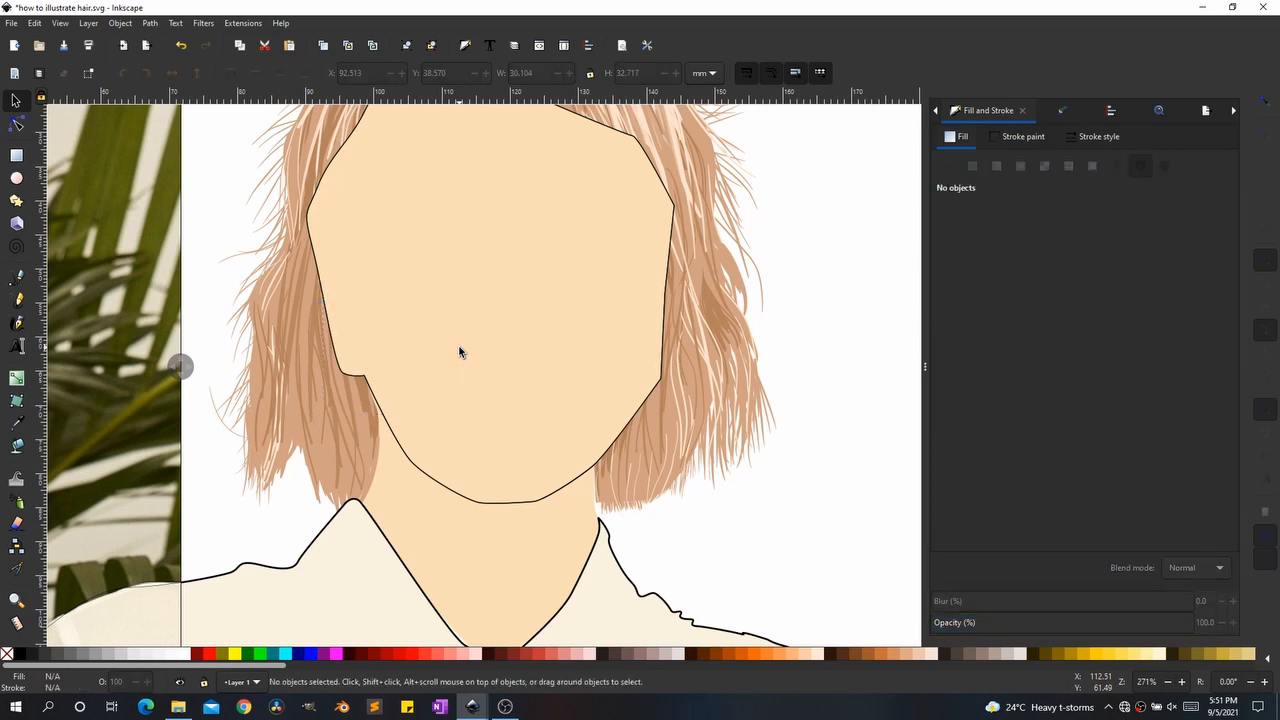
Step: Lower the duplicate face group without shadows in the stacking order until it lies beneath the shaded face and facial features
click(495, 423)
key(Page_Down)
key(Page_Down)
key(Page_Down)
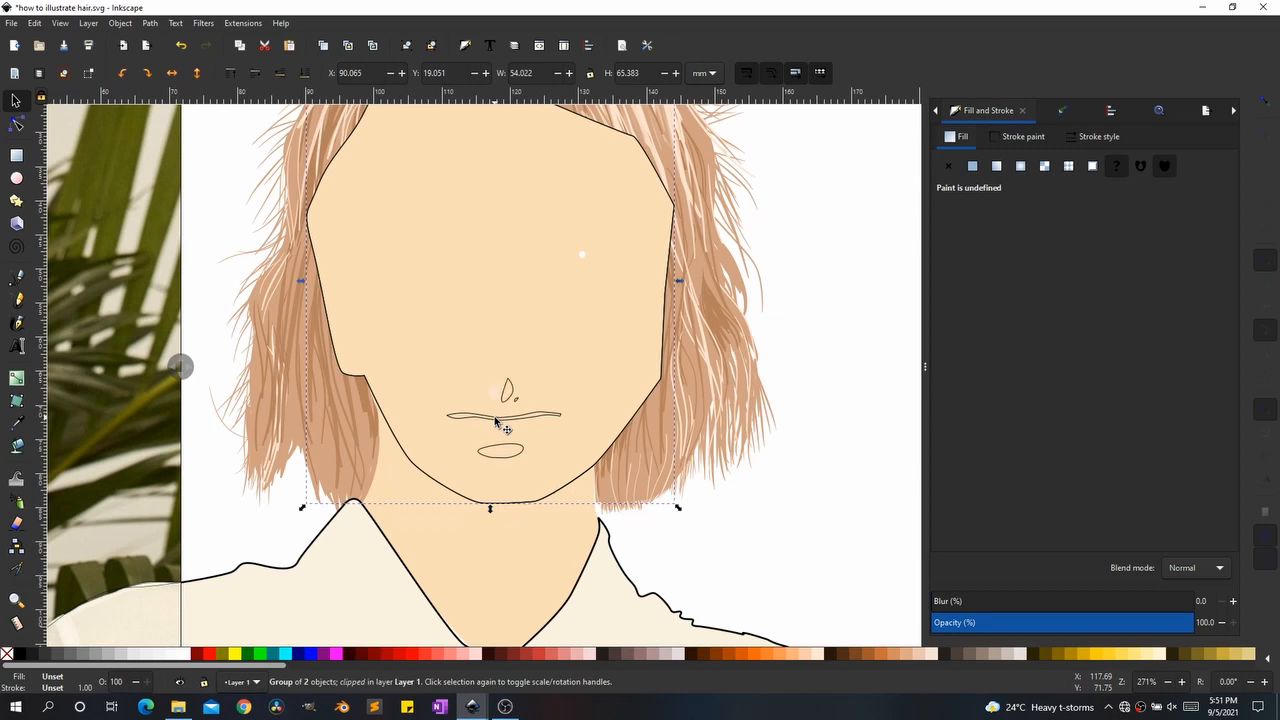
key(Page_Down)
key(Page_Down)
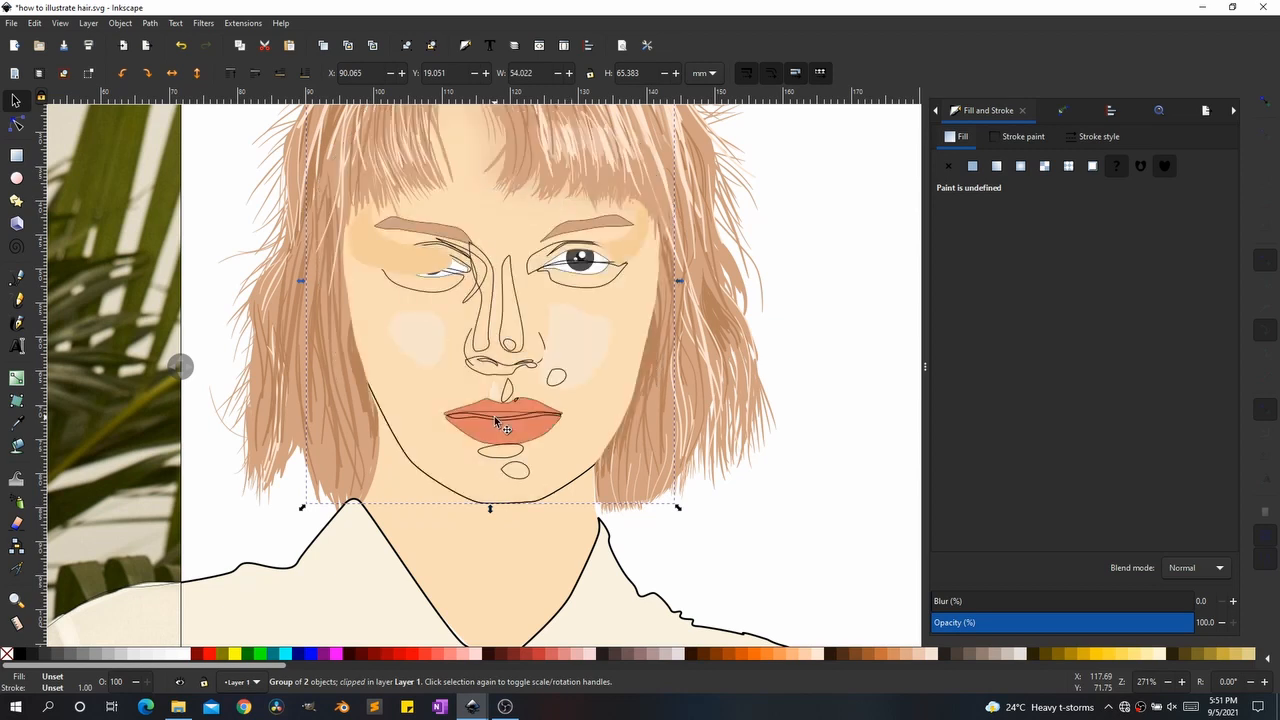
key(Page_Down)
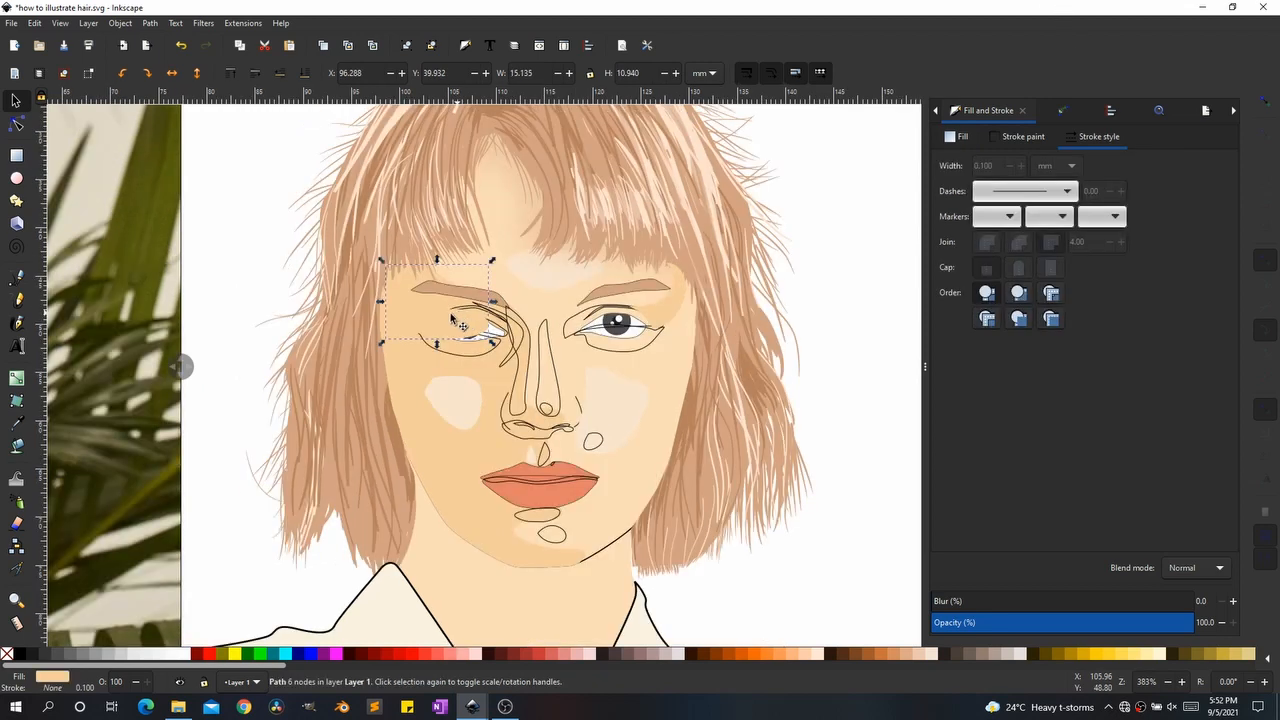
Step: Try to move the shadow shape covering the left eye sideways
scroll(440, 328, up, 1)
drag(440, 323, 357, 330)
drag(376, 338, 376, 338)
key(ctrl+z)
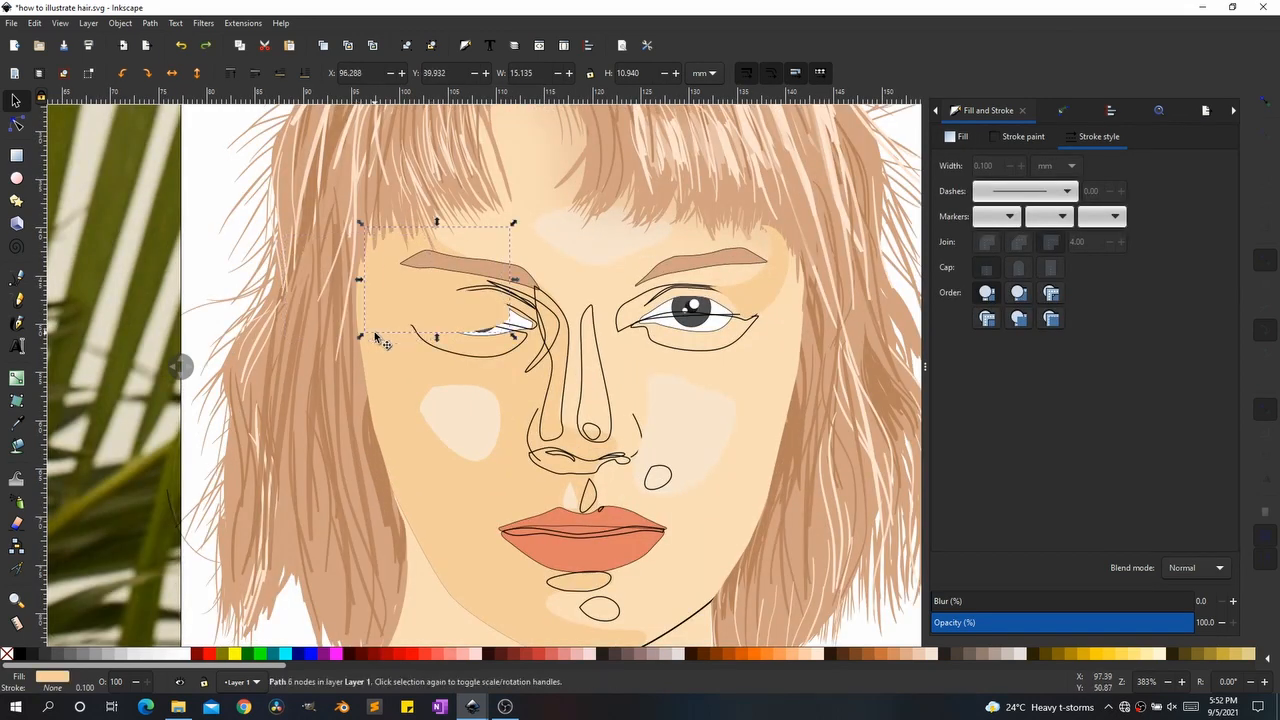
Step: Lower the left eye's shadow shape in the stacking order until it lies behind the eye and its outlines
key(Page_Down)
key(Page_Down)
key(Page_Down)
key(Page_Down)
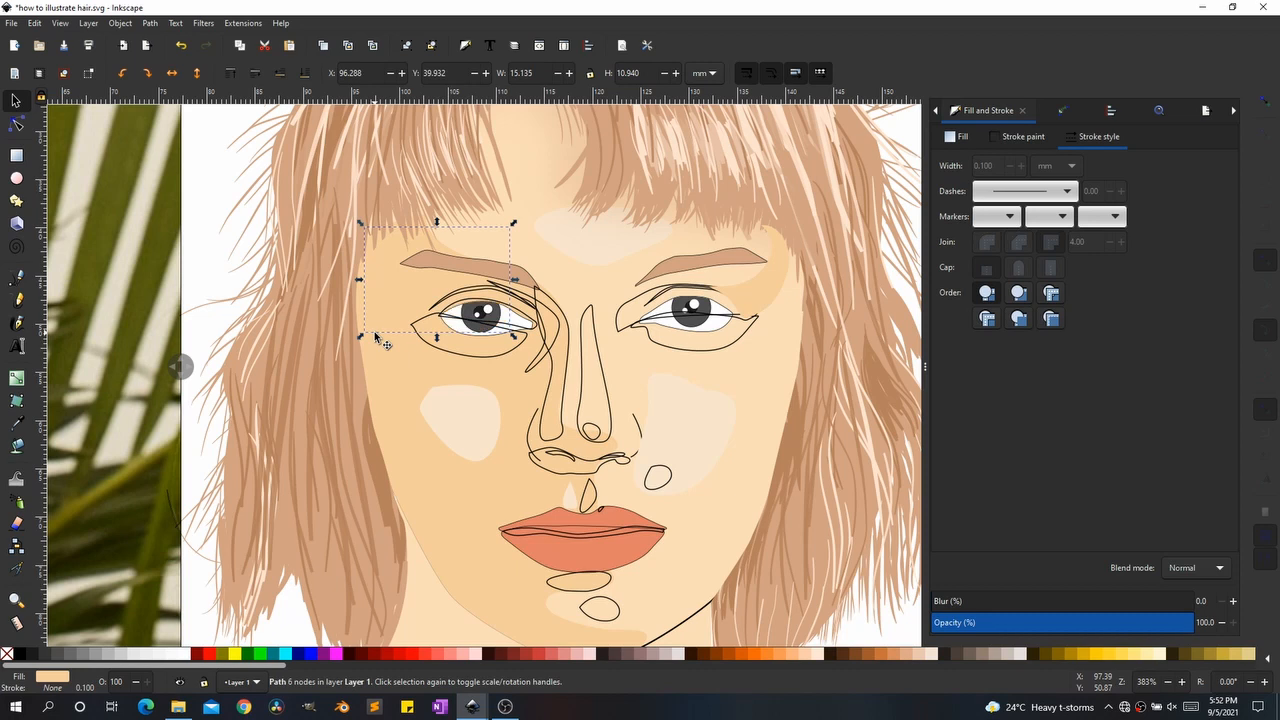
key(Page_Up)
key(Page_Down)
Step: Reduce the opacity of the two large face shadows inside the clipped face group to 62.6%
click(428, 372)
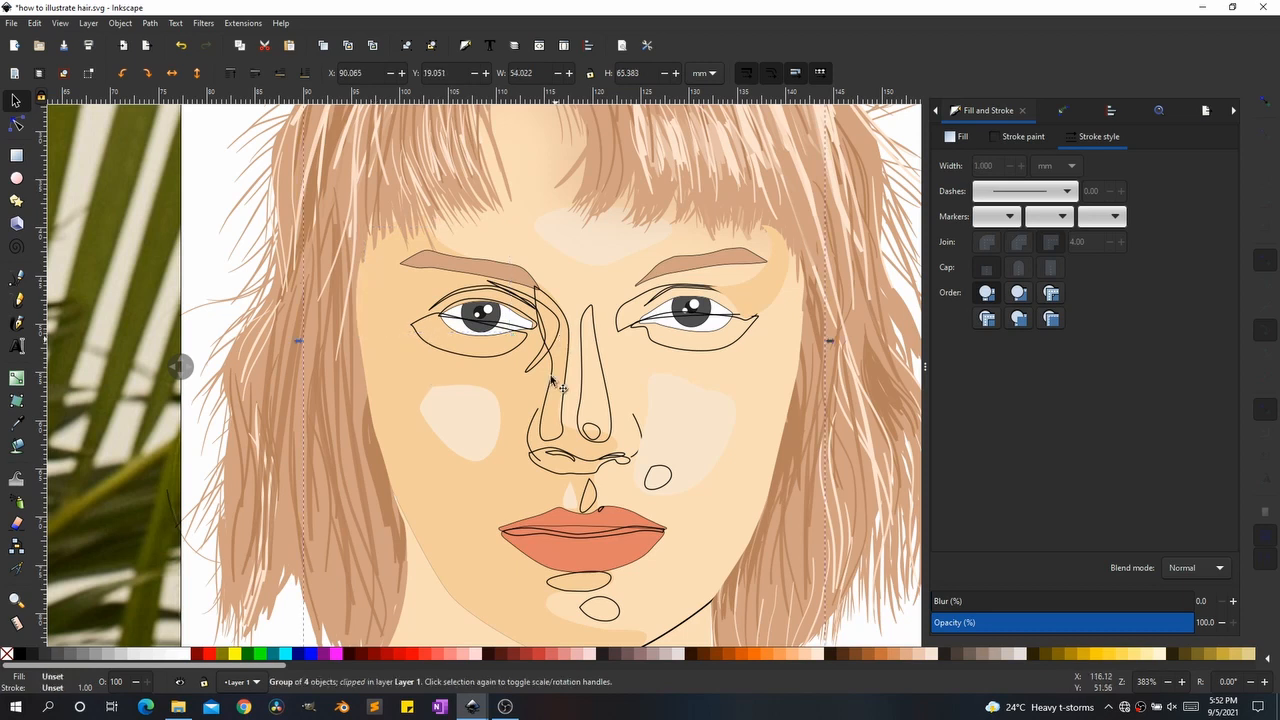
key(ctrl)
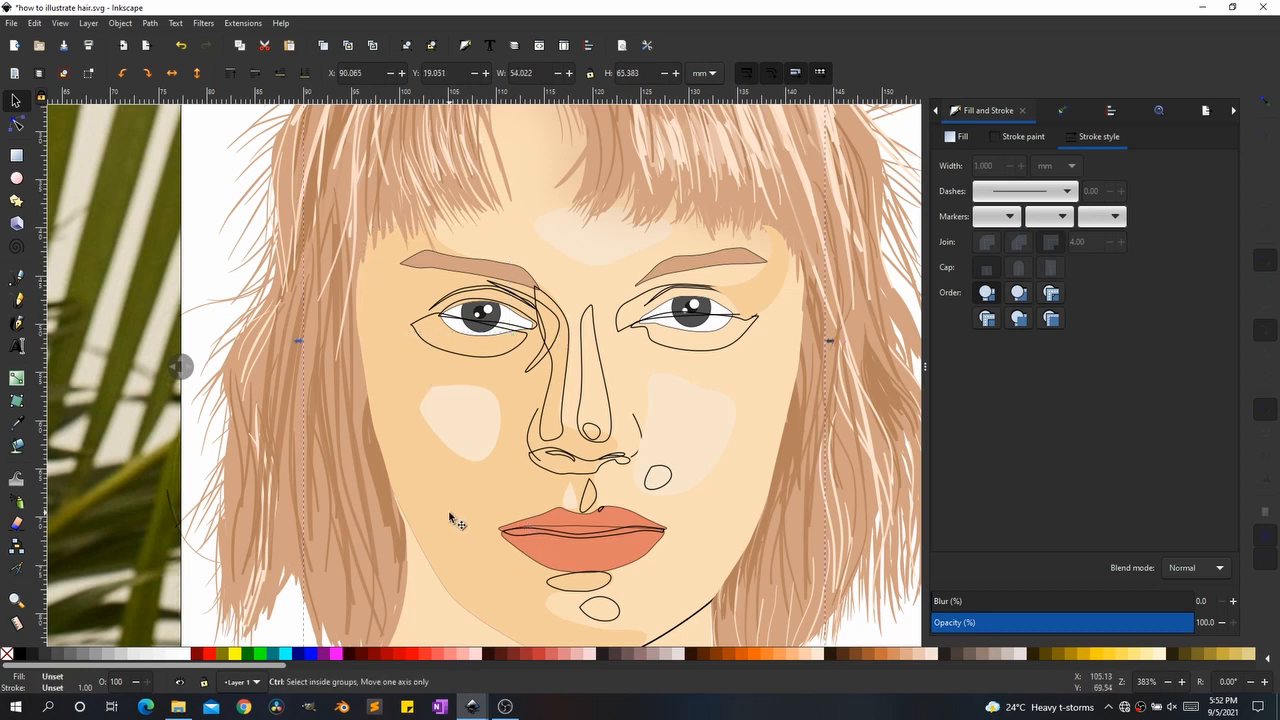
ctrl+click(452, 520)
ctrl+shift+click(518, 585)
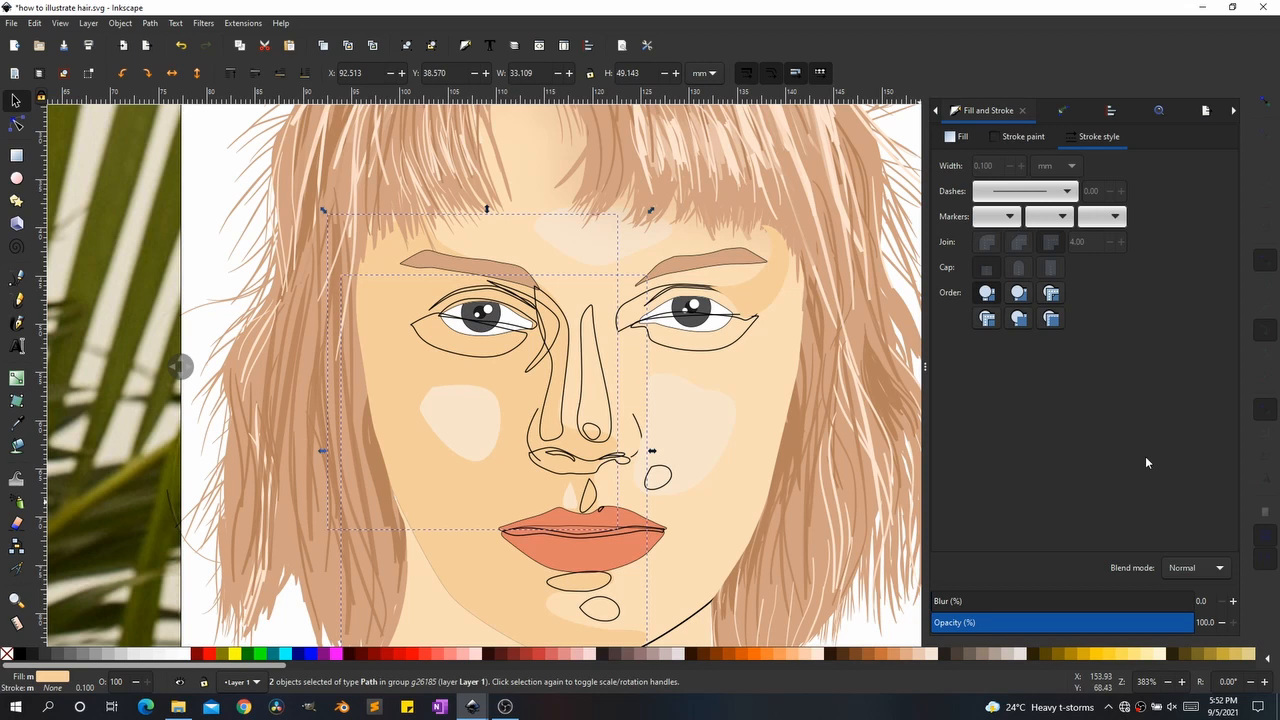
drag(1068, 624, 1096, 615)
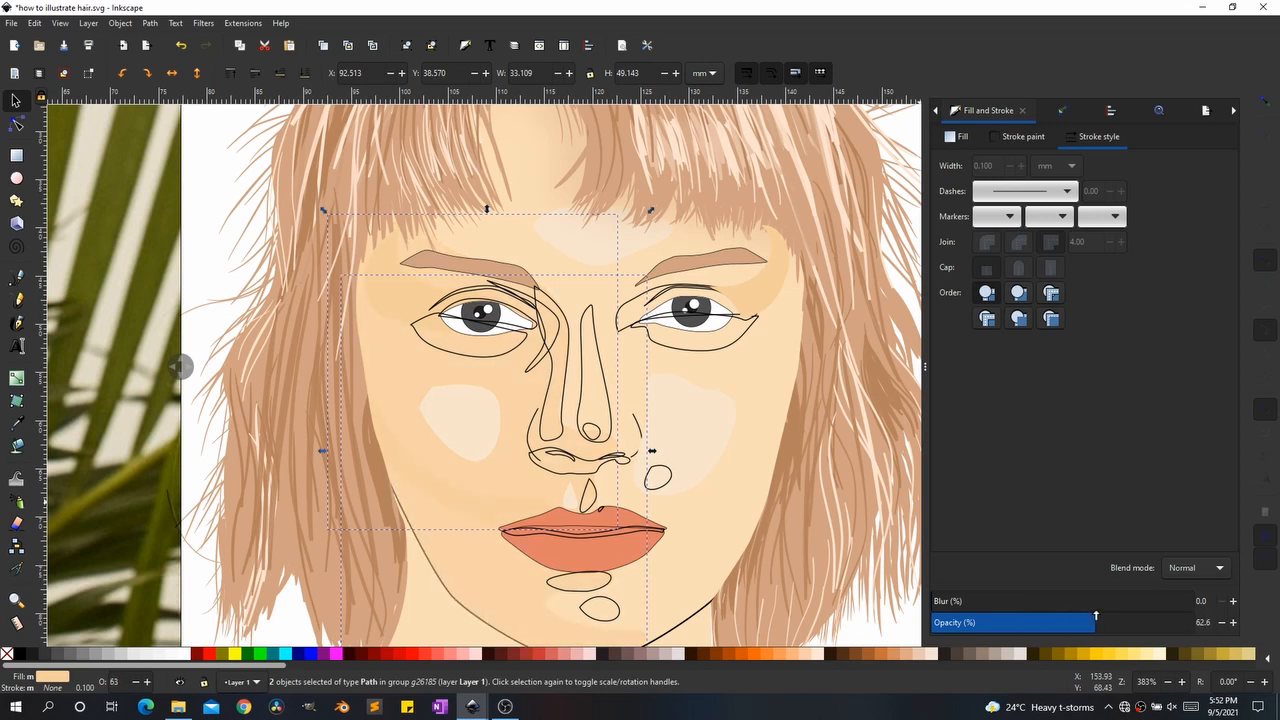
Step: Darken the fill of the two shadow shapes at the outer eyes to f3c78e
scroll(508, 486, down, 1)
scroll(548, 464, up, 1)
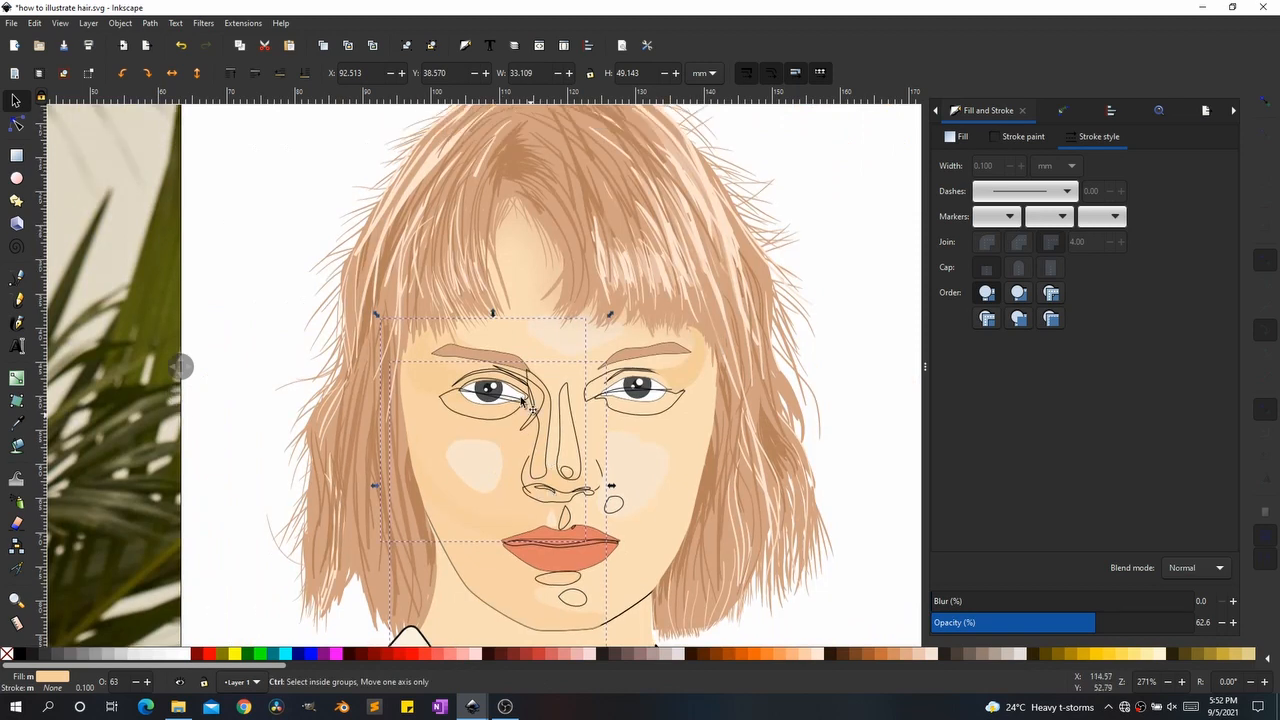
click(435, 378)
scroll(590, 390, up, 1)
shift+click(692, 410)
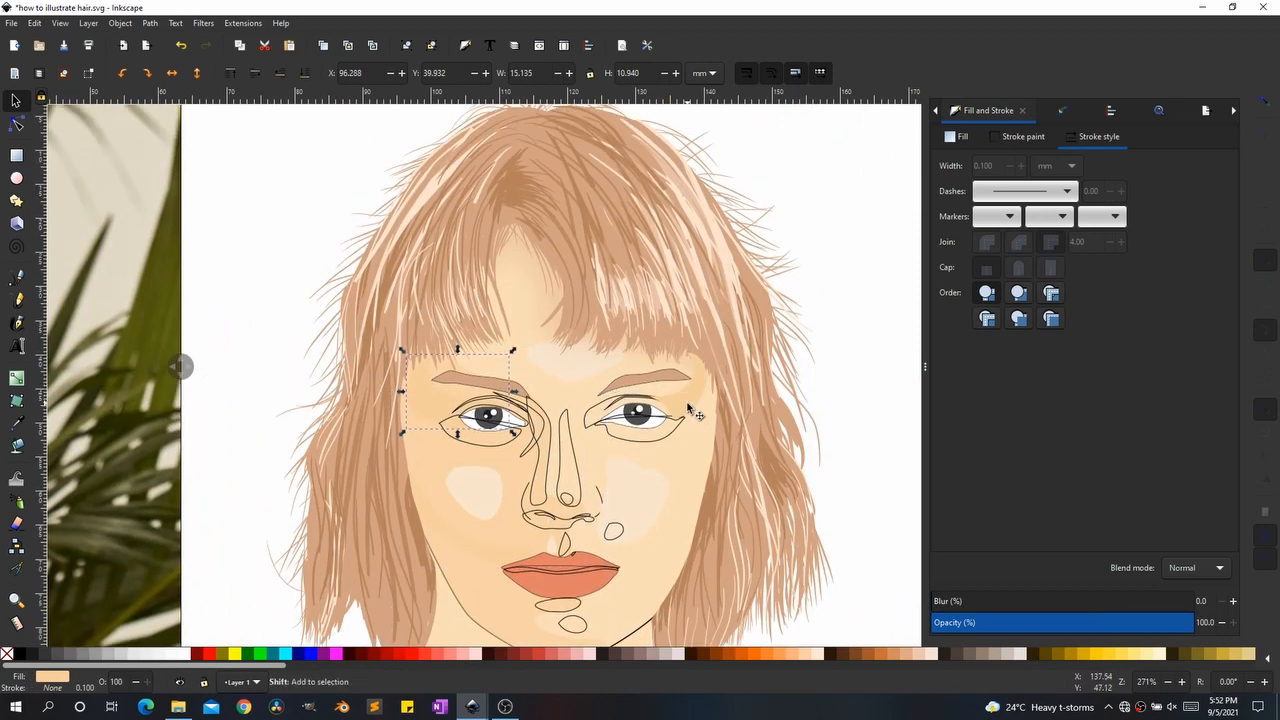
click(963, 137)
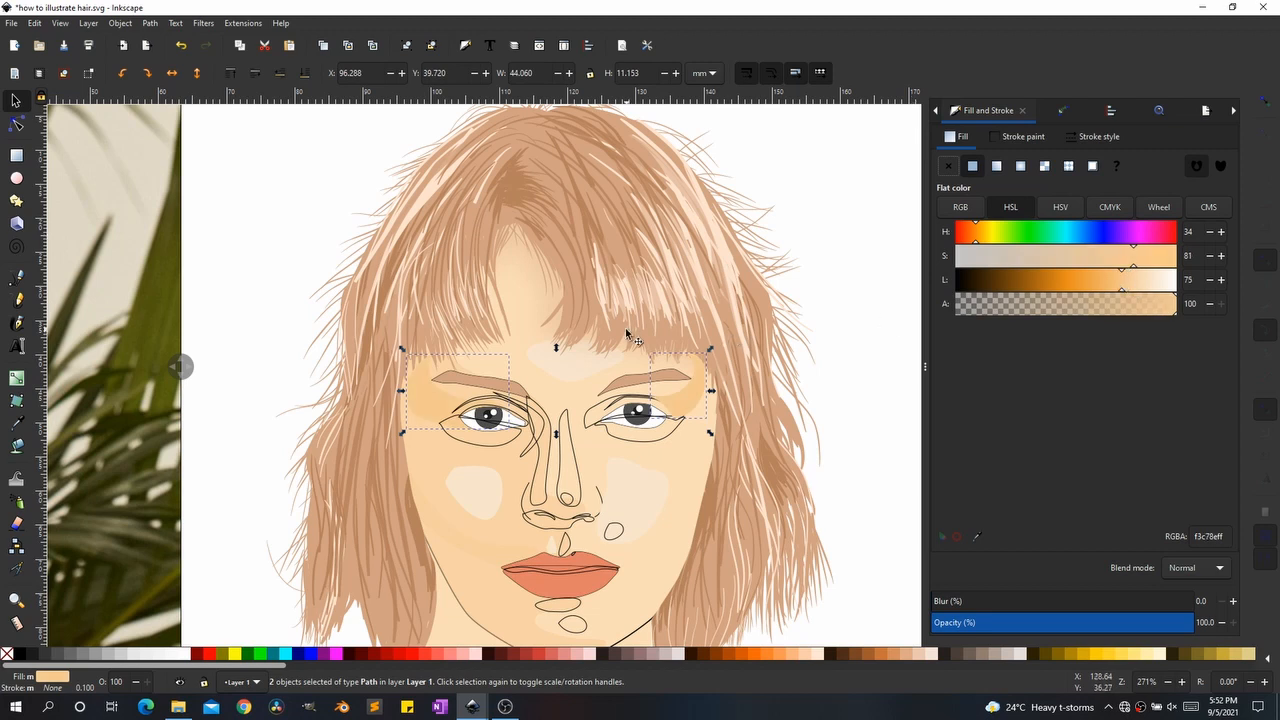
Step: Fill both under-eye shapes with the colour f3c78e sampled from the shadow beside the right eye
scroll(625, 320, down, 1)
click(700, 285)
scroll(589, 418, down, 1)
scroll(590, 418, up, 1)
scroll(590, 418, down, 1)
scroll(585, 422, up, 2)
scroll(578, 428, down, 1)
scroll(580, 430, up, 1)
scroll(581, 430, up, 2)
click(583, 433)
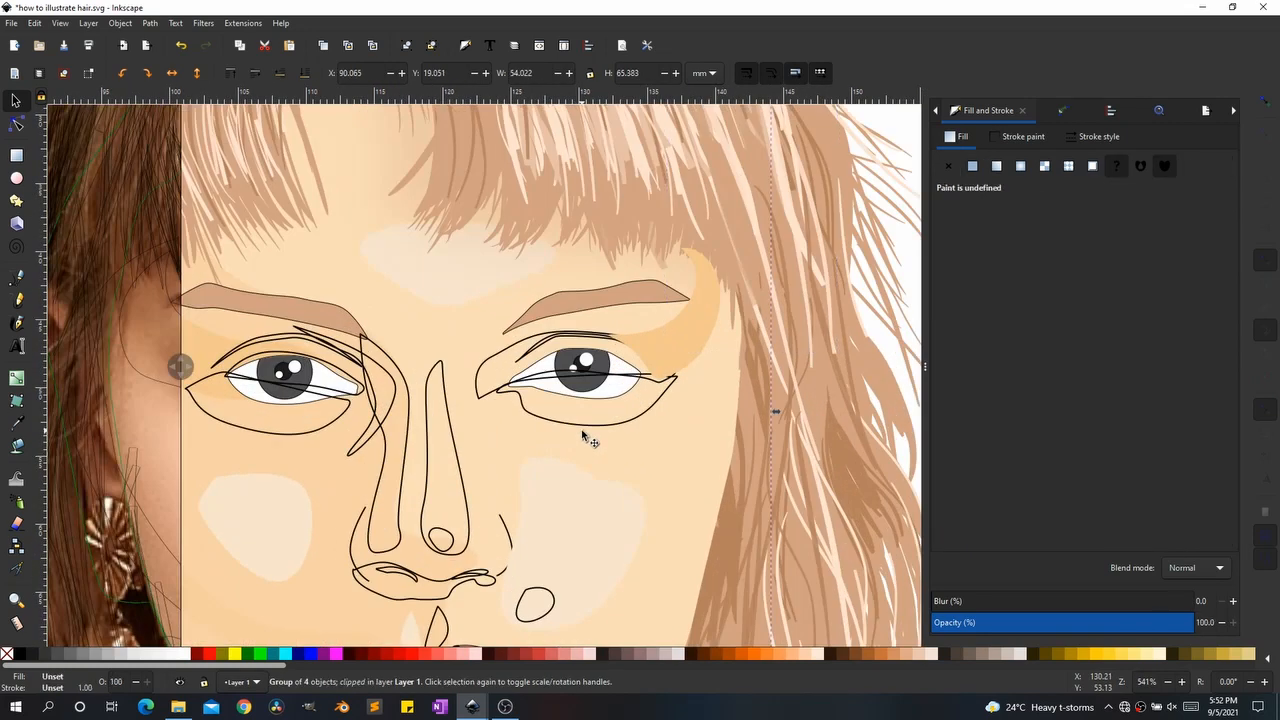
ctrl+click(583, 429)
shift+click(333, 437)
key(d)
click(679, 347)
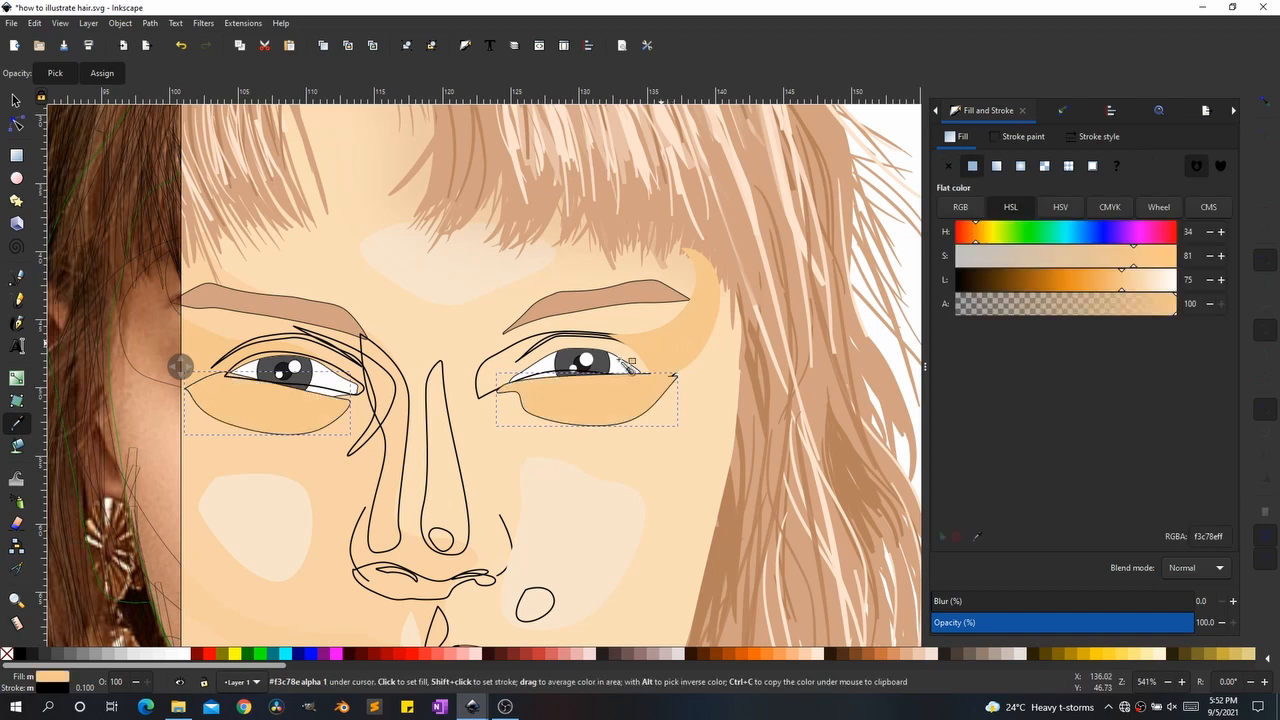
Step: Remove the stroke from both under-eye shapes
key(s)
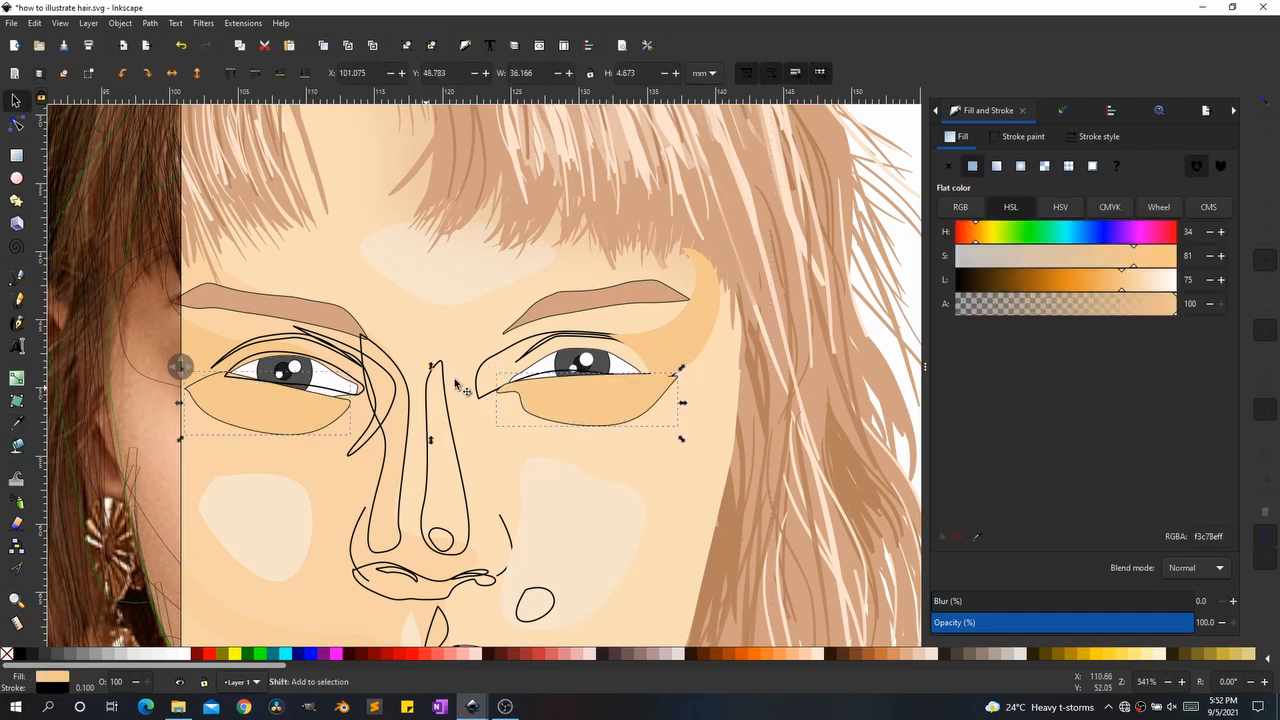
click(1022, 136)
click(948, 165)
Step: Lower the right and left under-eye shapes in the stacking order so they lie behind the eyes
click(607, 402)
key(Page_Down)
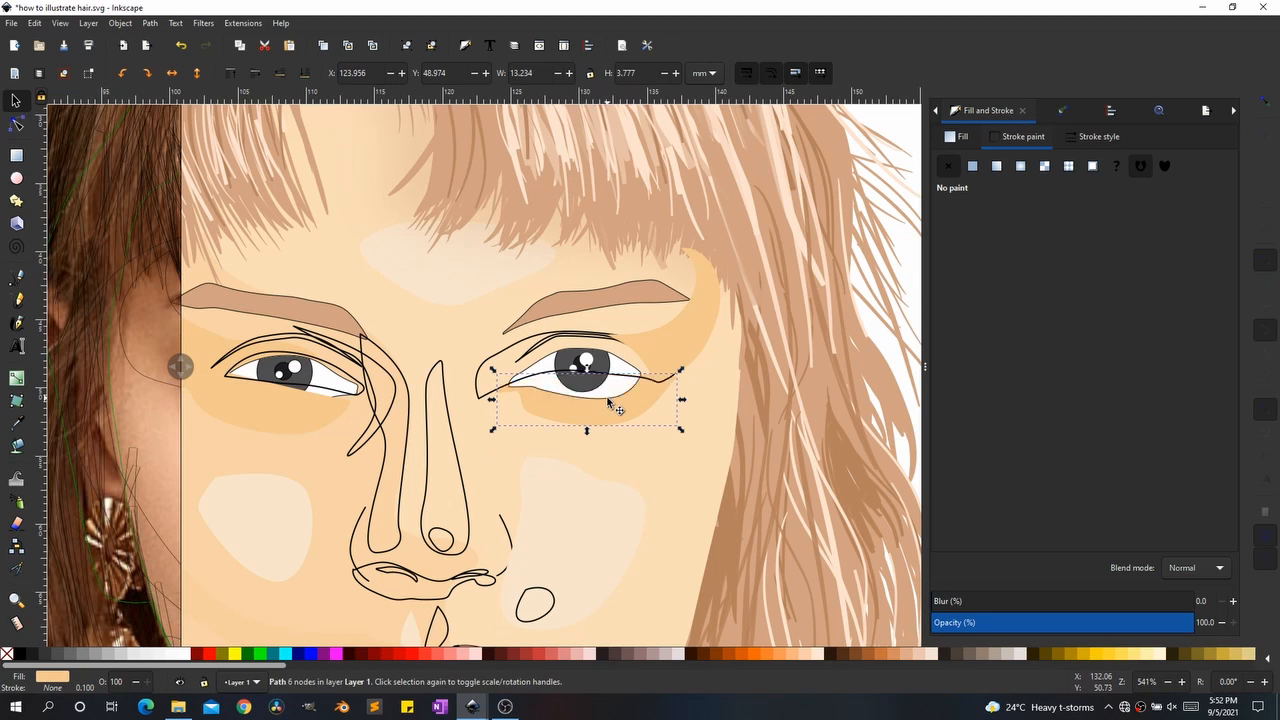
key(Page_Down)
key(Page_Up)
click(304, 412)
key(Page_Down)
key(Page_Down)
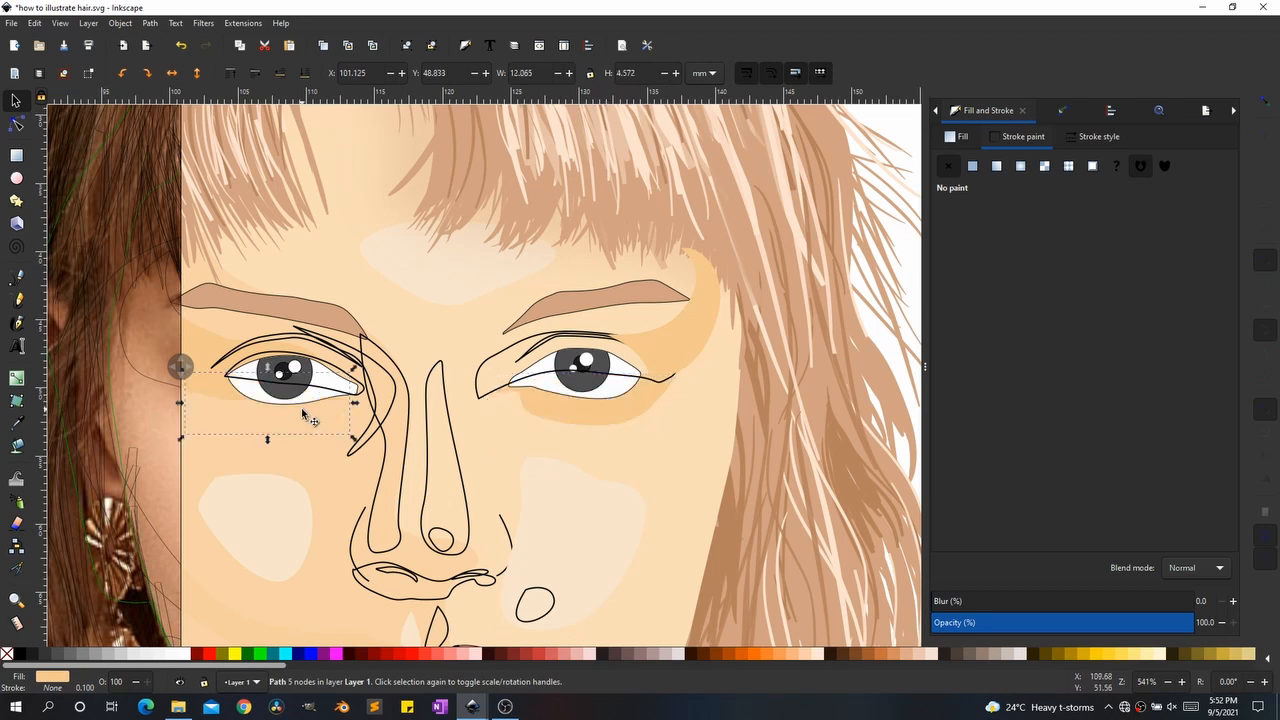
key(Page_Up)
Step: Remove the nose-bridge highlight's stroke and fill it with the colour f8e4cc sampled from the cheek highlight
scroll(486, 432, down, 2)
click(471, 440)
drag(498, 421, 635, 278)
scroll(648, 283, up, 1)
scroll(632, 355, up, 2)
drag(618, 375, 573, 379)
click(948, 166)
click(957, 137)
click(972, 166)
click(979, 538)
click(704, 393)
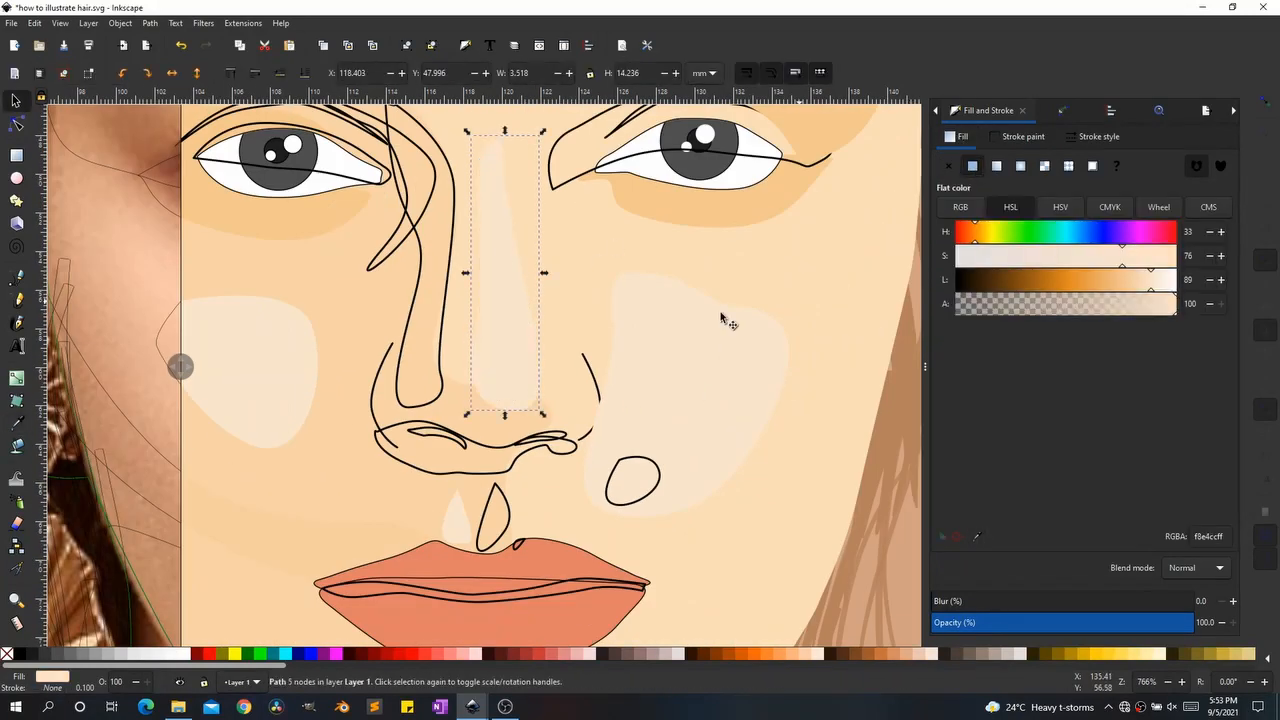
Step: Fill the nose-tip spot and the small cheek oval with a lighter, near-white highlight tint and remove the oval's stroke
click(514, 374)
click(659, 470)
drag(1156, 286, 1167, 282)
click(502, 389)
click(659, 482)
click(972, 166)
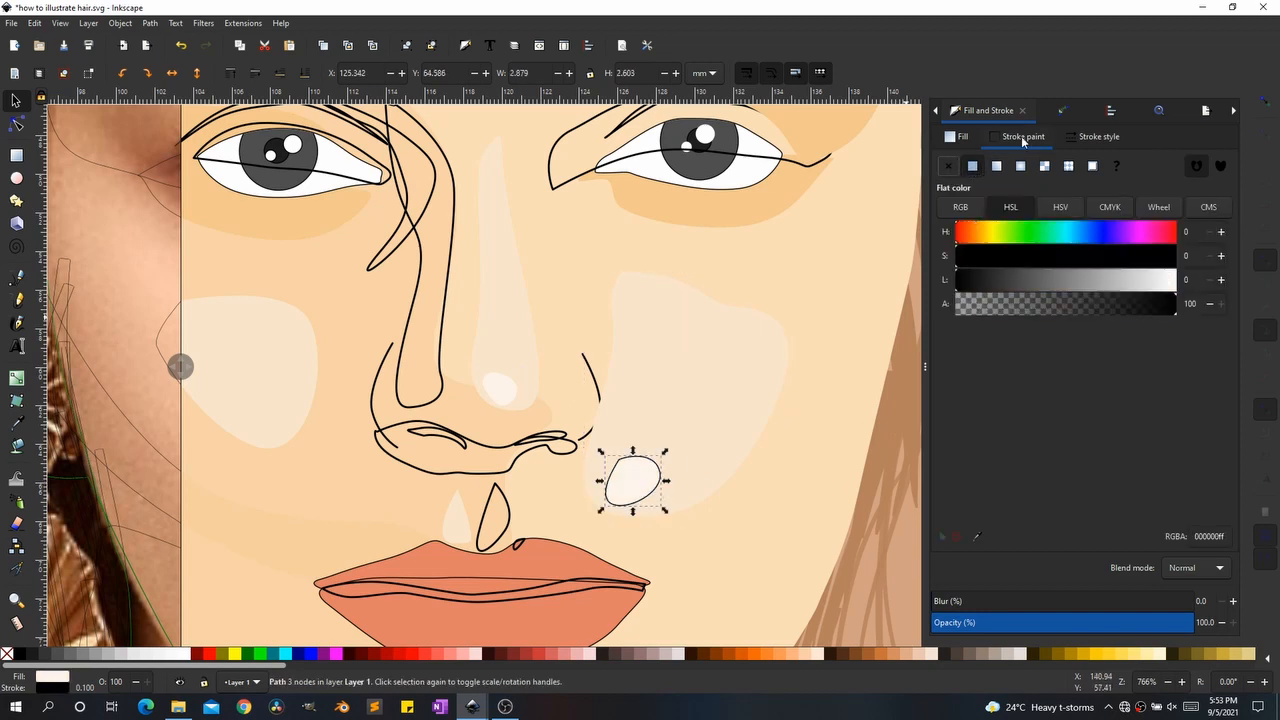
click(1022, 137)
click(948, 166)
Step: Fill the line shape between the lips with the sampled lip colour, darken it slightly and remove its stroke
click(585, 441)
click(960, 137)
click(972, 166)
click(979, 538)
click(663, 473)
drag(1100, 286, 1090, 286)
click(1022, 137)
click(948, 166)
click(555, 512)
Step: Fill the small highlight on the upper lip's edge with the sampled lip colour, lighten it and remove its stroke
scroll(669, 418, up, 1)
click(588, 338)
click(623, 389)
click(948, 166)
click(960, 137)
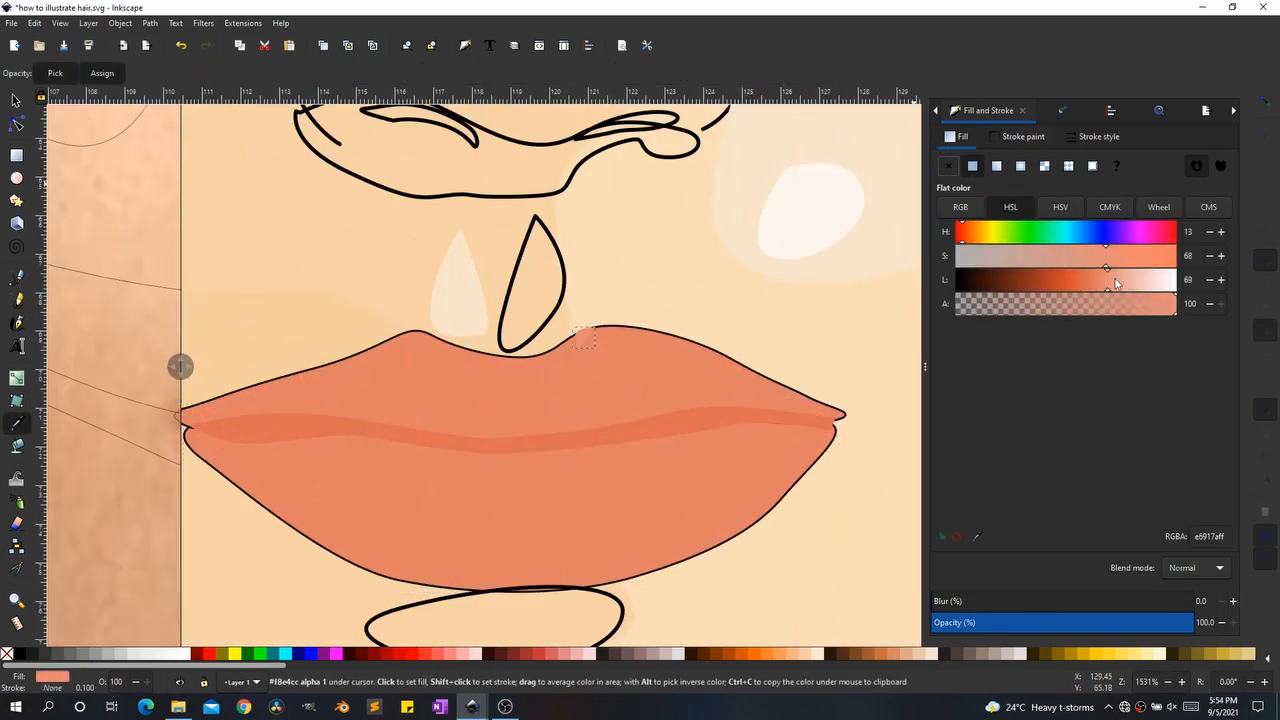
drag(1105, 284, 1133, 284)
key(s)
scroll(583, 342, up, 3)
click(582, 346)
scroll(606, 345, down, 5)
click(614, 322)
scroll(615, 410, up, 1)
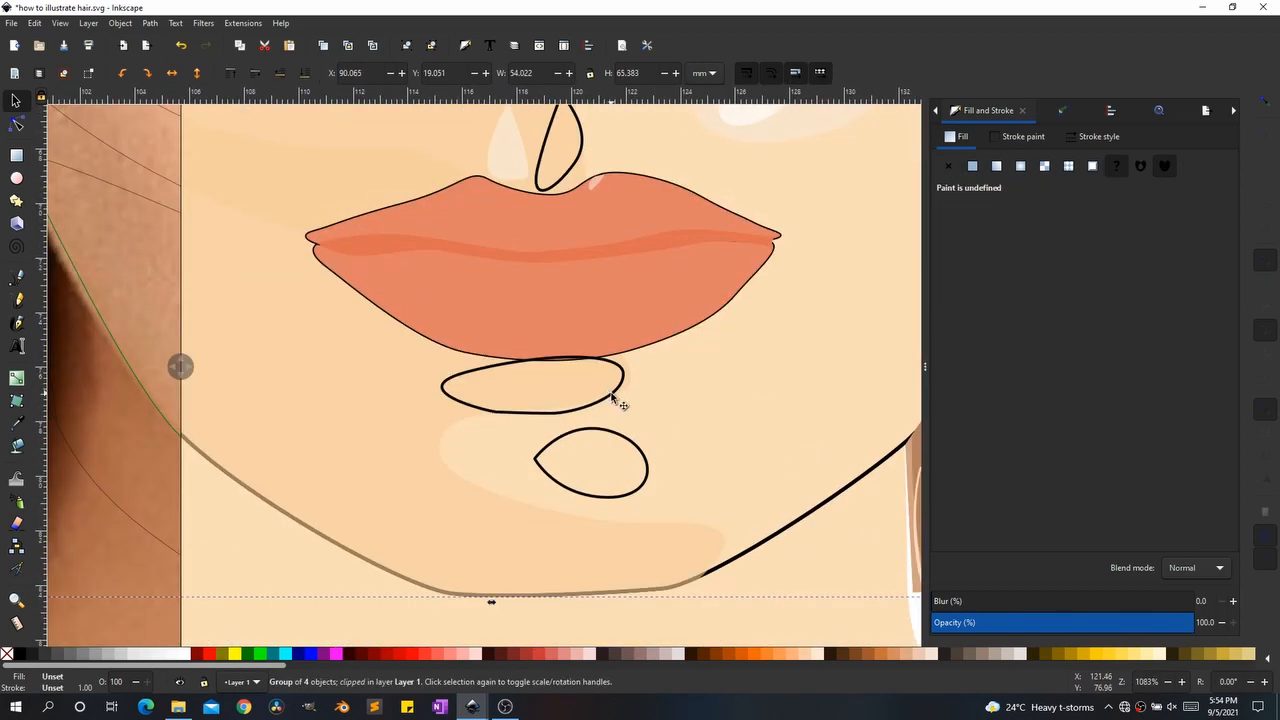
Step: Fill the shadow shape below the lower lip and the chin highlight with colours sampled from the face, and remove both strokes
scroll(612, 398, up, 2)
click(677, 417)
click(972, 166)
scroll(545, 435, down, 5)
key(d)
click(1022, 137)
click(948, 166)
click(613, 458)
key(d)
click(948, 166)
scroll(631, 425, down, 3)
Step: Select the shadow shapes under both eyes and set their fill hue to 27
click(665, 387)
scroll(665, 387, up, 2)
click(672, 222)
drag(183, 366, 336, 325)
click(445, 222)
shift+click(681, 222)
scroll(681, 225, up, 1)
drag(692, 214, 772, 307)
click(959, 138)
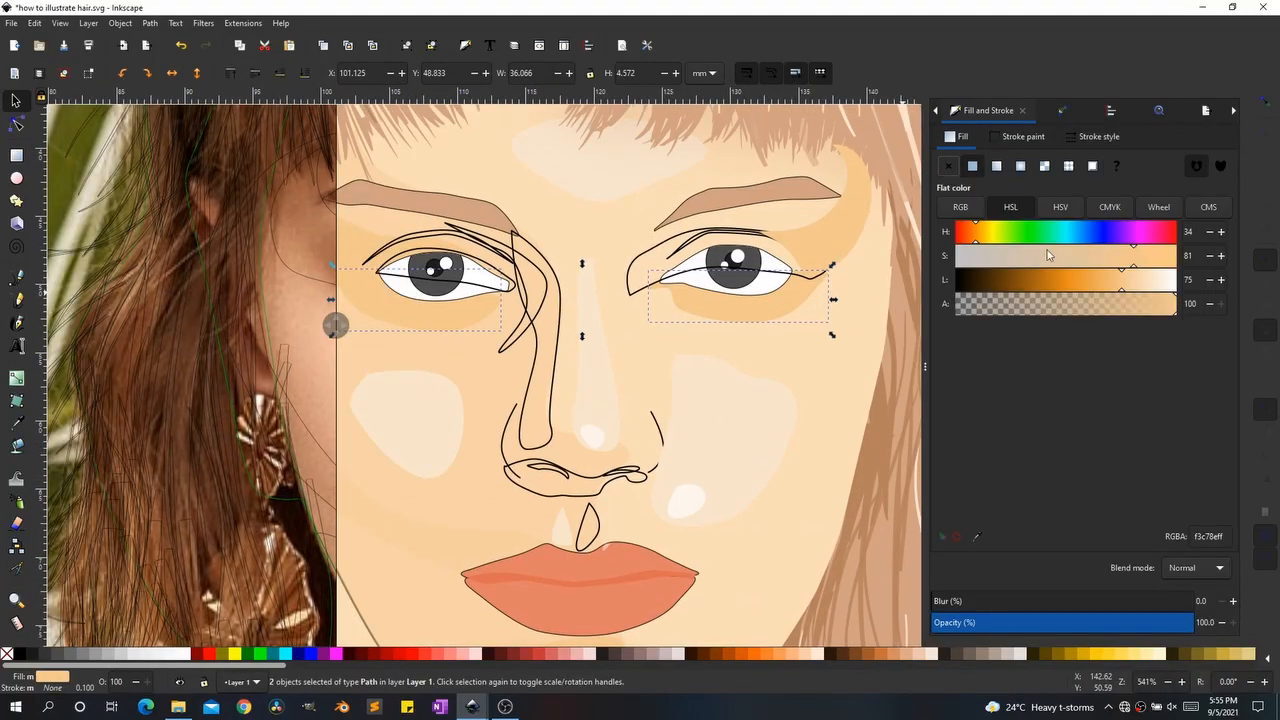
click(1209, 234)
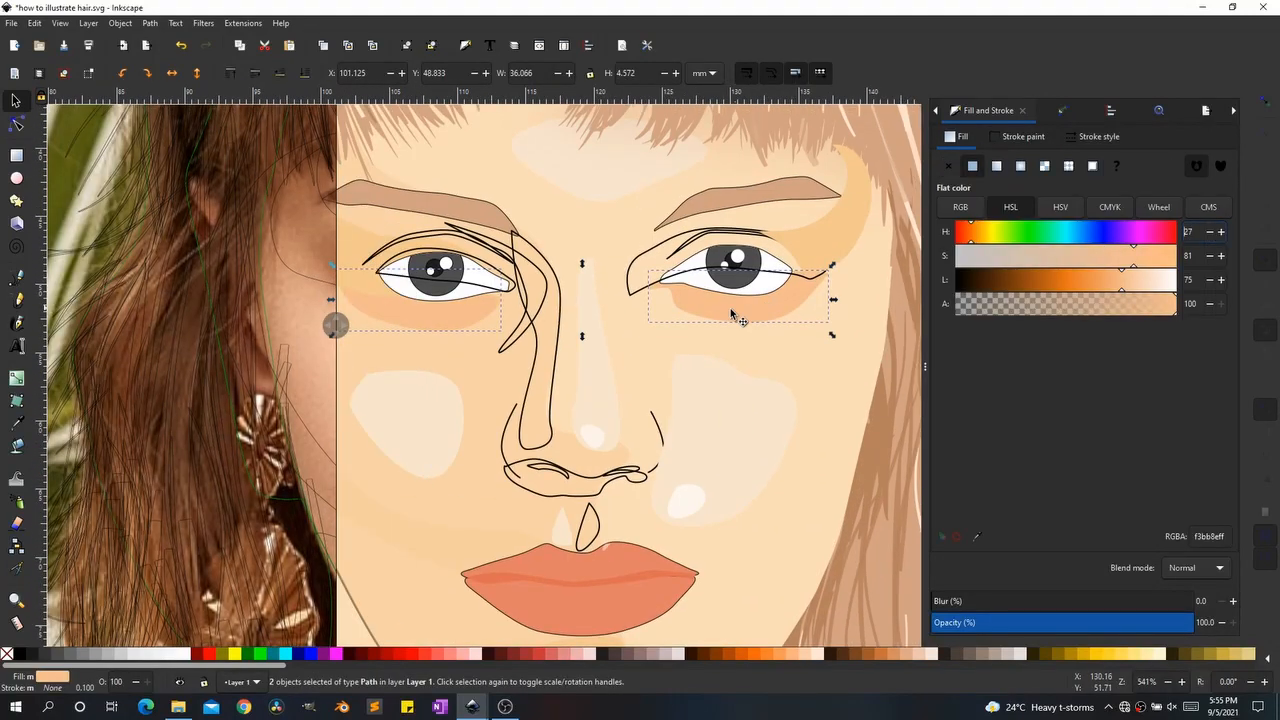
Step: Fill both outer eye-corner shadows with the colour f3bb8e sampled from the under-eye shadow and lower their opacity to about 47%
click(816, 241)
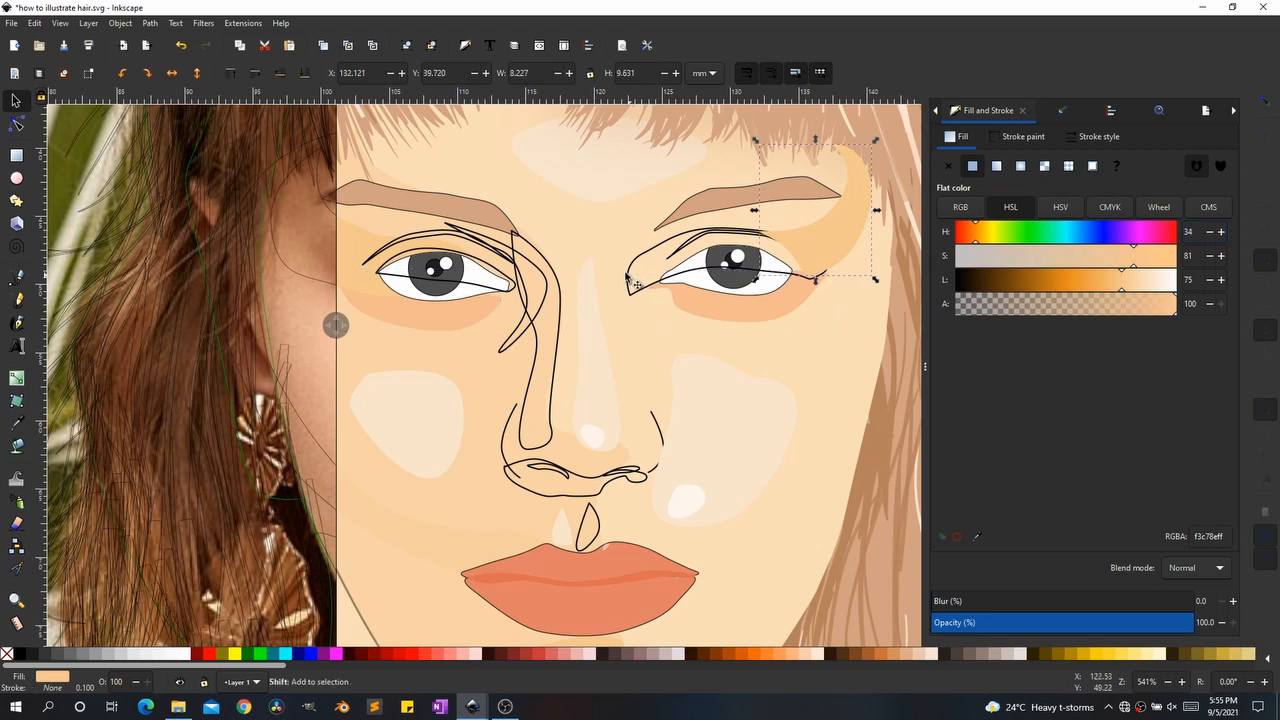
shift+click(357, 254)
key(d)
click(716, 302)
key(d)
drag(1100, 626, 1054, 621)
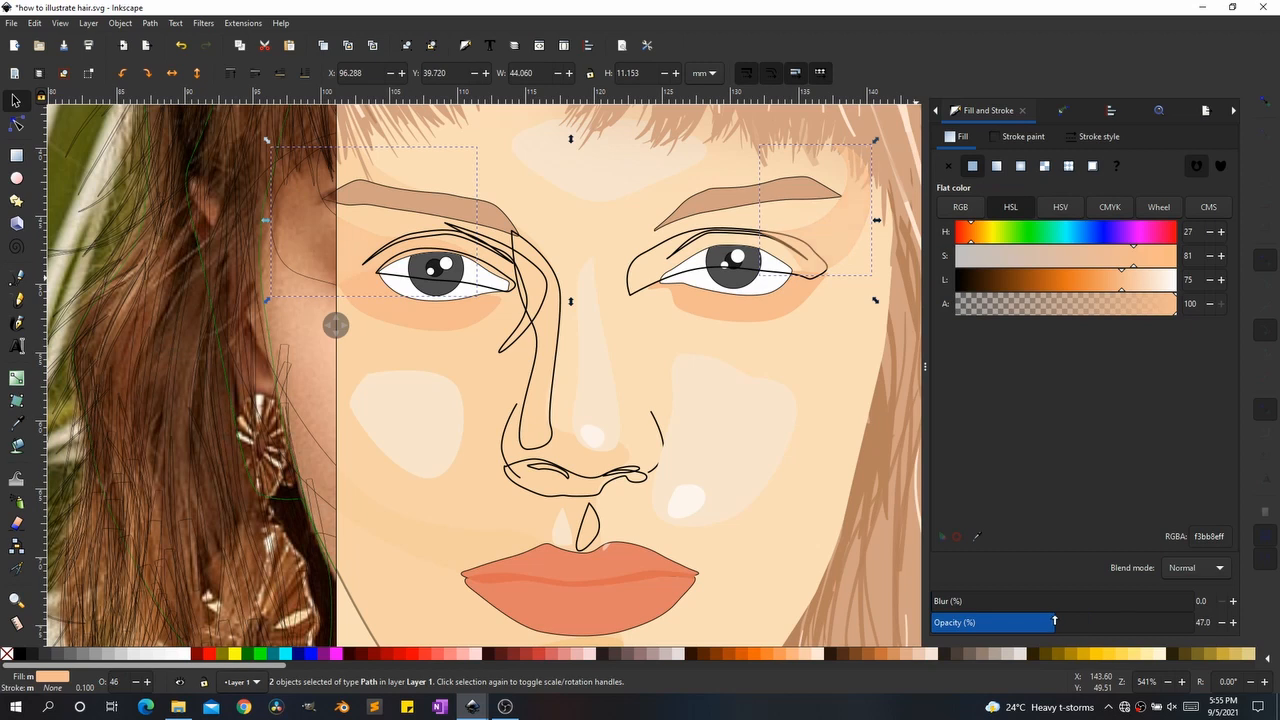
click(805, 453)
ctrl+scroll(655, 390, down, 3)
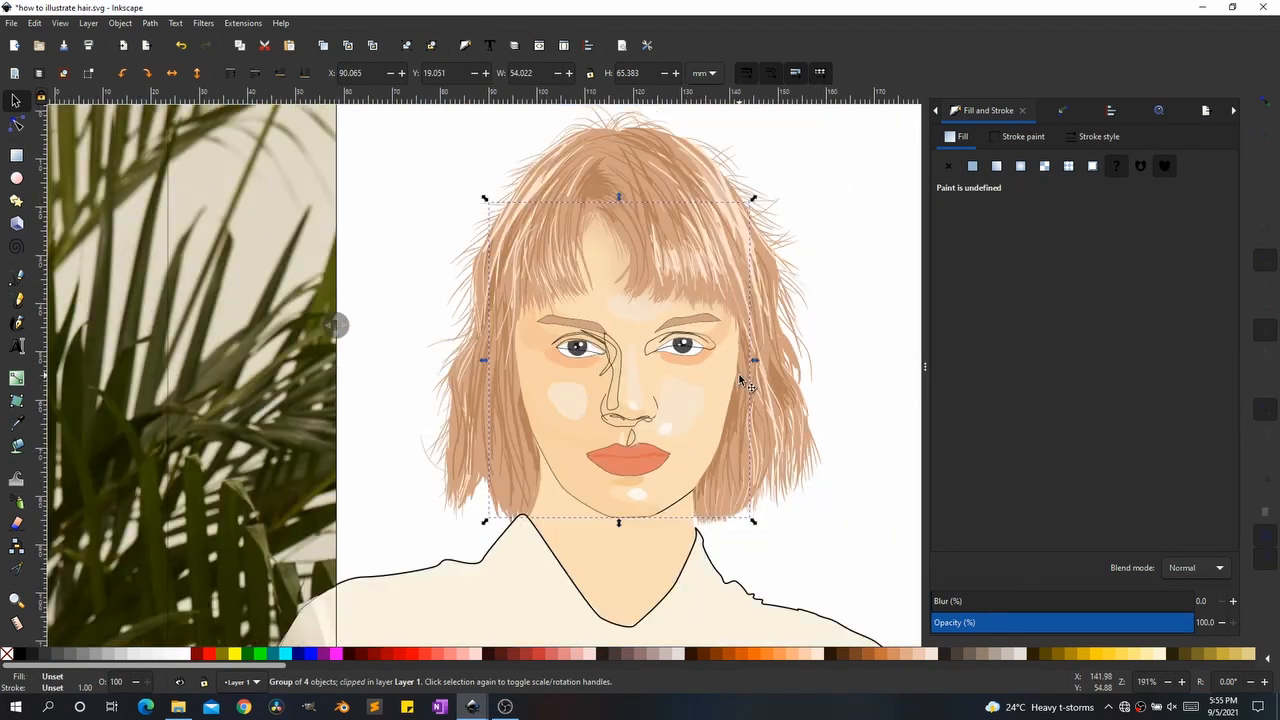
Step: Lower the opacity of the two under-eye shadows to 66.7%
click(746, 380)
ctrl+scroll(690, 363, up, 3)
click(690, 363)
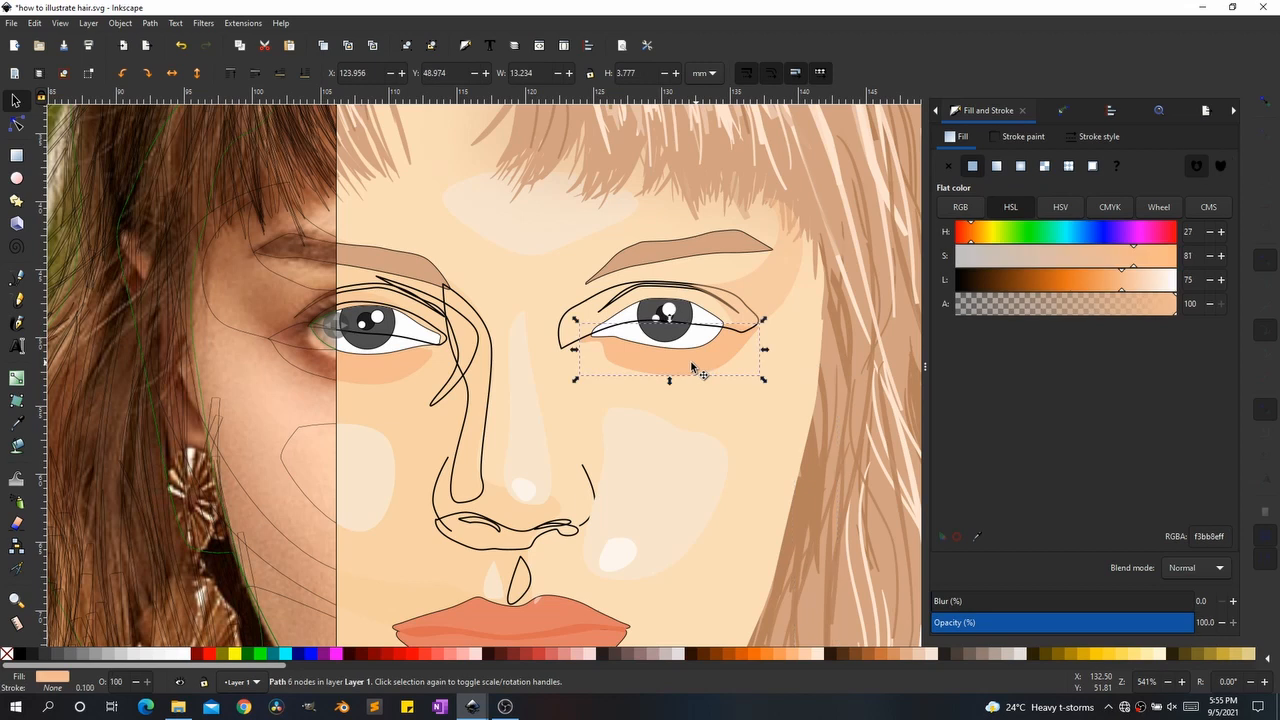
shift+click(432, 377)
drag(1145, 623, 1105, 623)
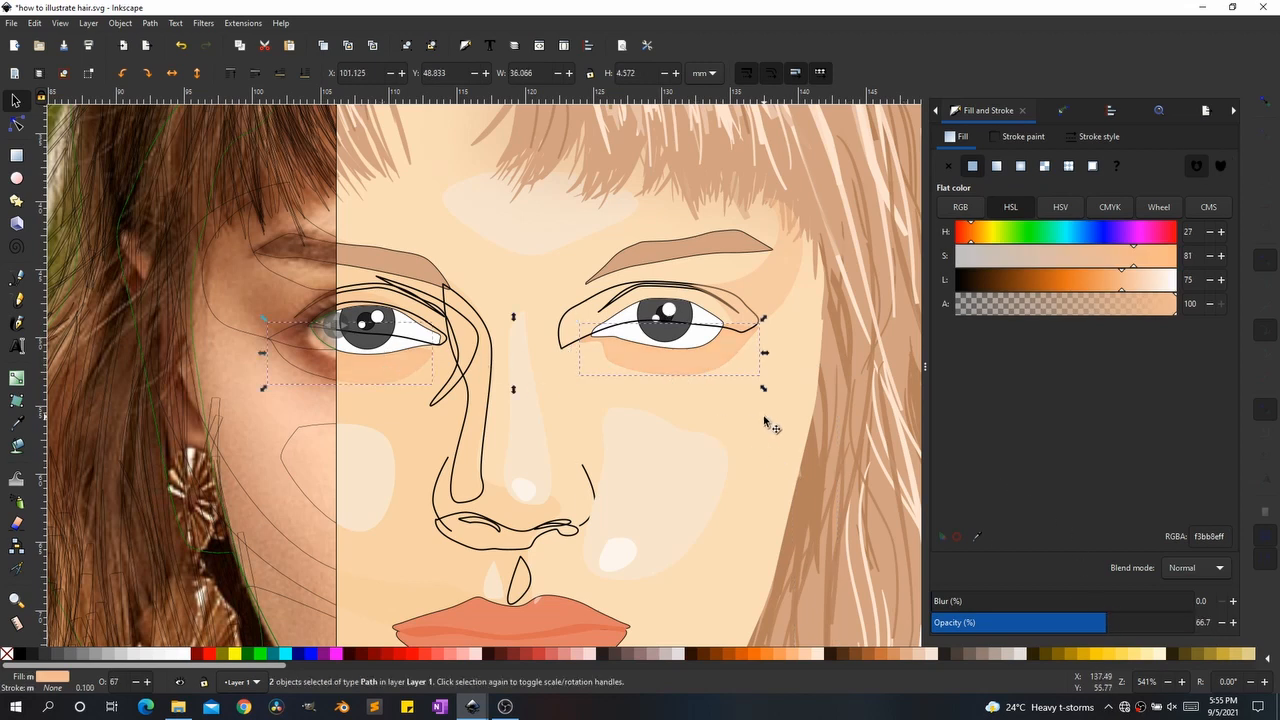
click(764, 418)
ctrl+scroll(643, 357, down, 1)
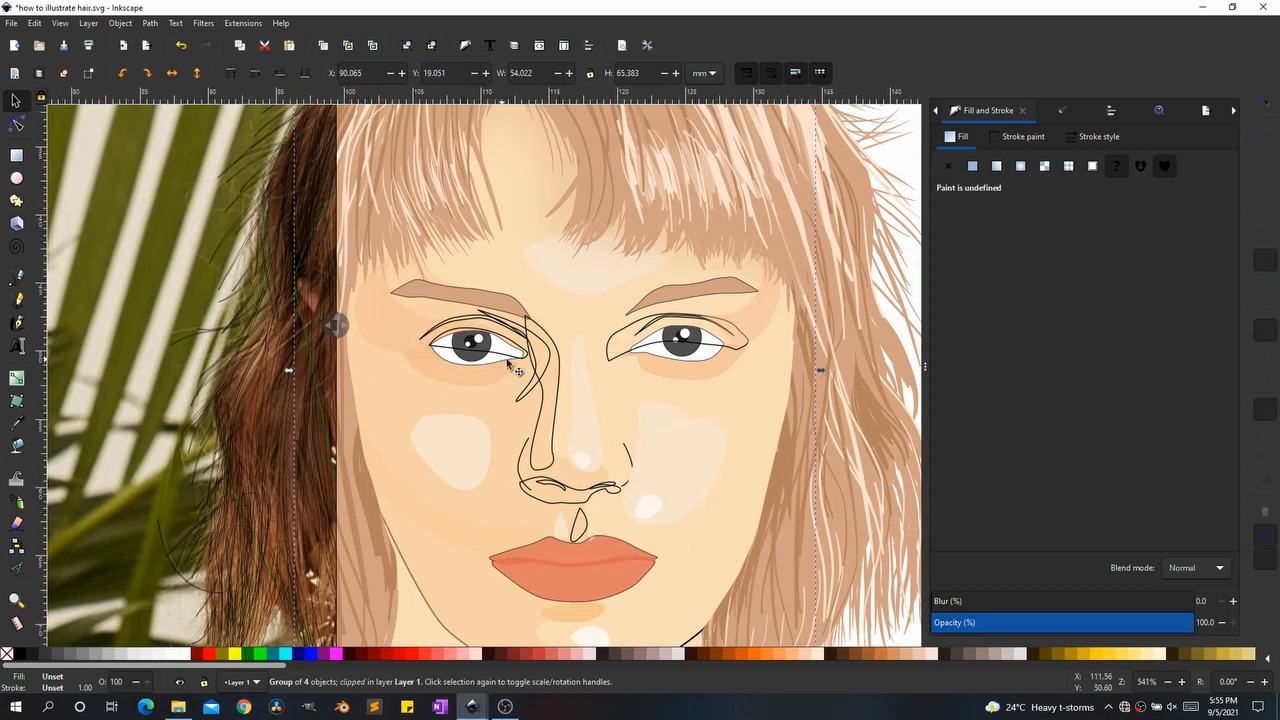
Step: Fill the curved shadow shape at the inner eye corner beside the nose bridge with the brown b5815d sampled from the hair
click(569, 366)
drag(666, 471, 530, 546)
key(d)
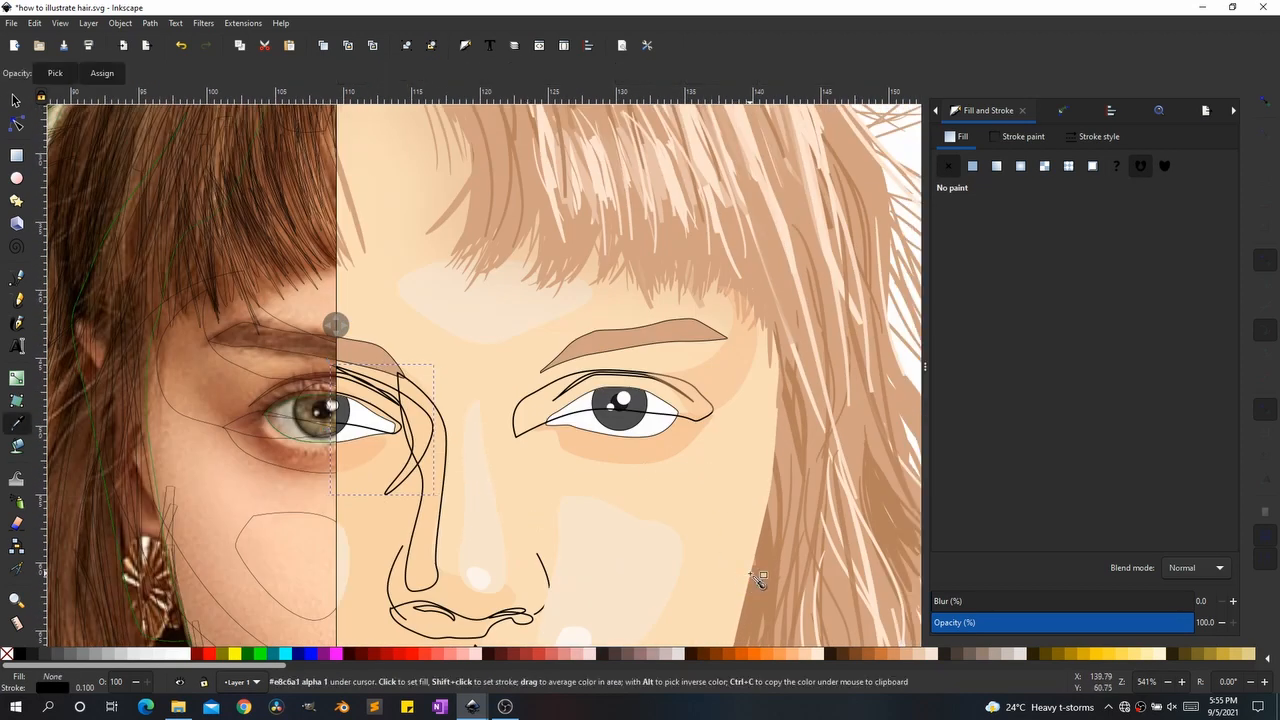
click(762, 578)
drag(743, 514, 867, 321)
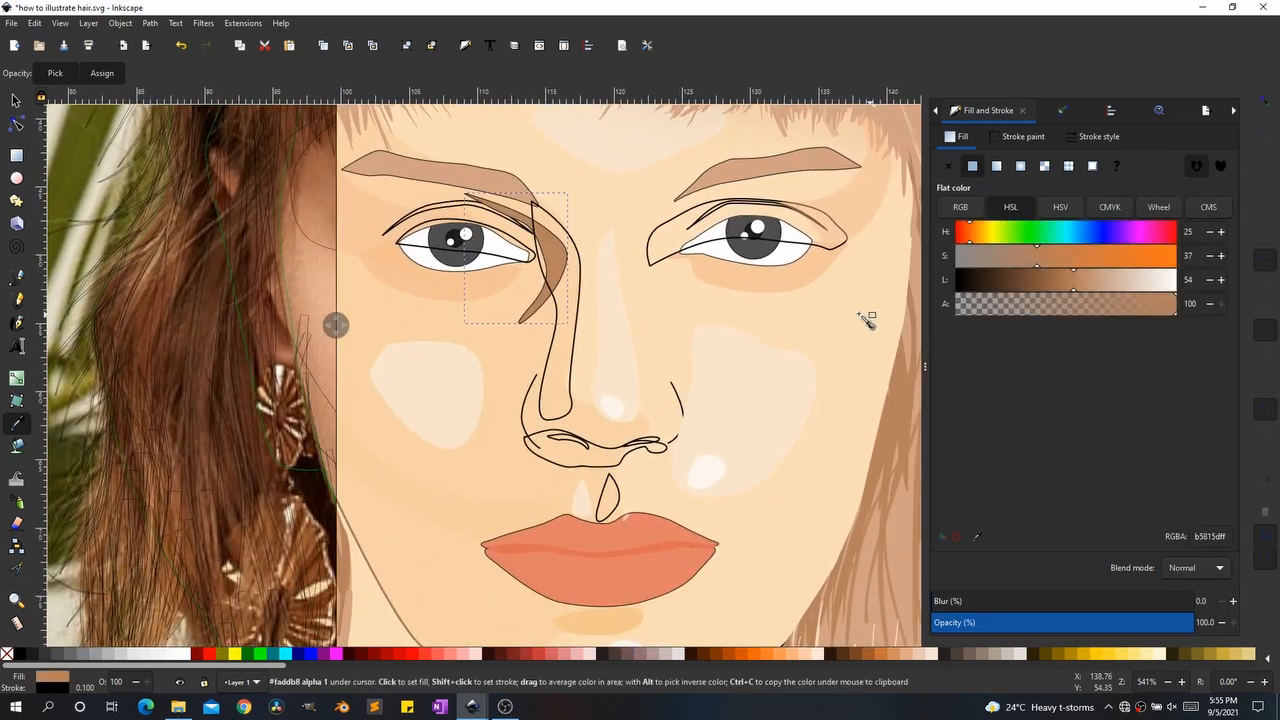
Step: Fill the long nose-side shadow with the hair's brown b5815d at 27.8% opacity, and remove its stroke and the inner eye-corner shadow's stroke
click(576, 357)
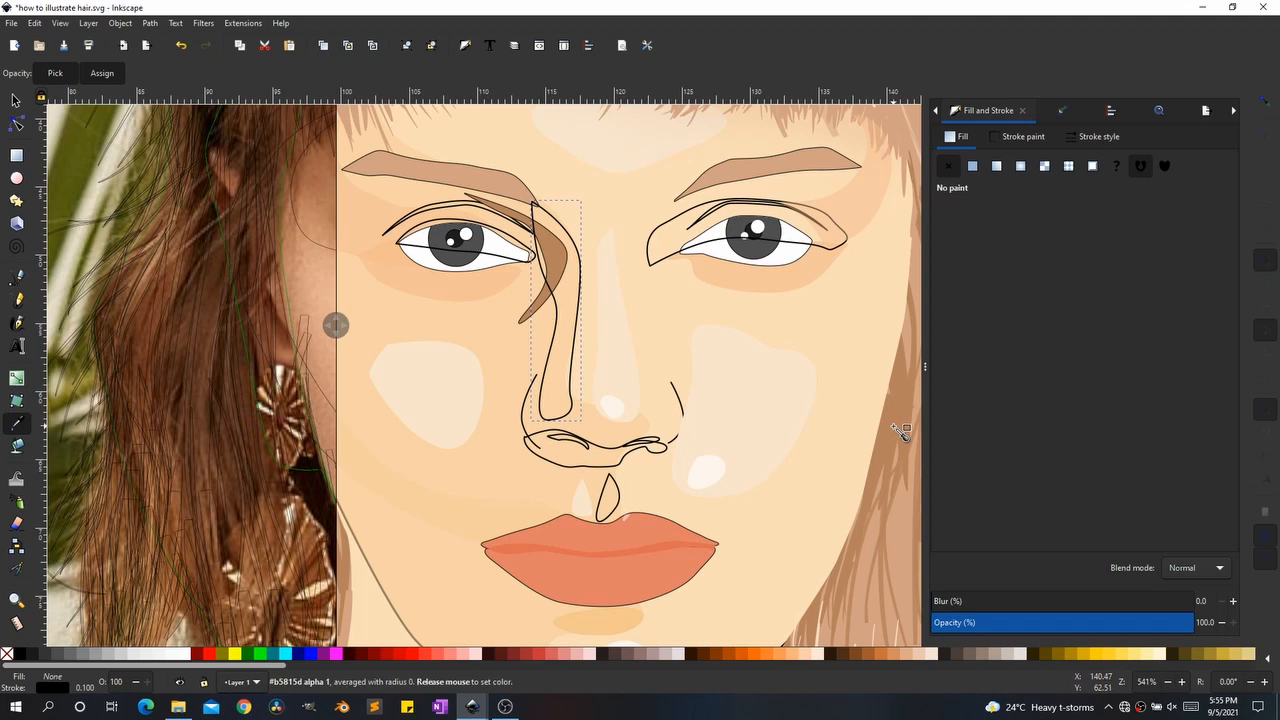
click(900, 430)
key(s)
drag(1078, 621, 1004, 622)
click(1023, 140)
click(948, 166)
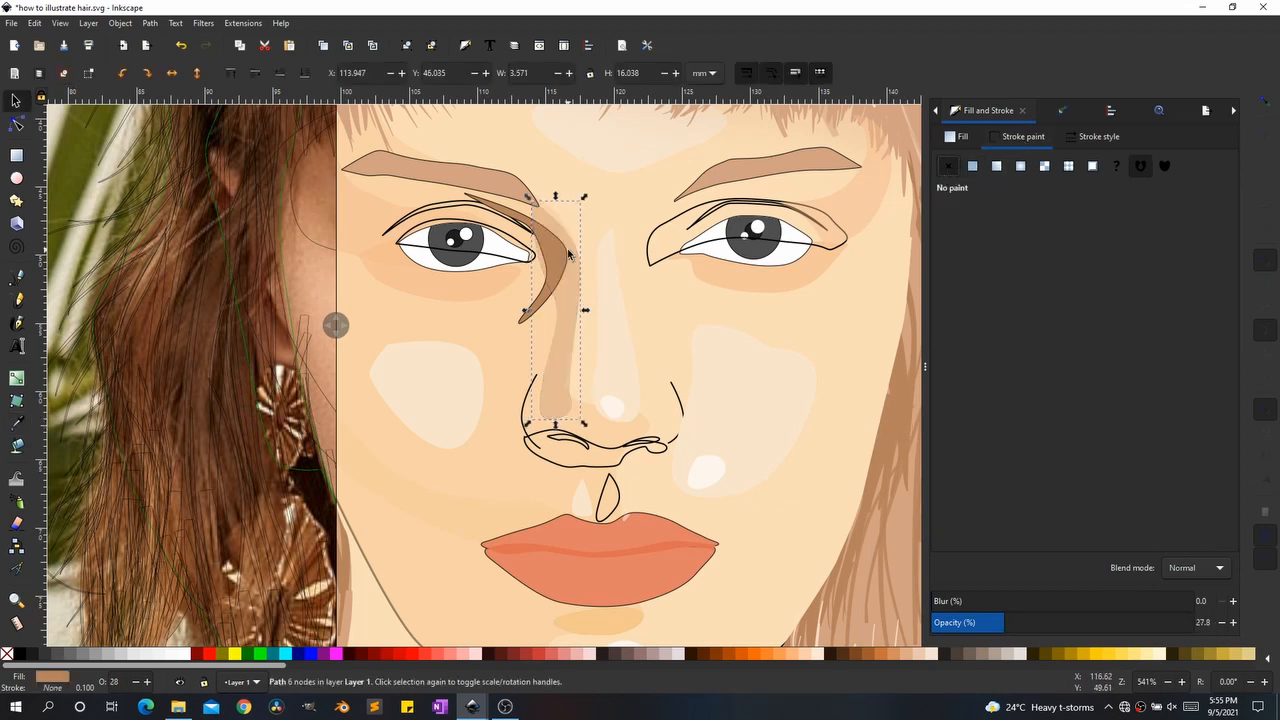
click(534, 317)
click(948, 166)
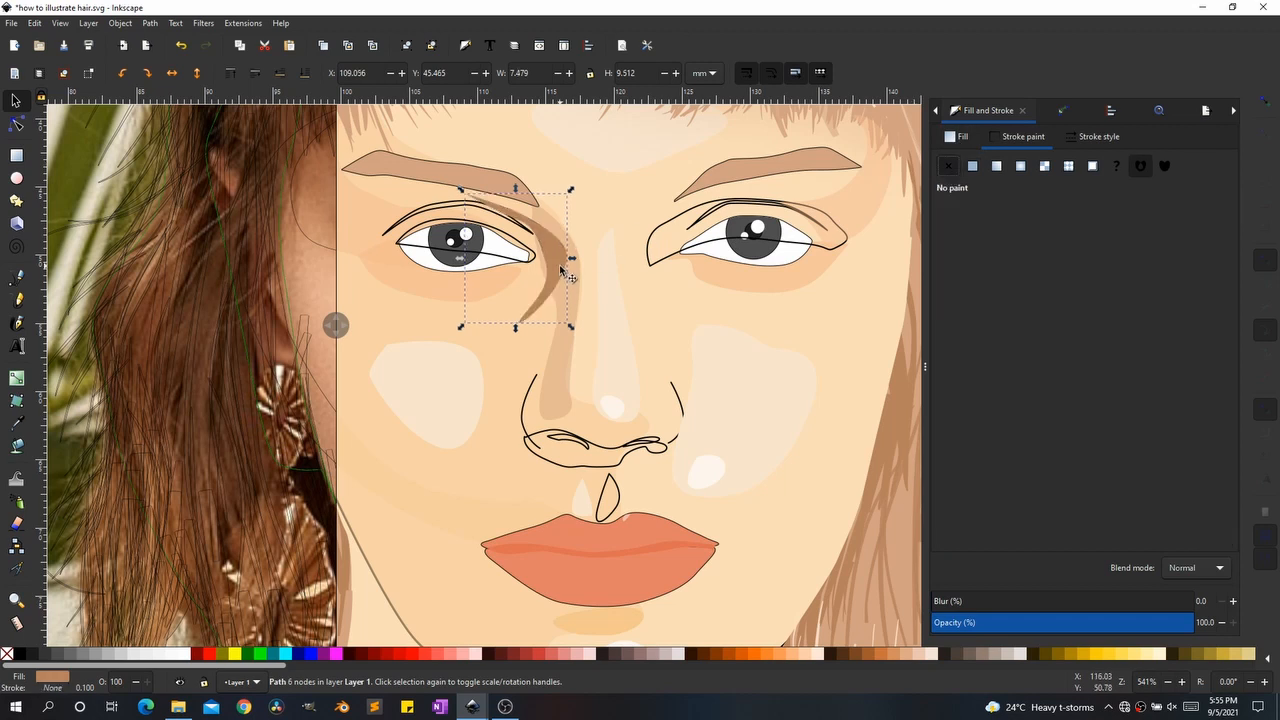
Step: Lower the hue, raise the saturation and slightly reduce the opacity of the long shadow beside the nose bridge
click(554, 276)
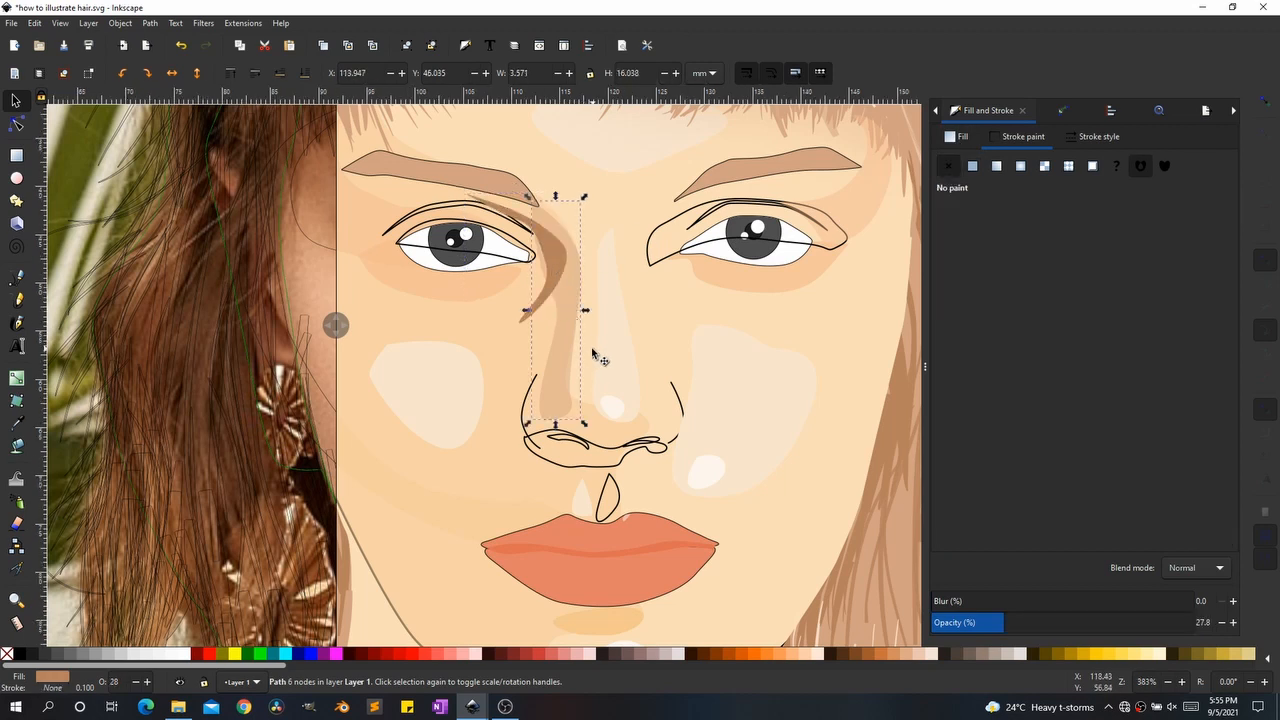
scroll(583, 350, down, 1)
key(d)
key(s)
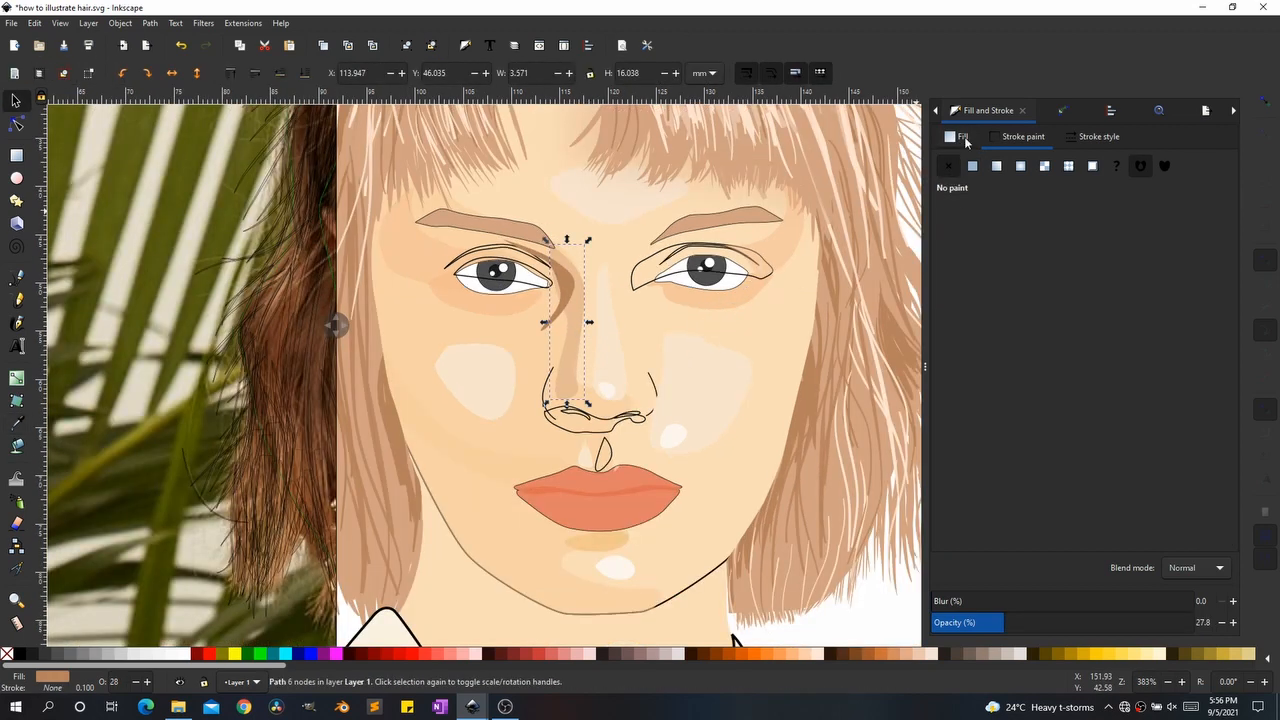
click(960, 137)
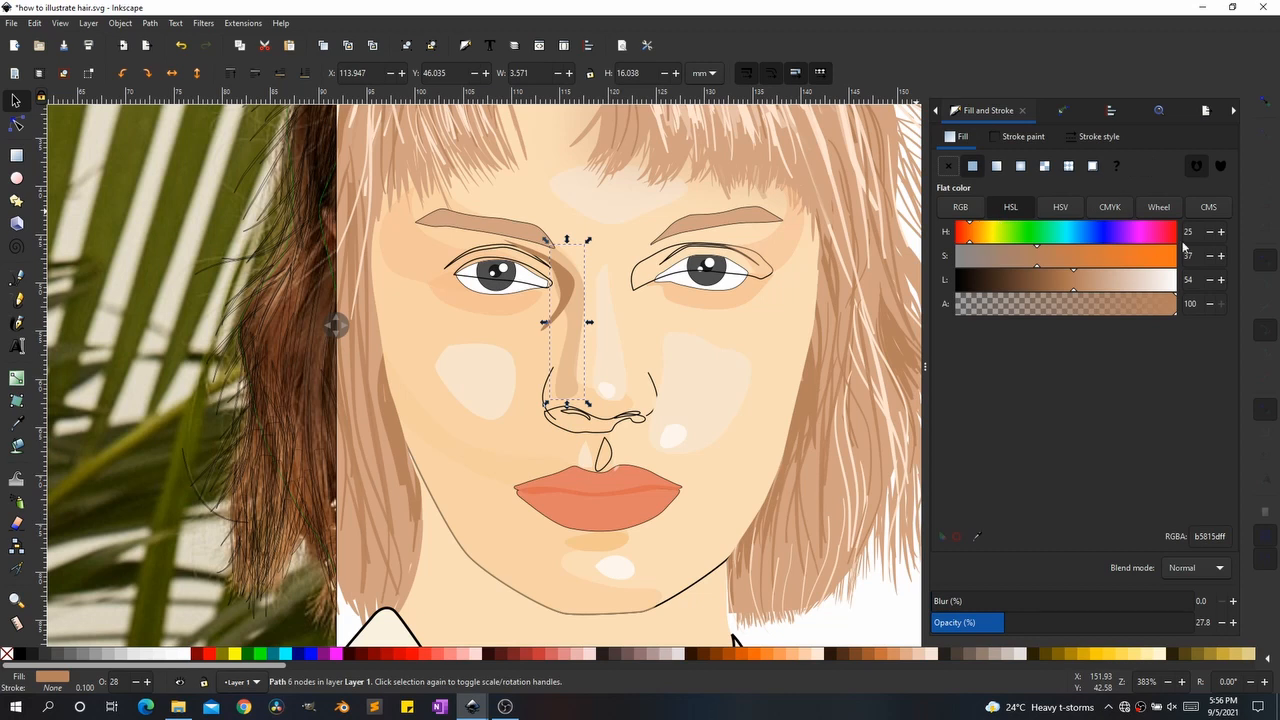
double_click(1210, 236)
click(1063, 258)
drag(985, 622, 975, 620)
Step: Set the opacity of the pale highlight on the left cheek to 48%
click(739, 427)
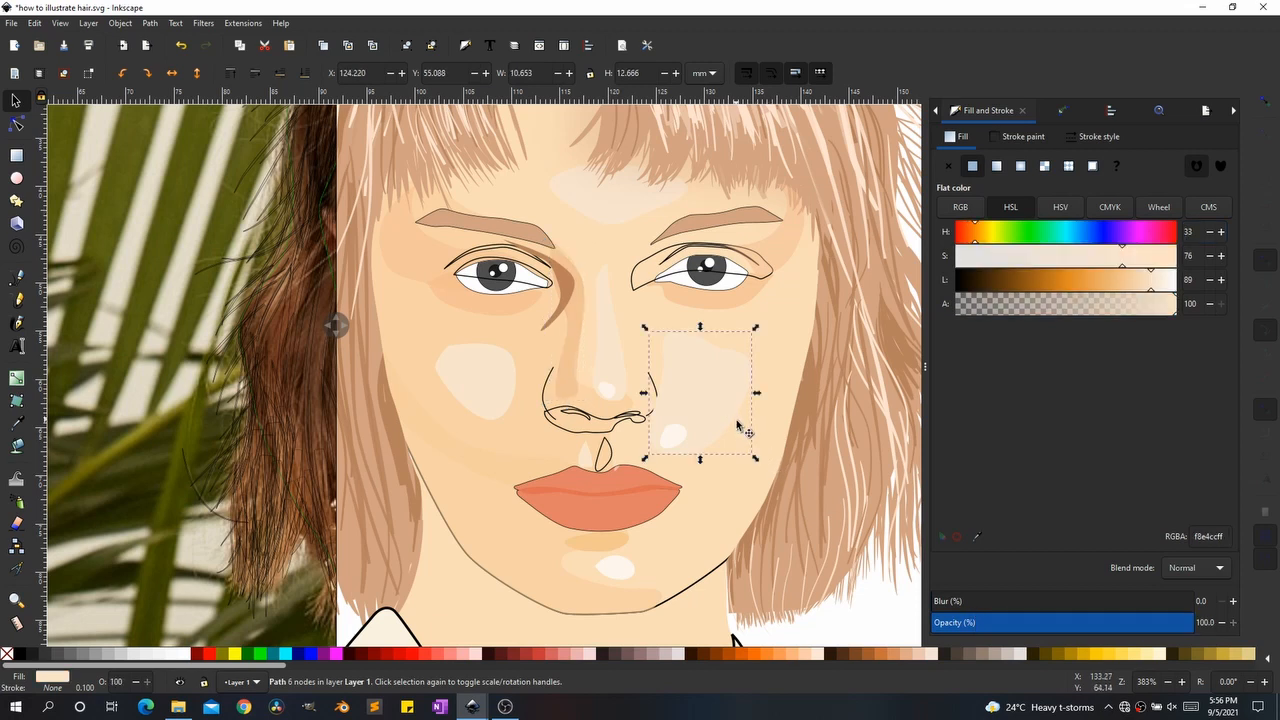
click(492, 392)
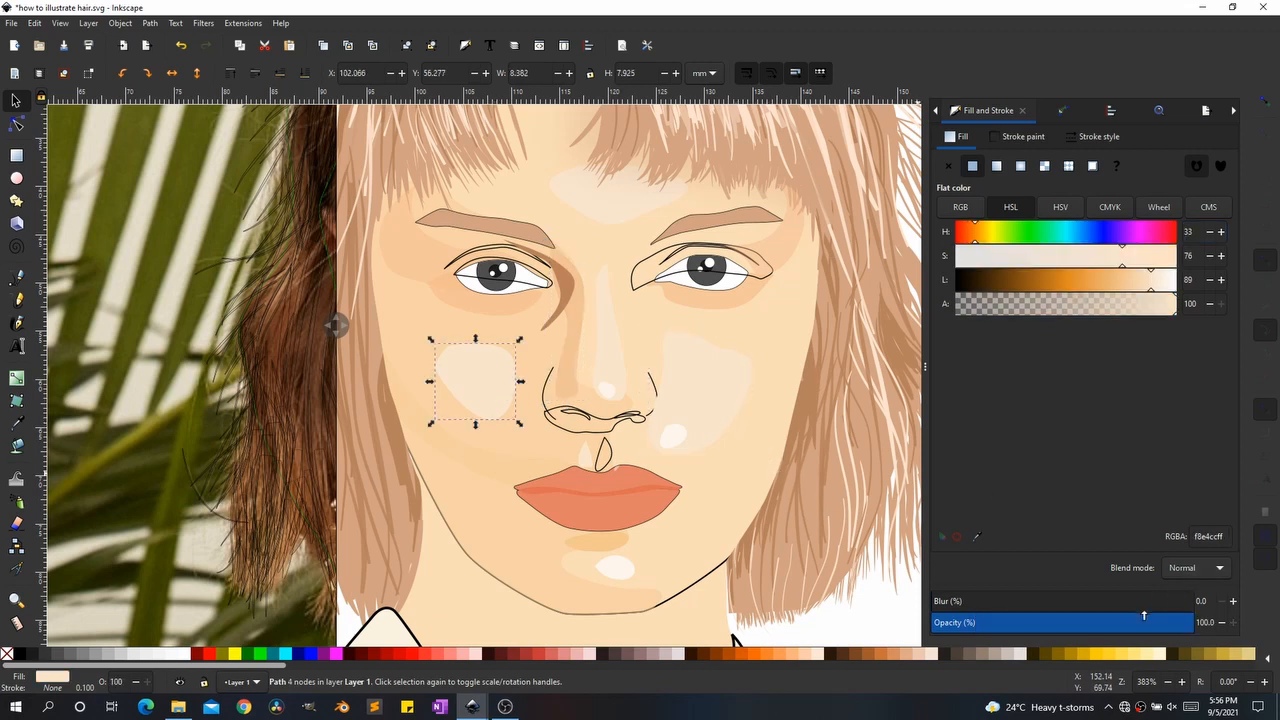
drag(1072, 618, 1047, 616)
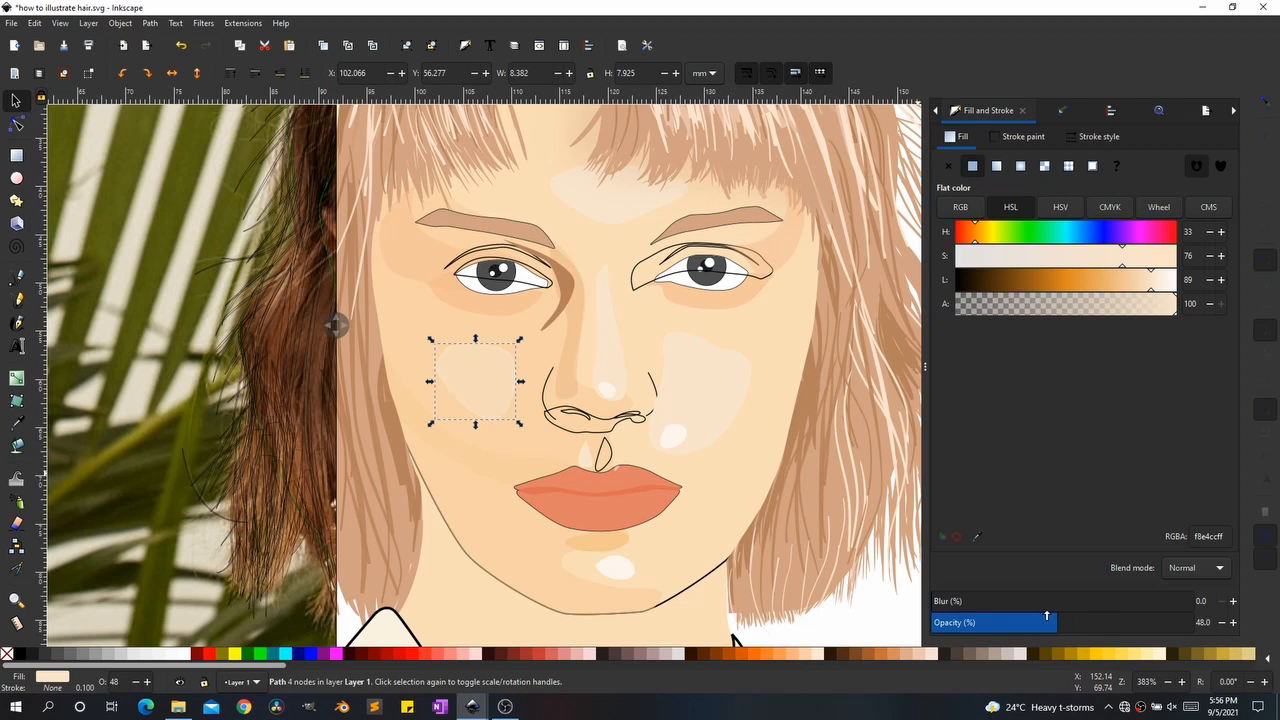
Step: Select the large pale highlight on the right cheek and move the split-view divider clear of the face
click(728, 412)
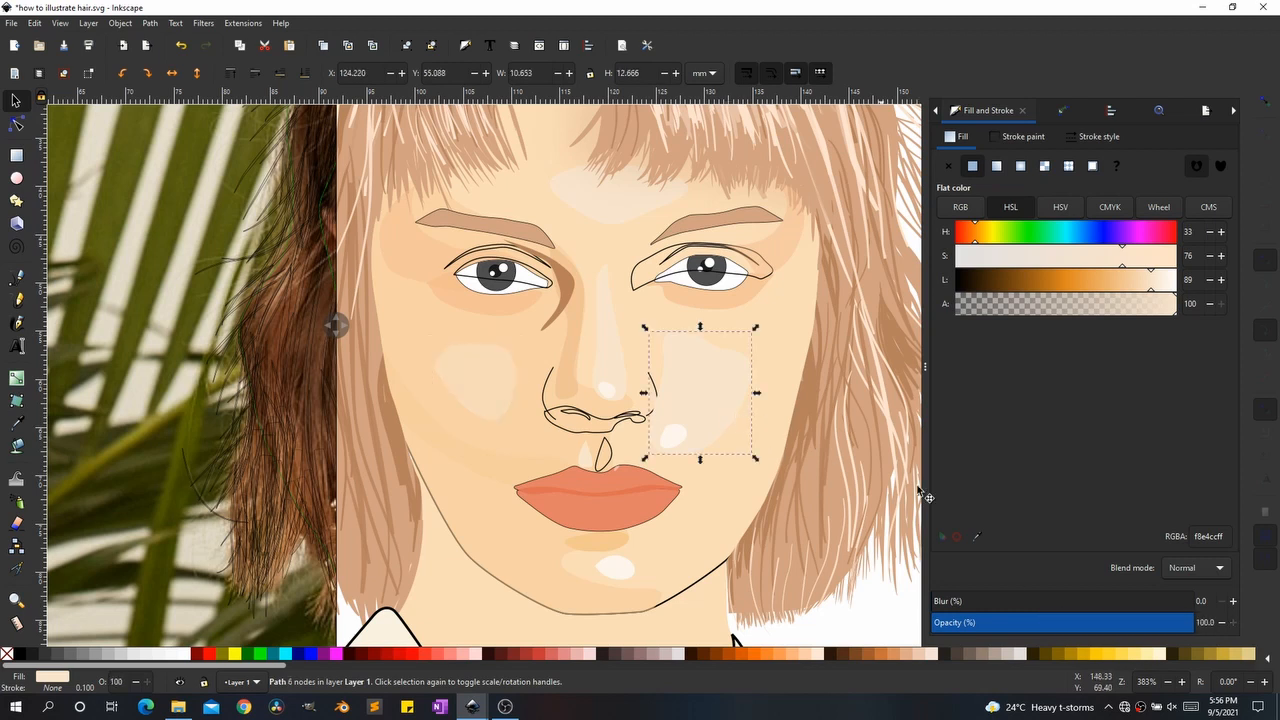
scroll(688, 273, down, 1)
scroll(820, 284, up, 1)
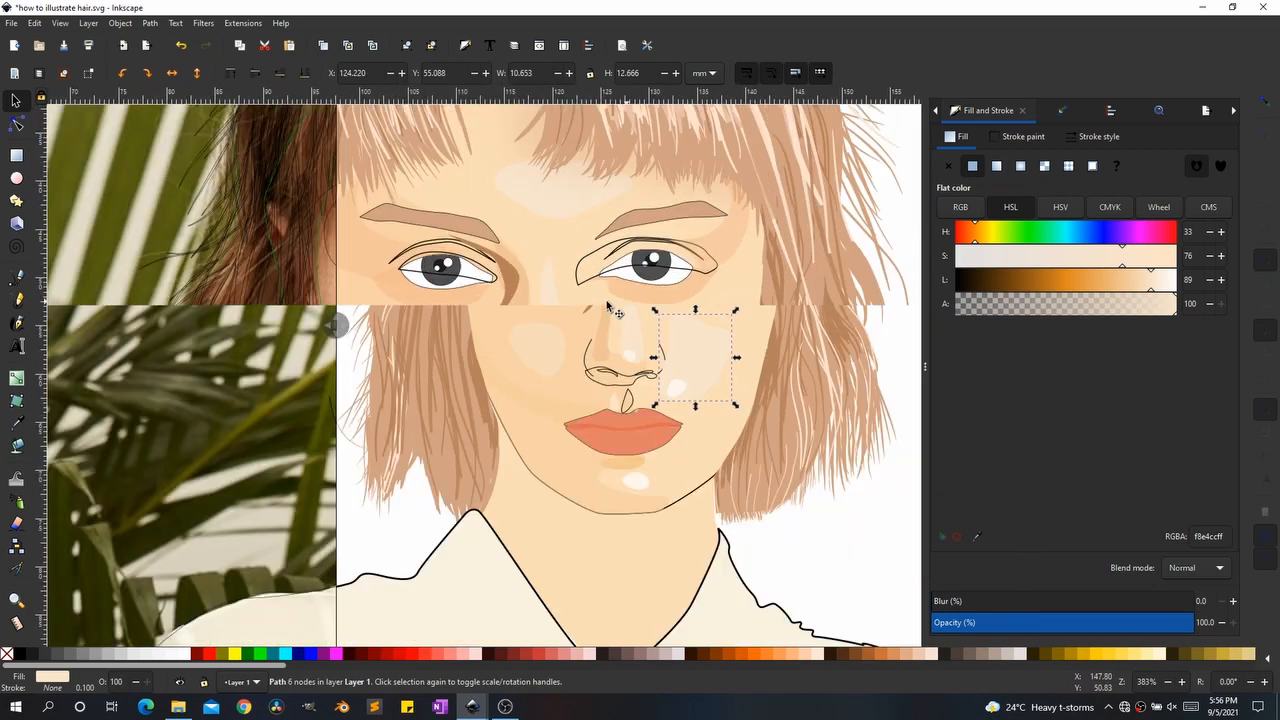
drag(336, 324, 139, 305)
scroll(506, 350, down, 1)
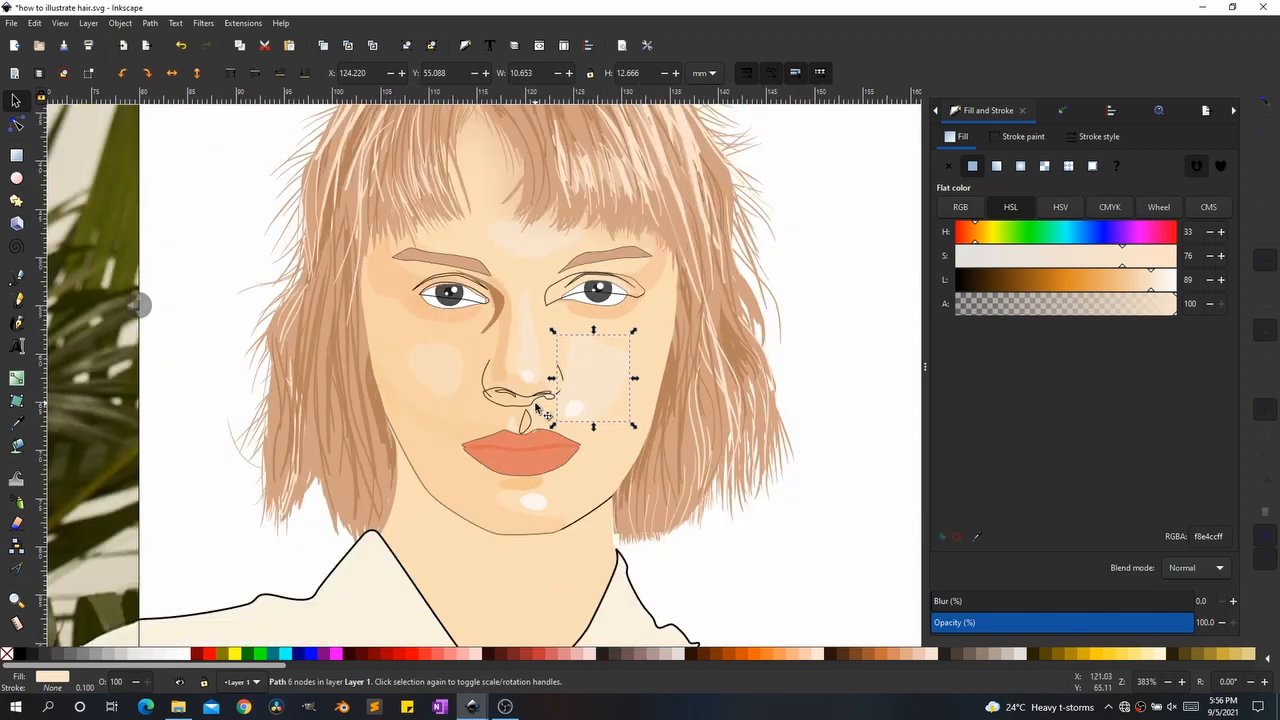
scroll(487, 380, up, 1)
click(656, 372)
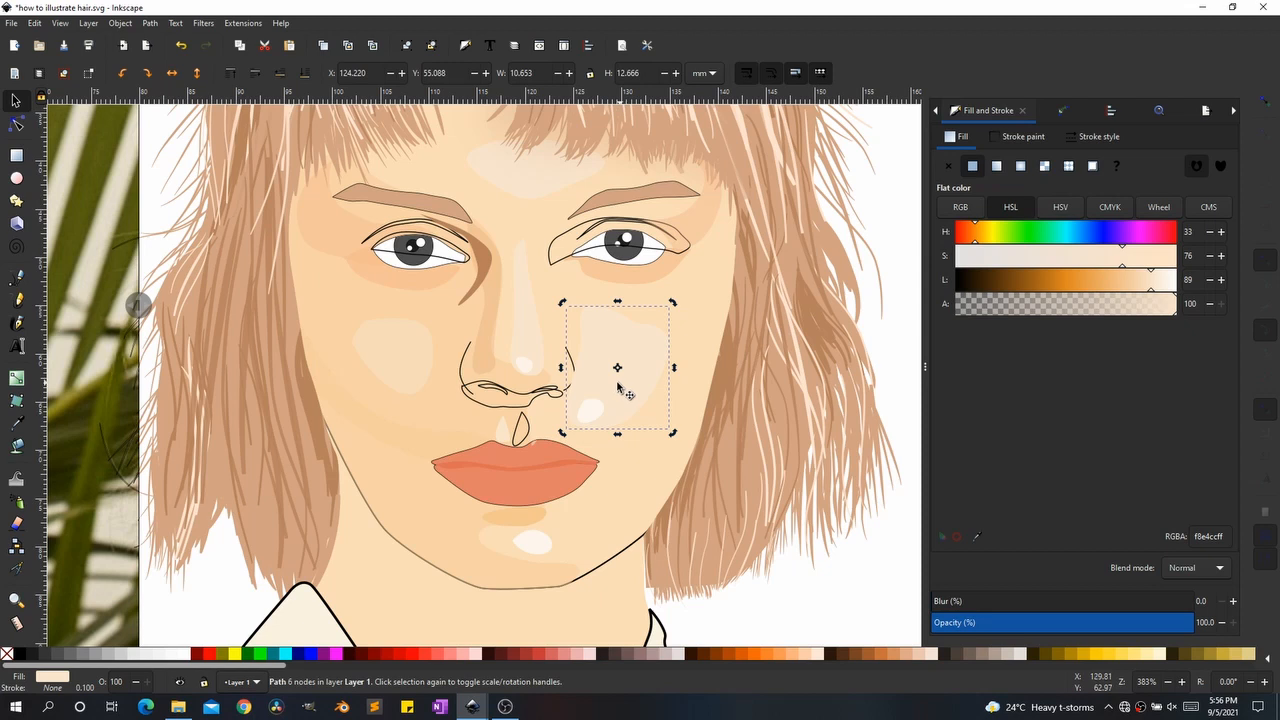
Step: Try a linear gradient across the right cheek highlight from near the nostril outward, and undo it
key(g)
drag(569, 376, 655, 340)
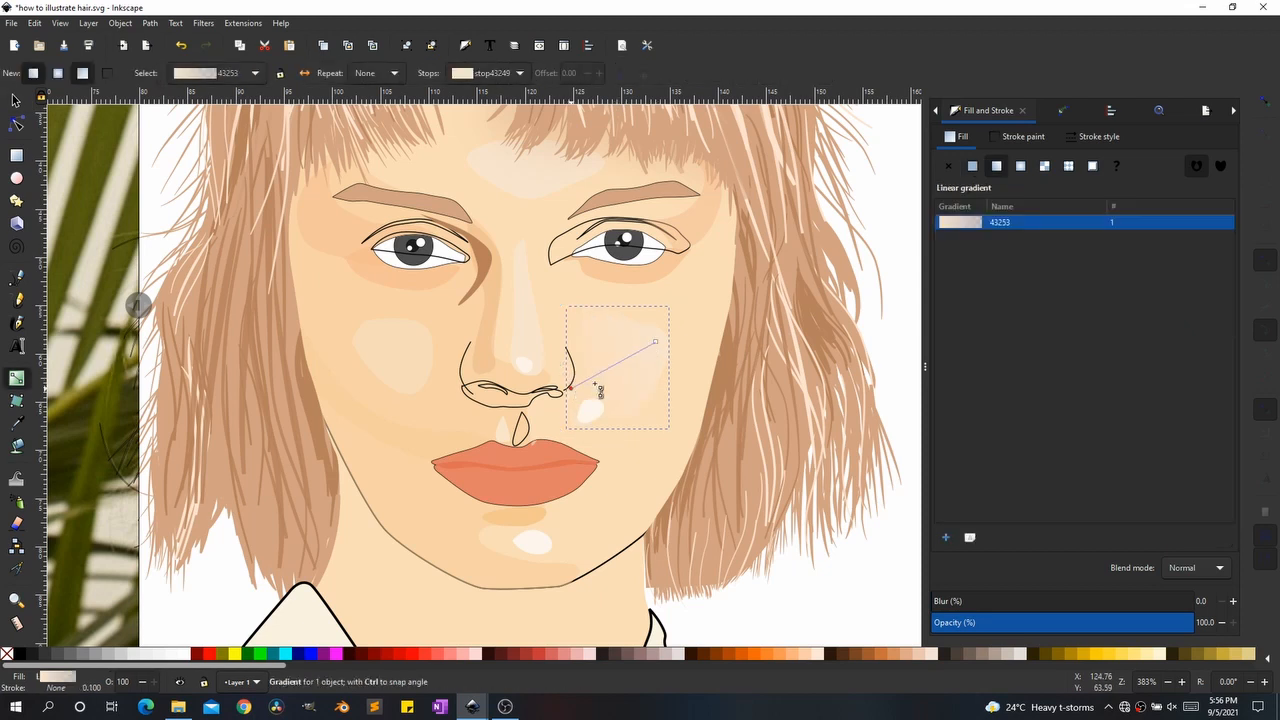
key(s)
key(ctrl+z)
Step: Apply a linear gradient to the right cheek highlight, fading to full transparency toward its upper outer edge
key(g)
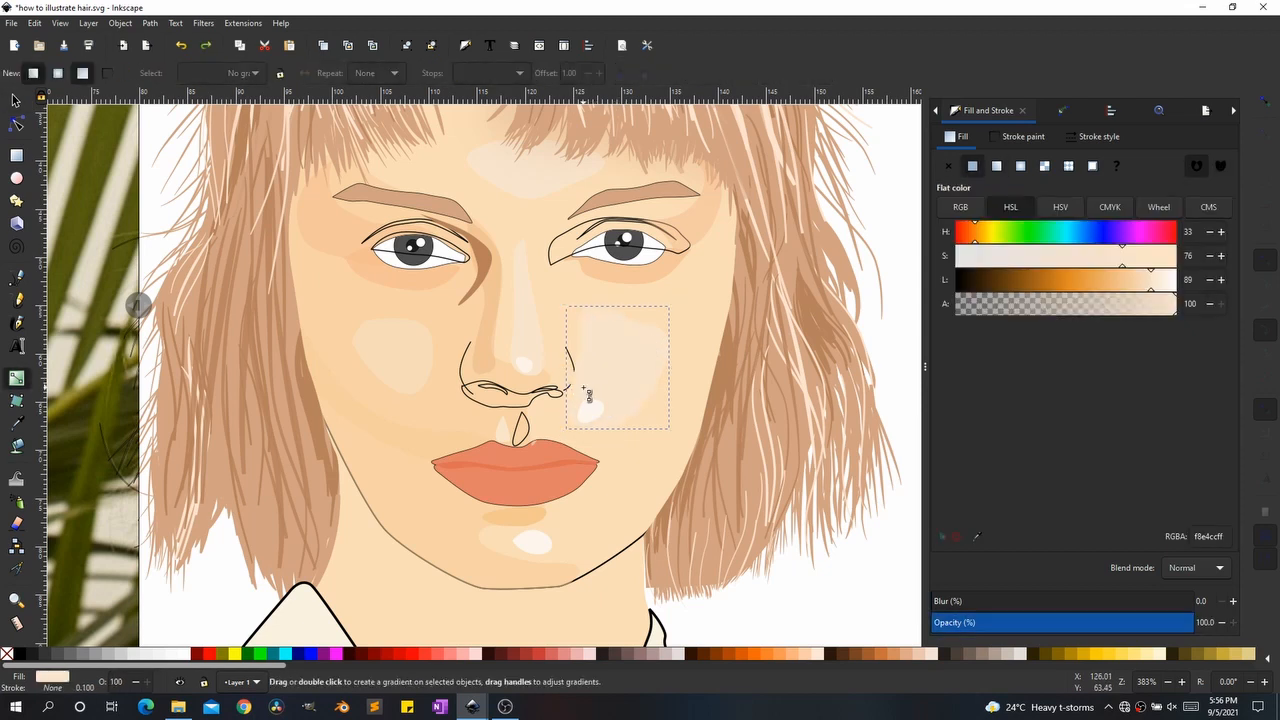
drag(583, 386, 668, 332)
click(671, 329)
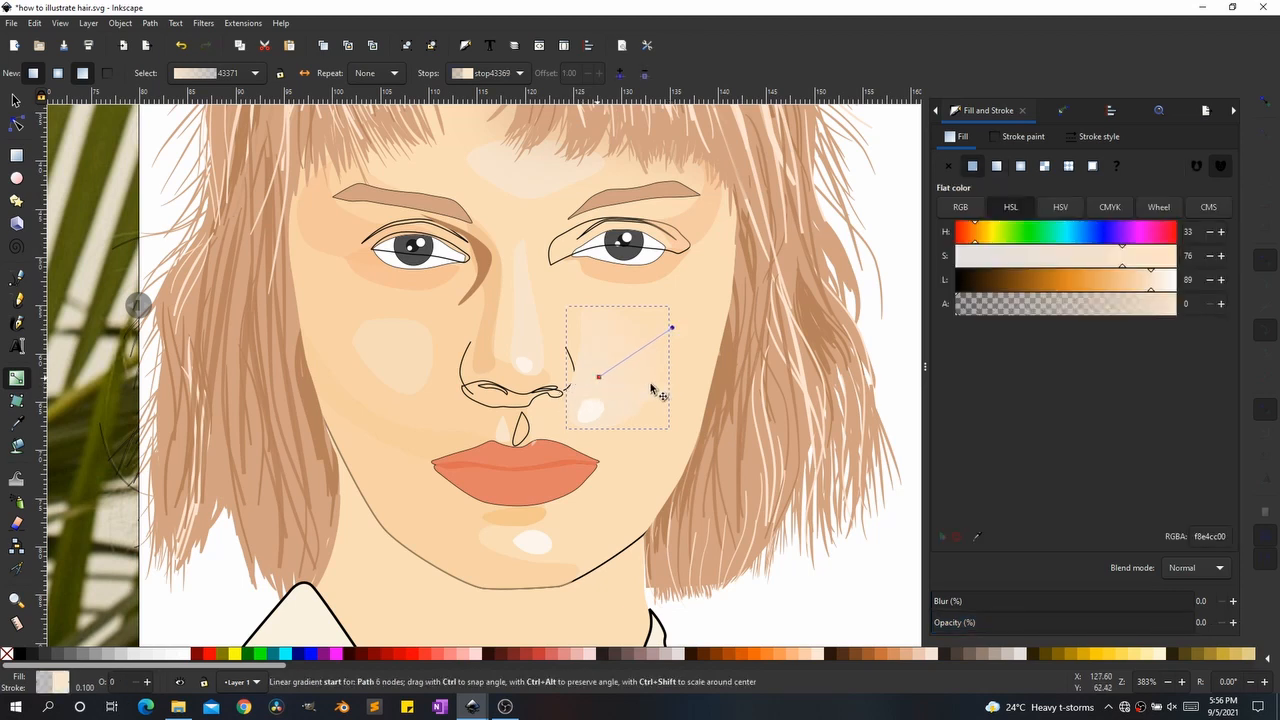
key(s)
click(686, 377)
scroll(677, 376, down, 2)
scroll(670, 382, up, 2)
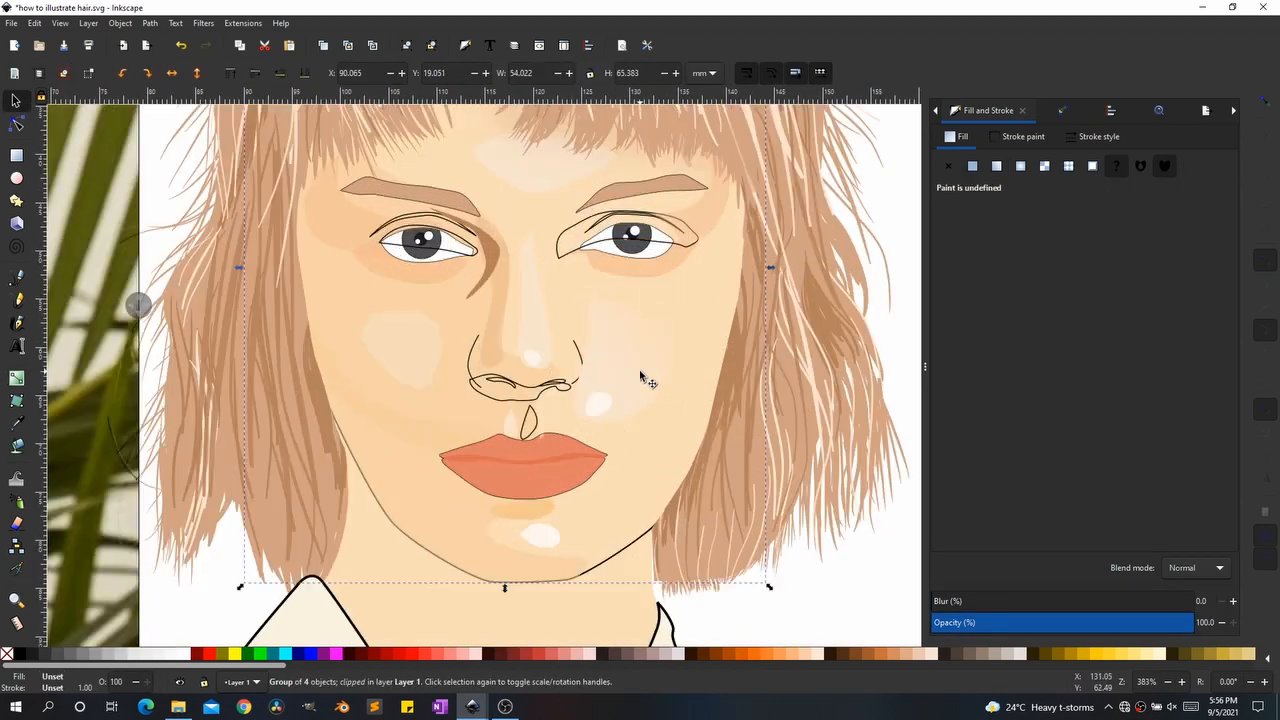
Step: Reshape the outline of the right cheek highlight on the side nearest the nose
click(640, 374)
key(n)
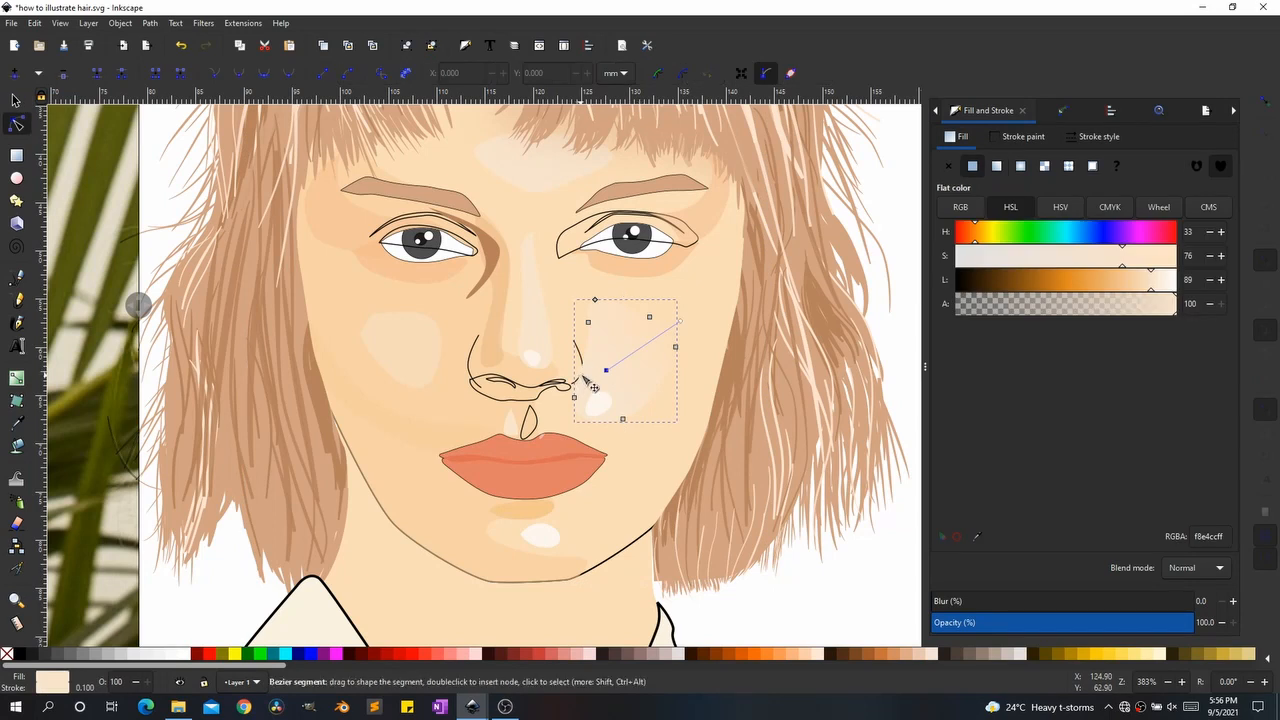
key(s)
click(684, 389)
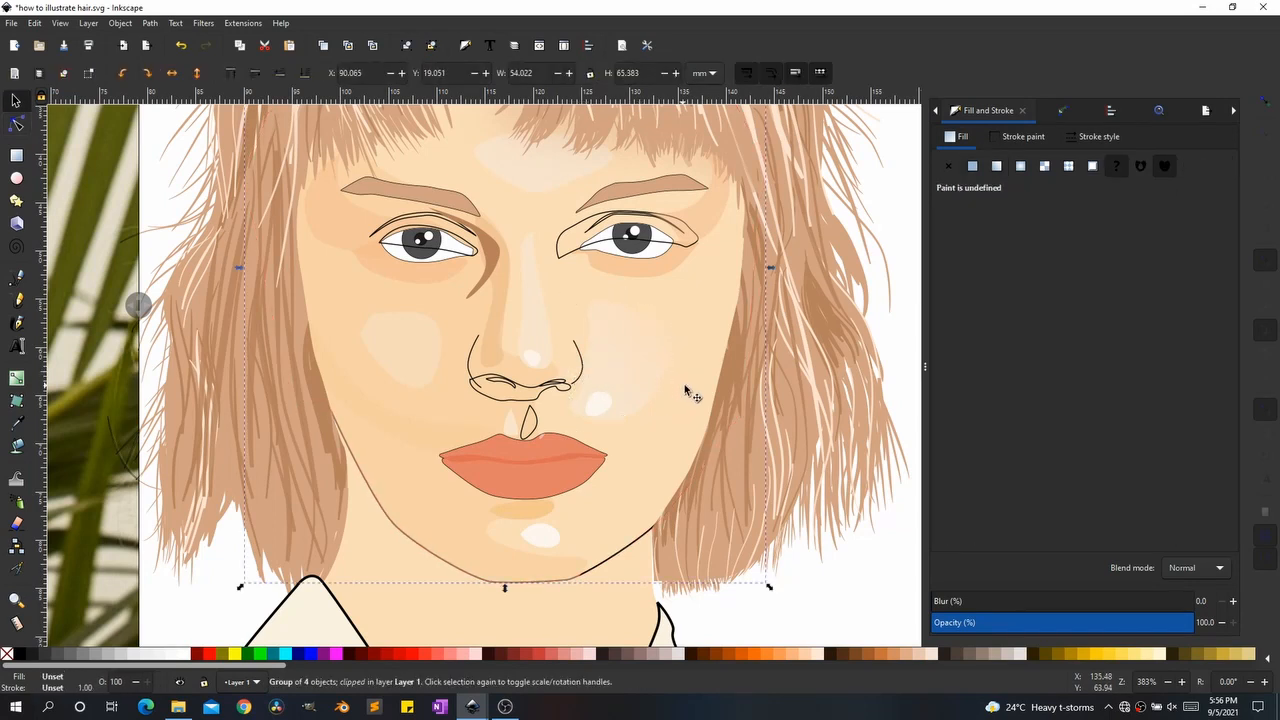
Step: Fill the left eye's upper lid outline with the brown b88059 sampled from the curved shadow beside the nose
scroll(660, 397, down, 2)
scroll(496, 336, up, 6)
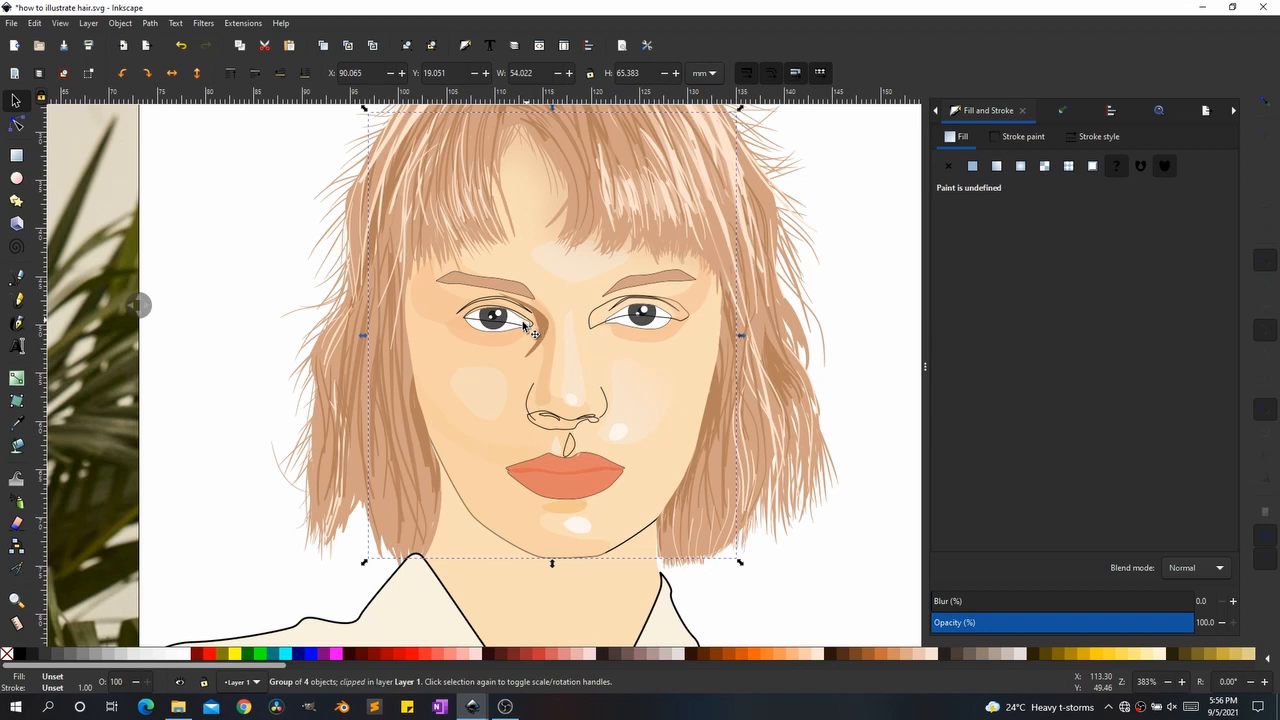
scroll(496, 336, up, 2)
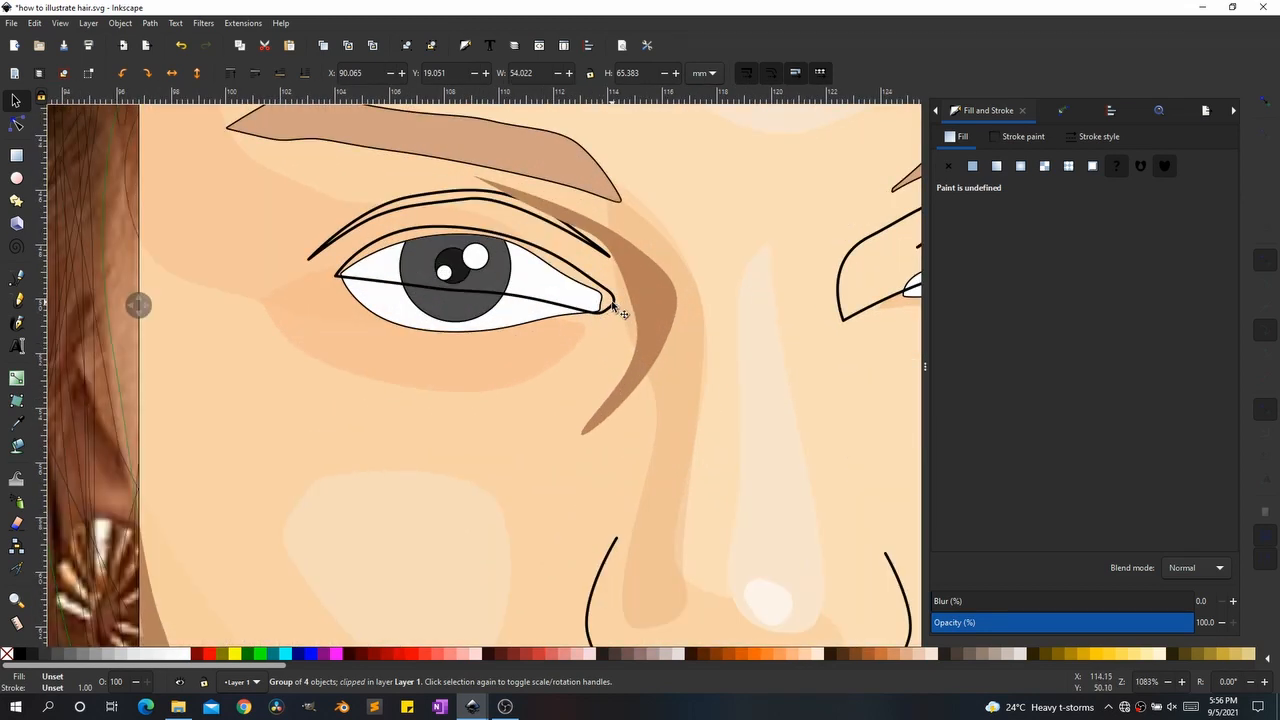
ctrl+click(614, 306)
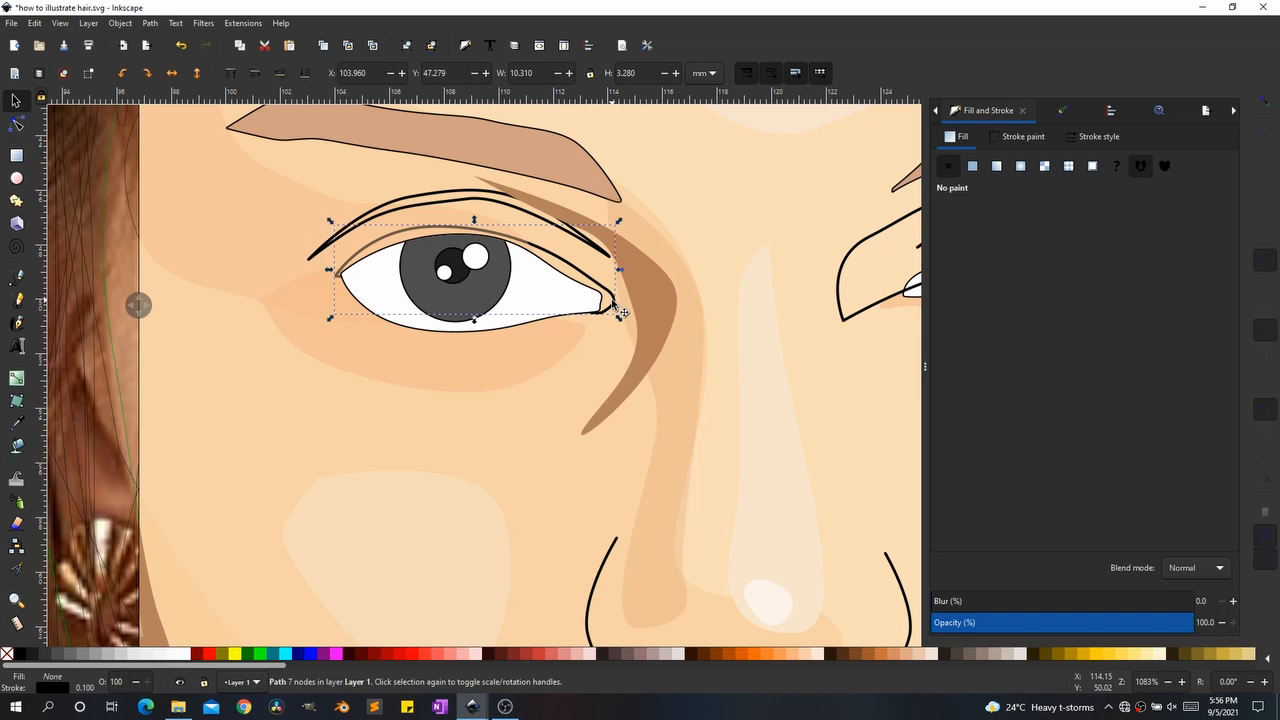
scroll(280, 471, down, 1)
drag(138, 306, 219, 318)
scroll(455, 352, up, 2)
key(d)
click(660, 370)
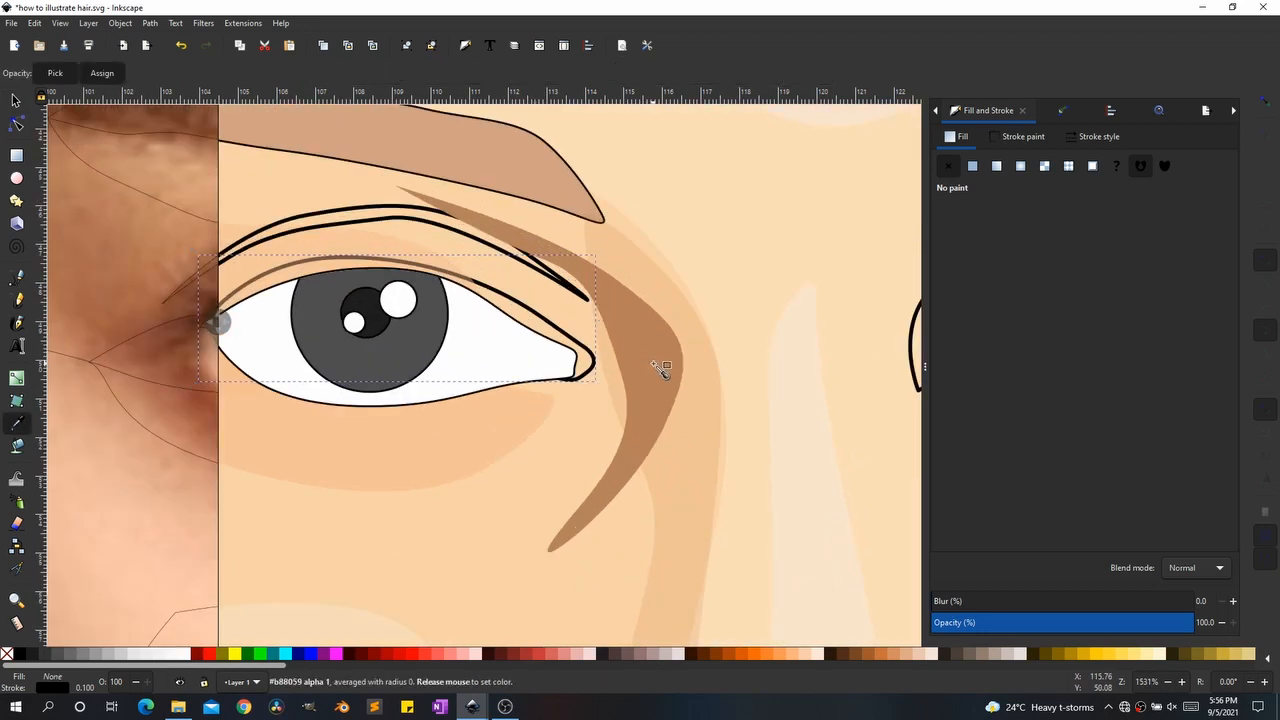
scroll(445, 345, down, 1)
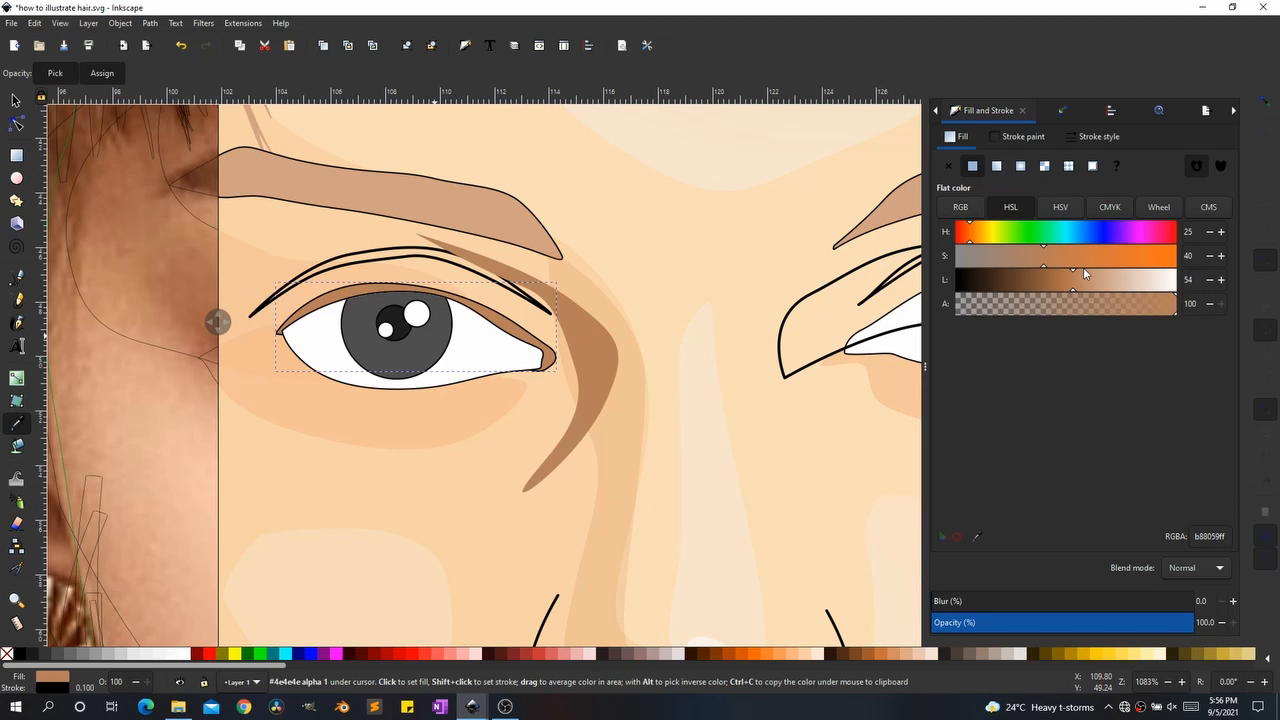
Step: Remove the stroke from the left eye's brown lid shape, undoing any accidental recolouring
click(1016, 134)
click(948, 166)
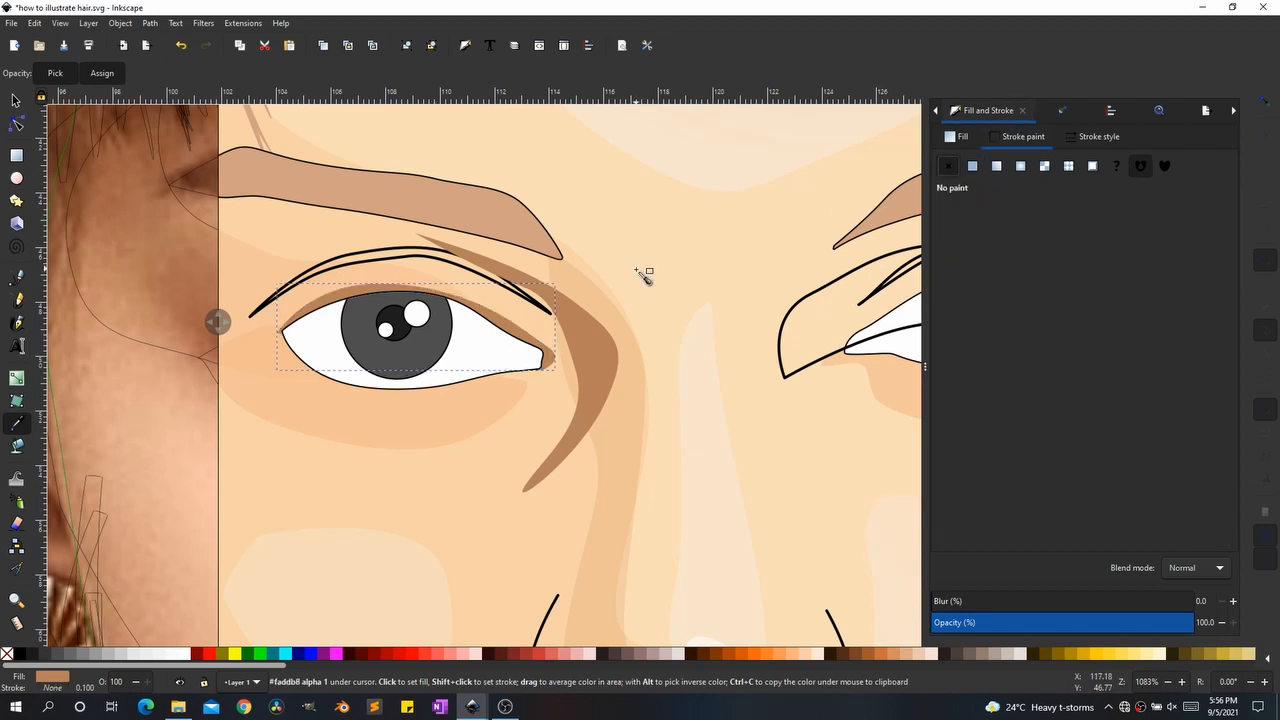
click(491, 329)
key(ctrl+z)
key(s)
Step: Fill the large eyelid outline around the right eye with the peach tone sampled near the temple
drag(729, 365, 484, 406)
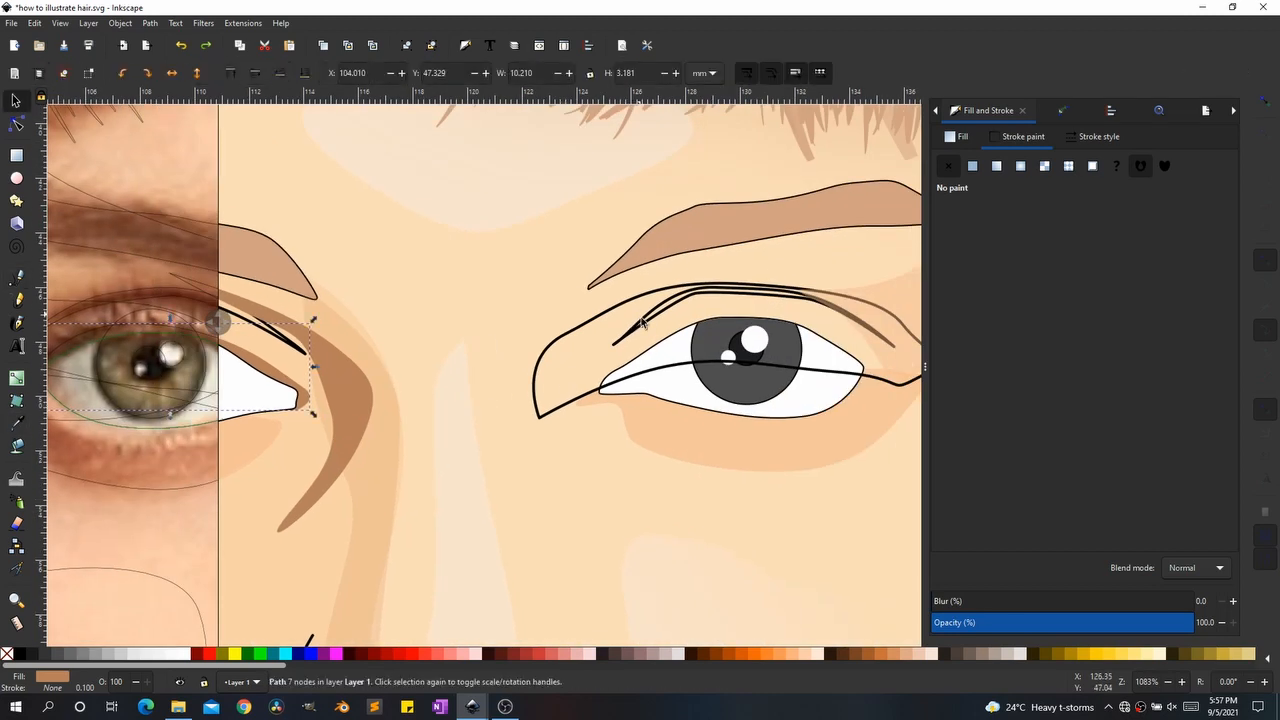
click(610, 323)
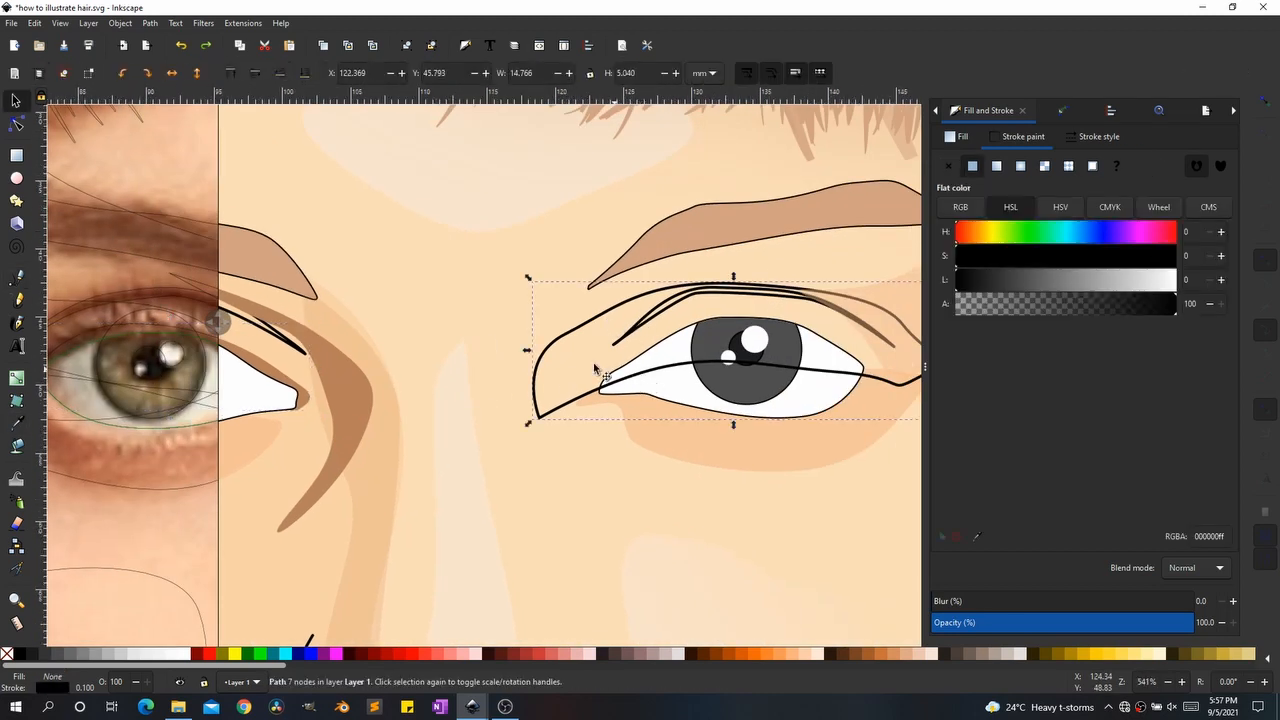
scroll(605, 371, down, 3)
key(space)
mouse_move(218, 323)
mouse_down()
mouse_move(791, 323)
mouse_move(126, 337)
mouse_move(640, 323)
mouse_move(83, 352)
mouse_move(297, 346)
mouse_move(206, 351)
mouse_up()
scroll(355, 372, up, 1)
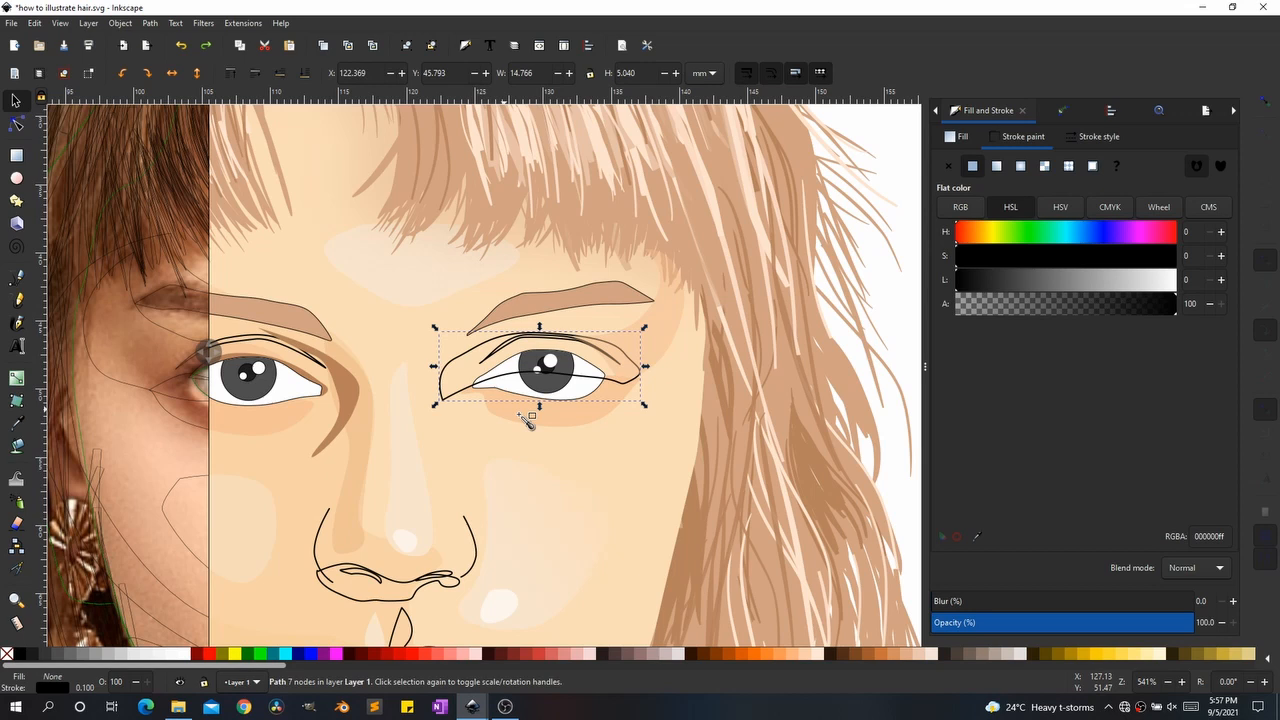
key(d)
click(655, 349)
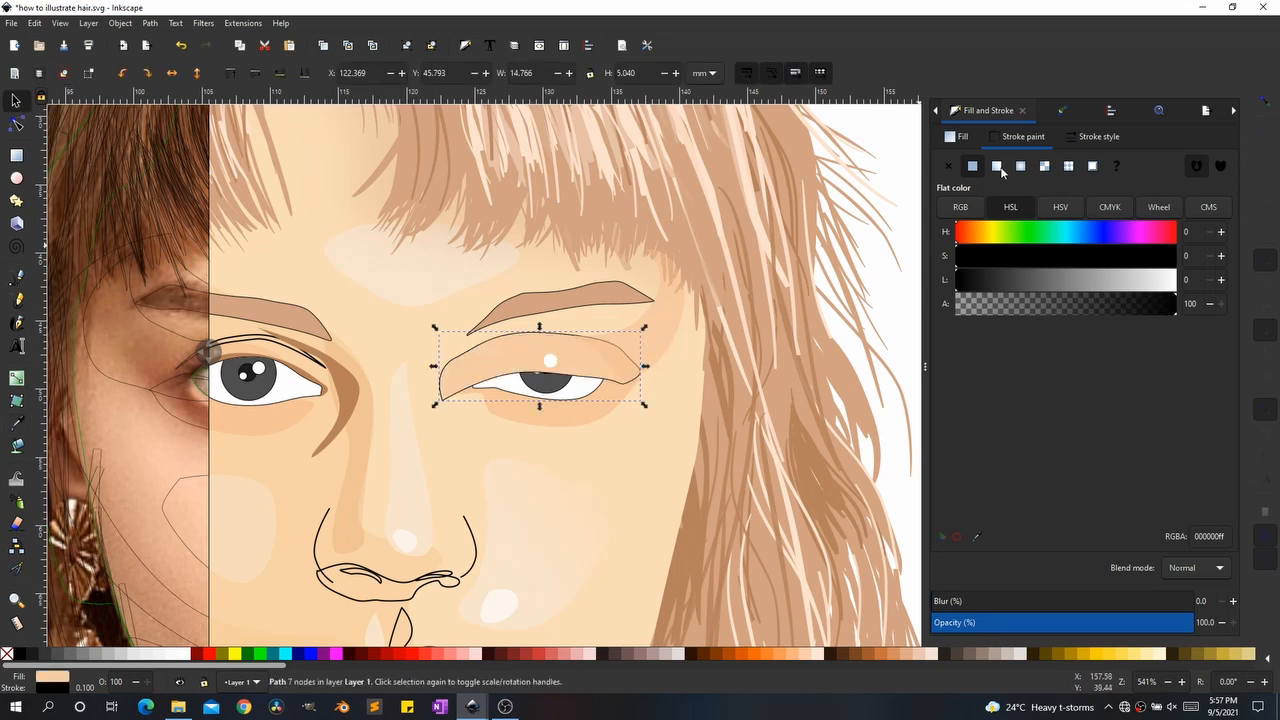
Step: Remove the right eyelid shape's stroke and lower the shape behind the eye and crease line
click(952, 166)
click(605, 358)
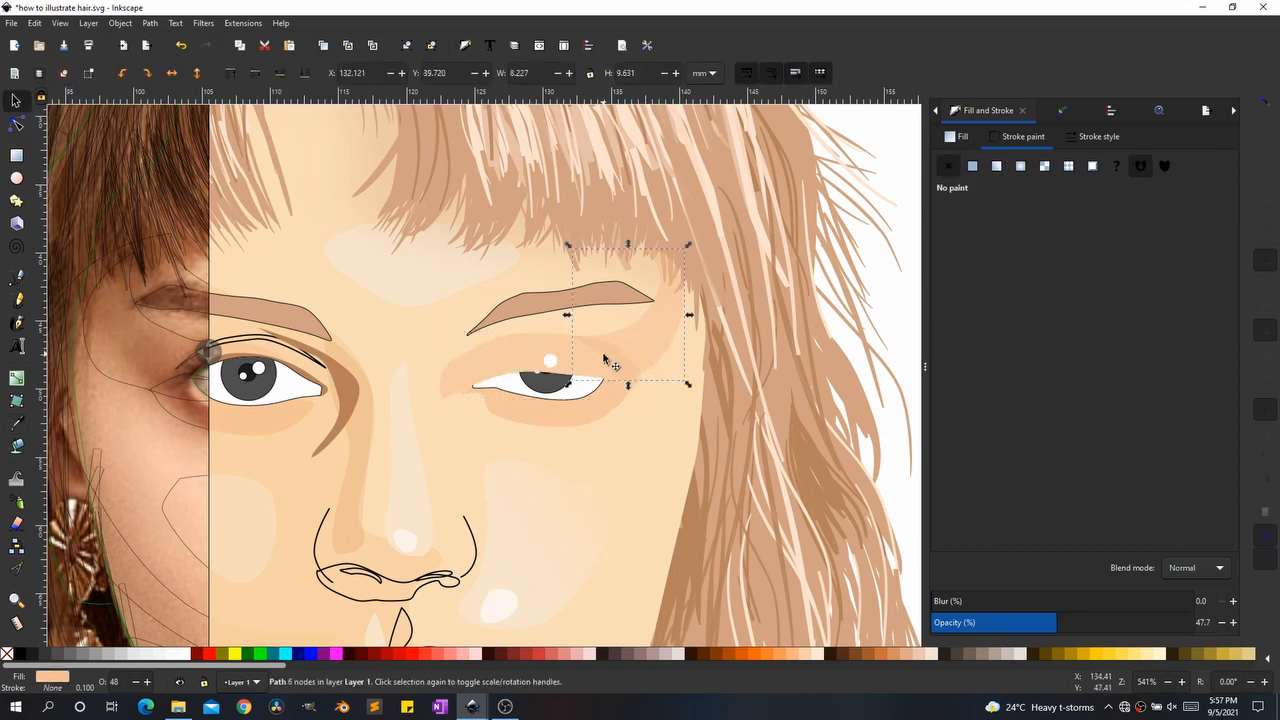
click(502, 362)
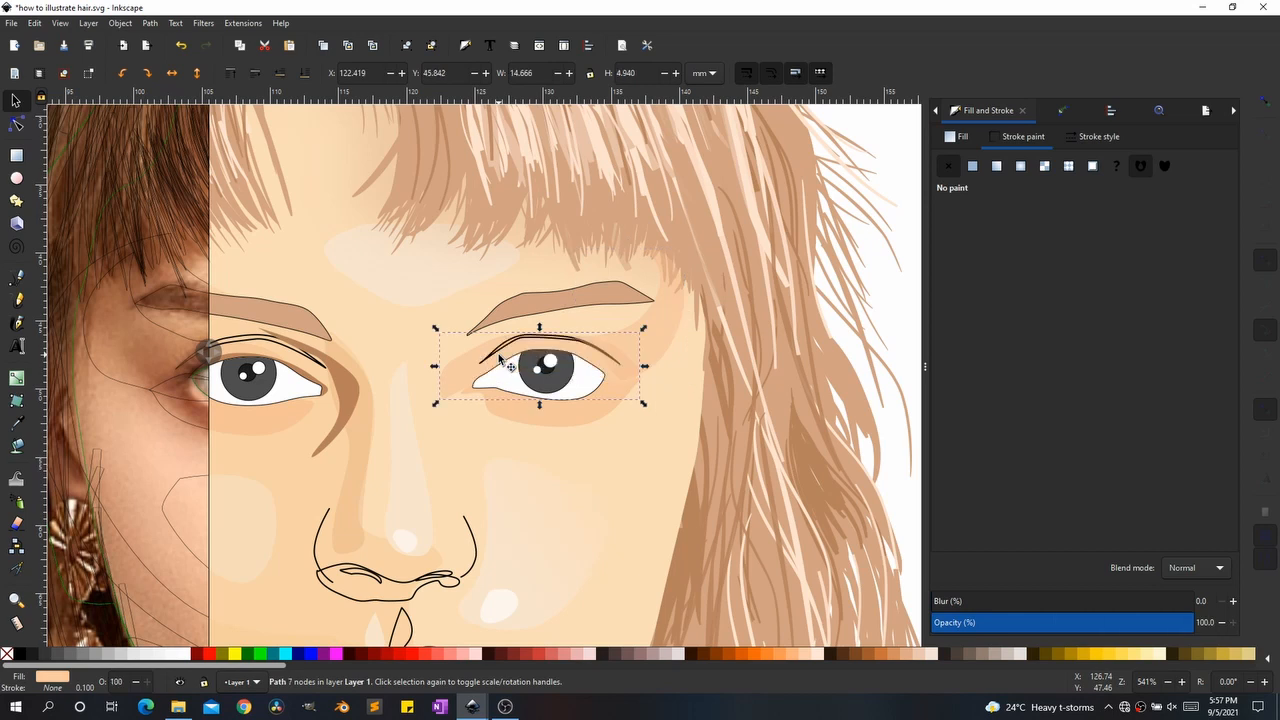
Step: Set the opacity of the dark curved shadow between the left eye and the nose bridge to 34.6%
scroll(690, 400, down, 2)
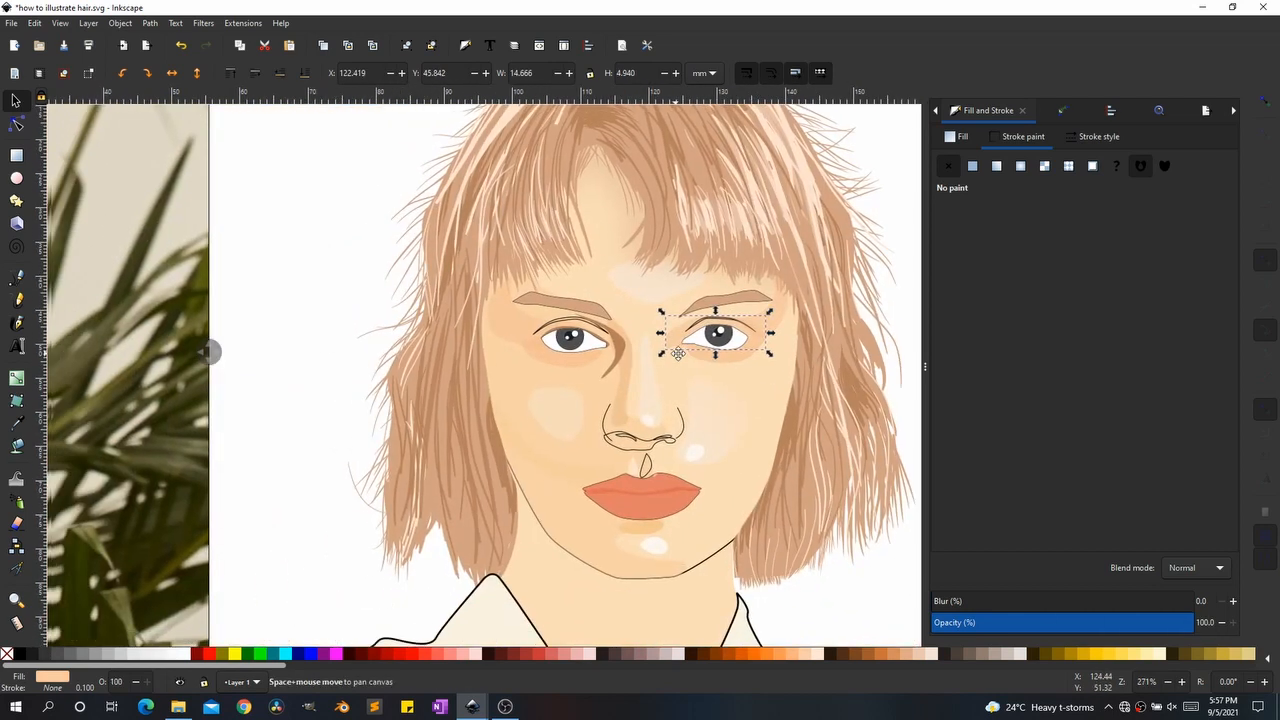
click(697, 446)
scroll(699, 420, right, 2)
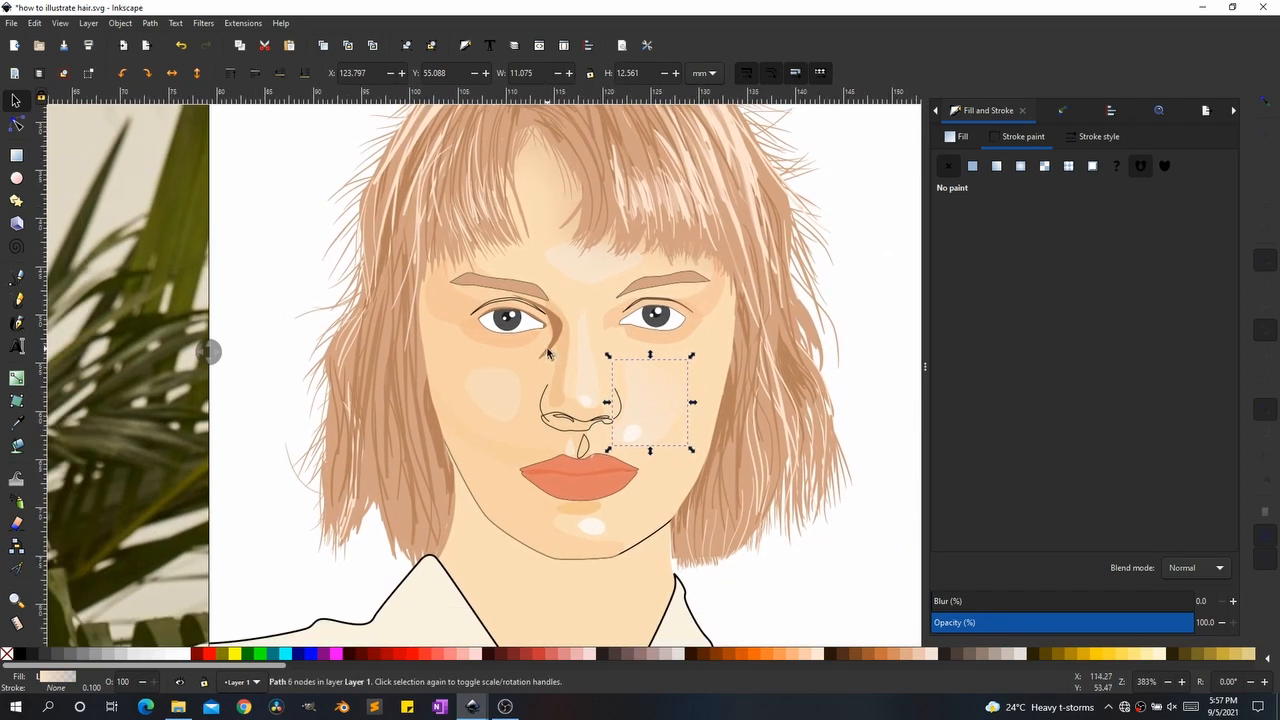
click(548, 353)
scroll(563, 320, up, 2)
click(562, 320)
click(531, 368)
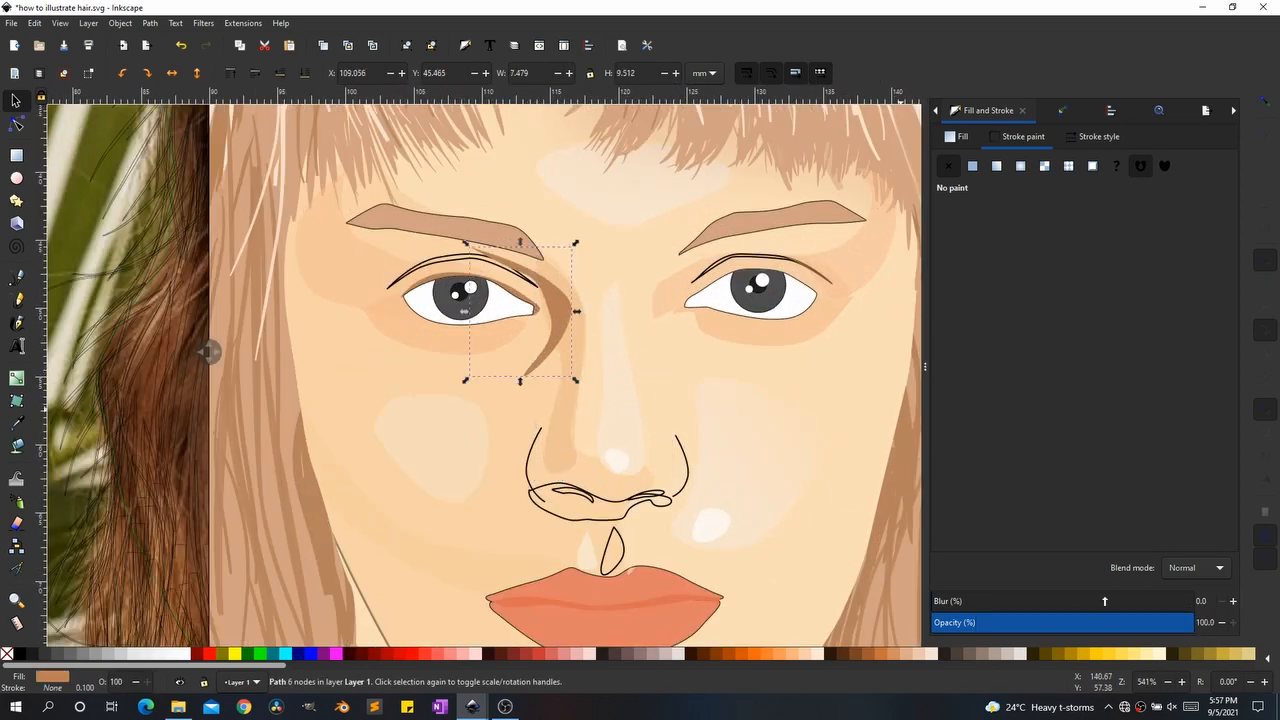
drag(1117, 622, 1022, 613)
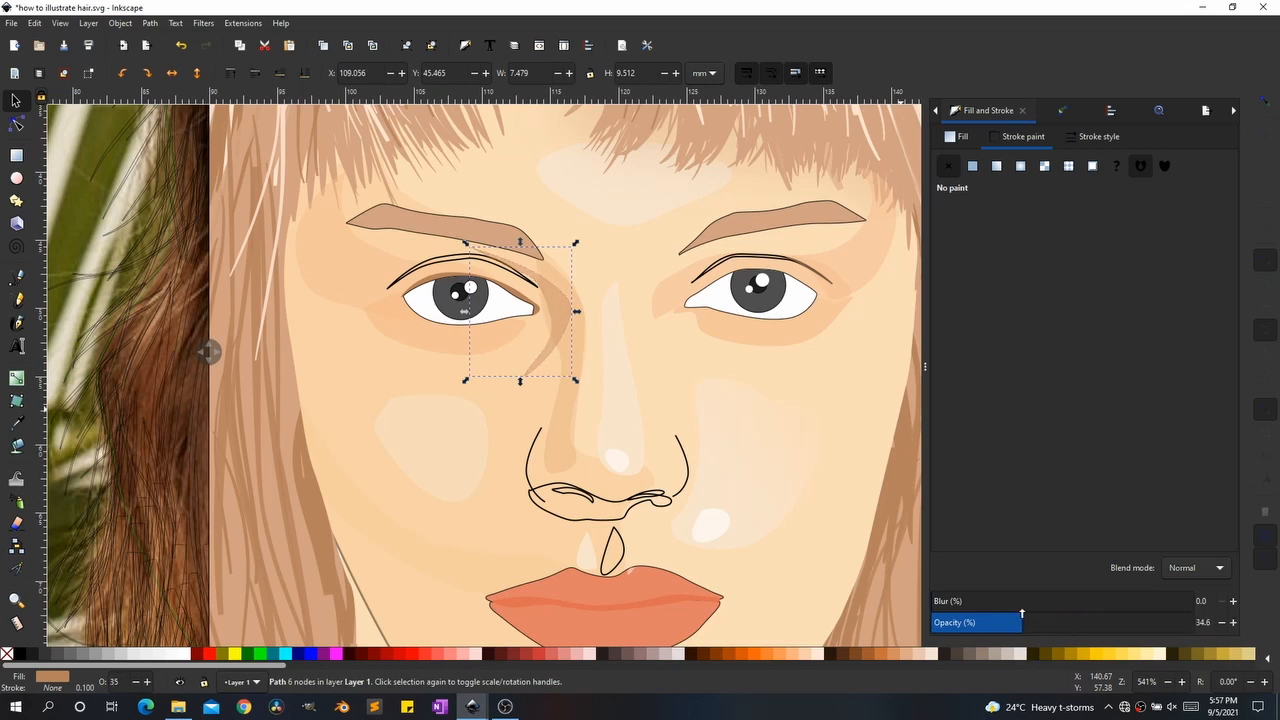
Step: Examine the whole portrait from a distance to judge the overall shading of the face
click(780, 448)
scroll(777, 449, down, 1)
scroll(562, 405, down, 2)
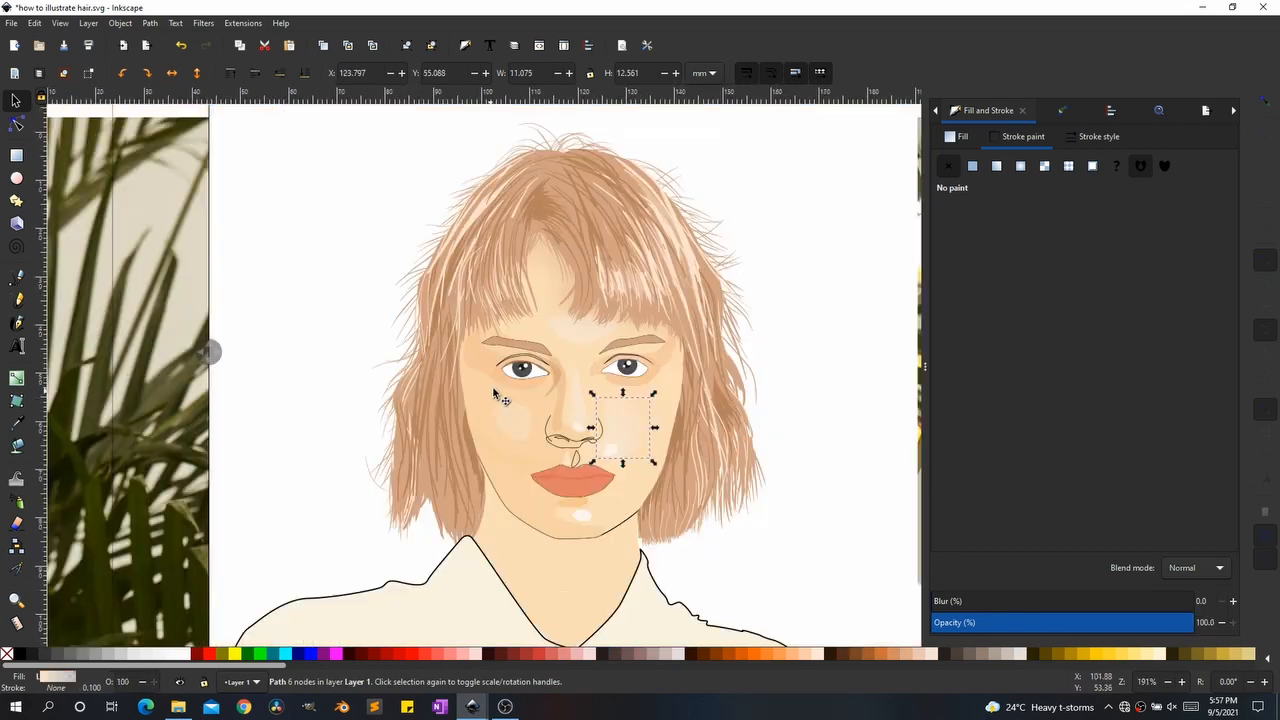
click(763, 403)
scroll(528, 400, down, 1)
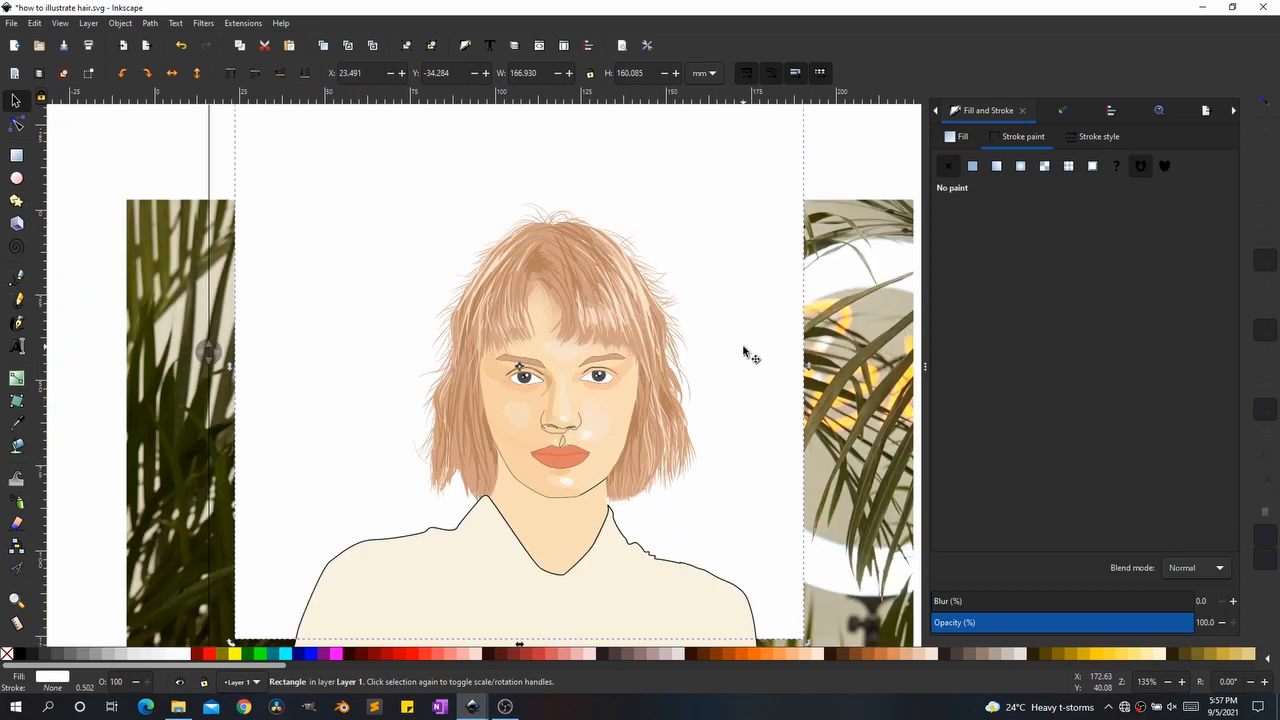
scroll(617, 418, down, 1)
scroll(609, 445, up, 3)
scroll(546, 420, down, 1)
scroll(545, 420, up, 1)
Step: Lower the opacity of the white highlights on the chin and the right cheek together
click(524, 496)
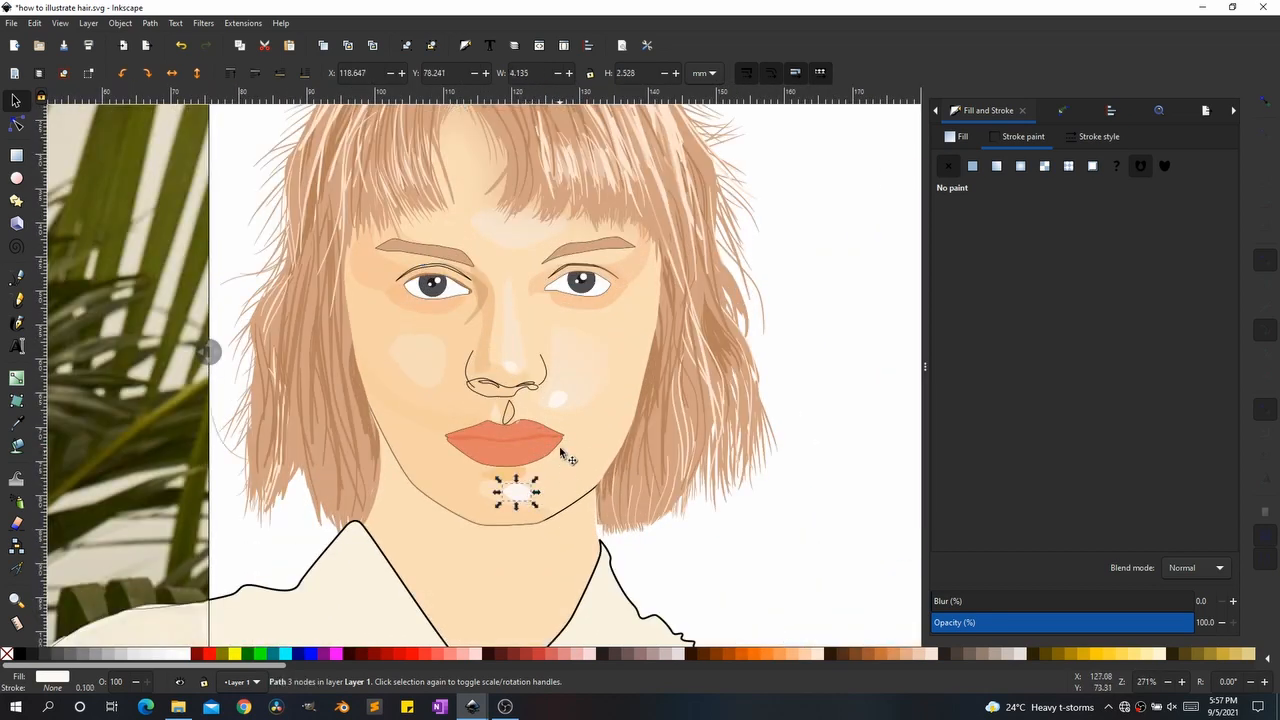
shift+click(557, 400)
drag(1174, 622, 1128, 622)
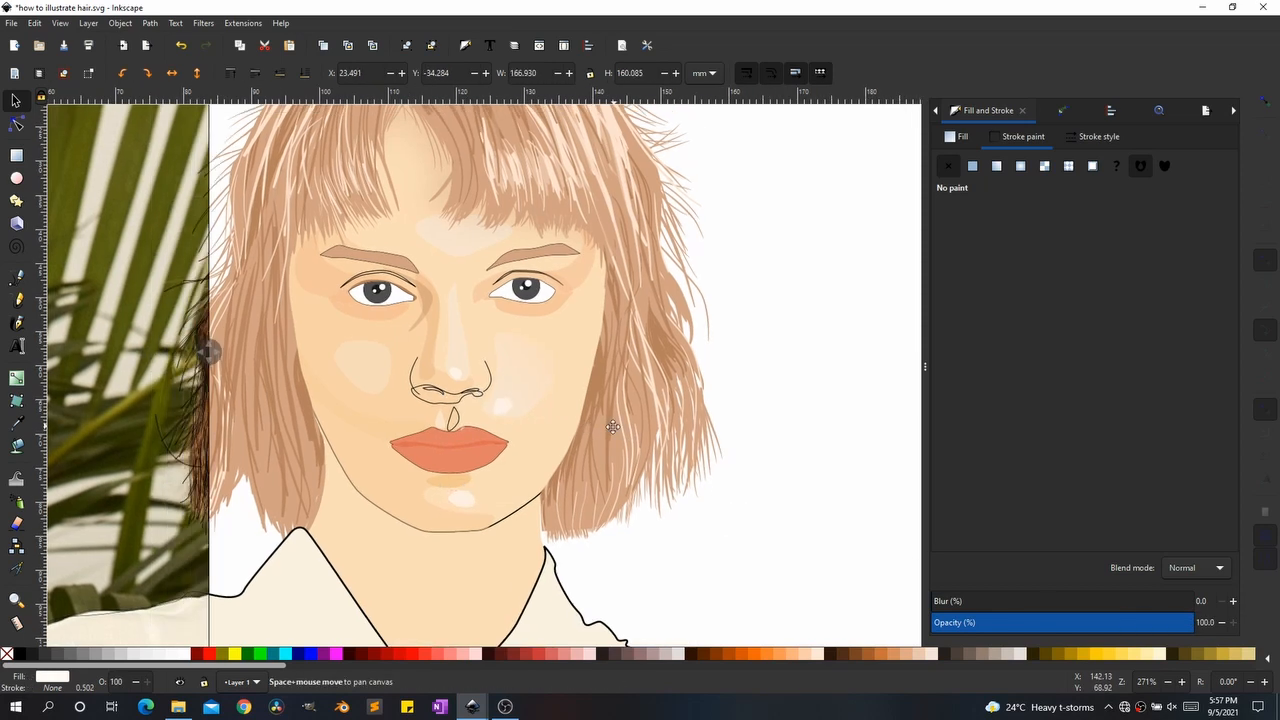
Step: Set the fill saturation of the two large overlapping shadow shapes on the left side of the face to 78
scroll(474, 446, up, 2)
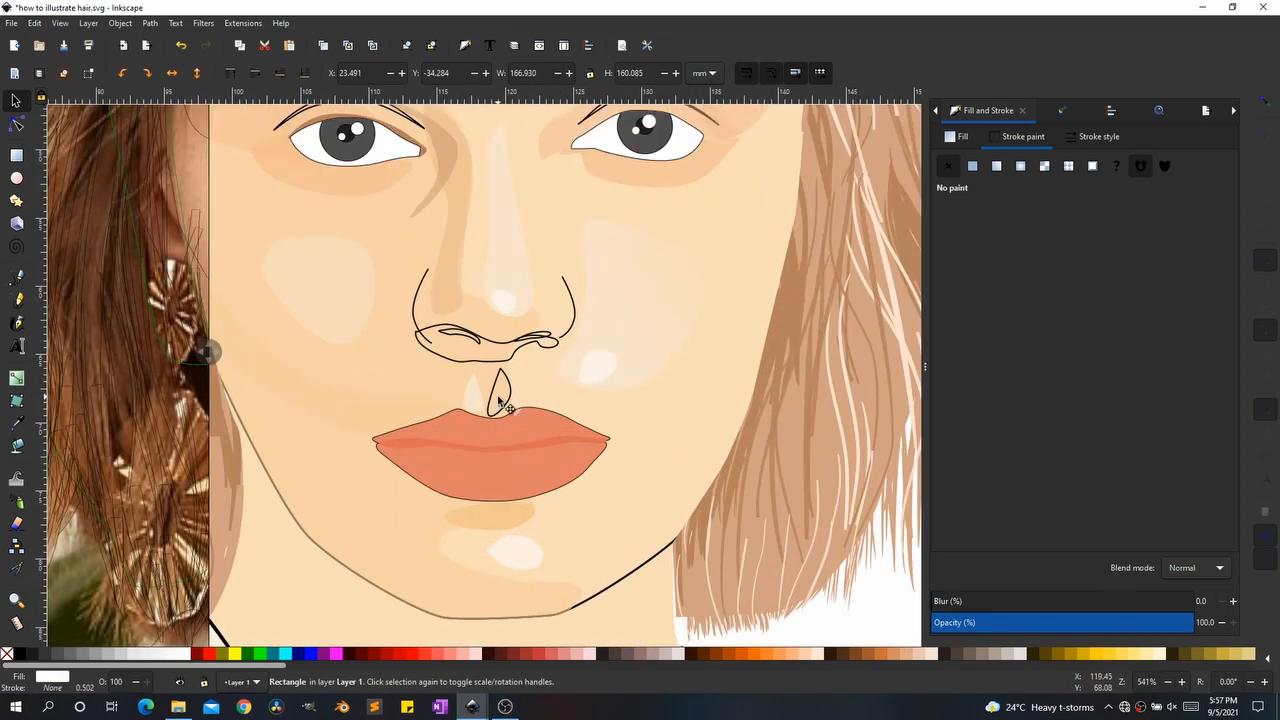
click(500, 398)
scroll(513, 440, down, 1)
drag(655, 433, 819, 439)
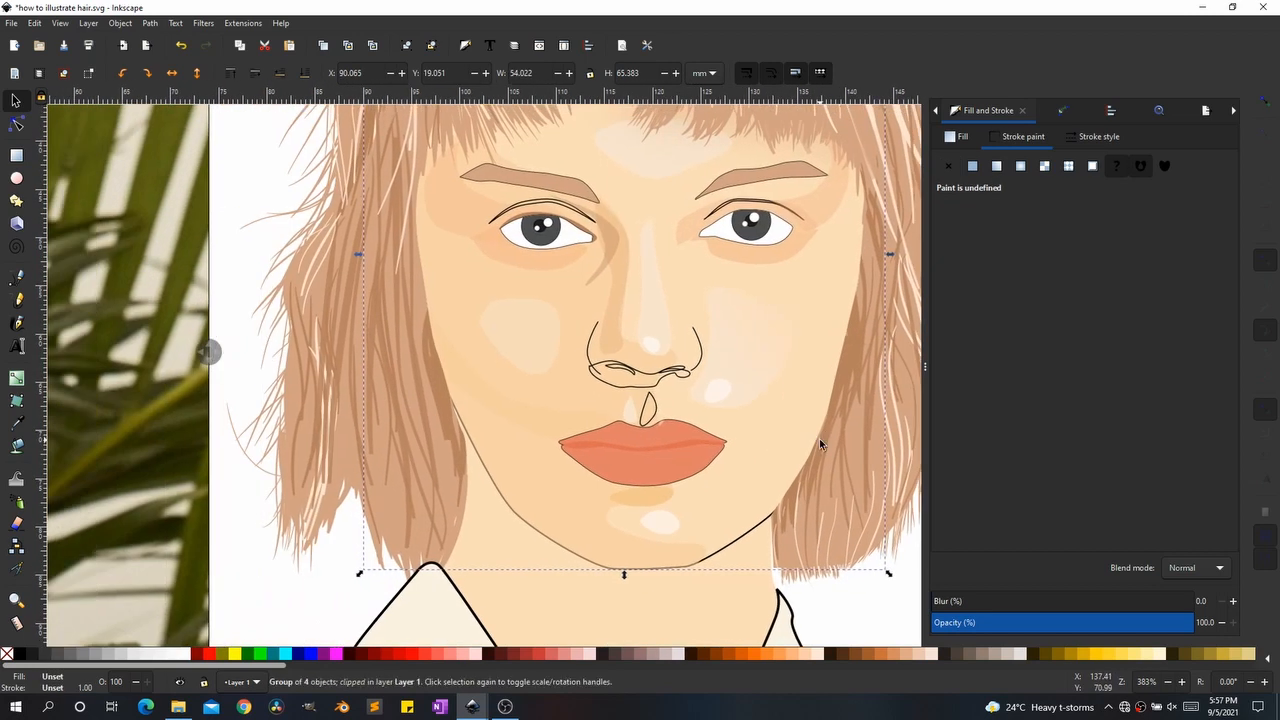
scroll(525, 440, down, 1)
scroll(608, 430, down, 1)
scroll(633, 433, up, 1)
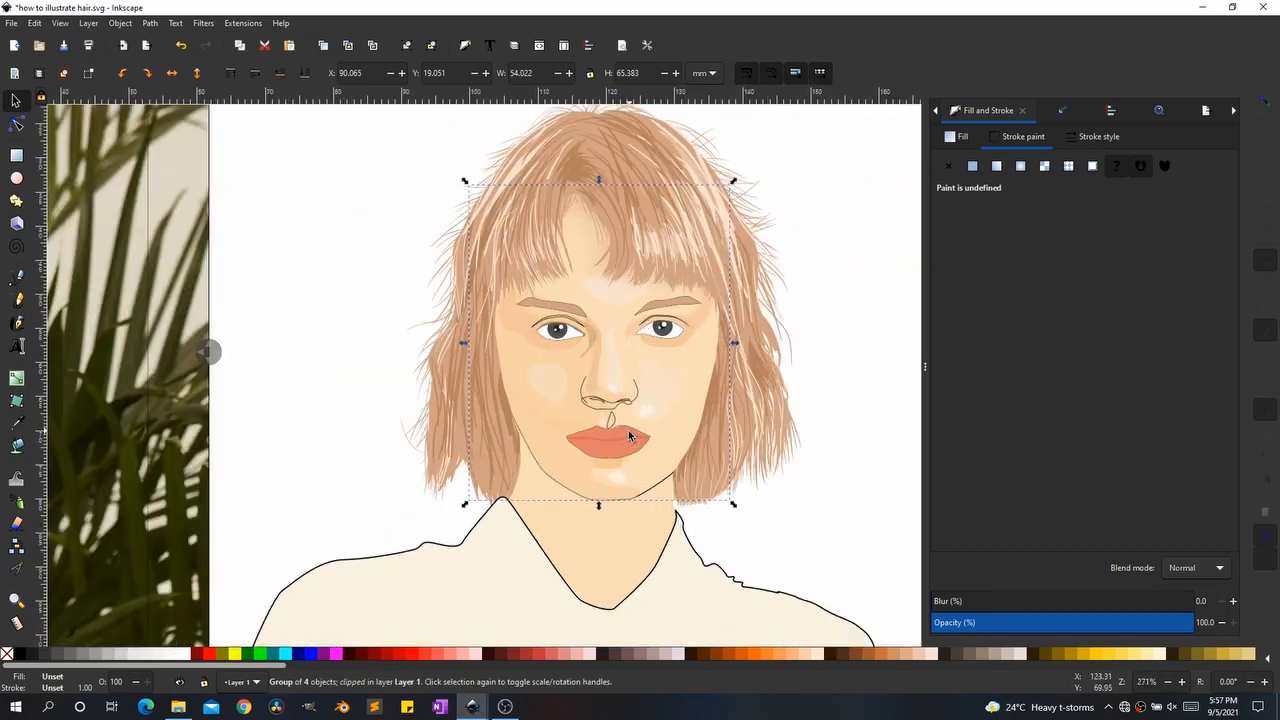
drag(516, 426, 516, 426)
ctrl+click(518, 444)
ctrl+shift+click(546, 396)
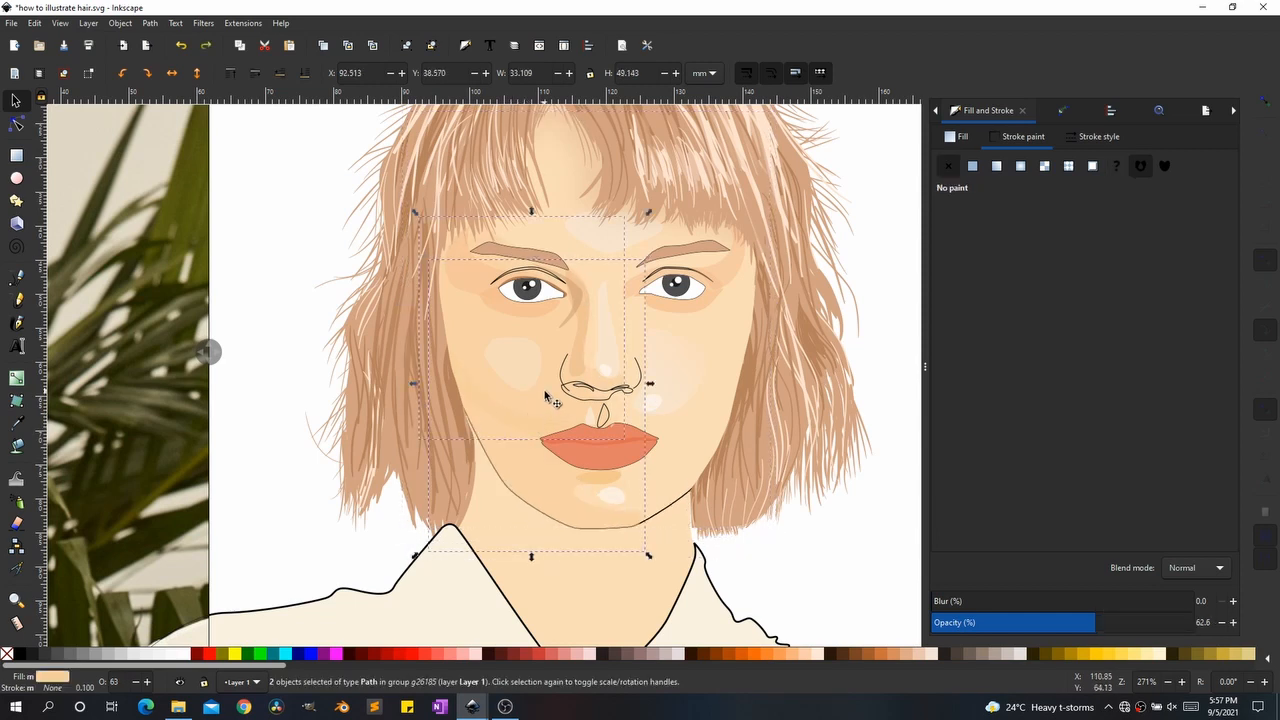
click(966, 136)
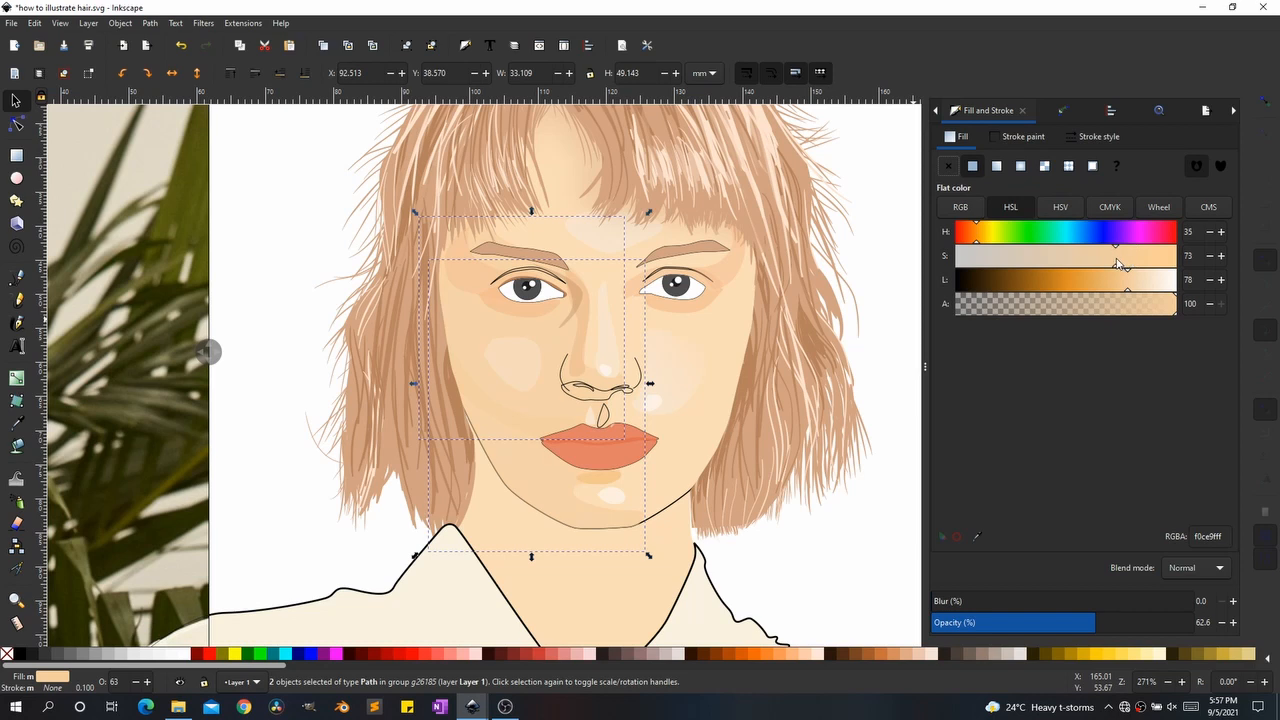
drag(1120, 265, 1126, 263)
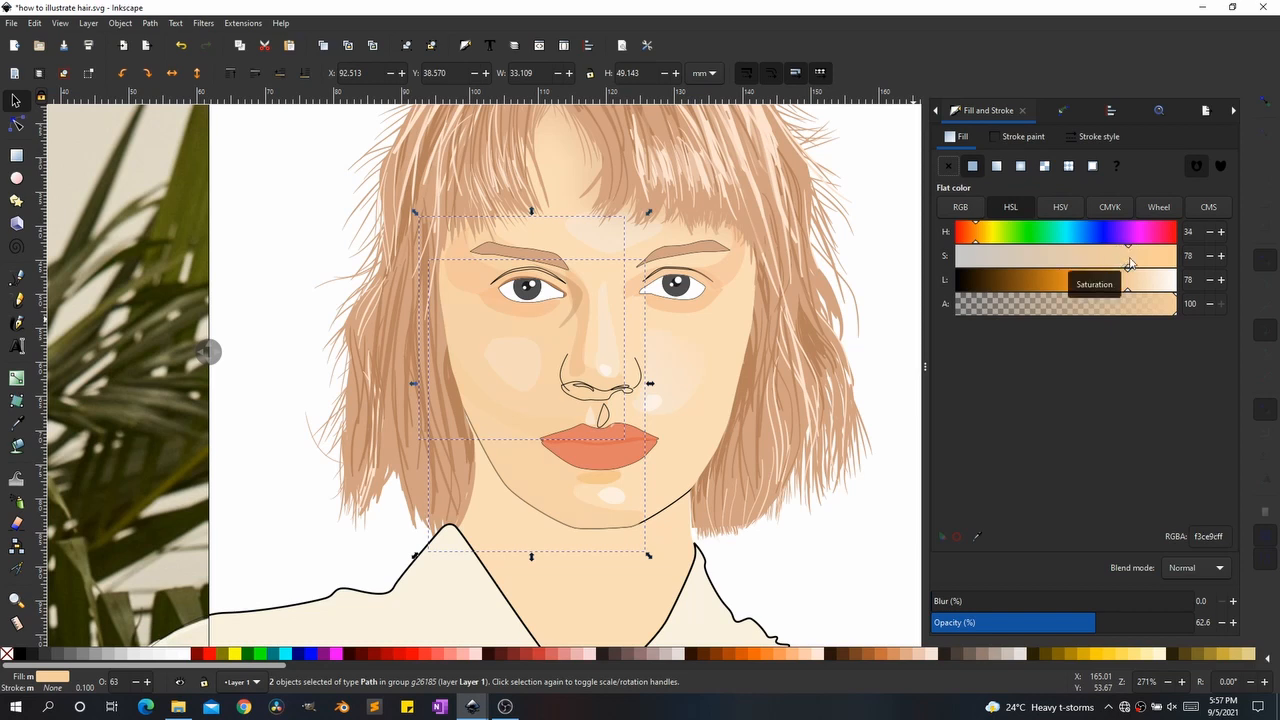
Step: Recolour the shadow patch below the lower lip from a sampled skin tone and set its lightness to 76
scroll(736, 378, down, 1)
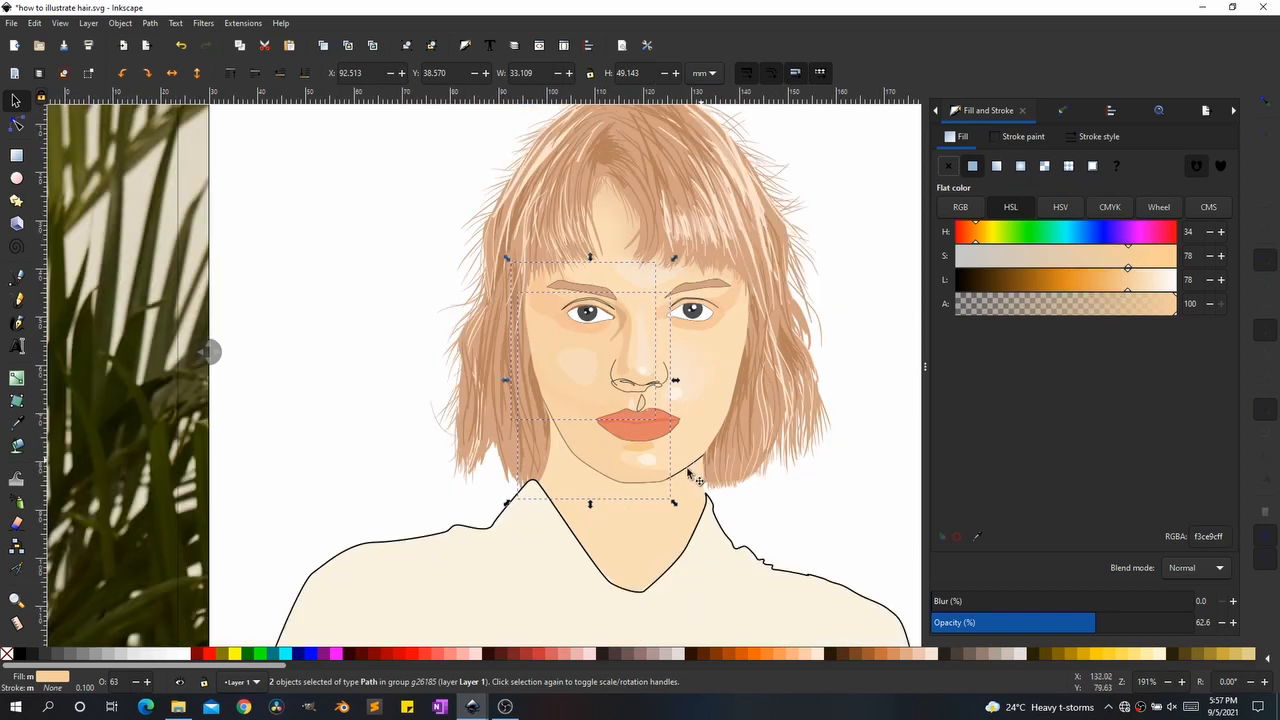
scroll(697, 468, up, 2)
click(591, 434)
key(d)
click(473, 378)
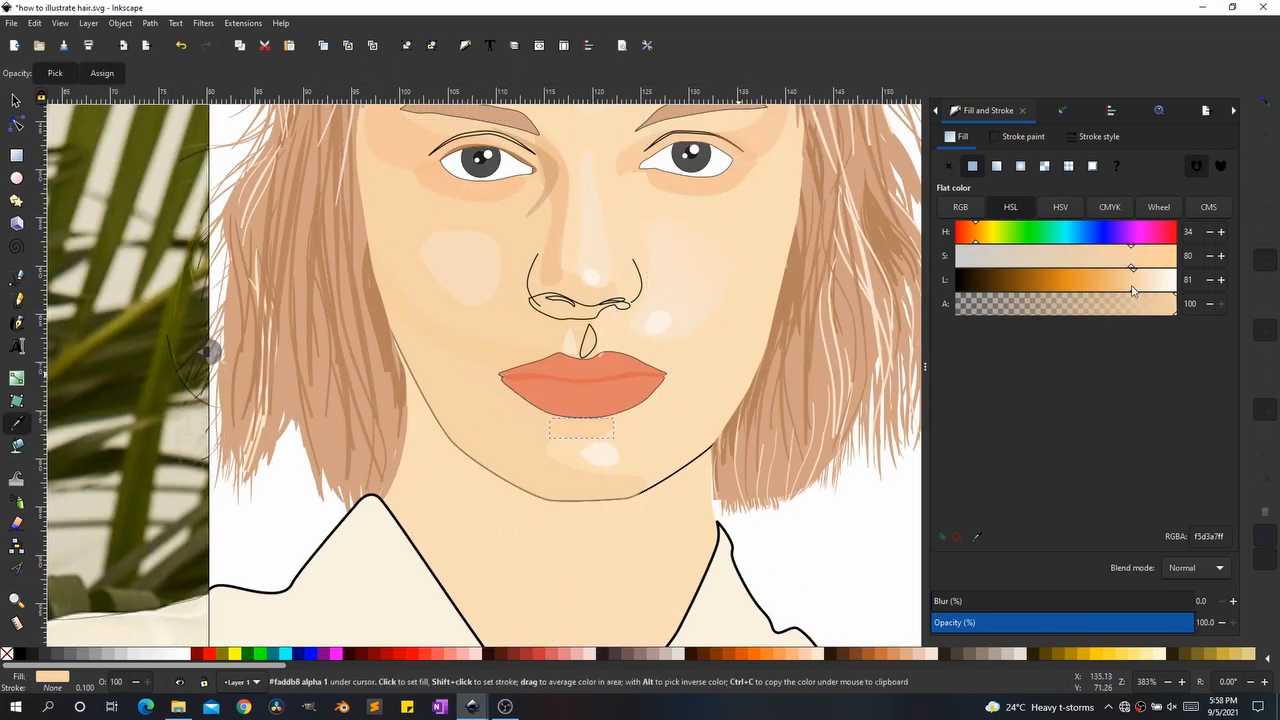
click(571, 466)
scroll(600, 464, down, 2)
scroll(640, 456, down, 1)
key(s)
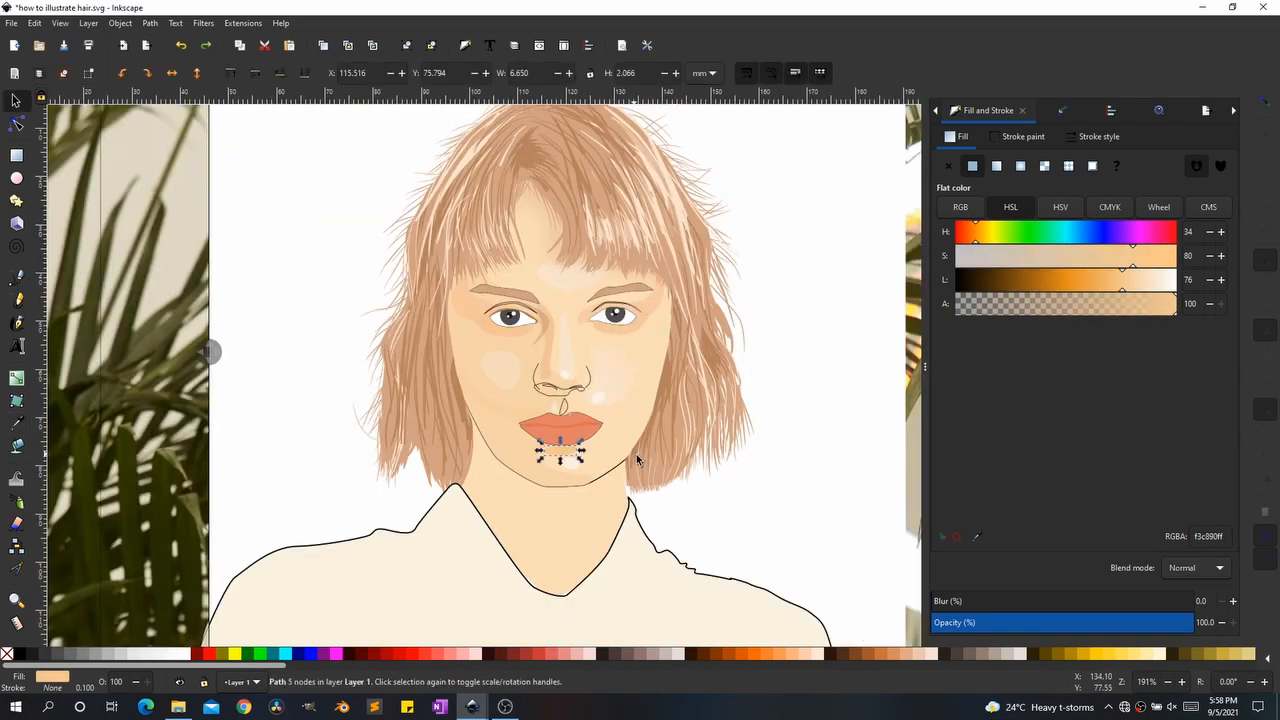
click(657, 429)
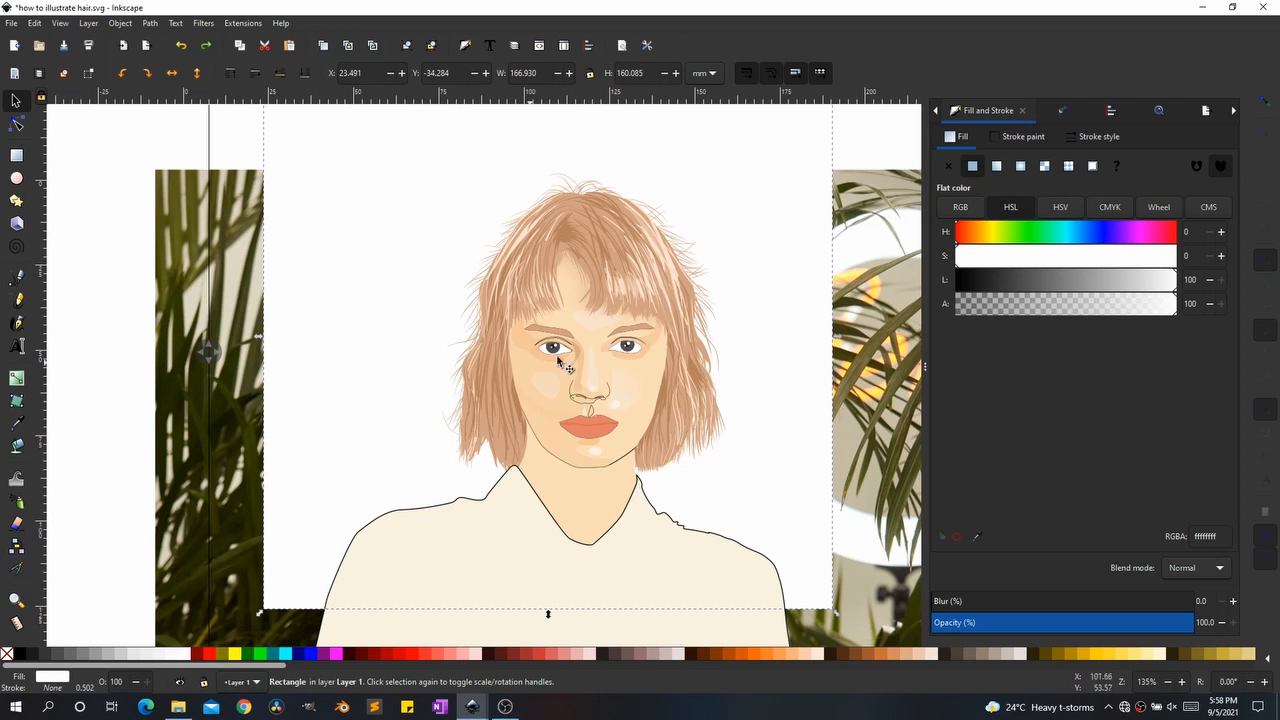
Step: Move the split-view divider clear of the portrait to examine the fully coloured face
scroll(543, 366, up, 5)
scroll(365, 405, down, 1)
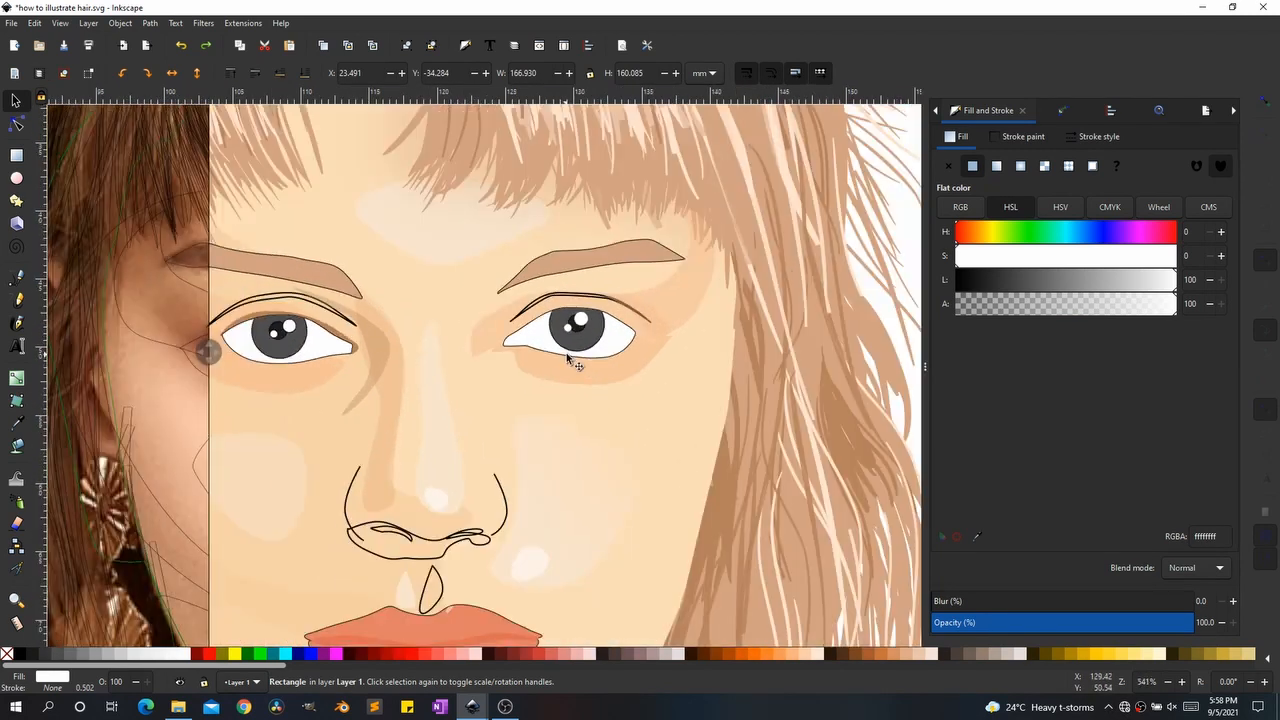
scroll(634, 338, down, 1)
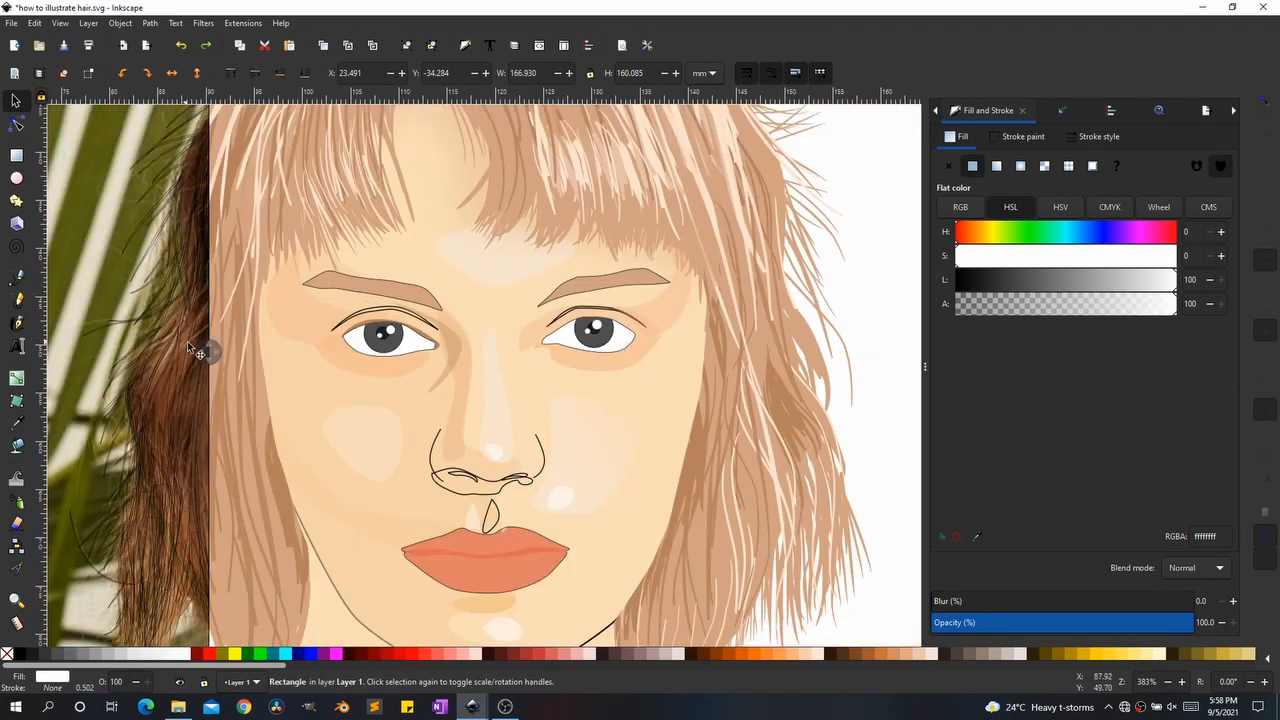
drag(207, 353, 37, 368)
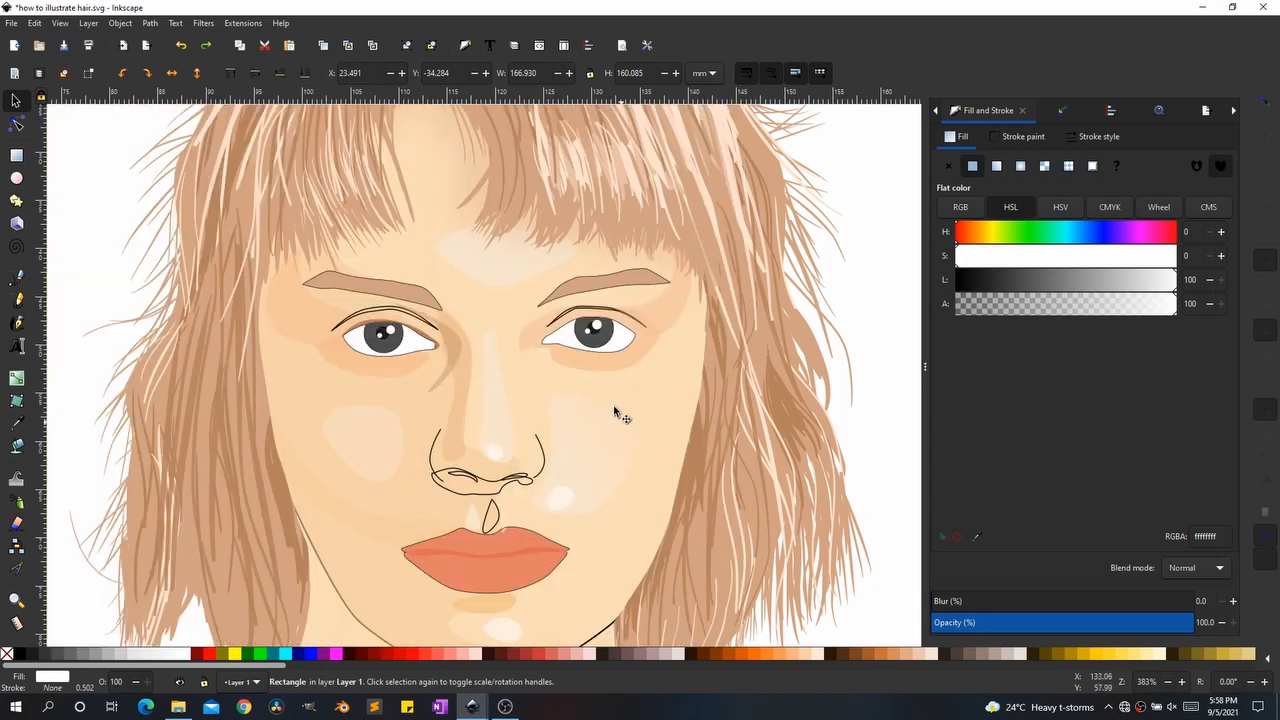
scroll(617, 359, up, 2)
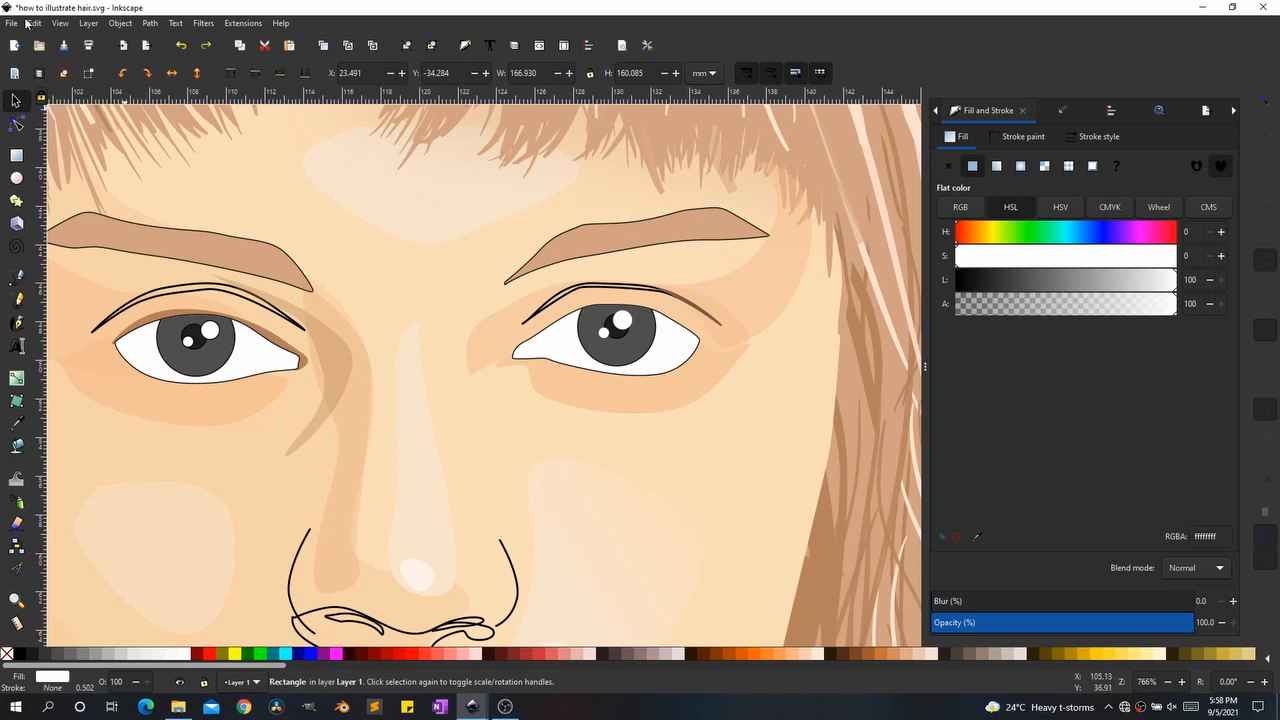
Step: Turn the split view on again and place its divider just outside the left eye
click(27, 22)
mouse_move(60, 22)
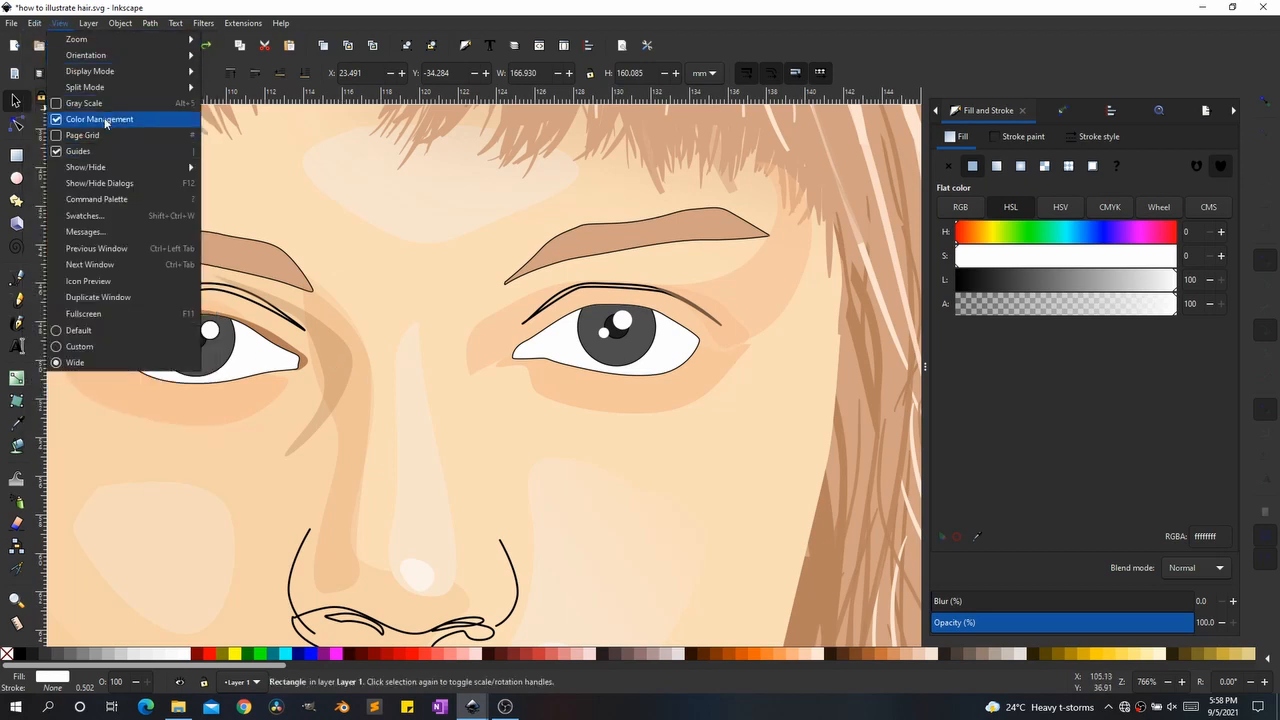
mouse_move(90, 87)
click(229, 103)
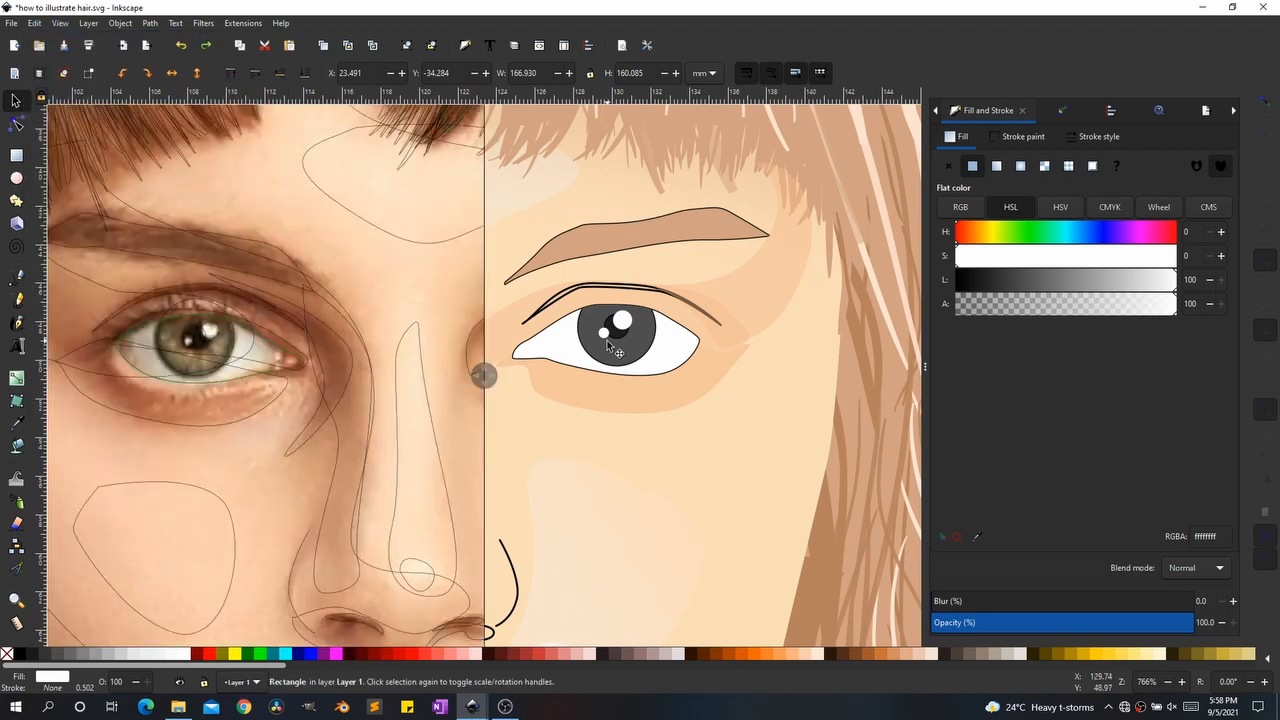
mouse_move(481, 374)
mouse_down()
mouse_move(106, 300)
mouse_move(609, 289)
mouse_move(123, 306)
mouse_up()
scroll(505, 340, down, 1)
scroll(332, 340, up, 1)
Step: Set the fill lightness of the white of the right eye, inside its clipped group, to 96
click(332, 340)
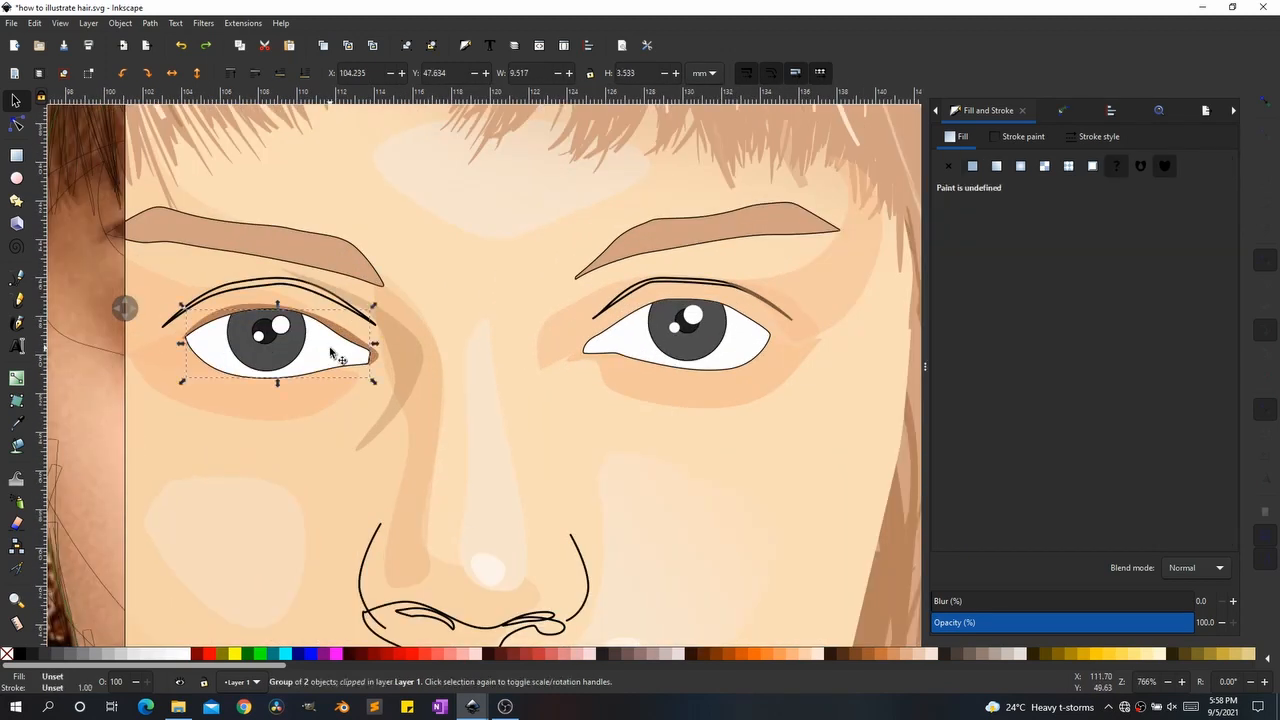
shift+click(633, 347)
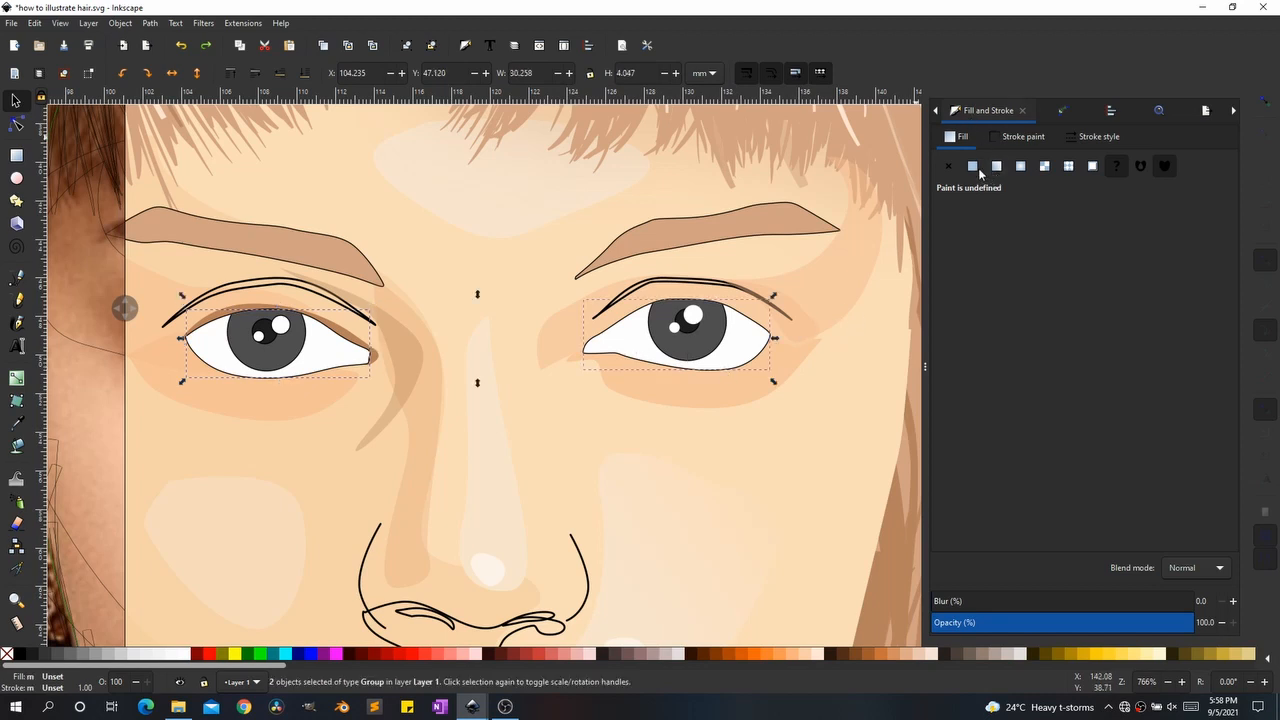
click(611, 391)
click(636, 330)
ctrl+click(639, 323)
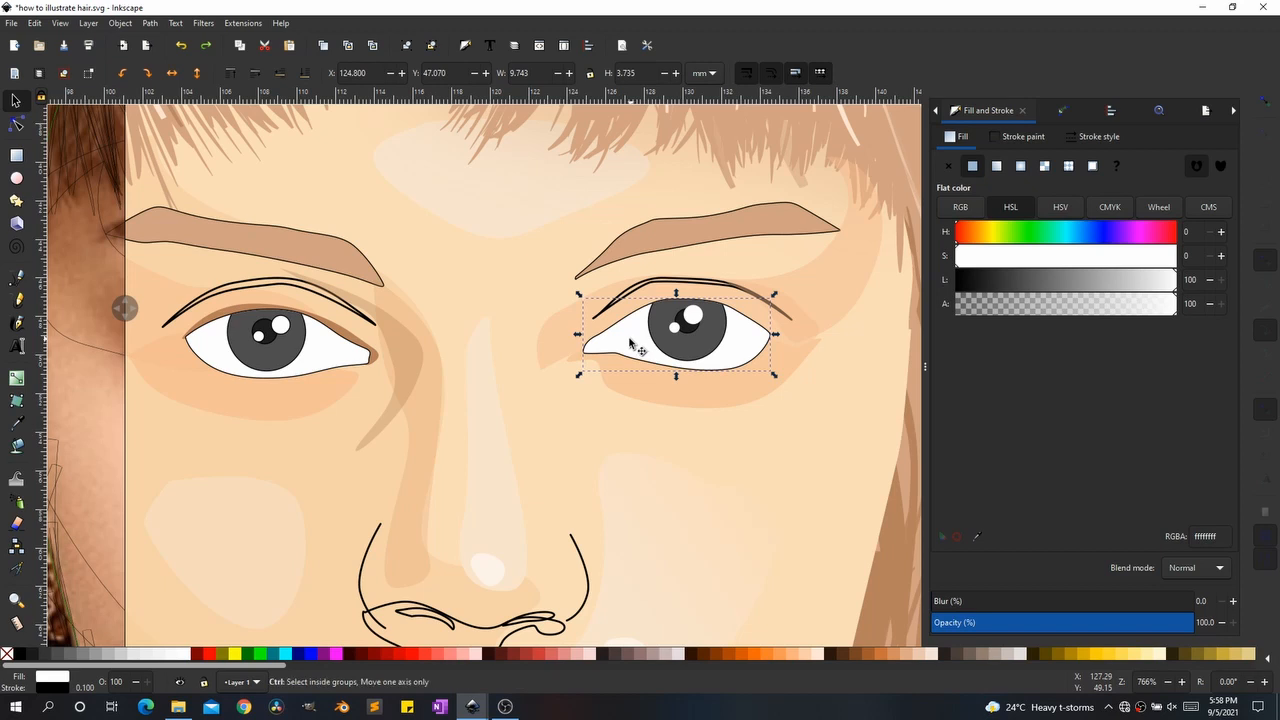
click(636, 340)
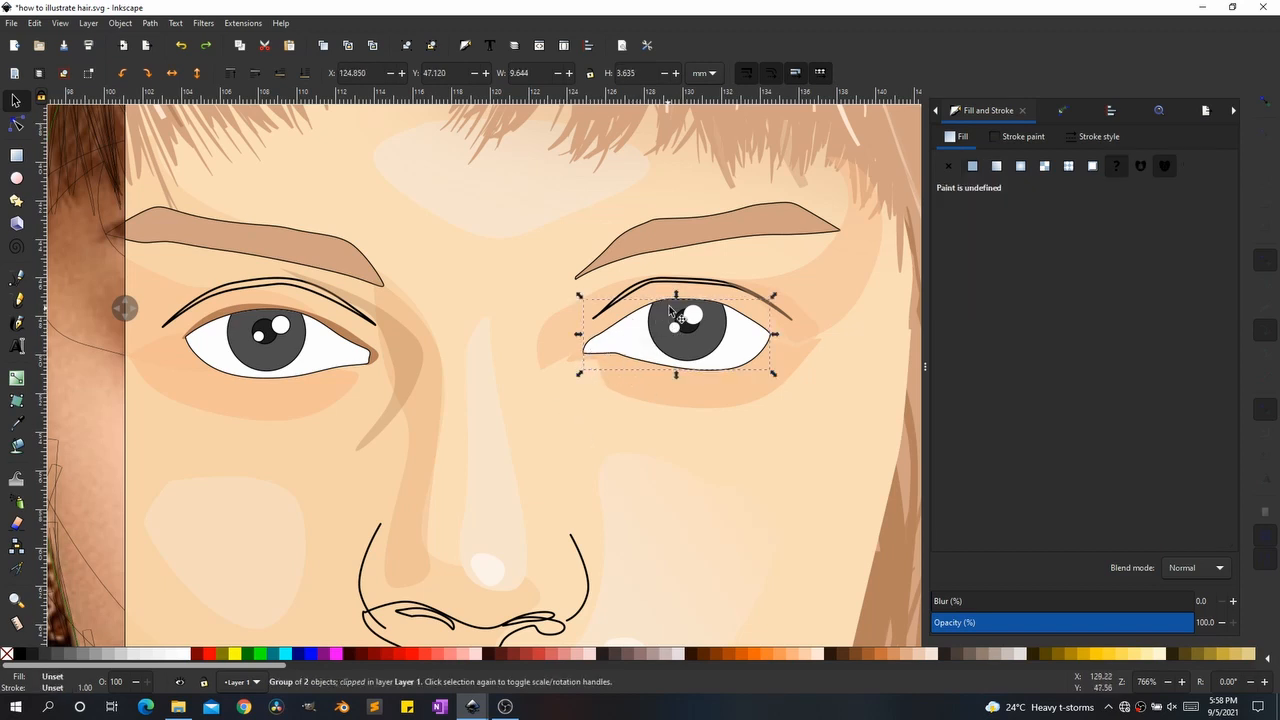
ctrl+click(630, 342)
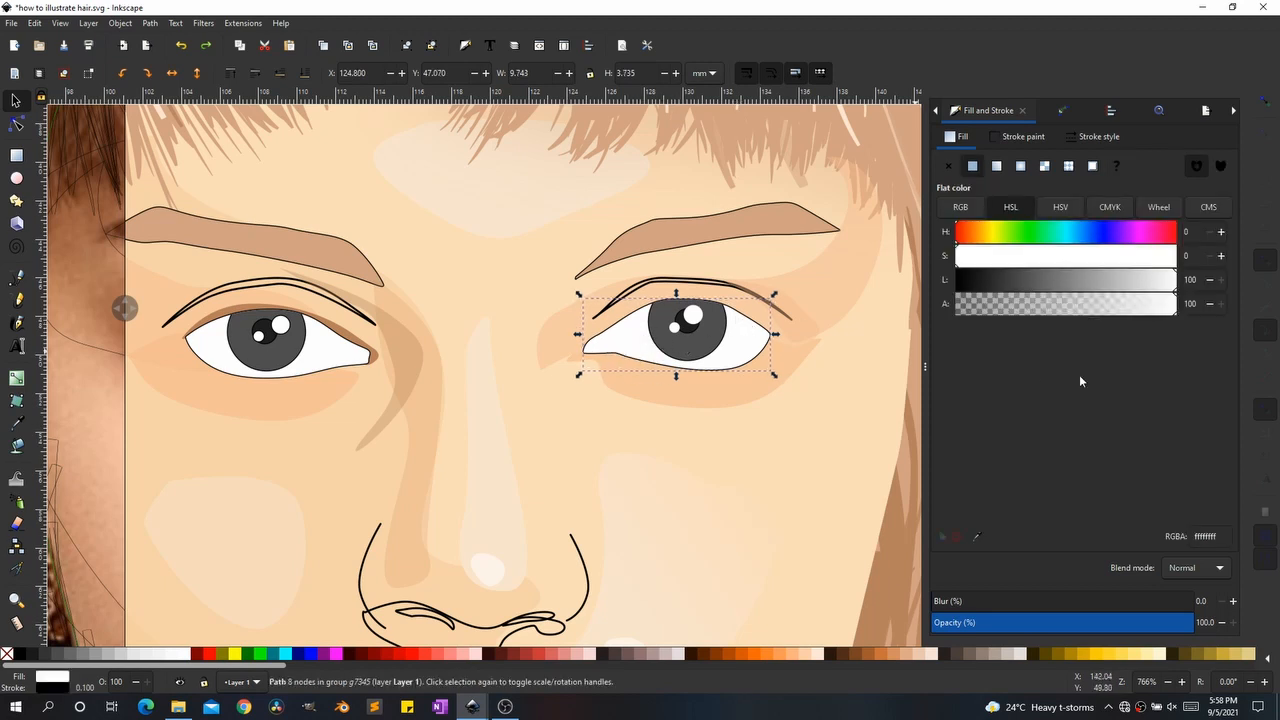
drag(1173, 286, 1168, 286)
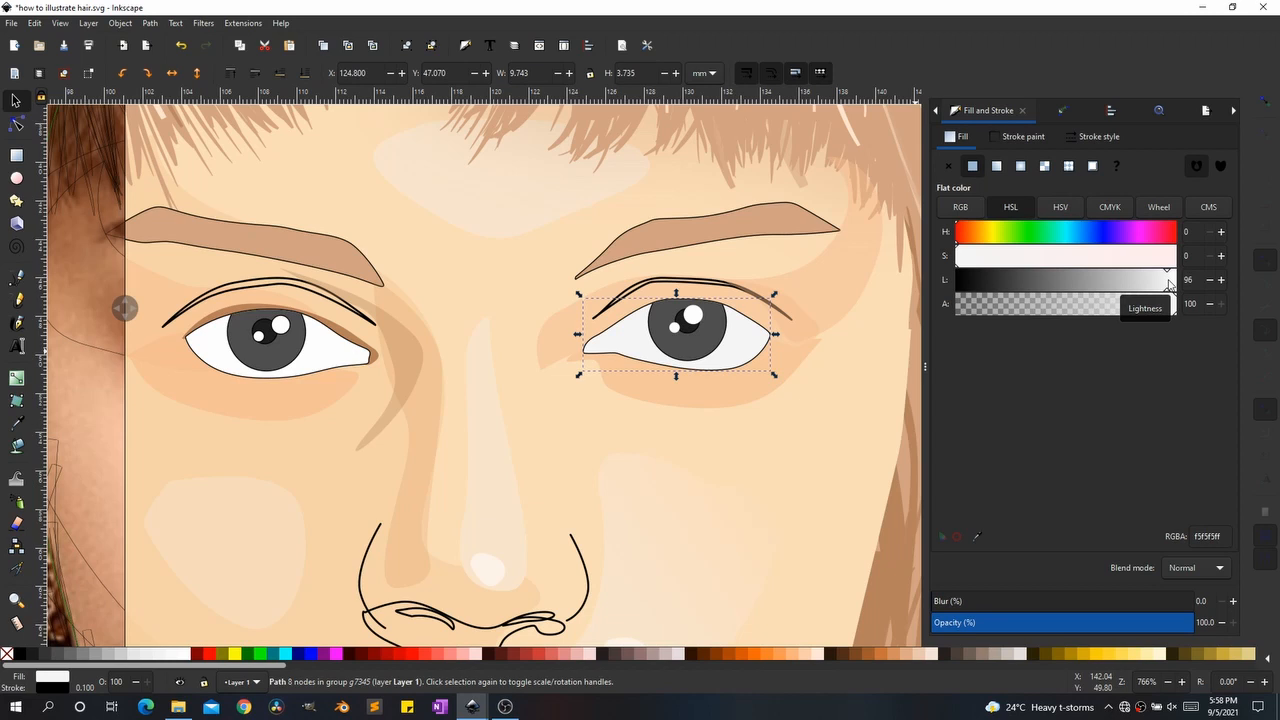
Step: Fill the white of the left eye with the light grey sampled from the right eye's white
click(345, 352)
ctrl+click(355, 350)
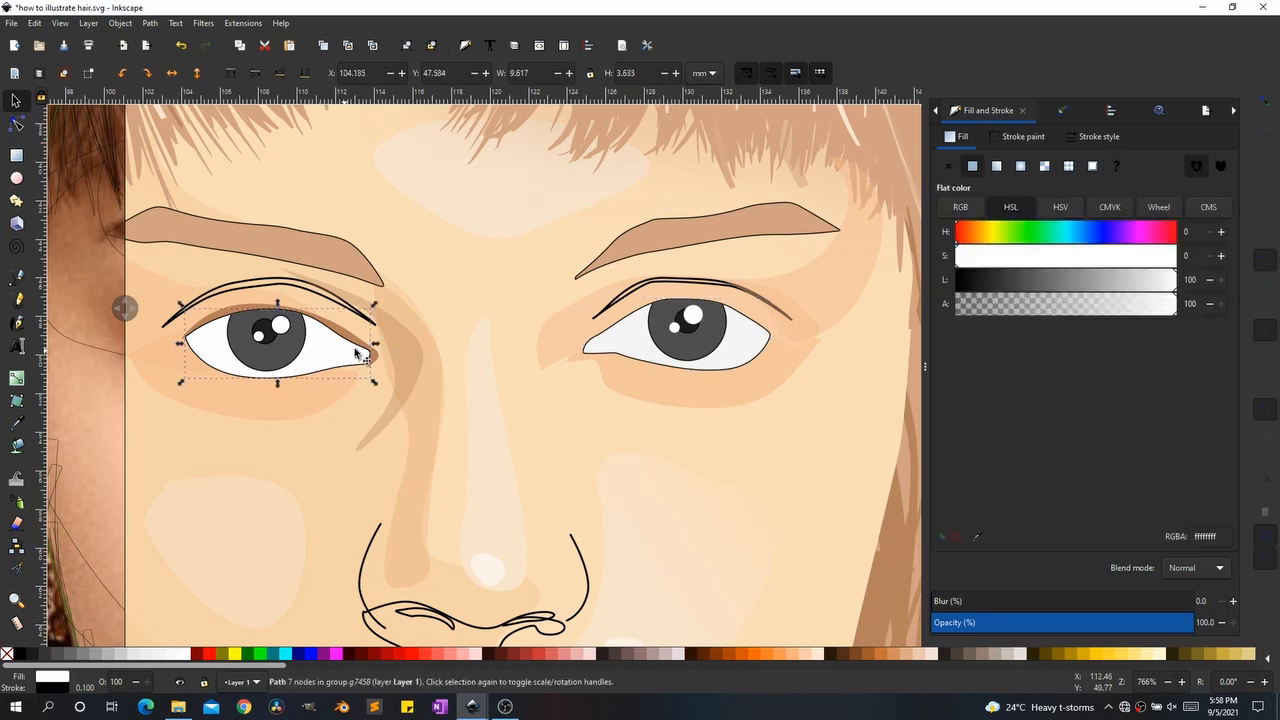
key(d)
click(624, 340)
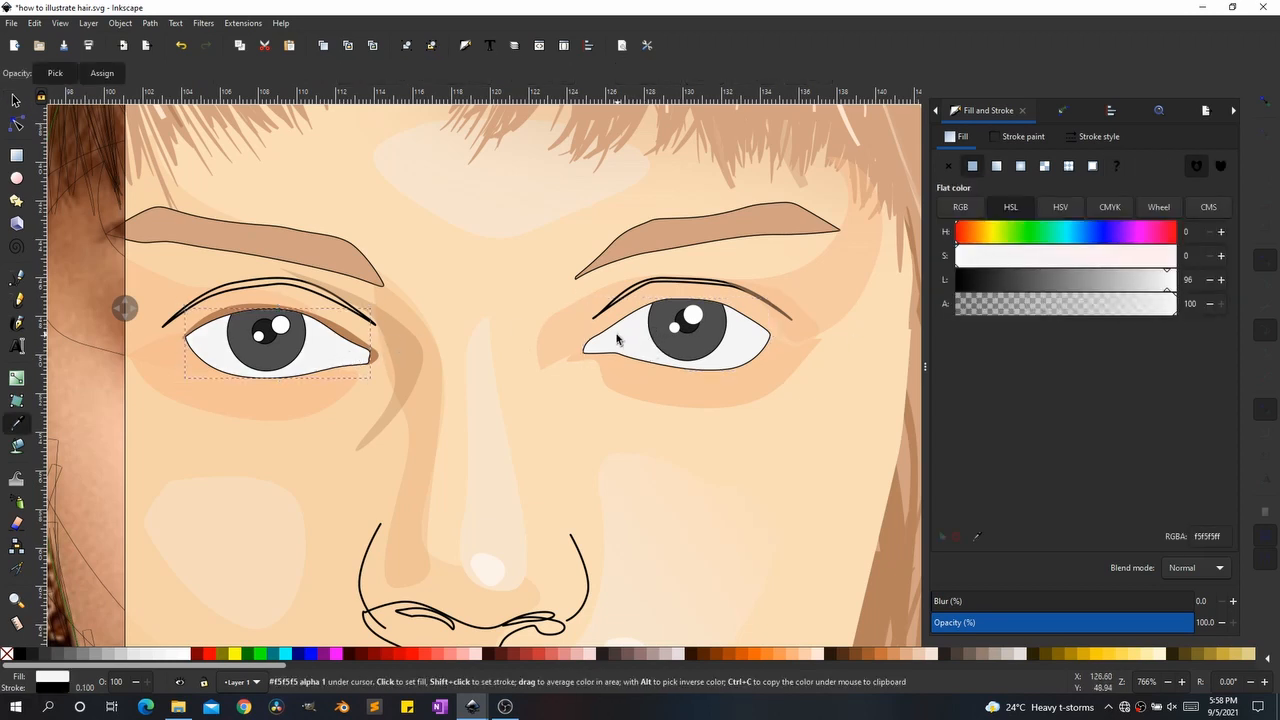
key(s)
scroll(713, 343, down, 2)
scroll(685, 369, up, 1)
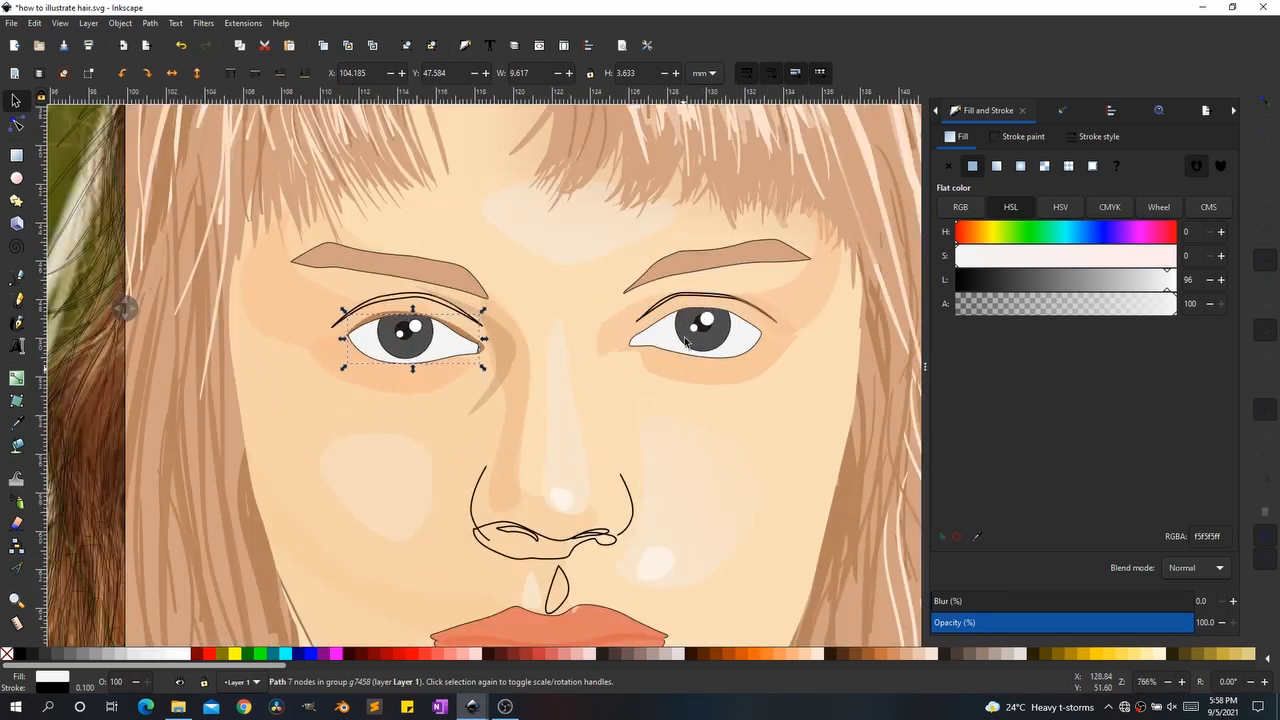
Step: Darken the whites of both eyes together to a slightly deeper light grey
click(652, 322)
key(Escape)
click(818, 316)
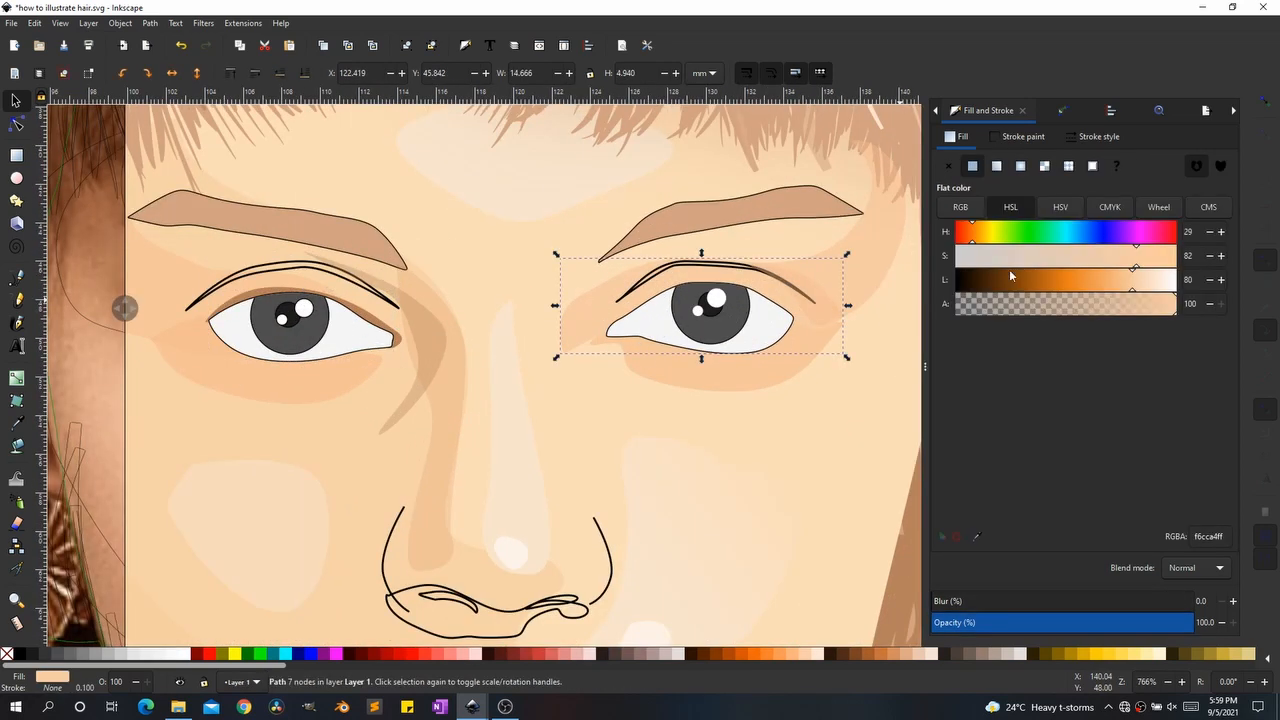
ctrl+click(654, 345)
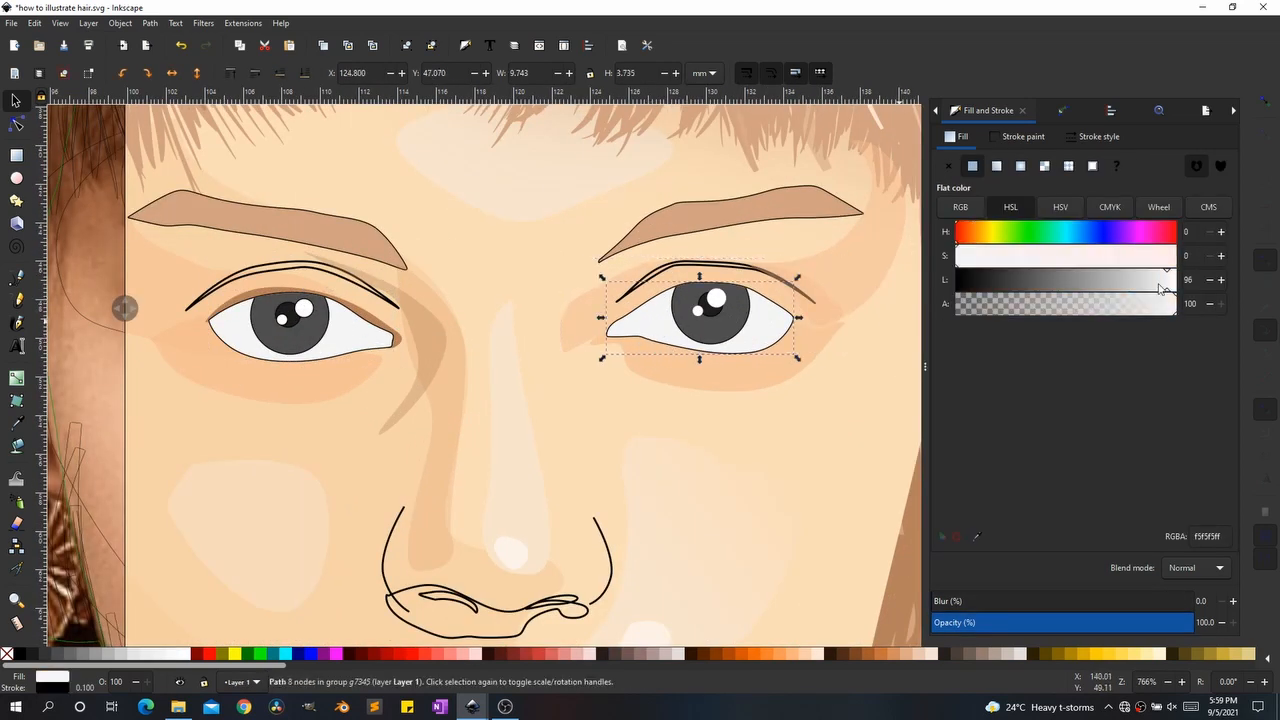
key(Escape)
ctrl+click(357, 336)
drag(1166, 282, 1158, 285)
click(656, 420)
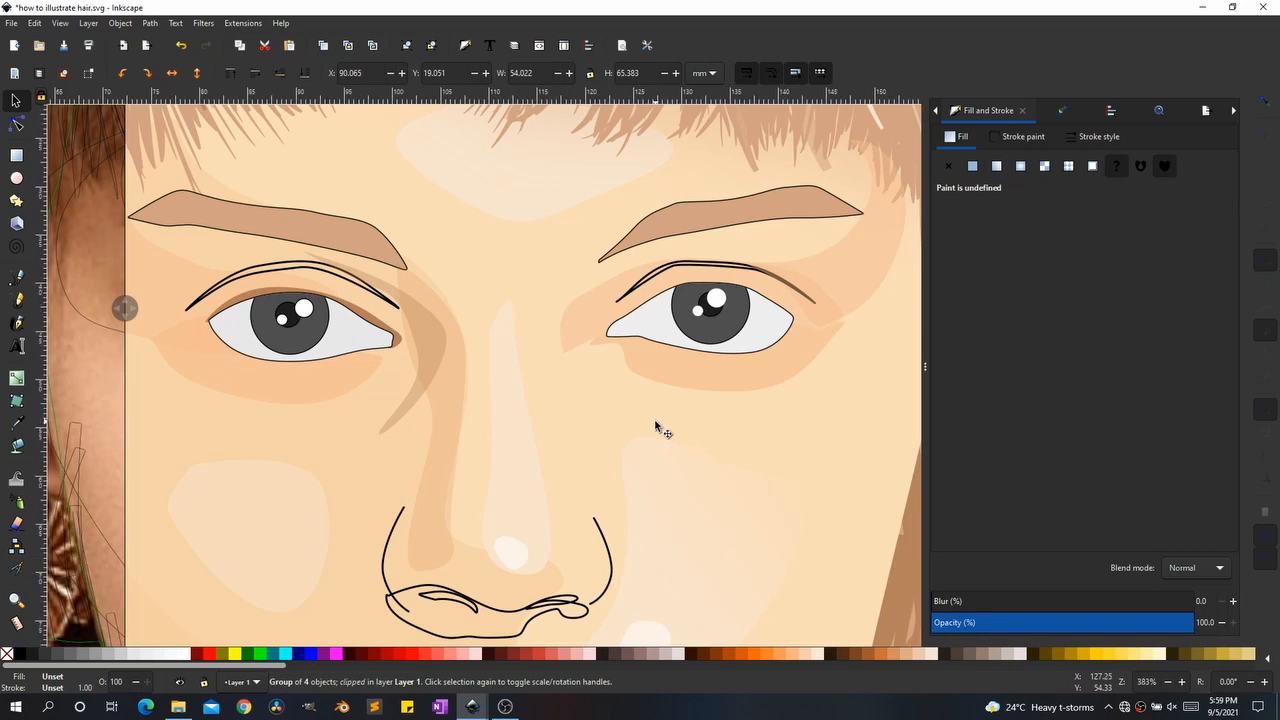
Step: Move the split-view divider past the right eye's outer side to examine that eye in the reference photo
scroll(655, 430, down, 3)
scroll(718, 393, up, 5)
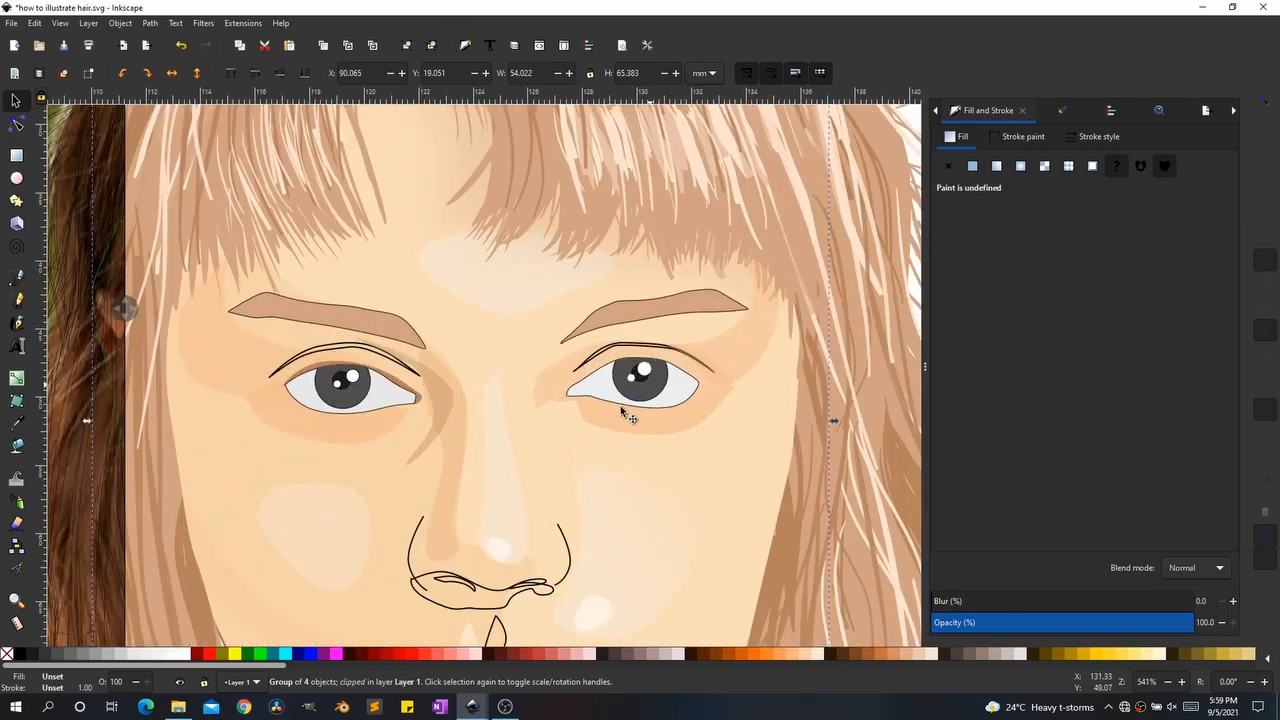
scroll(655, 395, down, 1)
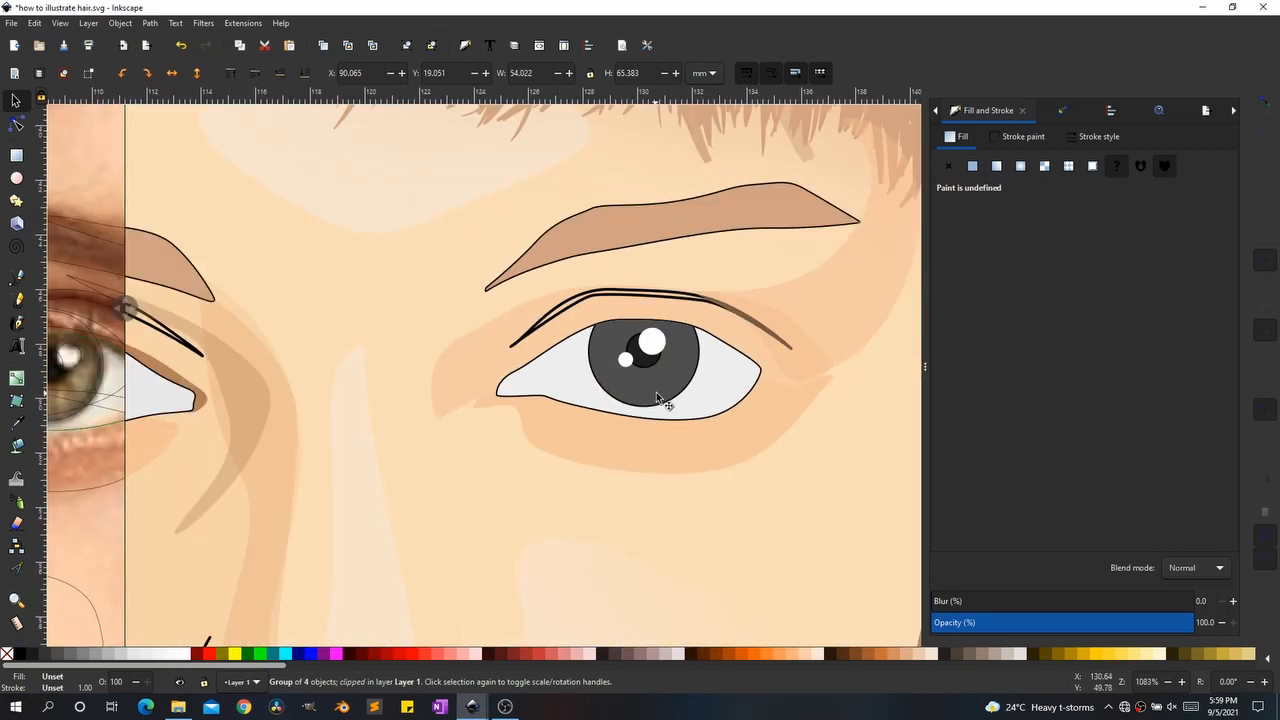
scroll(680, 403, up, 1)
drag(124, 309, 843, 329)
scroll(595, 402, up, 2)
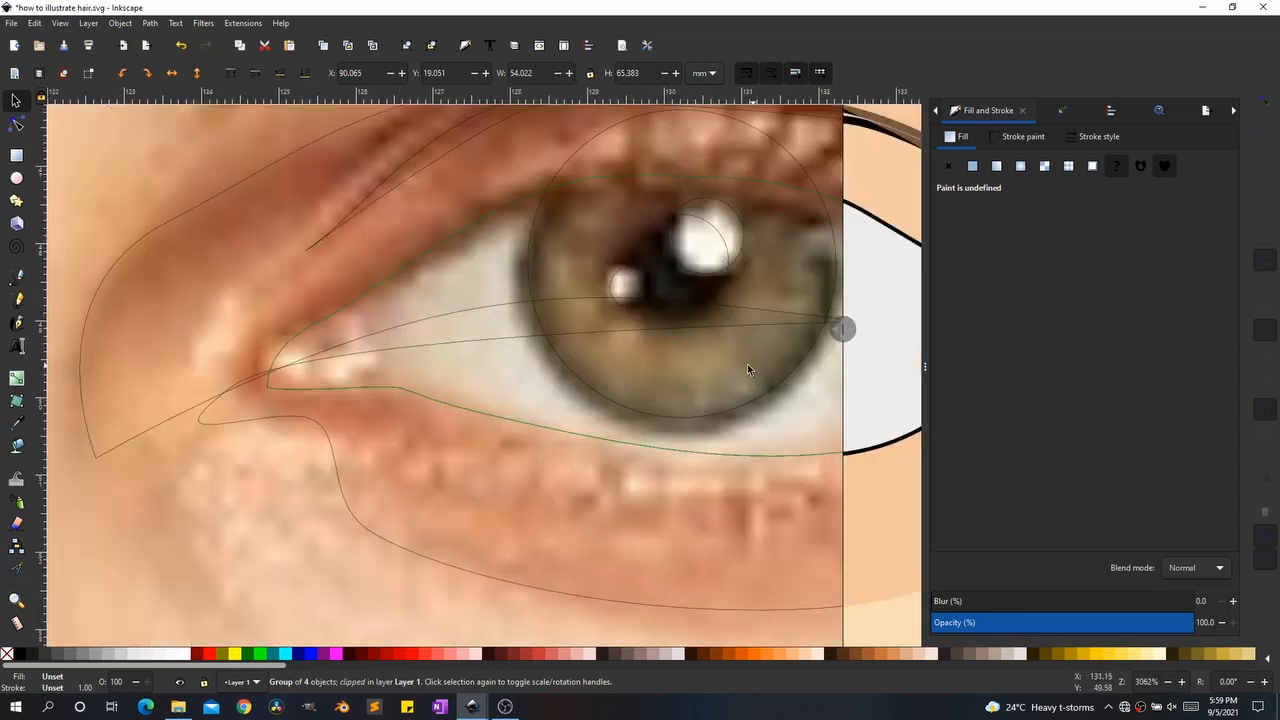
scroll(471, 400, down, 2)
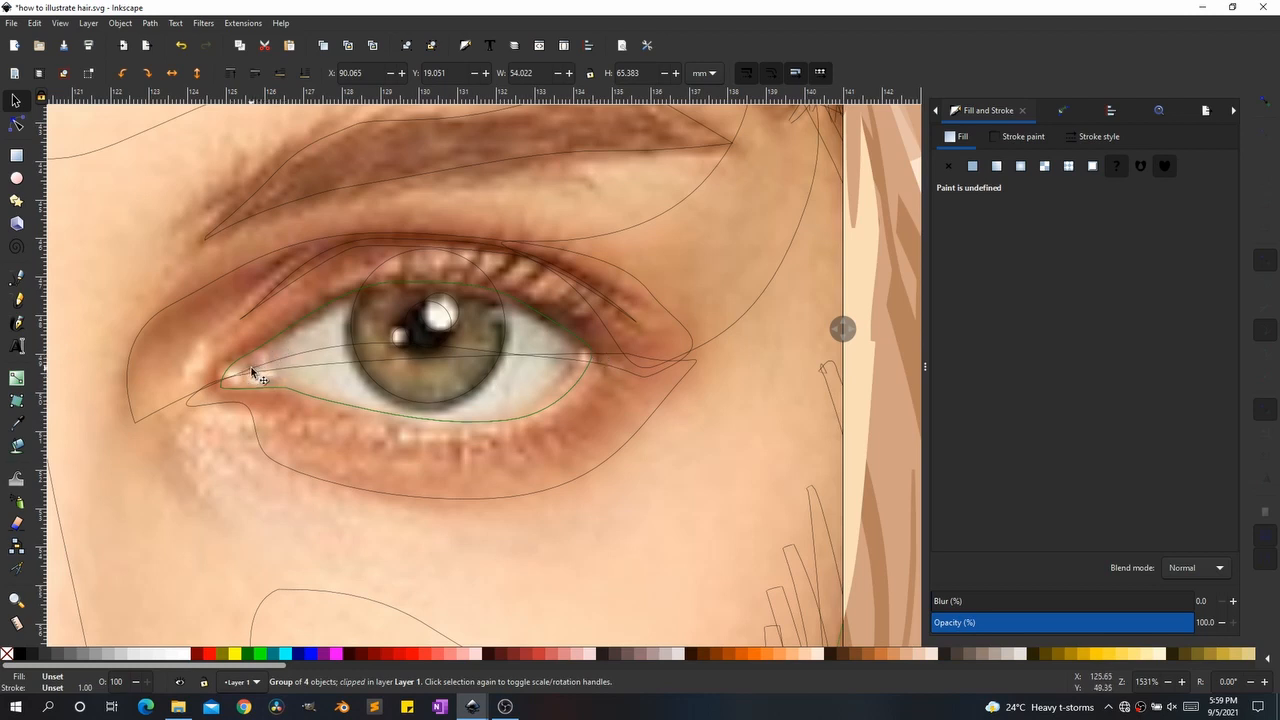
drag(849, 340, 757, 349)
Step: Draw a closed shape about 10.6 by 4.2 mm along the right eye's lower lid, covering its inner and outer corners
key(b)
click(581, 343)
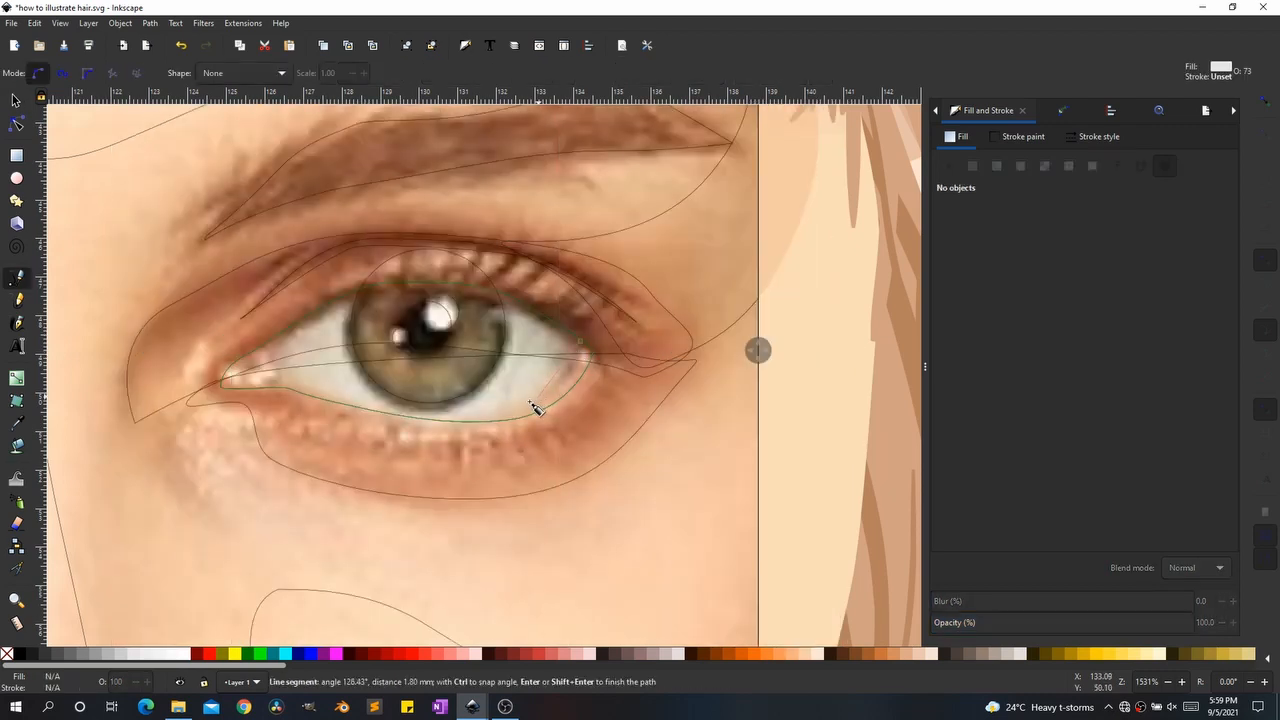
click(480, 430)
drag(351, 404, 315, 397)
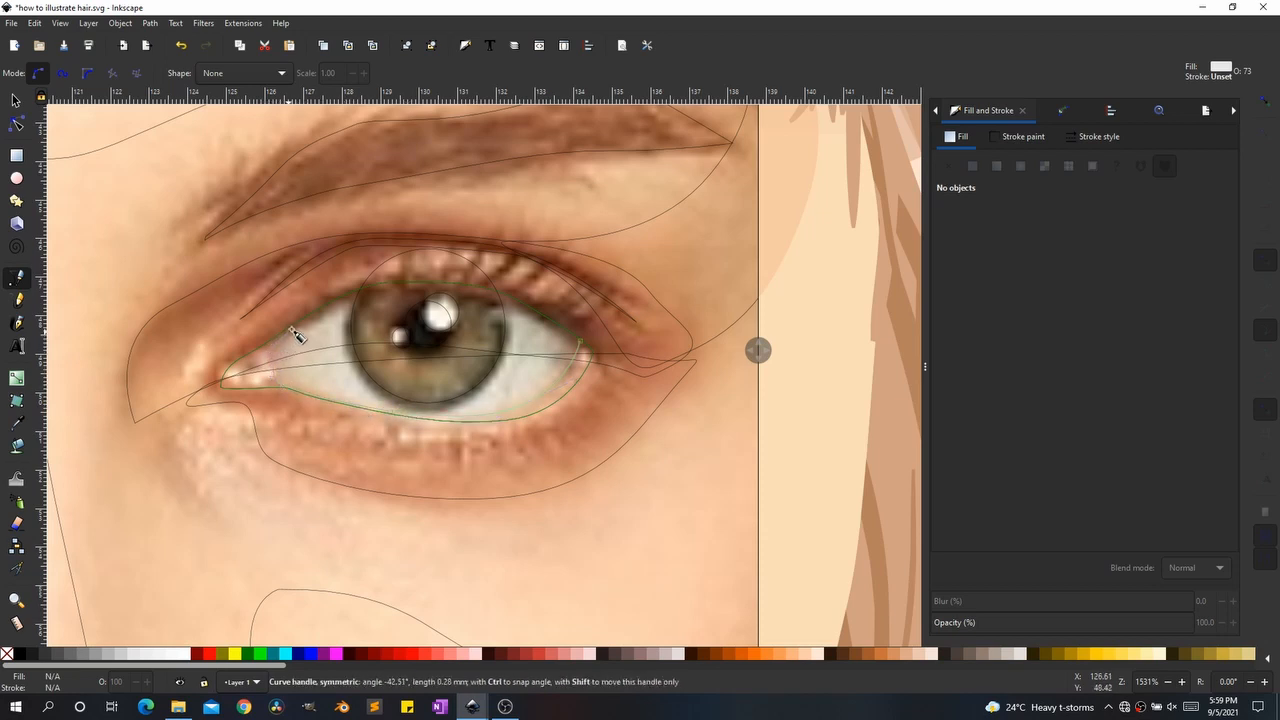
click(357, 290)
drag(188, 380, 192, 436)
drag(396, 445, 597, 345)
click(593, 336)
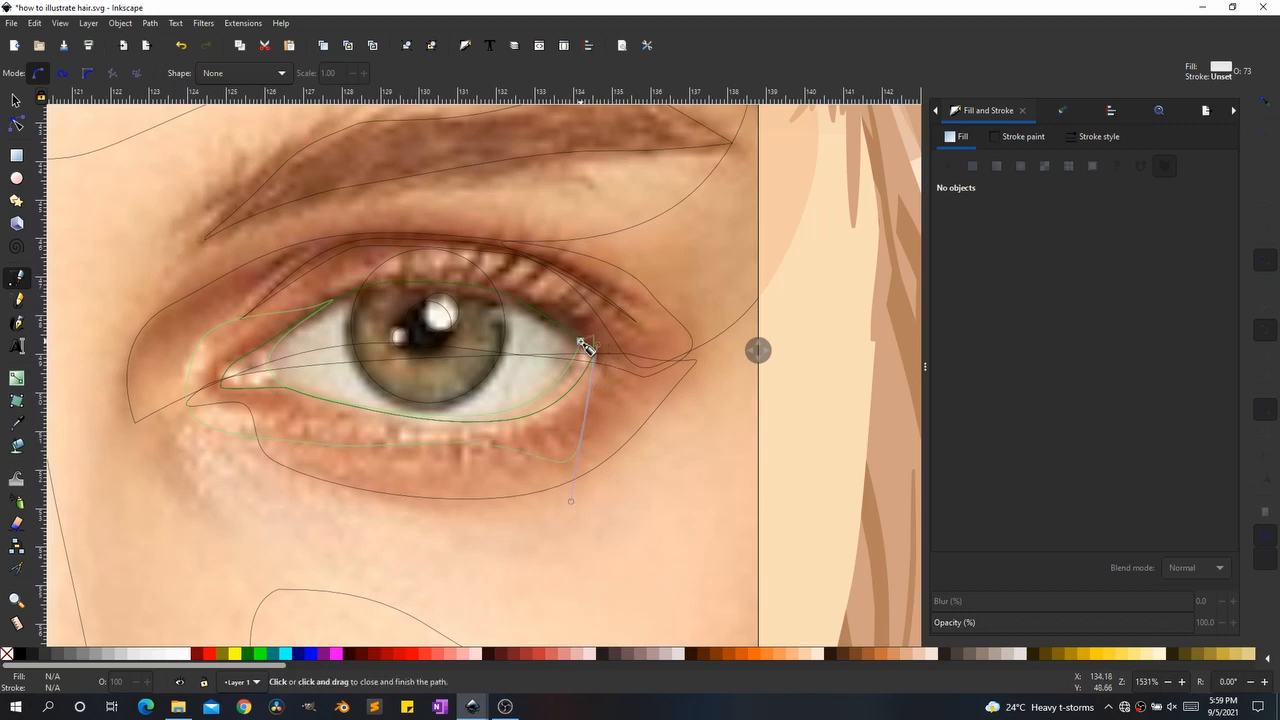
click(586, 347)
key(s)
Step: Fill the new lid shape with the skin tone sampled from the shading just above the right eye's inner corner
drag(757, 349, 148, 365)
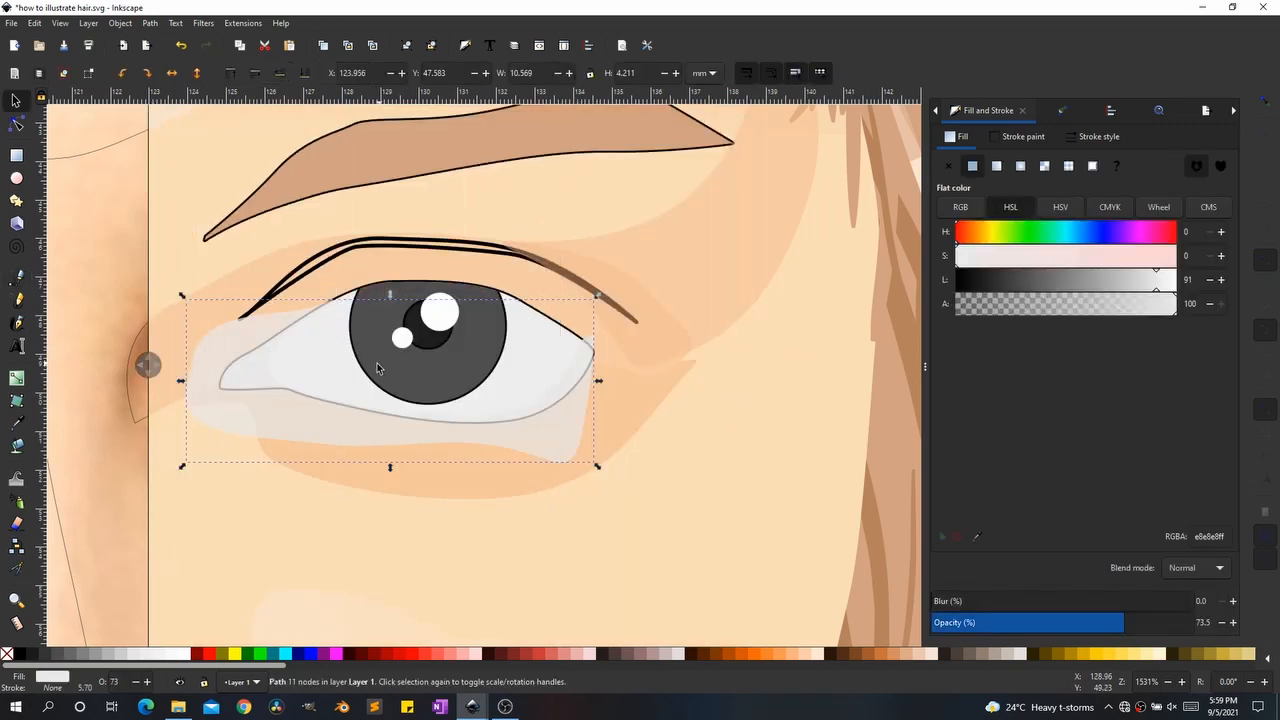
click(293, 376)
click(250, 372)
click(978, 537)
click(246, 286)
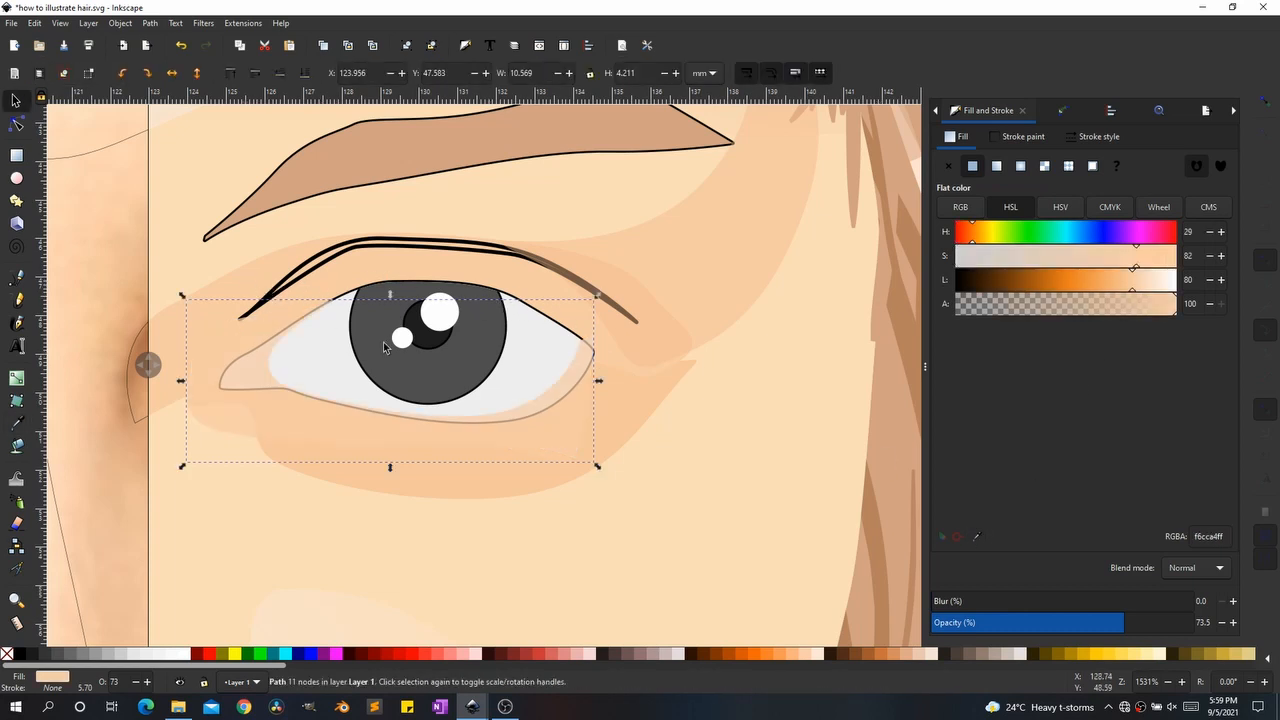
Step: Move the skin-coloured lid shape into the right eye's clipped group, keeping it in place
click(522, 366)
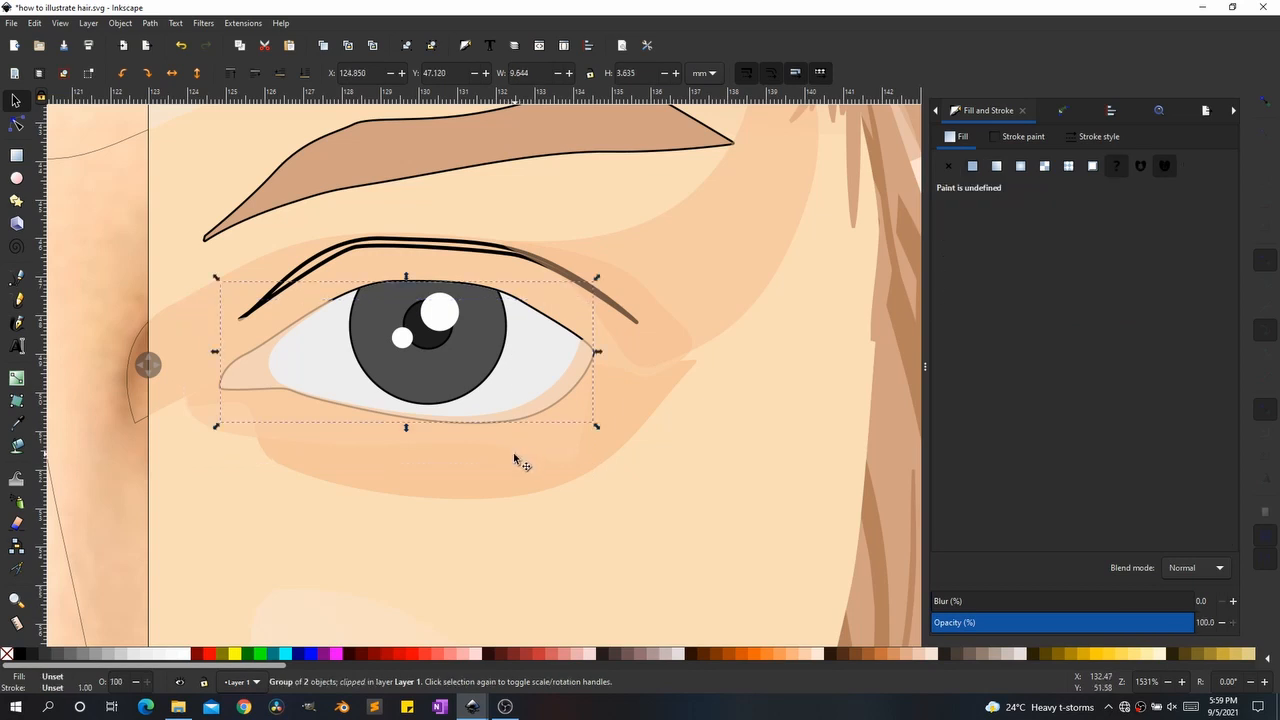
click(508, 443)
key(Delete)
click(523, 369)
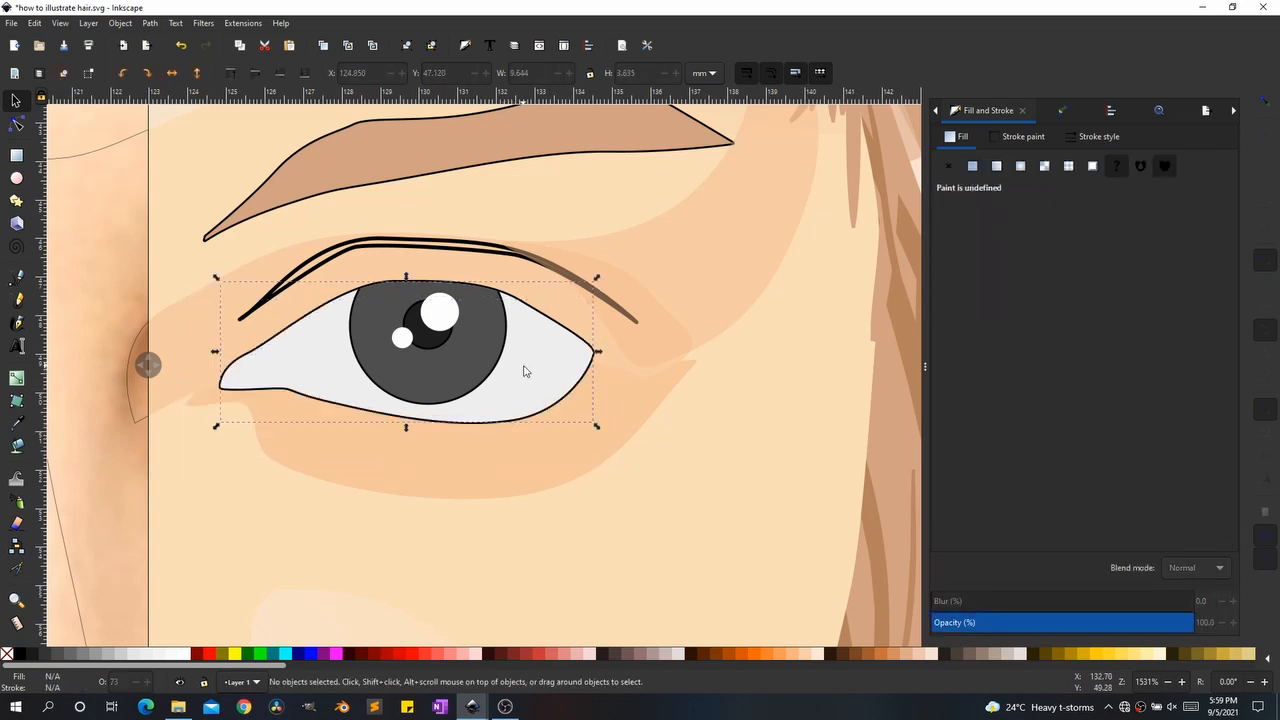
right_click(524, 369)
click(578, 682)
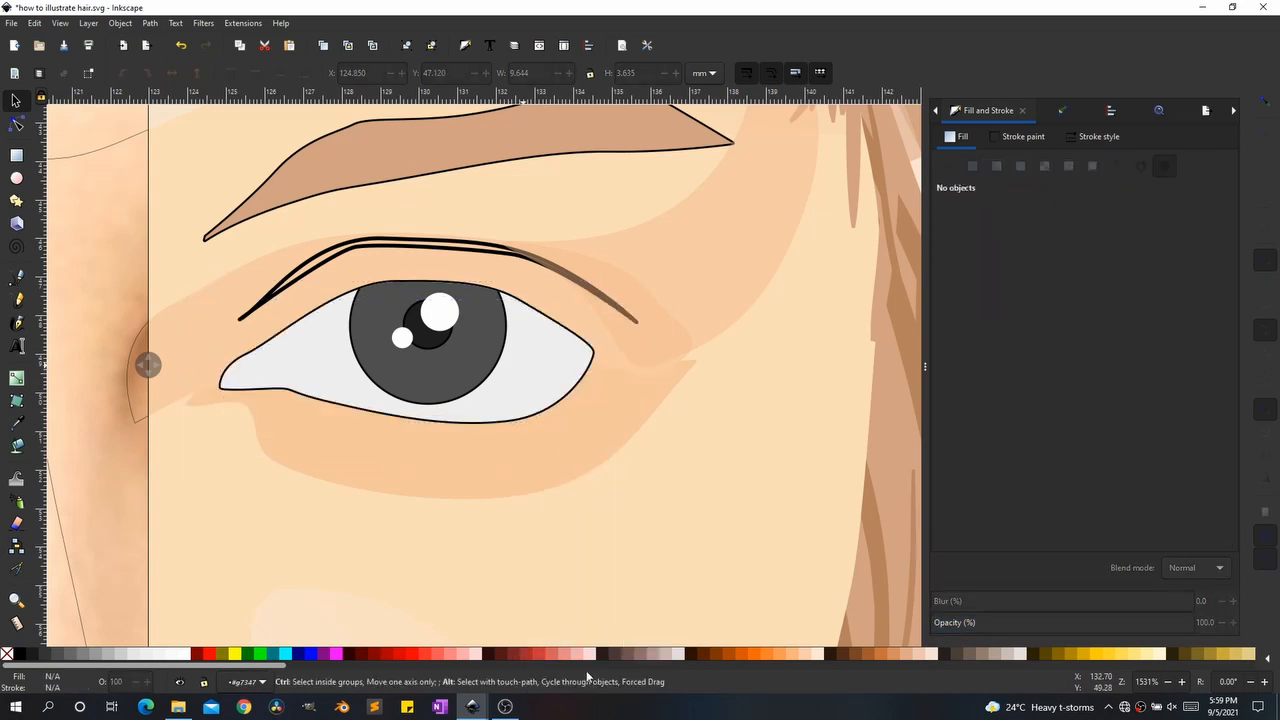
key(ctrl+z)
click(578, 392)
scroll(643, 420, down, 1)
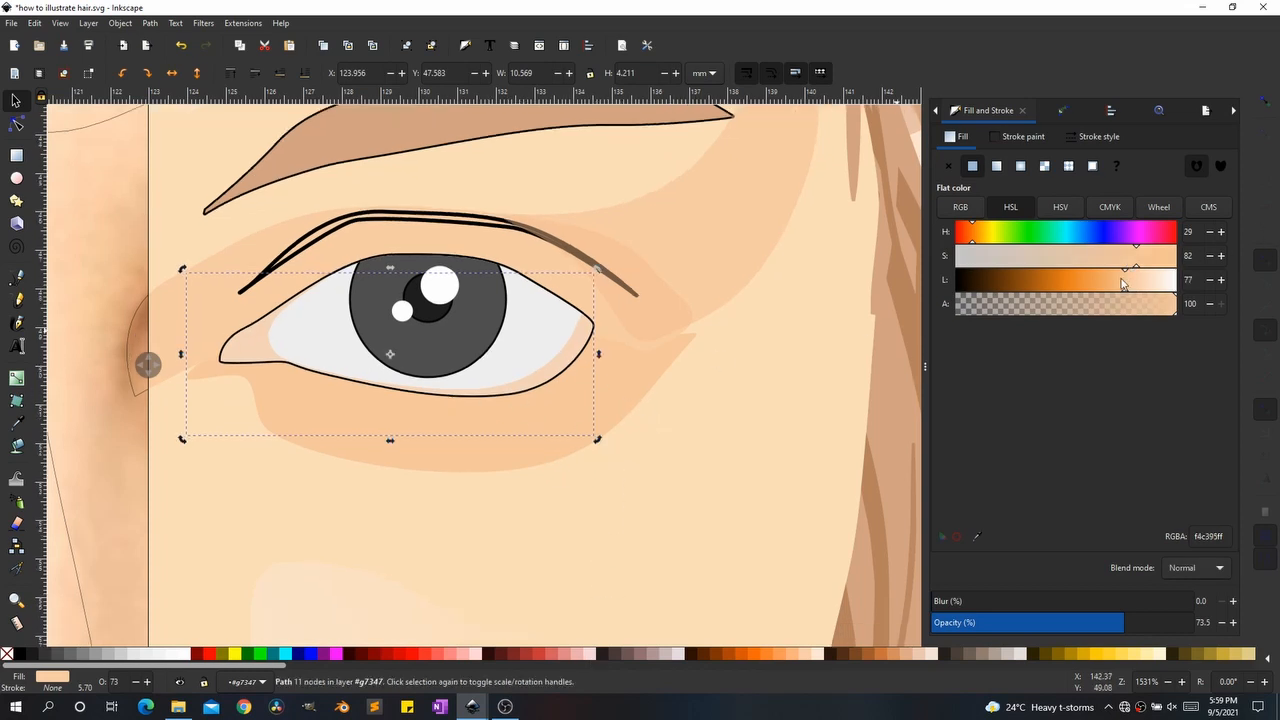
Step: Darken the fill of the lid shape inside the right eye to a lightness of 70
drag(1125, 284, 1110, 284)
scroll(539, 386, down, 4)
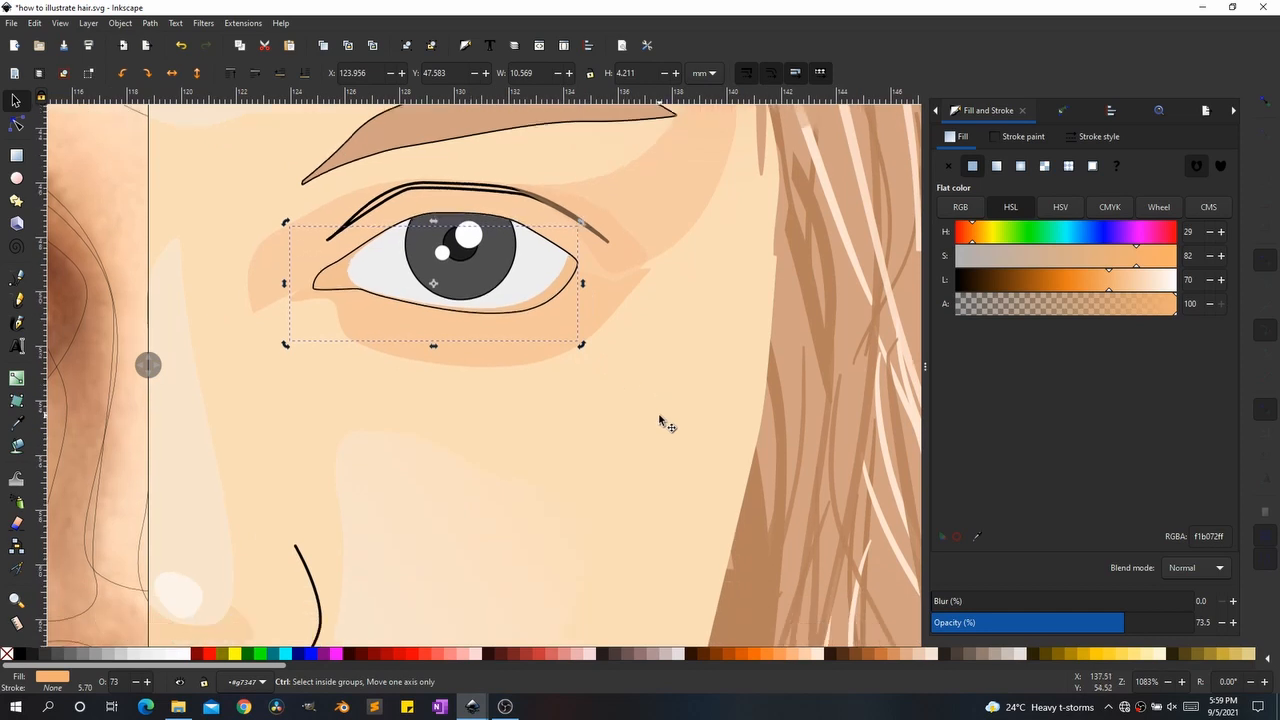
click(643, 411)
scroll(643, 411, down, 1)
scroll(650, 415, down, 4)
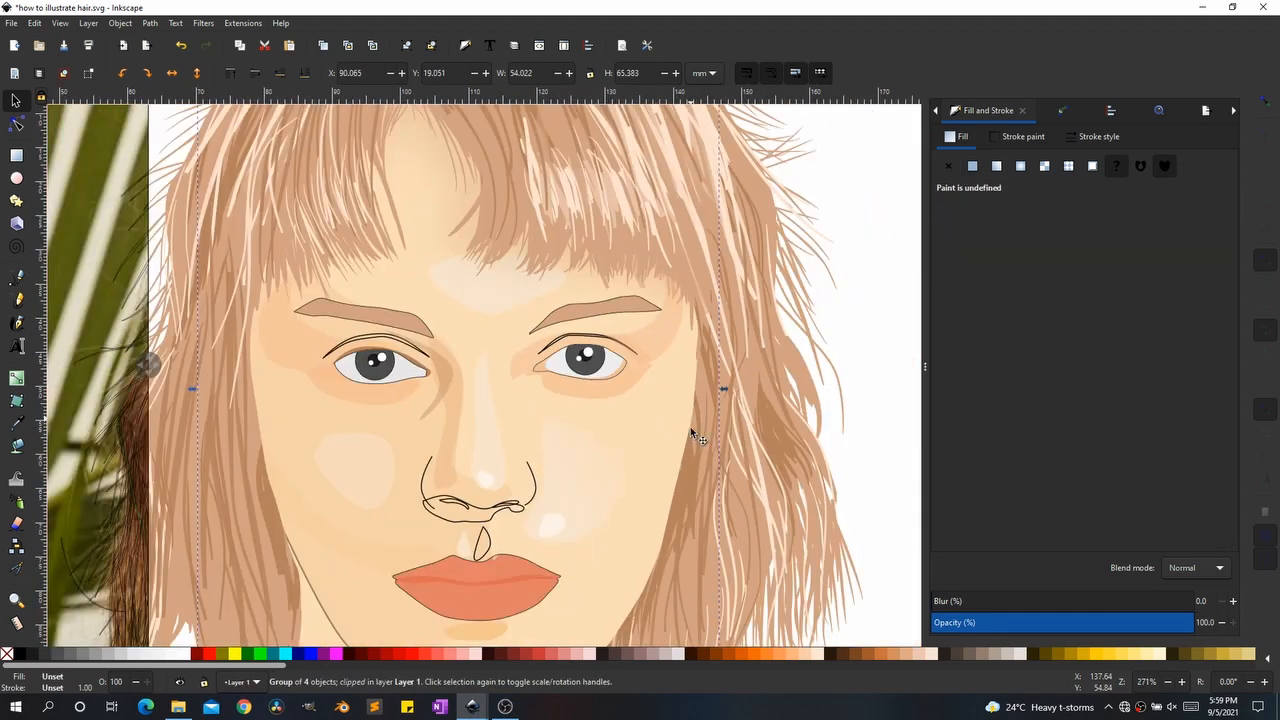
Step: Draw an ellipse about 5.7 by 3.0 mm around the iris, inside the right eye's clipped group
scroll(630, 378, up, 5)
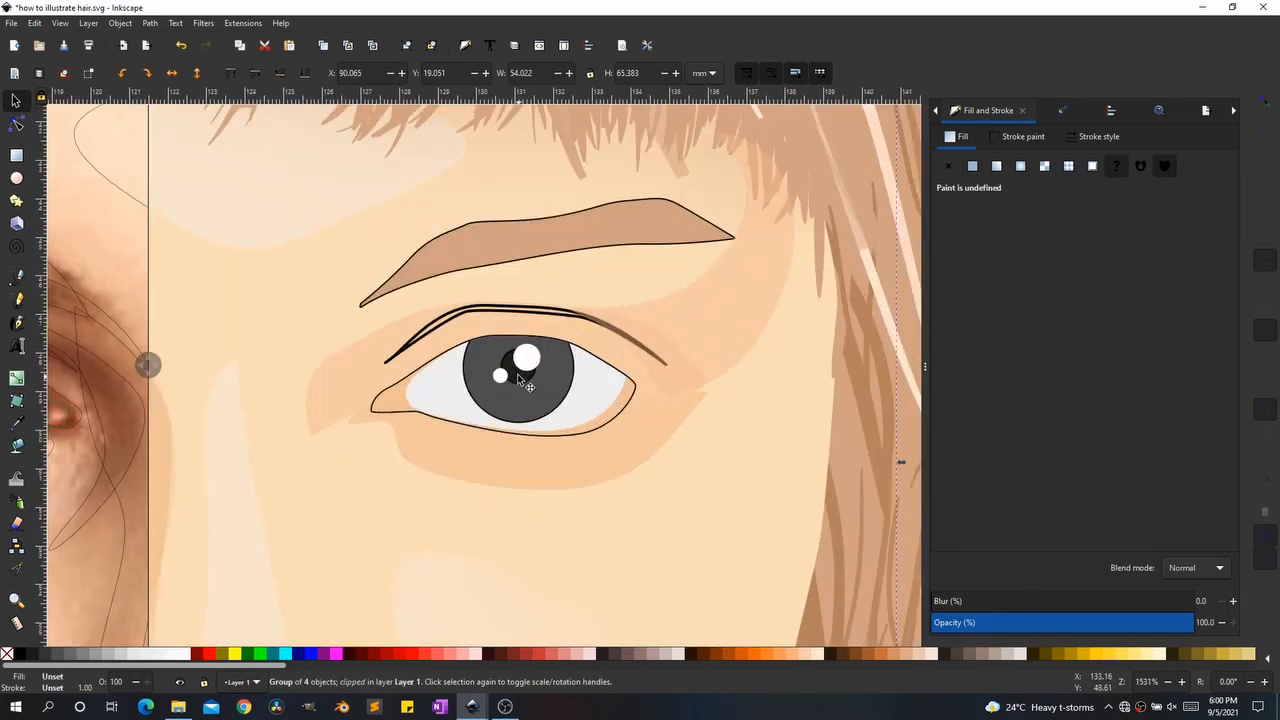
click(392, 390)
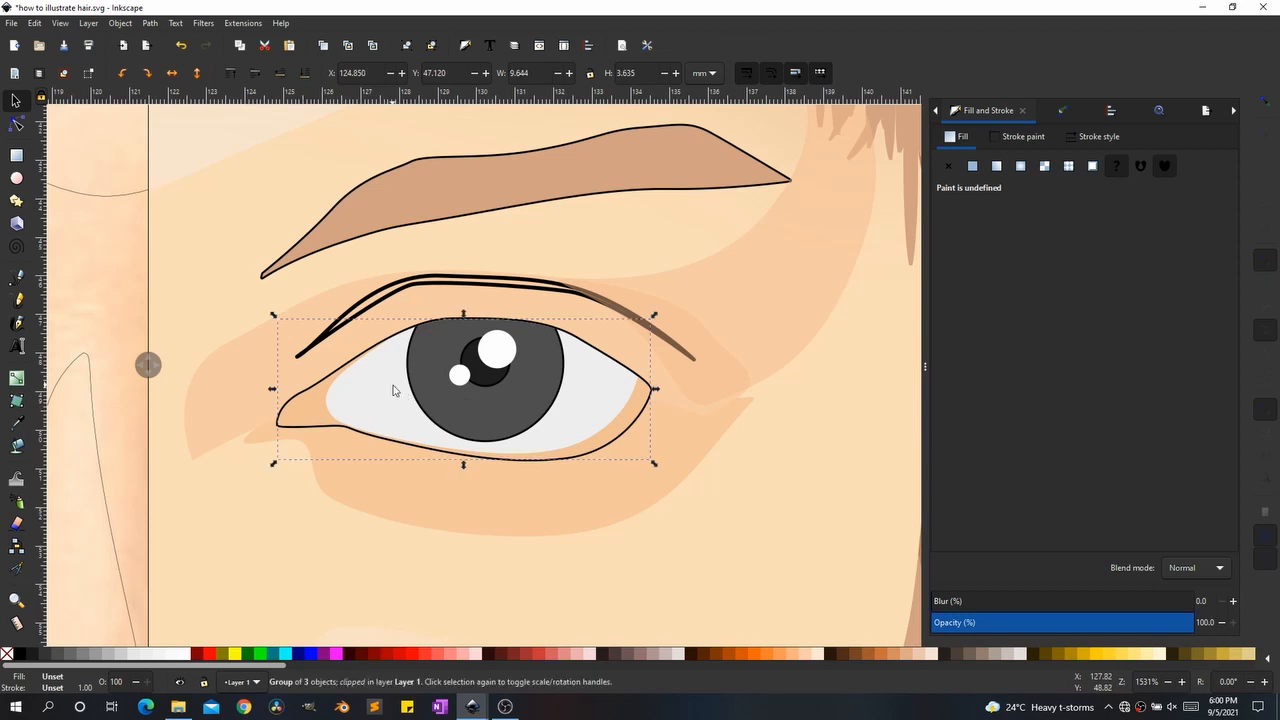
right_click(393, 390)
click(450, 685)
key(e)
scroll(413, 406, up, 1)
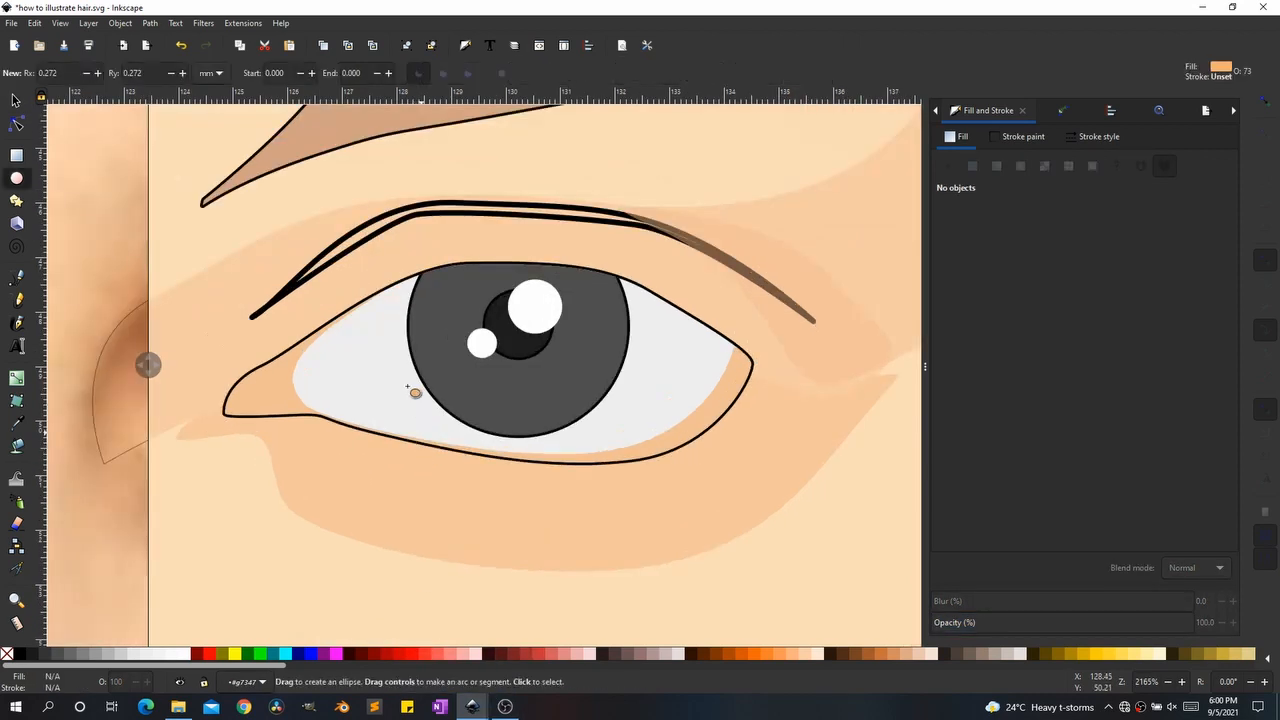
mouse_move(366, 280)
mouse_down()
mouse_move(470, 320)
mouse_move(698, 460)
mouse_move(714, 451)
mouse_move(677, 454)
mouse_move(677, 440)
mouse_up()
Step: Make the ellipse pure white at 100% opacity and place it behind the iris
key(s)
drag(1125, 286, 1210, 284)
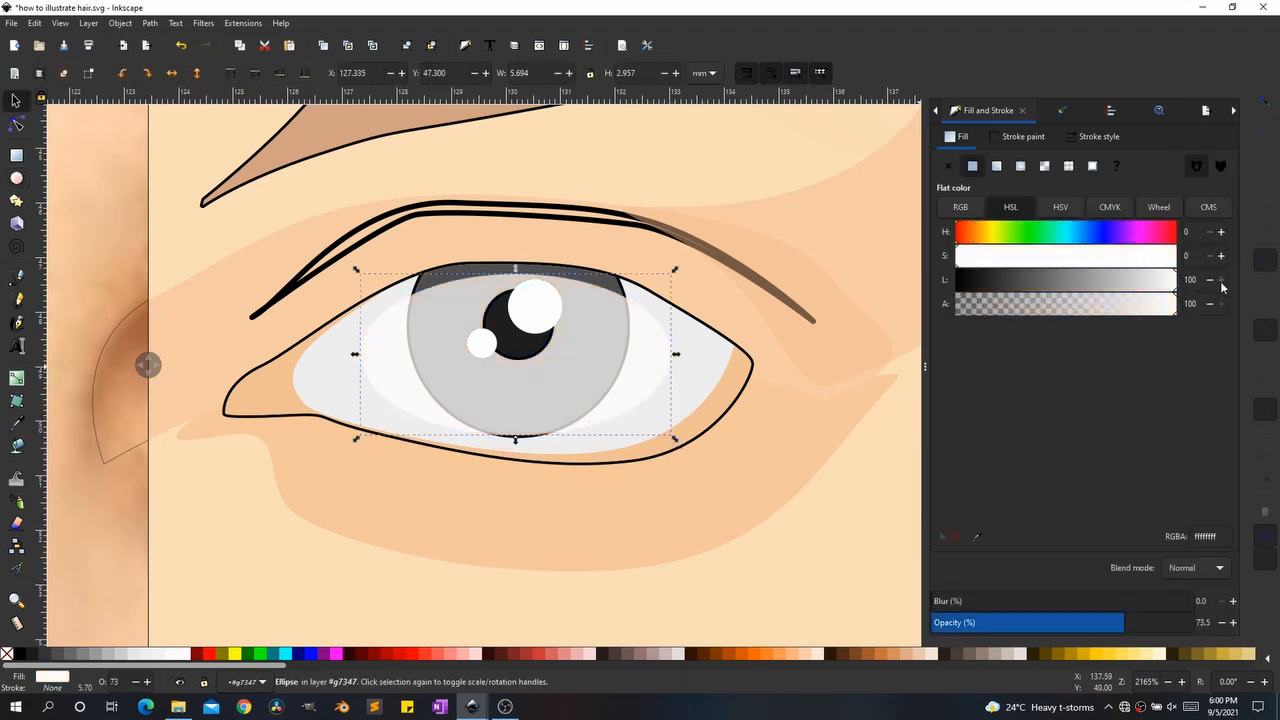
click(1193, 622)
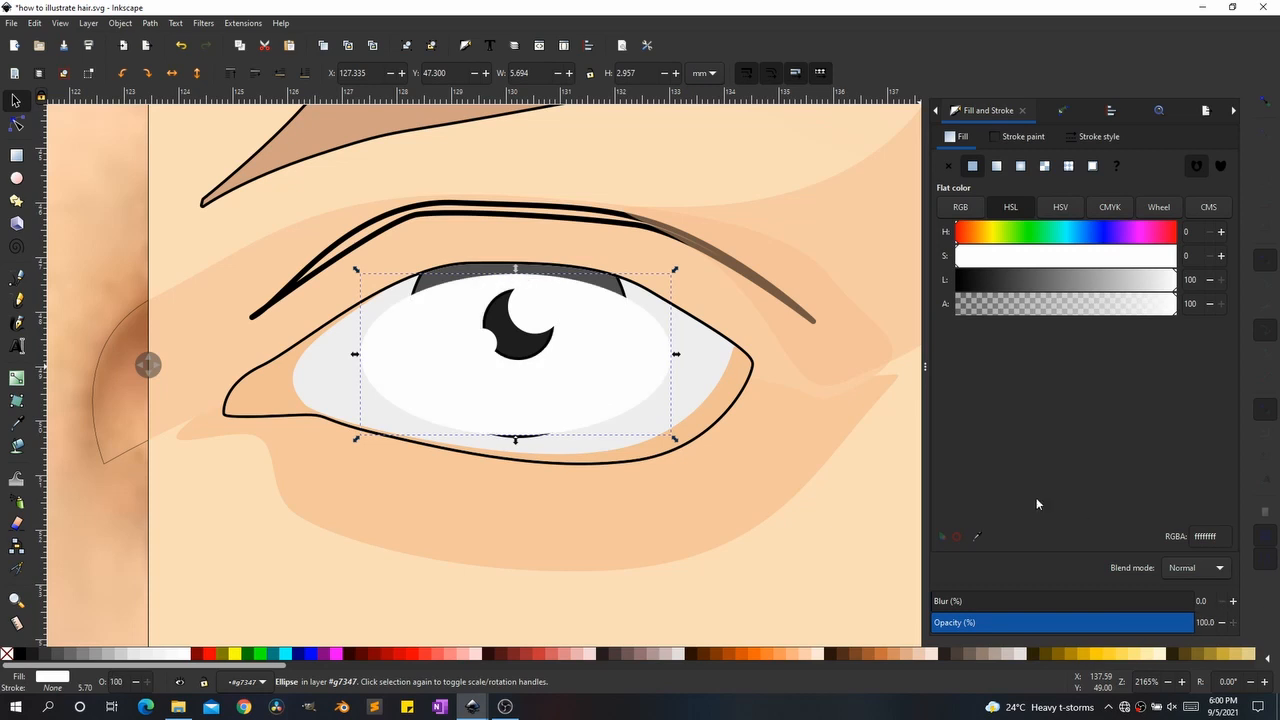
key(End)
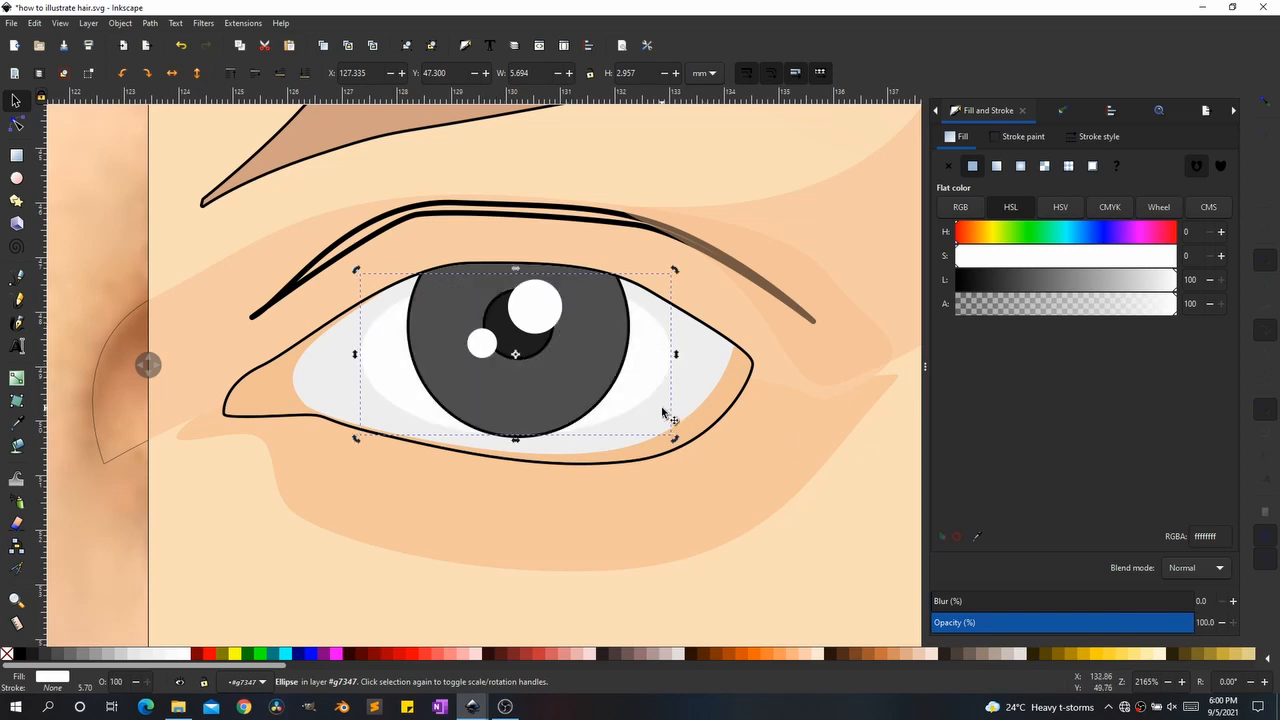
Step: Fill the shadows under both eyes with the skin tone sampled from the lower cheek beside the mouth
ctrl+scroll(666, 443, down, 2)
ctrl+scroll(654, 454, down, 3)
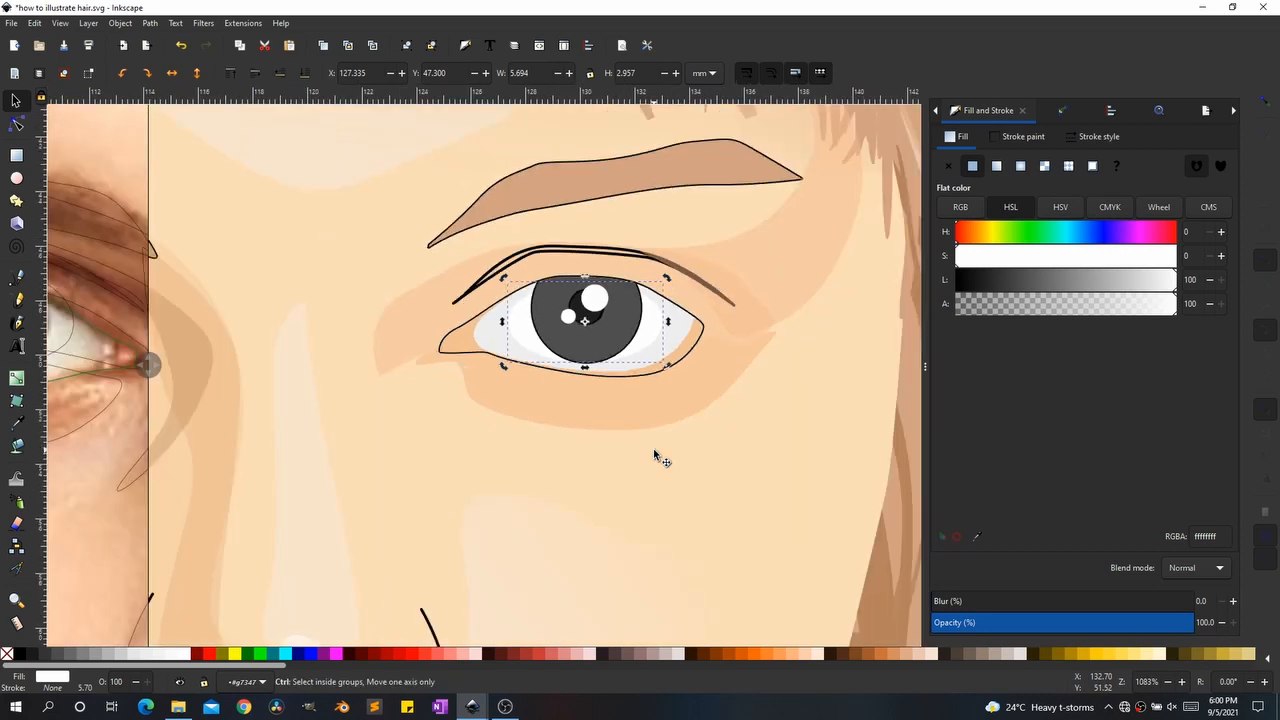
click(656, 325)
click(416, 325)
shift+click(658, 333)
key(d)
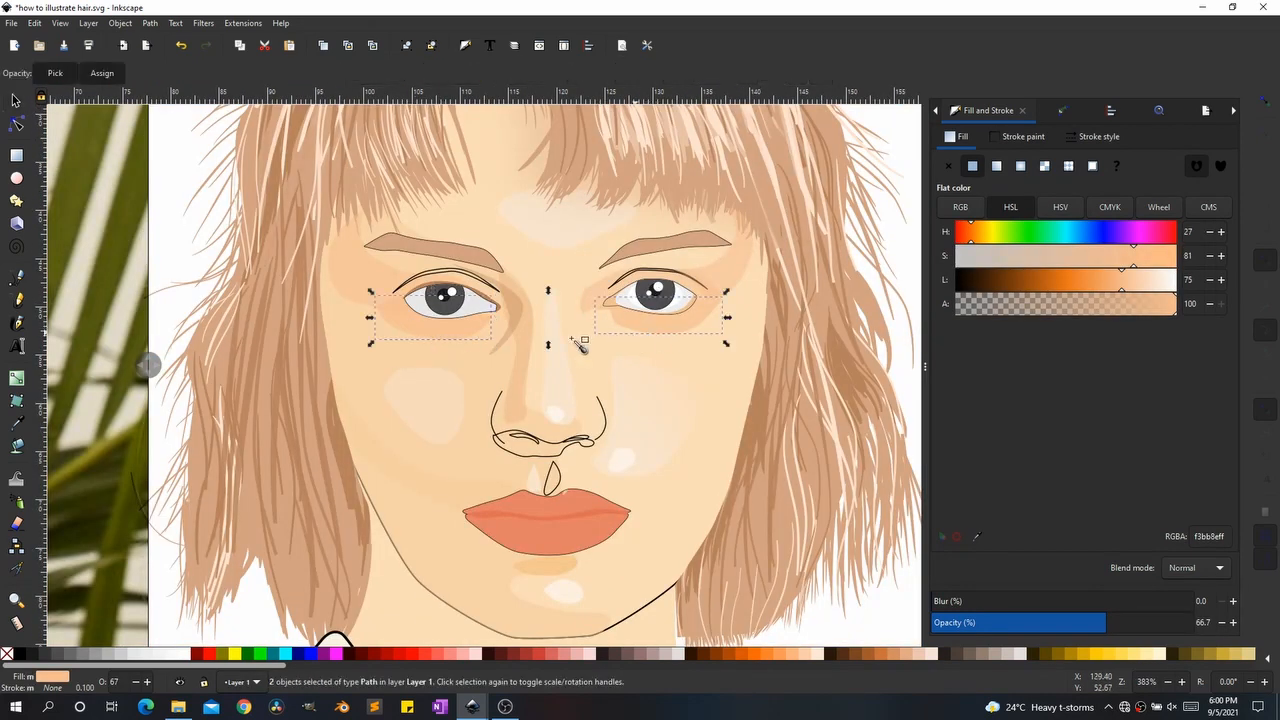
click(435, 490)
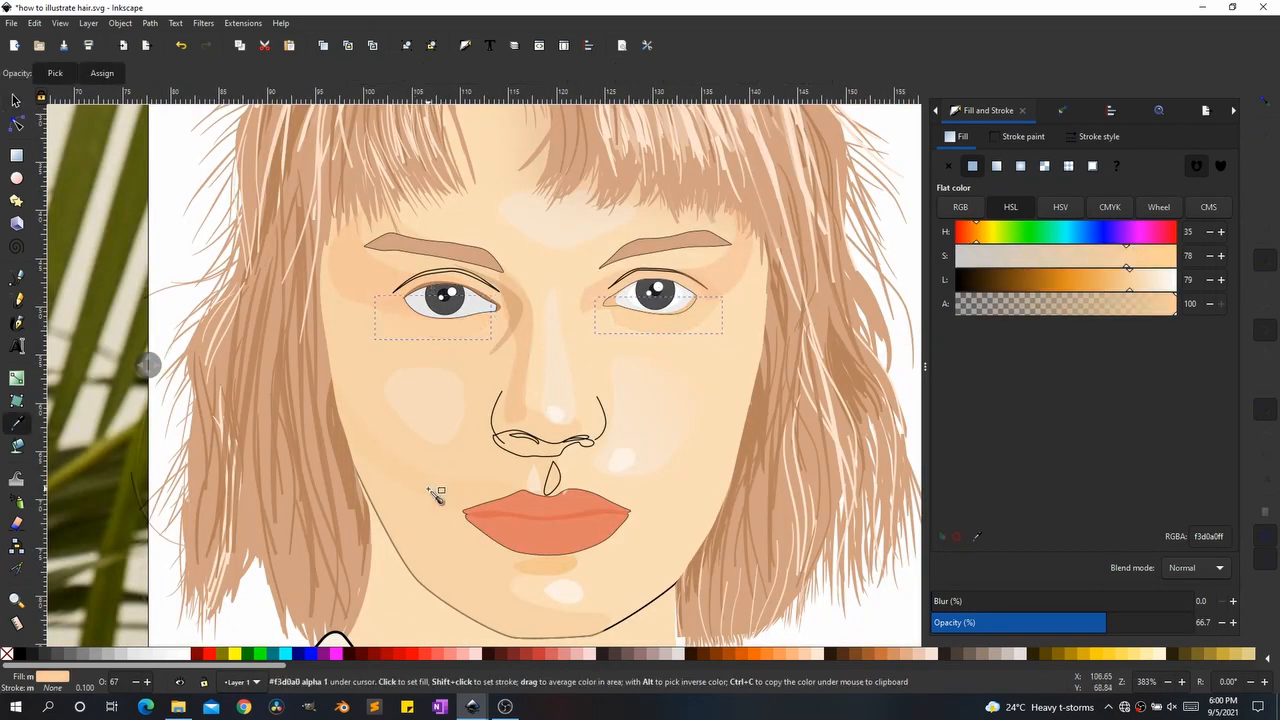
Step: Set the under-eye shadows' fill saturation to 85 and lightness to 75, and lower their opacity slightly
click(1118, 287)
drag(1113, 287, 1123, 287)
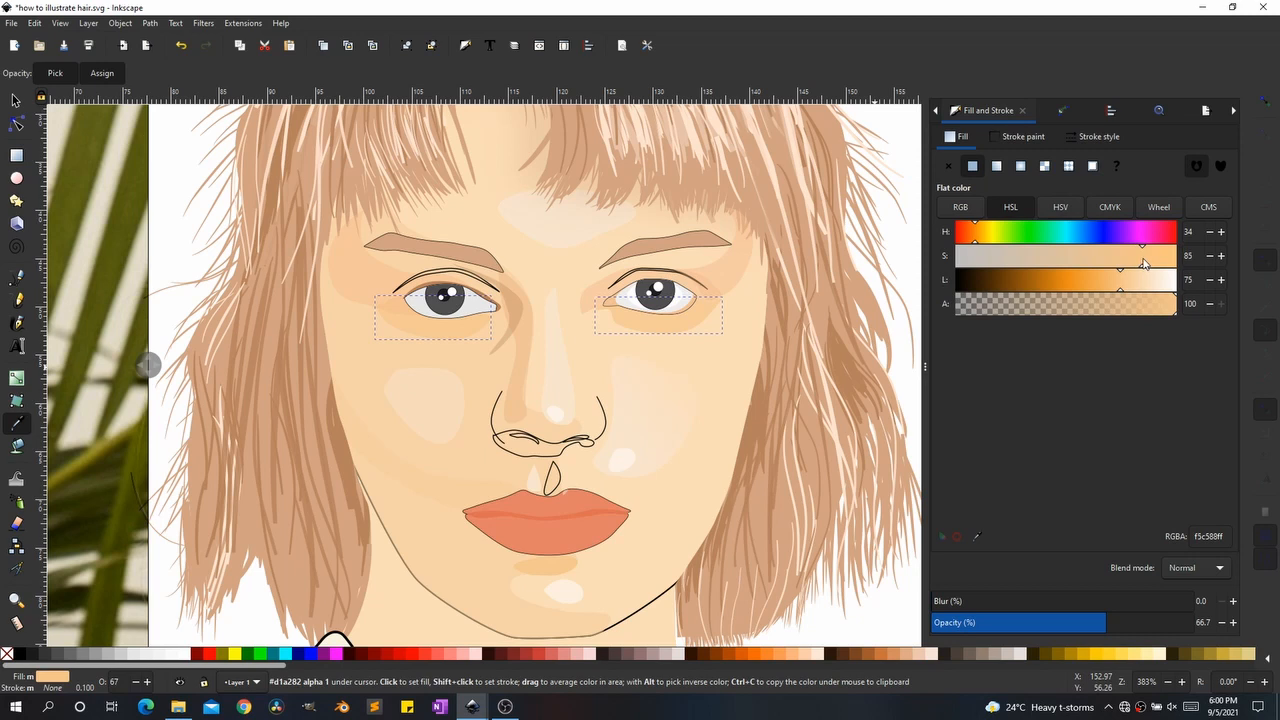
drag(1087, 622, 1080, 622)
Step: Fill the shadows beside the outer ends of both eyes with the tone sampled from under the left eye
key(s)
click(731, 276)
shift+click(346, 279)
key(d)
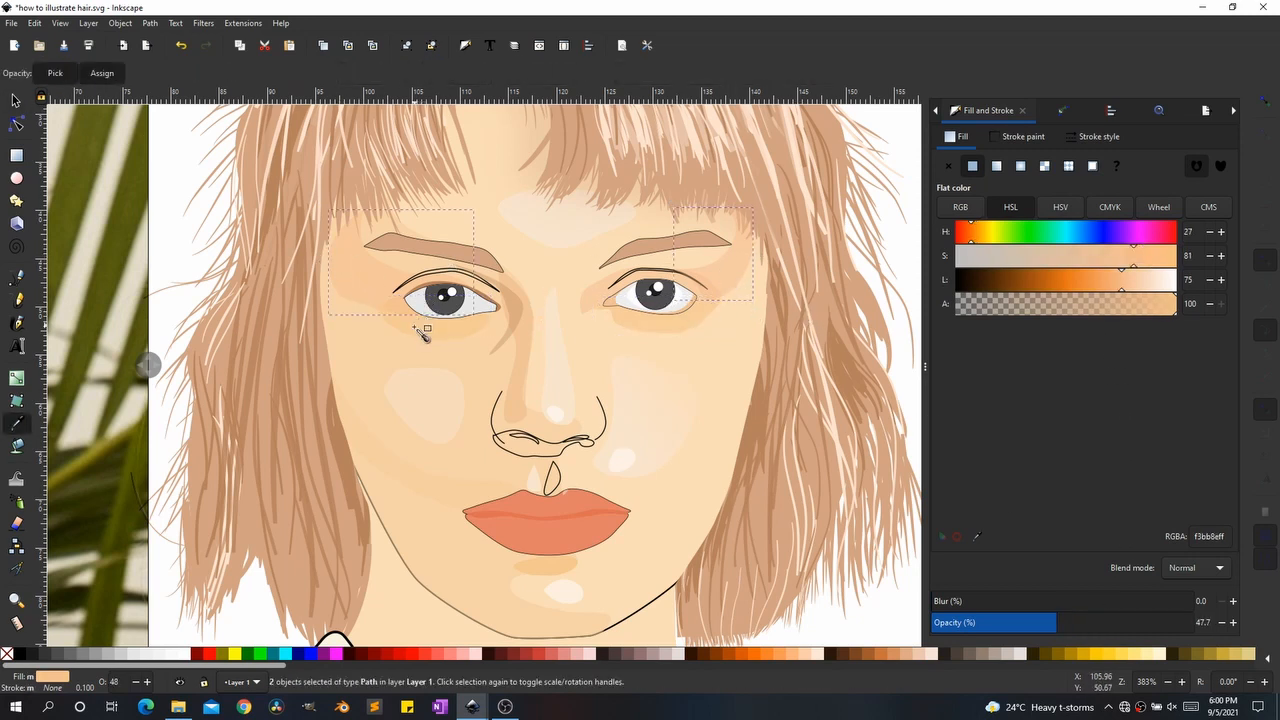
click(430, 329)
key(s)
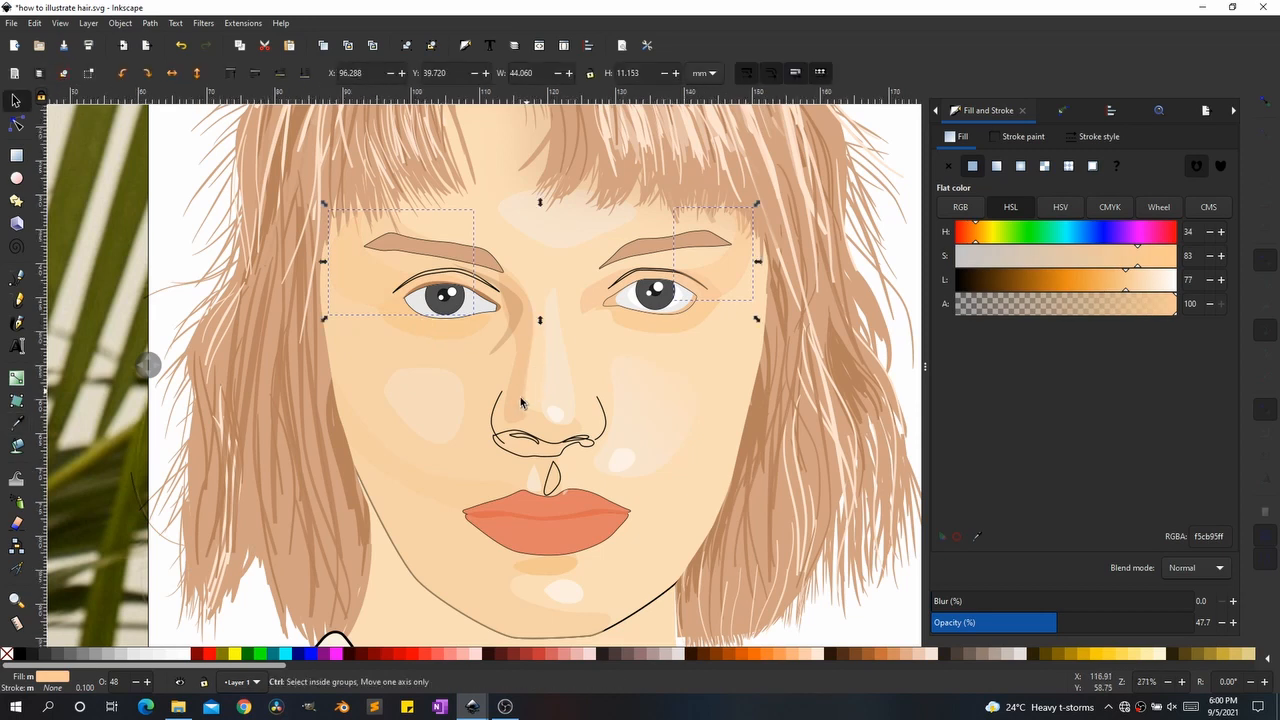
Step: Undo the last sampled fill on the shadows beside the outer ends of both eyes
scroll(530, 310, down, 1)
click(603, 405)
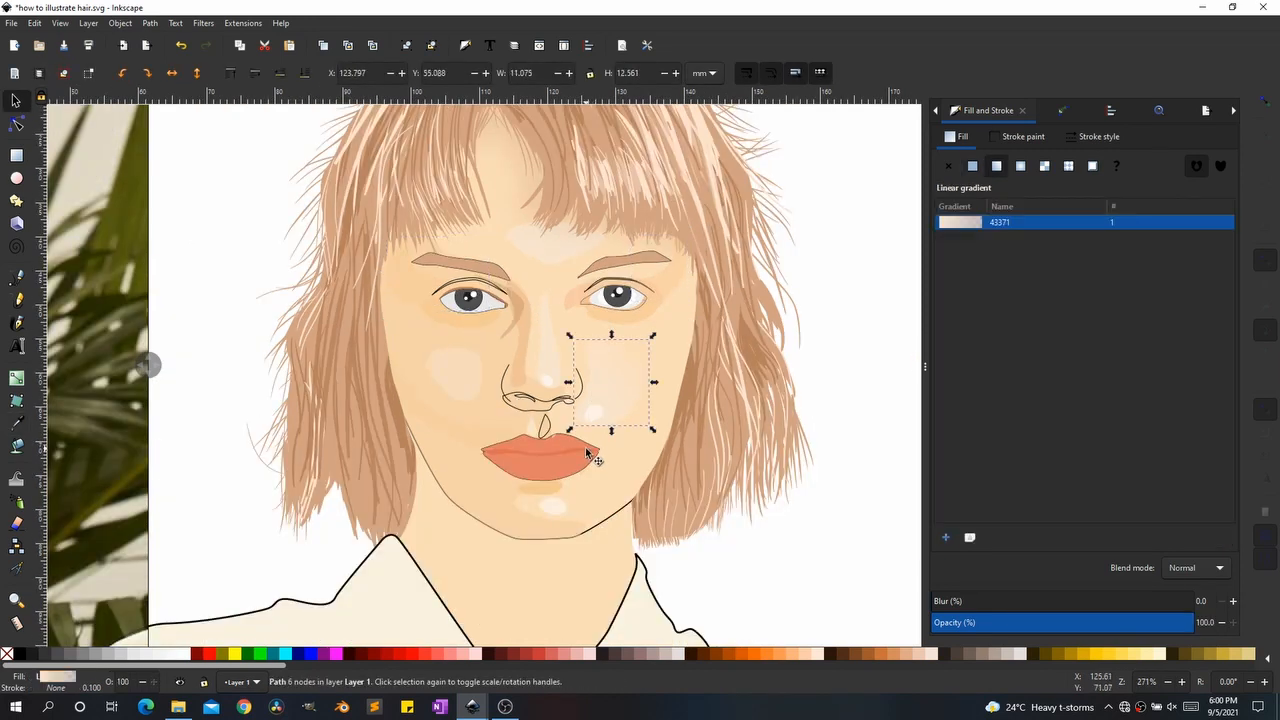
click(587, 453)
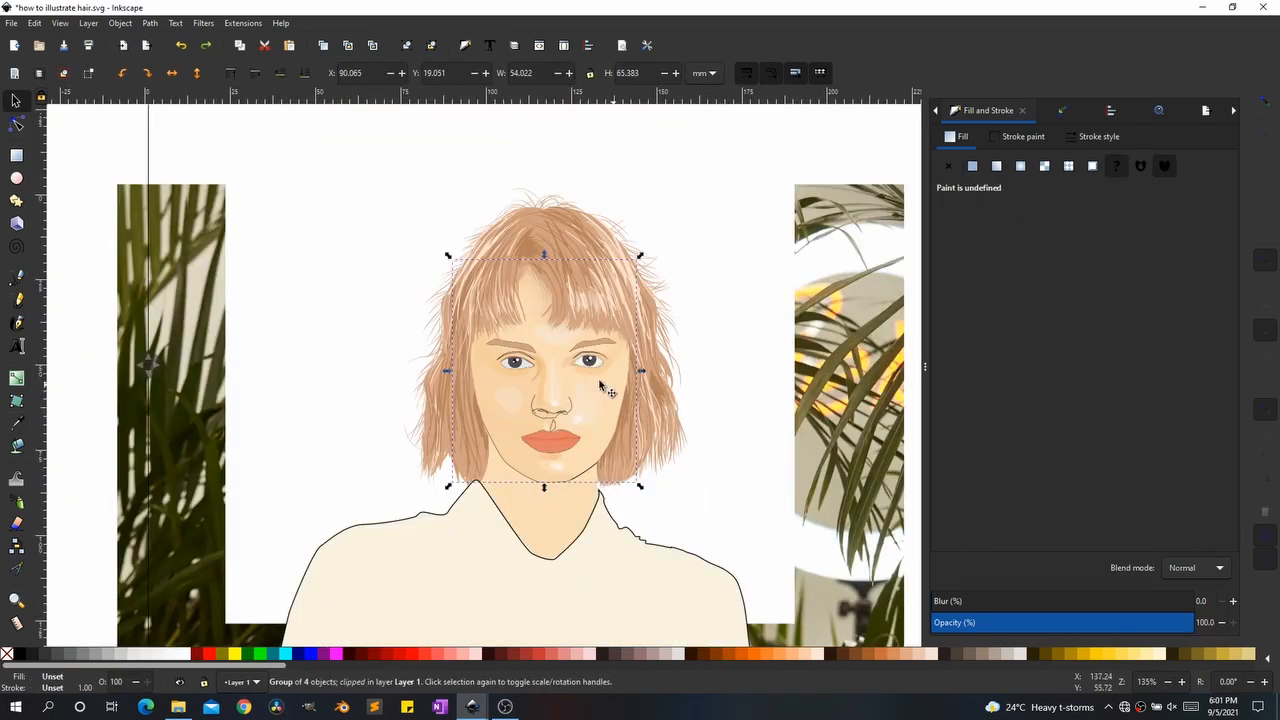
scroll(603, 383, up, 1)
scroll(608, 390, up, 4)
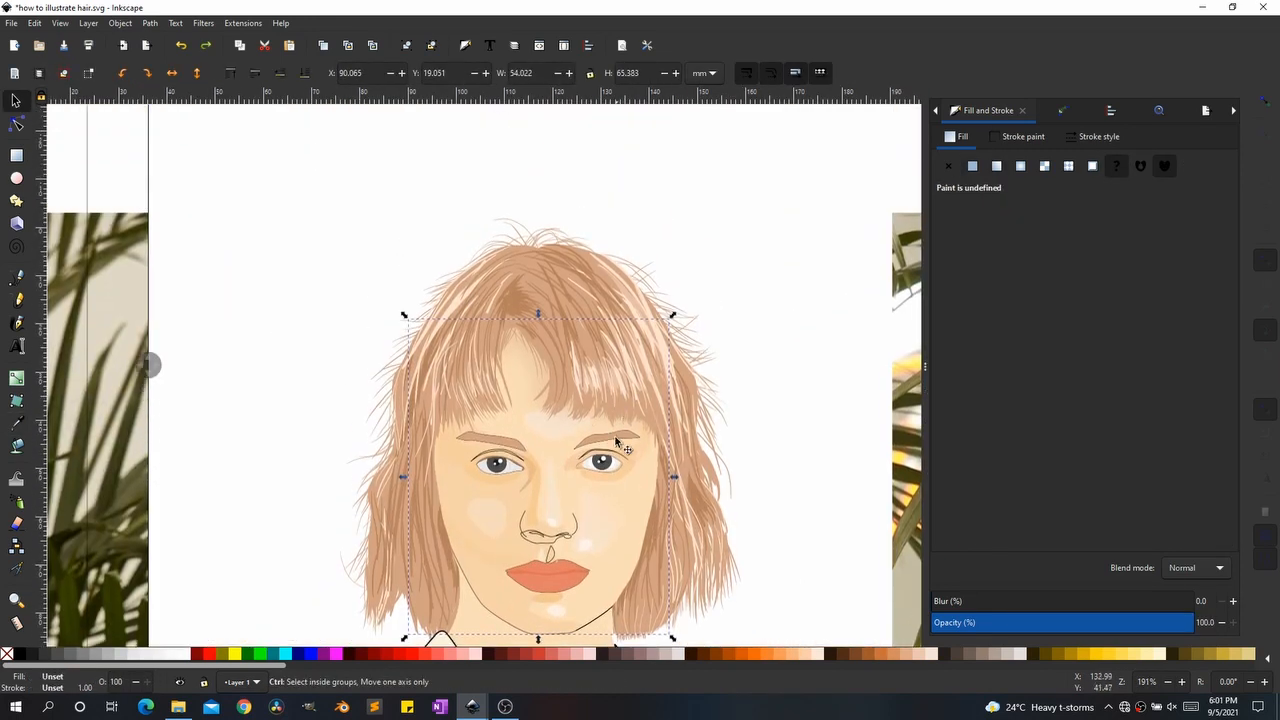
Step: Restart the split view and place its divider between the nose and the right eye's inner corner
scroll(608, 500, up, 5)
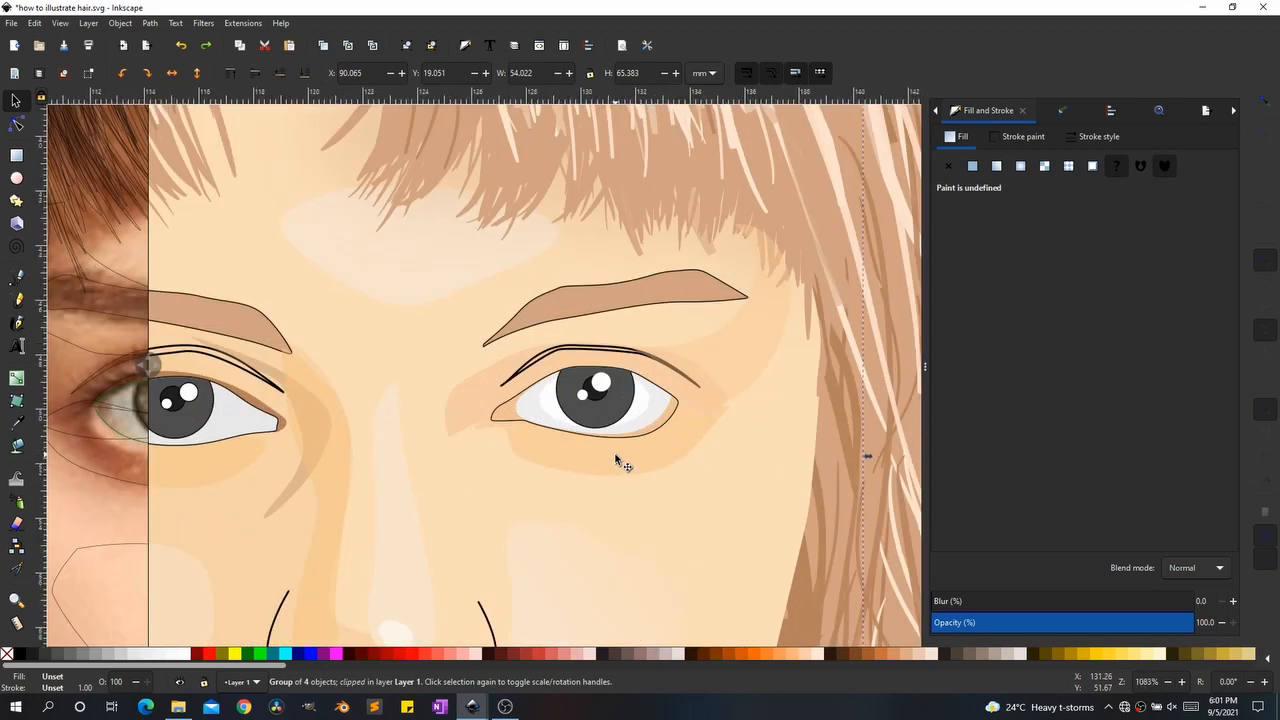
scroll(620, 460, up, 1)
scroll(629, 400, up, 1)
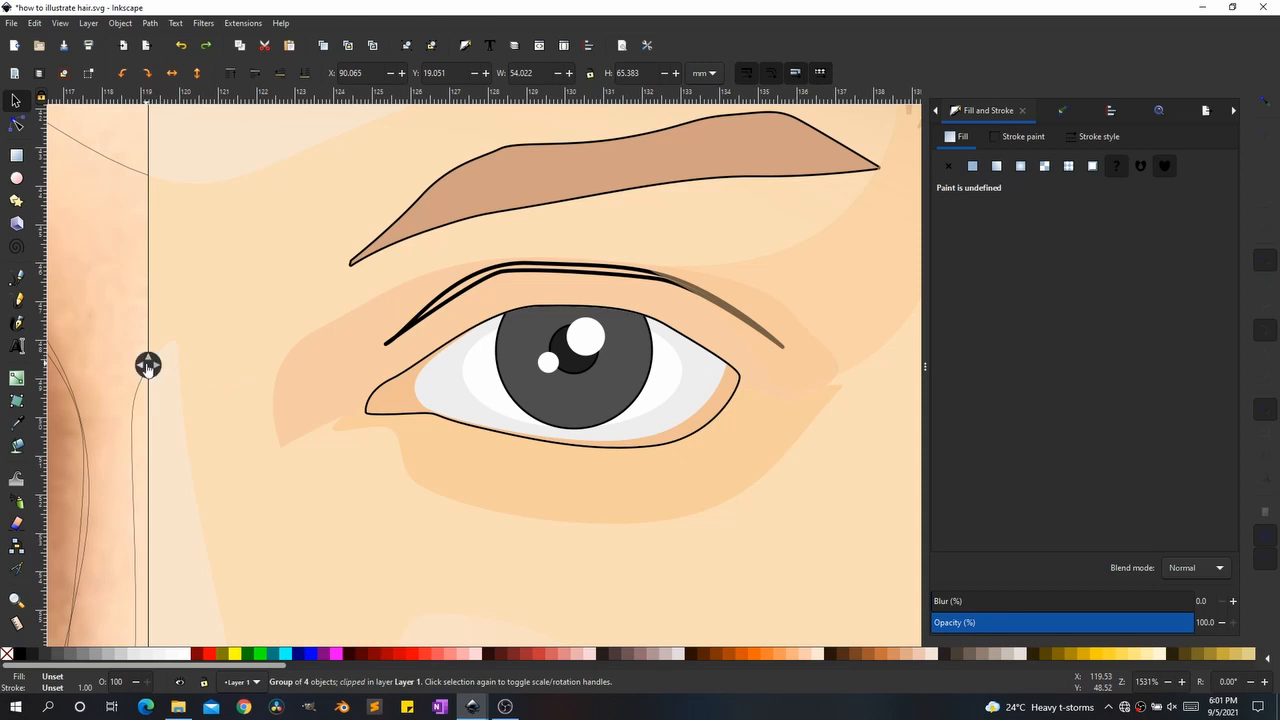
drag(148, 365, 964, 346)
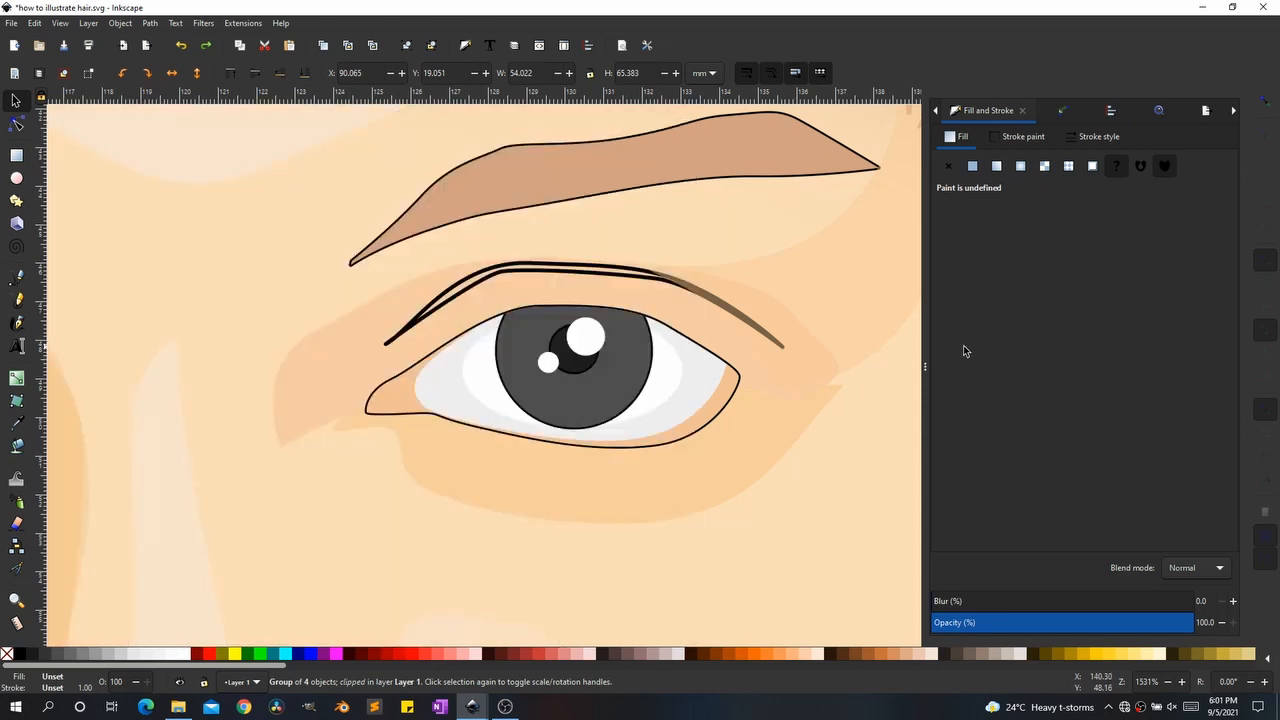
click(61, 23)
mouse_move(196, 96)
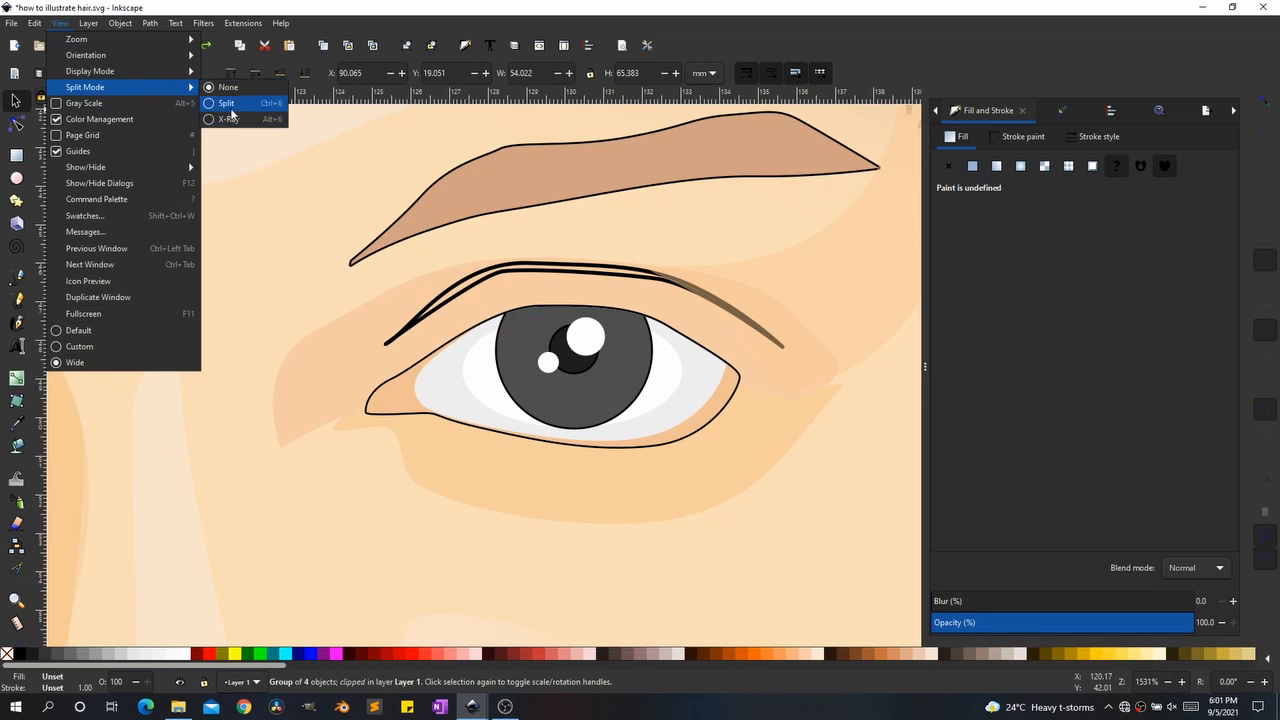
click(230, 103)
mouse_move(486, 372)
mouse_down()
mouse_move(749, 378)
mouse_move(463, 383)
mouse_move(392, 371)
mouse_up()
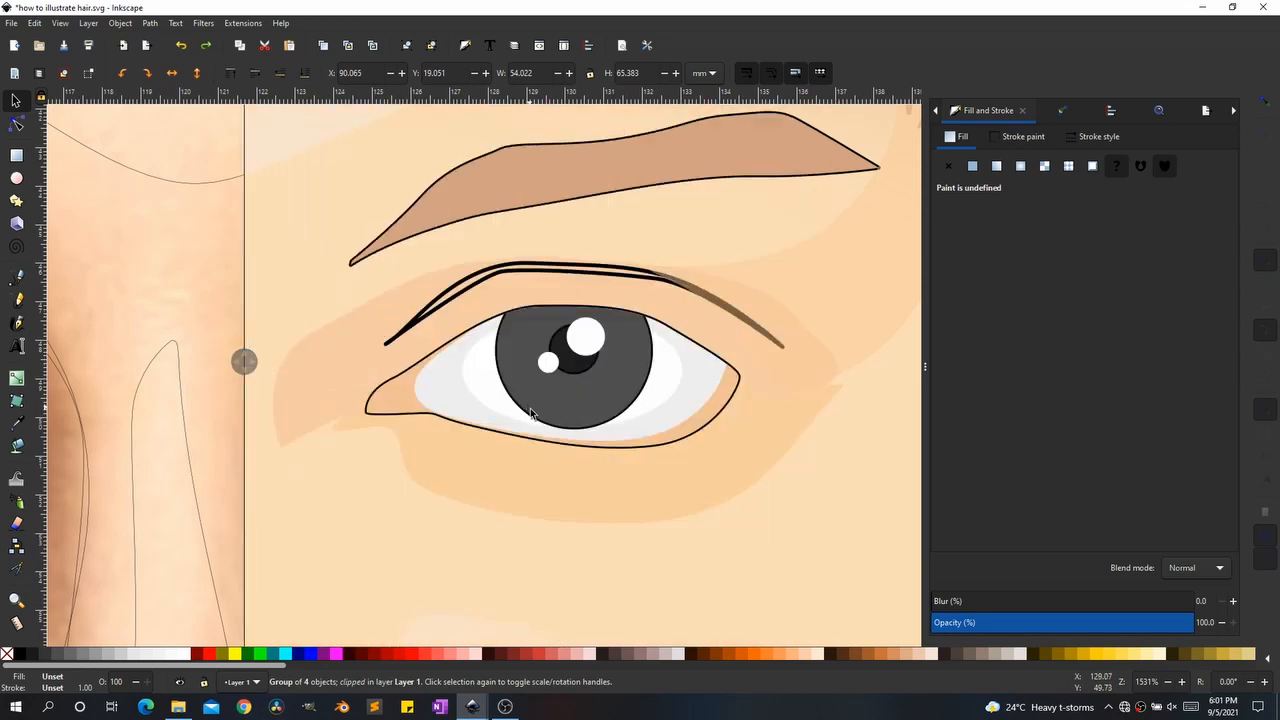
Step: Inside the right eye's clipped group, draw a closed shadow shape following the upper lid from the inner to the outer corner
scroll(543, 404, down, 2)
key(b)
scroll(480, 405, up, 2)
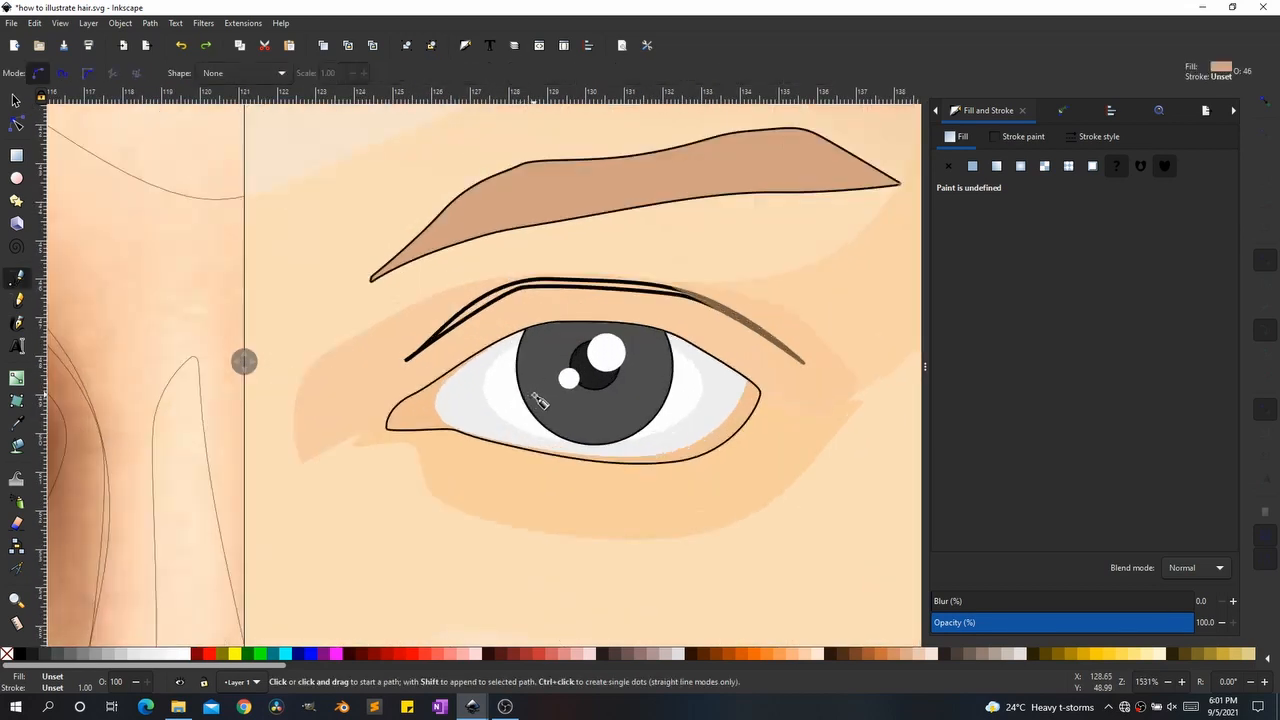
key(s)
right_click(470, 405)
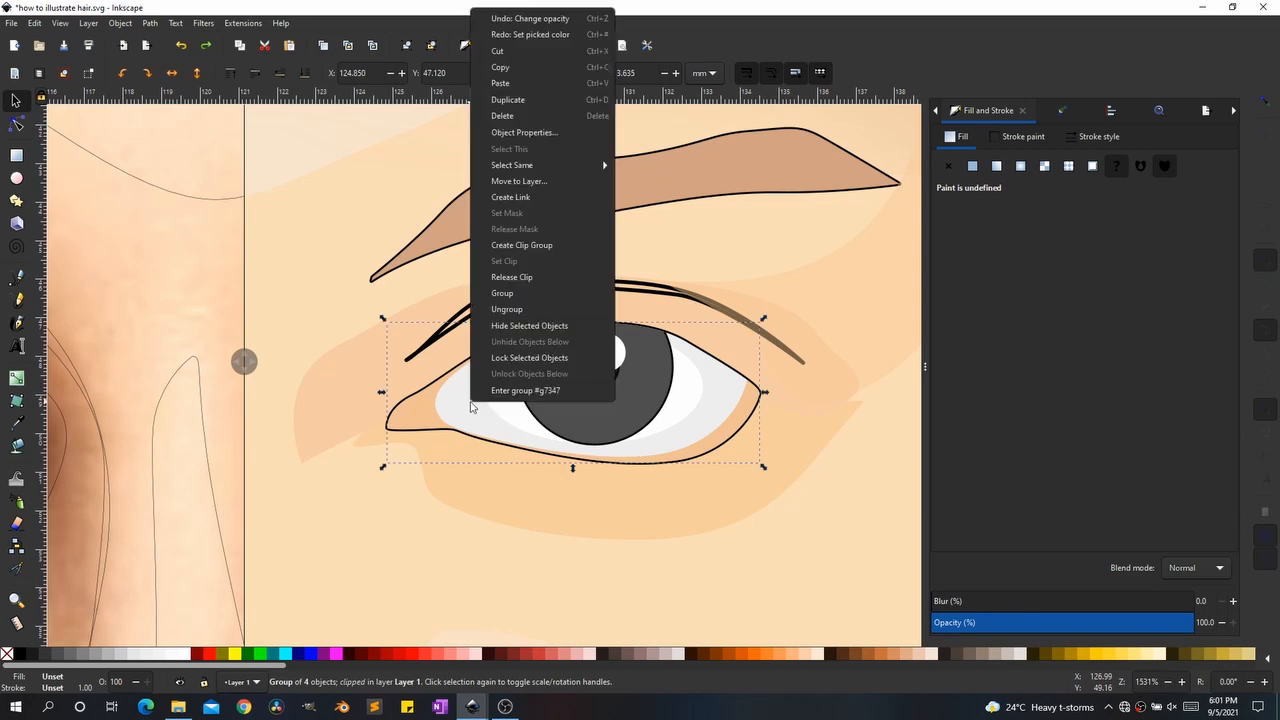
click(512, 389)
key(b)
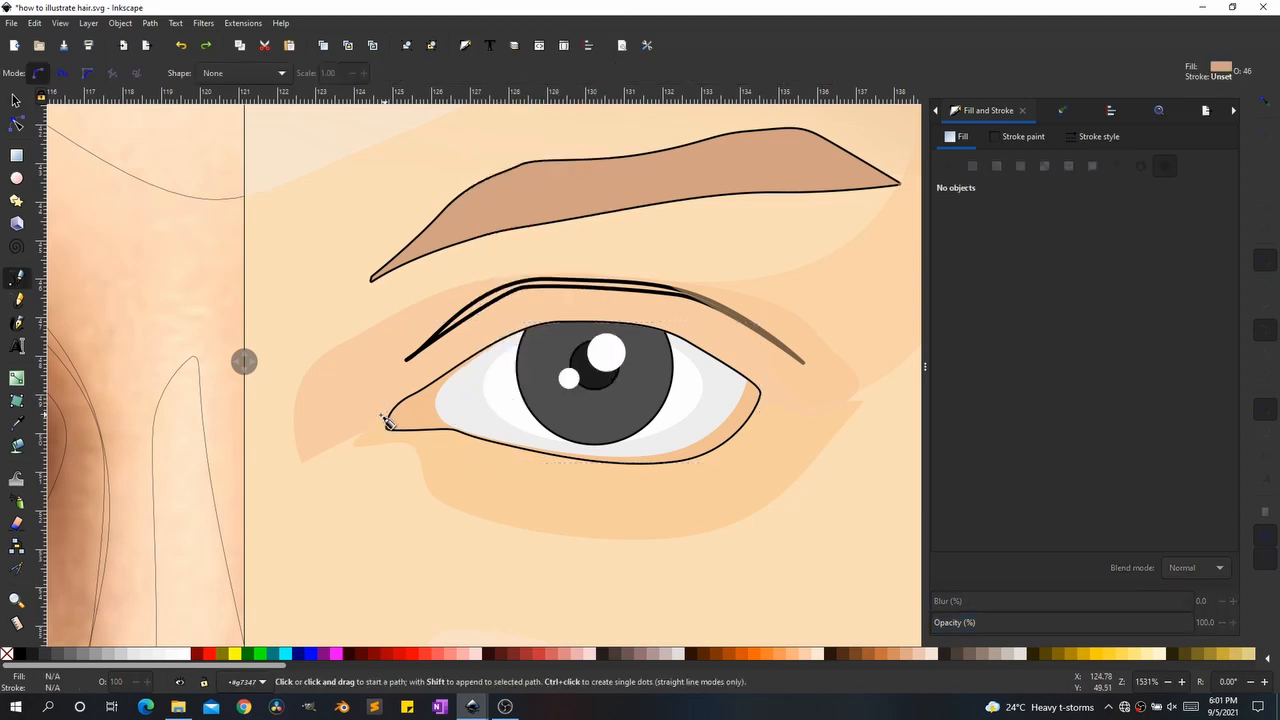
click(386, 416)
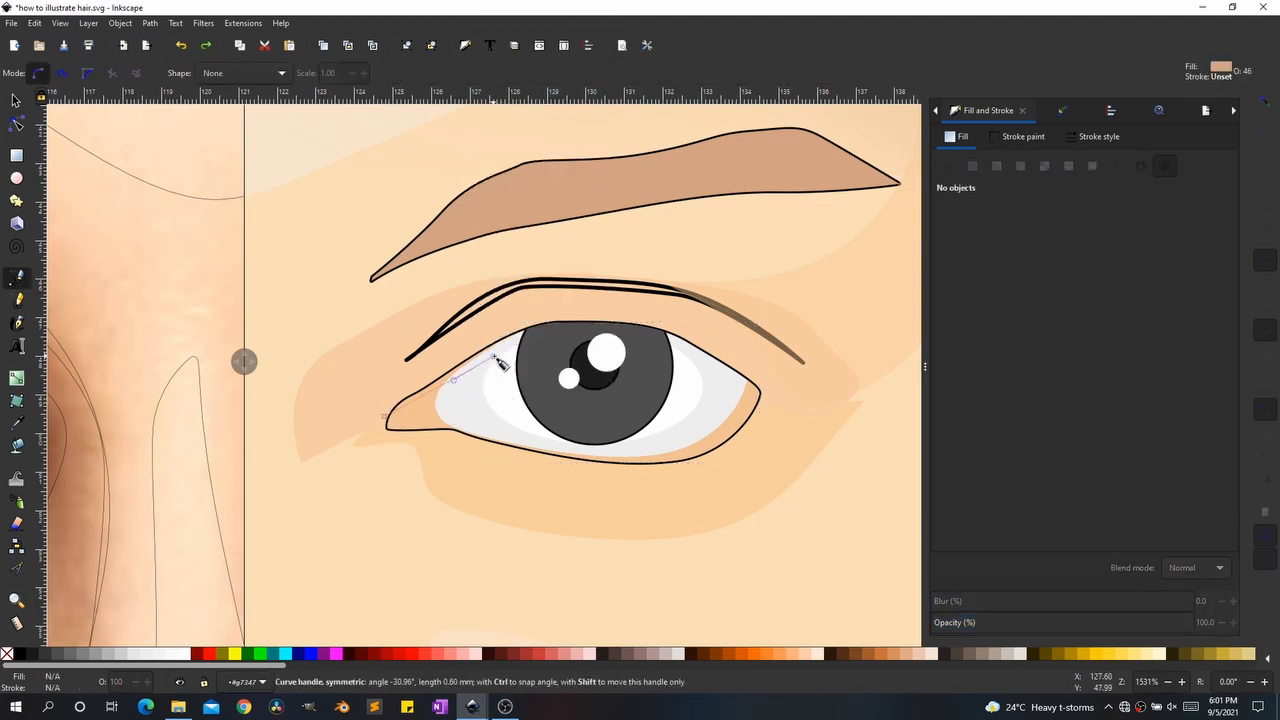
drag(570, 340, 606, 331)
drag(686, 349, 780, 408)
drag(784, 380, 761, 361)
drag(392, 344, 370, 384)
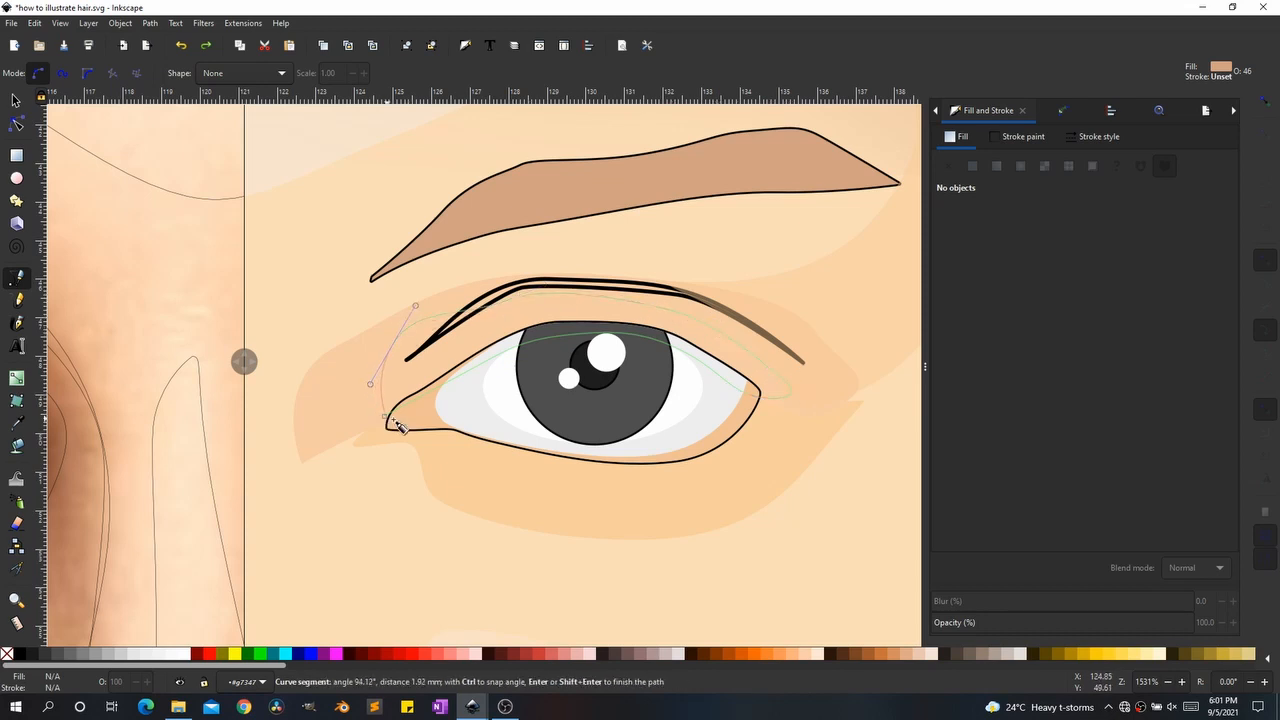
click(390, 422)
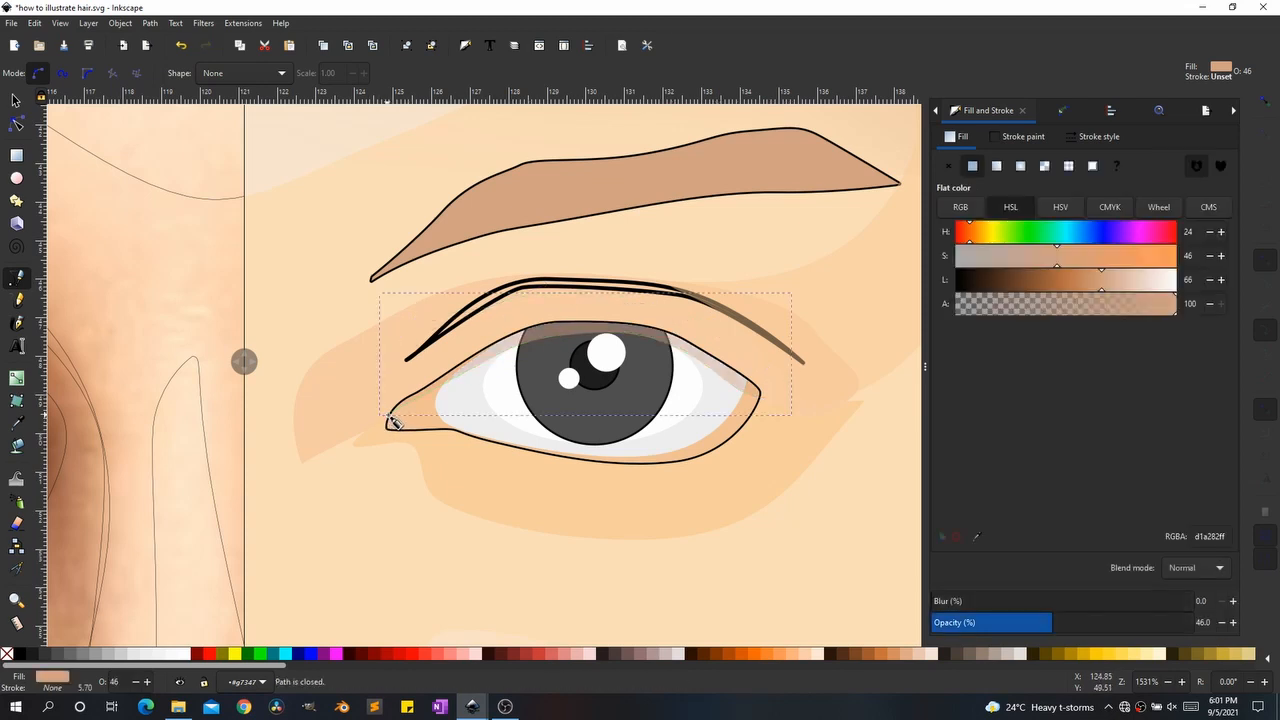
Step: Fill the right eye's new lid shadow with black and lower its opacity to 16.4%
drag(1085, 279, 934, 284)
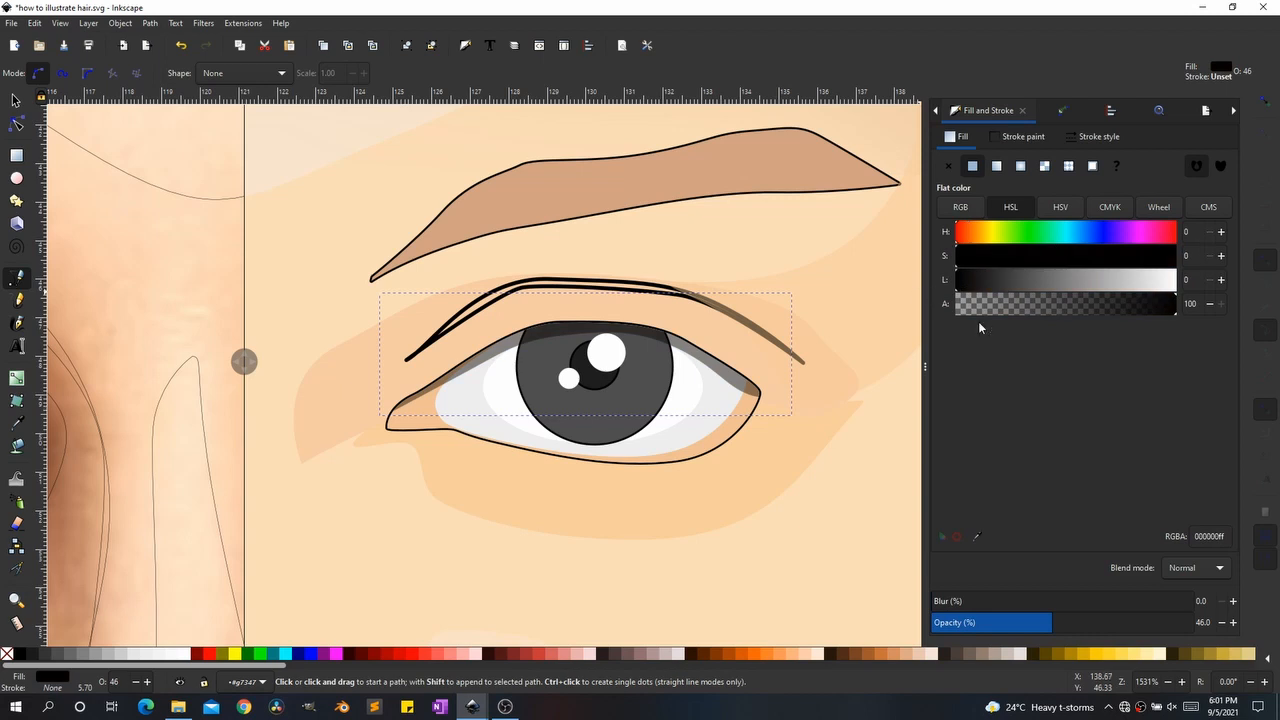
drag(1029, 627, 981, 616)
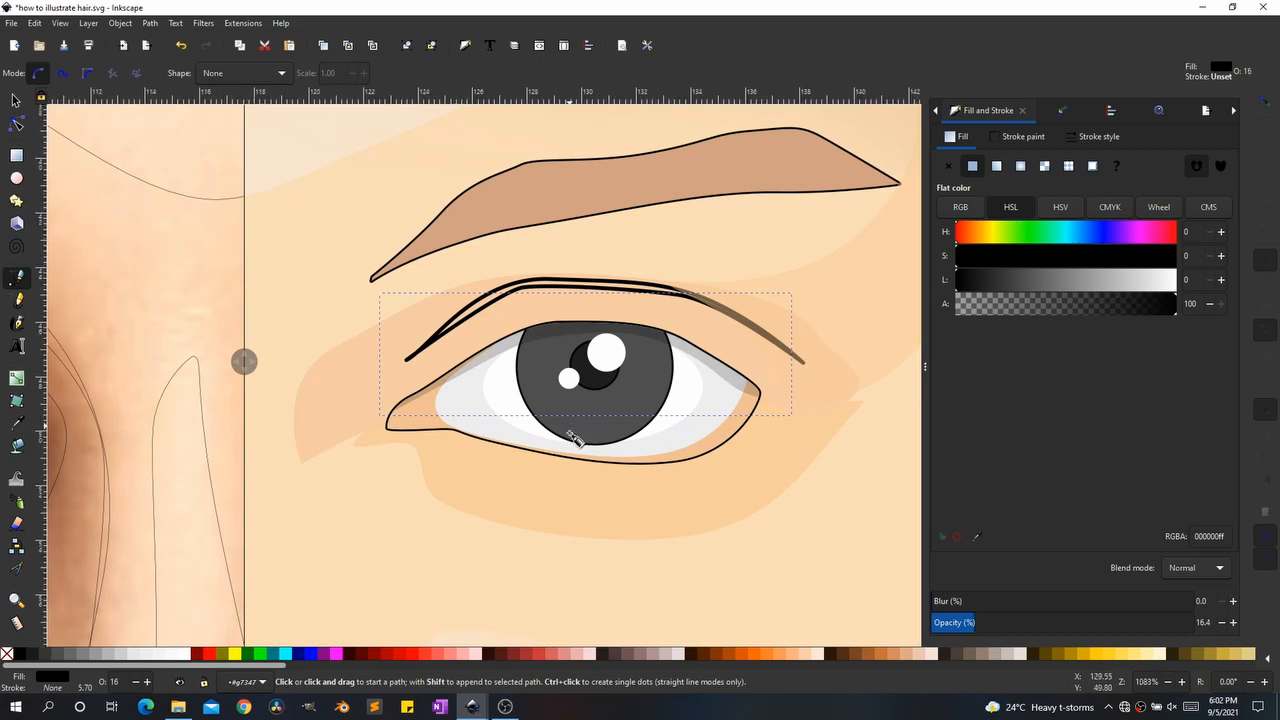
scroll(590, 450, down, 4)
scroll(524, 446, down, 2)
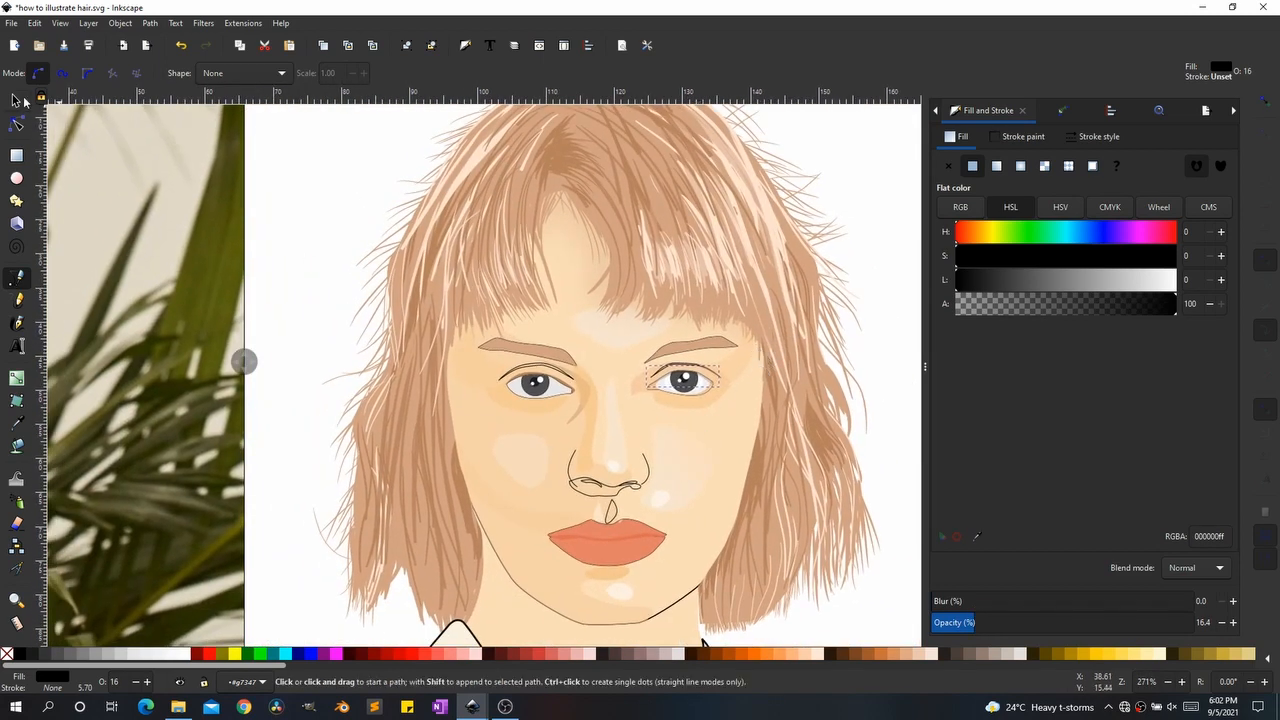
click(17, 100)
click(647, 418)
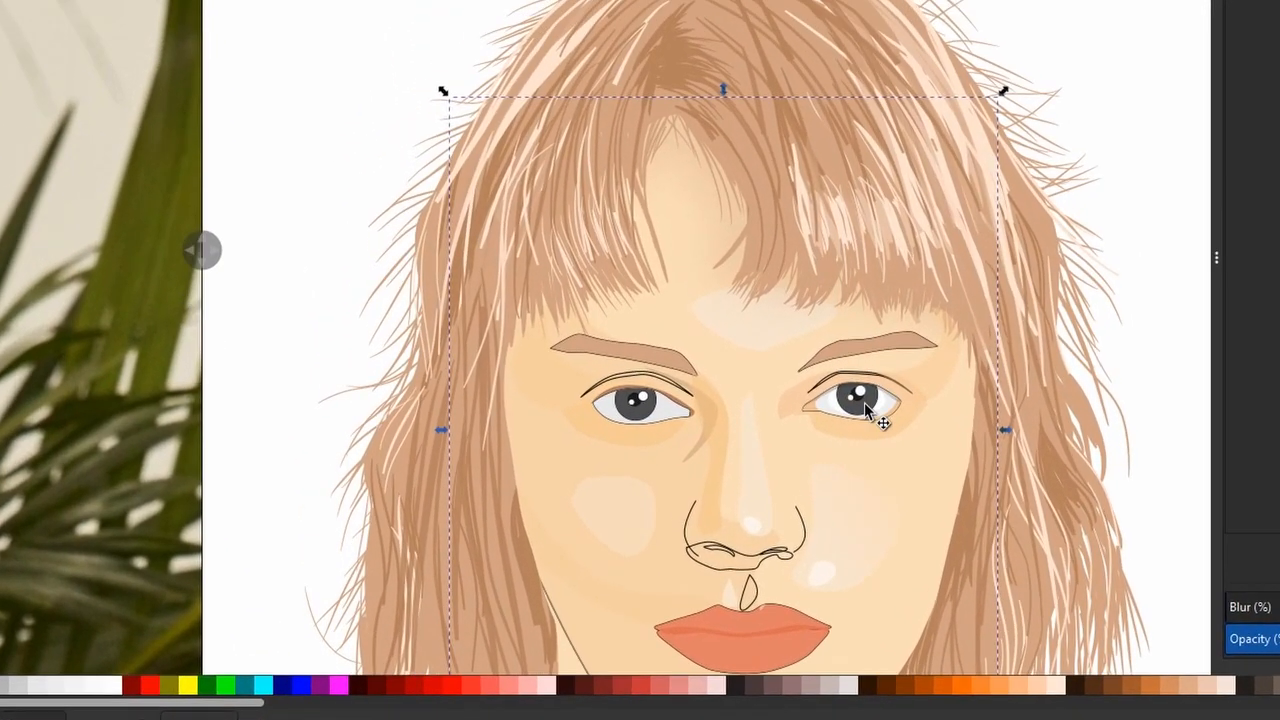
Step: Duplicate the right eye's iris circle and scale the copy about its centre to about 3.29 mm in diameter
scroll(860, 420, up, 2)
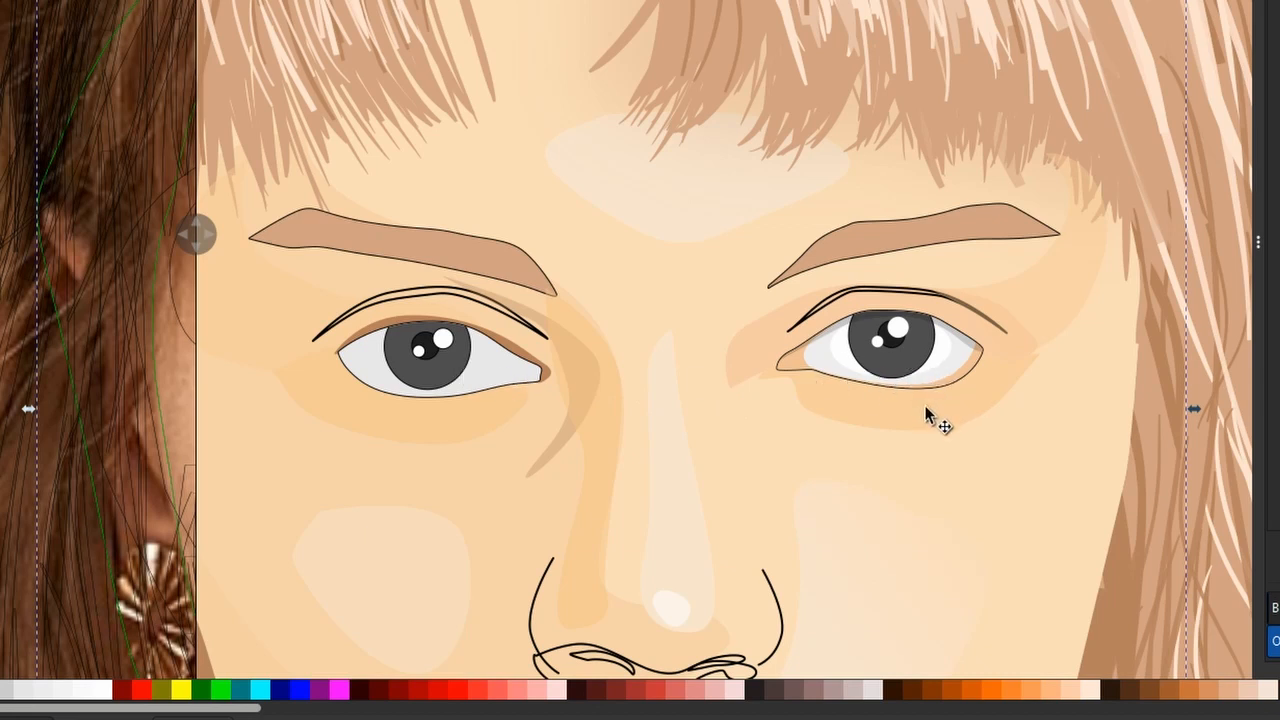
scroll(934, 410, up, 3)
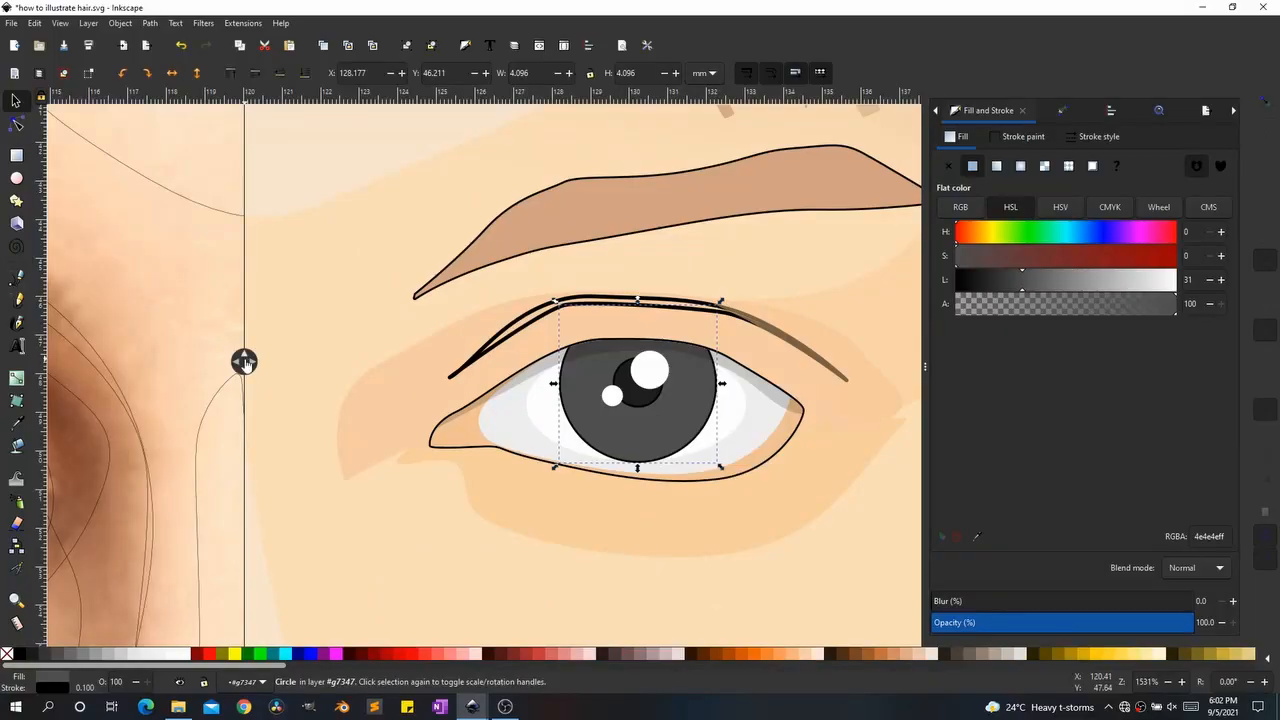
mouse_move(244, 363)
mouse_down()
mouse_move(846, 353)
mouse_move(297, 366)
mouse_move(814, 363)
mouse_move(343, 343)
mouse_move(543, 329)
mouse_move(363, 320)
mouse_move(813, 361)
mouse_move(414, 357)
mouse_up()
scroll(674, 440, up, 2)
click(675, 439)
key(ctrl+d)
drag(731, 486, 708, 466)
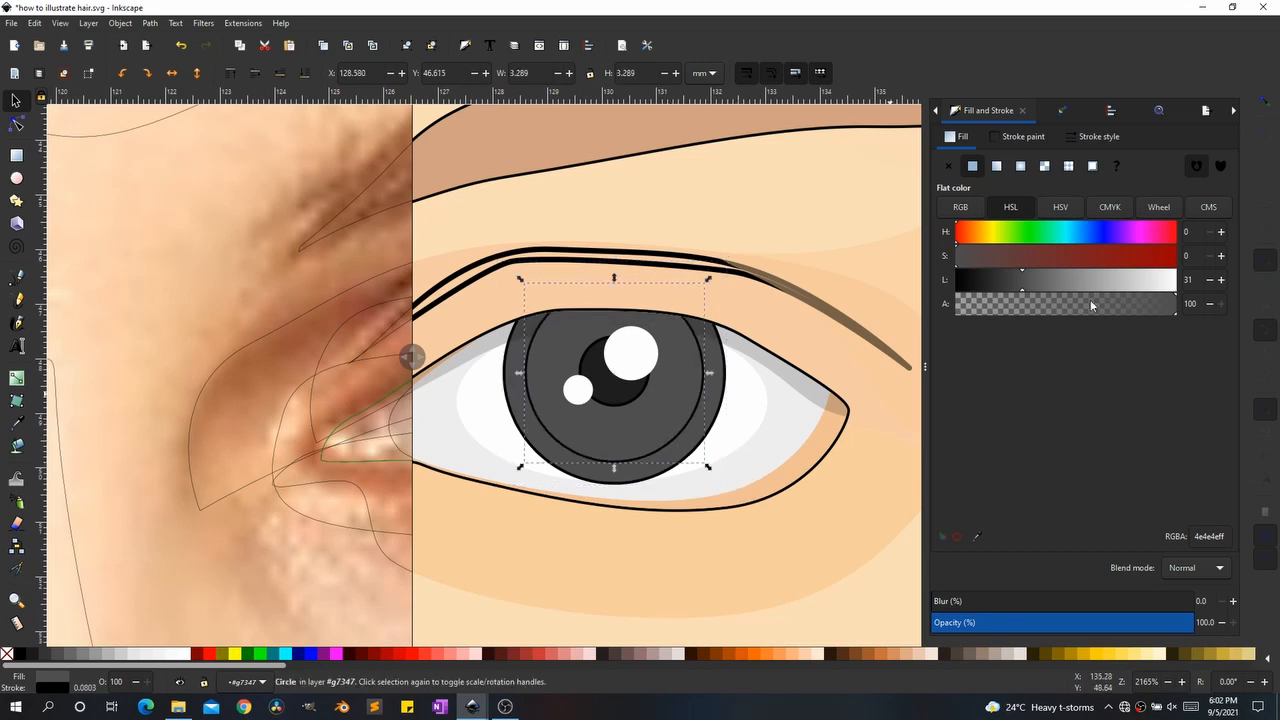
Step: Fill the inner iris circle with the sampled eyebrow colour adjusted to hue 36, saturation 82 and lightness 68, and remove its stroke
key(d)
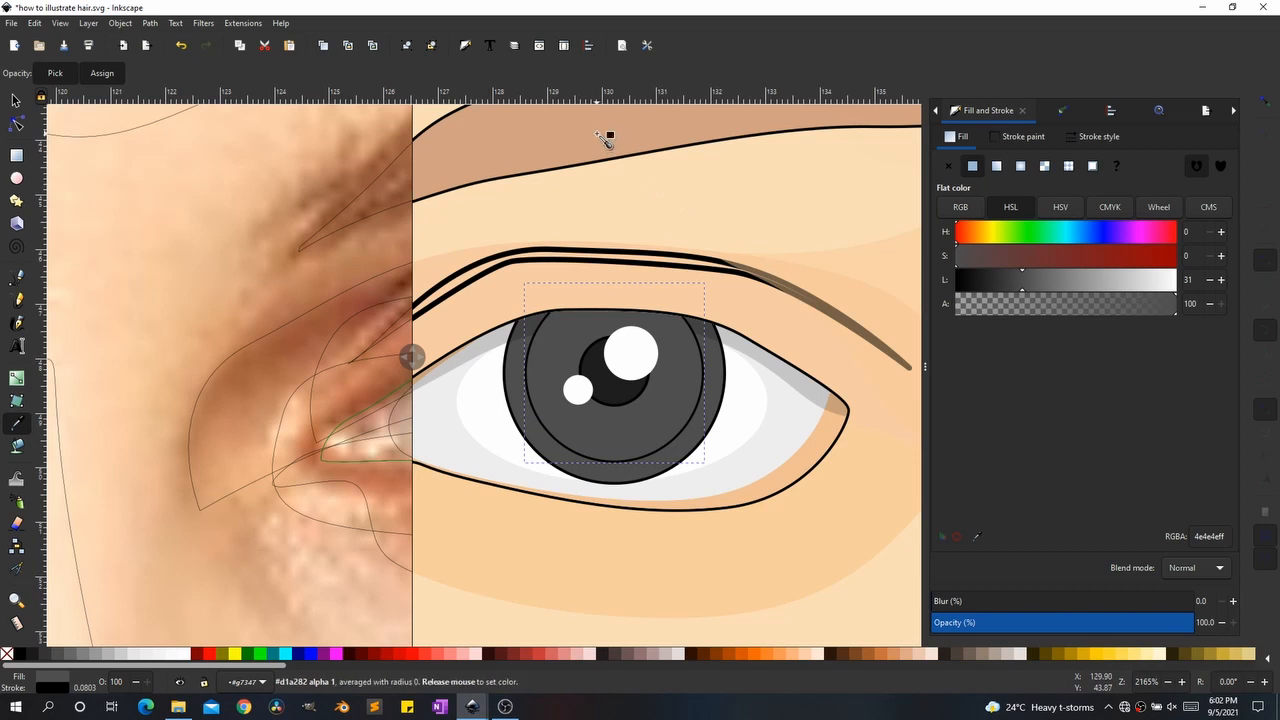
click(607, 130)
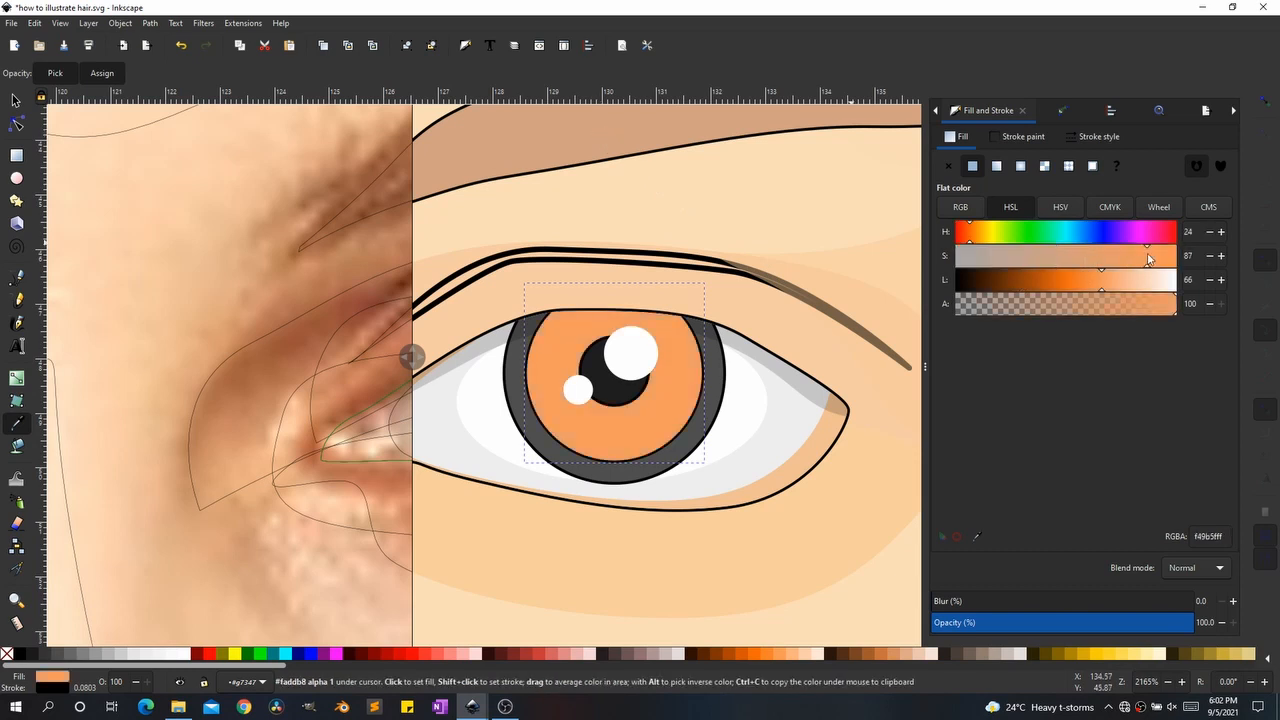
drag(412, 357, 610, 344)
key(s)
click(977, 238)
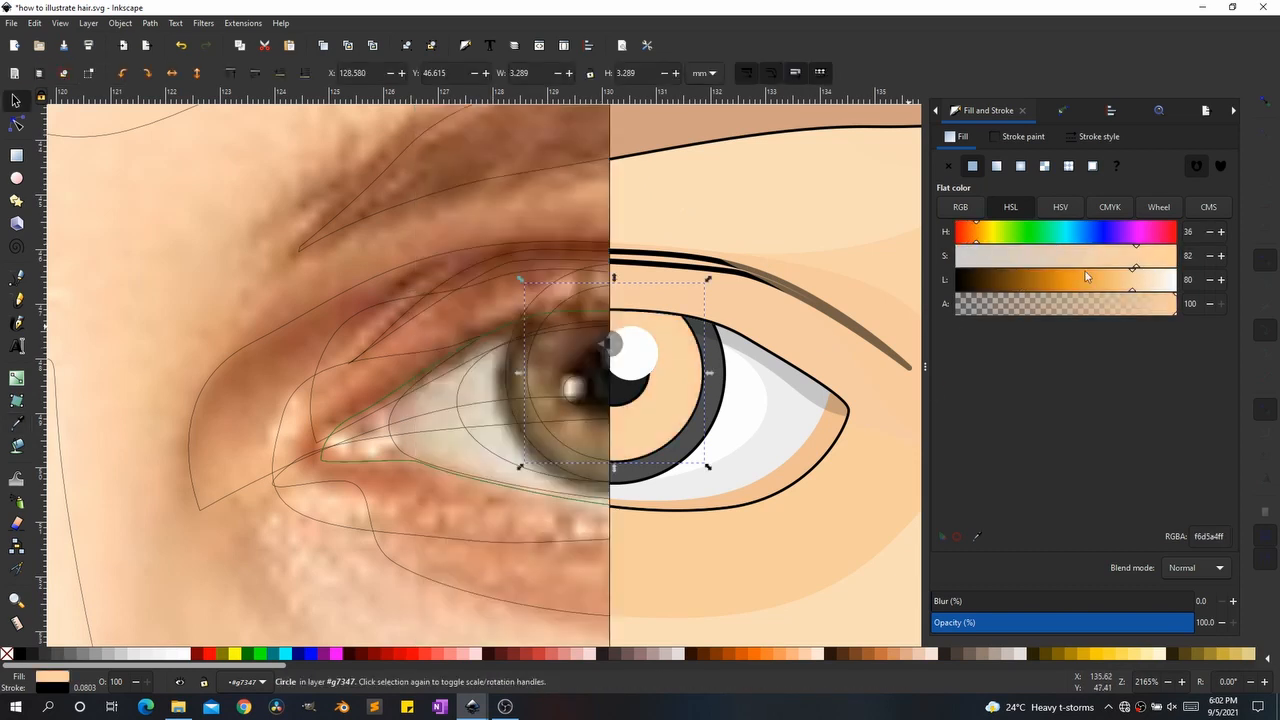
click(1087, 277)
click(1023, 136)
click(948, 165)
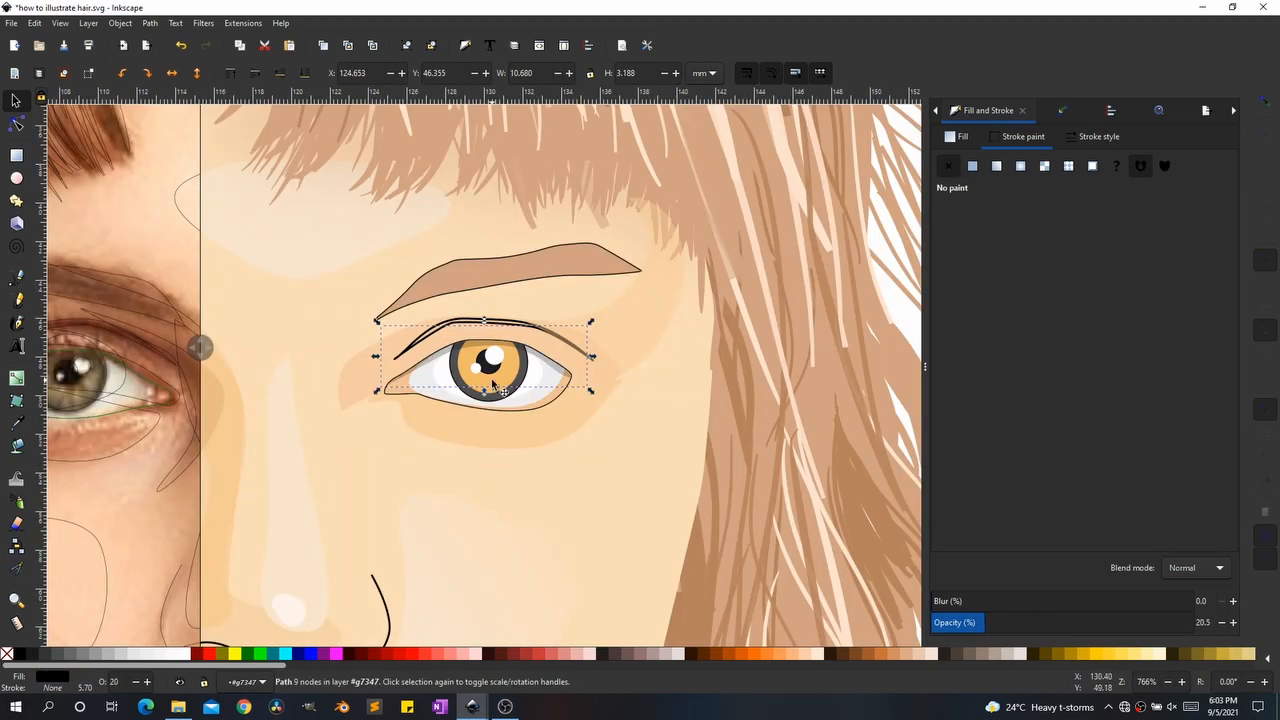
Step: Give the inner iris a vertical linear gradient, colouring its upper stop with the sampled iris tone darkened to lightness 47
click(488, 379)
scroll(490, 379, up, 4)
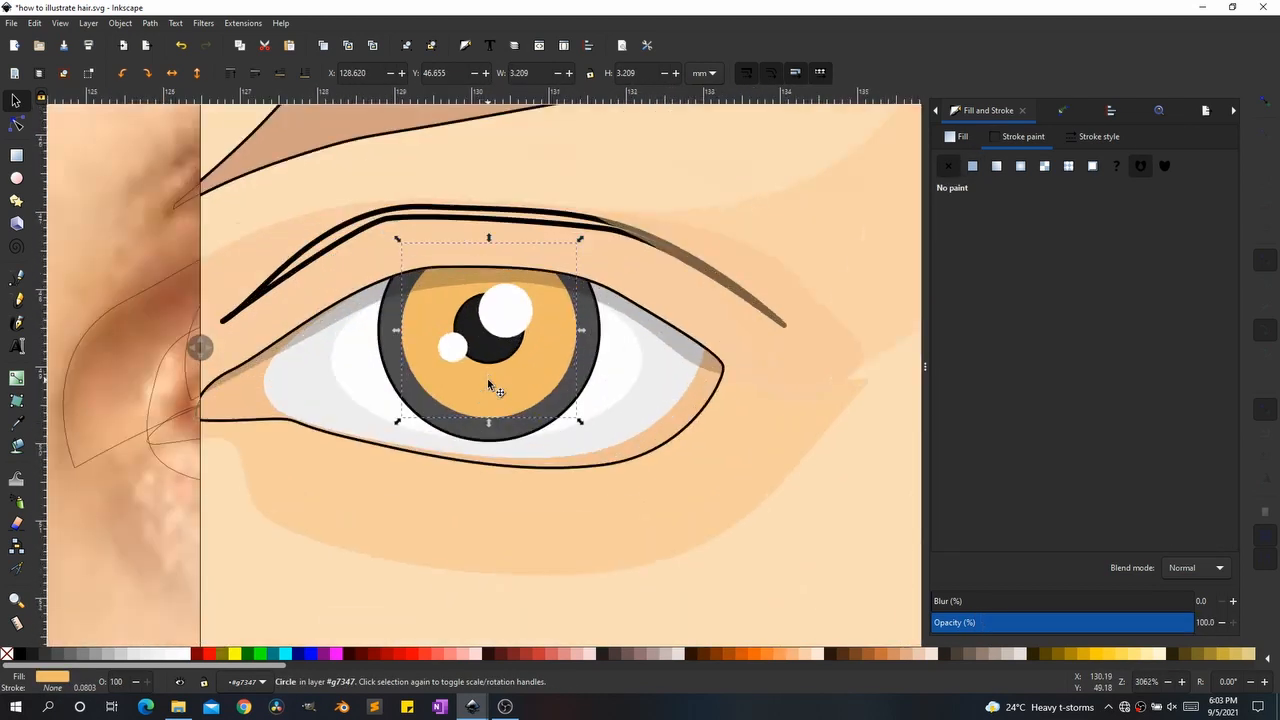
key(g)
drag(572, 276, 539, 394)
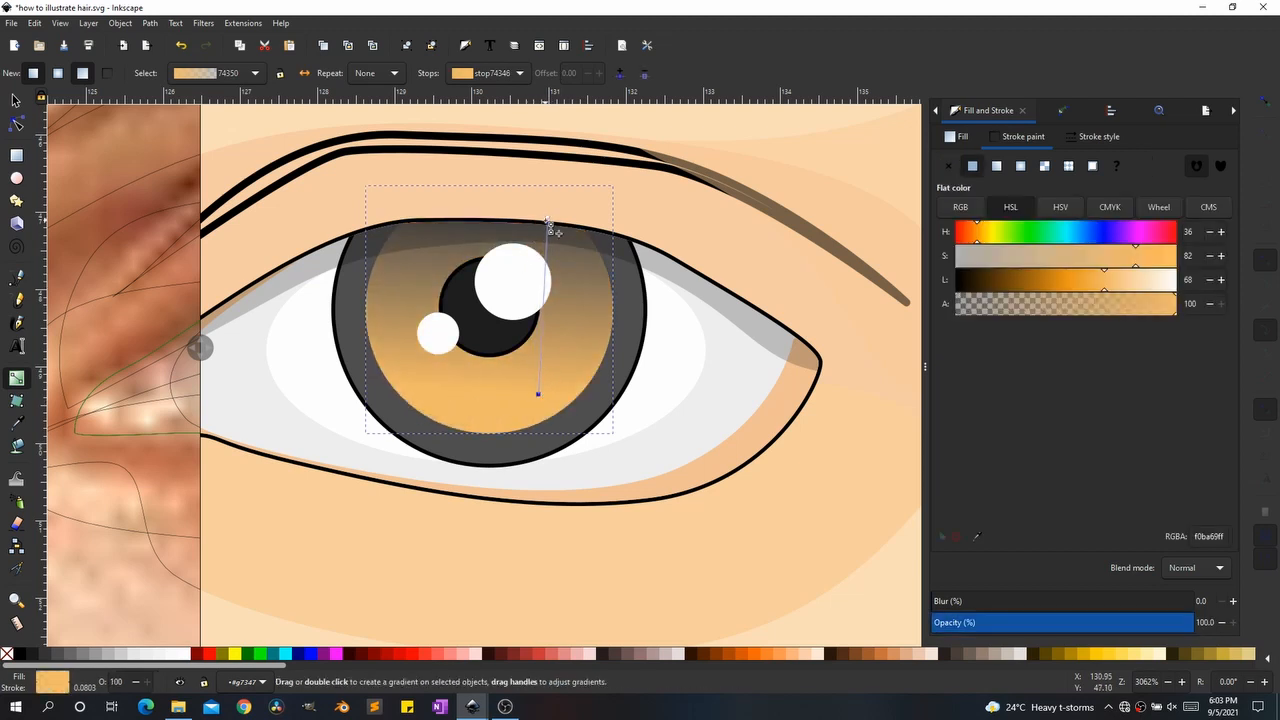
click(548, 217)
key(d)
click(484, 426)
drag(1107, 283, 1059, 283)
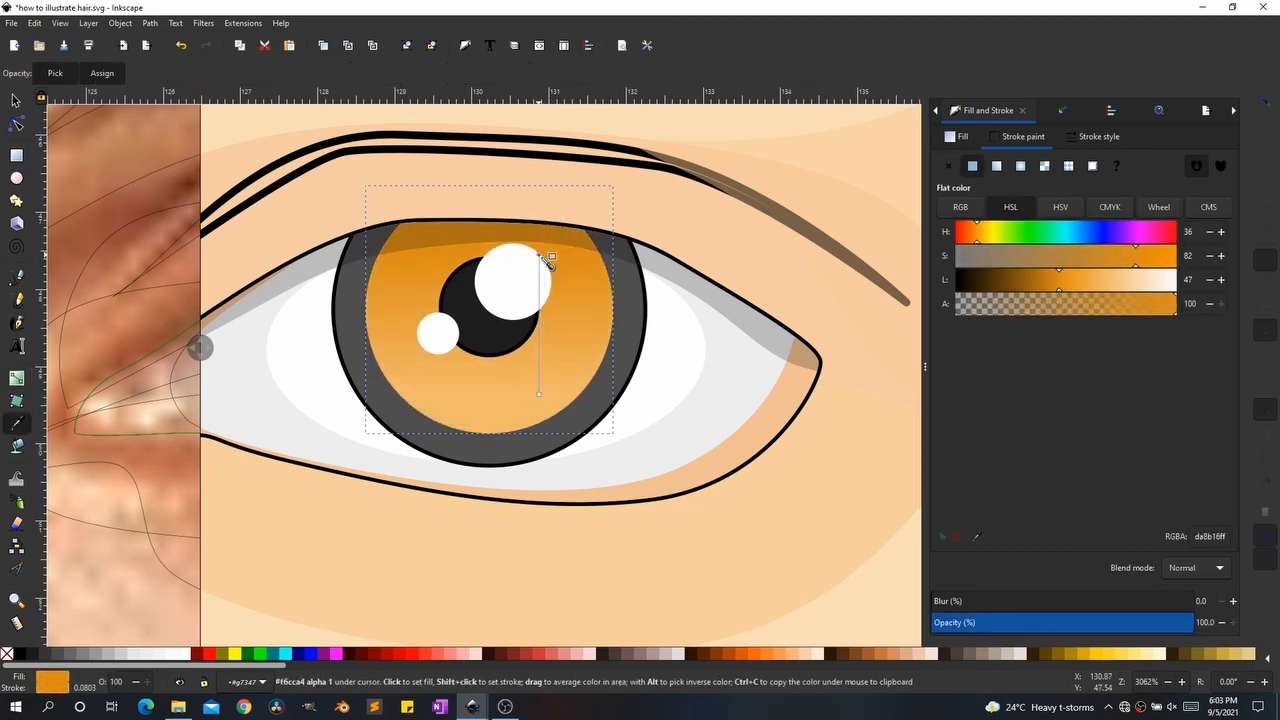
key(s)
scroll(667, 419, down, 8)
click(717, 409)
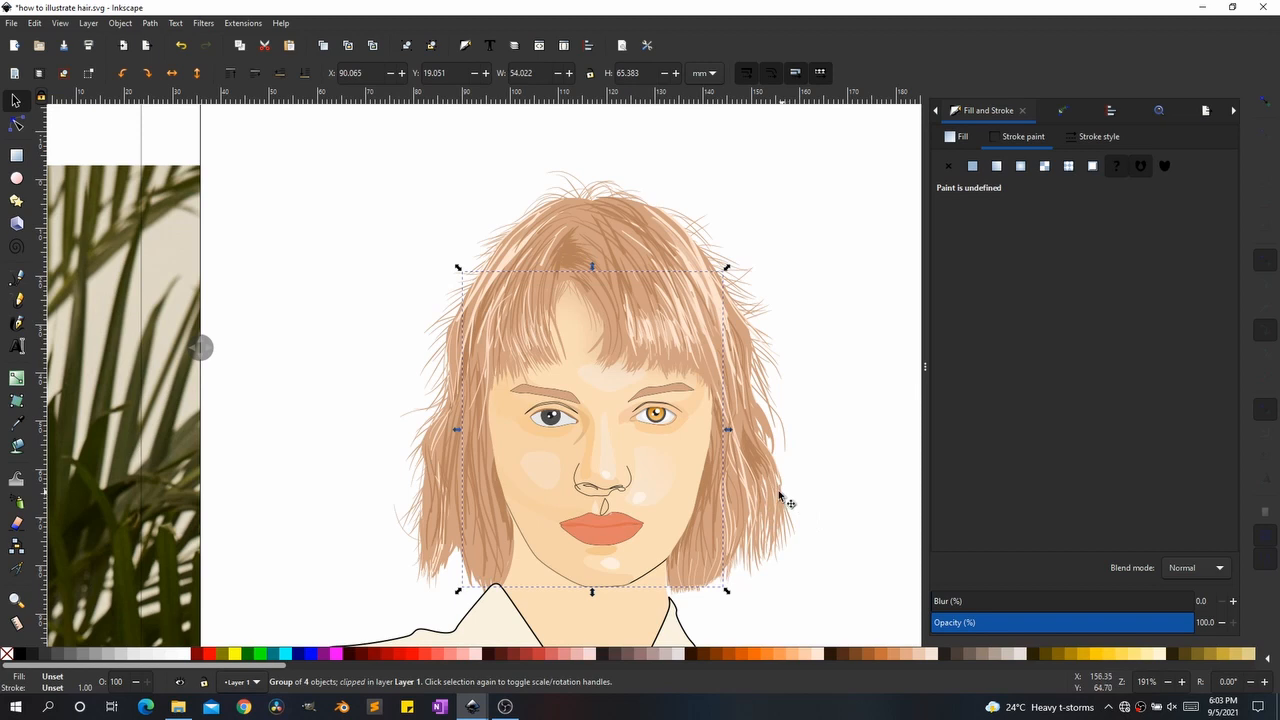
Step: Lower the opacity of the right eye's gradient-filled inner iris circle to 67.7%
scroll(690, 470, up, 3)
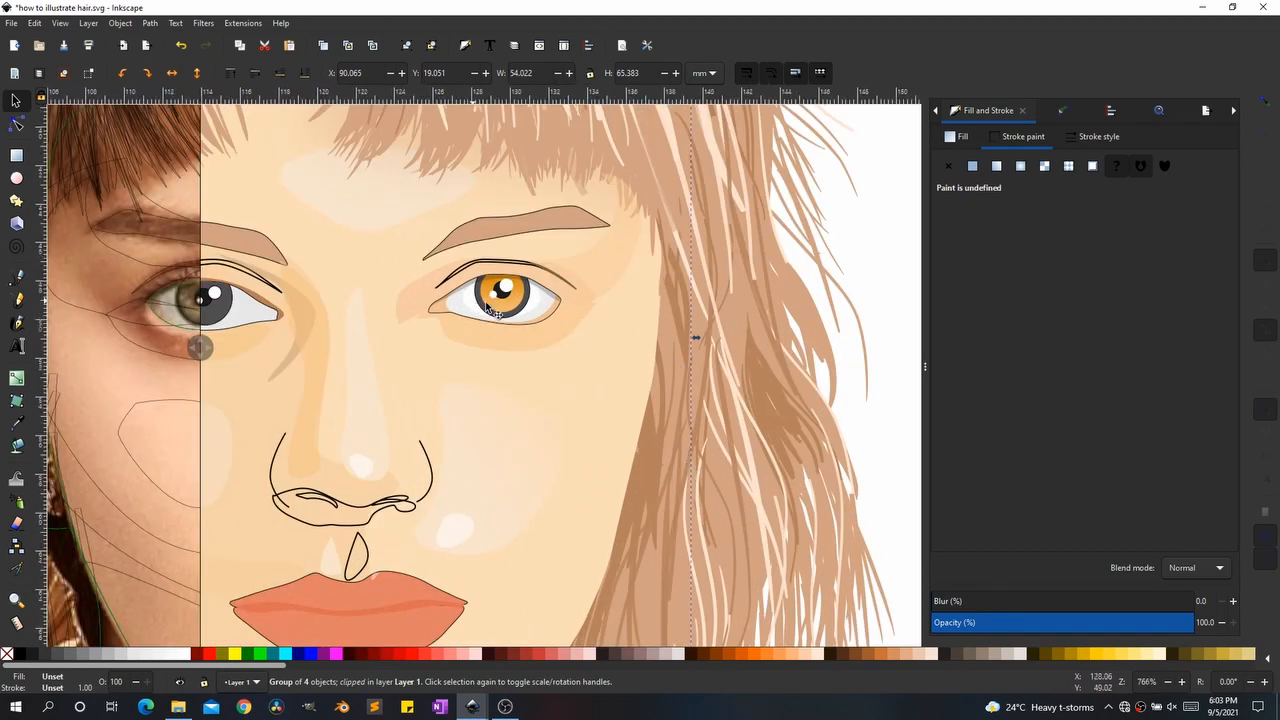
scroll(560, 320, up, 3)
scroll(510, 305, up, 1)
click(541, 310)
ctrl+click(578, 305)
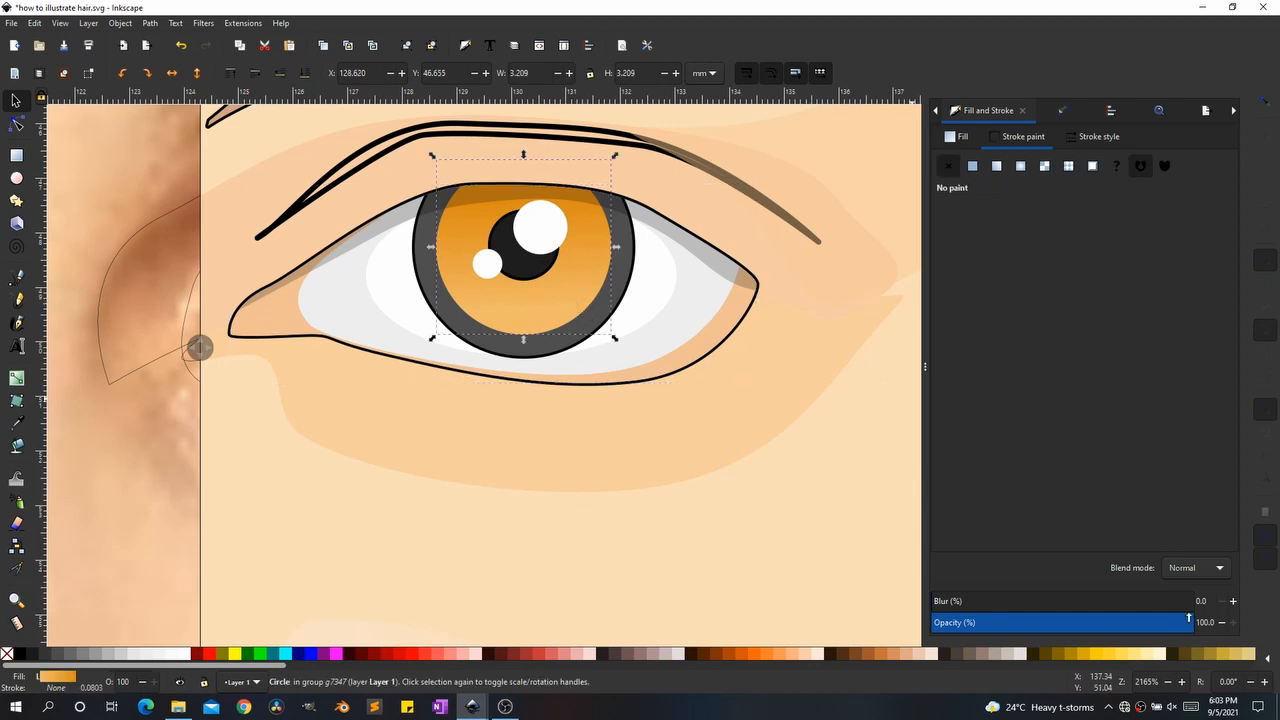
drag(1182, 622, 1111, 608)
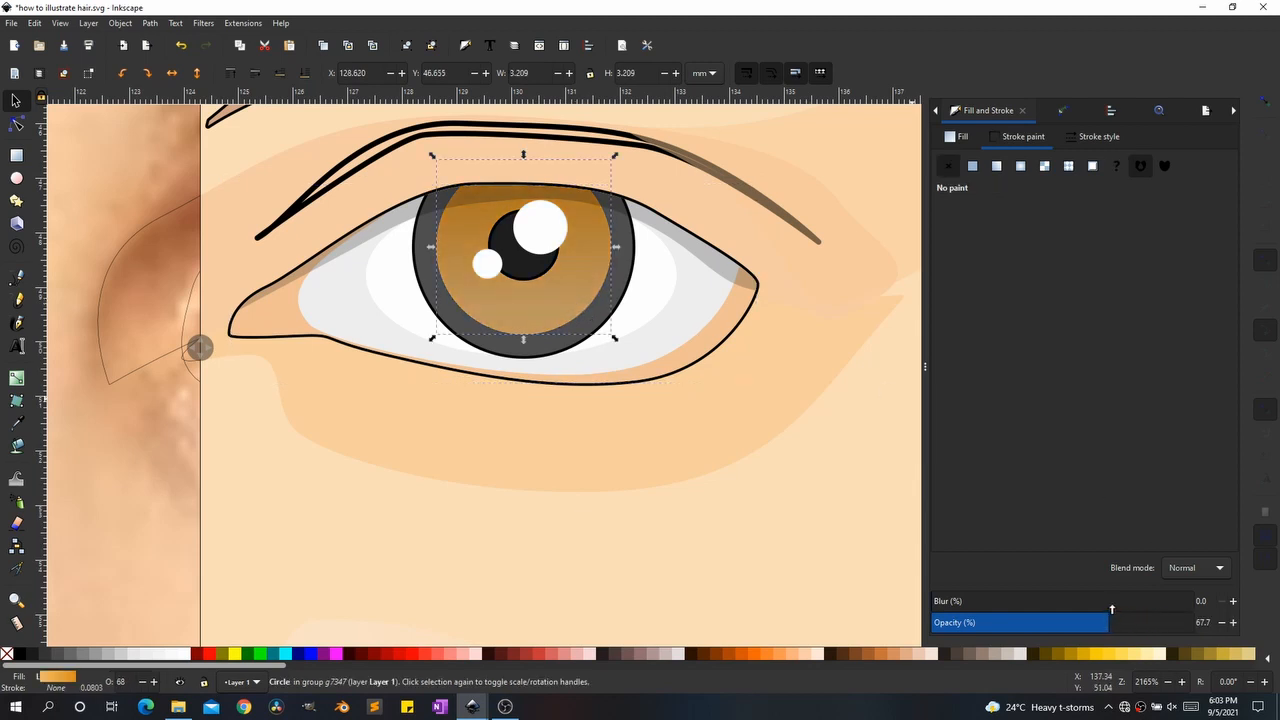
click(622, 457)
scroll(563, 514, down, 6)
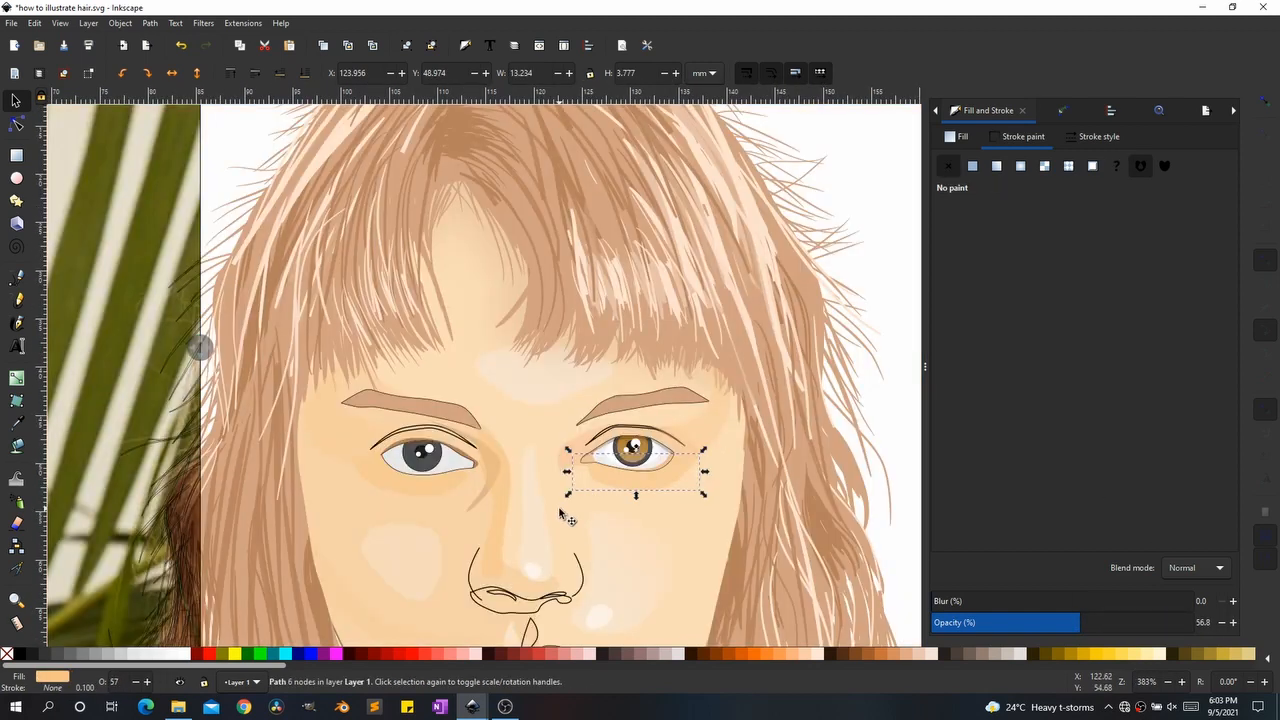
Step: Lower the opacity of the small white highlight in the right eye to 67.4%
scroll(610, 470, up, 6)
click(536, 318)
click(525, 297)
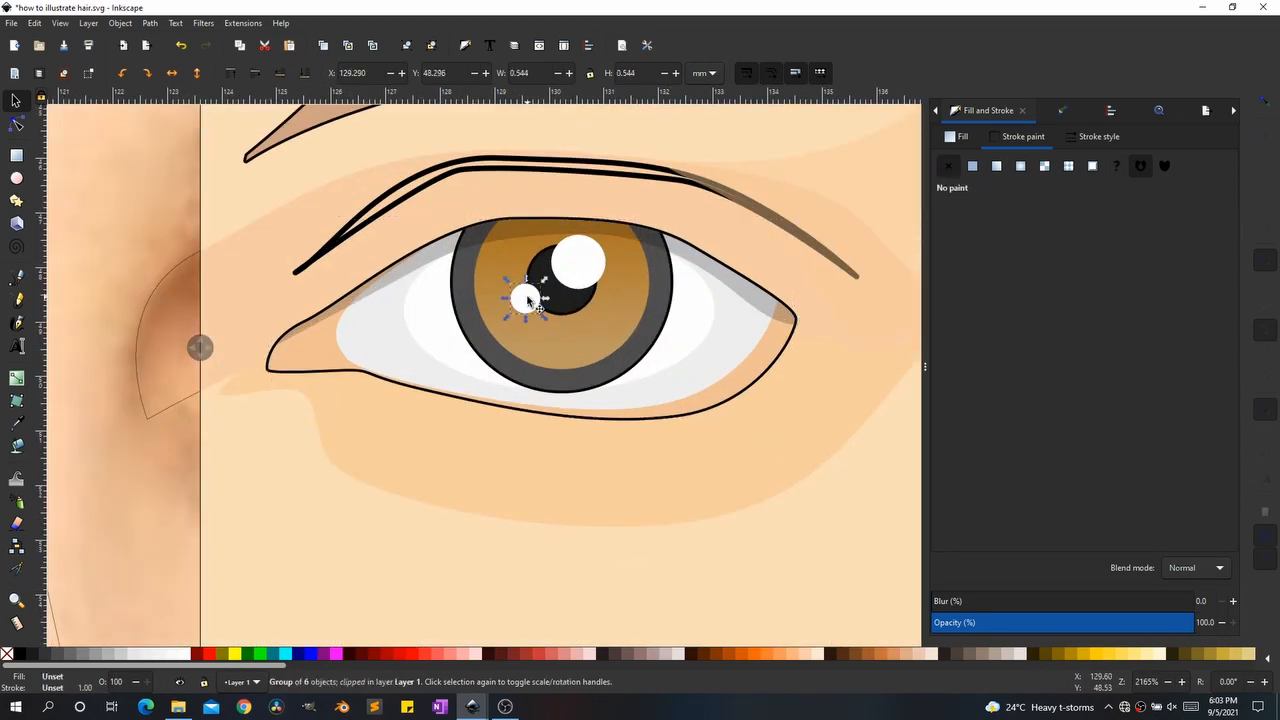
drag(1151, 631, 1110, 616)
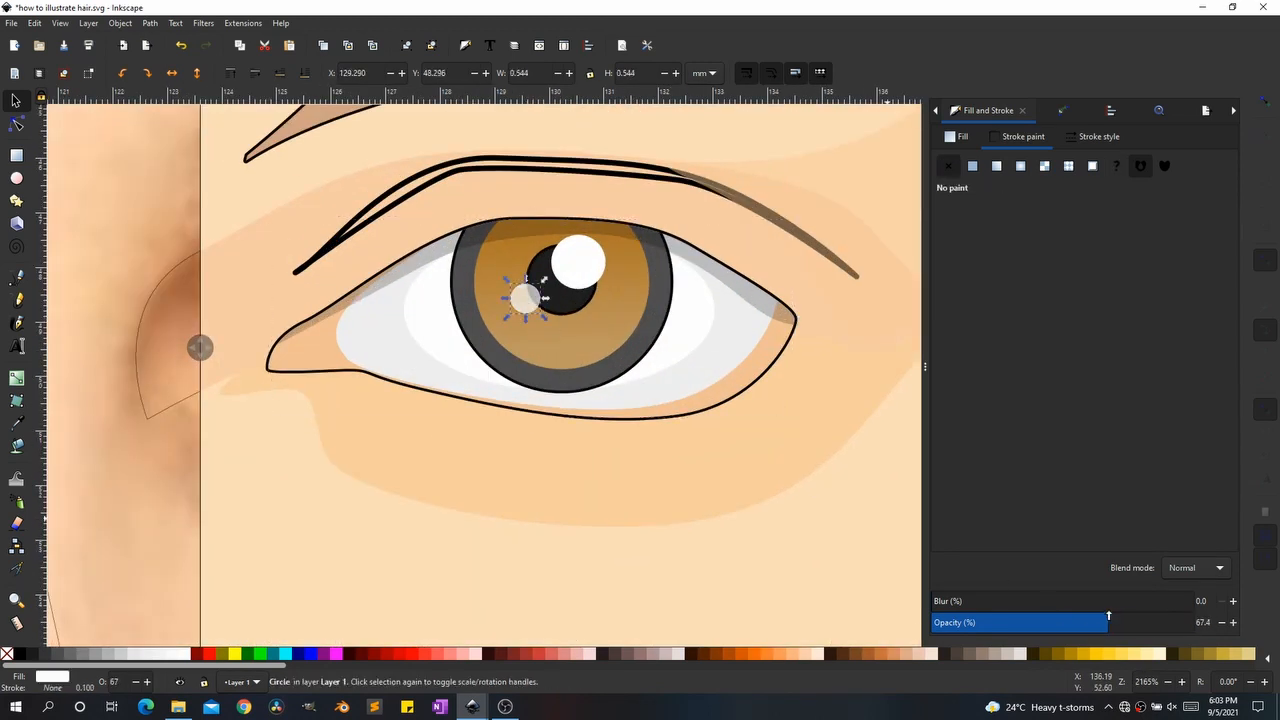
Step: Remove the black stroke from the right eye's pupil, and check the strokes of the two white highlights
click(575, 305)
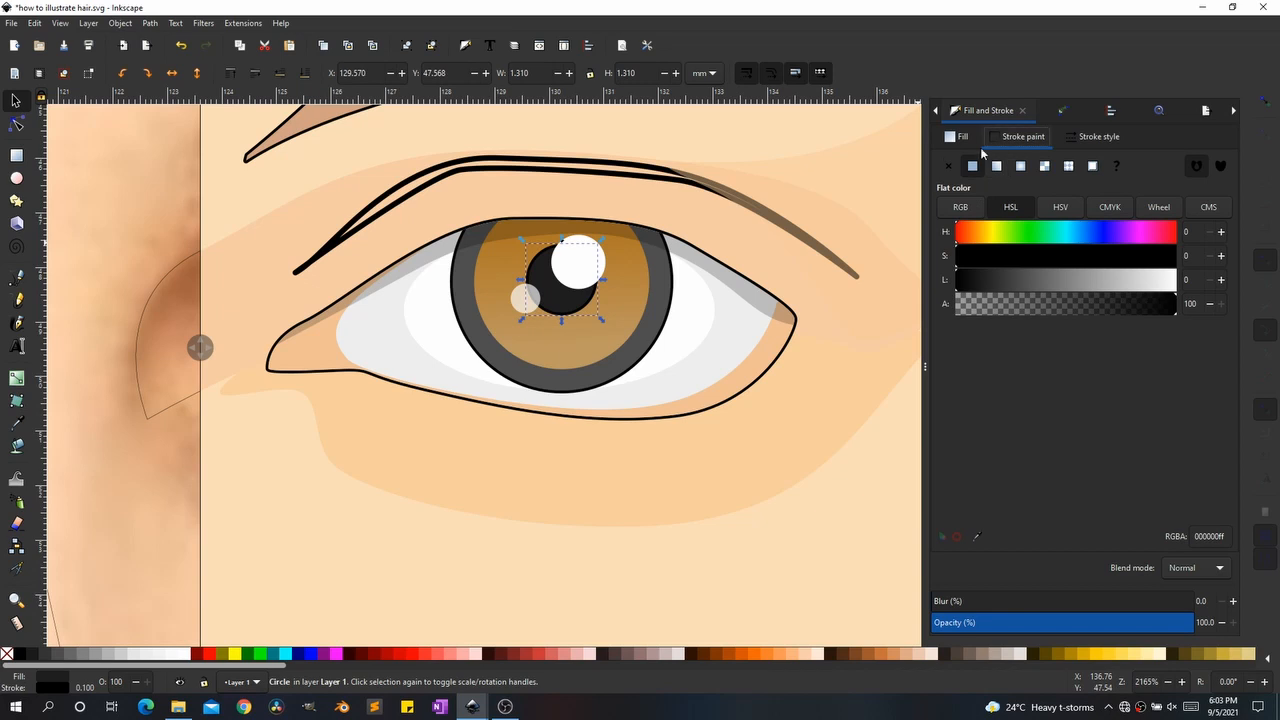
click(948, 166)
click(636, 313)
click(524, 298)
click(566, 273)
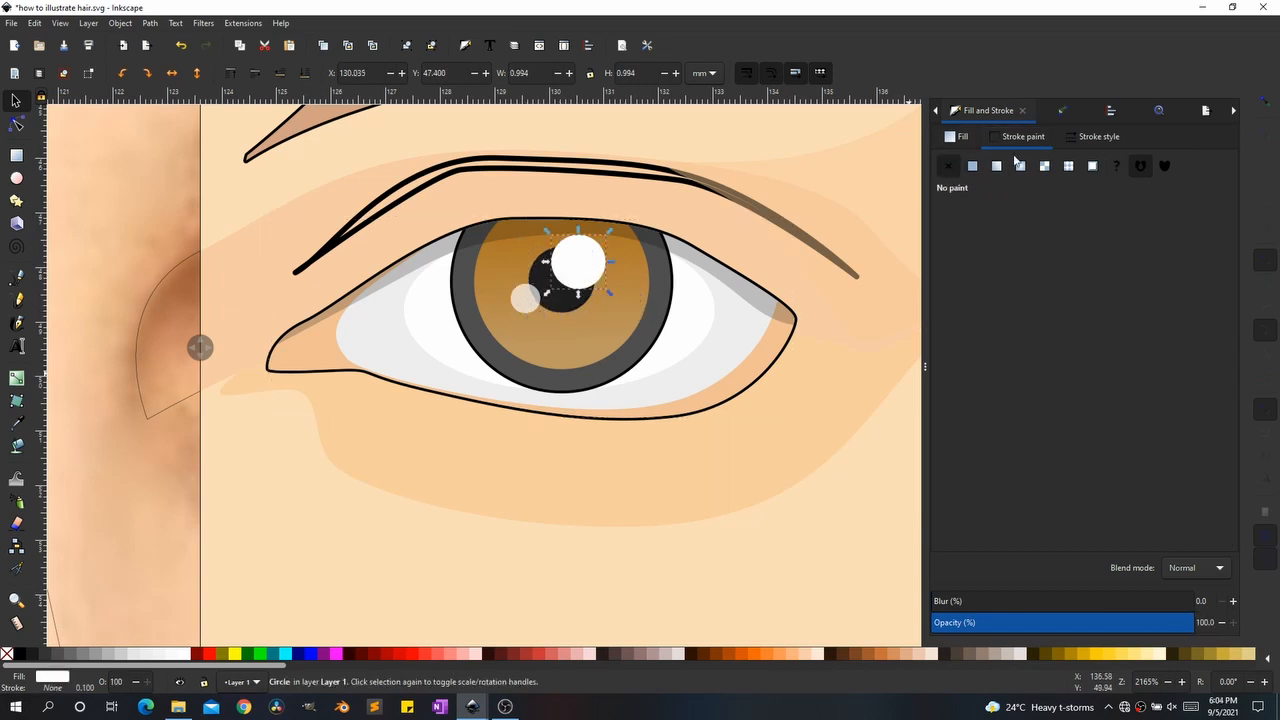
Step: Examine the recoloured right eye against the left eye and the whole portrait
click(680, 430)
scroll(687, 435, down, 3)
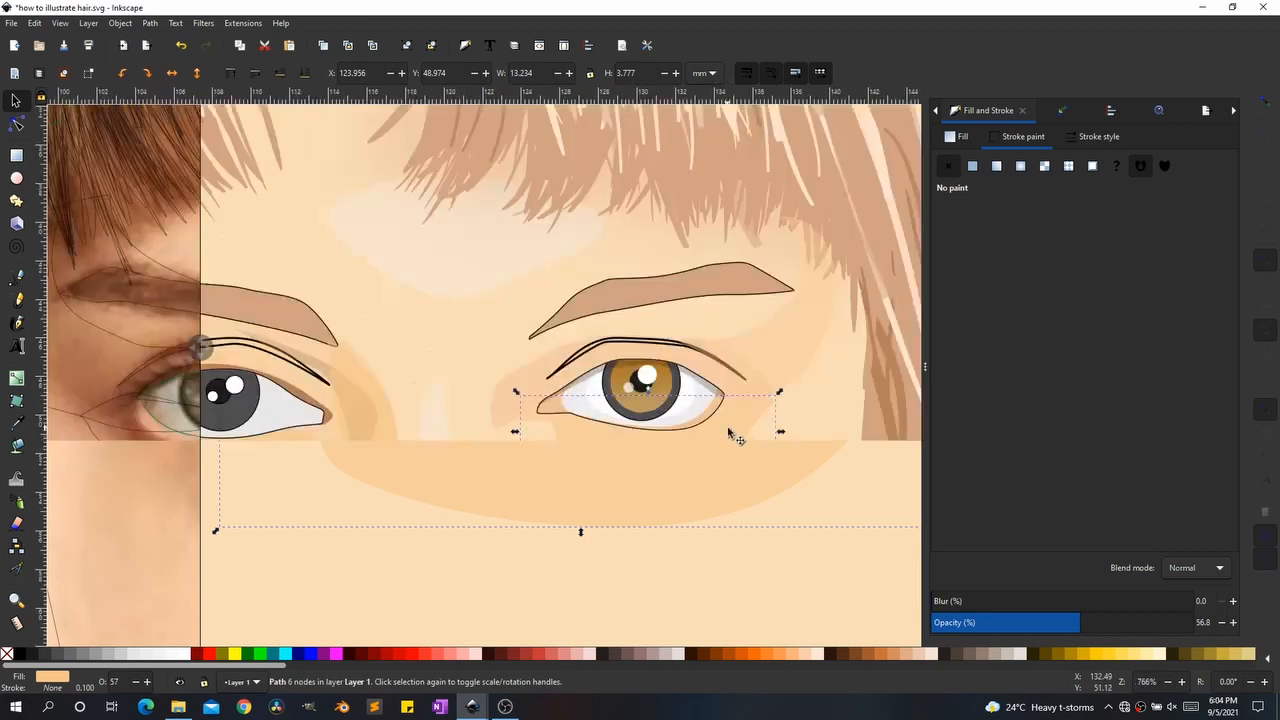
scroll(712, 445, down, 2)
scroll(437, 429, down, 1)
click(460, 442)
click(613, 484)
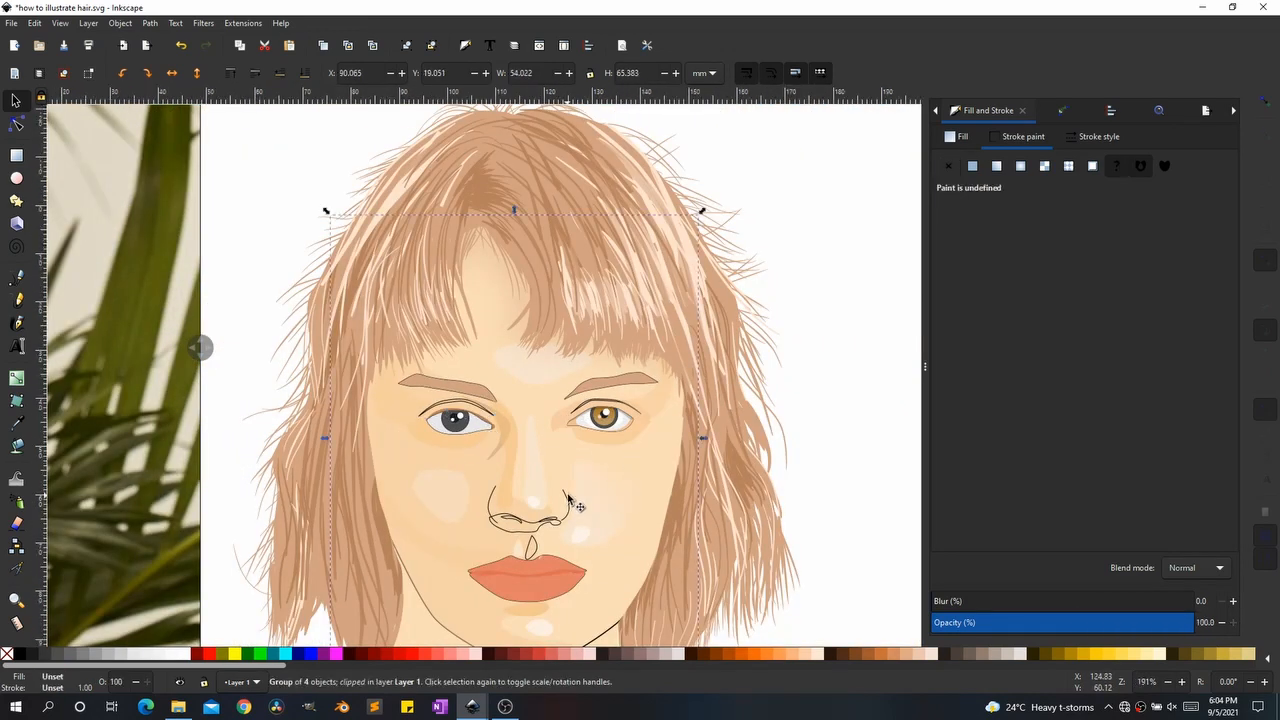
scroll(567, 493, down, 2)
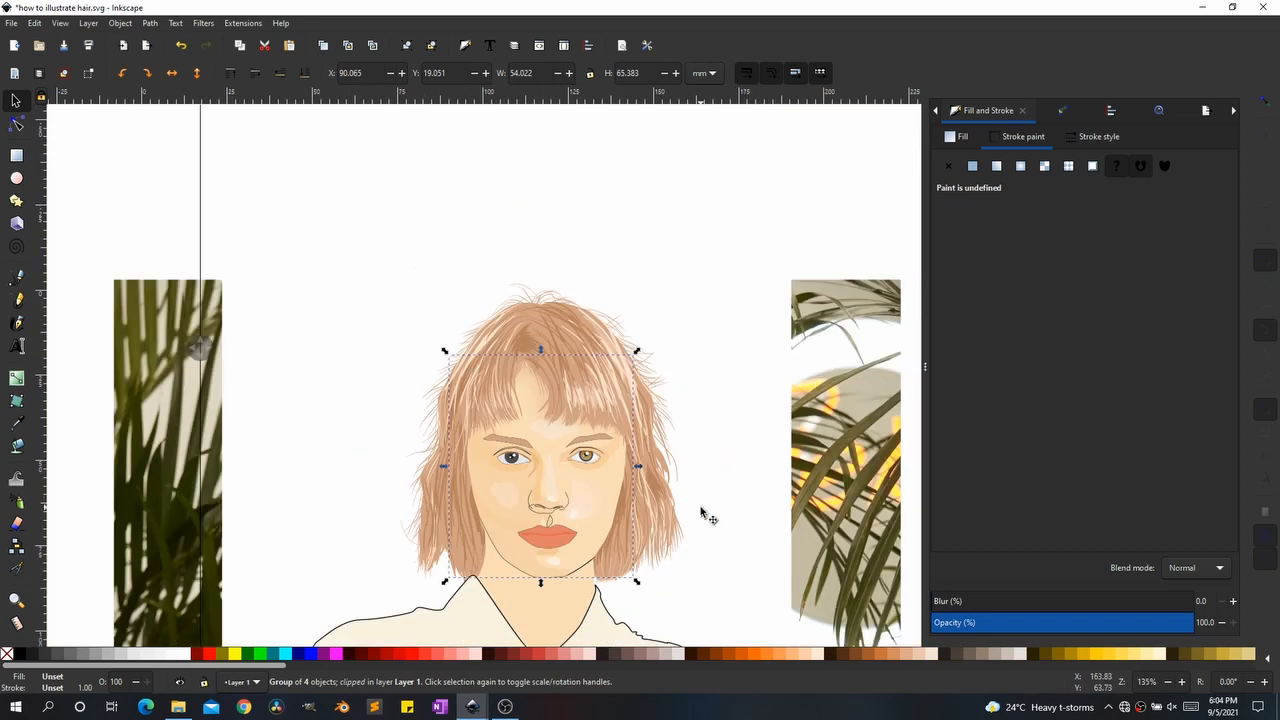
scroll(611, 500, up, 2)
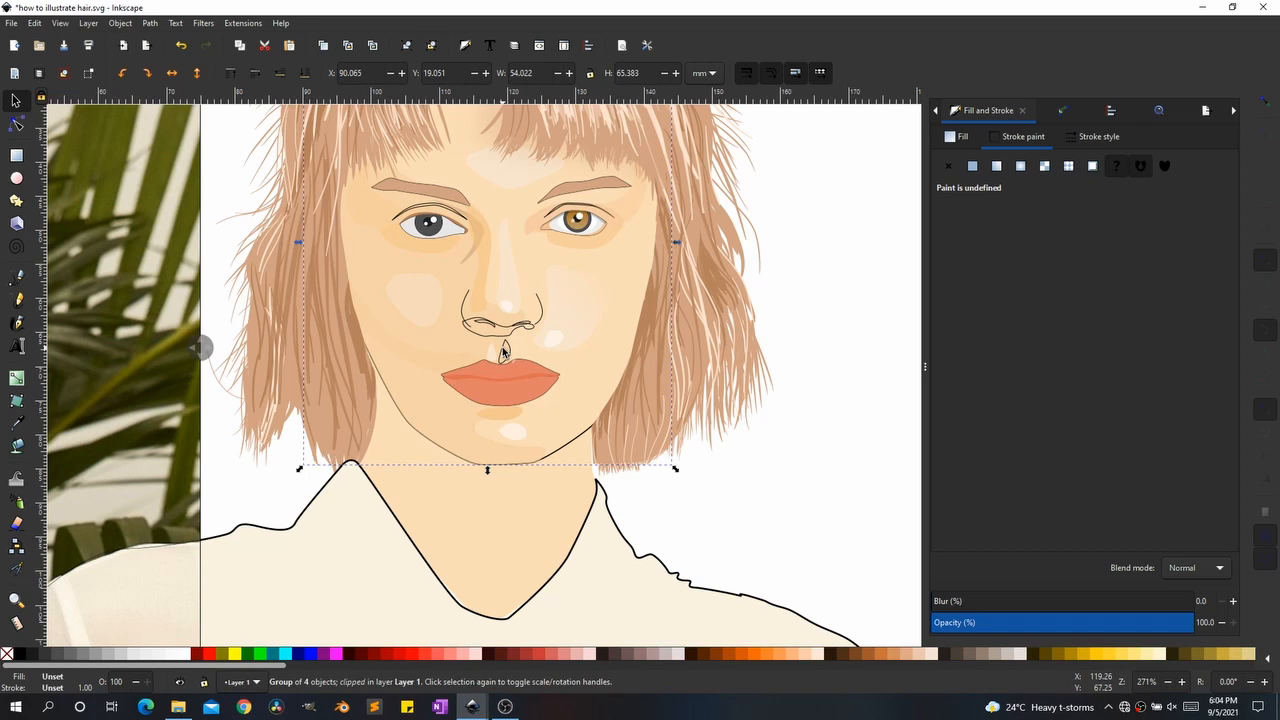
Step: Fill the teardrop shape between the nose and upper lip with the skin tone sampled from the cheek, and remove its stroke
click(503, 350)
scroll(503, 350, up, 3)
key(d)
click(719, 291)
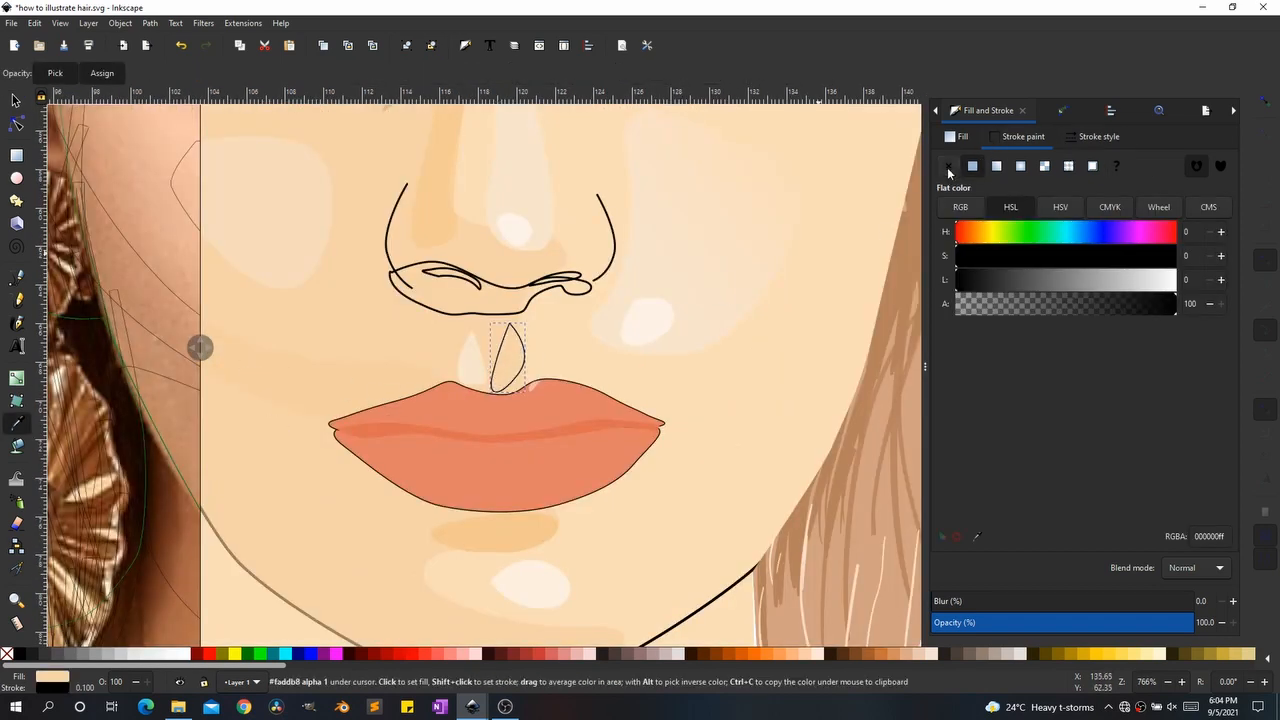
click(947, 168)
key(s)
Step: Remove the stroke from the teardrop shape between the nose and upper lip, and darken its fill to a lightness of 75
click(462, 318)
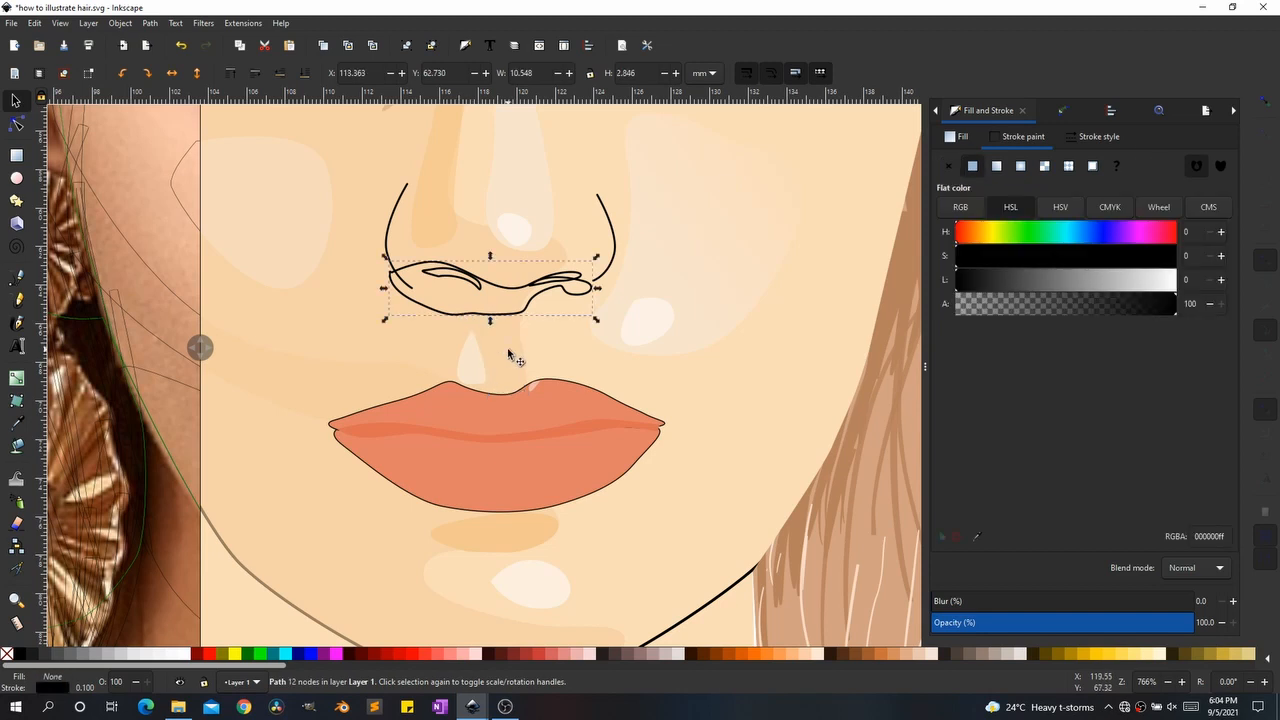
click(513, 357)
click(962, 138)
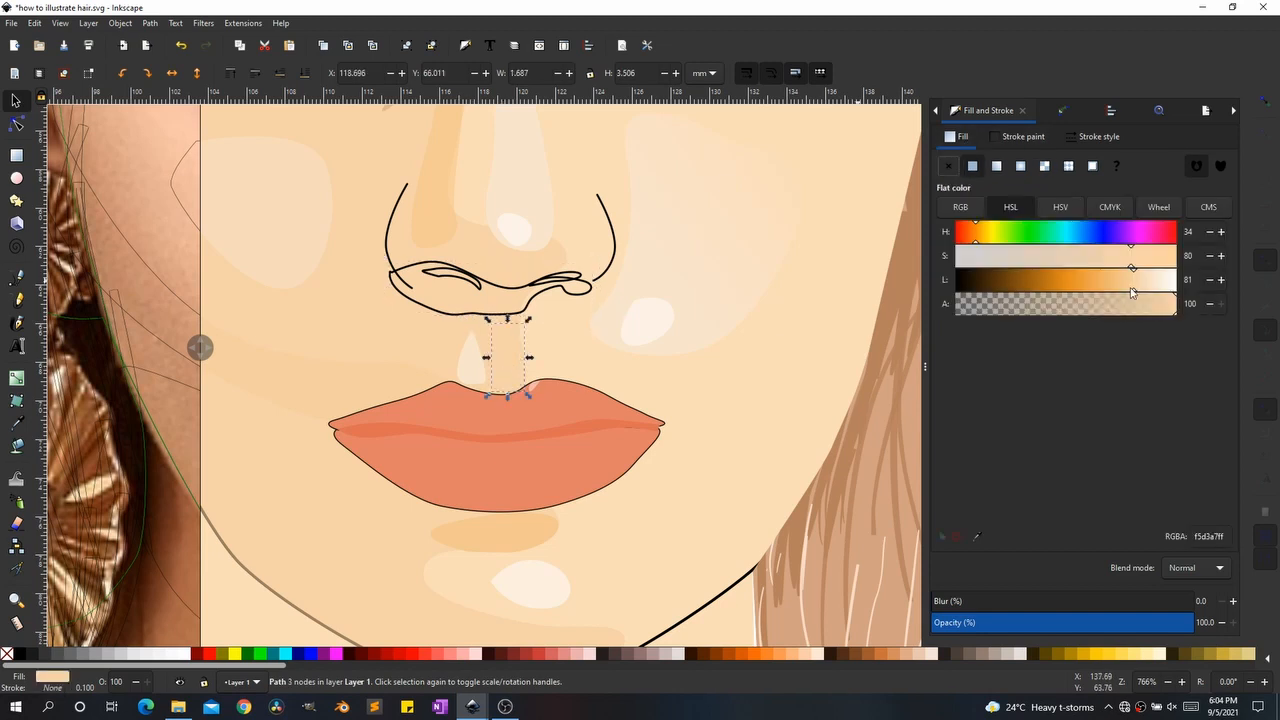
drag(1131, 291, 1111, 284)
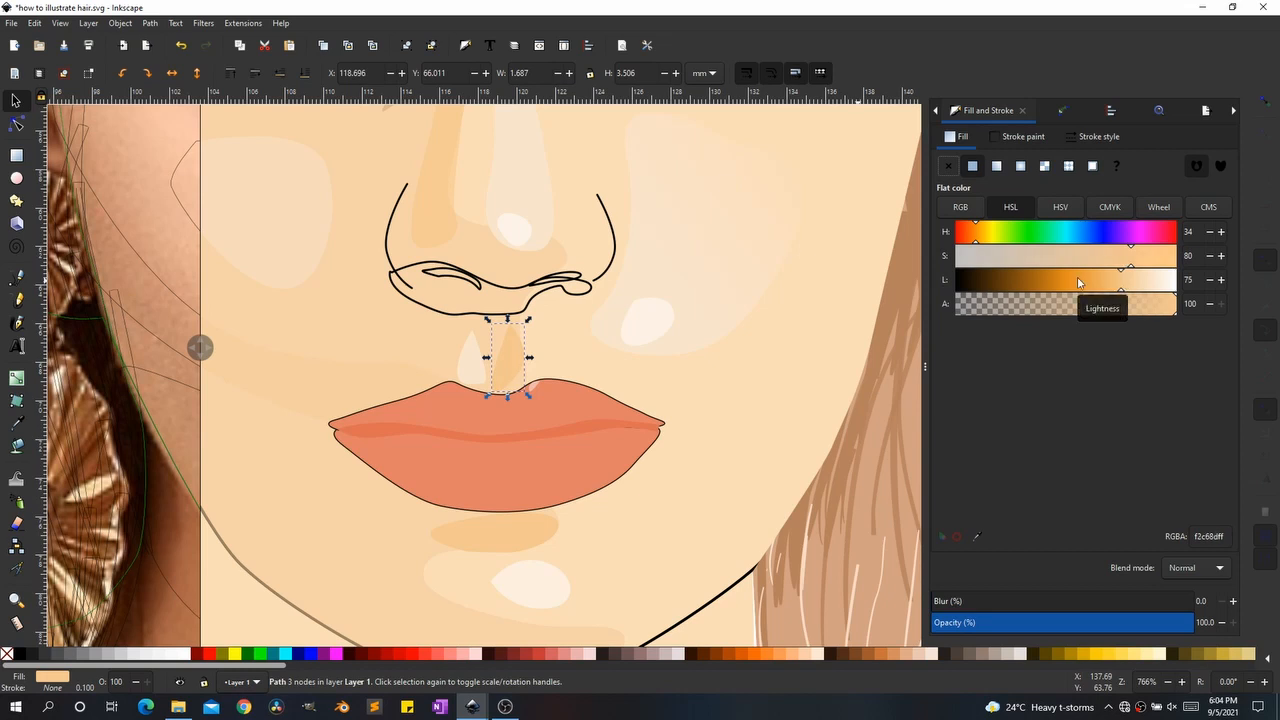
Step: Fill the shadow shape under the nose with the tan sampled from the teardrop shape, remove its stroke, and lower it behind the nostrils
click(447, 313)
key(d)
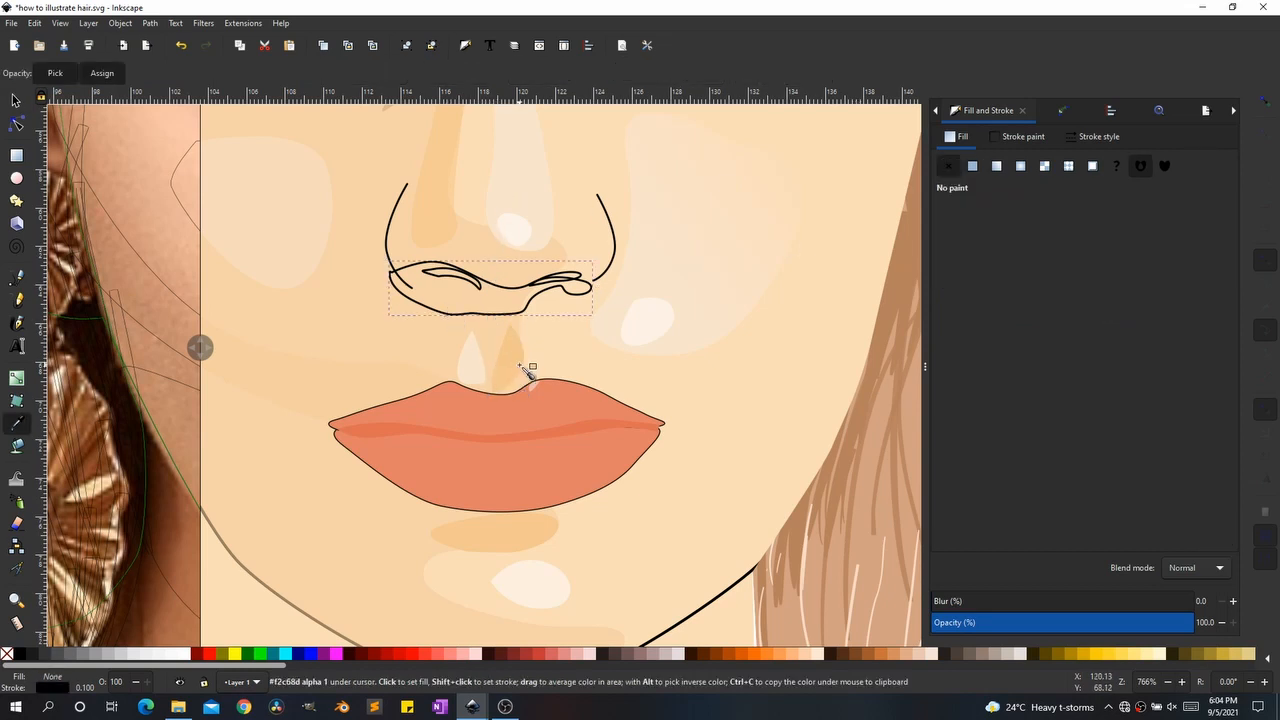
click(523, 371)
click(1023, 136)
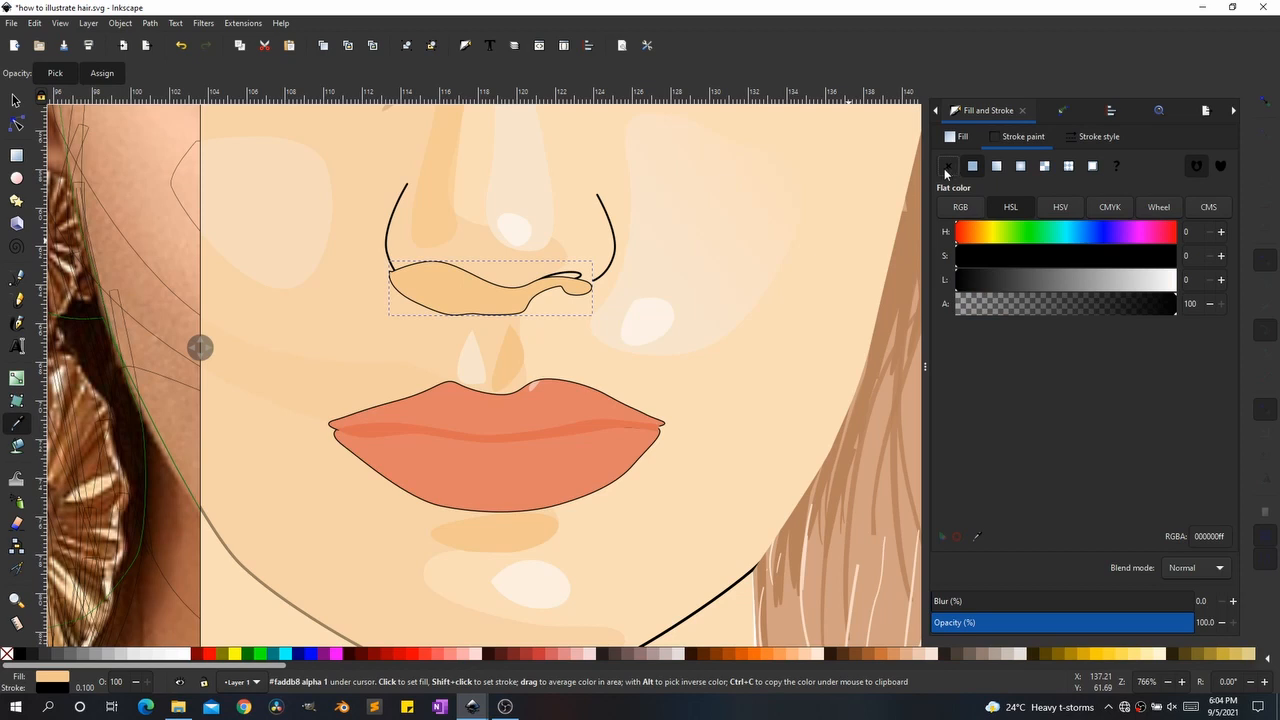
click(948, 166)
key(s)
key(Page_Down)
key(Page_Down)
key(Page_Down)
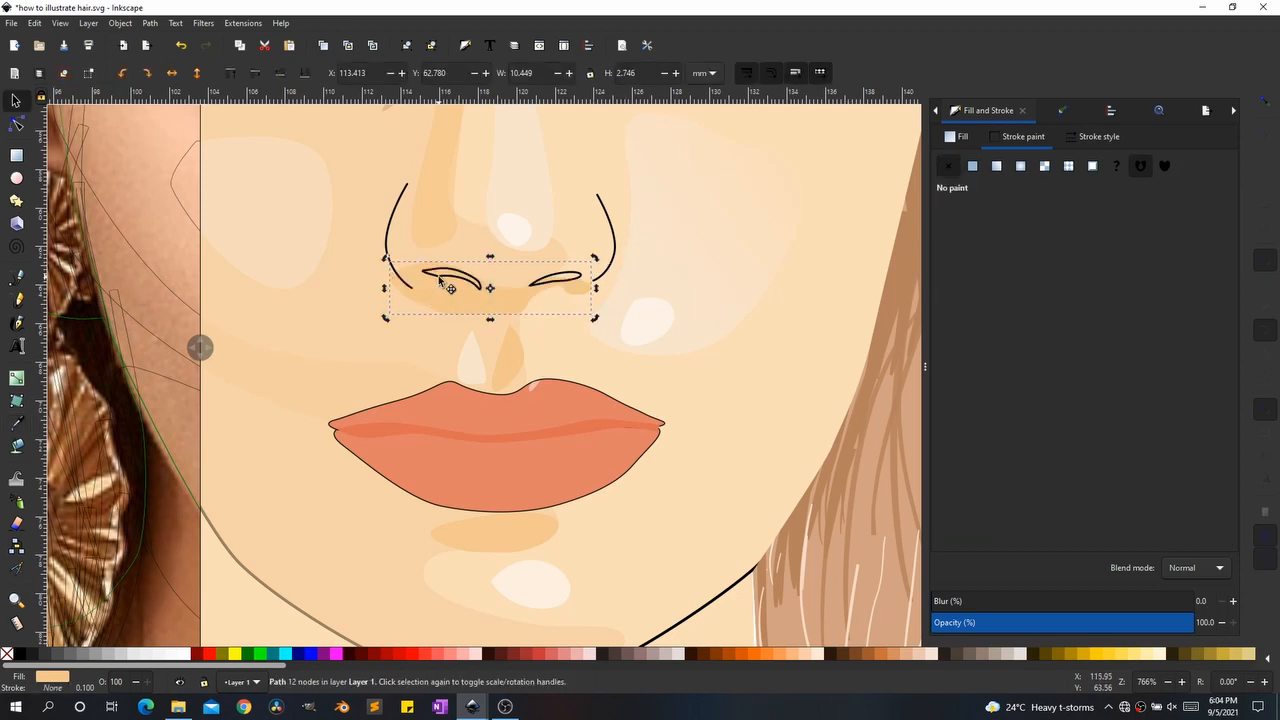
Step: Fill both nostril shapes with the brown sampled from a dark hair strand, and remove their strokes
click(440, 282)
shift+click(557, 280)
key(d)
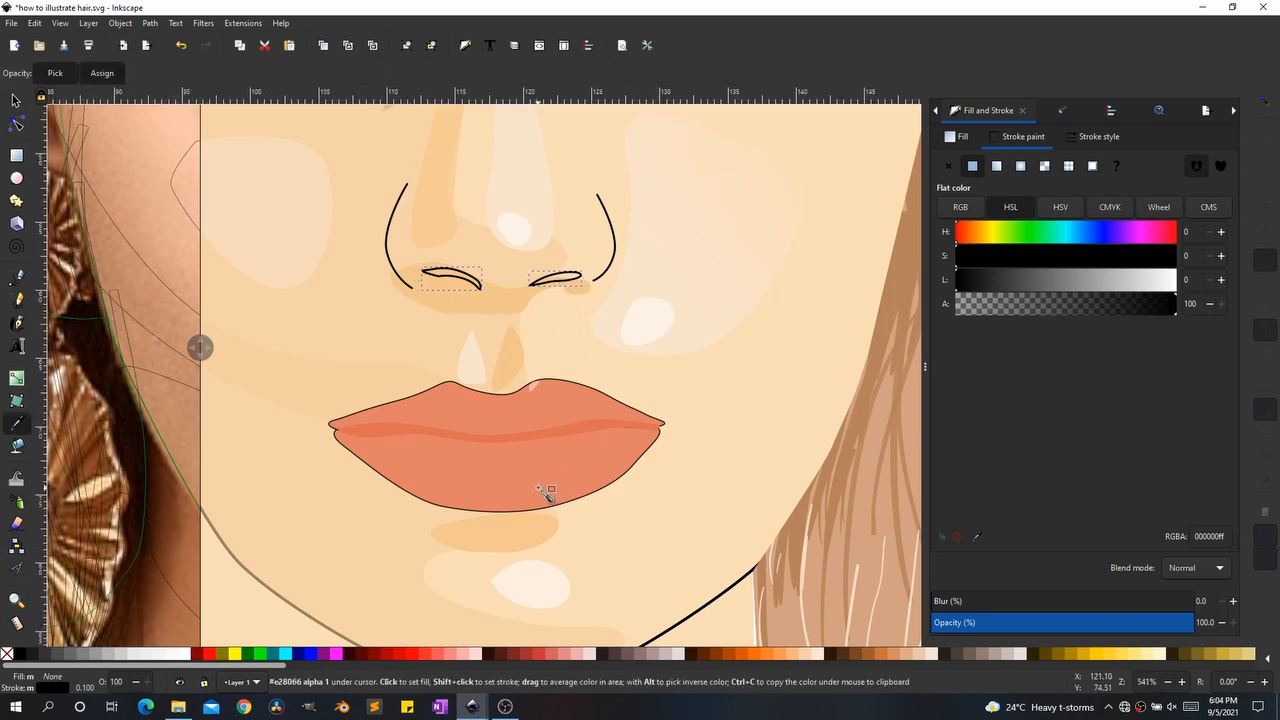
scroll(550, 491, down, 4)
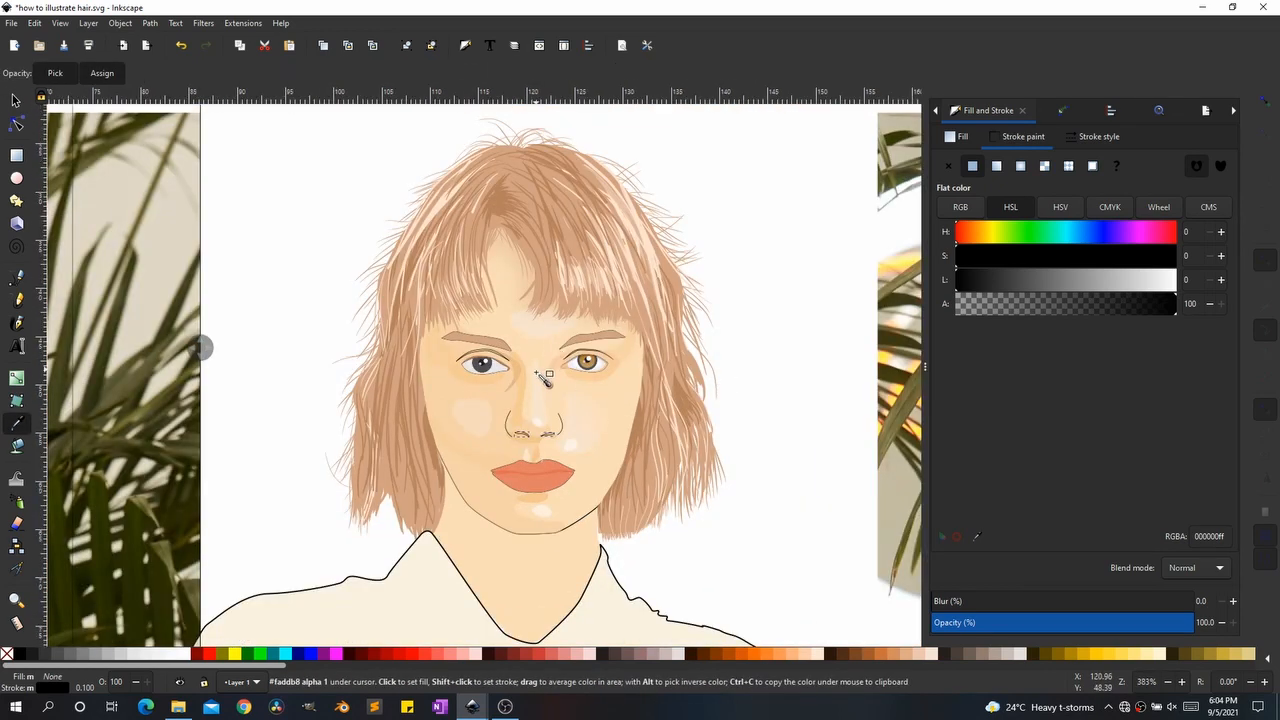
scroll(548, 378, up, 2)
click(706, 492)
key(space)
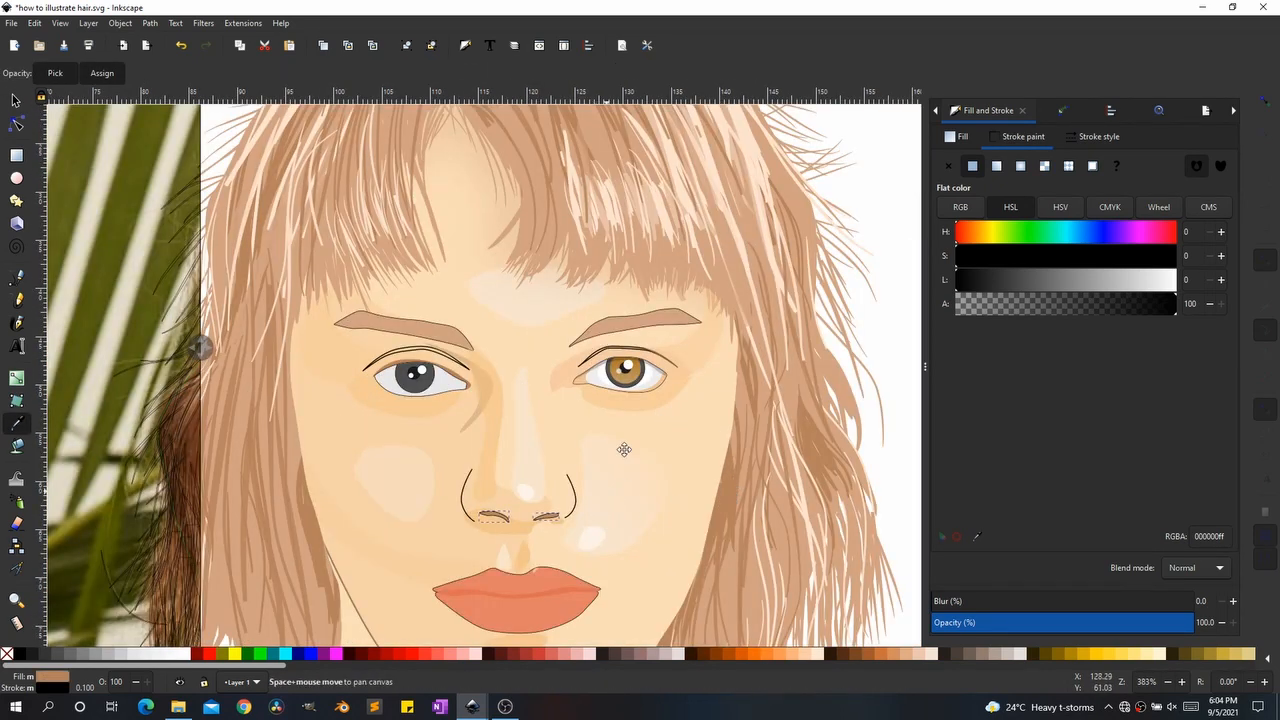
drag(623, 449, 653, 331)
key(s)
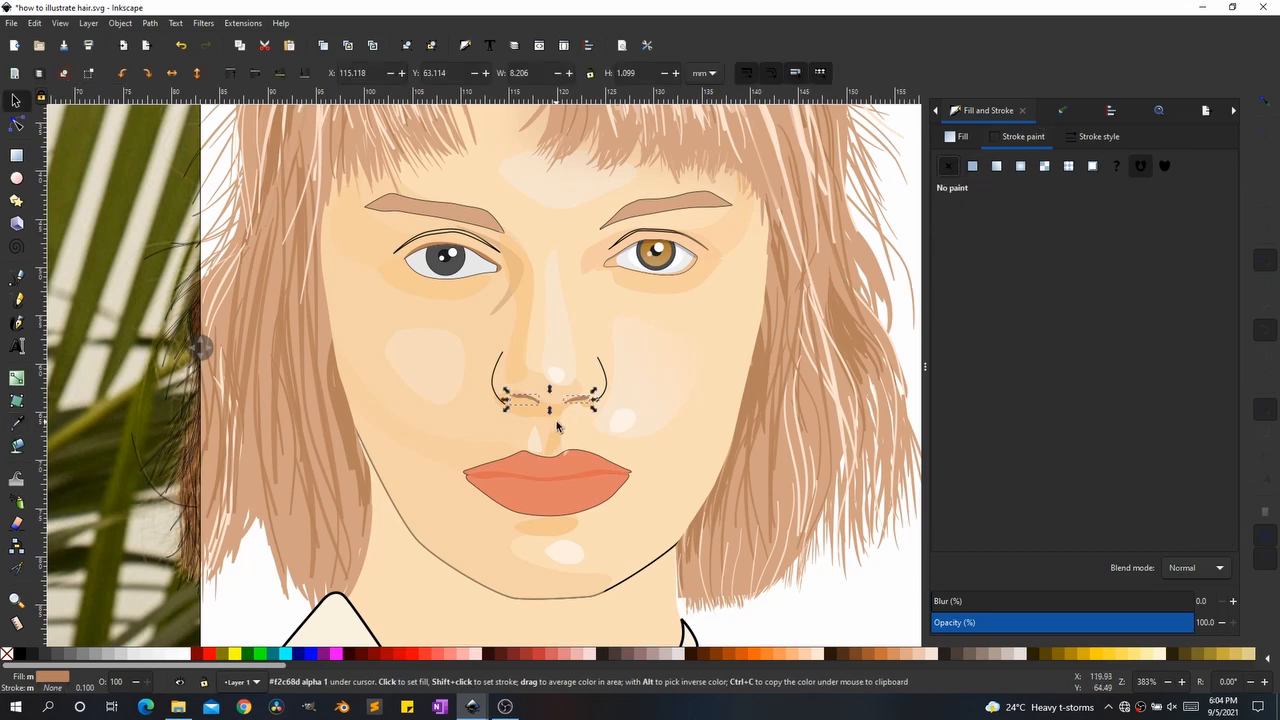
click(622, 422)
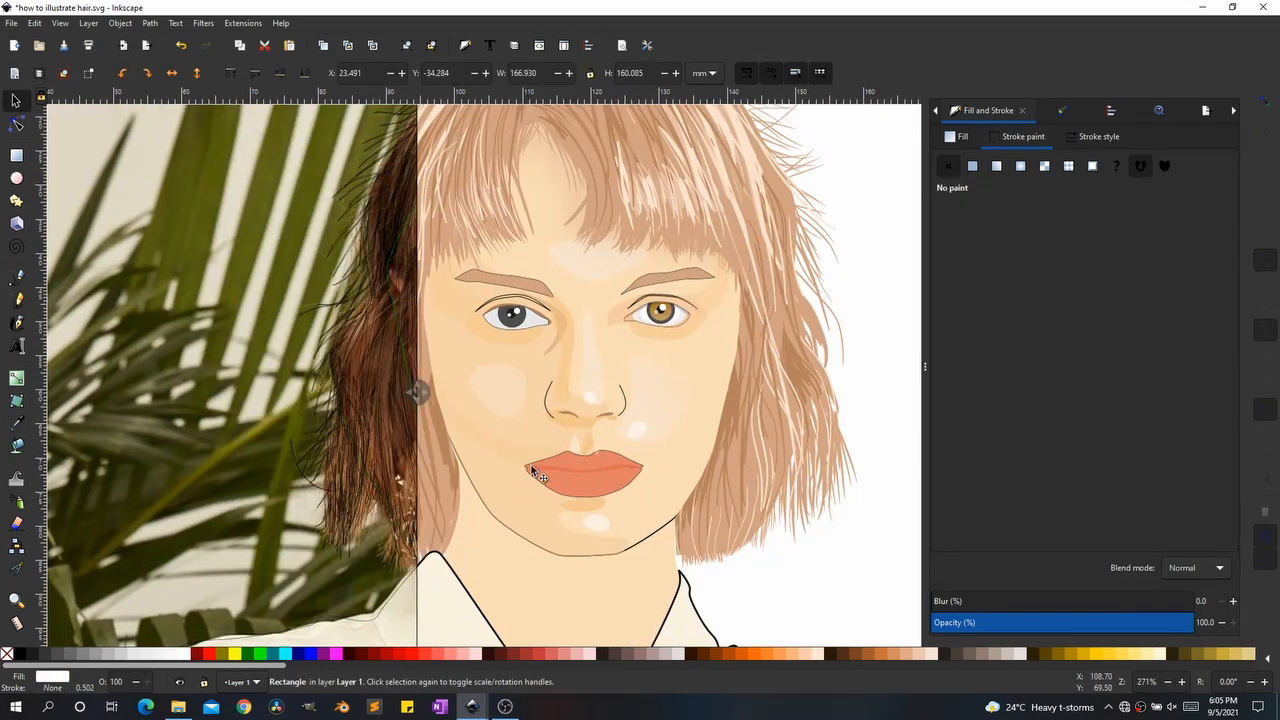
Step: Draw a second curve along the outer side of the left nose-wing line, closing it into a thin crescent tapered at both ends
drag(416, 393, 120, 387)
scroll(529, 420, up, 2)
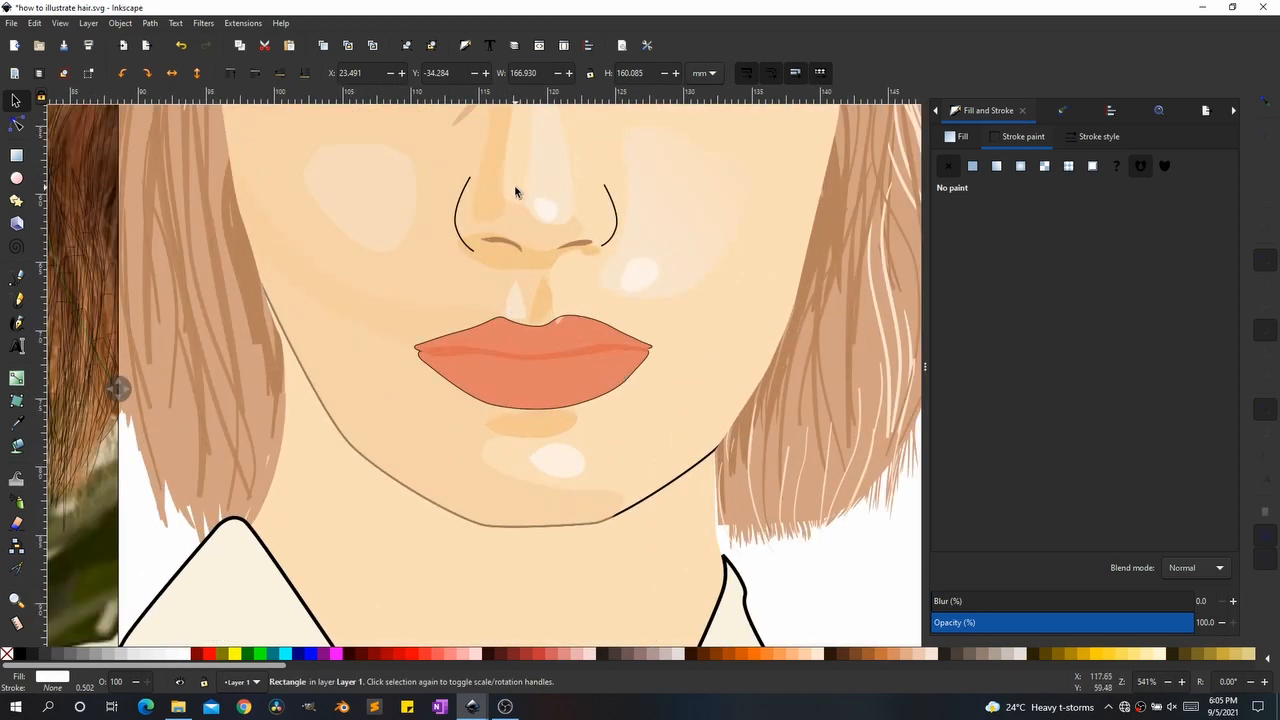
scroll(516, 191, up, 1)
drag(117, 391, 279, 307)
scroll(502, 193, up, 2)
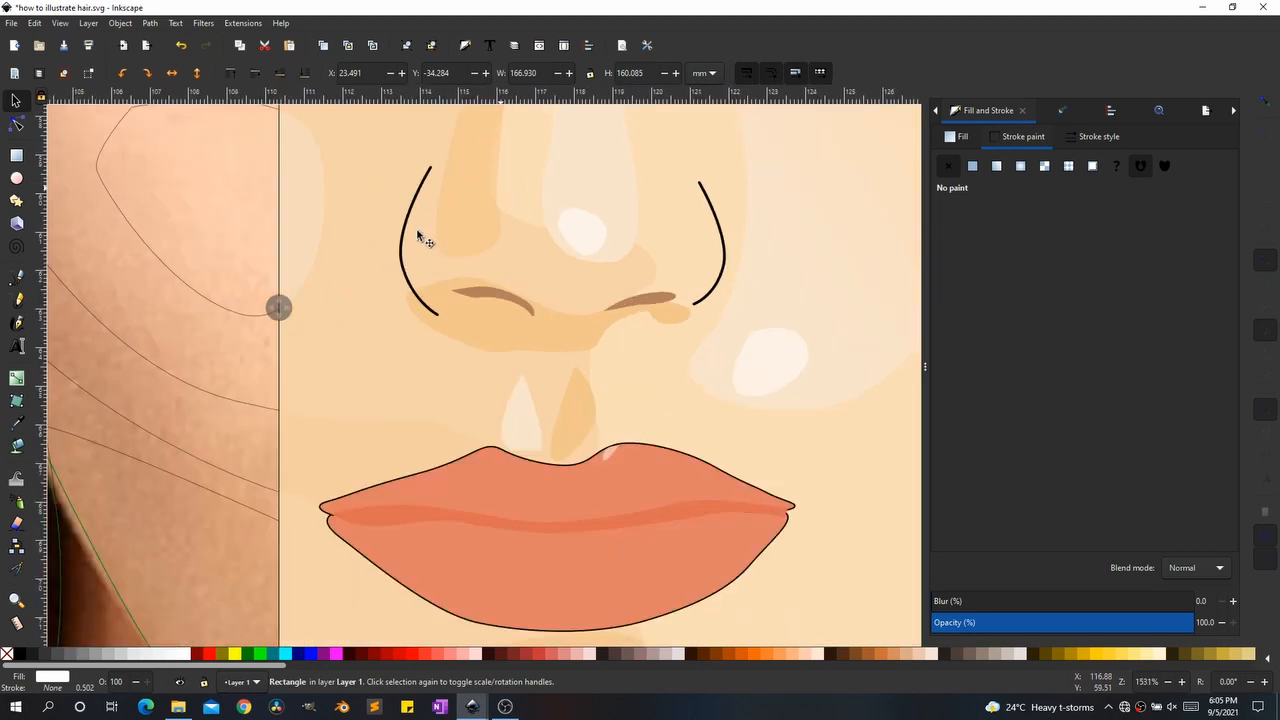
click(399, 250)
key(b)
click(433, 147)
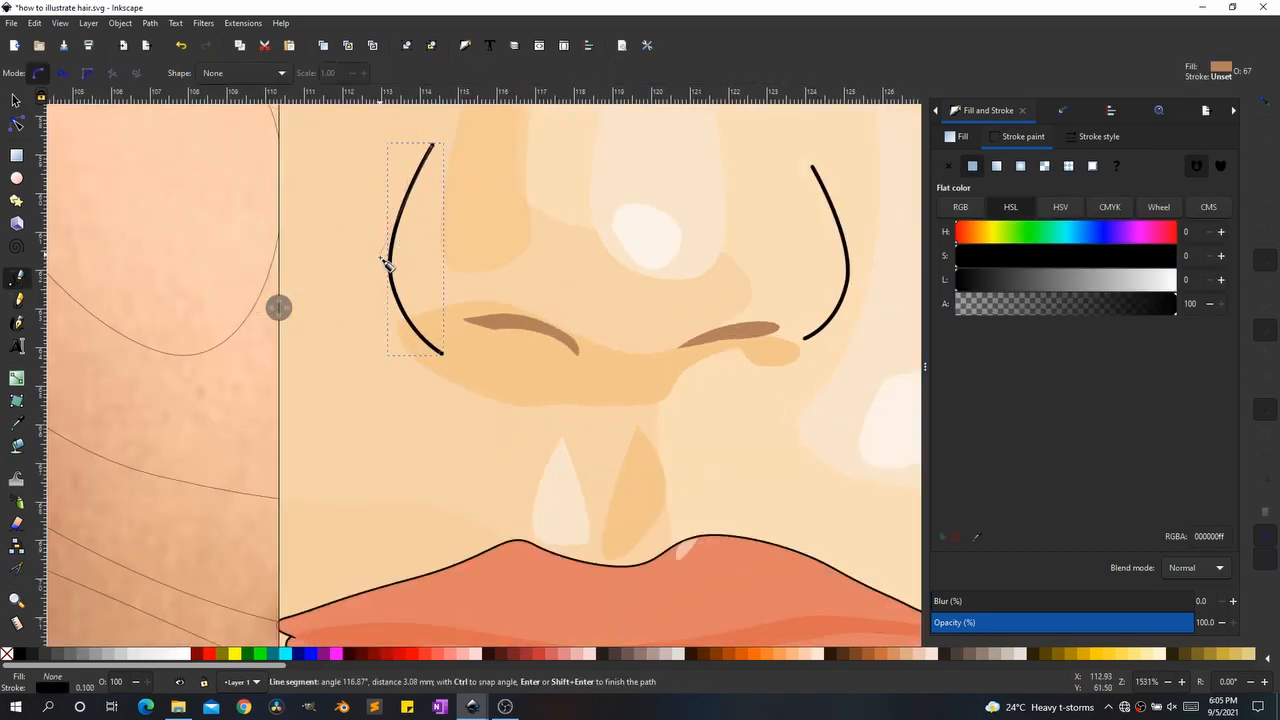
drag(381, 262, 384, 313)
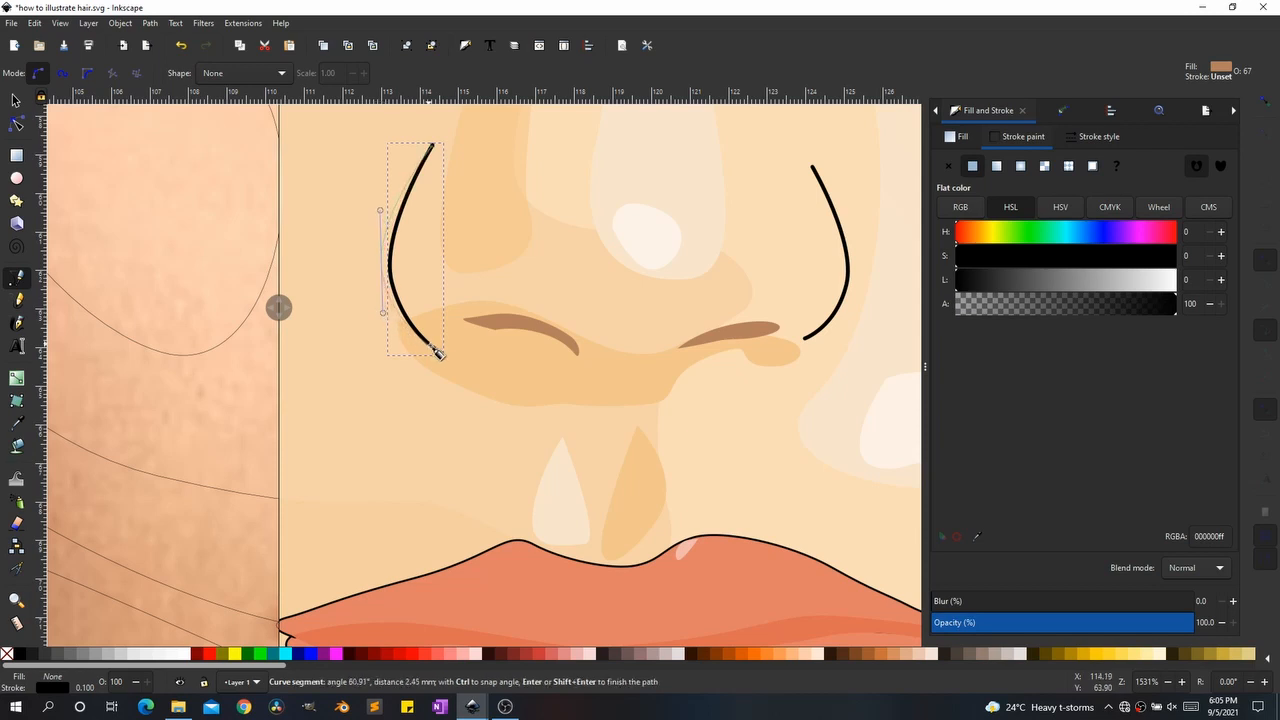
click(445, 357)
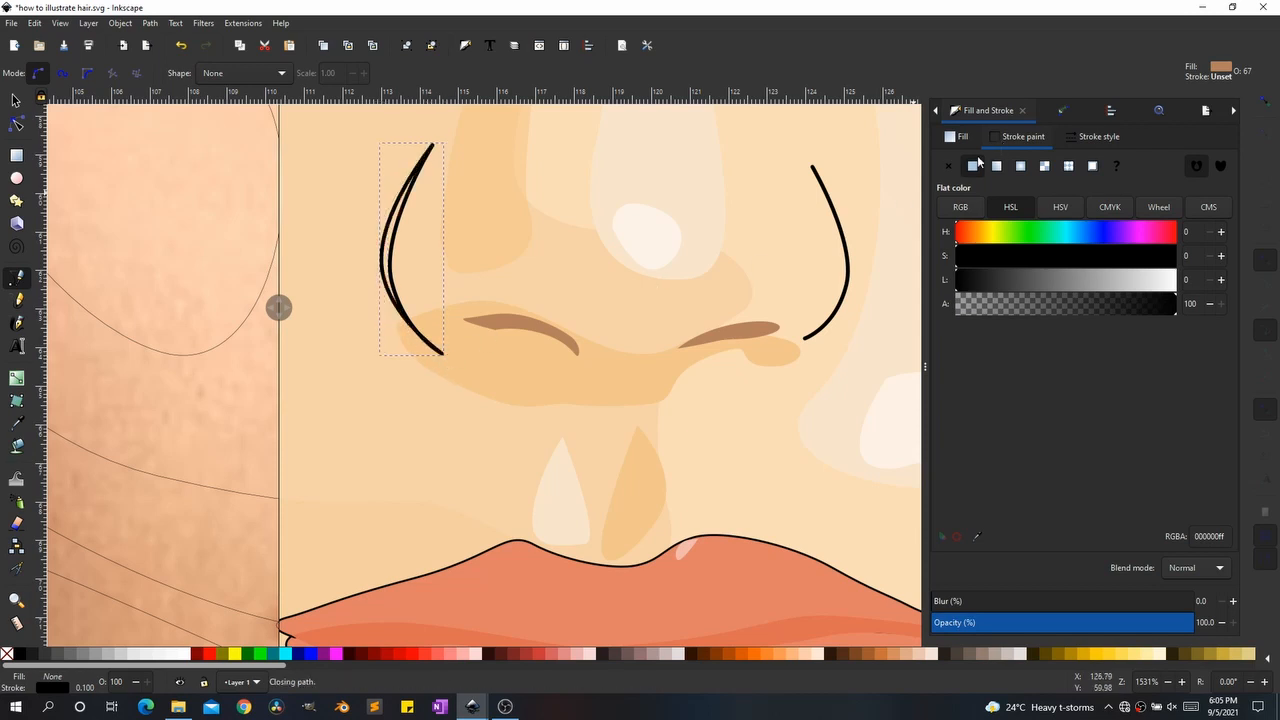
Step: Remove the stroke from the left nose-wing crescent and give it a flat black fill
click(946, 167)
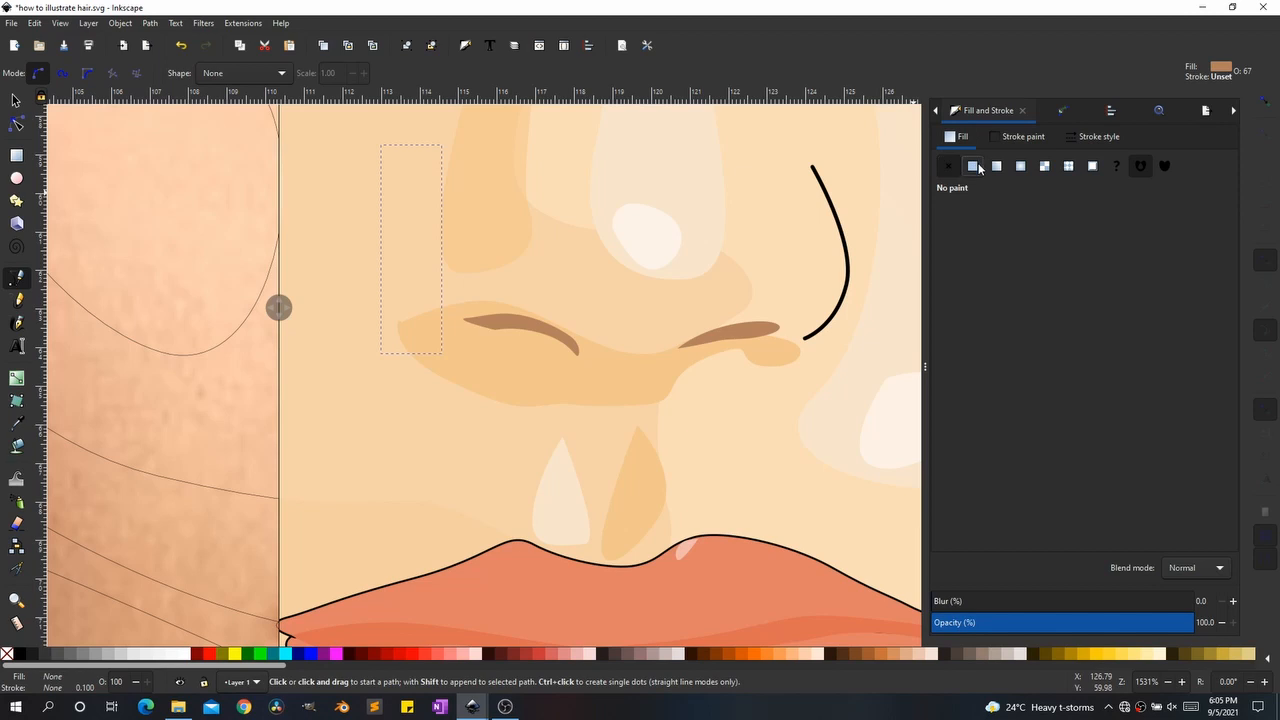
click(973, 166)
drag(1051, 281, 957, 281)
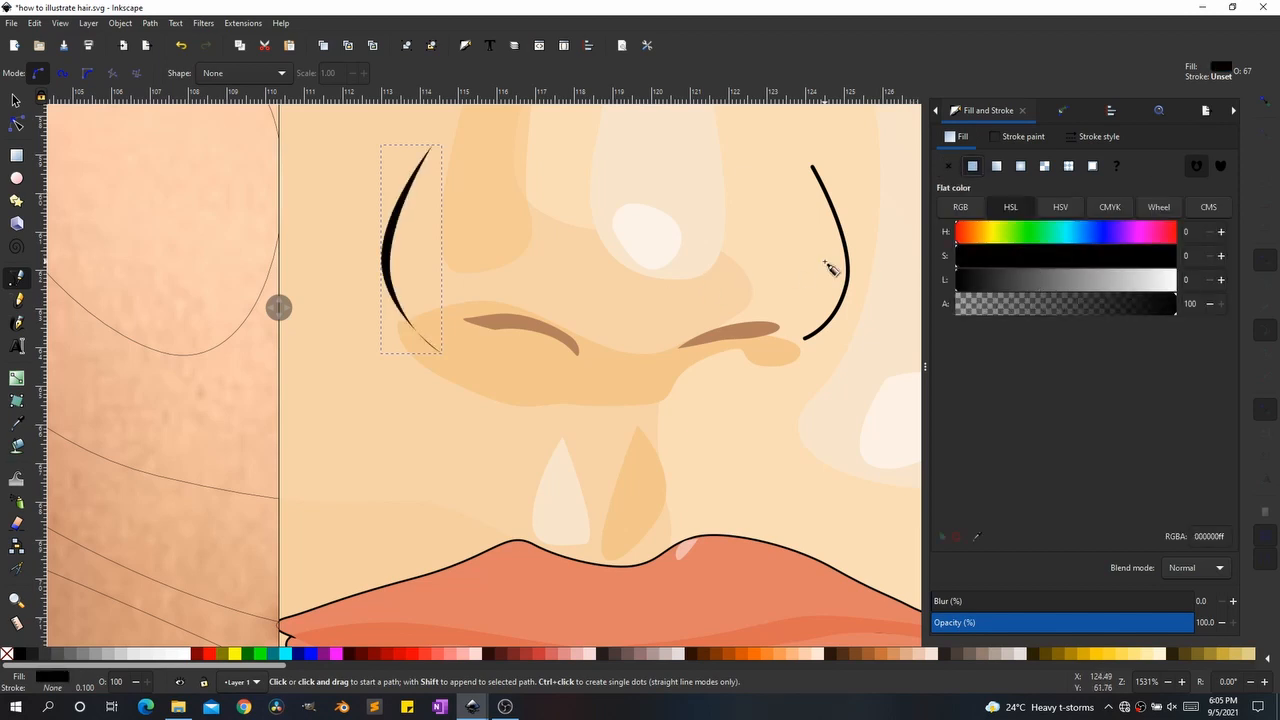
Step: Draw a matching outer curve along the right nose-wing line to form a closed thin crescent, and adjust its lower segment
key(s)
click(843, 237)
key(b)
click(812, 167)
drag(855, 265, 852, 298)
click(805, 339)
key(n)
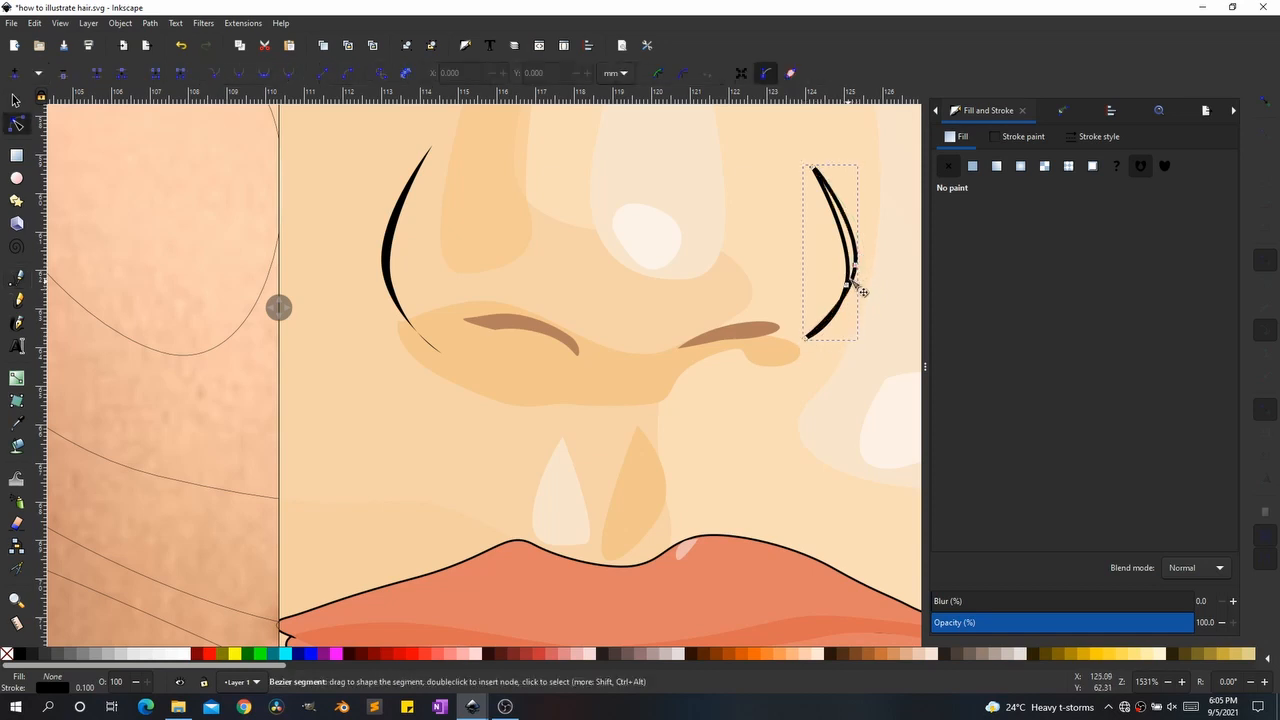
click(851, 300)
Step: Give the right nose-wing crescent a flat black fill and remove its stroke
click(970, 166)
click(1018, 137)
click(949, 166)
key(s)
Step: Remove the strokes from both eyebrows
scroll(661, 322, down, 5)
click(600, 377)
scroll(597, 381, down, 1)
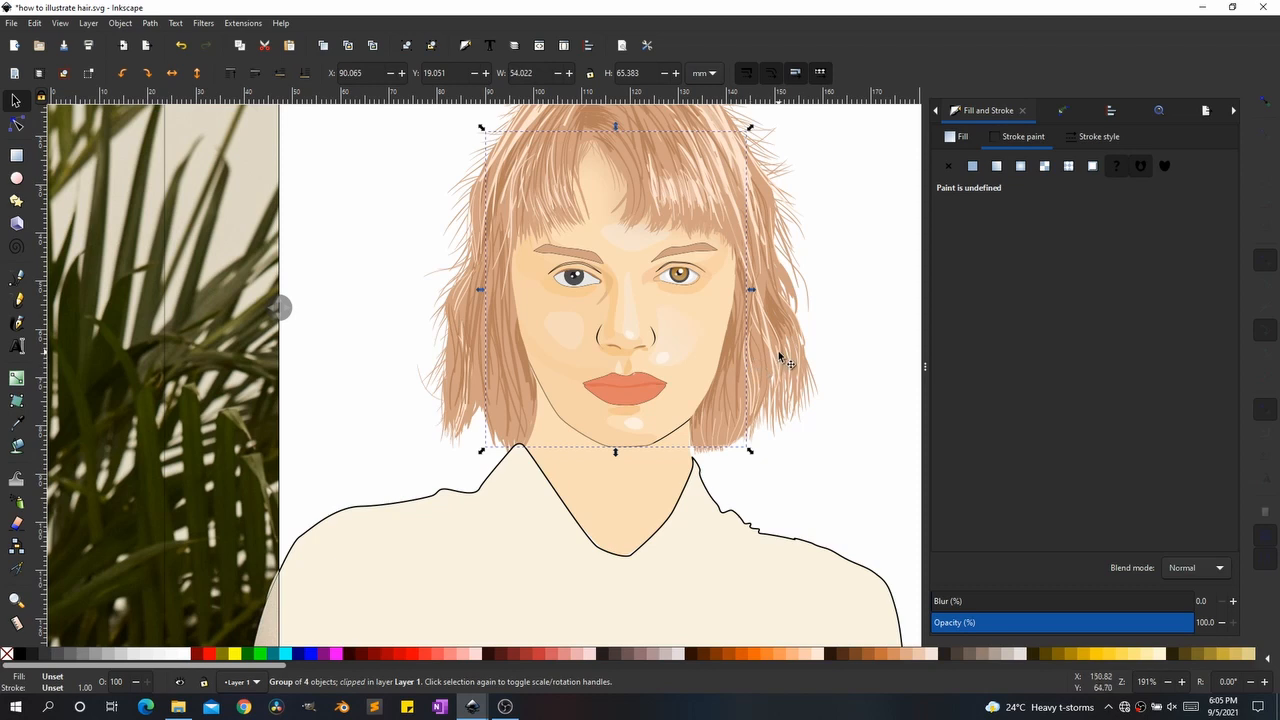
scroll(700, 286, up, 2)
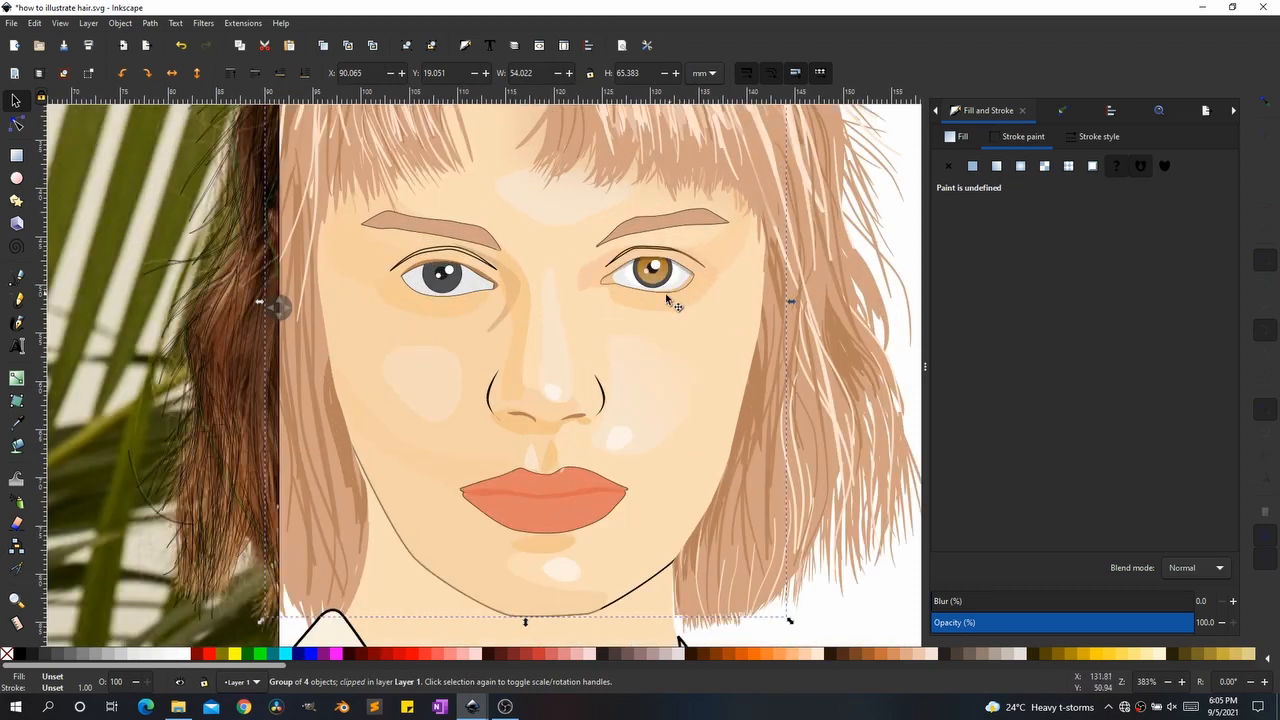
scroll(678, 338, down, 2)
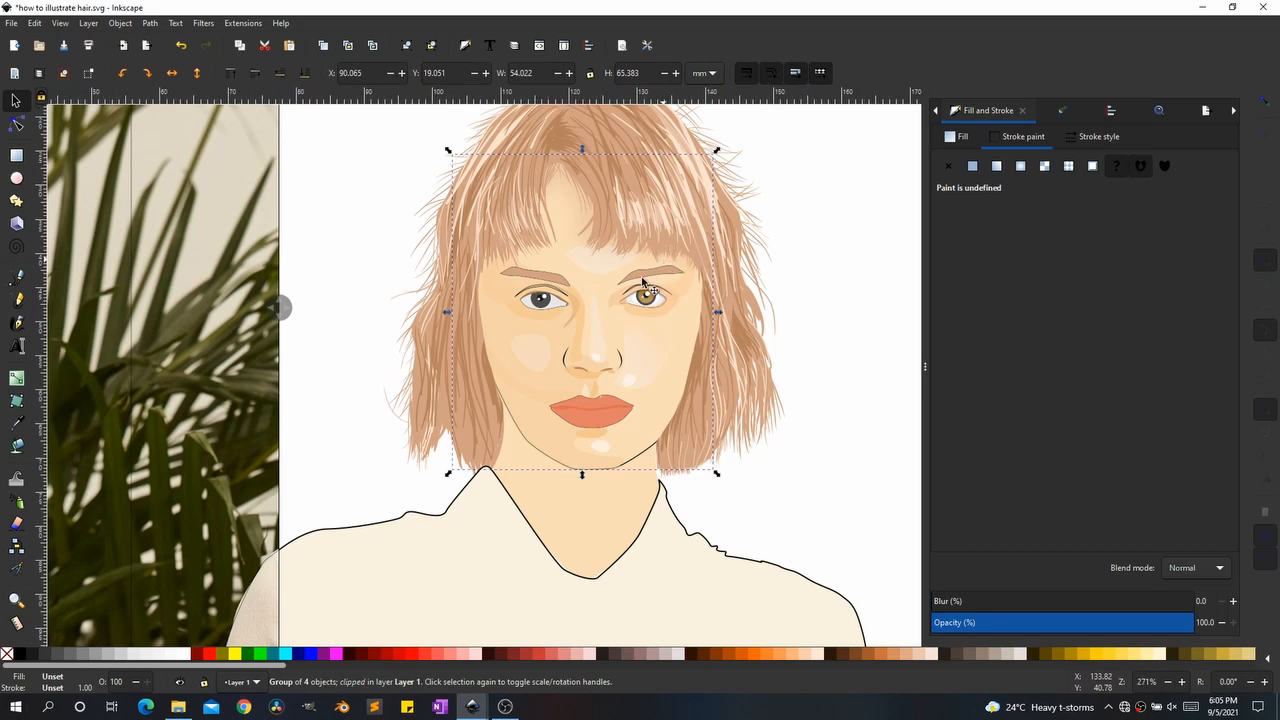
scroll(640, 300, up, 2)
click(630, 279)
shift+click(448, 282)
click(946, 167)
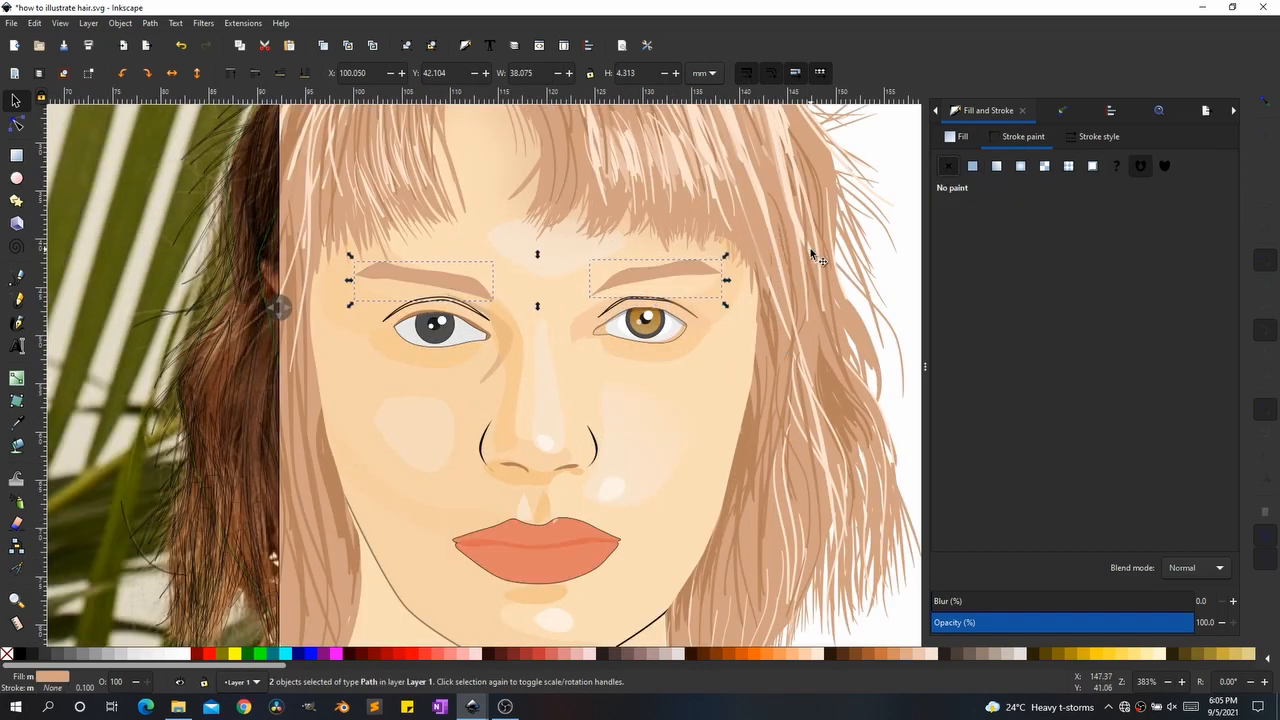
Step: Select the upper eyelid crease lines of both eyes together
click(778, 290)
scroll(785, 320, down, 3)
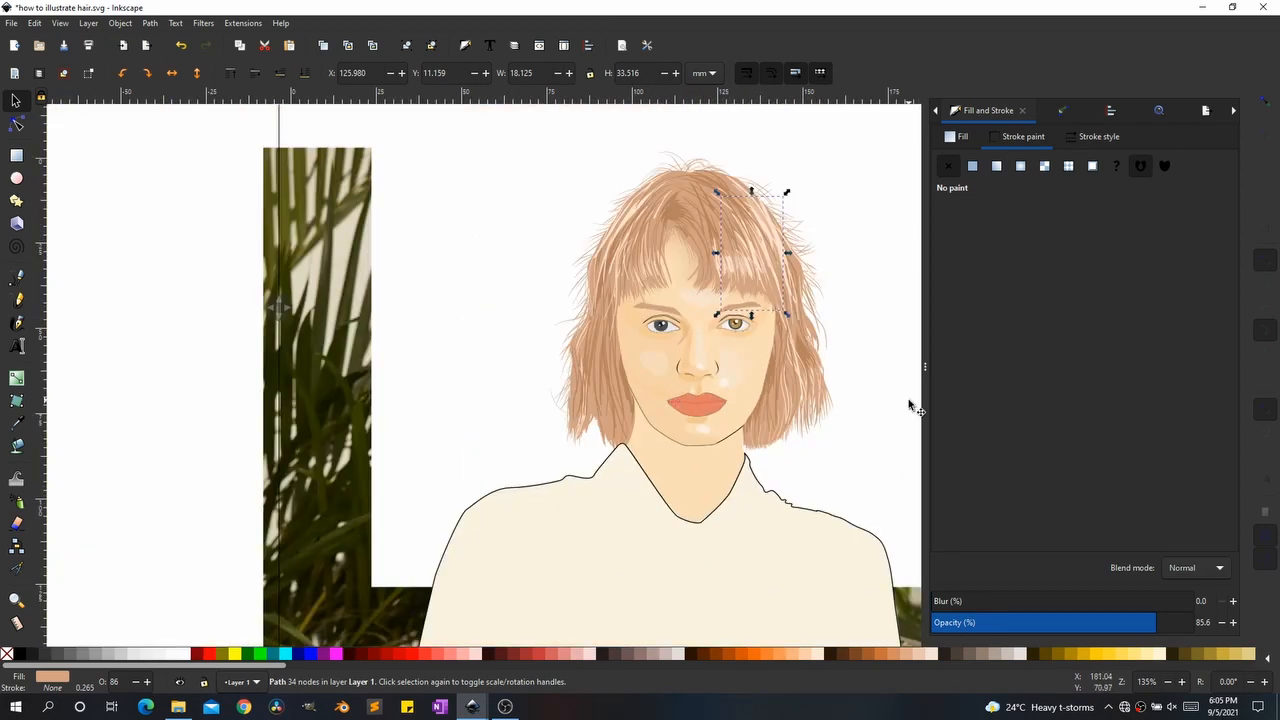
drag(730, 235, 351, 235)
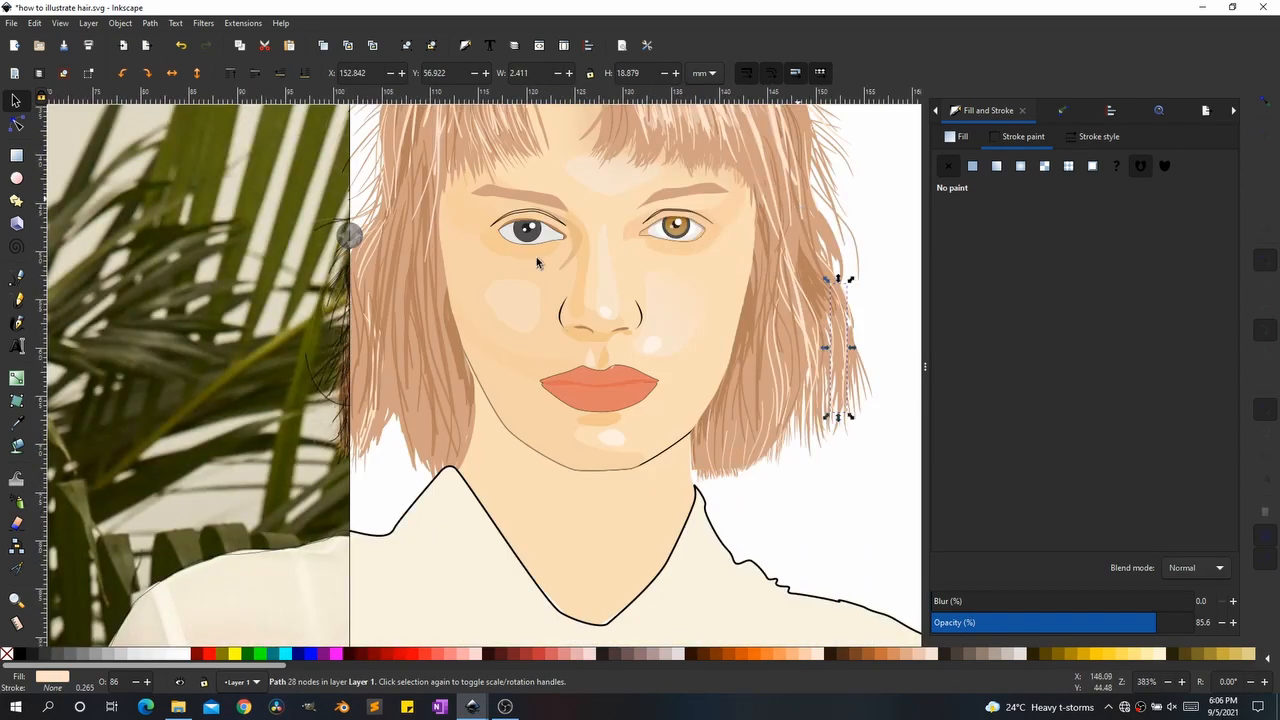
scroll(590, 235, up, 3)
scroll(544, 234, up, 1)
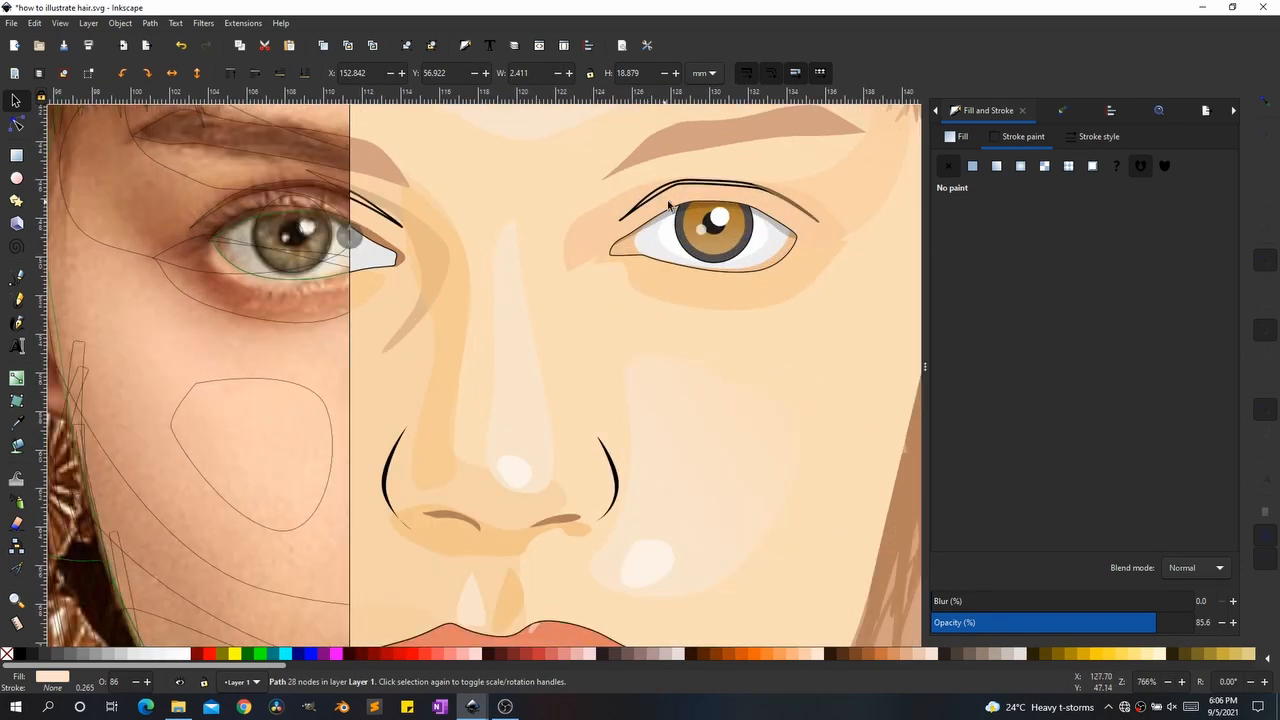
click(661, 192)
shift+click(381, 213)
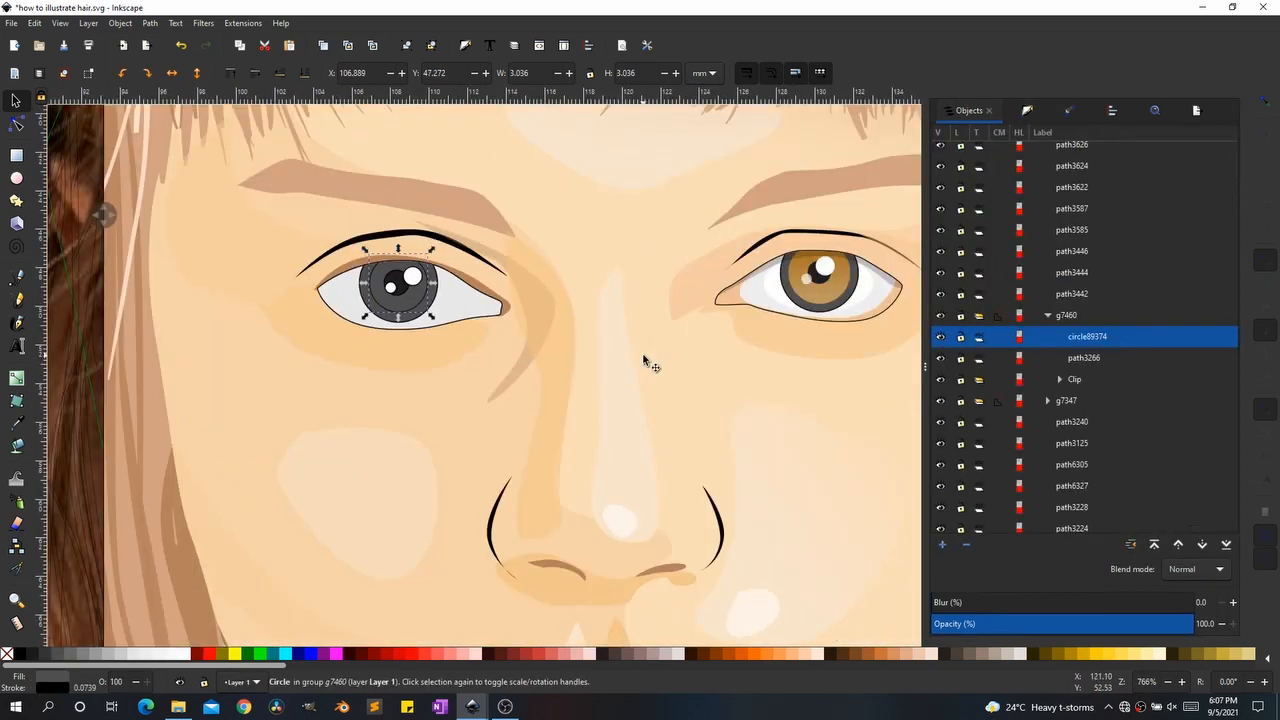
Step: Paste the style of the right eye's brown iris onto the left eye's inner iris circle
click(820, 275)
click(414, 312)
ctrl+click(414, 312)
key(ctrl+shift+v)
scroll(414, 312, up, 2)
Step: Remove the black strokes from the two white highlights in the left eye
click(412, 329)
shift+click(390, 341)
key(ctrl+shift+f)
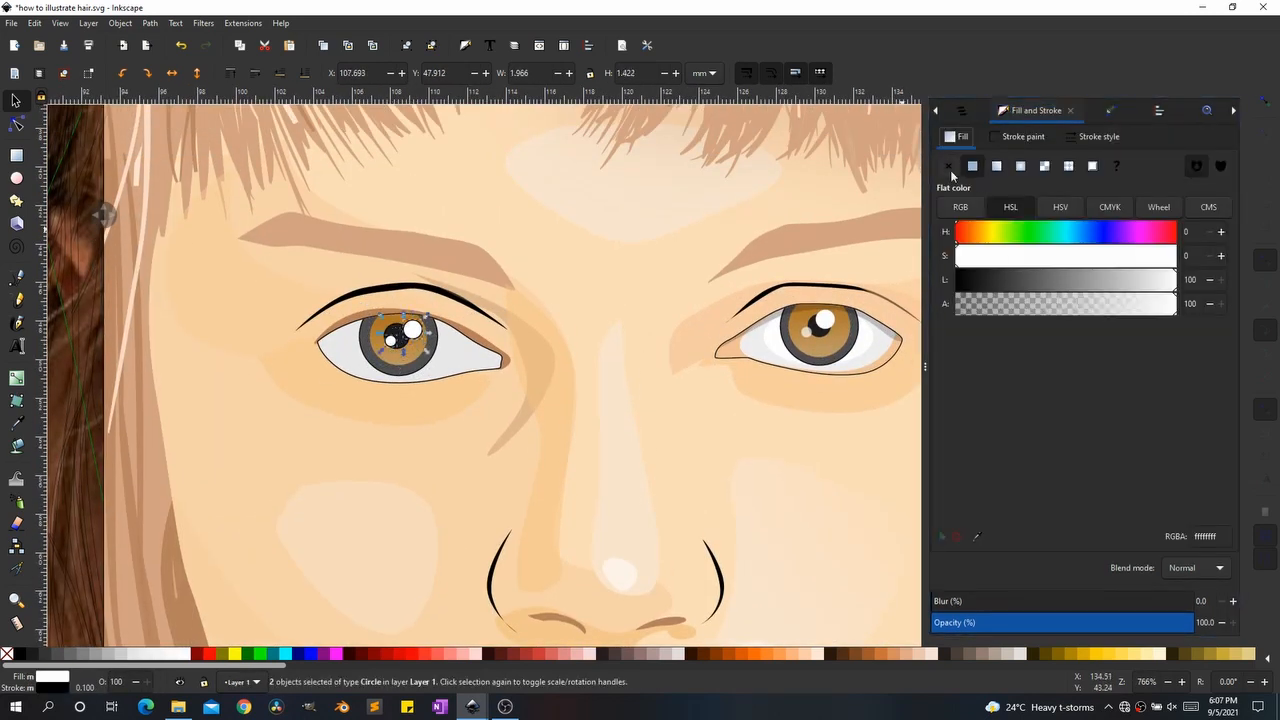
click(1010, 137)
click(423, 376)
Step: Reveal the reference photo over the left eye in the split view, and enter the left eye's group
scroll(395, 400, up, 1)
drag(106, 216, 780, 316)
scroll(481, 560, down, 2)
scroll(481, 487, up, 3)
drag(481, 487, 519, 363)
right_click(522, 318)
click(583, 683)
Step: Trace a closed shape around the lower edge and corners of the left eye, about 11.8 by 4.3 mm
key(b)
click(492, 268)
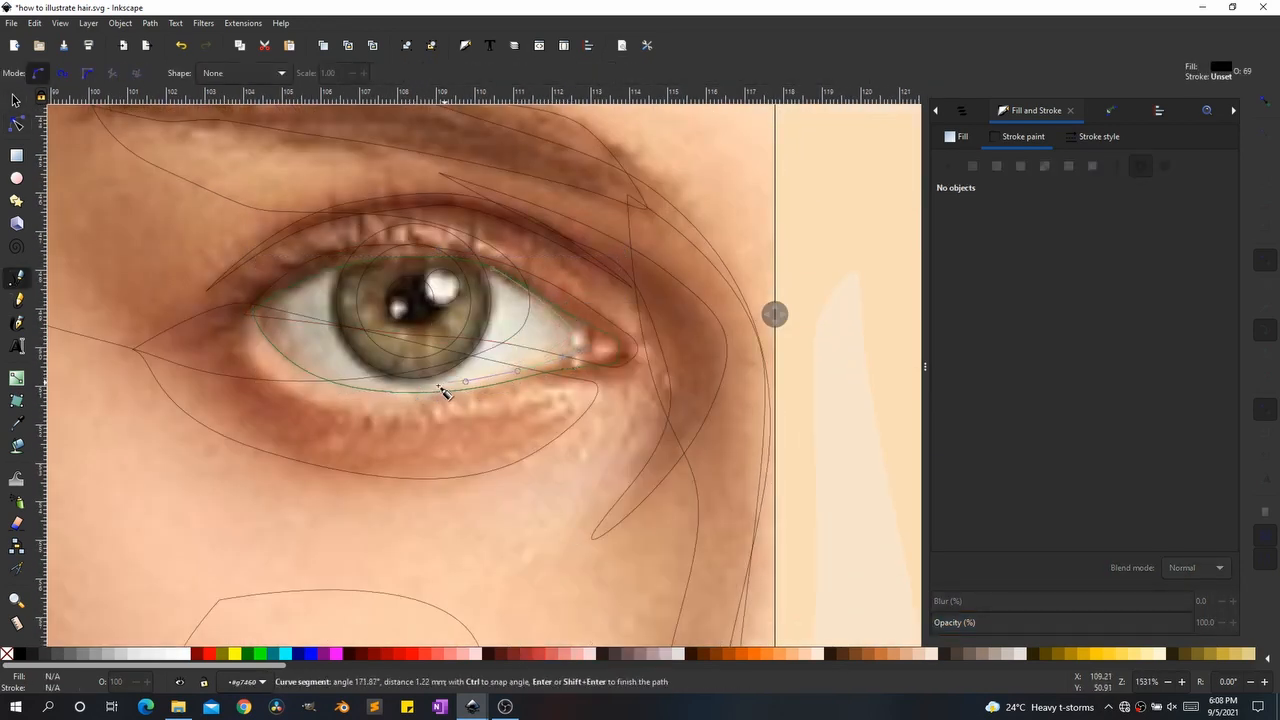
drag(392, 392, 361, 397)
drag(256, 318, 254, 288)
click(376, 258)
drag(208, 340, 214, 376)
drag(435, 421, 519, 421)
drag(661, 372, 643, 320)
click(492, 269)
click(255, 312)
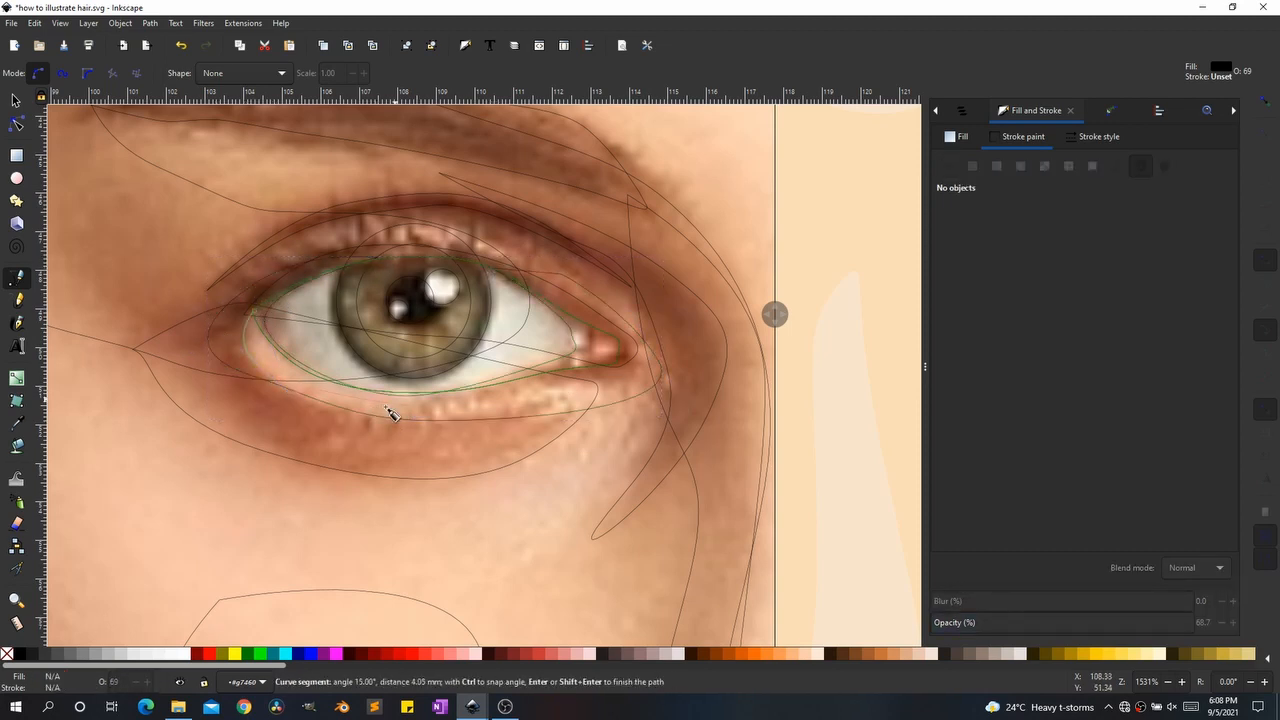
click(253, 314)
scroll(251, 330, down, 1)
click(222, 278)
drag(296, 406, 363, 437)
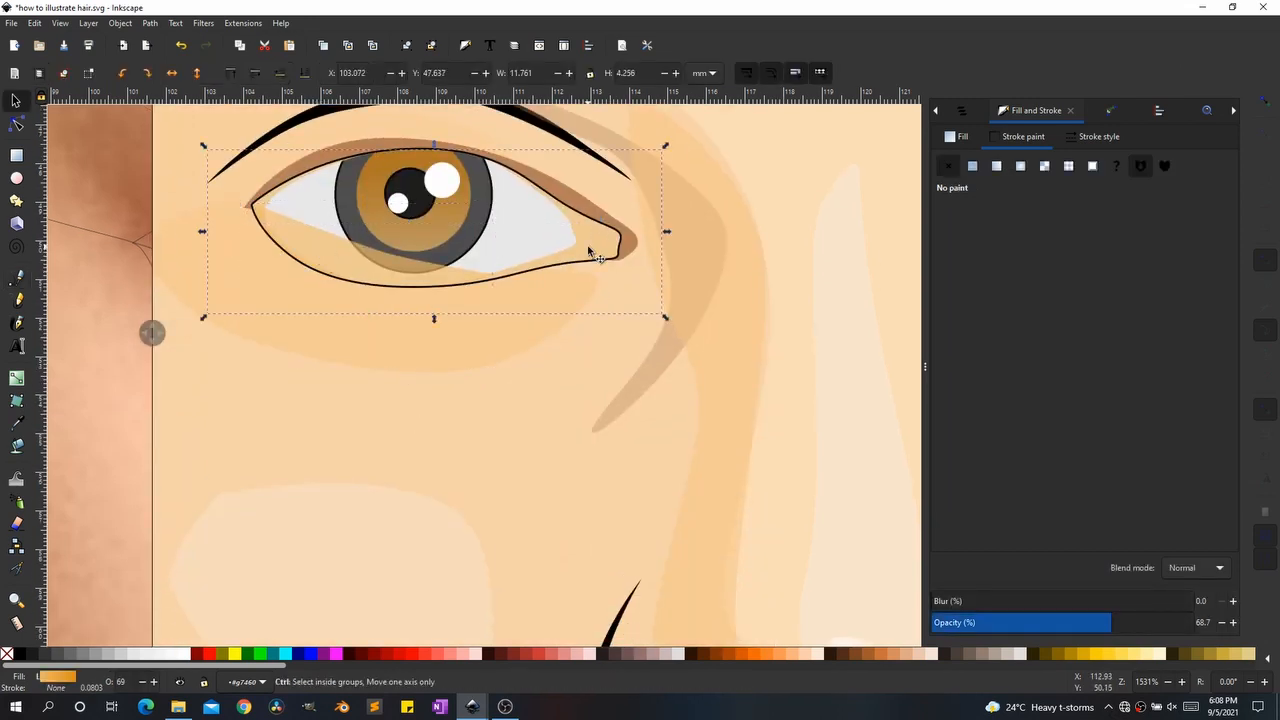
Step: Fill the small shape at the left eye's outer lower edge with a sampled skin tone at lightness 84, and raise its opacity to 100%
scroll(354, 337, down, 3)
scroll(534, 334, up, 1)
click(308, 310)
key(d)
click(957, 136)
drag(1101, 287, 1141, 280)
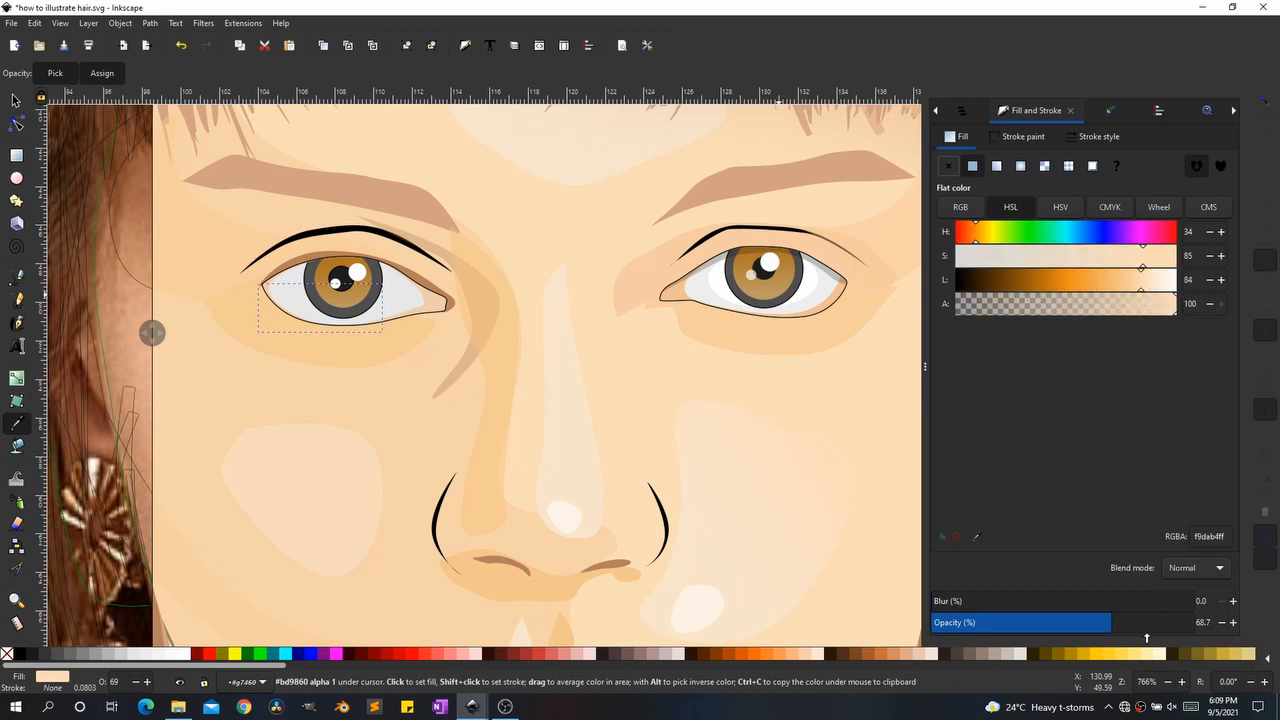
click(1198, 622)
key(s)
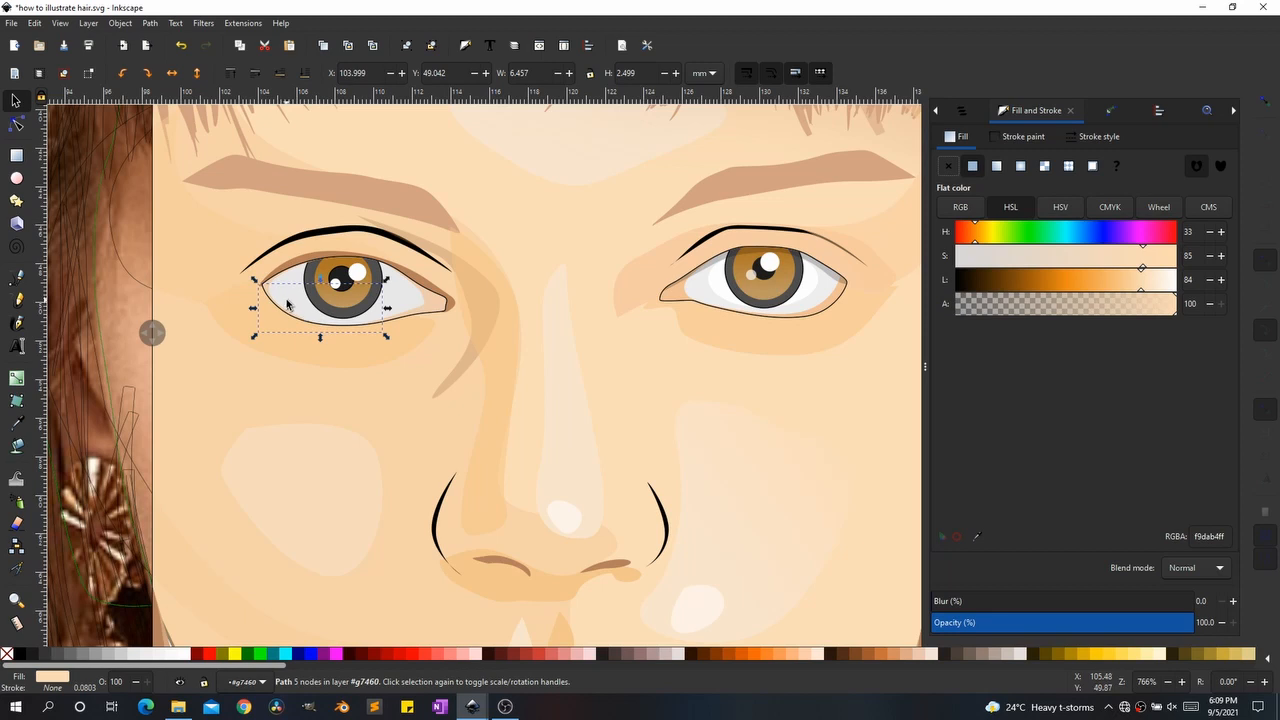
alt+click(283, 300)
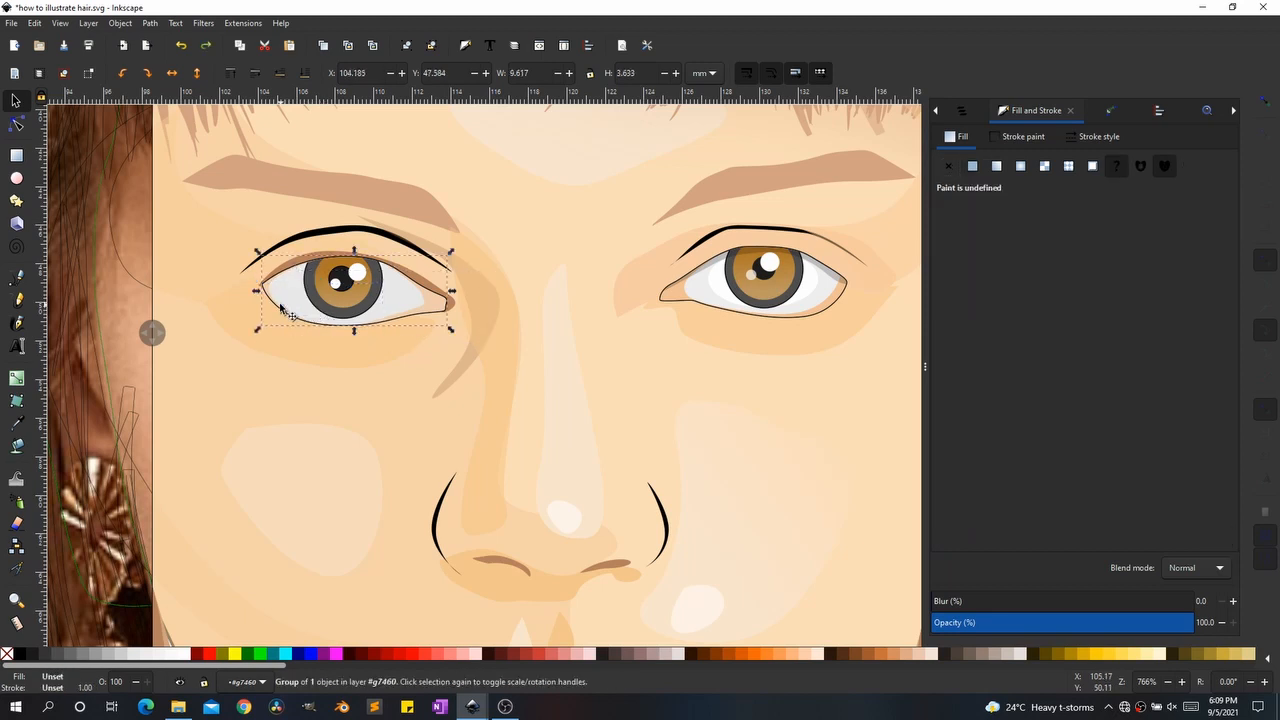
alt+click(282, 306)
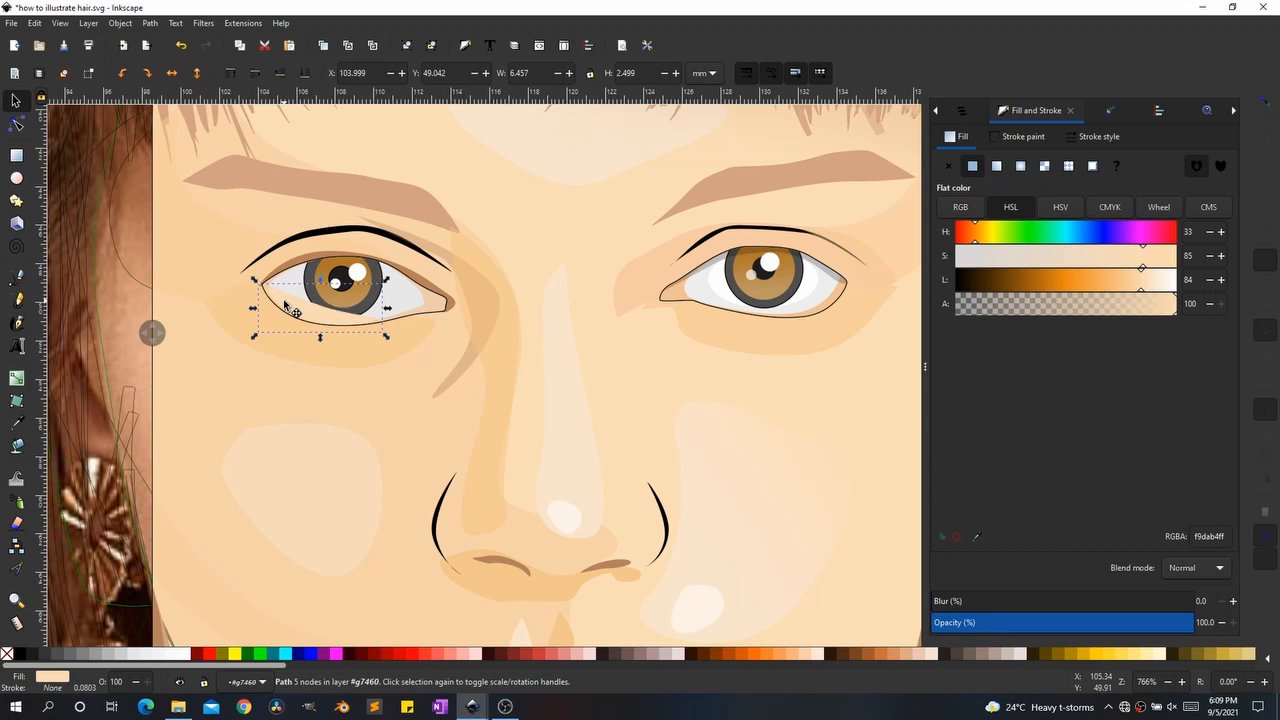
drag(285, 305, 344, 345)
key(ctrl+z)
key(Delete)
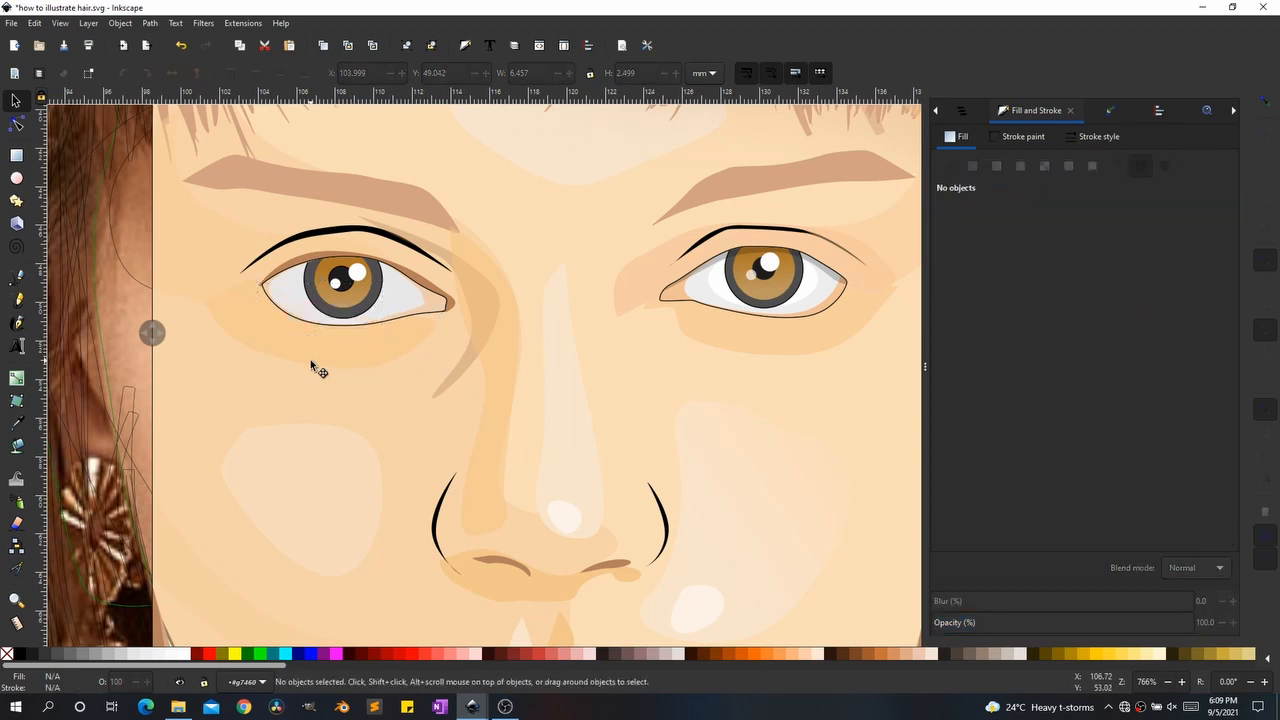
ctrl+click(311, 361)
key(ctrl+z)
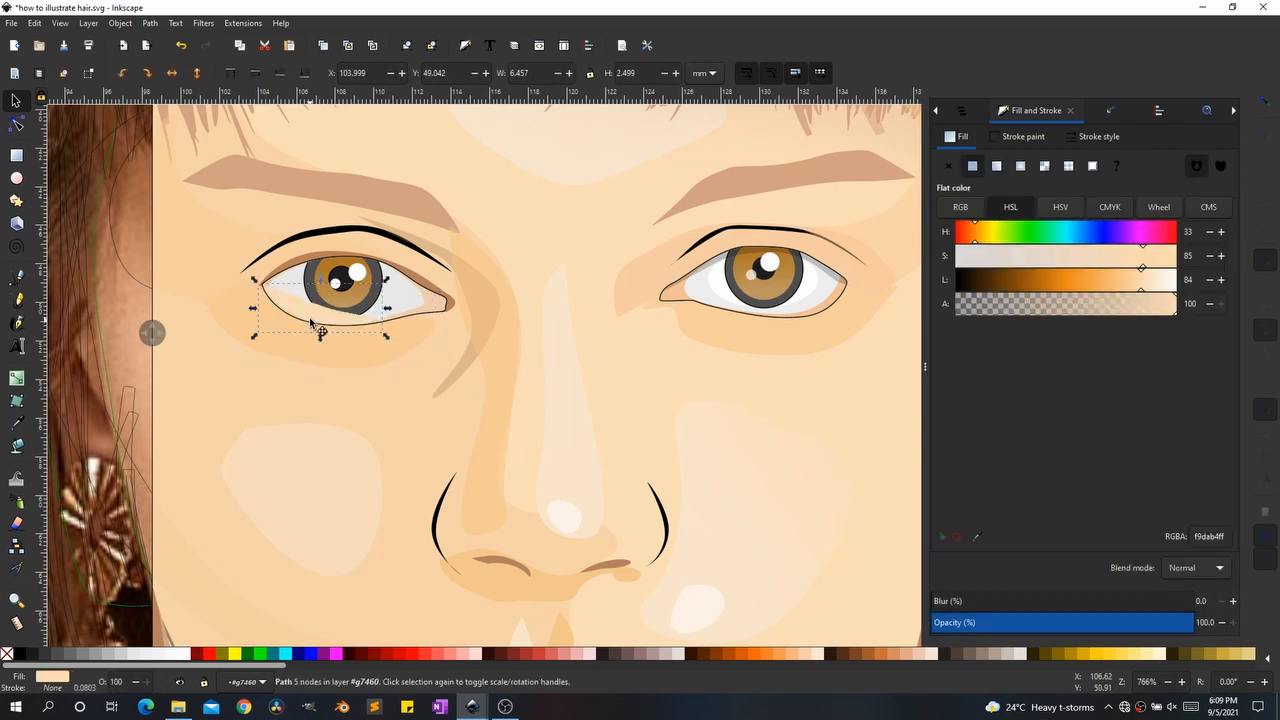
Step: Move the small skin-tone shape at the left eye's lower edge out of the eye's group onto Layer 1
key(Escape)
click(724, 312)
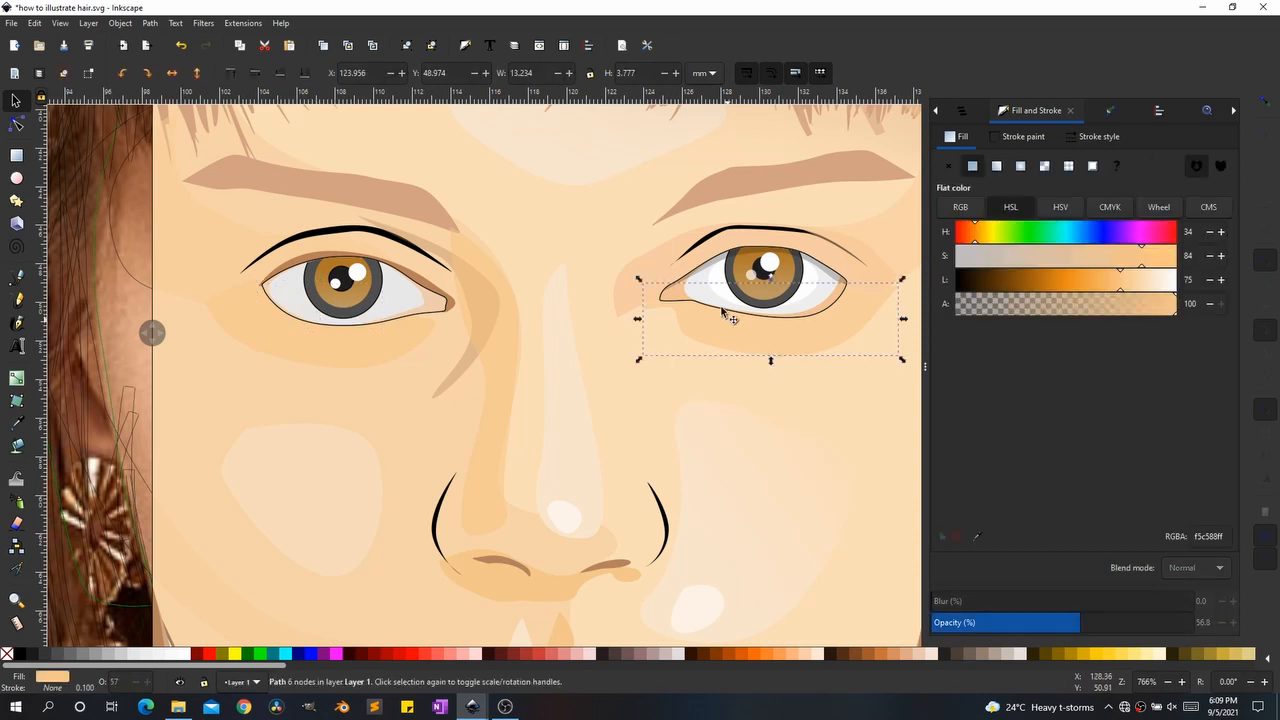
click(352, 349)
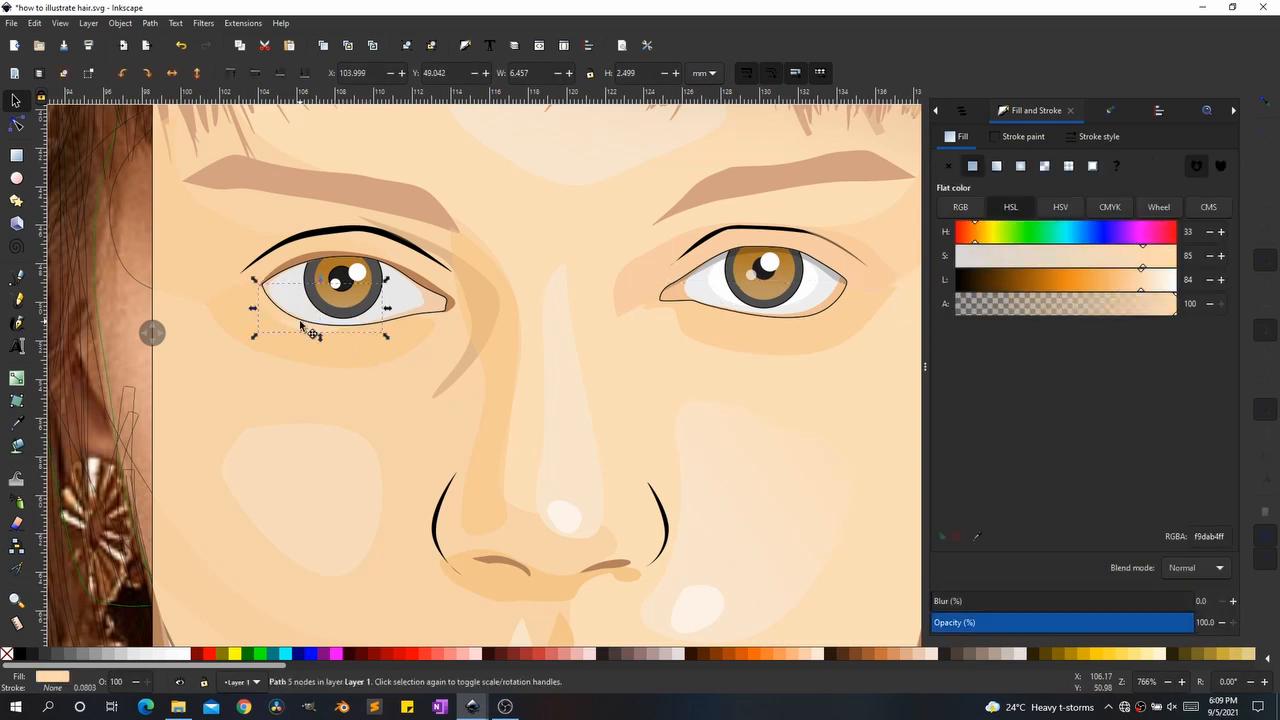
click(447, 419)
scroll(447, 419, down, 1)
drag(447, 419, 507, 380)
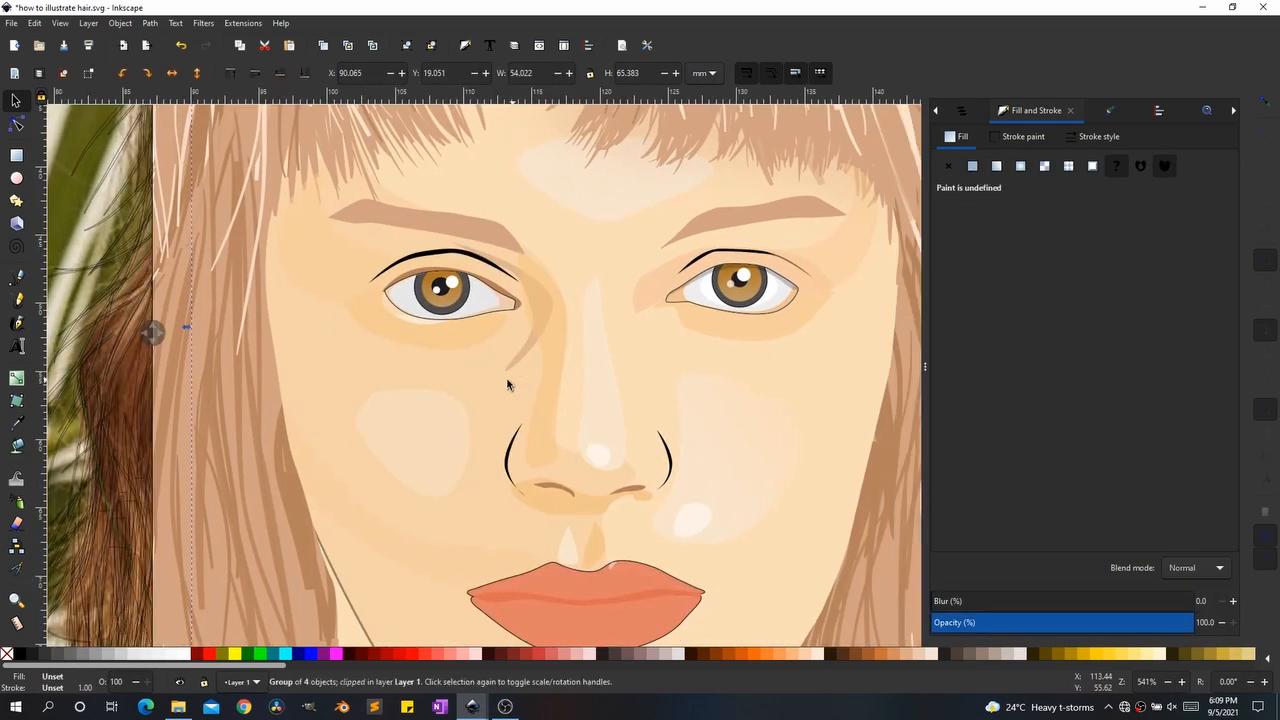
Step: Lighten the small skin-tone shape beneath the left eye to lightness 90
drag(152, 330, 261, 323)
scroll(335, 305, up, 2)
click(429, 287)
click(424, 290)
click(428, 340)
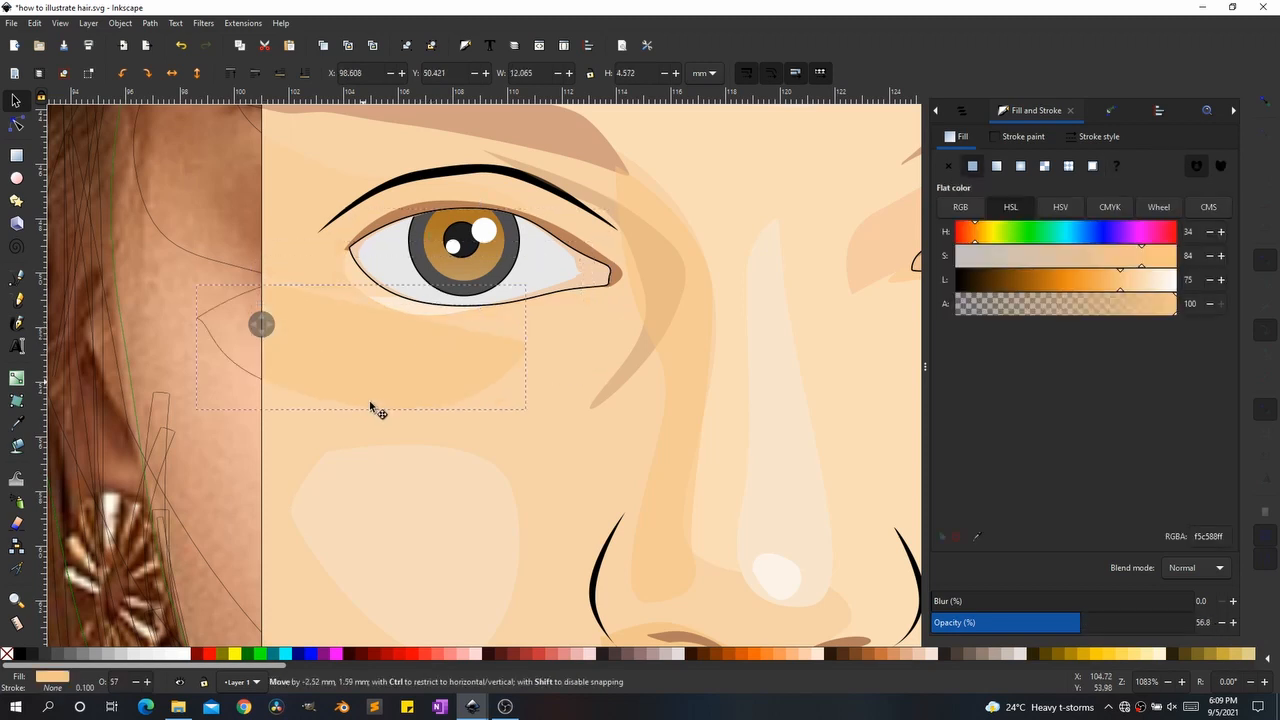
scroll(443, 417, down, 1)
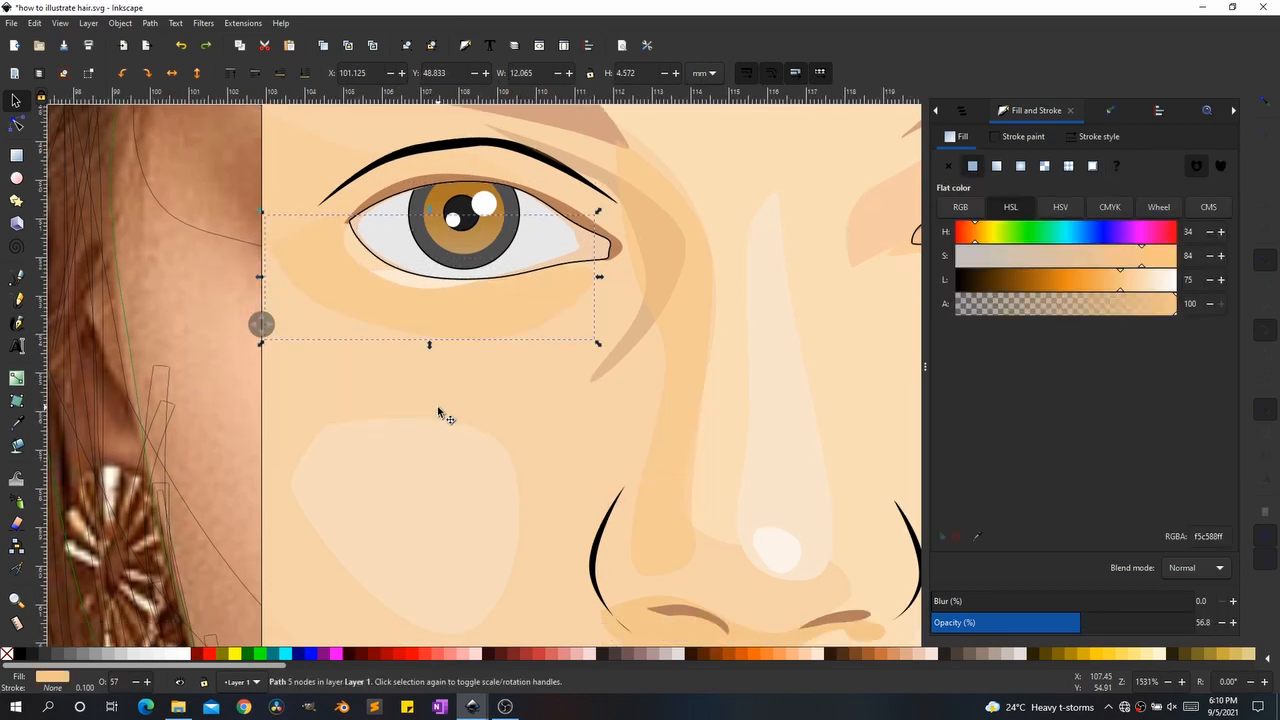
scroll(446, 403, up, 2)
scroll(445, 399, down, 1)
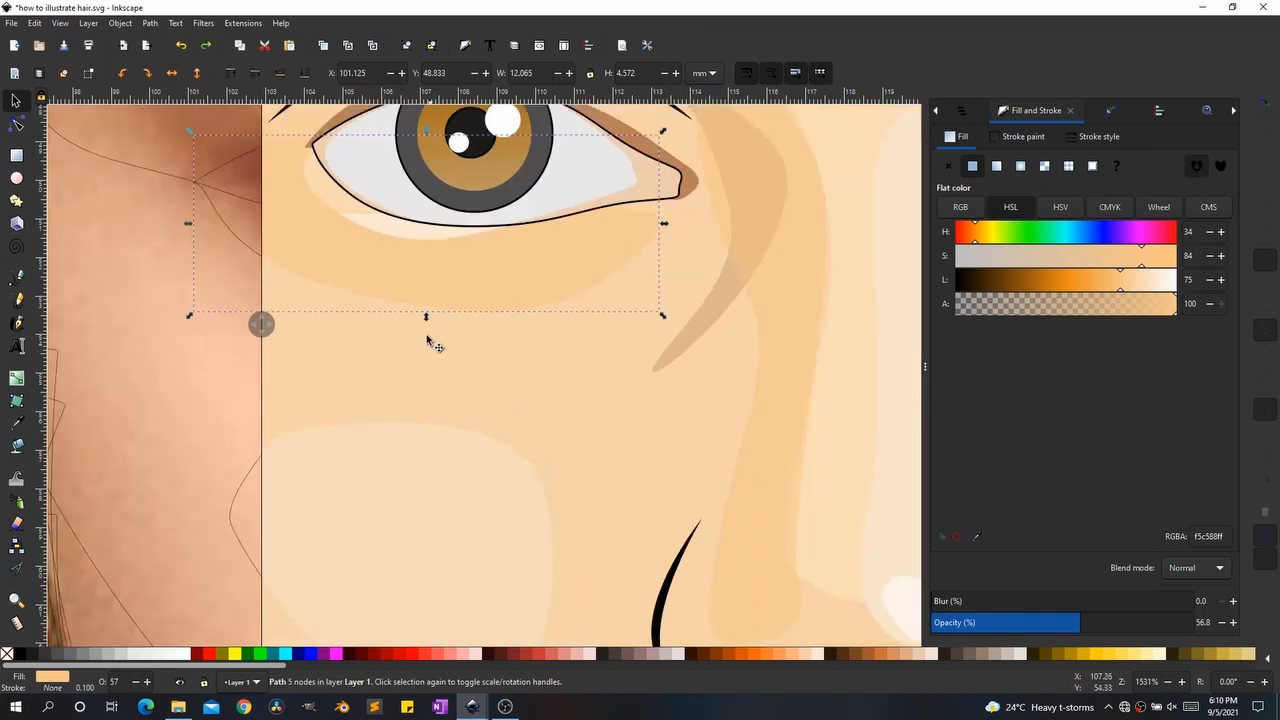
click(399, 234)
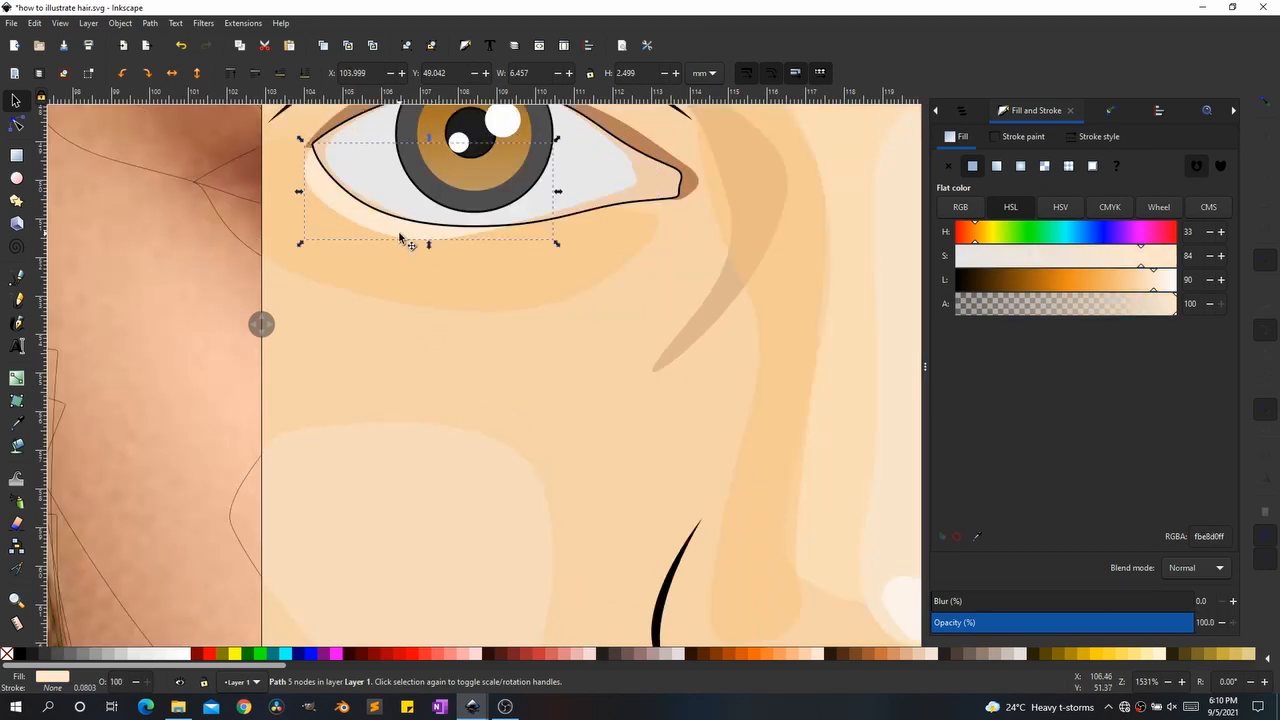
Step: Enter the left eye's group and draw an ellipse about 5.6 by 3.1 mm over the iris
scroll(392, 306, down, 4)
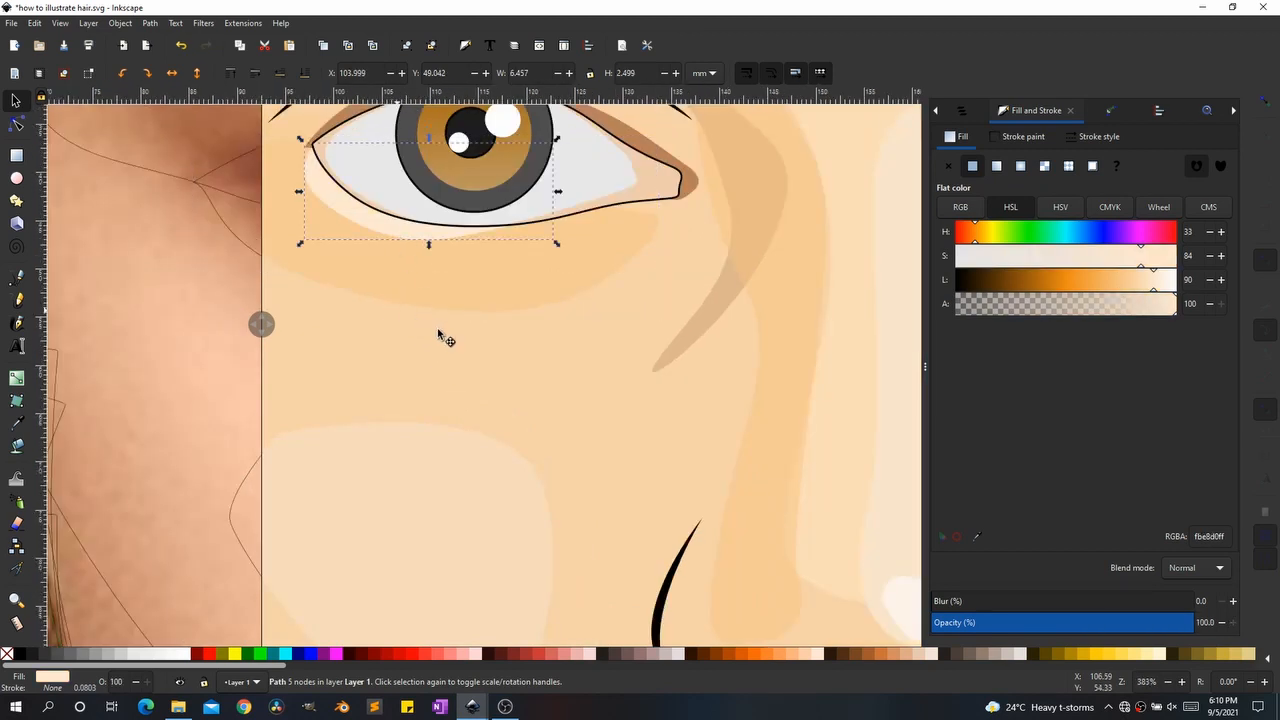
click(441, 333)
scroll(443, 333, down, 1)
ctrl+click(470, 315)
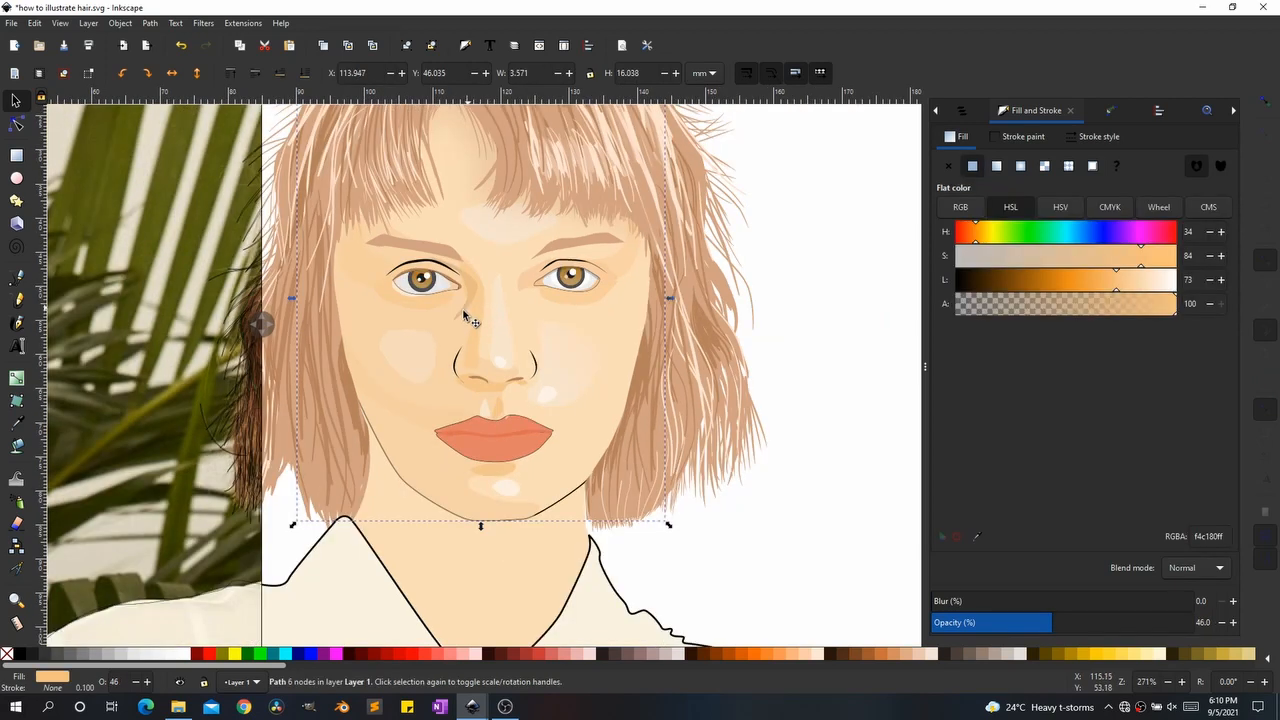
scroll(461, 300, up, 4)
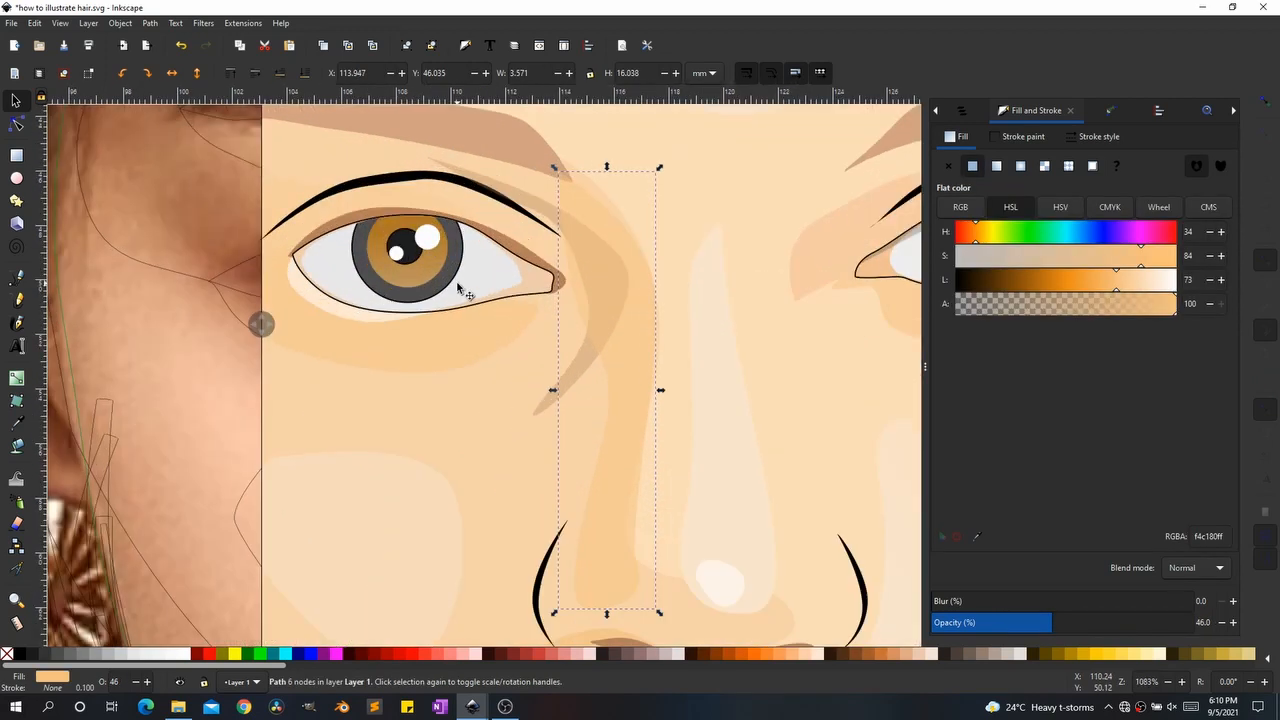
click(472, 285)
ctrl+click(490, 285)
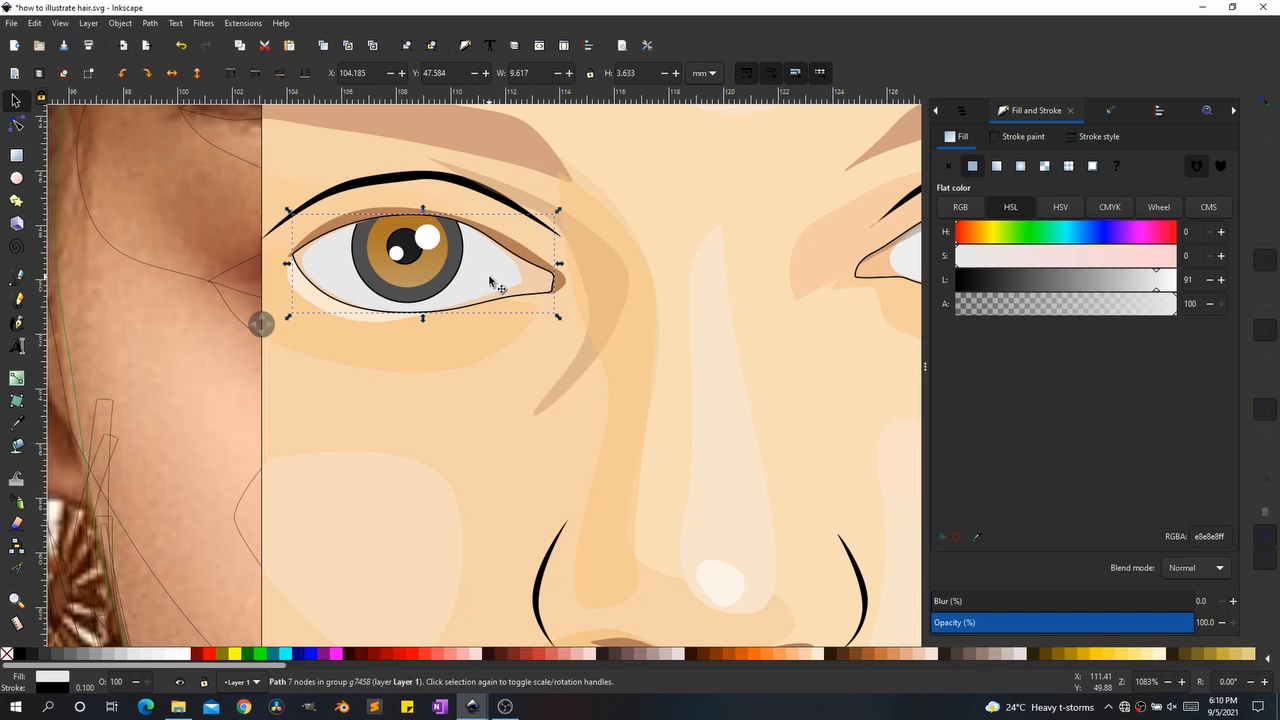
right_click(489, 276)
click(552, 660)
key(e)
mouse_move(385, 259)
mouse_down()
mouse_move(483, 300)
mouse_move(429, 292)
mouse_move(434, 276)
mouse_move(492, 262)
mouse_move(457, 272)
mouse_up()
key(s)
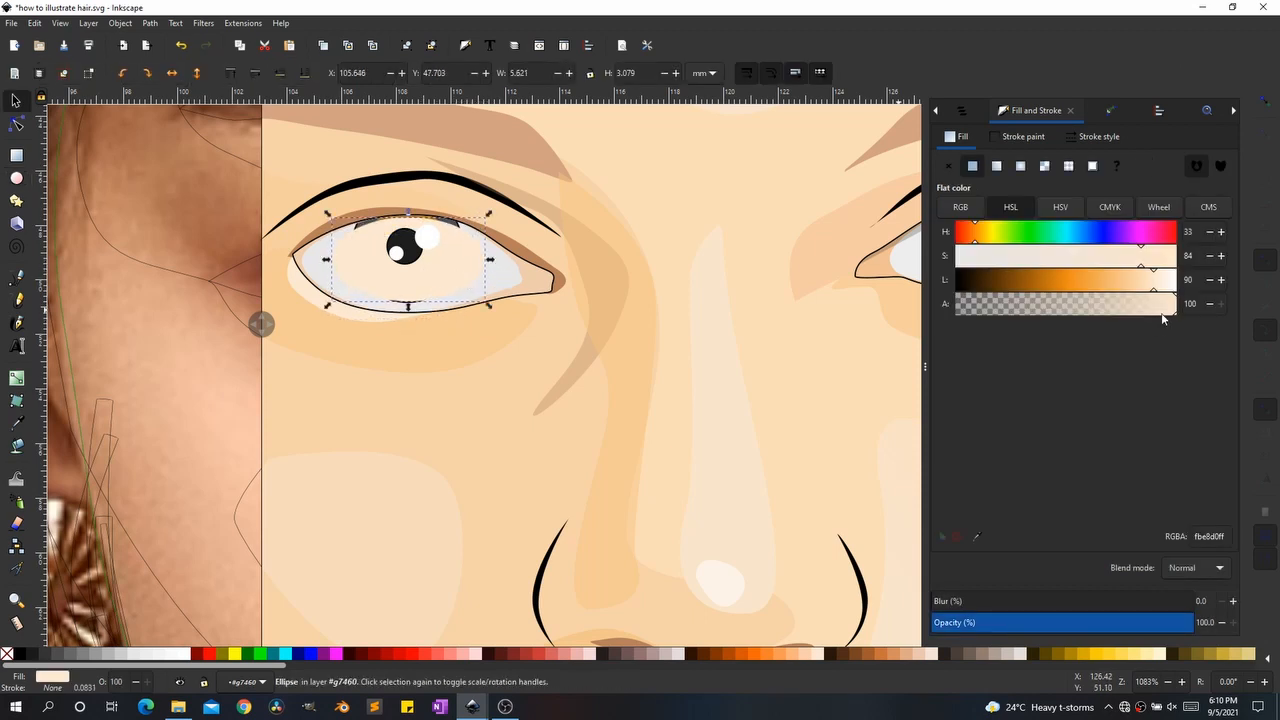
Step: Fill the left eye's ellipse with white and lower it behind the iris
drag(1158, 288, 1180, 288)
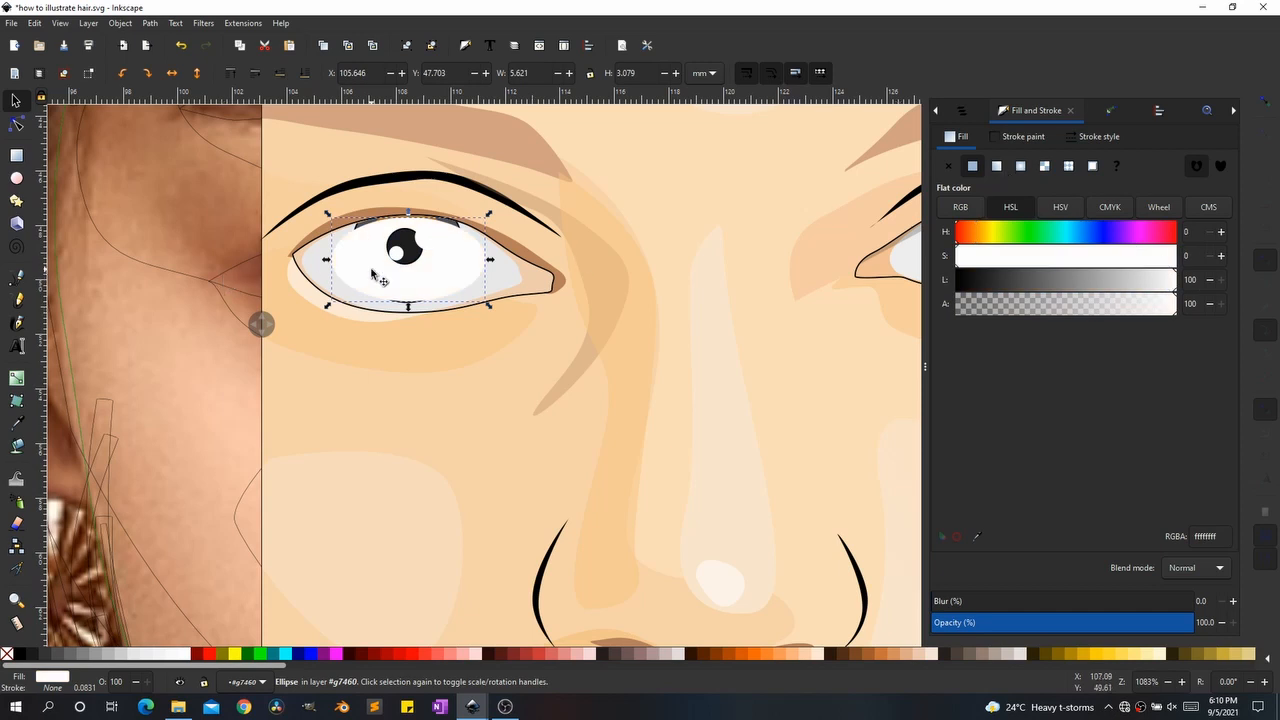
key(Page_Down)
key(Page_Down)
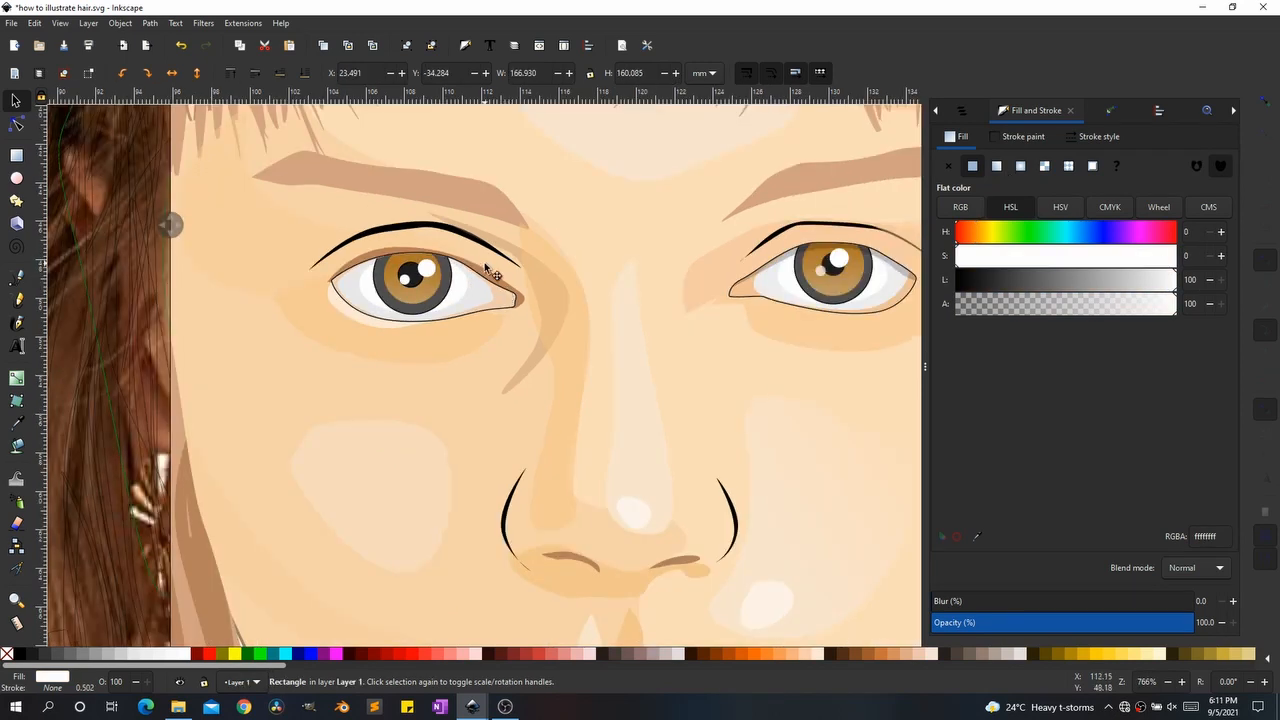
Step: Trace a closed shape on Layer 1 around the whole left eye and its lids, about 14.8 by 7.4 mm
click(492, 274)
key(b)
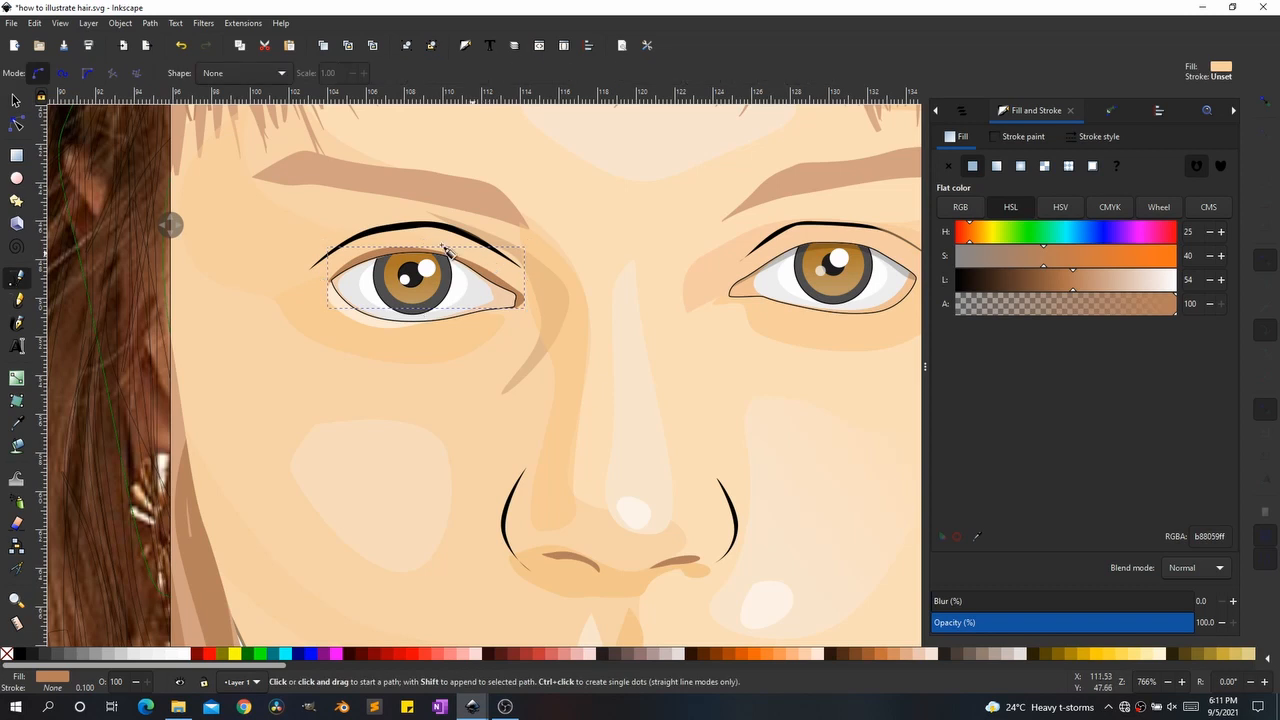
click(290, 251)
drag(592, 266, 545, 350)
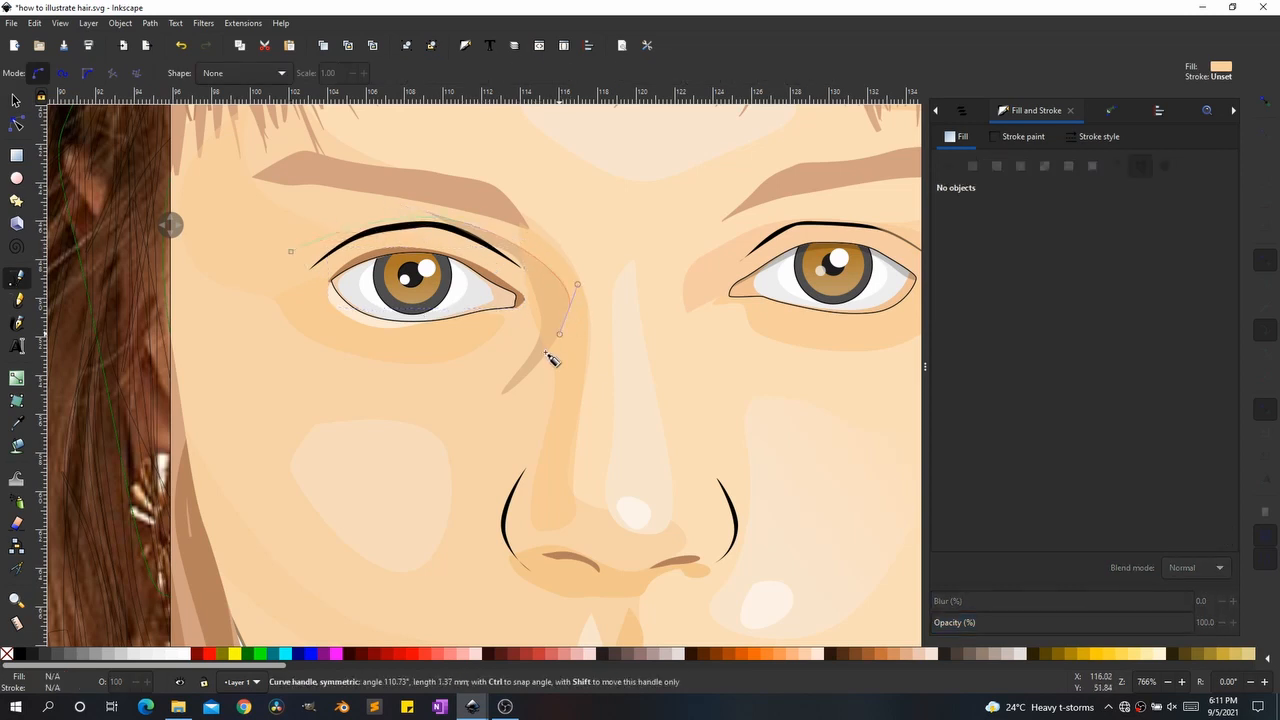
drag(291, 291, 282, 275)
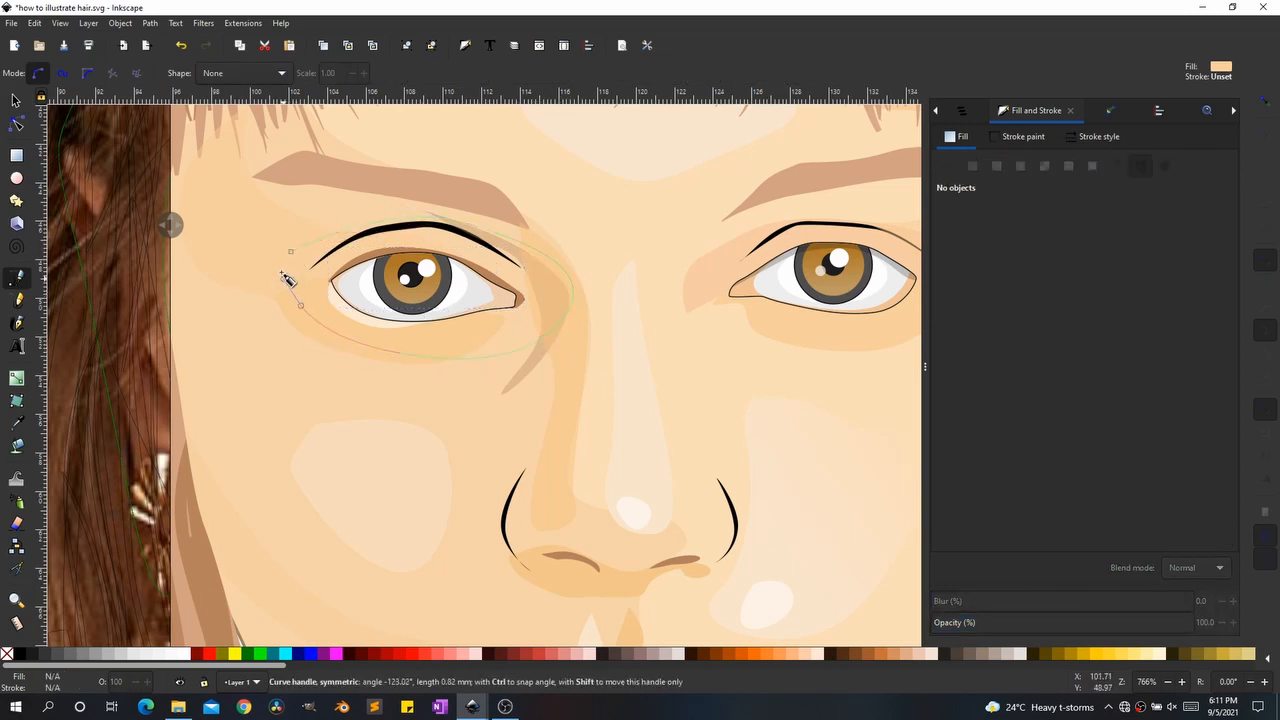
click(290, 251)
Step: Fill the shape around the left eye with the skin tone sampled at the right eye's inner corner, and lower it beneath the eye
key(d)
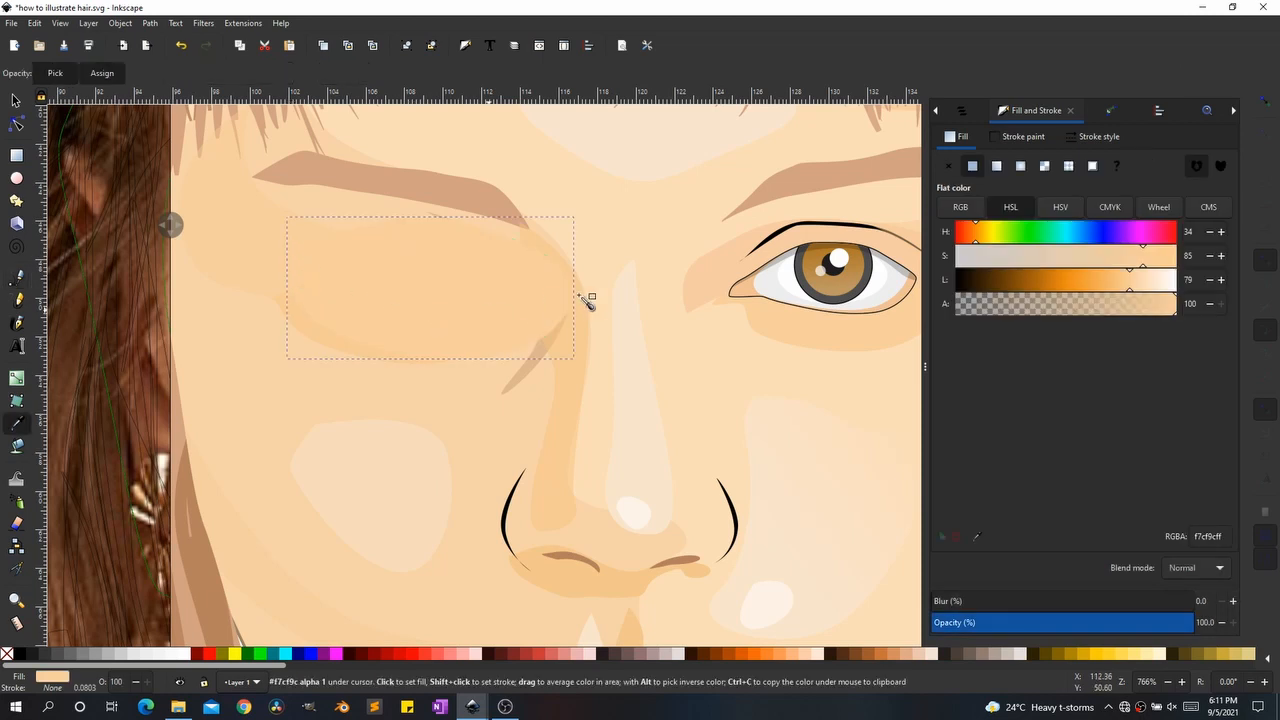
click(711, 268)
key(s)
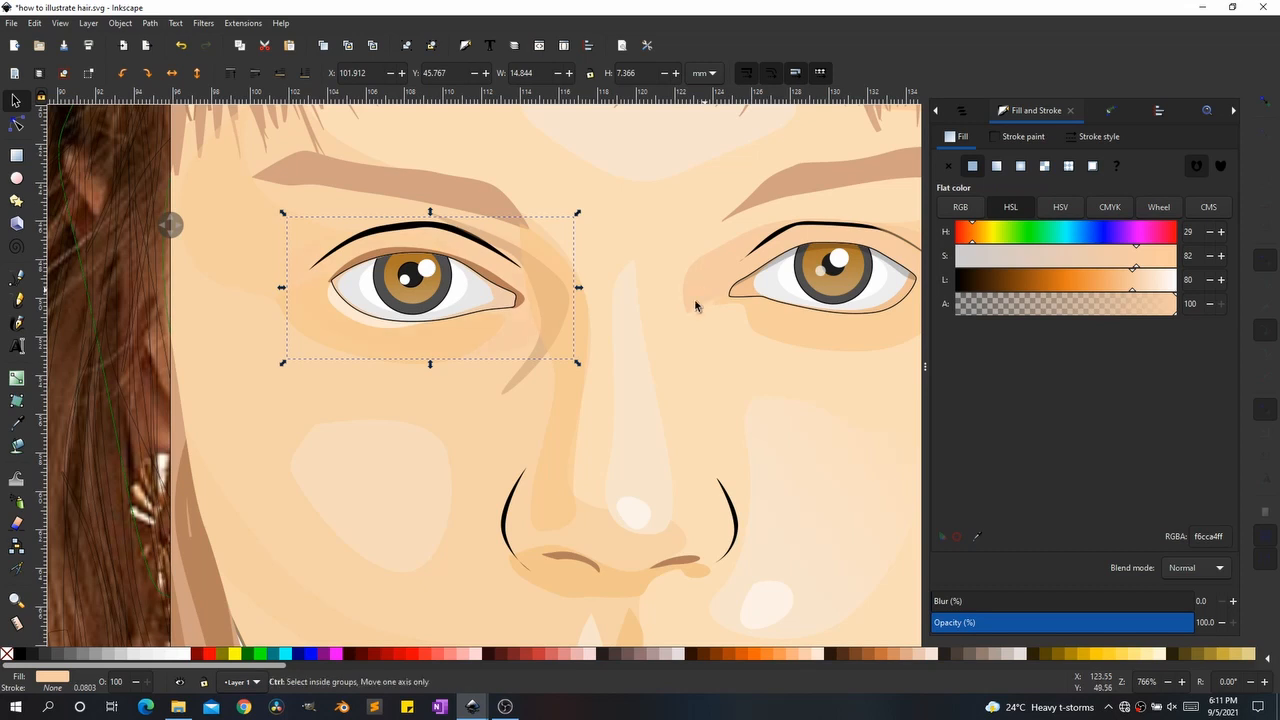
scroll(505, 352, down, 2)
drag(1133, 290, 1131, 286)
scroll(309, 446, down, 2)
scroll(309, 446, down, 2)
click(475, 400)
key(ctrl+z)
Step: Reveal the reference photo over the right eye in the split view, and discard the path started around that eye
scroll(500, 323, up, 1)
click(508, 320)
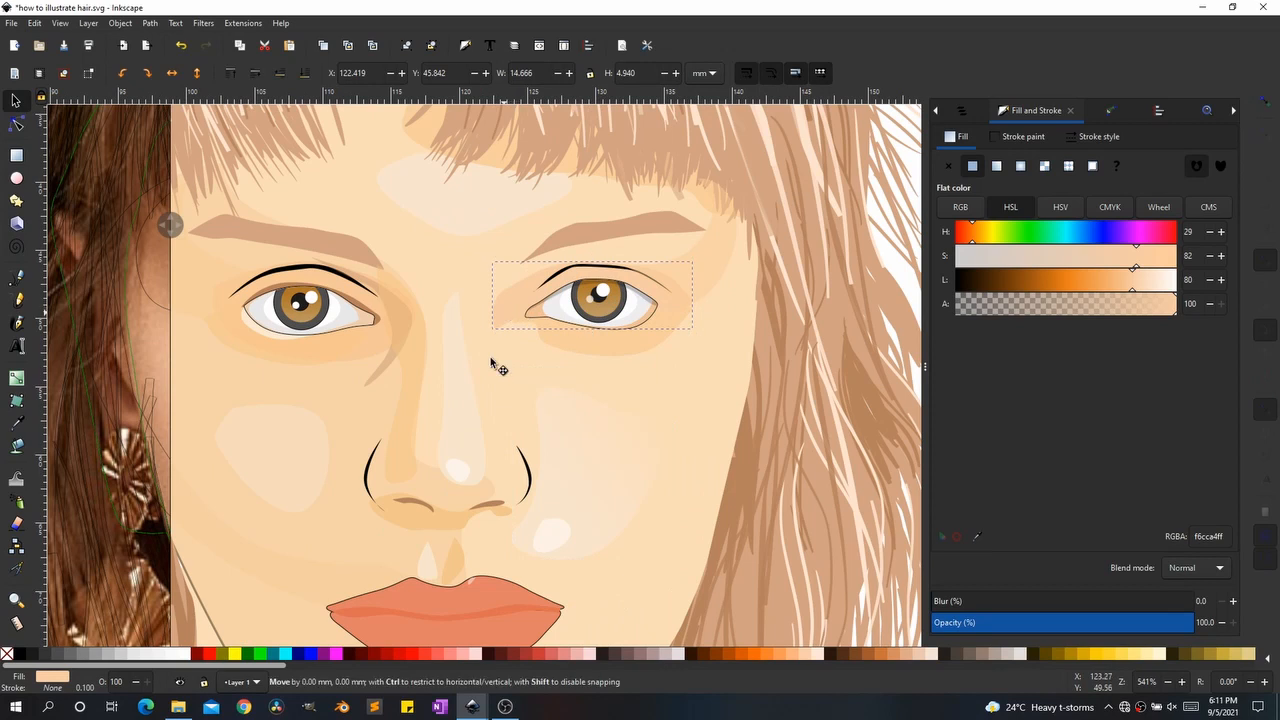
scroll(606, 290, up, 1)
scroll(638, 318, up, 1)
key(b)
click(482, 359)
drag(680, 301, 715, 335)
drag(170, 225, 808, 300)
key(ctrl+z)
Step: Trace a closed shape around the right eye over the reference photo, about 13 by 6.8 mm
click(484, 350)
drag(690, 296, 728, 324)
drag(655, 410, 592, 418)
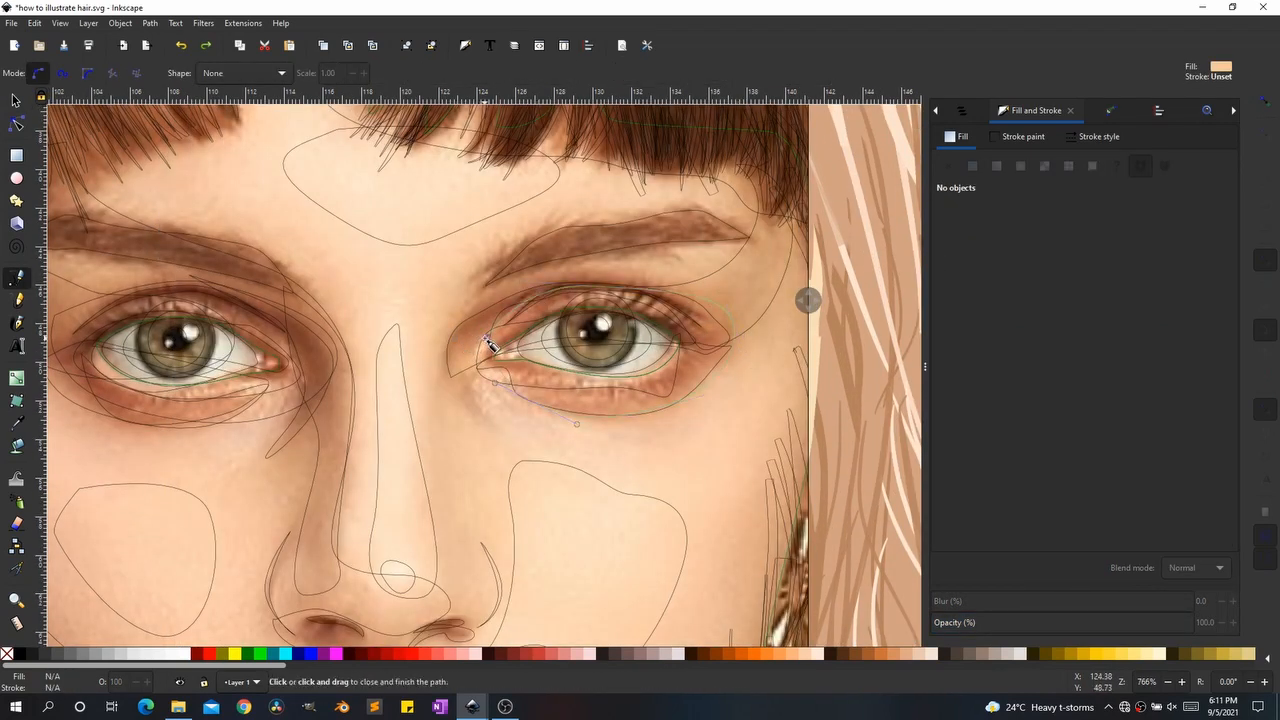
click(486, 347)
Step: Fill the shape around the right eye with skin tone f5c79a, and lower it beneath the eye artwork
key(w)
drag(520, 365, 505, 345)
key(s)
drag(808, 300, 119, 309)
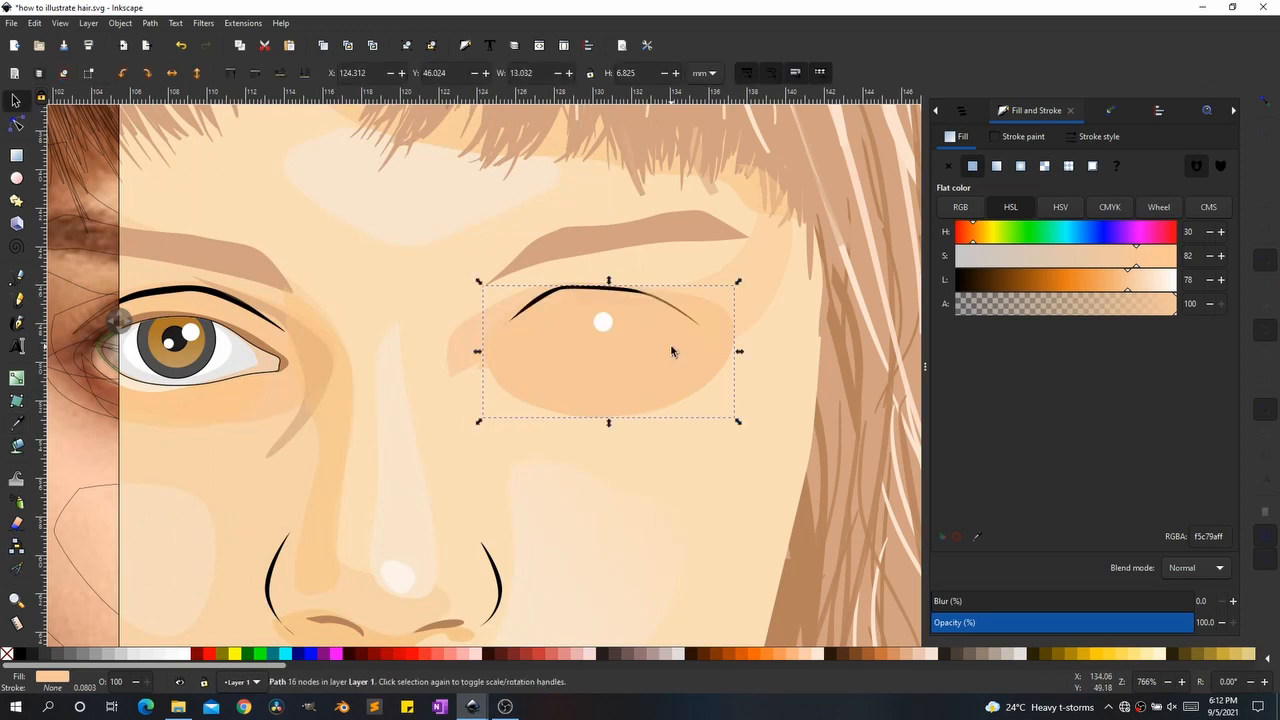
key(Page_Down)
key(Page_Down)
key(Page_Down)
Step: Open the right eye's clipped group for editing
scroll(650, 400, down, 2)
click(594, 449)
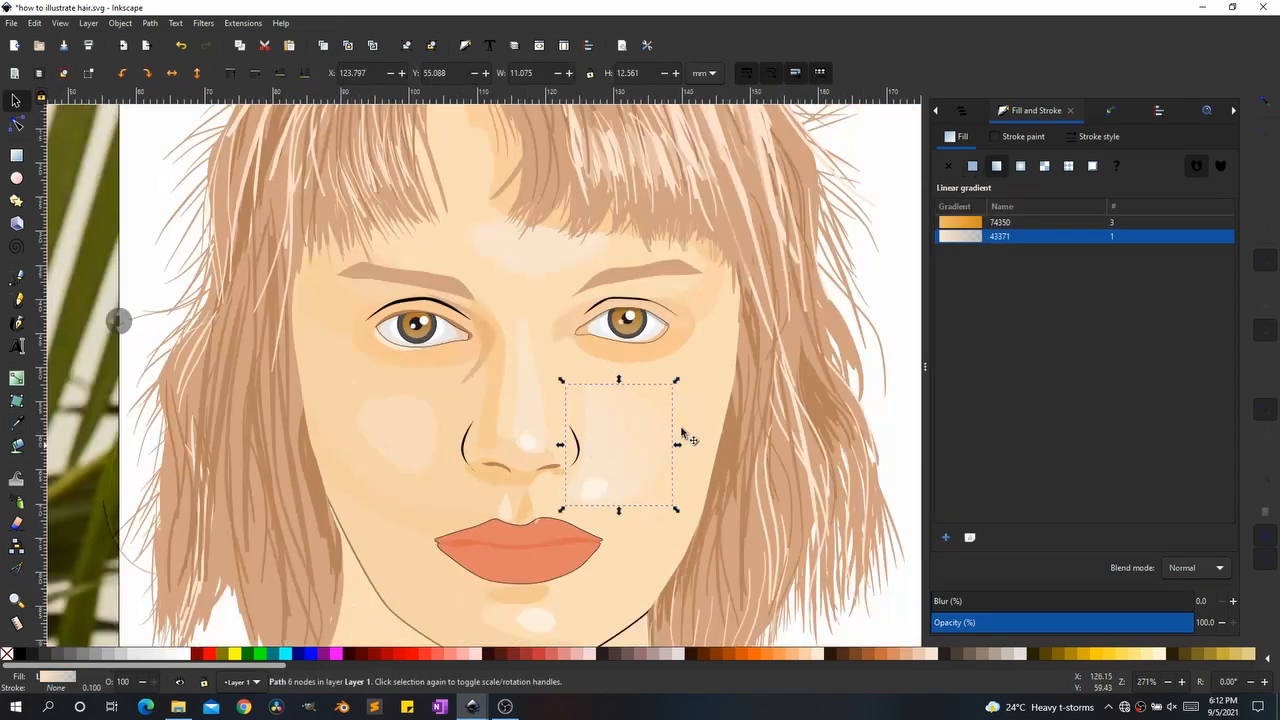
click(677, 460)
scroll(625, 375, up, 3)
scroll(667, 527, up, 1)
click(645, 432)
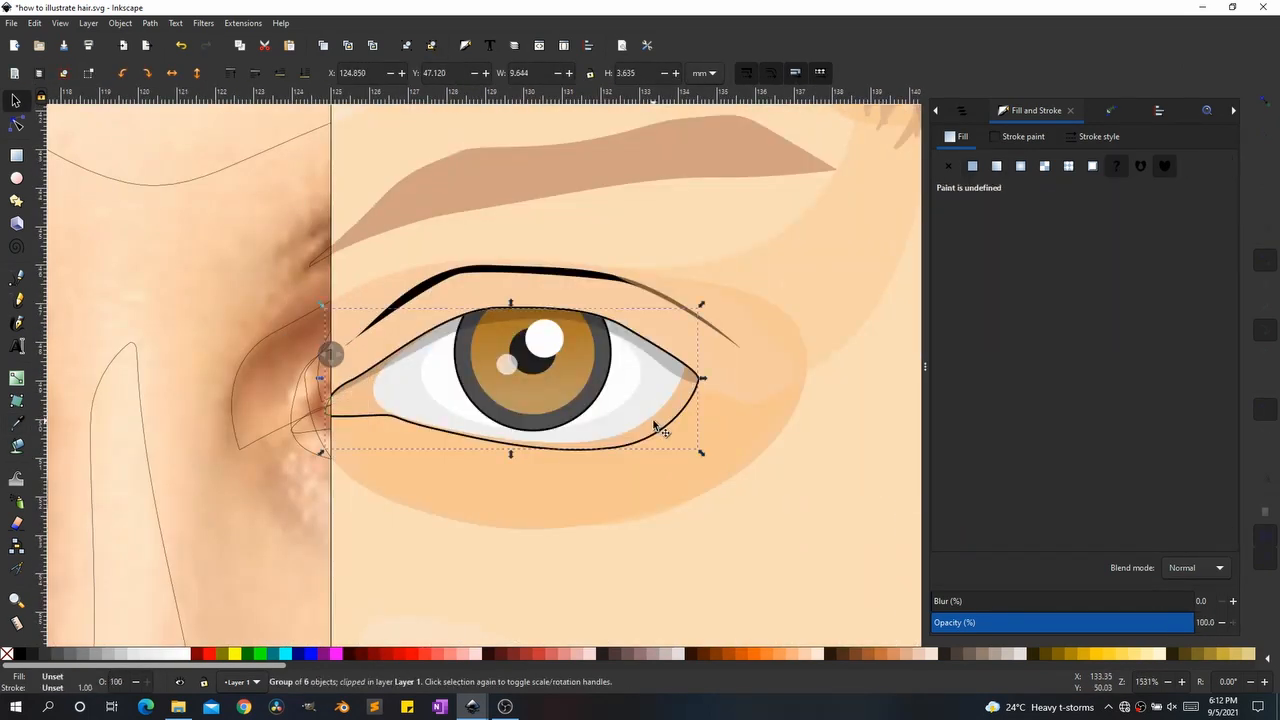
double_click(638, 431)
Step: Trace a closed shape along the right eye's lower outer edge, about 5.5 by 3 mm, filled with pale skin tone fbebdb
key(b)
click(499, 442)
drag(645, 423, 700, 362)
drag(650, 448, 590, 473)
click(499, 442)
key(s)
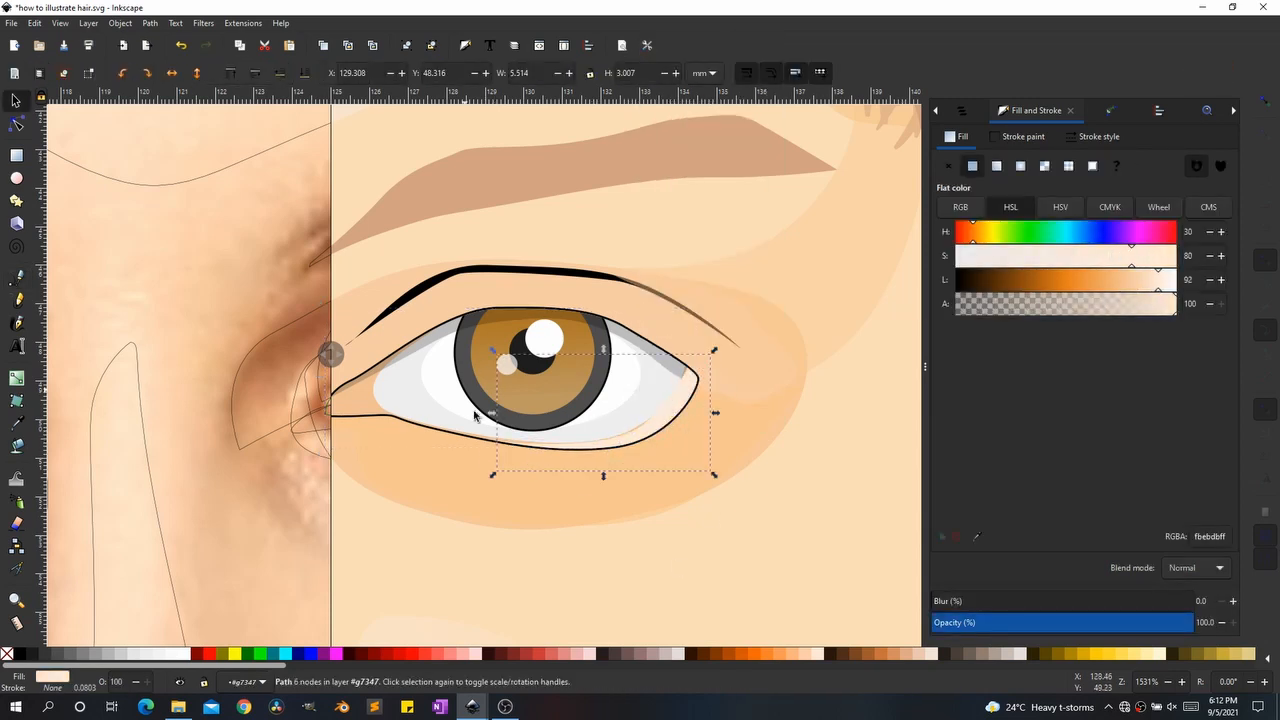
Step: Examine the whole portrait against the reference photo in the split view, including the lower face, jawline and neck
scroll(651, 477, down, 4)
click(658, 478)
scroll(680, 485, down, 2)
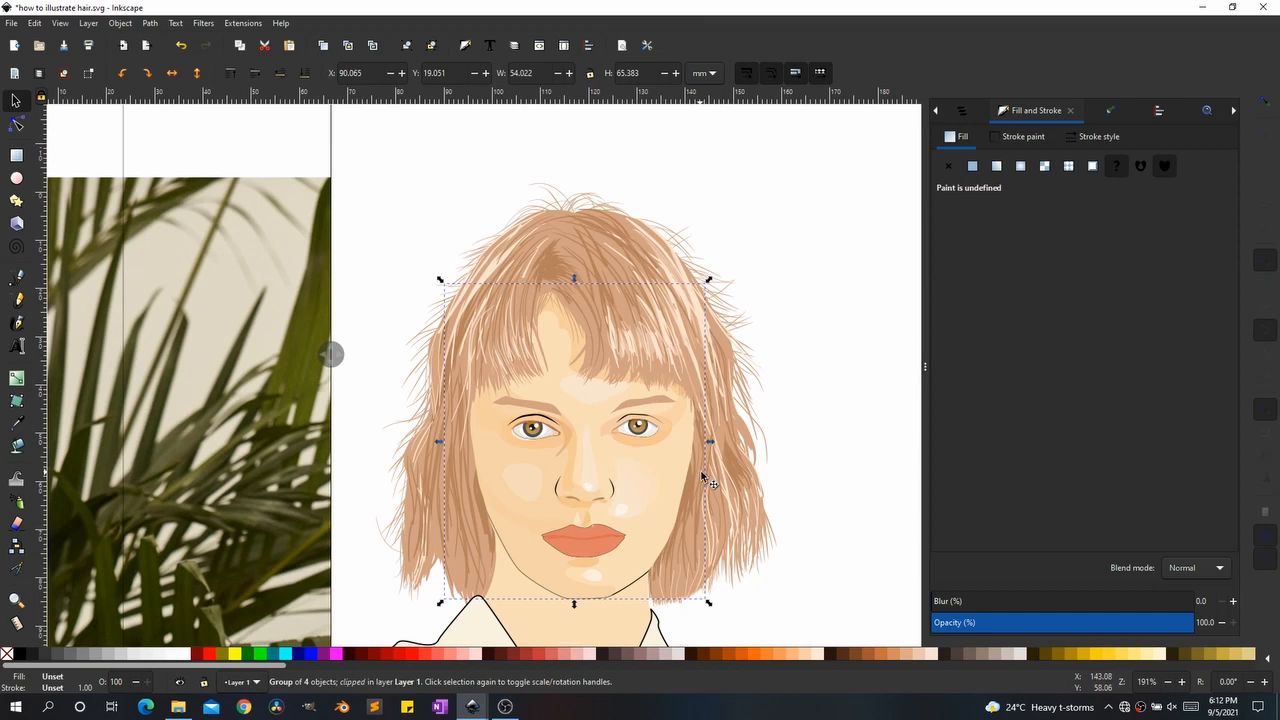
scroll(657, 457, up, 1)
scroll(638, 516, down, 2)
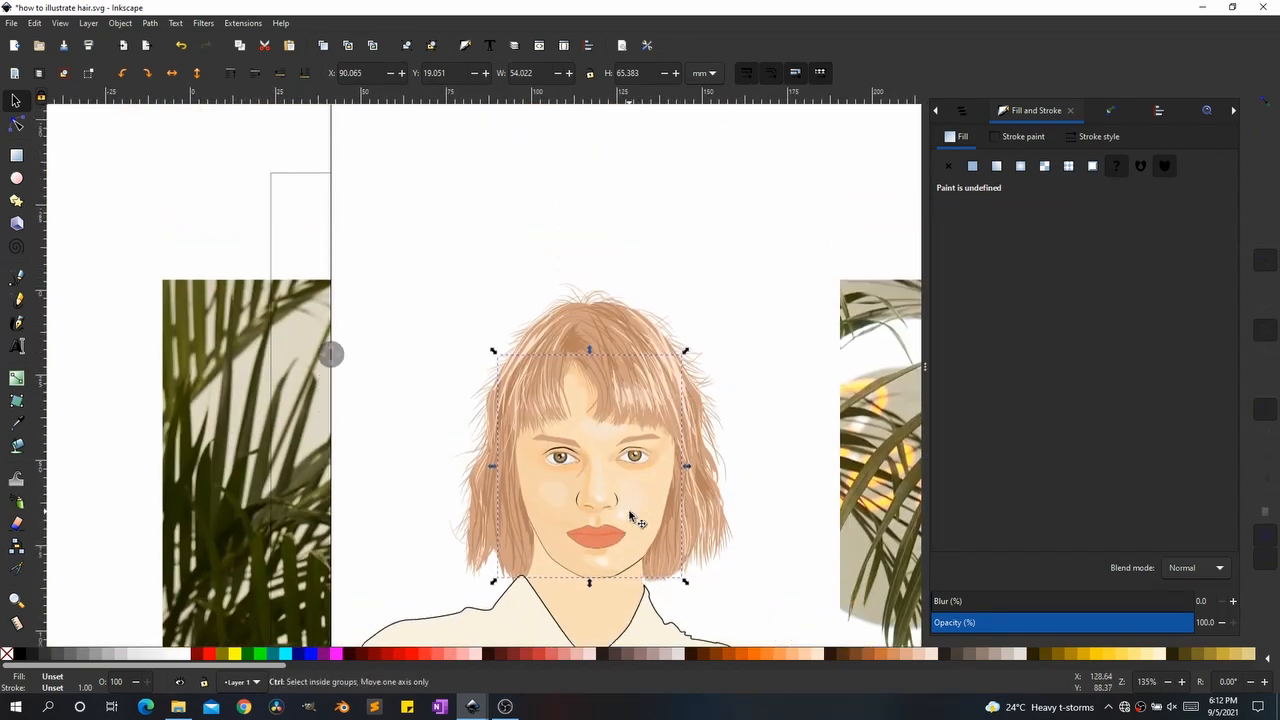
scroll(427, 398, down, 1)
drag(331, 355, 414, 398)
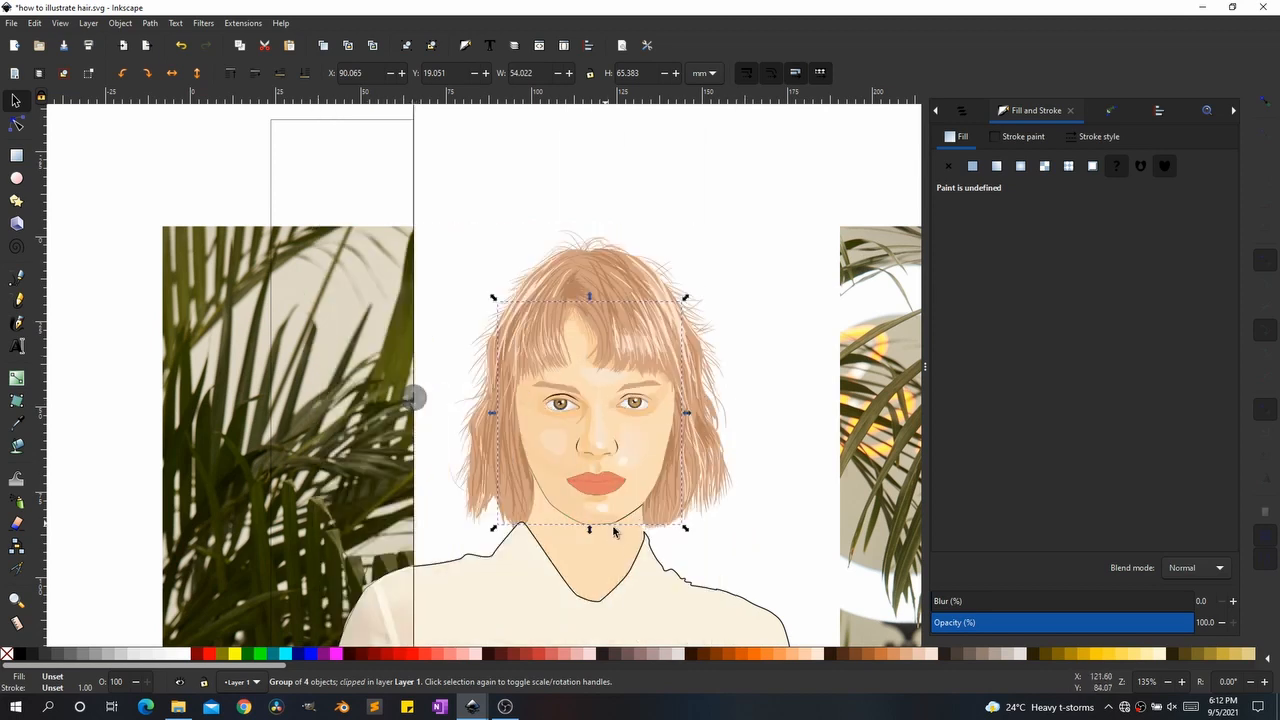
ctrl+scroll(617, 548, up, 3)
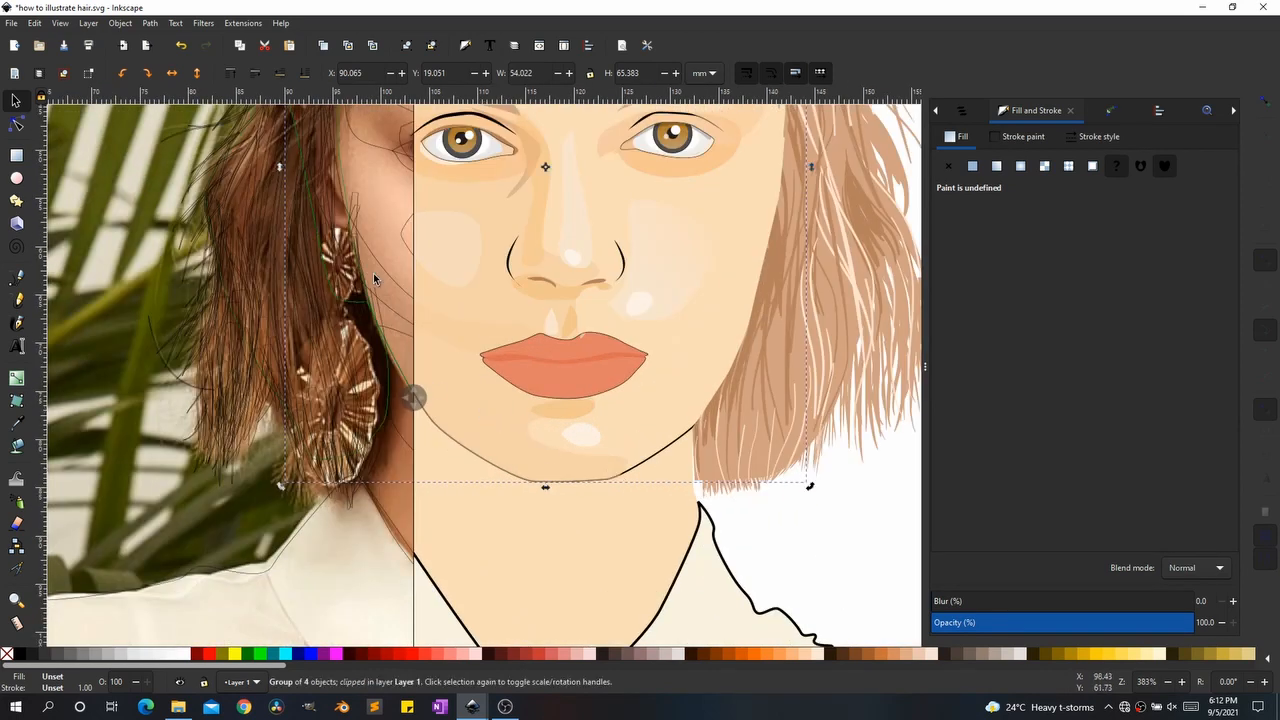
drag(414, 398, 237, 385)
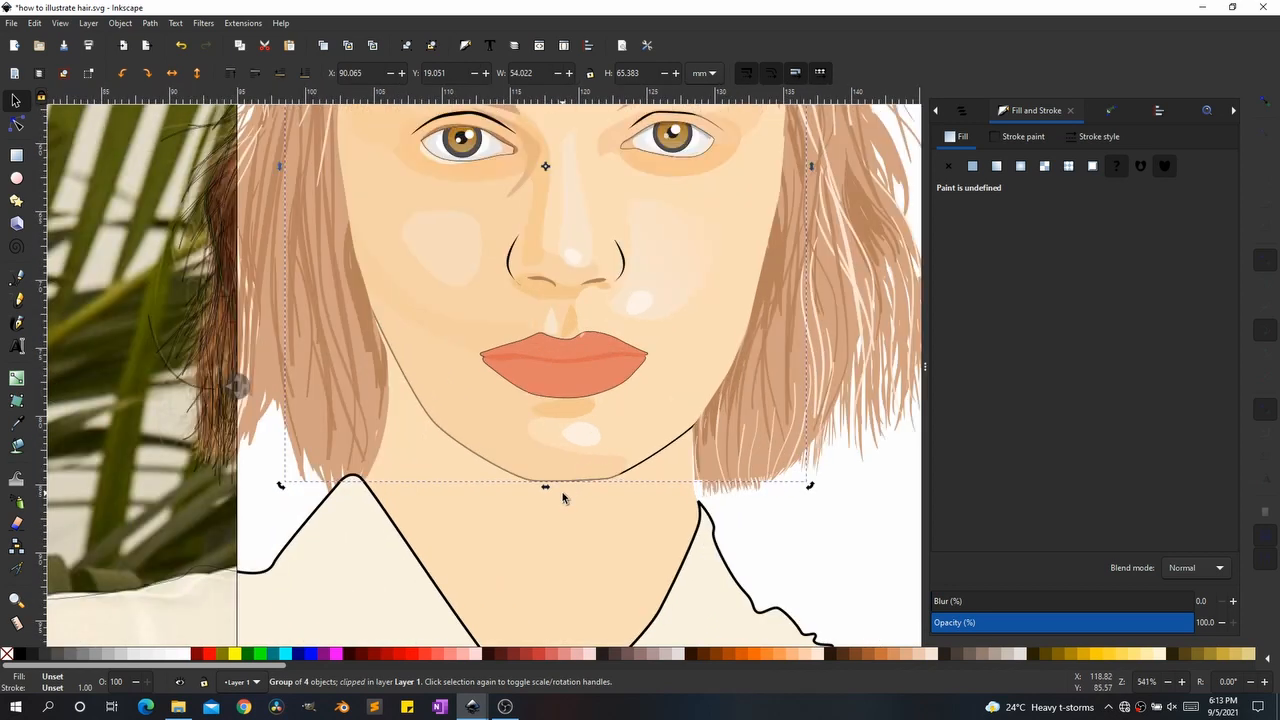
Step: Shift the fill hue of the lower cheek and jaw shading shape to 25
scroll(563, 497, up, 1)
scroll(563, 497, down, 3)
scroll(493, 462, up, 3)
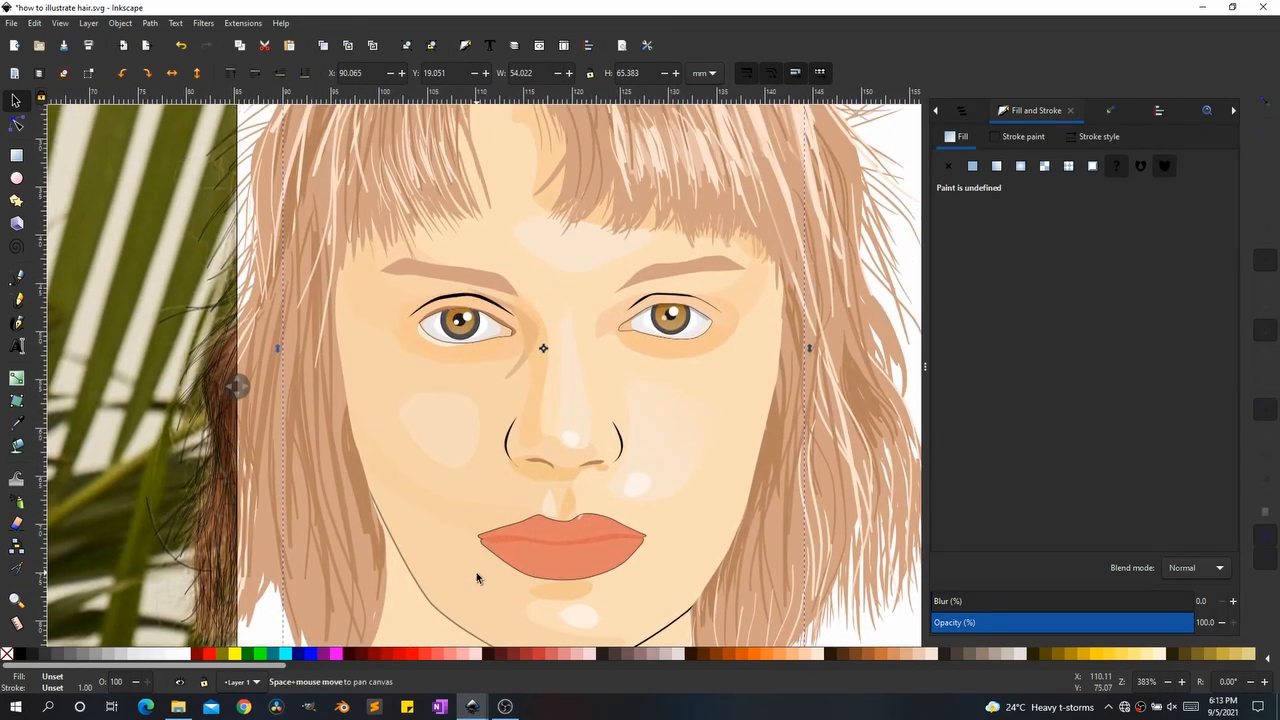
scroll(493, 462, down, 1)
ctrl+click(460, 512)
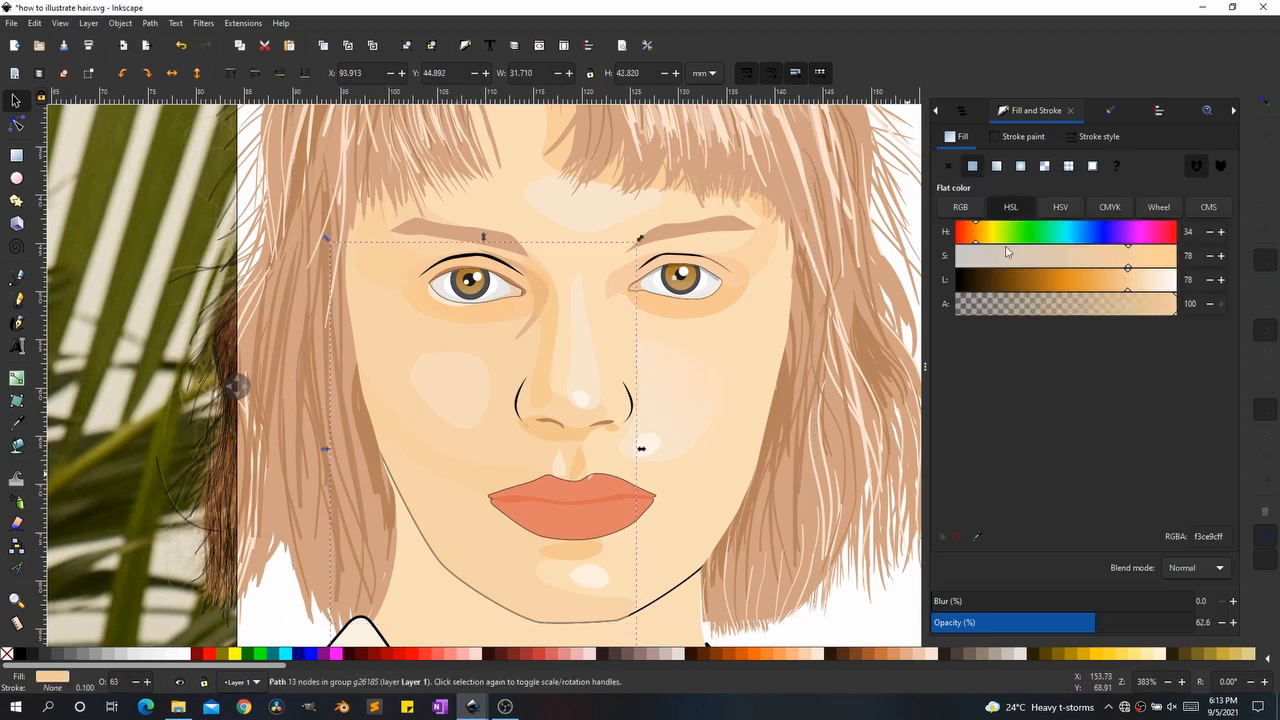
click(970, 235)
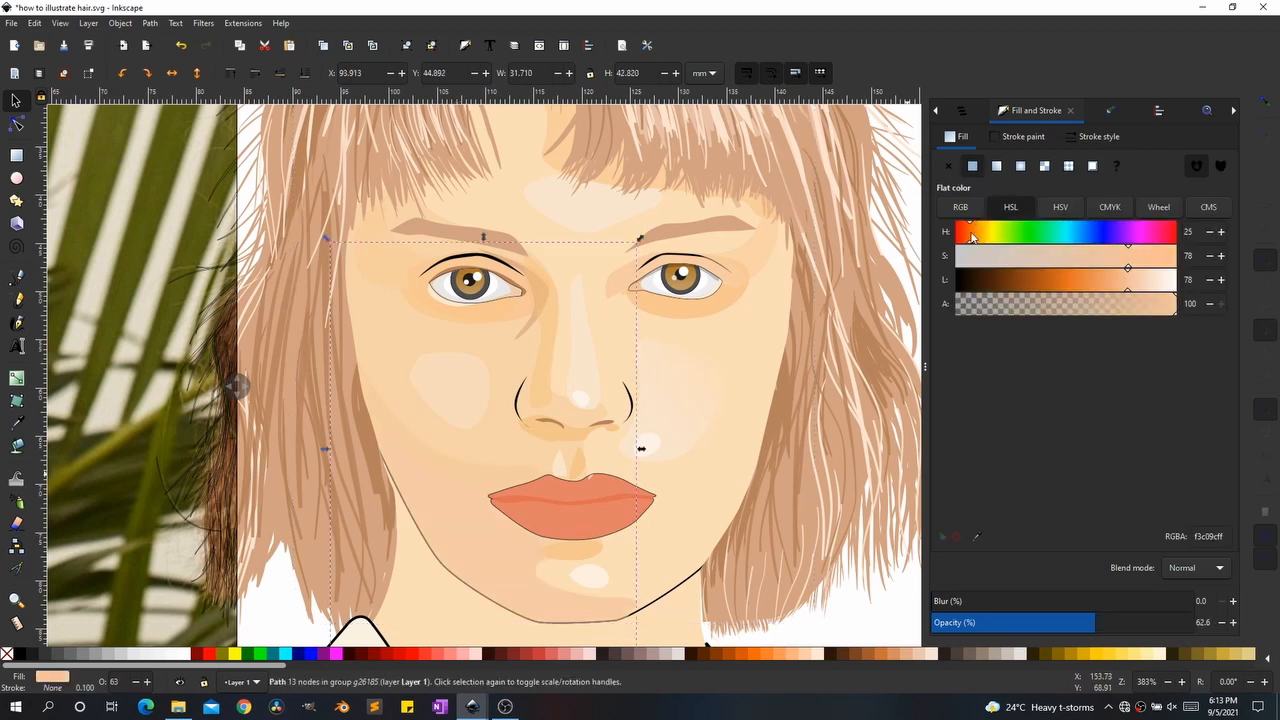
Step: Recolour the upper cheek shading shape with skin tone f5caa7 sampled from the jaw shading
click(398, 348)
ctrl+click(395, 338)
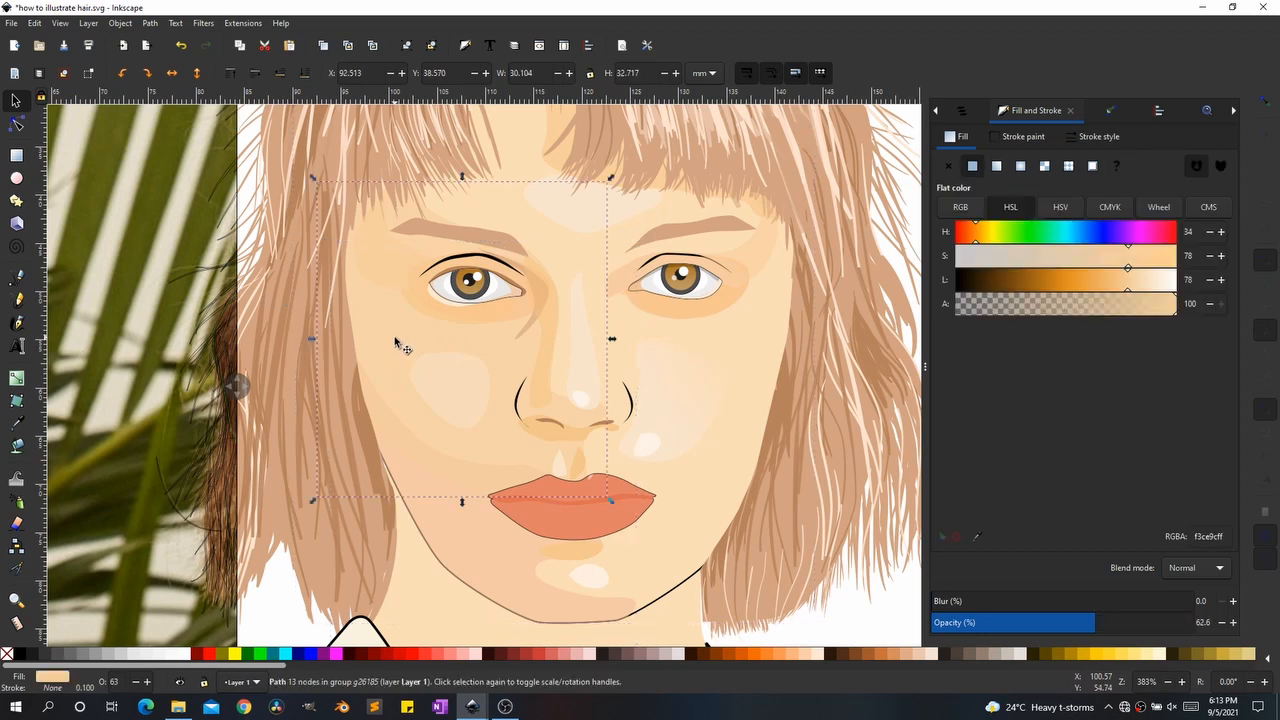
key(d)
click(458, 532)
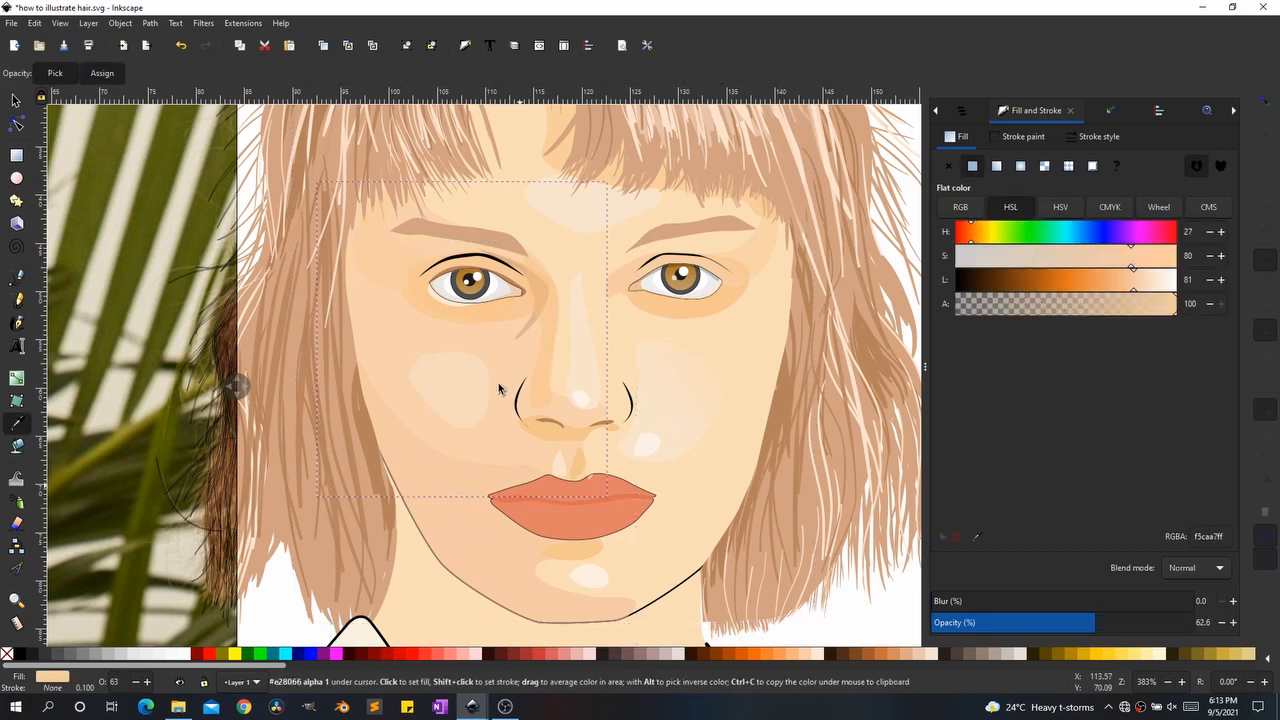
Step: Set the fill hue of the left brow and temple shading to 22, and warm the hue of the shading beneath the left eye
key(s)
ctrl+click(410, 282)
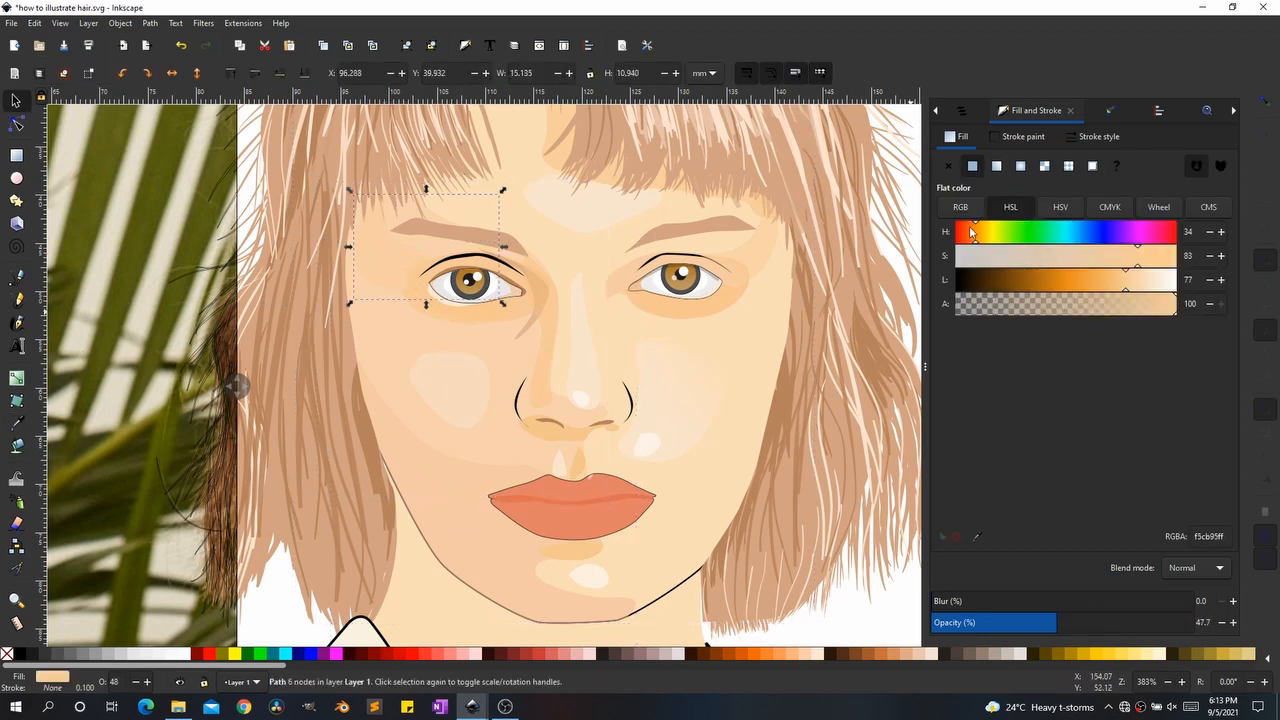
drag(972, 232, 966, 232)
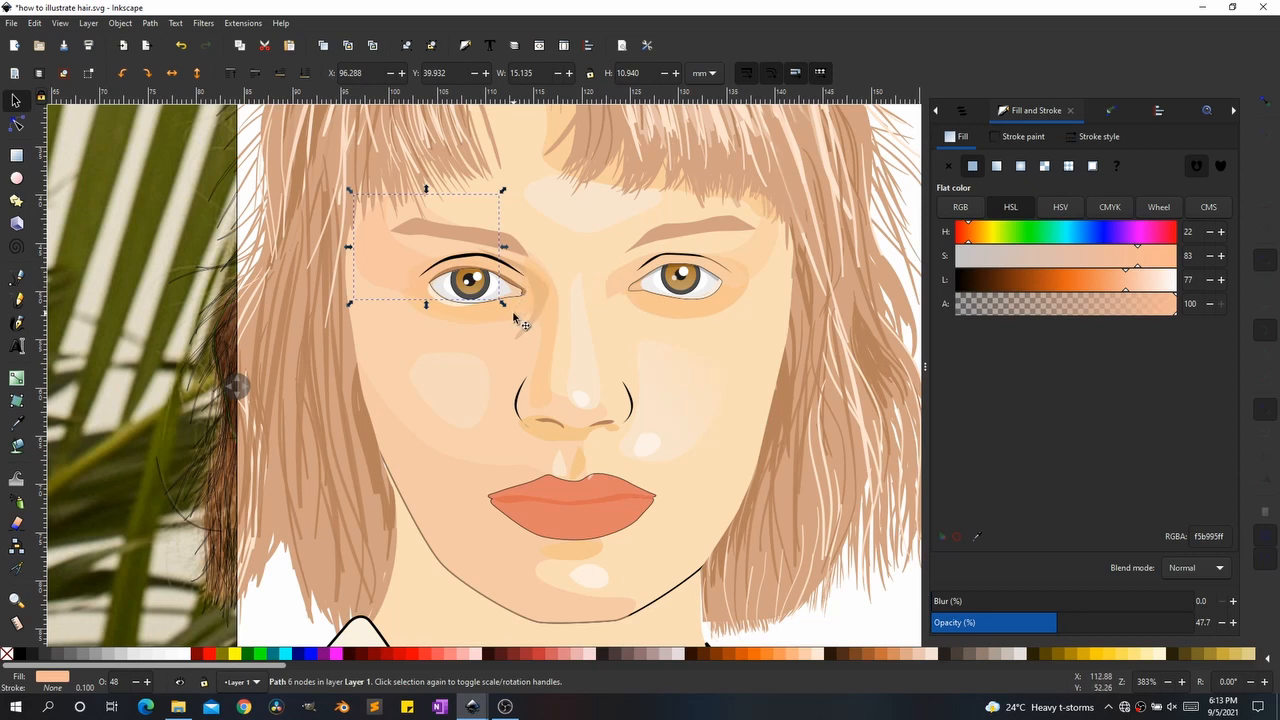
click(514, 318)
click(973, 234)
Step: Adjust the skin shading around the right eye by reducing its opacity
click(709, 315)
click(715, 240)
click(560, 127)
drag(1127, 622, 1092, 622)
click(722, 306)
Step: Recolour the shadow below the lower lip and the shading under the nose with skin tones sampled from the face
scroll(621, 402, down, 4)
click(679, 410)
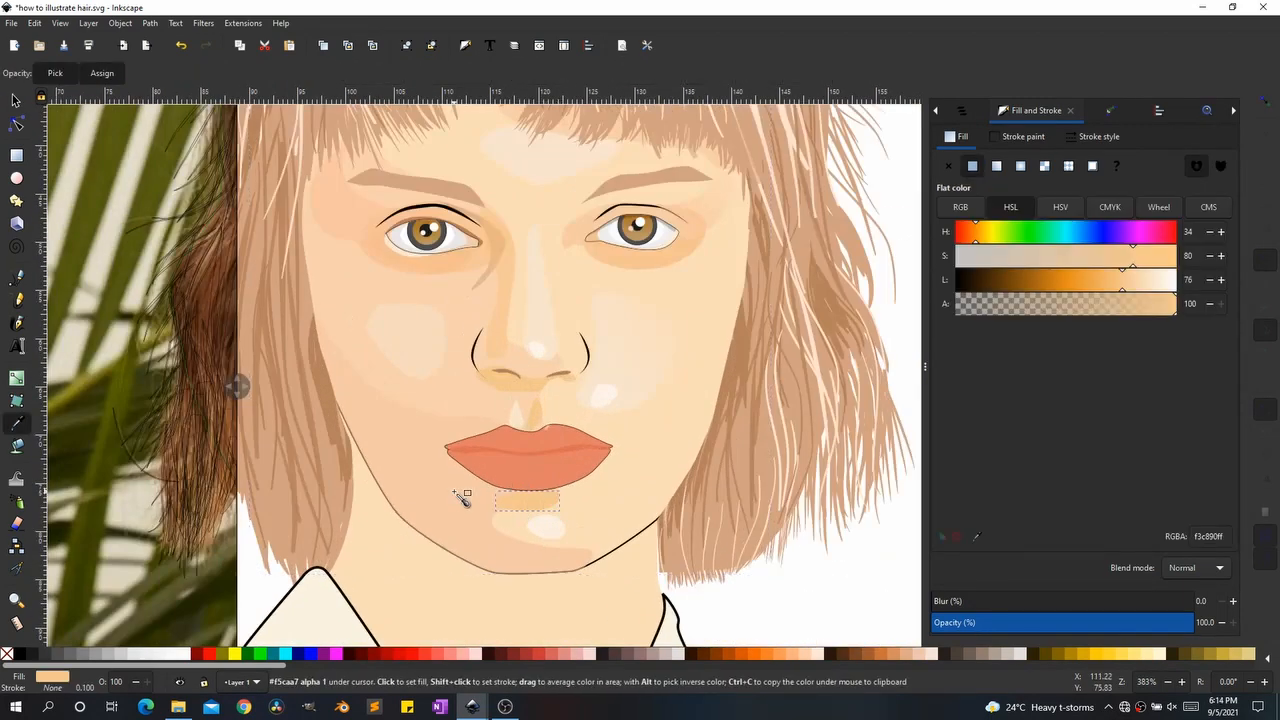
click(490, 497)
click(520, 418)
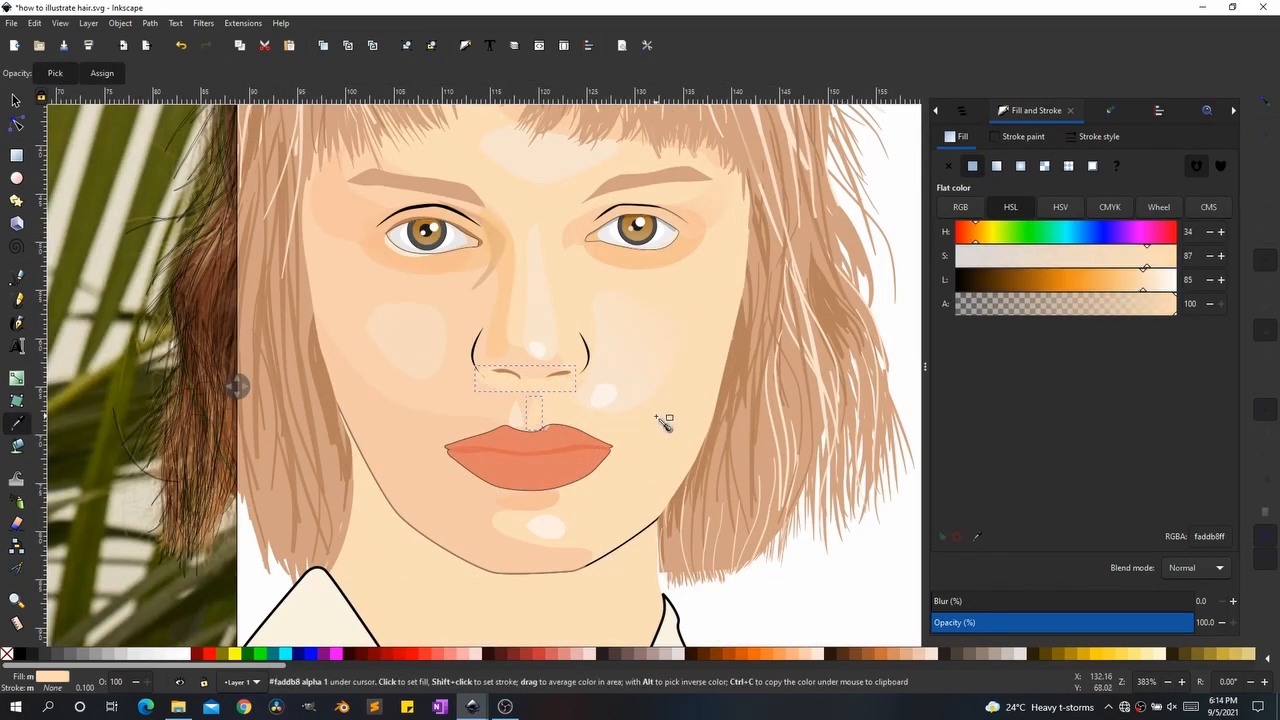
Step: Recolour the shading along the side of the nose and the crease below the left eye's inner corner with sampled skin tones
key(s)
click(515, 302)
scroll(515, 288, down, 1)
click(510, 286)
key(d)
key(s)
click(491, 240)
key(d)
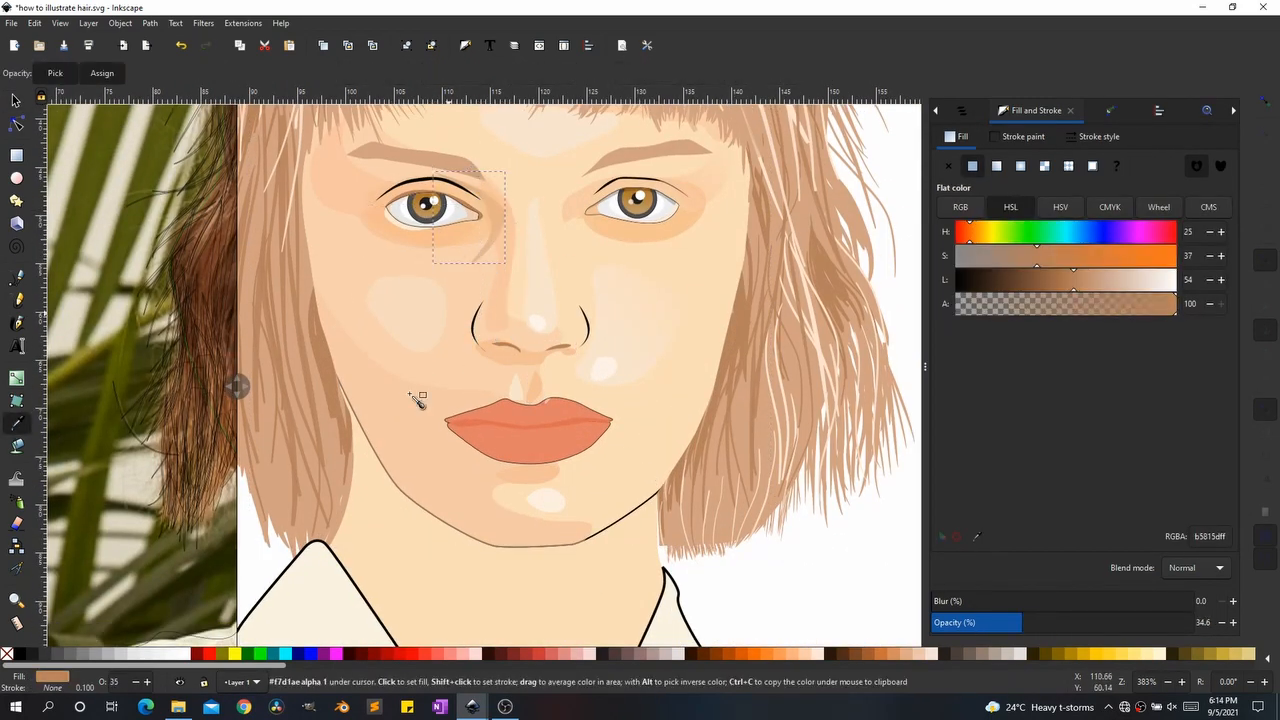
click(1022, 136)
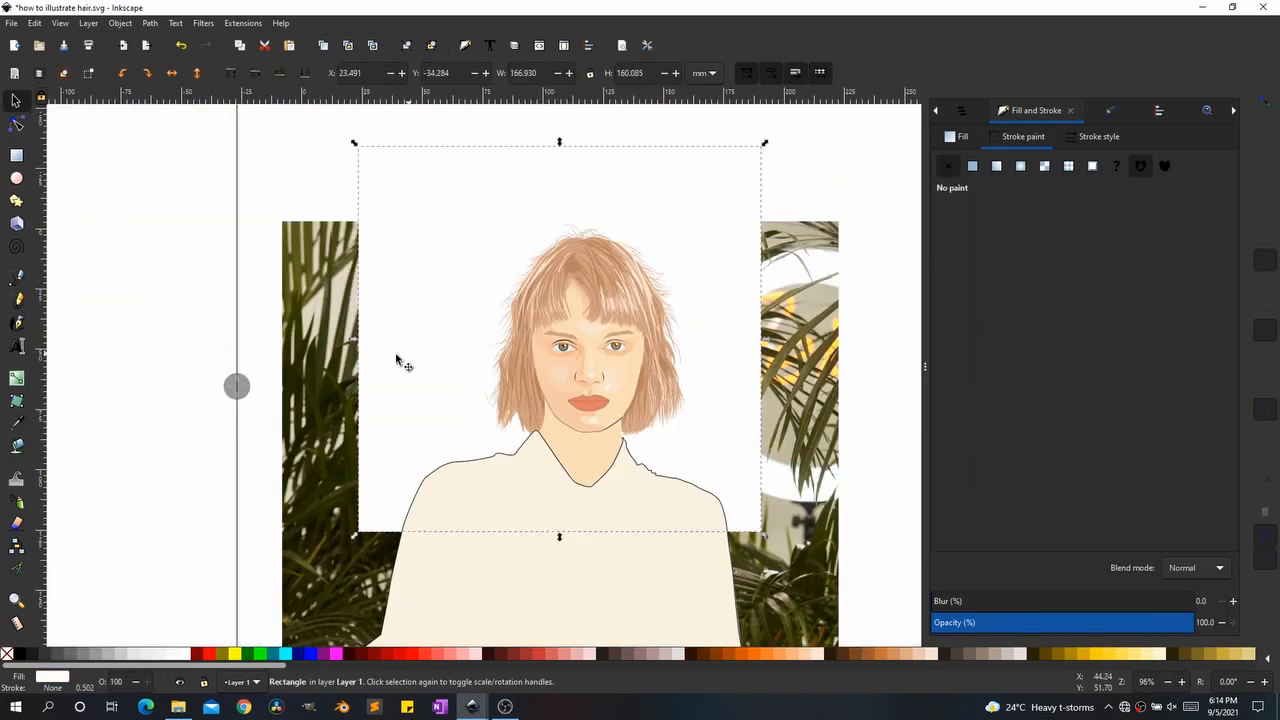
Step: Compare the traced face with the reference photo by moving the split-view divider across it and back
drag(237, 386, 580, 371)
ctrl+scroll(594, 362, up, 5)
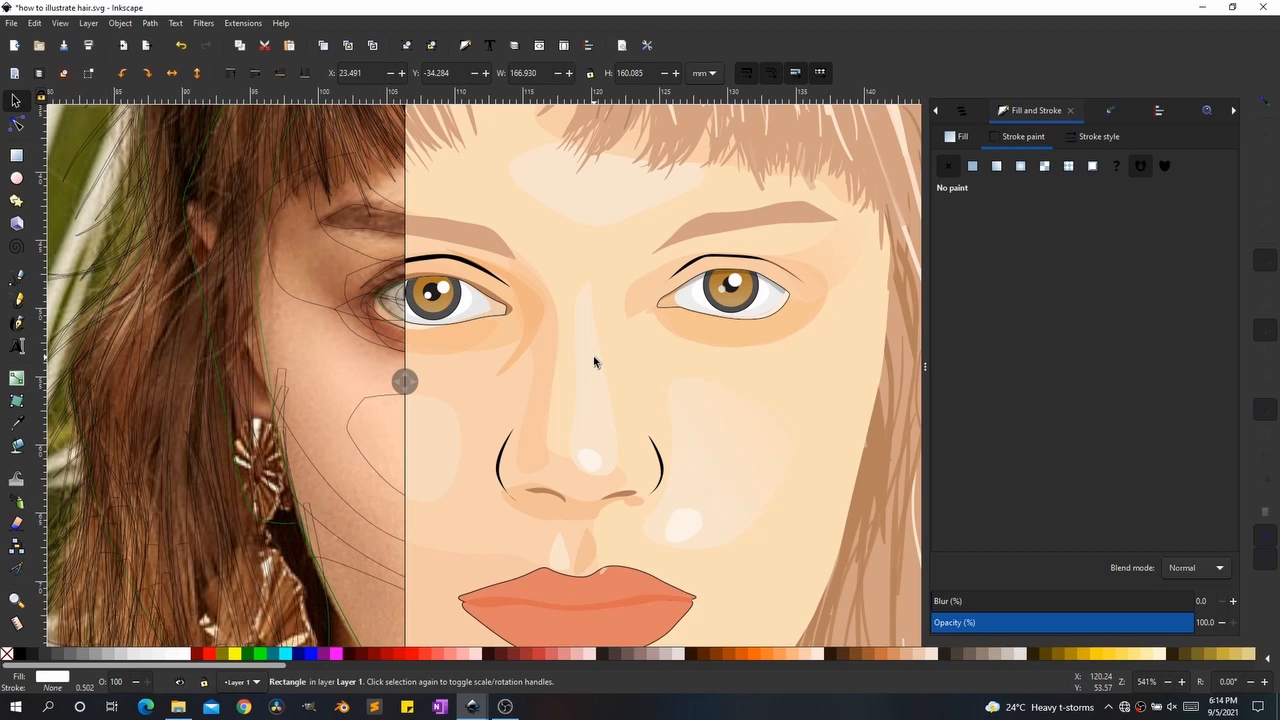
drag(396, 395, 237, 381)
ctrl+scroll(772, 290, up, 3)
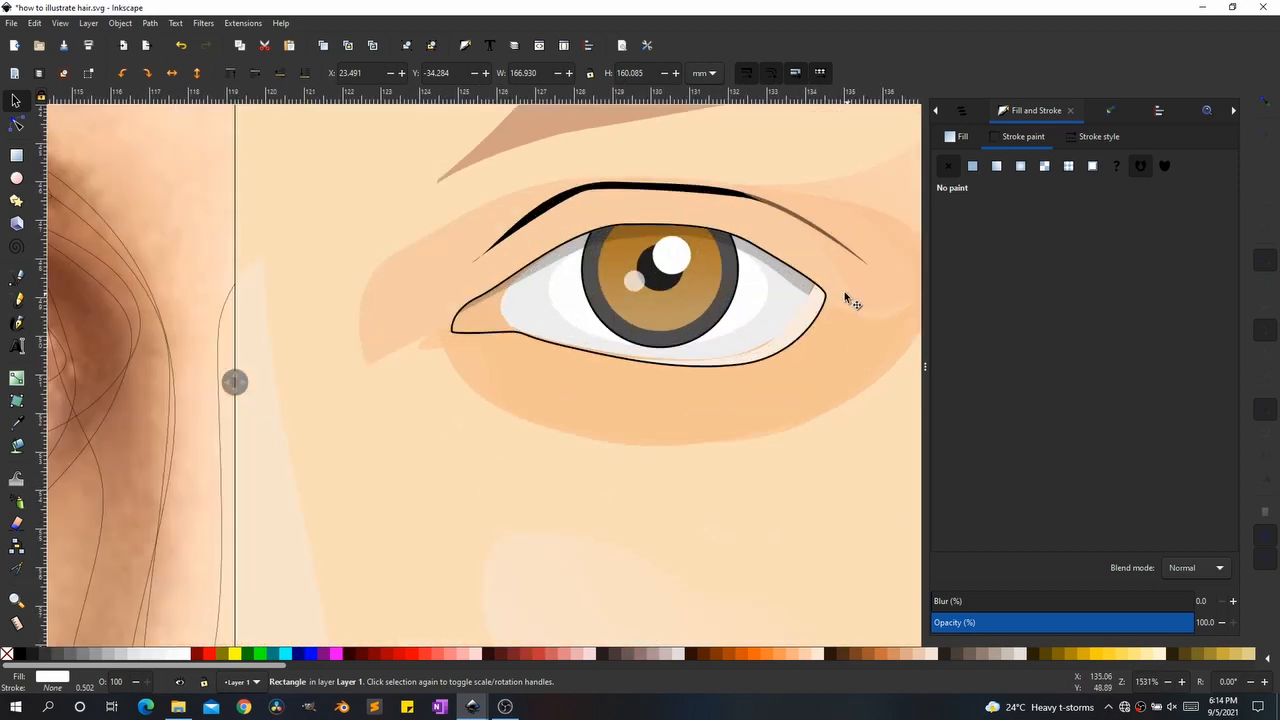
click(790, 301)
mouse_move(786, 302)
mouse_down()
mouse_move(714, 332)
mouse_move(787, 283)
mouse_move(777, 323)
mouse_move(609, 403)
mouse_move(640, 429)
mouse_move(666, 381)
mouse_move(783, 318)
mouse_up()
key(Escape)
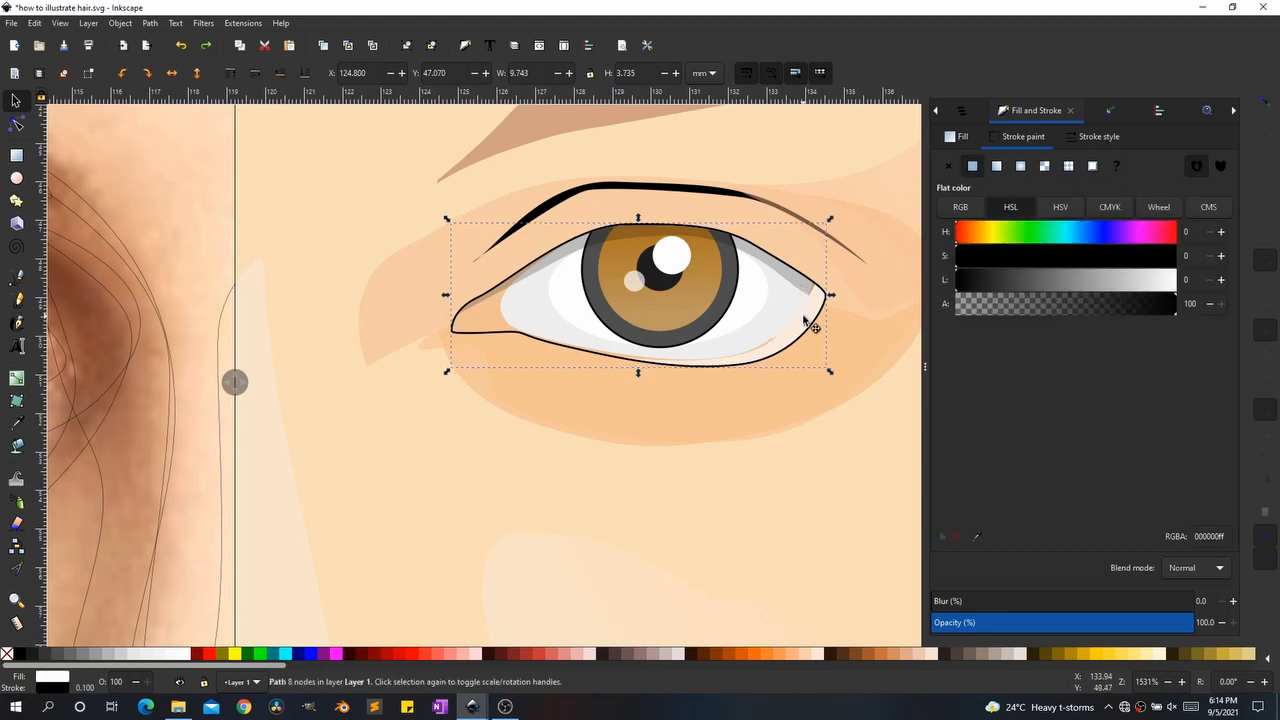
key(shift+Down)
key(shift+Down)
key(shift+Up)
key(shift+Up)
key(shift+Down)
key(shift+Up)
Step: Set the stroke width of the right eye's outline to 0.5 mm
click(1090, 137)
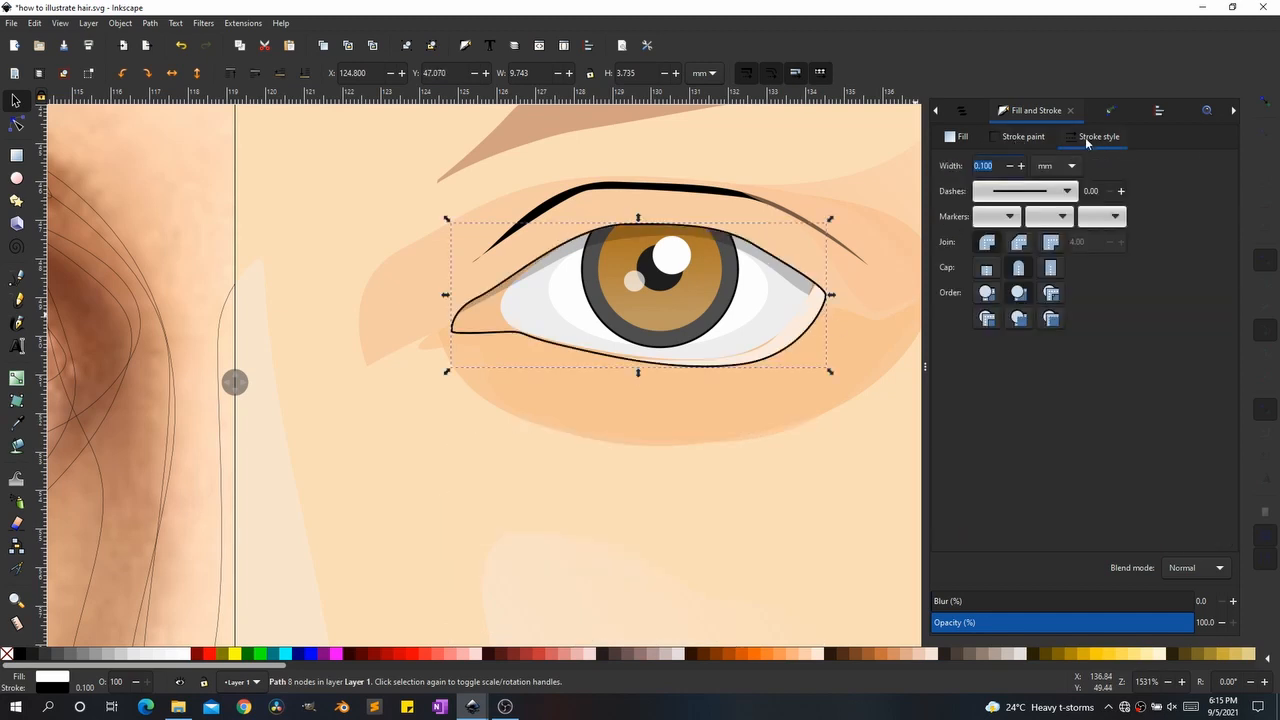
click(1022, 166)
click(1022, 166)
click(1022, 166)
click(1022, 166)
scroll(714, 334, down, 2)
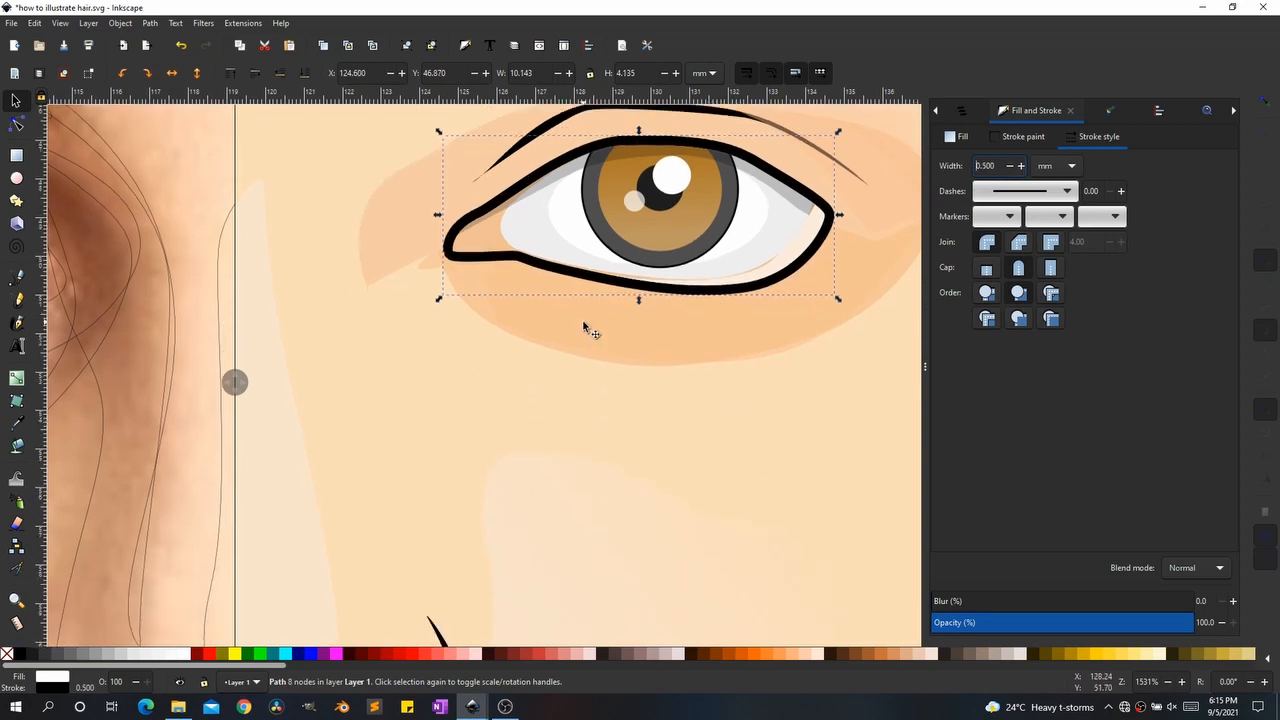
Step: Set the stroke width of the left eye's outline to 0.4 mm
click(527, 300)
drag(529, 499, 605, 457)
scroll(491, 368, up, 2)
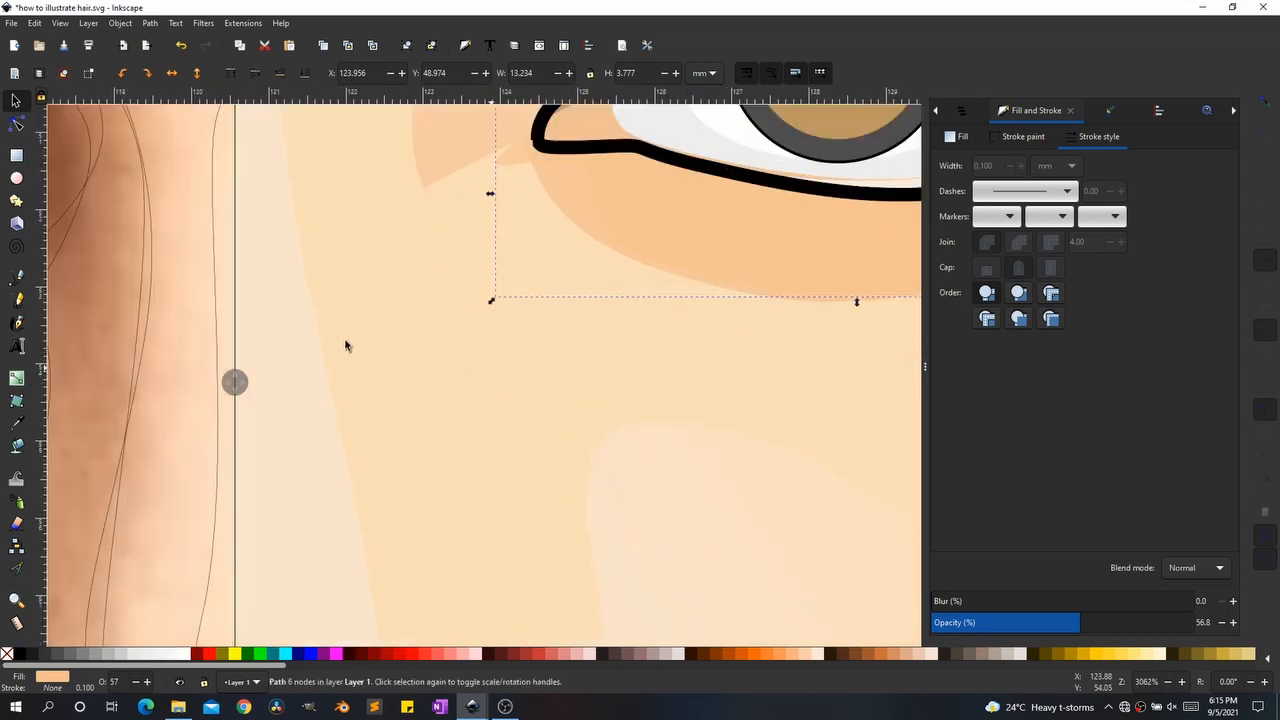
drag(392, 358, 560, 423)
scroll(566, 429, down, 4)
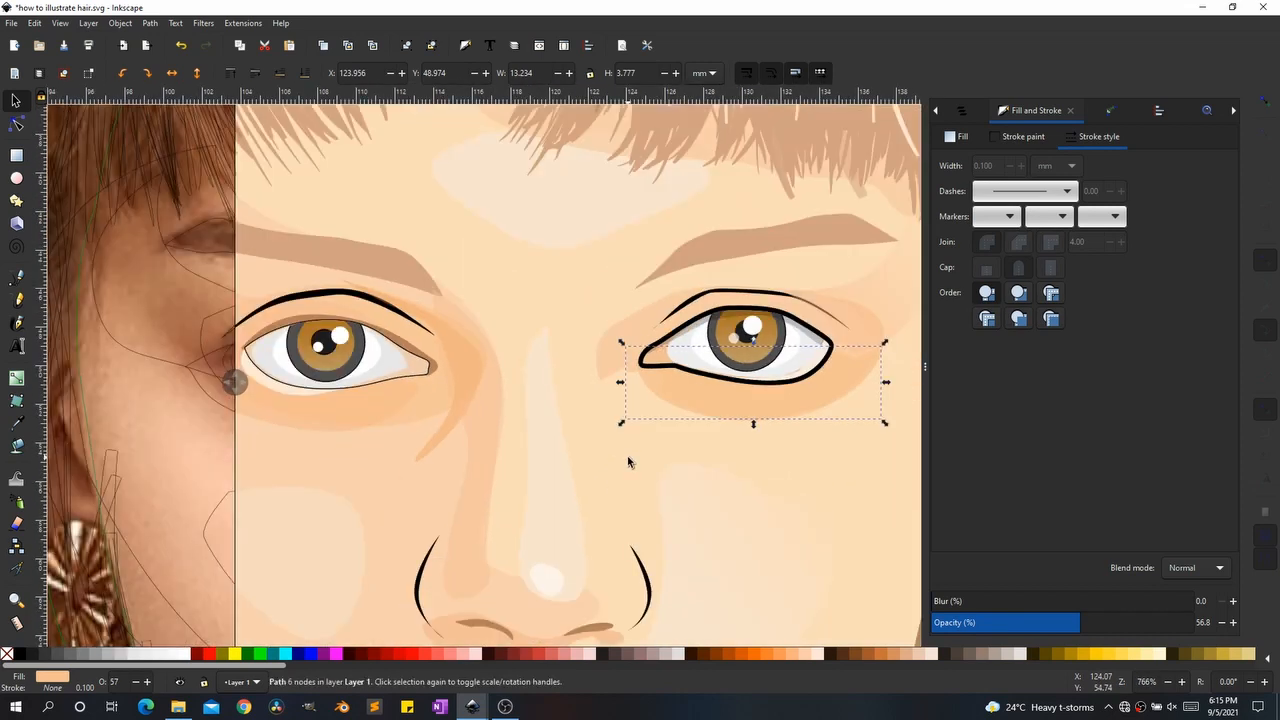
scroll(466, 409, up, 1)
scroll(406, 440, down, 2)
click(463, 418)
key(shift+Left)
key(ctrl+z)
click(1021, 166)
click(1021, 166)
click(1021, 166)
click(1021, 166)
click(1010, 166)
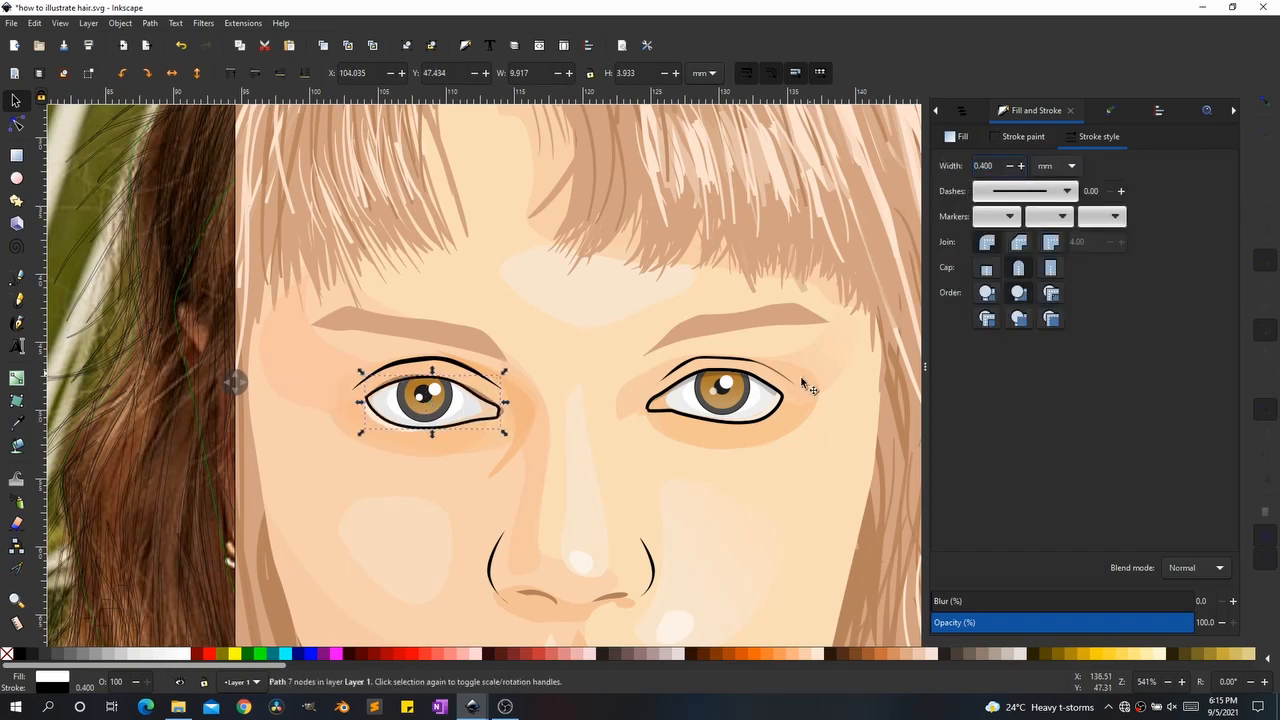
Step: Thin the right eye's outline by 0.2 mm and the left eye's outline by 0.1 mm
click(706, 376)
scroll(692, 390, down, 3)
click(702, 446)
click(821, 449)
scroll(708, 409, up, 5)
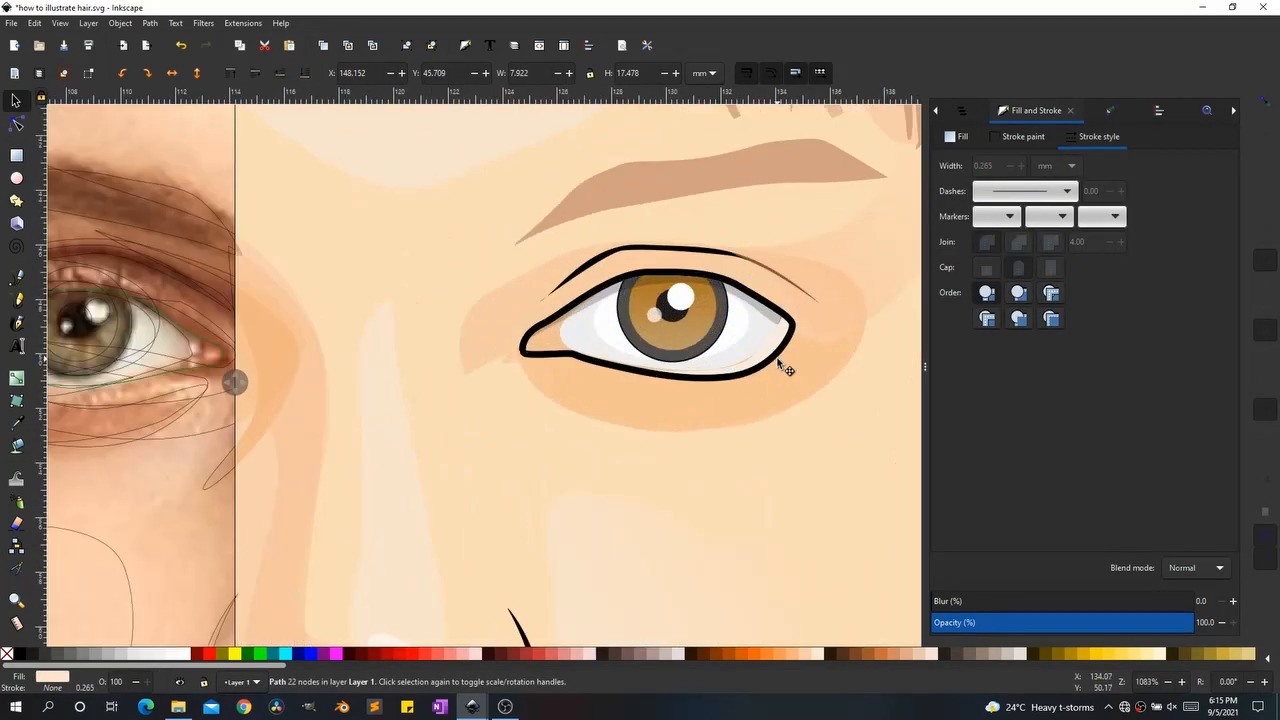
click(778, 361)
click(1010, 166)
click(1010, 166)
scroll(673, 297, down, 1)
click(346, 344)
click(1010, 166)
click(706, 390)
scroll(706, 391, down, 2)
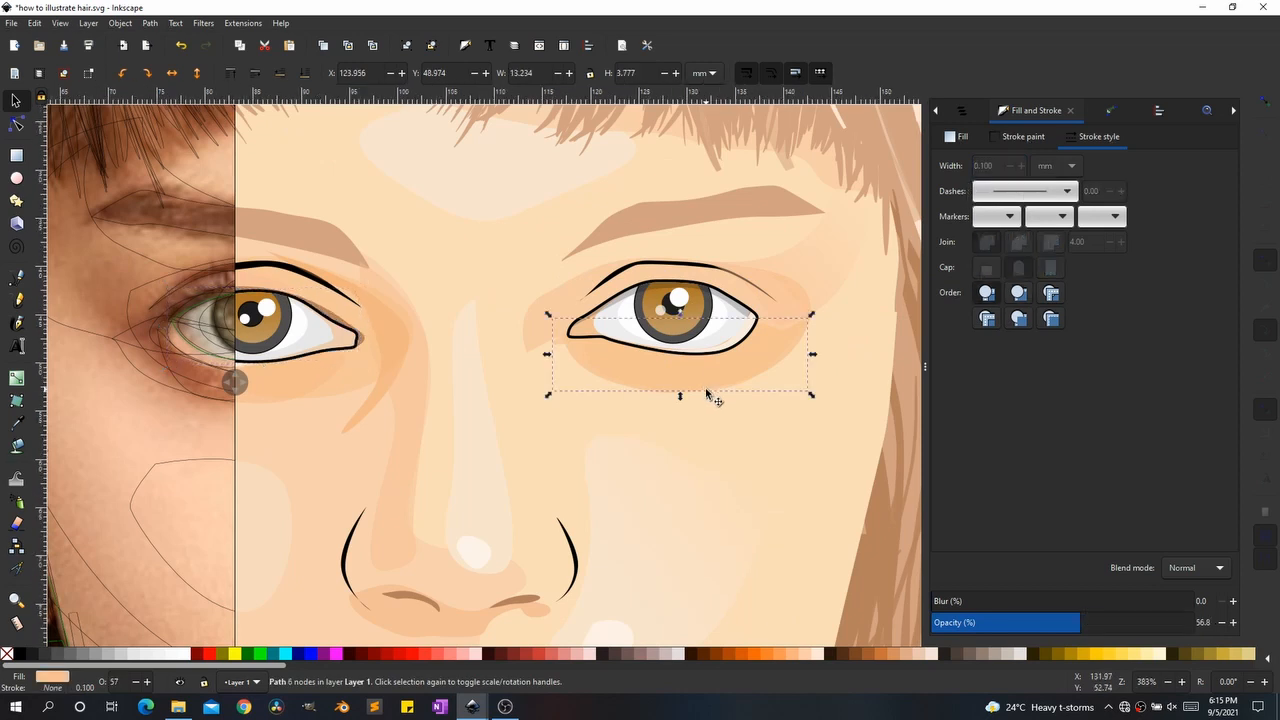
scroll(667, 416, up, 2)
alt+click(629, 308)
click(629, 308)
alt+click(629, 308)
click(1018, 137)
click(972, 166)
key(ctrl+z)
click(629, 308)
click(967, 171)
key(ctrl+z)
scroll(689, 306, up, 1)
Step: Give the inner shape in the right eye's group a flat-colour stroke and set its width to 1 px
double_click(689, 306)
click(599, 303)
click(972, 166)
key(ctrl+z)
click(972, 166)
click(1098, 137)
double_click(984, 166)
text(2)
click(1058, 166)
click(1046, 125)
text(1)
key(Return)
Step: Reshape the inner eyelid shapes of both eyes with the Tweak tool in push mode
click(640, 280)
key(w)
key(s)
click(638, 292)
click(686, 423)
scroll(686, 423, down, 3)
click(555, 340)
scroll(555, 340, up, 2)
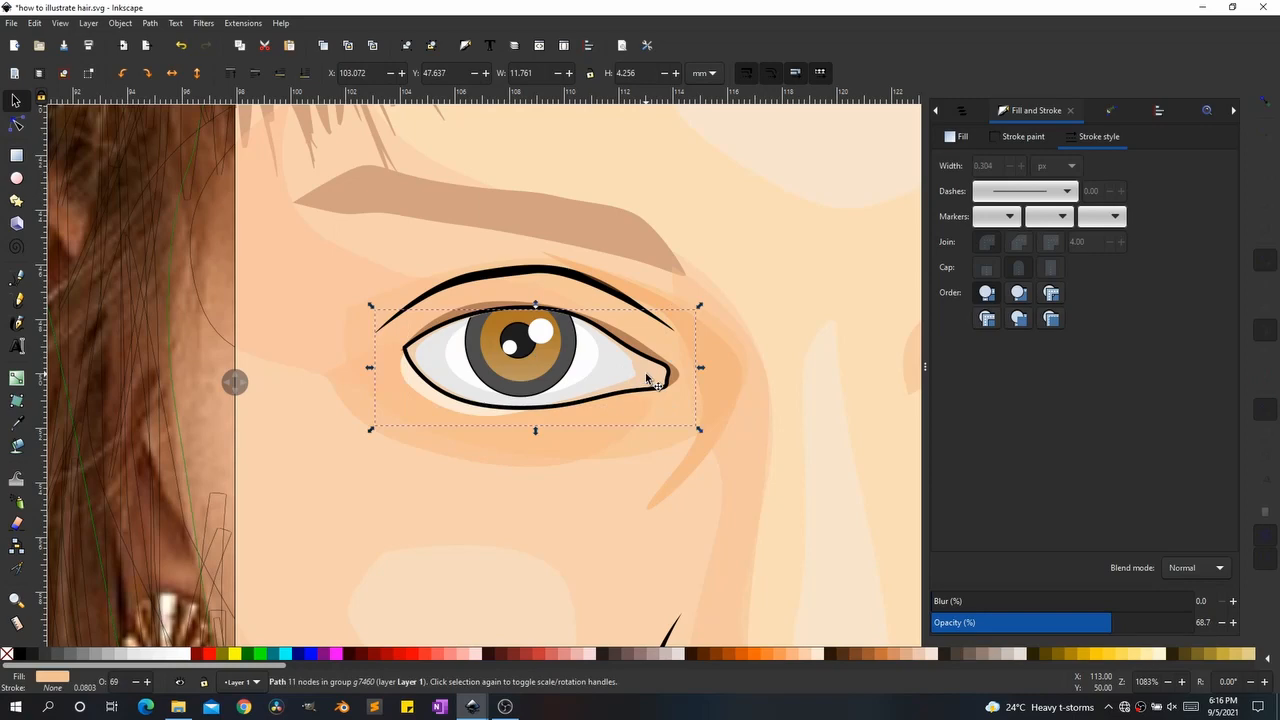
key(w)
key(s)
key(w)
key(s)
Step: Darken the fill of both nostril shapes to black
scroll(476, 350, down, 3)
click(465, 388)
scroll(465, 388, down, 2)
click(738, 437)
scroll(545, 436, up, 3)
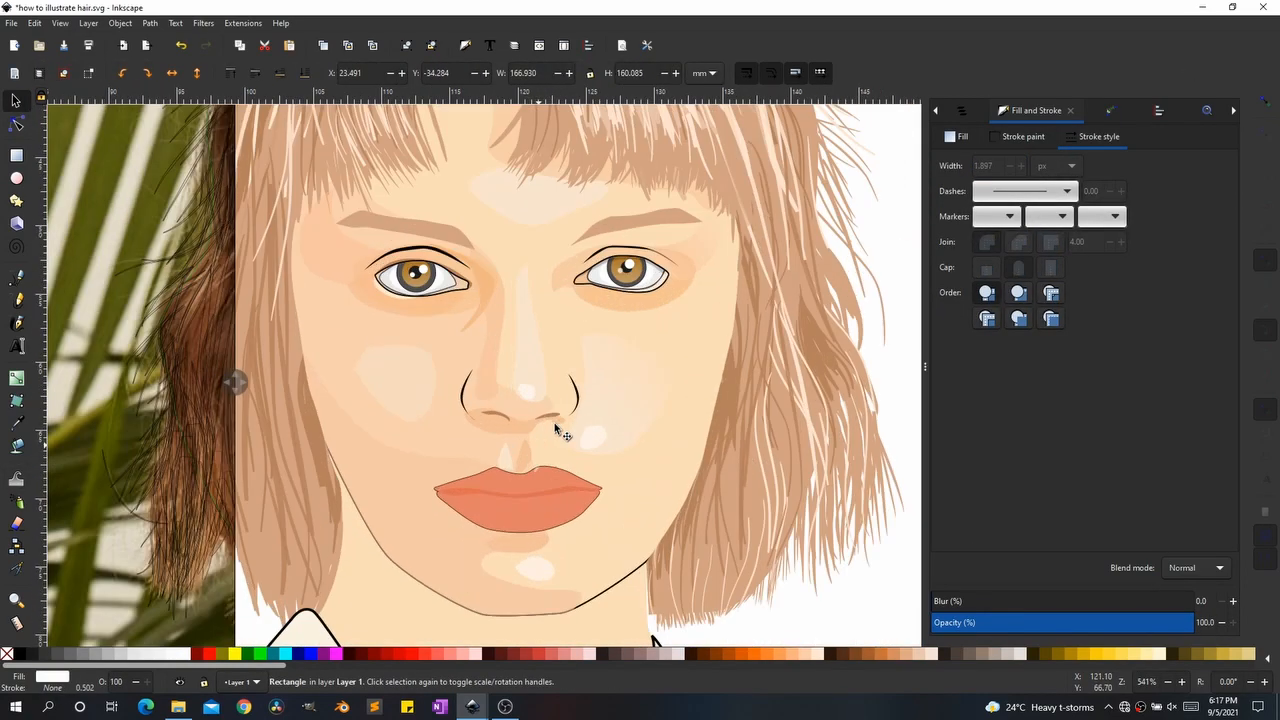
click(548, 408)
shift+click(476, 407)
click(957, 137)
drag(1057, 281, 957, 281)
click(771, 354)
Step: Add a smaller near-white fefcf8 highlight, about 6.6 by 2.9 mm, inside the pale forehead highlight
scroll(600, 300, down, 2)
click(604, 306)
click(557, 141)
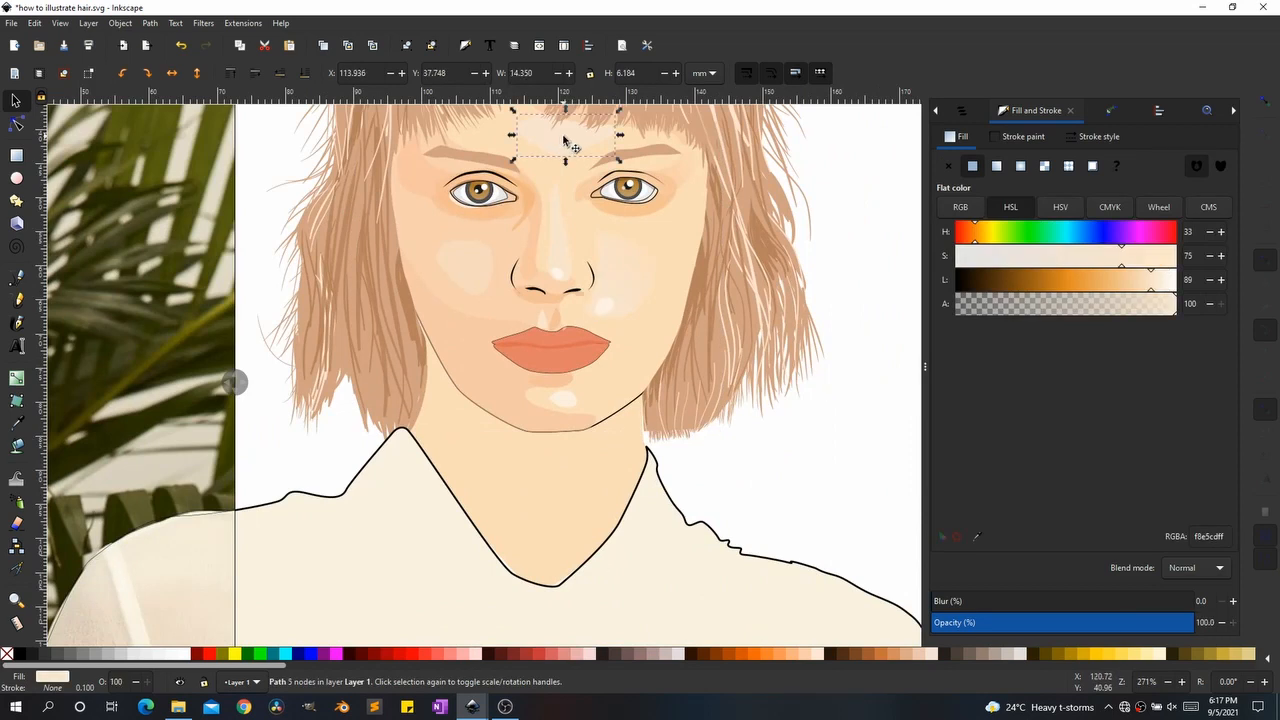
scroll(560, 150, up, 2)
scroll(558, 350, up, 1)
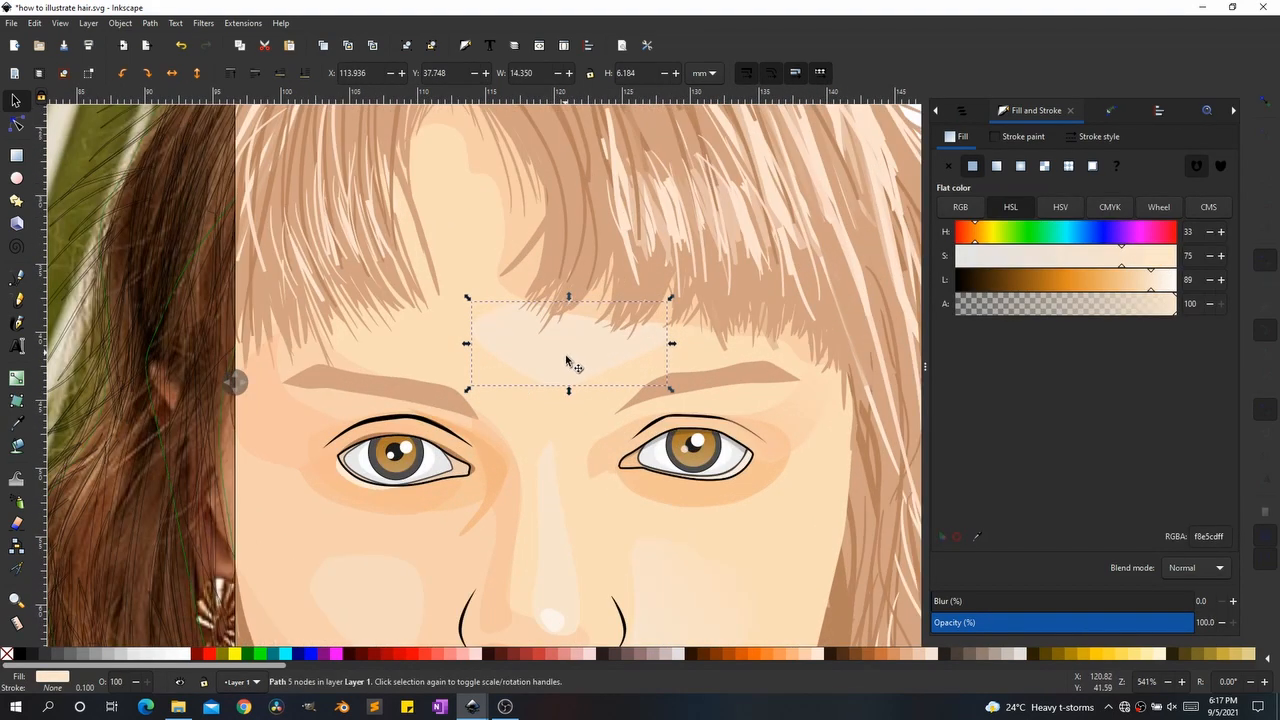
key(w)
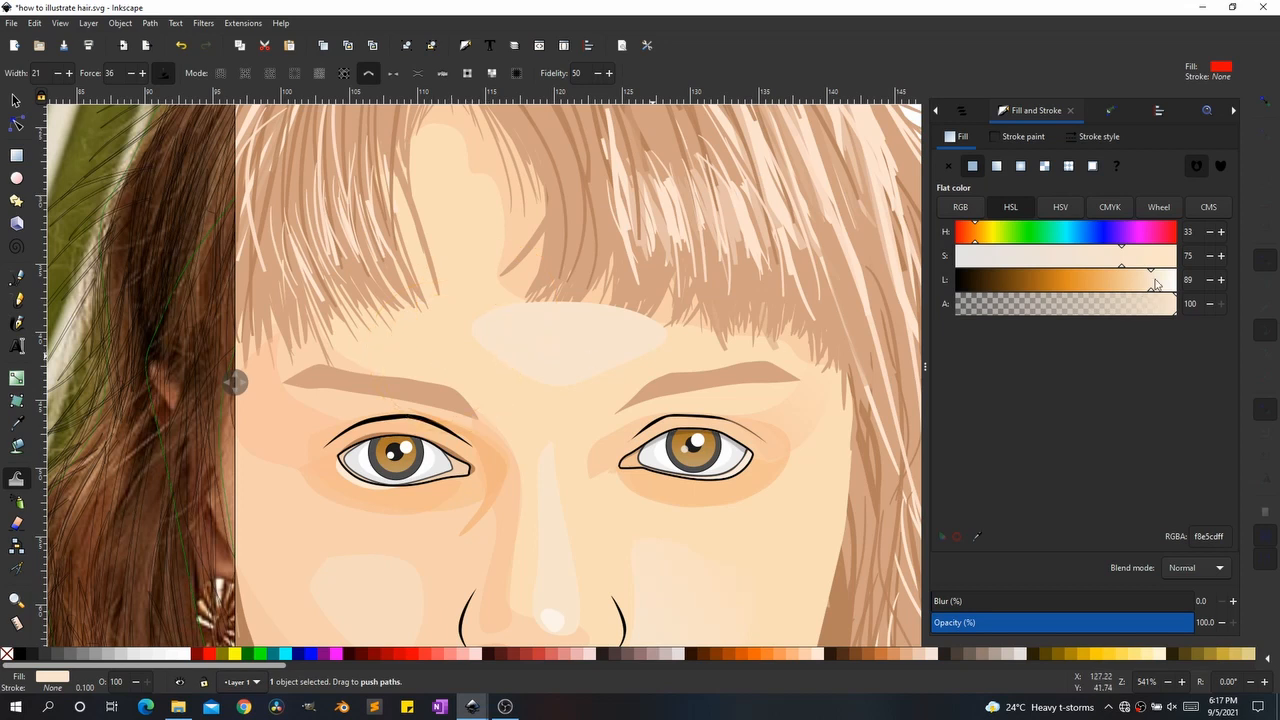
key(s)
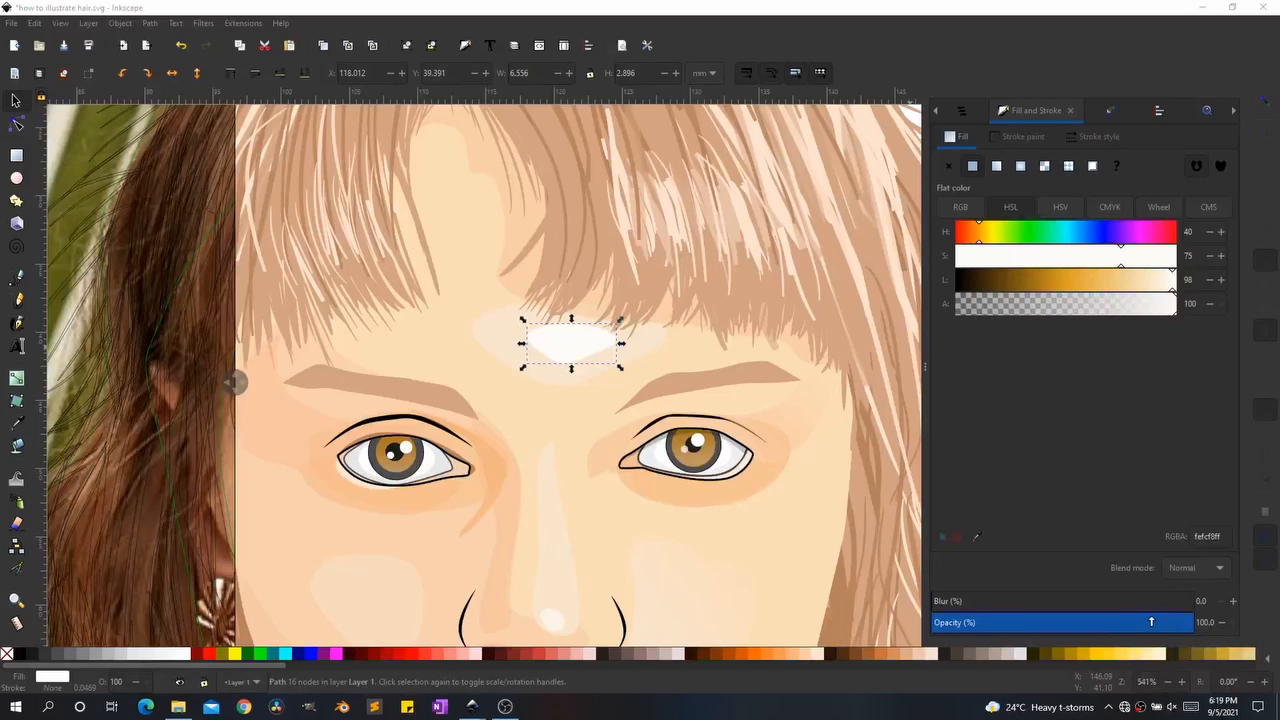
Step: Set the opacity of the small forehead highlight to 51.3%
drag(1151, 620, 1142, 624)
click(1130, 626)
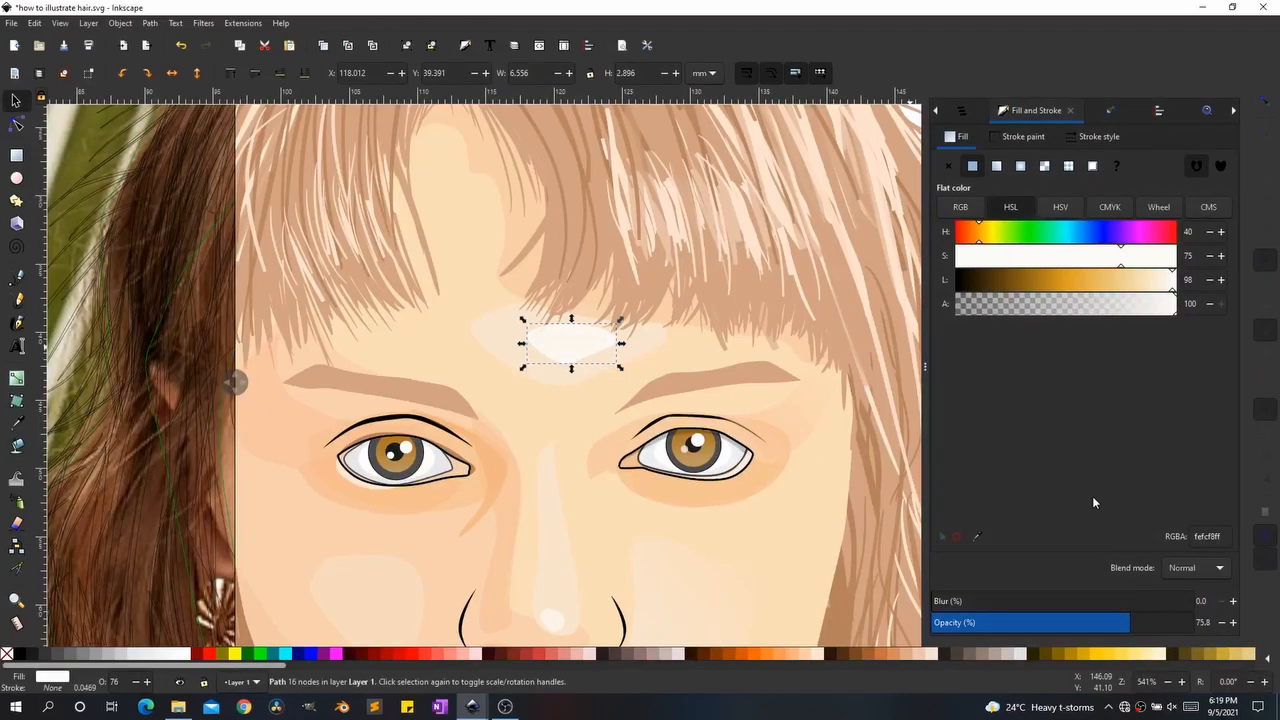
click(576, 490)
scroll(599, 467, down, 2)
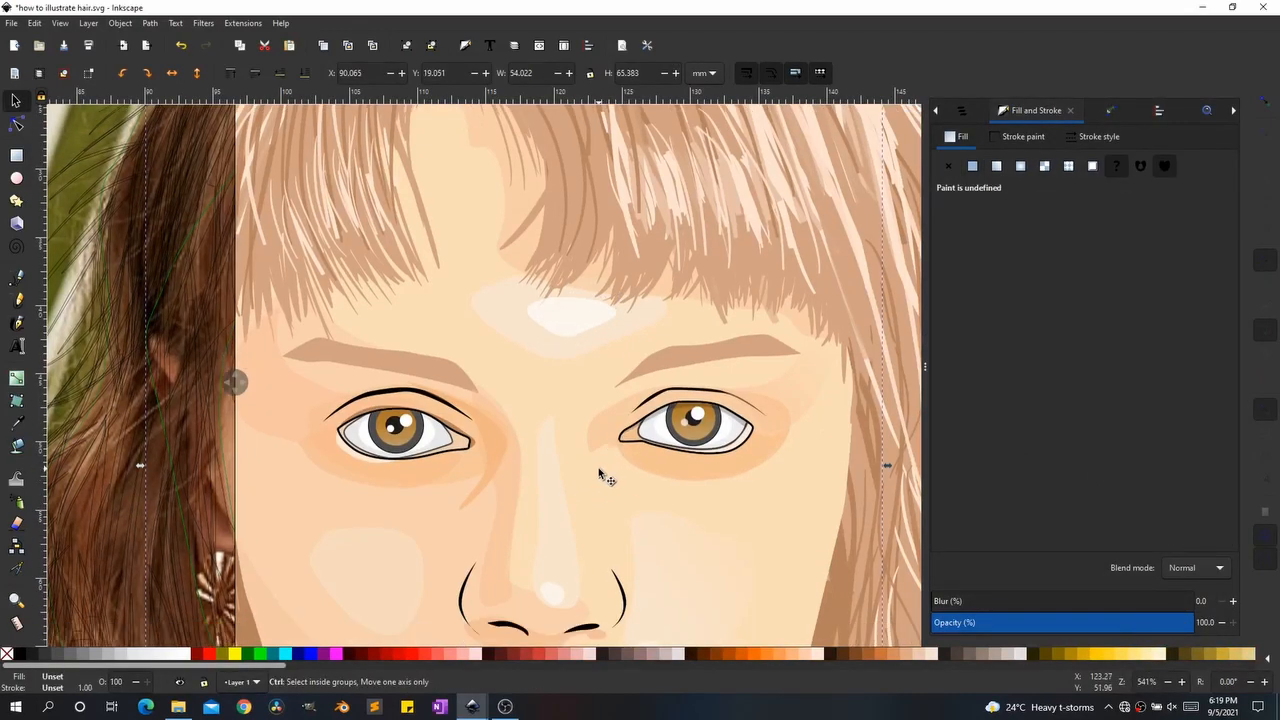
scroll(598, 467, down, 2)
scroll(598, 467, down, 2)
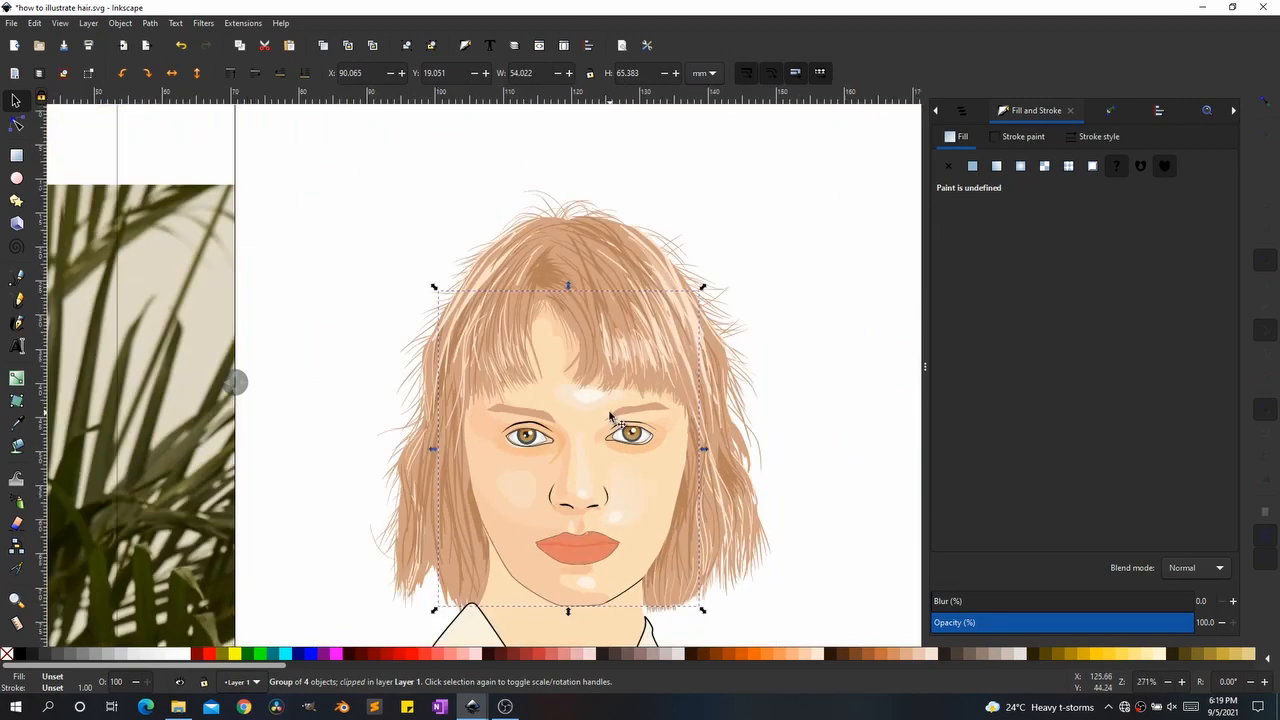
scroll(612, 450, up, 4)
click(563, 387)
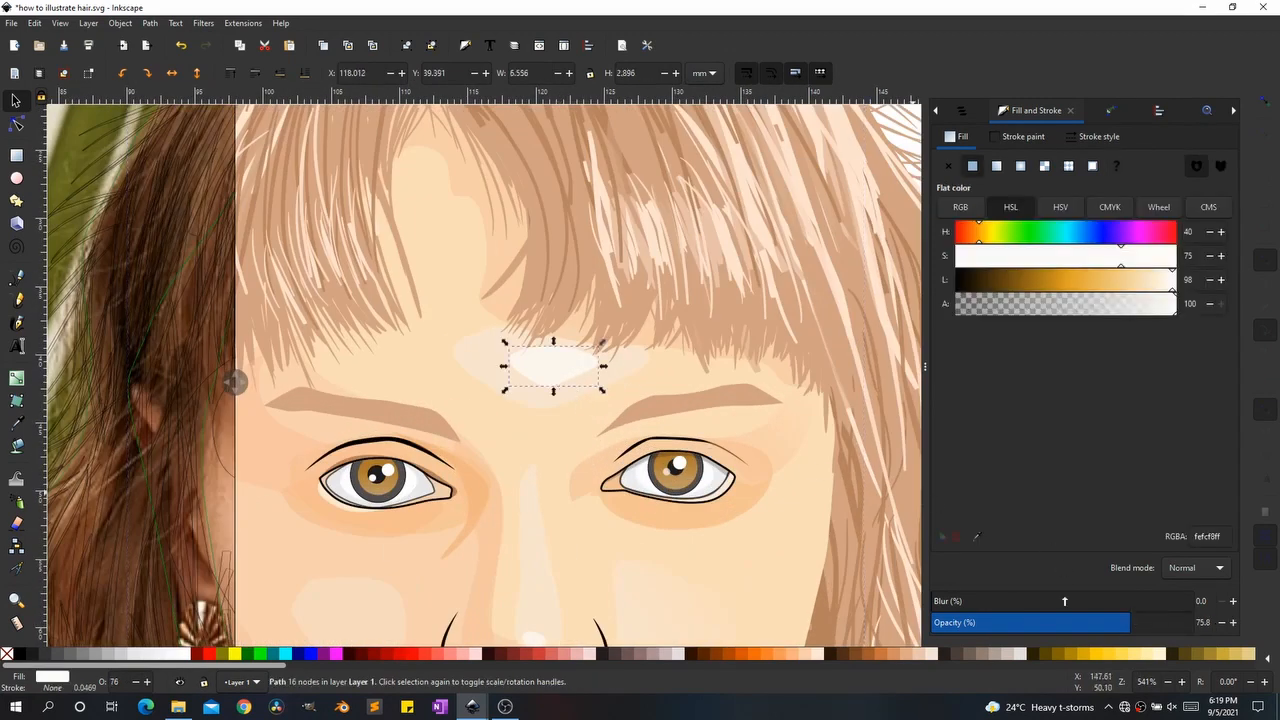
click(1065, 624)
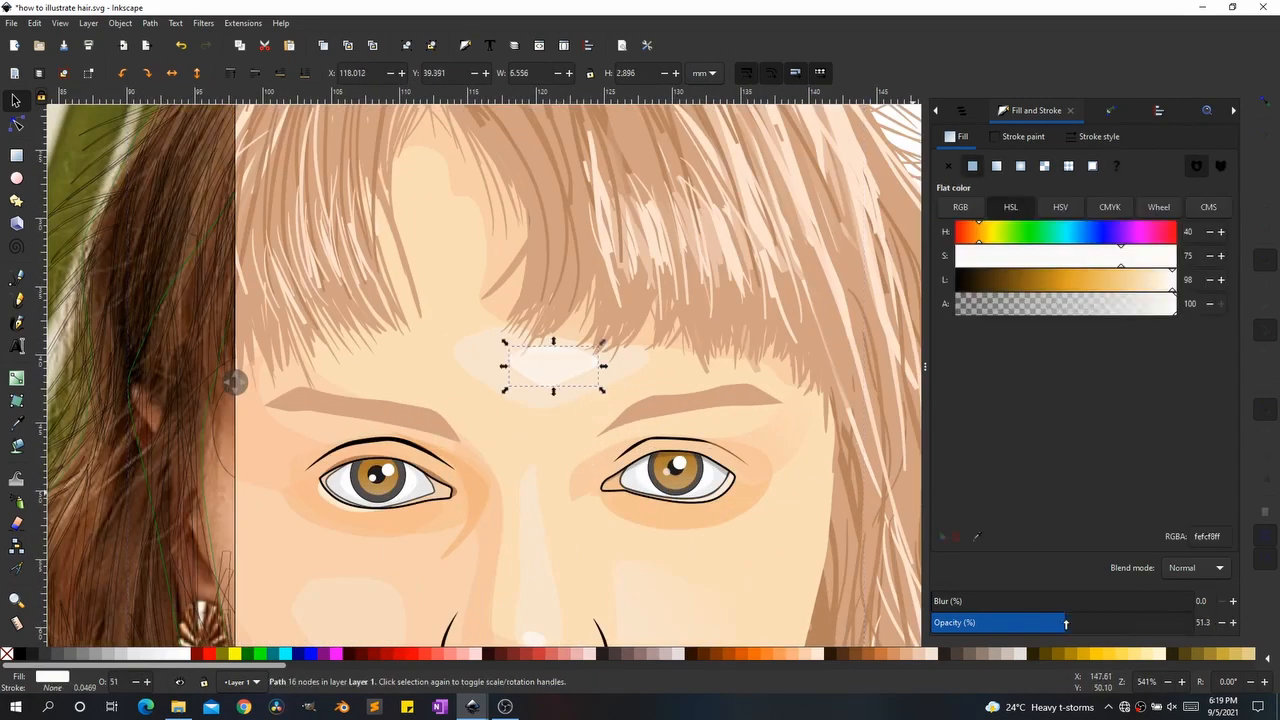
Step: Draw a closed shadow shape under the left half of the fringe, extending down the left temple beside the hair
click(685, 455)
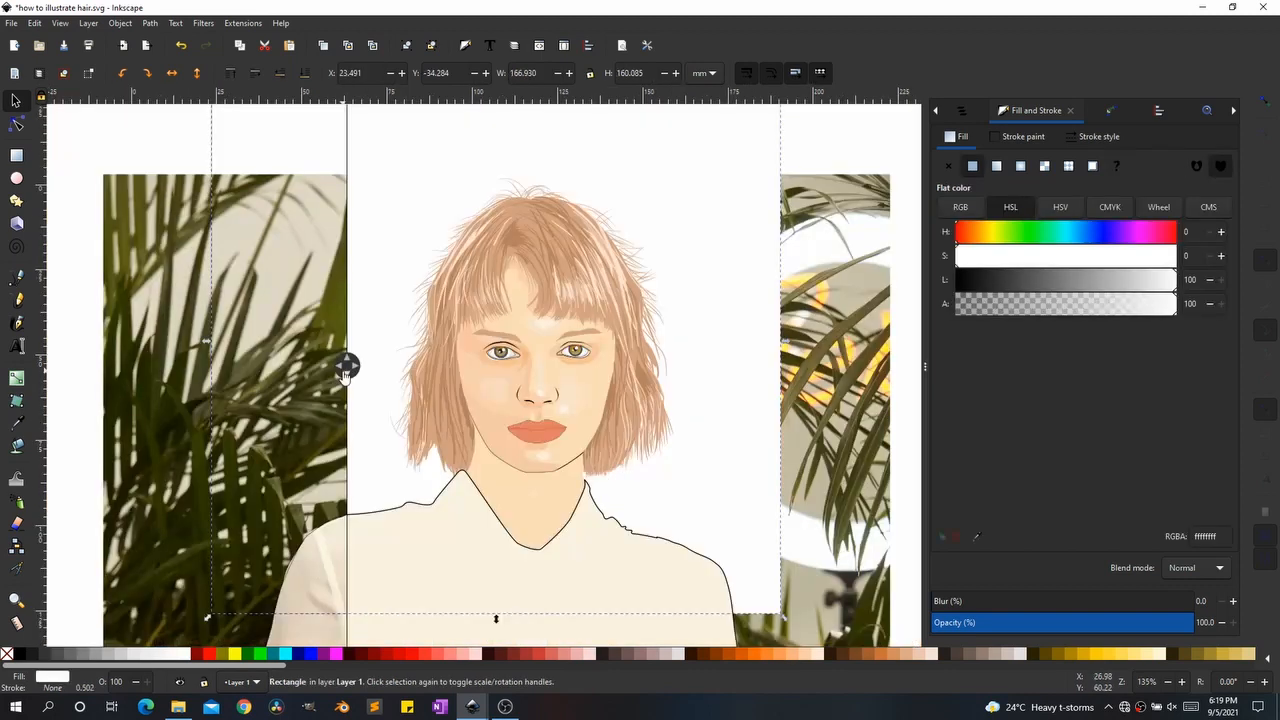
drag(349, 366, 292, 321)
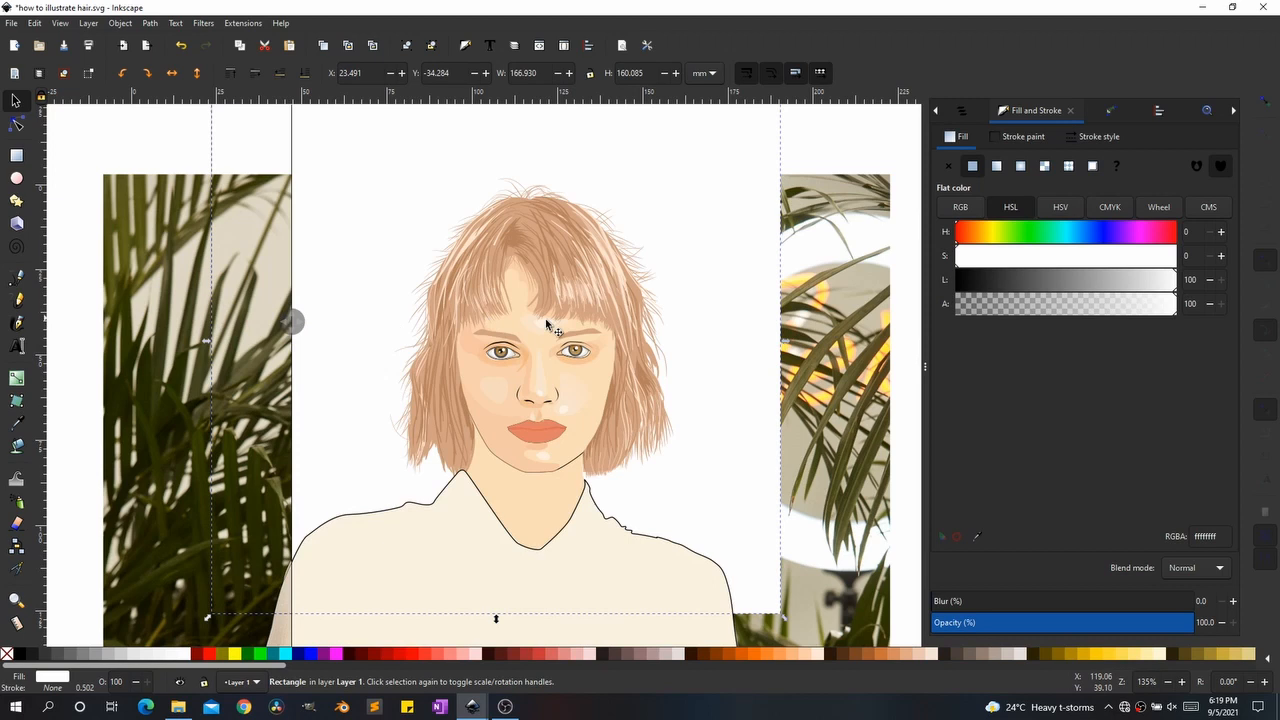
ctrl+scroll(547, 325, up, 2)
key(b)
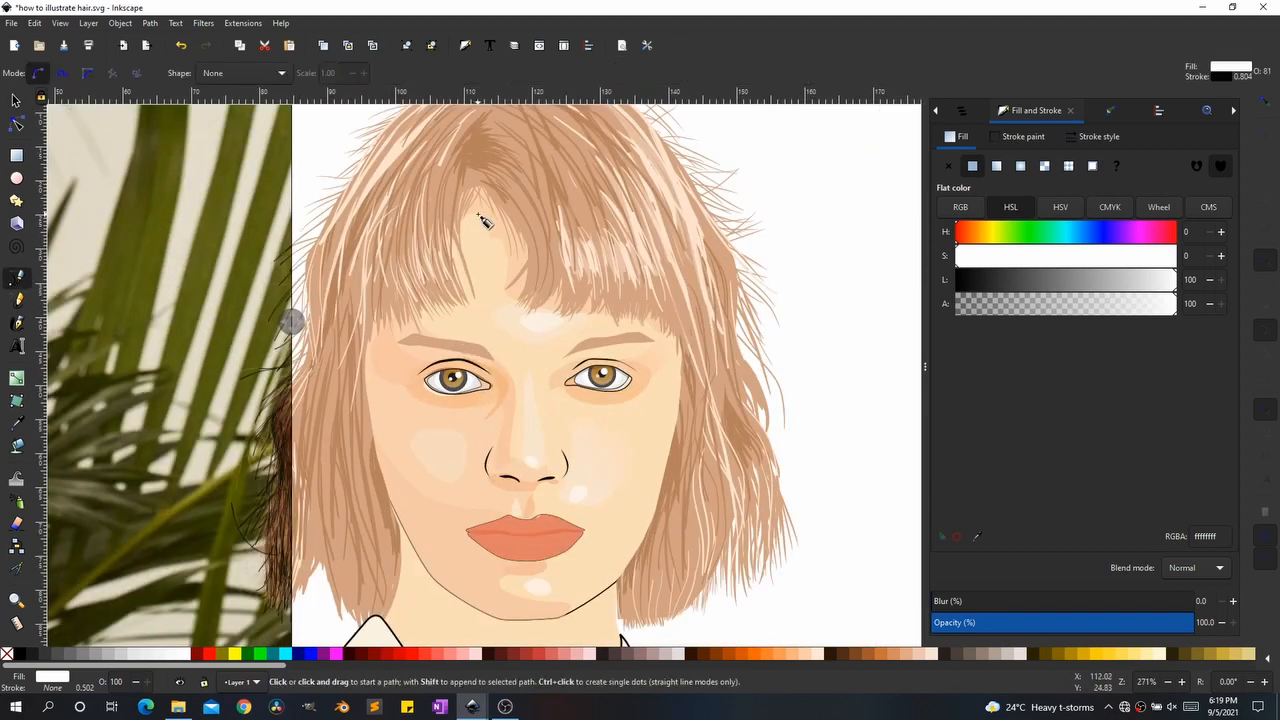
click(475, 211)
click(483, 300)
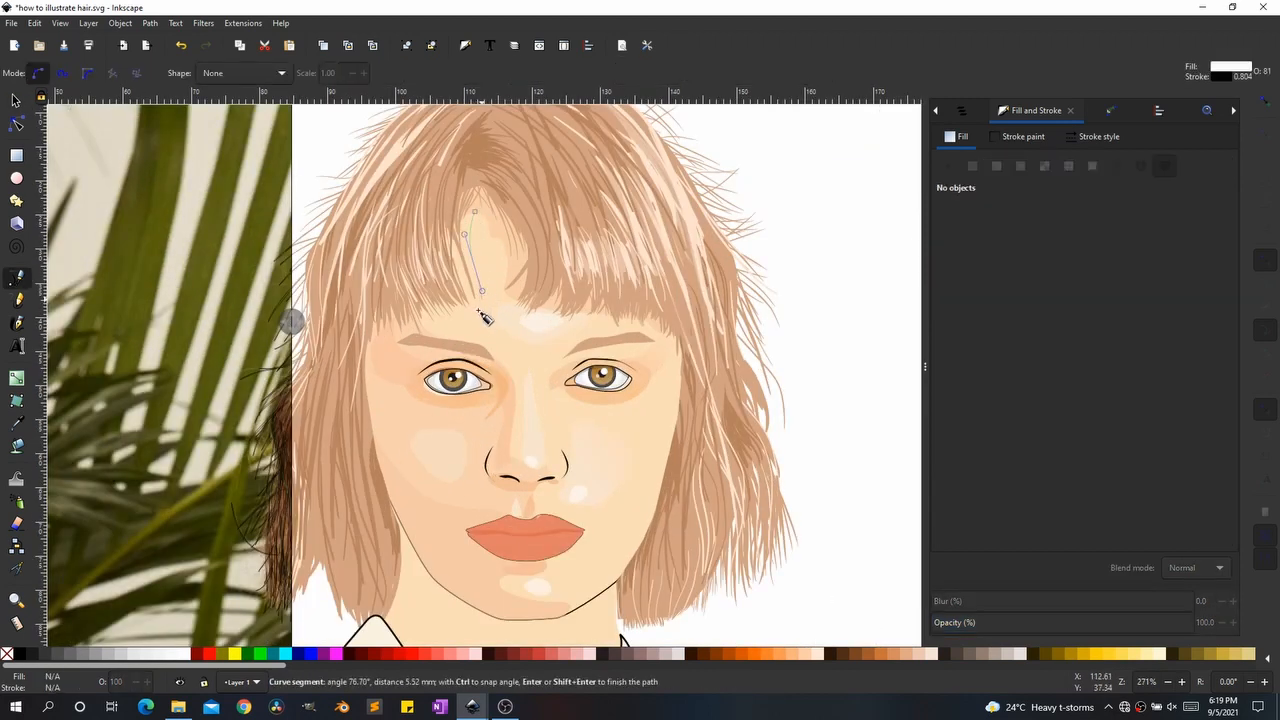
mouse_move(415, 316)
mouse_down()
mouse_move(380, 322)
mouse_move(401, 335)
mouse_up()
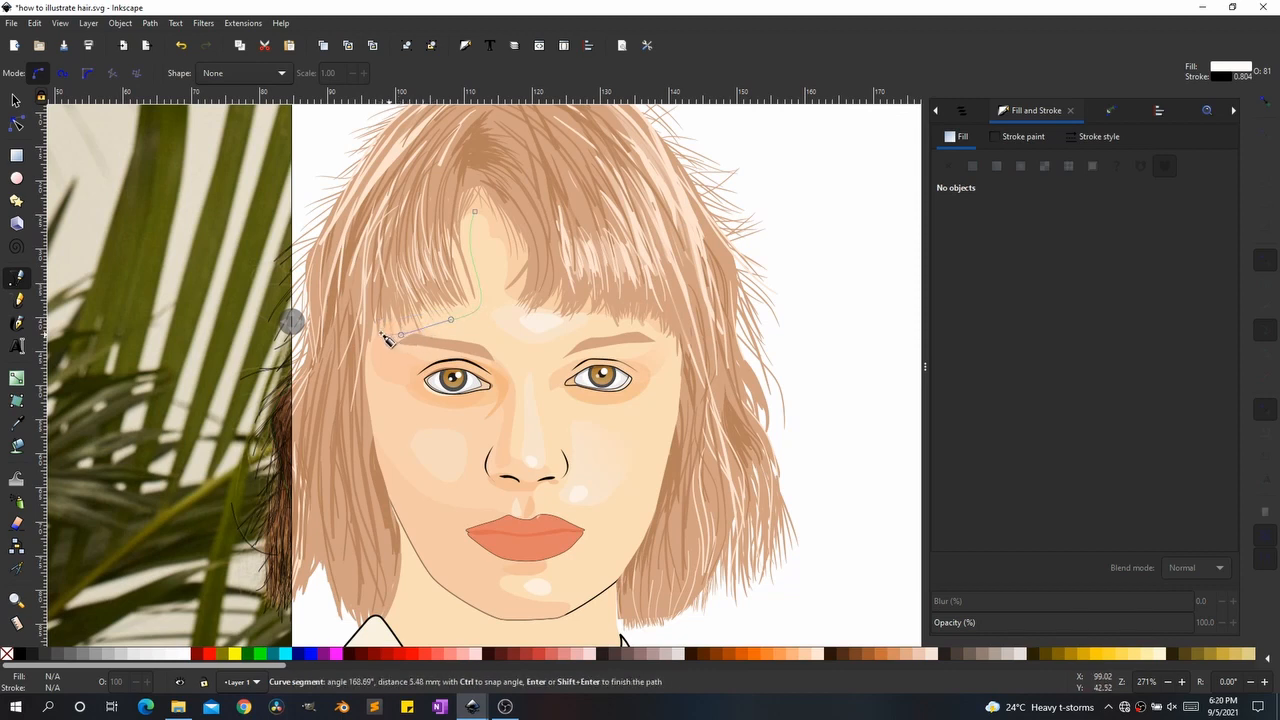
drag(372, 430, 370, 464)
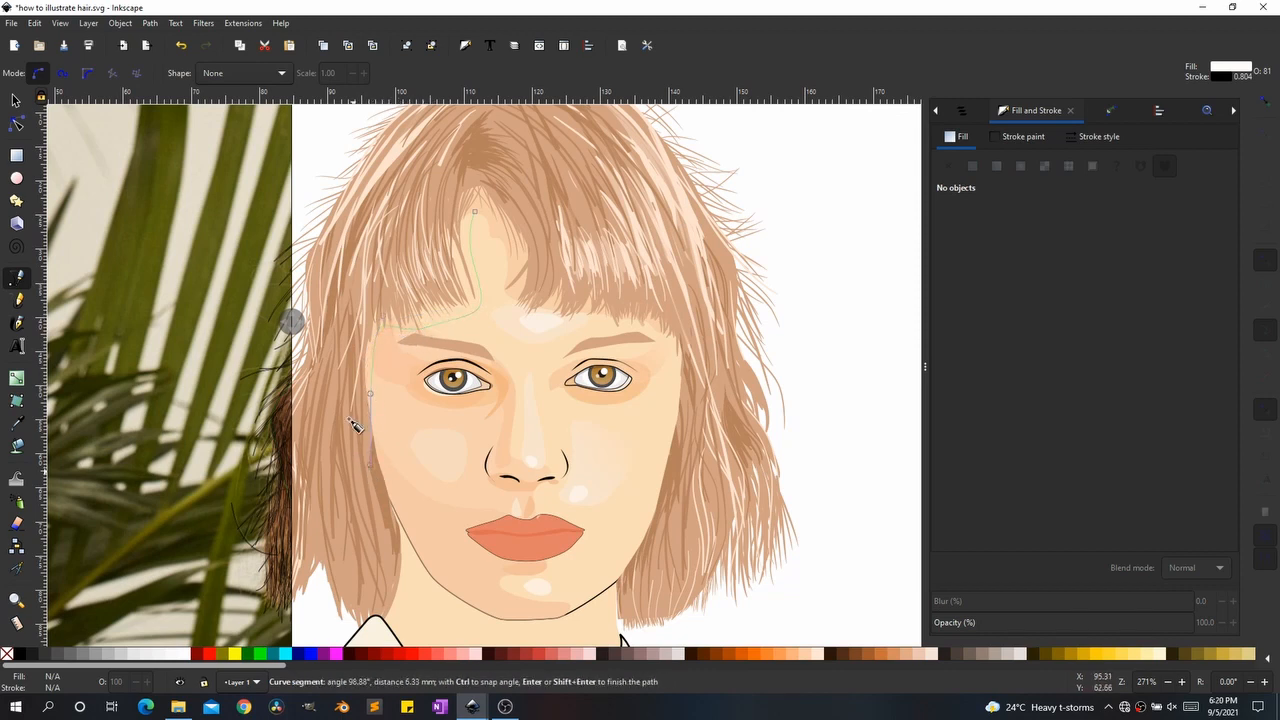
drag(476, 213, 537, 282)
Step: Draw a second closed shadow shape under the right half of the fringe, reaching the right temple
click(491, 312)
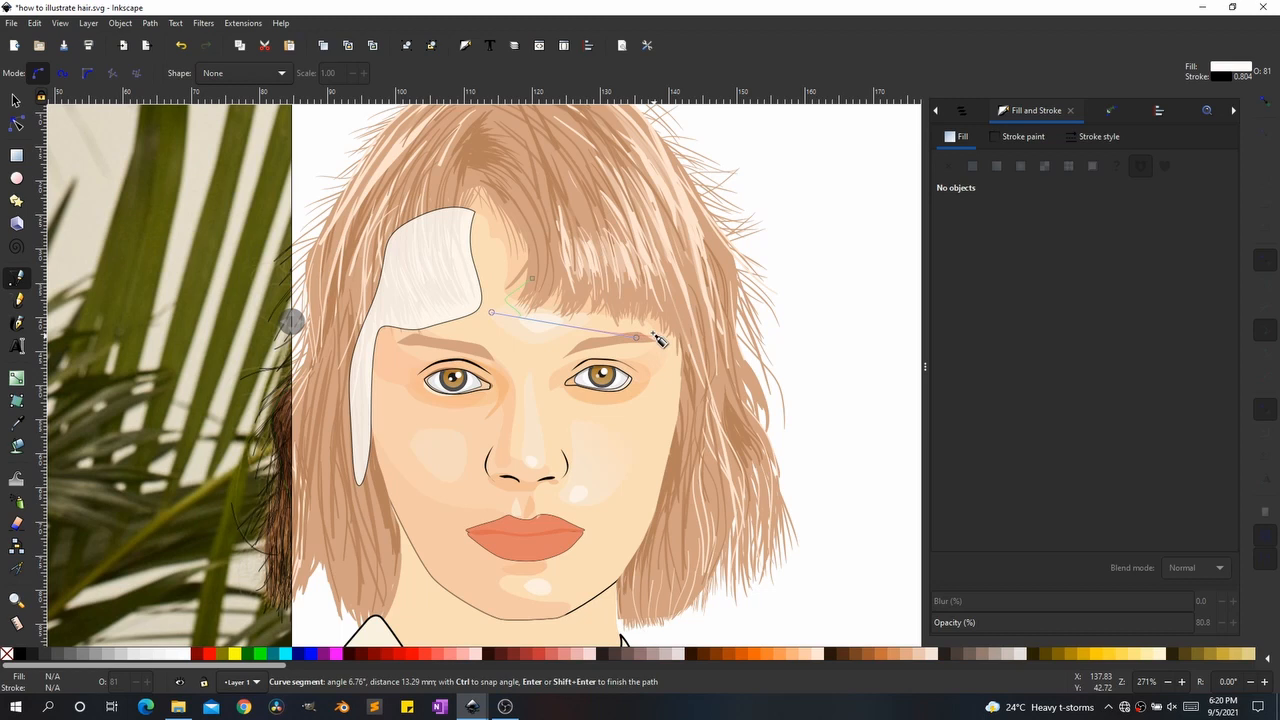
drag(651, 334, 670, 338)
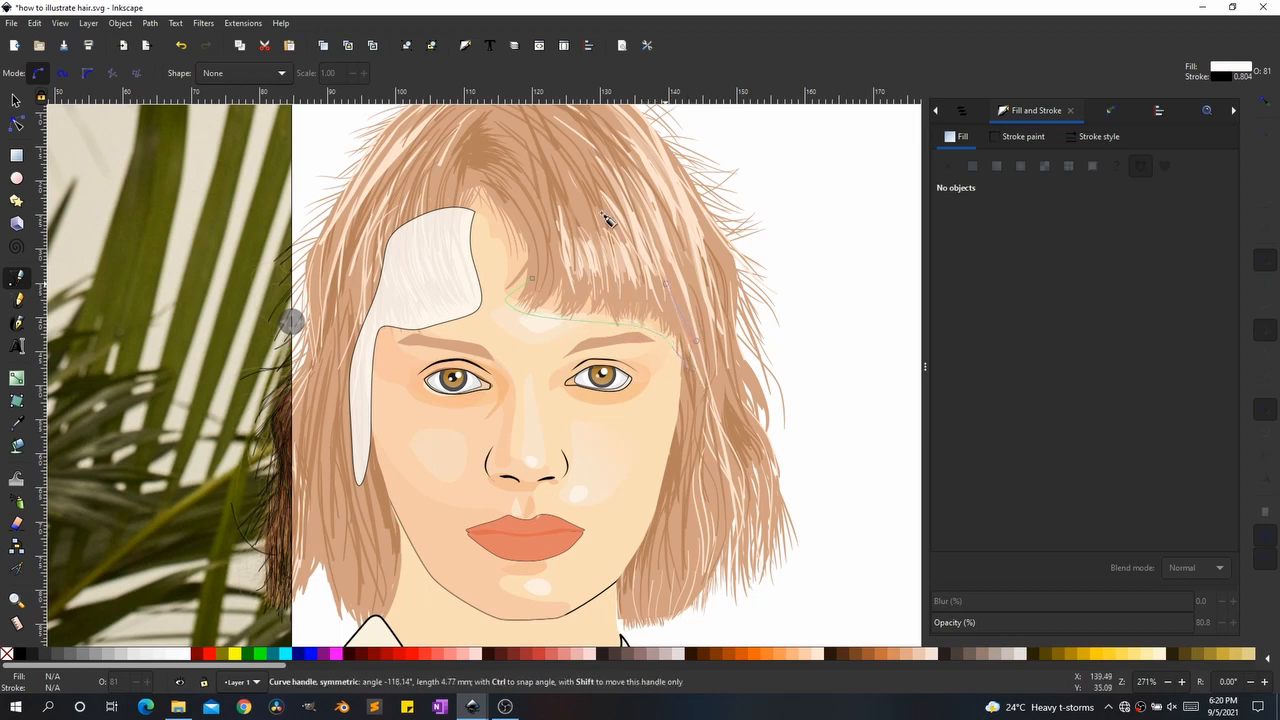
click(537, 286)
Step: Fill both fringe shadow shapes with the sampled skin tone f6d0a8 and remove their stroke
key(s)
shift+click(455, 281)
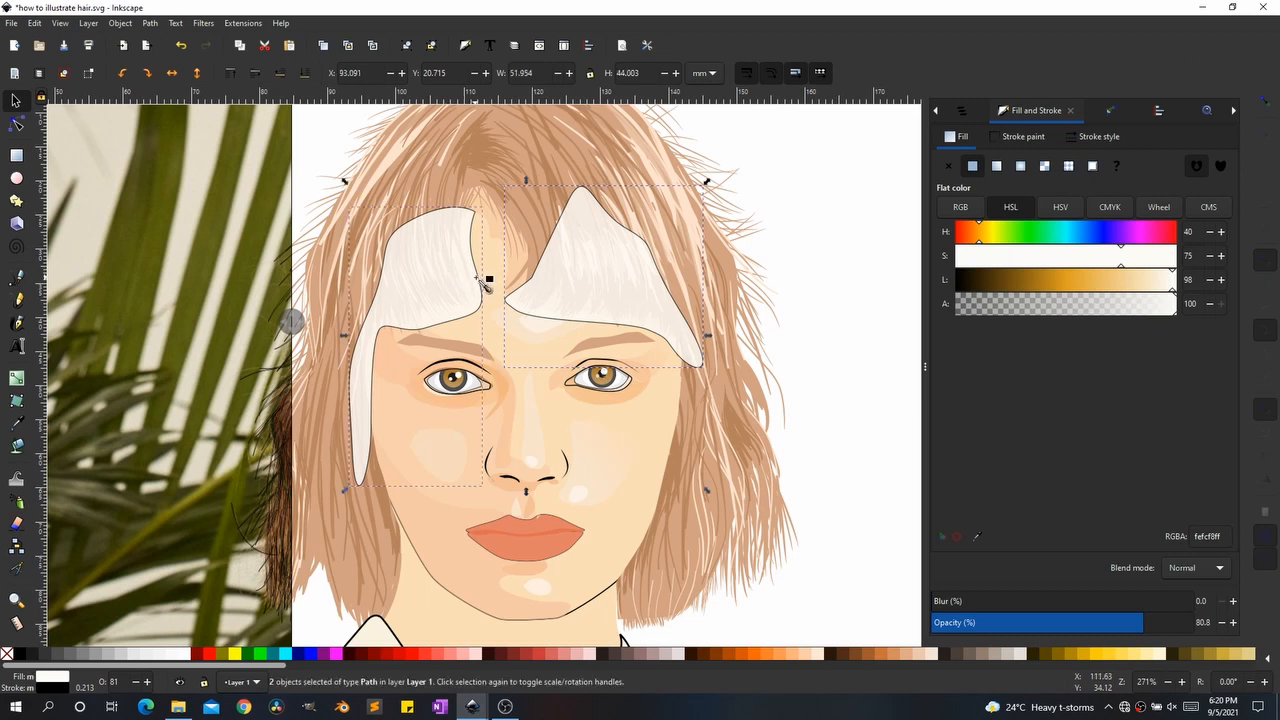
key(d)
click(515, 263)
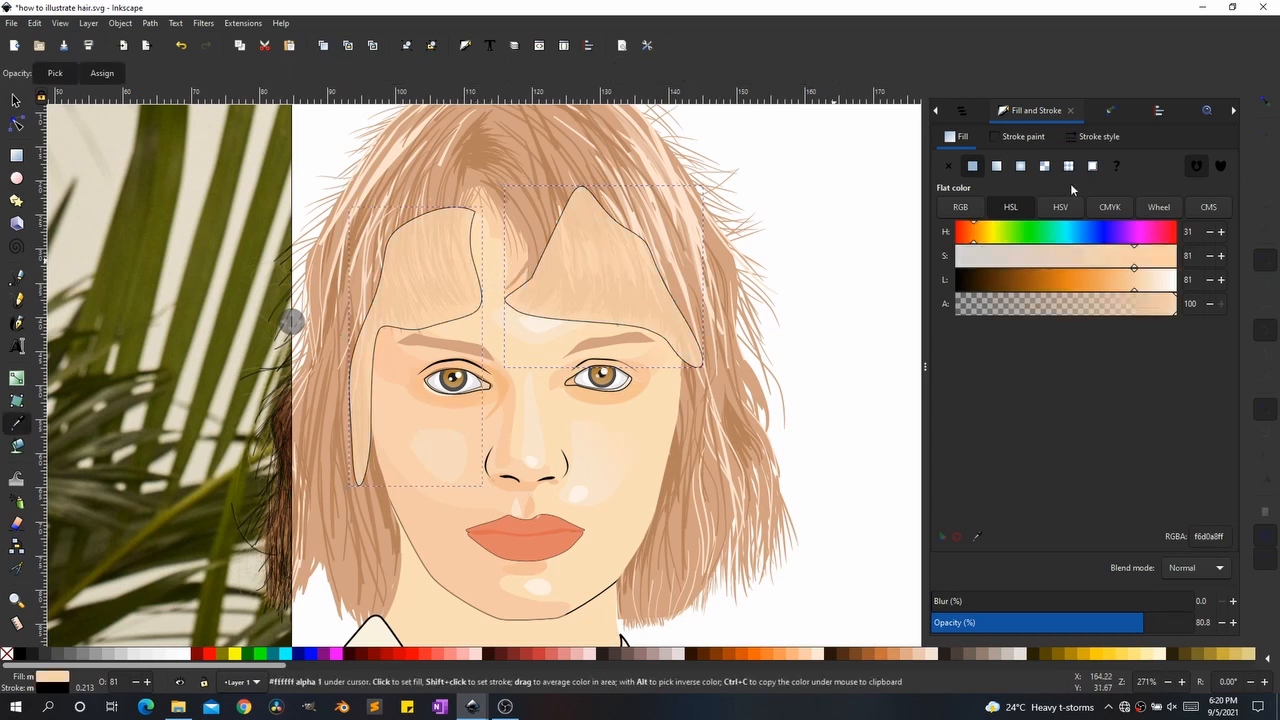
click(1014, 149)
click(949, 165)
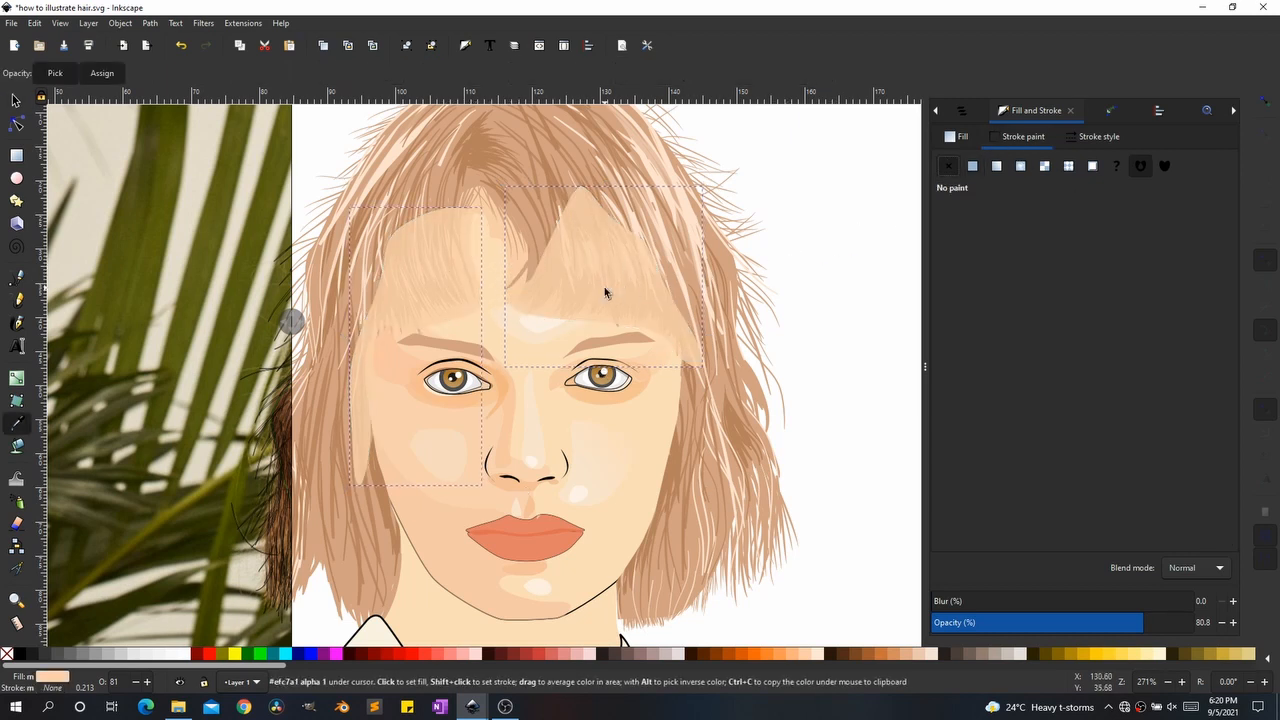
Step: Cut both fringe shadow shapes and paste them in place inside the clipped face group
key(s)
key(ctrl+x)
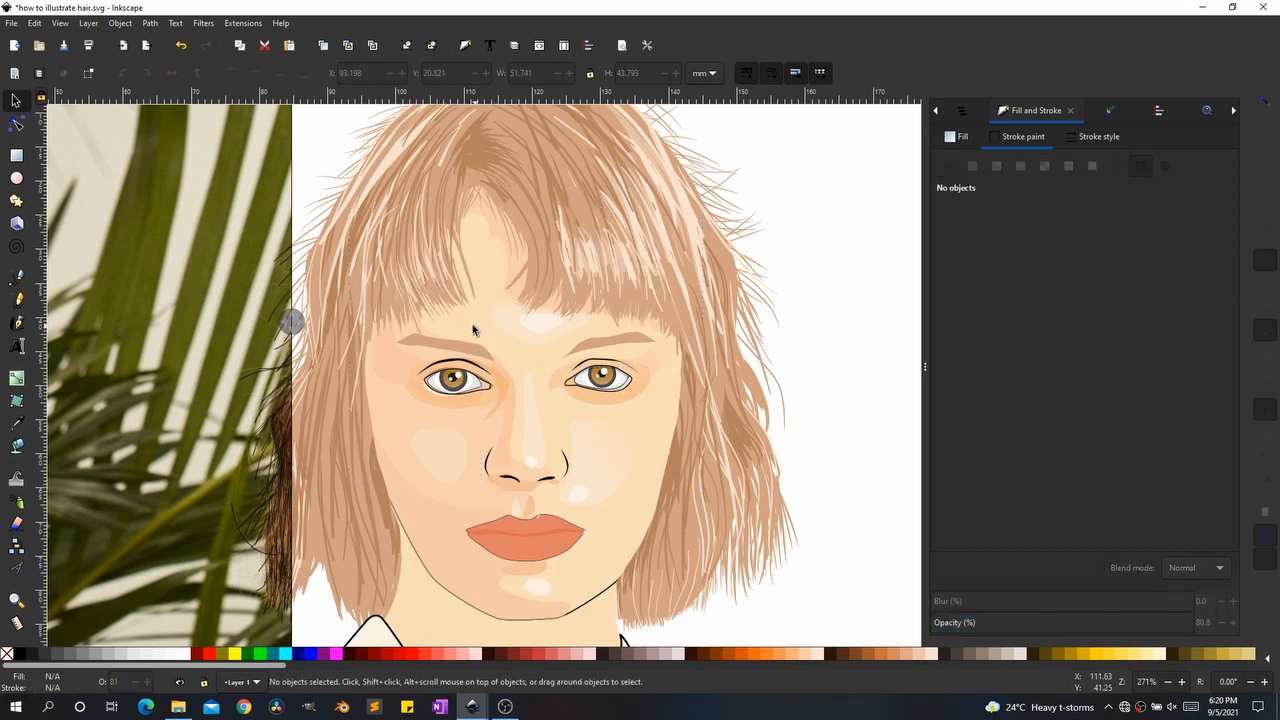
click(470, 325)
right_click(476, 336)
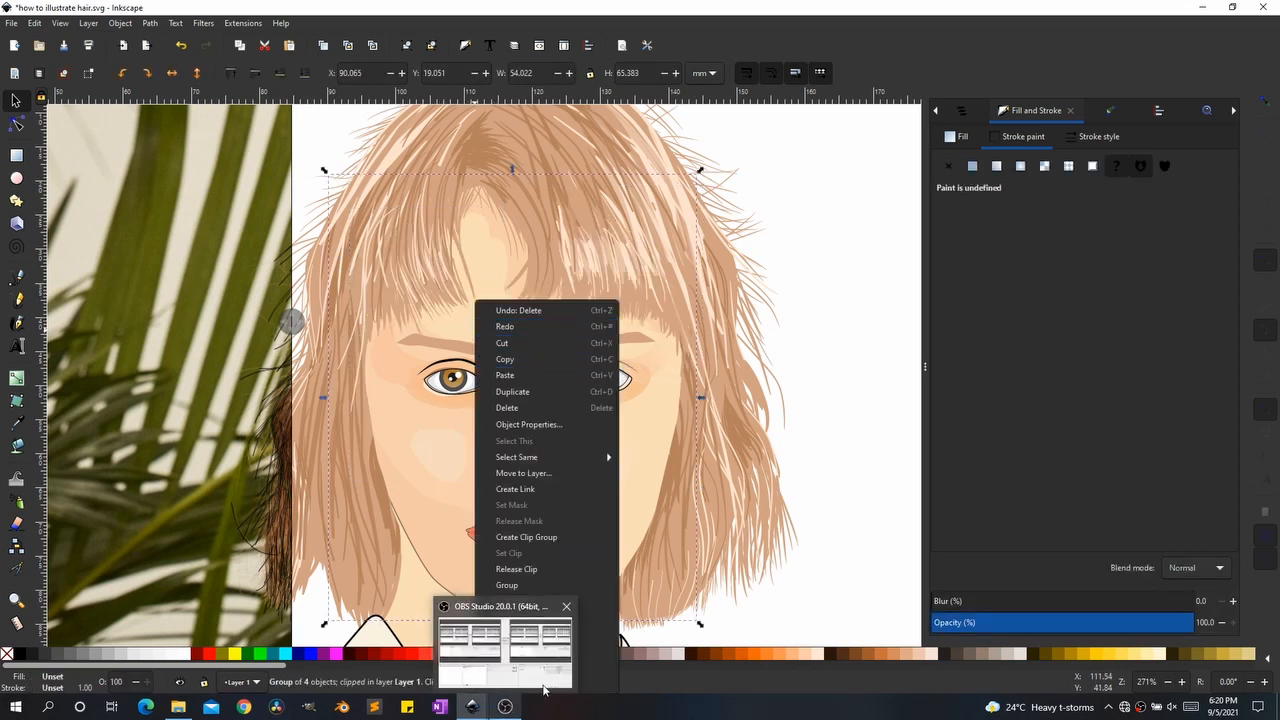
click(604, 684)
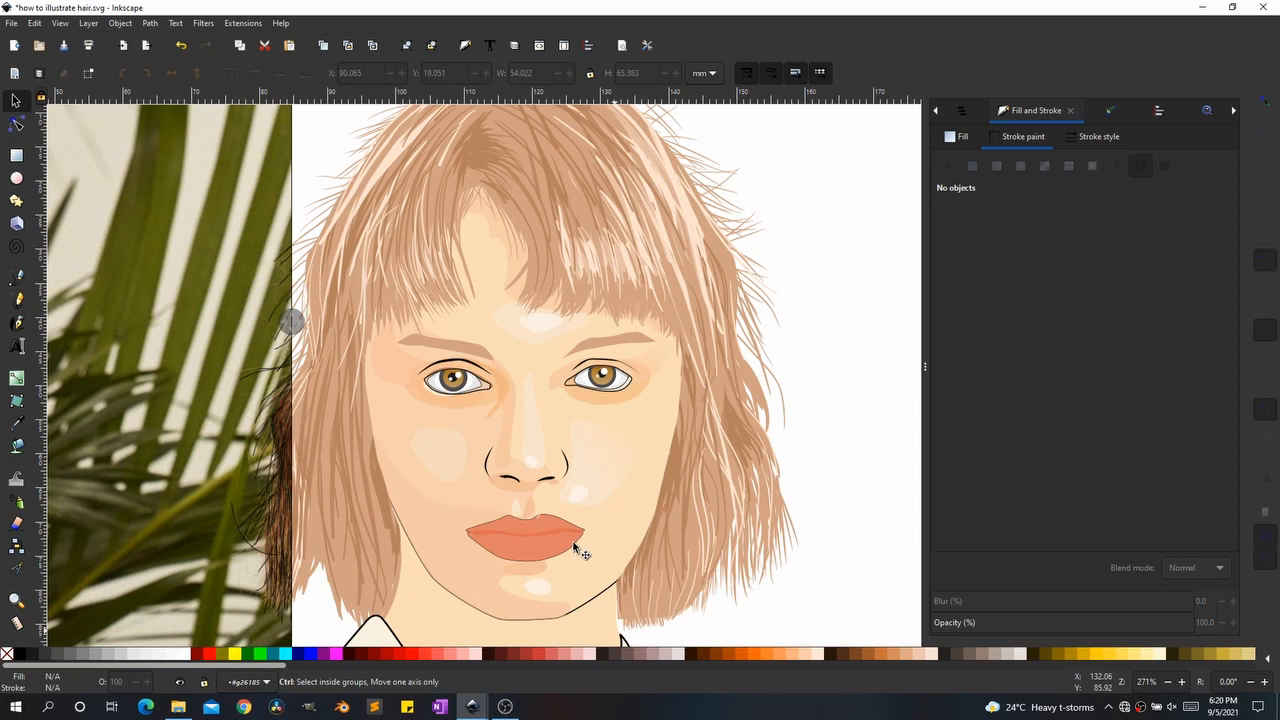
key(ctrl+alt+v)
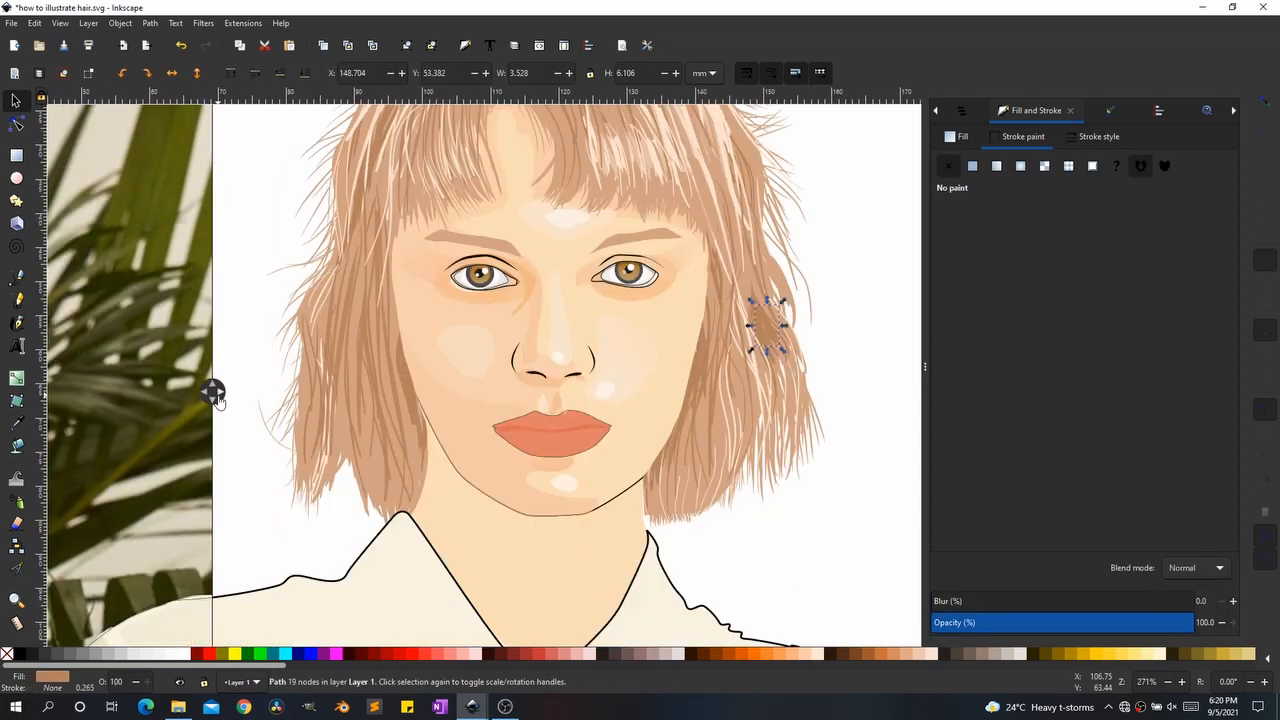
Step: Enter the clipped face group to add a new pen shape inside it
drag(214, 391, 288, 400)
key(b)
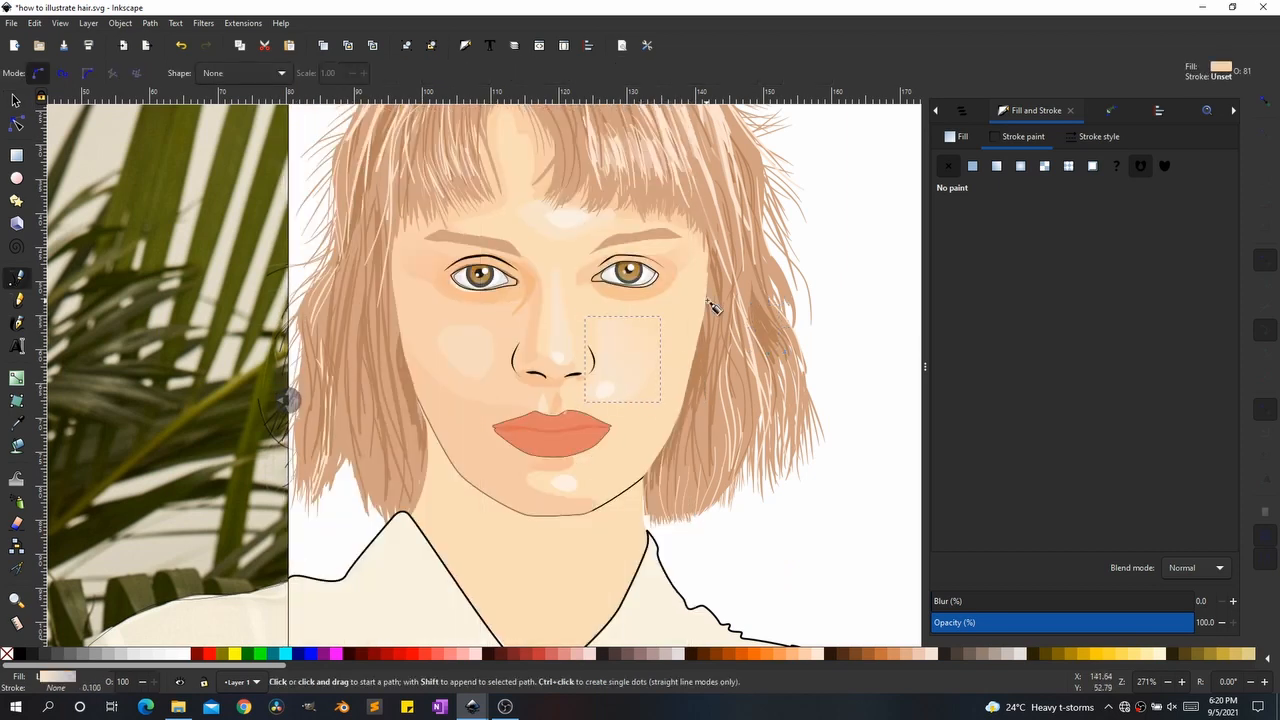
click(697, 376)
key(s)
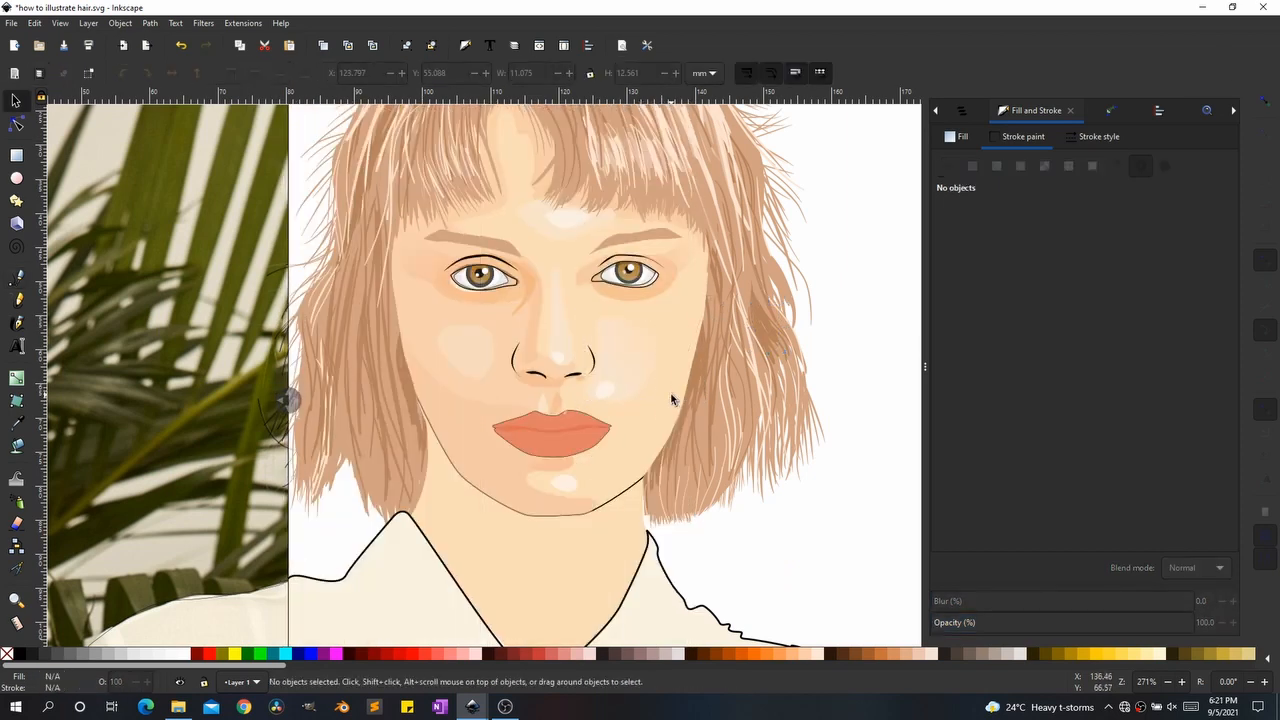
click(660, 412)
right_click(660, 412)
click(733, 399)
key(b)
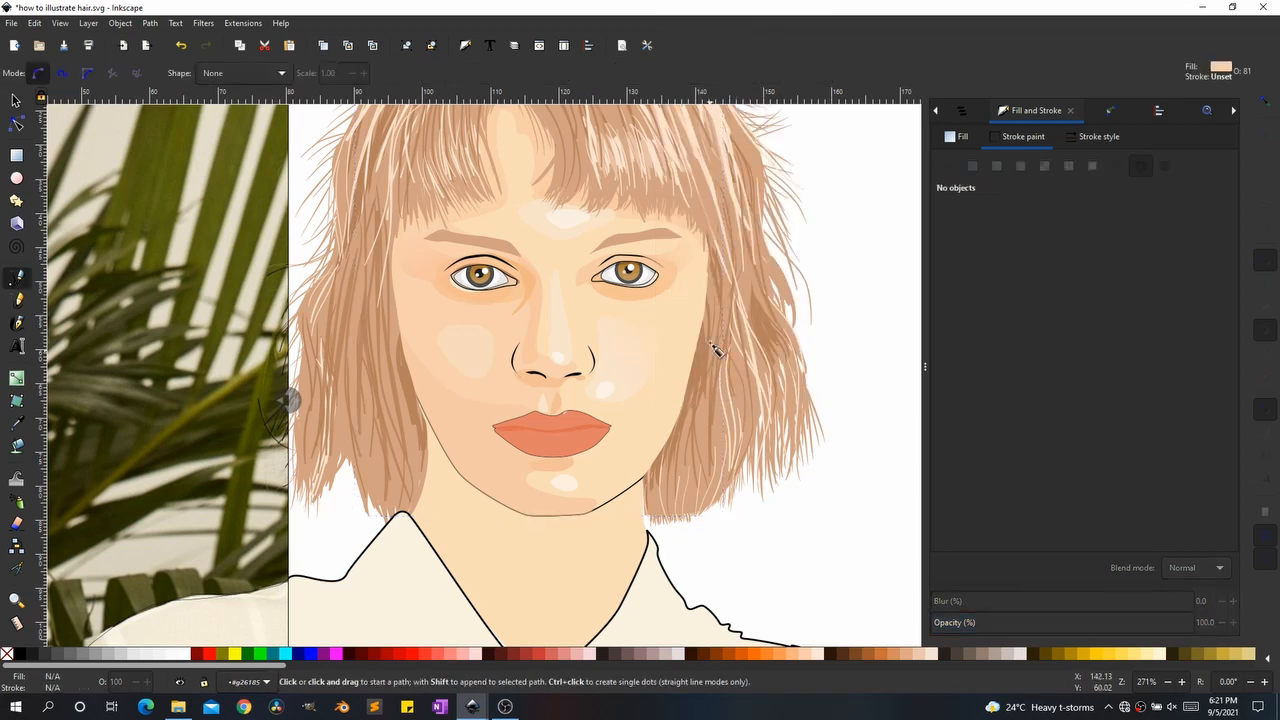
Step: Draw a closed shadow shape from the right cheek down to the chin and jaw, about 31.9 by 30.1 mm
drag(288, 398, 775, 372)
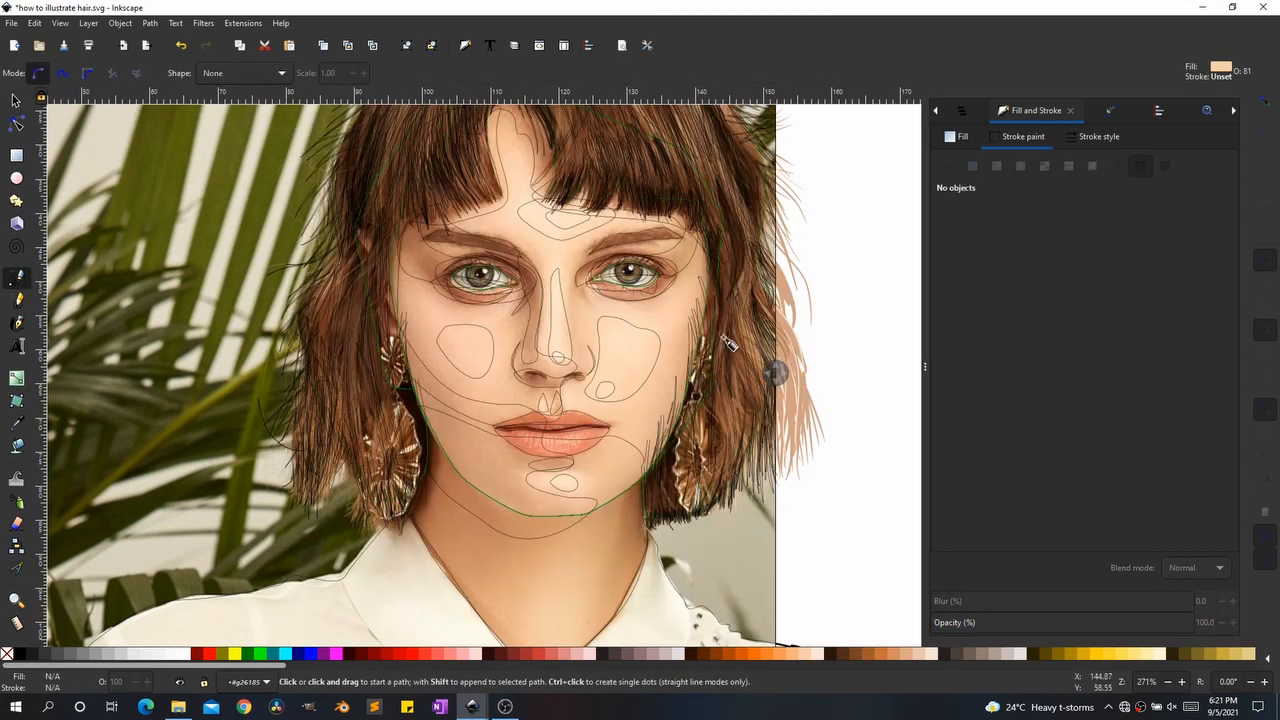
click(690, 344)
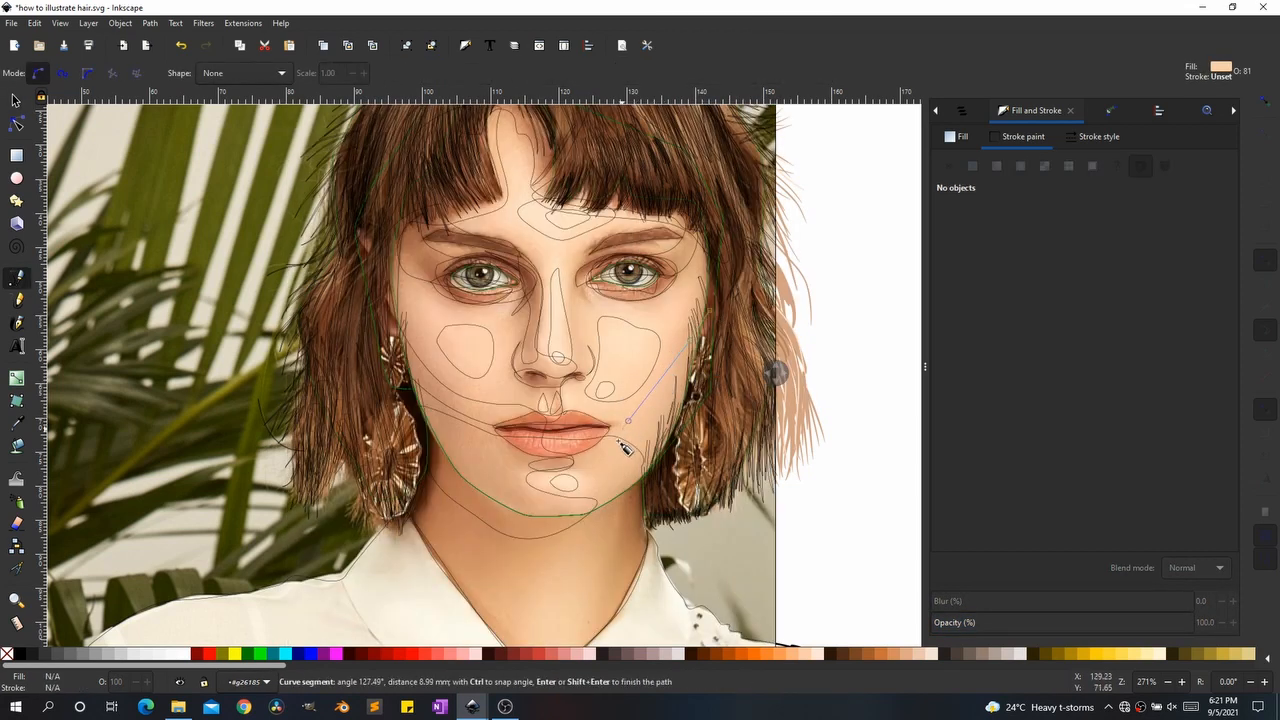
click(576, 455)
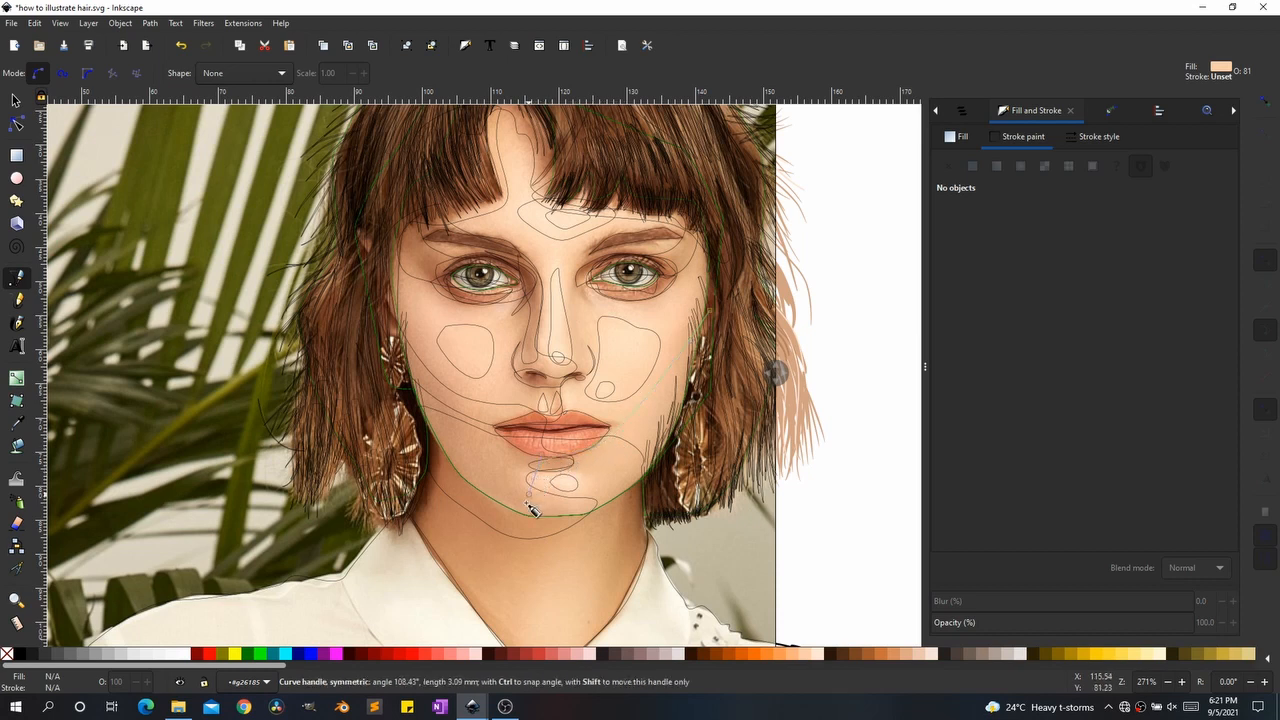
drag(541, 493, 575, 506)
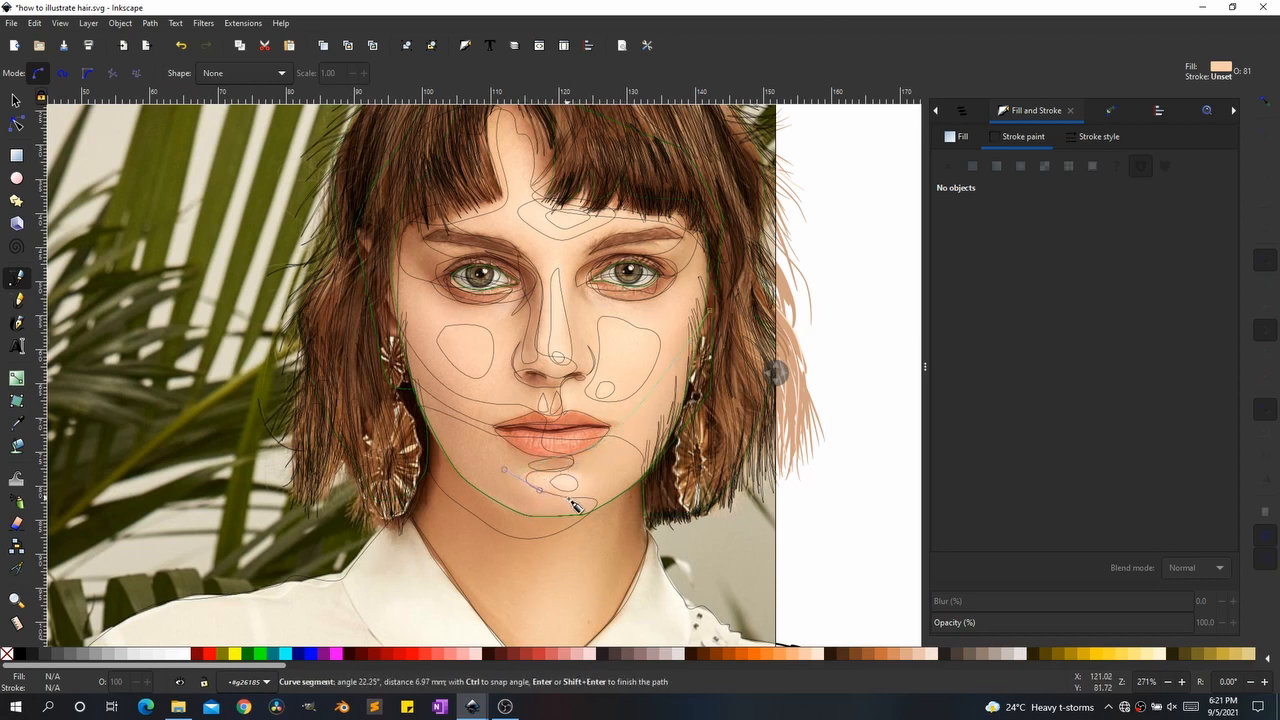
click(603, 513)
click(735, 420)
click(707, 313)
key(s)
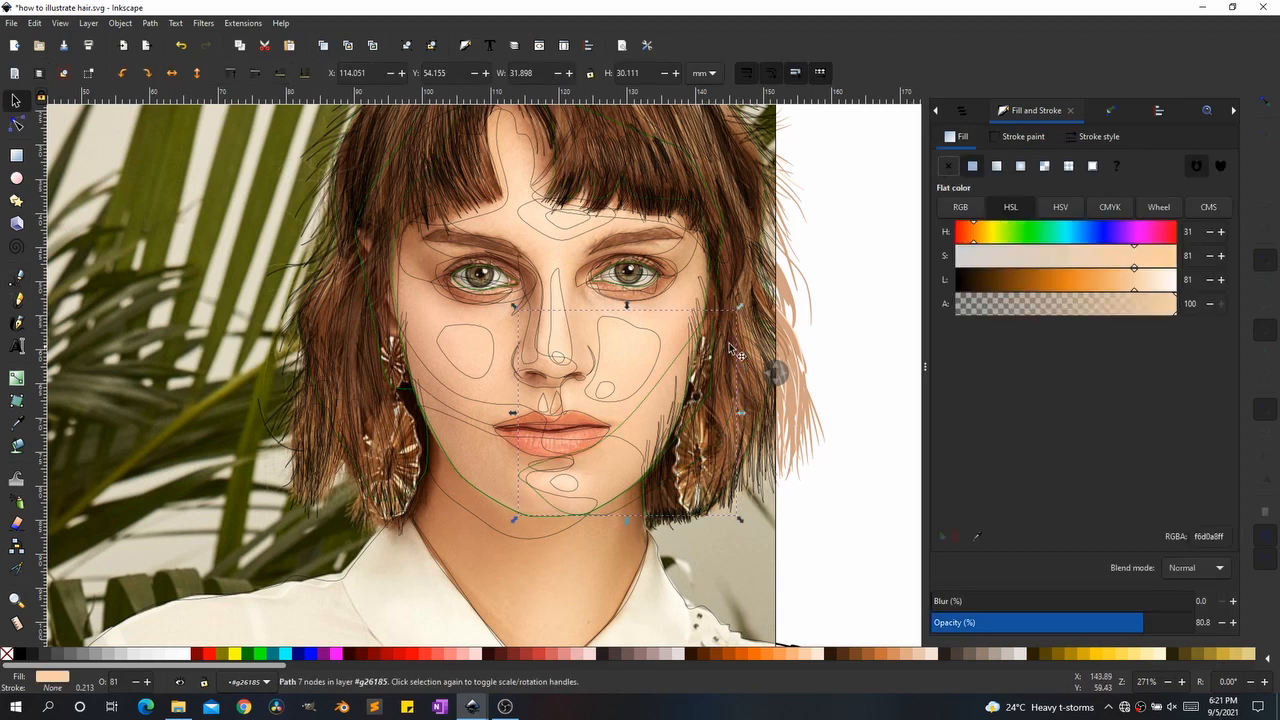
Step: Lower the opacity of the right cheek and jaw shadow to 38%
drag(777, 373, 397, 380)
key(w)
drag(1075, 623, 1031, 623)
key(s)
click(832, 553)
scroll(832, 553, down, 1)
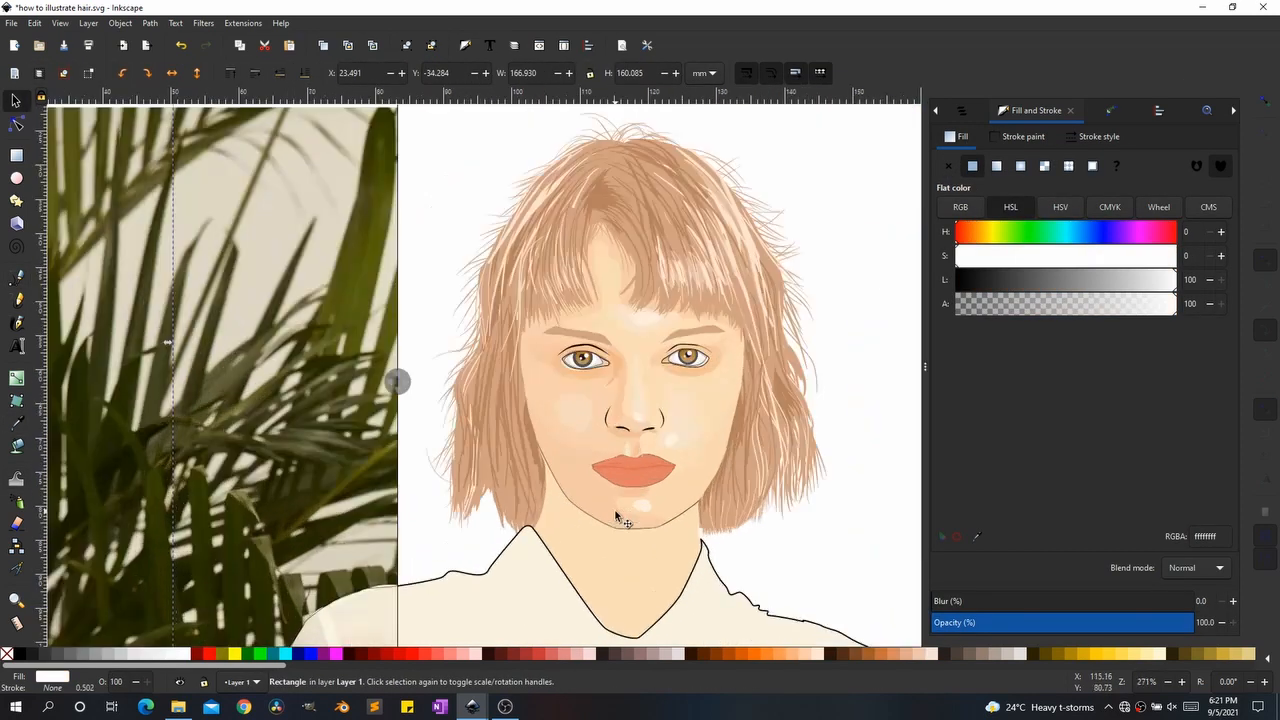
Step: Select the shading shape on the lower left of the face and move its gradient handle horizontally across the face
scroll(618, 514, up, 2)
ctrl+click(555, 463)
key(g)
drag(502, 420, 814, 418)
key(s)
click(546, 488)
scroll(546, 488, down, 1)
scroll(770, 347, down, 1)
Step: Inside the face group, draw a closed shading shape along the face contour from the right temple around the jaw, and darken its fill slightly
click(758, 328)
right_click(758, 330)
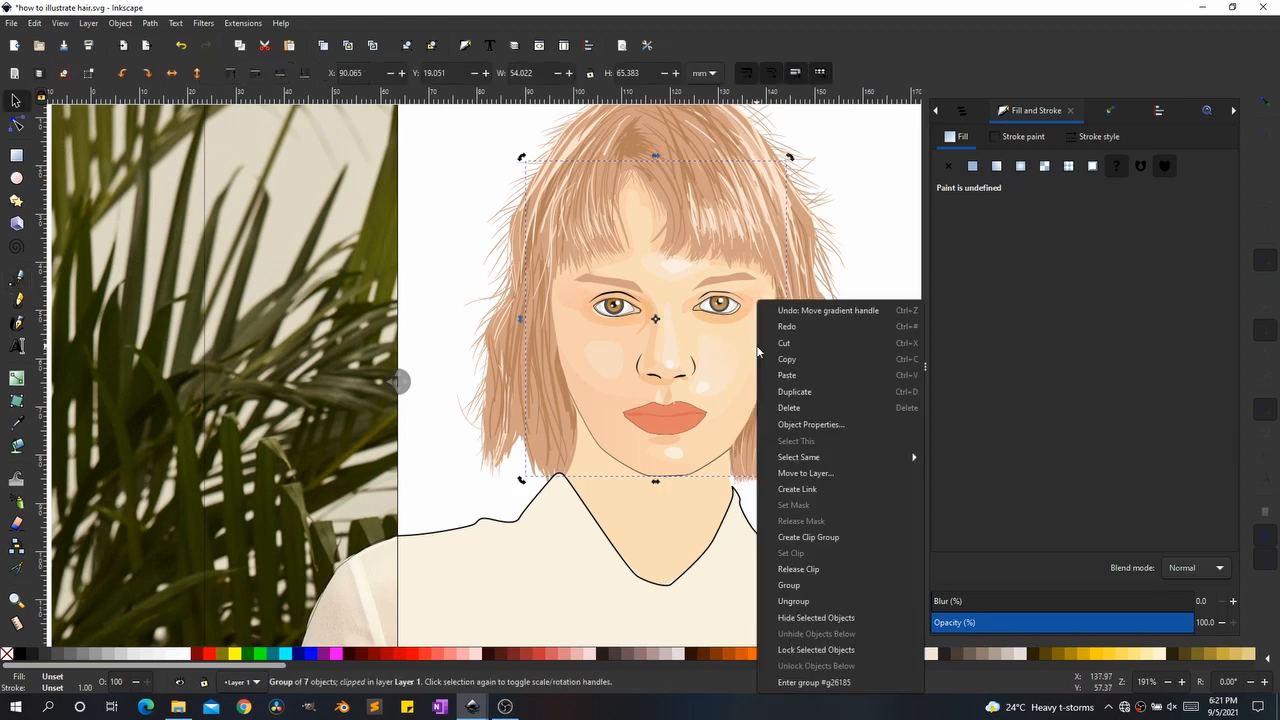
click(814, 682)
key(b)
scroll(785, 322, up, 1)
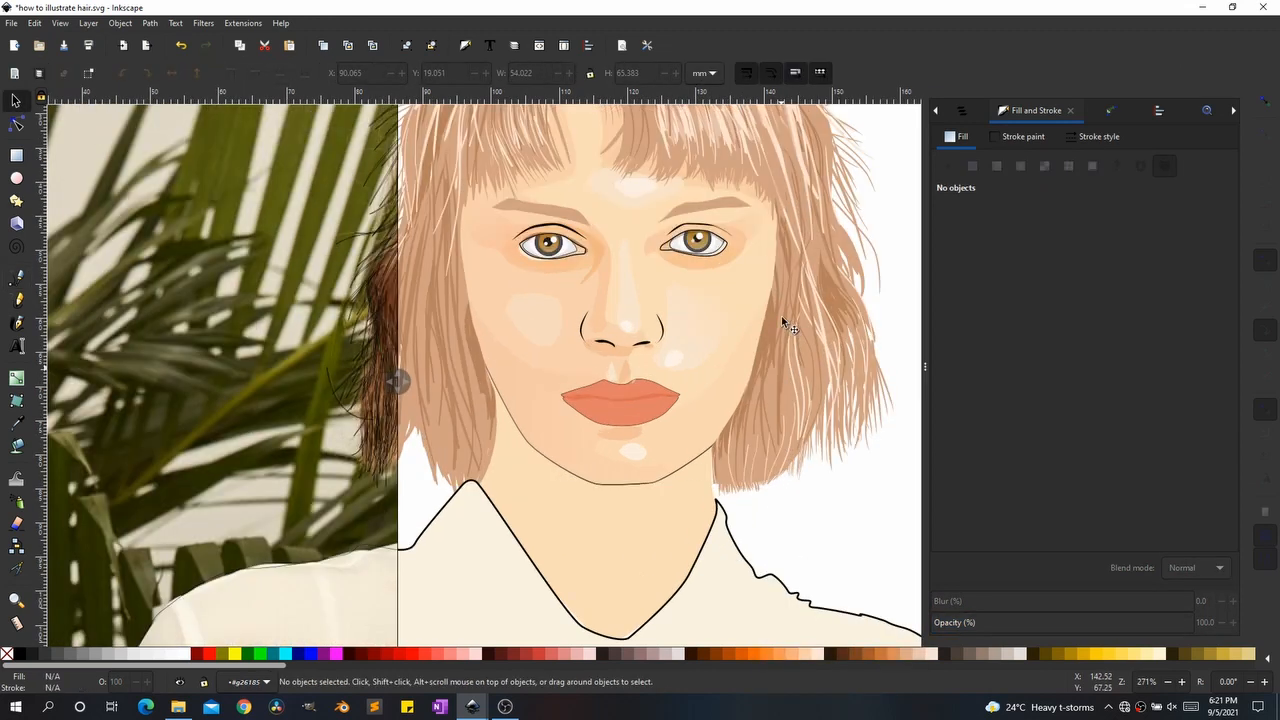
click(765, 190)
drag(757, 324, 737, 391)
key(BackSpace)
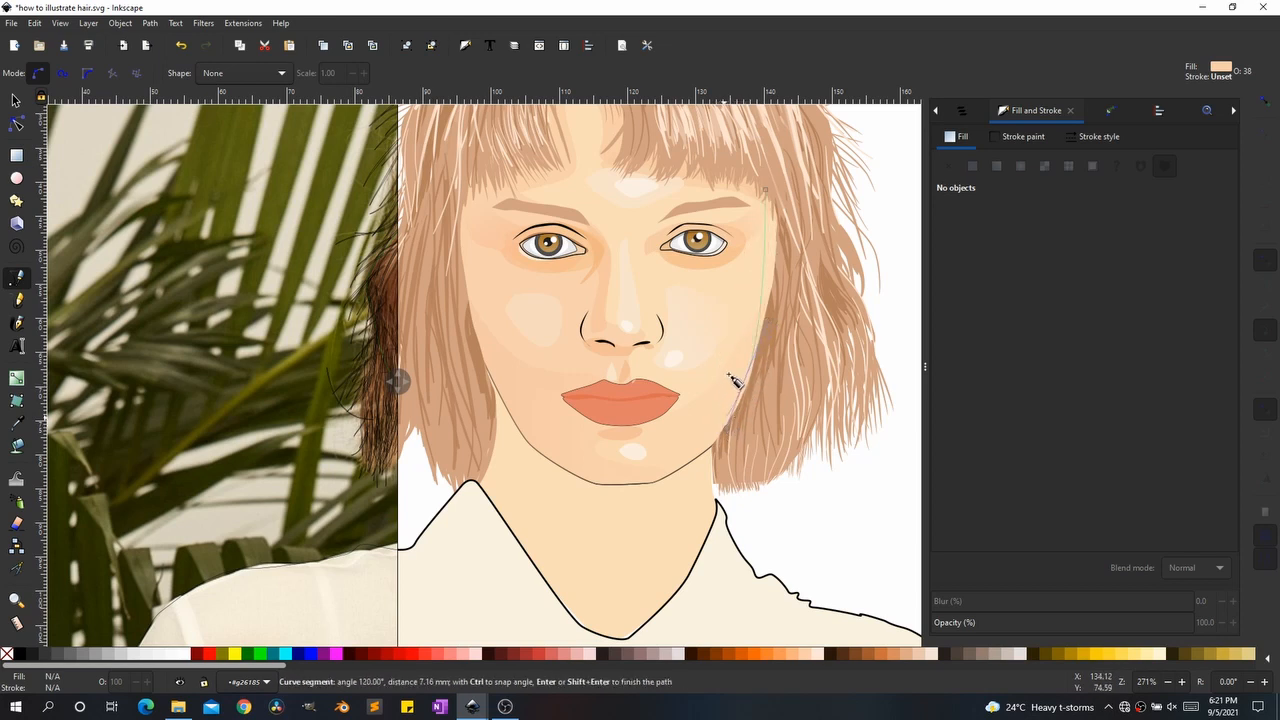
drag(750, 385, 718, 458)
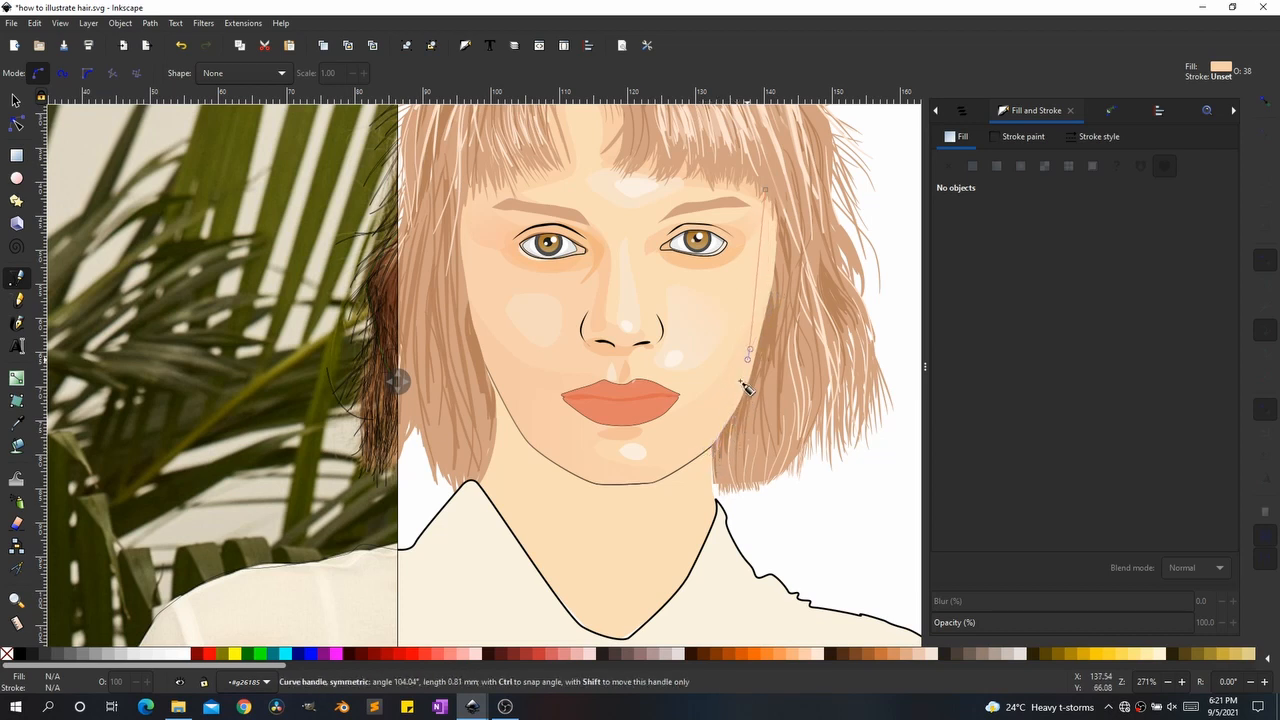
click(766, 193)
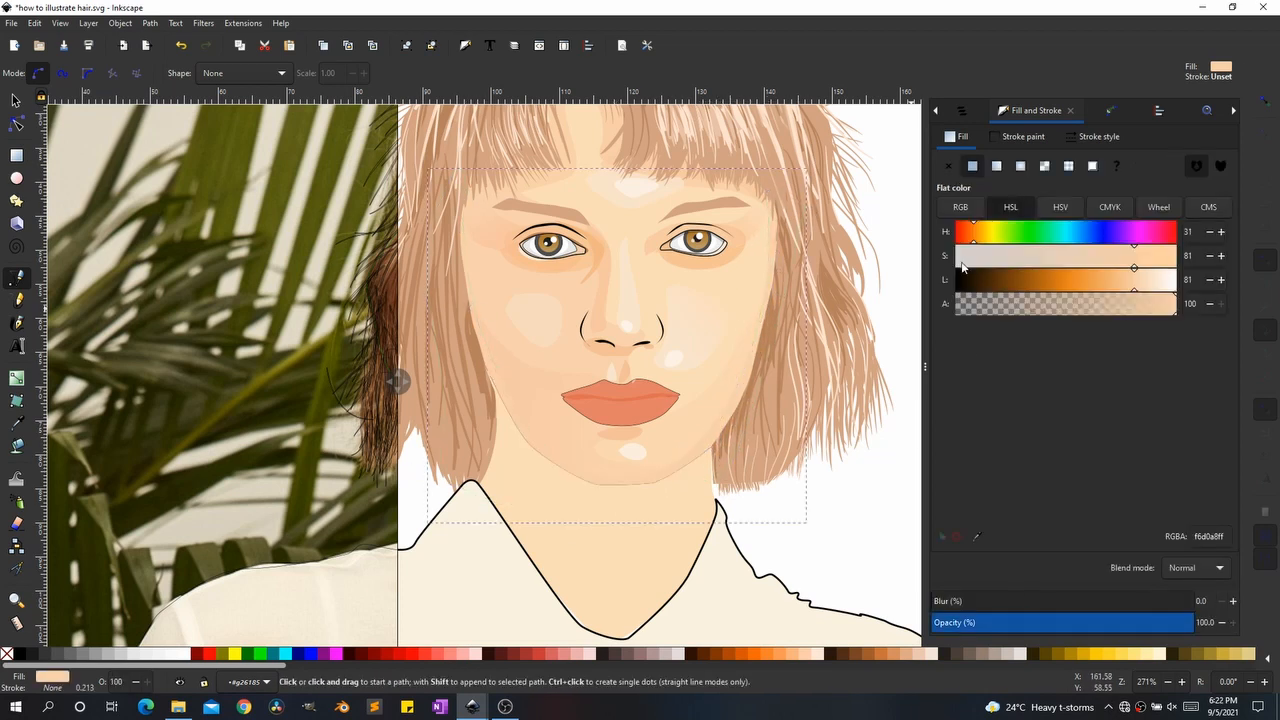
drag(1132, 287, 1123, 285)
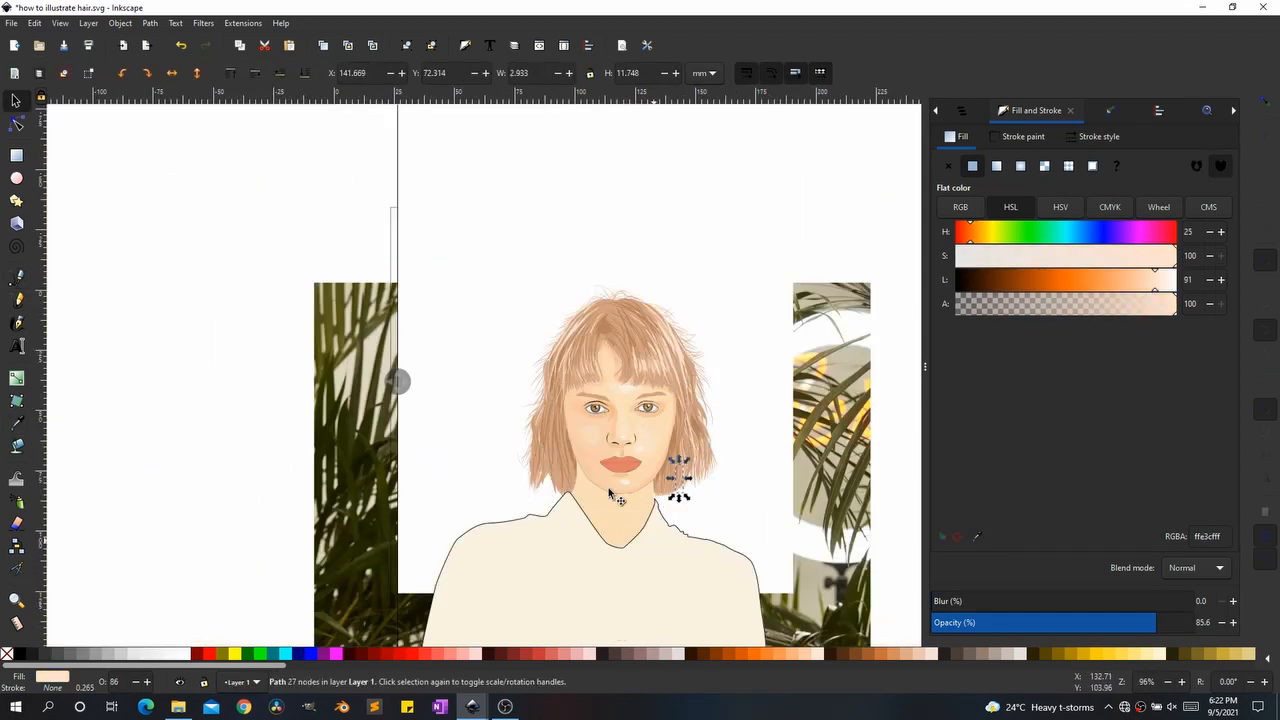
Step: Draw an open outline along the jaw from beside the right eye around the chin to the left cheek, about 44.6 by 33.8 mm
scroll(608, 488, up, 3)
scroll(608, 487, up, 4)
key(b)
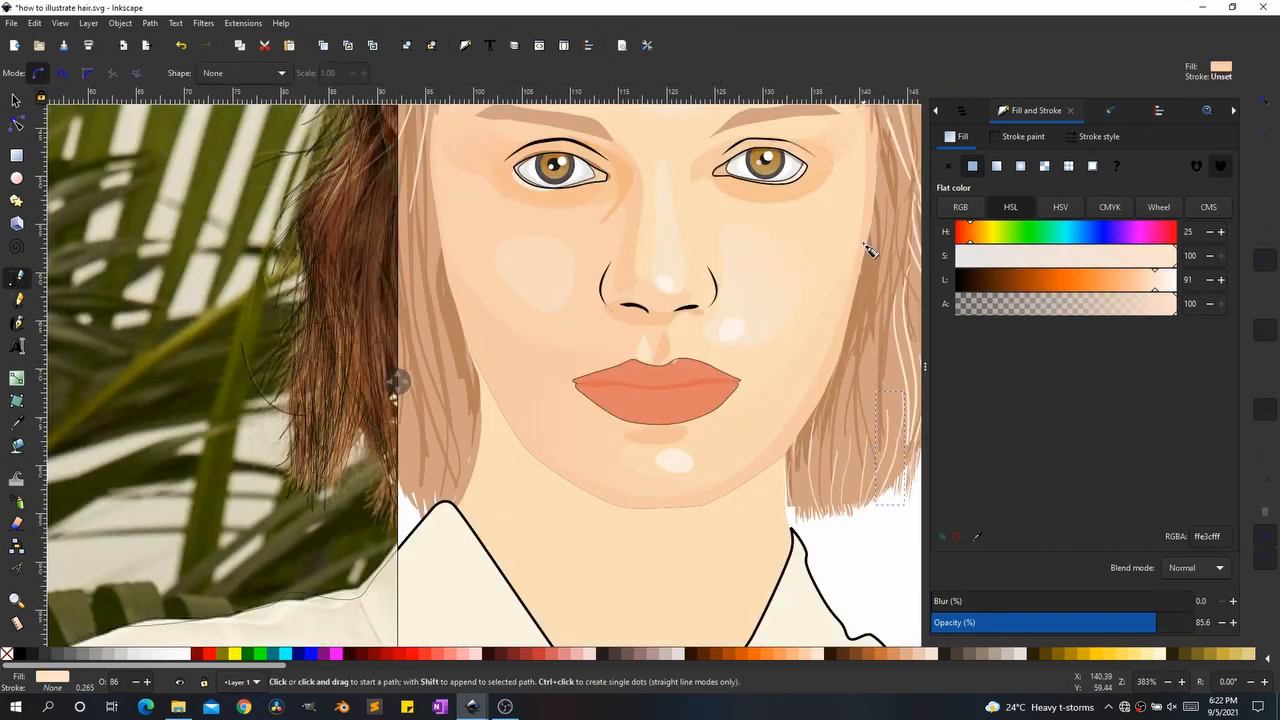
click(875, 168)
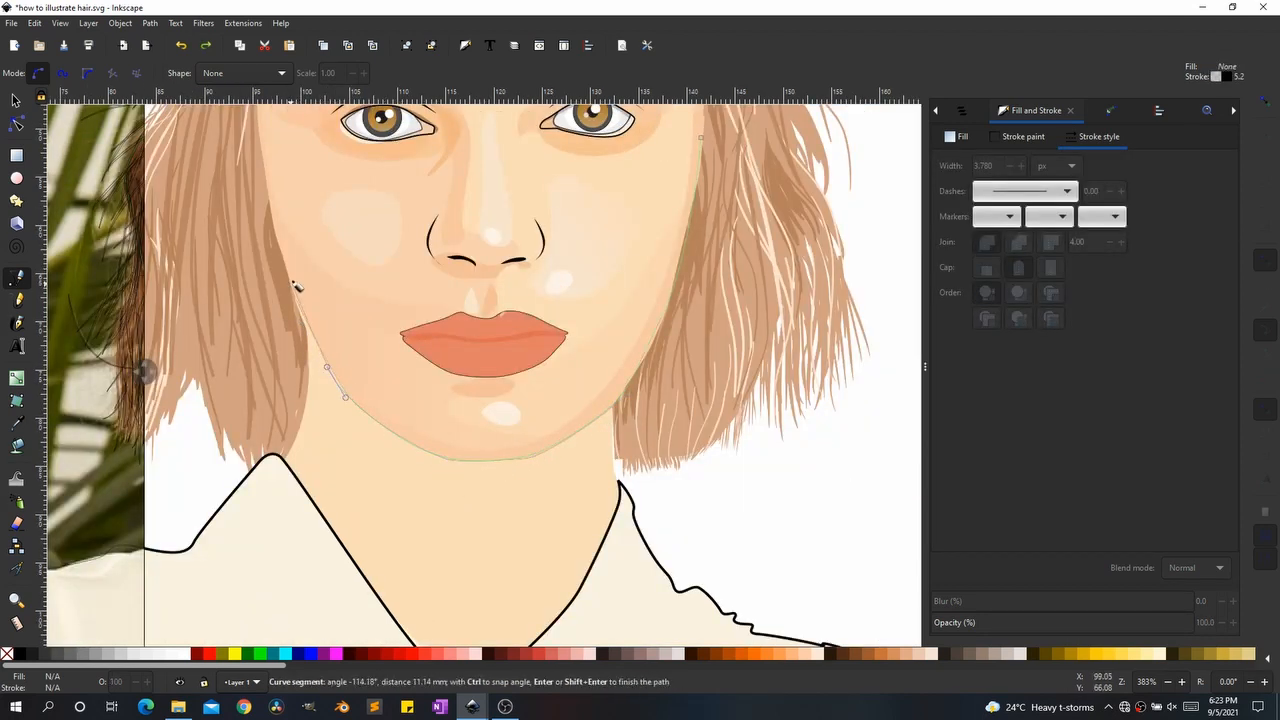
click(285, 266)
click(272, 225)
key(Return)
Step: Make the jaw outline's black stroke fully opaque and set its width to 1 px
click(1023, 137)
drag(1150, 302, 1236, 302)
click(1093, 137)
click(1008, 167)
click(1008, 167)
drag(995, 167, 940, 178)
text(1)
key(Return)
key(s)
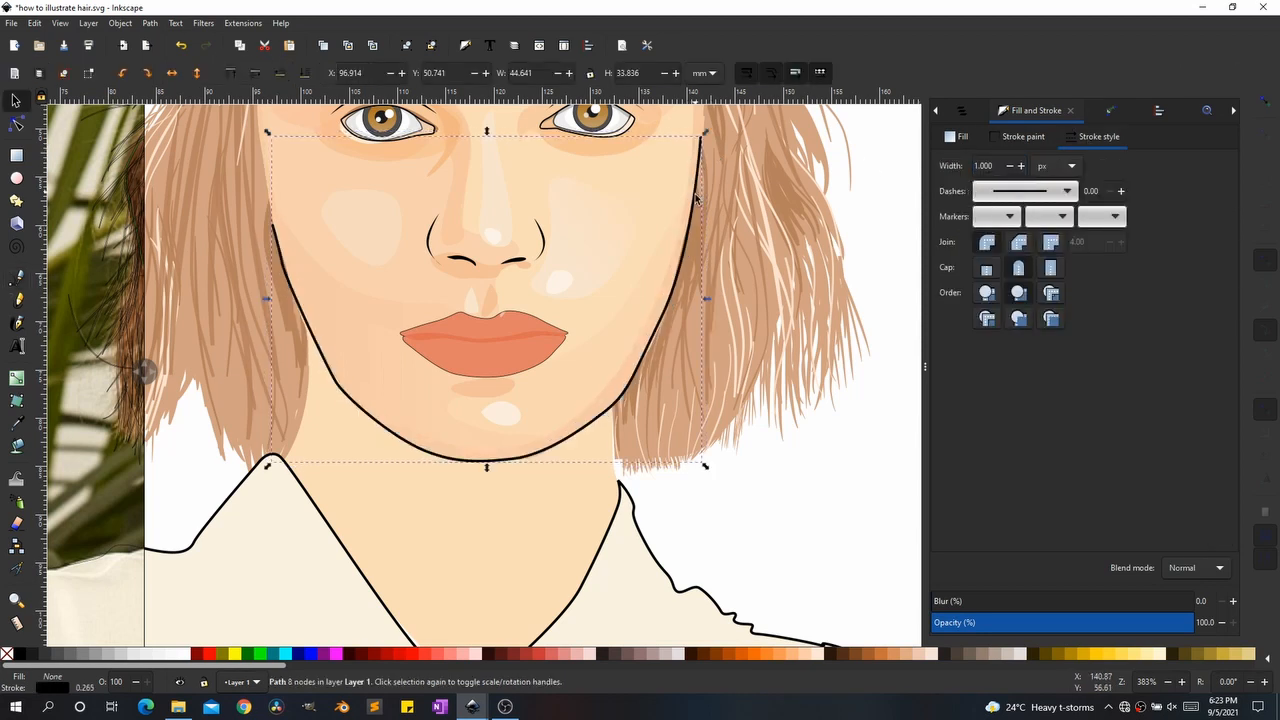
drag(622, 395, 616, 420)
key(ctrl+z)
Step: Extend the jaw outline from its right end upward along the temple to the hairline
scroll(609, 378, down, 1)
click(690, 377)
scroll(660, 400, down, 2)
scroll(655, 340, up, 4)
click(641, 275)
key(b)
scroll(641, 266, up, 1)
click(641, 263)
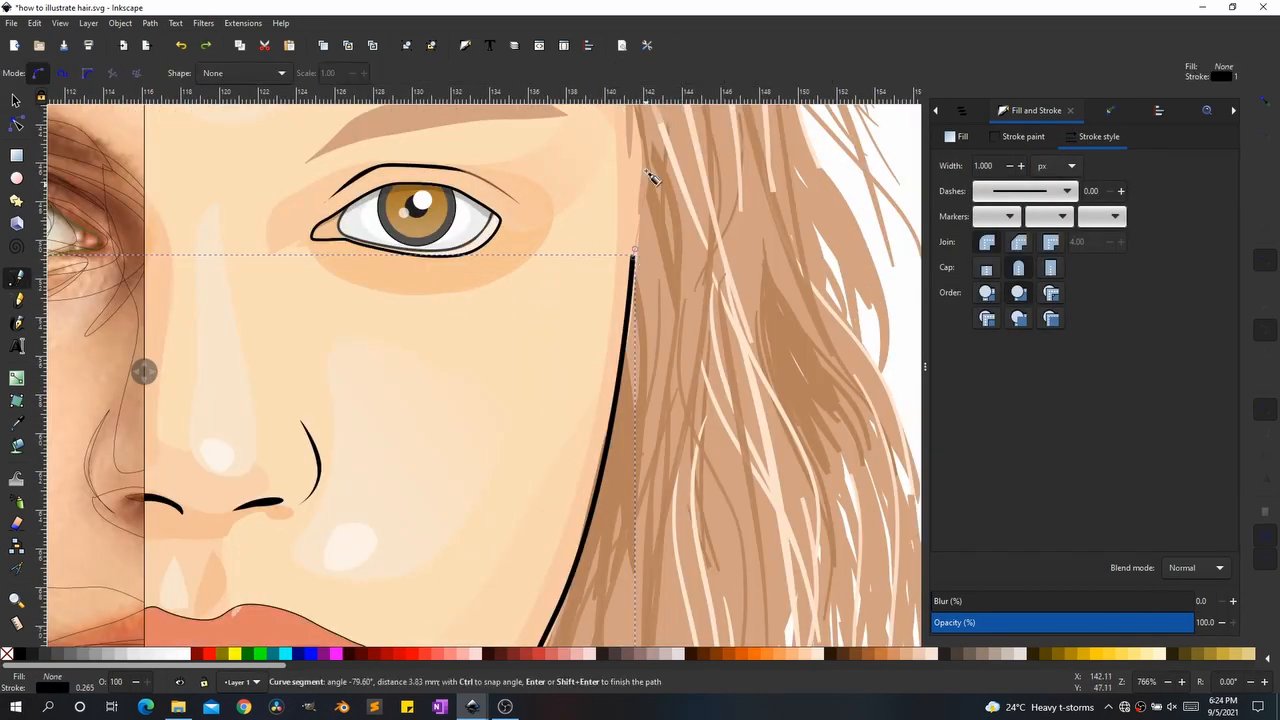
click(641, 110)
key(Return)
Step: Extend the jaw outline from its left end upward along the temple to the hairline
scroll(689, 294, down, 5)
scroll(412, 388, up, 1)
click(412, 388)
click(398, 225)
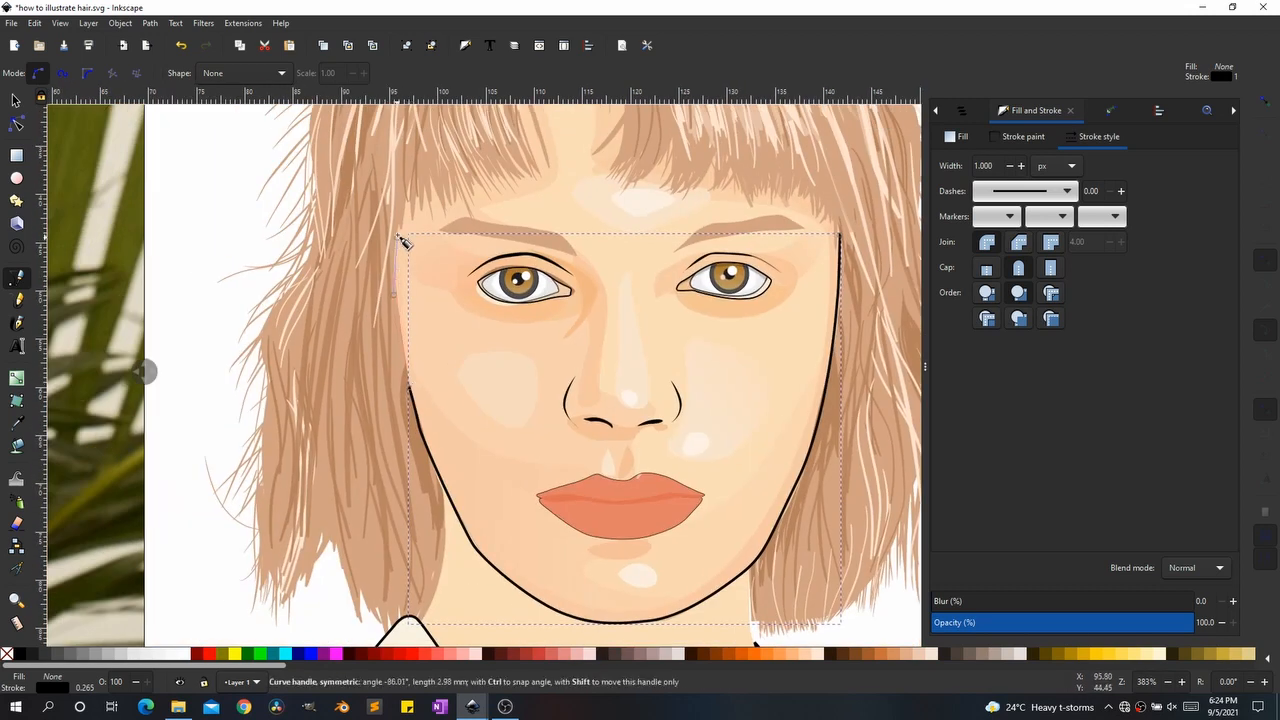
key(Return)
Step: Give the neck shape a flat black stroke, undoing any accidental change to it
scroll(426, 310, down, 2)
key(s)
scroll(728, 514, down, 2)
scroll(697, 523, up, 4)
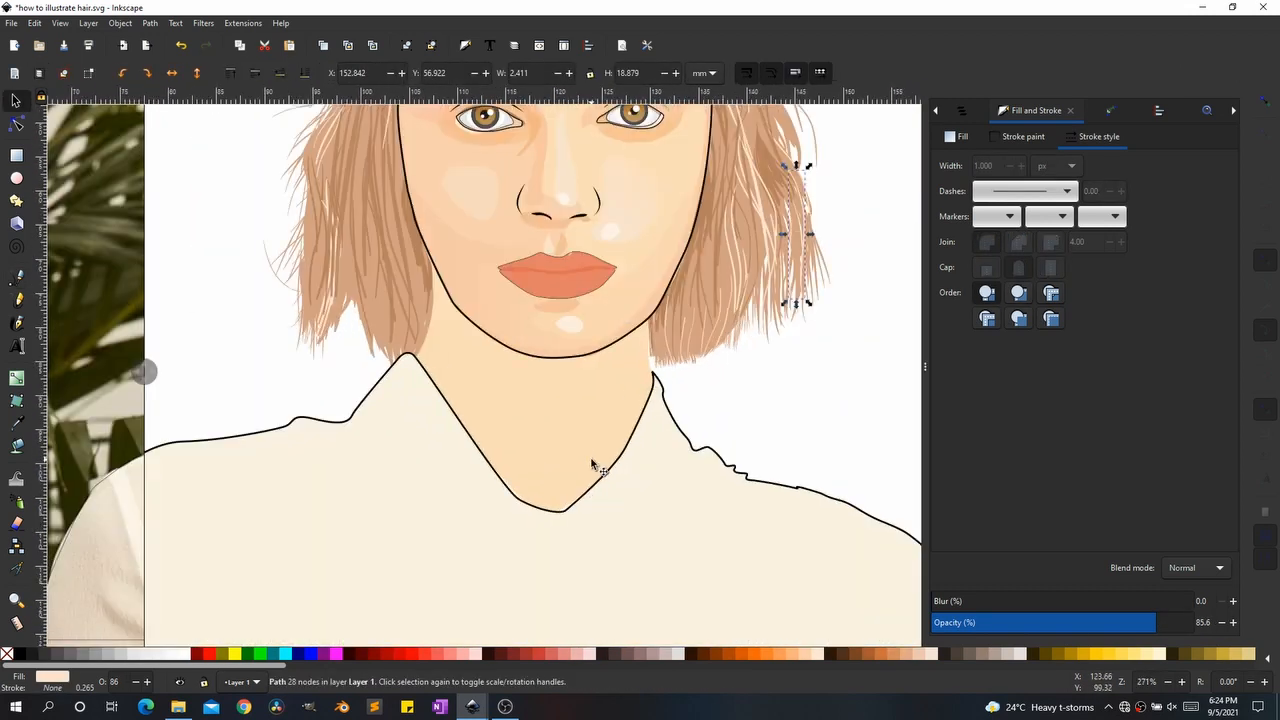
click(584, 453)
click(1020, 136)
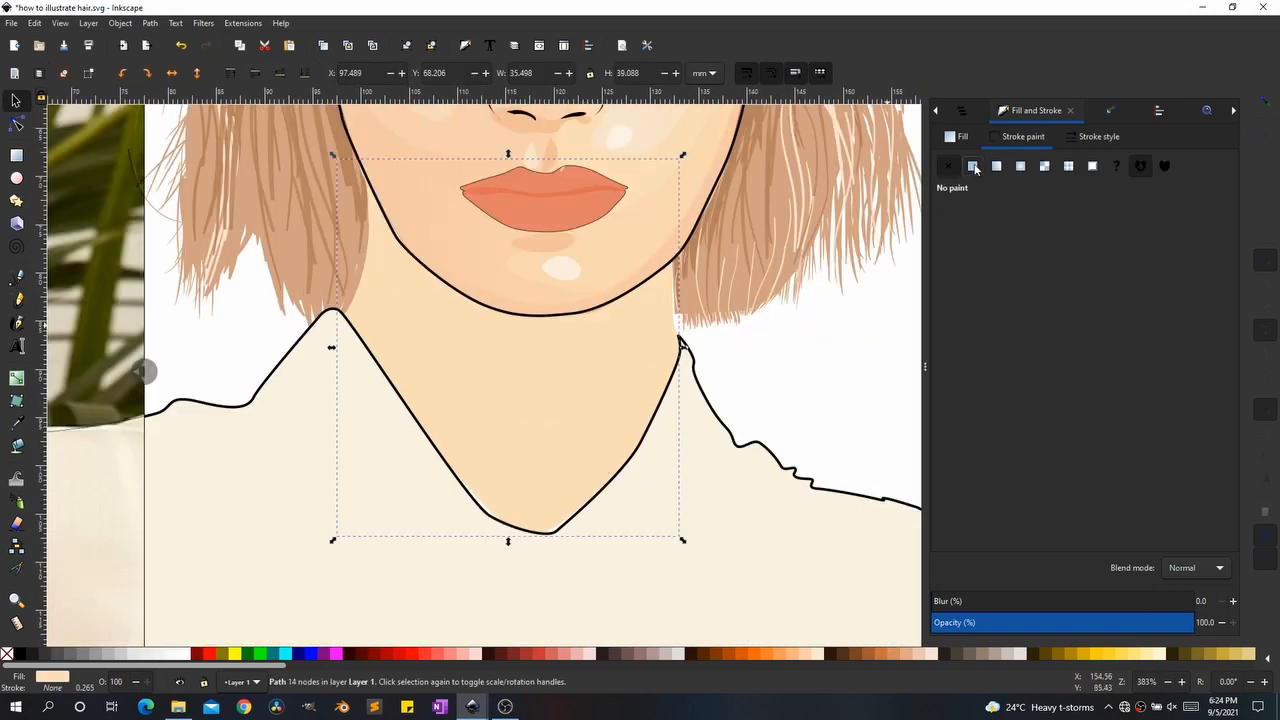
click(973, 166)
drag(505, 405, 583, 372)
key(ctrl+z)
scroll(589, 390, down, 1)
scroll(447, 326, up, 2)
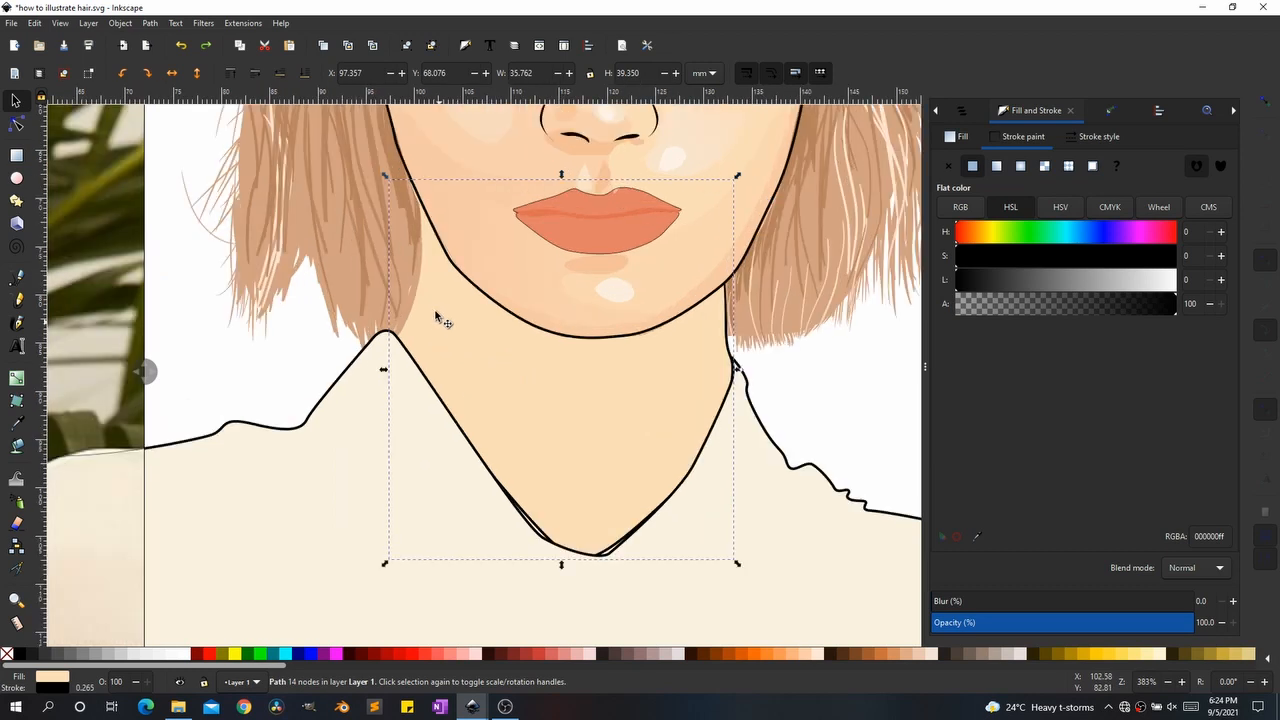
key(b)
click(405, 134)
drag(405, 251, 410, 238)
key(z)
key(ctrl+z)
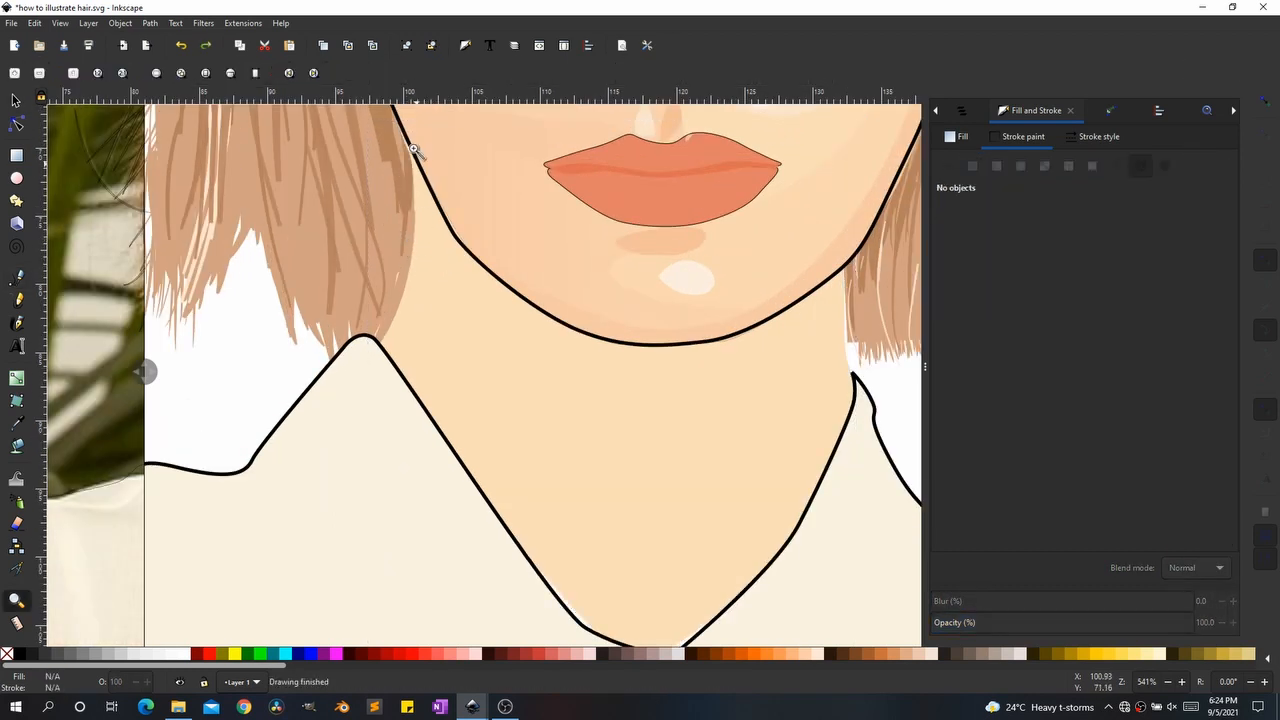
key(ctrl+shift+z)
key(s)
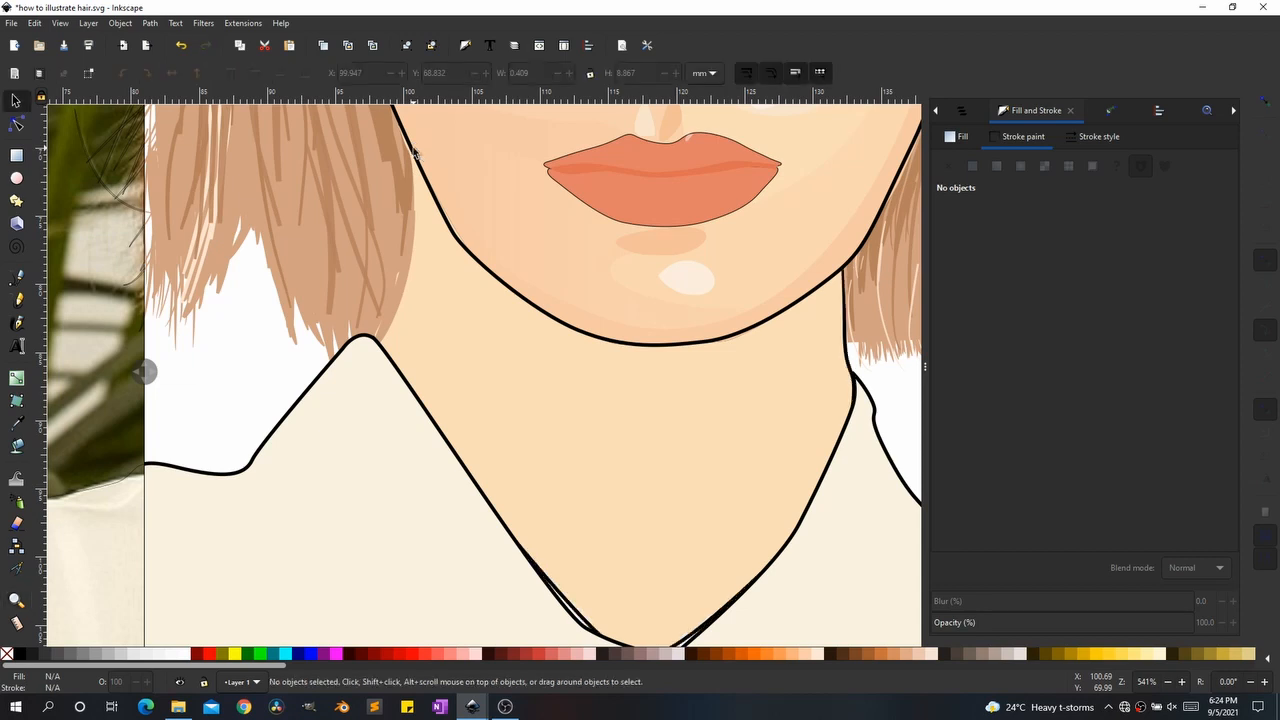
Step: Draw an open curved outline down the left side of the neck, from the jaw along the hair edge to the collar tip
key(b)
click(398, 125)
drag(414, 243, 402, 306)
double_click(377, 346)
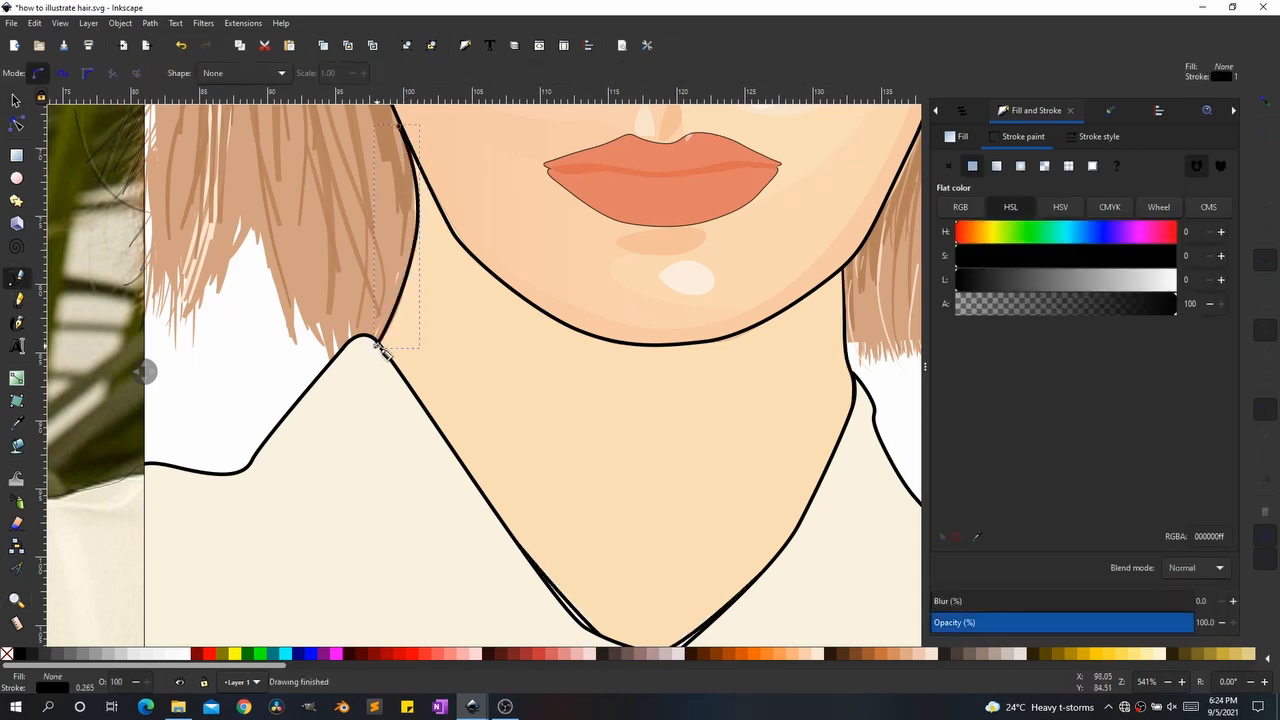
ctrl+scroll(385, 368, down, 4)
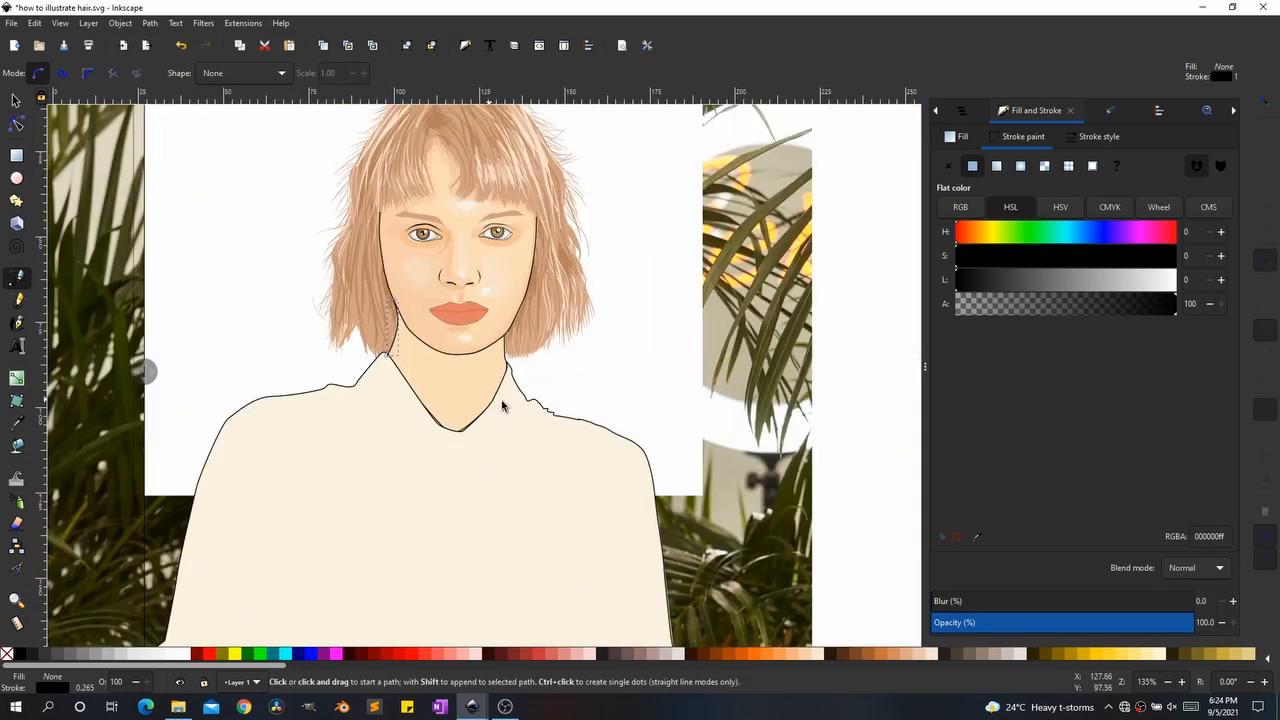
Step: Push the lower edge of the neck shape with the Tweak tool so that its outline coincides with the shirt's neckline
key(s)
click(585, 388)
ctrl+scroll(491, 380, up, 2)
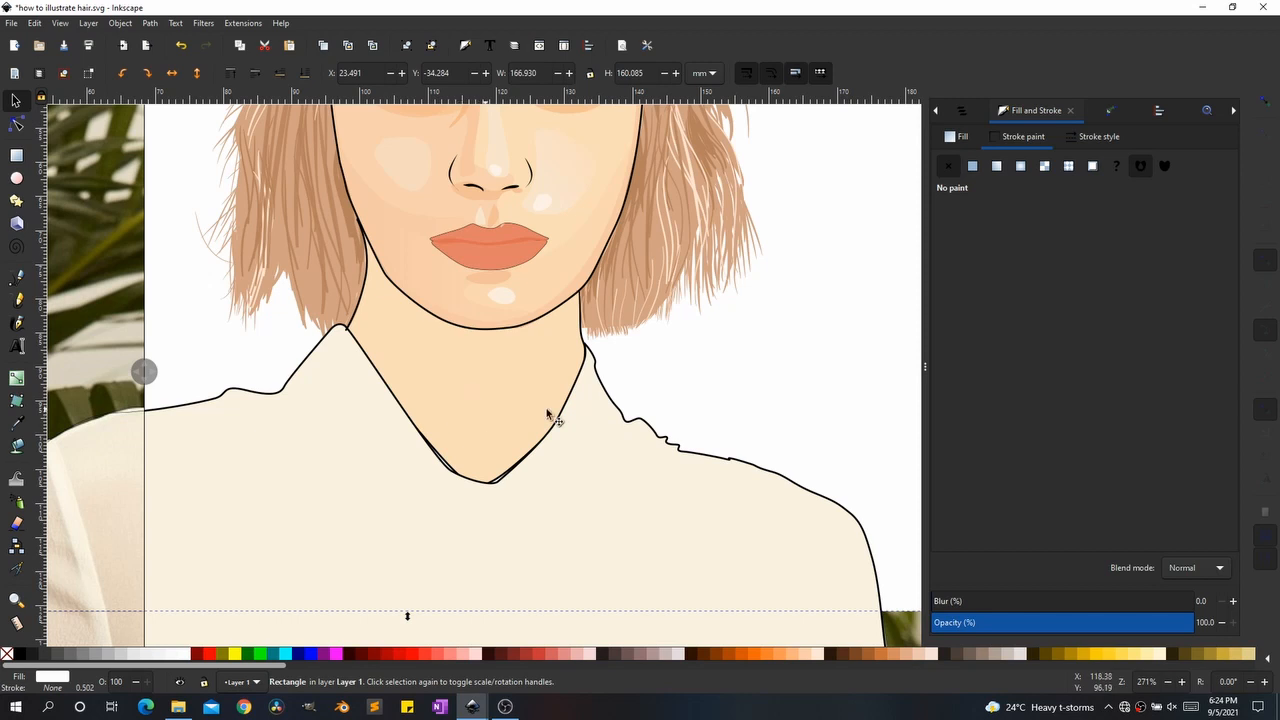
click(447, 413)
key(w)
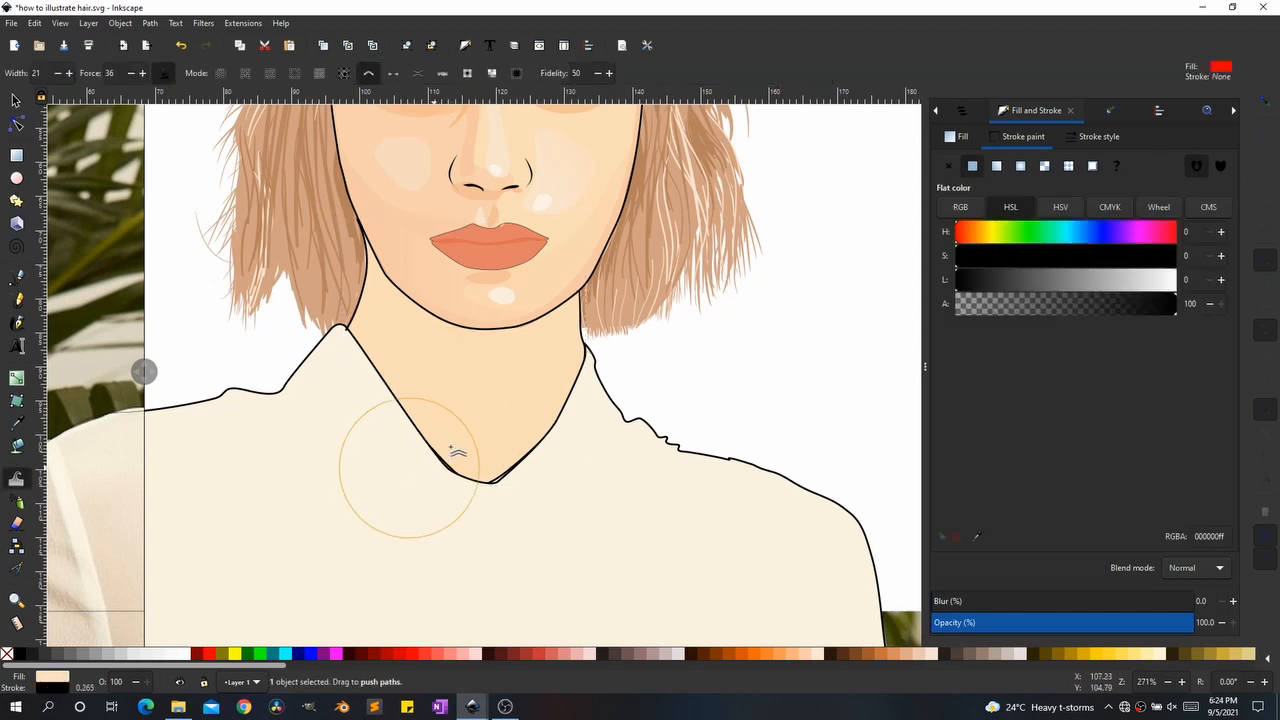
key(s)
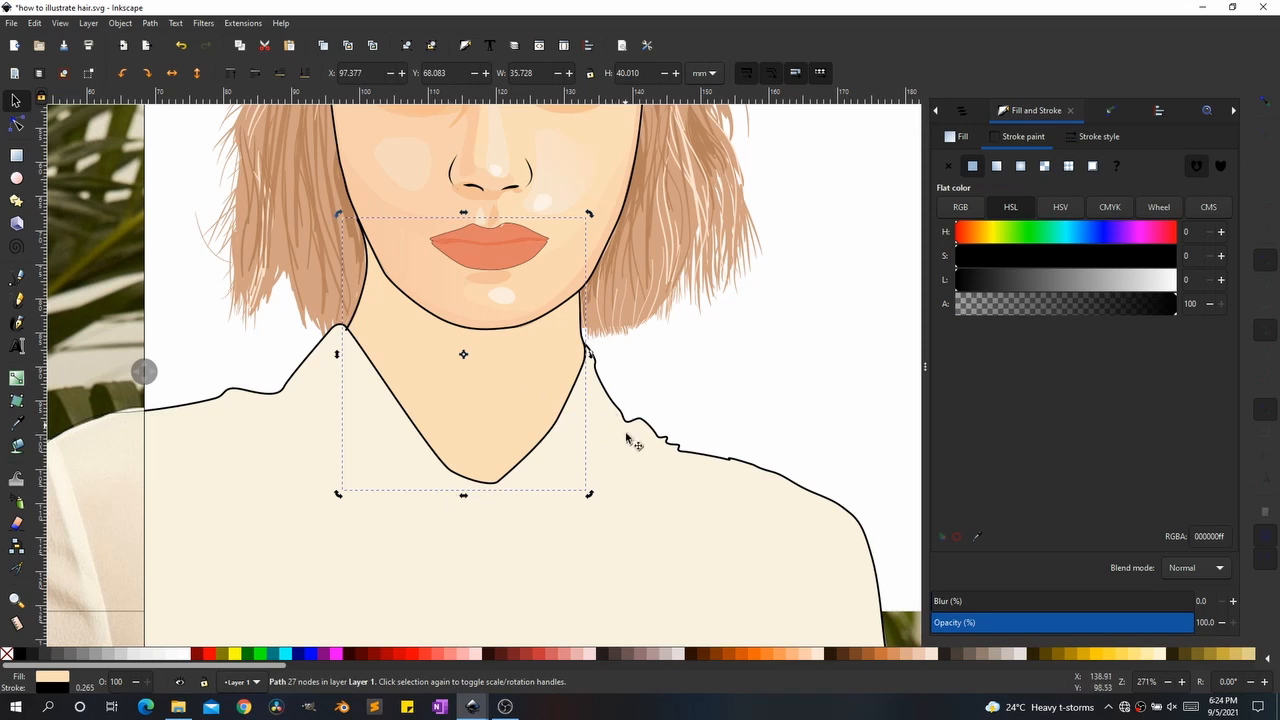
Step: Fill the neck shape with the darker peach skin tone f7caa6 sampled from the face
ctrl+scroll(630, 440, down, 1)
drag(145, 372, 171, 357)
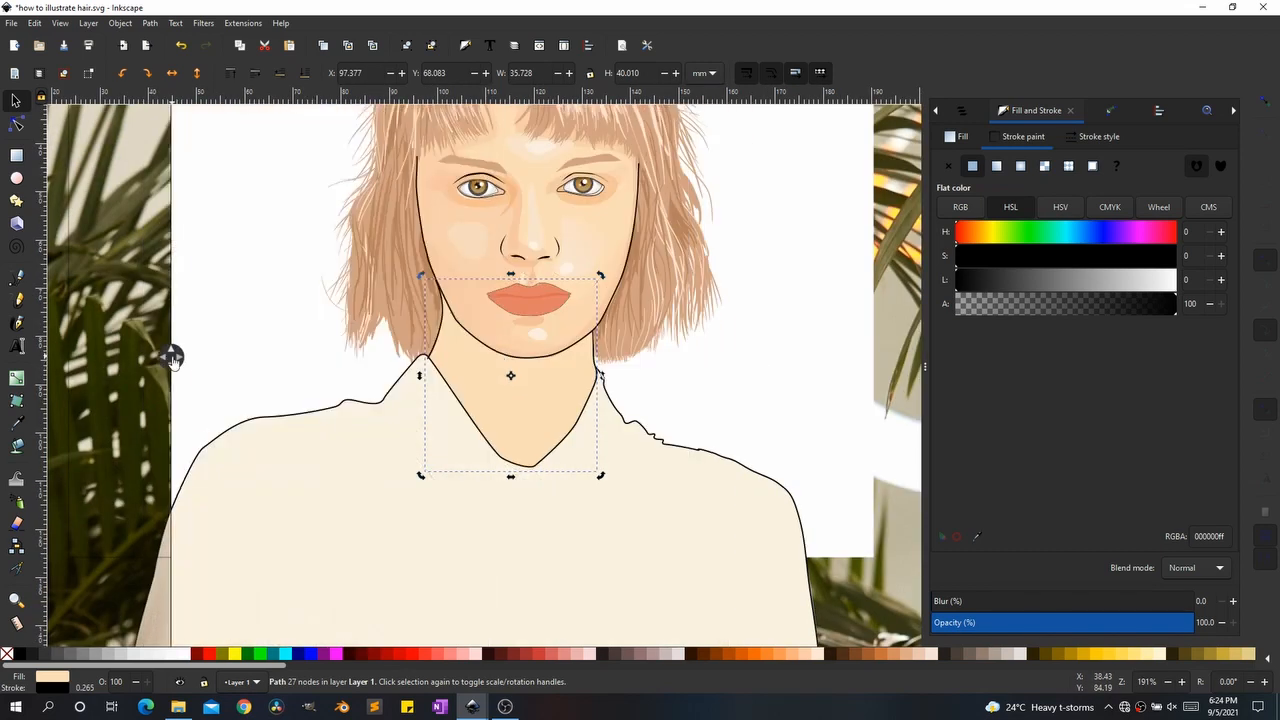
ctrl+scroll(531, 434, up, 2)
ctrl+scroll(527, 432, down, 1)
key(d)
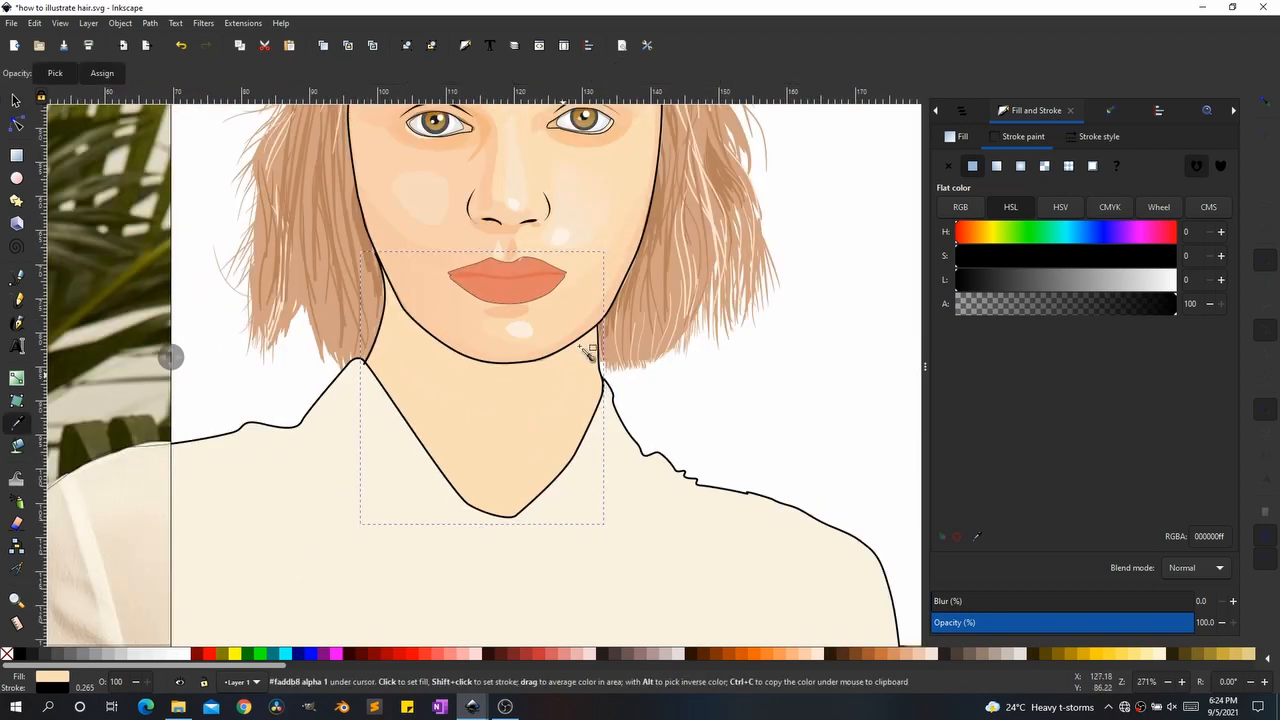
ctrl+scroll(542, 405, down, 2)
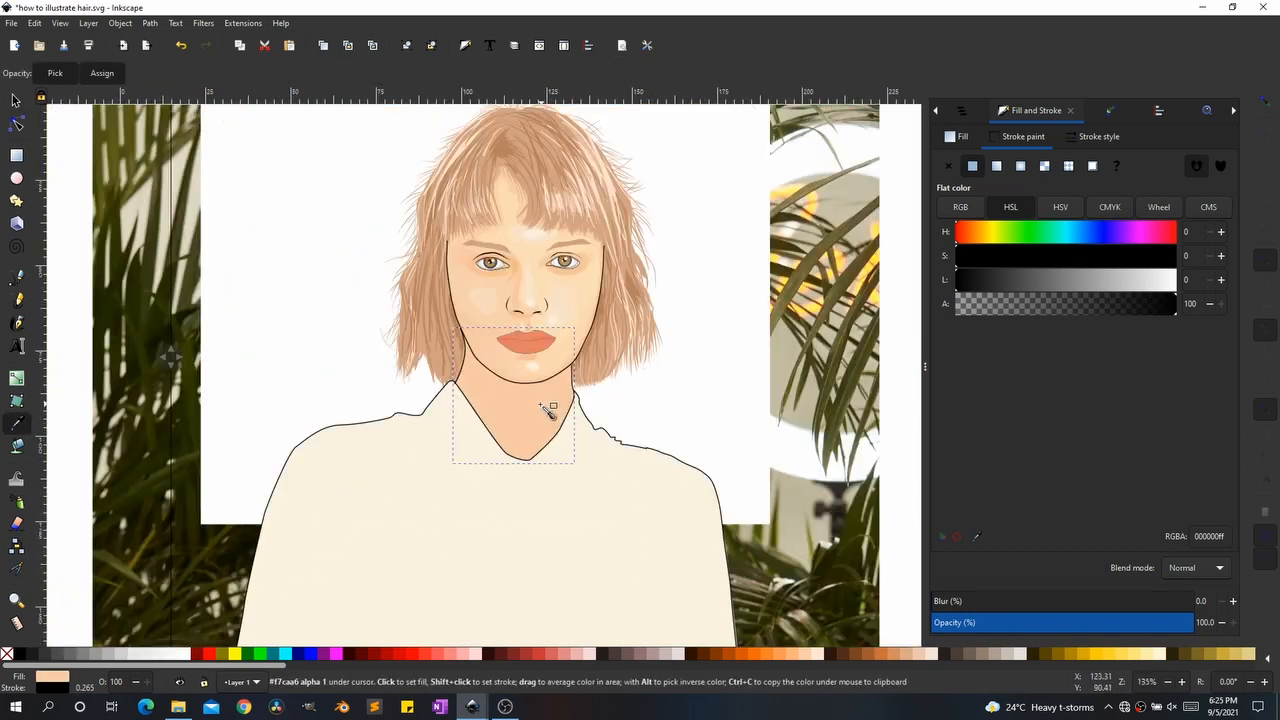
click(961, 143)
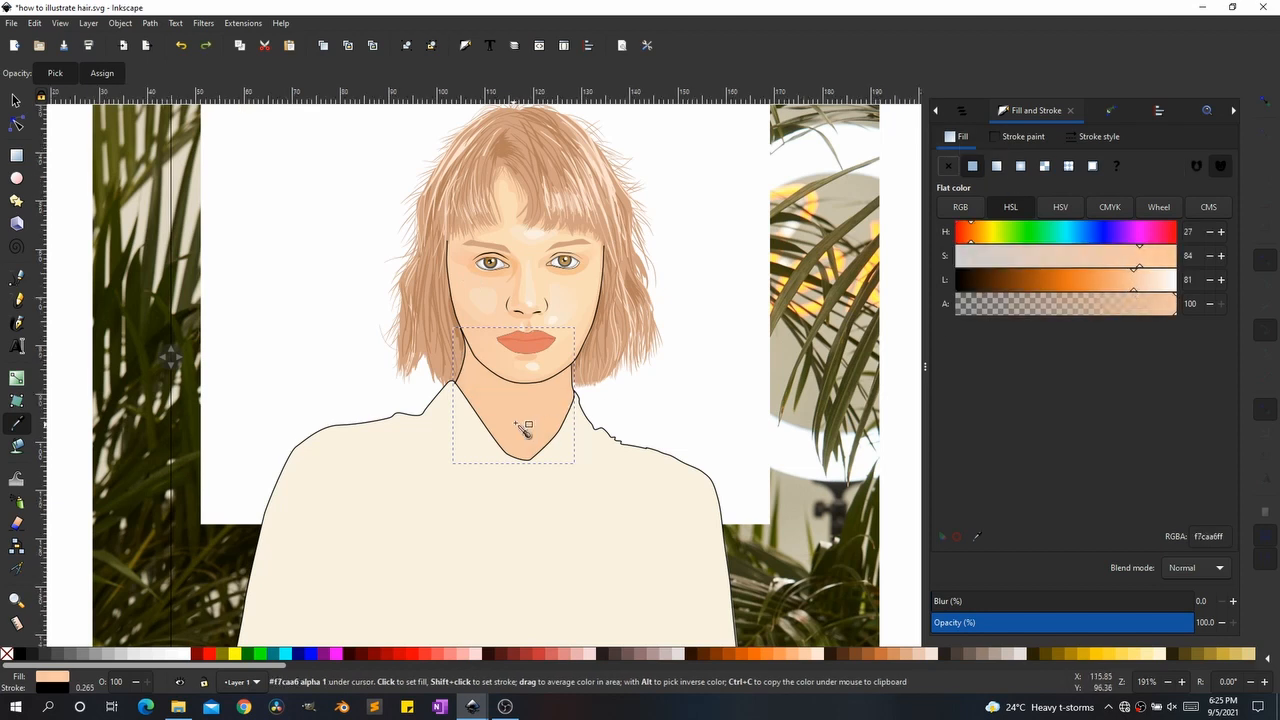
ctrl+scroll(528, 422, up, 1)
Step: Trace a closed shadow shape on the left side of the neck, from the jaw down to the collar tip, over the reference photo
key(s)
drag(172, 358, 533, 370)
ctrl+scroll(483, 382, up, 2)
key(b)
click(433, 257)
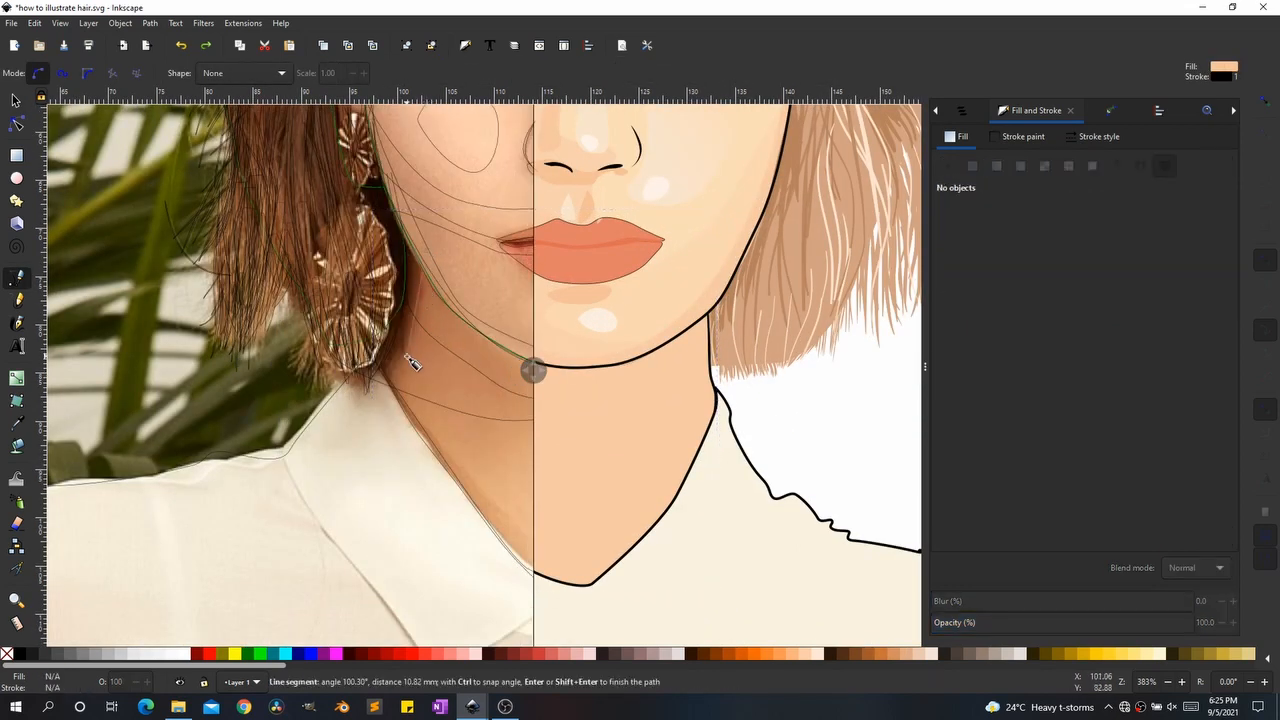
click(435, 253)
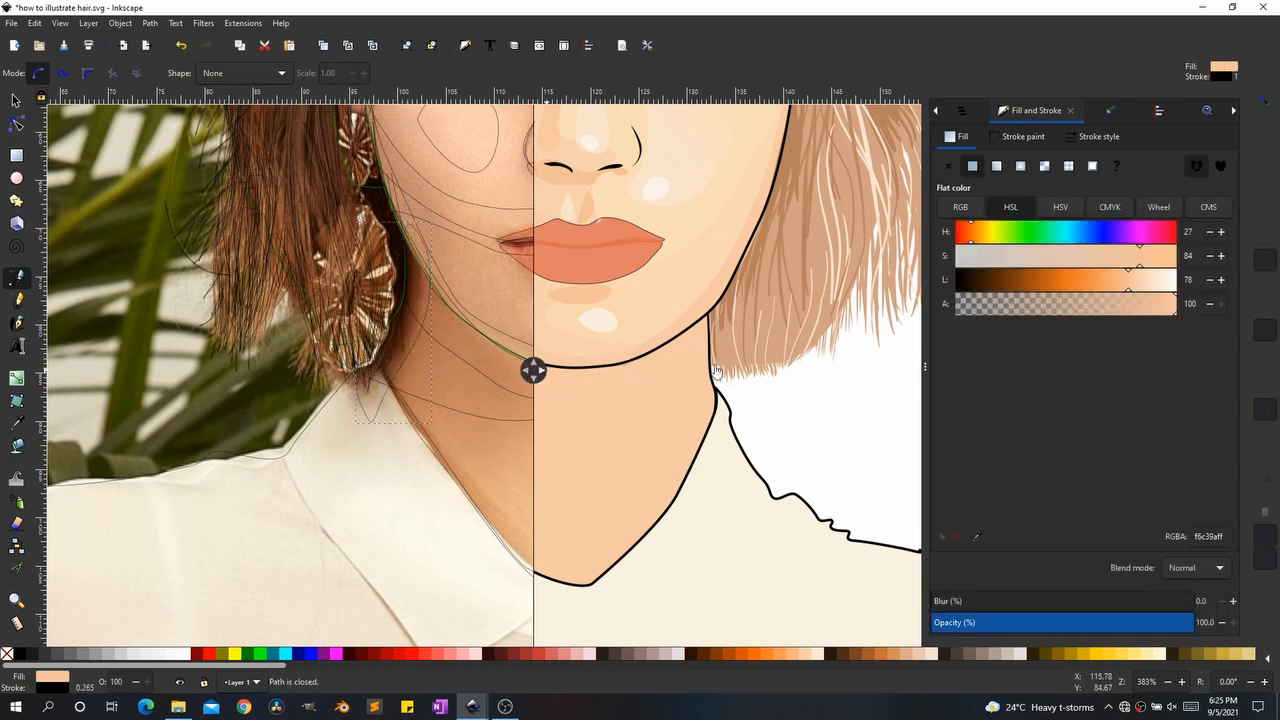
Step: Trace a closed shadow shape on the right side of the neck, from the jaw down past the collar edge
drag(652, 371, 818, 358)
click(703, 290)
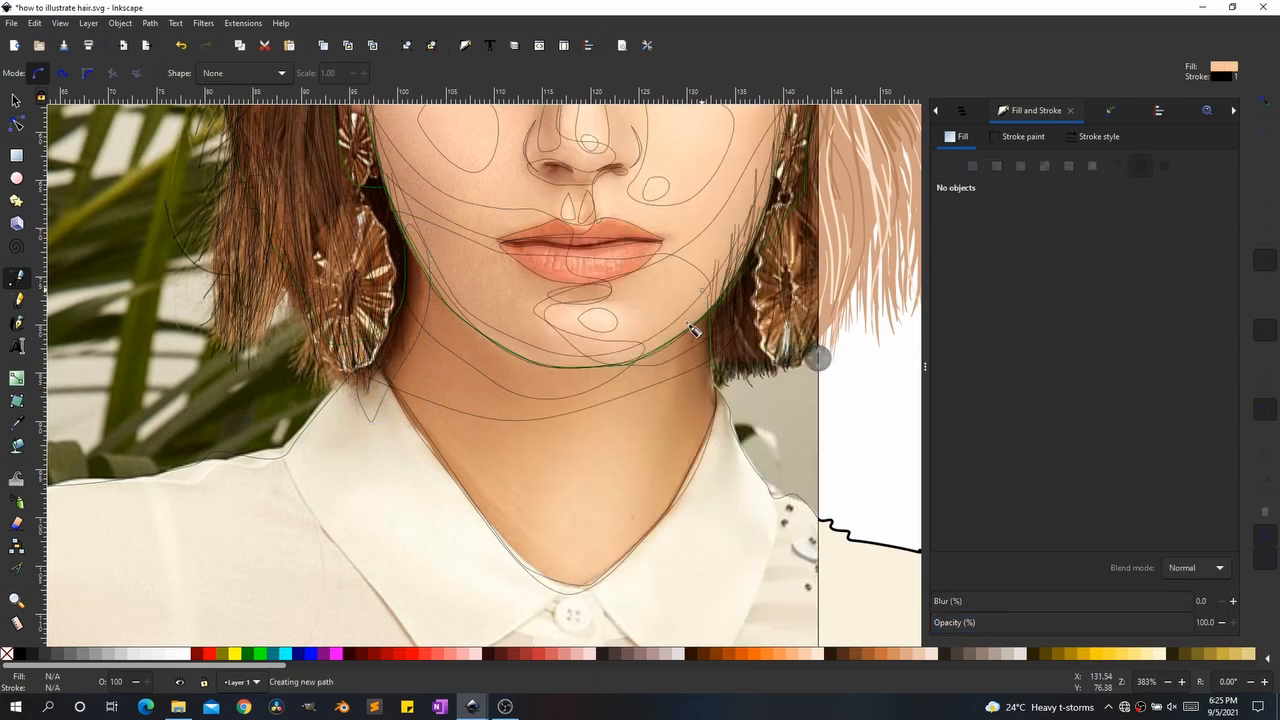
click(670, 530)
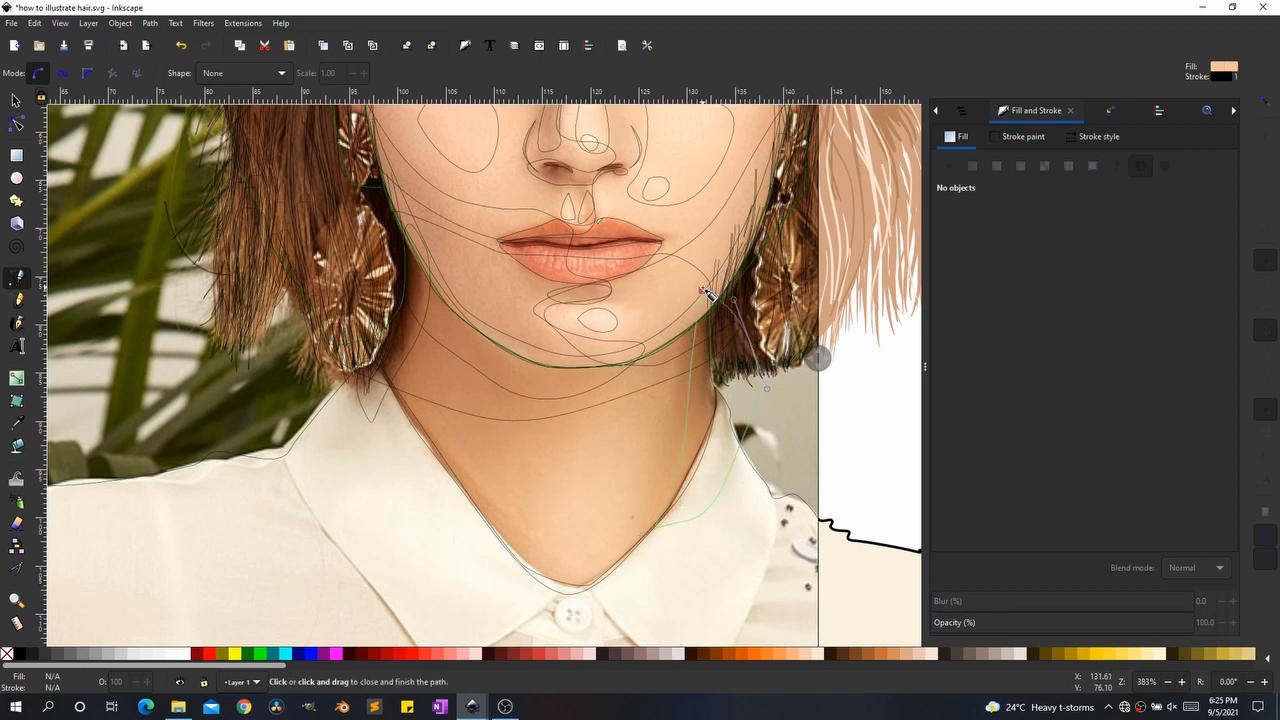
click(704, 292)
Step: Trace a closed V-shaped shadow along the shirt's neckline, from the left collar tip down to the base and up the right side
click(387, 360)
click(450, 463)
click(505, 528)
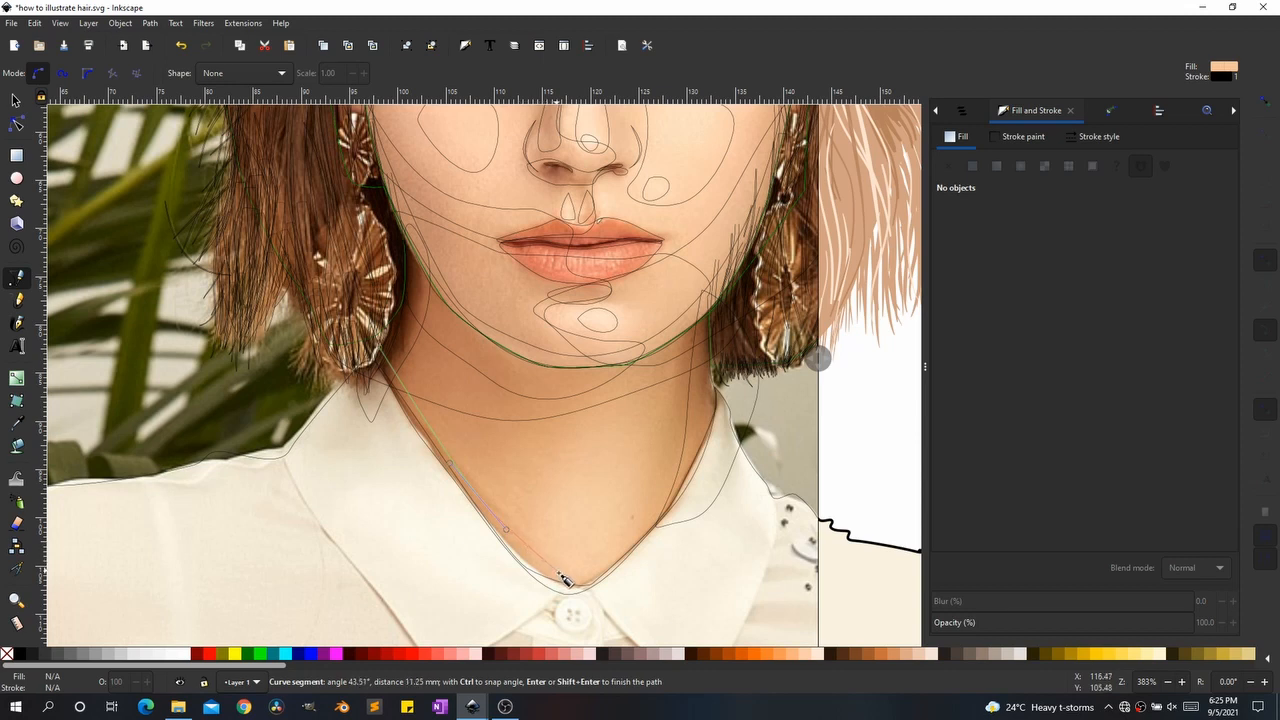
drag(583, 585, 598, 573)
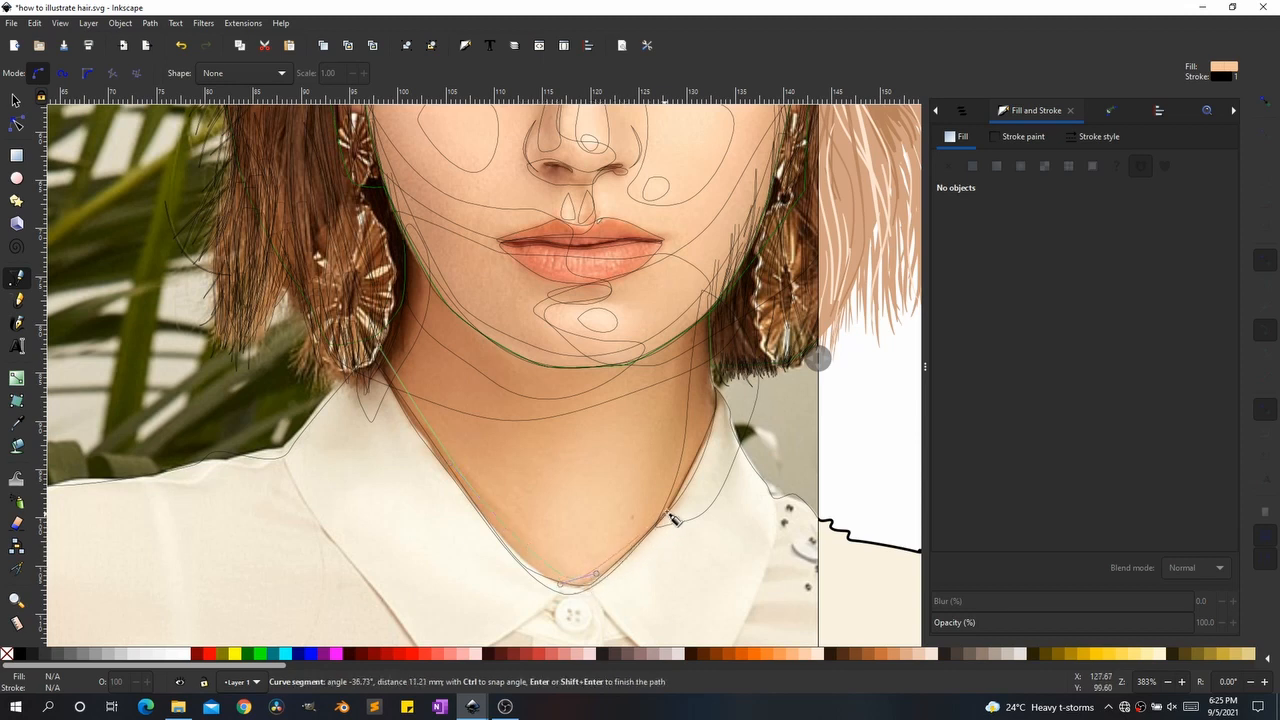
click(686, 484)
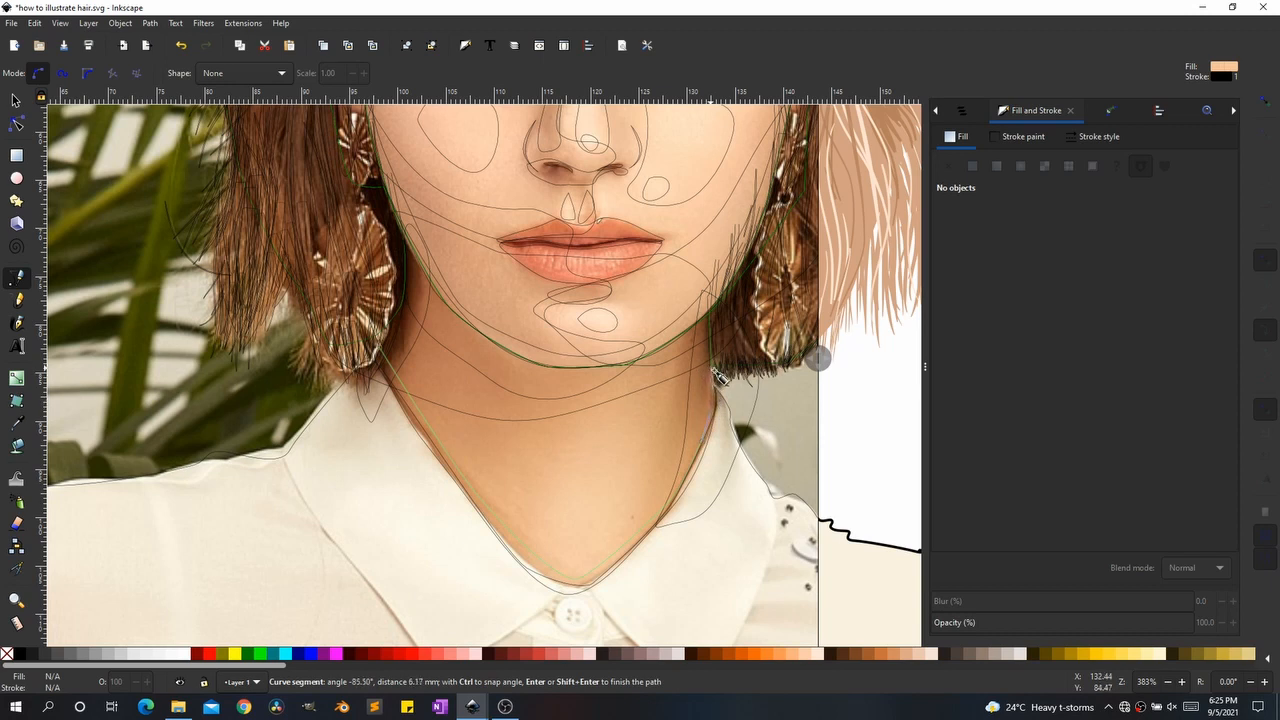
drag(463, 554, 422, 472)
click(385, 352)
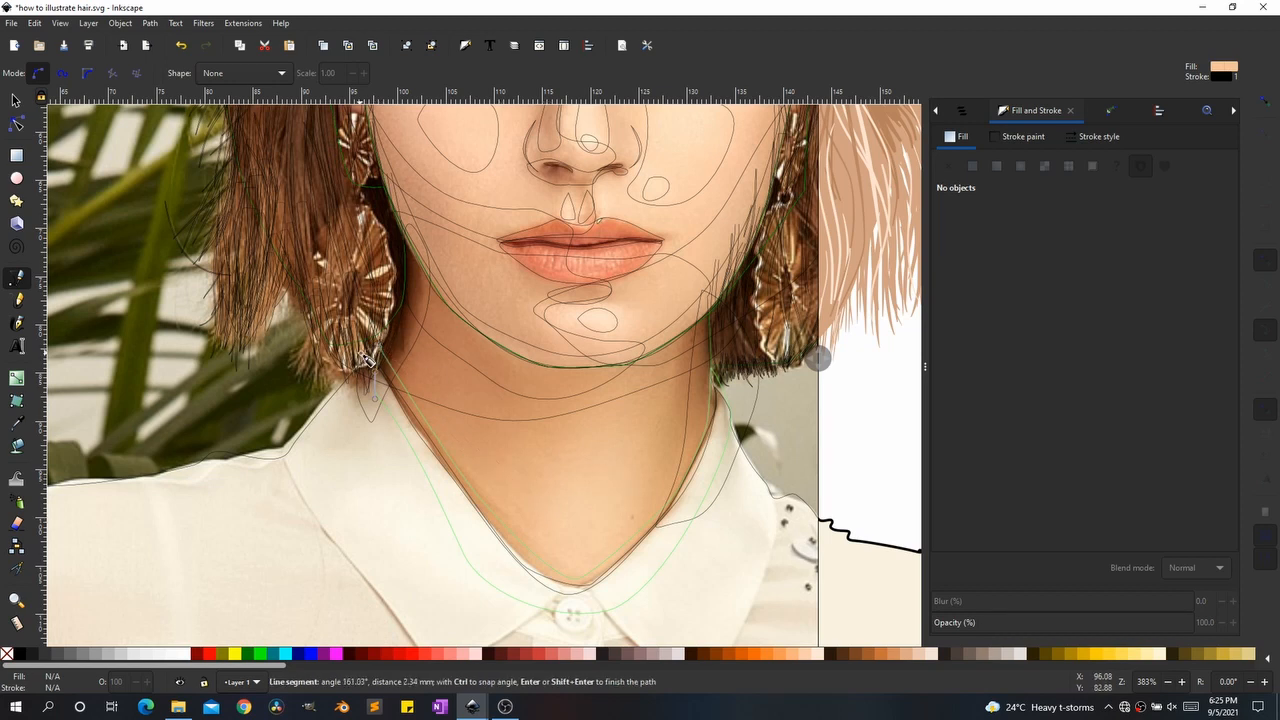
click(367, 360)
Step: Trace a closed shading shape in the middle of the neck, from below the chin to the neckline, about 13.6 by 21.8 mm
drag(555, 545, 555, 465)
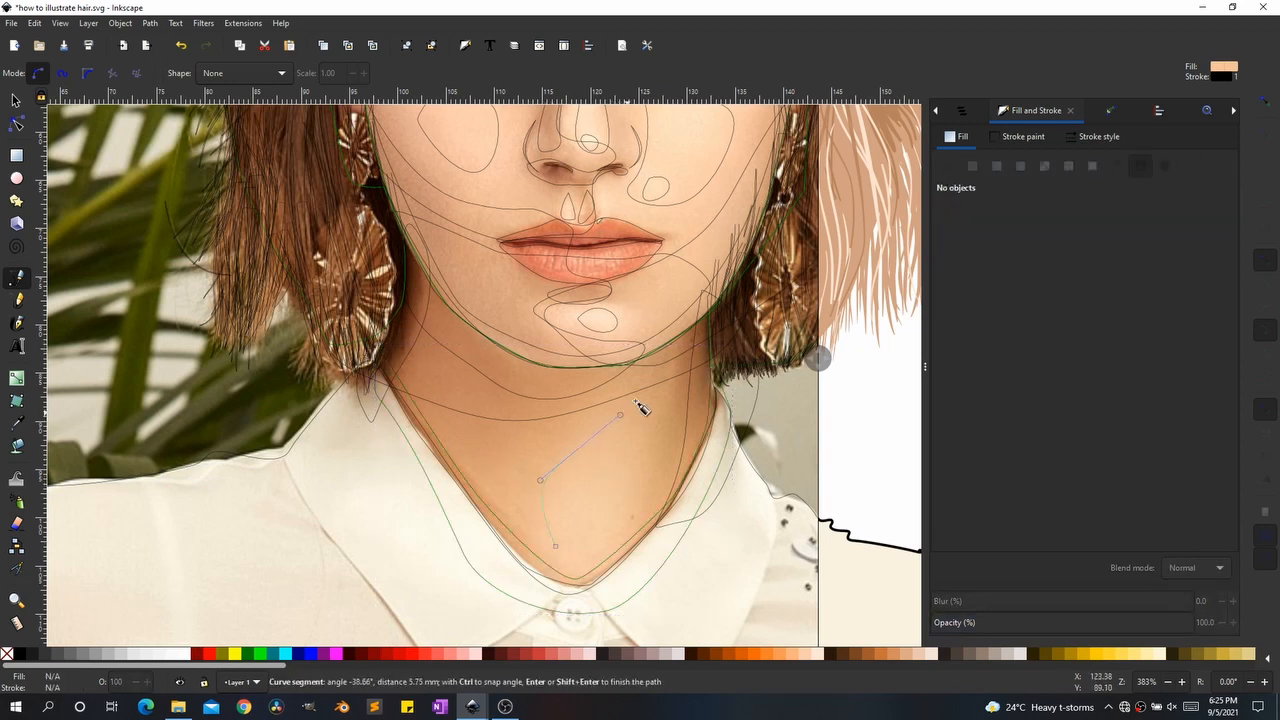
drag(630, 515, 592, 558)
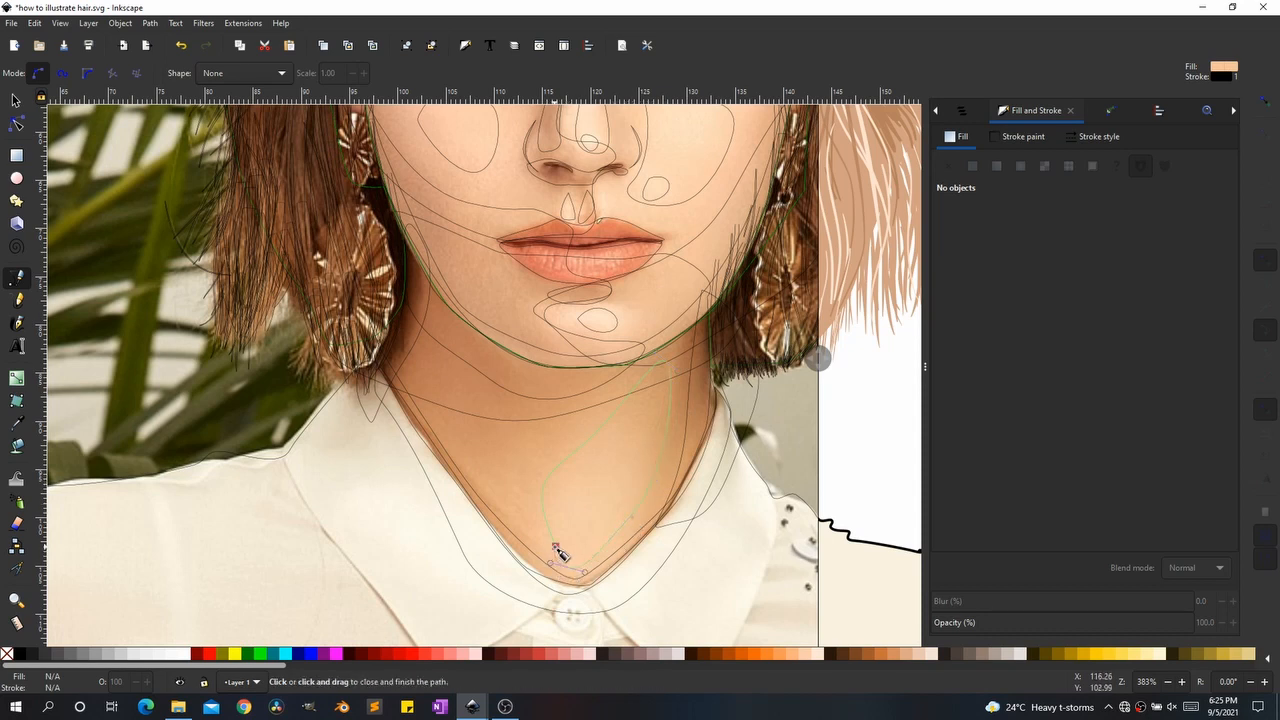
click(556, 547)
key(s)
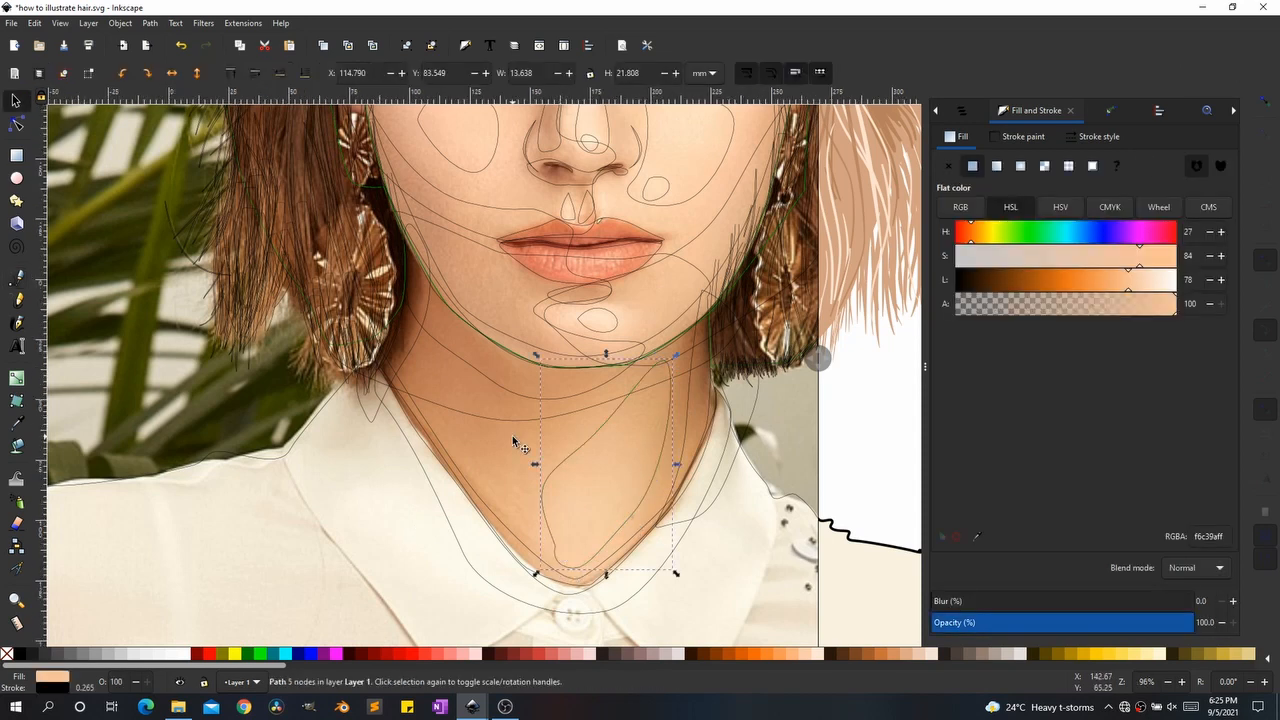
scroll(513, 441, down, 4)
scroll(377, 530, up, 3)
key(b)
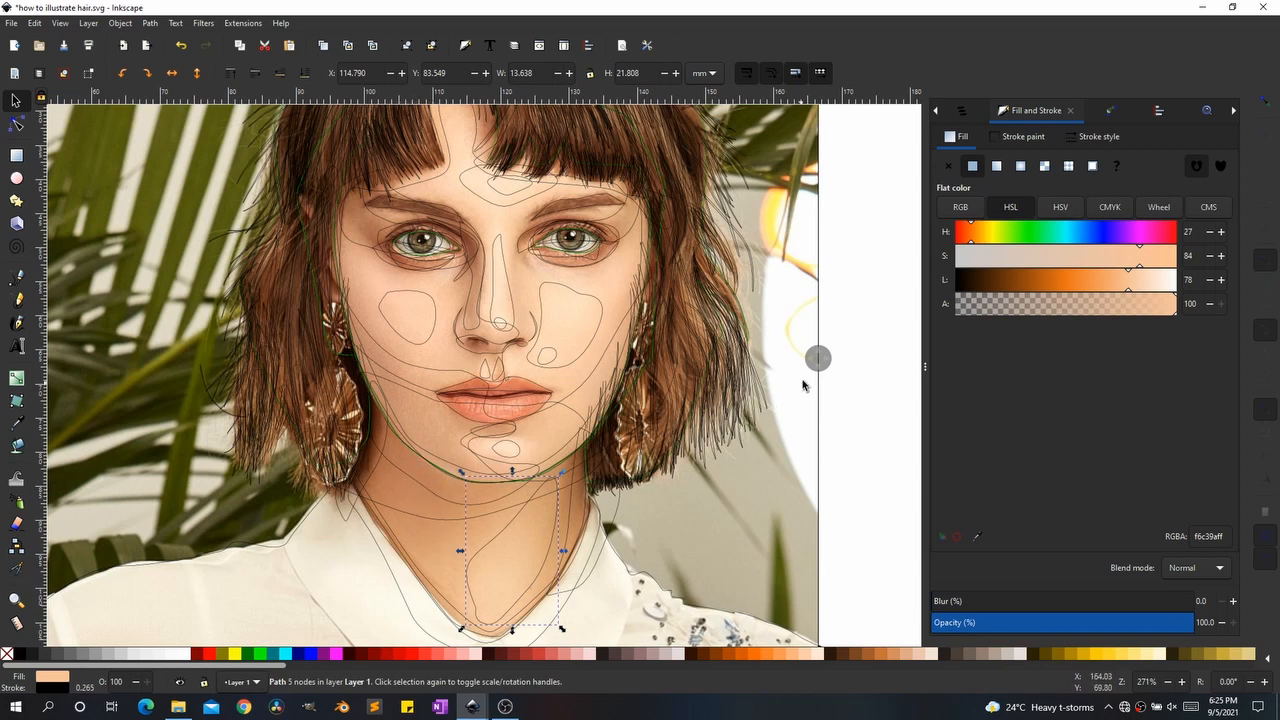
Step: Remove the stroke from the left and right neck shadow shapes, keeping their flat peach fill
drag(818, 357, 114, 372)
scroll(572, 427, down, 1)
click(428, 447)
shift+click(567, 469)
scroll(490, 490, up, 1)
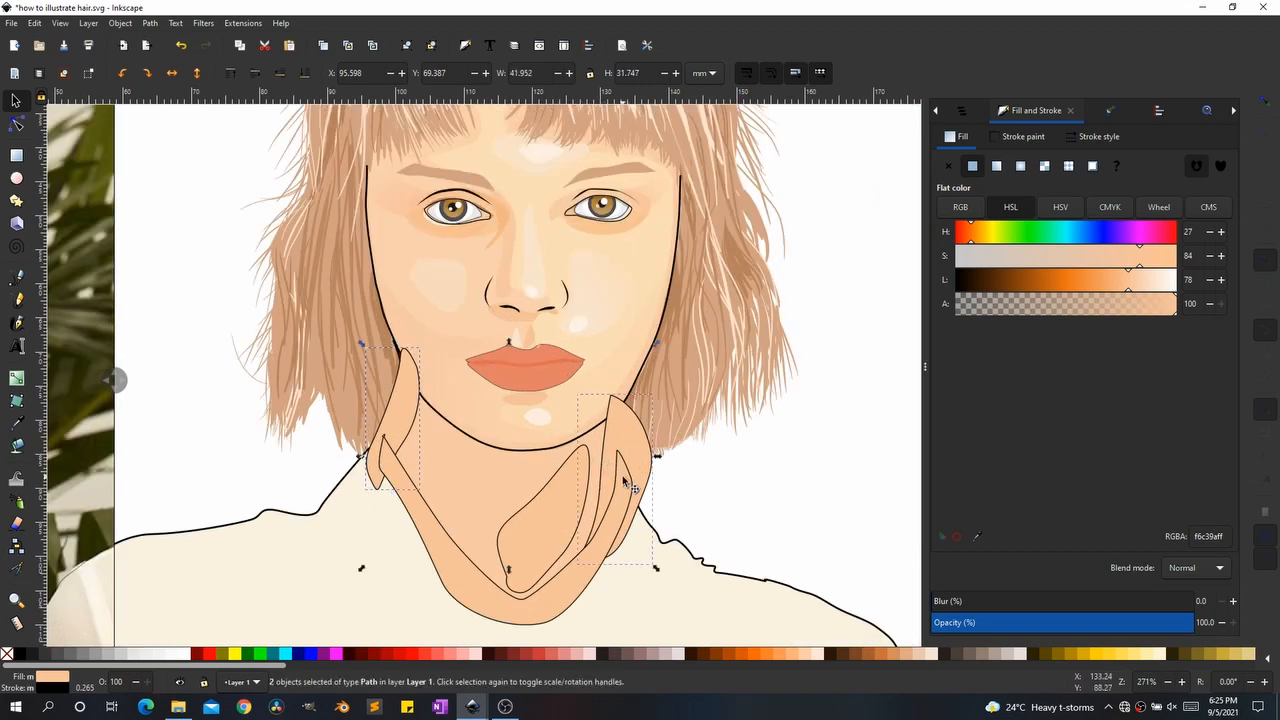
click(947, 166)
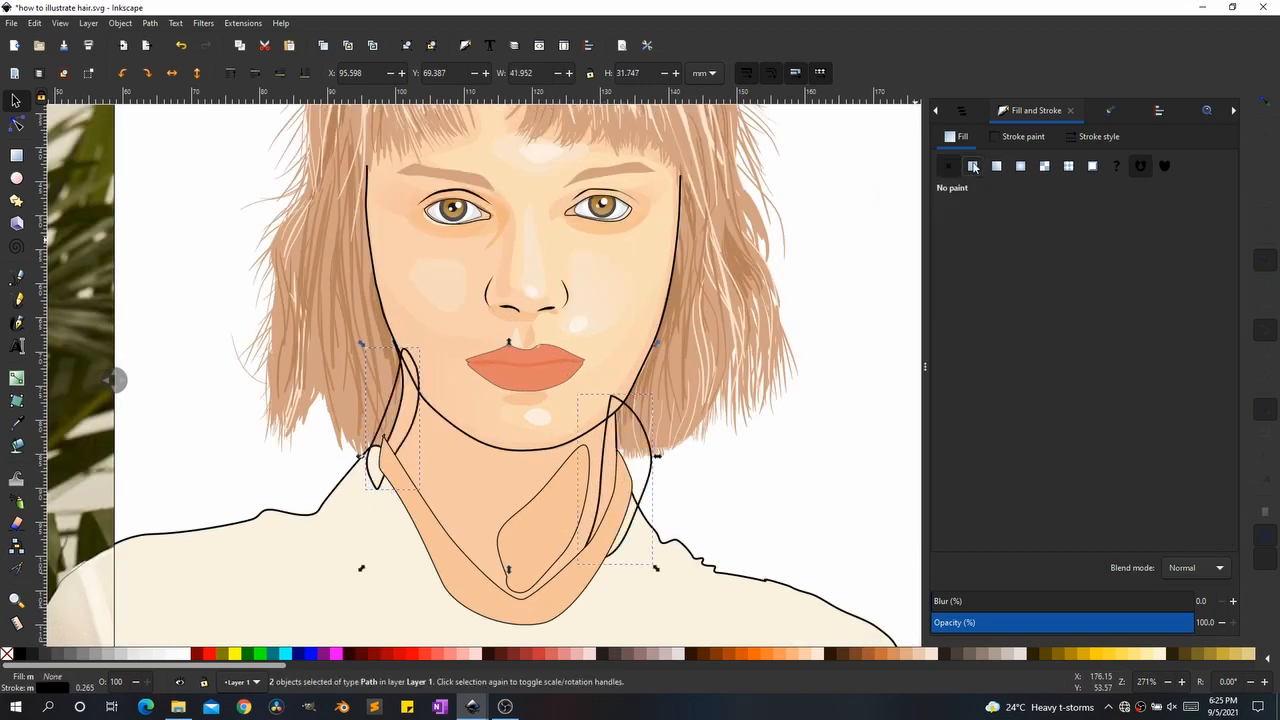
click(973, 167)
click(1015, 137)
click(948, 166)
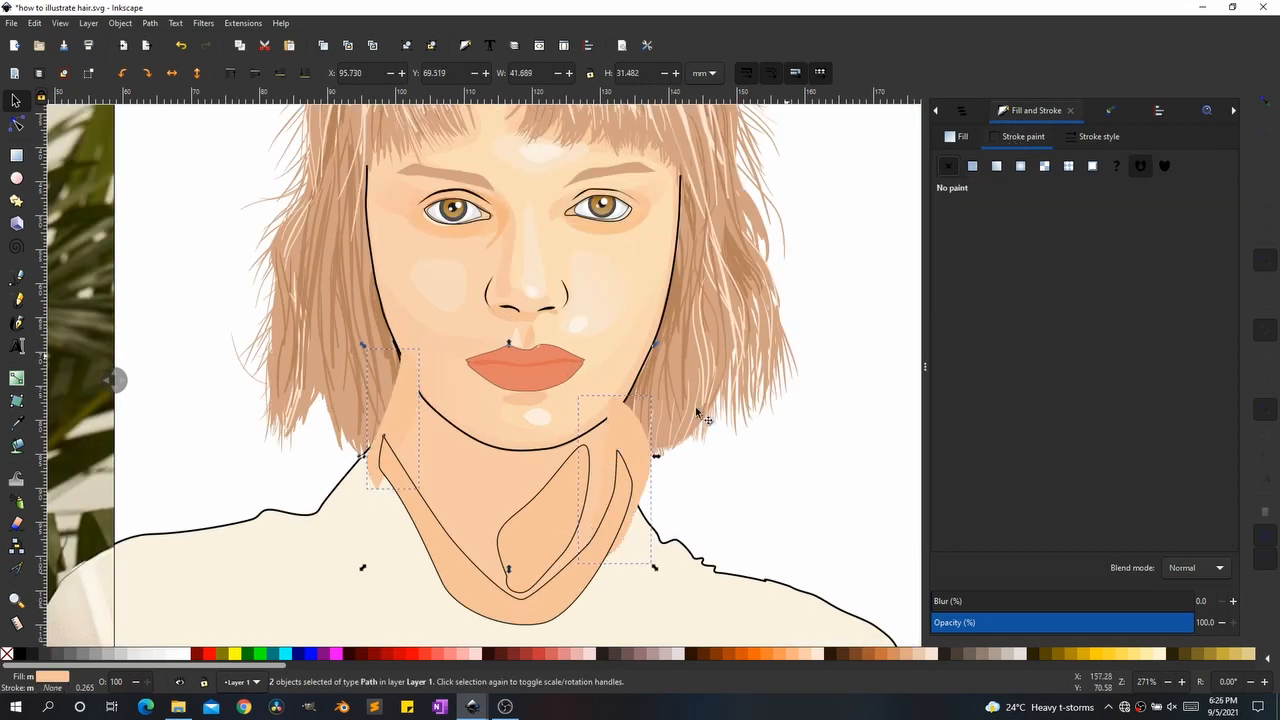
Step: Cut both side shadows, create a clip group from the neck shape, enter it, and paste the shadows in place inside
key(Delete)
right_click(470, 488)
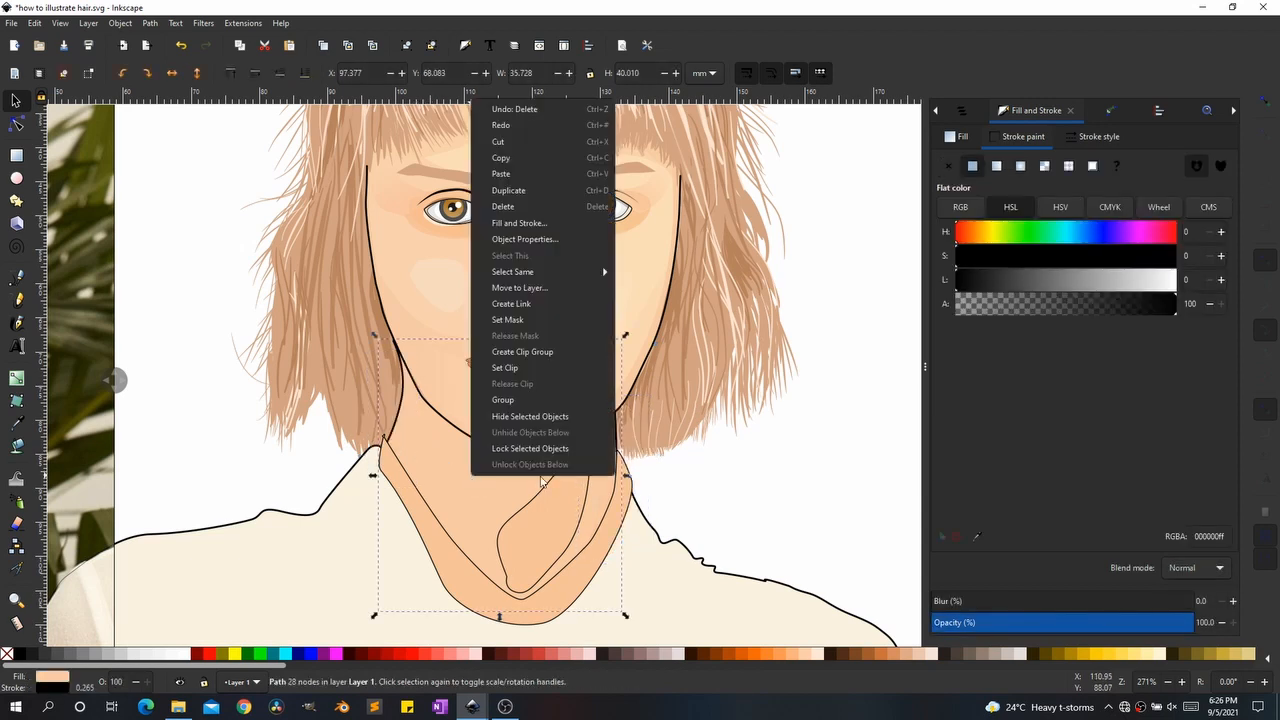
click(527, 354)
right_click(457, 484)
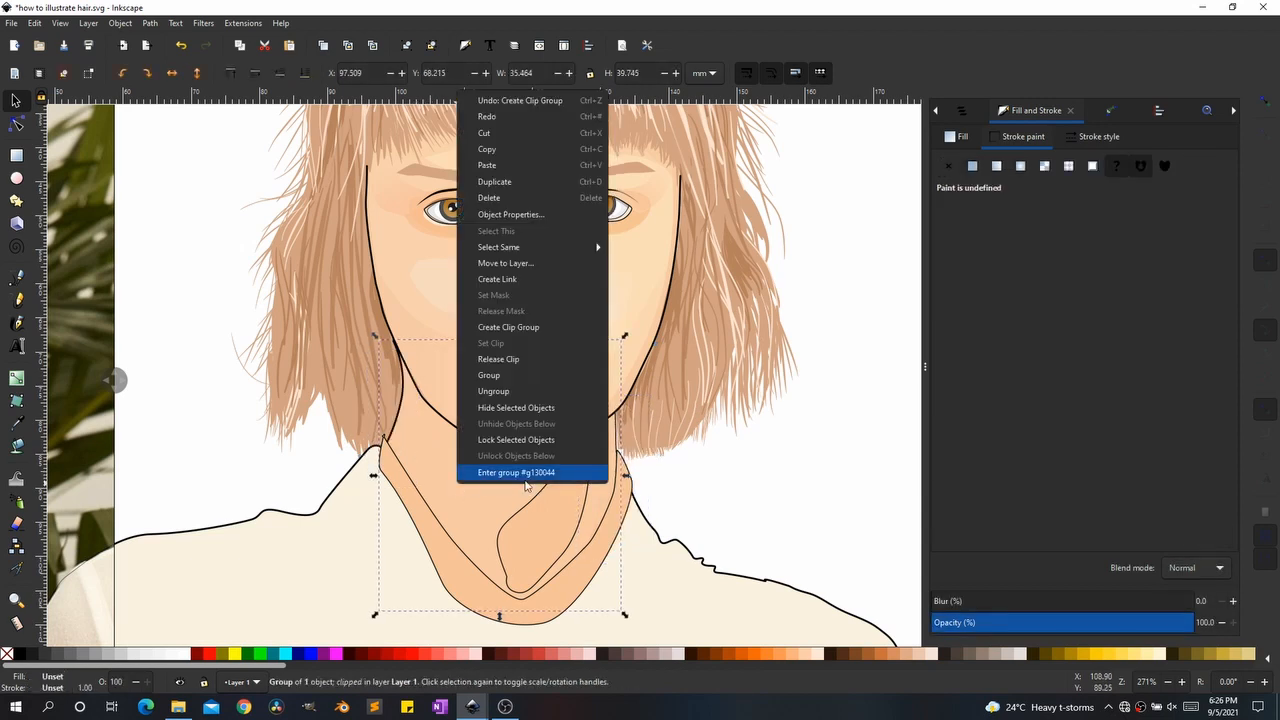
click(529, 475)
key(ctrl+alt+v)
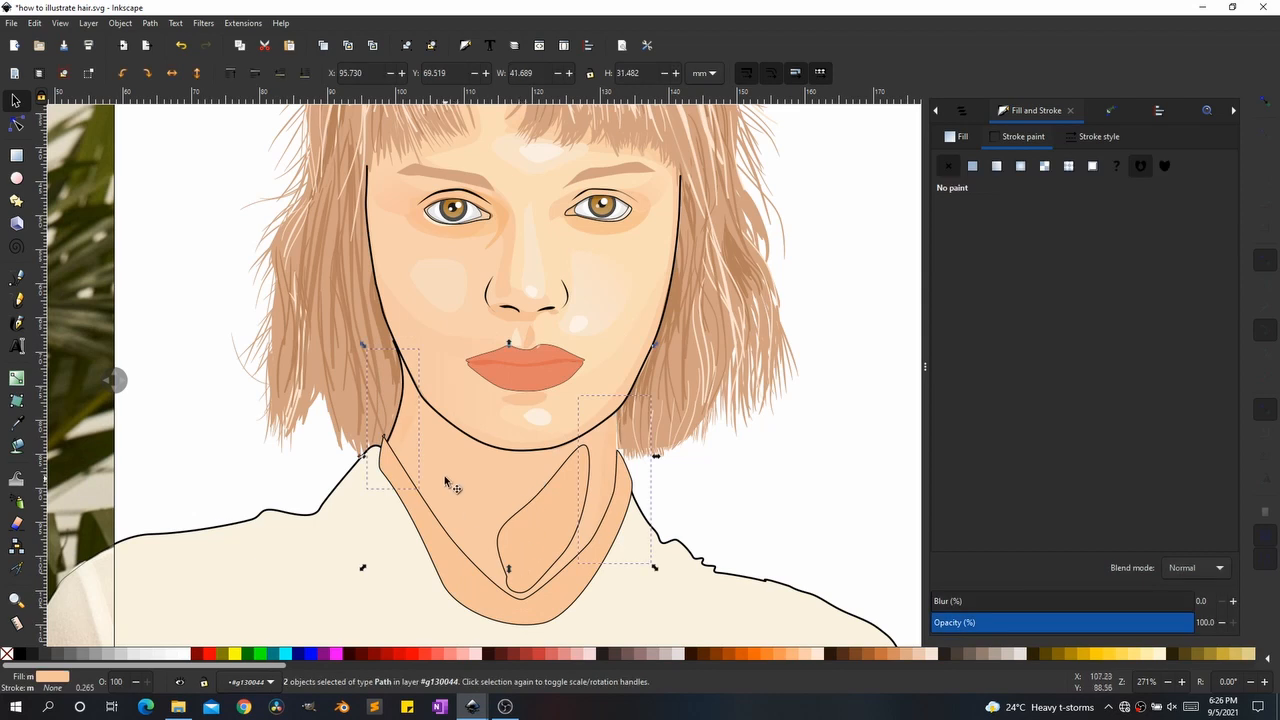
Step: Lighten the middle neck highlight's fill to a pale peach with lightness 87 and remove its stroke
click(962, 145)
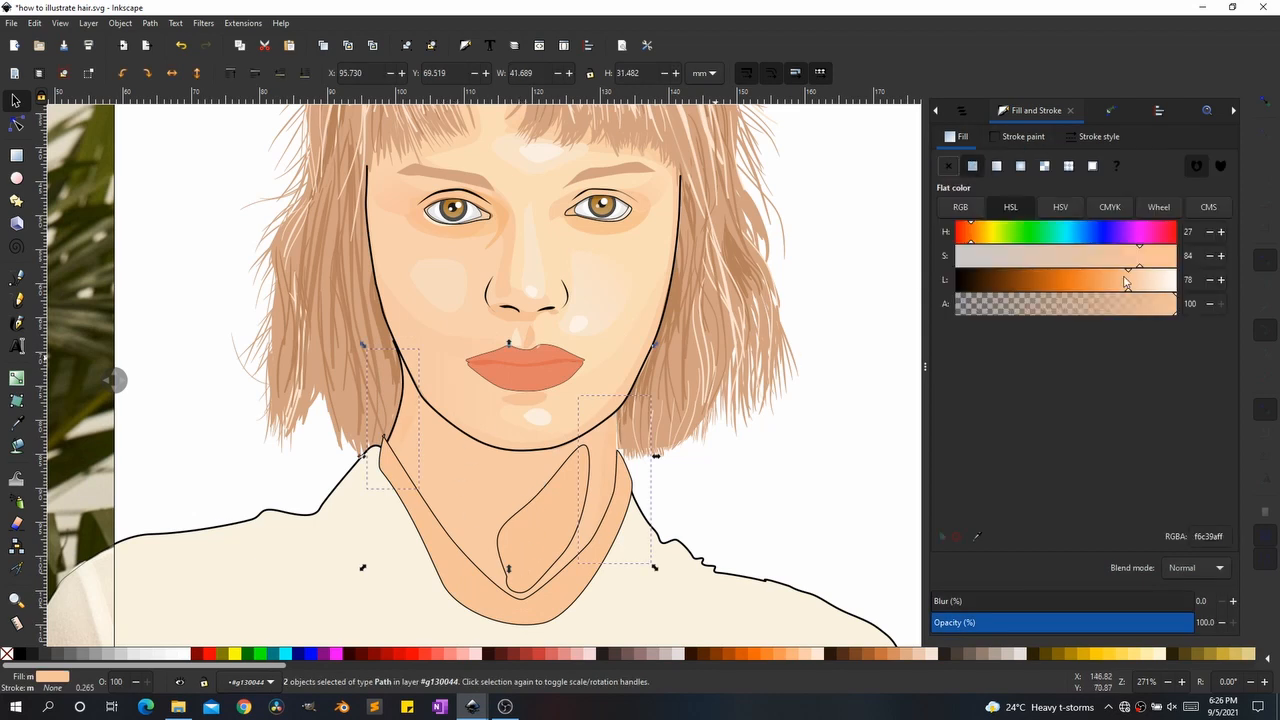
click(547, 505)
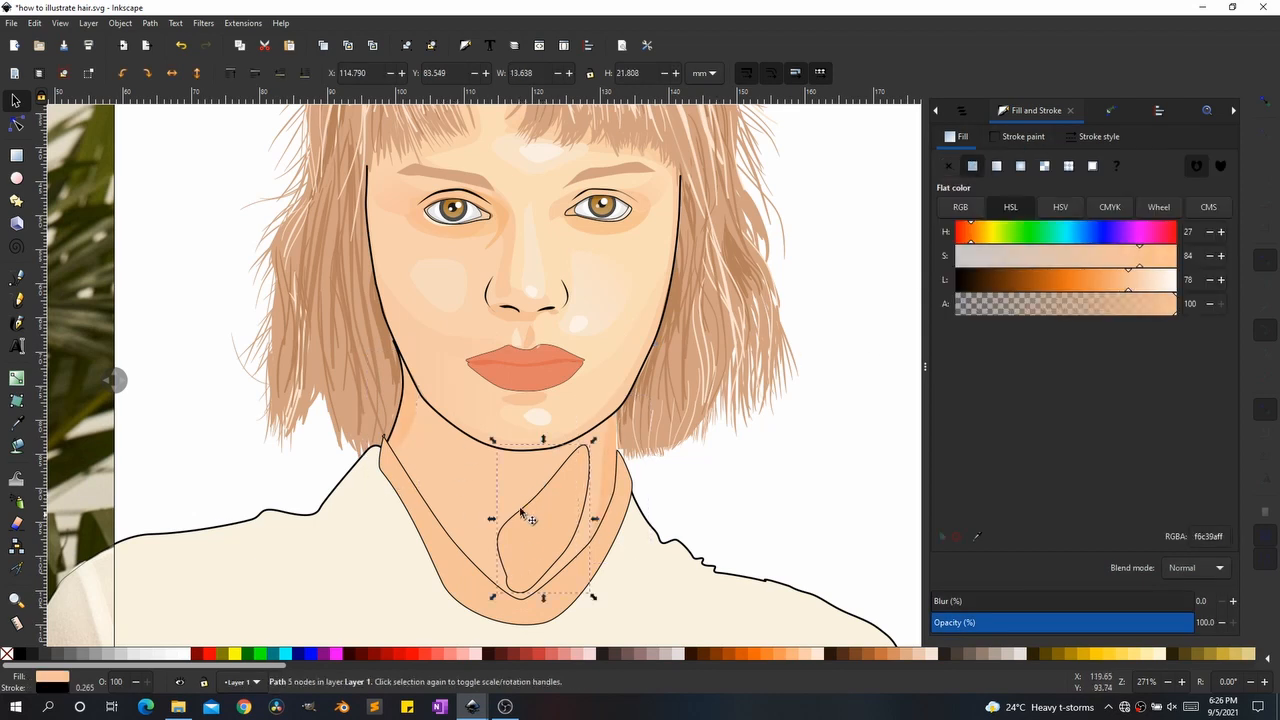
key(d)
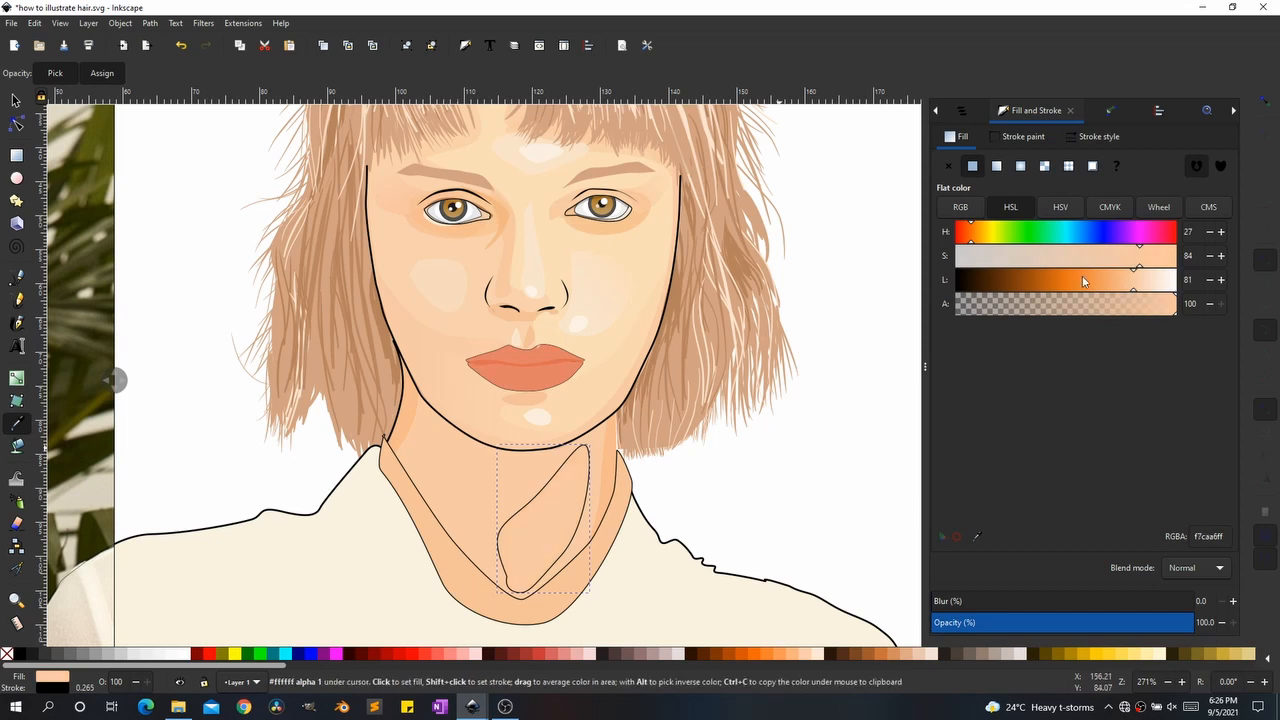
click(1142, 289)
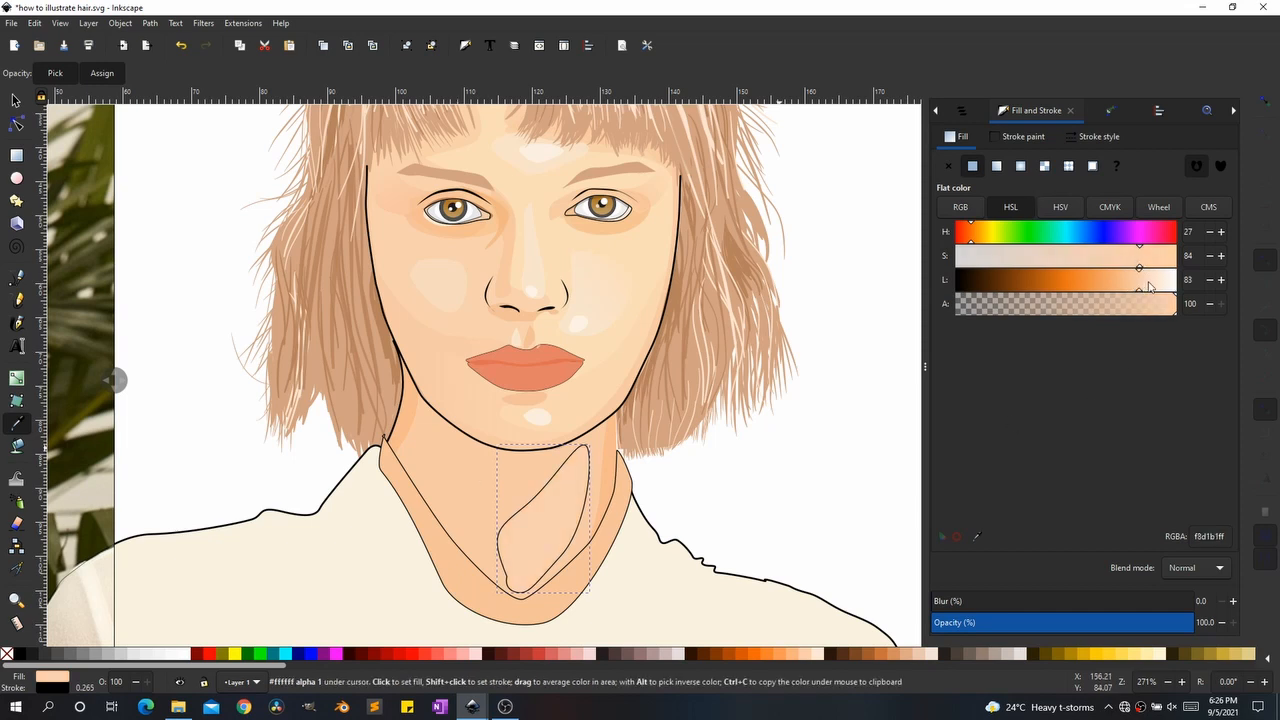
click(1022, 136)
click(945, 170)
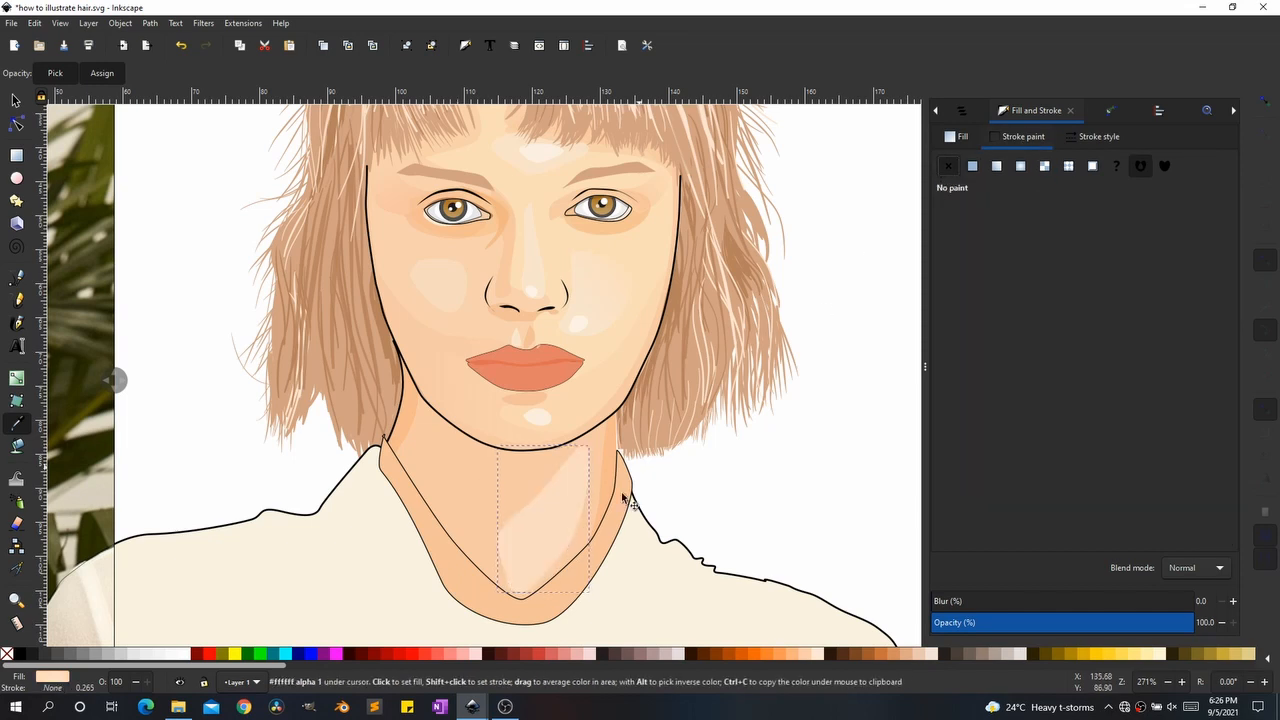
Step: Fill the V-shaped neckline shadow with a deeper peach at lightness 72 and remove its stroke
key(s)
click(588, 571)
key(d)
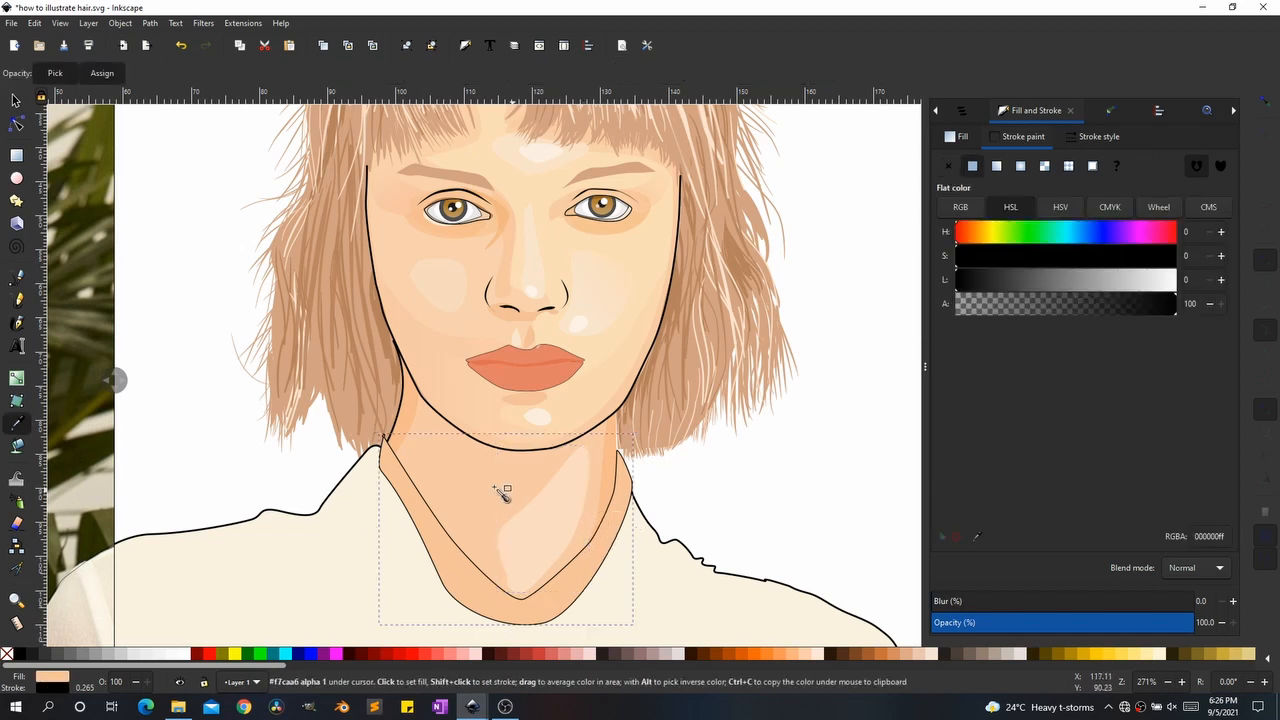
click(964, 139)
drag(1117, 286, 1112, 284)
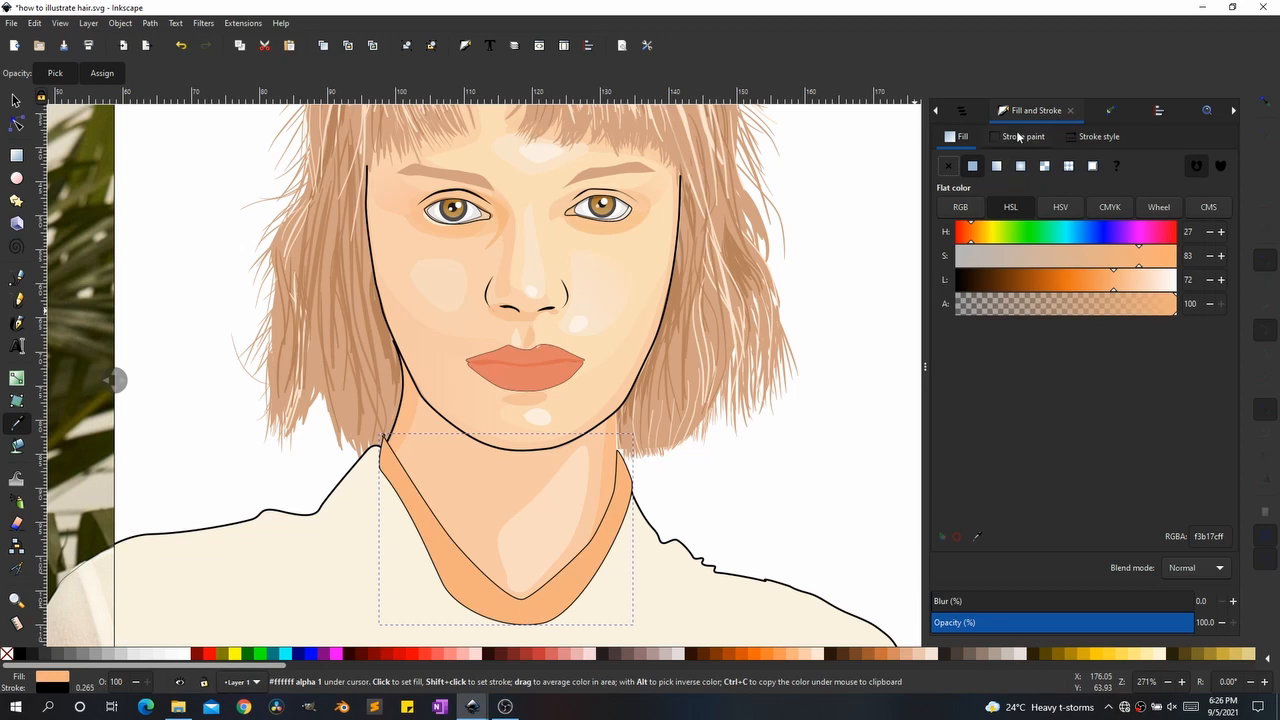
click(1018, 137)
click(948, 166)
Step: Cut the neckline shadow, enter the neck's clip group, and paste the shadow in place inside it
key(s)
click(535, 525)
click(480, 528)
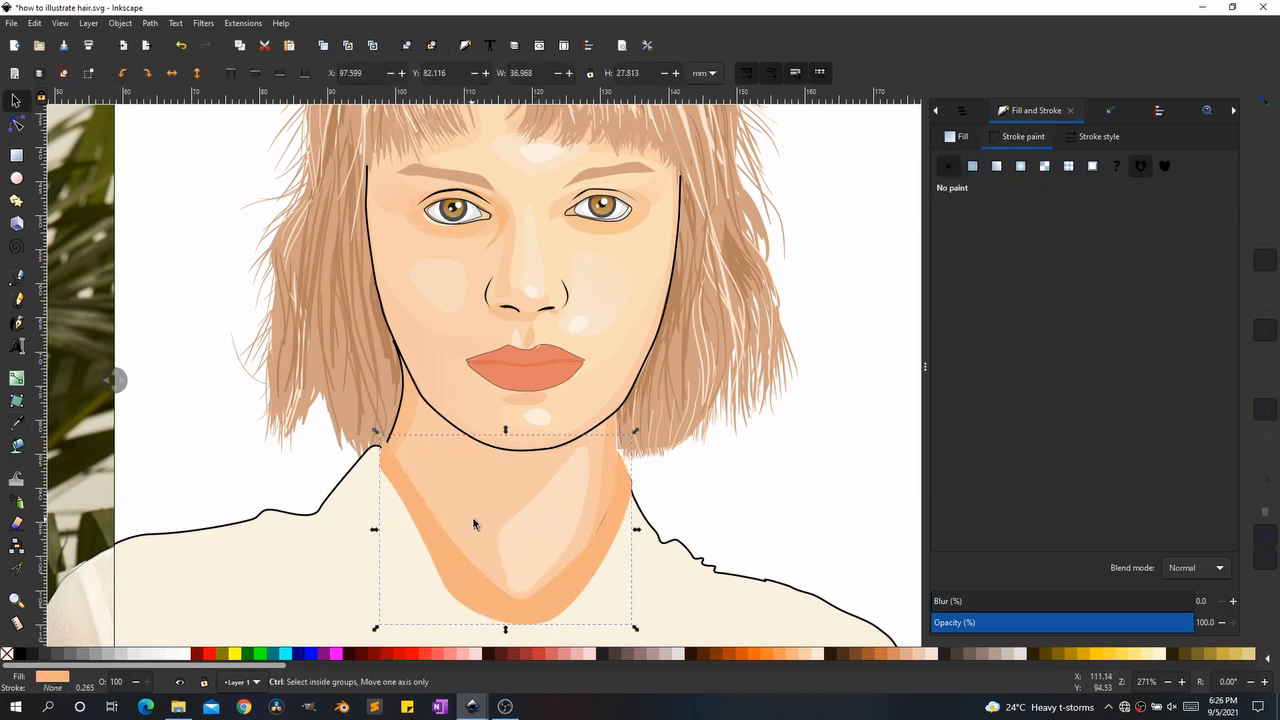
key(Delete)
right_click(477, 507)
click(556, 491)
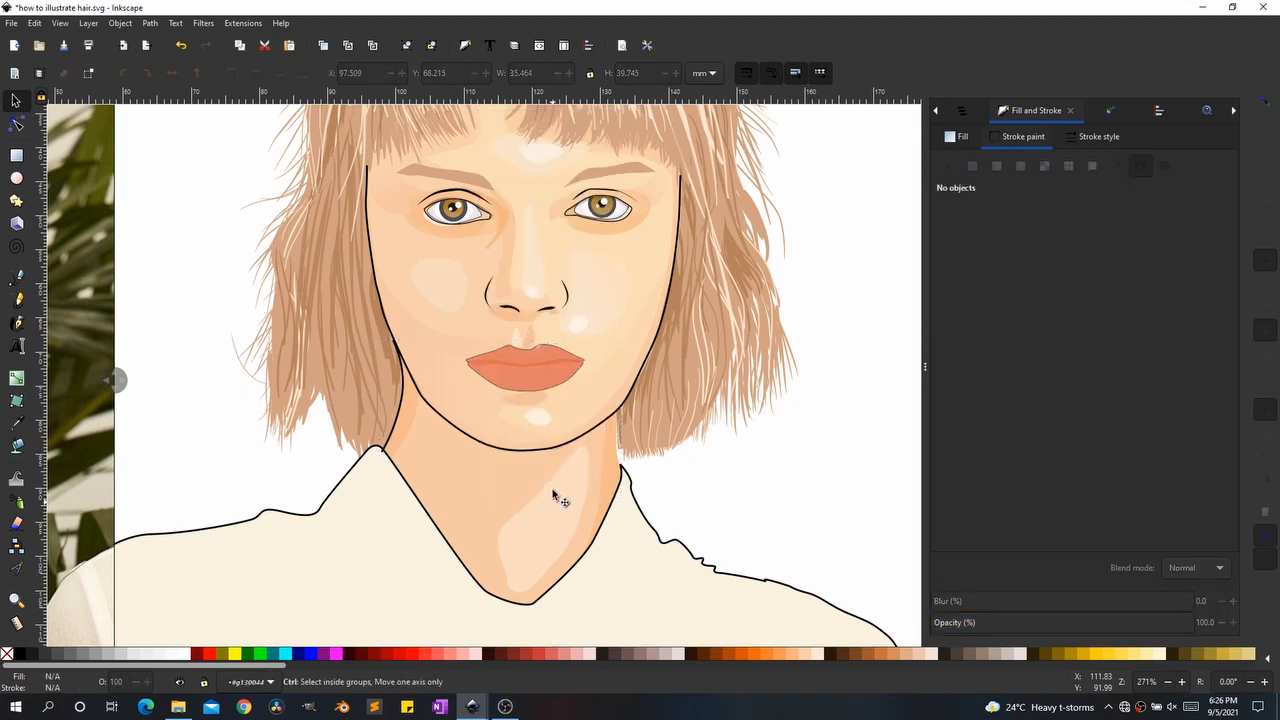
click(553, 512)
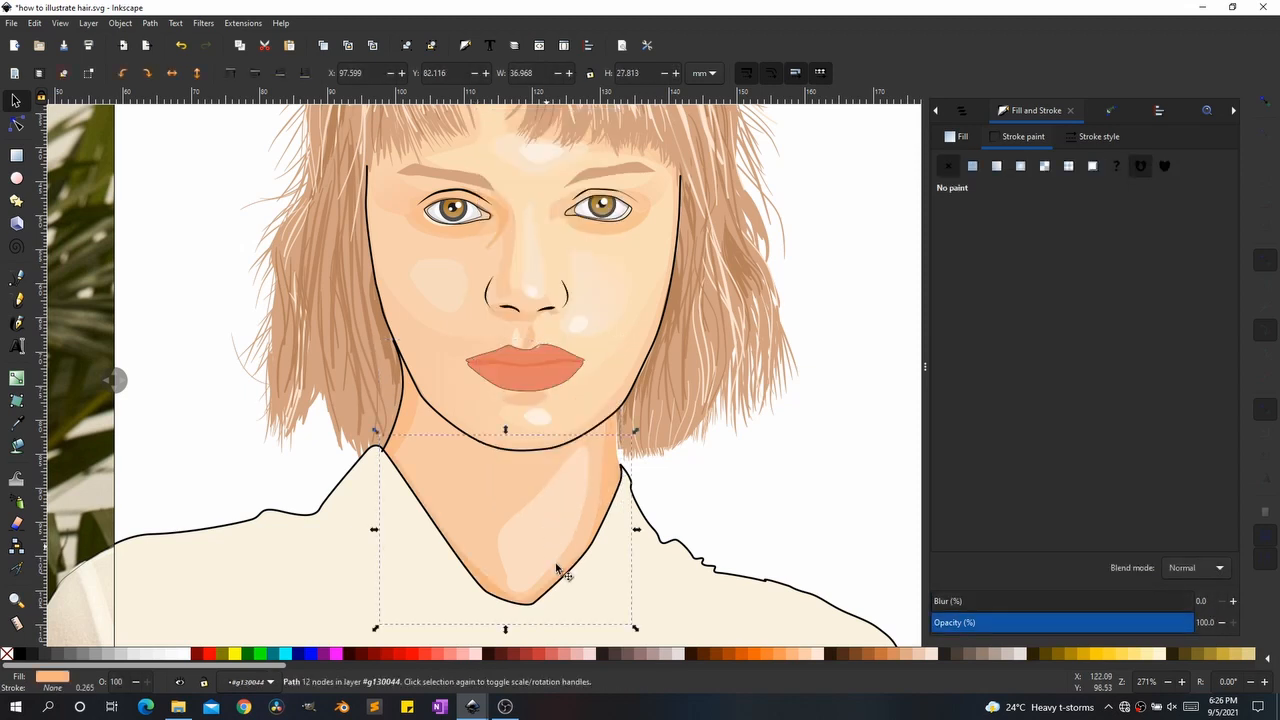
Step: Set the neckline shadow's fill to saturation 76 and lightness 67, and both side shadows' lightness to 76
click(946, 138)
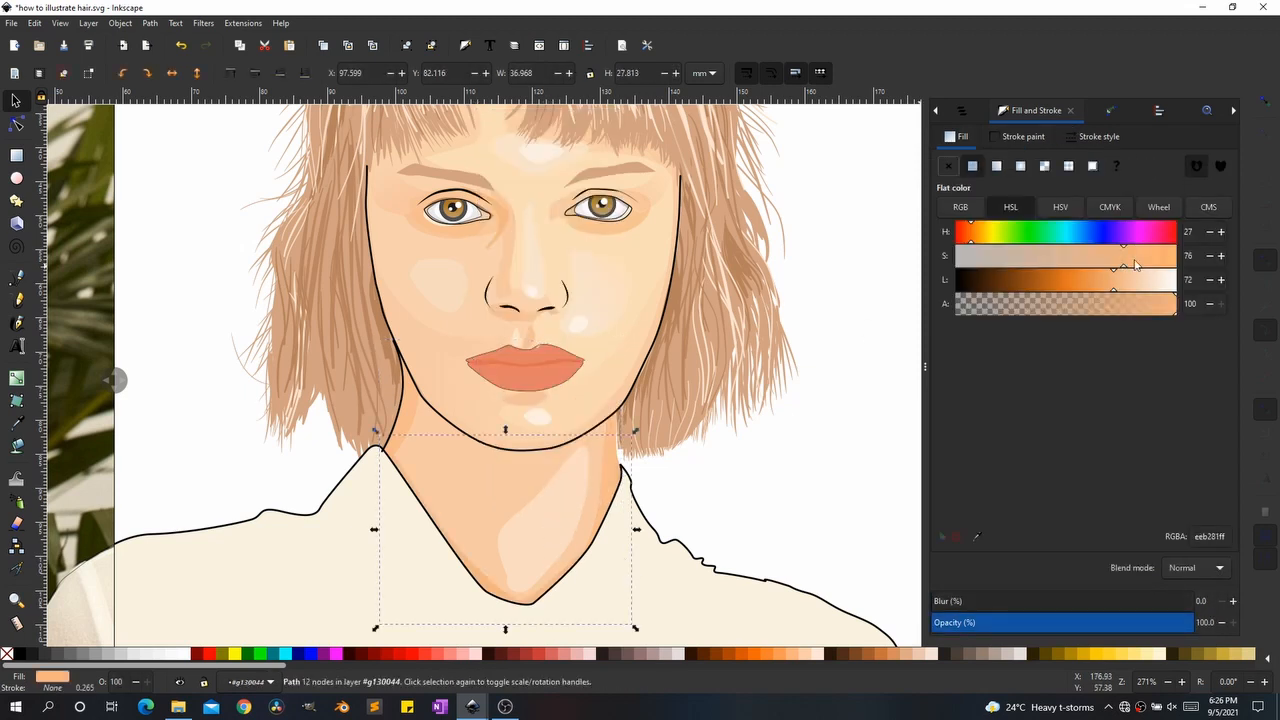
drag(1105, 290, 1101, 290)
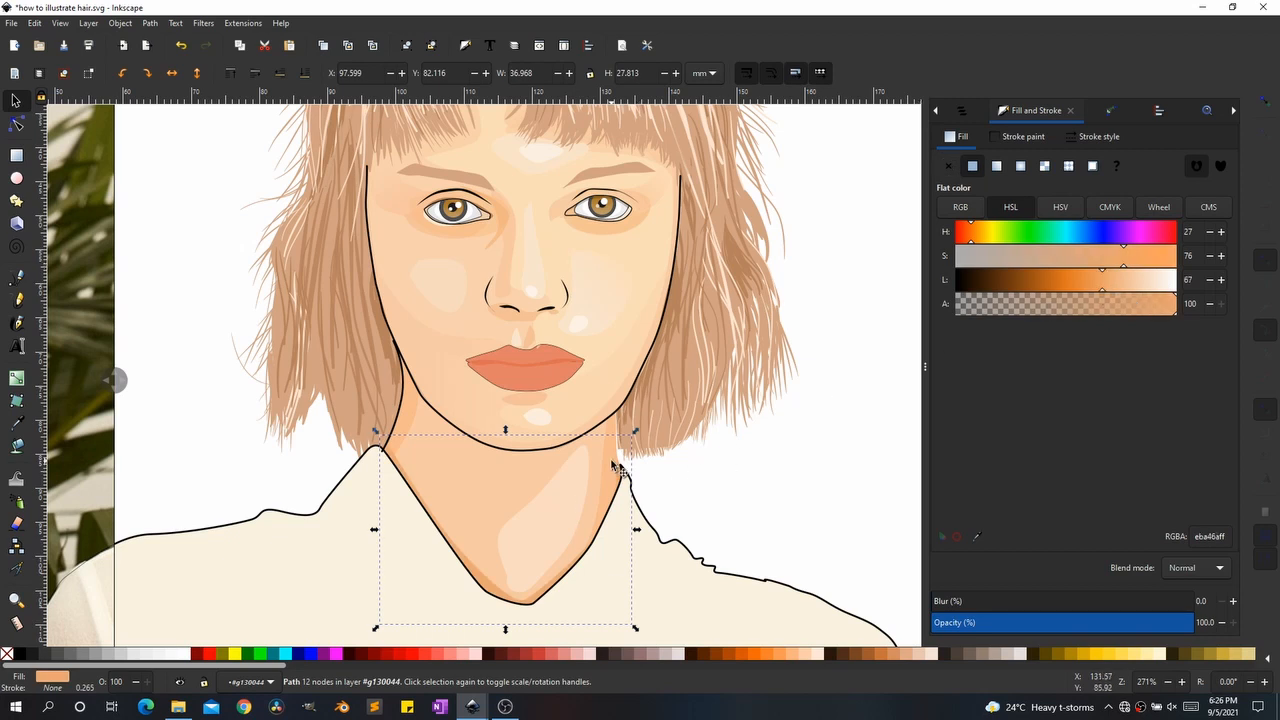
click(616, 467)
shift+click(410, 427)
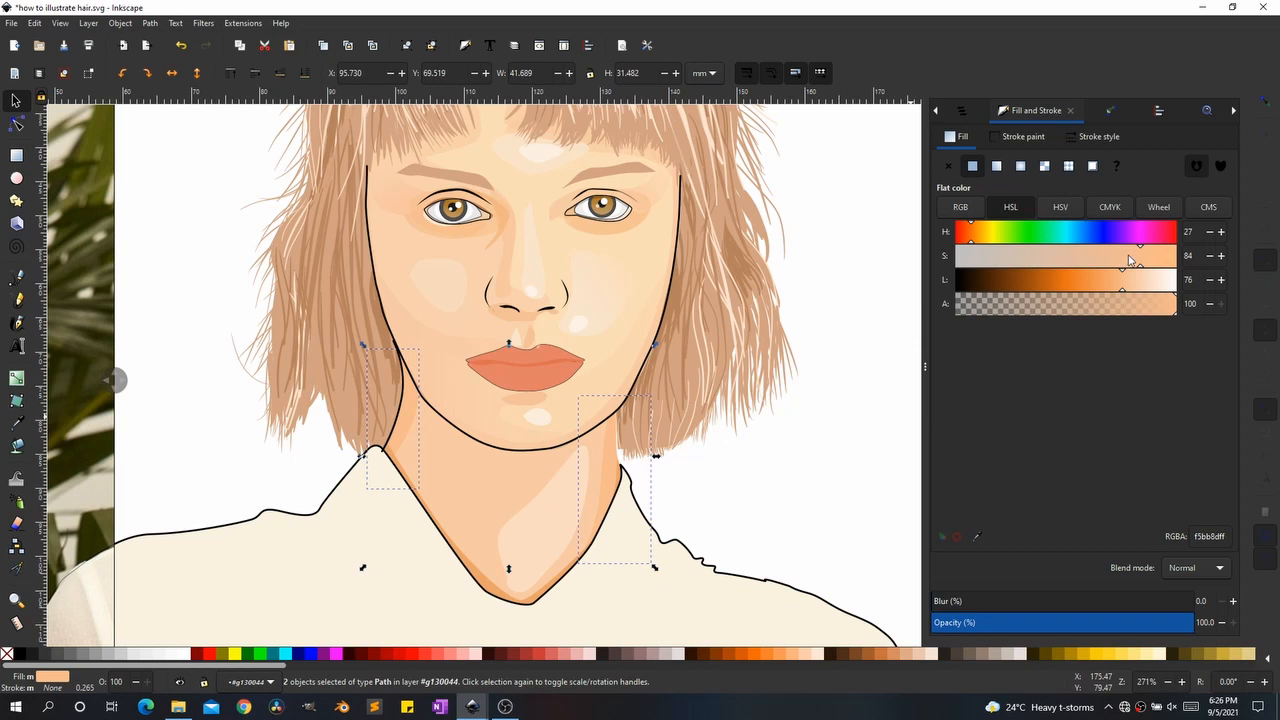
scroll(786, 437, down, 1)
click(697, 447)
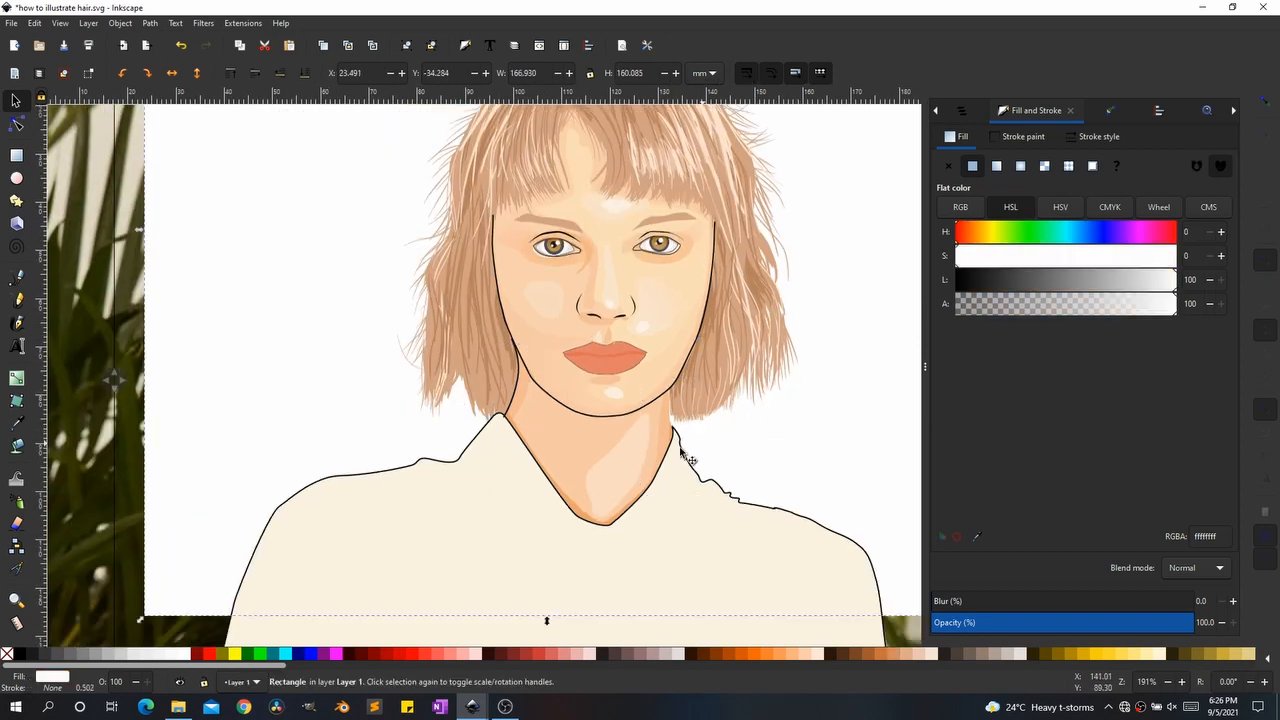
Step: Try a short diagonal linear gradient fading upward on the middle neck highlight, with opacity at 78.8%
key(g)
click(611, 500)
drag(600, 491, 624, 460)
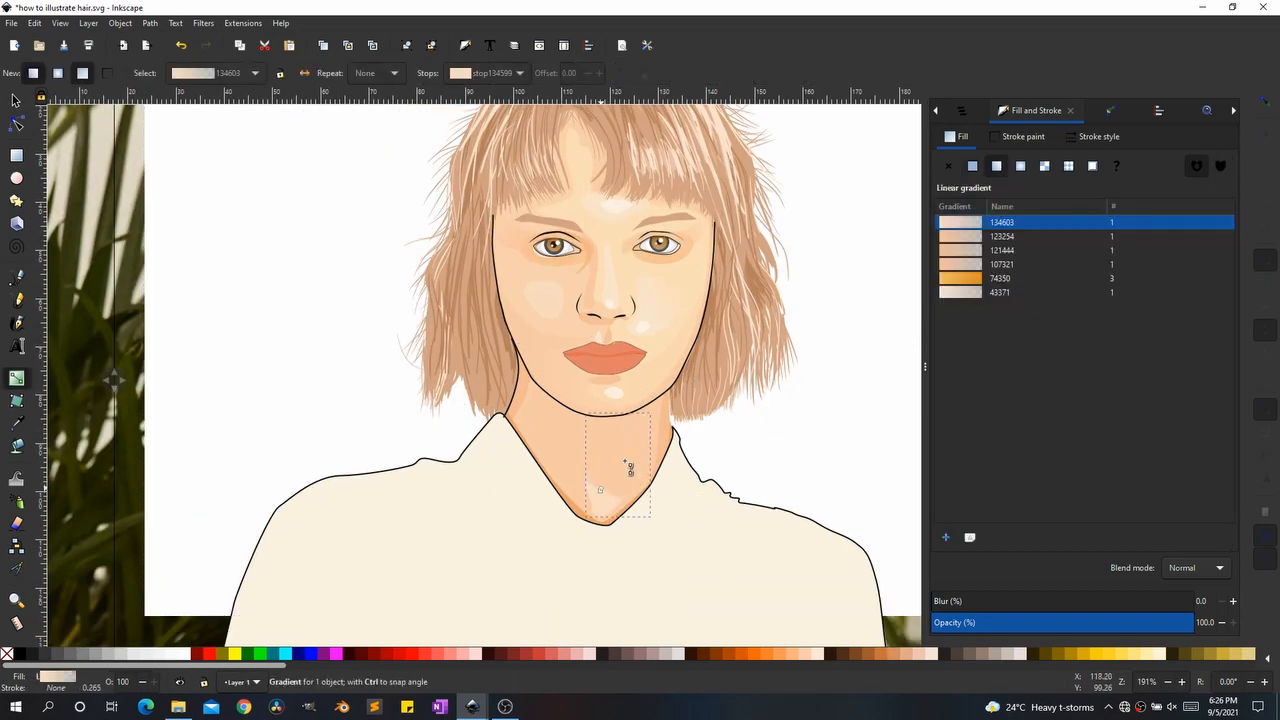
key(s)
click(617, 486)
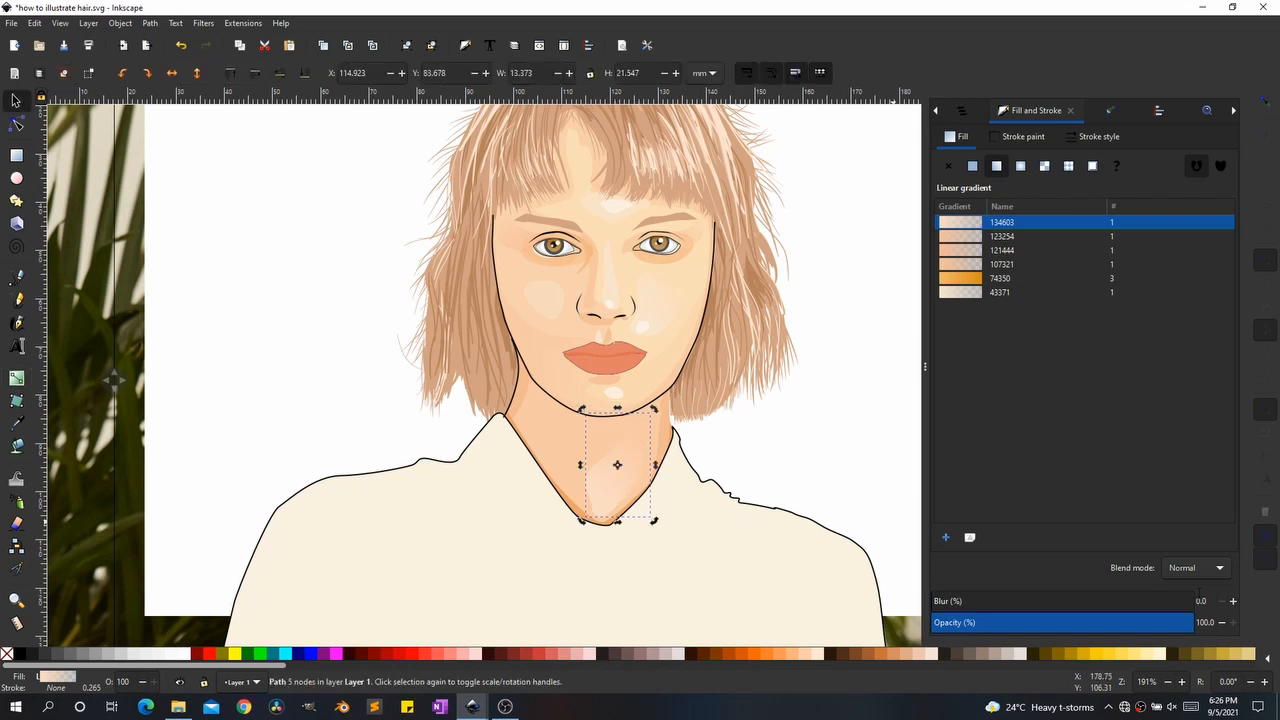
click(1138, 622)
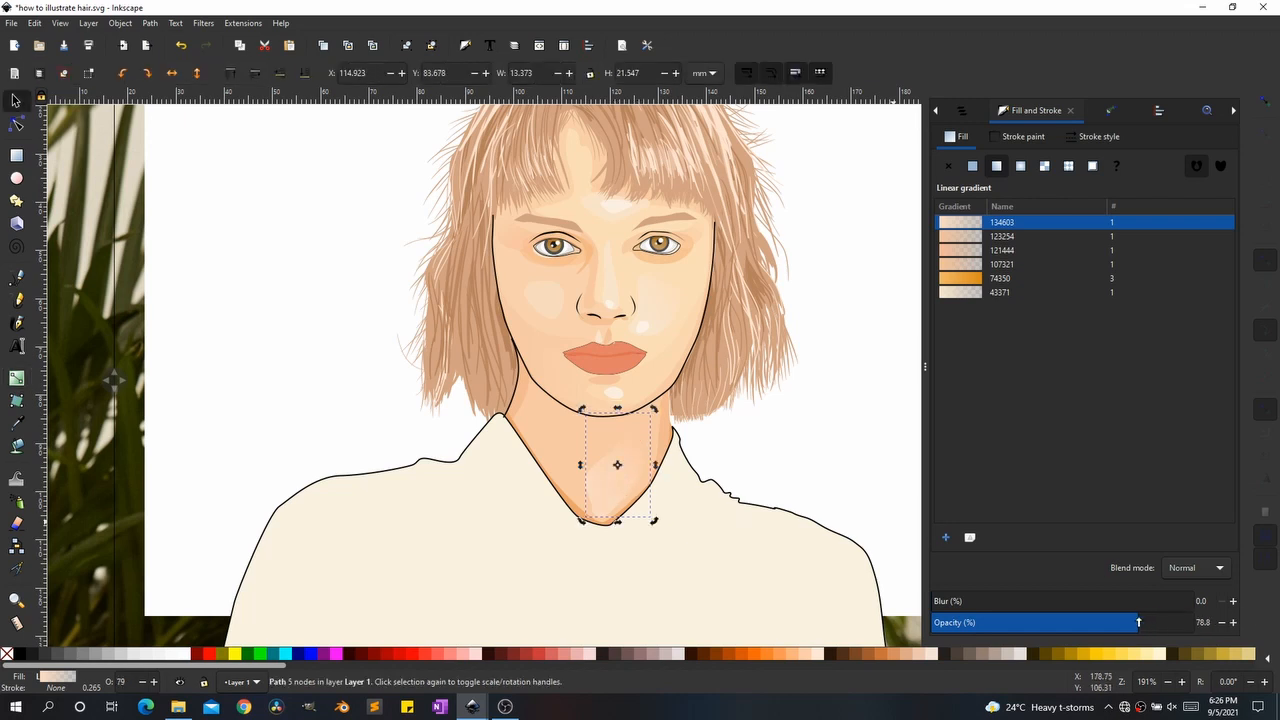
click(797, 447)
scroll(737, 480, down, 3)
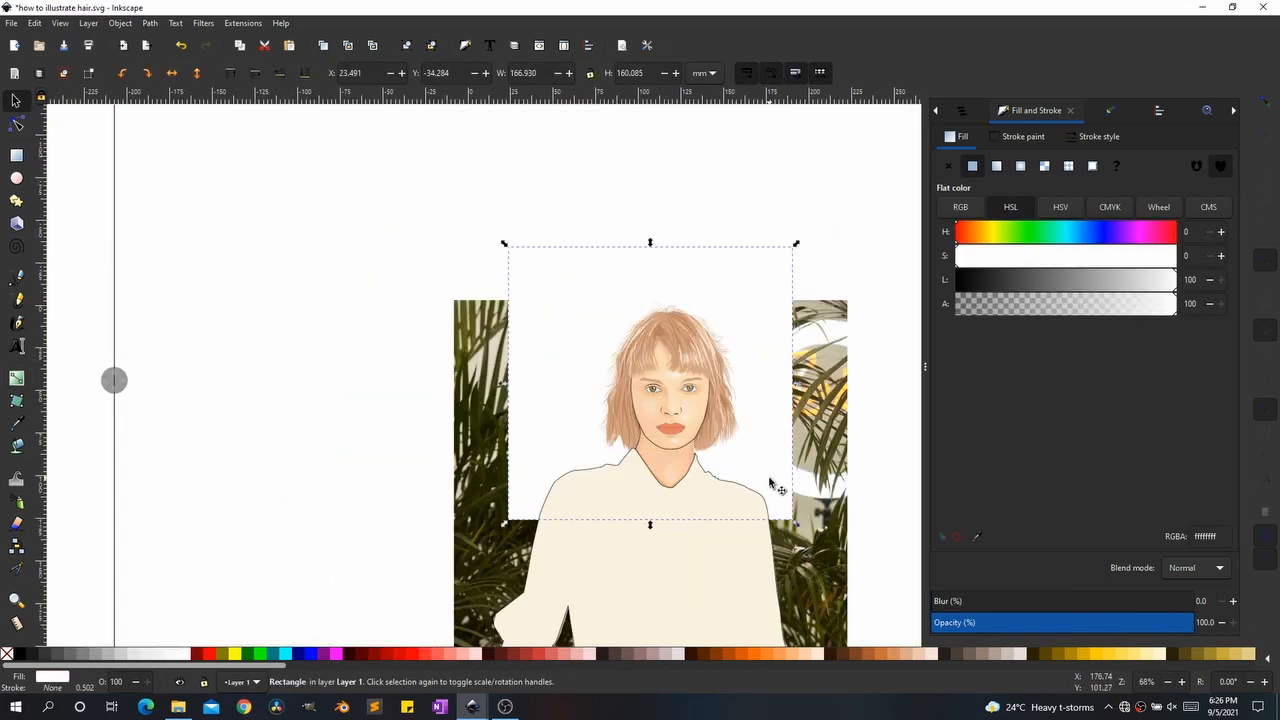
scroll(684, 496, up, 4)
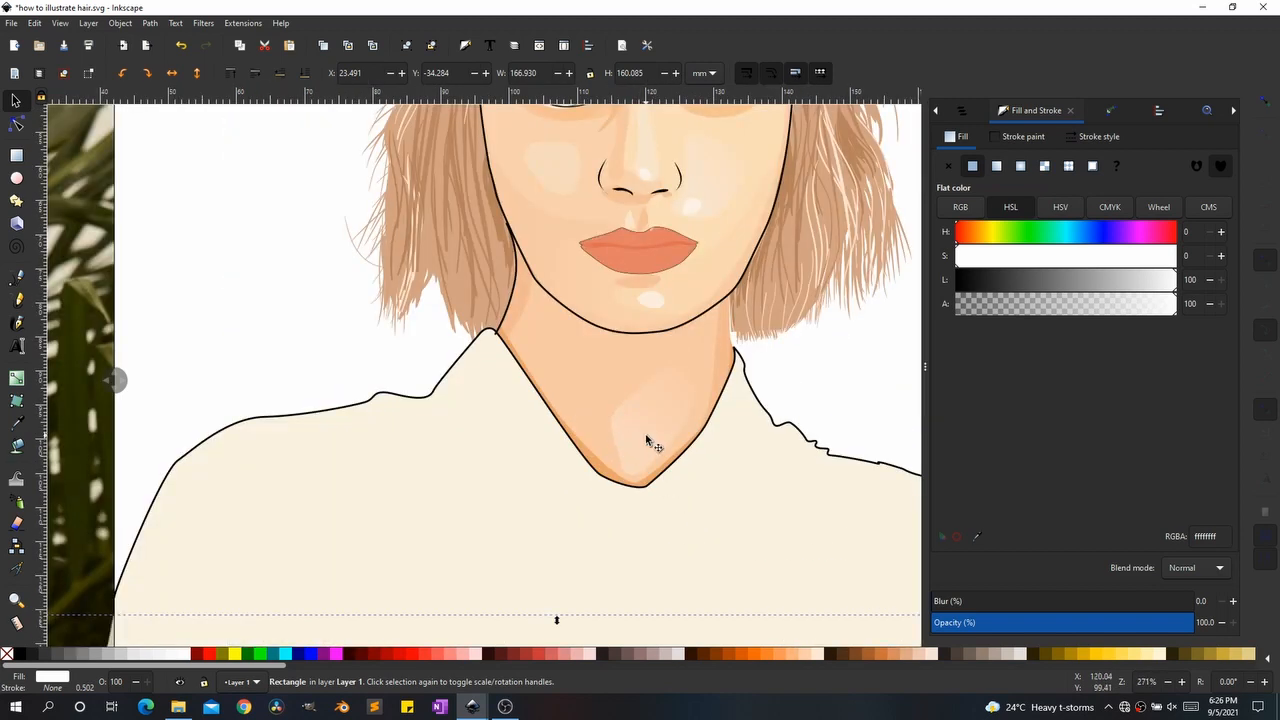
Step: Return the middle neck highlight to a flat colour fill and set its opacity to 54.3%
click(647, 441)
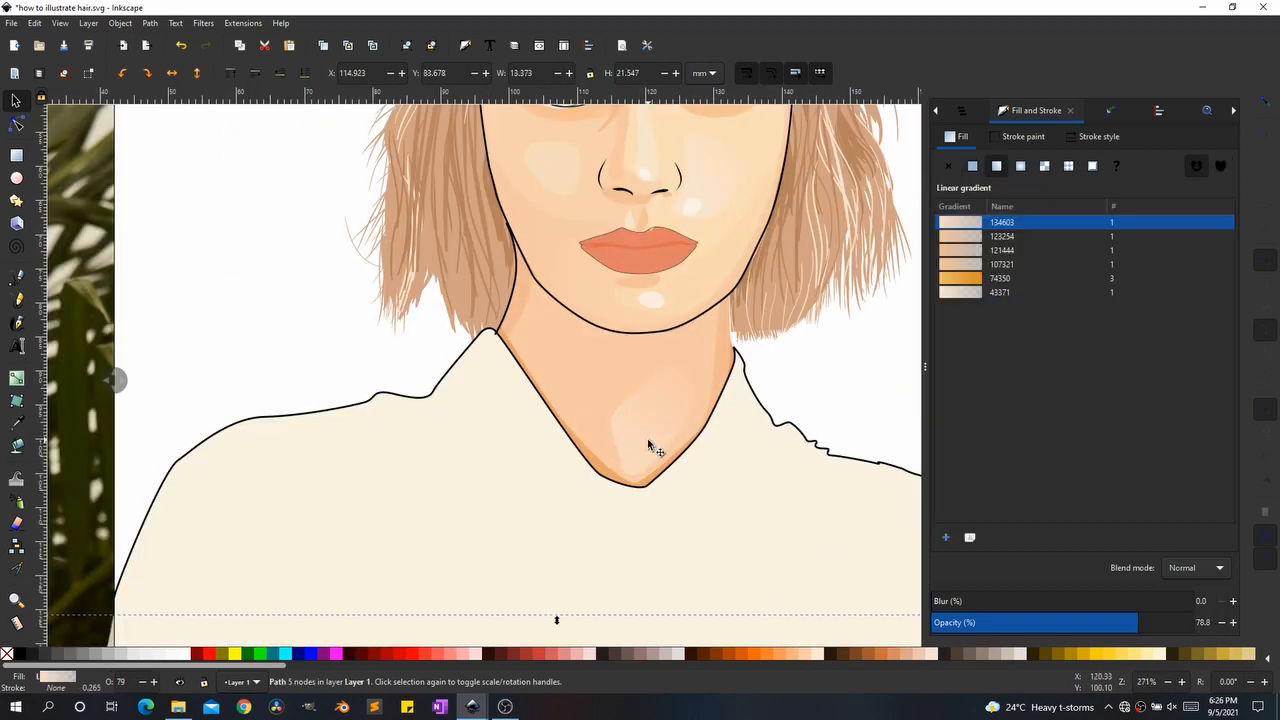
click(974, 170)
drag(1093, 622, 1074, 622)
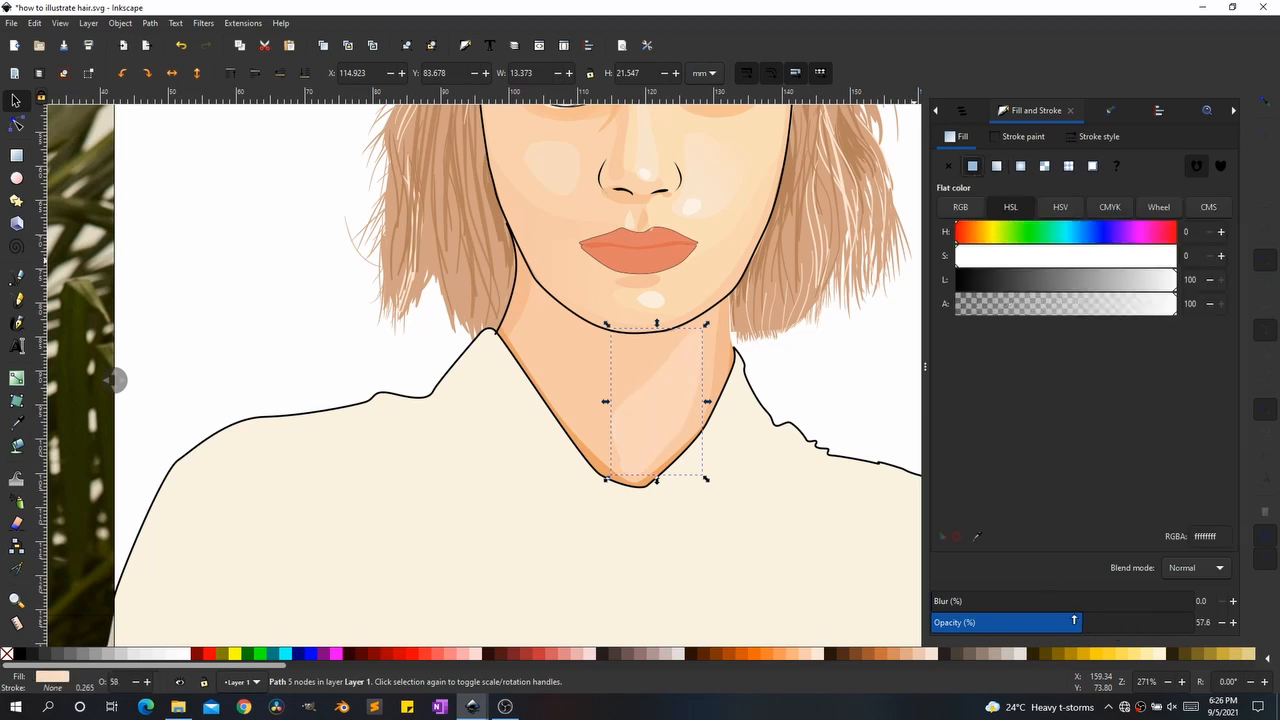
click(802, 480)
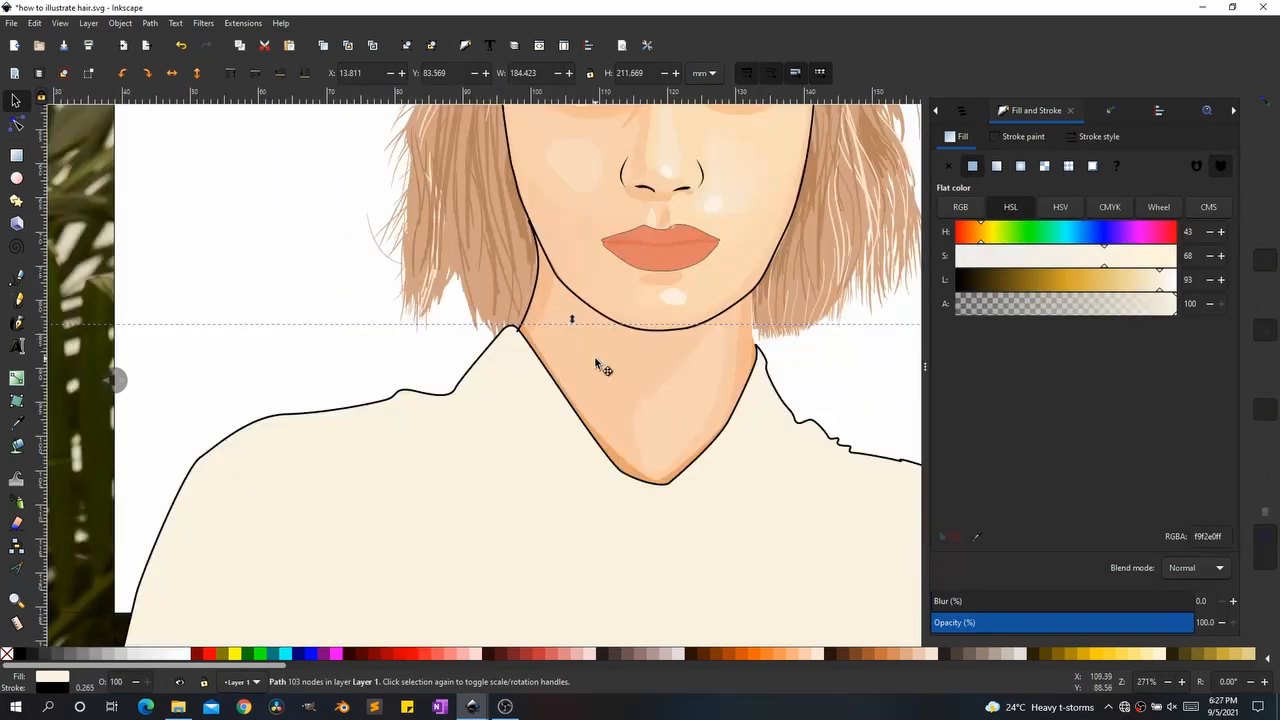
Step: Adjust the lightness of the neck base shape's peach fill to 79
click(614, 377)
key(d)
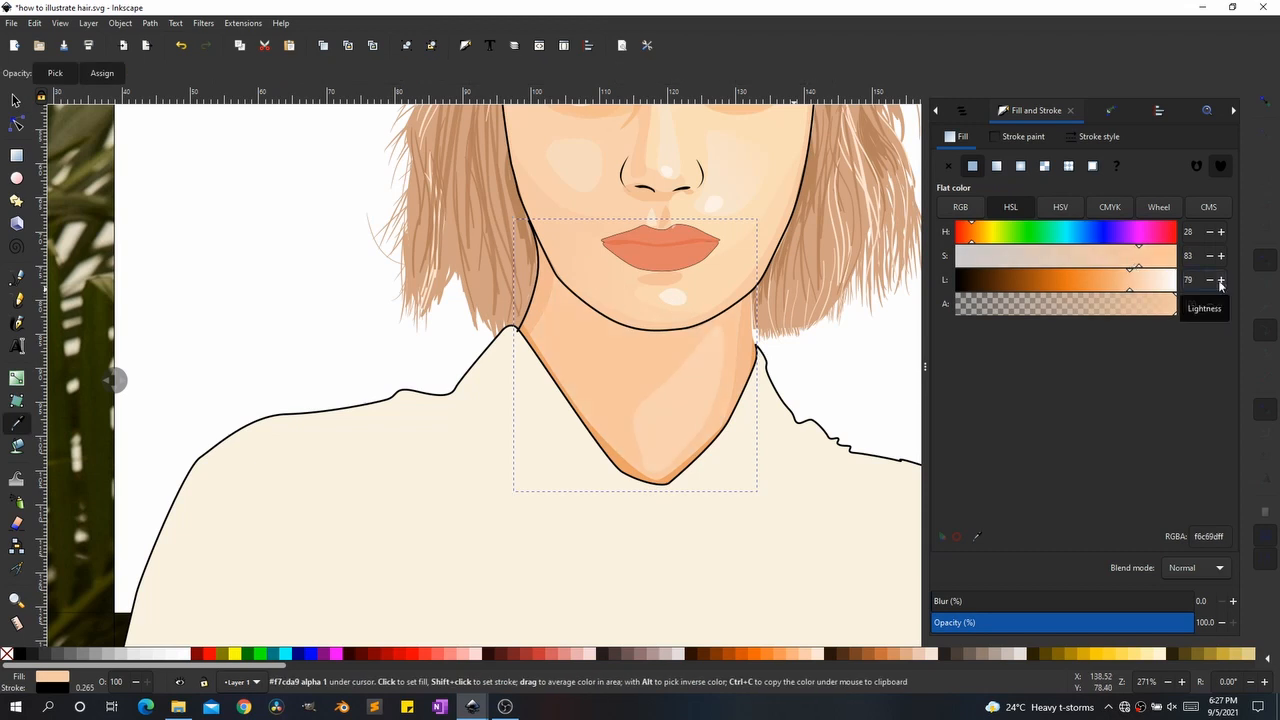
key(s)
click(178, 290)
scroll(422, 532, down, 3)
scroll(486, 520, up, 3)
Step: Inside the neck's clip group, trace a closed shadow under the jawline and fill it with the sampled side shadow colour
right_click(492, 403)
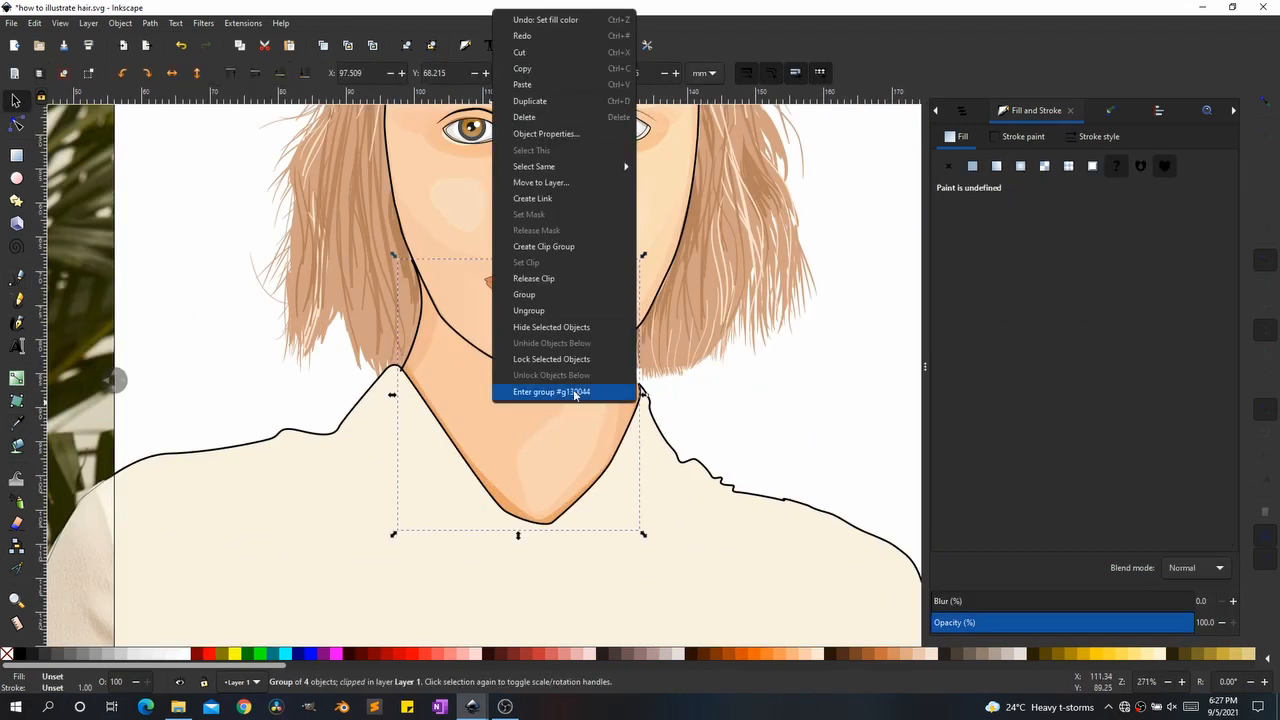
click(574, 392)
key(b)
click(636, 334)
click(420, 339)
click(636, 334)
key(d)
click(433, 347)
Step: Recolour the neck base shape with a lighter skin tone sampled near the jawline
key(s)
click(562, 464)
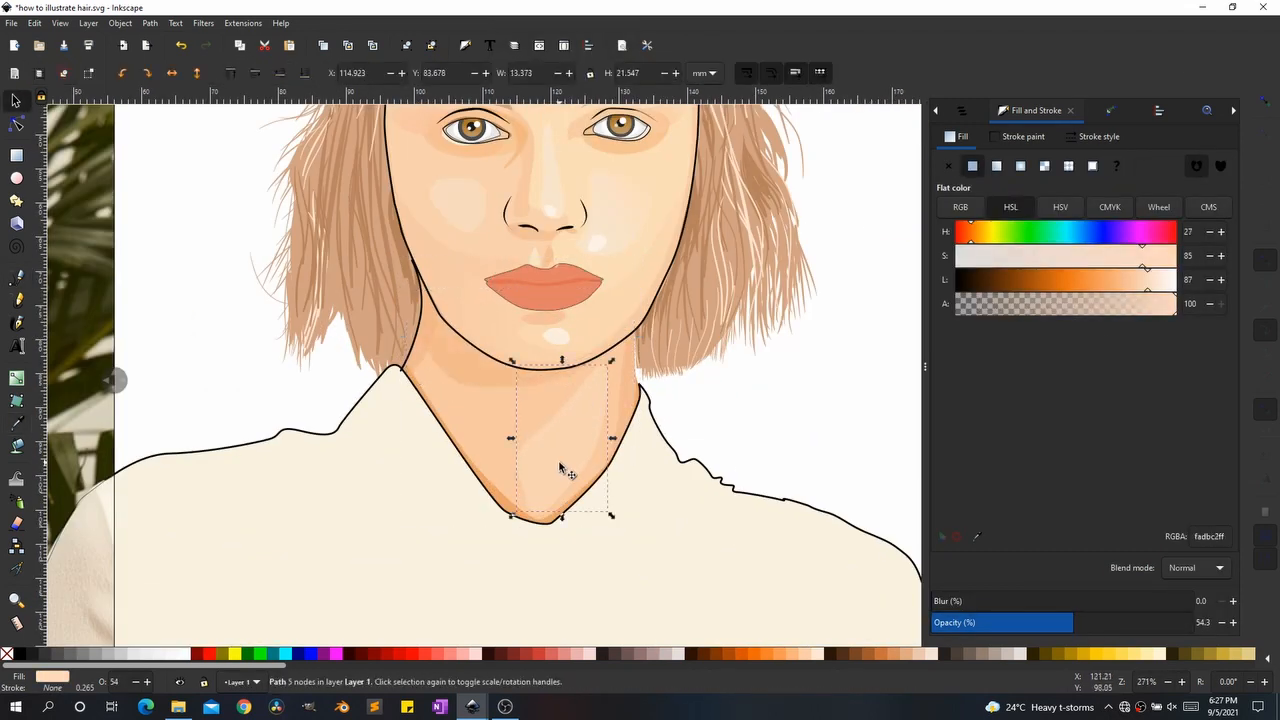
scroll(652, 474, down, 5)
click(692, 475)
scroll(633, 499, up, 5)
key(d)
click(694, 243)
Step: Select the middle neck highlight and sample the neck's base skin tone for its fill
key(s)
click(628, 322)
key(d)
click(566, 289)
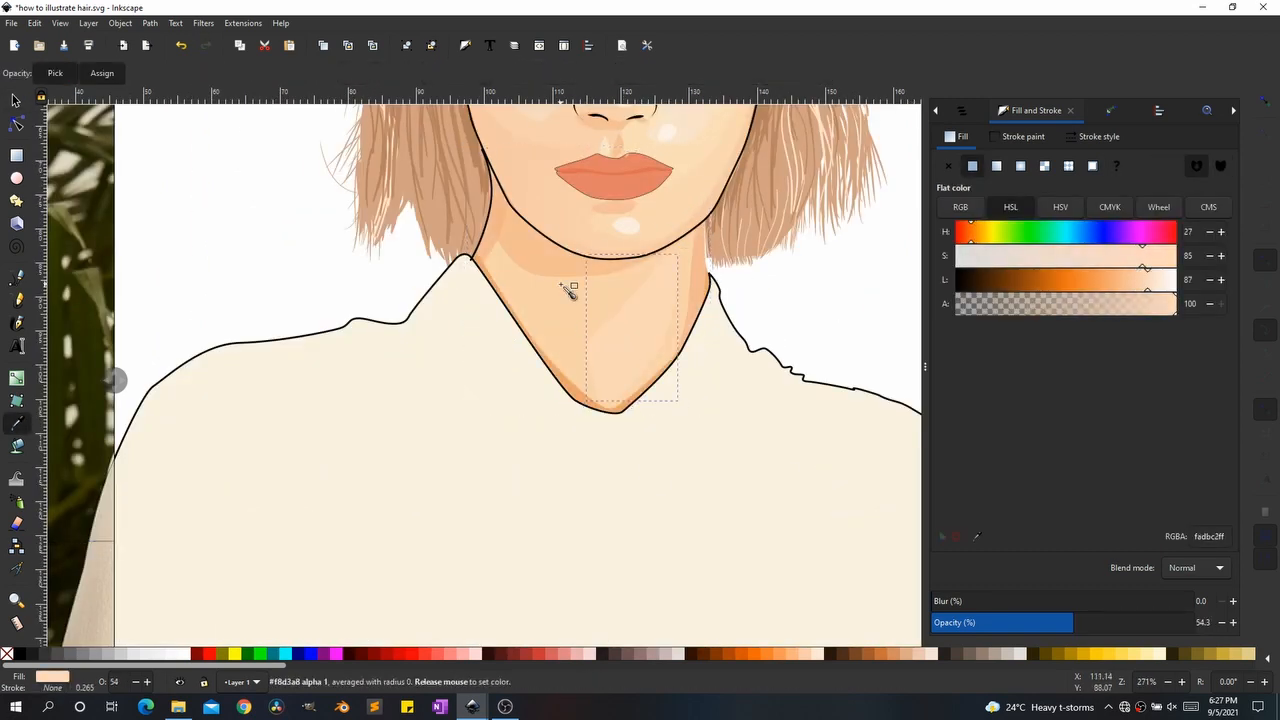
Step: Raise the lightness of the neck highlight and select the orange collar shadow shape inside its group
click(1221, 281)
scroll(652, 450, down, 3)
scroll(668, 400, up, 3)
key(s)
click(465, 338)
key(ctrl+z)
ctrl+click(464, 342)
scroll(538, 432, down, 3)
click(686, 428)
scroll(535, 465, up, 3)
click(589, 443)
ctrl+click(592, 443)
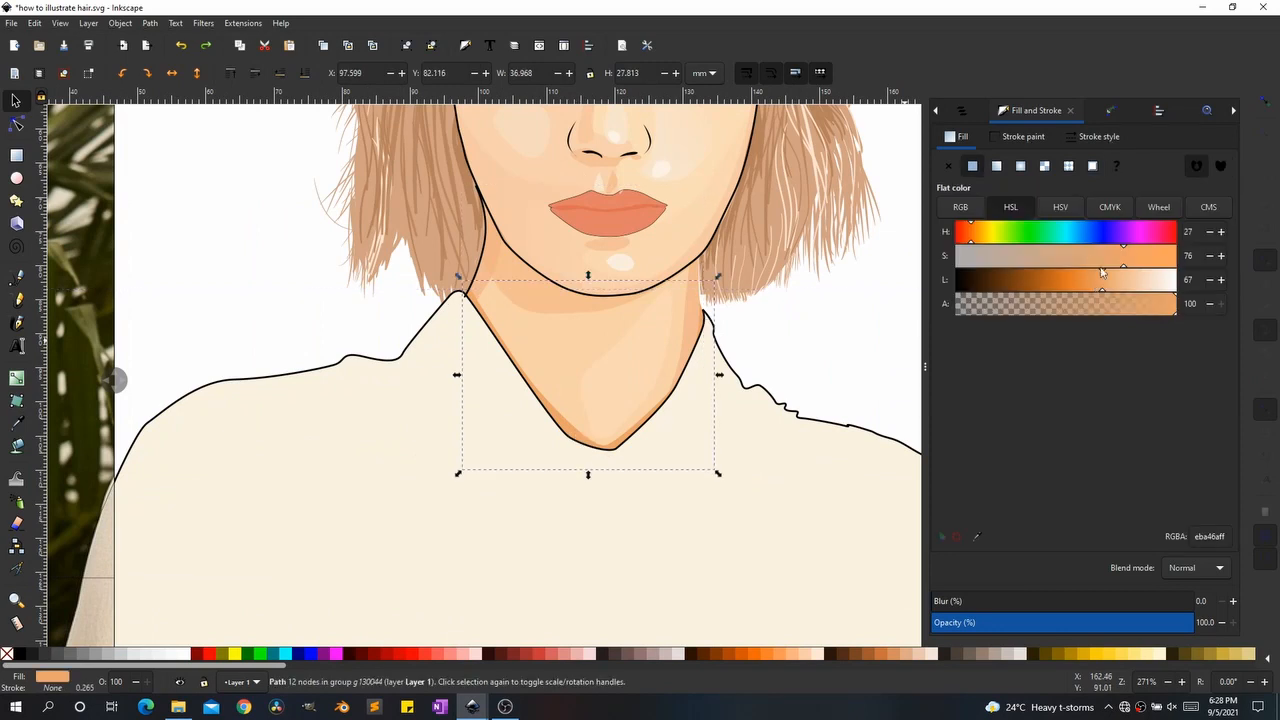
Step: Mute the orange shadow along the collar and select the light highlight shape on the neck
scroll(746, 402, down, 2)
click(757, 390)
scroll(748, 404, down, 3)
scroll(728, 398, up, 5)
ctrl+click(787, 345)
scroll(820, 324, up, 2)
click(683, 370)
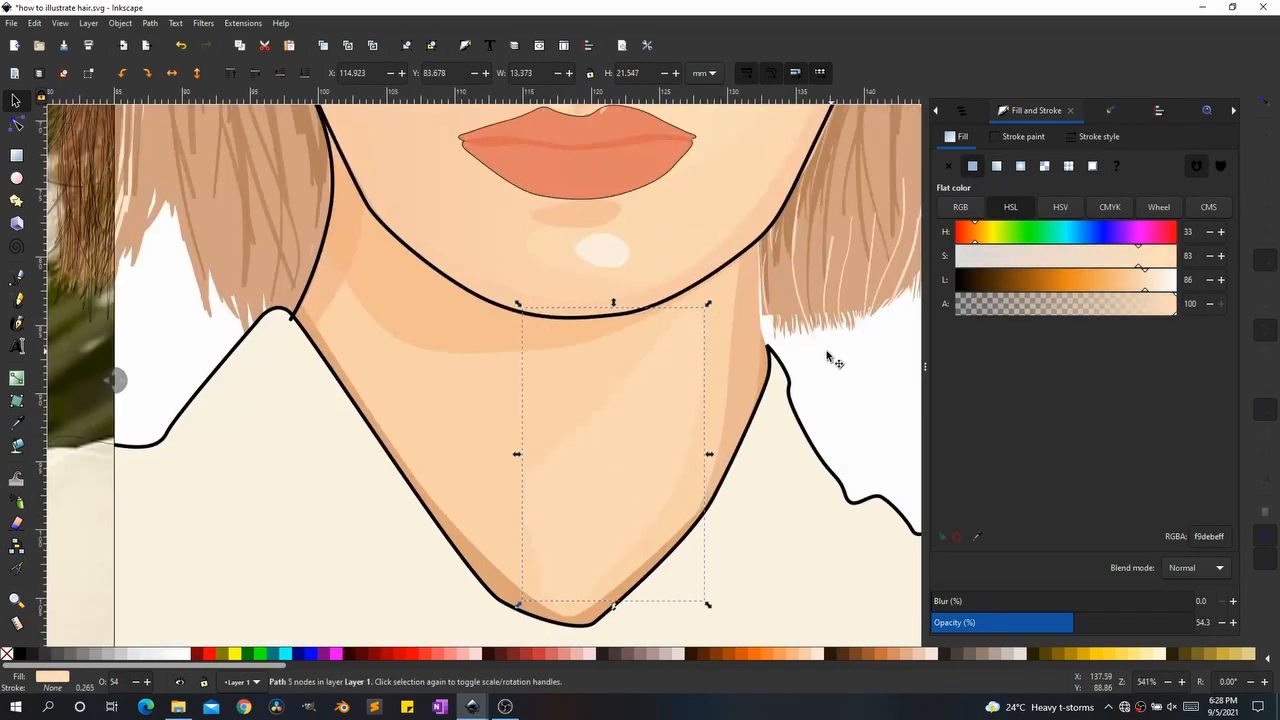
Step: Draw a neck outline from the right side of the jaw down to the collar with the Pen tool, at full opacity and 1 px width
key(p)
drag(757, 237, 759, 240)
click(1020, 137)
click(972, 166)
click(1095, 137)
drag(1130, 622, 1200, 622)
click(1021, 166)
click(1010, 166)
scroll(786, 300, up, 3)
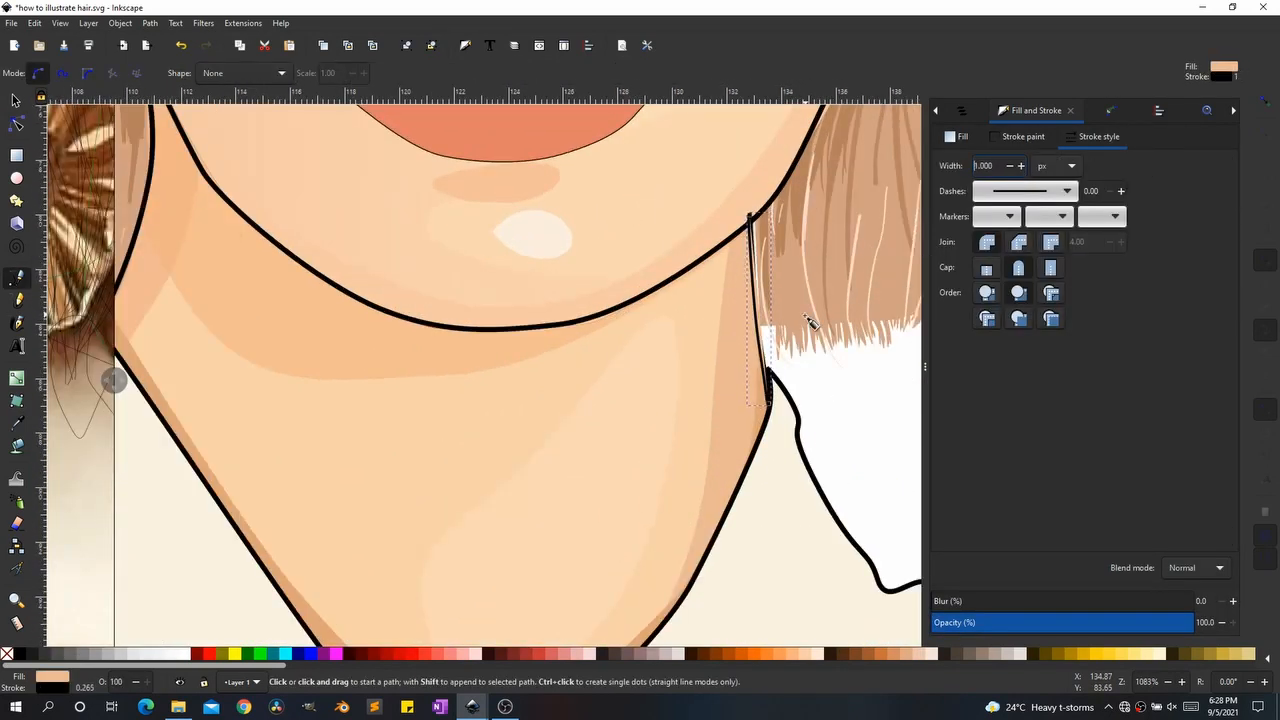
Step: Remove the fill from the new neck outline and move its middle node so the curve follows the neck edge
key(s)
drag(707, 258, 716, 265)
click(1022, 137)
click(957, 137)
click(949, 166)
key(n)
drag(723, 340, 711, 357)
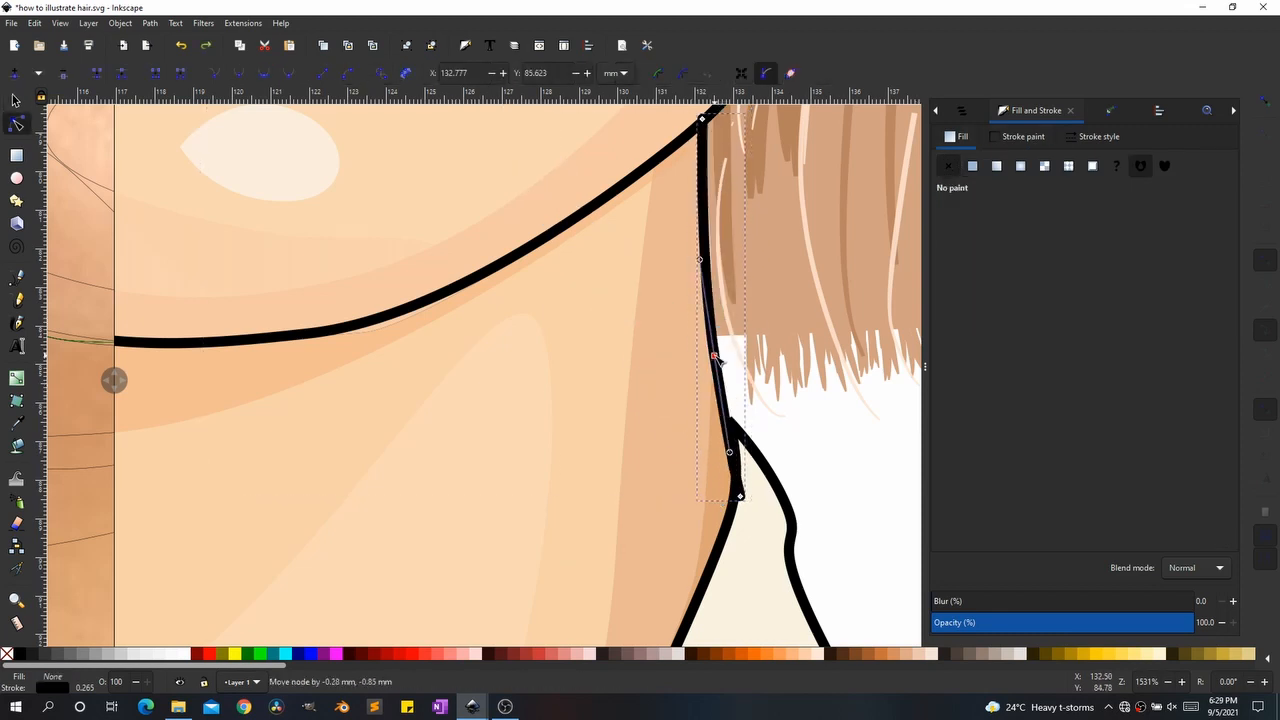
scroll(692, 394, down, 6)
click(700, 455)
scroll(617, 402, down, 2)
click(740, 345)
key(Escape)
Step: Try to darken the skin shadow shape on the forehead beneath the fringe
scroll(698, 346, up, 3)
click(526, 218)
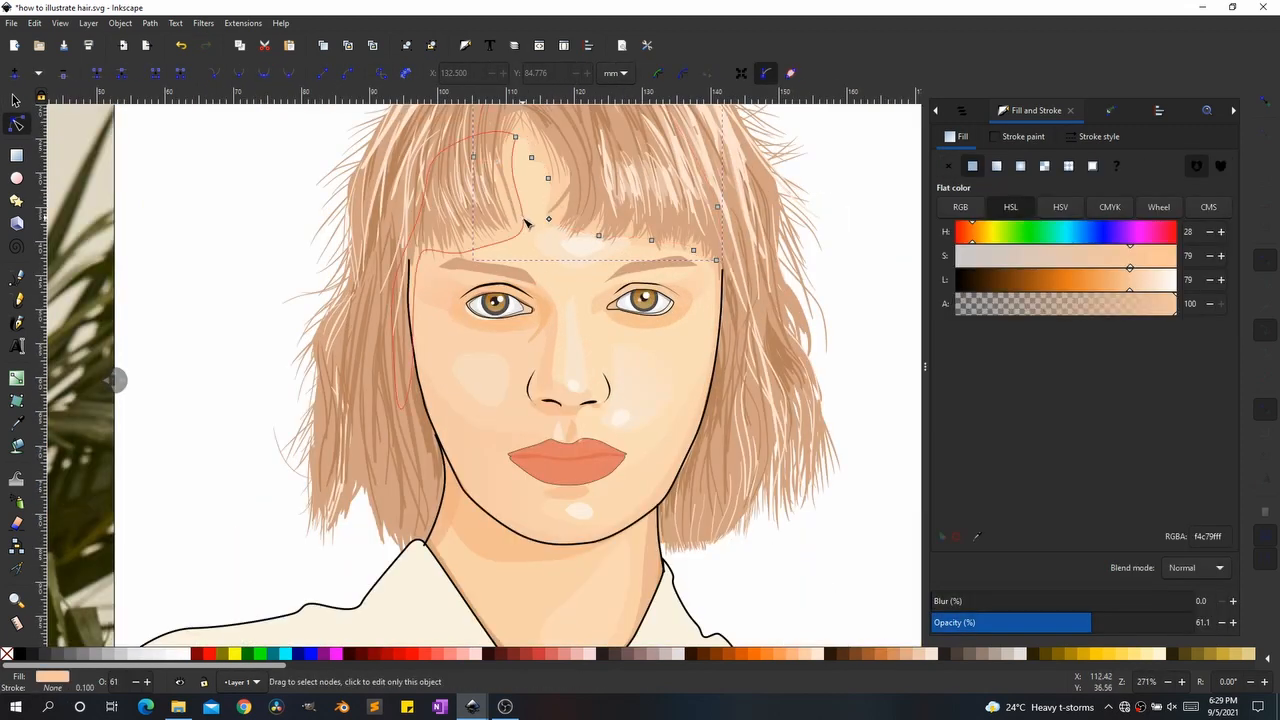
shift+click(450, 246)
key(s)
drag(1130, 284, 1126, 290)
click(411, 300)
key(ctrl+z)
click(517, 280)
click(643, 237)
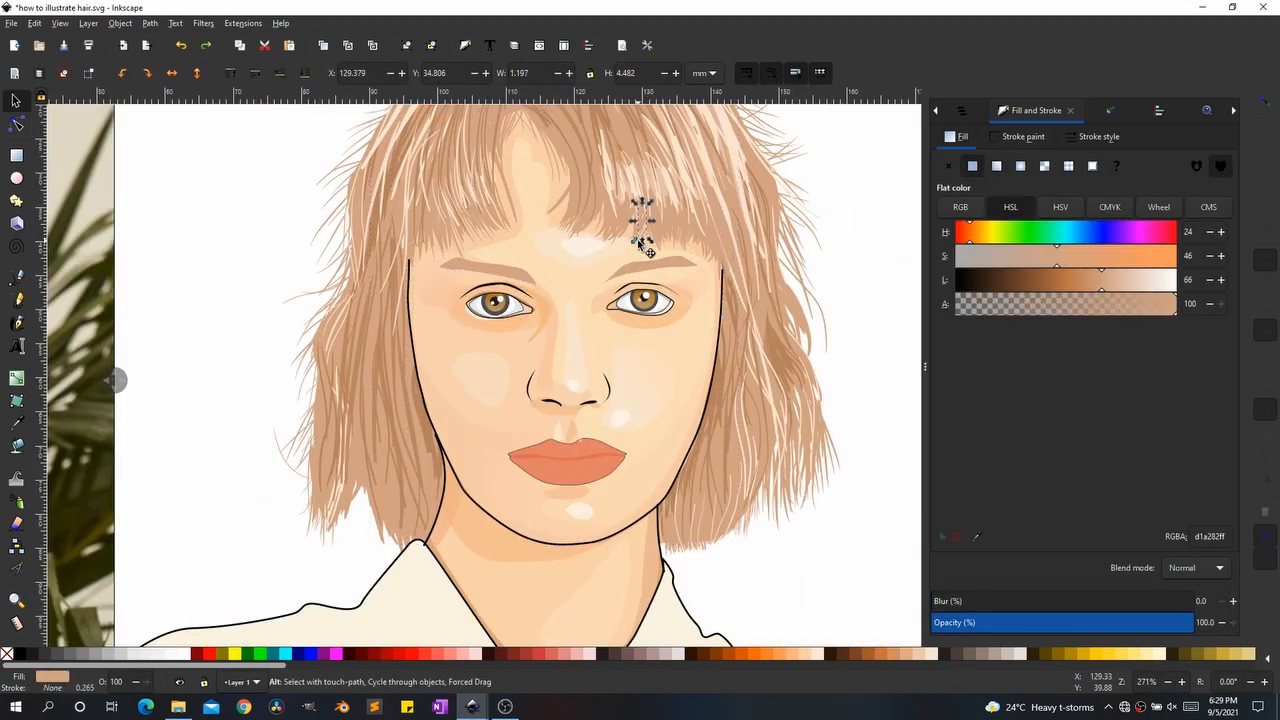
Step: Recolour a selected shape with a colour sampled from the artwork
click(679, 237)
scroll(666, 285, up, 4)
ctrl+click(356, 202)
click(356, 190)
scroll(484, 272, down, 2)
scroll(409, 265, up, 1)
click(405, 275)
scroll(391, 312, down, 1)
key(d)
click(360, 340)
Step: Select the lower lip shape
key(s)
scroll(528, 409, down, 1)
click(788, 403)
scroll(788, 404, down, 4)
scroll(625, 394, down, 2)
scroll(667, 440, up, 8)
click(565, 345)
Step: Switch the split view off and on again, placing its divider near the left corner of the mouth
click(60, 23)
click(60, 23)
click(60, 23)
mouse_move(110, 71)
click(234, 103)
drag(120, 382, 922, 361)
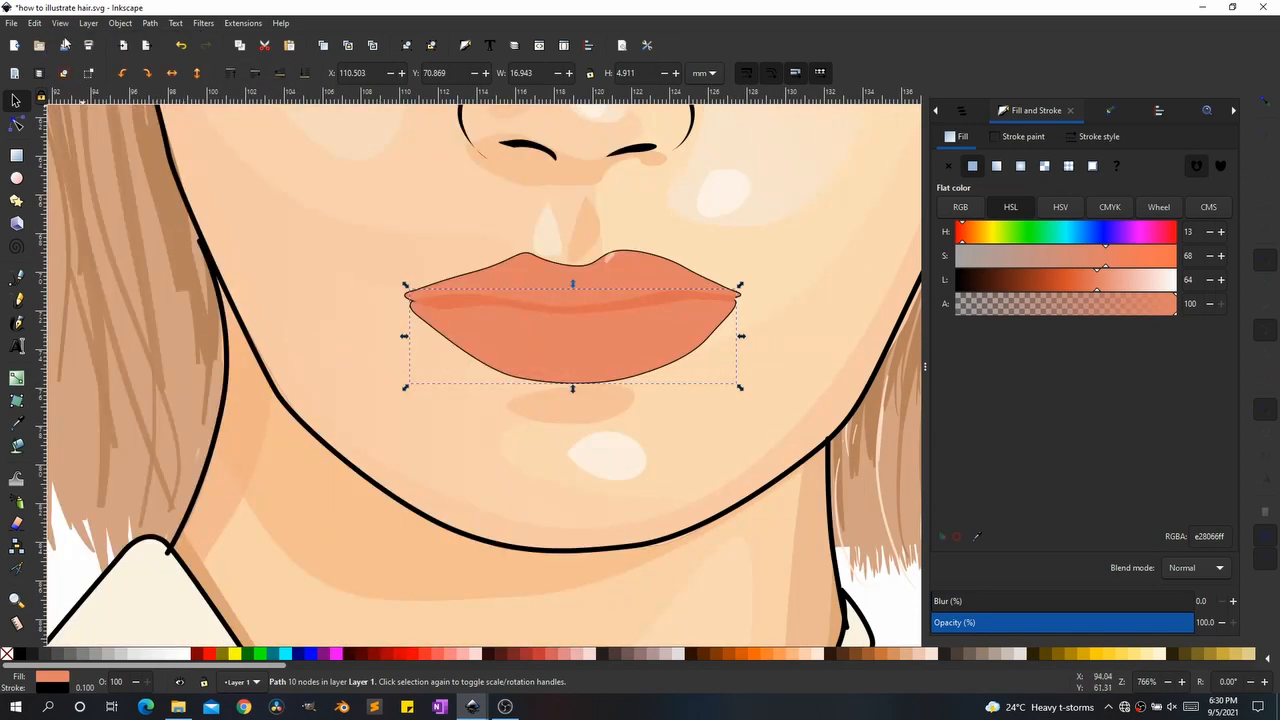
key(ctrl+6)
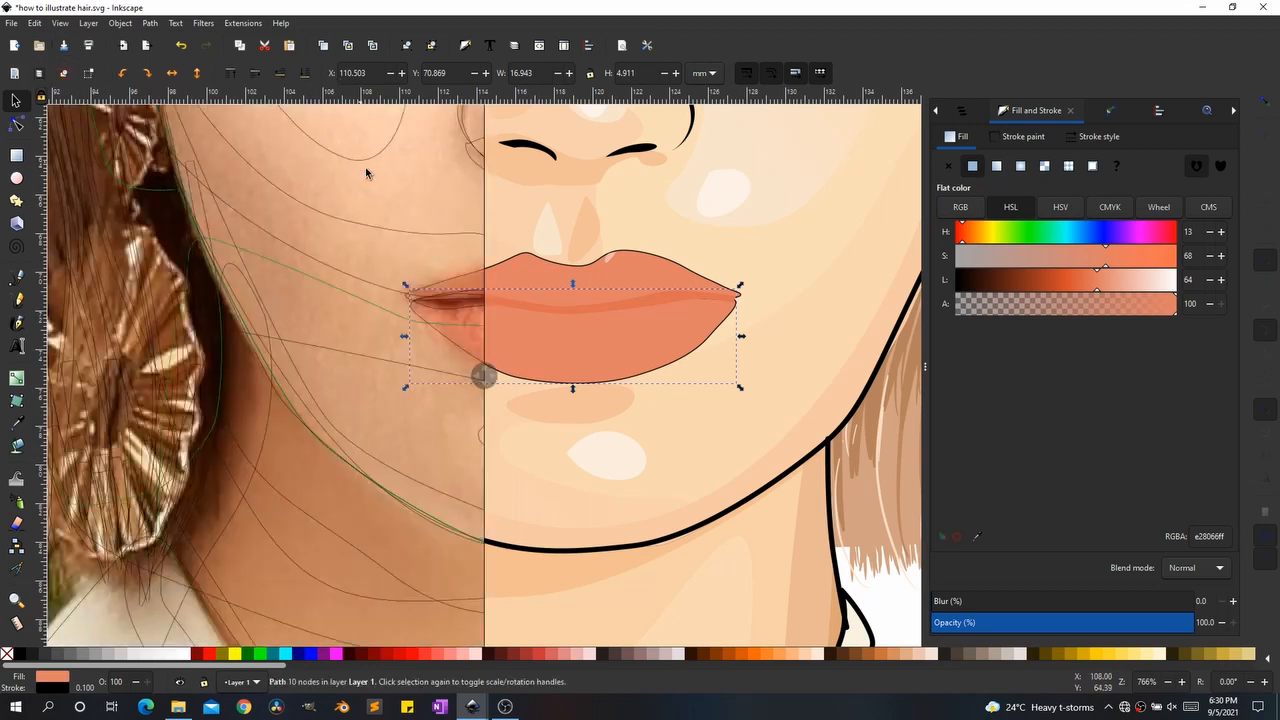
drag(487, 392, 268, 291)
Step: Select the upper and lower lip shapes together and set their stroke width to 0.3 mm
scroll(605, 316, up, 2)
click(685, 239)
drag(693, 250, 658, 300)
key(ctrl+z)
shift+click(675, 406)
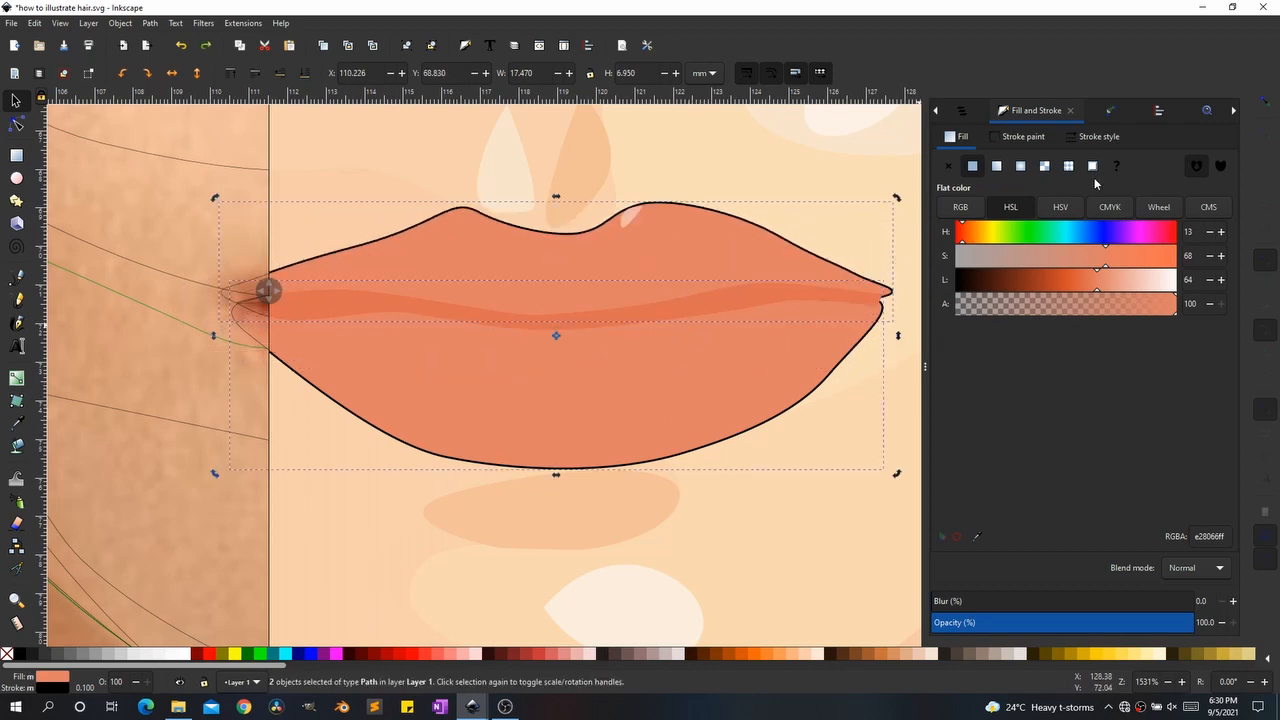
click(1100, 137)
click(1021, 167)
click(1021, 167)
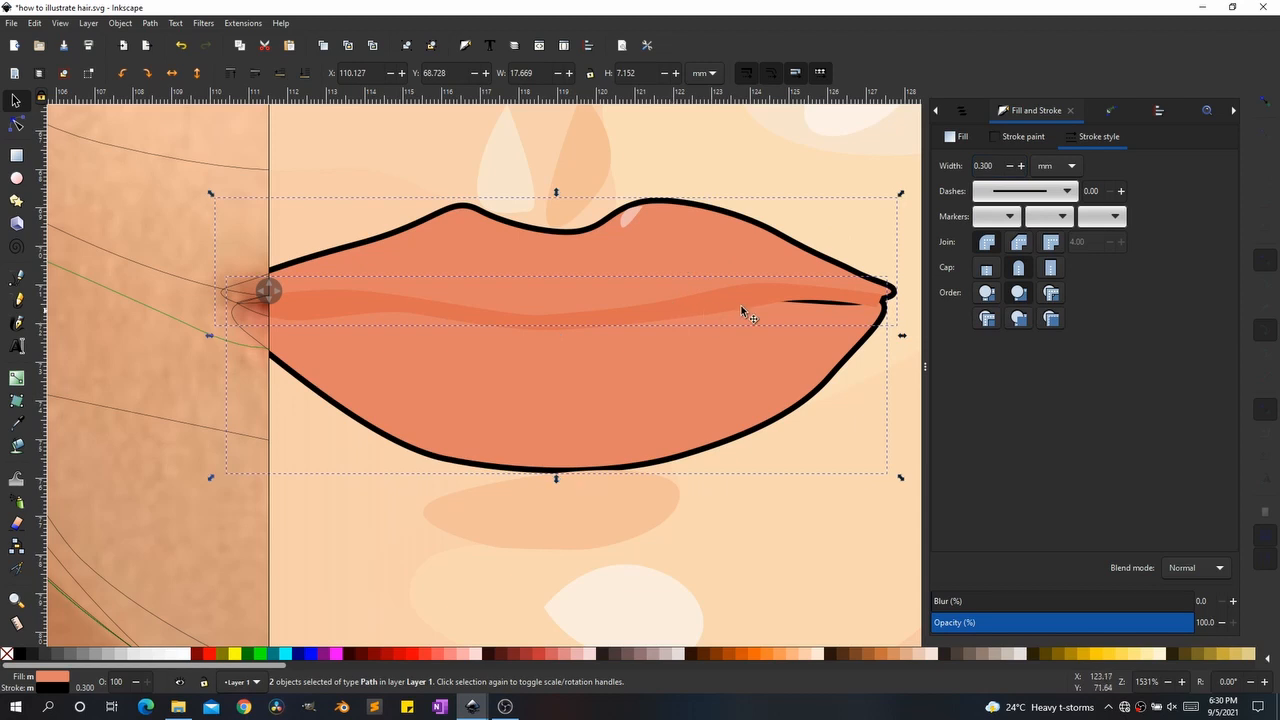
Step: Start a Pen path at the right corner of the mouth and extend the split view to uncover the reference lips
key(b)
drag(266, 289, 890, 315)
click(884, 309)
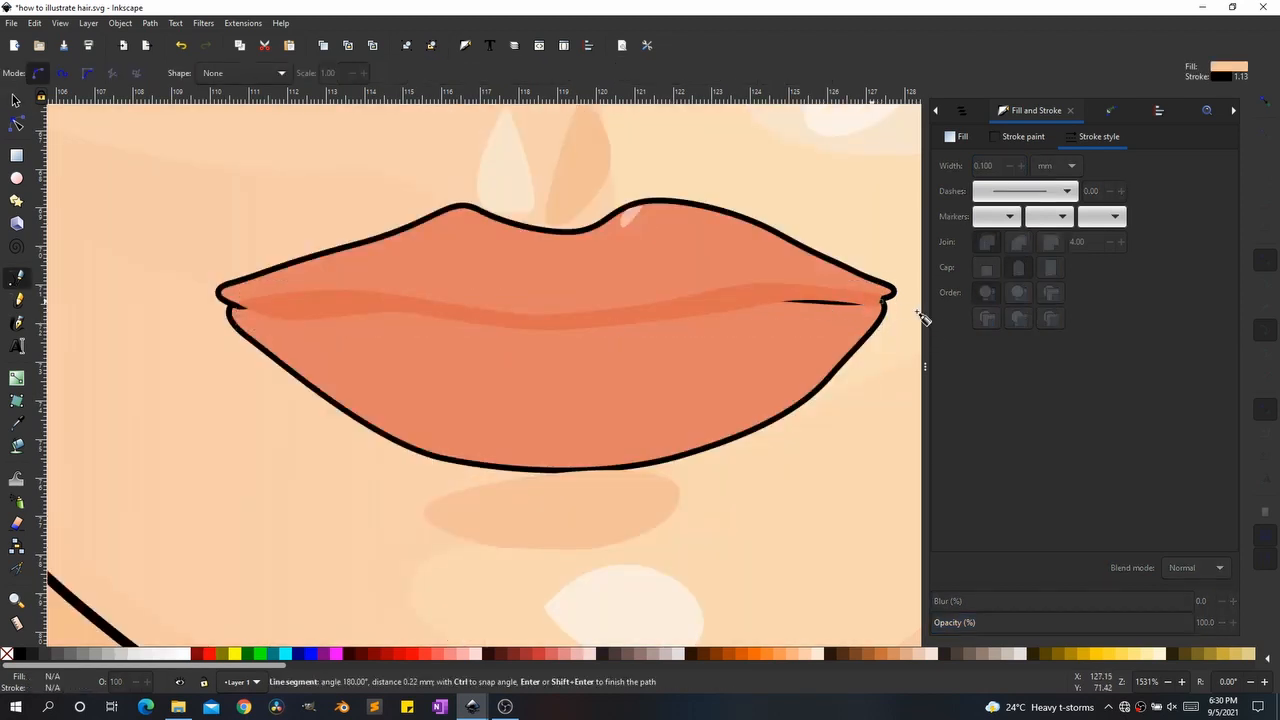
key(ctrl+6)
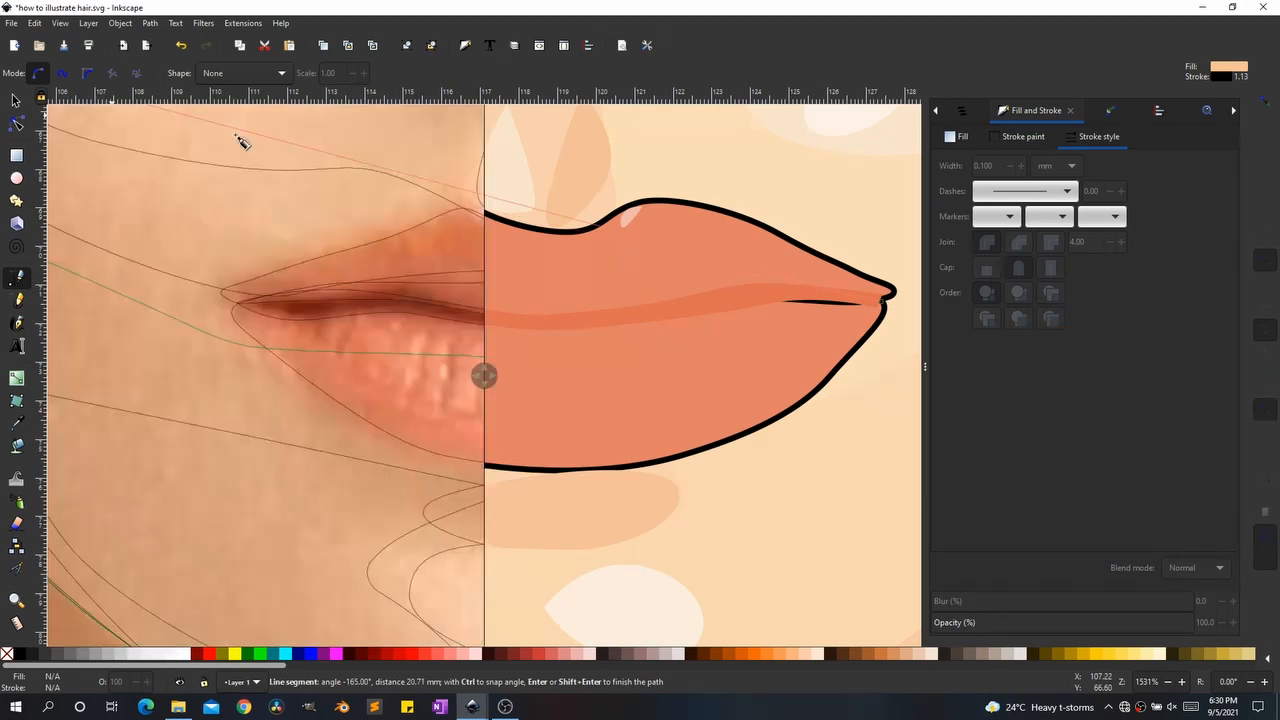
drag(484, 376, 825, 377)
key(space)
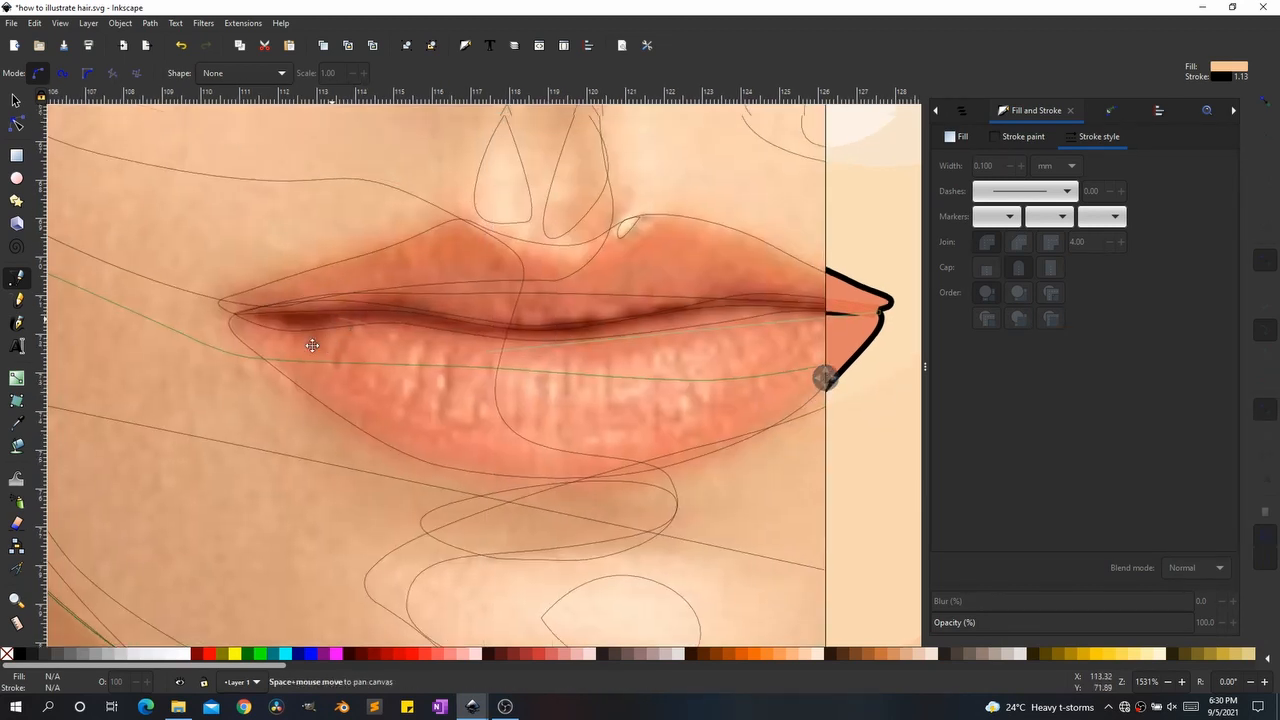
Step: Trace the parting line between the lips across to the left corner of the mouth
drag(660, 347, 541, 343)
click(438, 372)
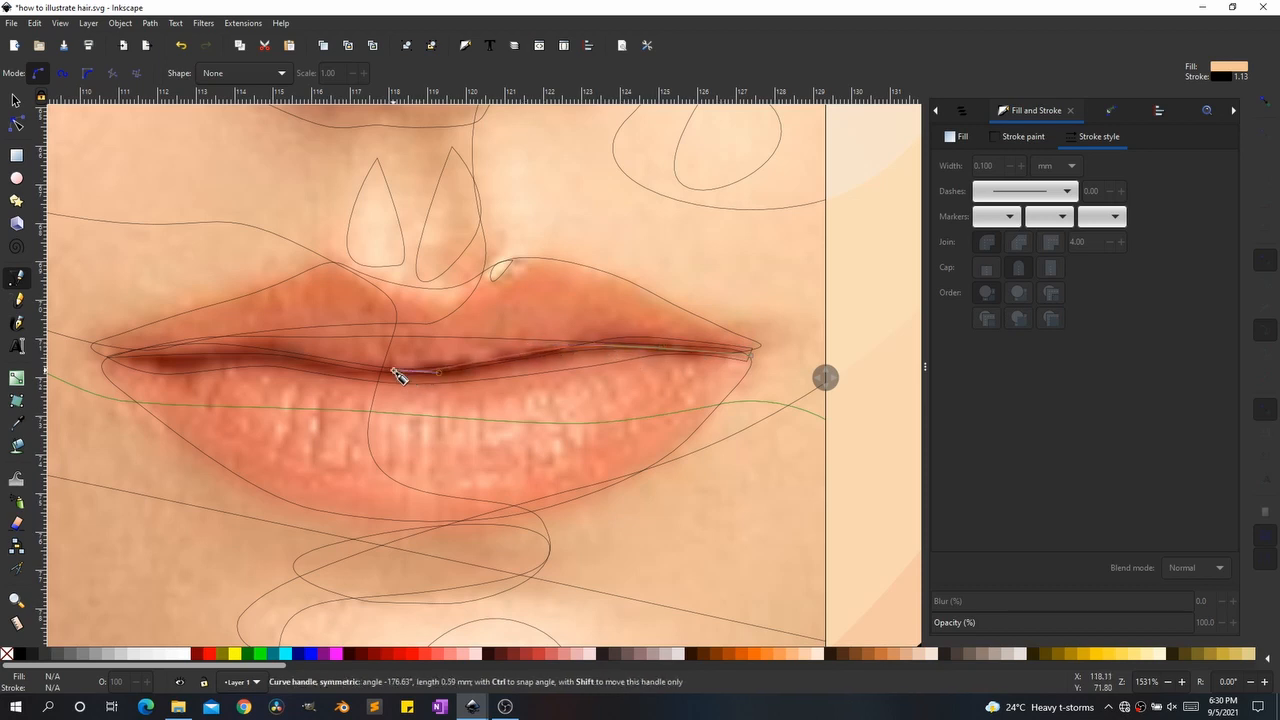
drag(340, 366, 300, 358)
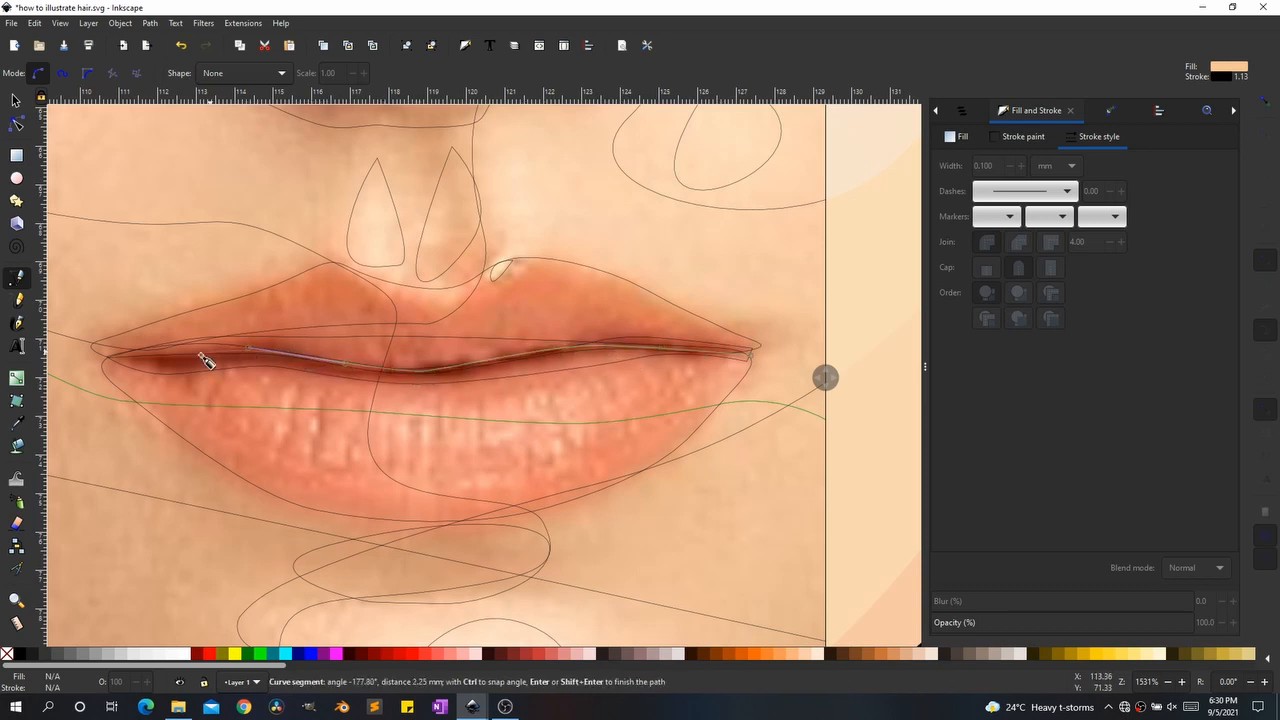
click(163, 362)
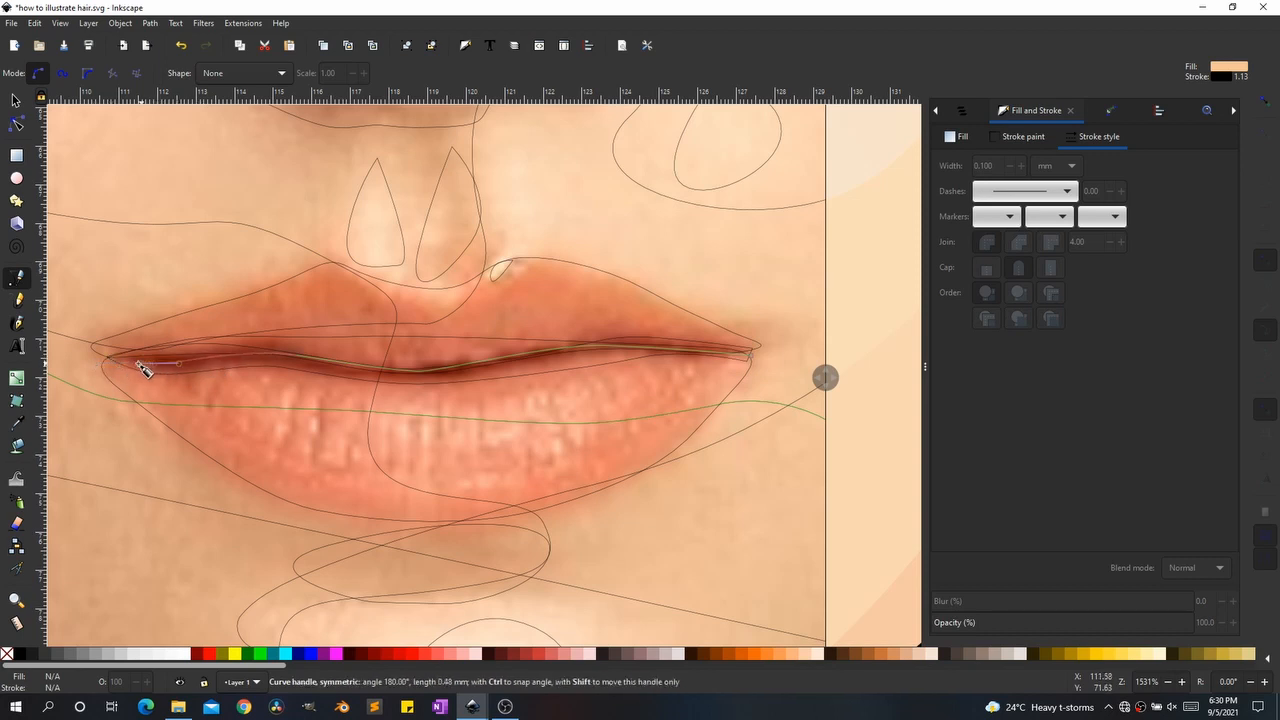
click(750, 353)
Step: Bring the illustrated mouth back into view and remove the fill from the lip parting line
drag(830, 380, 80, 372)
key(minus)
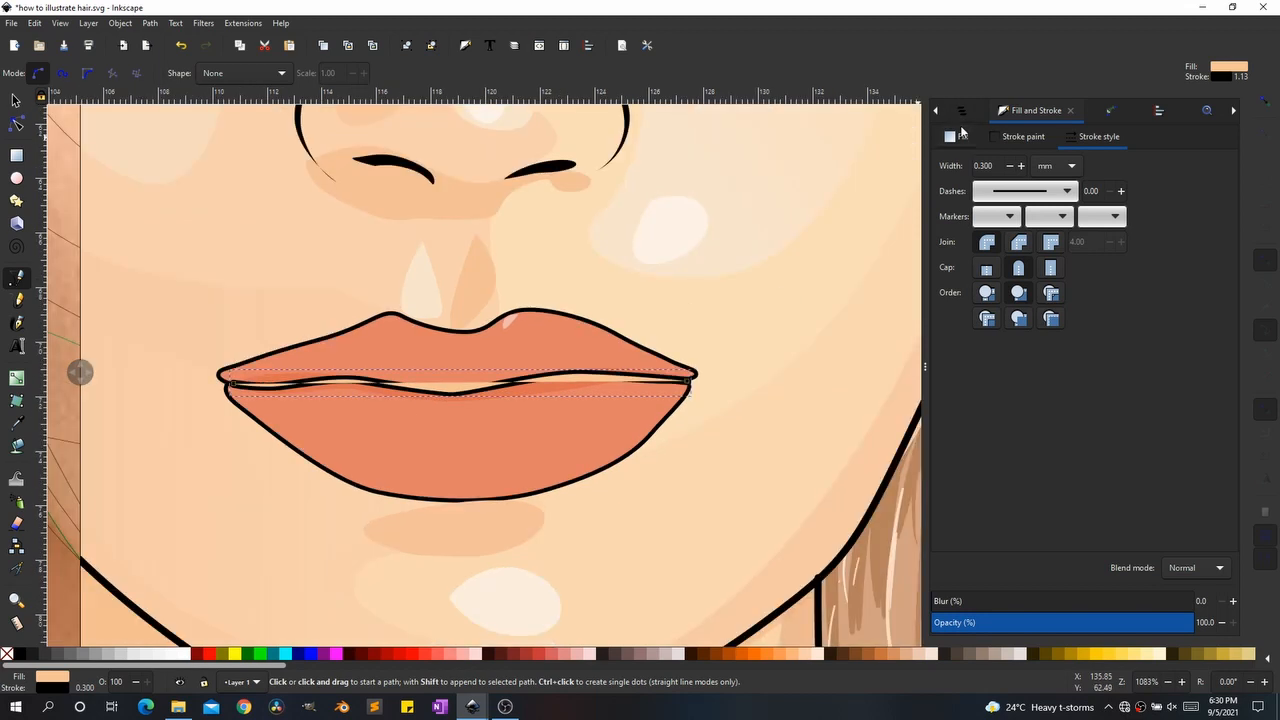
click(957, 136)
click(948, 166)
scroll(805, 291, down, 2)
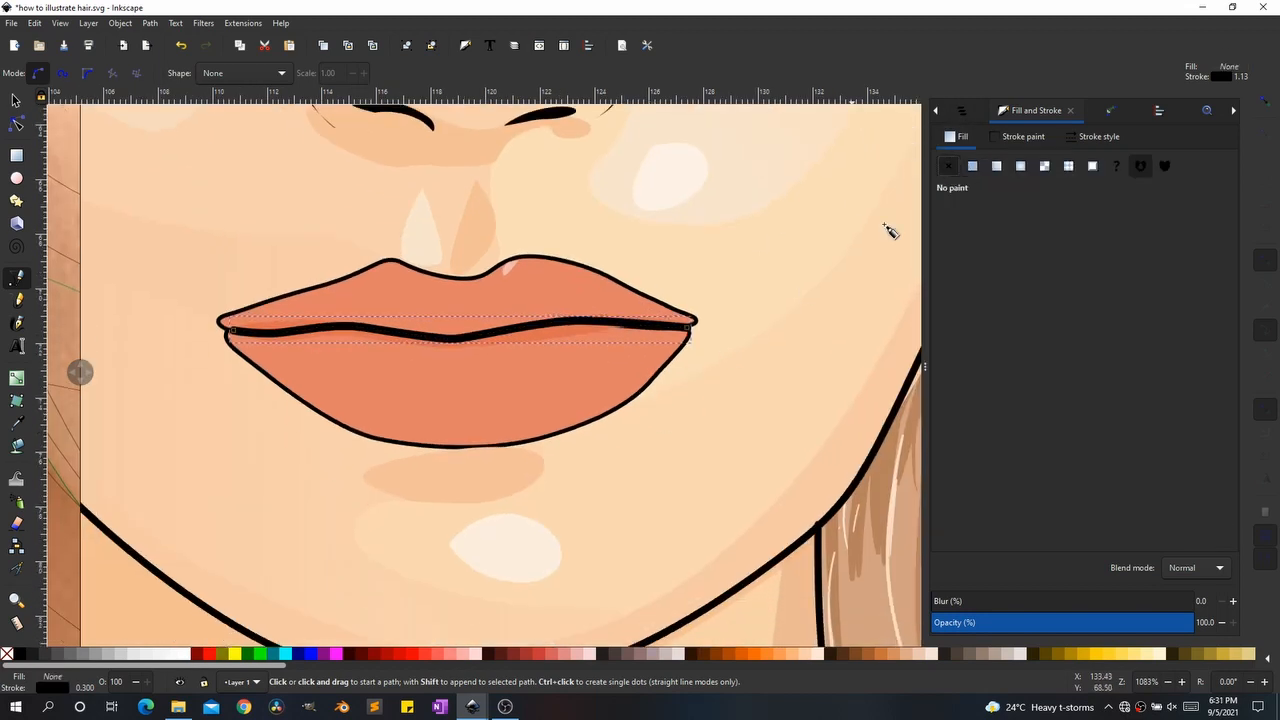
Step: Set the lip parting line's stroke width to 0.2 mm
click(1093, 137)
double_click(1011, 170)
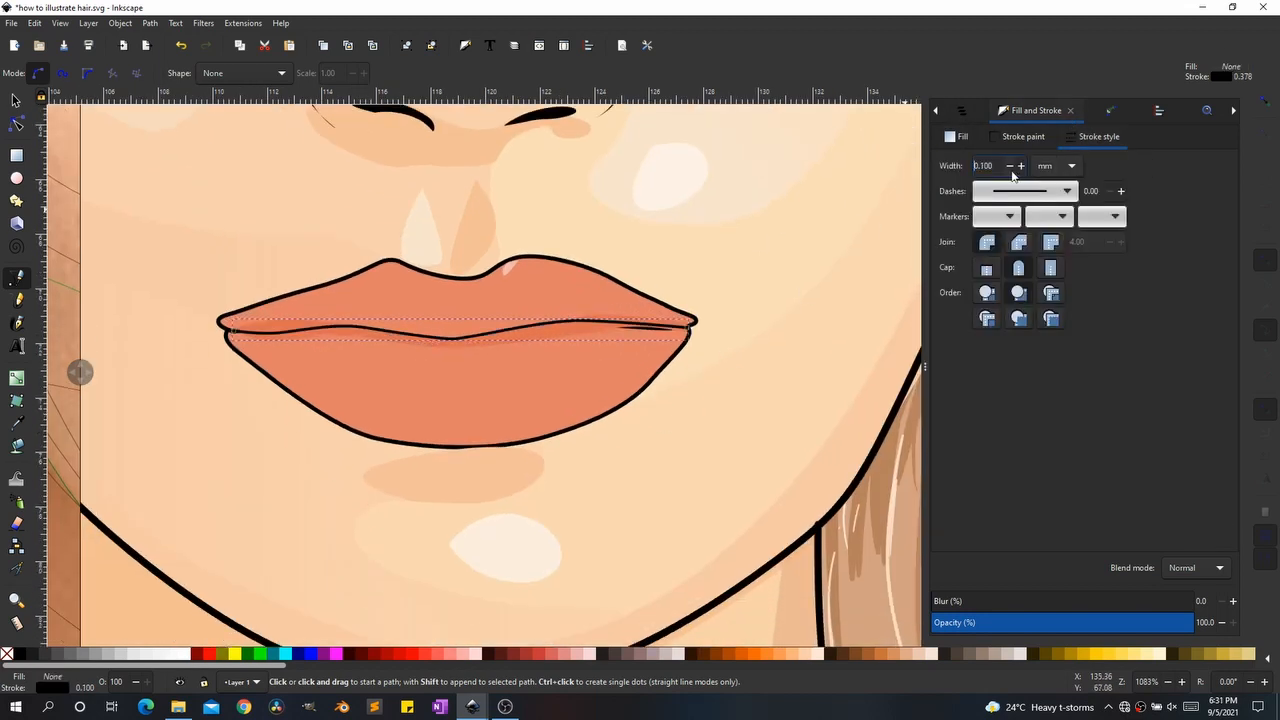
click(1021, 167)
scroll(600, 366, down, 2)
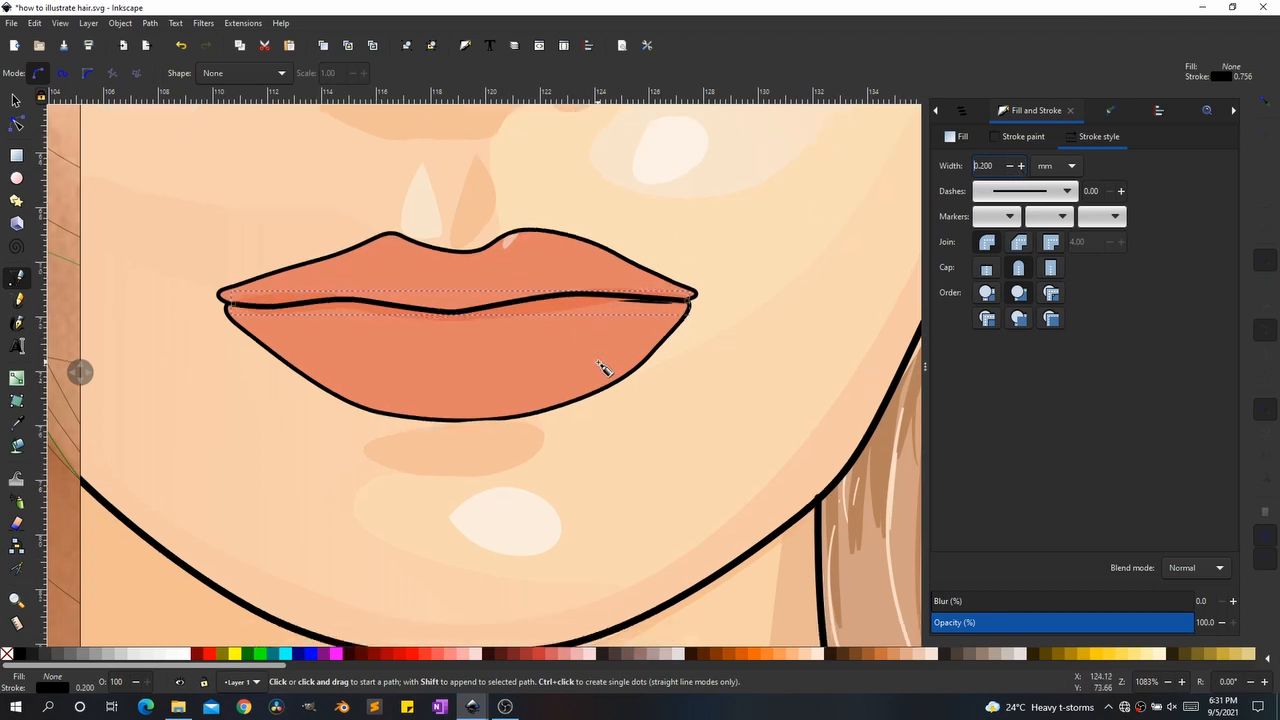
ctrl+scroll(600, 366, down, 2)
ctrl+scroll(604, 370, up, 1)
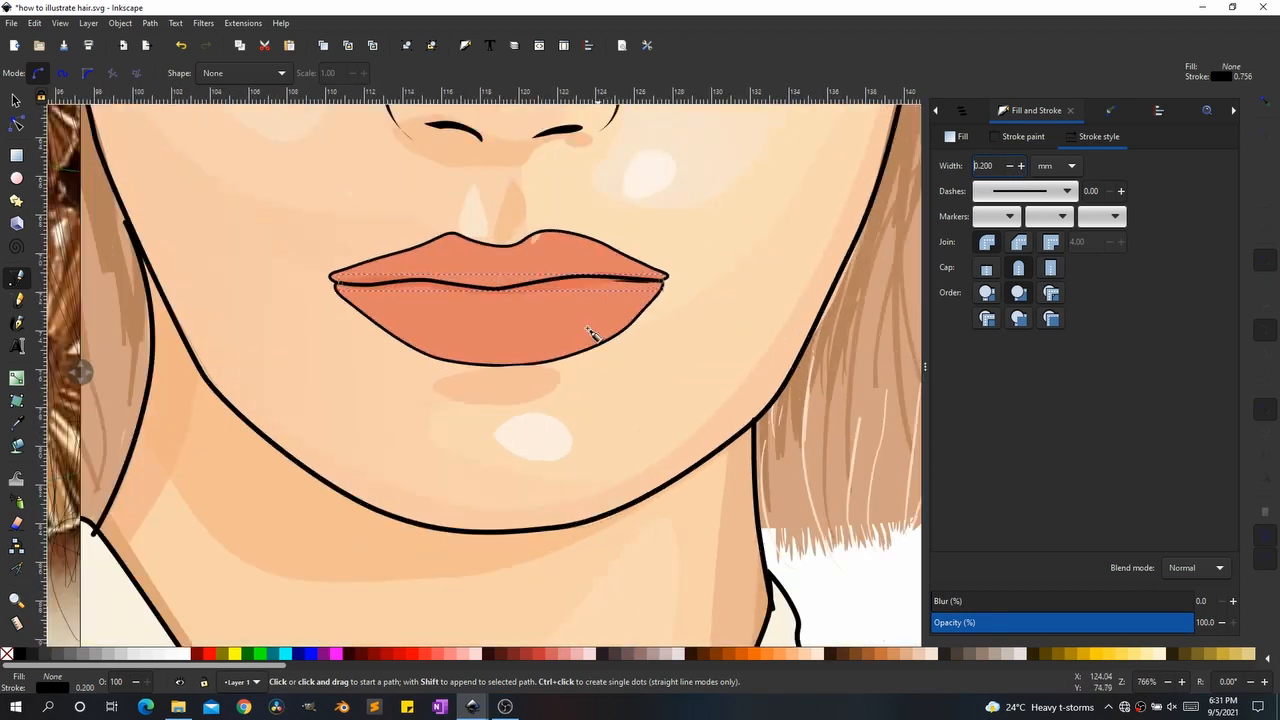
Step: Uncover the reference lips and trace a long closed highlight about 10.4 mm wide and 2.4 mm high on the lower lip
click(16, 100)
drag(80, 371, 309, 316)
mouse_move(408, 323)
mouse_down()
mouse_move(260, 334)
mouse_move(706, 315)
mouse_move(583, 325)
mouse_move(670, 318)
mouse_move(260, 289)
mouse_move(697, 303)
mouse_move(283, 300)
mouse_move(838, 300)
mouse_up()
scroll(506, 342, up, 2)
key(b)
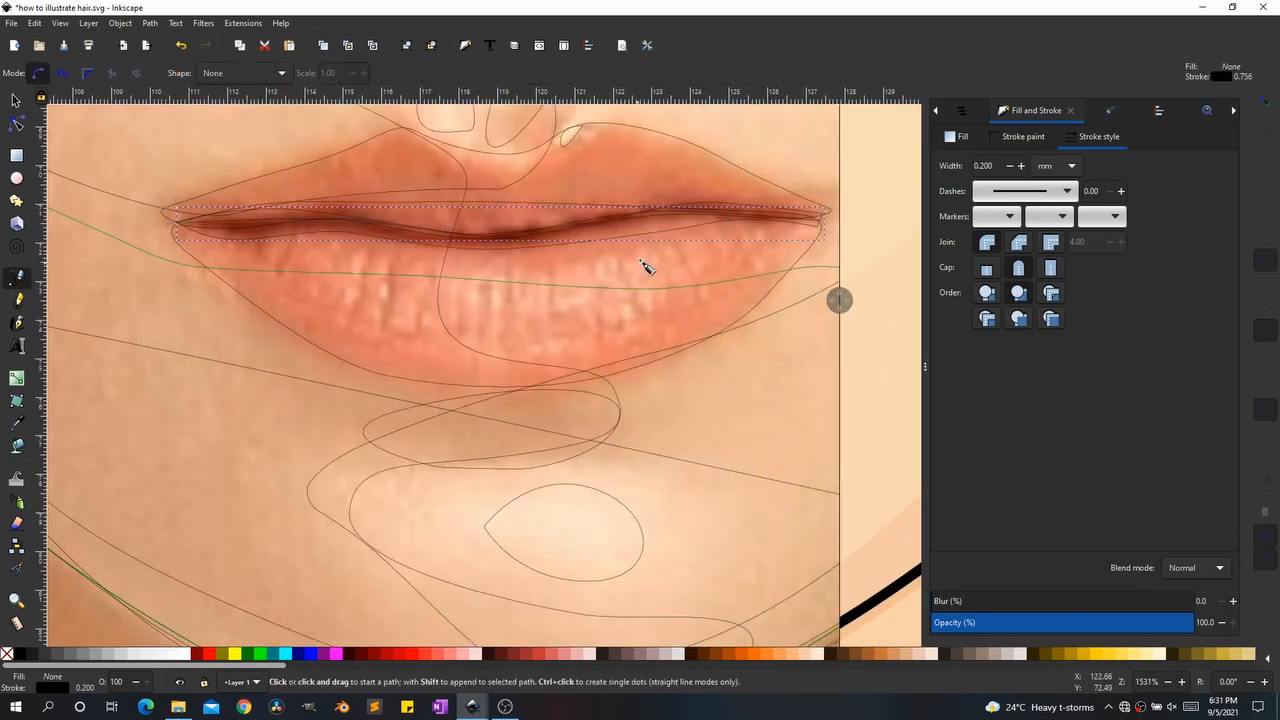
click(714, 252)
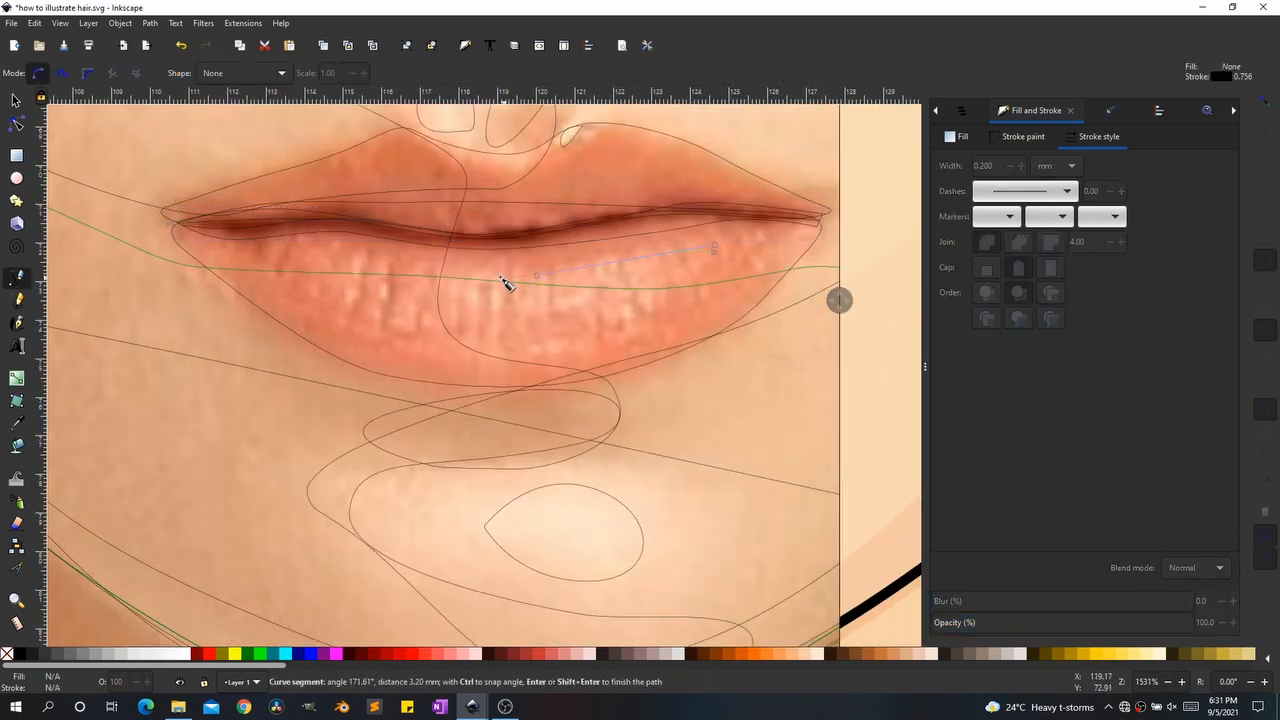
click(368, 255)
click(668, 308)
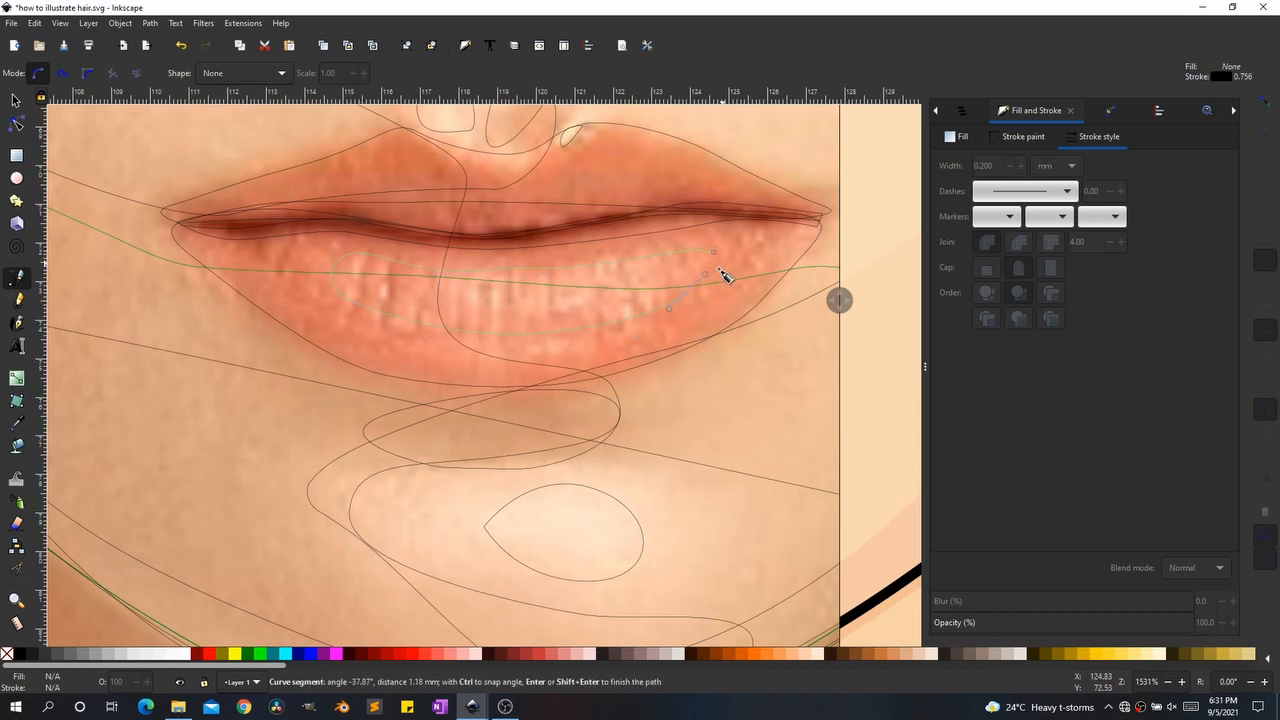
click(713, 252)
Step: Draw a small closed crescent highlight inside the long lower-lip highlight with the Pen tool
click(536, 304)
click(602, 283)
drag(556, 308, 548, 309)
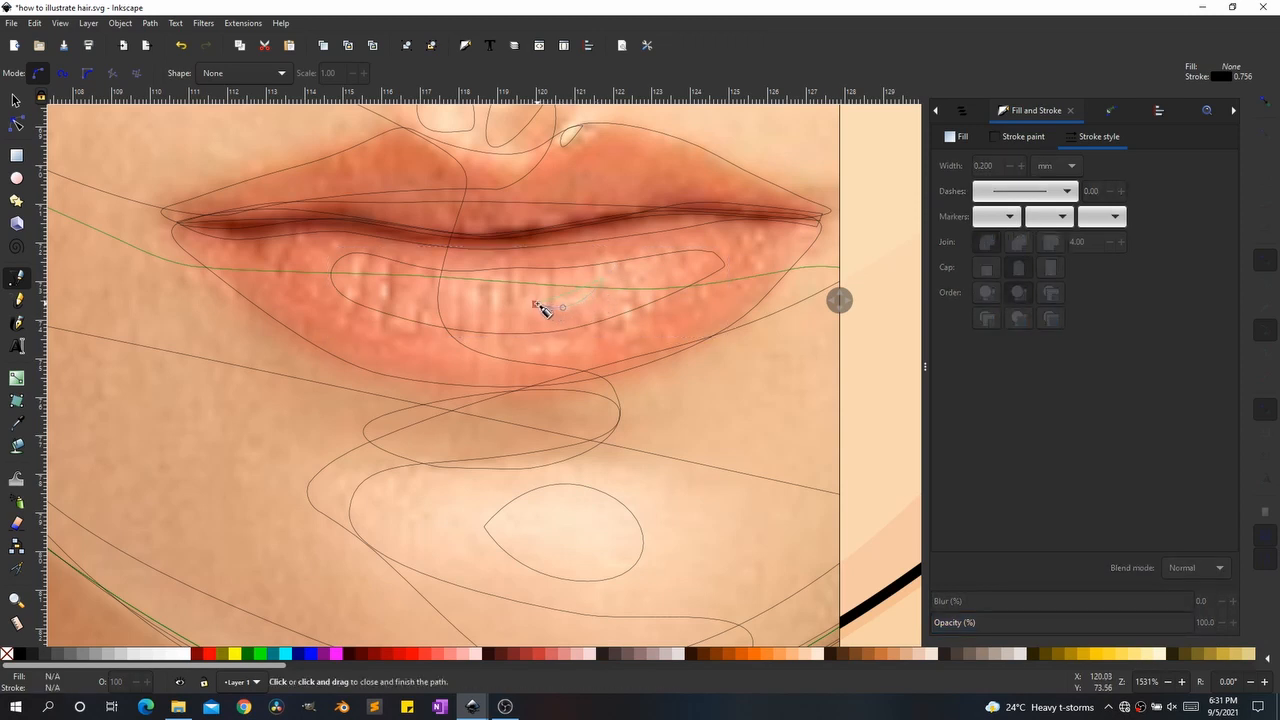
click(495, 305)
scroll(517, 300, up, 4)
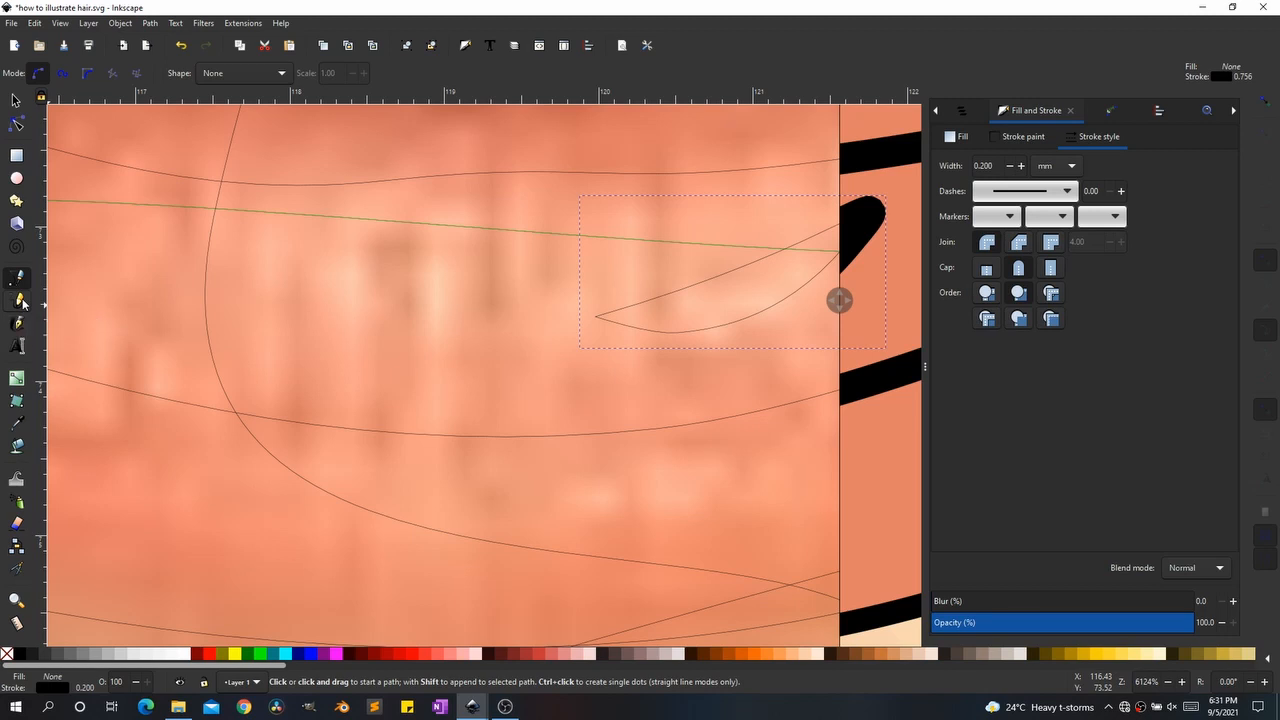
Step: Sketch three small upright highlights at the lower lip's centre and a narrow sliver farther right with the Pencil tool
click(19, 300)
scroll(390, 385, down, 2)
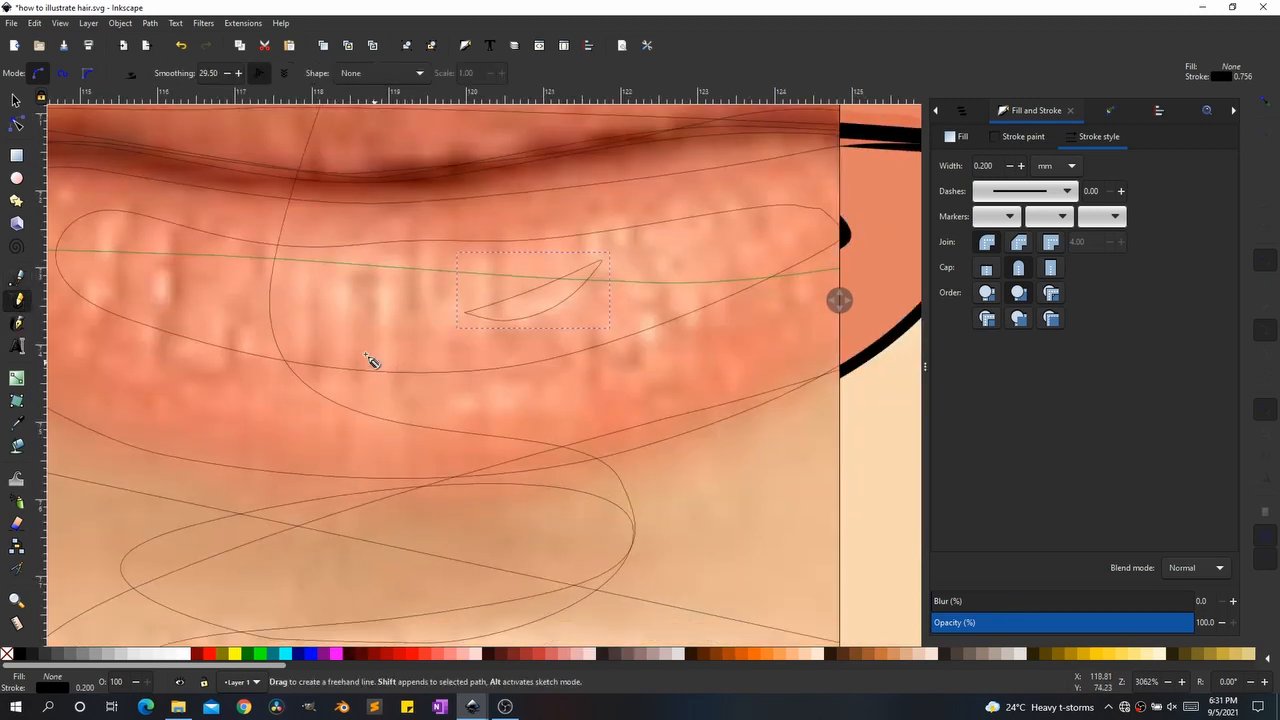
mouse_move(378, 321)
mouse_down()
mouse_move(408, 302)
mouse_move(394, 333)
mouse_move(345, 282)
mouse_move(364, 315)
mouse_move(330, 311)
mouse_up()
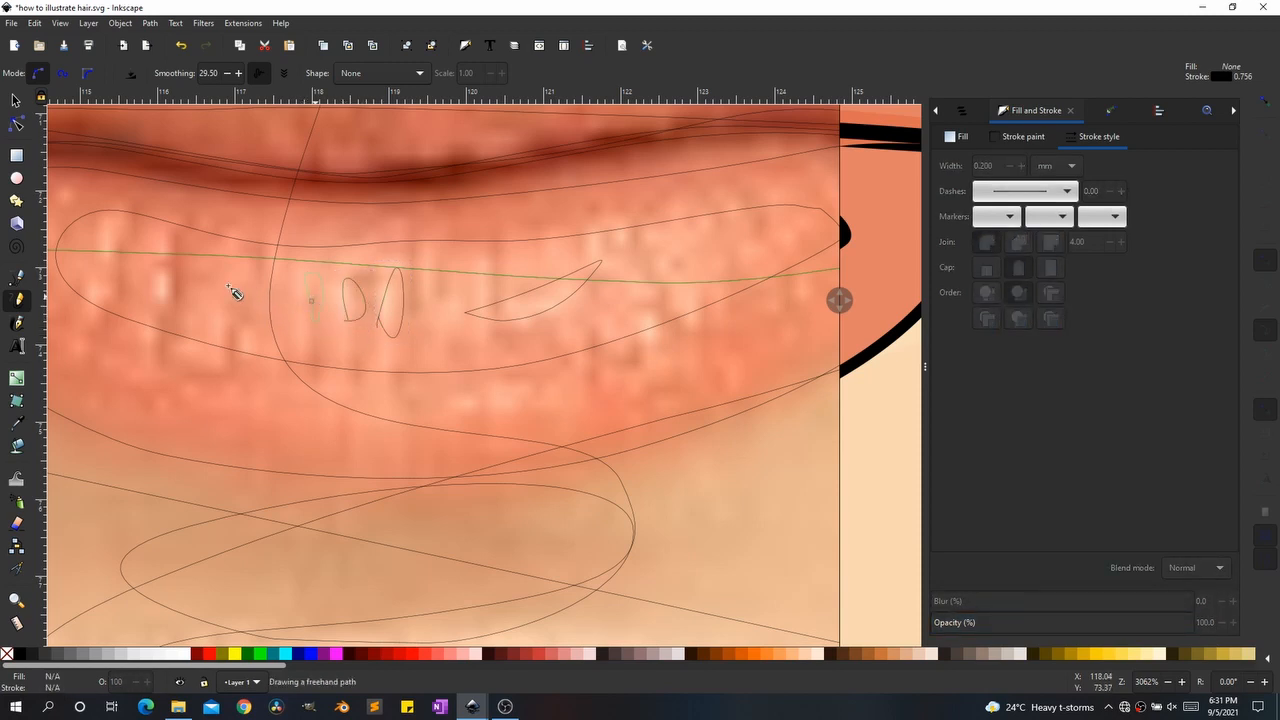
drag(245, 290, 312, 300)
drag(628, 329, 651, 356)
scroll(575, 415, down, 2)
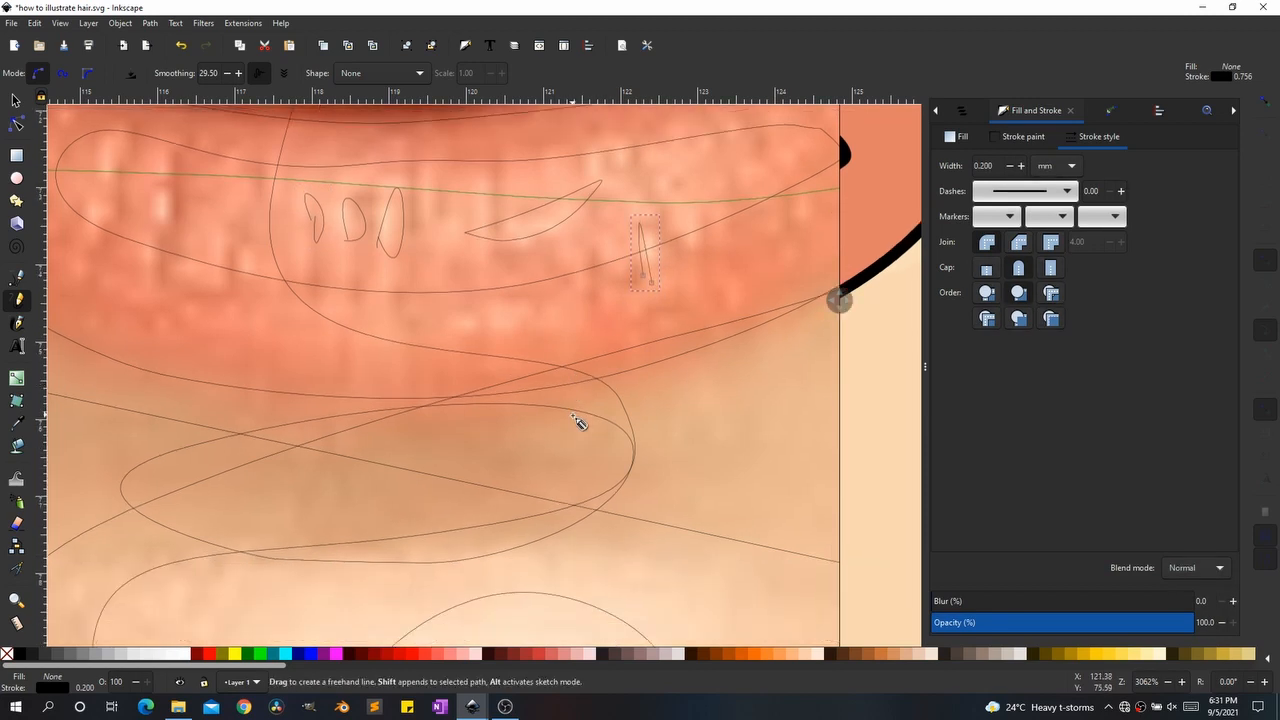
scroll(578, 422, down, 2)
scroll(560, 382, up, 2)
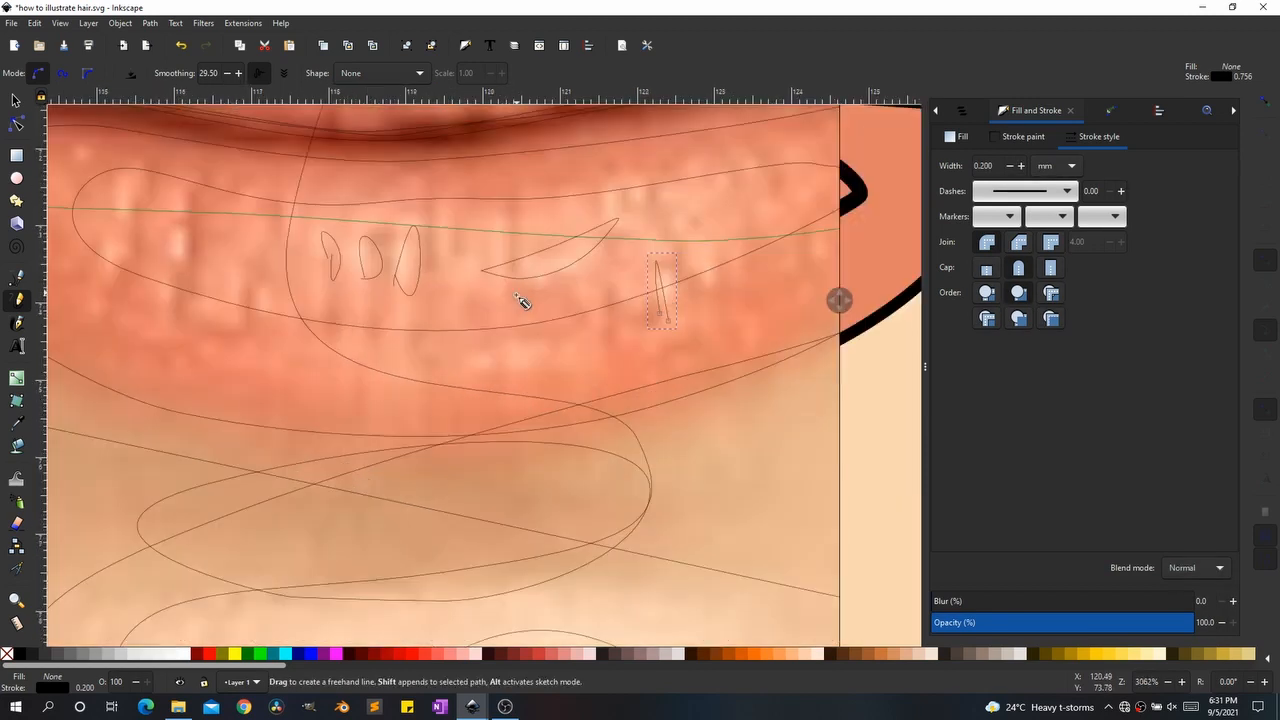
Step: Reveal the illustrated lips by moving the split divider back, and select the long lower-lip highlight
key(s)
scroll(483, 428, down, 1)
scroll(483, 428, down, 1)
scroll(483, 428, down, 4)
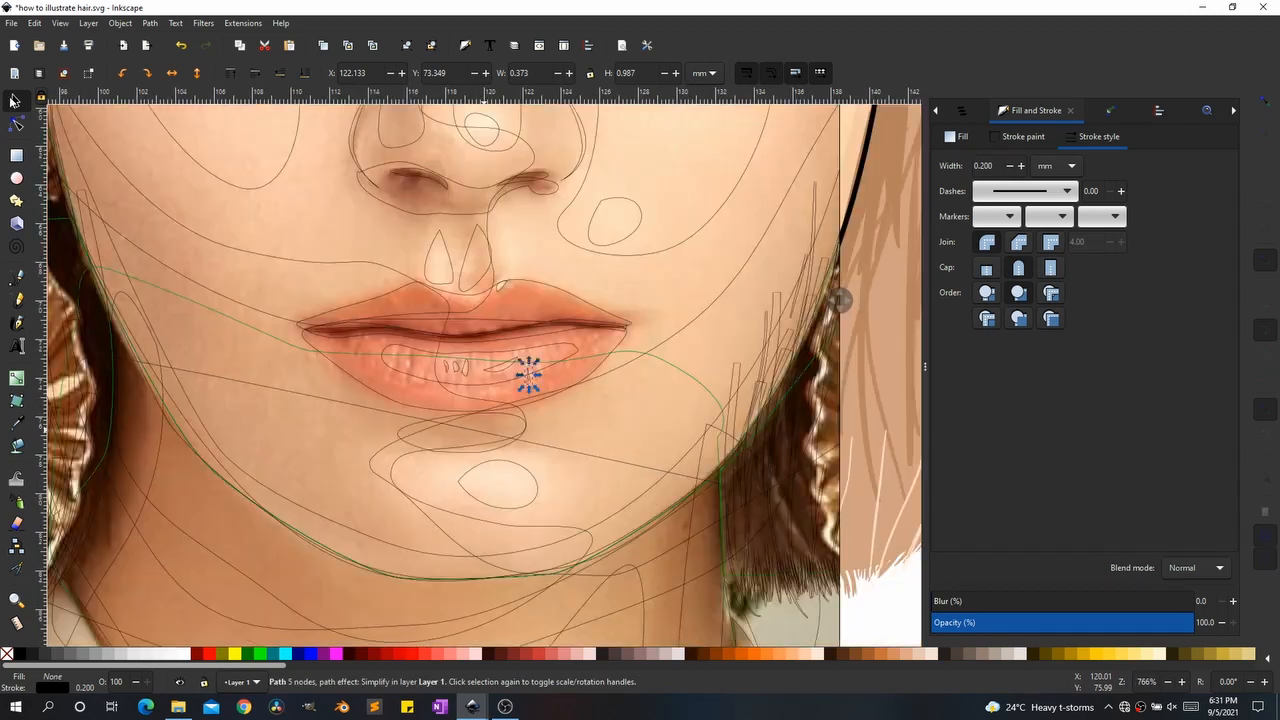
drag(846, 302, 162, 321)
click(416, 357)
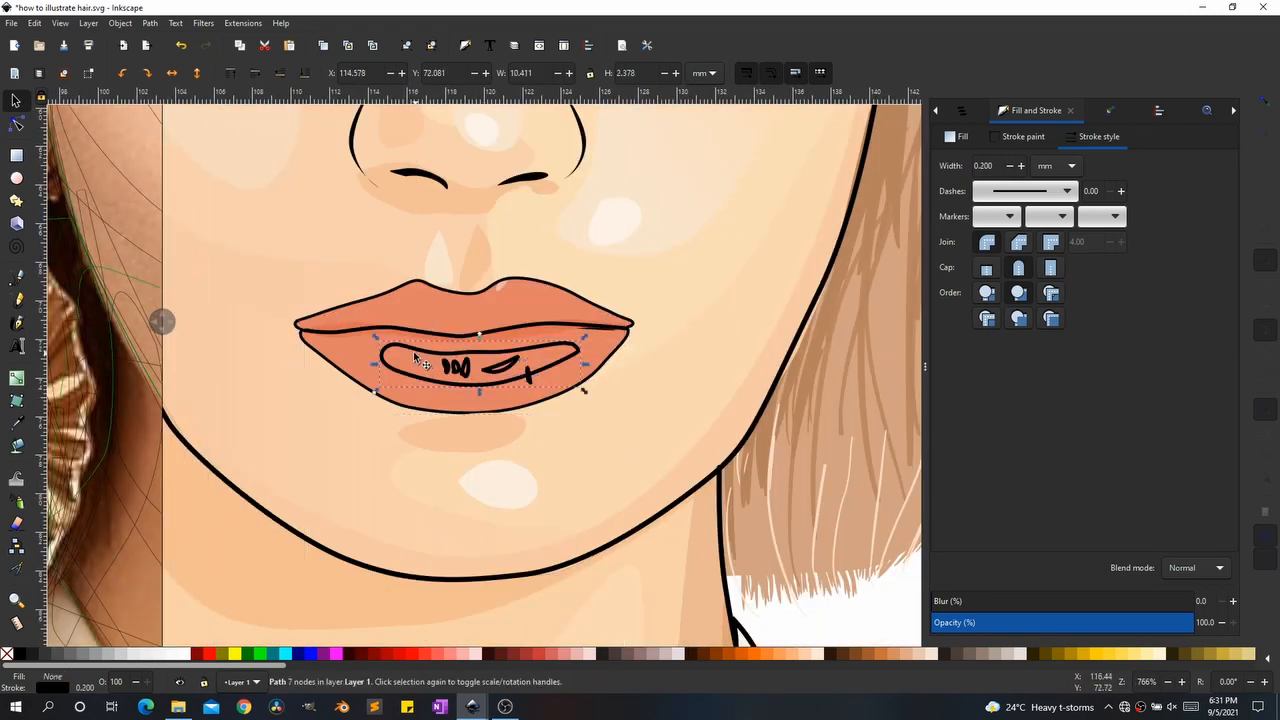
Step: Try a downward fading gradient on the upper lip
click(414, 302)
key(g)
drag(420, 293, 424, 327)
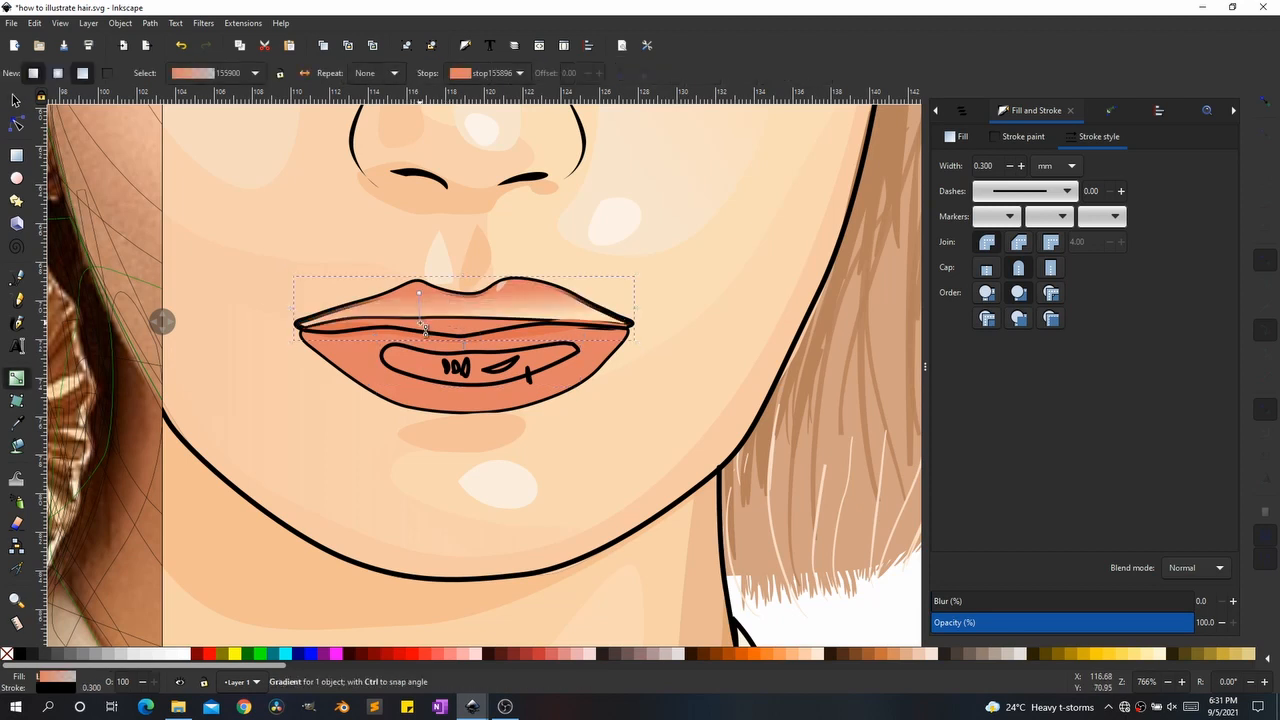
key(s)
key(ctrl+z)
Step: Apply a vertical gradient from bottom to top on the upper lip, with the top stop fully opaque and the bottom stop's lightness at 60
key(g)
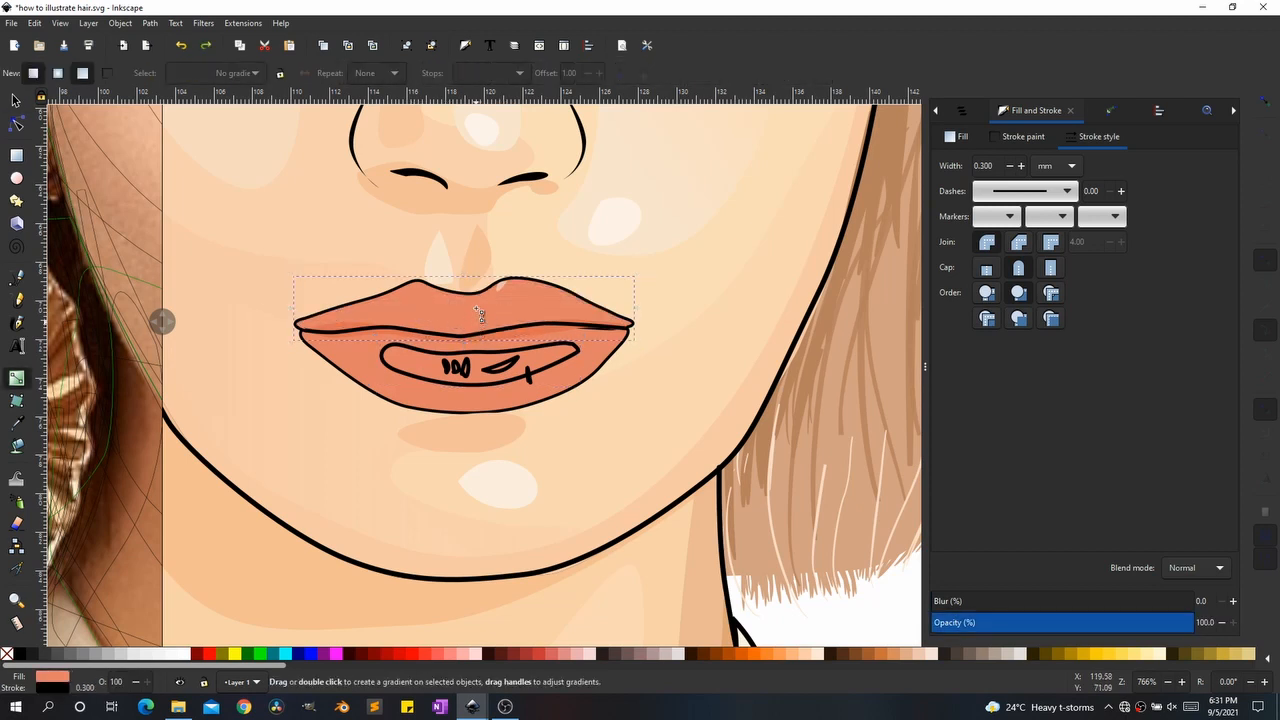
drag(476, 323, 476, 297)
click(950, 139)
drag(1128, 308, 1178, 304)
click(476, 323)
click(1090, 284)
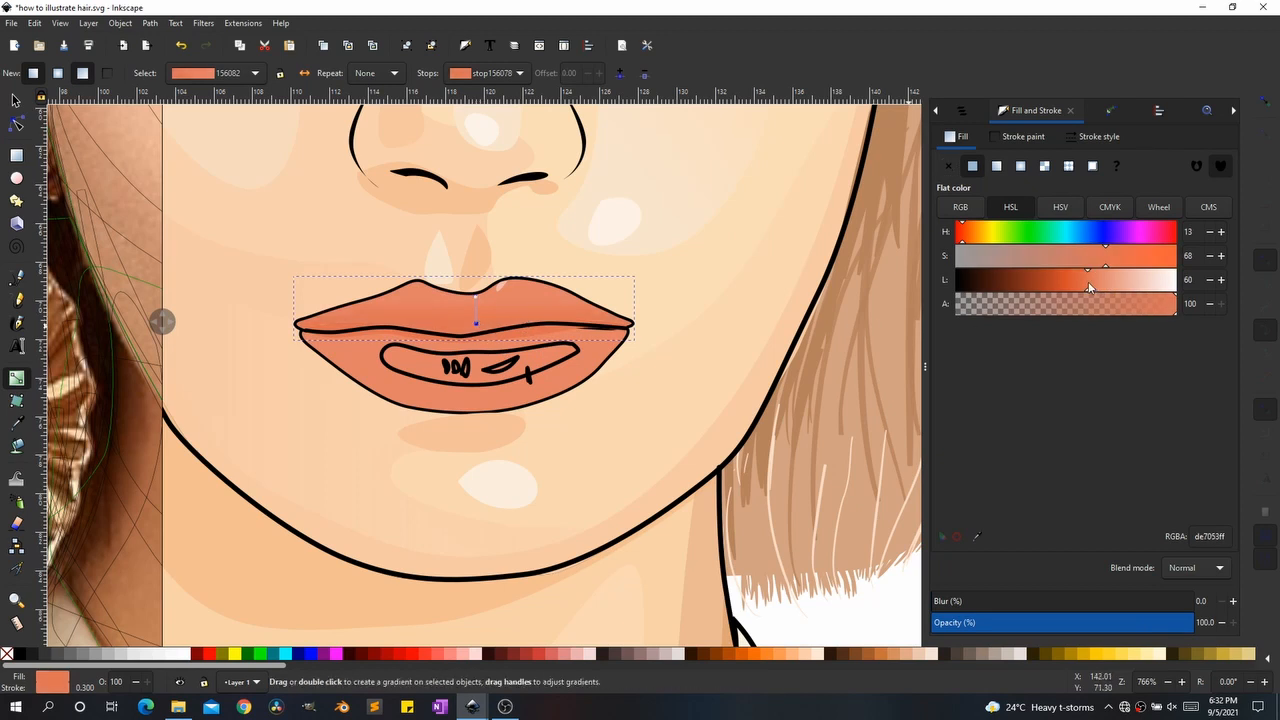
Step: Fill the lower lip with the darker orange sampled from the bottom of the upper lip
click(522, 361)
key(d)
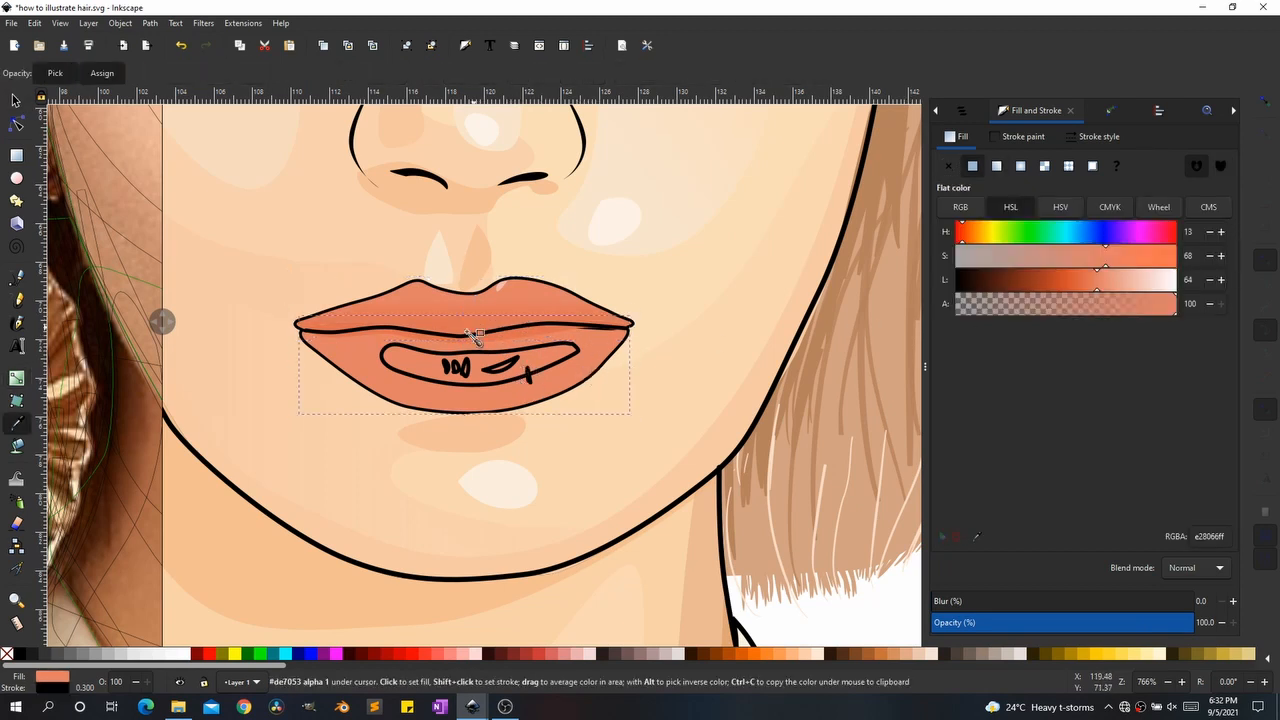
click(470, 335)
key(s)
Step: Give the long lower-lip highlight the lip's sampled colour with lightness raised to about 68, and remove its outline
scroll(460, 342, up, 1)
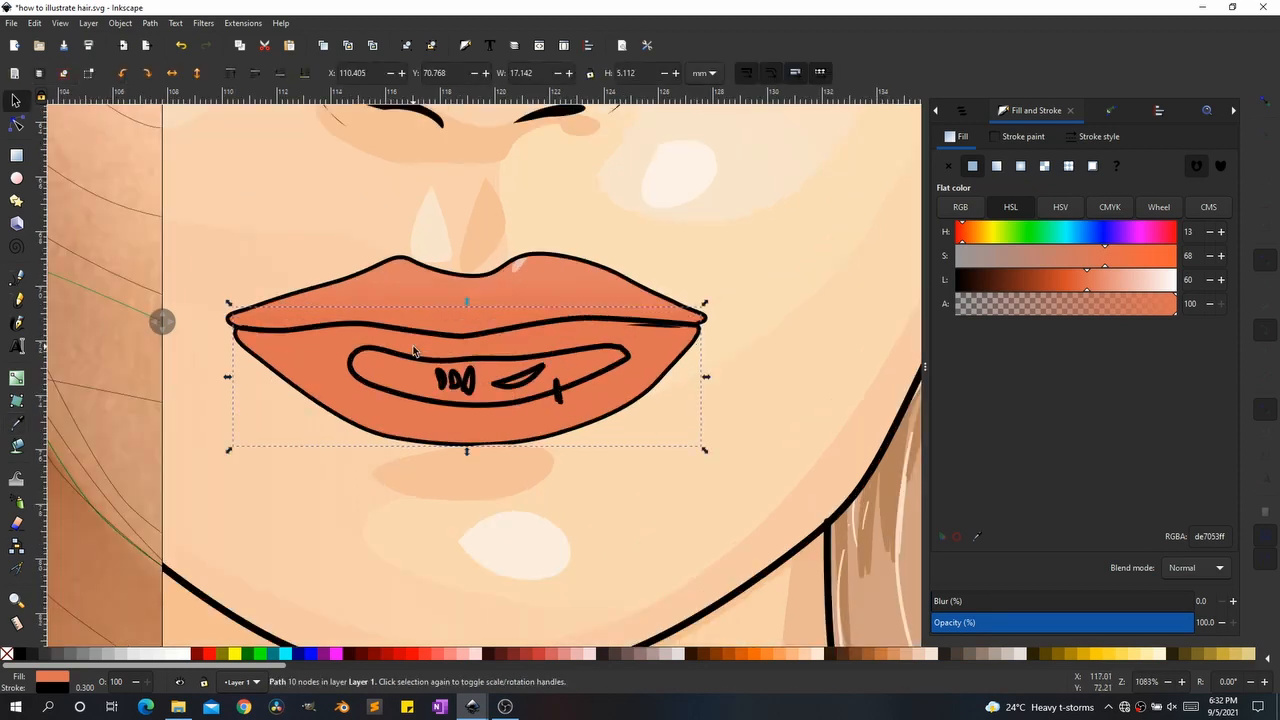
click(404, 364)
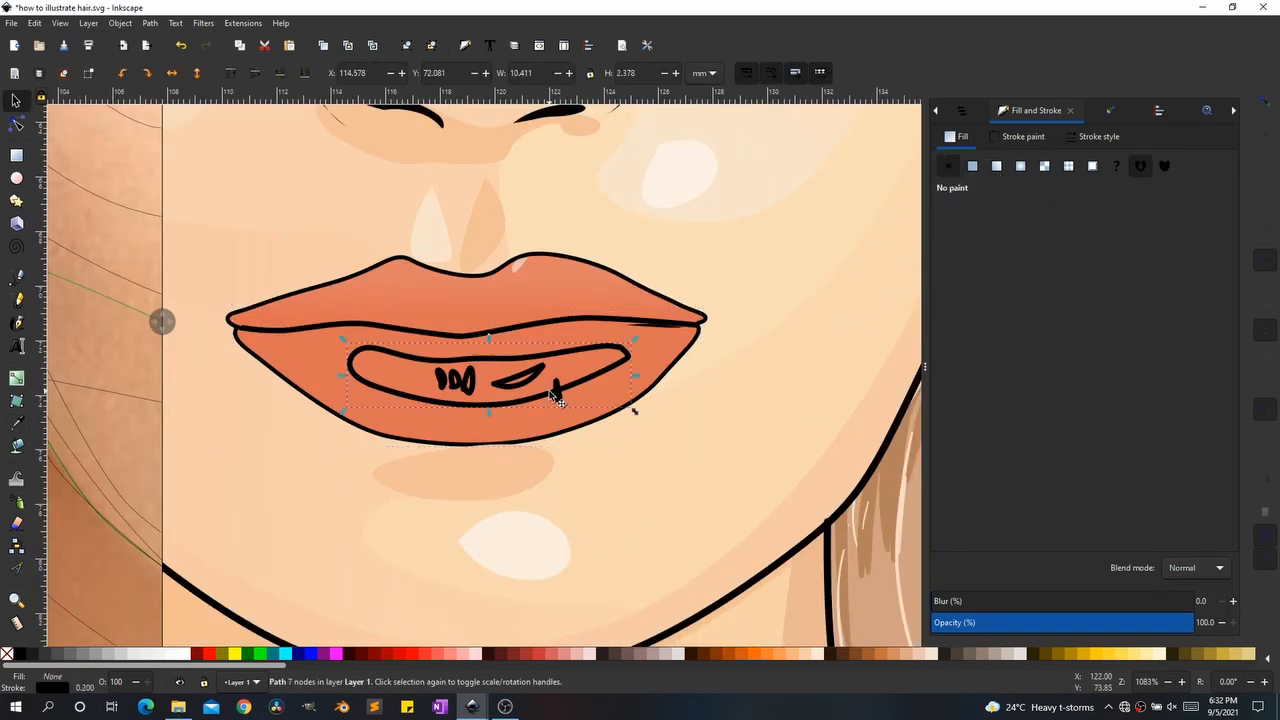
key(d)
click(606, 393)
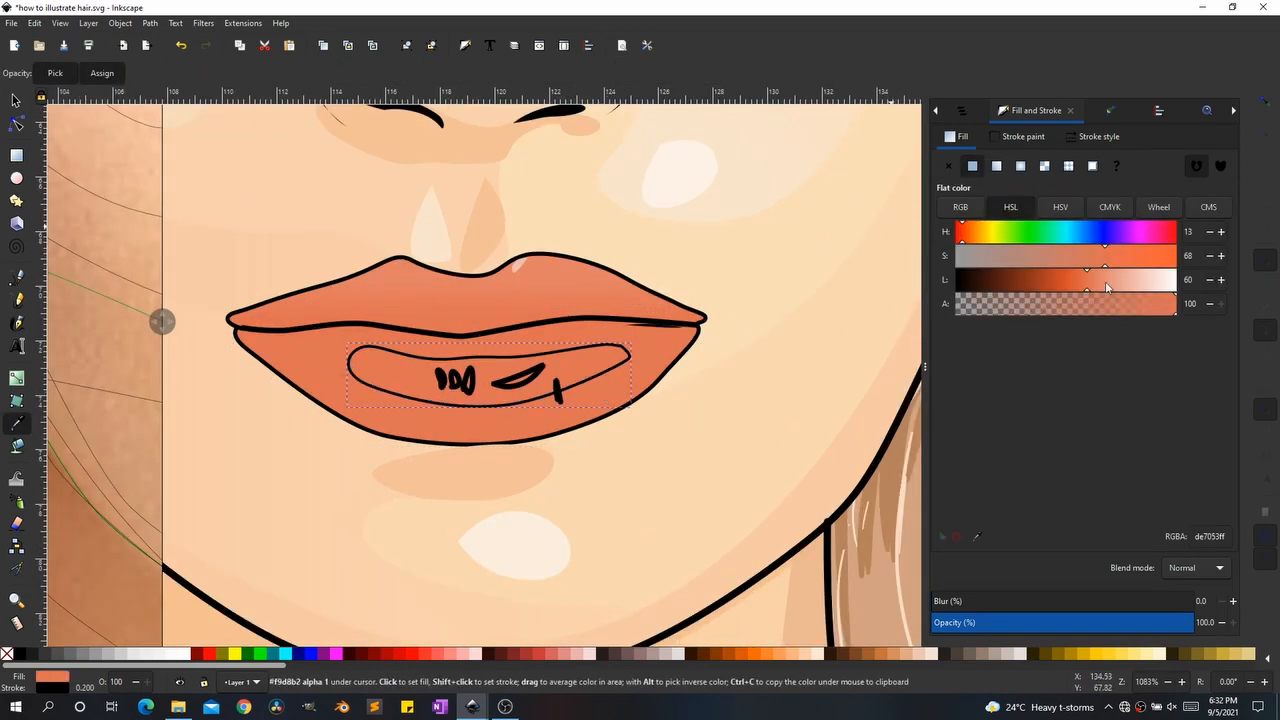
drag(1092, 287, 1106, 285)
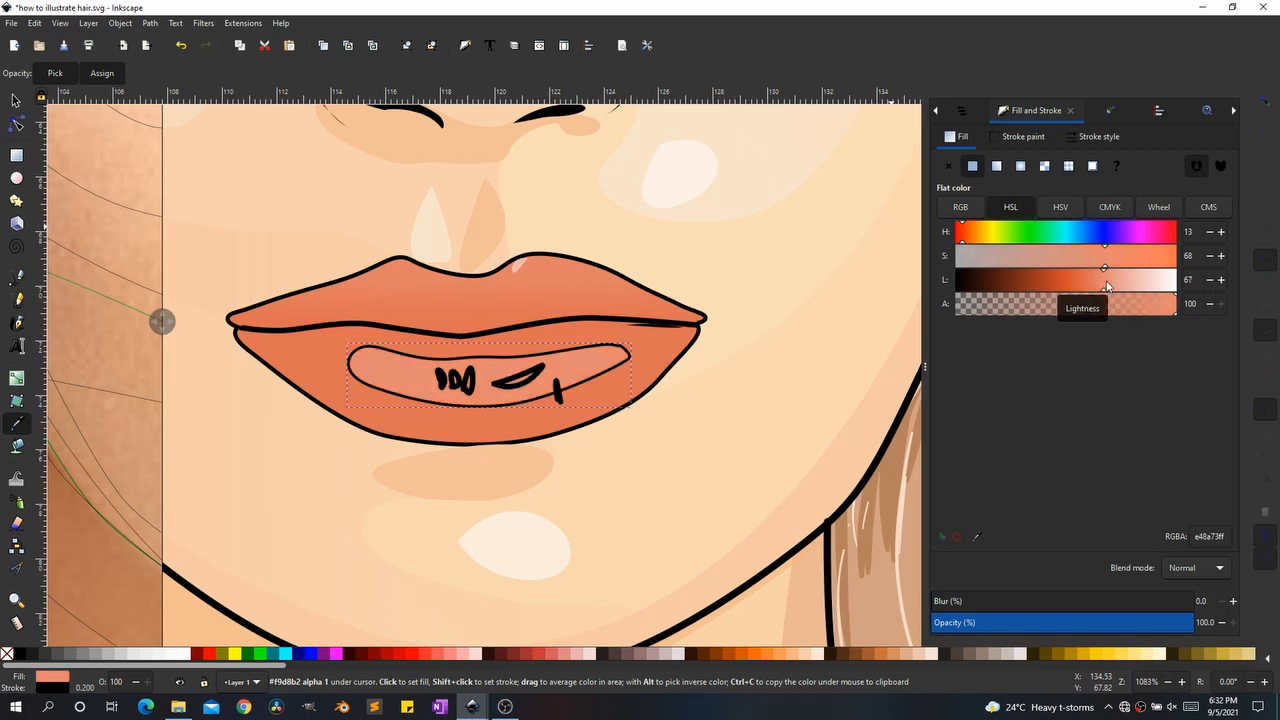
click(1025, 146)
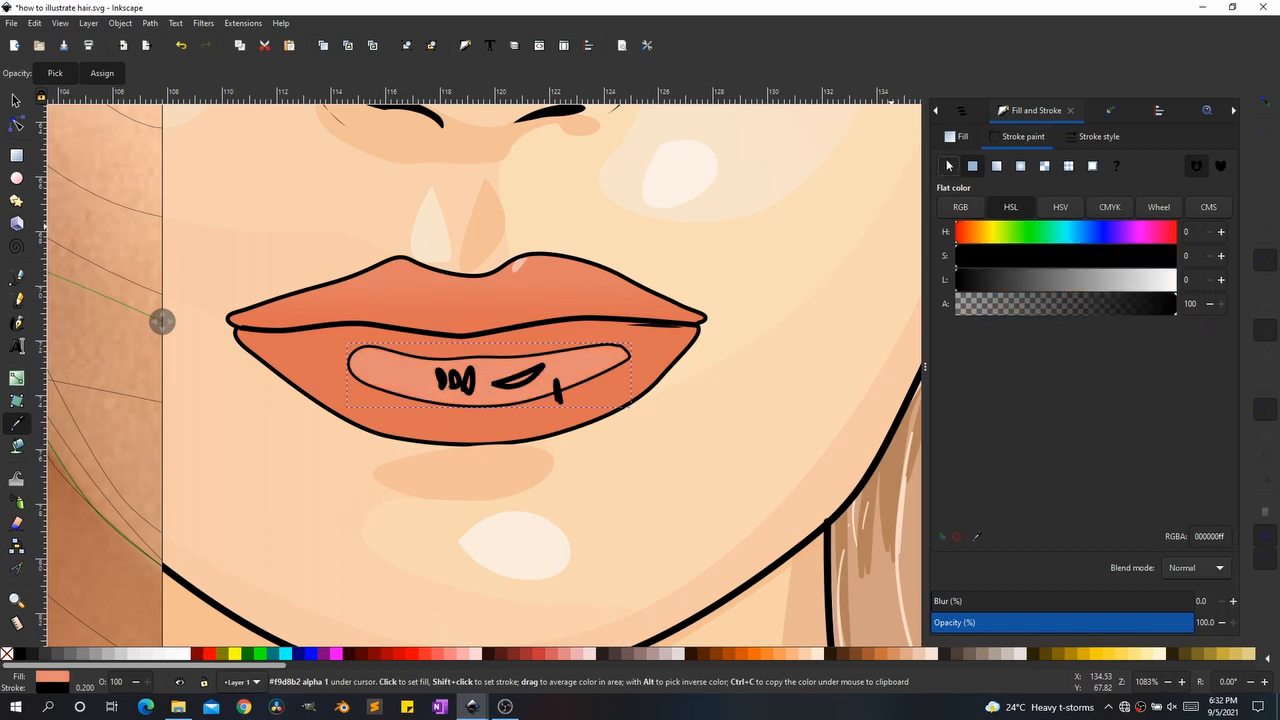
click(949, 166)
Step: Fill the five small lower-lip highlights with the long highlight's sampled colour and remove their outlines
key(s)
scroll(515, 391, up, 2)
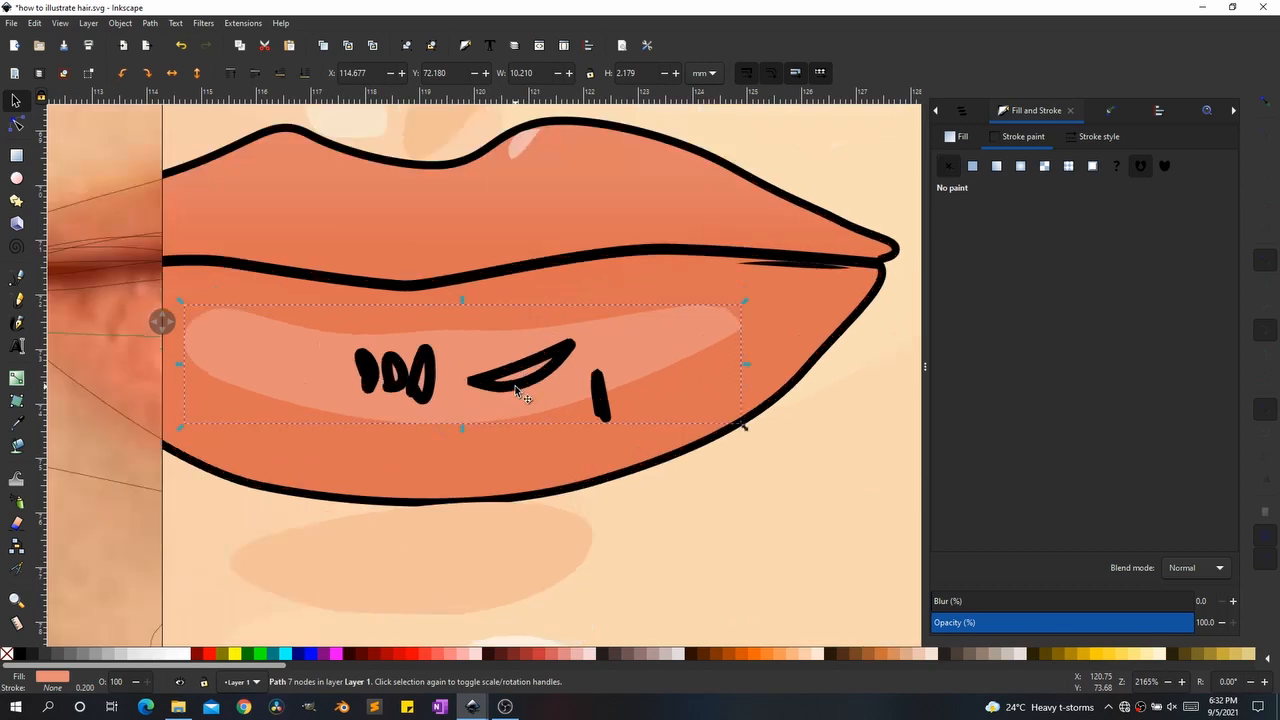
click(515, 391)
shift+click(433, 390)
shift+click(386, 377)
shift+click(376, 383)
key(d)
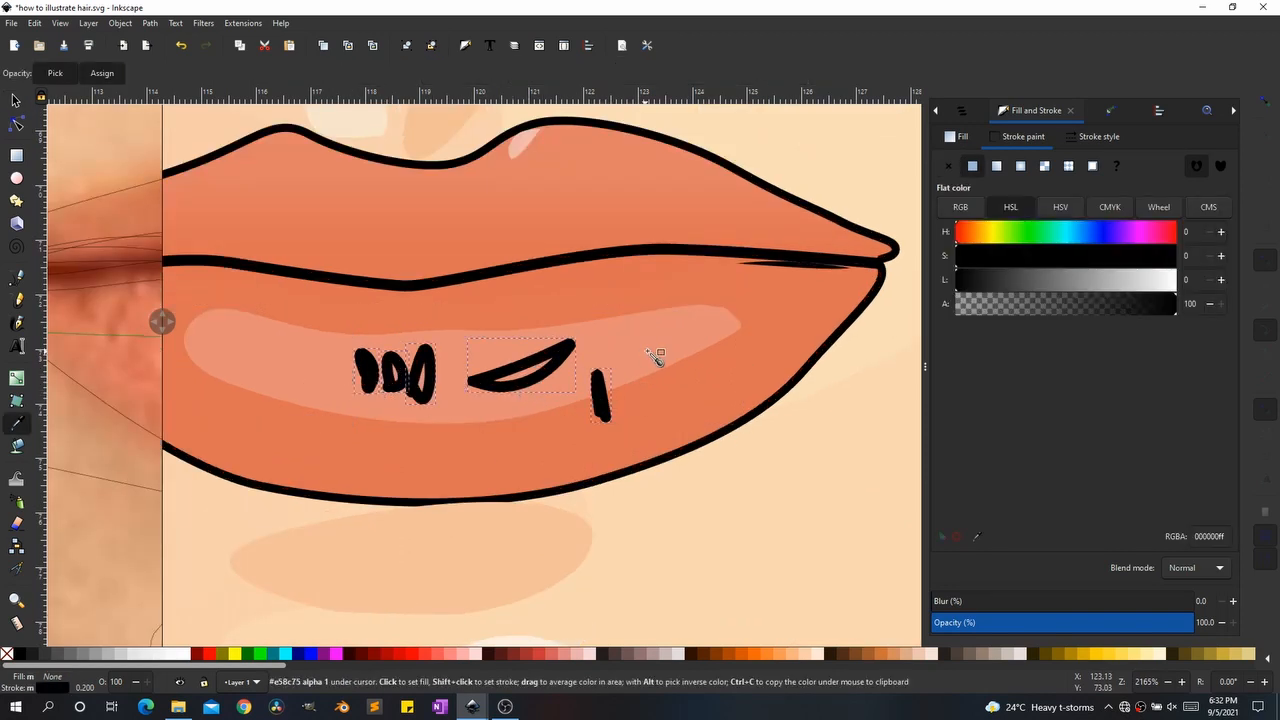
click(660, 355)
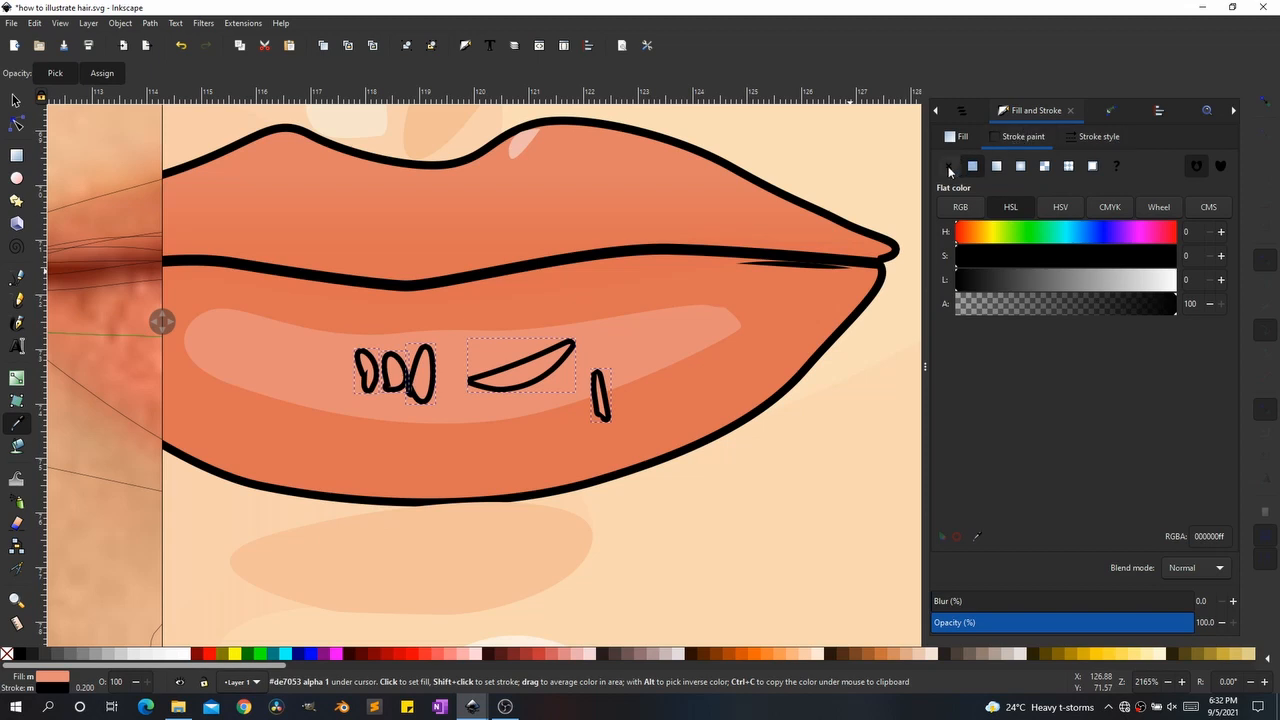
click(948, 166)
Step: Set the fill lightness of the five small lower-lip highlights to 80
click(957, 136)
drag(1108, 287, 1125, 286)
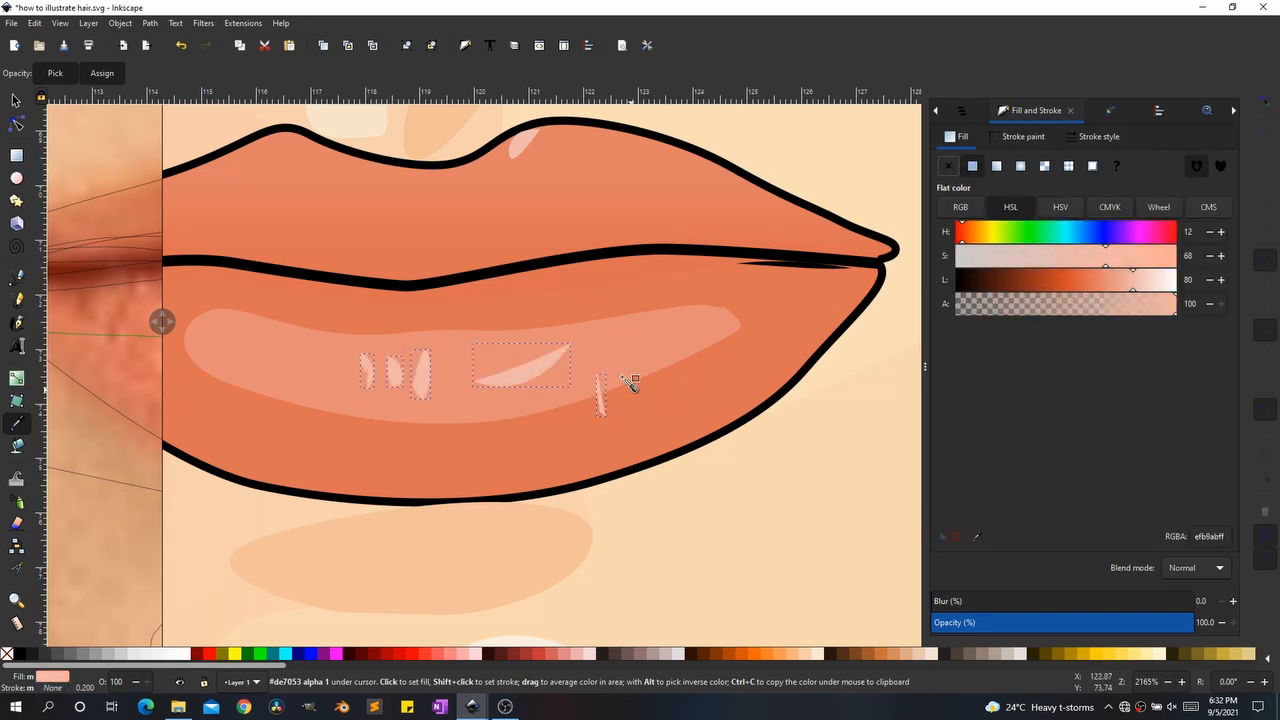
key(ctrl+z)
key(z)
key(ctrl+shift+z)
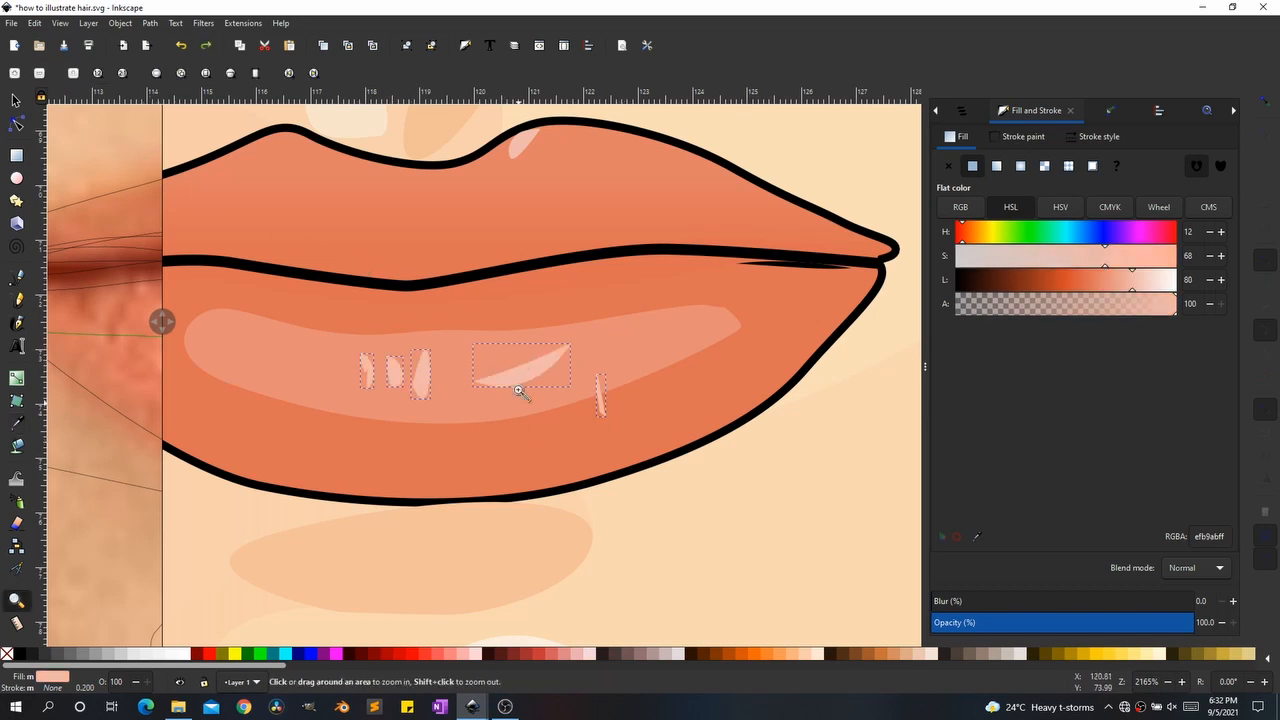
Step: Delete the narrow sliver and the curved highlight beside it from the lower lip
click(16, 100)
click(530, 387)
click(667, 403)
click(606, 409)
key(Delete)
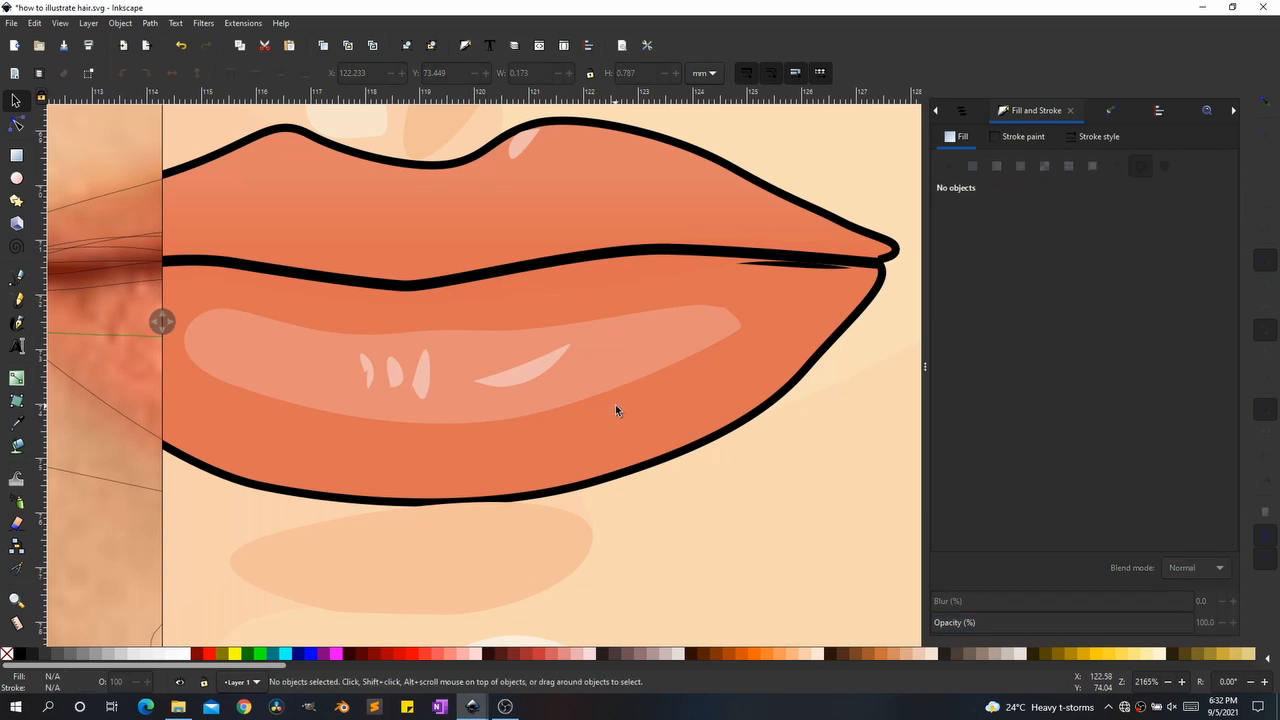
scroll(614, 409, down, 3)
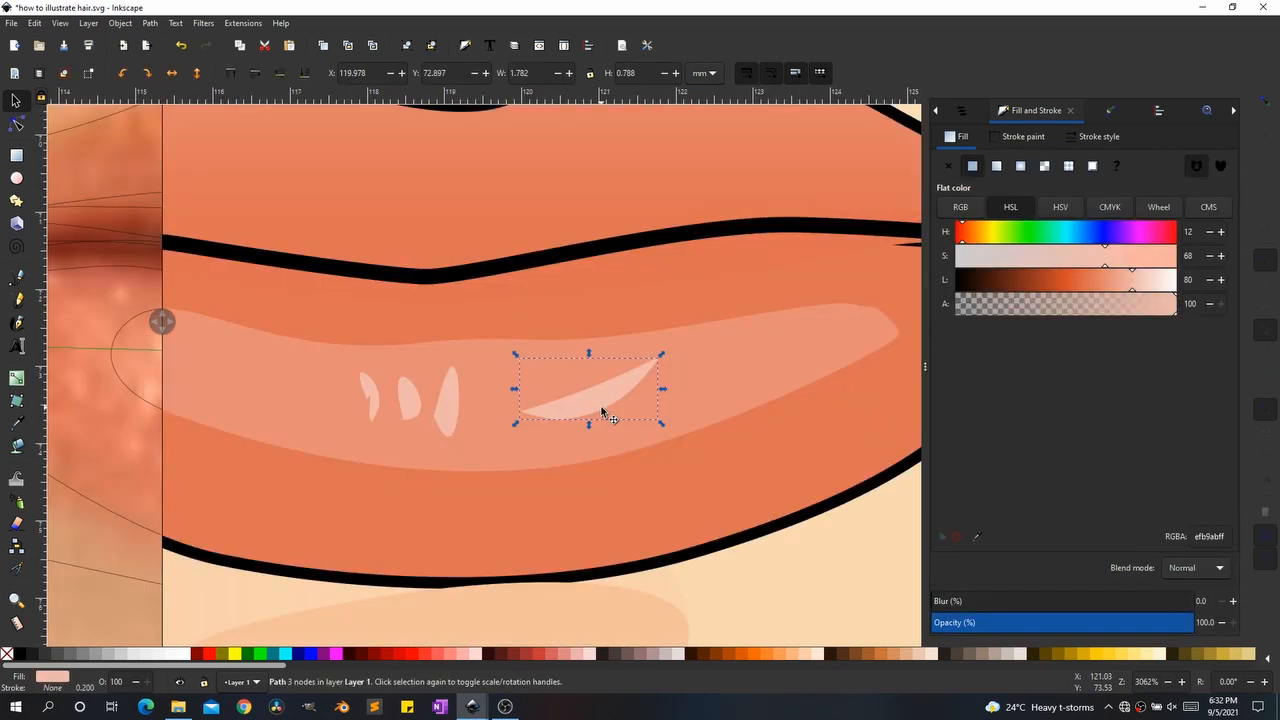
key(Delete)
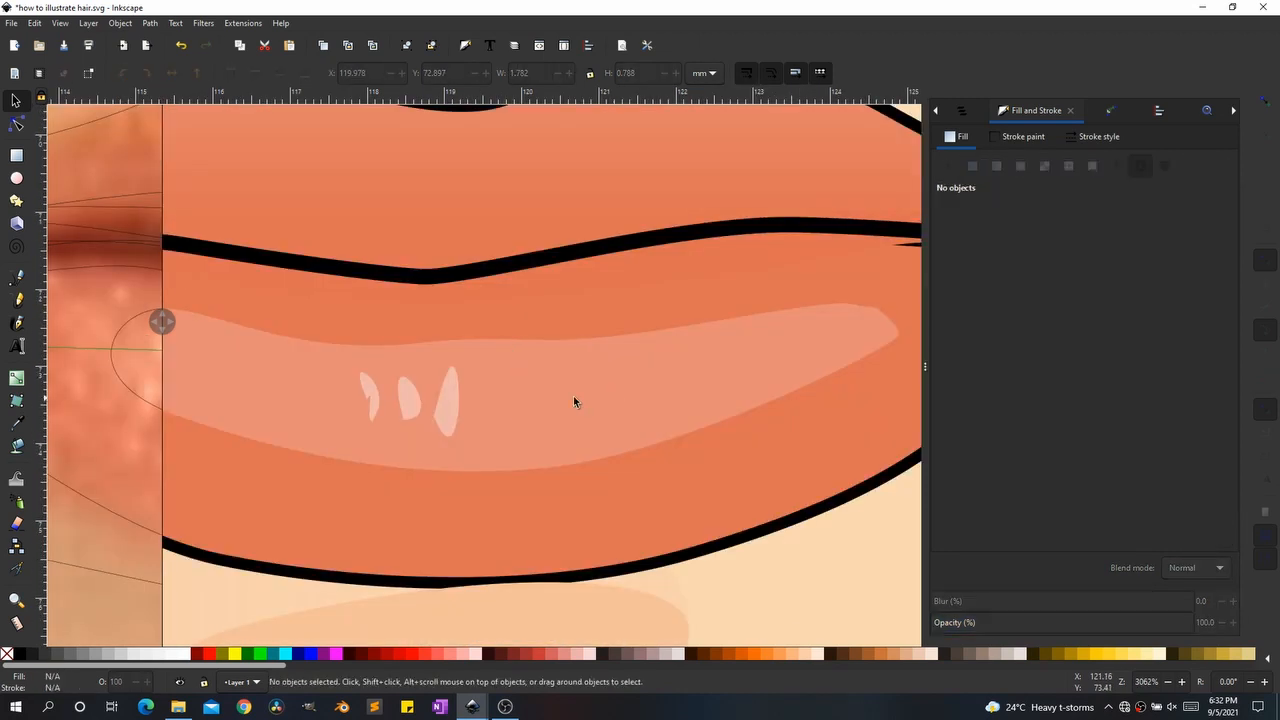
Step: Narrow the three small upright highlights and move them closer together at the lower lip's centre
click(452, 411)
drag(427, 402, 439, 402)
click(410, 401)
mouse_move(391, 399)
mouse_down()
mouse_move(404, 399)
mouse_move(366, 397)
mouse_up()
click(376, 404)
click(453, 404)
drag(375, 403, 438, 404)
mouse_move(416, 406)
mouse_down()
mouse_move(663, 404)
mouse_move(438, 400)
mouse_up()
click(459, 405)
scroll(499, 452, down, 3)
click(515, 478)
Step: Draw a slanted elongated highlight near the long highlight's right end, with a small oval about 0.36 by 0.43 mm inside it, using the Bezier pen
scroll(515, 480, down, 2)
key(b)
scroll(540, 468, up, 4)
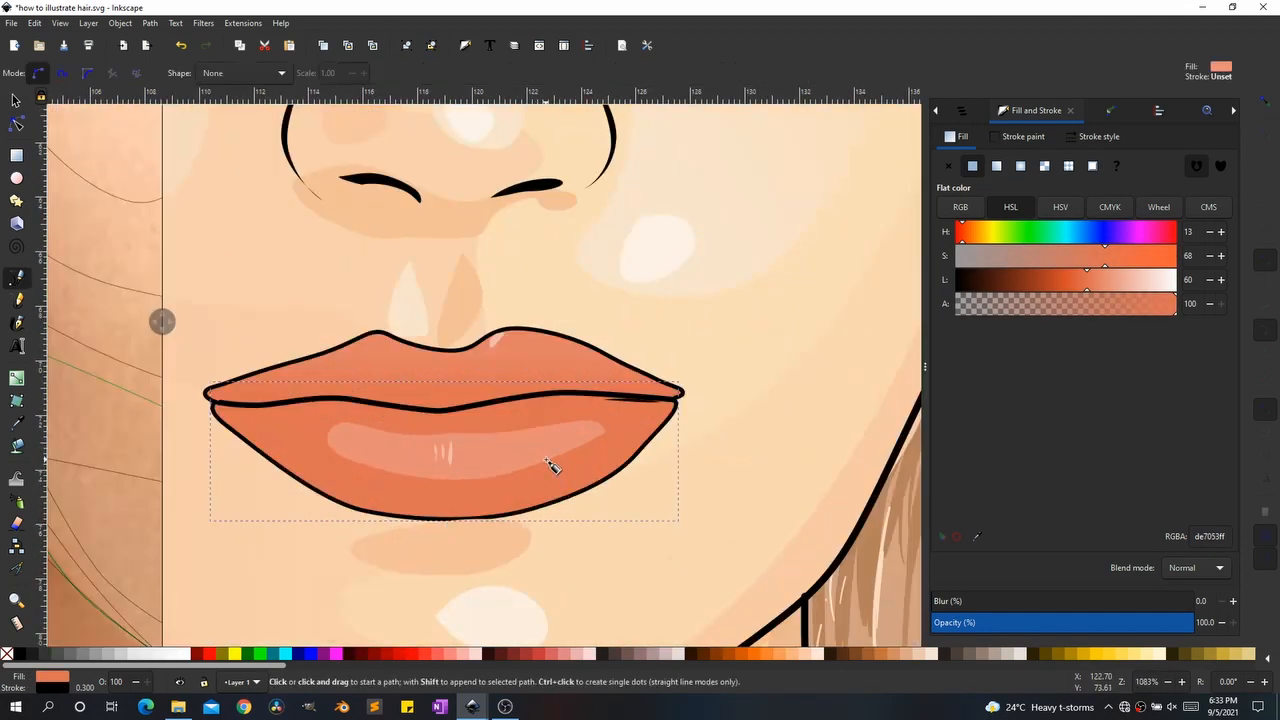
click(482, 449)
mouse_move(597, 403)
mouse_down()
mouse_move(617, 421)
mouse_move(579, 412)
mouse_up()
click(482, 449)
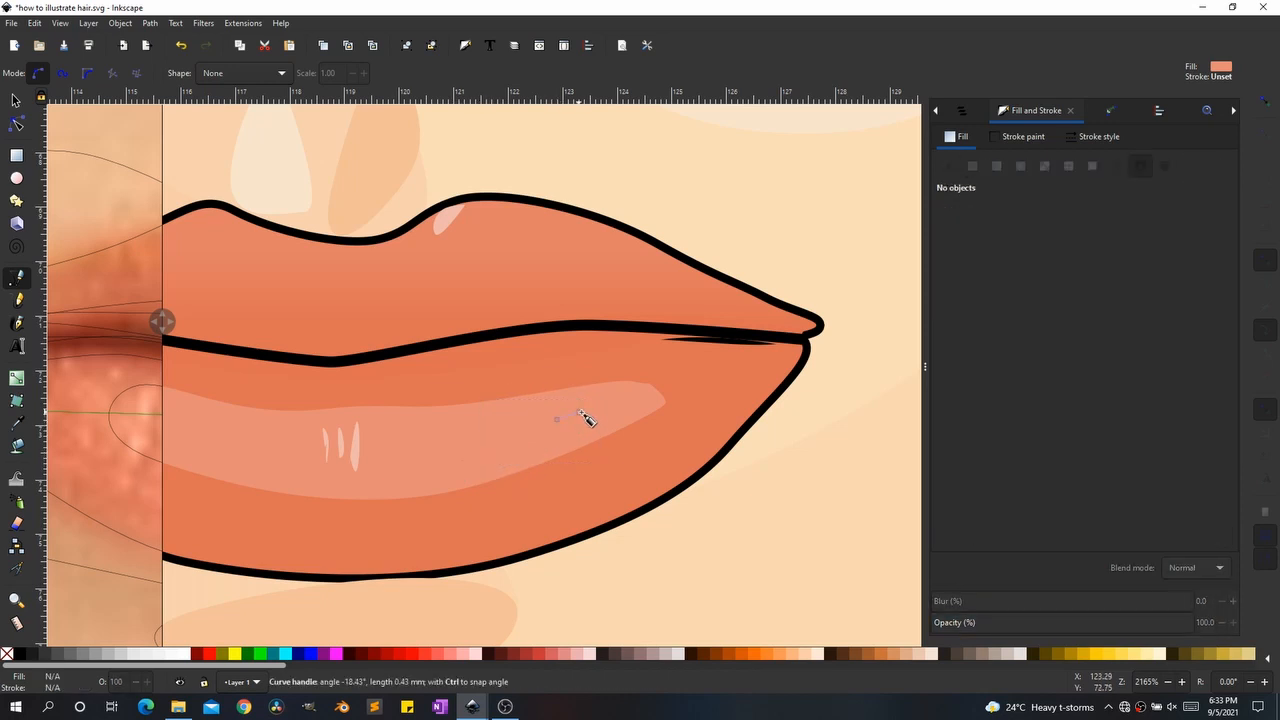
click(558, 441)
click(557, 419)
Step: Select both new lower-lip highlights and set their fill lightness to 76
key(s)
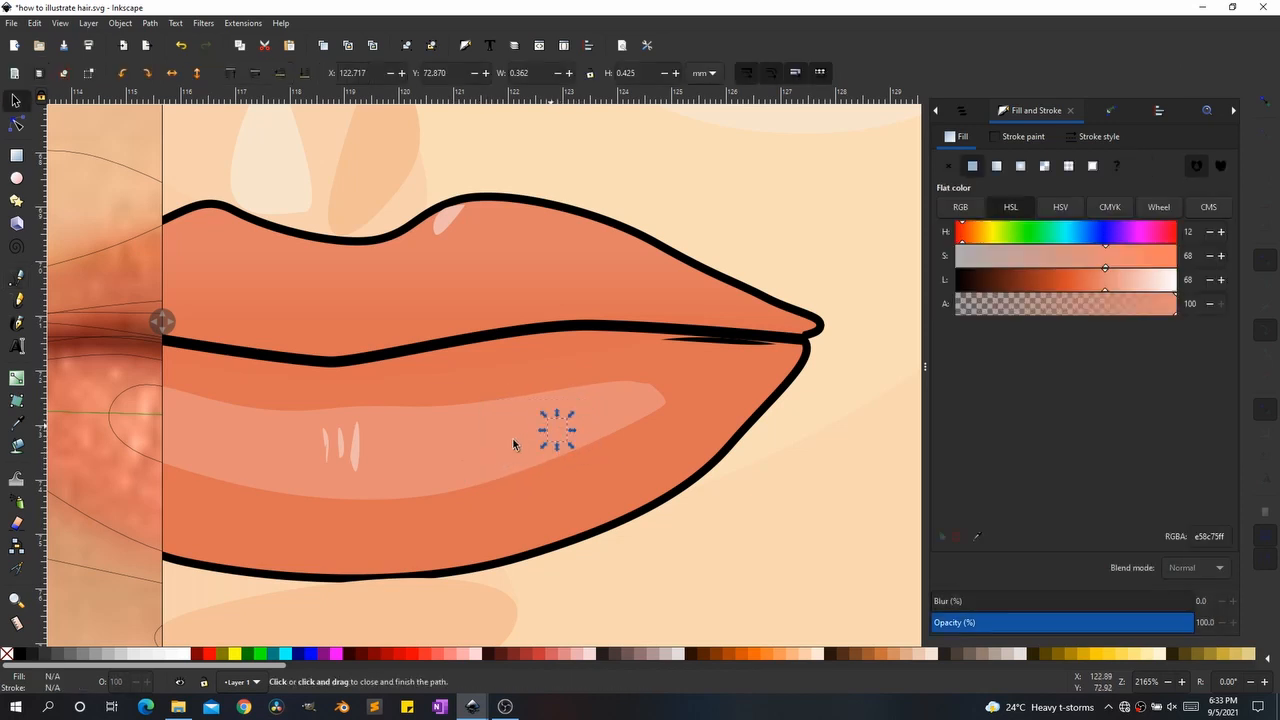
shift+click(520, 446)
key(d)
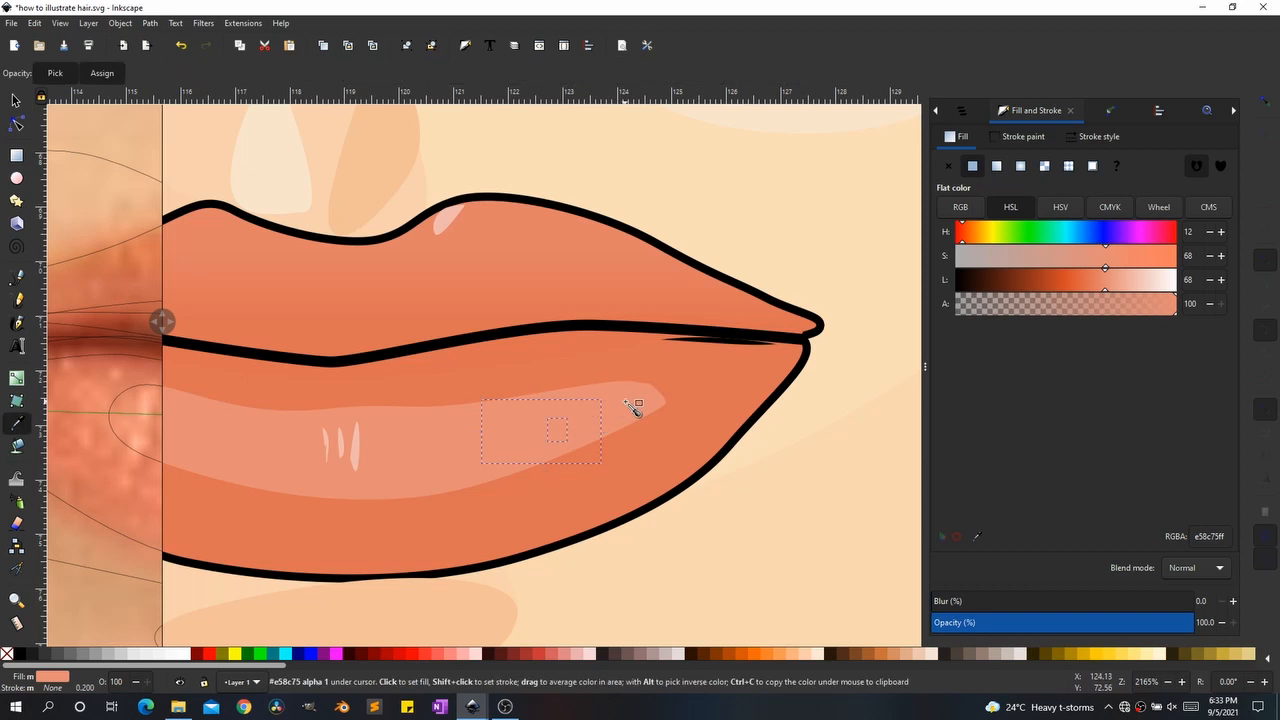
drag(1122, 290, 1126, 284)
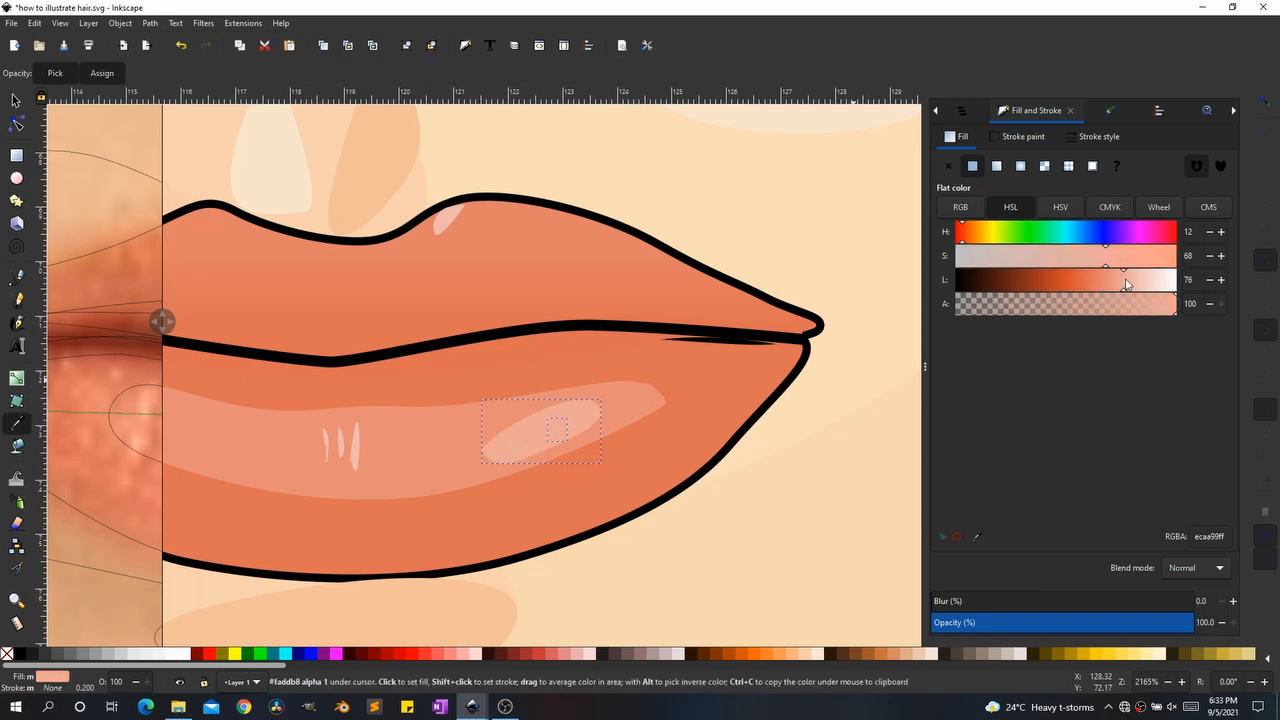
Step: Brighten the small inner oval highlight alone to a lightness of 88
key(s)
click(703, 427)
click(562, 433)
drag(1127, 290, 1151, 284)
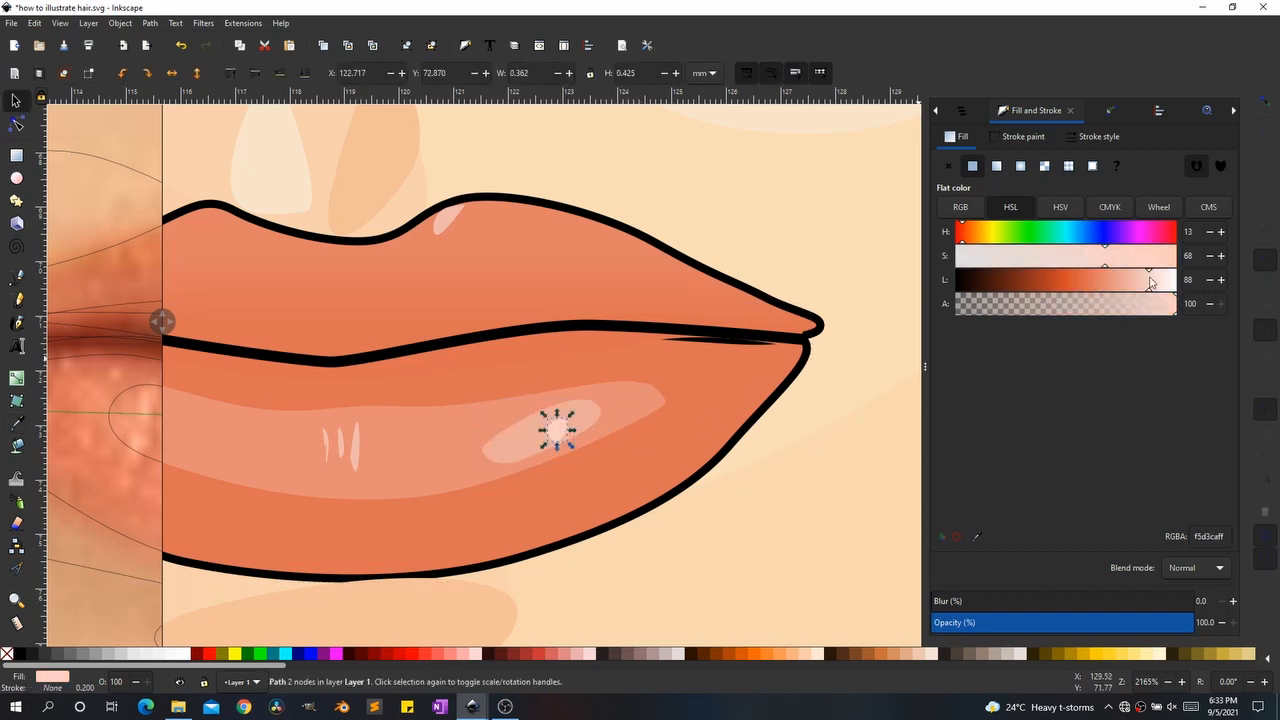
click(828, 415)
Step: Examine the finished lips within the whole portrait, and return to the chin and mouth area
scroll(660, 443, down, 1)
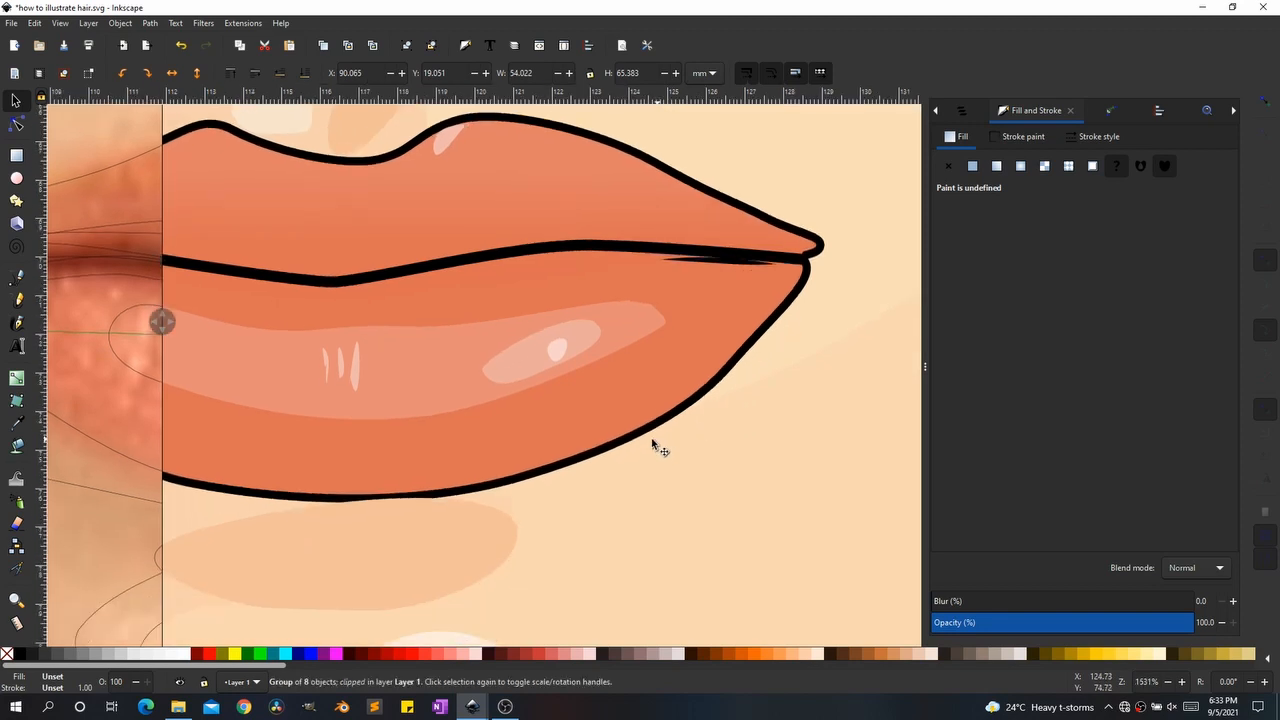
scroll(655, 445, down, 3)
scroll(660, 450, down, 3)
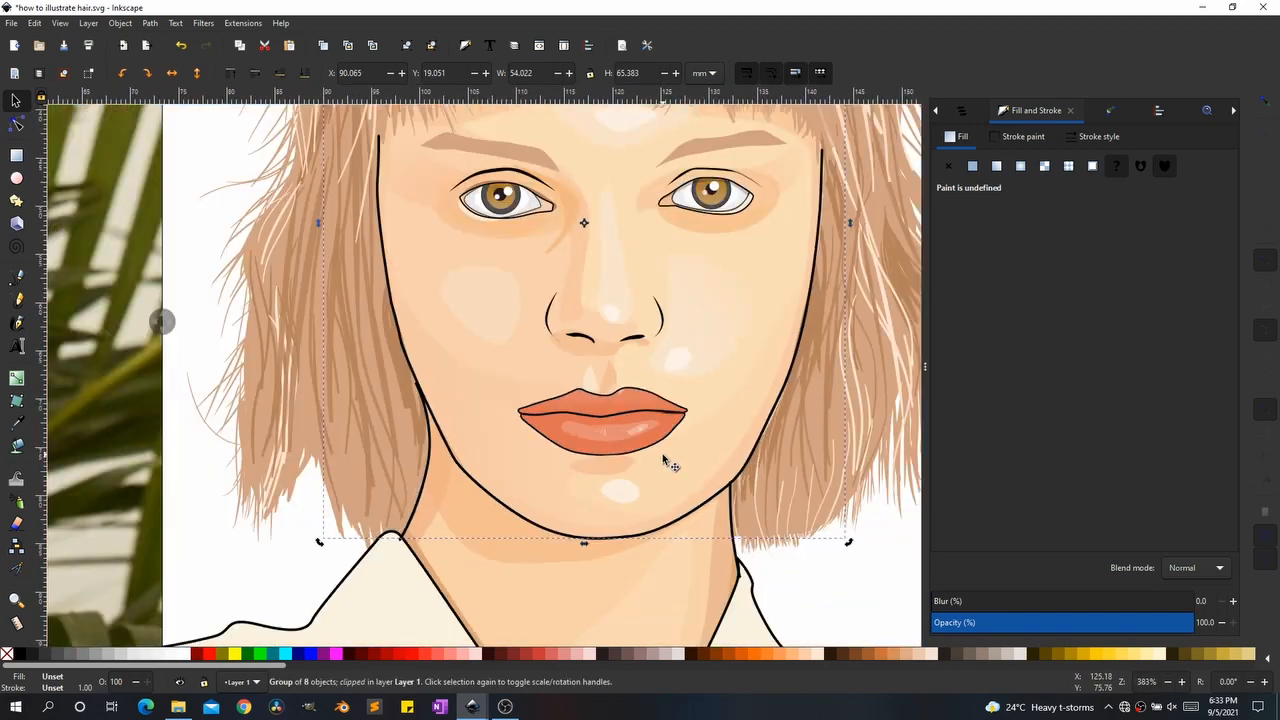
scroll(668, 458, down, 1)
scroll(715, 468, down, 1)
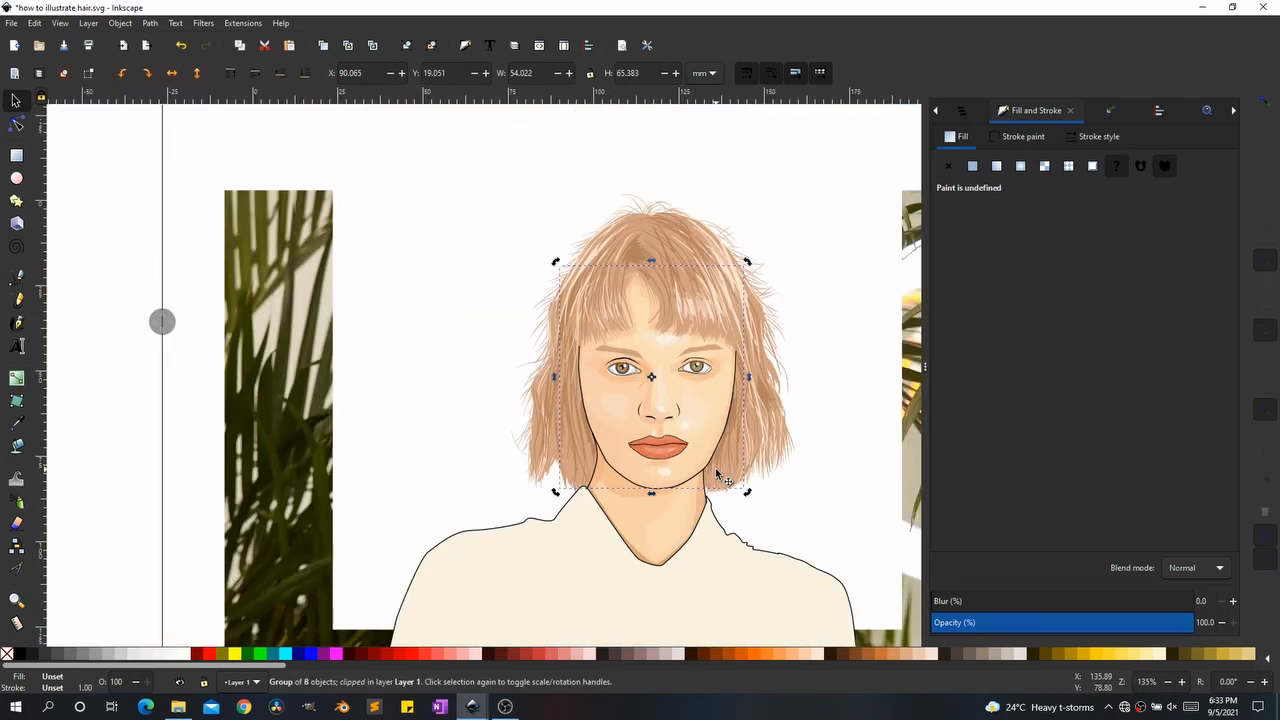
click(812, 472)
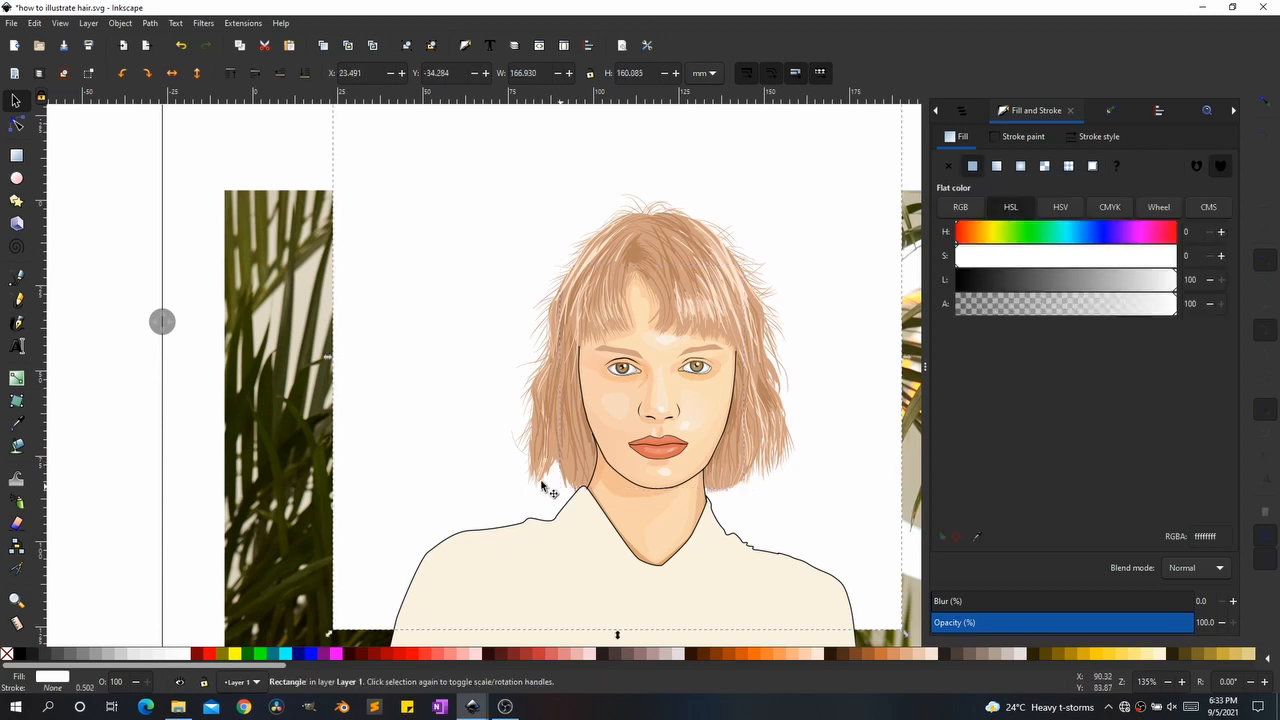
scroll(531, 486, down, 2)
scroll(656, 471, up, 1)
scroll(662, 476, down, 1)
scroll(607, 490, up, 2)
scroll(608, 490, up, 3)
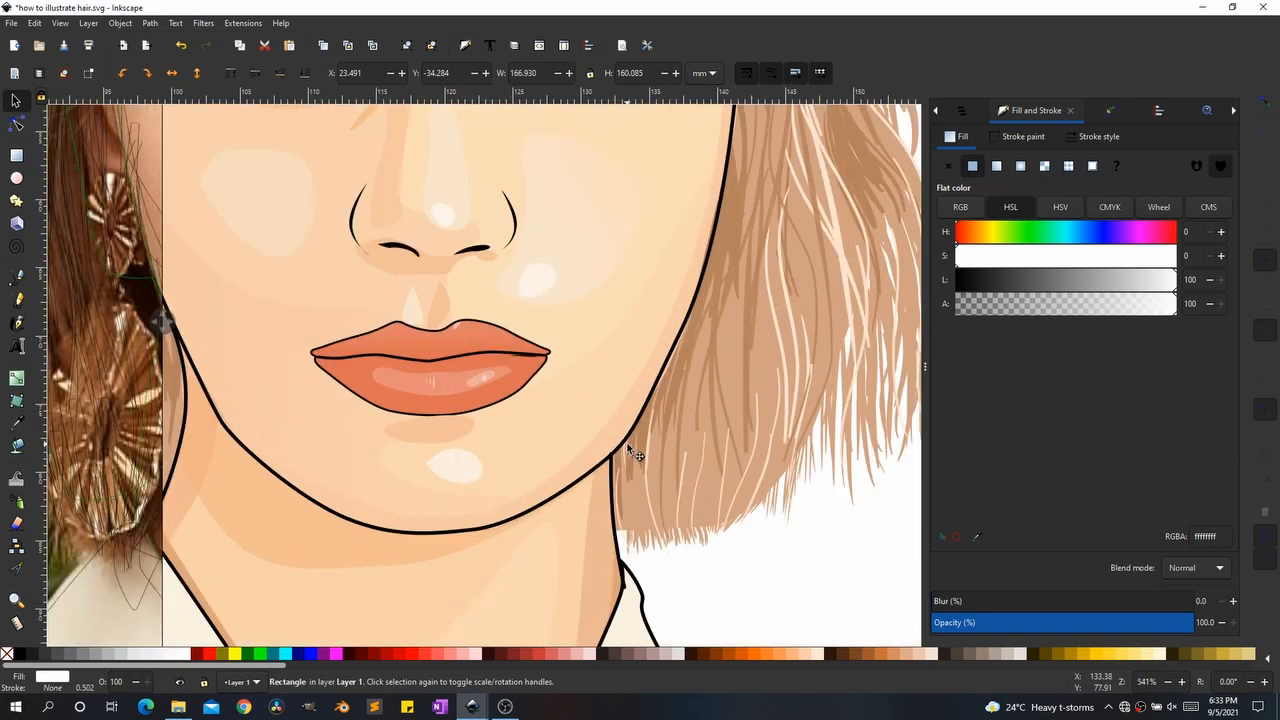
Step: Recolour the face outline's stroke with a brown sampled from the hair, darkened to a lightness of 35
click(628, 446)
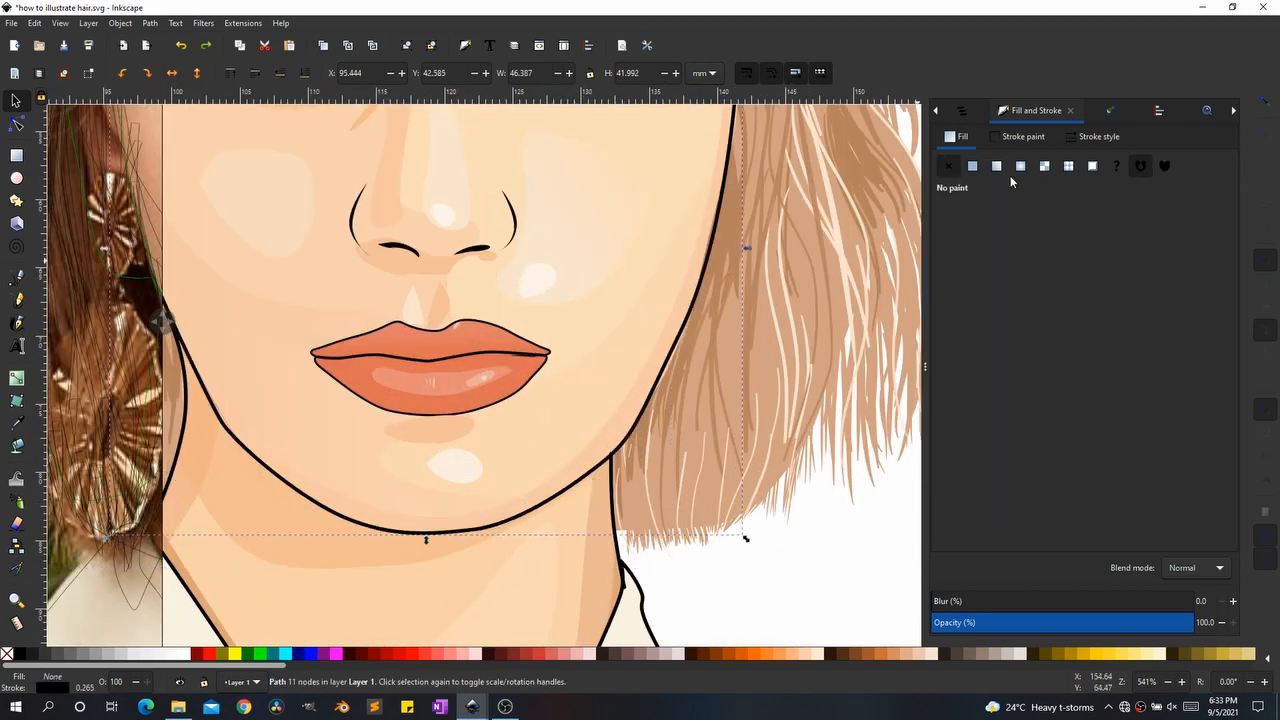
click(1026, 138)
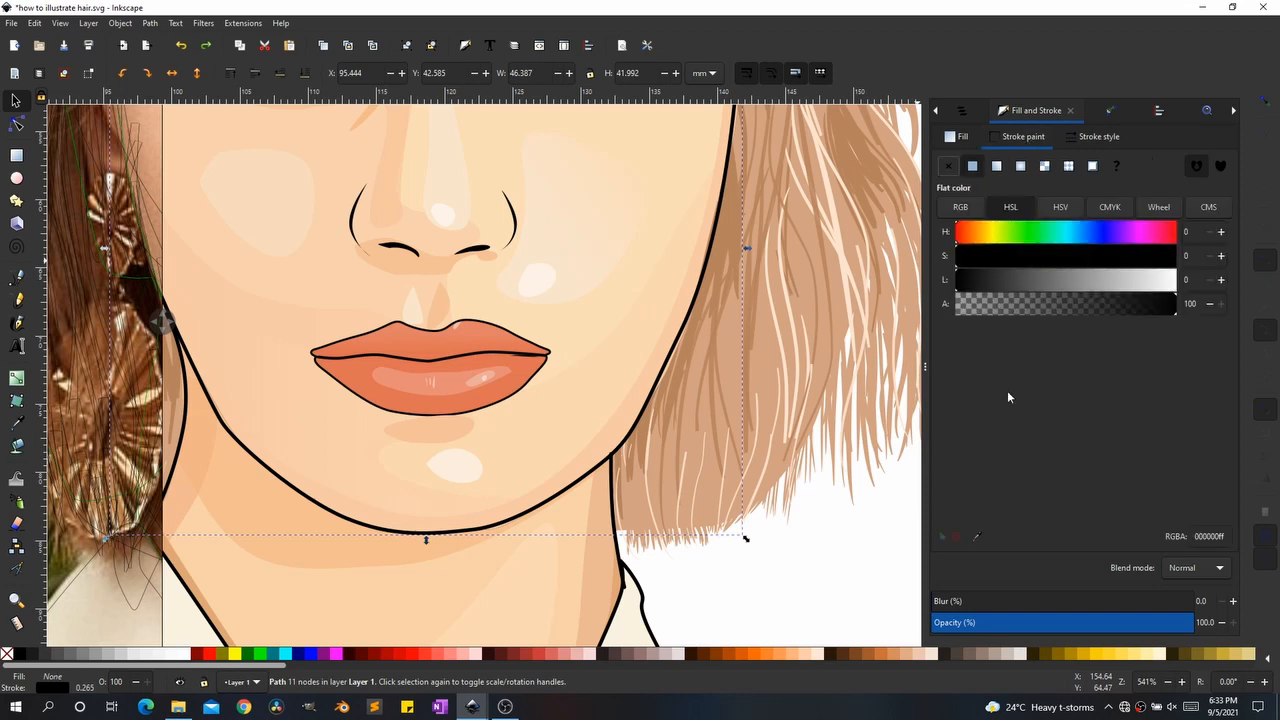
click(977, 537)
click(677, 400)
drag(1064, 283, 1039, 285)
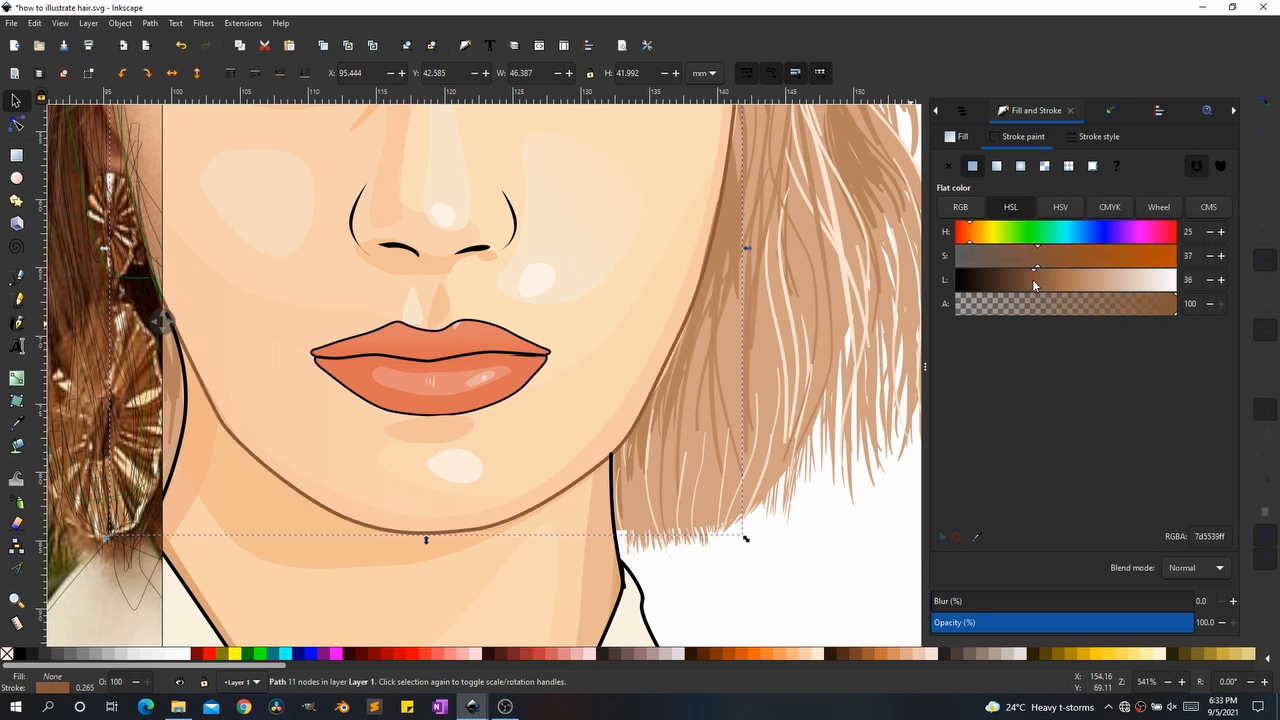
Step: Compare the recoloured face outline with the rest of the portrait
scroll(665, 424, down, 2)
scroll(655, 430, down, 1)
scroll(660, 437, down, 1)
click(729, 410)
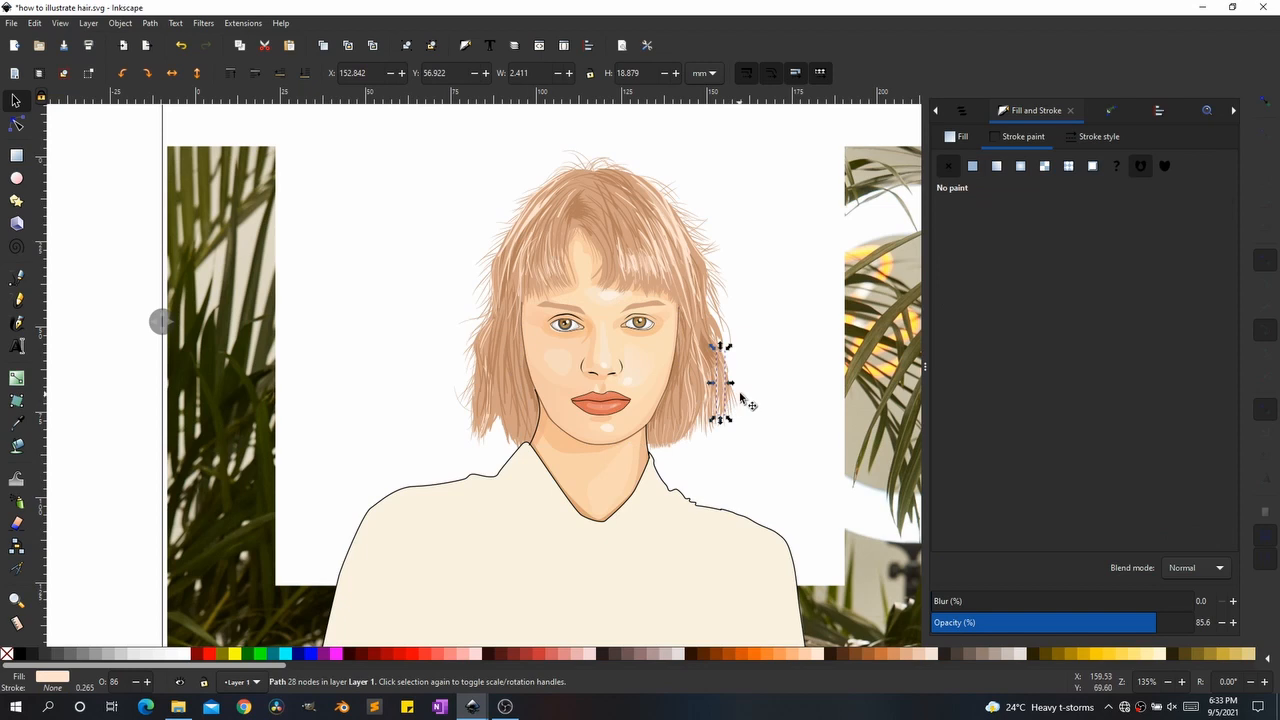
scroll(675, 358, up, 5)
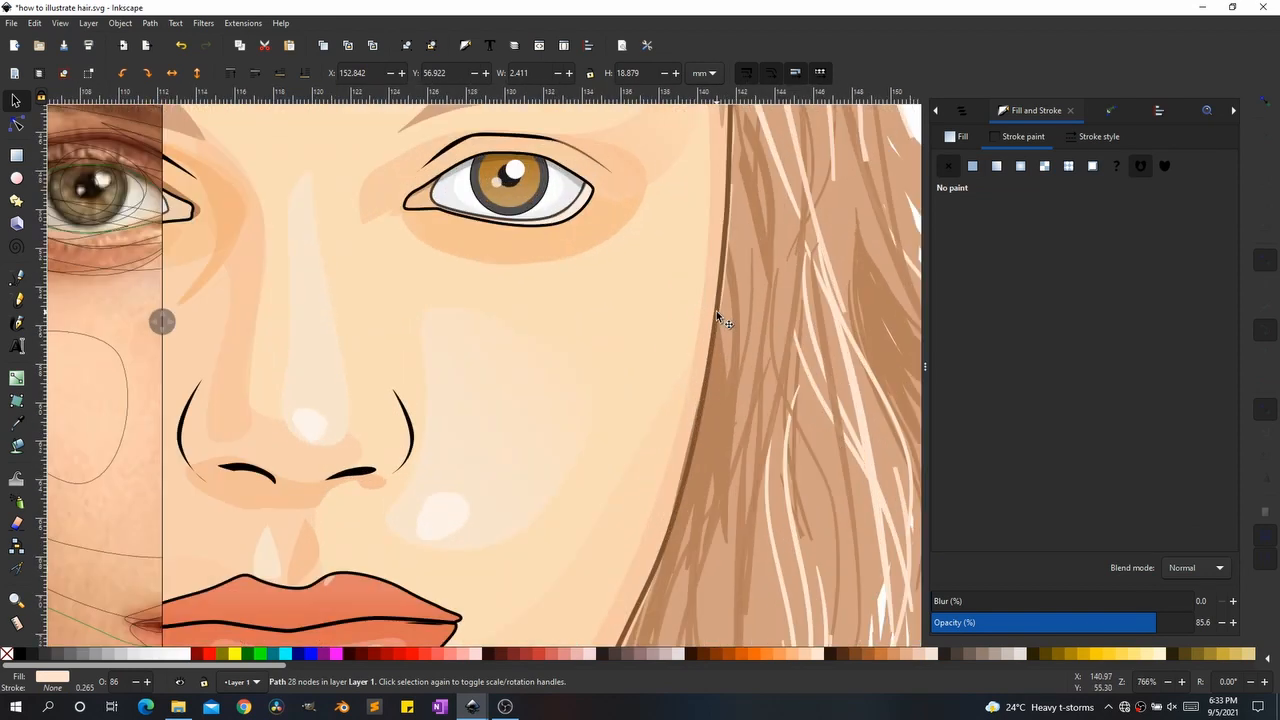
Step: Add a Power stroke path effect to the brown face outline
click(717, 313)
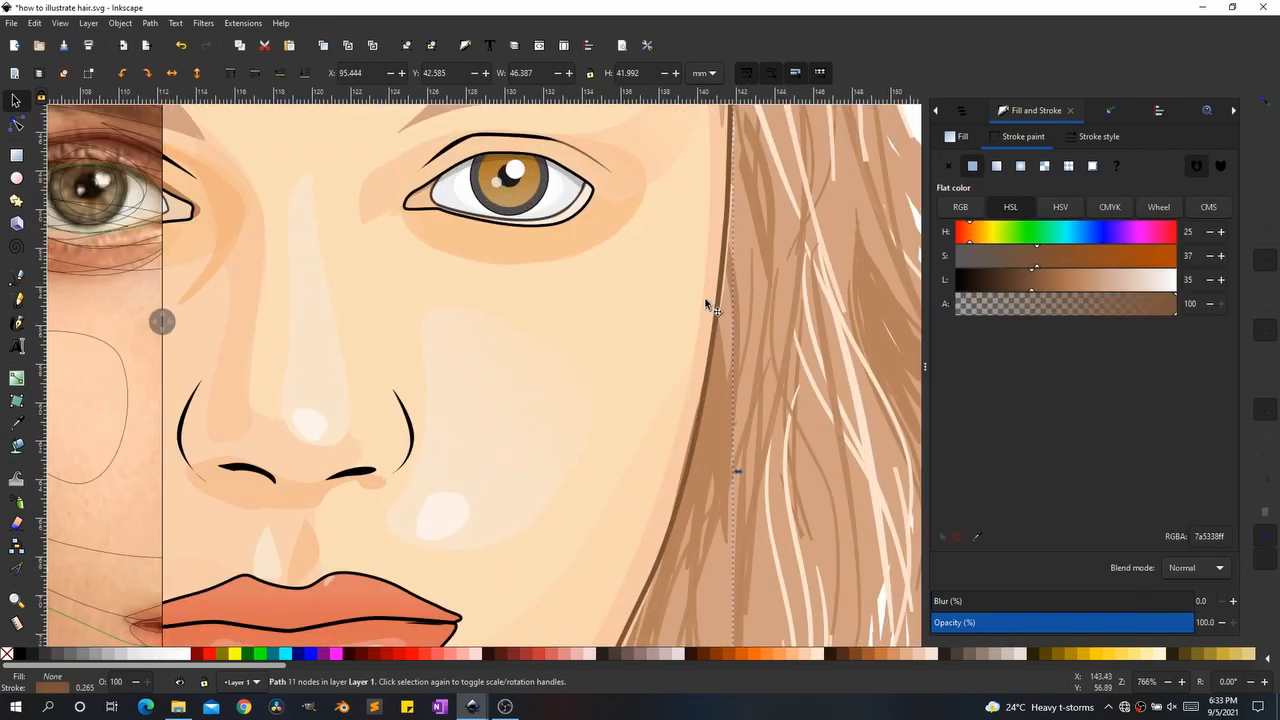
click(155, 22)
mouse_move(174, 22)
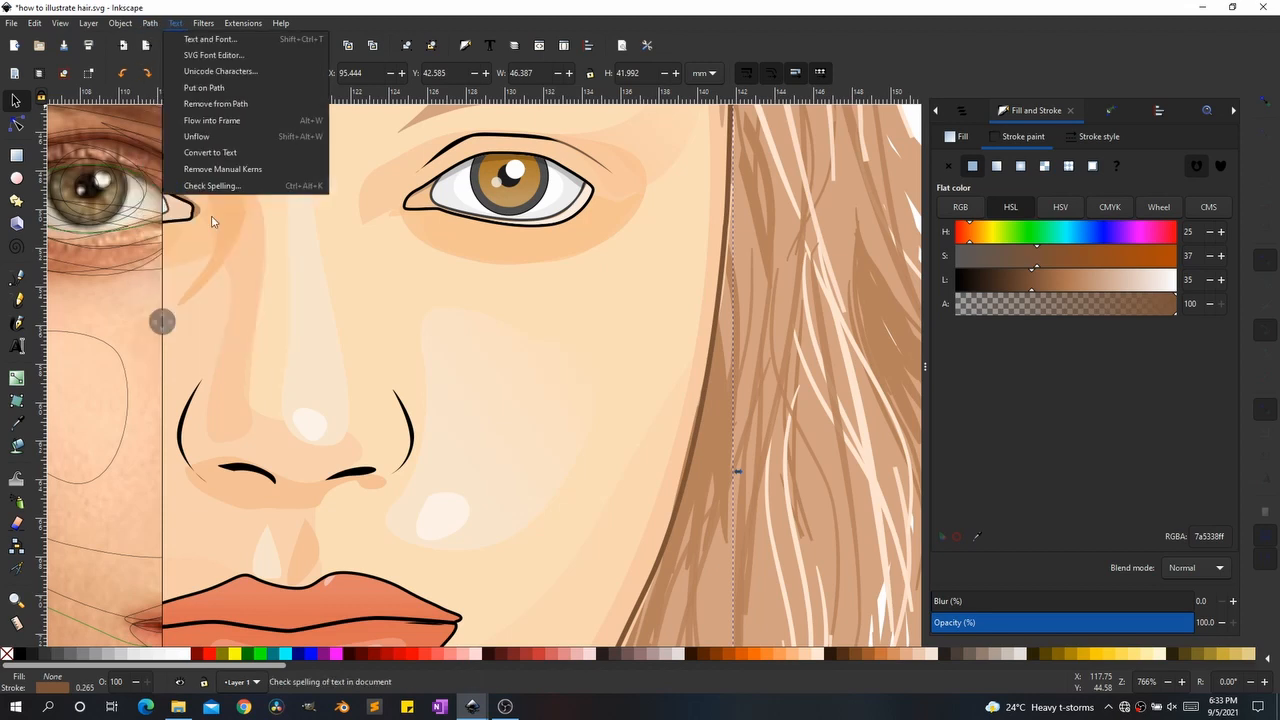
click(582, 351)
scroll(596, 358, up, 2)
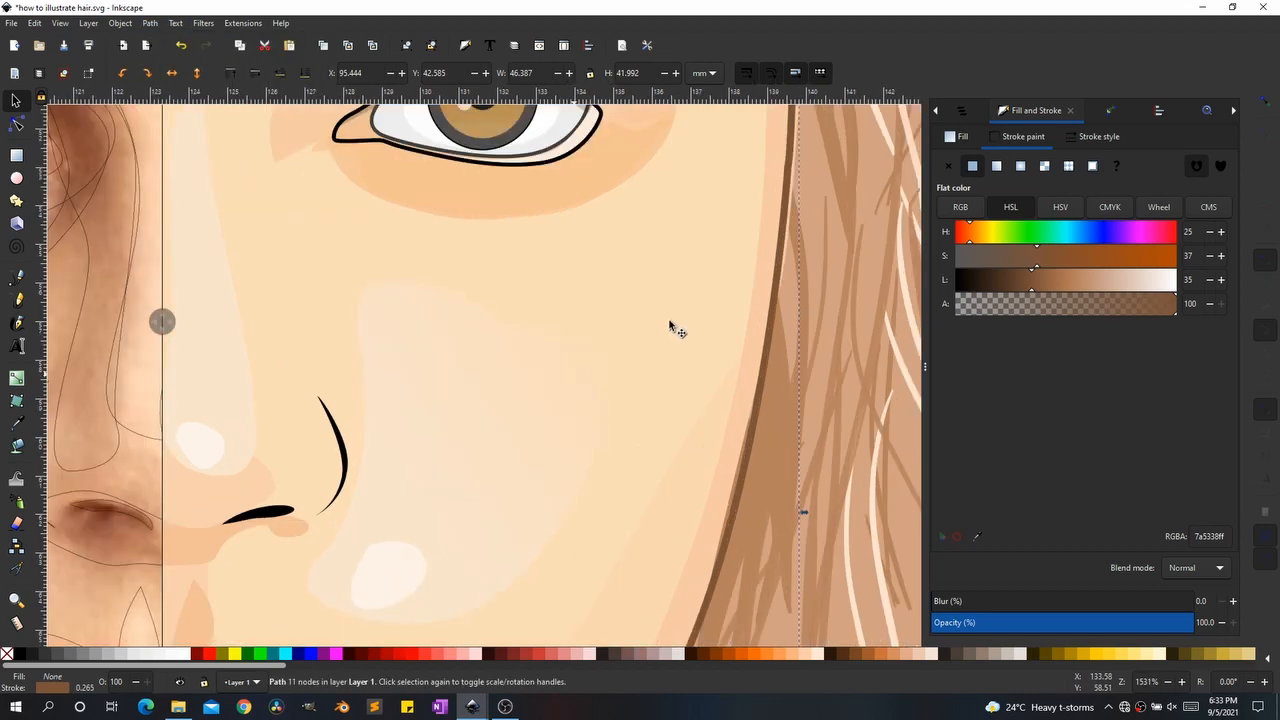
scroll(648, 318, down, 2)
key(space)
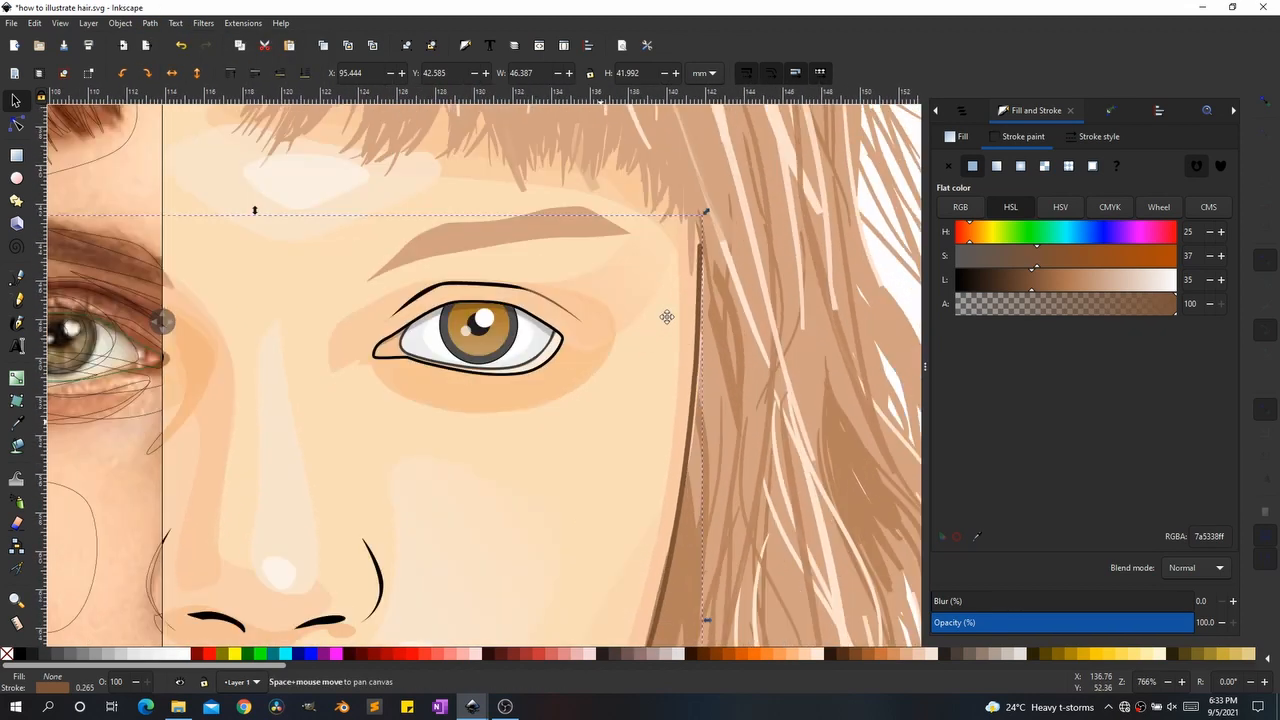
key(space)
scroll(741, 226, up, 2)
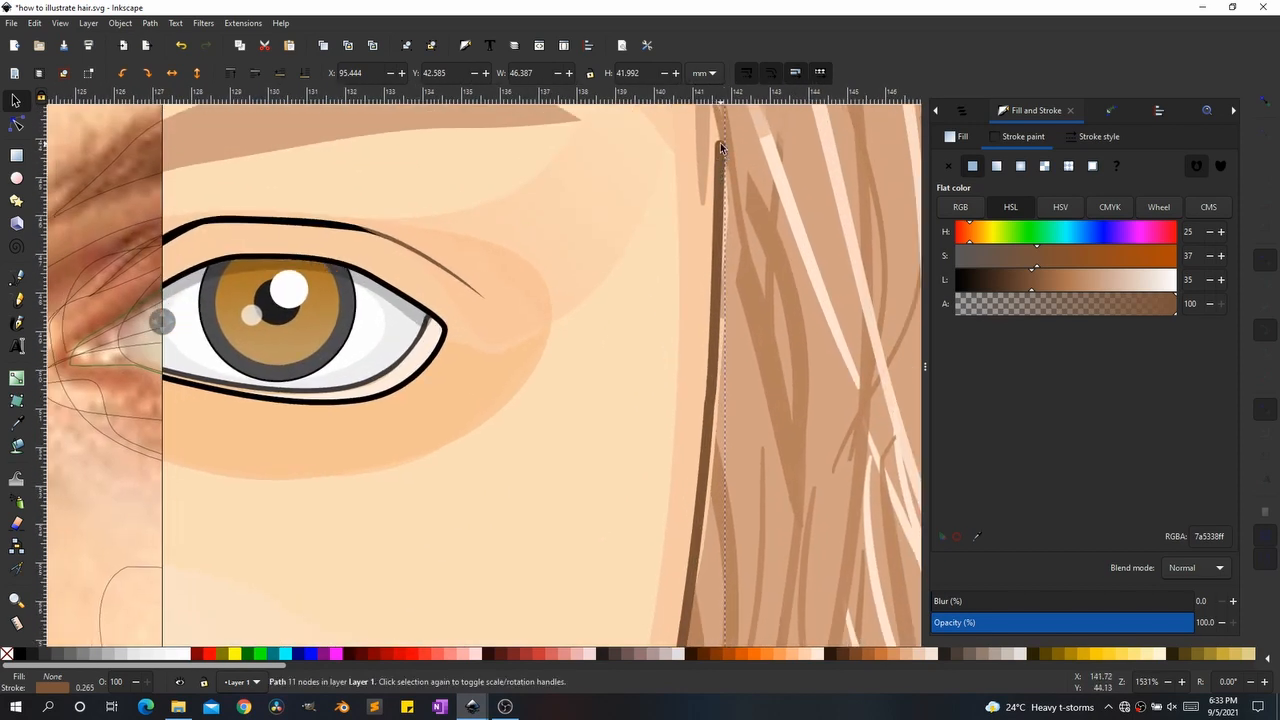
click(120, 23)
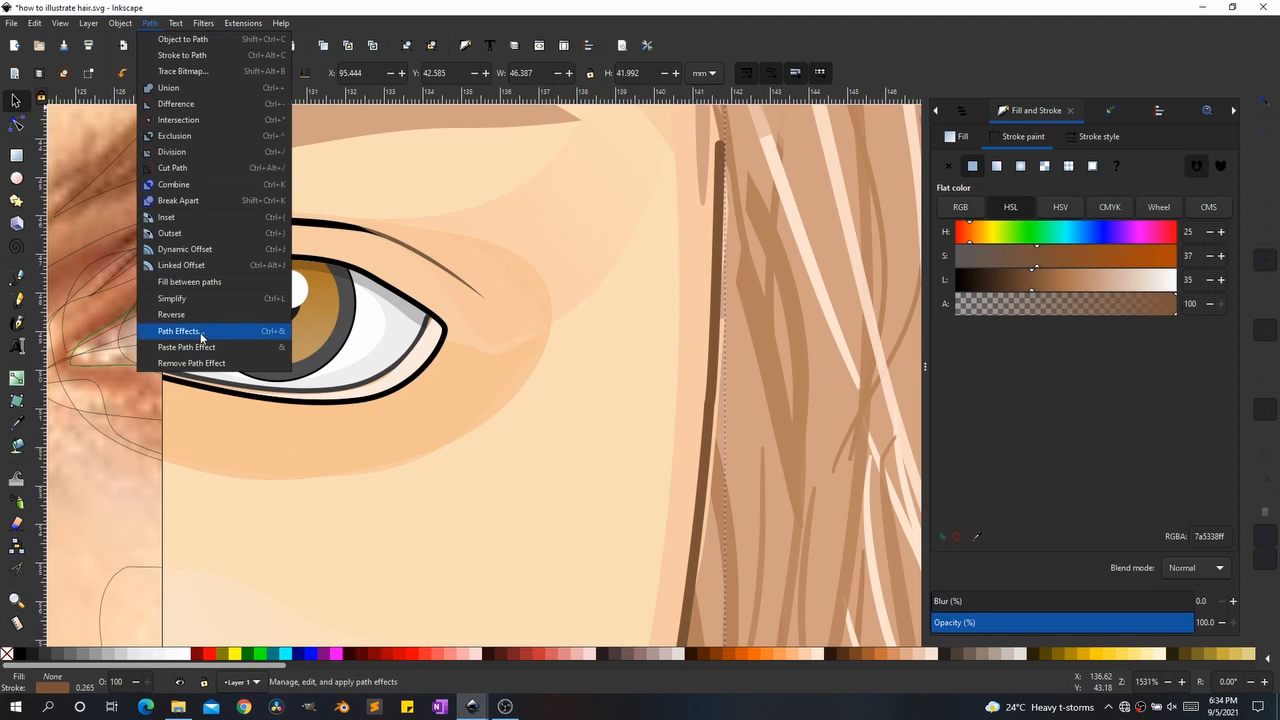
click(200, 334)
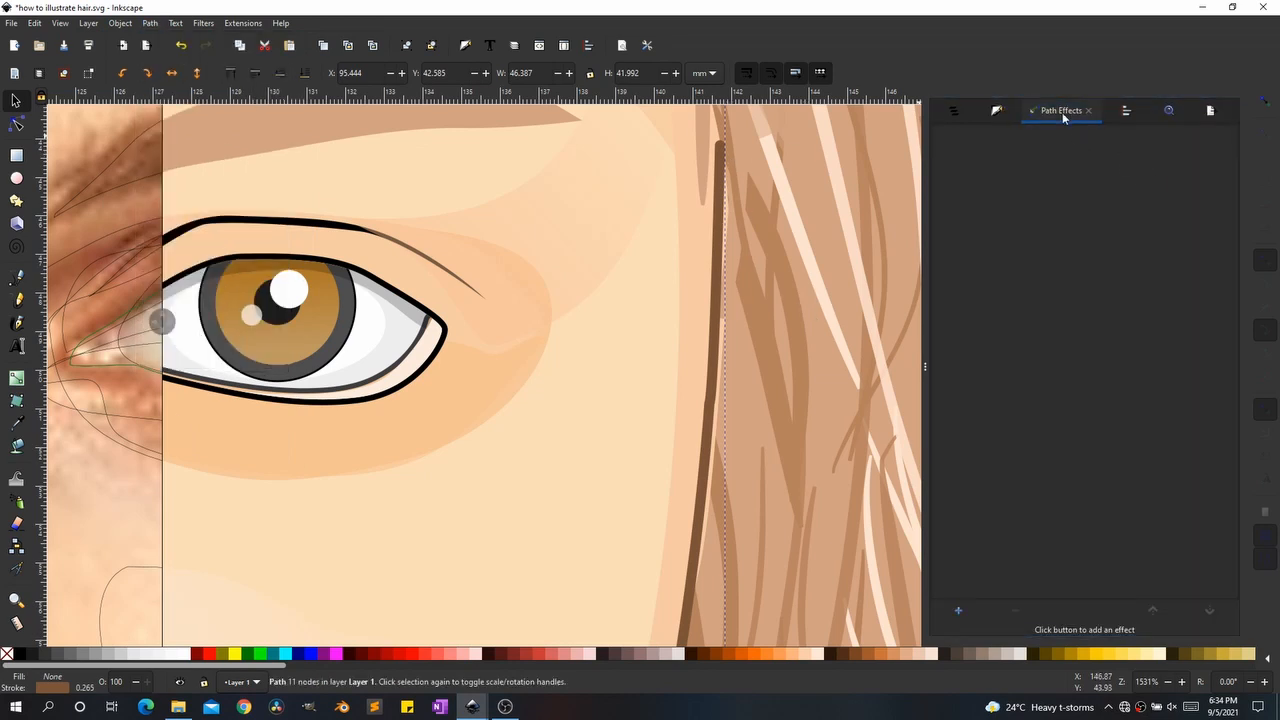
click(962, 612)
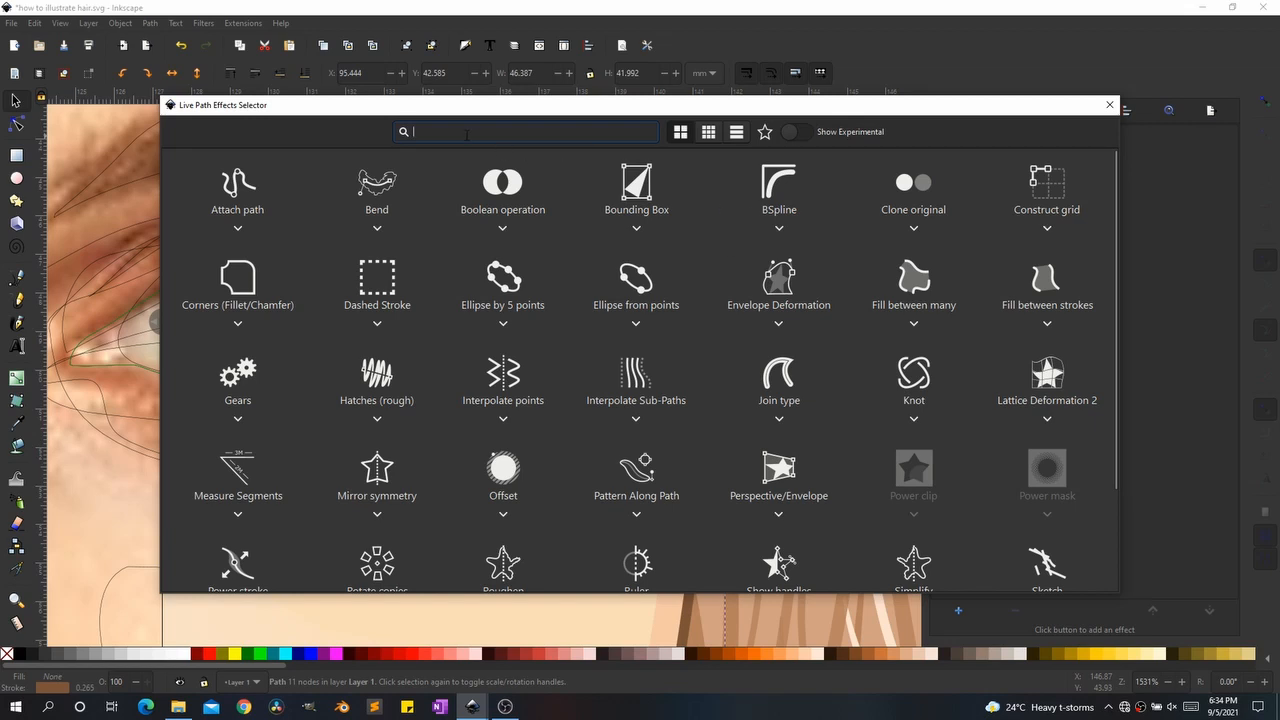
text(power)
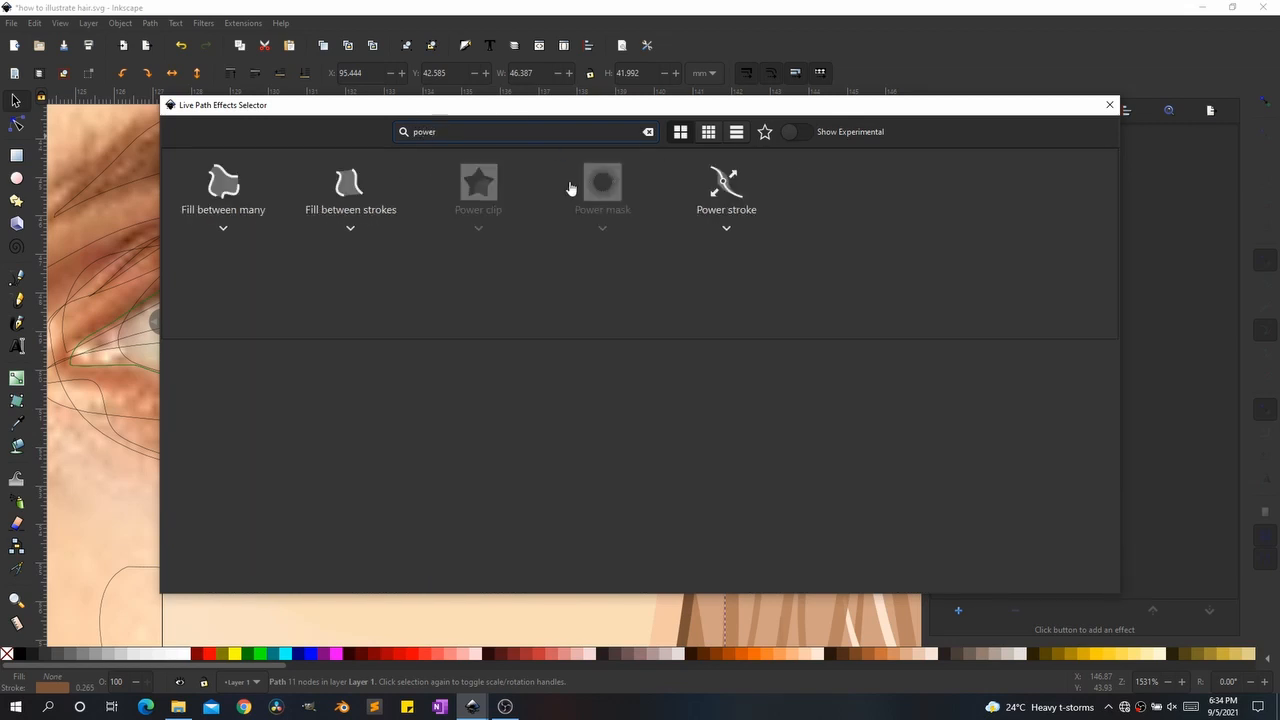
click(725, 205)
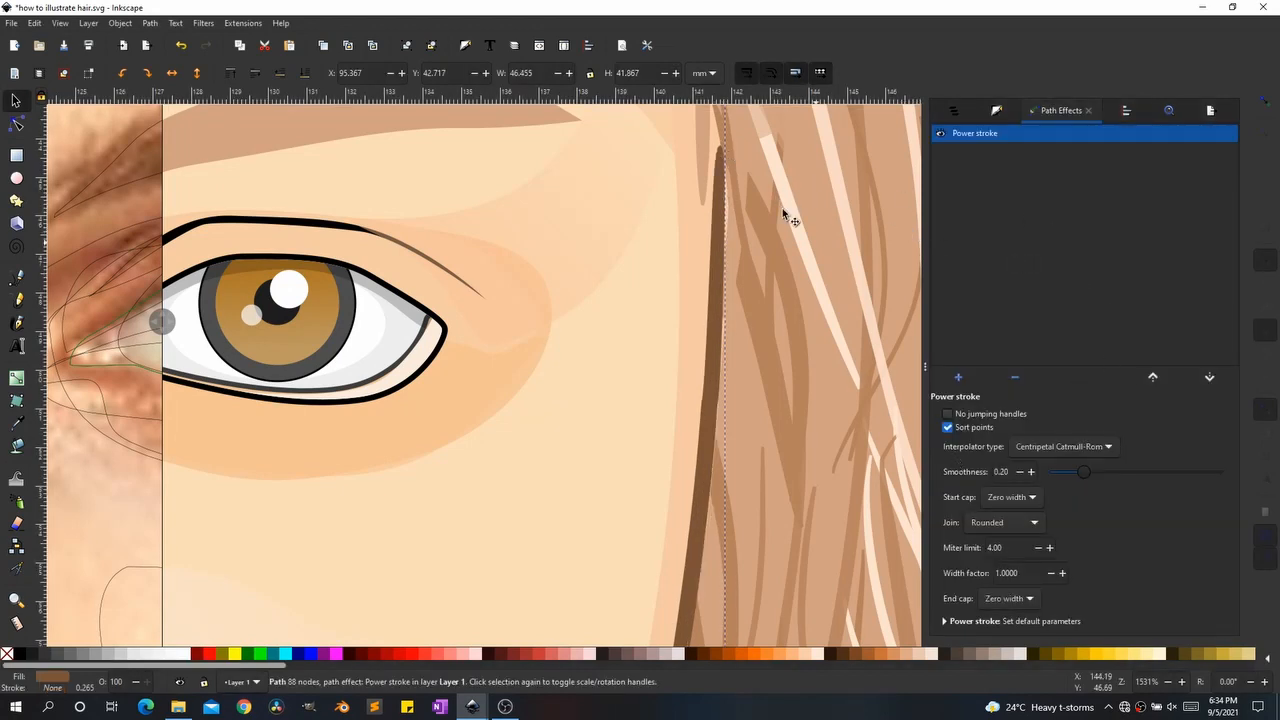
Step: Choose the Rounded join for the face outline's power stroke
scroll(722, 358, down, 1)
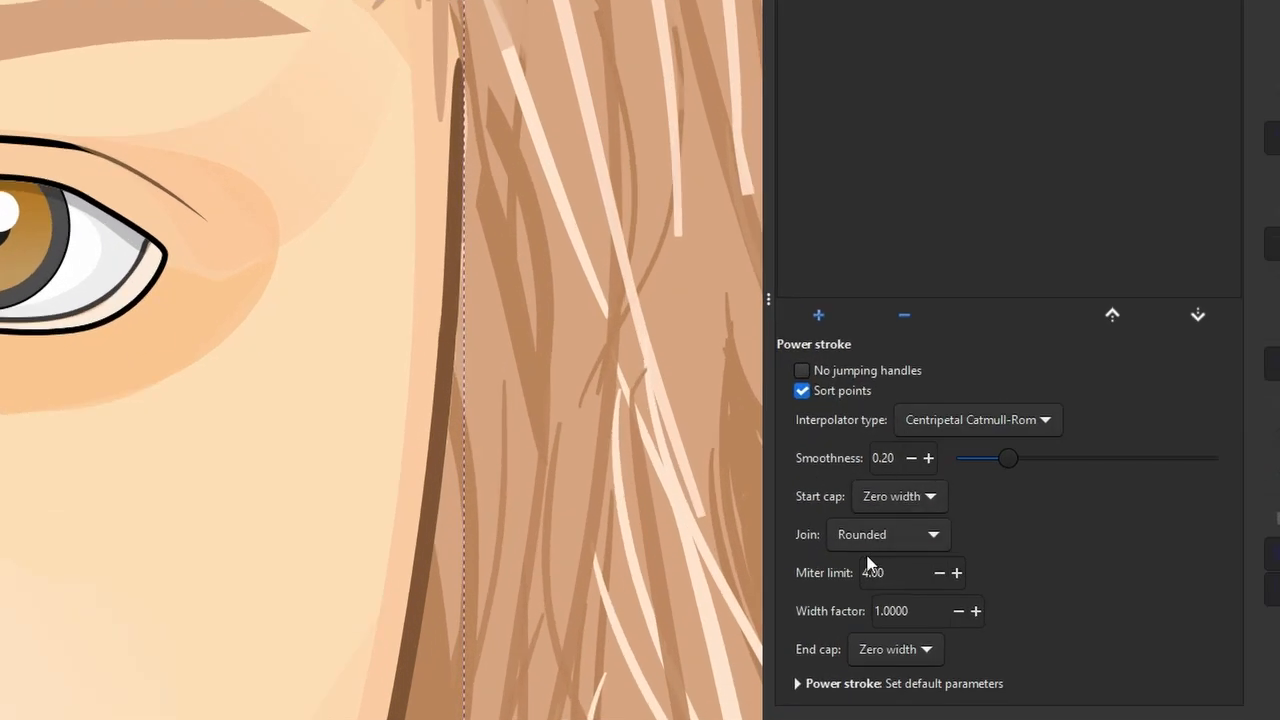
click(873, 540)
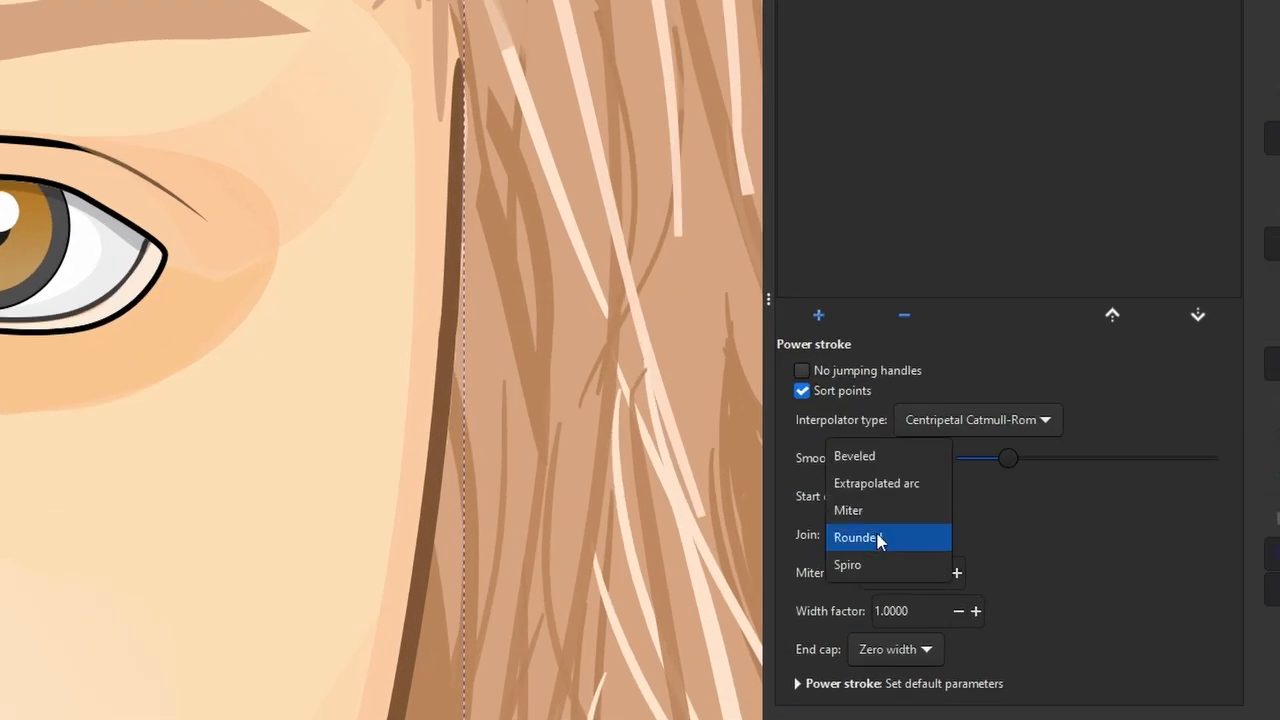
click(889, 548)
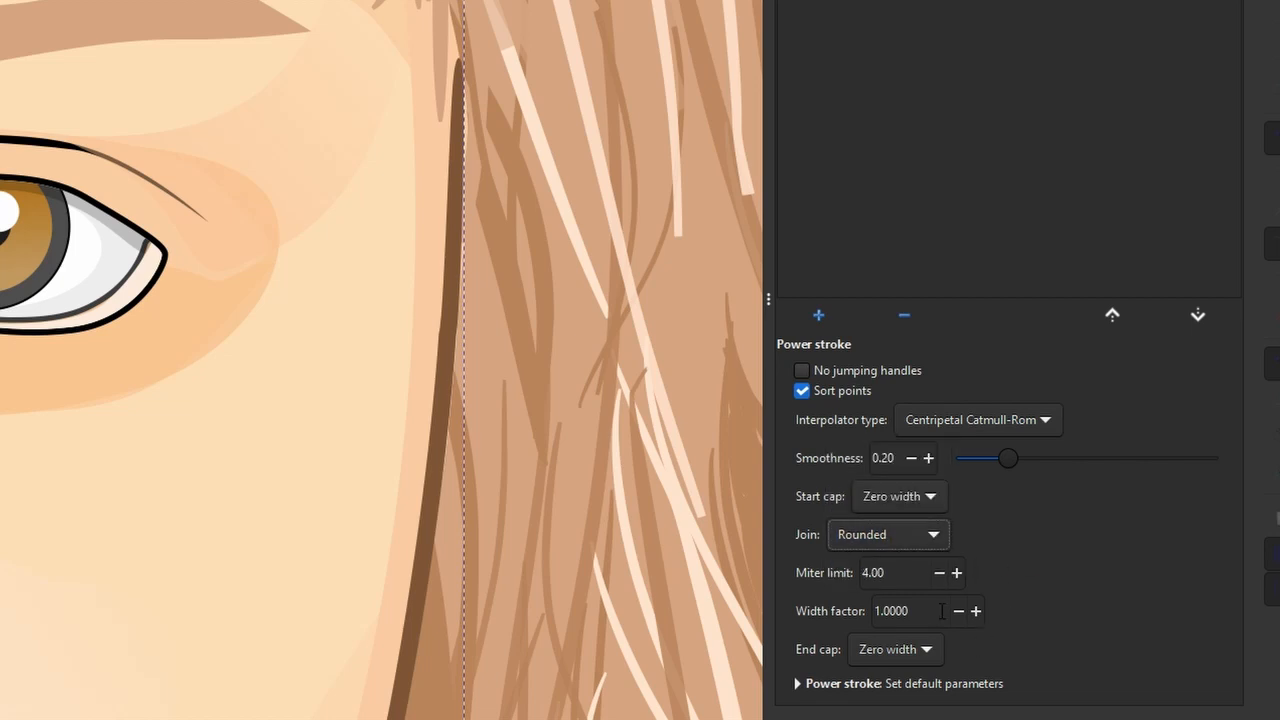
Step: Examine the tapered face outline within the whole portrait
click(672, 426)
scroll(551, 363, down, 2)
scroll(551, 363, down, 2)
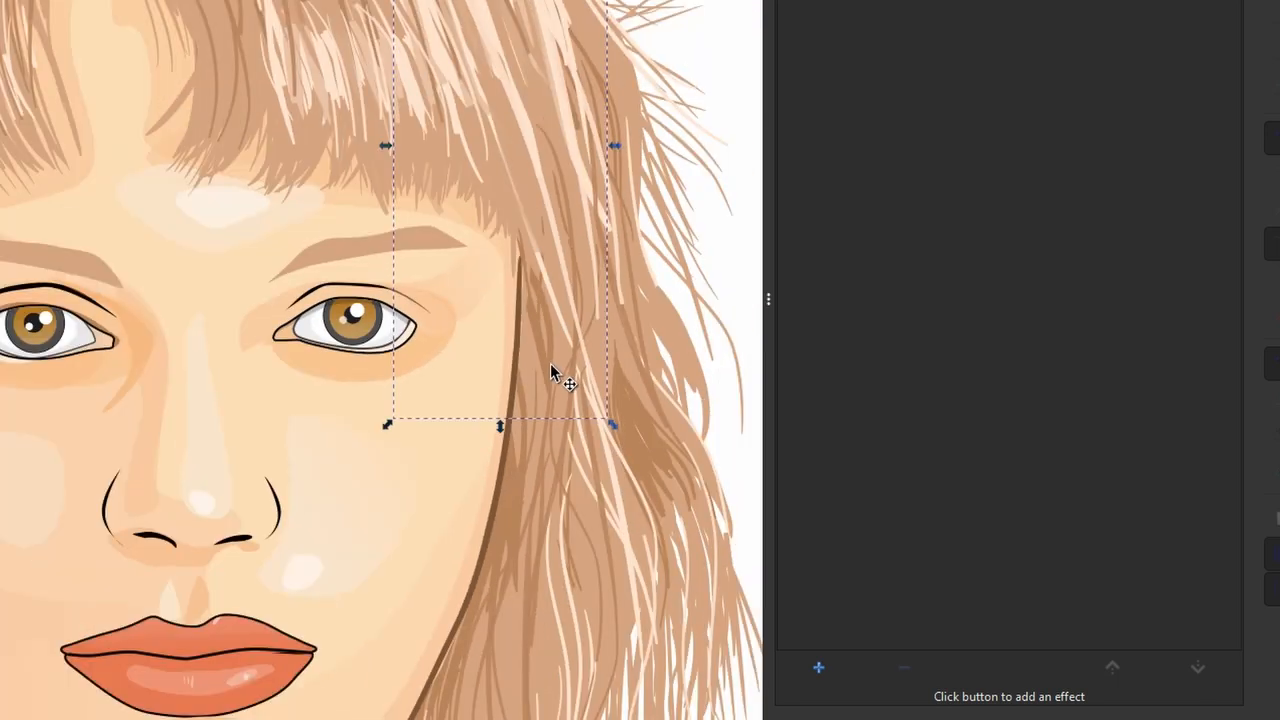
scroll(554, 360, down, 1)
click(647, 441)
click(699, 262)
scroll(311, 322, down, 1)
drag(498, 450, 398, 199)
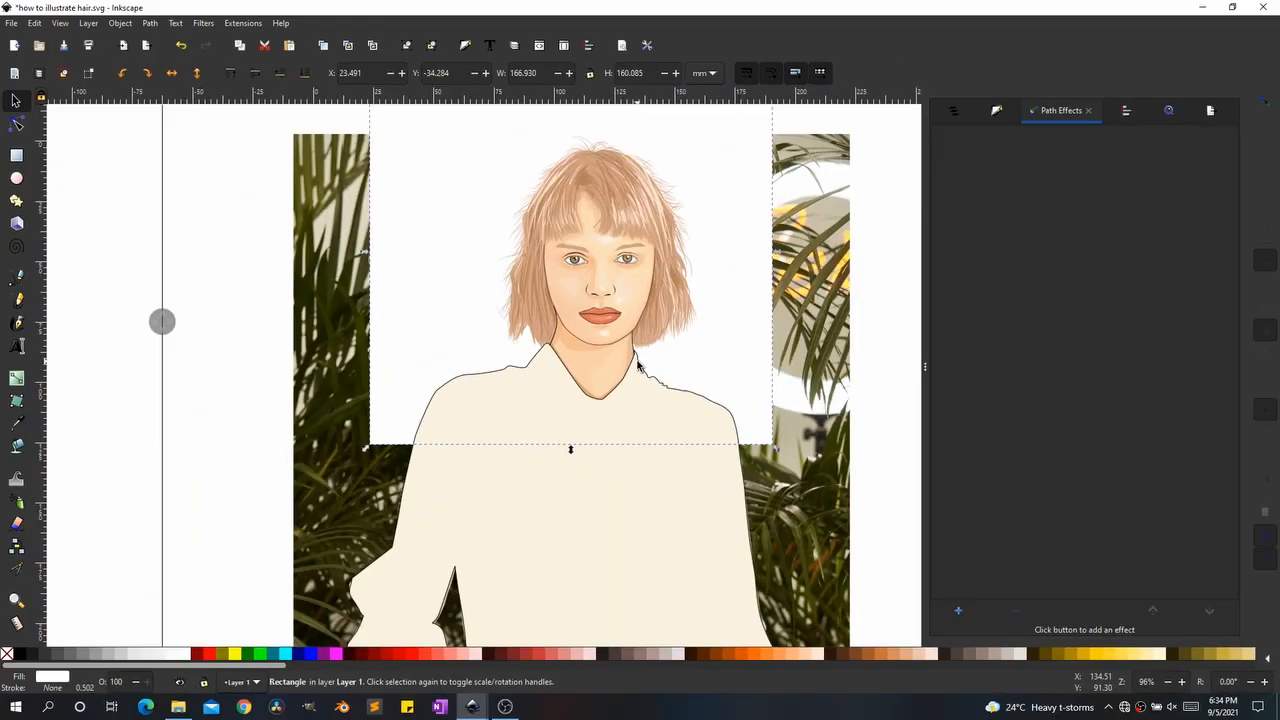
scroll(338, 293, down, 1)
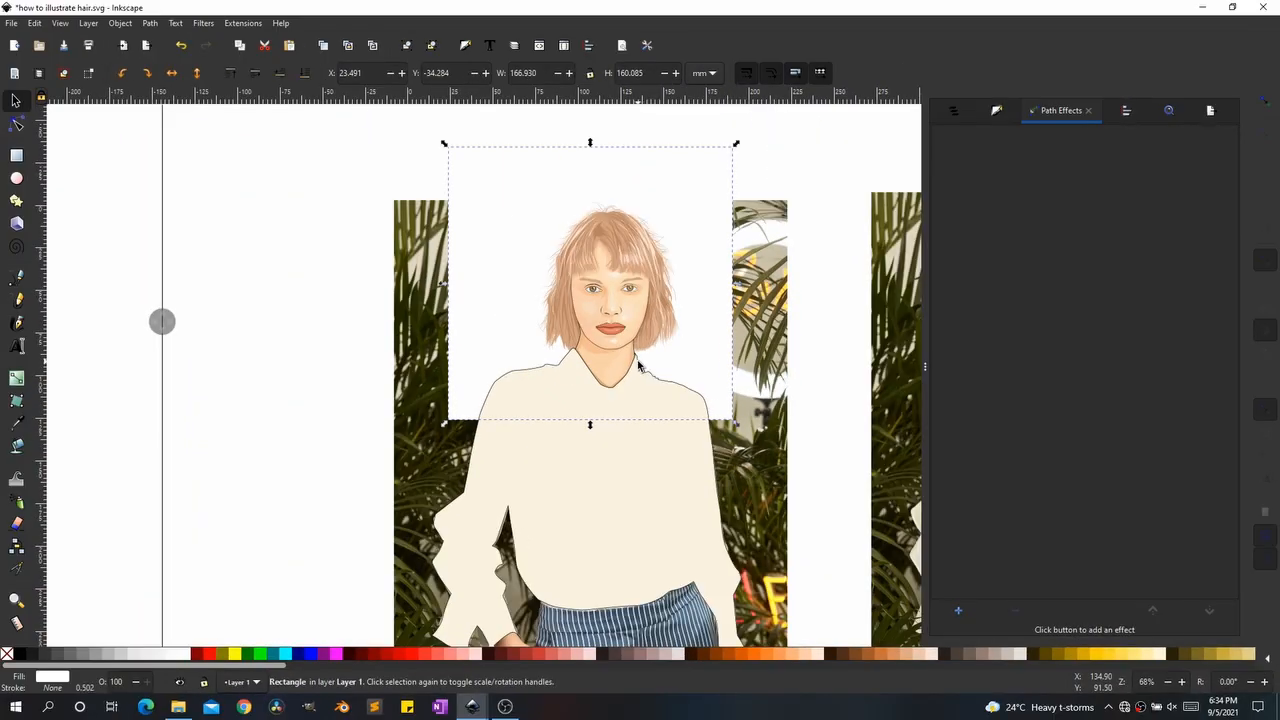
Step: Trace the right-hand ear at the face's edge as a closed curved shape about 3.6 by 11 mm
scroll(633, 288, up, 6)
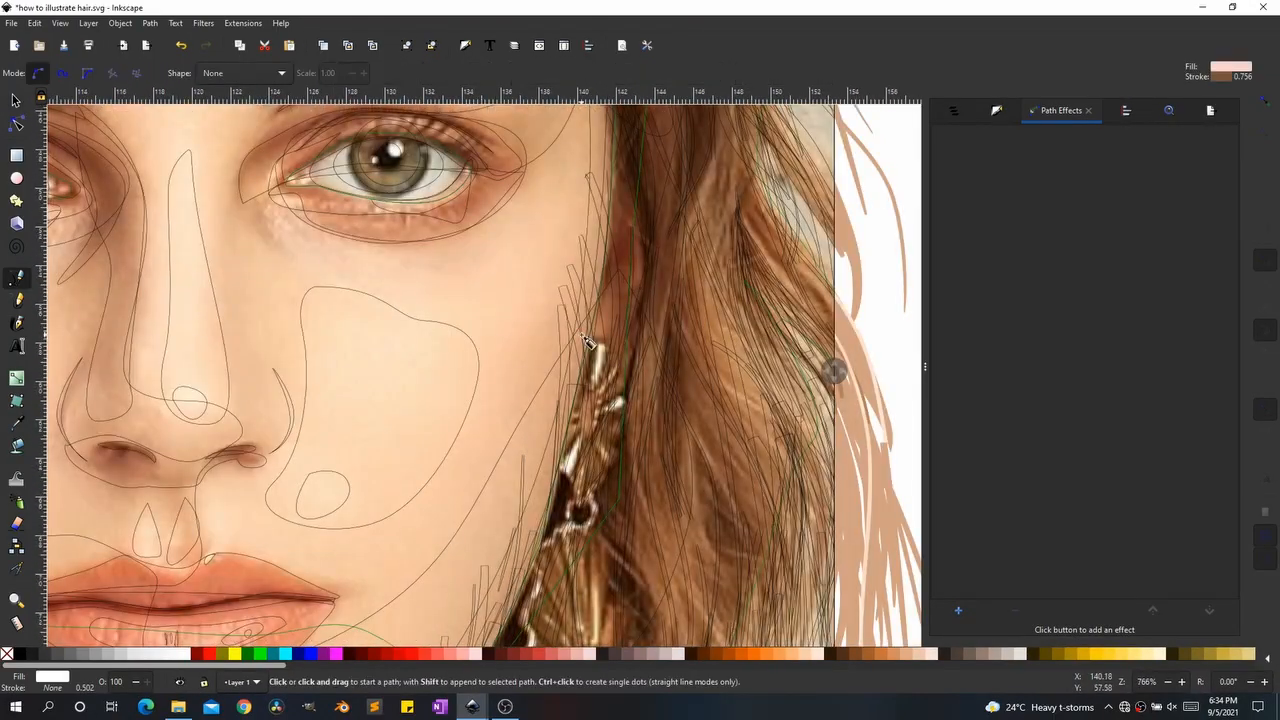
click(591, 344)
mouse_move(652, 258)
mouse_down()
mouse_move(658, 235)
mouse_move(614, 262)
mouse_up()
click(611, 145)
click(588, 176)
click(591, 344)
Step: Trace the right-hand earring's small upper disc and its connecting link as closed shapes
scroll(626, 489, up, 2)
click(556, 188)
drag(622, 306, 621, 330)
click(597, 445)
click(559, 497)
click(535, 520)
Step: Trace the scalloped edge of the right-hand earring's large pendant and close the shape
click(495, 458)
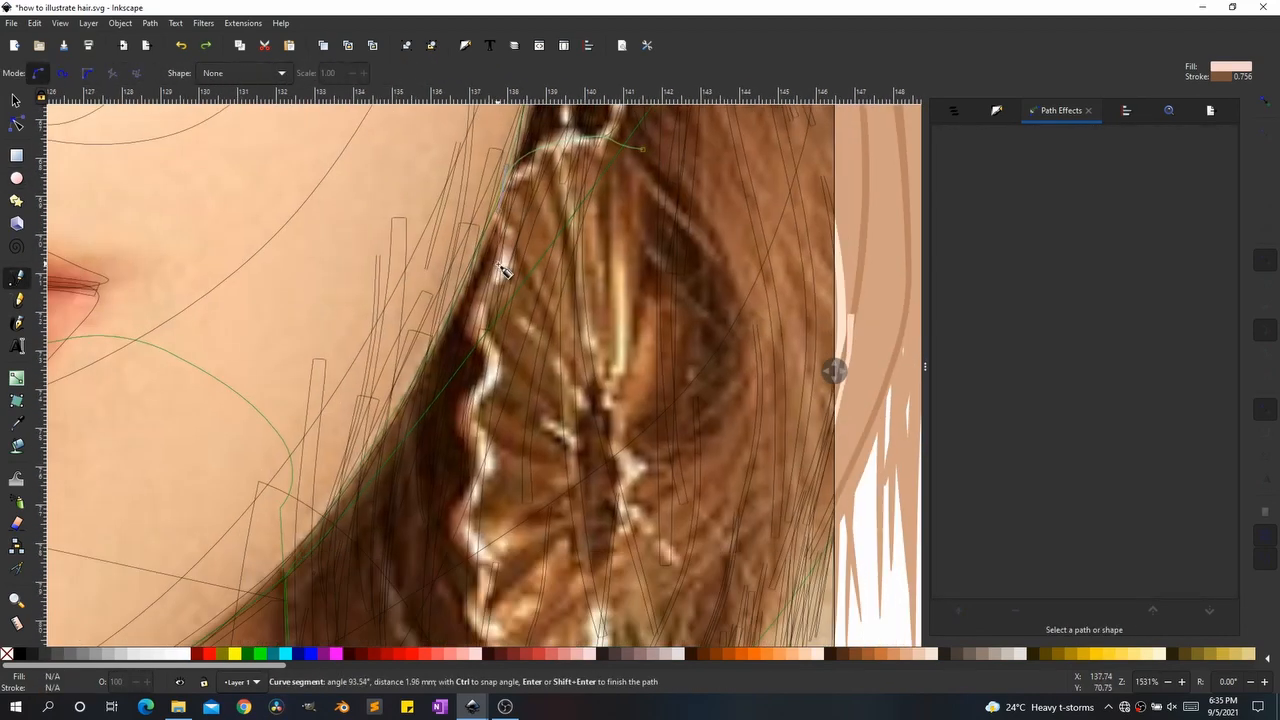
click(441, 186)
drag(498, 464, 509, 471)
drag(577, 408, 583, 397)
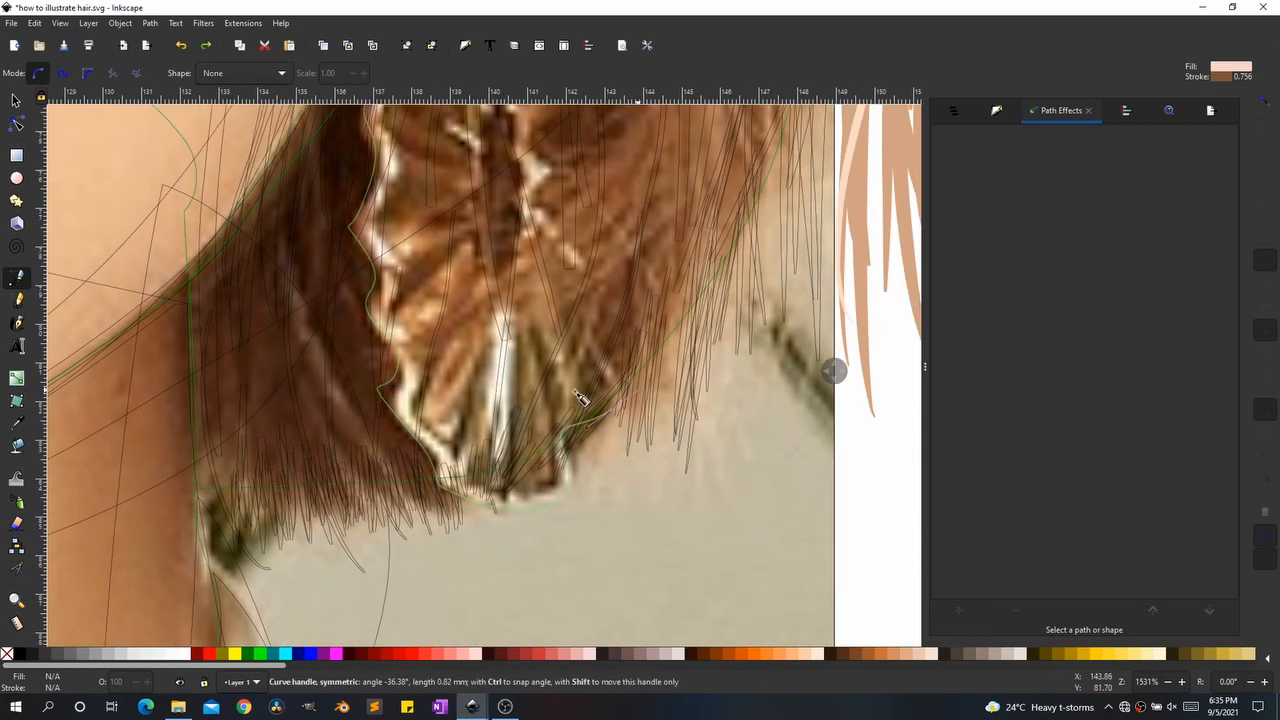
Step: Trace the left-hand earring's large pendant as a closed shape about 10 by 19 mm
scroll(592, 391, down, 3)
click(537, 311)
key(space)
drag(469, 313, 480, 321)
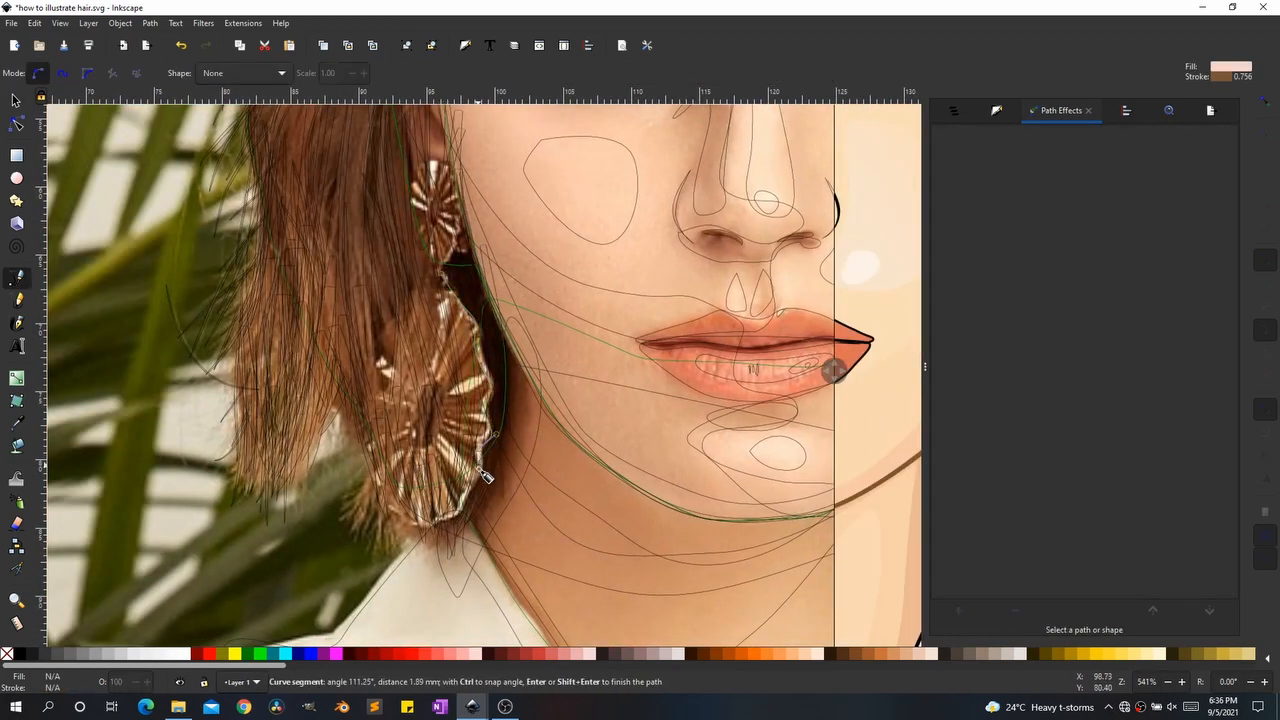
drag(369, 447, 367, 432)
drag(374, 362, 382, 348)
click(443, 274)
Step: Trace the left-hand earring's small upper disc as a closed shape
click(432, 160)
drag(461, 219, 460, 234)
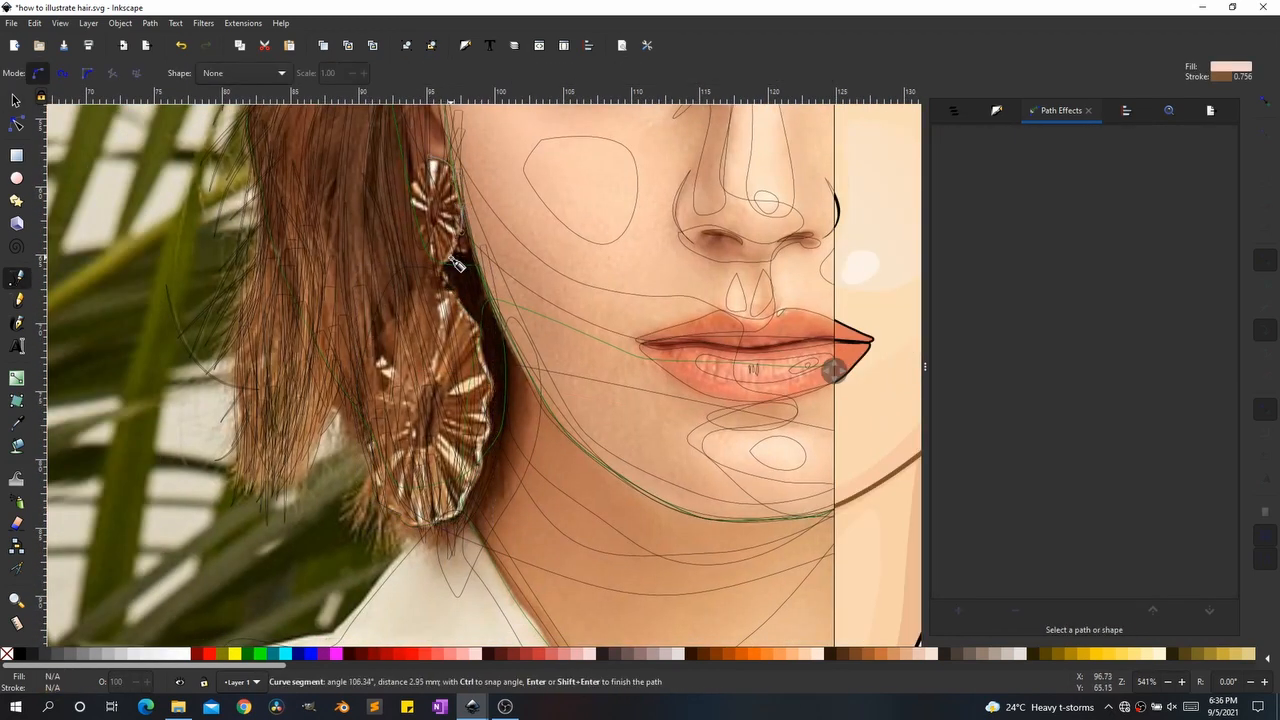
click(430, 157)
Step: Draw the left-hand ear and the strip between its earring and the cheek as closed shapes
key(space)
click(381, 266)
click(381, 266)
key(space)
click(475, 334)
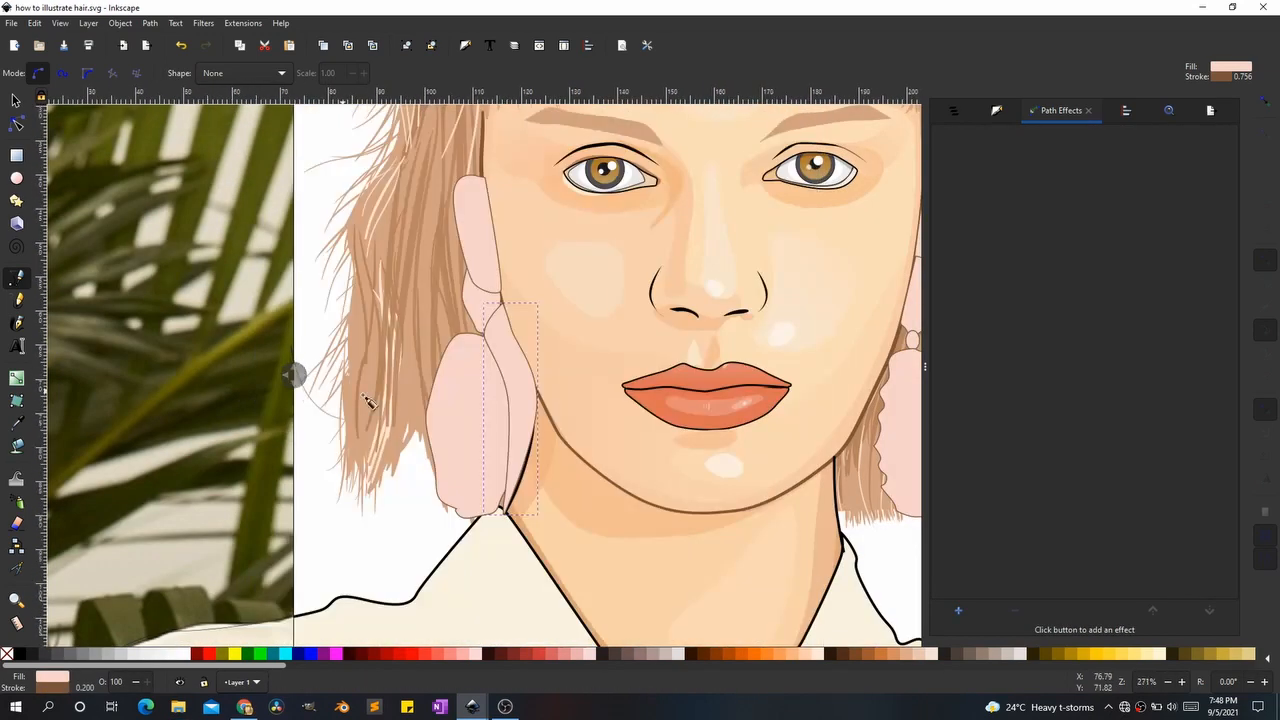
Step: Fill both ears with a skin tone sampled from the face, darkened slightly
click(466, 357)
scroll(466, 357, up, 3)
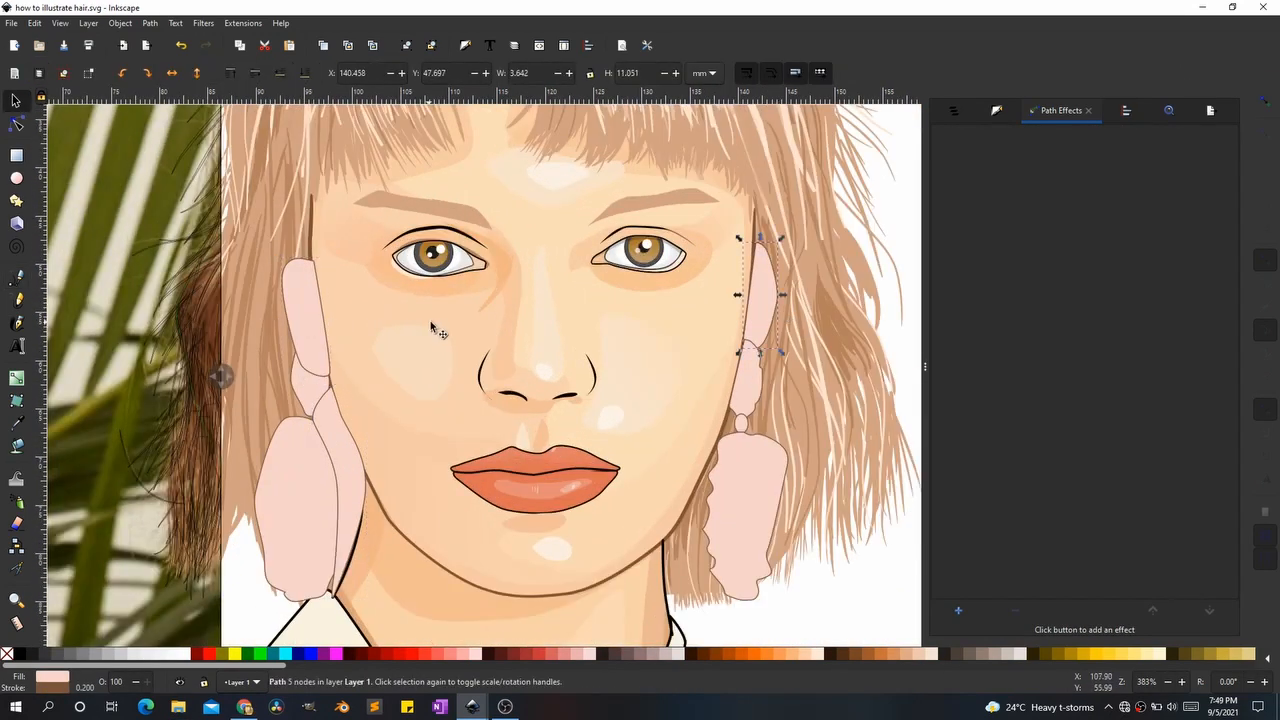
shift+click(764, 300)
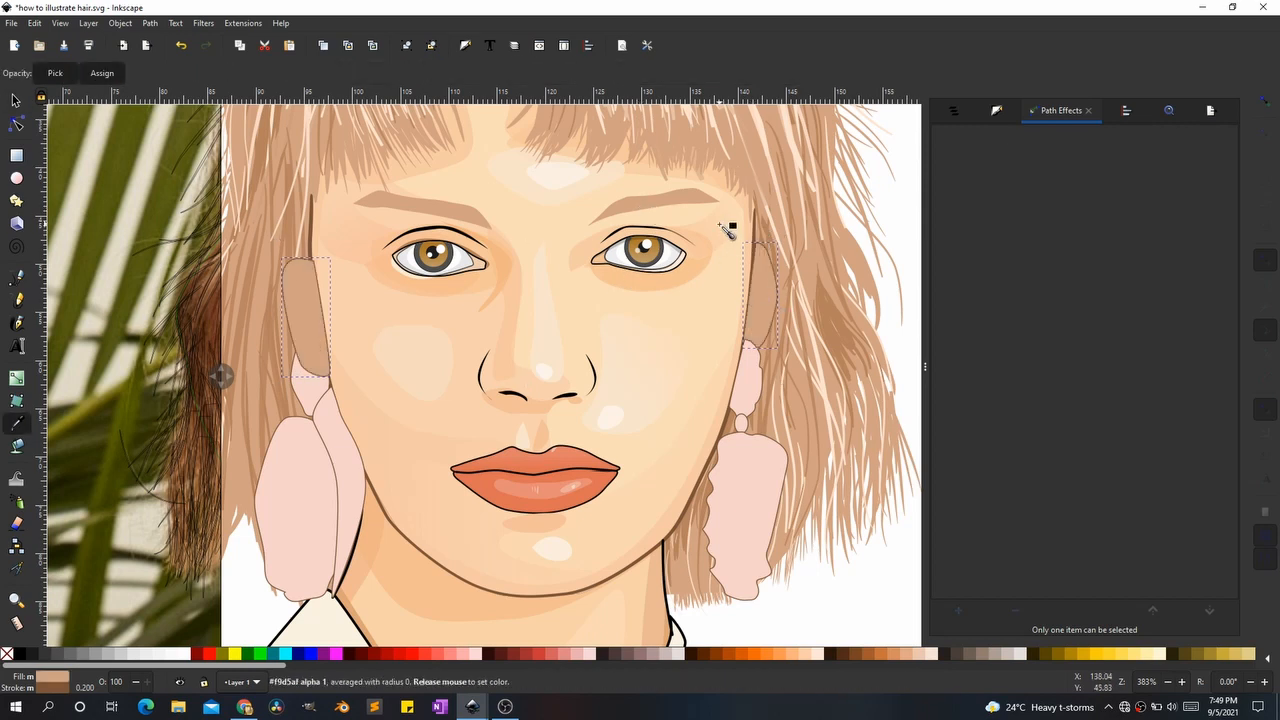
key(ctrl+shift+f)
click(957, 137)
drag(1138, 280, 1124, 264)
Step: Fill the discs, link and pendants of both earrings with a brown sampled from the photo, made lighter and more saturated
click(746, 382)
click(300, 507)
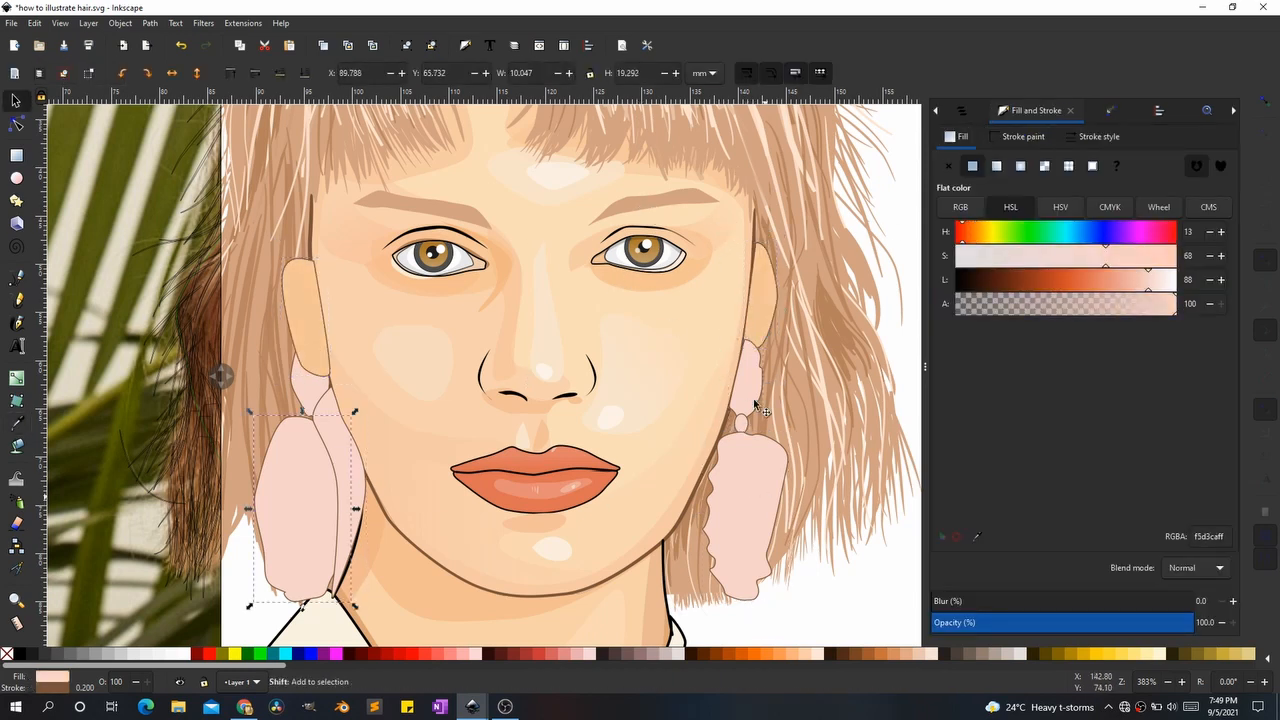
shift+click(767, 499)
shift+click(304, 401)
shift+click(746, 382)
key(d)
drag(221, 376, 434, 388)
click(320, 466)
click(311, 460)
click(1114, 256)
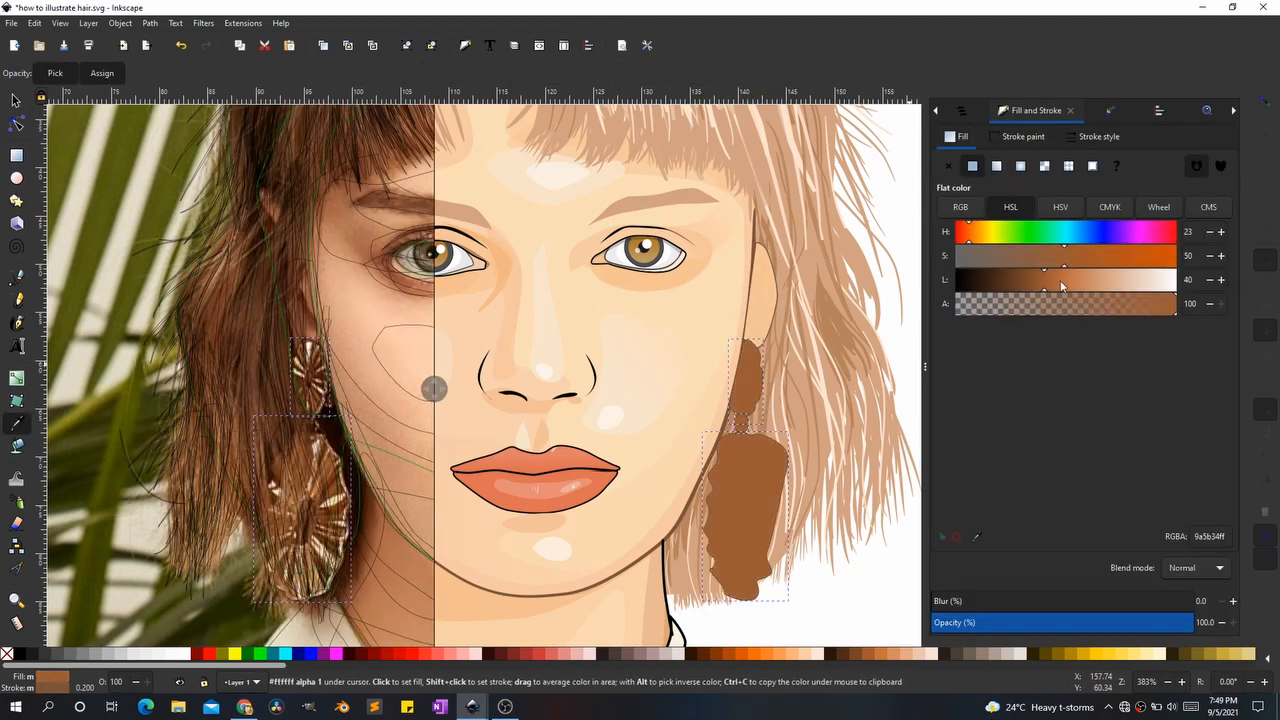
click(1086, 280)
Step: Fill the strip between the left-hand earring and the cheek with a sampled brown and adjust its lightness
scroll(640, 450, down, 3)
scroll(617, 484, up, 2)
key(s)
click(474, 438)
drag(434, 388, 308, 389)
key(d)
click(450, 252)
click(1067, 283)
Step: Darken the brown stroke of the earring shapes to a lightness of 32
click(1018, 137)
key(s)
scroll(551, 489, down, 2)
click(640, 490)
shift+click(685, 340)
click(1030, 281)
Step: Lower the brown strip beside the earring one level in the stacking order
click(476, 423)
key(Page_Down)
scroll(712, 430, up, 2)
click(680, 345)
scroll(680, 345, down, 2)
scroll(568, 439, down, 3)
click(646, 474)
Step: Trace a closed shadow shape about 5.7 by 4 mm at the outer corner of the left-hand eye
scroll(573, 421, up, 4)
scroll(478, 228, up, 4)
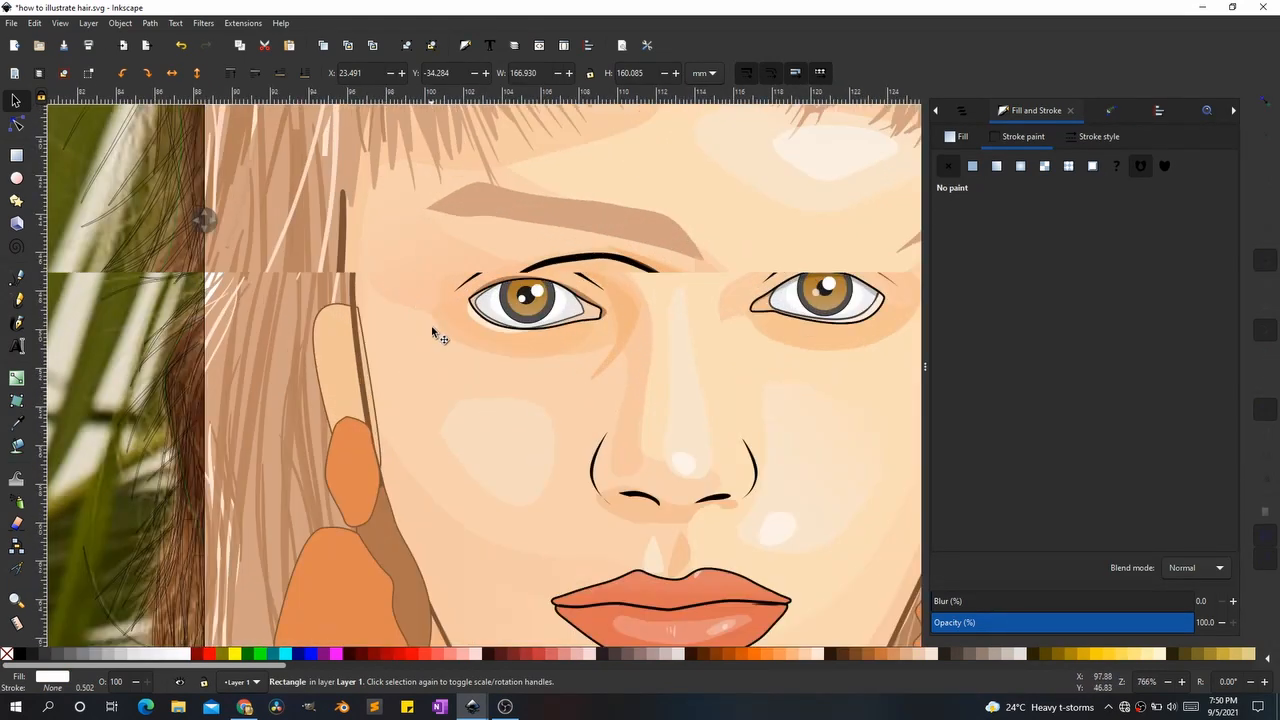
drag(205, 220, 737, 279)
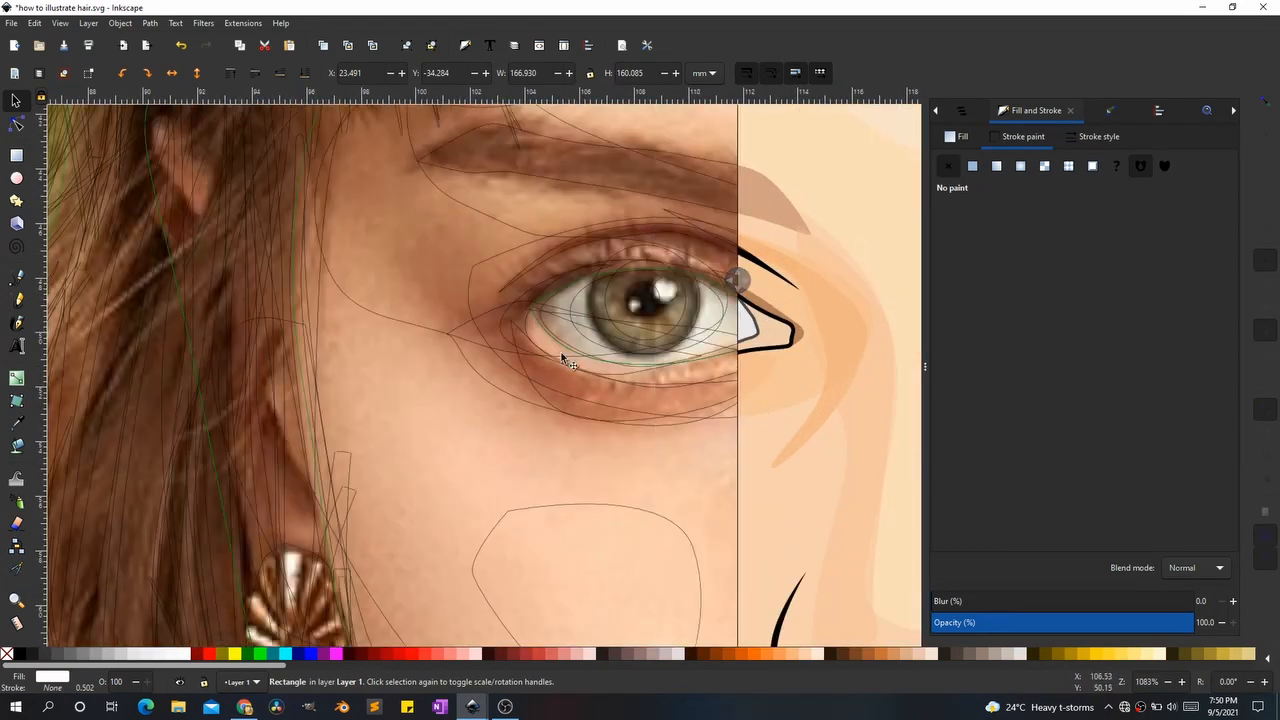
key(b)
click(496, 346)
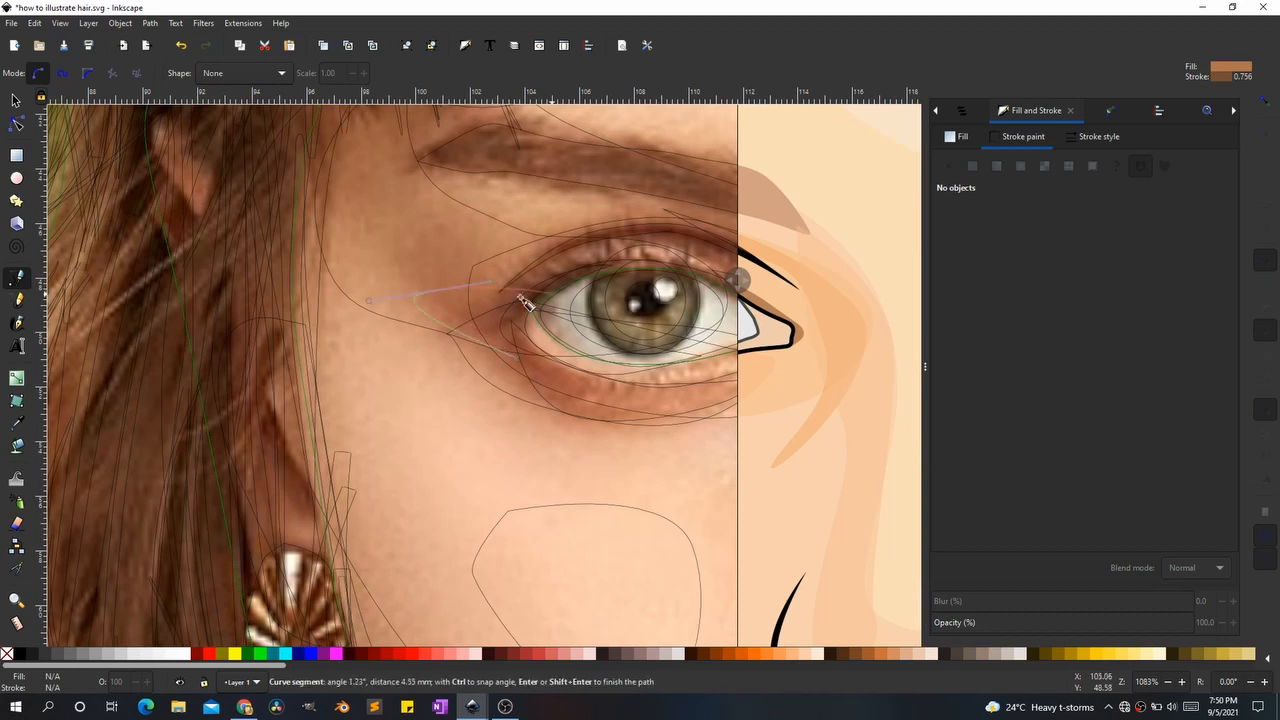
click(430, 278)
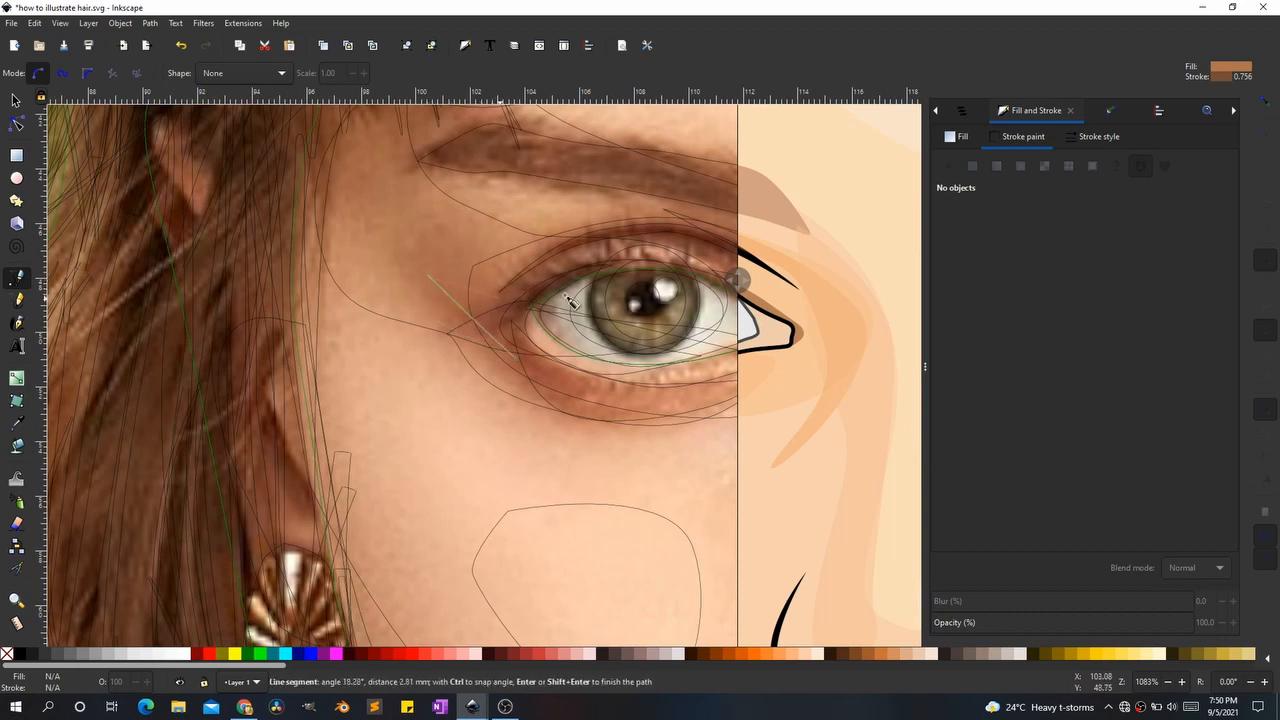
click(518, 357)
Step: Trace a closed shadow shape under the right-hand eye, from its outer corner towards the inner corner
drag(712, 375, 202, 380)
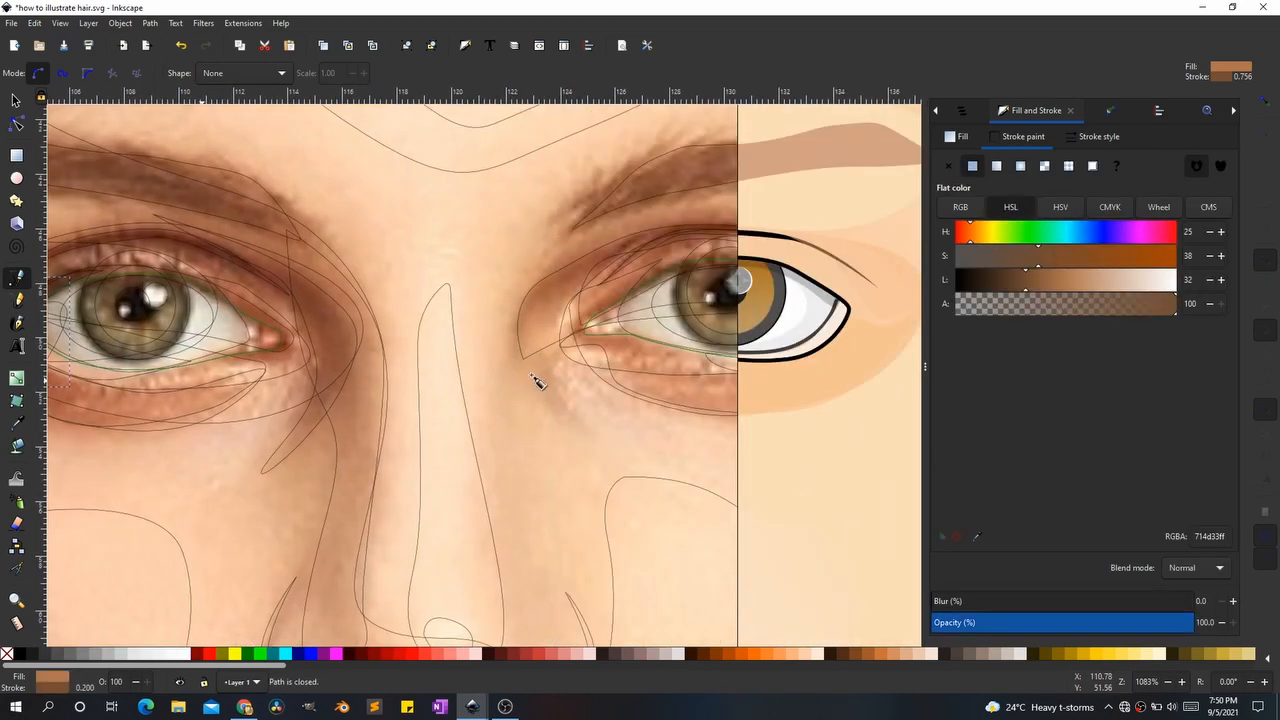
key(s)
drag(438, 333, 166, 421)
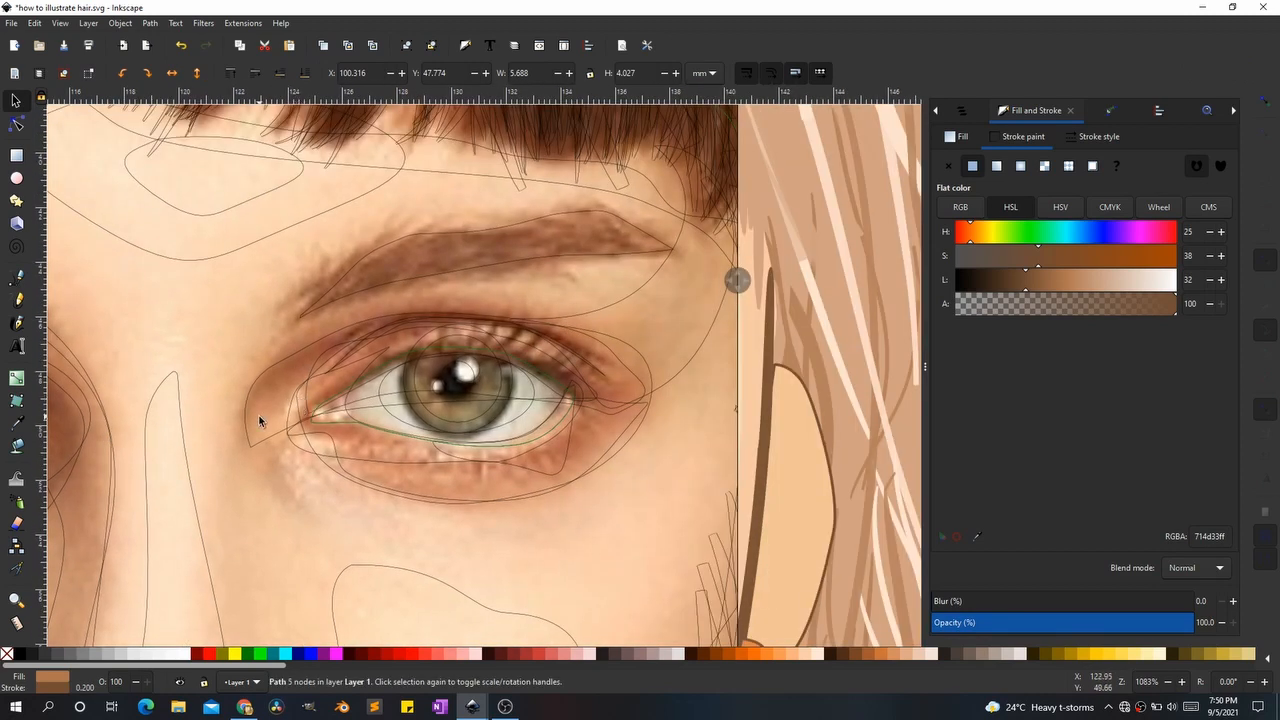
key(b)
mouse_move(652, 395)
mouse_down()
mouse_move(588, 428)
mouse_move(590, 393)
mouse_up()
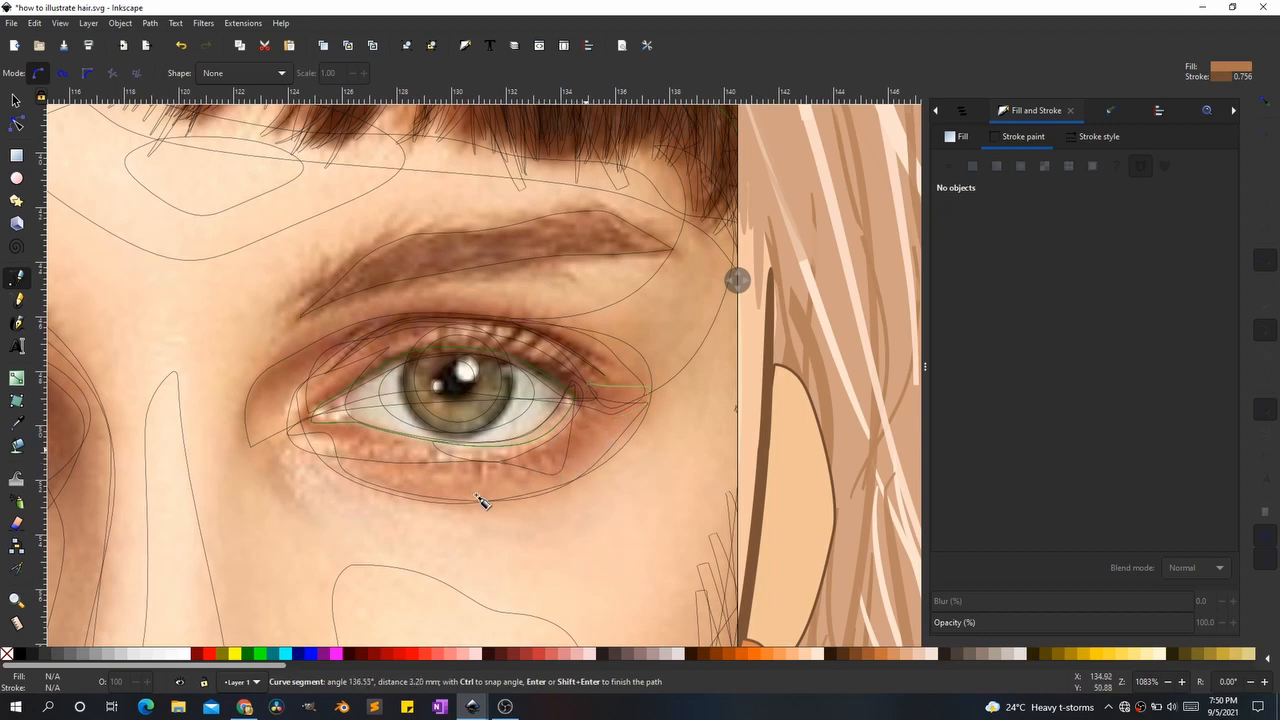
drag(318, 458, 528, 444)
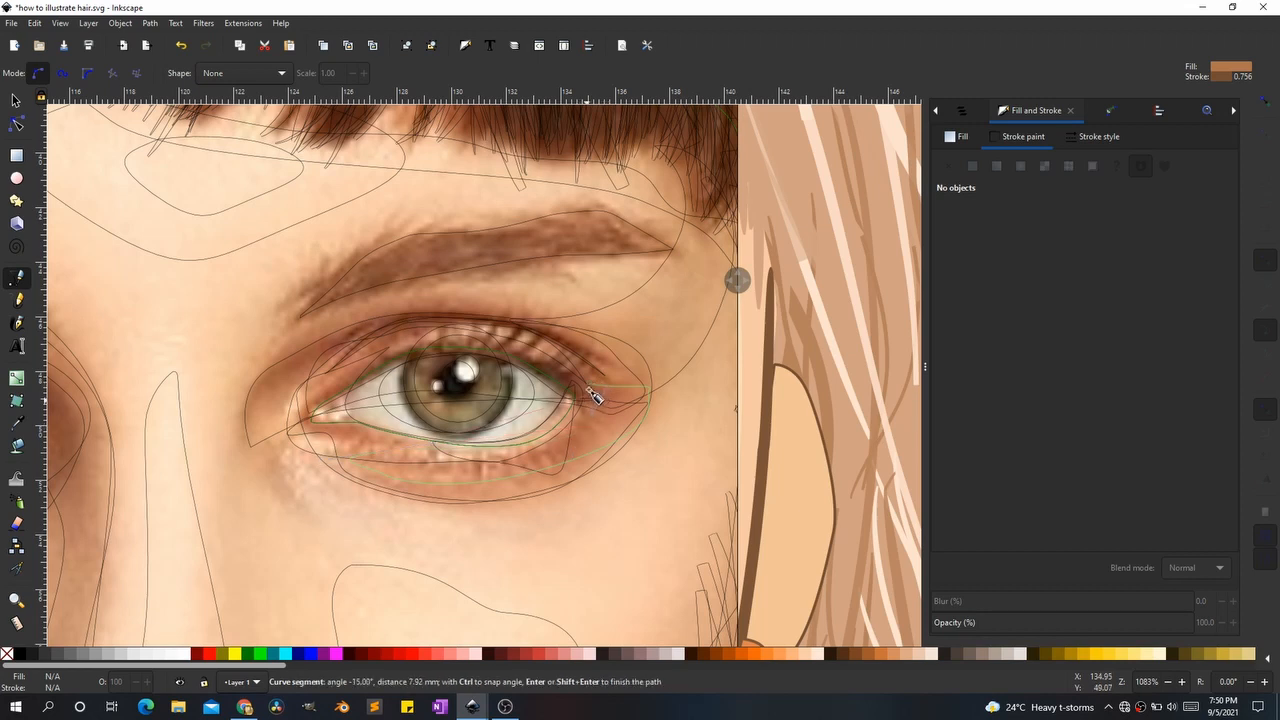
click(546, 426)
scroll(453, 492, up, 1)
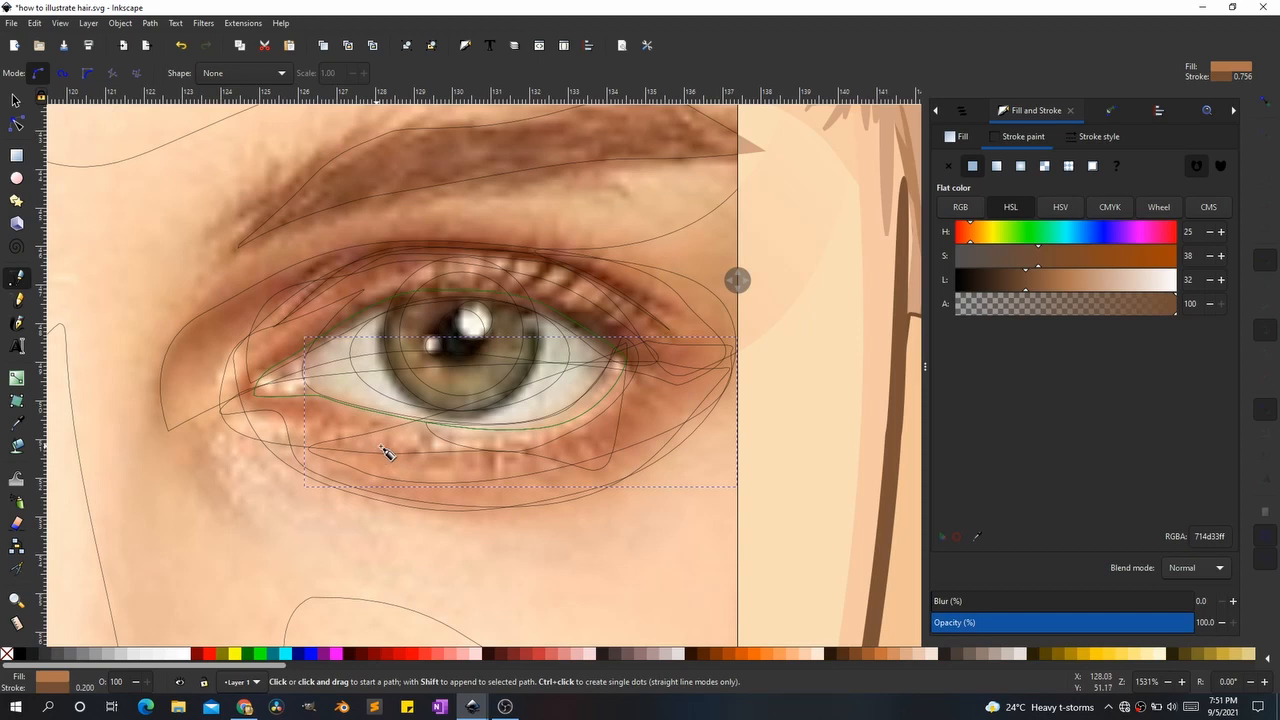
Step: Trace a thin closed shape about 5.8 by 1.2 mm under the right-hand eye, following its lower lid
click(381, 447)
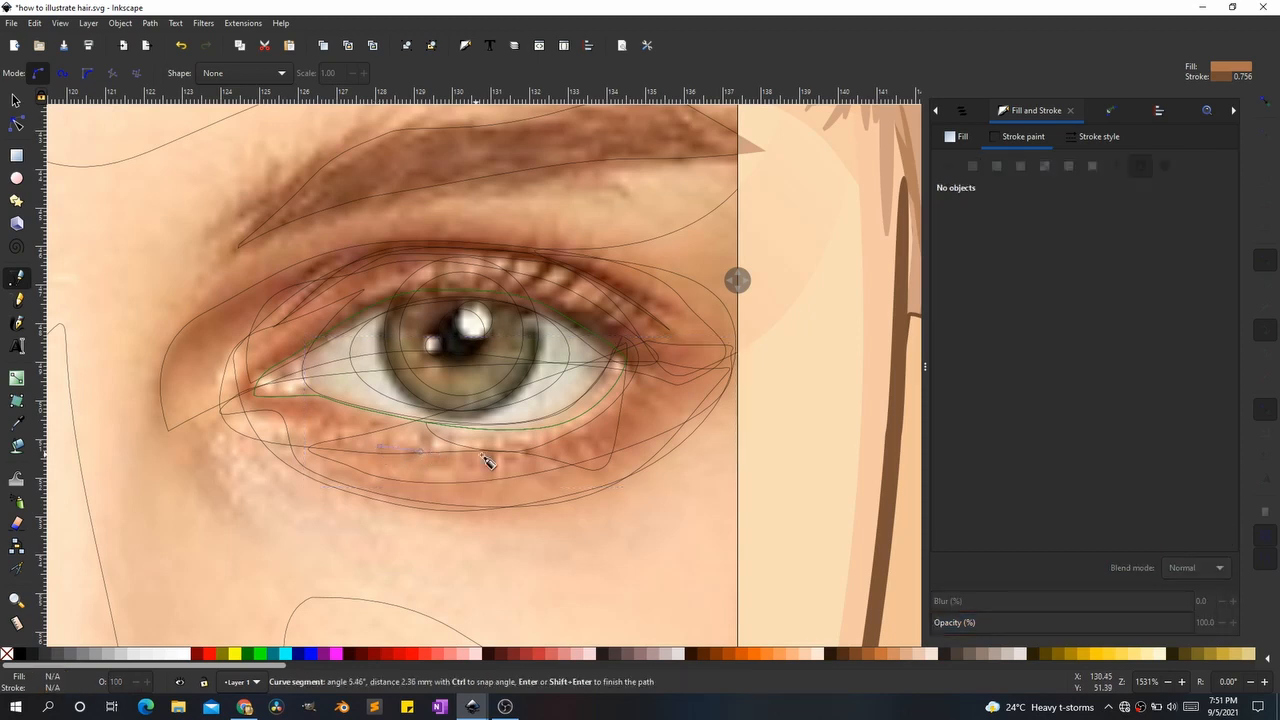
click(553, 440)
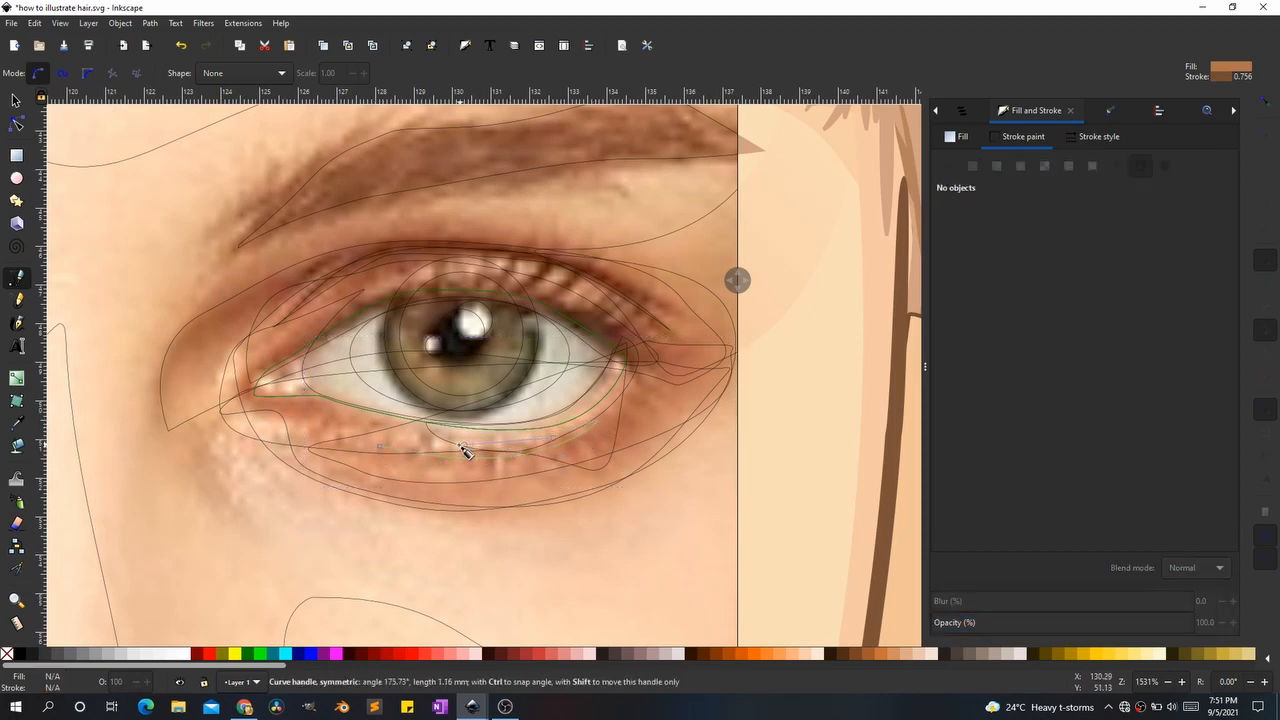
key(Escape)
click(388, 439)
click(385, 445)
Step: Trace a thin closed shape under the left-hand eye and one shape between eyelid and brow above each eye
scroll(320, 429, right, 5)
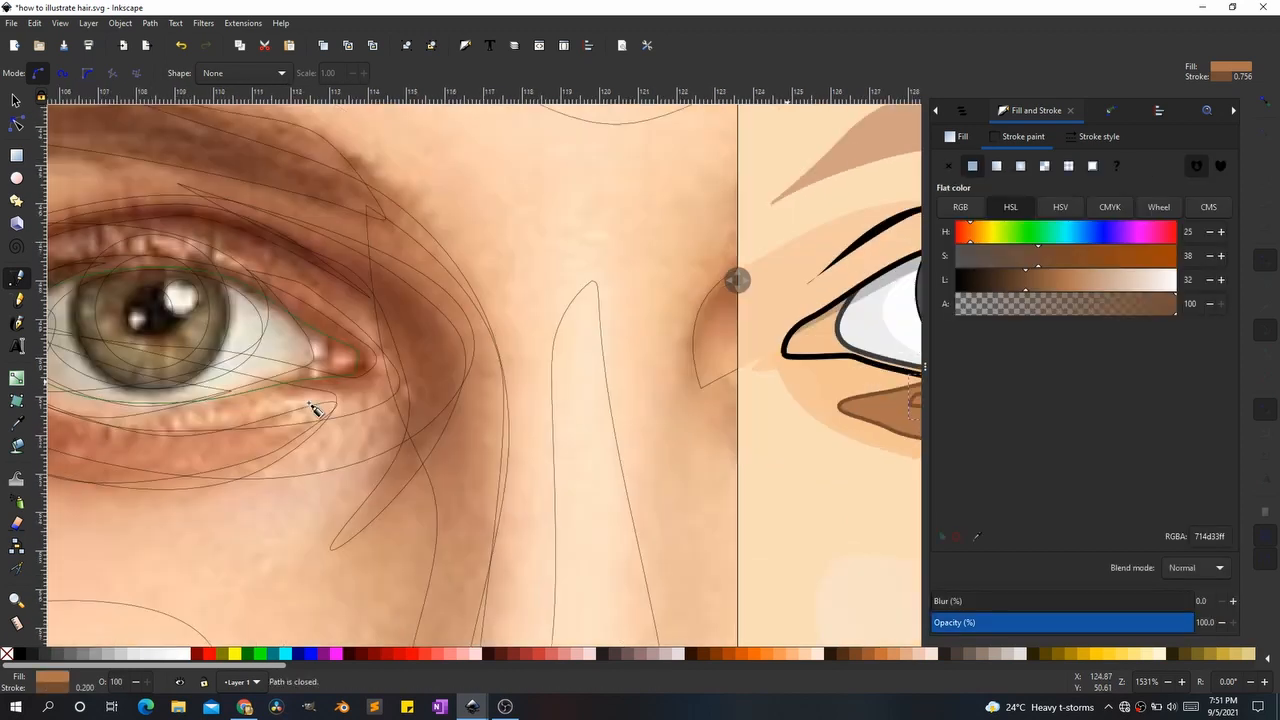
key(s)
drag(435, 398, 700, 453)
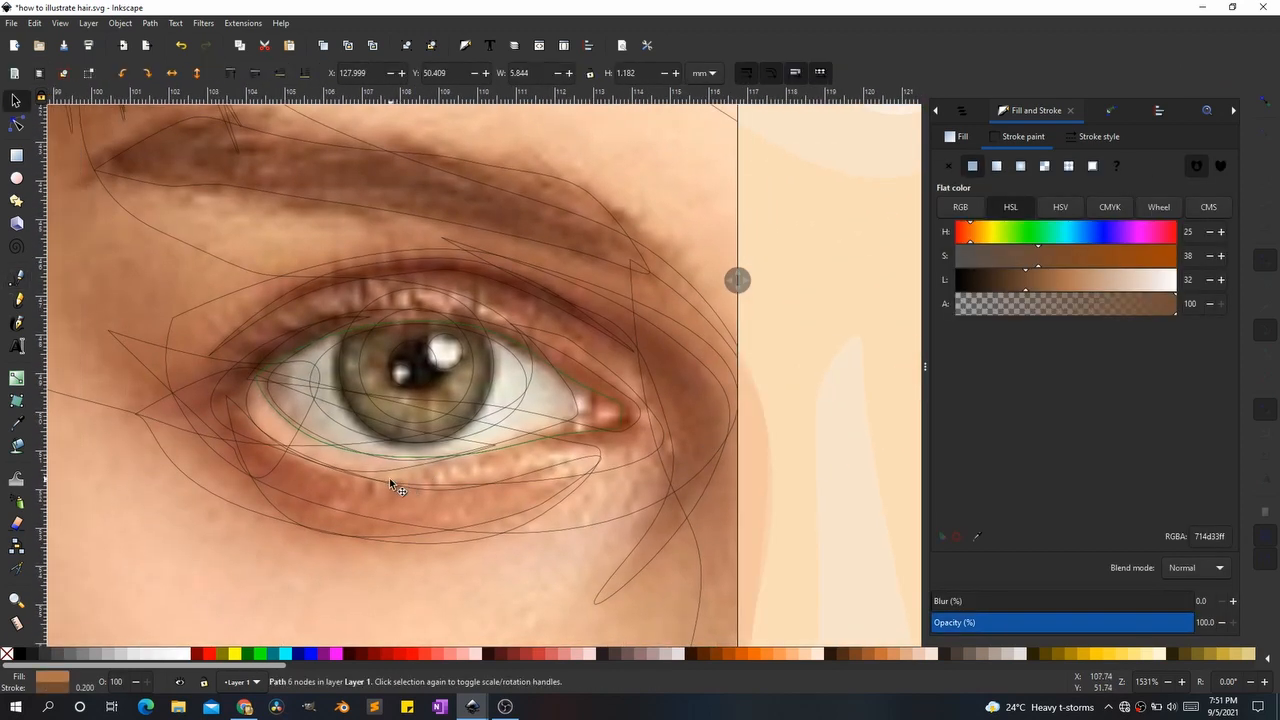
key(b)
click(497, 466)
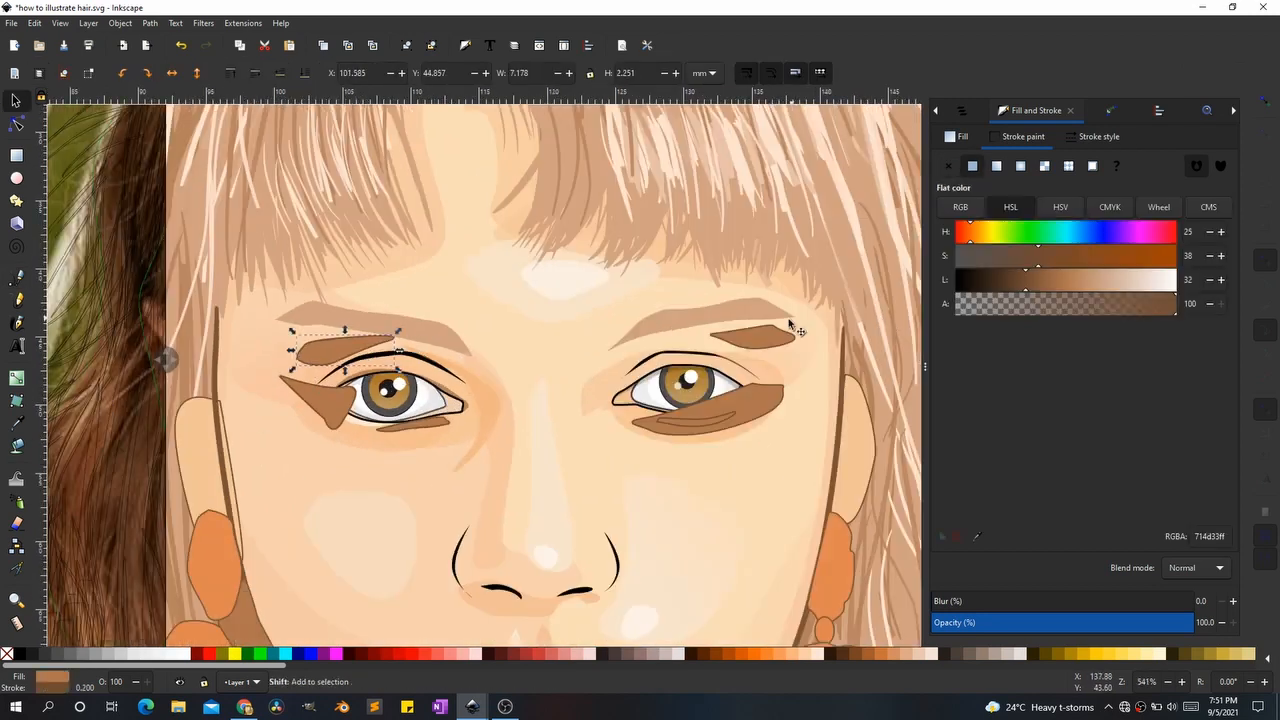
Step: Fill the two shapes below the eyebrows with a pale cream highlight colour and remove their outlines
shift+click(772, 336)
click(957, 137)
click(566, 283)
click(1018, 137)
click(948, 166)
click(745, 338)
click(957, 137)
click(1159, 280)
Step: Fill the left-hand outer-corner and right-hand under-eye shadows with peach (hue 25, saturation 84, lightness 80) and remove their outlines
shift+click(700, 424)
key(d)
click(764, 376)
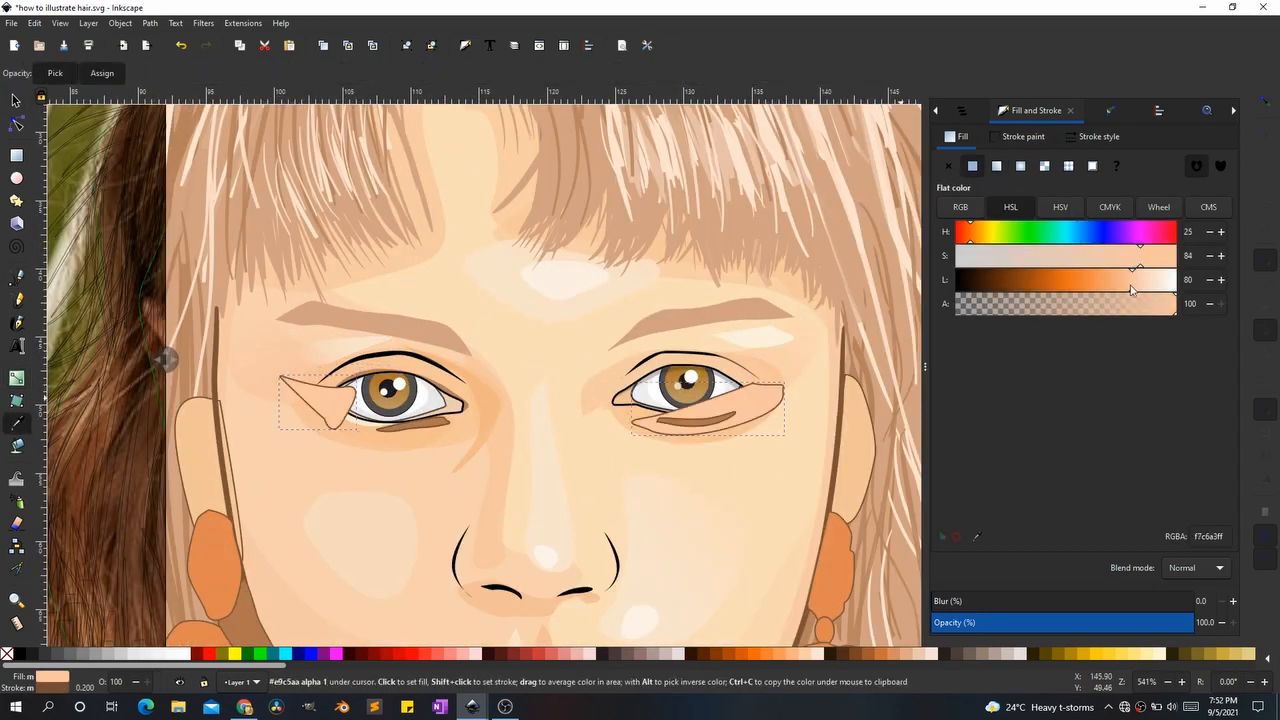
click(1023, 137)
click(948, 166)
Step: Lower the shadow shape under the right-hand eye one level in the stacking order
key(s)
click(757, 406)
key(Page_Down)
click(957, 137)
Step: Resample the fill of the left-hand outer-corner shadow from the nearby skin and lower the shape three levels
key(s)
click(320, 402)
key(d)
click(306, 388)
key(s)
key(Page_Down)
key(Page_Down)
key(Page_Down)
click(705, 424)
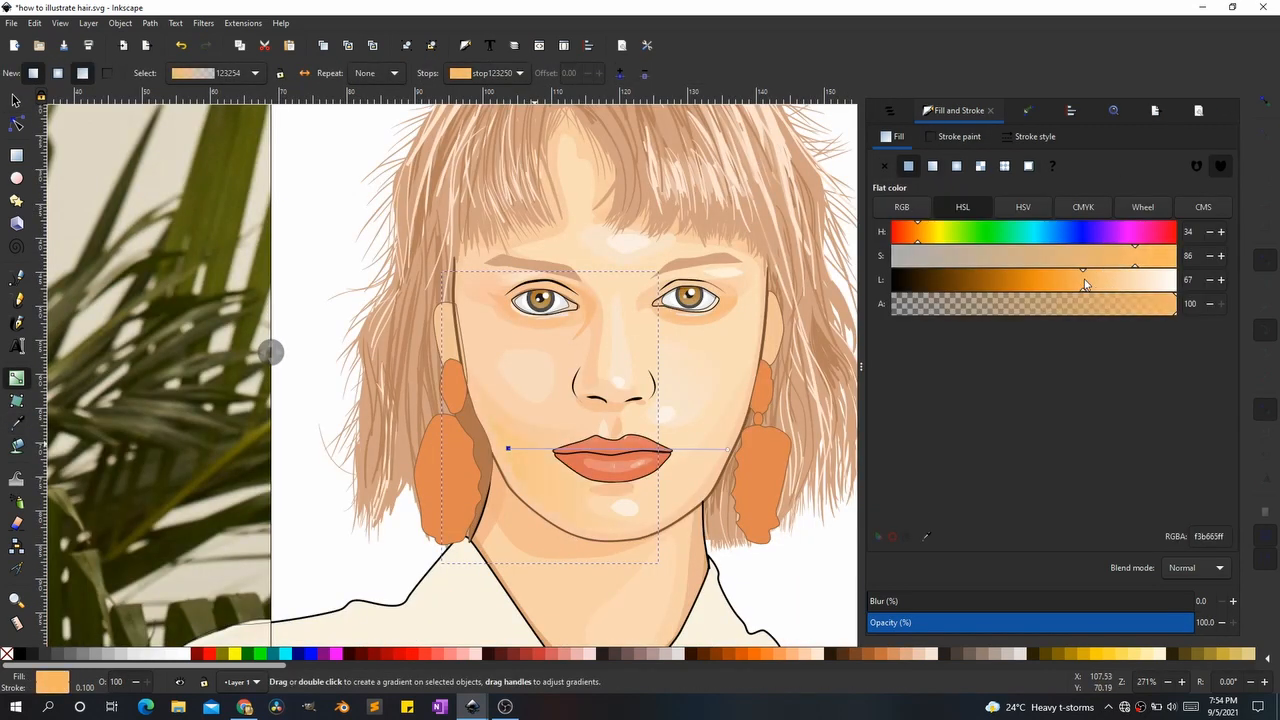
Step: Set the gradient colour of the left-hand lower face shading to hue 35, saturation 78, lightness 72
drag(1086, 285, 1109, 285)
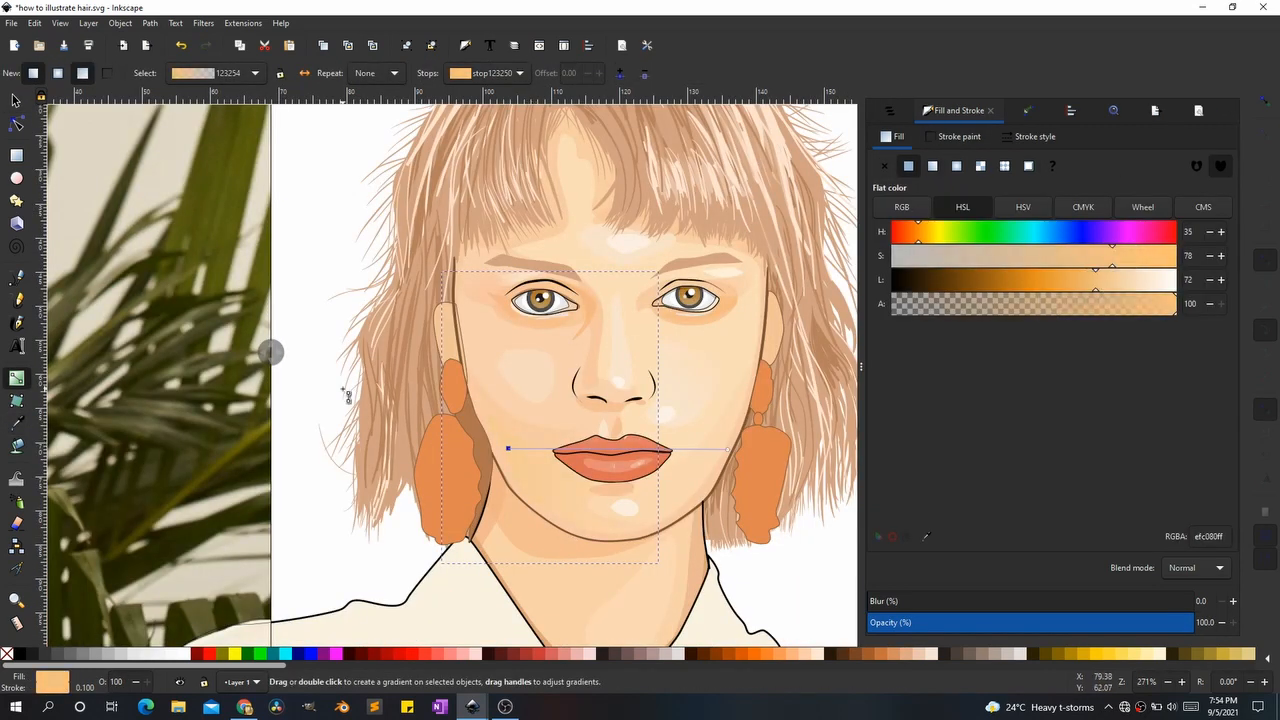
scroll(553, 465, down, 3)
click(641, 513)
key(ctrl+z)
Step: Lower the inner ear shapes on both sides of the face one level in the stacking order
scroll(612, 476, up, 5)
click(441, 318)
key(s)
click(441, 318)
key(Page_Down)
key(Page_Up)
key(Page_Down)
scroll(371, 363, down, 3)
scroll(640, 337, up, 2)
click(645, 337)
key(Page_Down)
scroll(515, 305, up, 2)
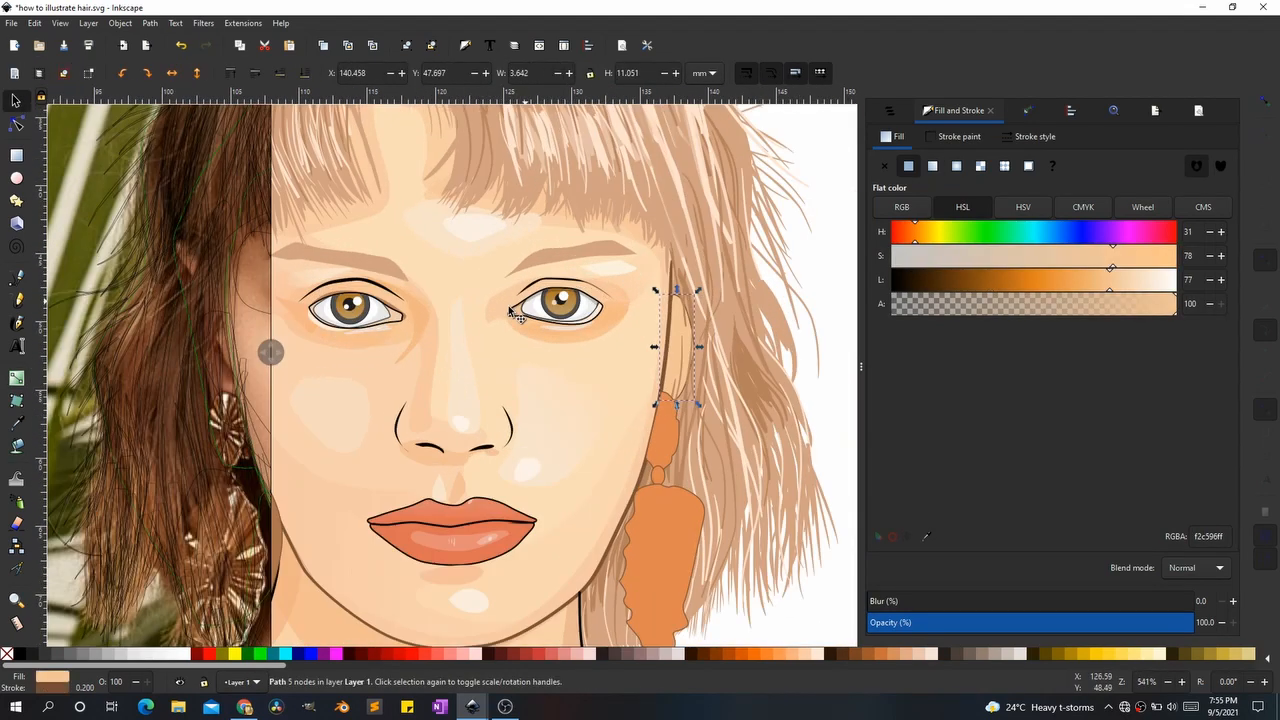
Step: Turn the black gradient-filled shape at the inner corner of the right-hand eye into a soft peach shadow
click(491, 306)
key(g)
click(488, 297)
click(483, 292)
key(s)
scroll(477, 288, up, 3)
drag(286, 351, 685, 338)
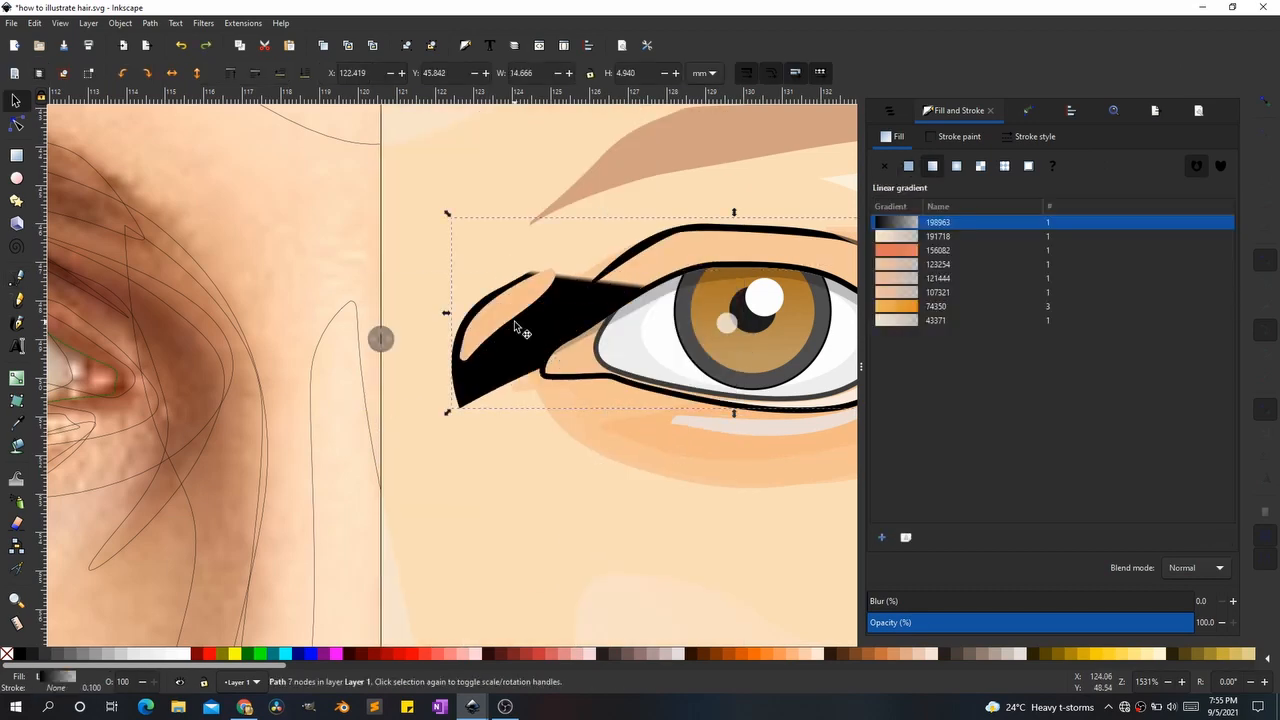
key(Delete)
click(514, 322)
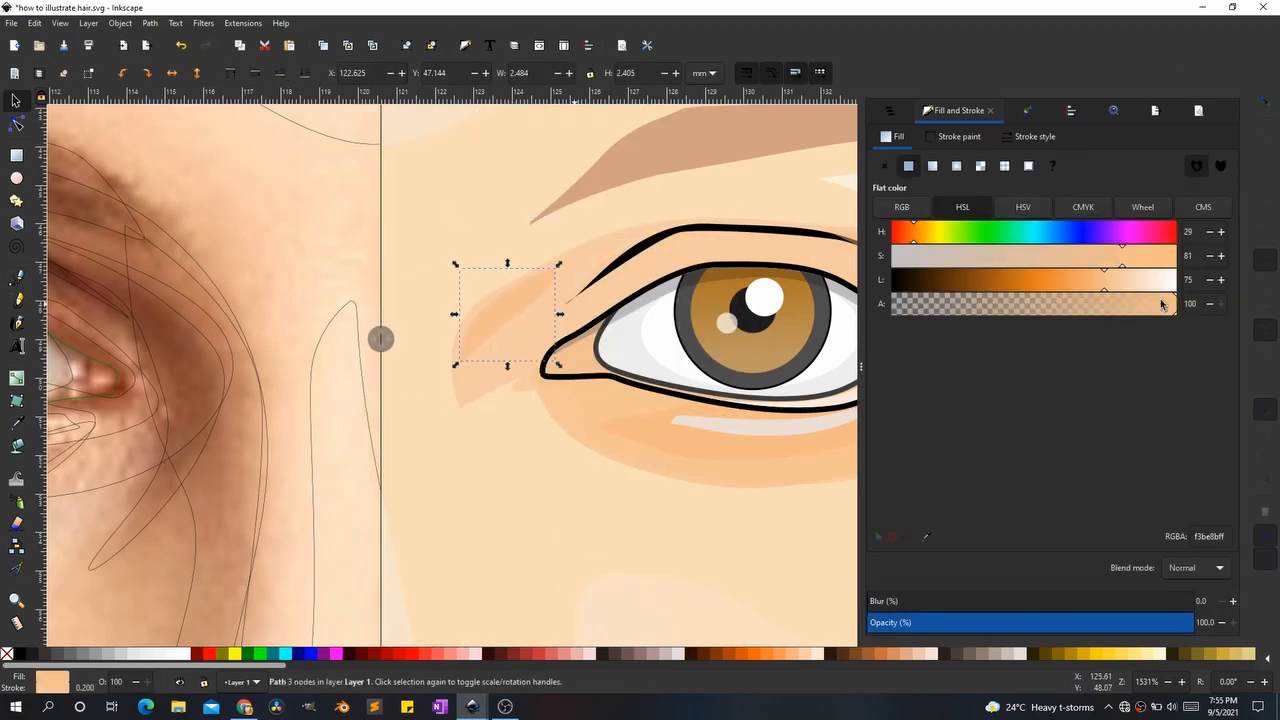
Step: Select the shading shapes within the face group and raise their opacity to 100%
click(953, 137)
scroll(638, 344, down, 1)
scroll(638, 344, down, 5)
click(506, 406)
scroll(549, 365, up, 3)
click(549, 362)
click(893, 137)
scroll(691, 356, down, 2)
ctrl+click(568, 393)
ctrl+shift+click(688, 365)
drag(1071, 621, 1194, 622)
Step: Set the gradient colour of the left-hand jaw shading to hue 27, saturation 80, lightness 81
click(561, 433)
ctrl+click(561, 429)
key(g)
click(528, 397)
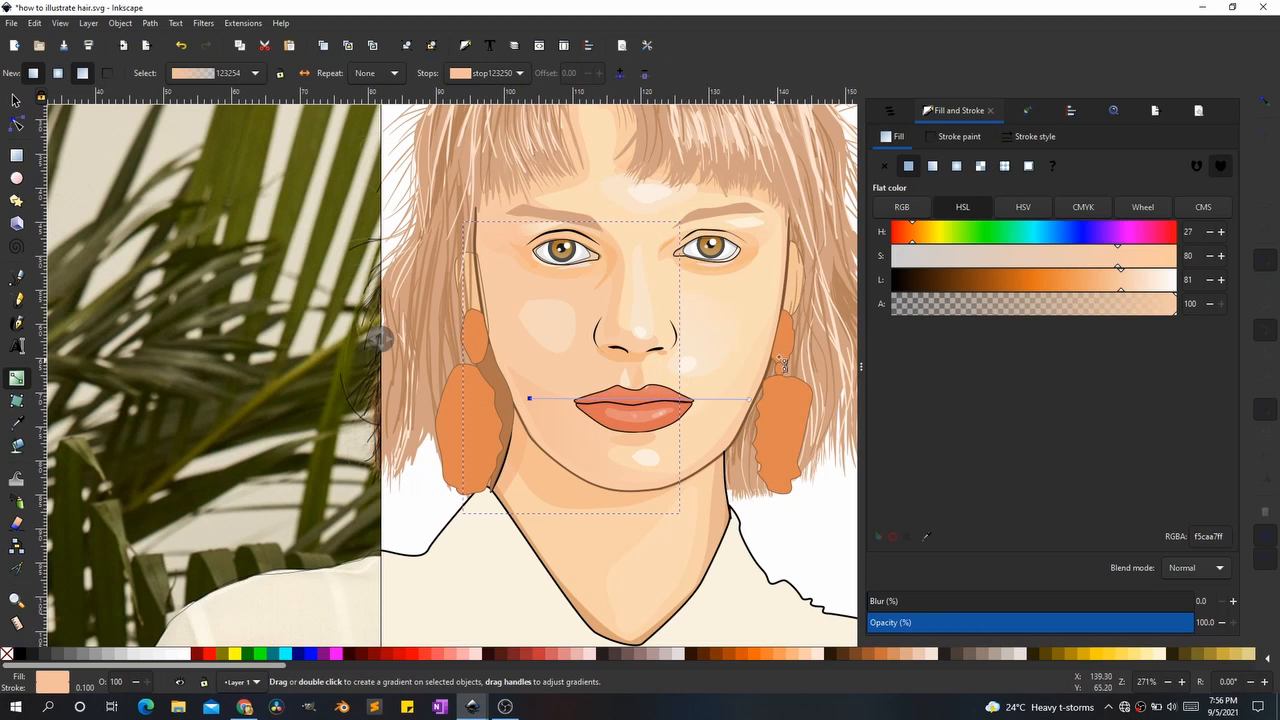
Step: Extend the gradient of the left-hand cheek shading outward to the edge of the face beside the earring
key(s)
ctrl+click(512, 344)
key(g)
mouse_move(501, 309)
mouse_down()
mouse_move(643, 312)
mouse_move(484, 311)
mouse_up()
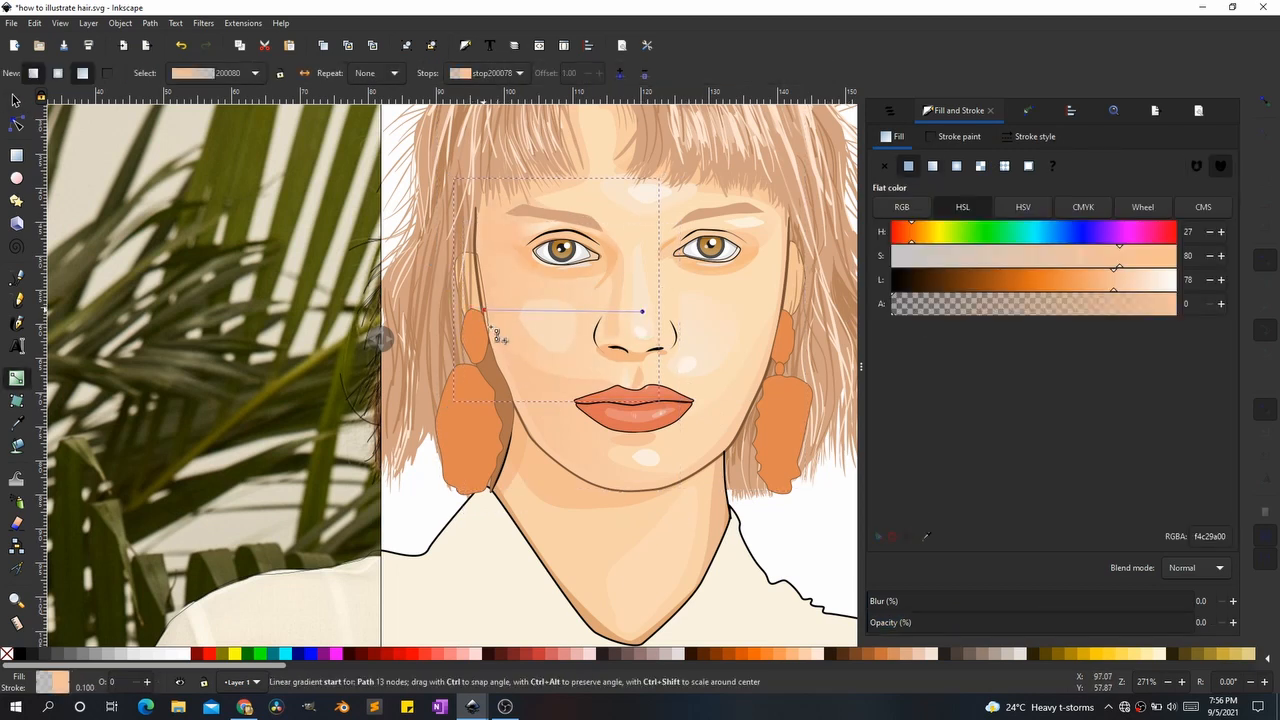
Step: Darken the fill of the shadow shape along the face edge and activate the Tweak tool for pushing paths
key(s)
ctrl+click(502, 370)
drag(1118, 280, 1088, 280)
key(w)
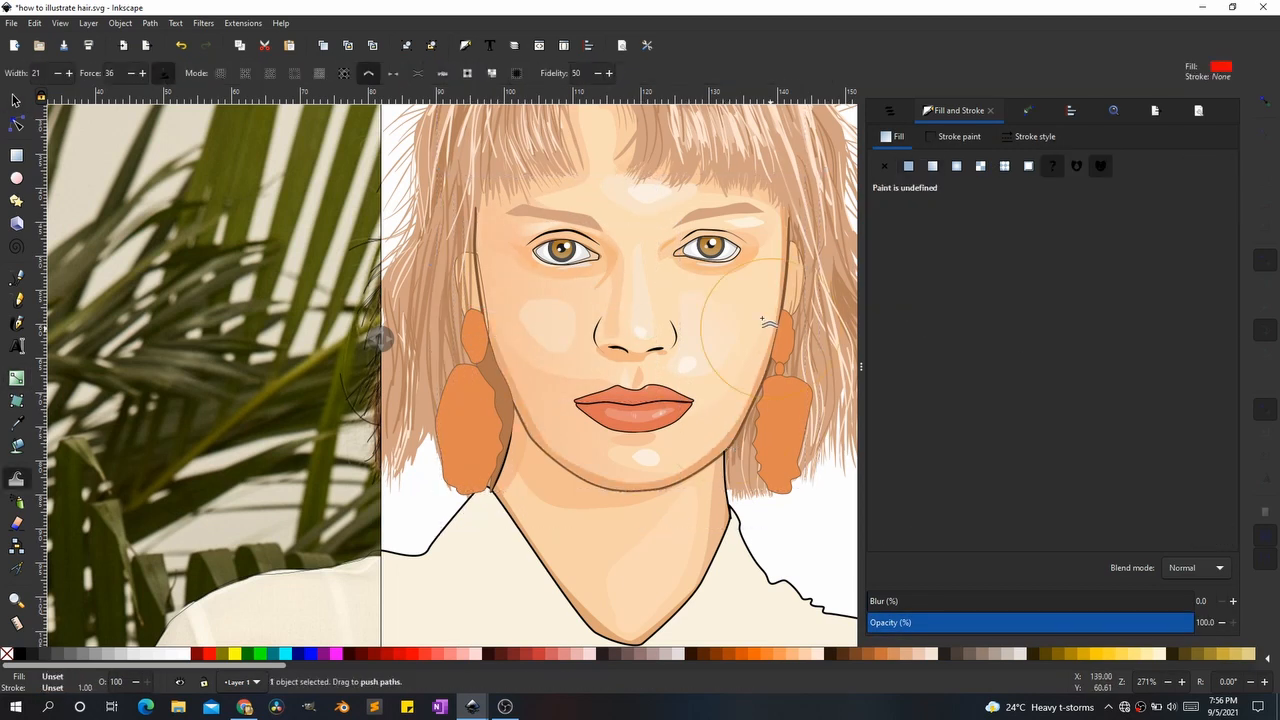
Step: Select the shading shape at the left-hand temple and raise its opacity to nearly full
key(s)
scroll(500, 230, down, 1)
ctrl+click(500, 217)
drag(1024, 622, 1180, 622)
ctrl+click(770, 206)
ctrl+click(732, 242)
scroll(601, 252, down, 1)
click(598, 420)
scroll(617, 400, down, 3)
click(623, 434)
scroll(623, 400, up, 5)
ctrl+click(645, 300)
click(649, 372)
scroll(649, 372, down, 1)
scroll(700, 305, down, 1)
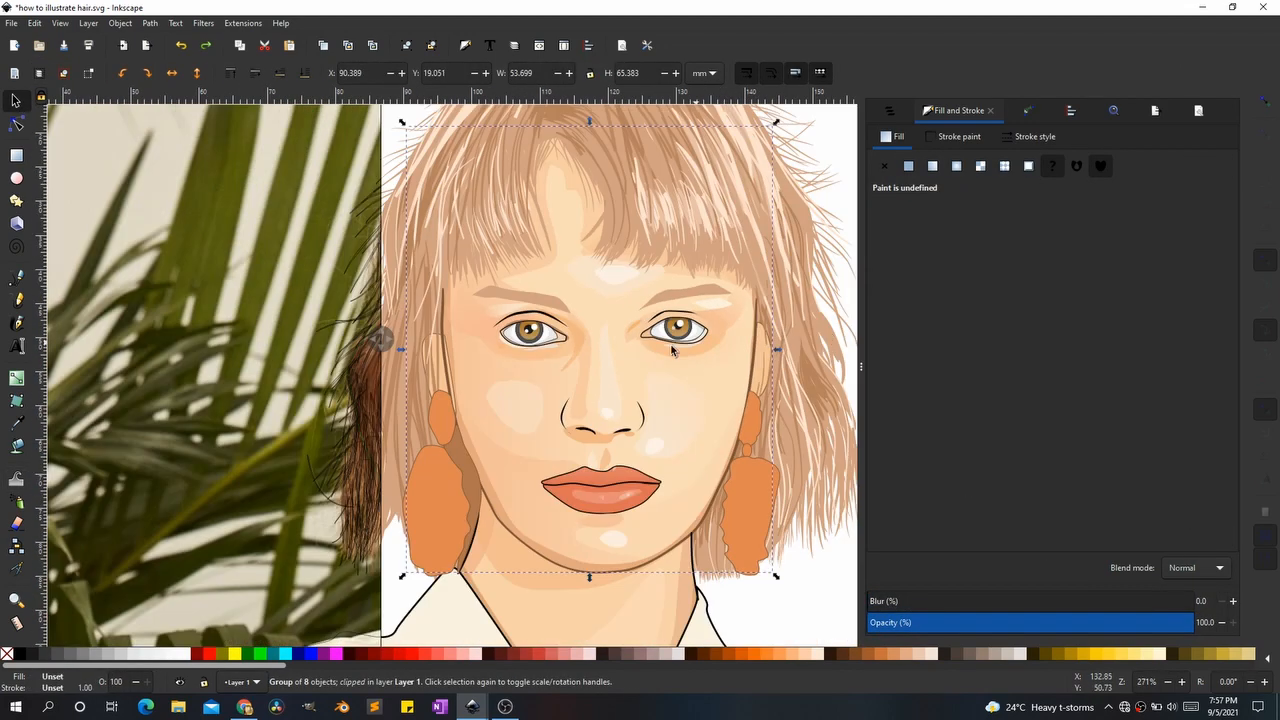
Step: Trace a thin highlight shape along the upper eyelid of the left-hand eye
scroll(612, 343, up, 3)
drag(381, 339, 188, 340)
key(b)
click(288, 286)
scroll(295, 276, up, 2)
click(282, 295)
Step: Fill the left-hand eyelid highlight with pale cream at hue 32, saturation 77, lightness 96
key(d)
click(1167, 279)
scroll(400, 345, down, 2)
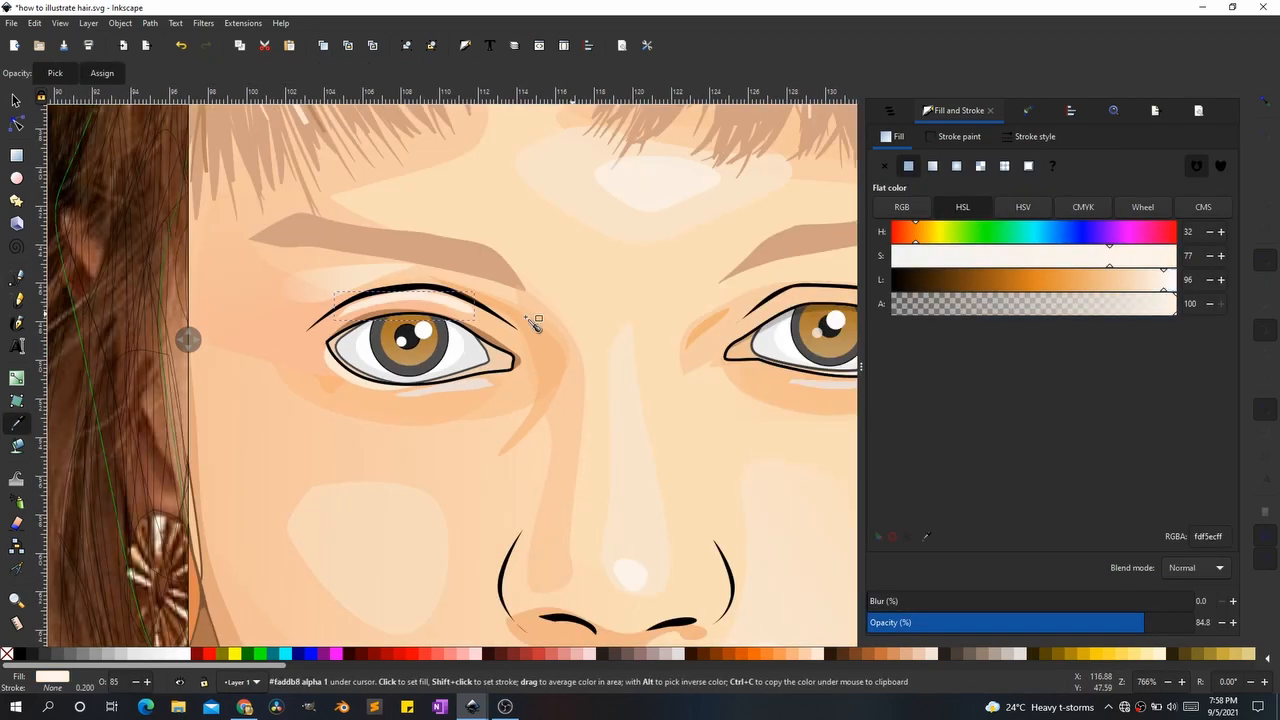
Step: Trace a matching highlight about 6.2 by 0.8 mm on the upper eyelid of the right-hand eye
scroll(780, 330, up, 3)
scroll(516, 315, down, 2)
key(b)
click(407, 299)
scroll(593, 390, down, 1)
click(593, 397)
key(s)
scroll(665, 482, down, 4)
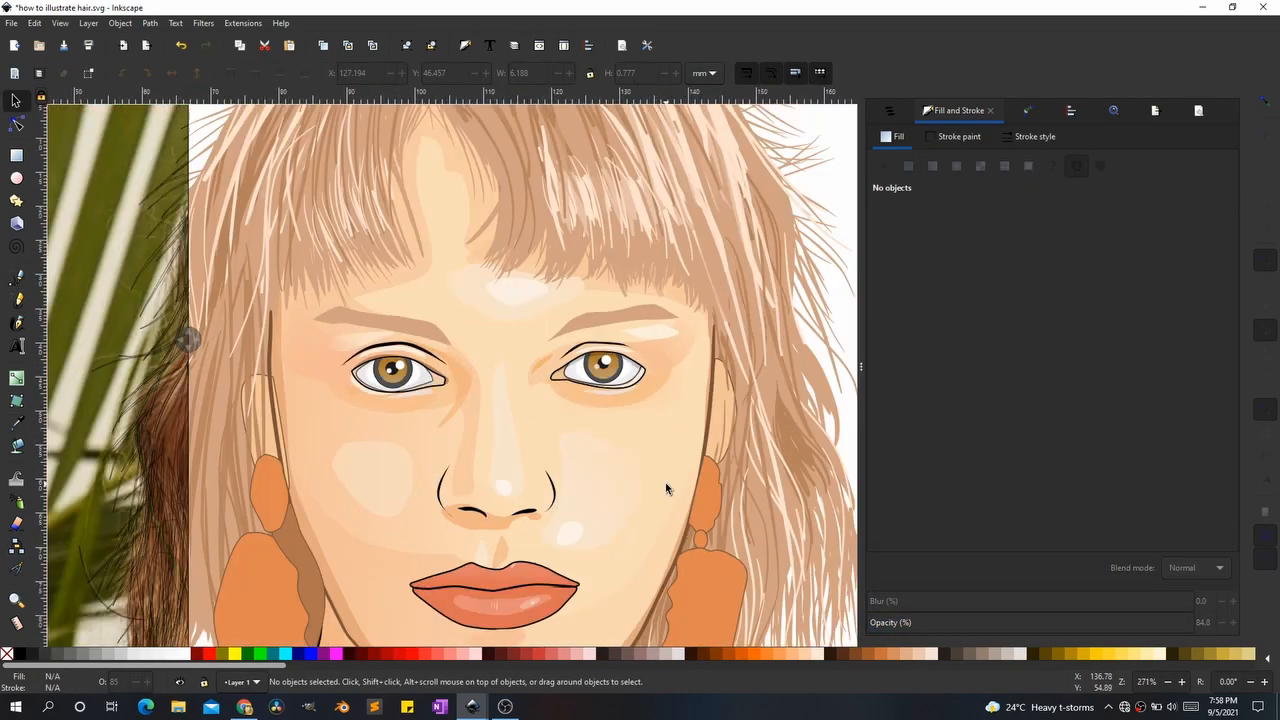
scroll(619, 465, up, 2)
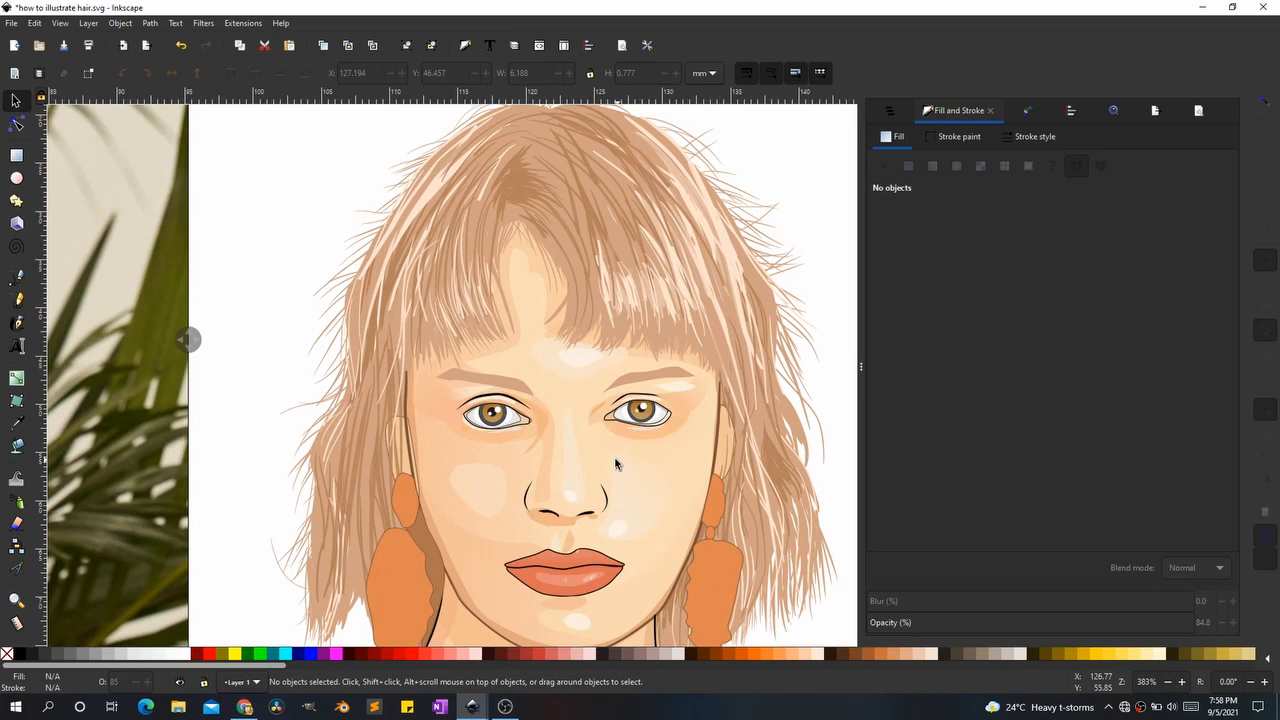
Step: Trace a closed shadow shape about 17.9 by 8.9 mm around the whole left-hand eye socket over the photo
key(b)
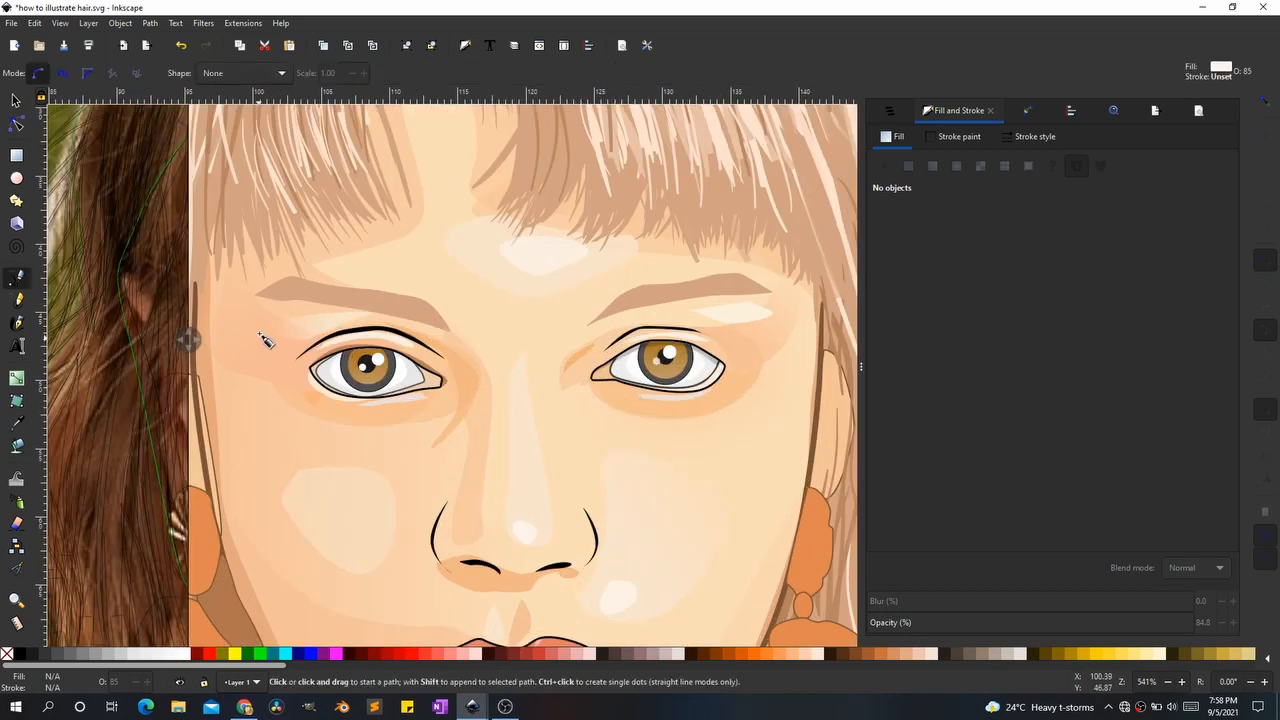
drag(186, 340, 838, 340)
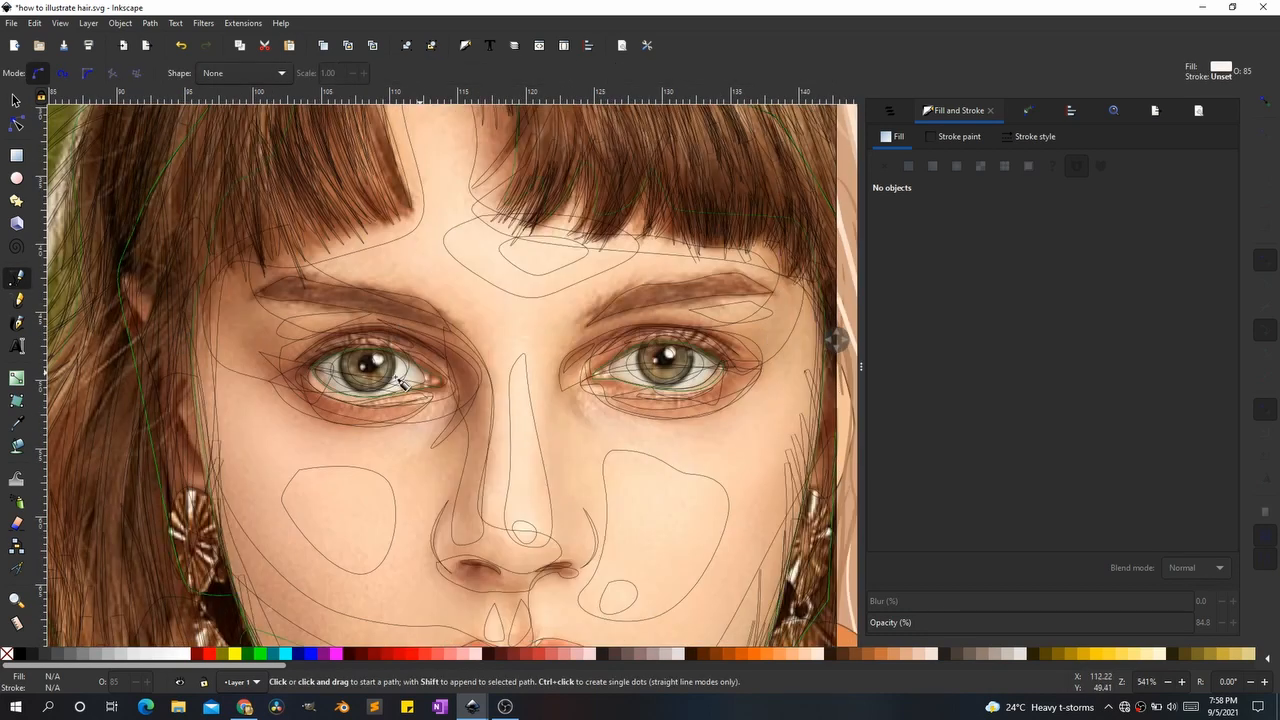
click(243, 334)
drag(417, 331, 484, 375)
drag(475, 433, 447, 438)
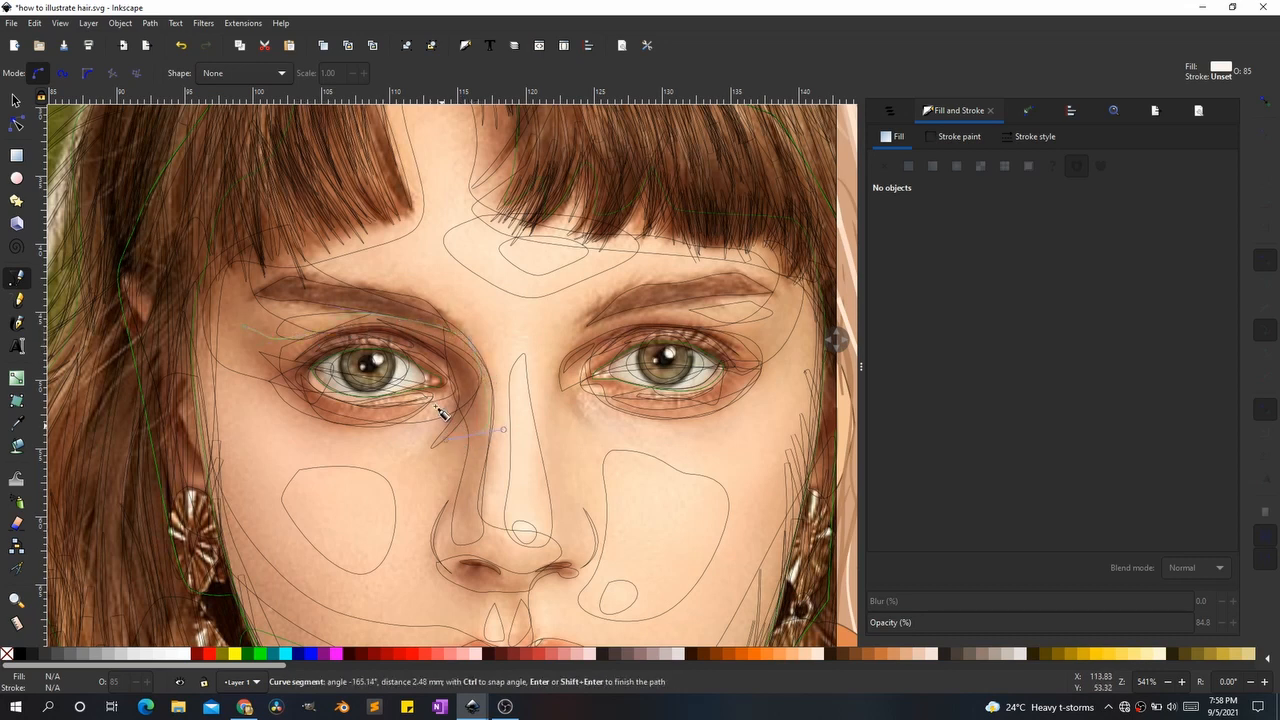
click(248, 394)
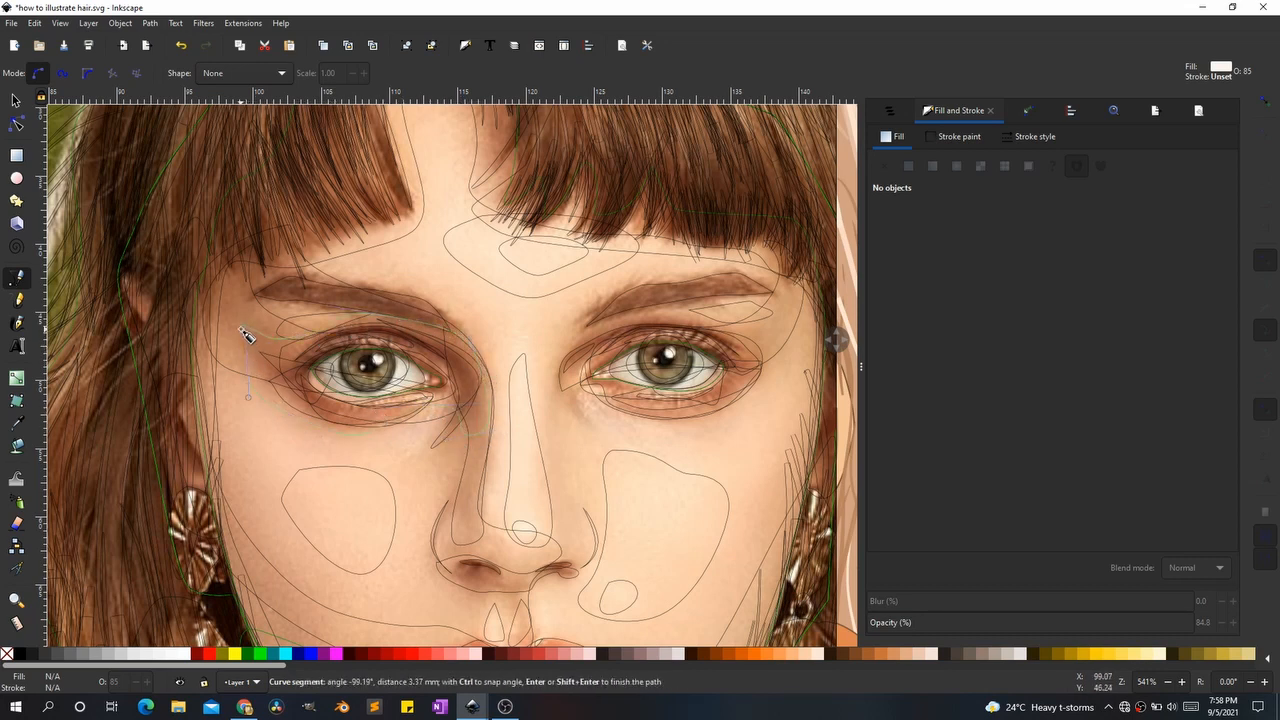
click(247, 328)
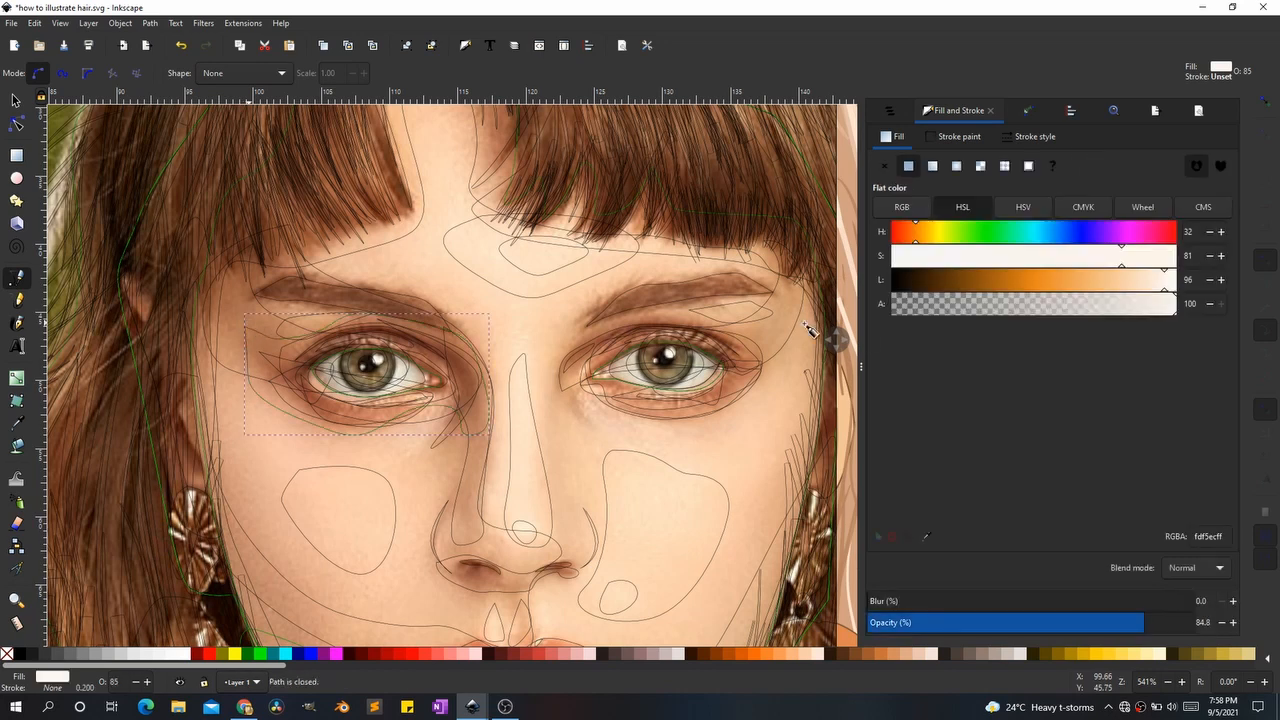
Step: Trace a closed shadow shape about 15.6 by 8.1 mm around the right-hand eye, then reveal the artwork
click(562, 385)
drag(722, 330, 763, 366)
click(658, 430)
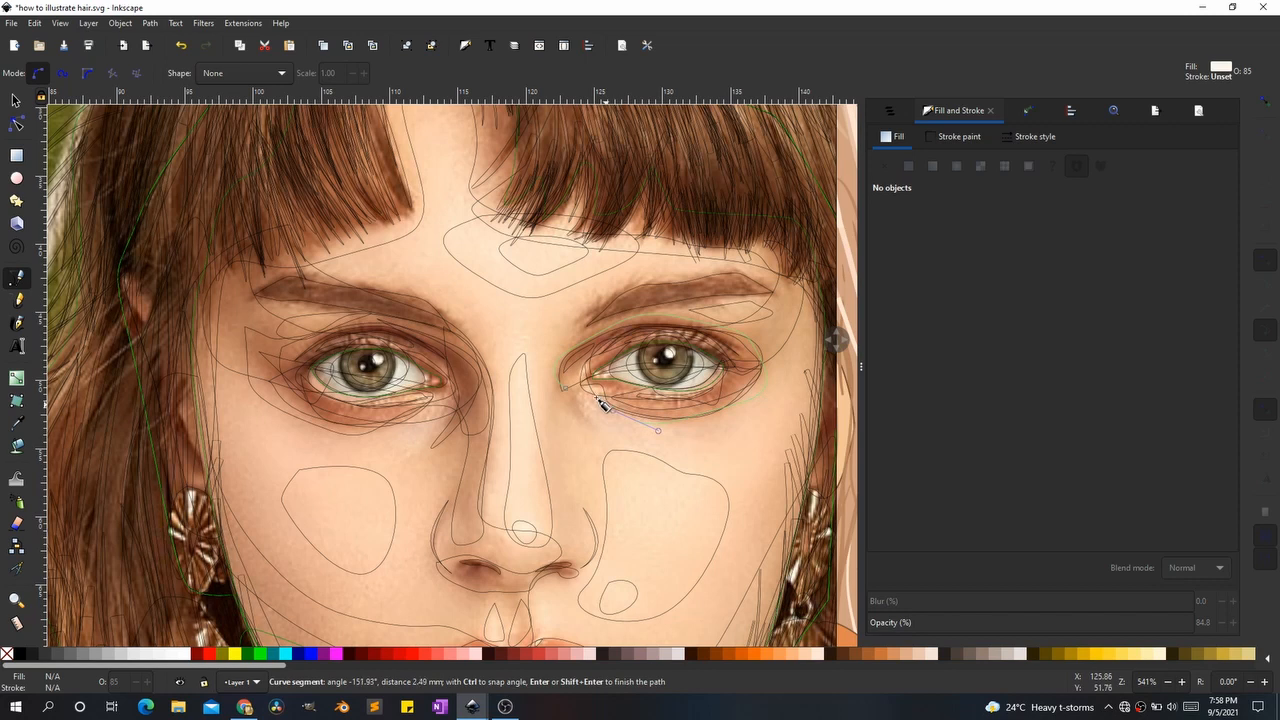
click(755, 350)
key(s)
key(ctrl+KP_5)
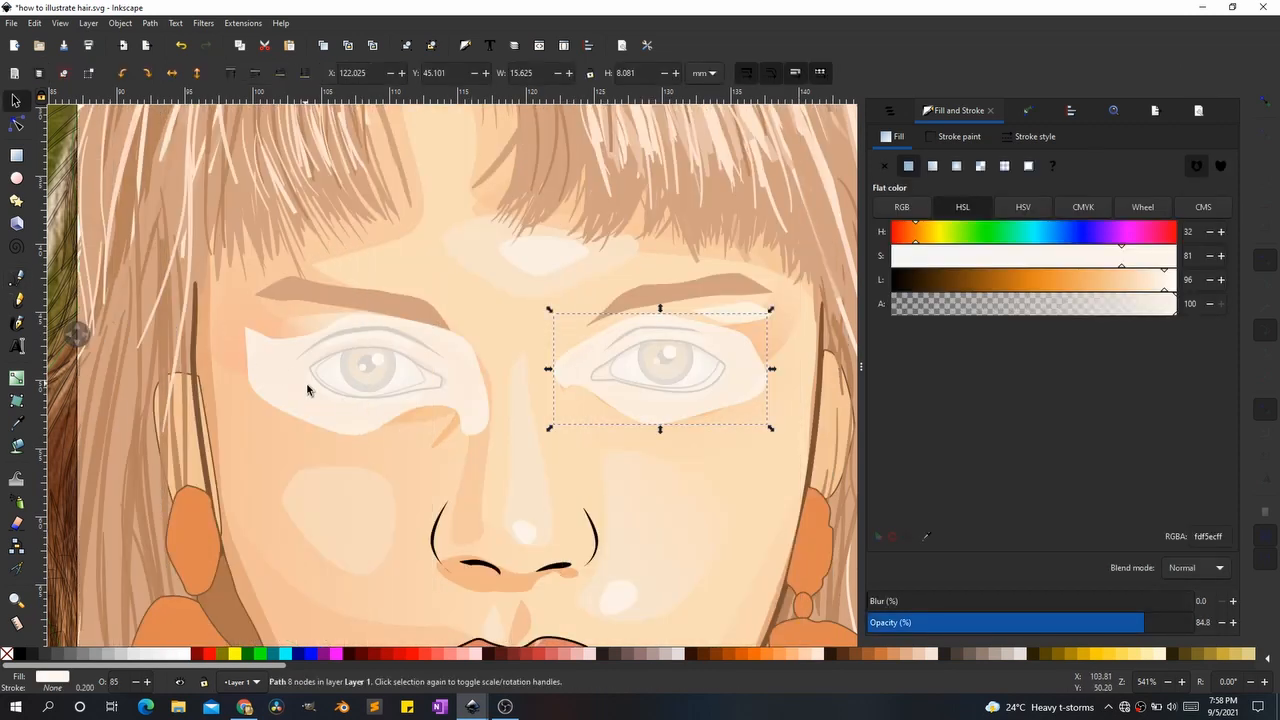
Step: Give both eye-socket shapes a fill of hue 23, saturation 66, lightness 66 and an opacity of 72.2%
shift+click(309, 413)
drag(1143, 288, 1062, 288)
click(955, 137)
click(897, 137)
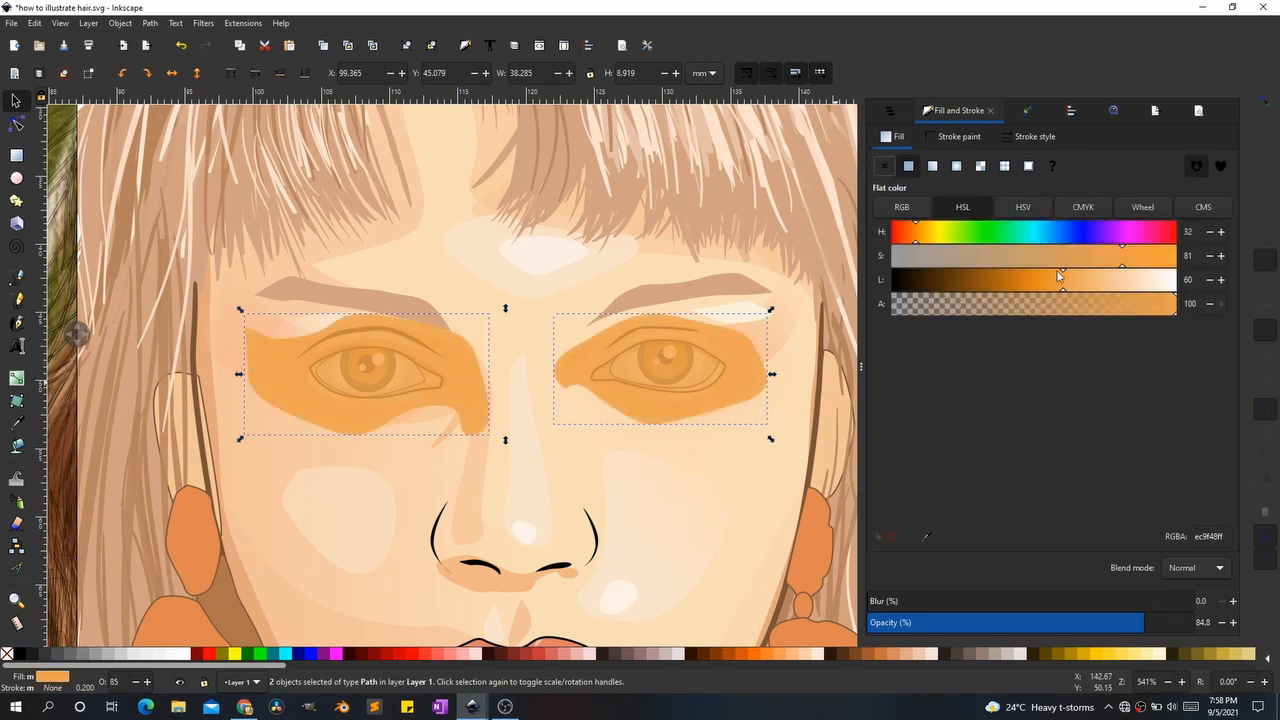
click(925, 536)
click(294, 614)
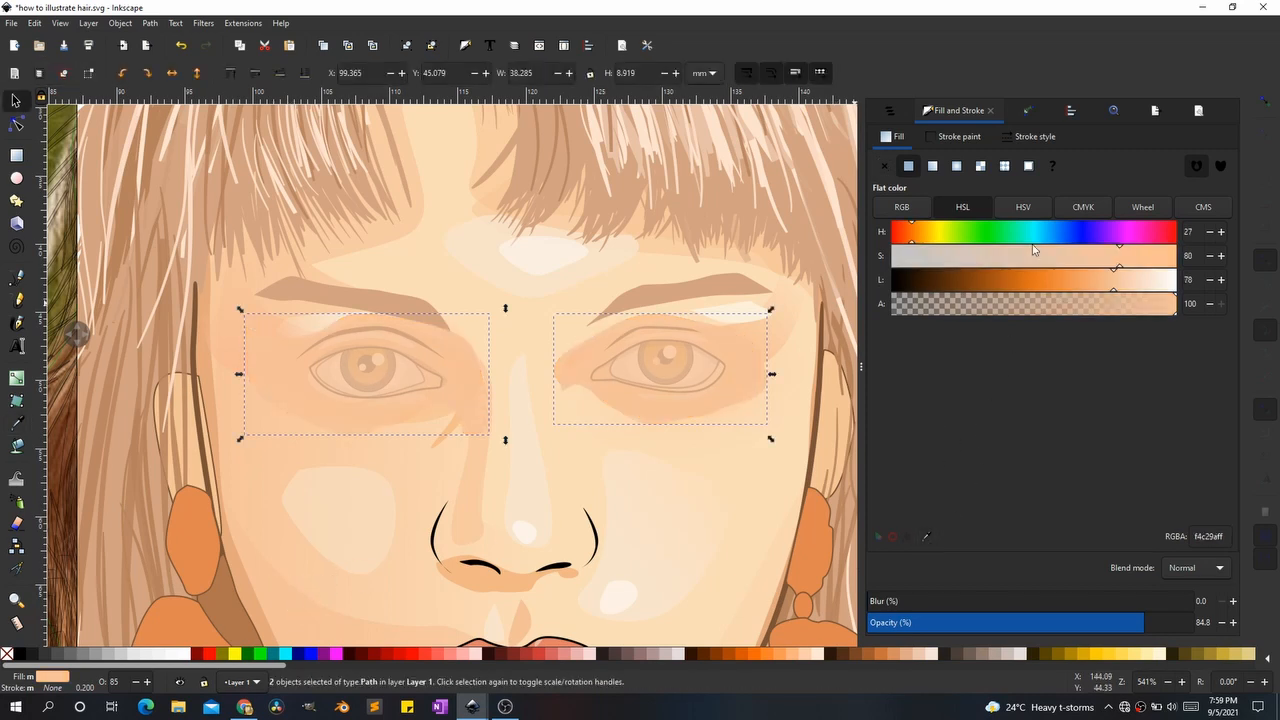
drag(1096, 278, 1086, 278)
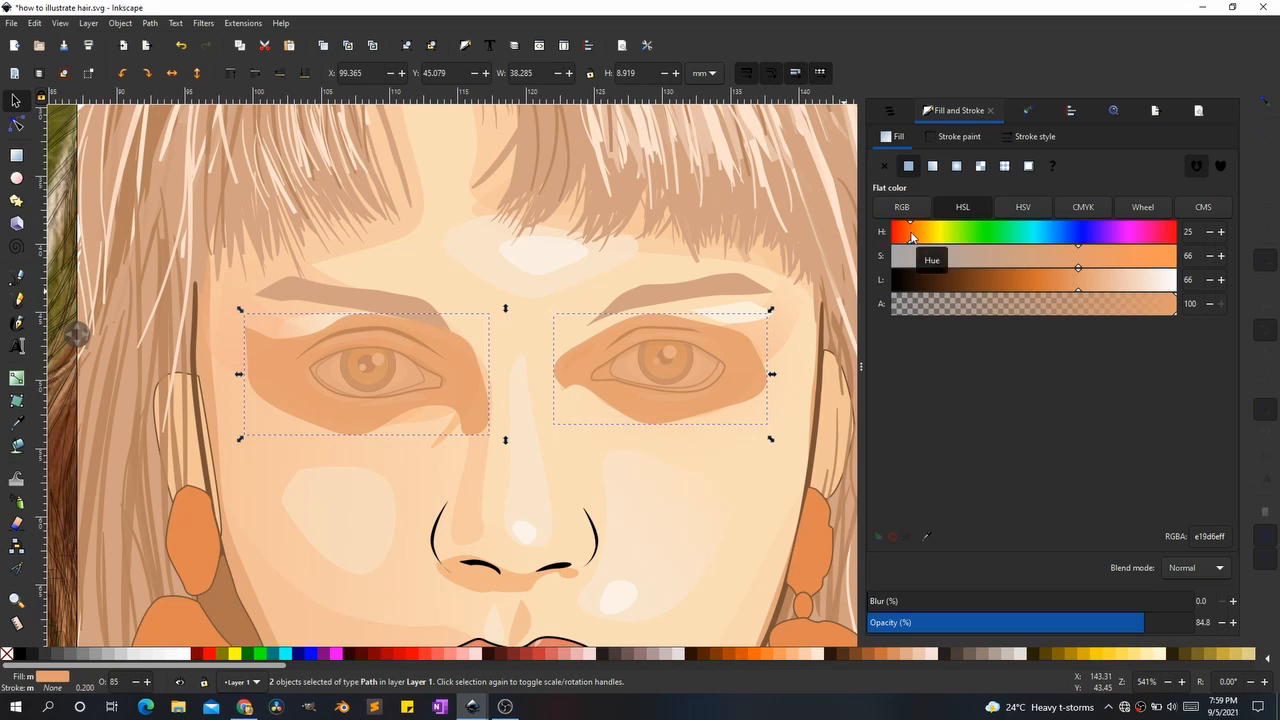
click(910, 237)
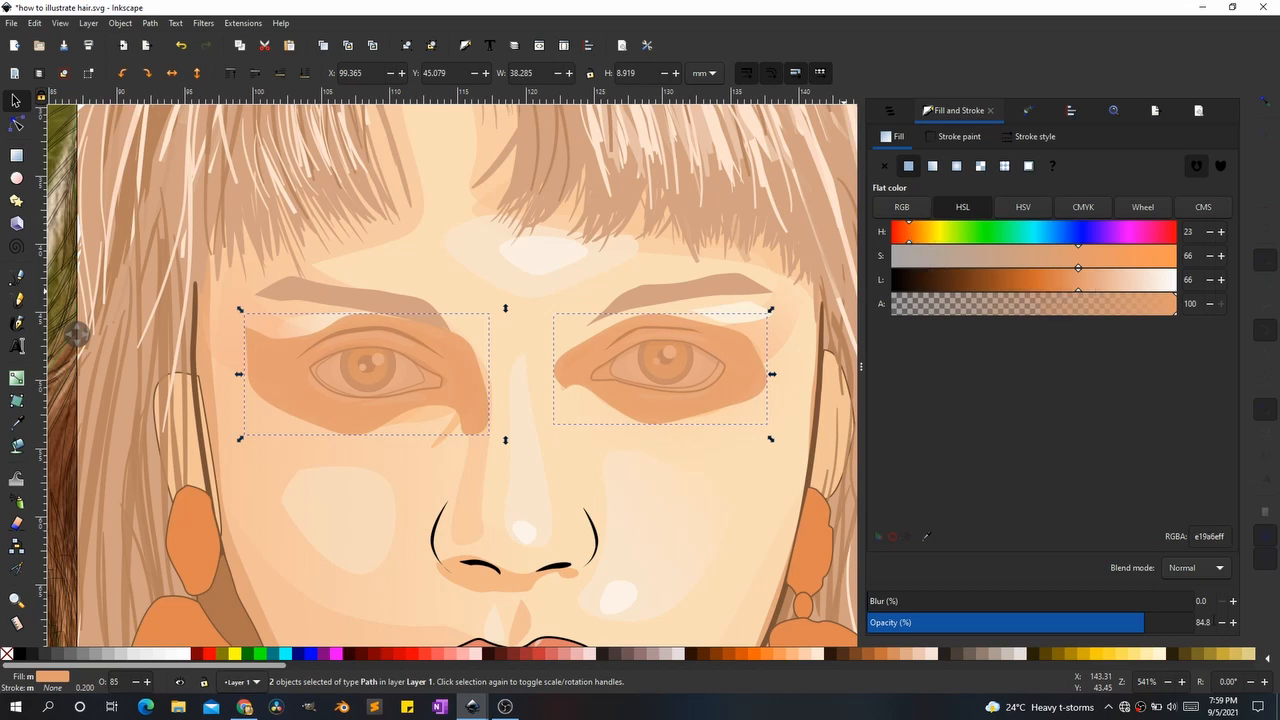
drag(1110, 622, 1081, 622)
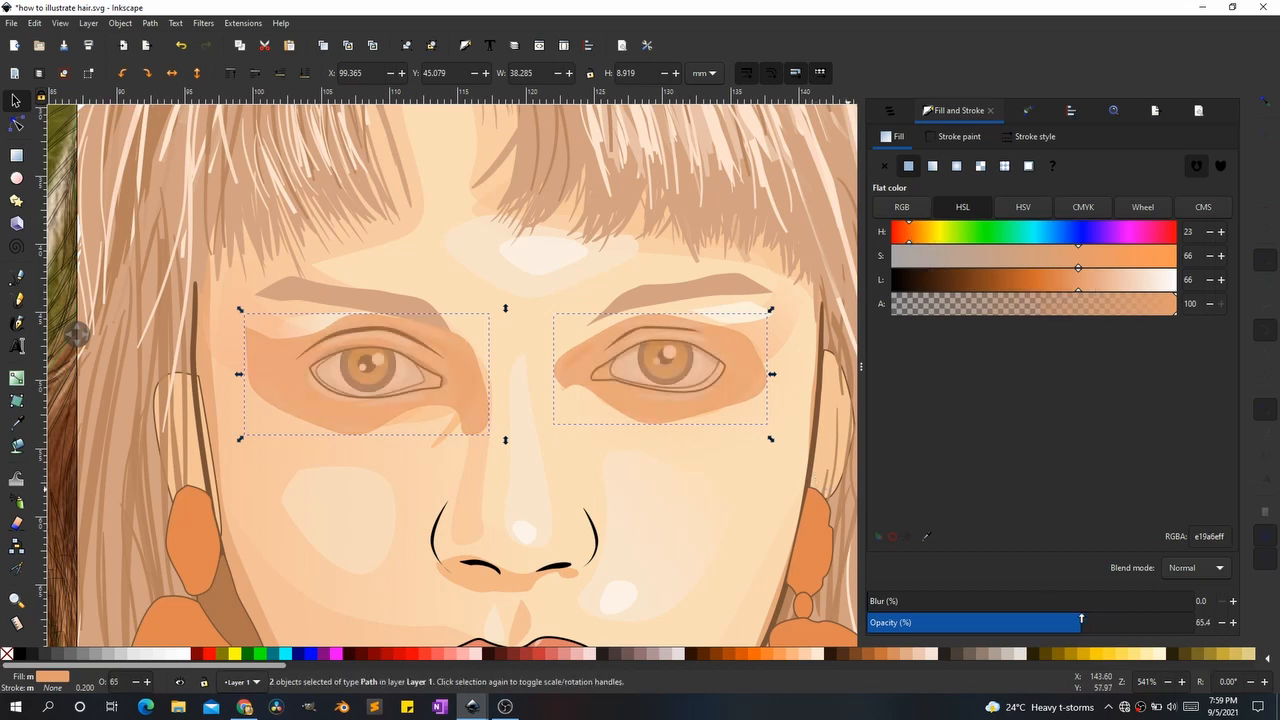
click(1103, 620)
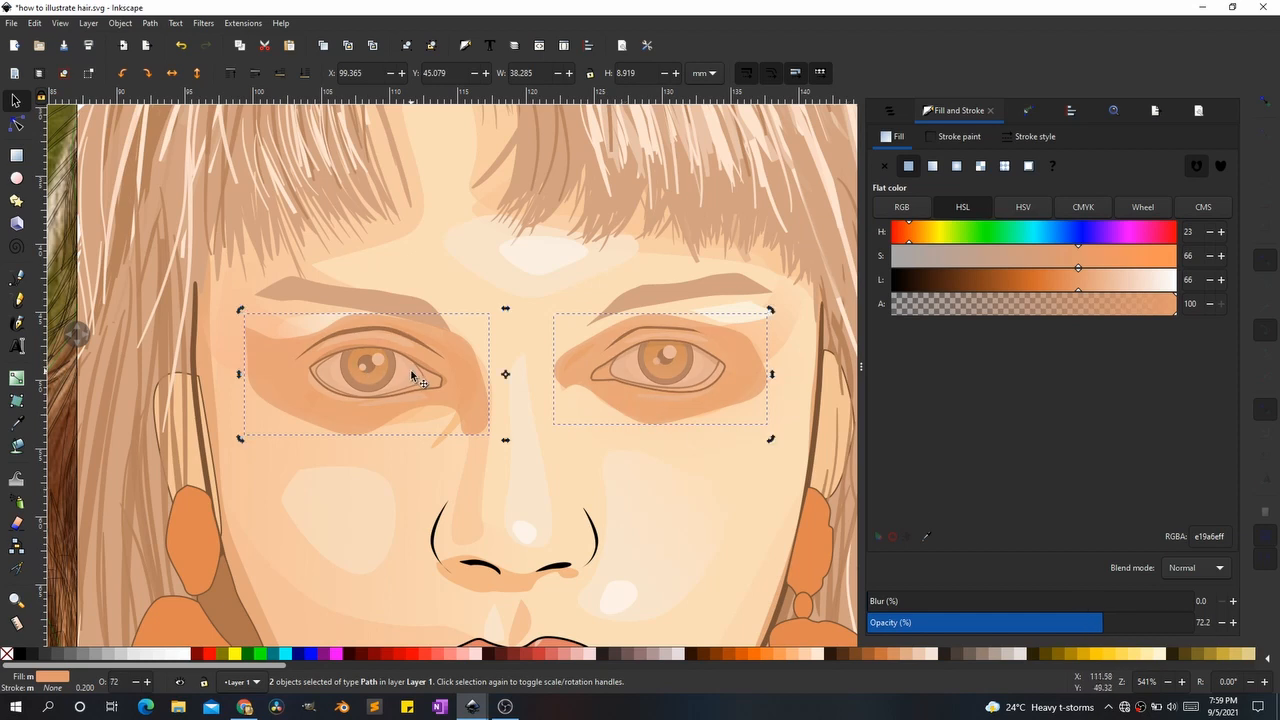
Step: Place the left-hand eye-socket shadow behind the eye and blur it by 45.7%
click(376, 481)
click(376, 411)
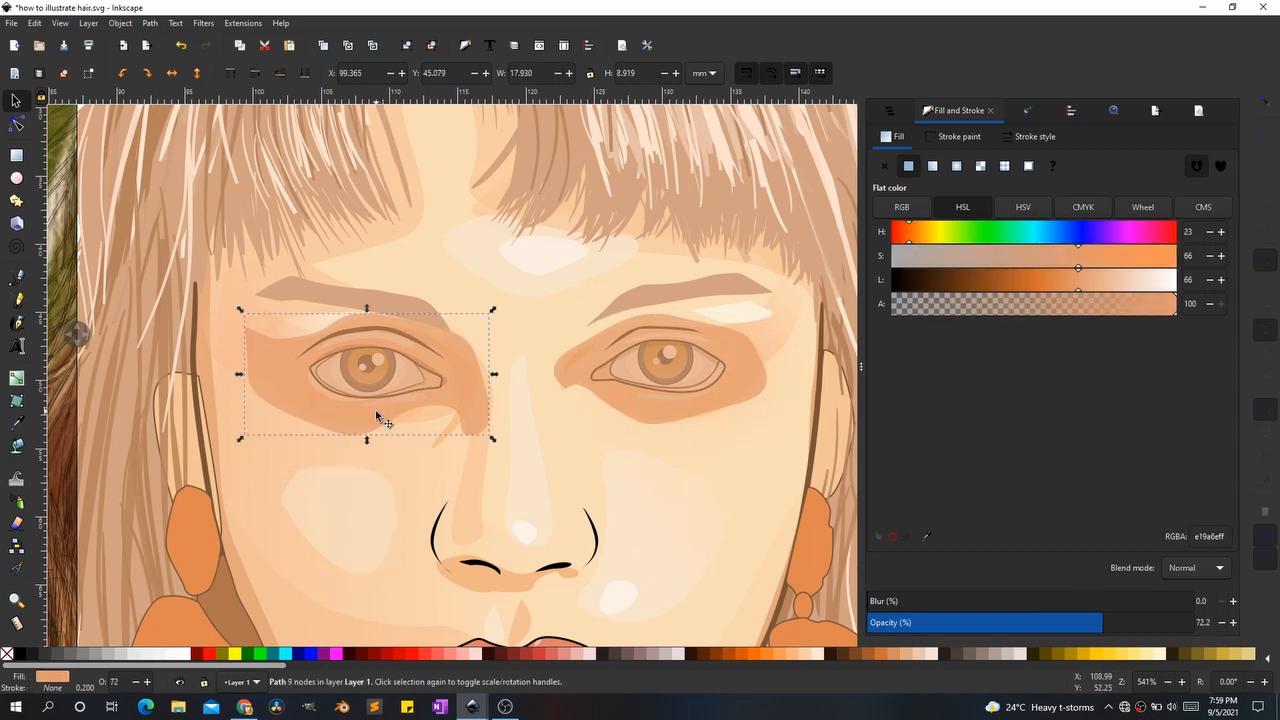
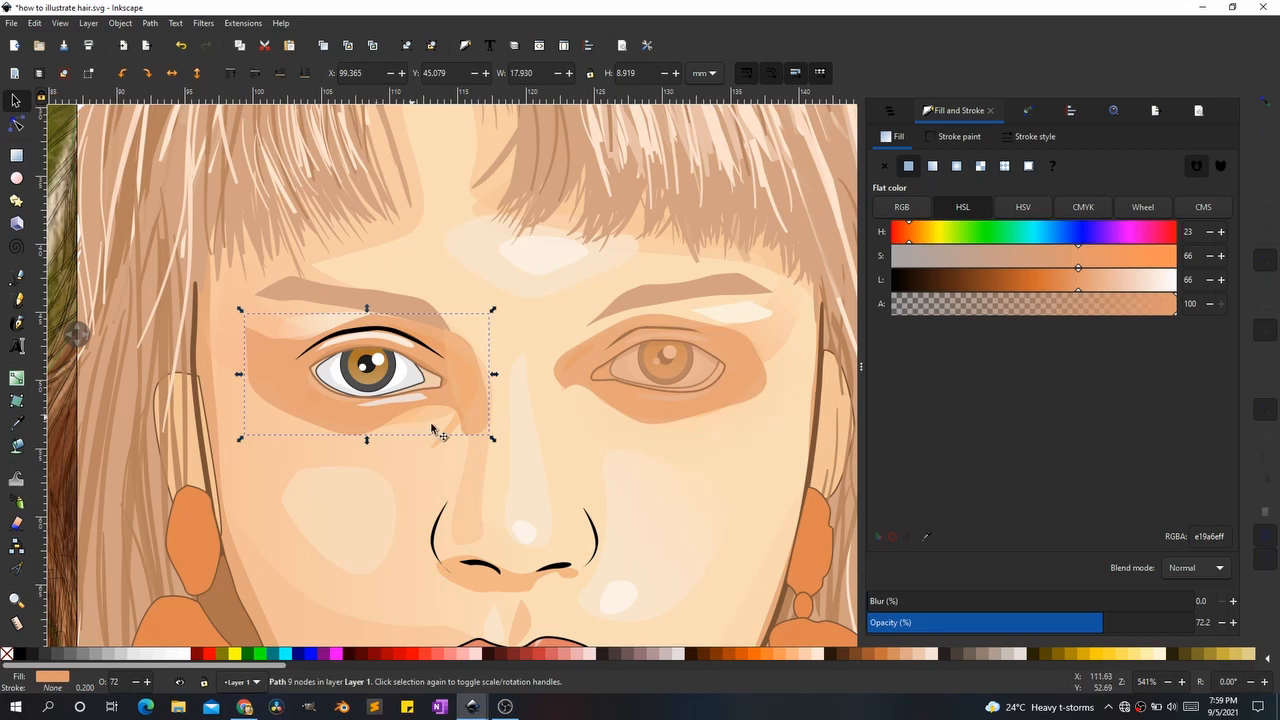
drag(887, 601, 990, 601)
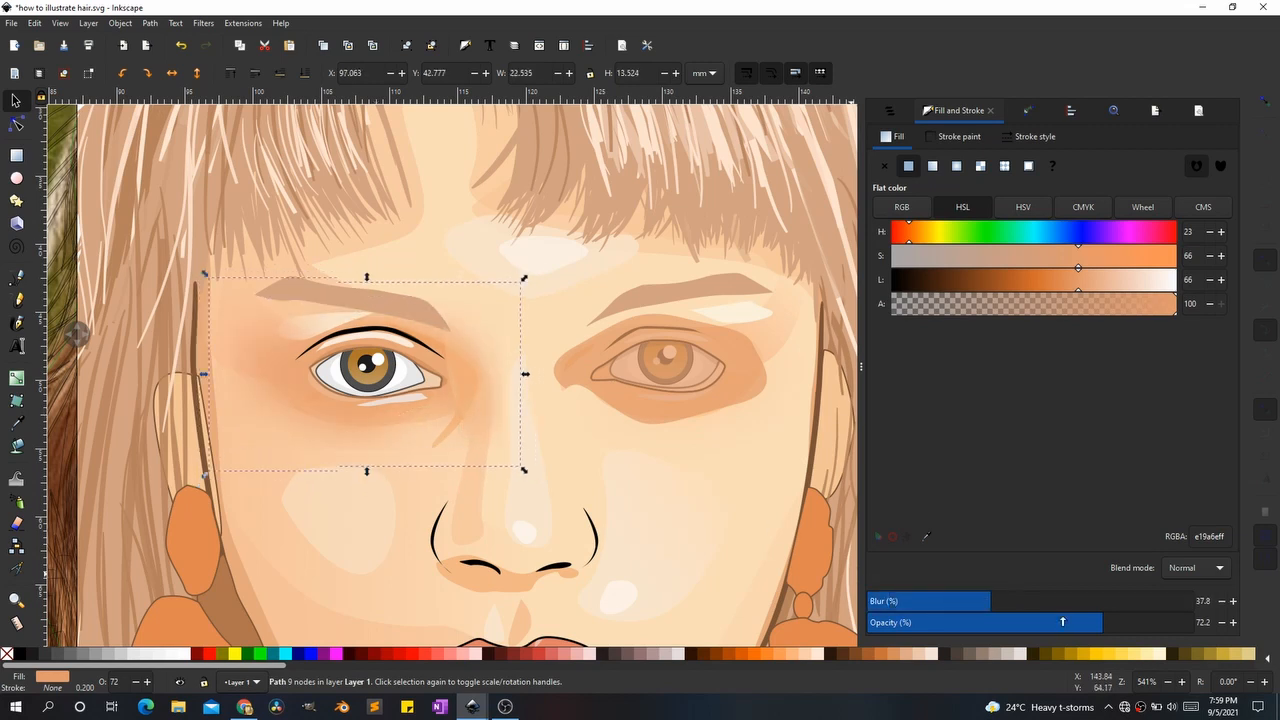
click(1016, 600)
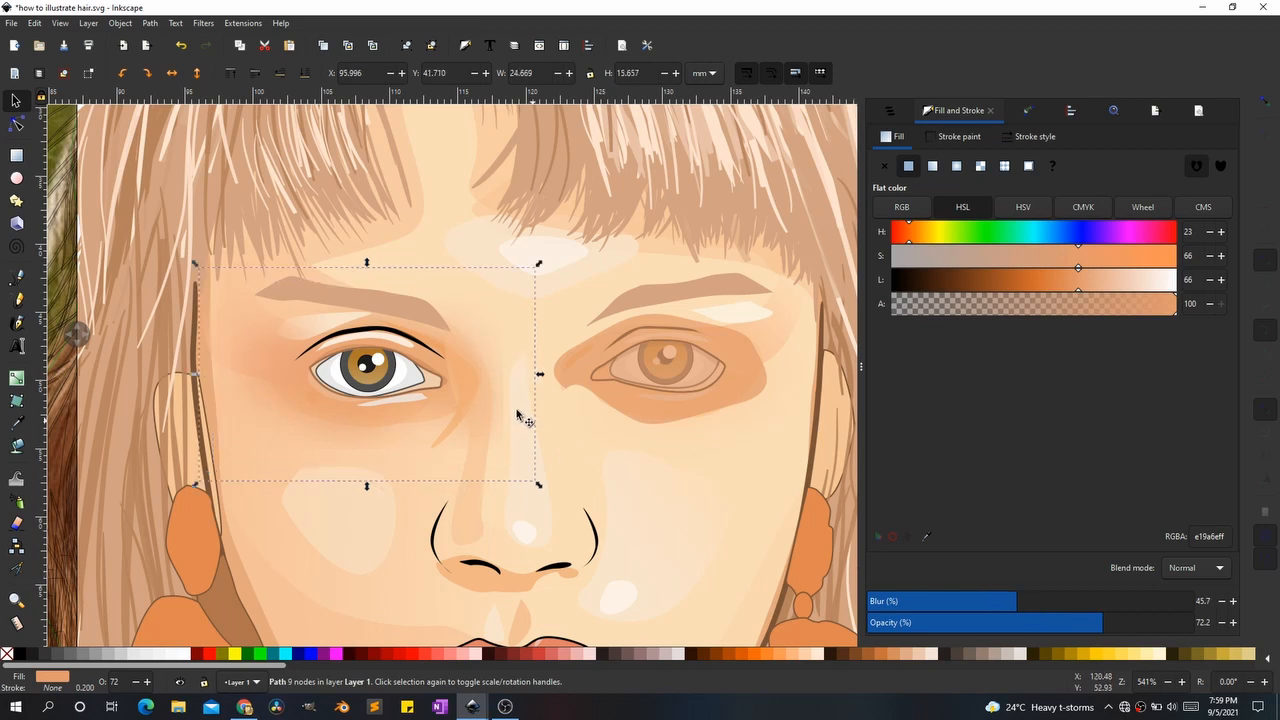
Step: Lower the opacity of the left-hand eye-socket shadow to 55.7%
scroll(518, 411, down, 2)
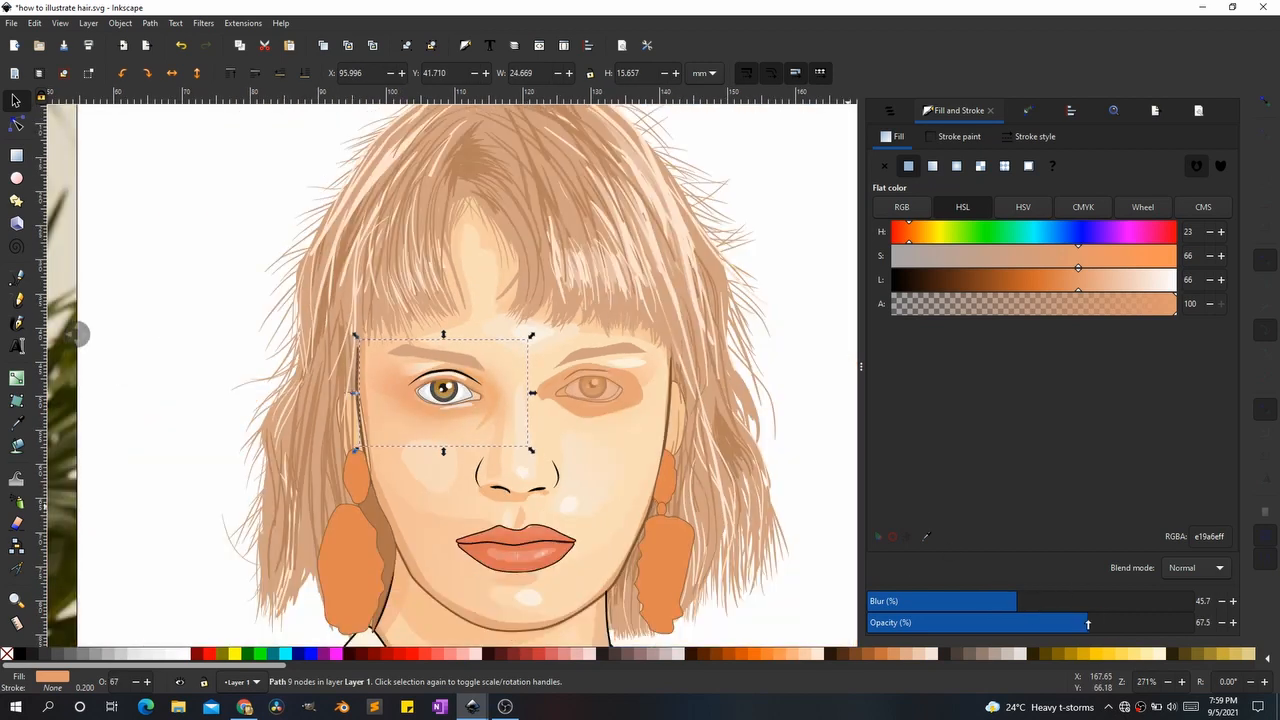
drag(1057, 623, 1048, 623)
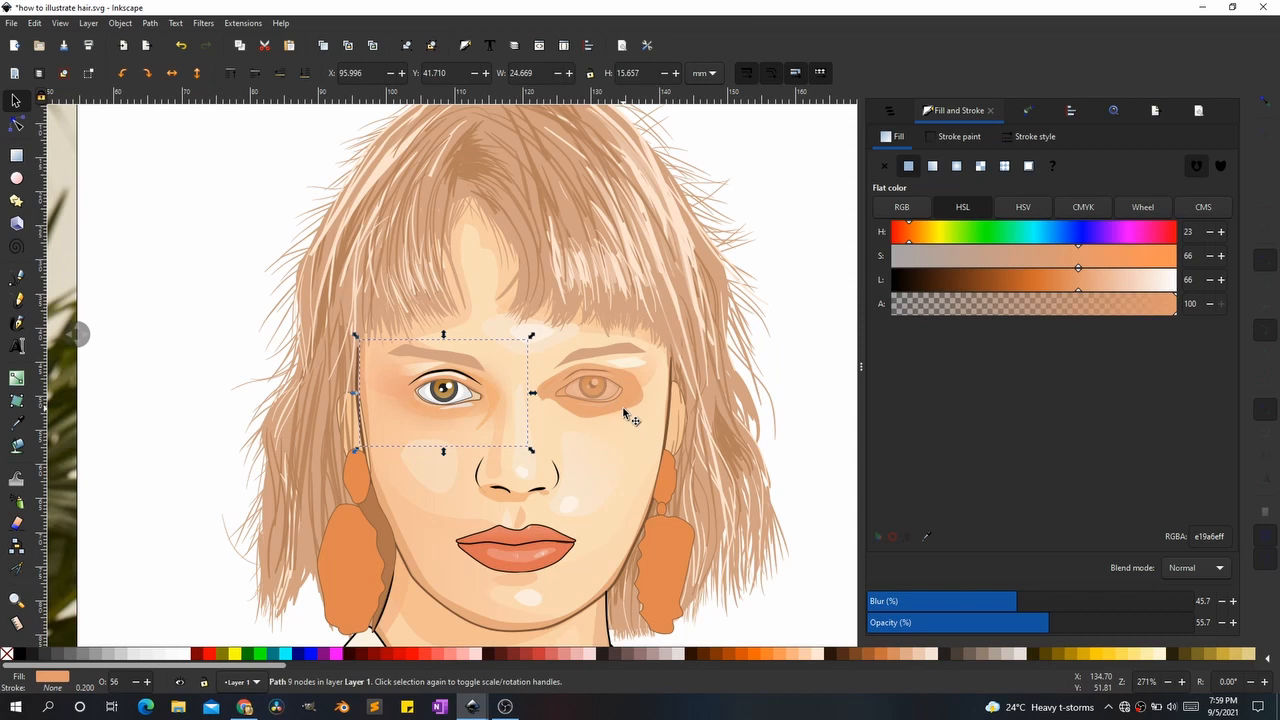
Step: Blur the right-hand eye-socket shadow by 49.2%, set its opacity to 65.4% and place it behind the eye
click(617, 410)
drag(974, 601, 1028, 610)
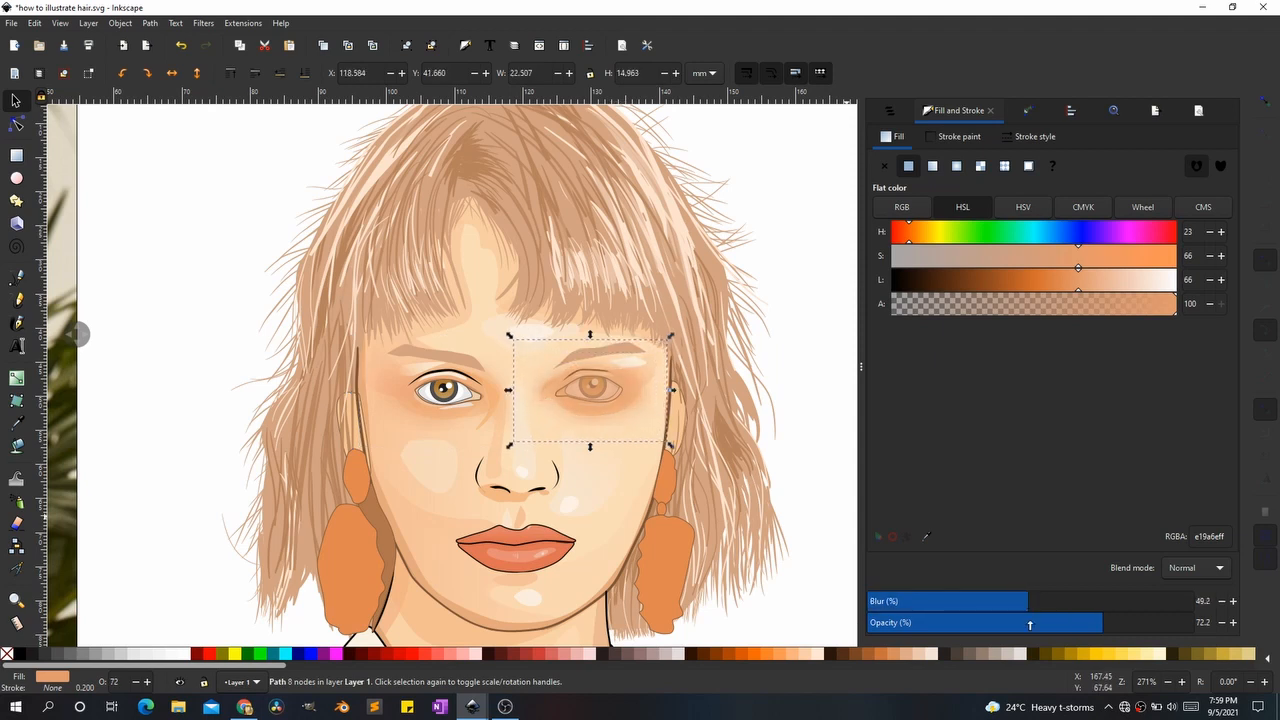
click(1081, 626)
click(584, 400)
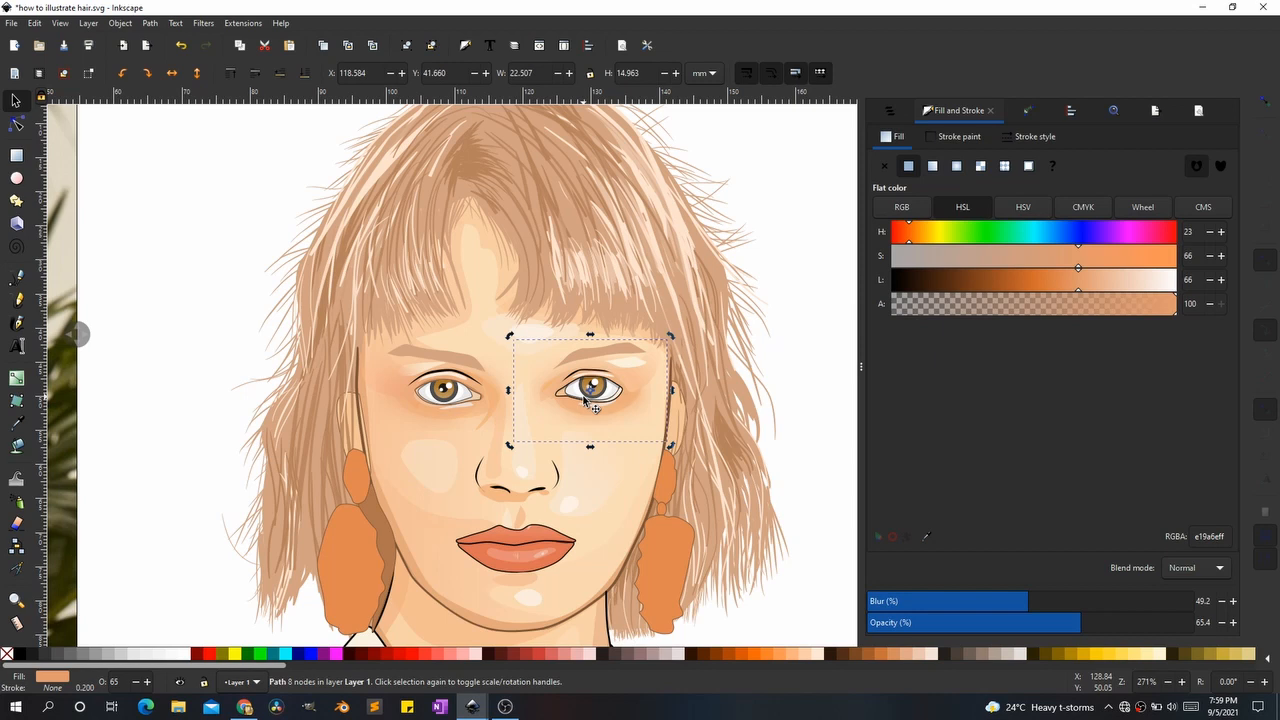
click(602, 473)
scroll(453, 477, down, 3)
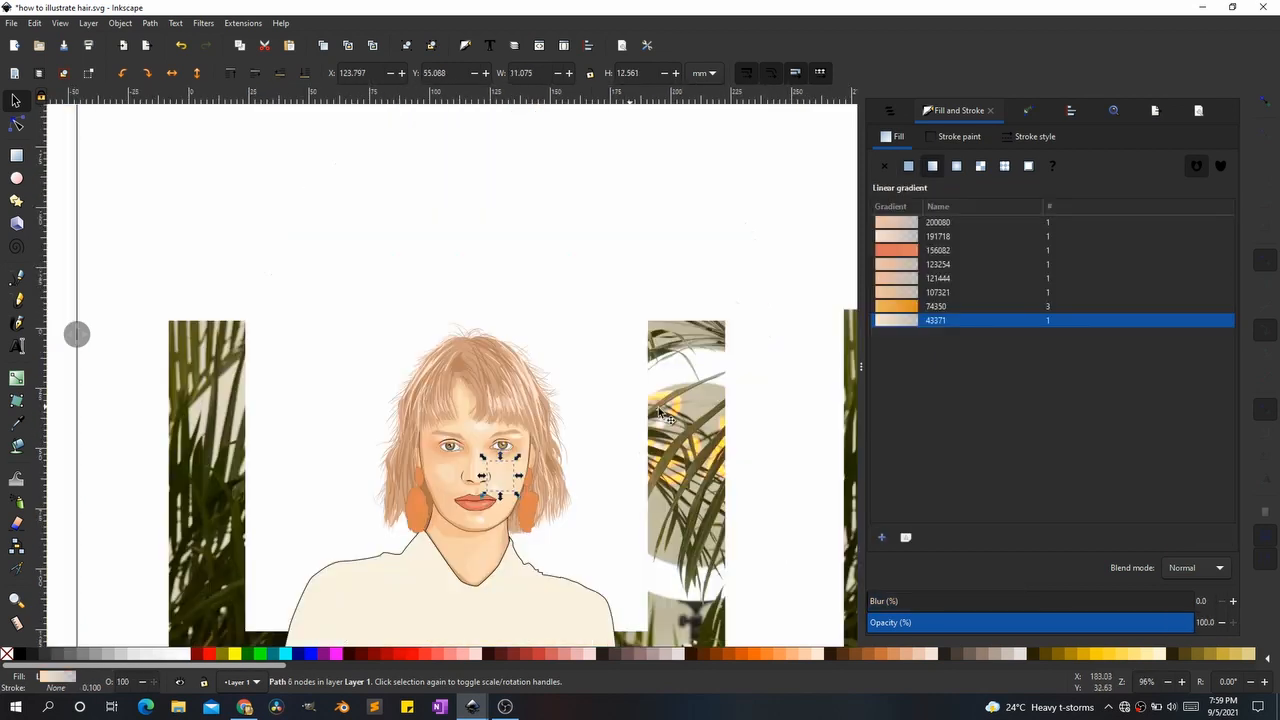
click(680, 425)
click(626, 512)
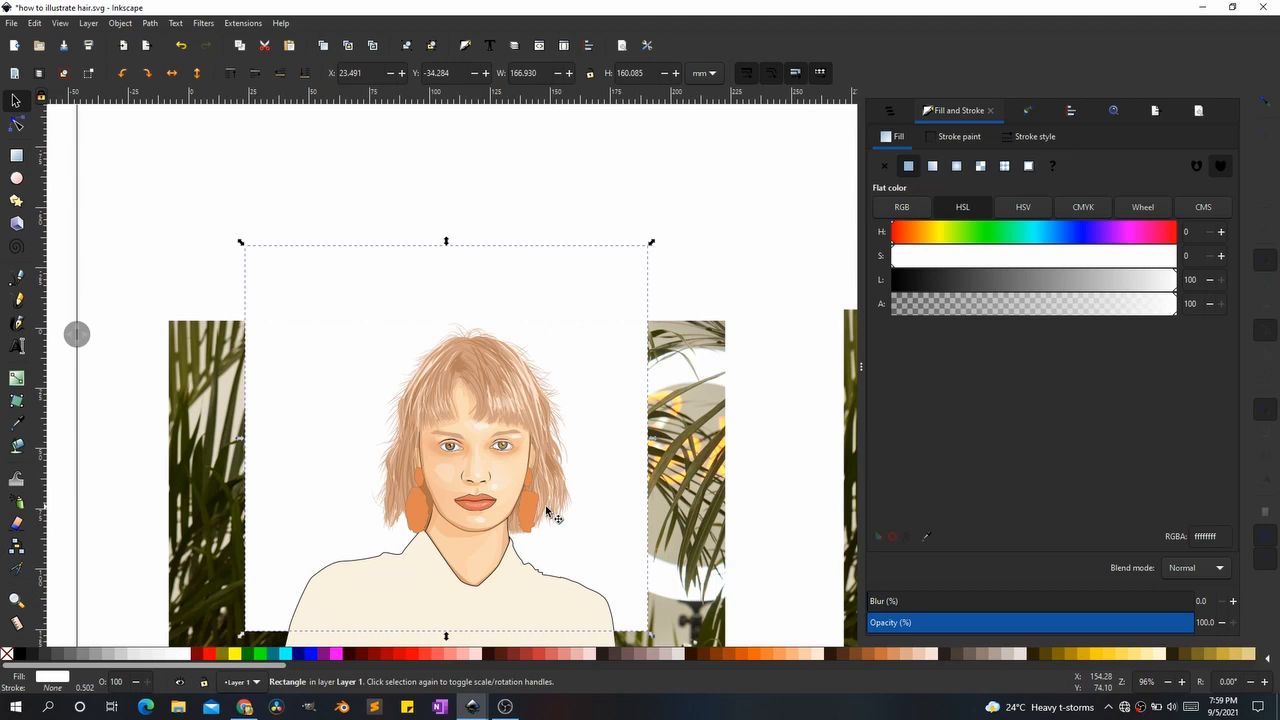
scroll(479, 470, up, 5)
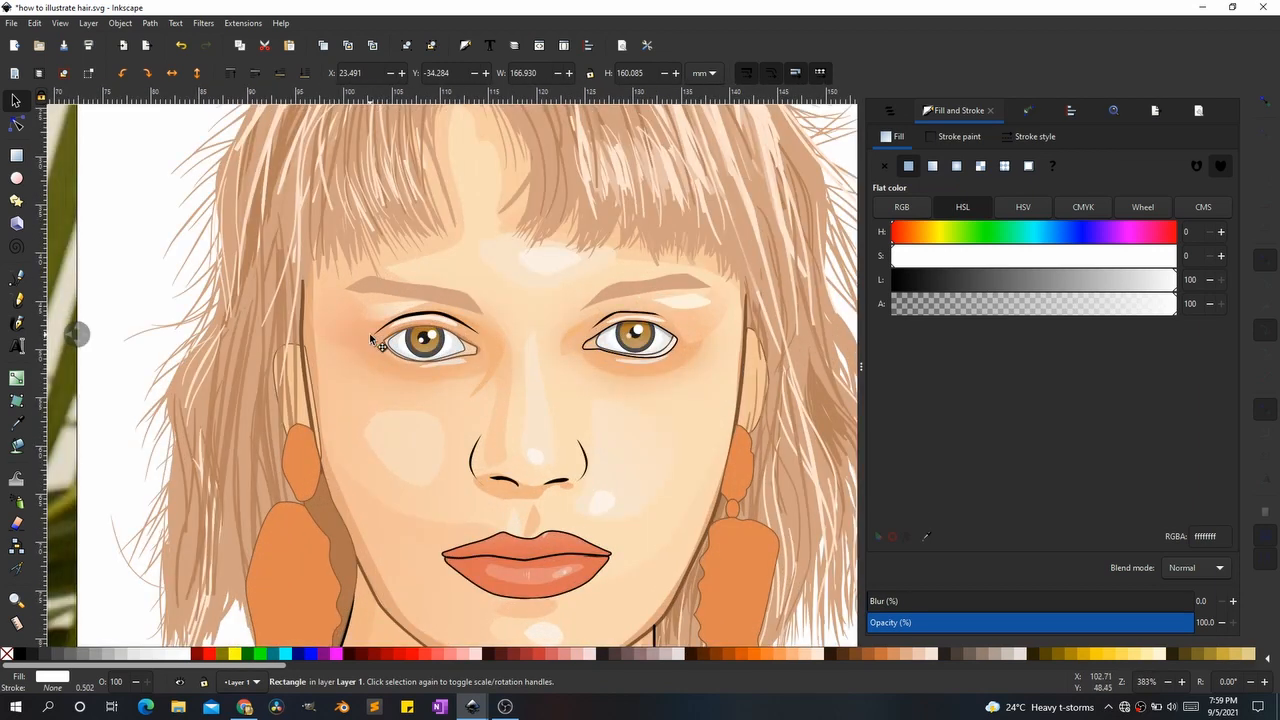
Step: Reduce the opacity of the left-hand eye-socket shadow to 24.4% and of the right-hand one to 48.4%
click(362, 351)
alt+click(363, 349)
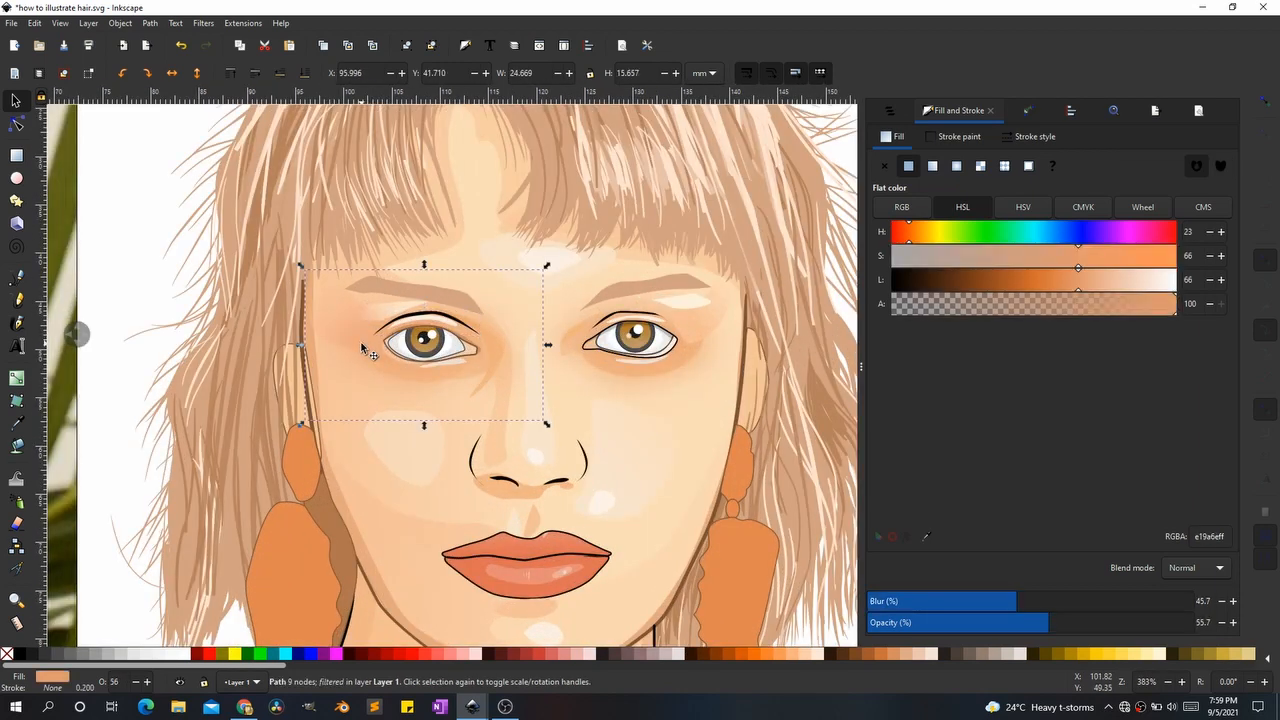
drag(994, 626, 946, 620)
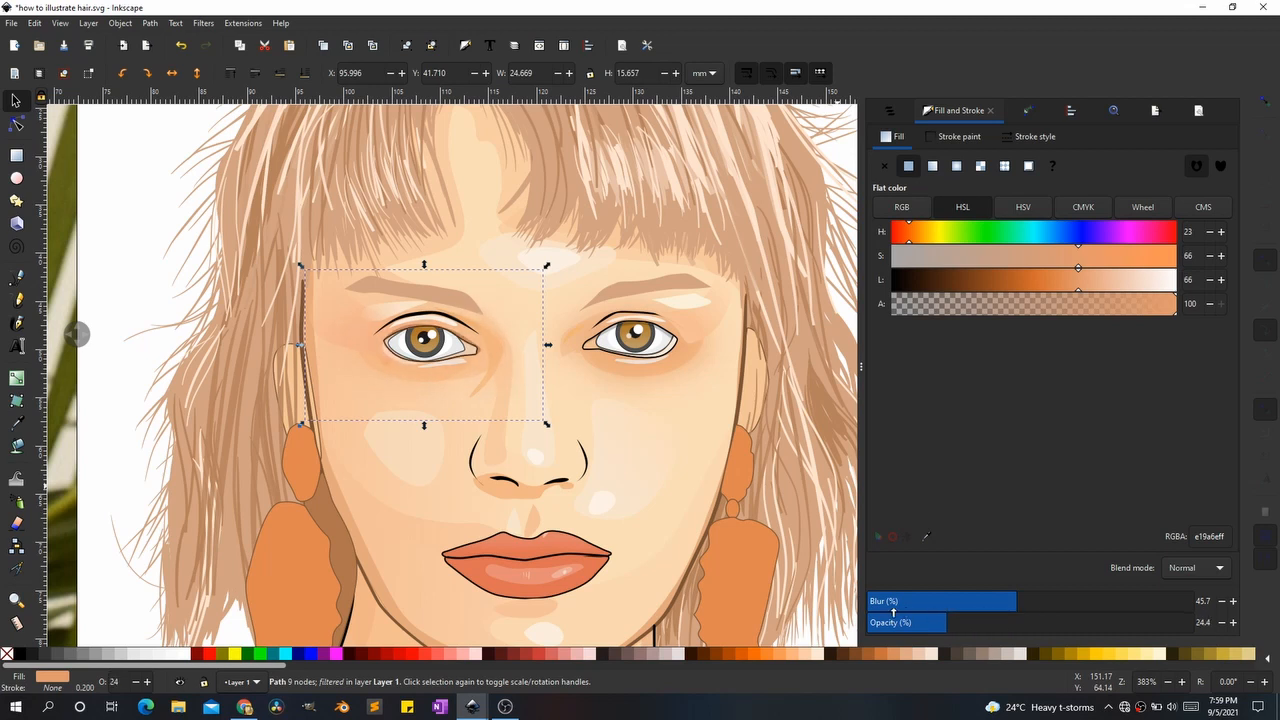
alt+click(686, 366)
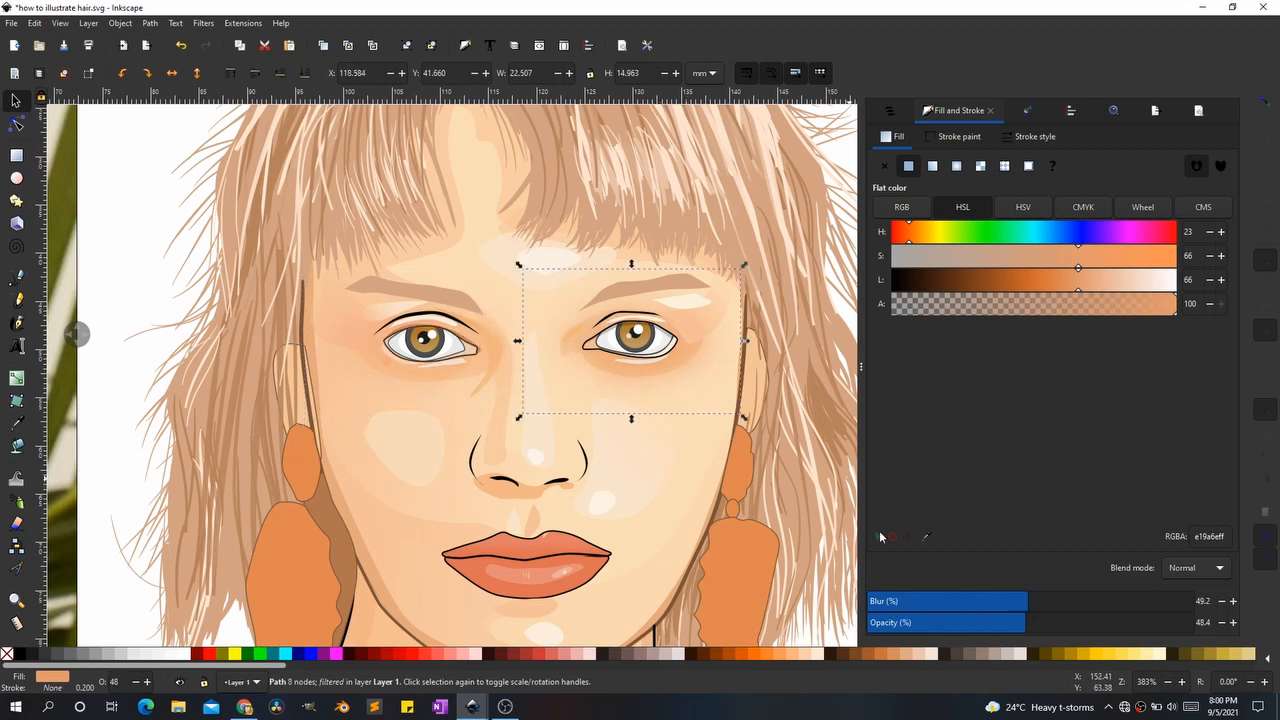
click(712, 453)
scroll(665, 458, down, 3)
ctrl+click(714, 482)
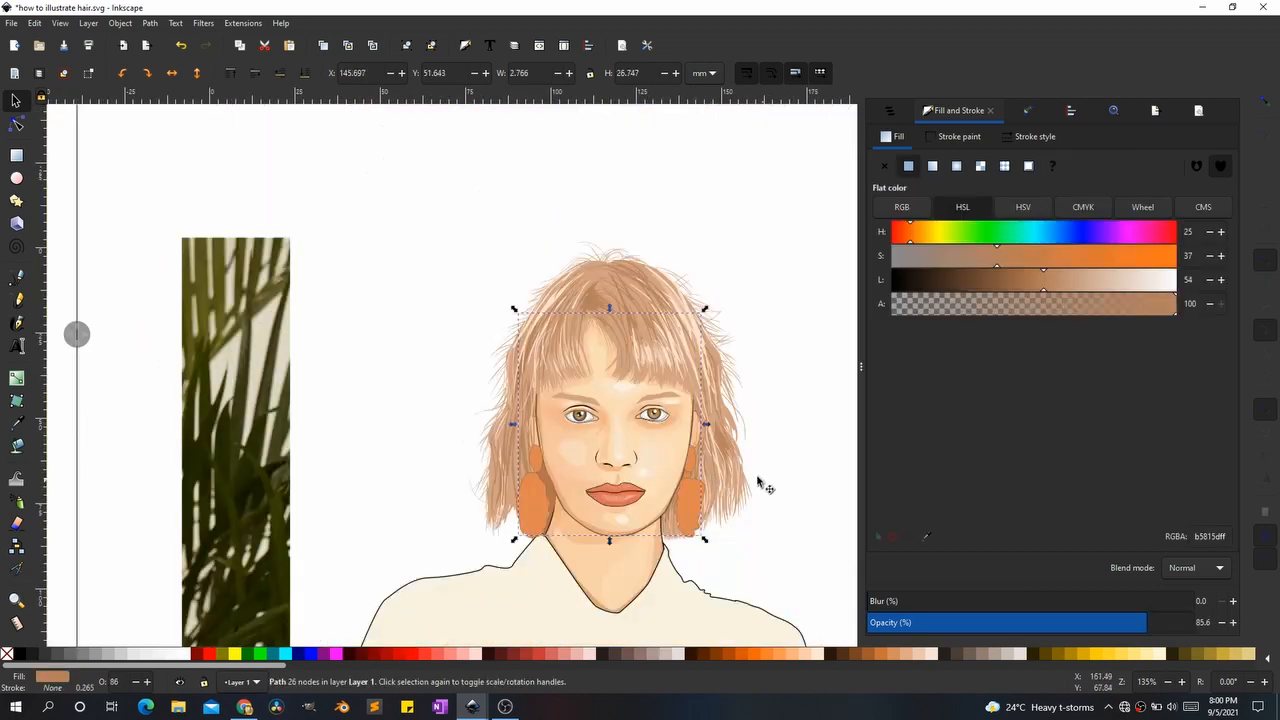
click(806, 388)
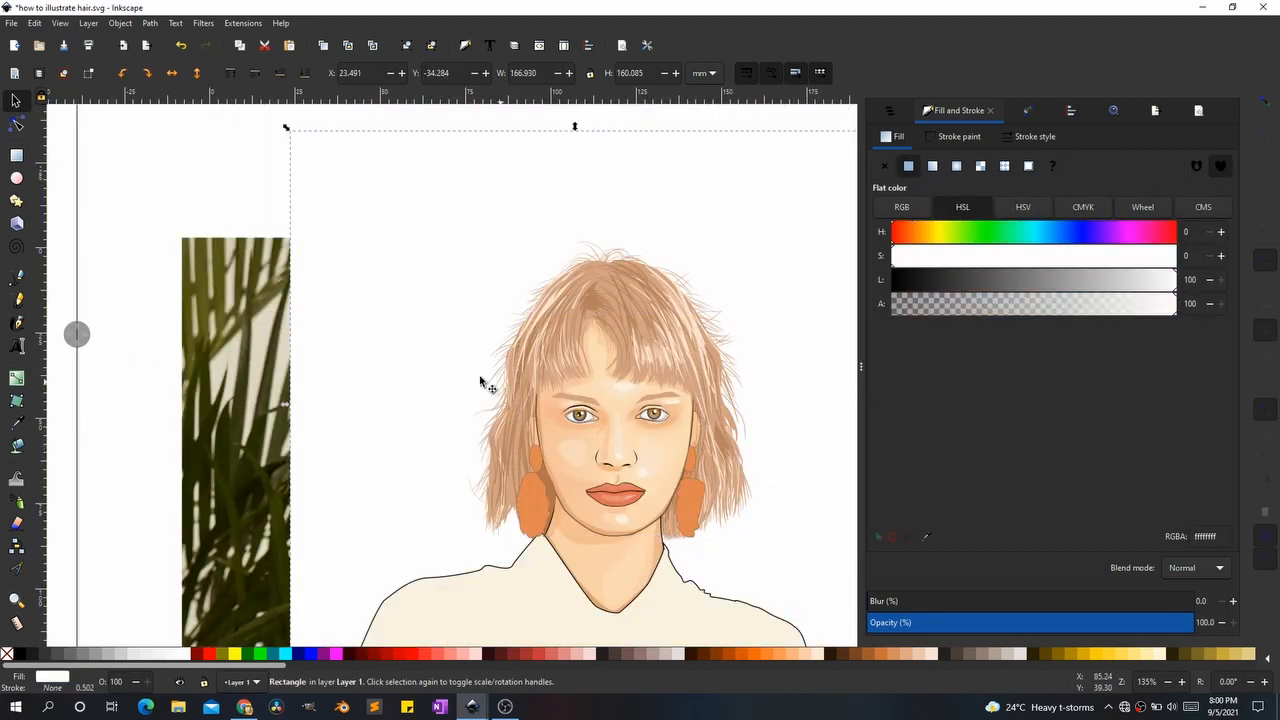
scroll(490, 380, down, 1)
scroll(645, 487, up, 3)
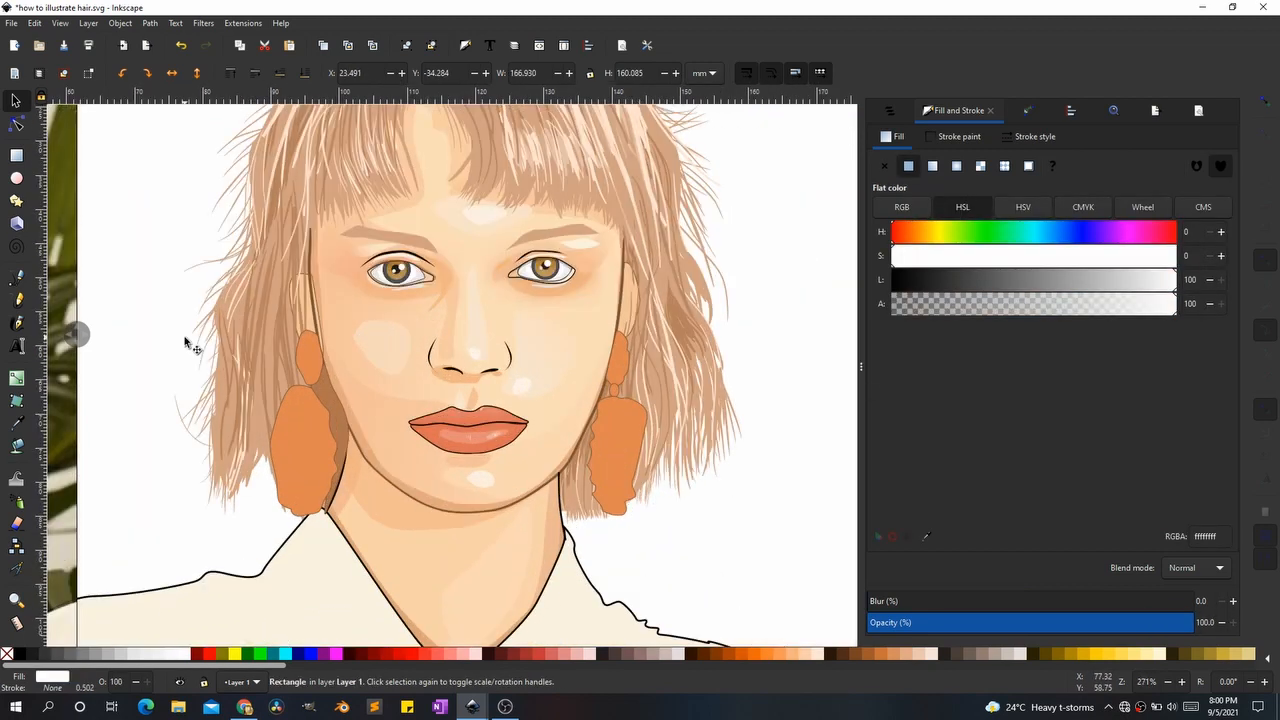
Step: Set the Pencil tool's shape to Triangle out and draw two tapered test strokes on the cheek below the right-hand eye
drag(70, 336, 751, 274)
ctrl+scroll(329, 263, up, 4)
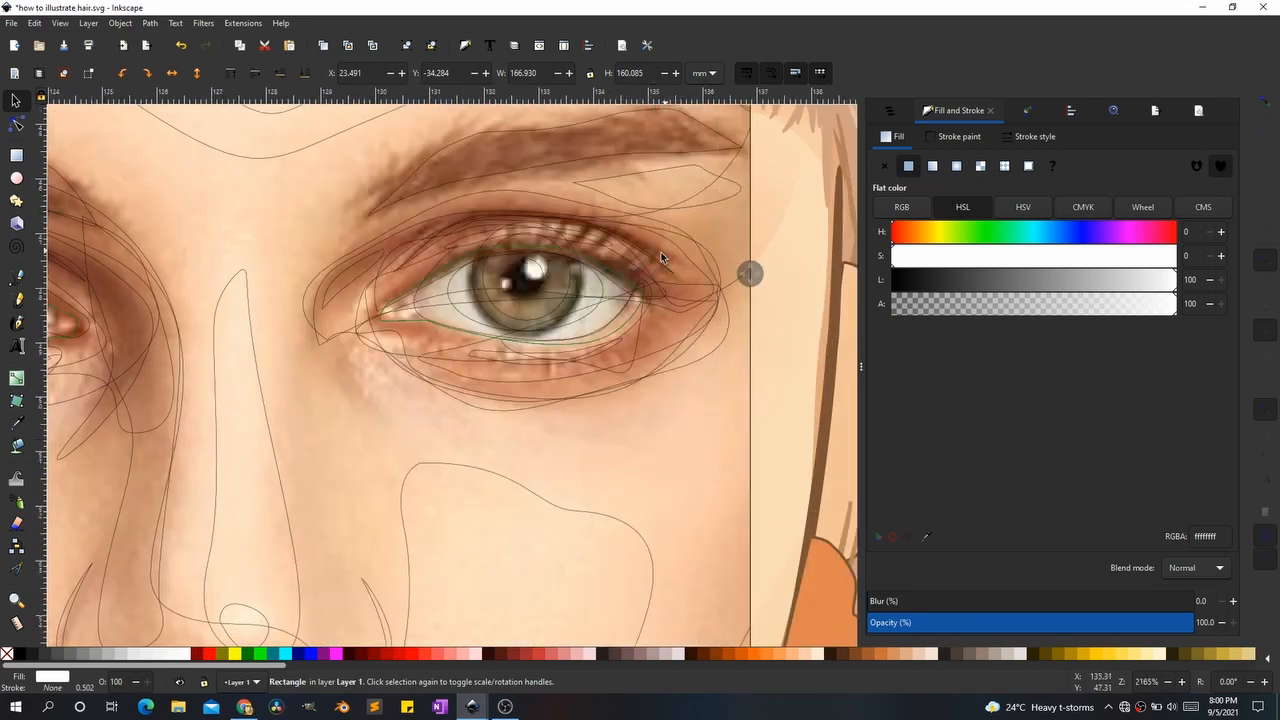
ctrl+scroll(661, 252, up, 4)
ctrl+scroll(587, 362, down, 3)
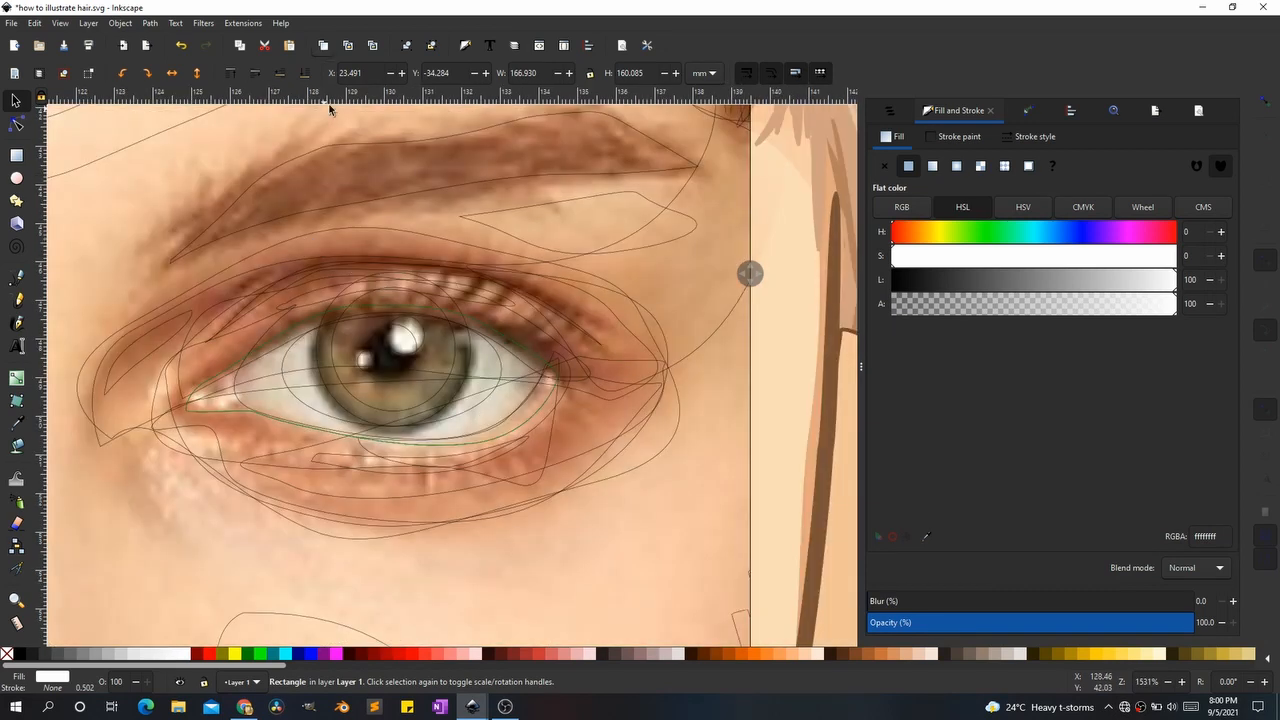
click(19, 301)
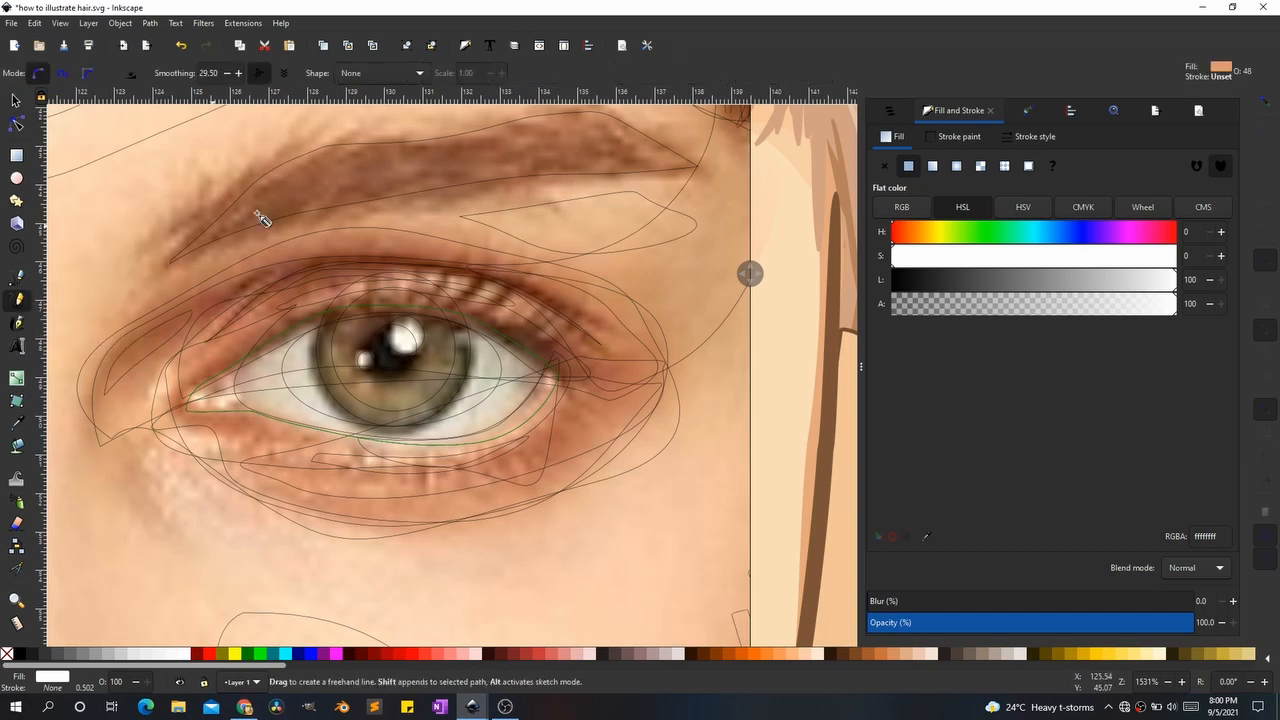
click(407, 78)
click(370, 112)
mouse_move(680, 553)
mouse_down()
mouse_move(580, 634)
mouse_move(703, 480)
mouse_move(750, 275)
mouse_up()
drag(347, 282, 347, 281)
scroll(583, 371, down, 2)
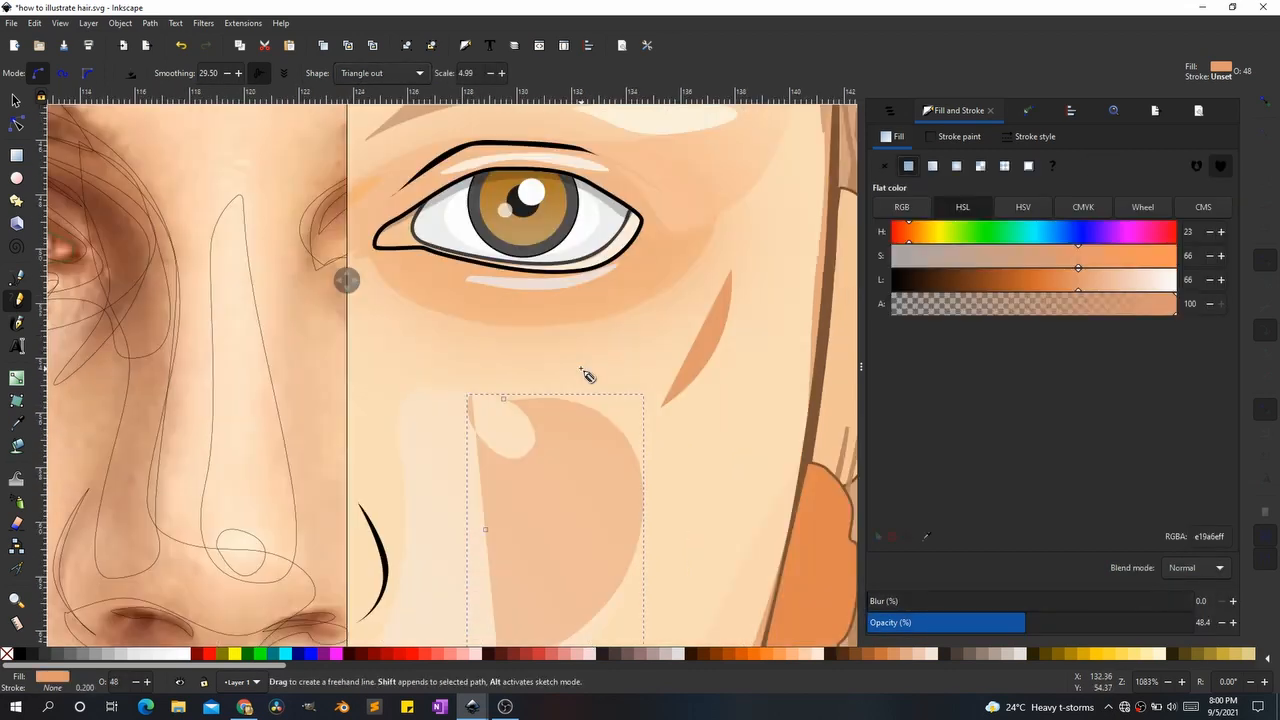
Step: Try different pencil scale values on the curved cheek test stroke, ending at 0.05
click(491, 78)
click(491, 76)
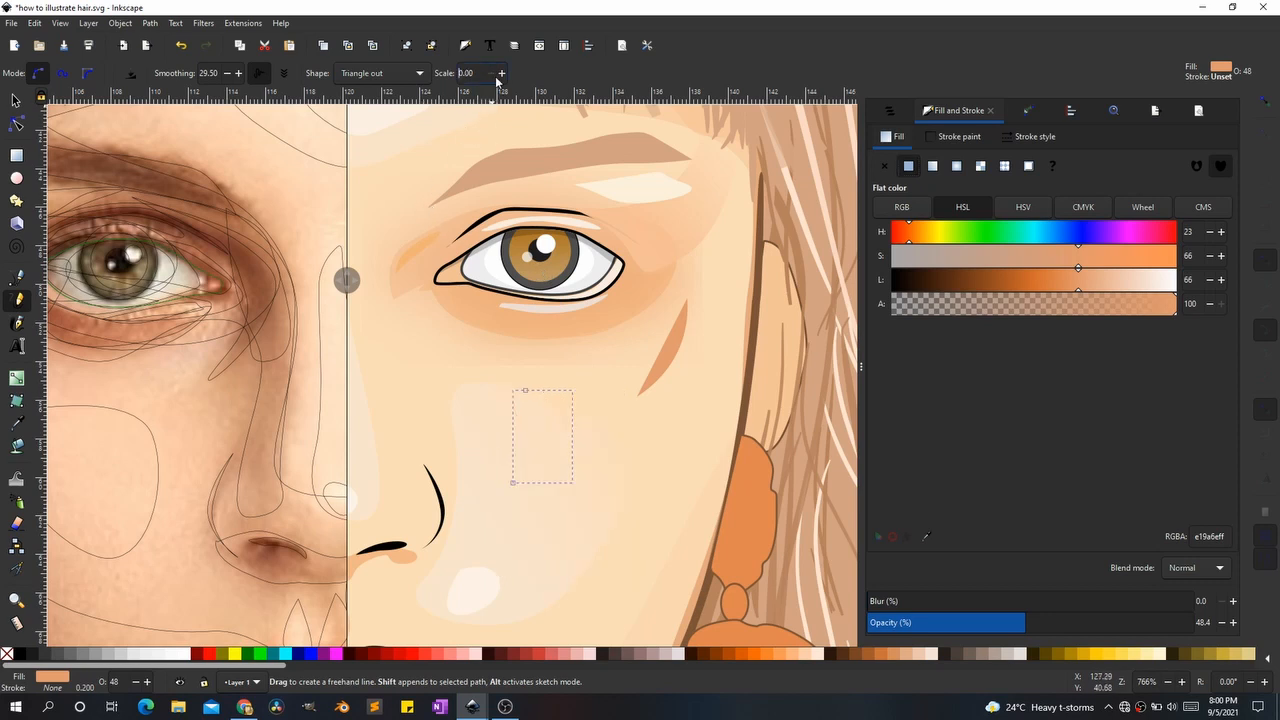
click(502, 76)
click(502, 76)
click(502, 76)
click(490, 75)
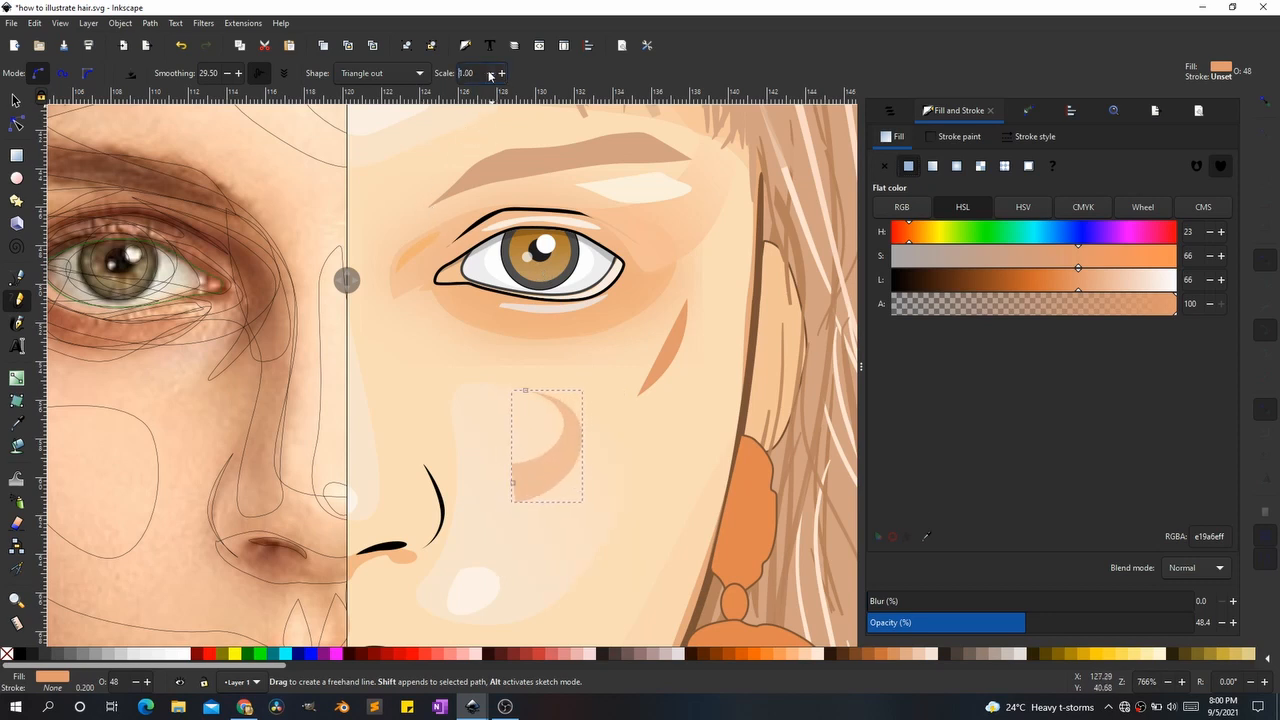
click(490, 75)
click(490, 75)
click(503, 74)
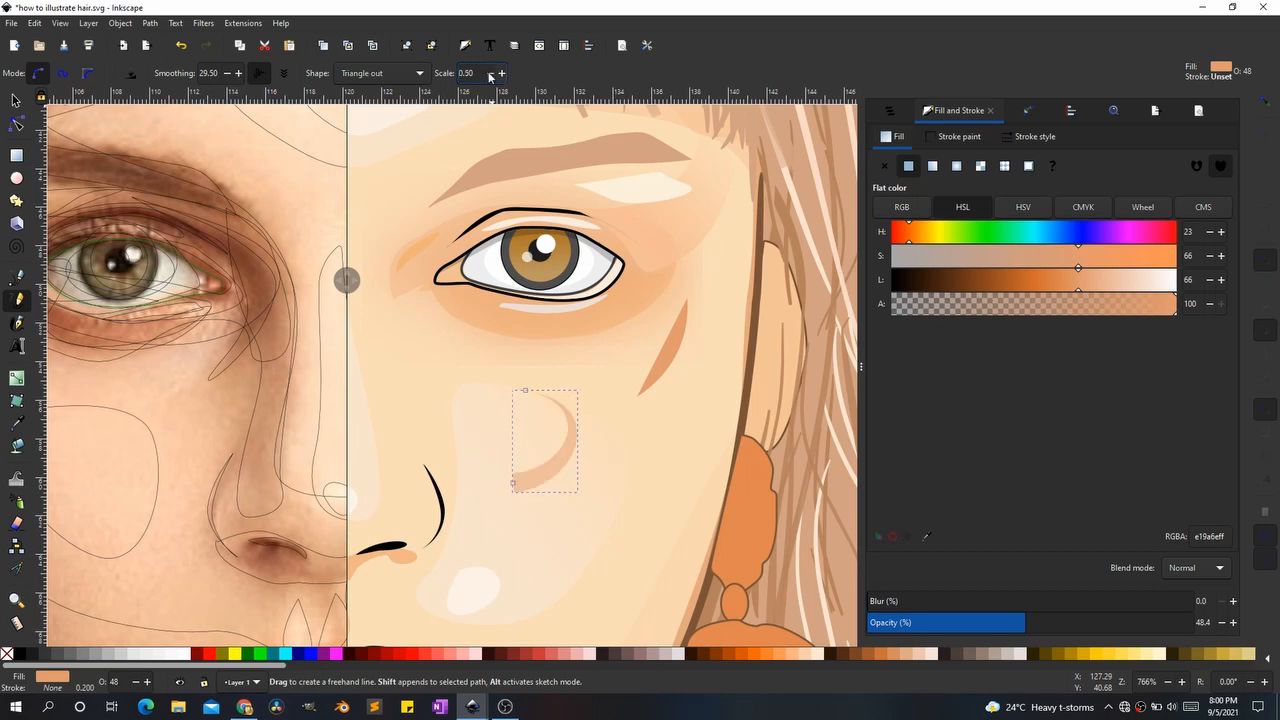
click(489, 75)
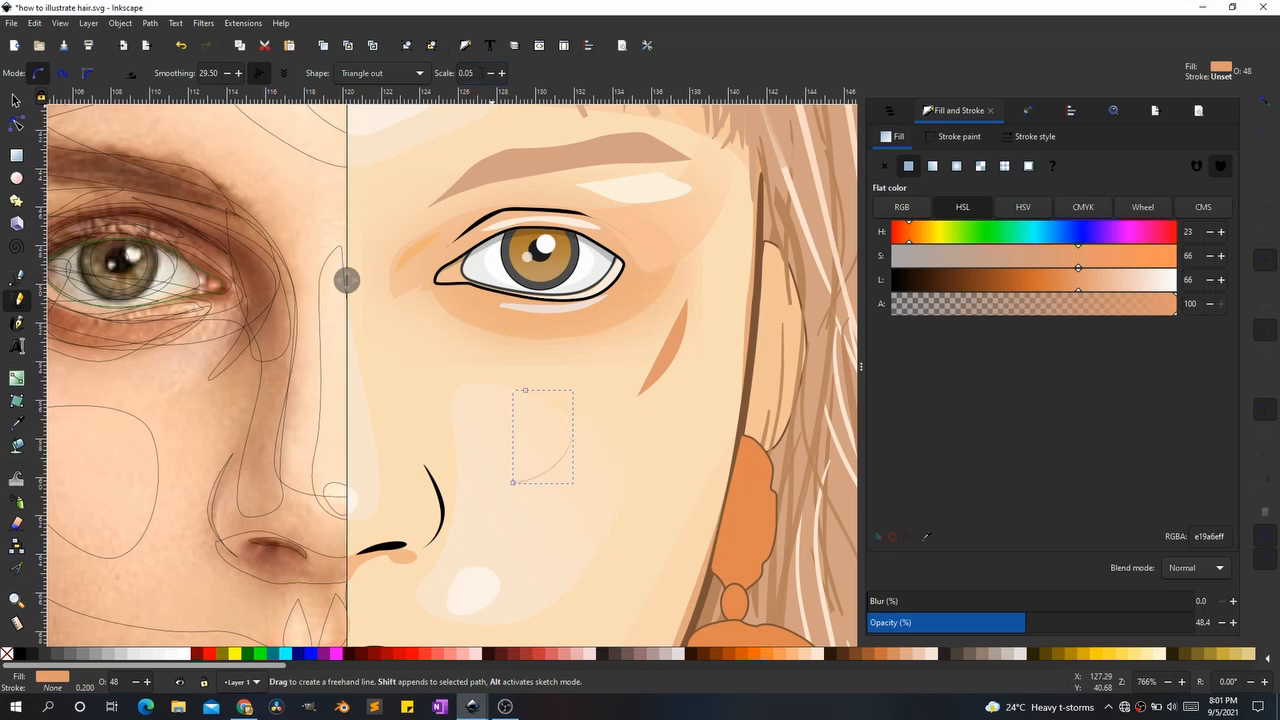
Step: Change the fill of the curved cheek test stroke to black
scroll(597, 495, up, 2)
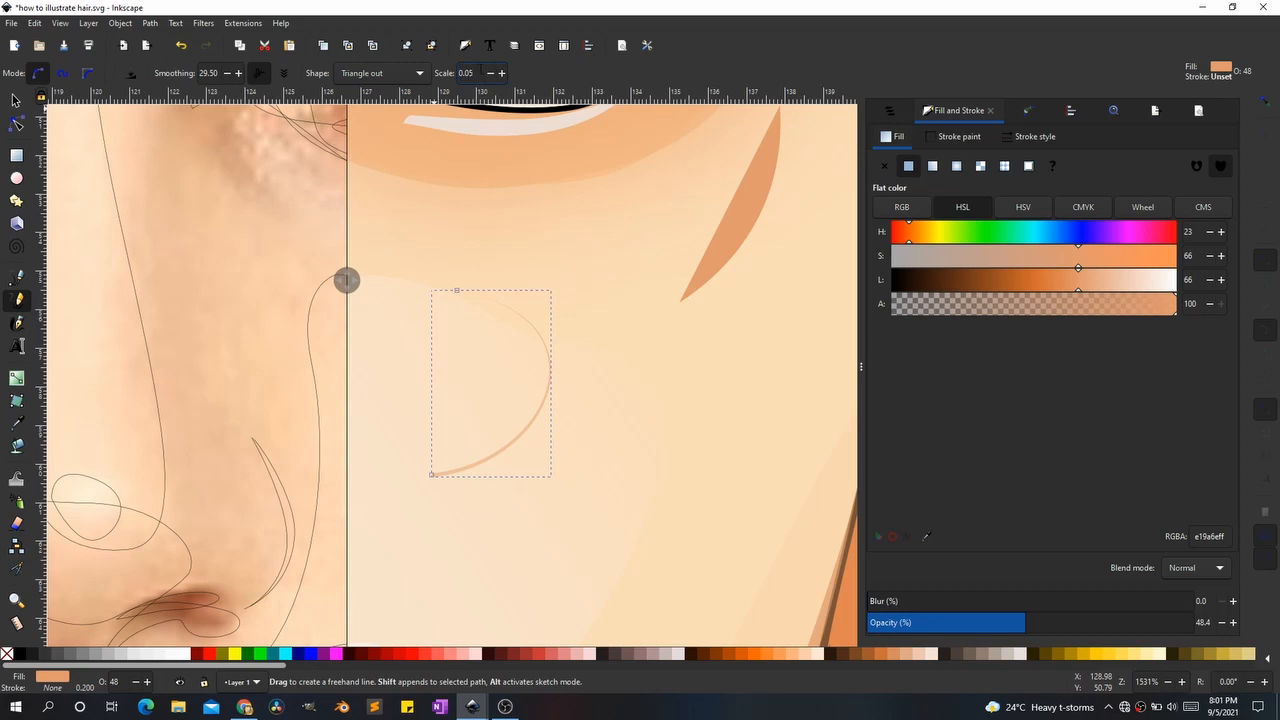
key(Return)
drag(1012, 285, 893, 285)
key(s)
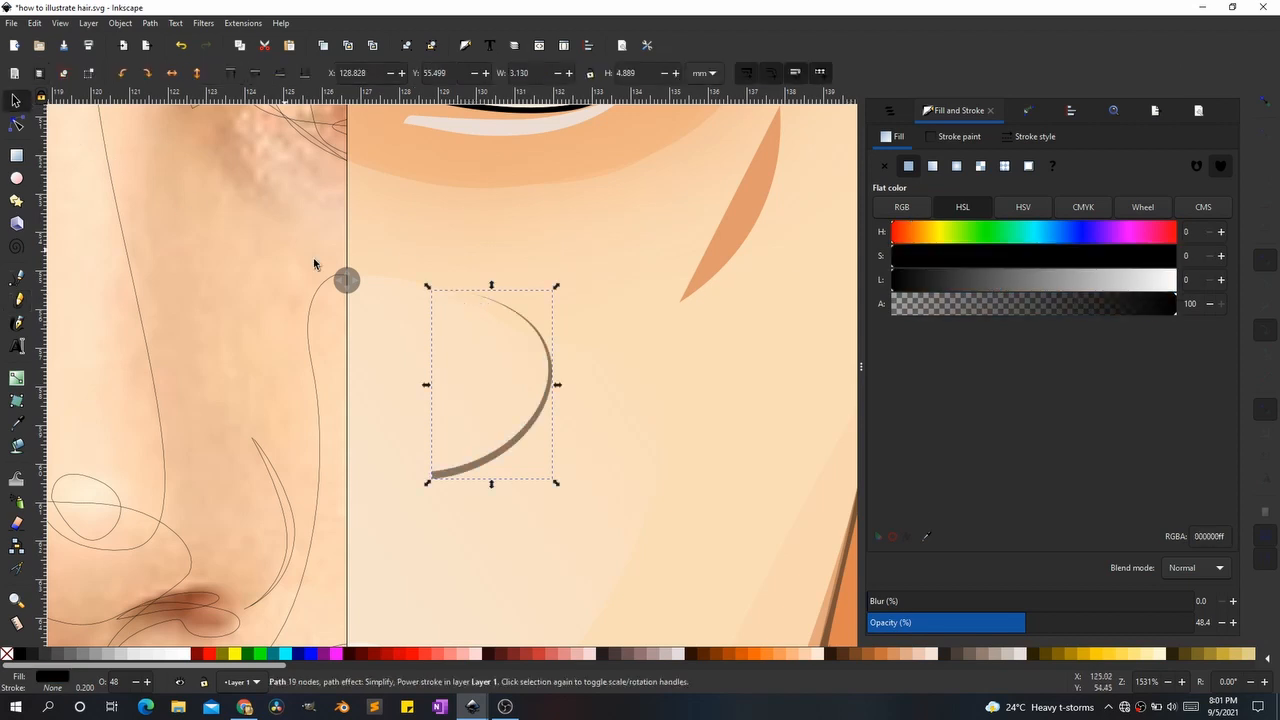
Step: Delete both test strokes from the cheek below the right-hand eye
click(692, 288)
shift+click(490, 468)
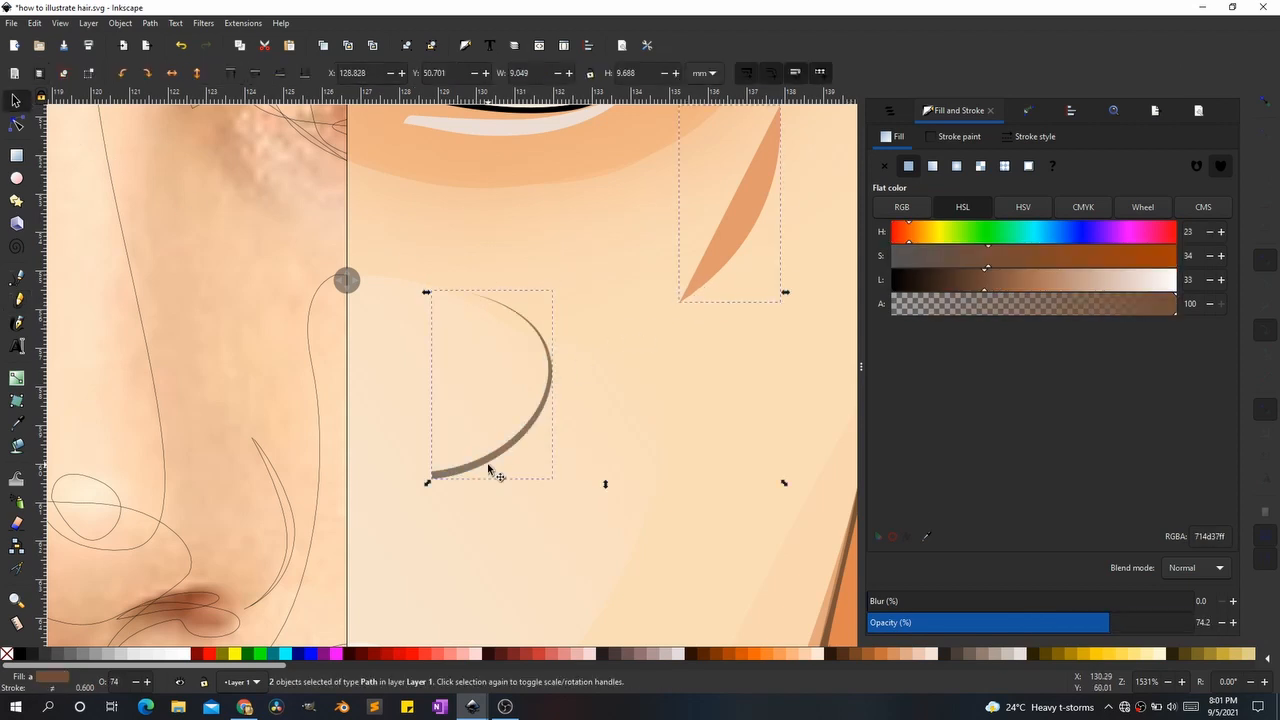
key(Delete)
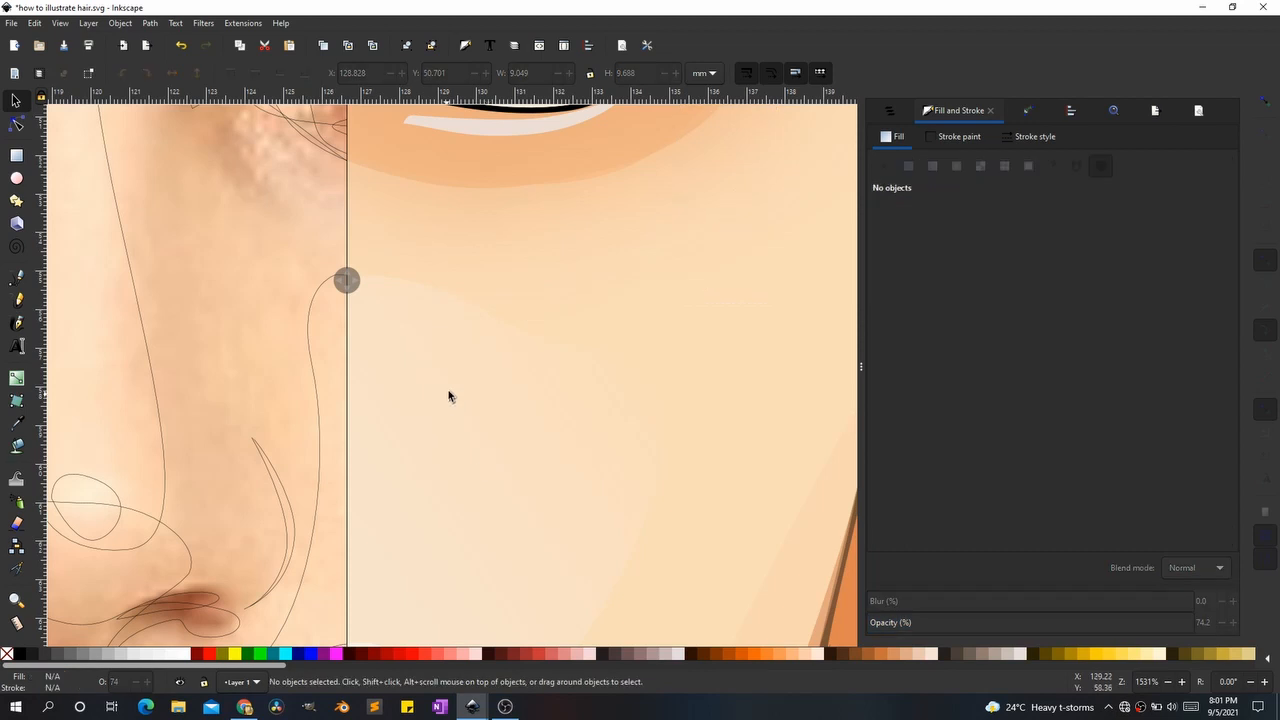
Step: Draw three tapered black lashes rising from the upper lid near the outer corner of the right-hand eye
key(space)
key(space)
mouse_move(577, 478)
mouse_down()
mouse_move(540, 486)
mouse_move(374, 332)
mouse_move(521, 486)
mouse_move(337, 327)
mouse_move(614, 534)
mouse_up()
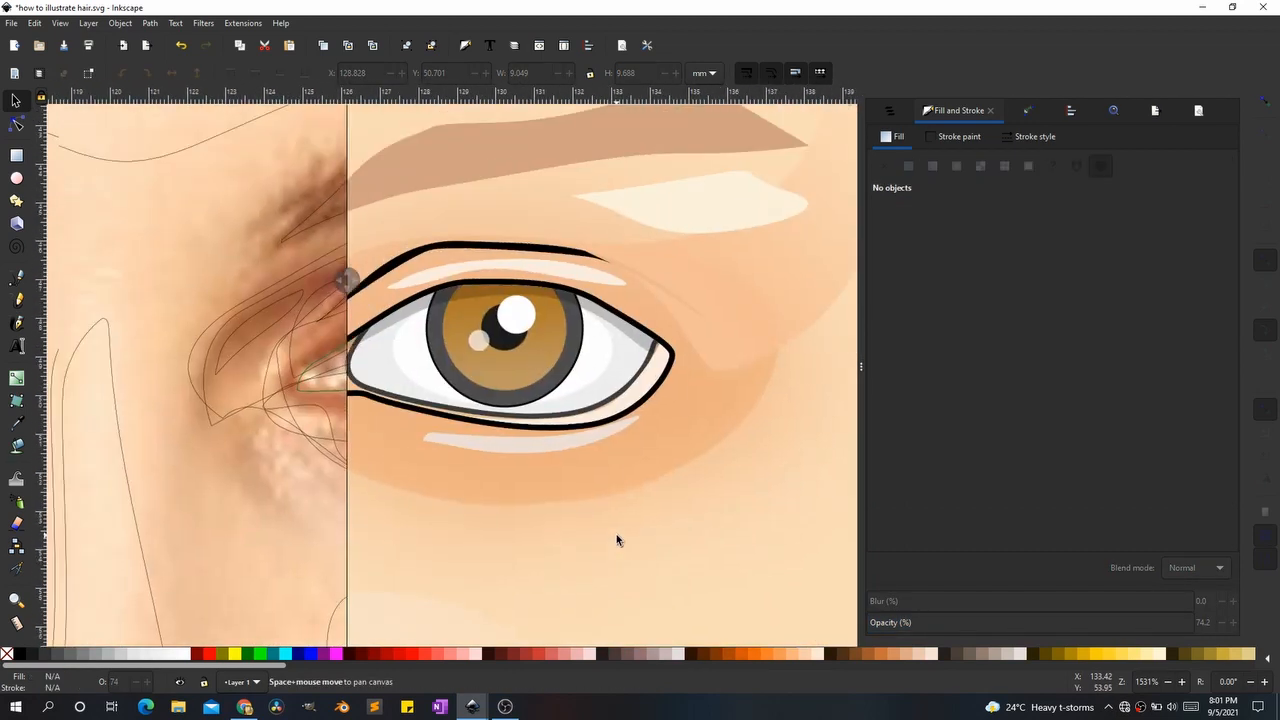
drag(358, 290, 487, 374)
key(space)
scroll(480, 378, up, 1)
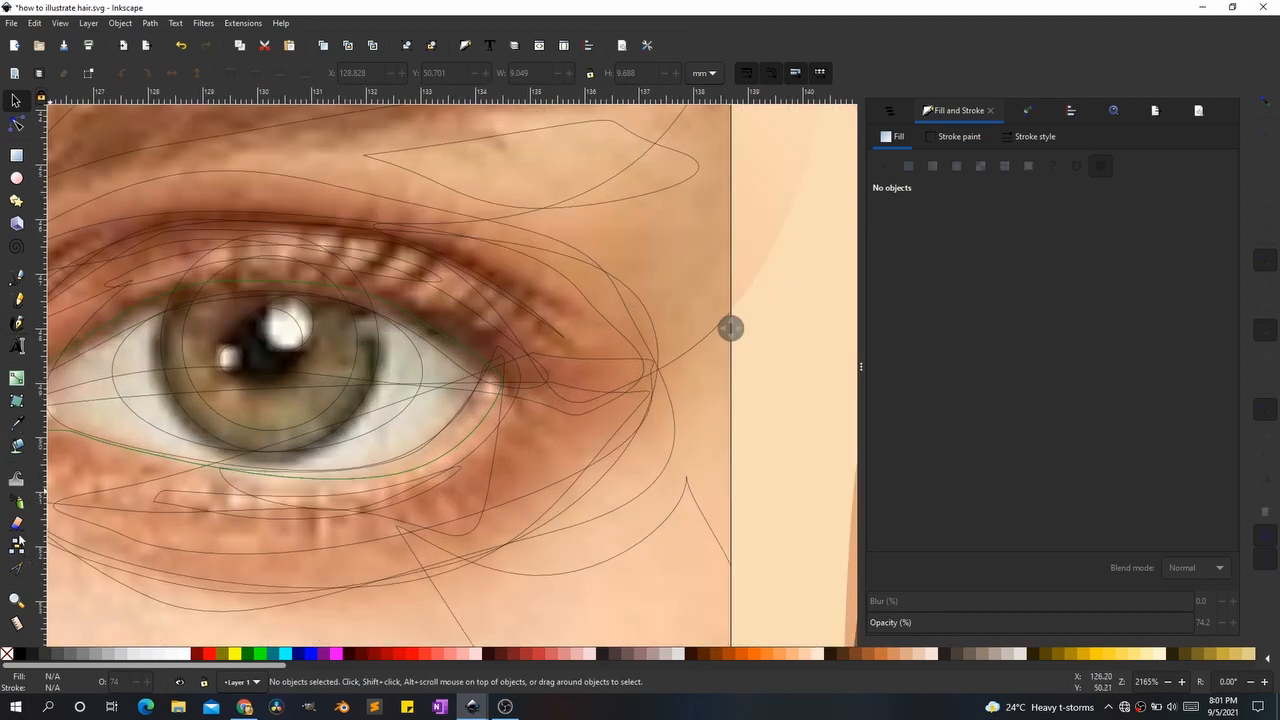
click(17, 300)
drag(489, 368, 586, 303)
drag(731, 328, 307, 334)
click(953, 137)
drag(446, 326, 532, 278)
drag(385, 306, 461, 272)
scroll(430, 321, up, 2)
Step: Remove the fill from the outermost lash and give the middle lash a flat stroke colour
click(893, 137)
click(886, 168)
click(16, 101)
click(520, 300)
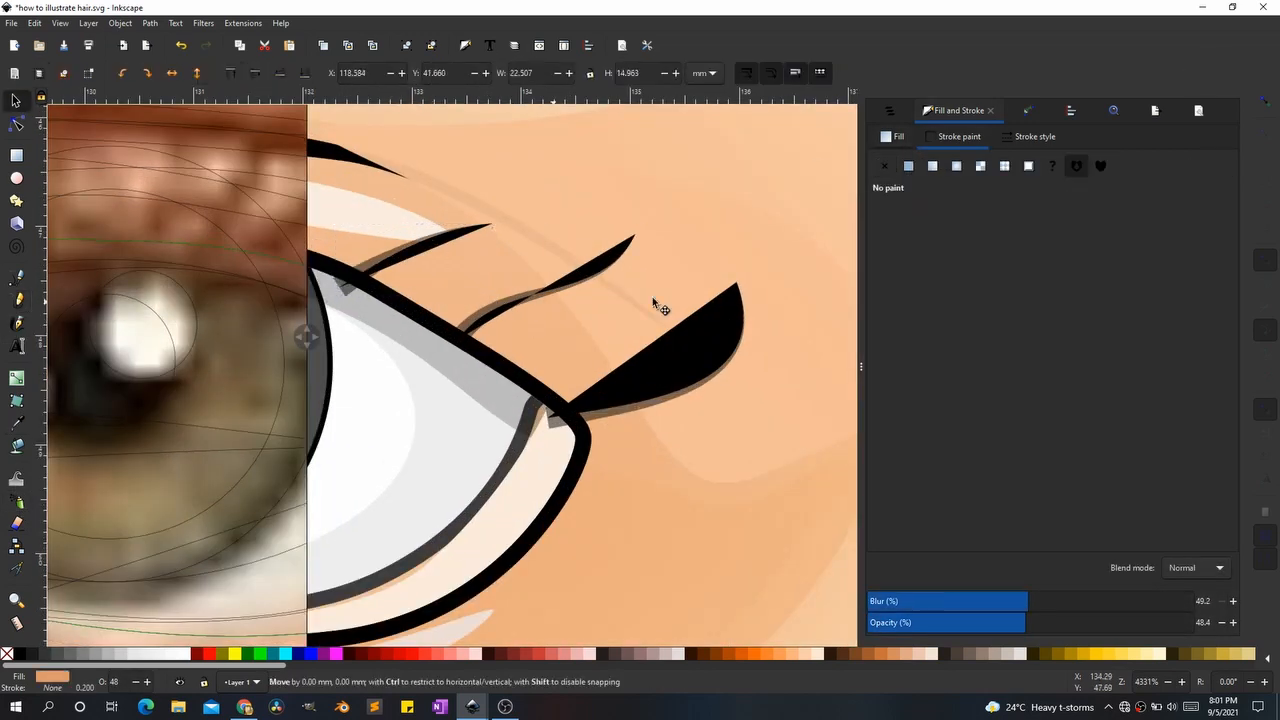
click(908, 167)
click(660, 360)
key(Escape)
Step: Draw two brown tapered strokes beyond the outer eye corner, giving the lower one a pencil scale of 0.1 and full opacity
click(16, 299)
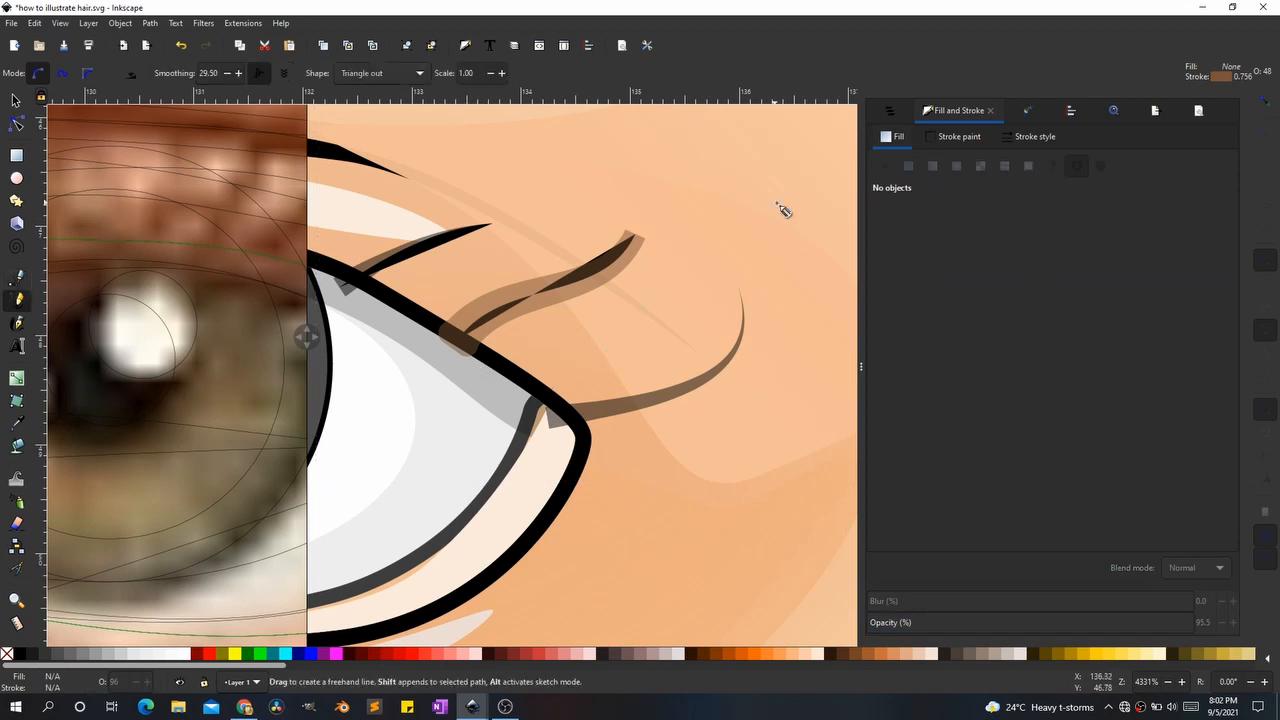
drag(778, 205, 590, 322)
drag(660, 393, 588, 515)
drag(590, 519, 541, 528)
text(0.1)
key(Return)
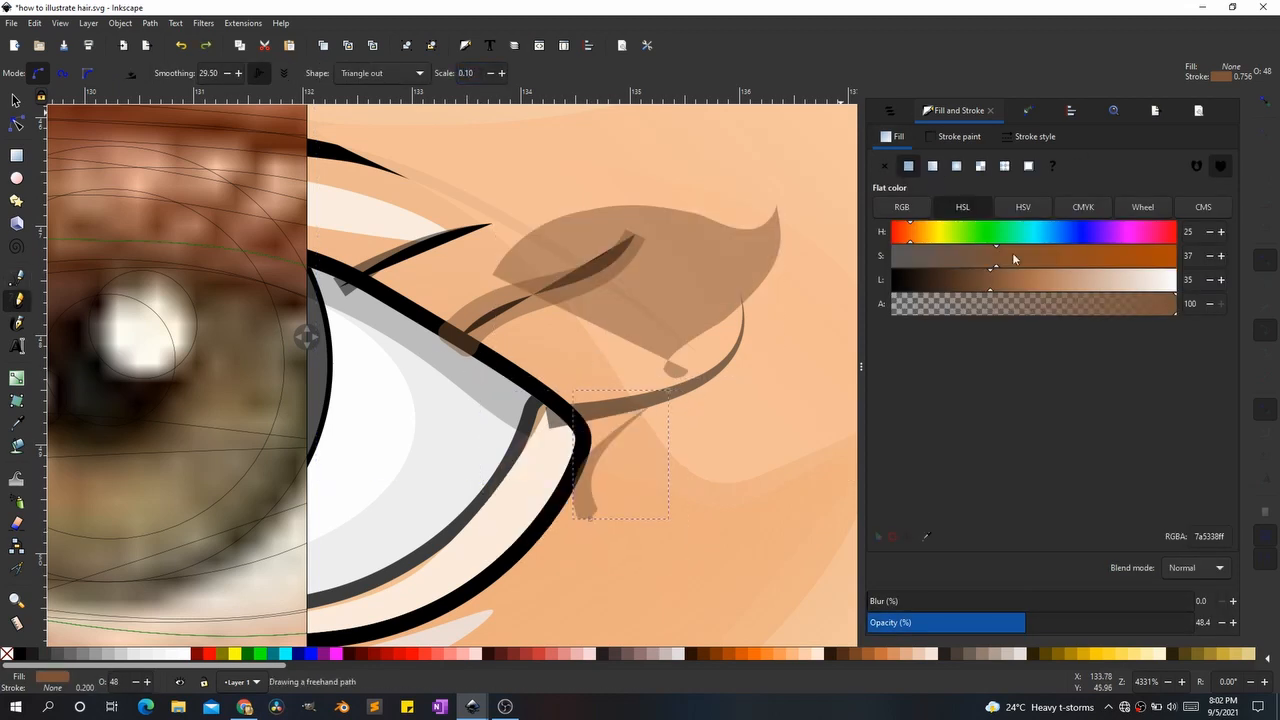
drag(1080, 622, 1194, 622)
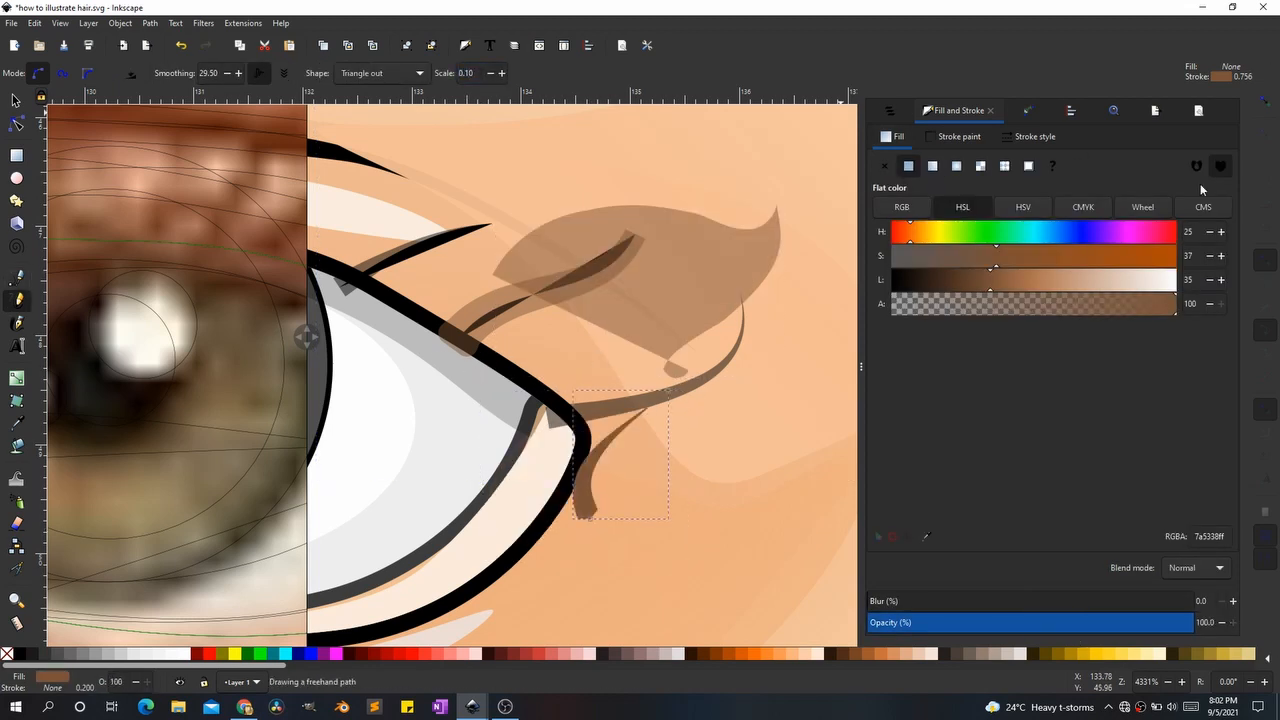
Step: Check the Pencil tool preferences and draw another curved brown lash below the outer corner of the right-hand eye
key(ctrl+shift+p)
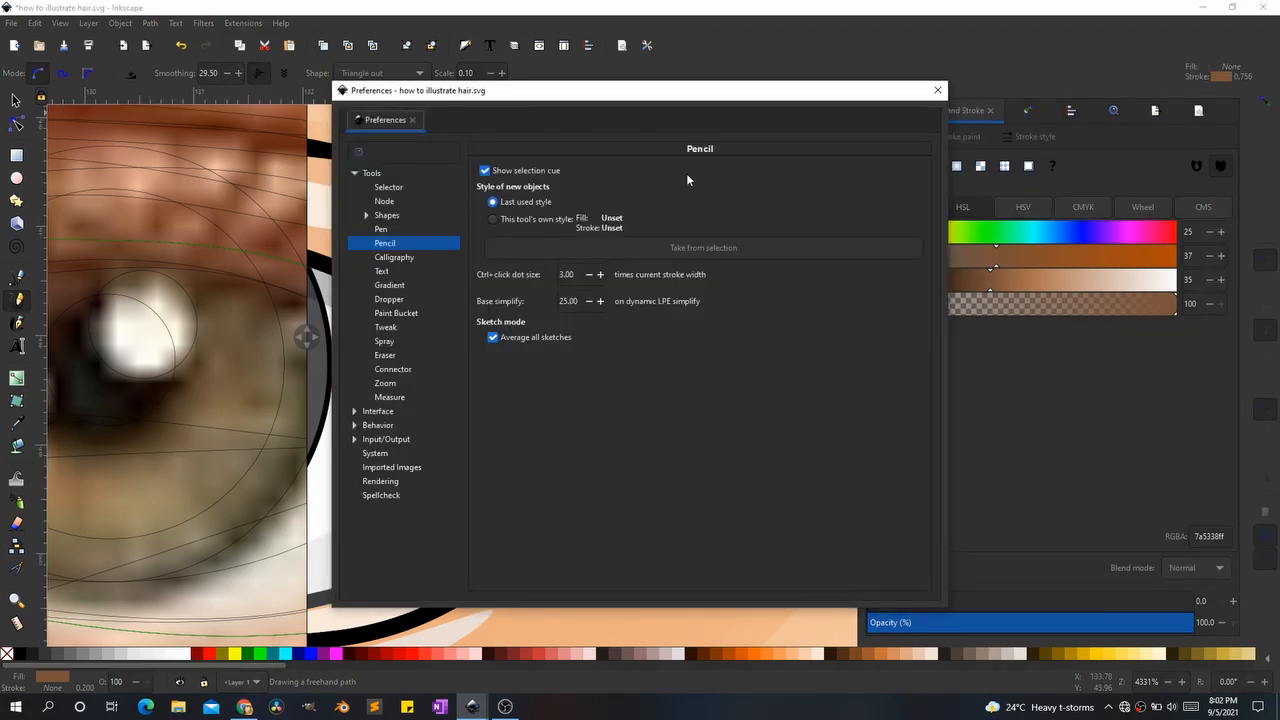
click(936, 94)
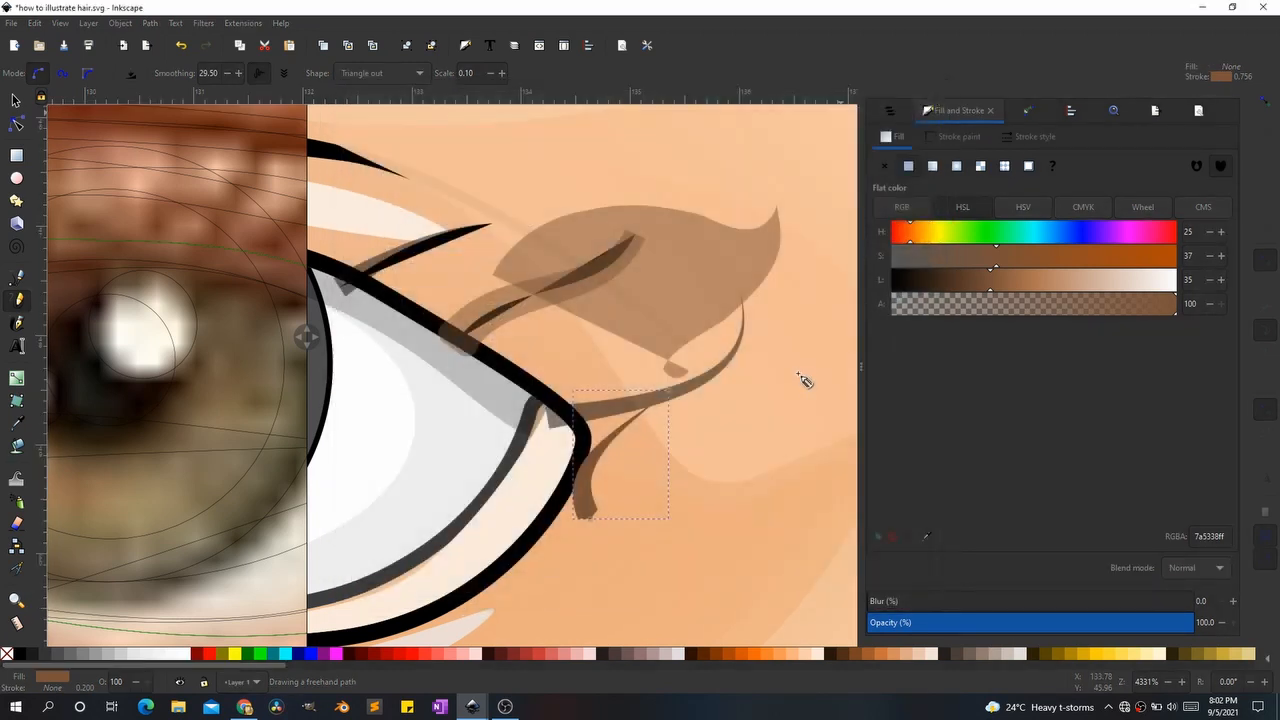
mouse_move(686, 444)
mouse_down()
mouse_move(694, 472)
mouse_move(598, 547)
mouse_up()
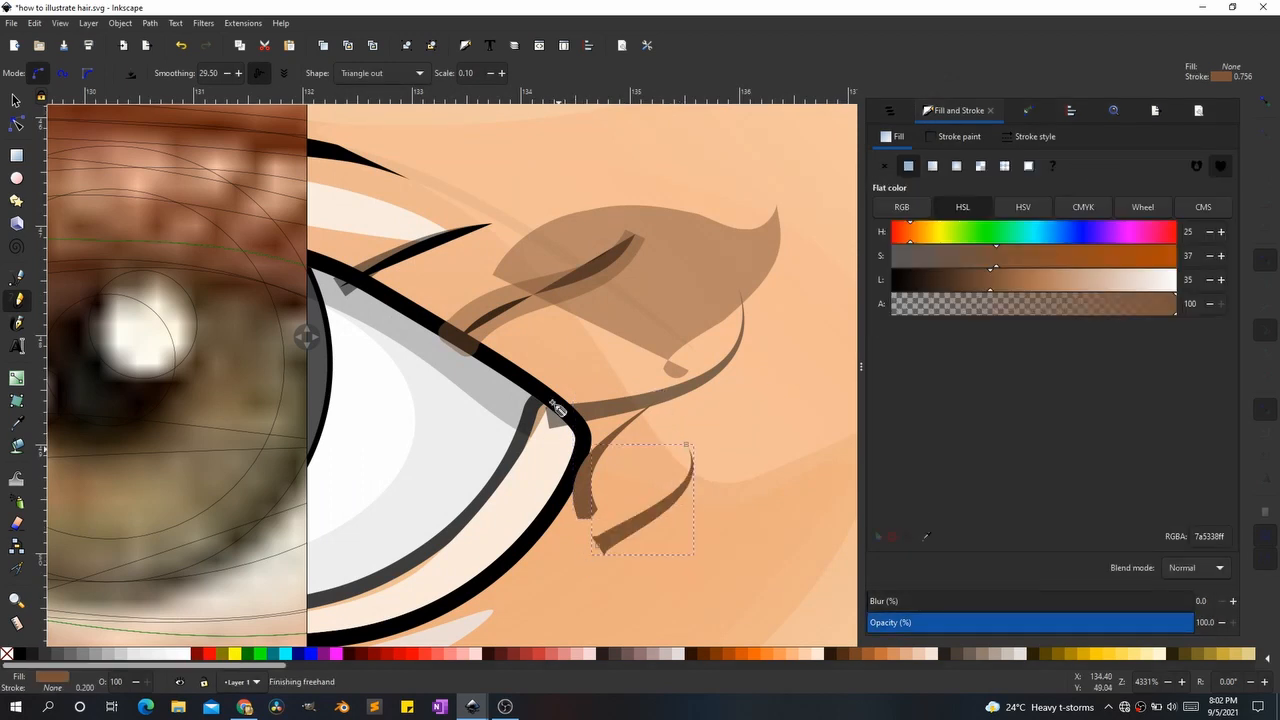
Step: Delete the two dark lash strokes above the outer half of the right-hand eye's upper lid
key(s)
click(402, 253)
shift+click(640, 268)
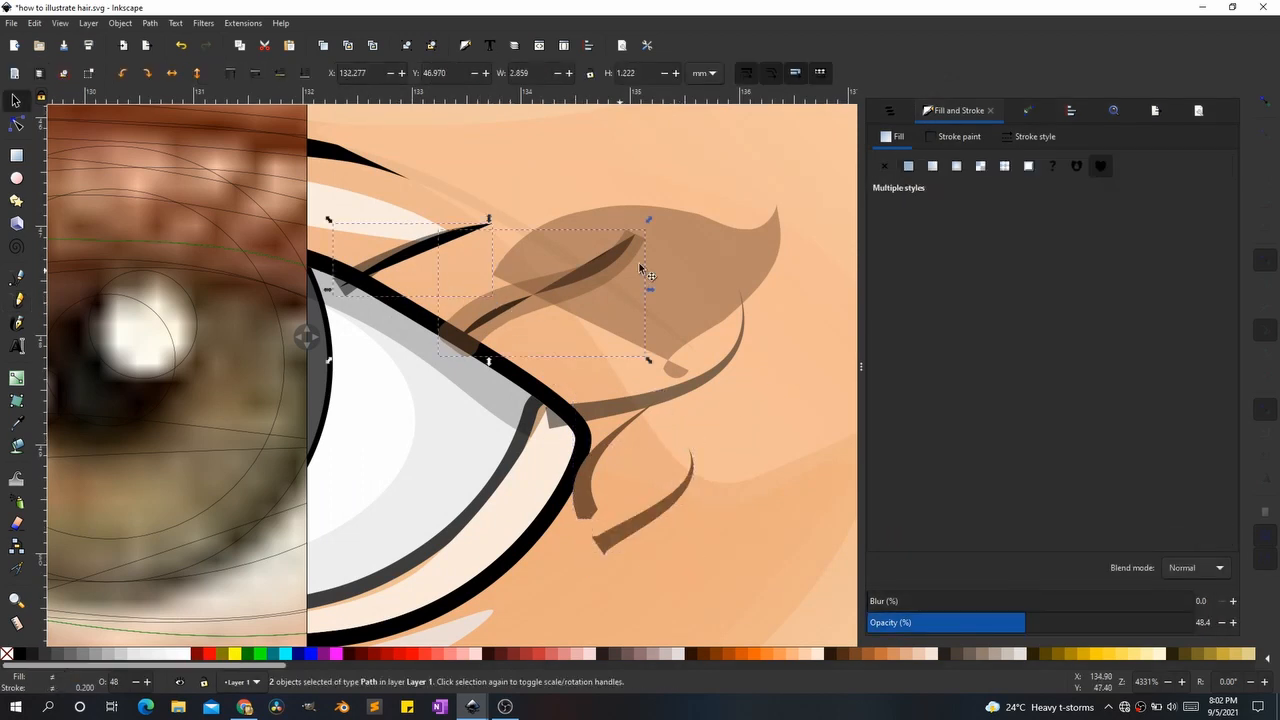
key(Delete)
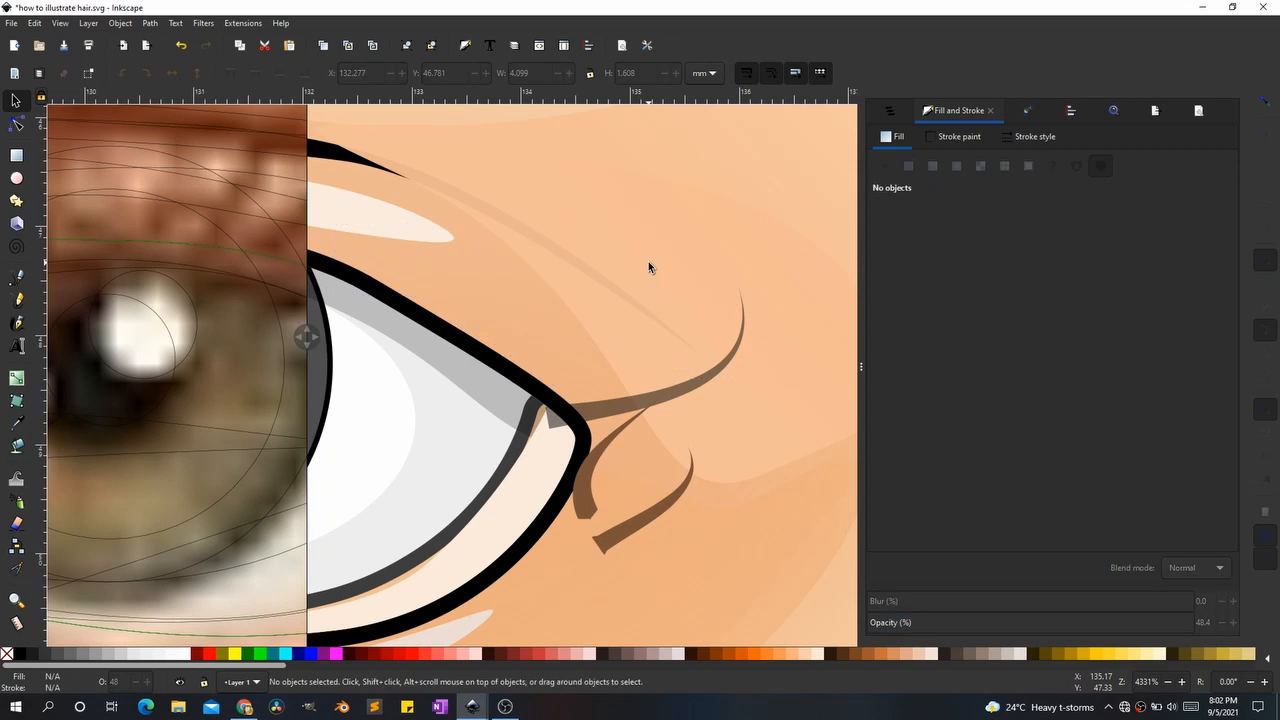
Step: Draw a short tapered brown lash with the Pencil tool, curving up from the outer corner of the right-hand eye
click(24, 300)
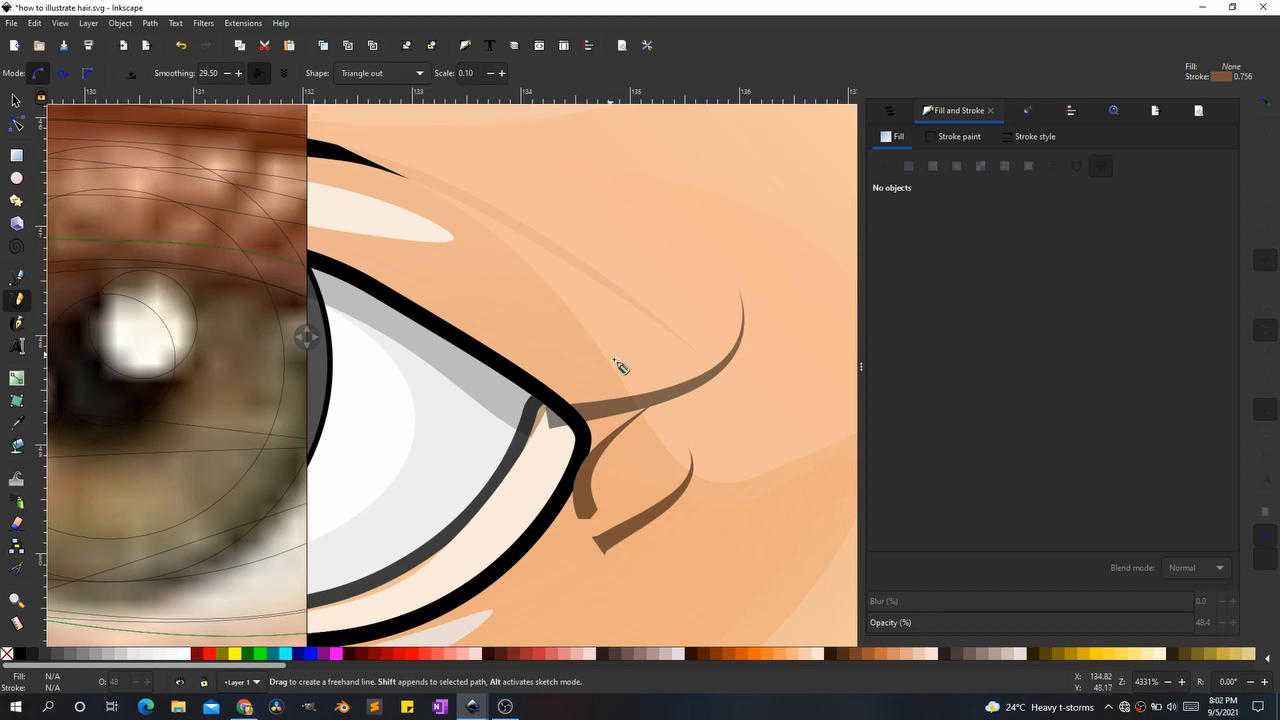
mouse_move(630, 331)
mouse_down()
mouse_move(617, 384)
mouse_move(578, 428)
mouse_up()
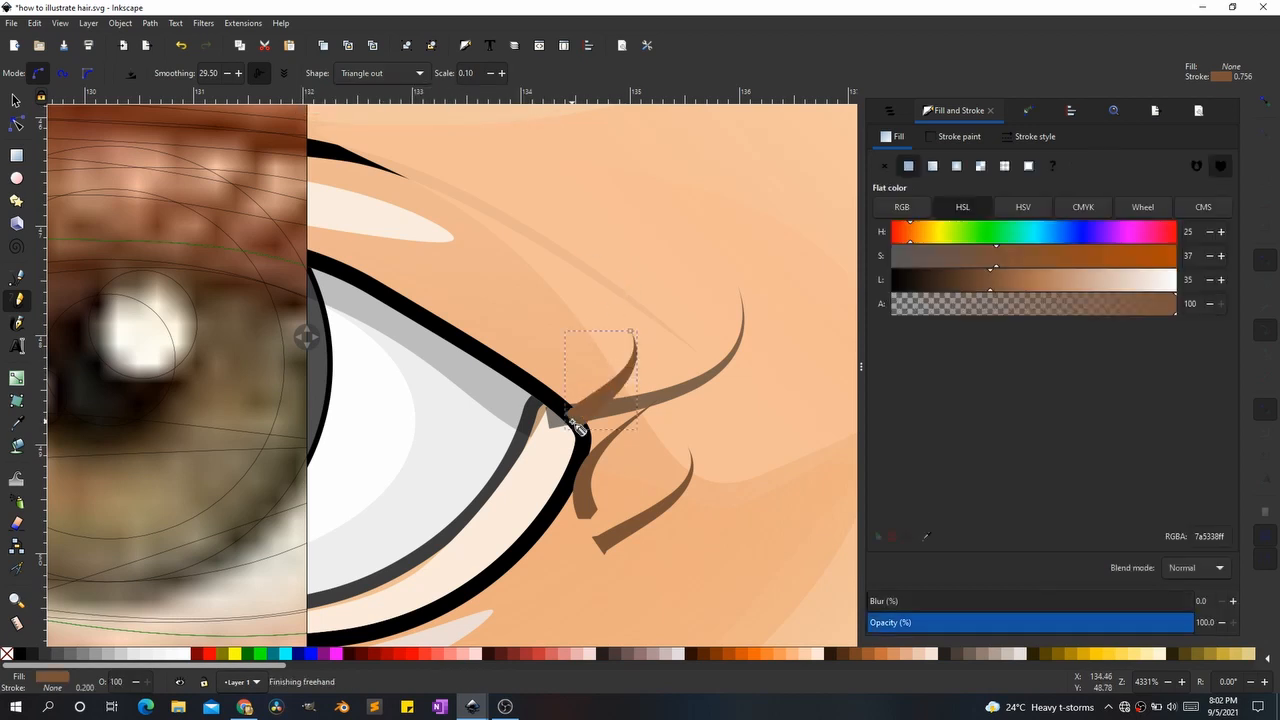
scroll(630, 405, down, 1)
scroll(531, 409, down, 2)
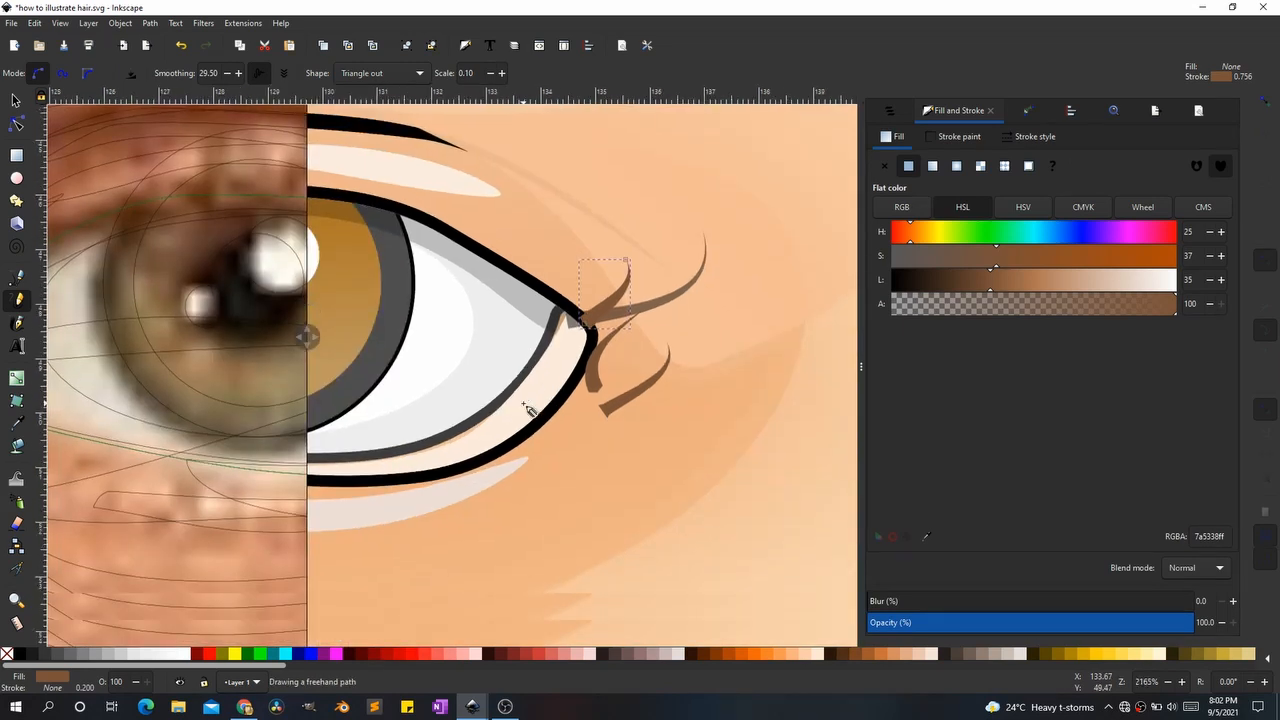
scroll(530, 409, up, 1)
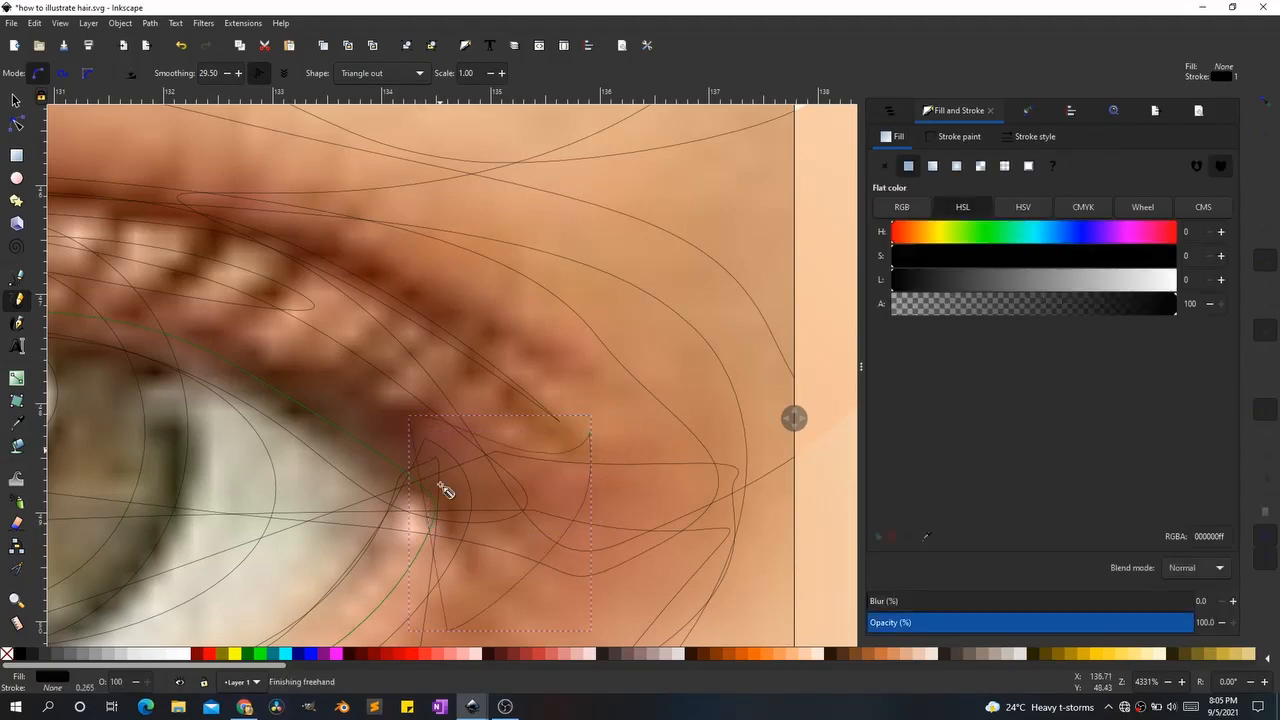
Step: Set the pencil scale to 0.1 and draw a row of tapered black lashes along the outer part of the right-hand eye's upper lid
double_click(466, 73)
text(0.1)
key(Return)
drag(526, 375, 410, 482)
drag(497, 340, 340, 455)
drag(443, 328, 327, 406)
drag(411, 280, 285, 391)
drag(383, 256, 227, 362)
mouse_move(361, 200)
mouse_down()
mouse_move(198, 334)
mouse_move(511, 400)
mouse_up()
Step: Fill in the right-hand eye's upper lid with more tapered black pencil lashes, from above the iris out to the outer corner
click(16, 100)
click(16, 278)
key(p)
double_click(466, 73)
drag(519, 322, 462, 362)
drag(508, 177, 422, 355)
drag(390, 213, 348, 374)
drag(254, 242, 221, 374)
drag(297, 259, 287, 359)
drag(346, 254, 316, 371)
drag(423, 262, 394, 364)
drag(511, 273, 410, 374)
drag(704, 331, 576, 429)
Step: Shift the split-view divider to show the artwork over the right-hand eye and draw another curved lash beyond its outer corner
drag(795, 418, 134, 411)
scroll(590, 438, down, 6)
scroll(587, 447, up, 5)
drag(769, 317, 679, 428)
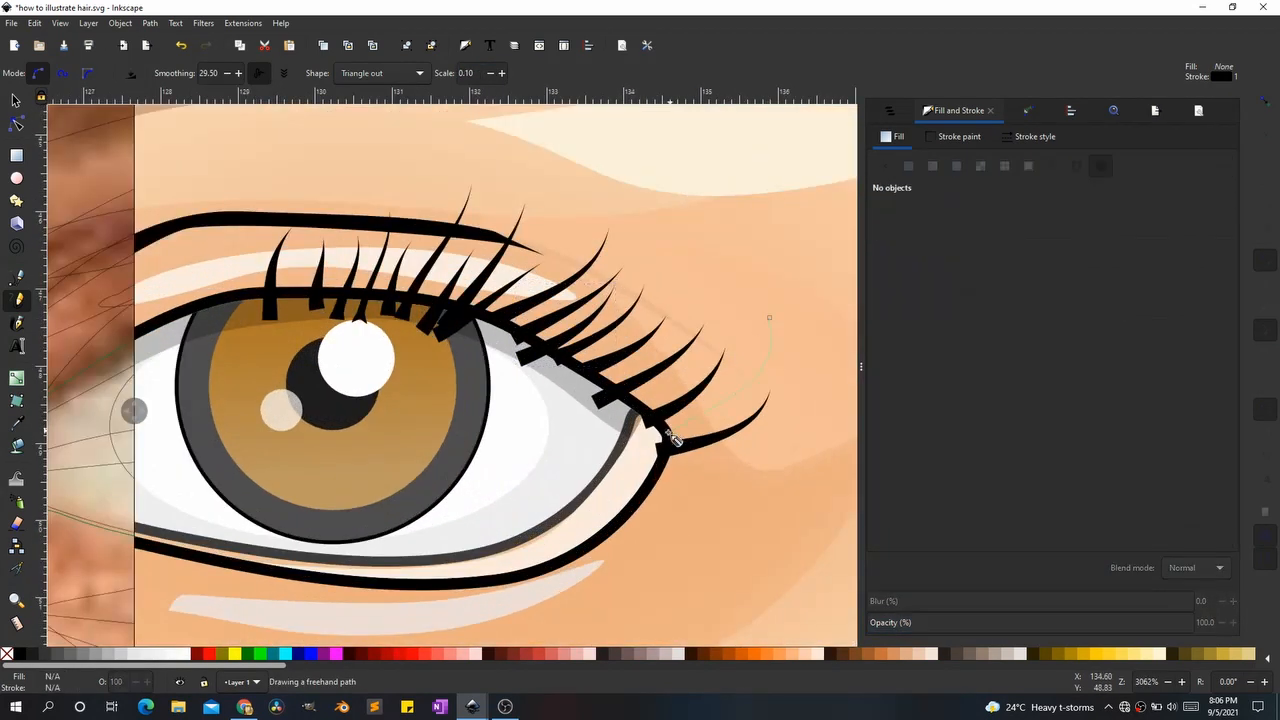
Step: Pull the protruding base nodes of the lashes near the outer edge of the iris up into the upper lid line
key(s)
scroll(455, 333, up, 2)
key(n)
drag(432, 324, 454, 262)
click(440, 300)
click(410, 305)
click(471, 206)
click(363, 296)
click(370, 286)
drag(365, 293, 386, 252)
click(341, 275)
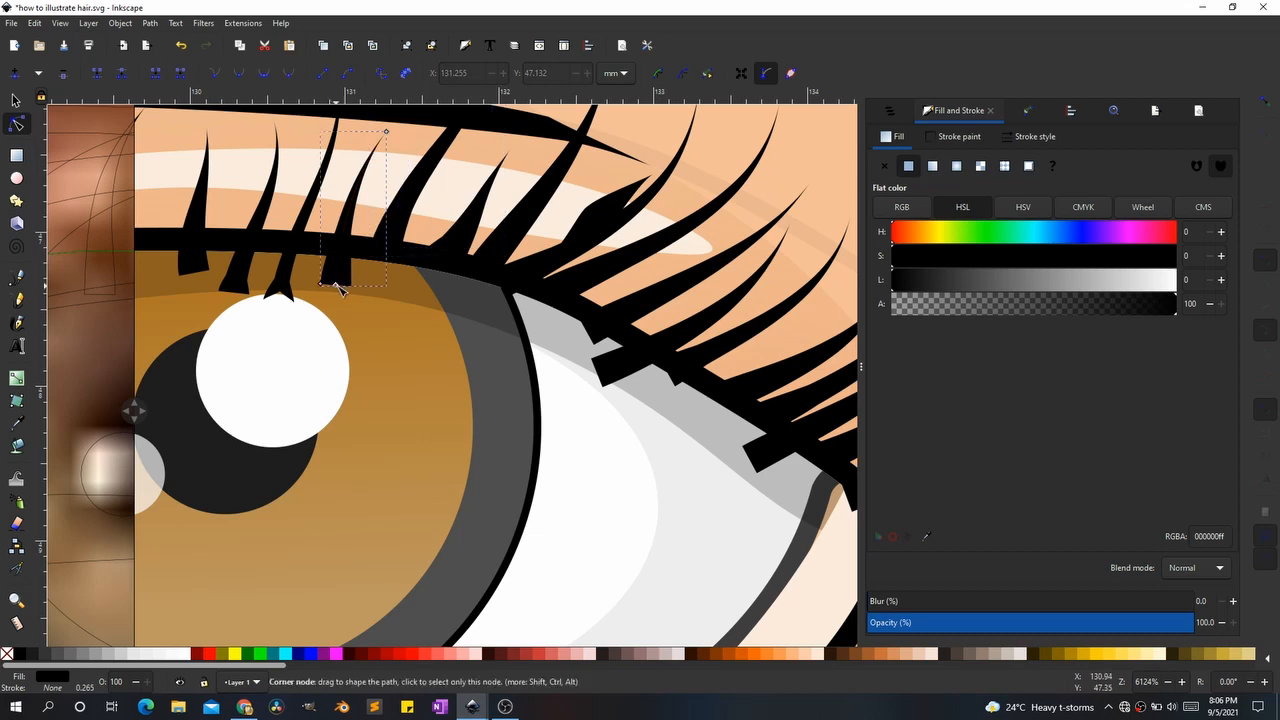
Step: Tuck the base nodes of the lashes above the iris into the lid line and slim the thick lash just outside the iris
drag(336, 285, 349, 240)
click(284, 274)
drag(280, 293, 300, 222)
click(236, 279)
drag(235, 293, 206, 239)
click(194, 264)
click(298, 229)
click(297, 225)
drag(309, 148, 290, 246)
click(598, 214)
drag(602, 214, 566, 215)
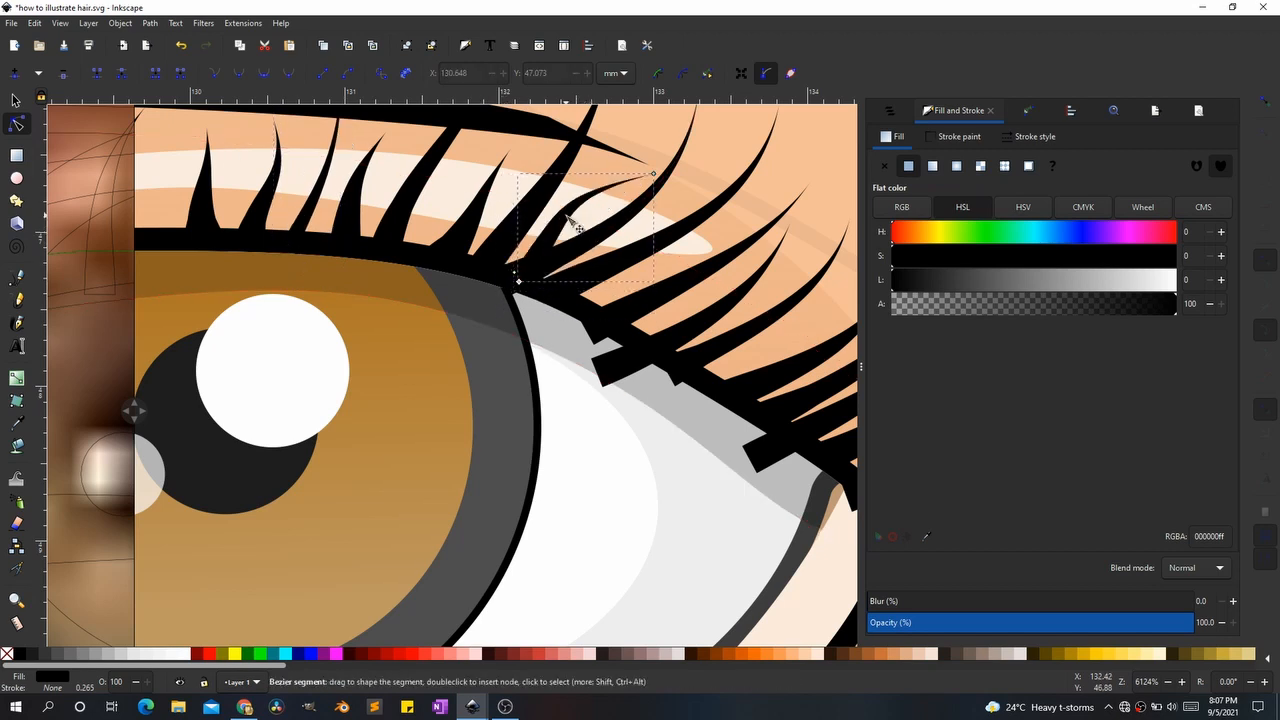
Step: Move the base nodes of the lashes on the outer half of the upper lid so they no longer overlap the eye white
scroll(521, 298, down, 2)
click(580, 347)
key(Escape)
scroll(581, 345, up, 3)
click(1156, 707)
click(590, 284)
drag(519, 318, 603, 281)
click(510, 264)
drag(507, 263, 543, 243)
click(737, 447)
click(744, 440)
drag(735, 441, 774, 402)
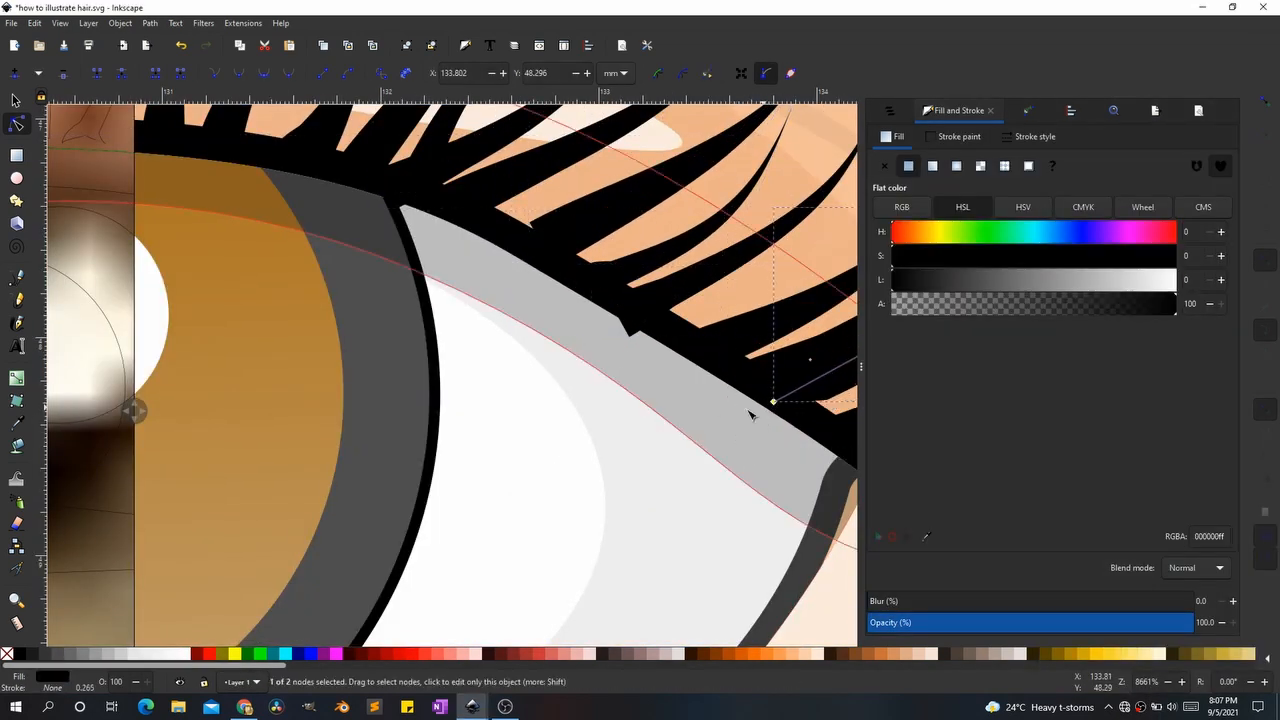
Step: Move the split-view divider across the left-hand eye to uncover the reference photo and activate the Pencil tool
scroll(752, 415, down, 10)
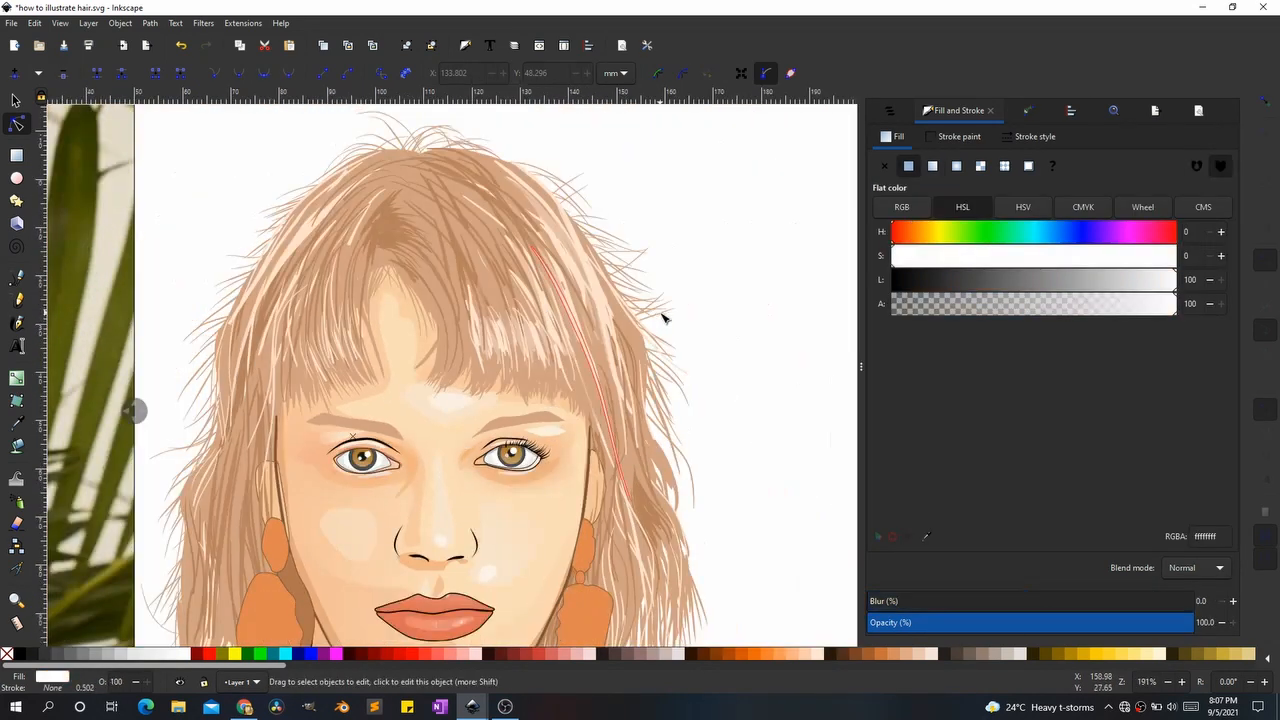
click(734, 362)
scroll(408, 408, up, 6)
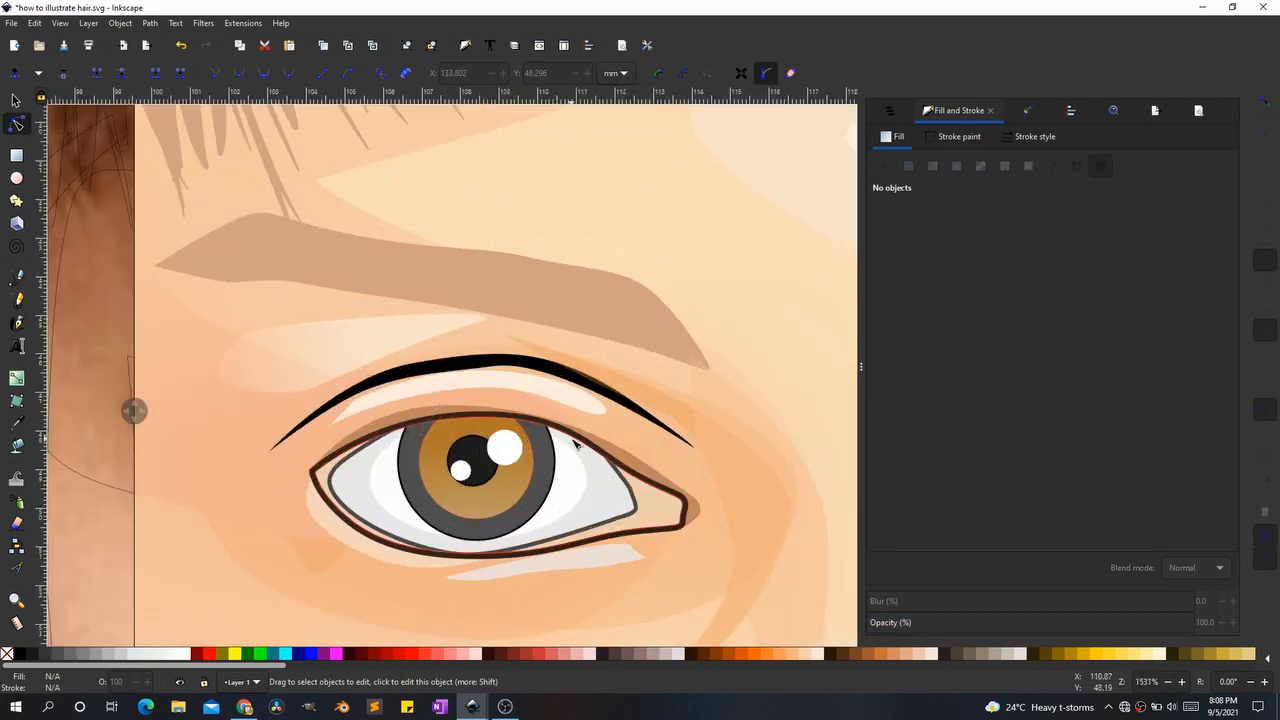
drag(134, 411, 663, 400)
click(16, 300)
scroll(468, 392, down, 1)
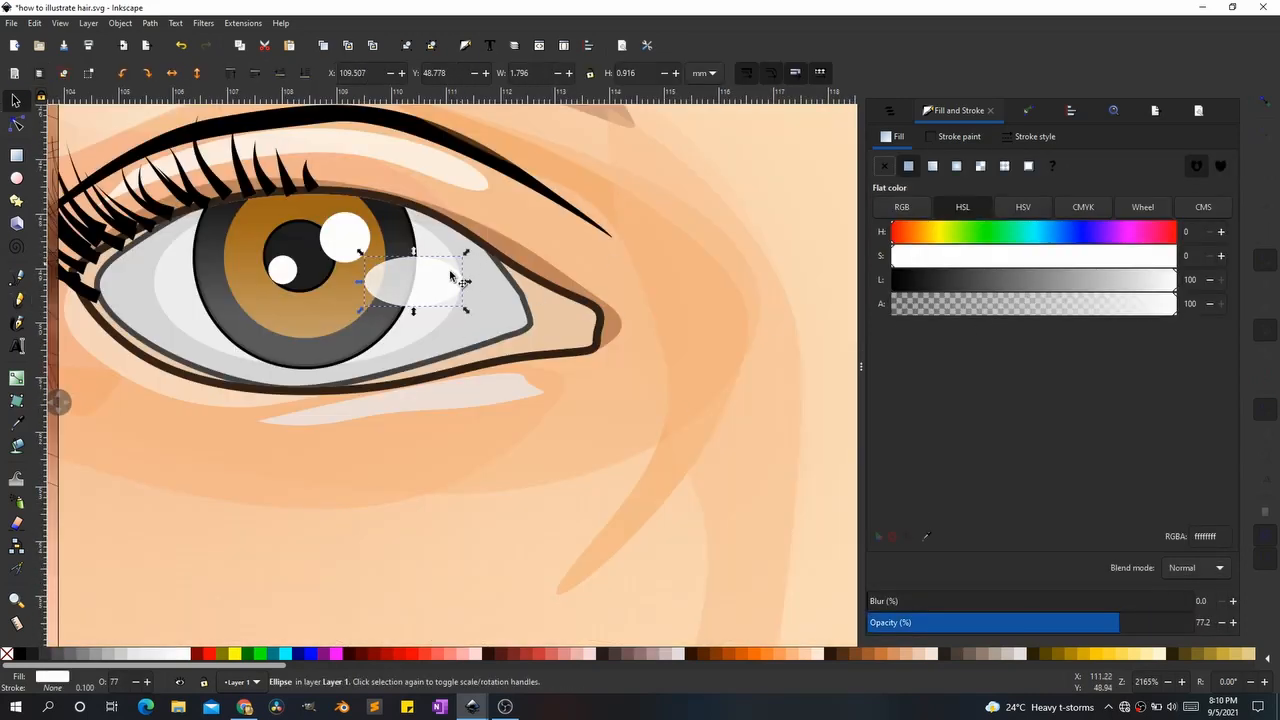
Step: Flatten the left-hand eye's white highlight ellipse to a height of 0.744 mm and raise its opacity to 91.3%
click(352, 370)
scroll(352, 370, down, 7)
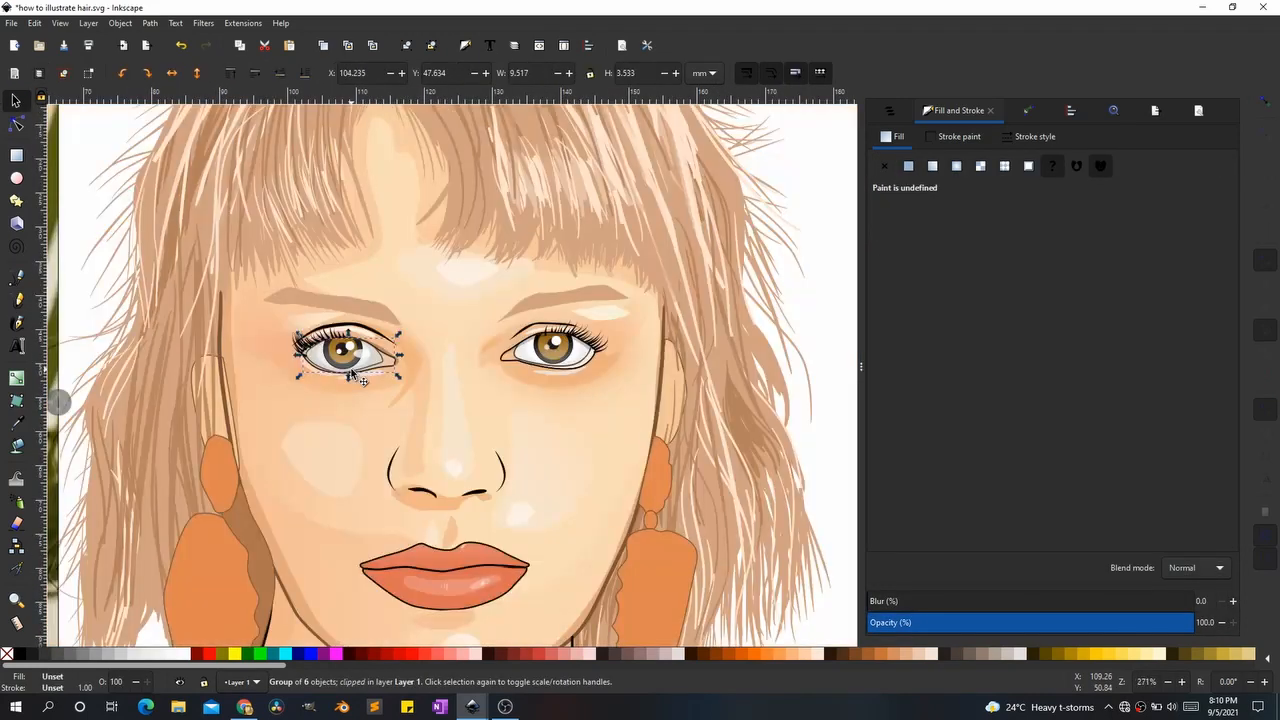
click(385, 395)
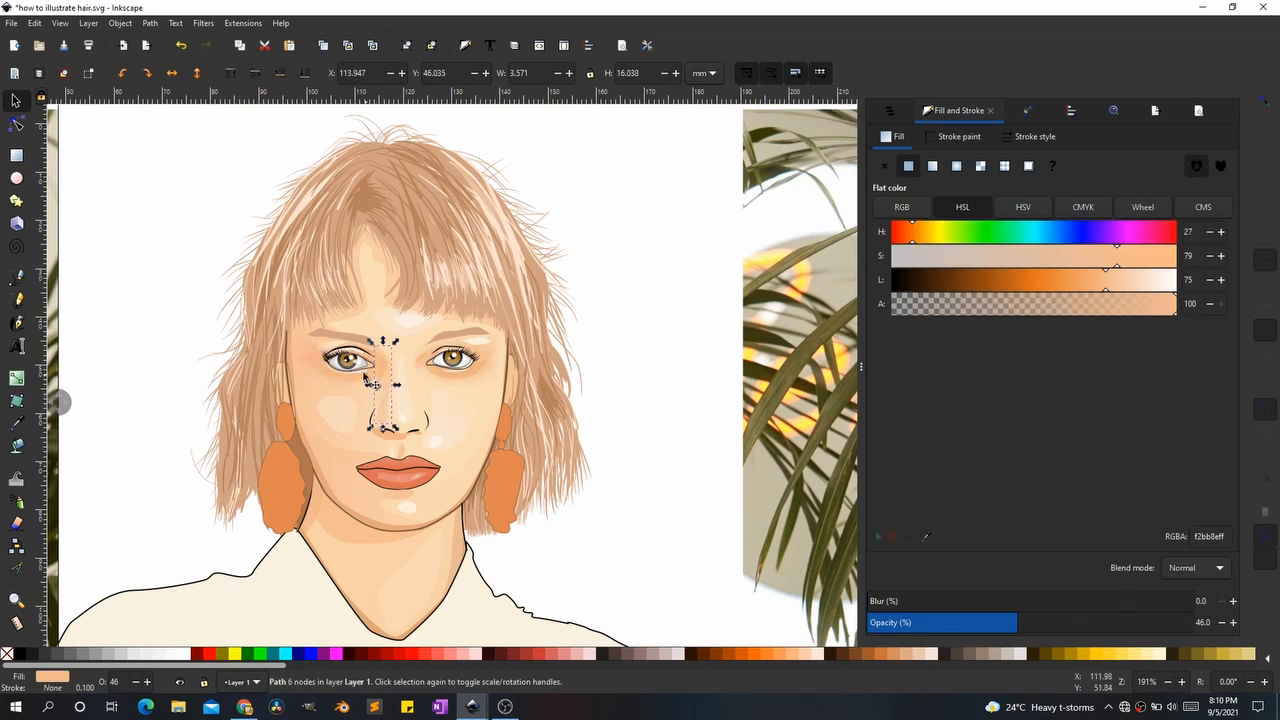
scroll(372, 386, up, 4)
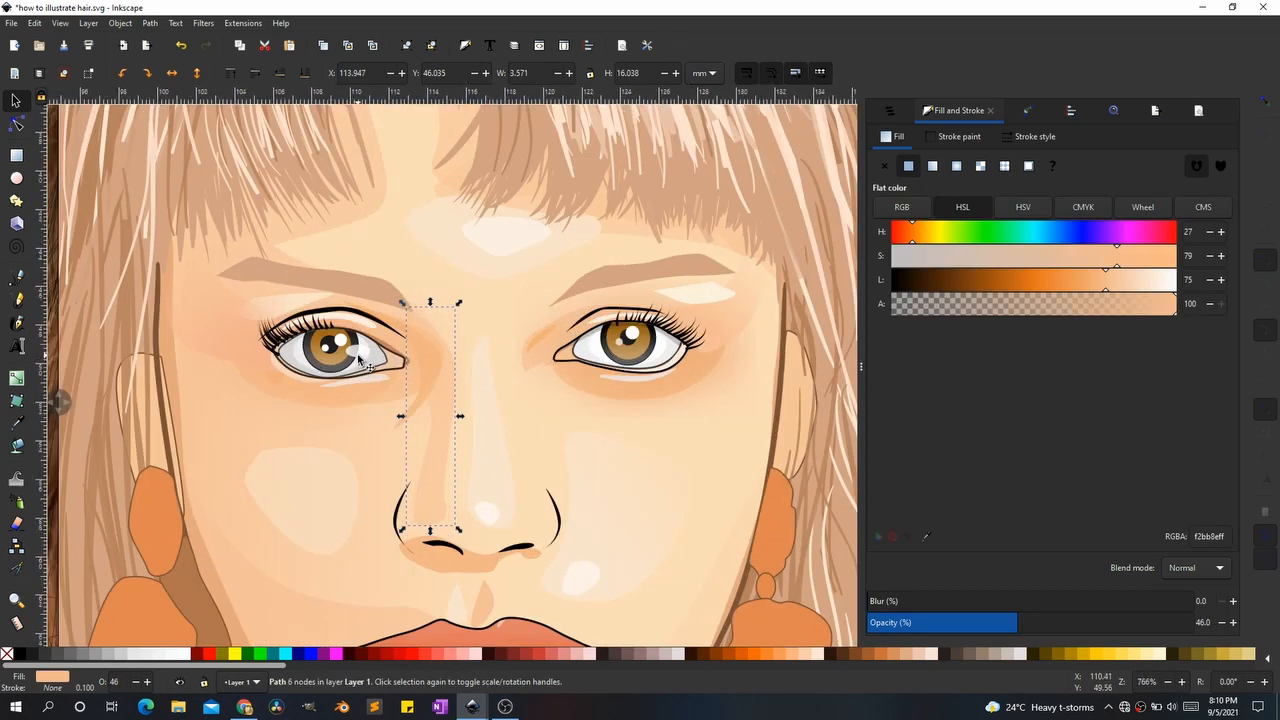
scroll(358, 358, up, 2)
click(360, 353)
scroll(358, 368, up, 1)
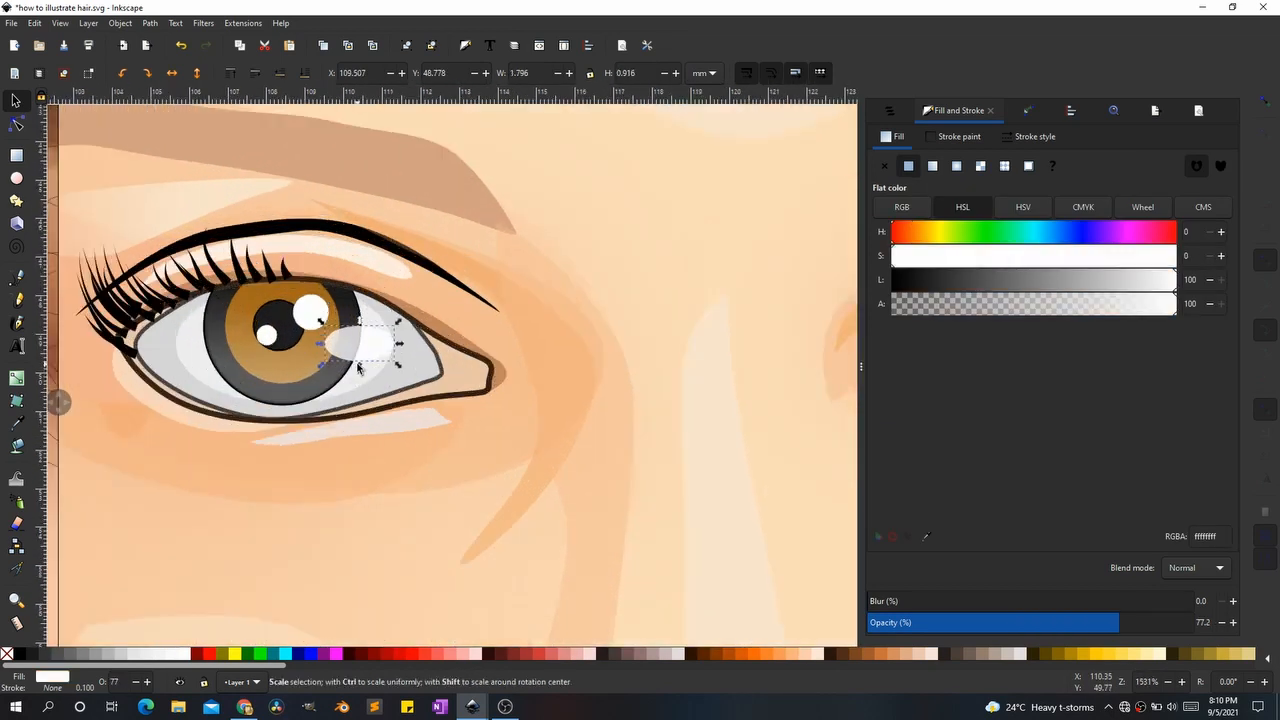
drag(358, 369, 359, 359)
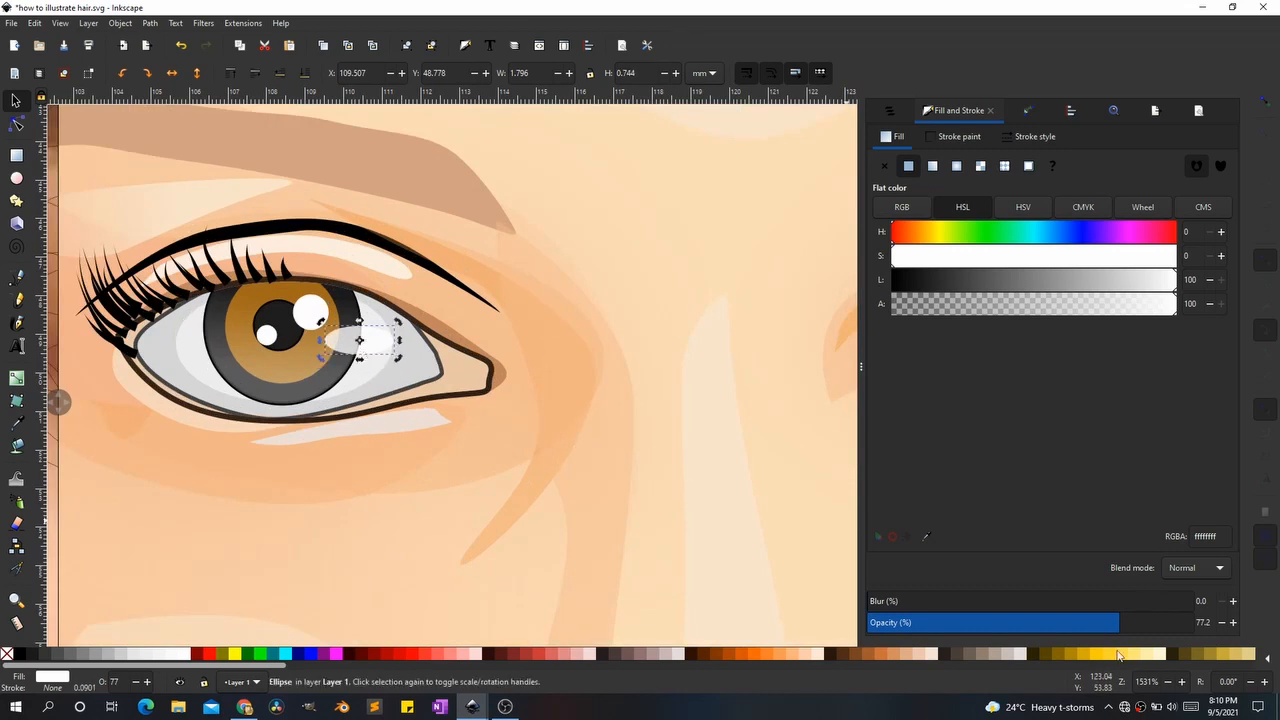
drag(1159, 618, 1162, 618)
click(590, 436)
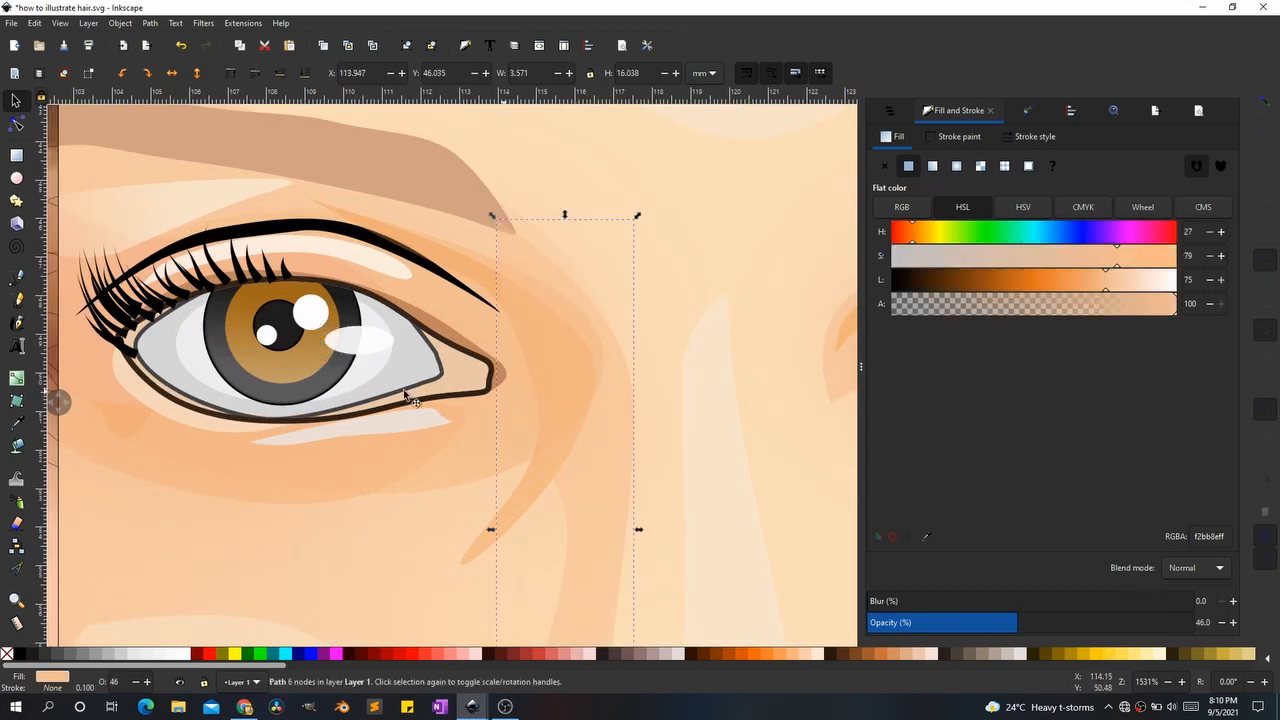
Step: Fill the right-hand eye's outer white shape inside its group with the grey sampled from the left-hand eye
scroll(271, 392, down, 1)
scroll(318, 405, down, 1)
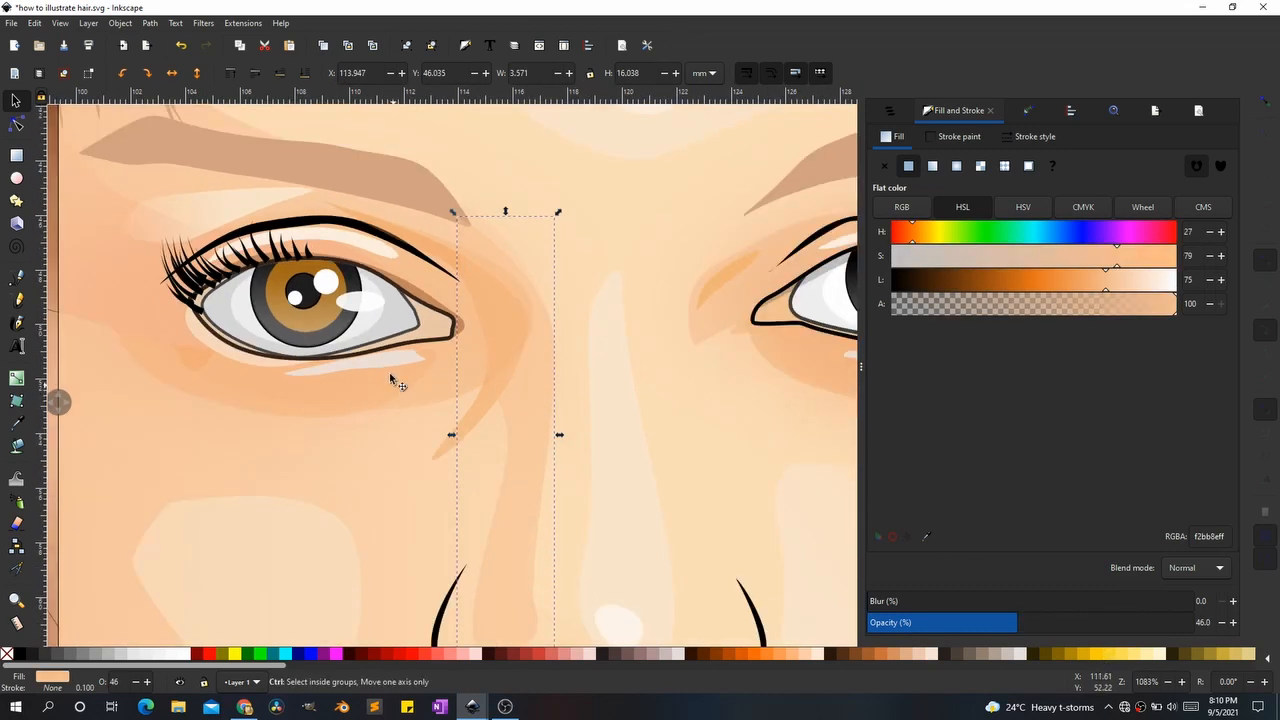
click(366, 316)
scroll(533, 350, right, 5)
scroll(533, 350, up, 1)
click(540, 356)
click(535, 352)
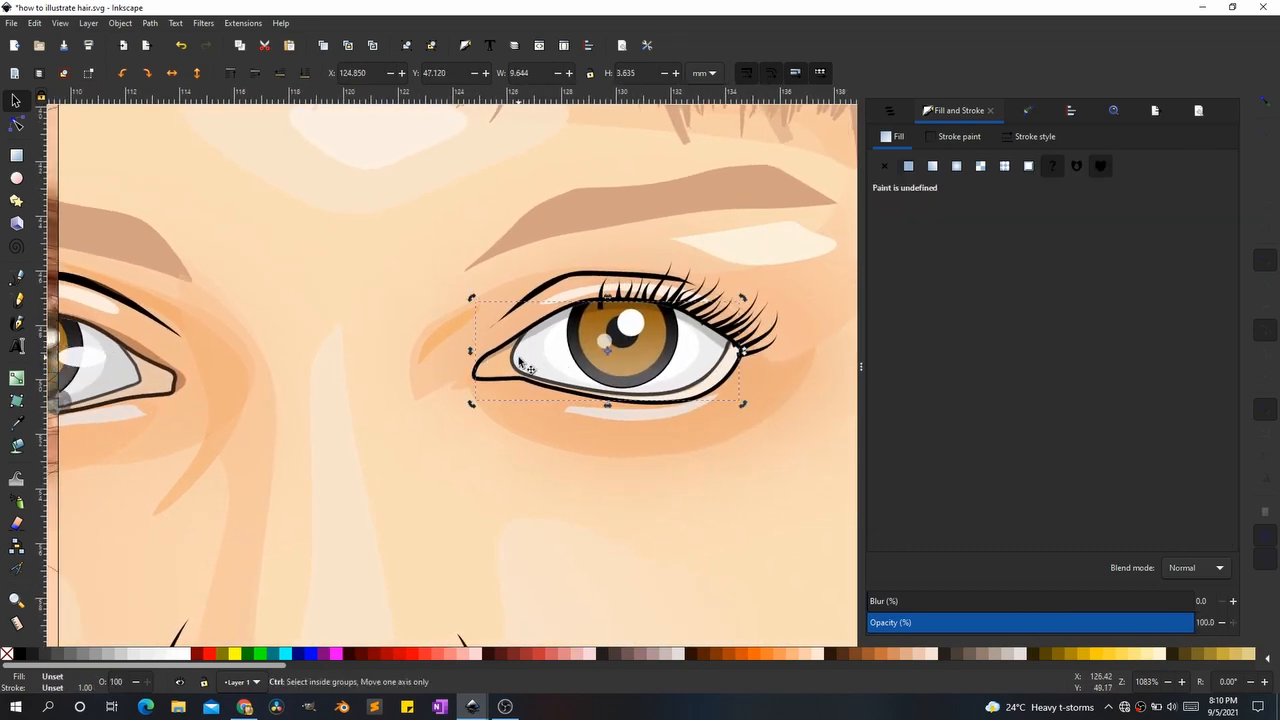
ctrl+click(519, 359)
ctrl+click(535, 360)
key(d)
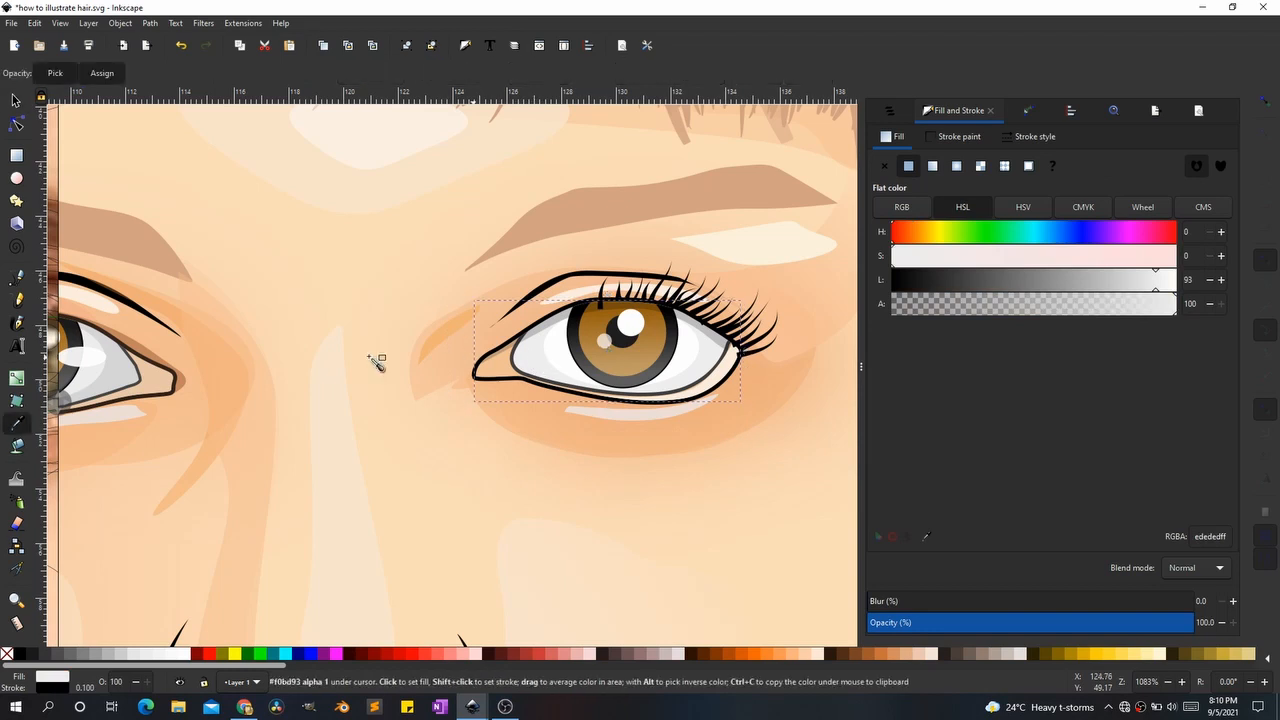
click(128, 364)
Step: Recolour the ellipse around the right-hand iris with the light grey ececec sampled from the left-hand eye's white
key(s)
click(564, 361)
ctrl+click(564, 361)
key(d)
click(90, 376)
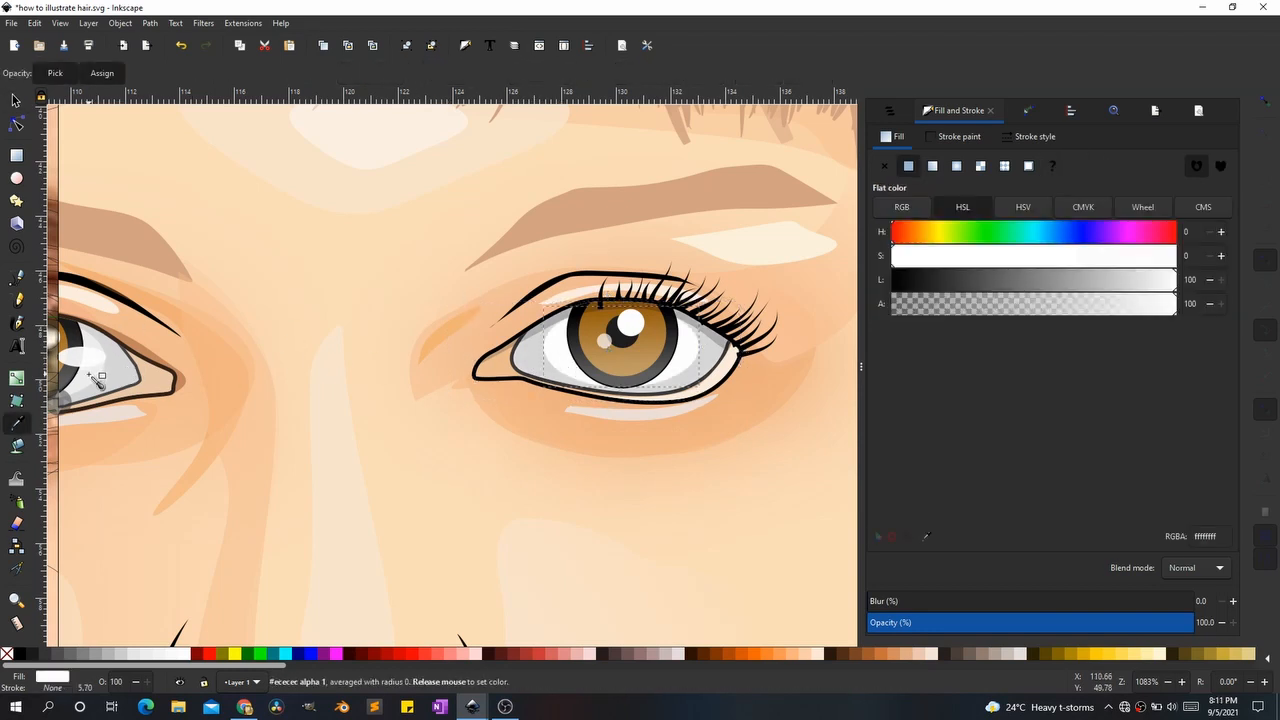
key(s)
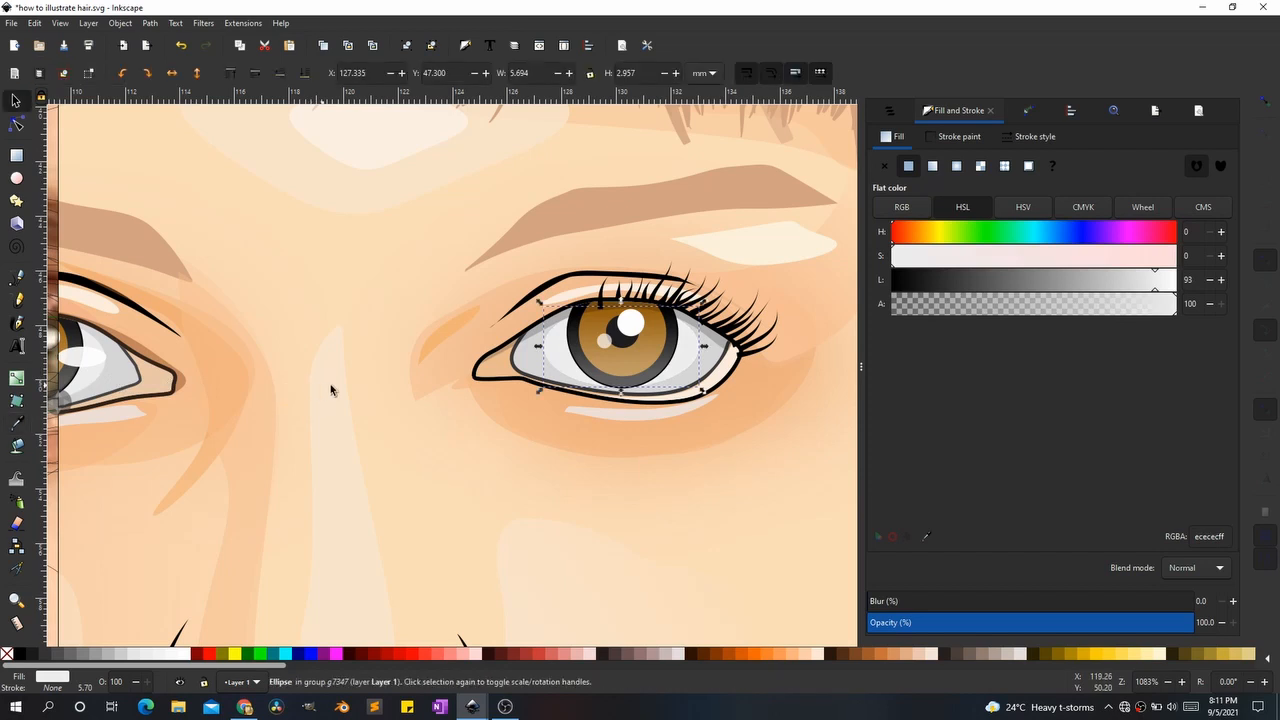
Step: Place a copy of the white highlight ellipse over the inner edge of the right-hand eye's iris
ctrl+click(566, 355)
key(Escape)
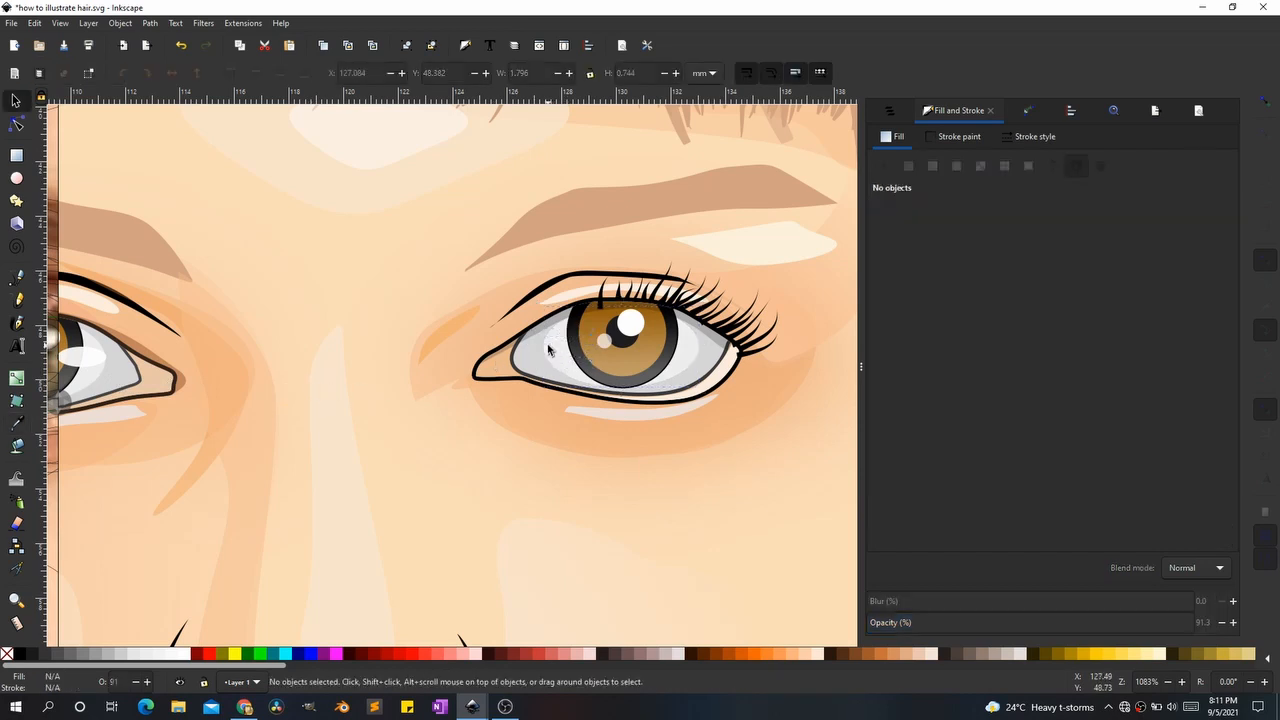
click(577, 339)
click(581, 354)
ctrl+click(556, 350)
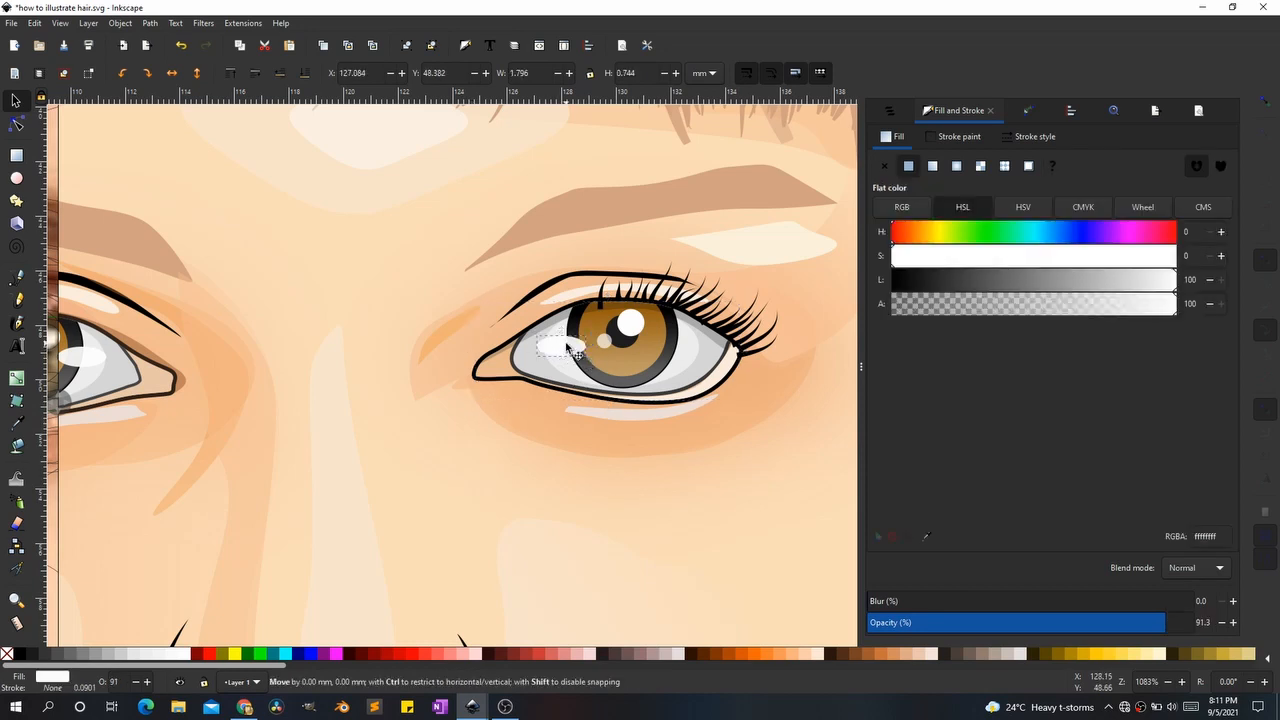
mouse_move(572, 345)
mouse_down()
mouse_move(608, 342)
mouse_move(565, 347)
mouse_up()
click(556, 386)
Step: Move the right-hand eye's white highlight ellipse across to the outer edge of the iris
scroll(597, 434, down, 2)
scroll(596, 437, down, 3)
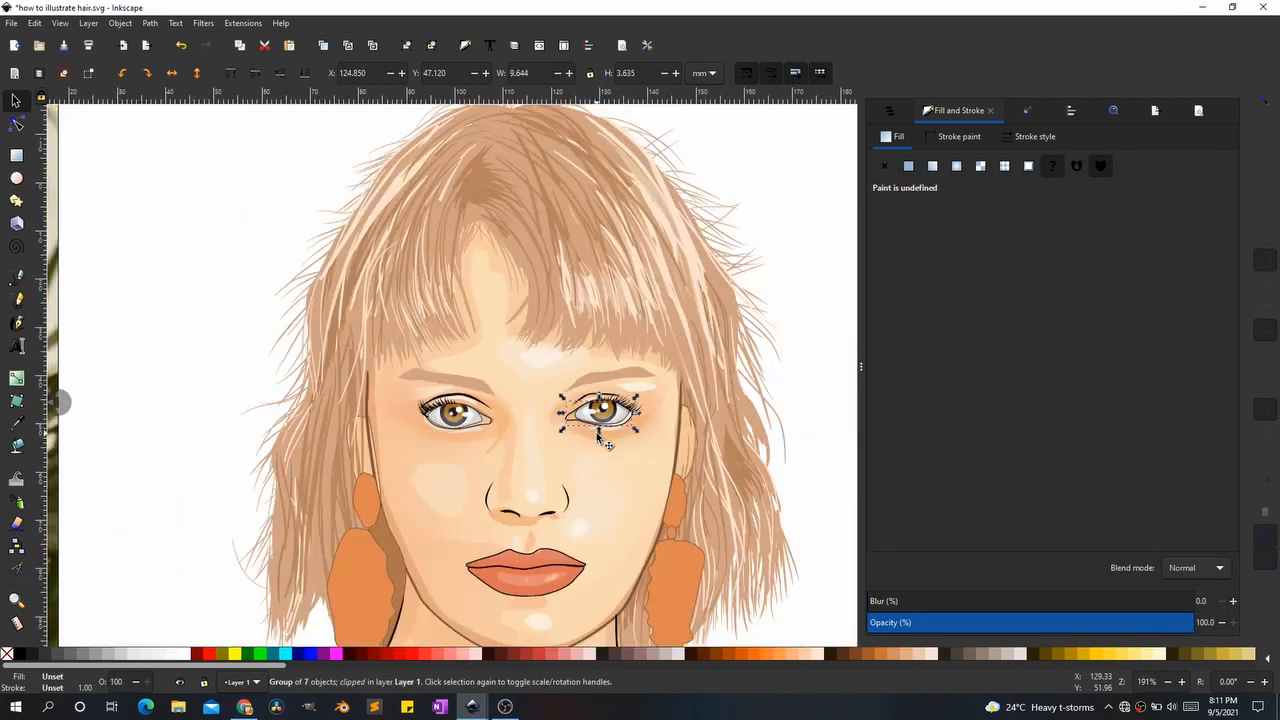
click(651, 462)
scroll(560, 420, up, 4)
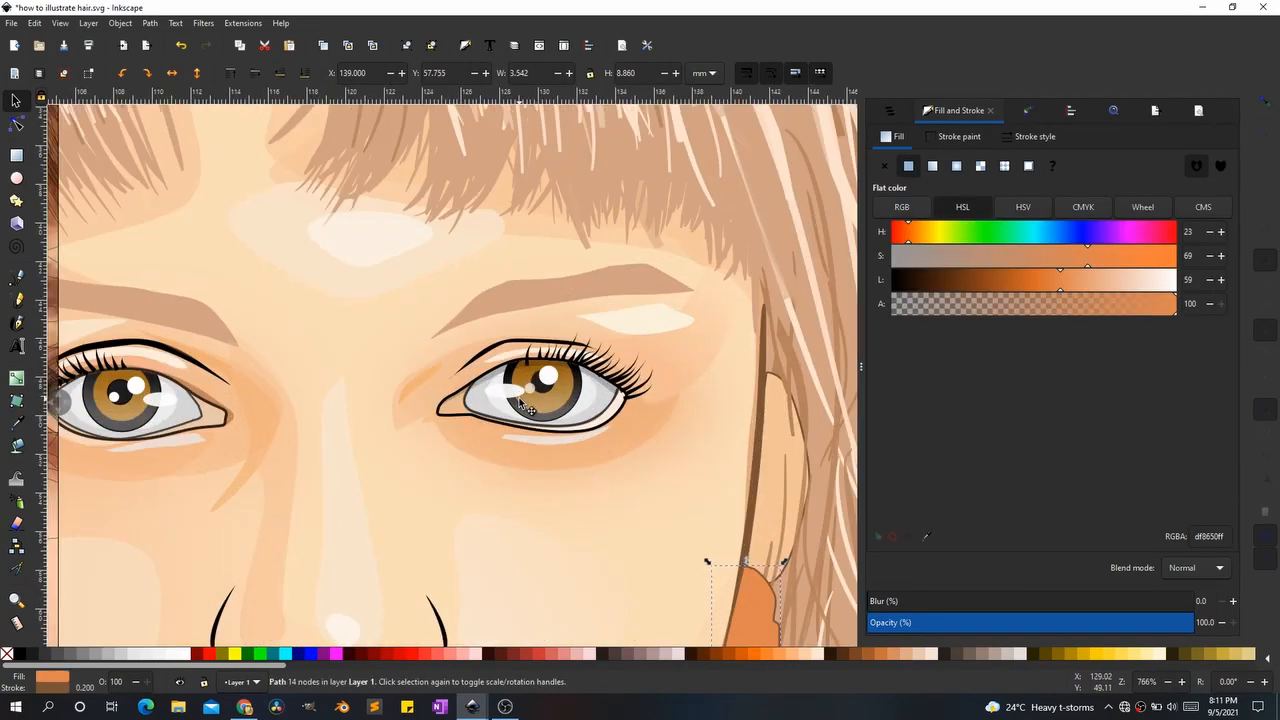
click(522, 404)
drag(512, 402, 584, 398)
click(556, 471)
scroll(561, 474, down, 4)
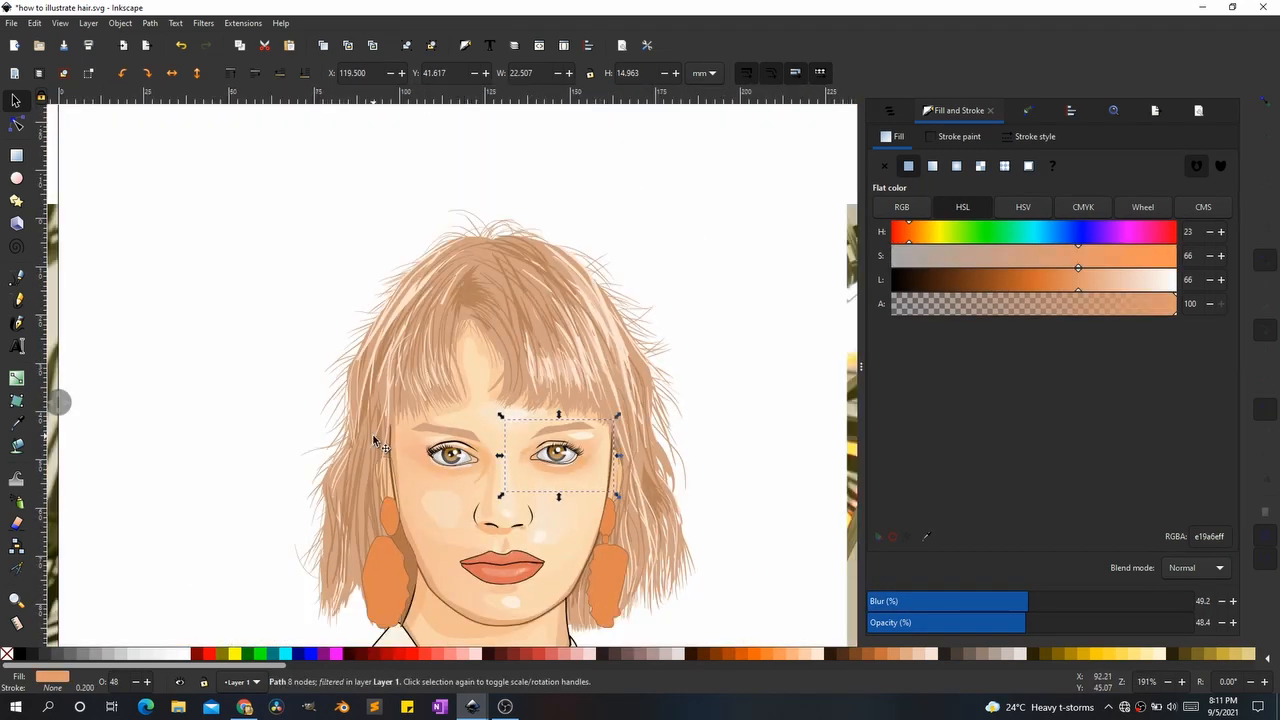
scroll(376, 442, down, 1)
click(504, 430)
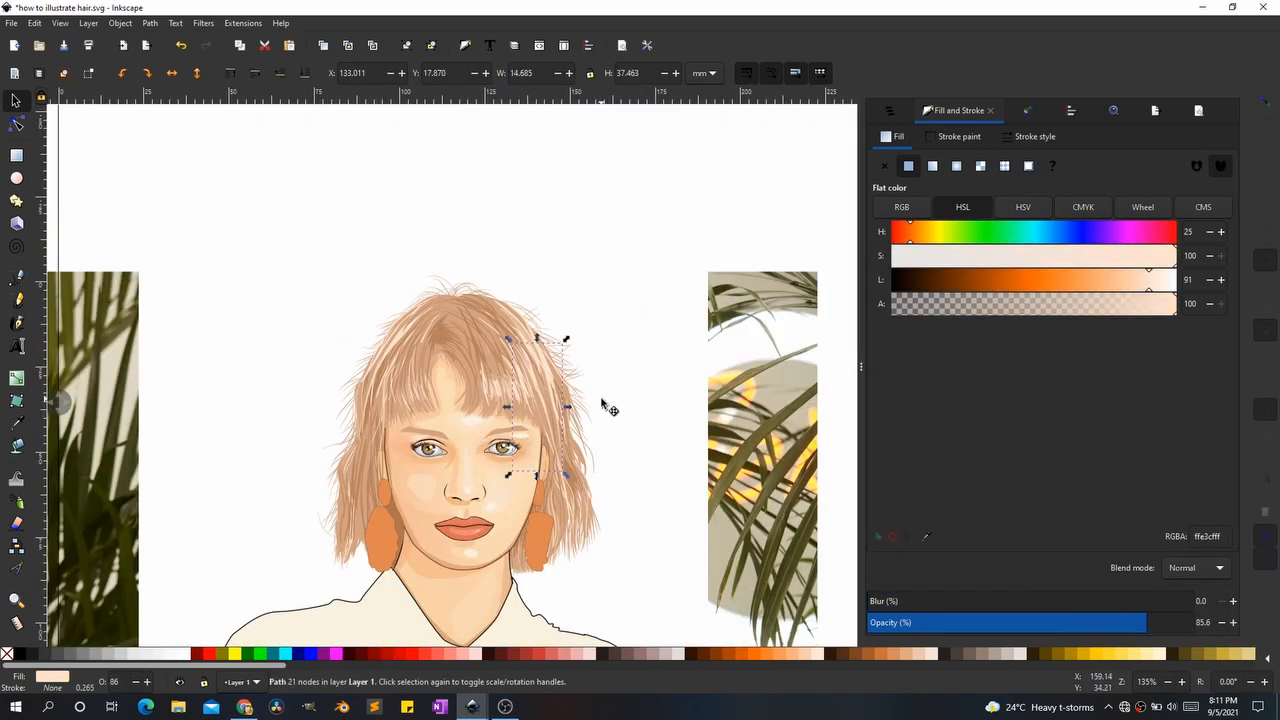
scroll(505, 440, up, 5)
scroll(650, 330, down, 2)
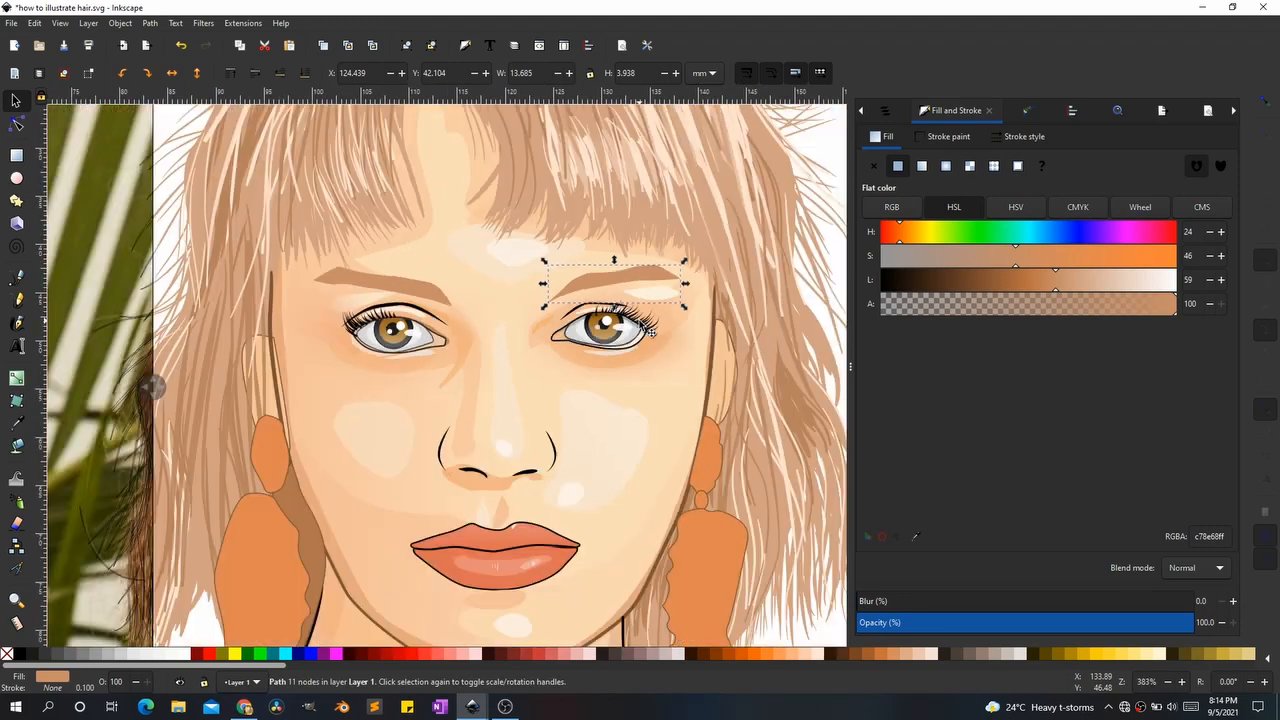
Step: Set the Pencil tool's stroke shape to Ellipse and try a freehand stroke over the right-hand eyebrow
scroll(298, 365, up, 1)
mouse_move(153, 388)
mouse_down()
mouse_move(706, 316)
mouse_move(400, 289)
mouse_move(820, 220)
mouse_move(346, 244)
mouse_up()
scroll(611, 295, up, 2)
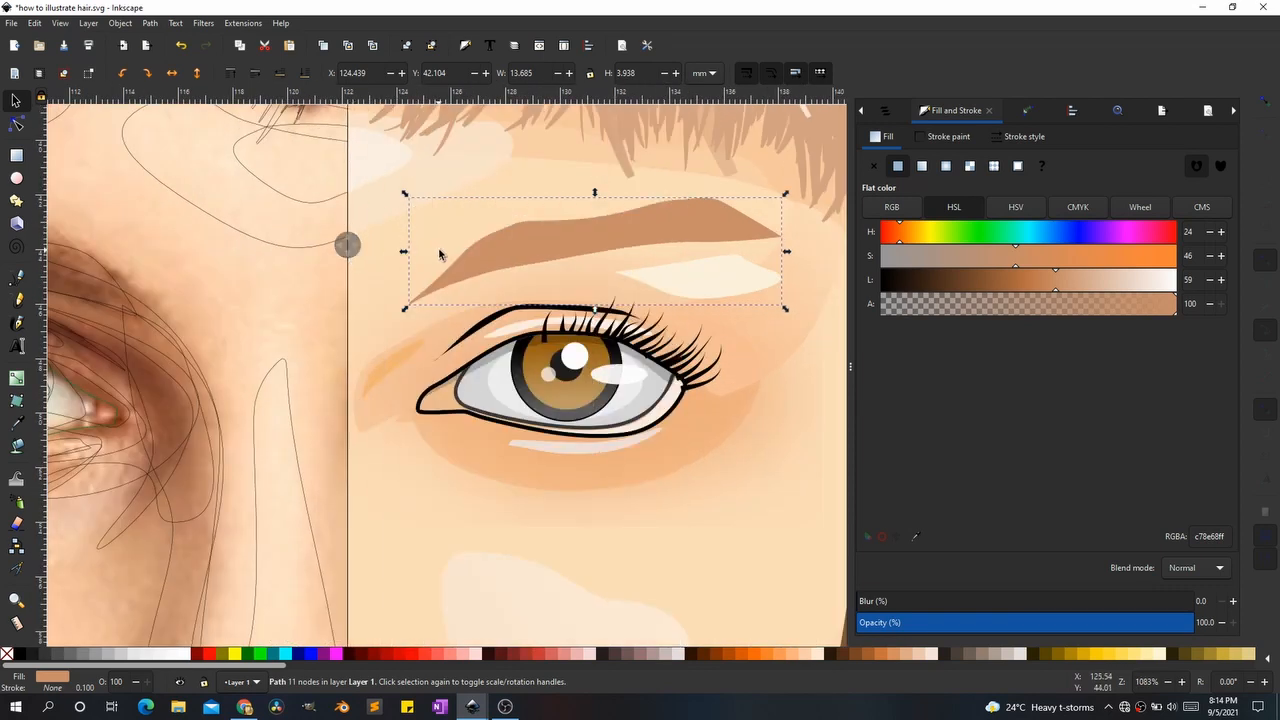
scroll(443, 249, up, 2)
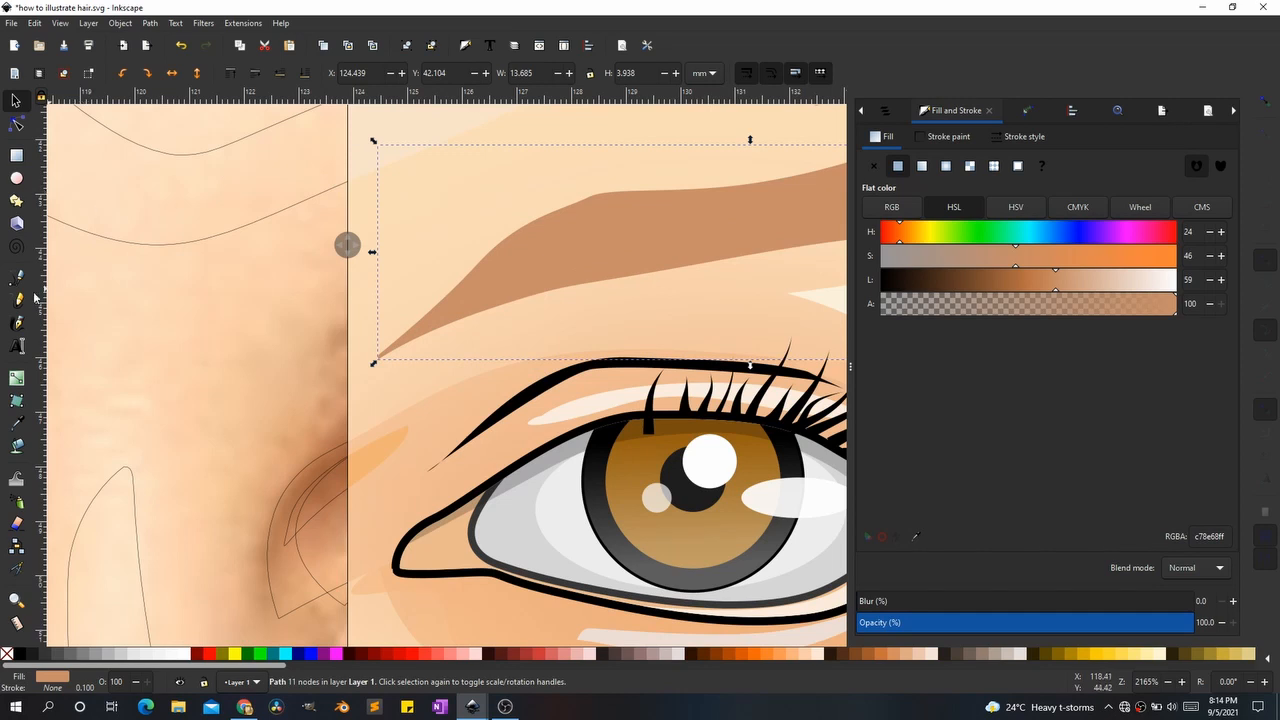
click(18, 298)
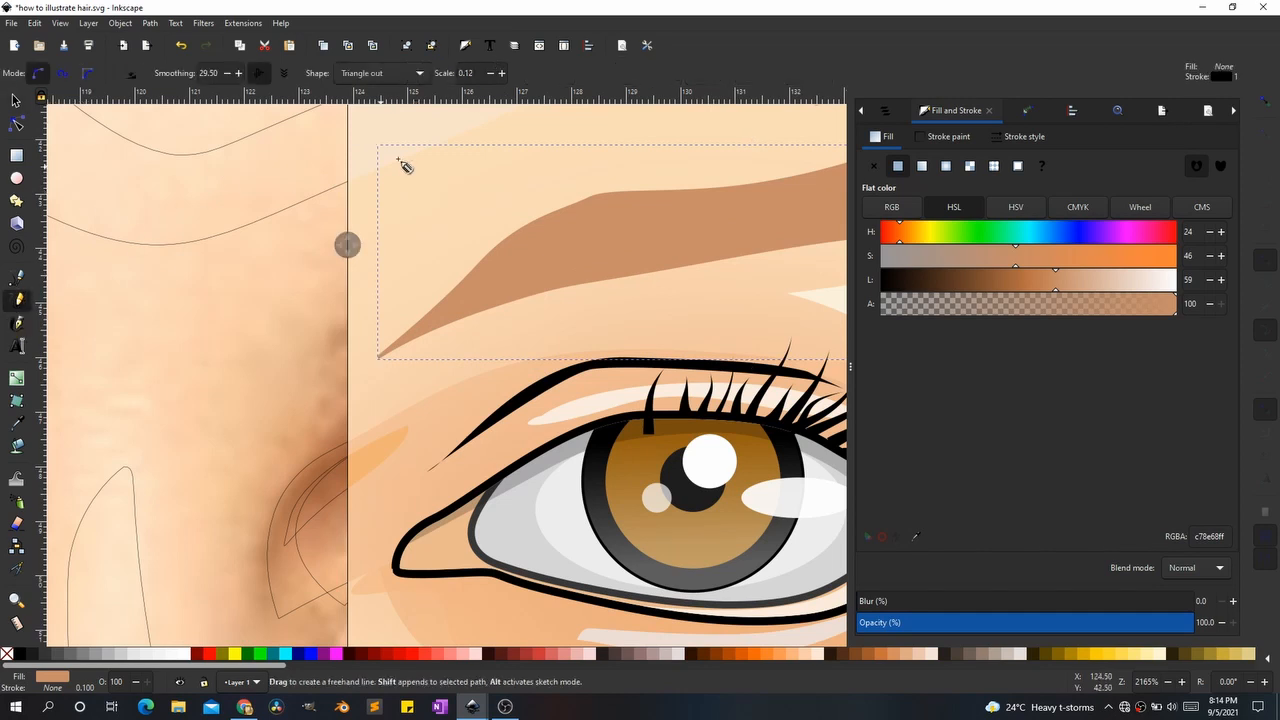
click(420, 77)
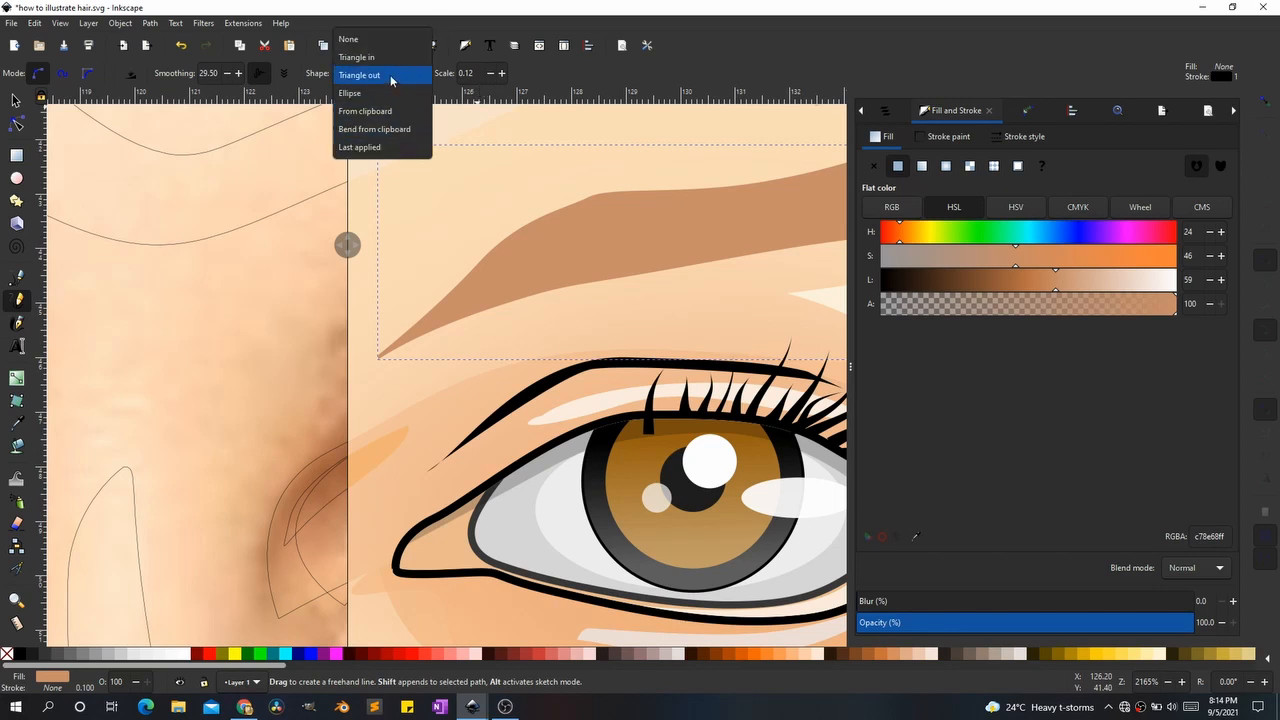
click(394, 92)
mouse_move(502, 177)
mouse_down()
mouse_move(420, 274)
mouse_move(445, 323)
mouse_up()
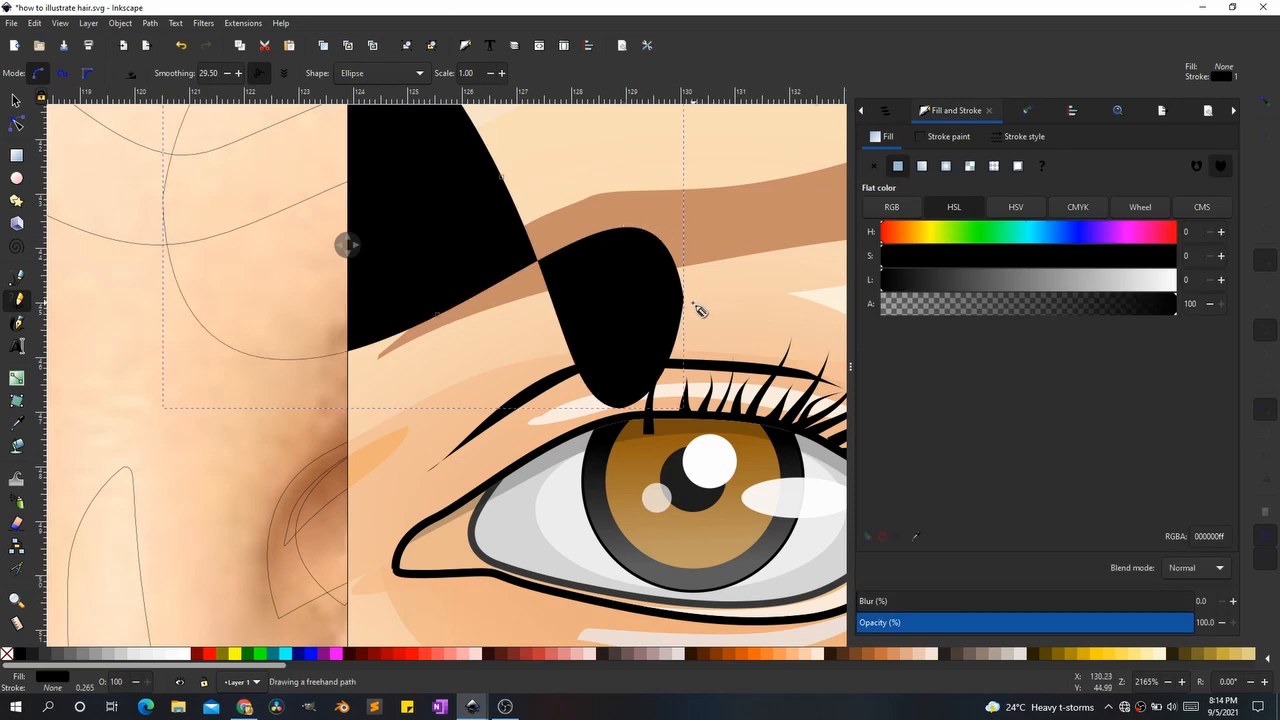
key(ctrl+z)
Step: Set the pencil's shape scale to 0.1 and undo the trial stroke over the right-hand eyebrow
drag(531, 207, 513, 243)
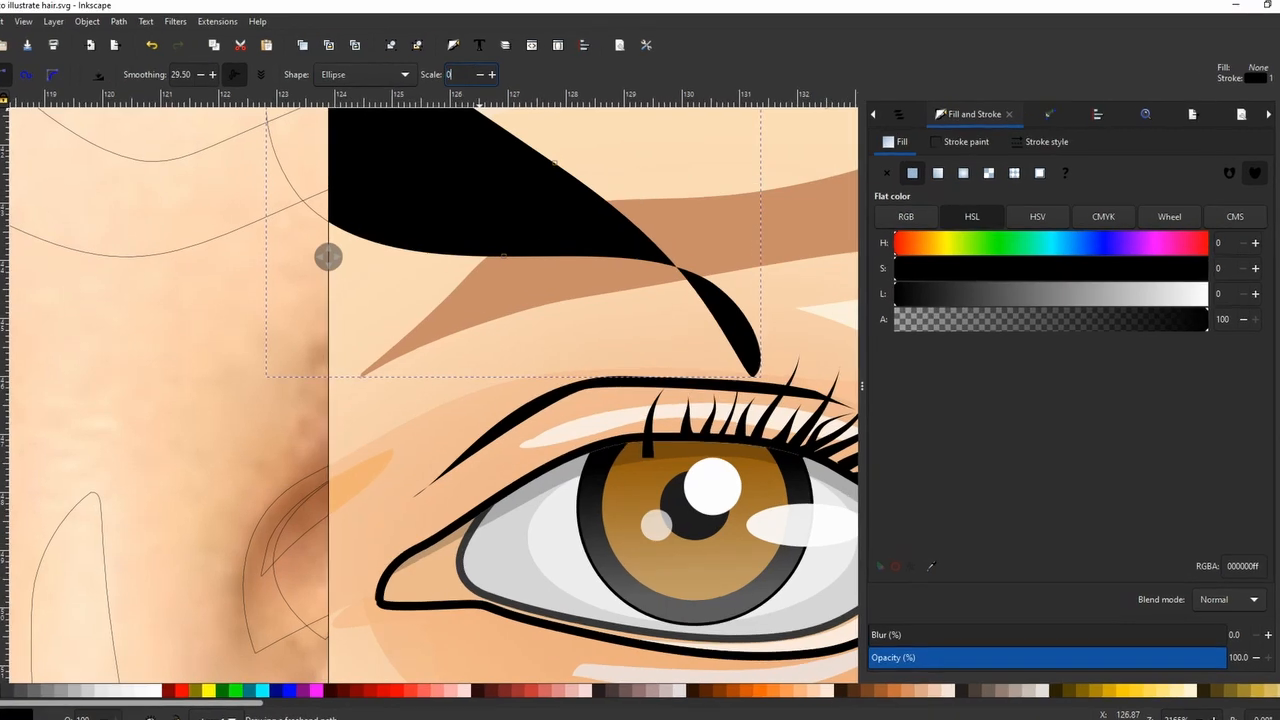
text(0.1)
key(Return)
key(ctrl+z)
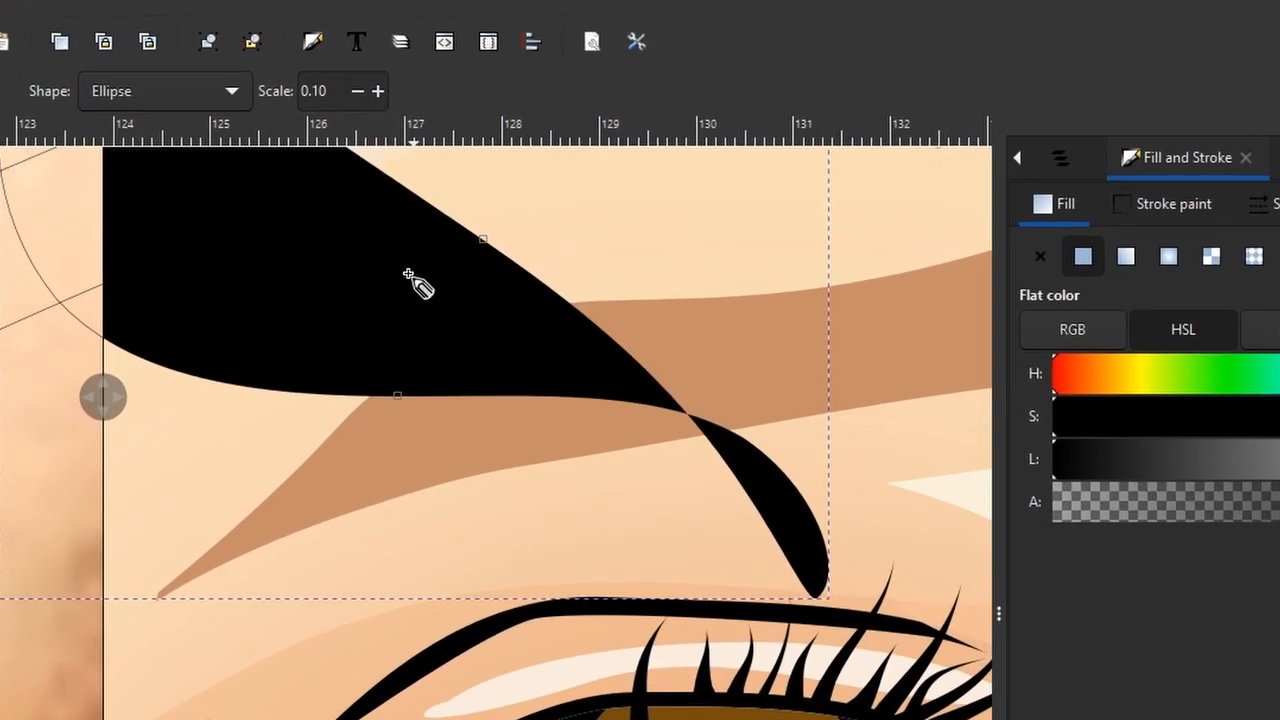
key(ctrl+z)
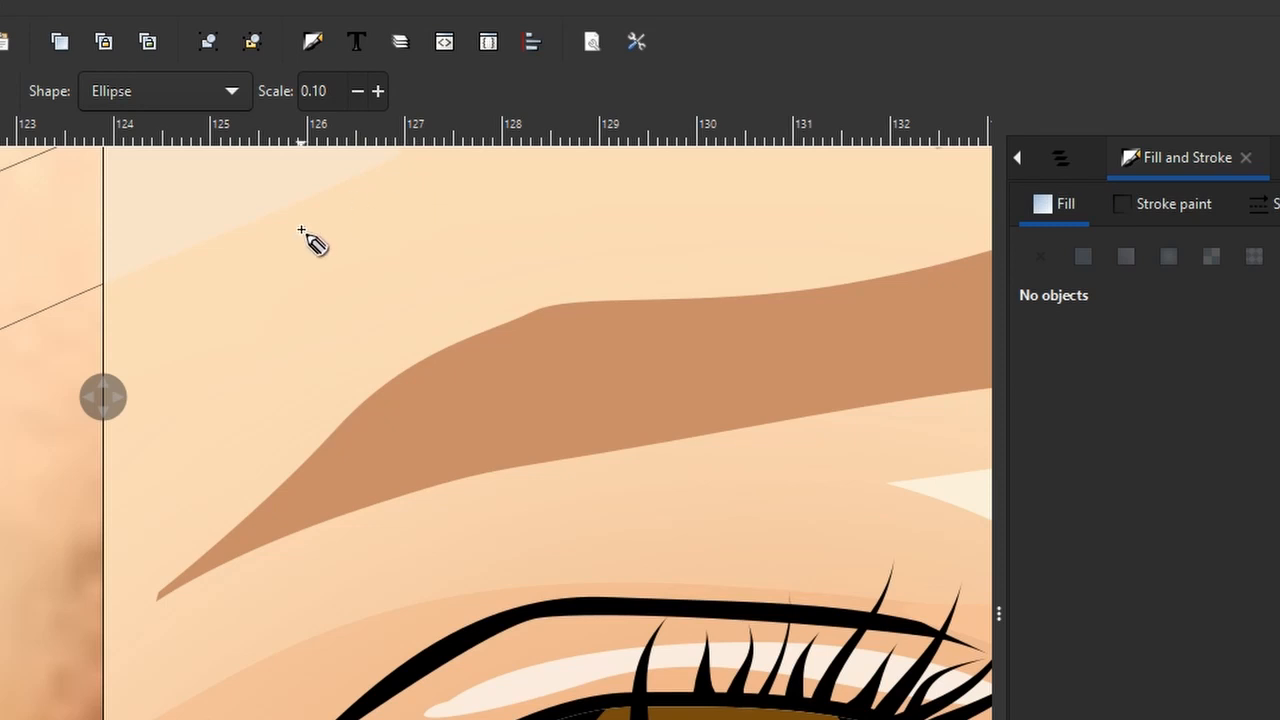
Step: Try a straight ellipse-shaped stroke above the inner end of the right-hand eyebrow
click(198, 287)
click(737, 203)
click(200, 287)
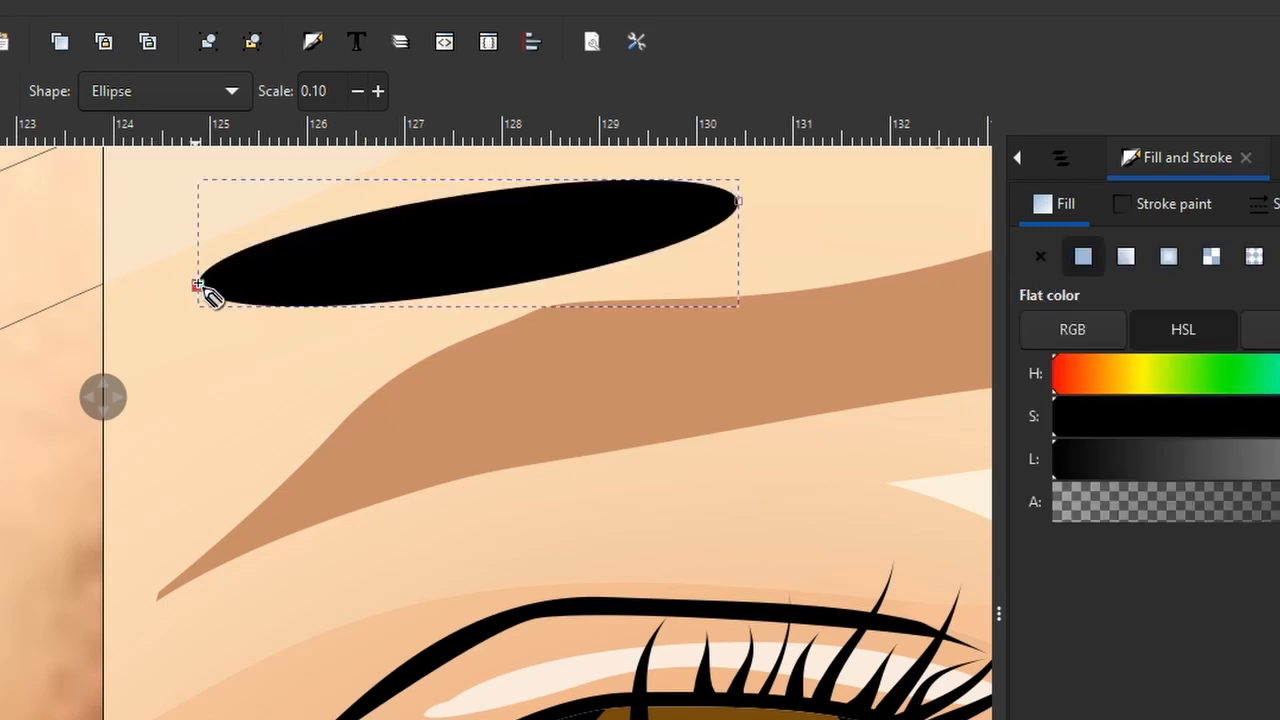
key(ctrl+z)
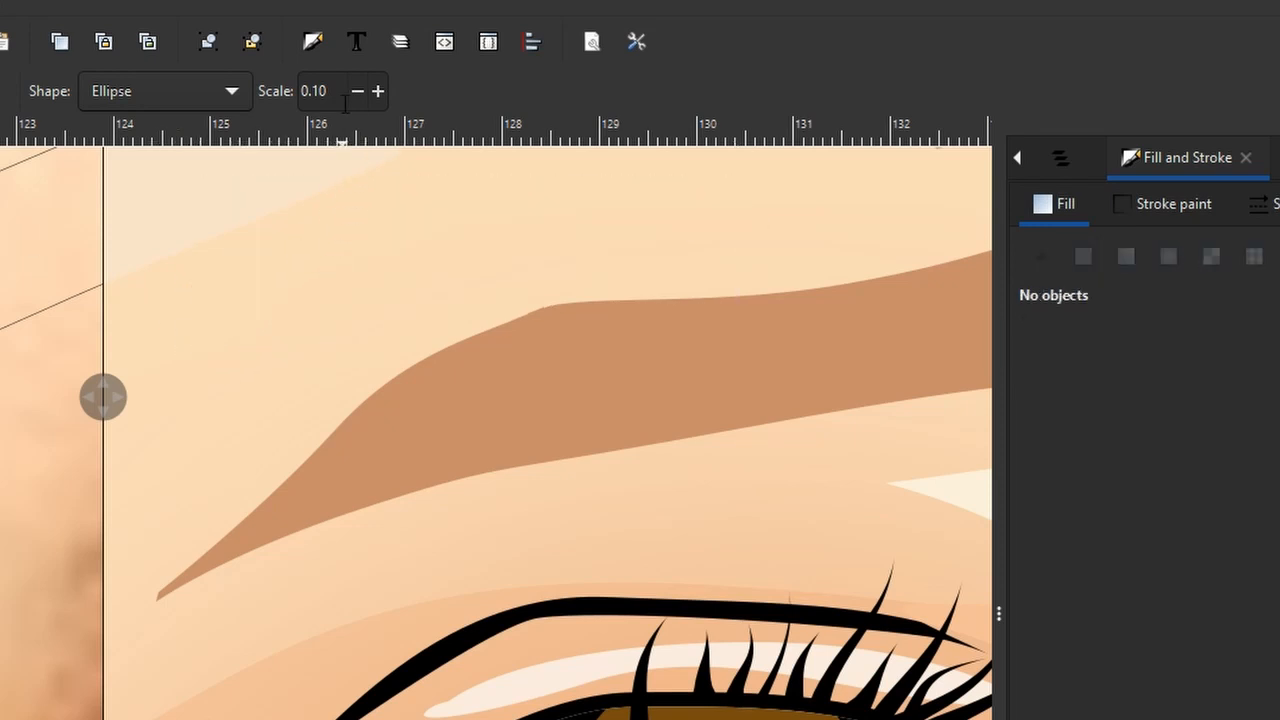
Step: Draw a straight stroke about 4.3 mm wide above the right-hand eyebrow's inner end and thin it to a narrow tapered sliver
click(200, 309)
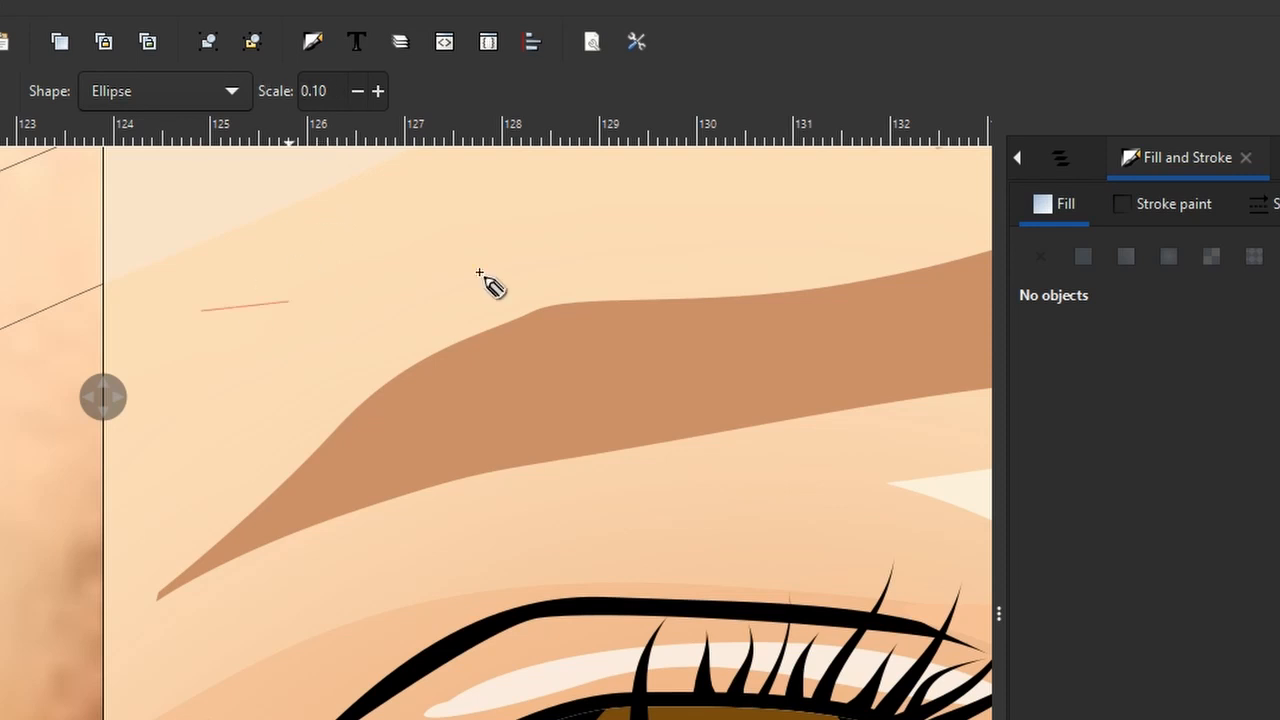
double_click(622, 265)
key(s)
key(n)
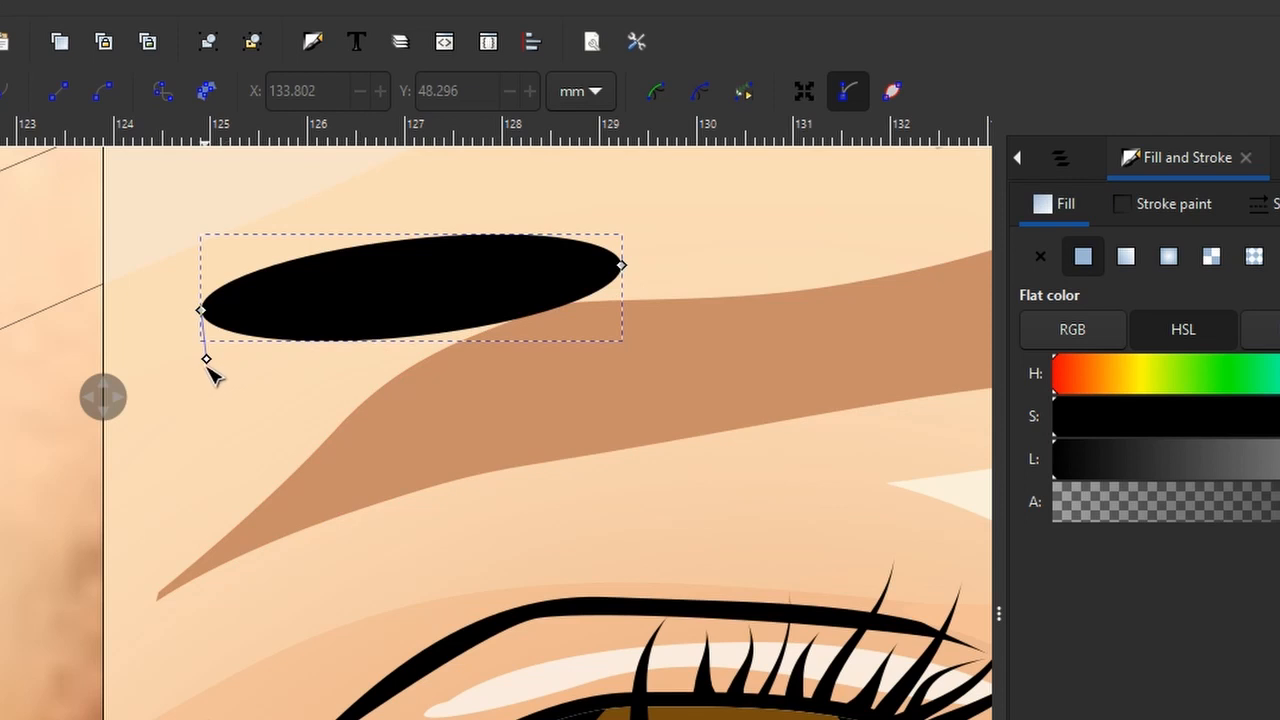
drag(208, 361, 206, 318)
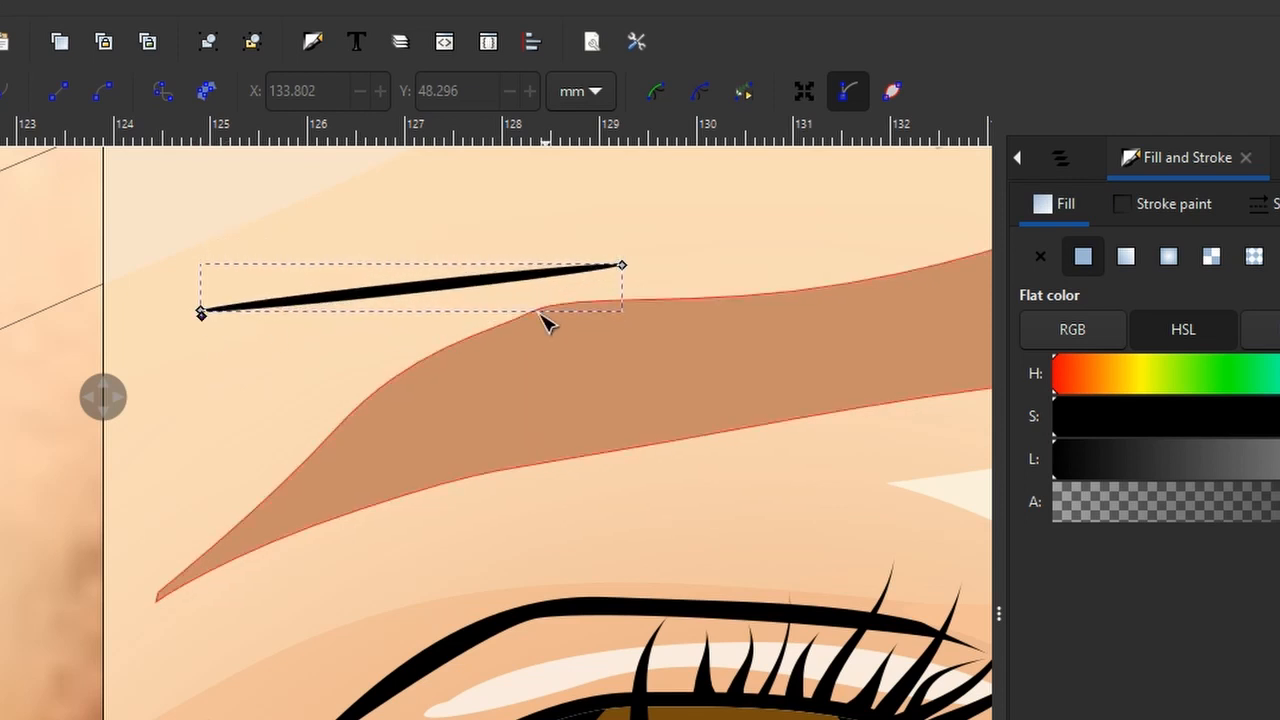
Step: Fill the thin sliver with the brown c78e68 sampled from the right-hand eyebrow
key(b)
click(466, 419)
key(s)
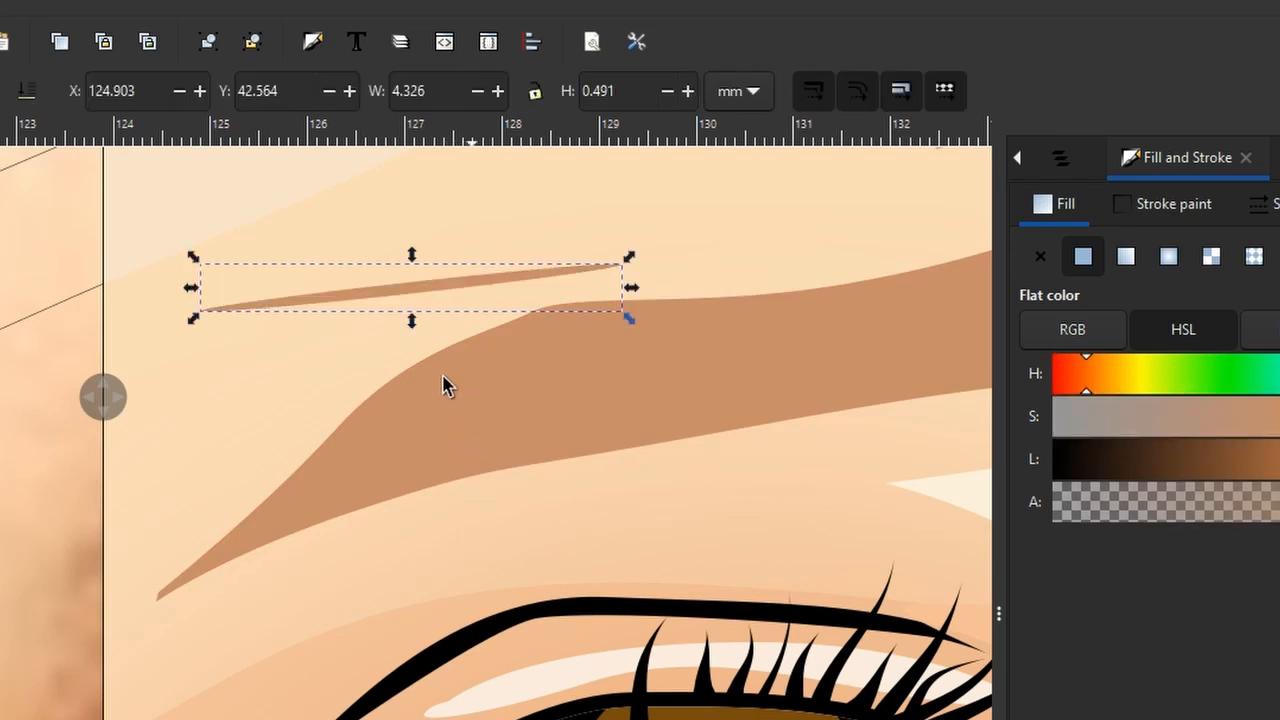
Step: Reduce the pencil's shape scale to 0.01 and make new pencil strokes use the last used style
key(b)
mouse_move(404, 334)
mouse_down()
mouse_move(350, 411)
mouse_move(93, 643)
mouse_up()
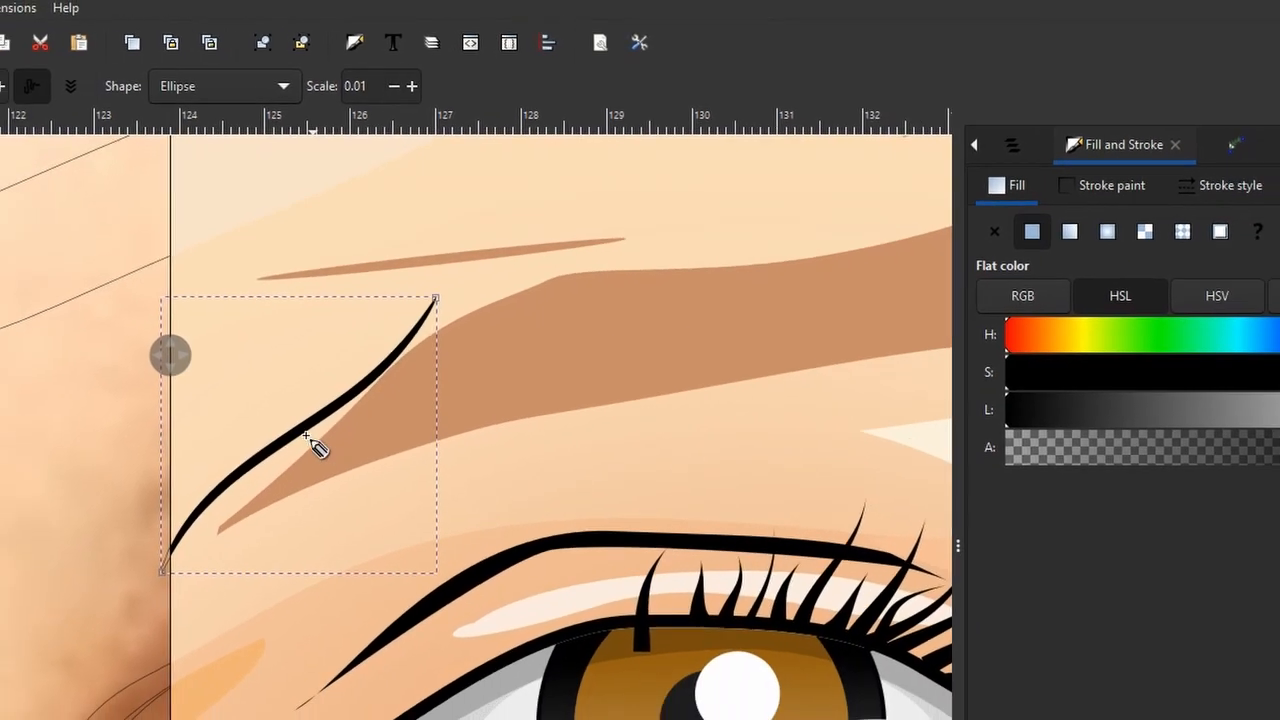
key(ctrl+z)
scroll(255, 447, up, 1)
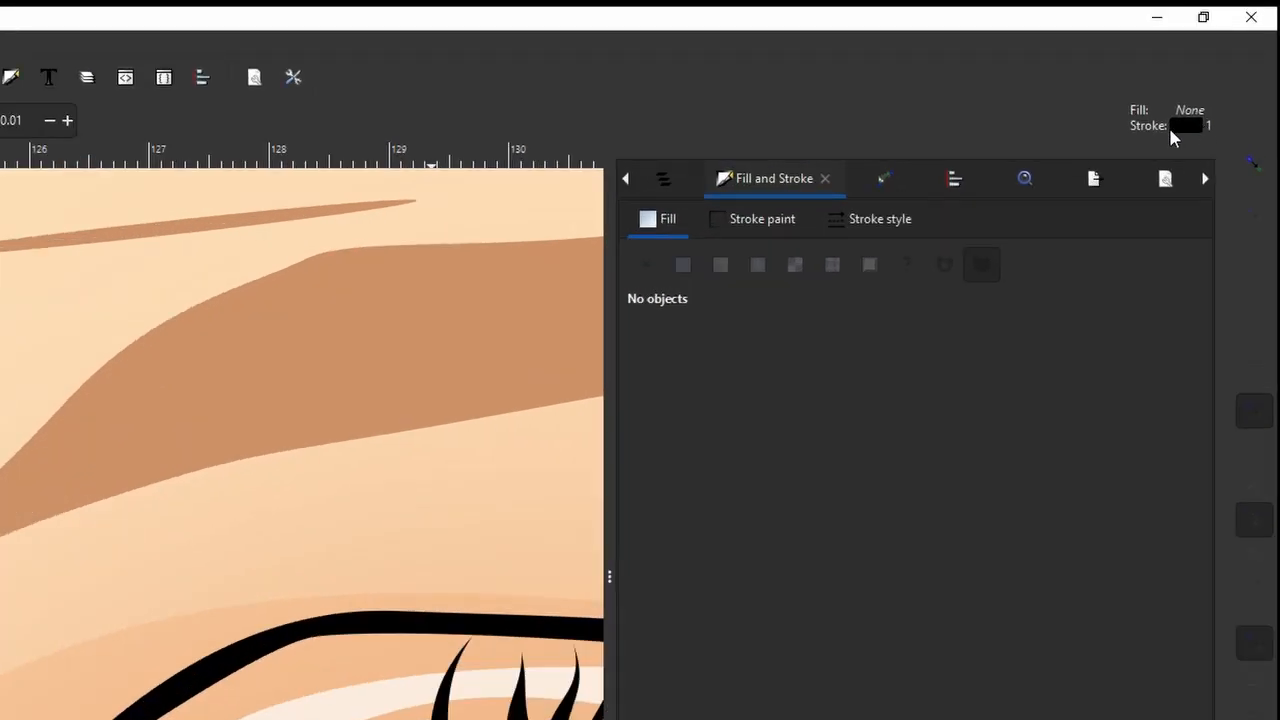
click(1172, 130)
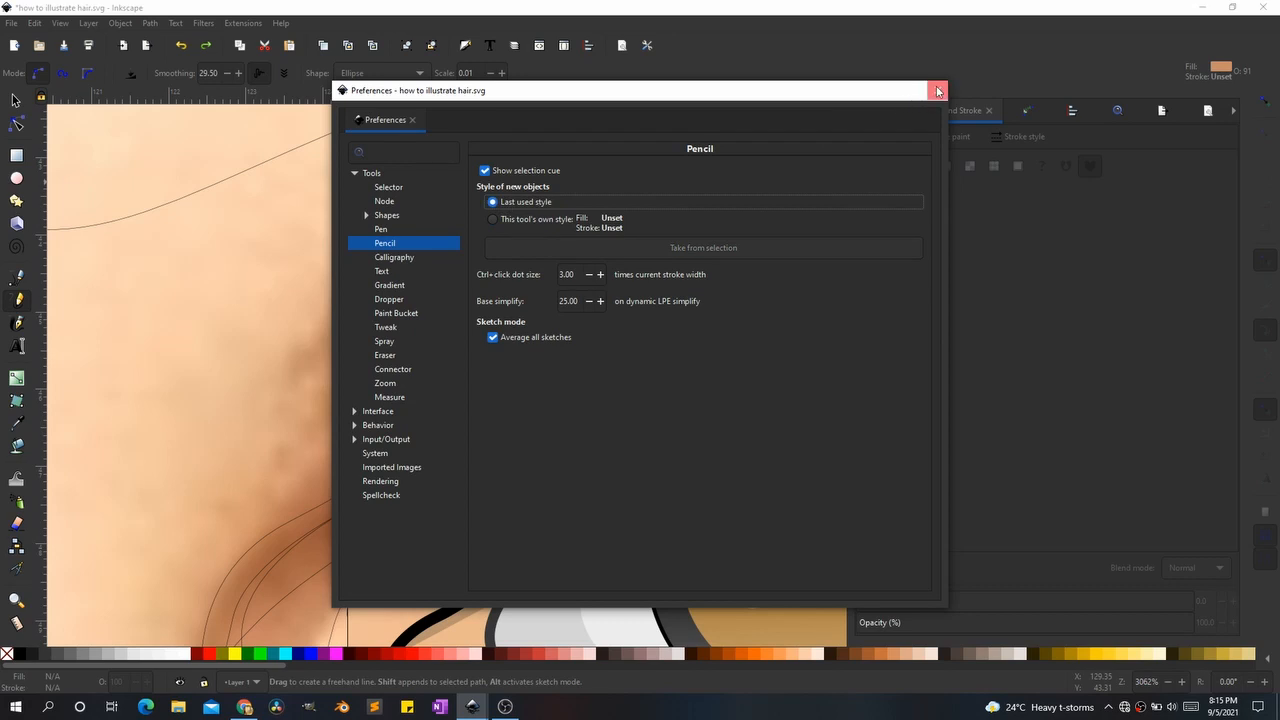
click(937, 91)
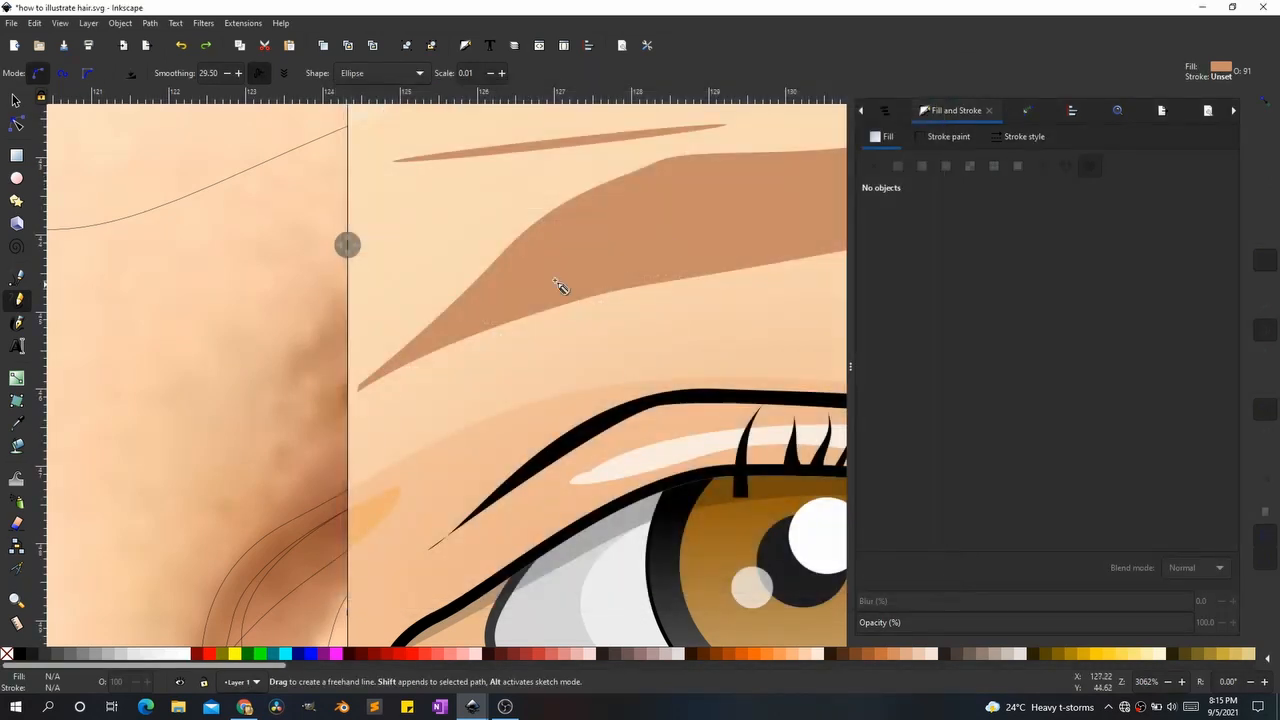
Step: Draw thin tapered brown hair strokes over the inner end and middle of the right-hand eyebrow, following the photo
drag(347, 245, 591, 237)
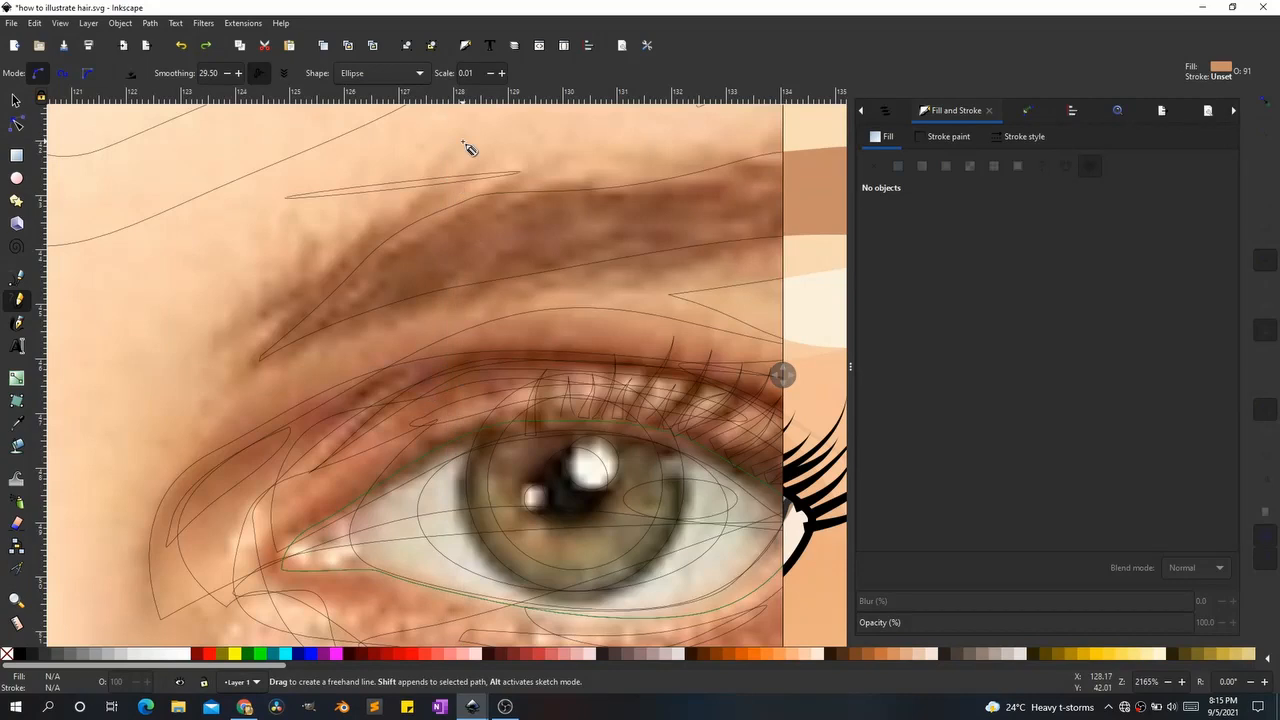
mouse_move(466, 143)
mouse_down()
mouse_move(491, 191)
mouse_move(283, 367)
mouse_up()
scroll(463, 334, up, 4)
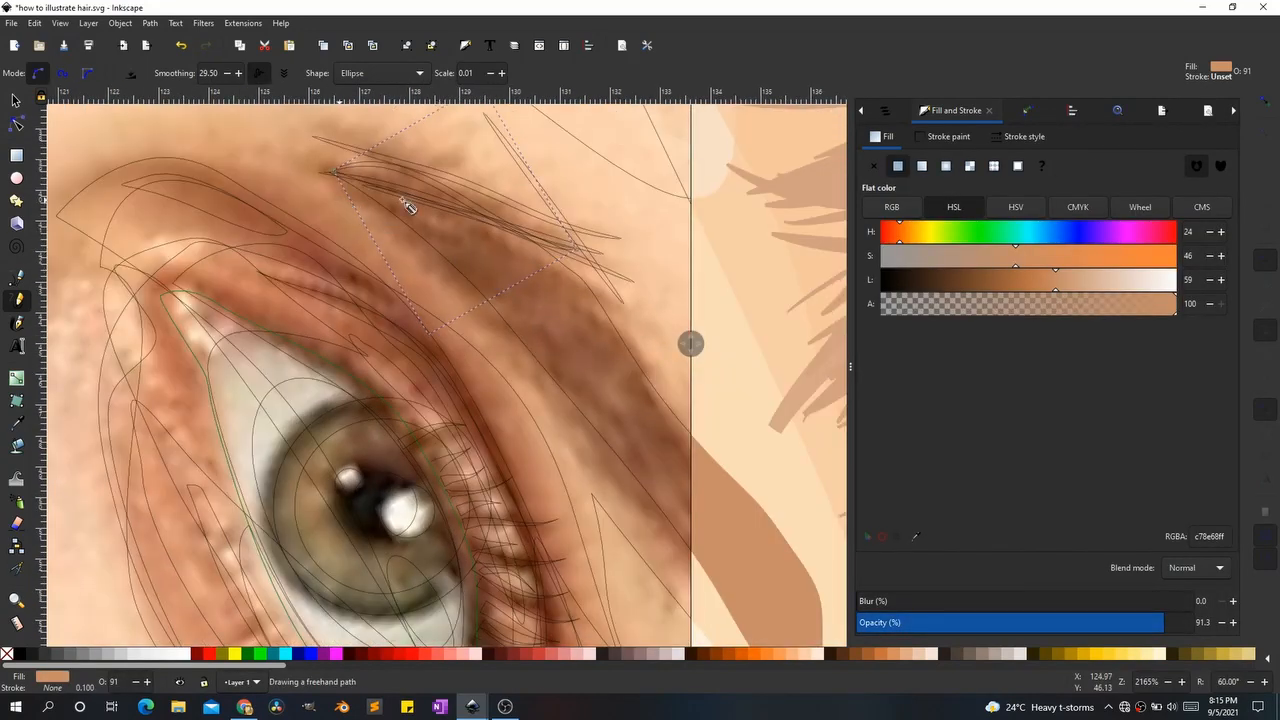
drag(340, 200, 613, 277)
drag(389, 229, 622, 313)
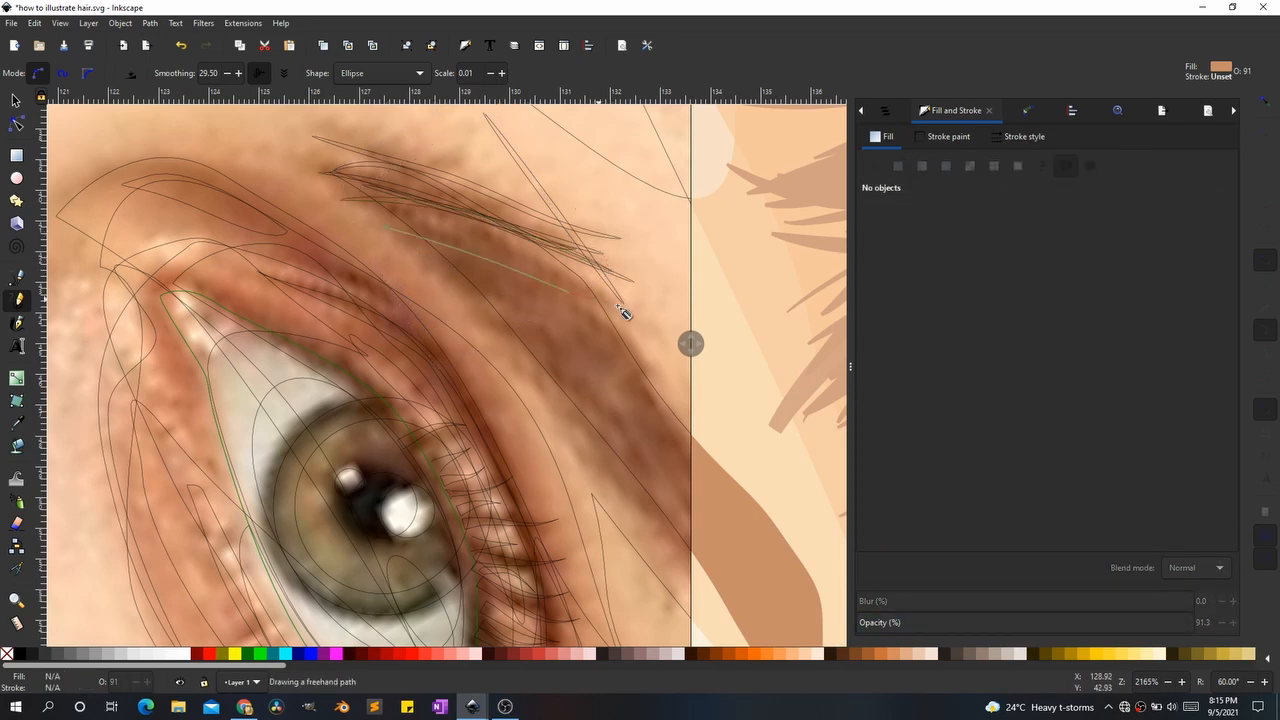
mouse_move(527, 349)
mouse_down()
mouse_move(391, 268)
mouse_move(272, 250)
mouse_up()
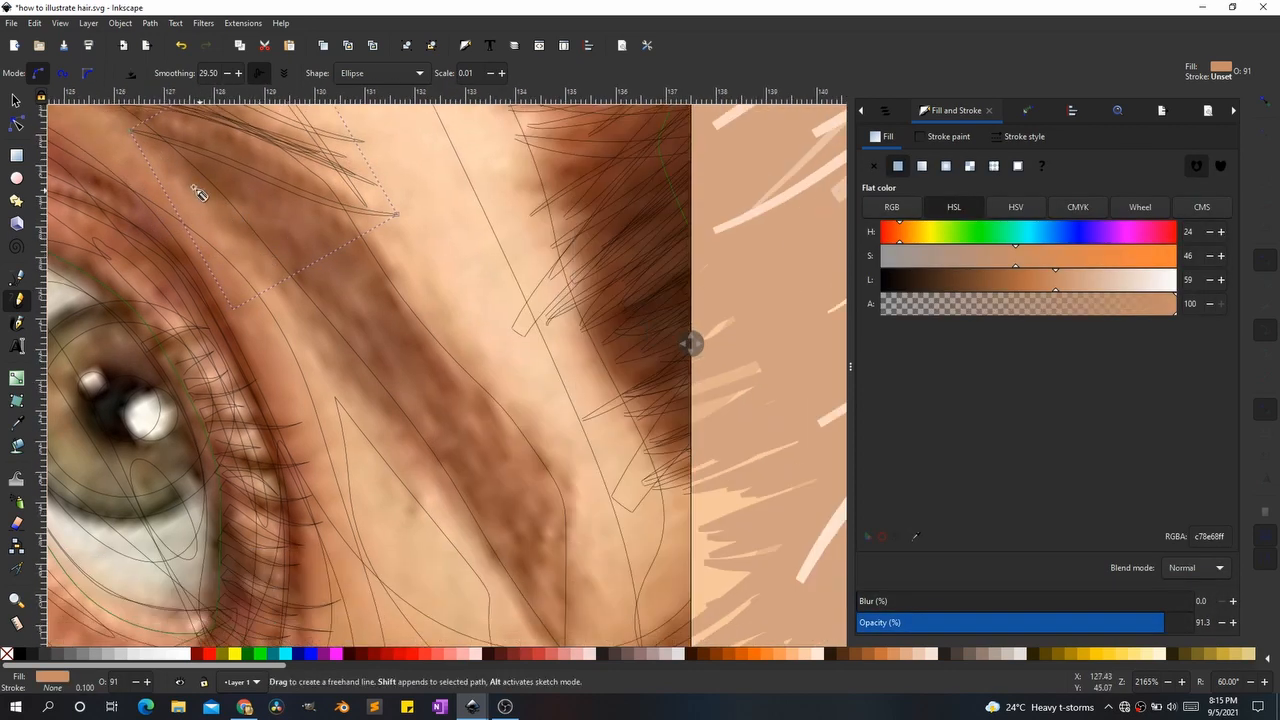
drag(192, 184, 412, 308)
drag(442, 358, 440, 342)
Step: Draw thin tapered hair strokes running down across the outer end of the right-hand eyebrow
drag(423, 315, 334, 161)
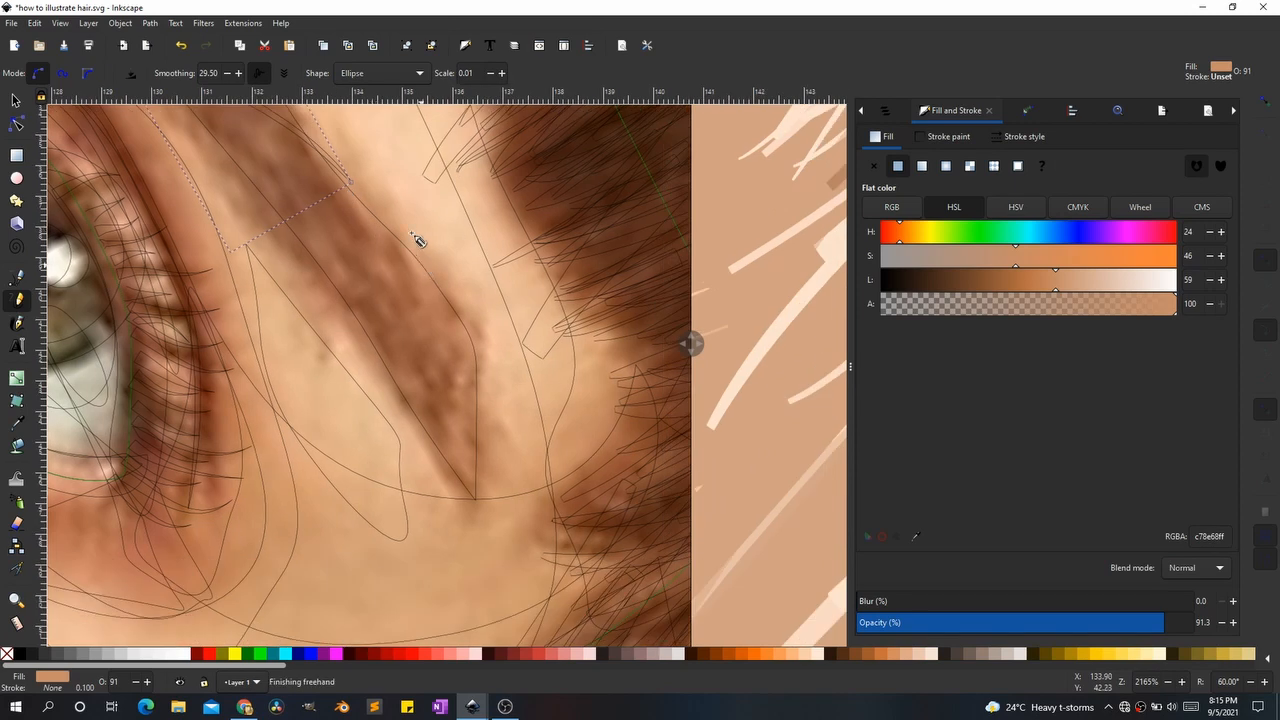
drag(411, 227, 413, 475)
mouse_move(446, 313)
mouse_down()
mouse_move(455, 465)
mouse_move(466, 446)
mouse_up()
drag(469, 320, 465, 548)
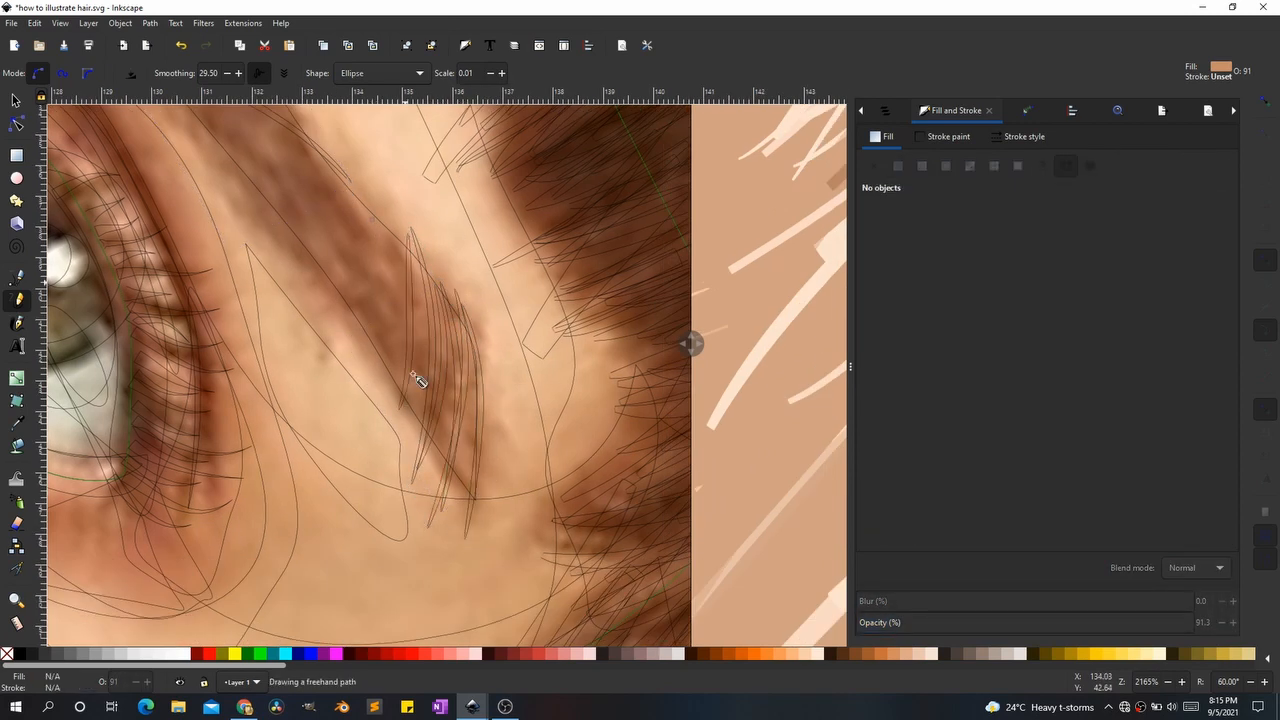
drag(377, 226, 581, 576)
drag(404, 416, 485, 510)
drag(547, 479, 540, 371)
Step: Draw thin tapered brown hair strokes along the edges of the left-hand eyebrow
scroll(539, 371, down, 7)
scroll(539, 371, up, 7)
scroll(539, 371, down, 11)
scroll(482, 250, up, 5)
mouse_move(330, 284)
mouse_down()
mouse_move(188, 343)
mouse_move(305, 318)
mouse_up()
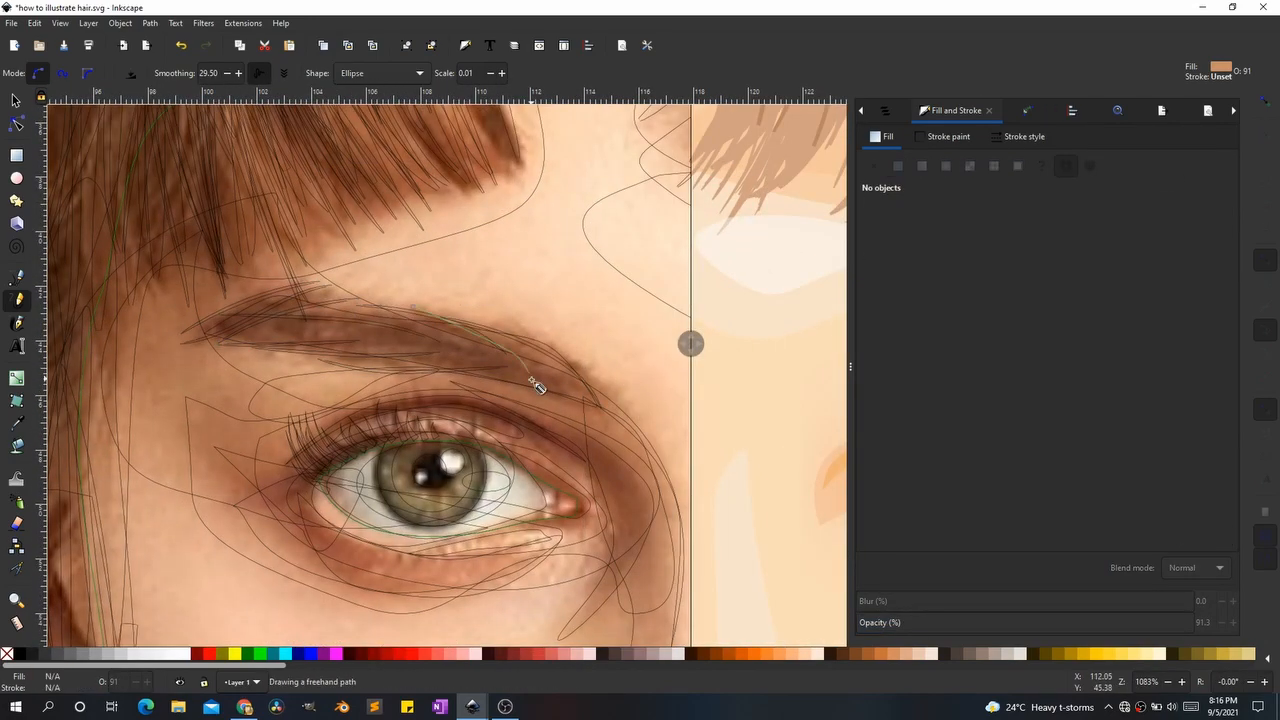
drag(471, 332, 411, 354)
Step: Draw lighter hair strokes in d4a88b across the inner and outer parts of the right-hand eyebrow
drag(690, 343, 129, 343)
scroll(360, 330, down, 4)
scroll(507, 314, up, 2)
scroll(540, 330, up, 3)
drag(654, 274, 765, 347)
drag(471, 318, 403, 386)
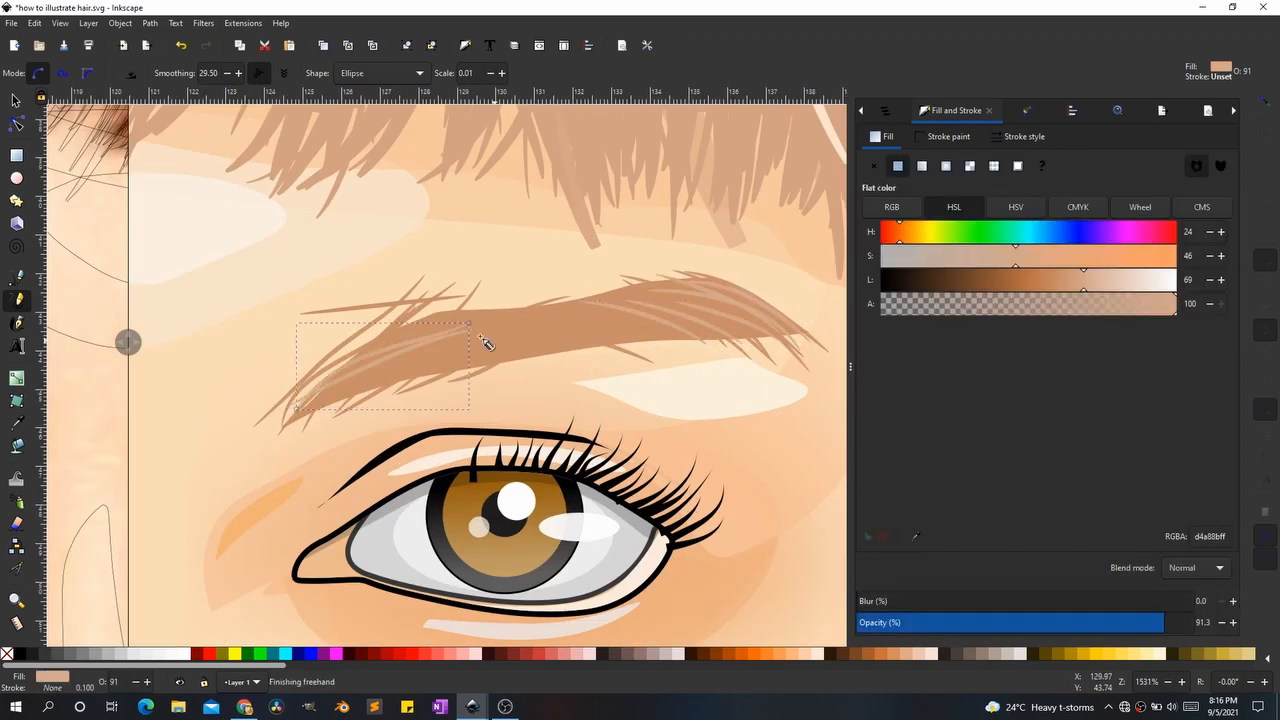
Step: Draw a light tan hair stroke across the outer end of the left-hand eyebrow
scroll(651, 366, down, 3)
key(s)
scroll(620, 600, down, 1)
click(236, 382)
scroll(353, 441, up, 4)
key(b)
click(179, 394)
key(p)
drag(169, 380, 298, 322)
click(491, 73)
Step: Set the pencil's shape scale to 0.05 and draw light hair strokes over the left-hand eyebrow's outer and inner ends
key(s)
key(n)
key(b)
click(172, 381)
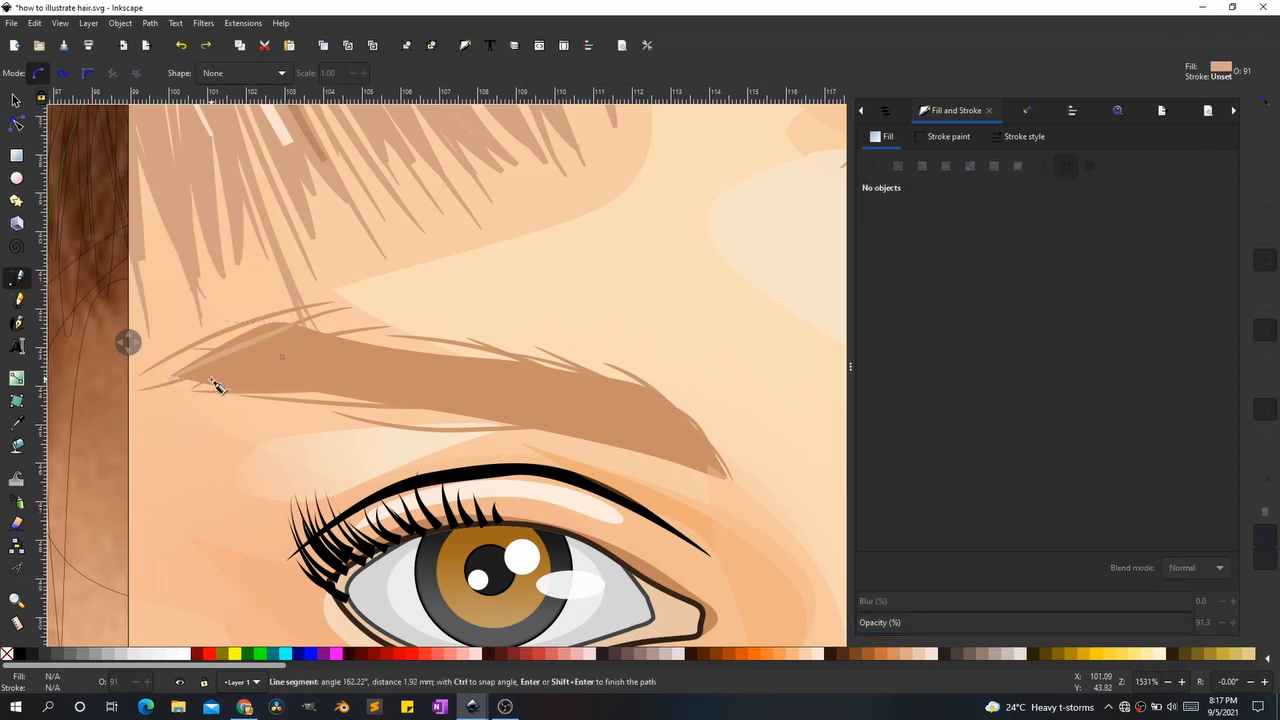
drag(202, 389, 343, 333)
double_click(466, 73)
text(0.05)
key(Return)
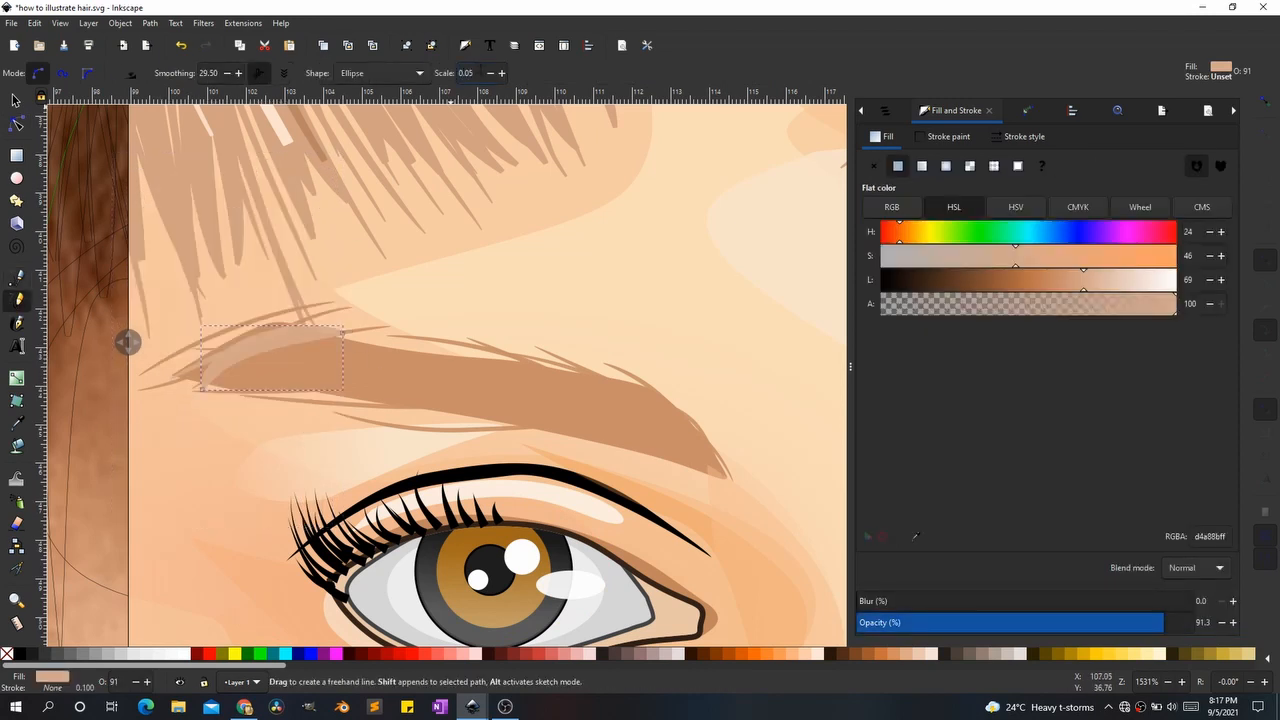
drag(557, 377, 679, 461)
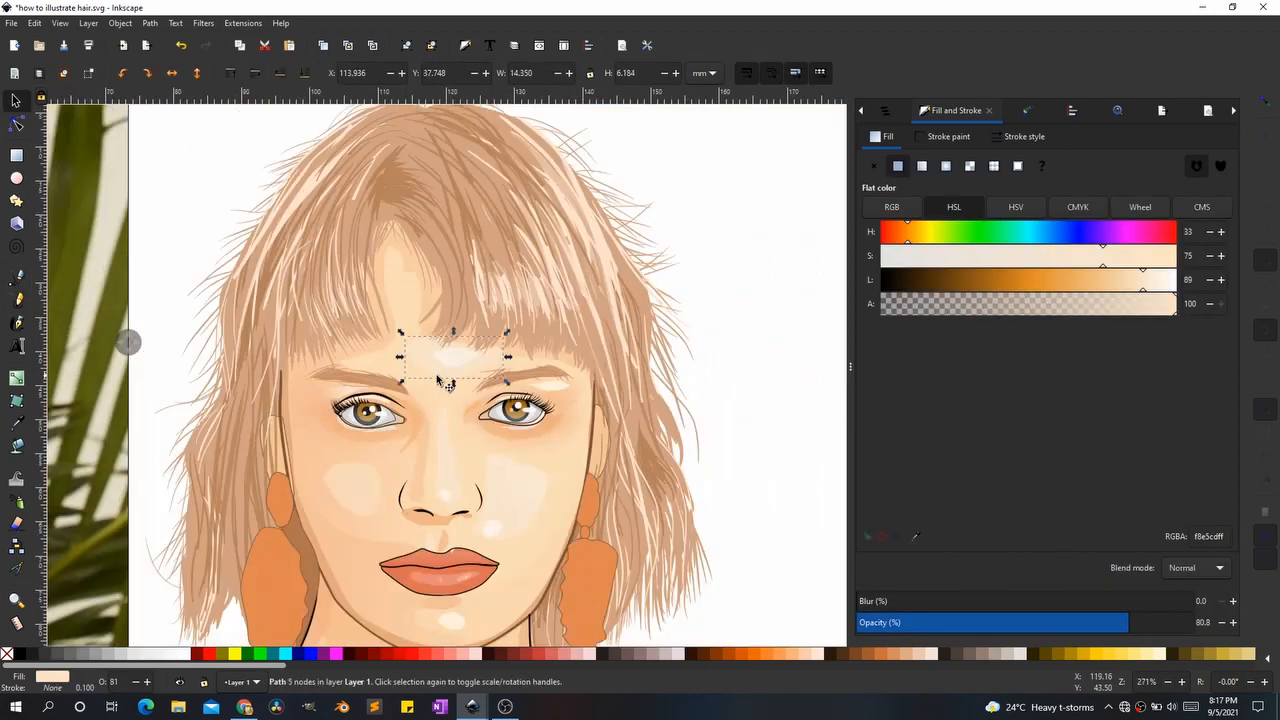
Step: Select the large part of the right-hand earring and activate the Tweak tool on it
scroll(643, 329, down, 3)
scroll(542, 395, up, 3)
scroll(412, 357, up, 2)
drag(130, 342, 316, 279)
click(743, 423)
scroll(743, 423, up, 2)
click(16, 479)
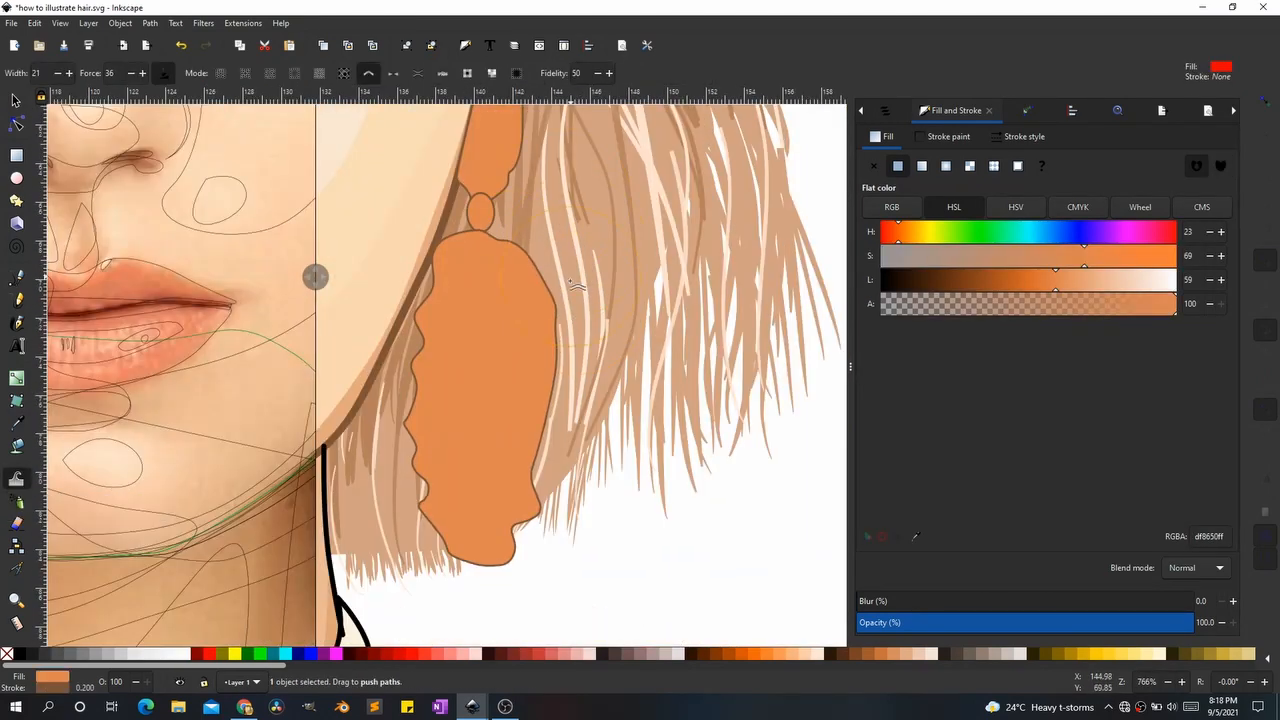
Step: Turn the small oval joining the right-hand earring's parts into a ring with an earring-orange stroke and no fill
scroll(508, 180, up, 1)
click(497, 260)
click(946, 137)
key(d)
shift+click(497, 265)
click(883, 137)
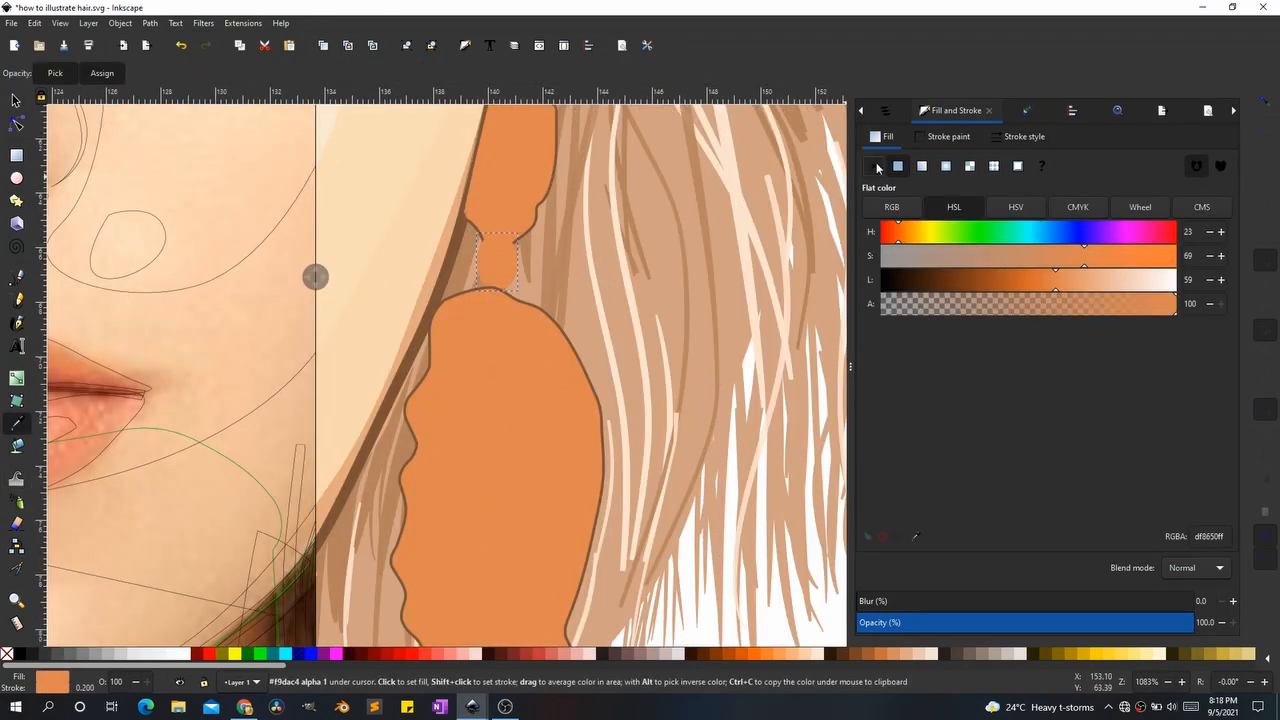
click(875, 166)
click(1020, 137)
key(s)
scroll(655, 375, down, 2)
click(577, 367)
key(ctrl+z)
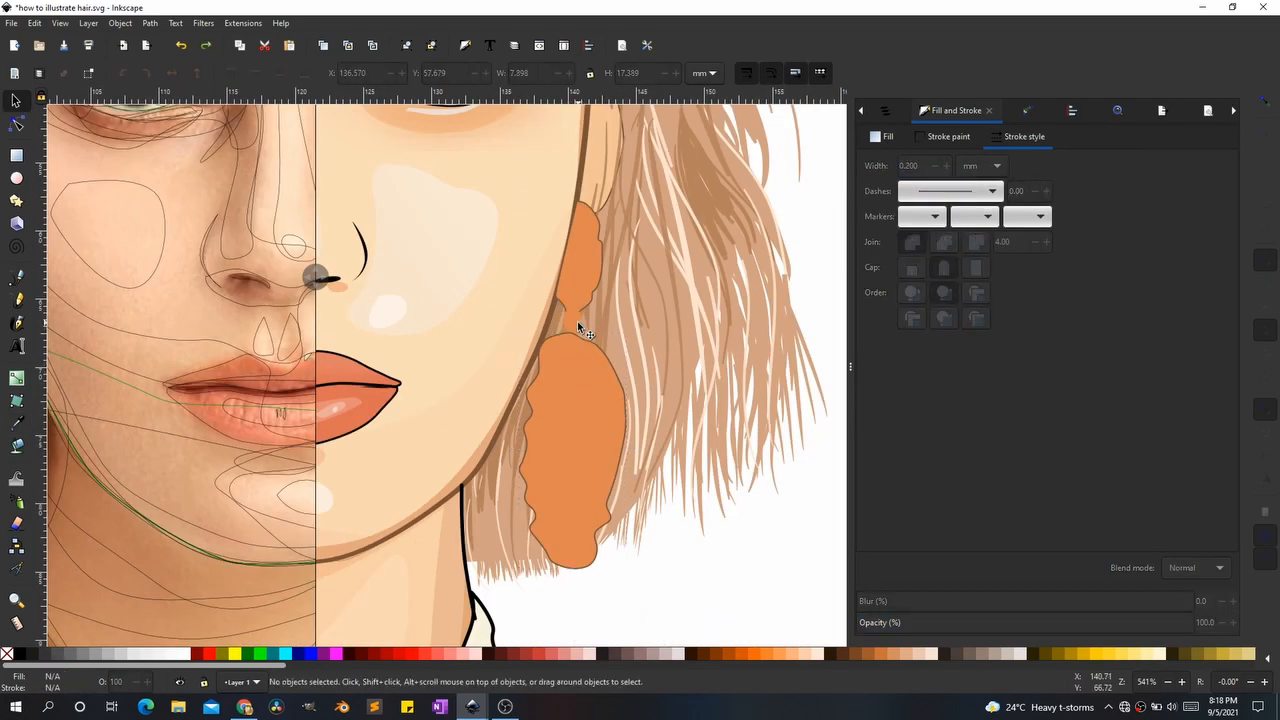
Step: Draw a closed shadow shape beneath the eye with the Pen tool
scroll(655, 352, down, 3)
click(672, 353)
scroll(512, 421, down, 1)
drag(316, 277, 360, 180)
scroll(512, 299, up, 3)
key(b)
key(Escape)
scroll(627, 308, up, 1)
drag(696, 324, 602, 358)
click(595, 277)
scroll(595, 277, down, 2)
scroll(430, 230, up, 2)
click(474, 320)
click(473, 322)
scroll(473, 340, down, 1)
Step: Fill the under-eye shape with a sampled brown, remove its stroke, and lower it three levels behind the eye
key(d)
click(397, 251)
click(948, 137)
click(874, 166)
key(s)
key(Page_Down)
key(Page_Down)
key(Page_Down)
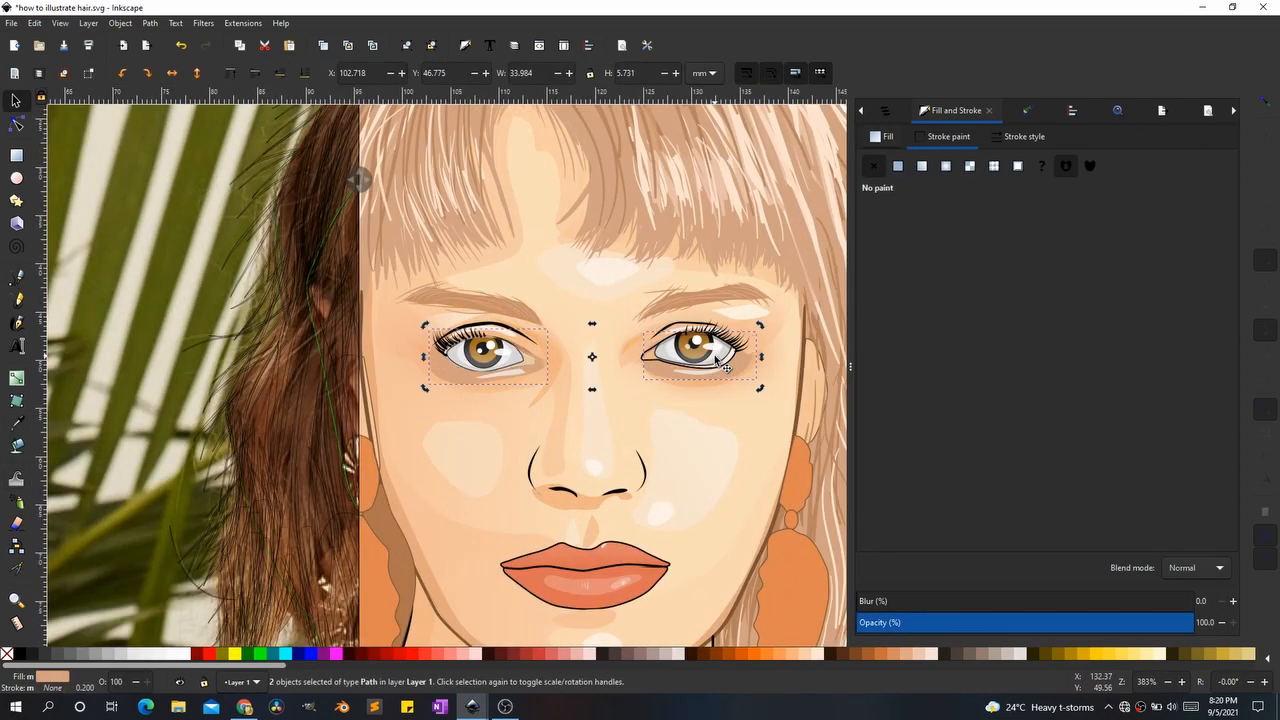
Step: Examine the whole portrait, including the under-eye shadows, hair, earrings and background
scroll(502, 375, down, 2)
click(787, 301)
scroll(787, 303, down, 1)
scroll(646, 354, up, 1)
click(776, 375)
scroll(560, 380, down, 1)
click(796, 487)
scroll(633, 538, up, 1)
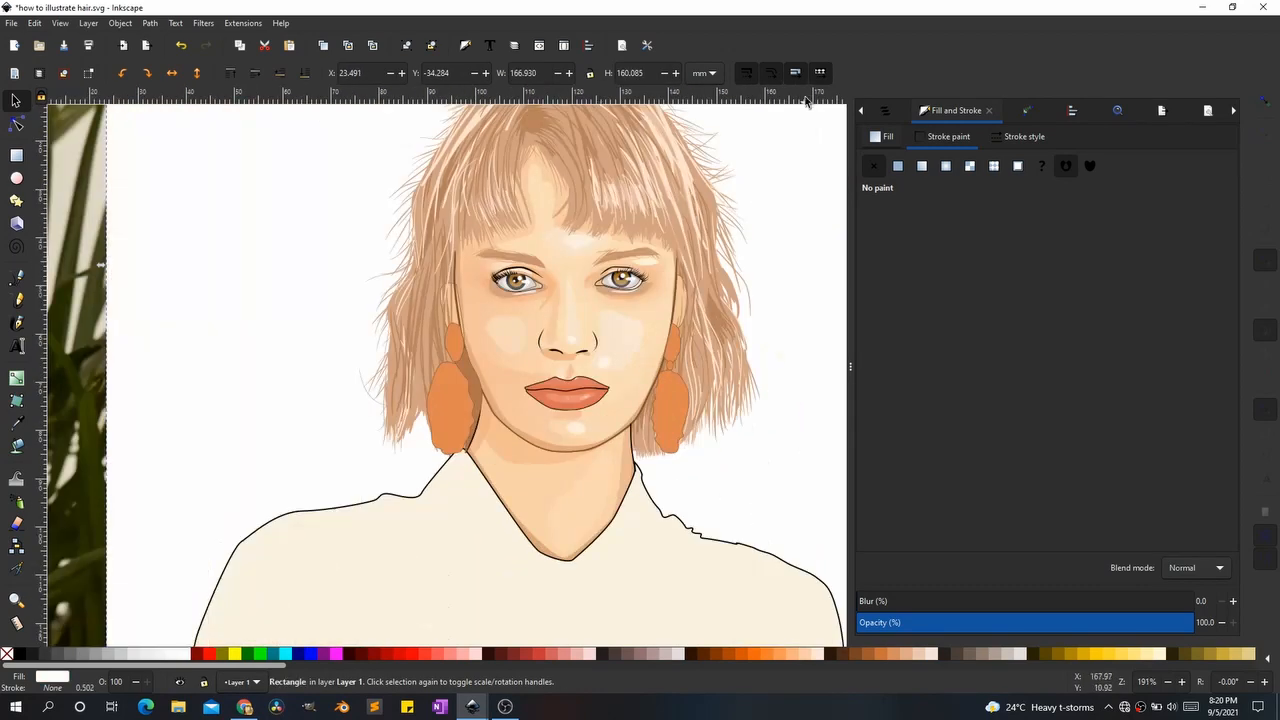
scroll(386, 427, down, 1)
scroll(480, 403, up, 1)
scroll(646, 290, up, 2)
Step: Delete the orange earring pieces on both sides of the face
click(677, 423)
shift+click(681, 286)
shift+click(237, 420)
scroll(405, 515, down, 1)
key(ctrl+z)
shift+click(311, 397)
shift+click(603, 355)
key(Delete)
click(594, 428)
key(Delete)
Step: Restart the split view and move its divider off the canvas so the illustration shows without the photo outline side
scroll(592, 450, down, 3)
click(599, 458)
scroll(536, 452, up, 2)
click(60, 23)
mouse_move(84, 87)
click(222, 103)
drag(447, 376, 565, 386)
scroll(565, 386, up, 3)
mouse_move(565, 386)
mouse_down()
mouse_move(157, 391)
mouse_move(129, 294)
mouse_move(42, 300)
mouse_up()
Step: Apply a linear gradient to the shadow shape at the outer corner of the right-hand eye
scroll(294, 338, up, 2)
click(395, 400)
key(g)
key(s)
click(370, 400)
key(g)
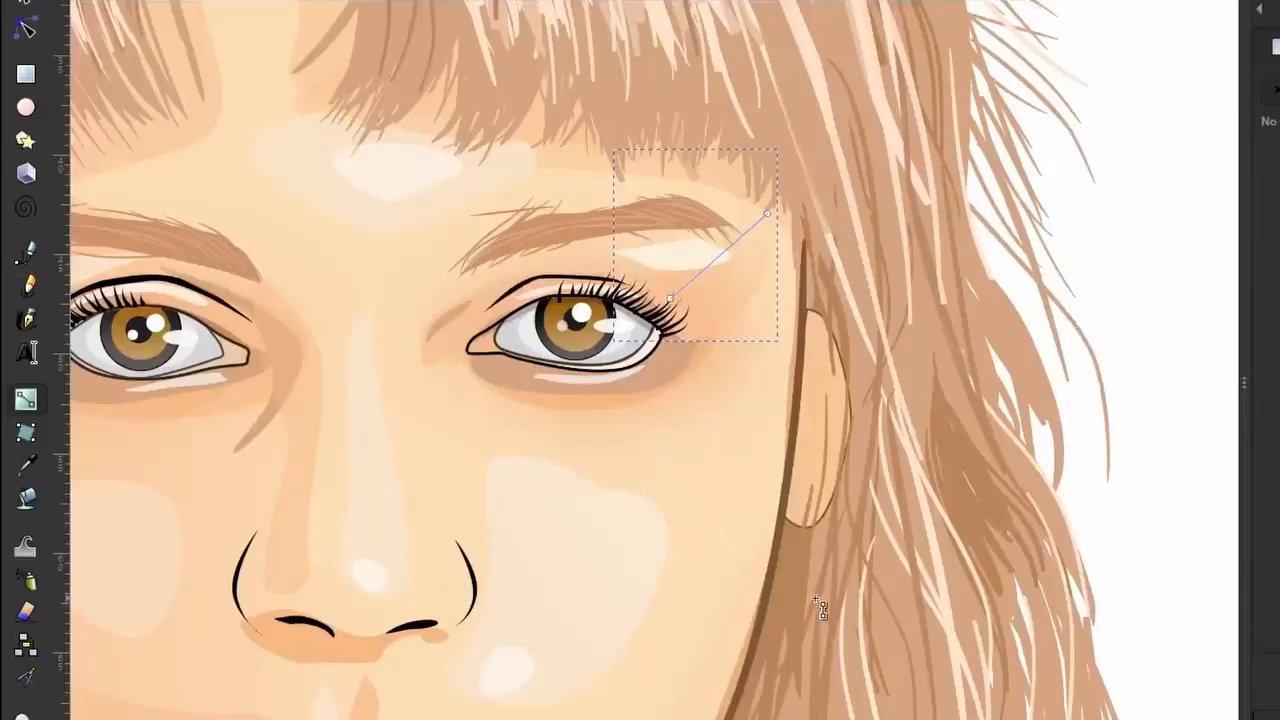
key(s)
Step: Redraw the right-hand eye shadow's gradient so the brown fades from the outer lashes towards the temple
scroll(316, 368, down, 6)
scroll(316, 372, up, 5)
scroll(617, 380, down, 4)
click(740, 240)
drag(1186, 323, 605, 449)
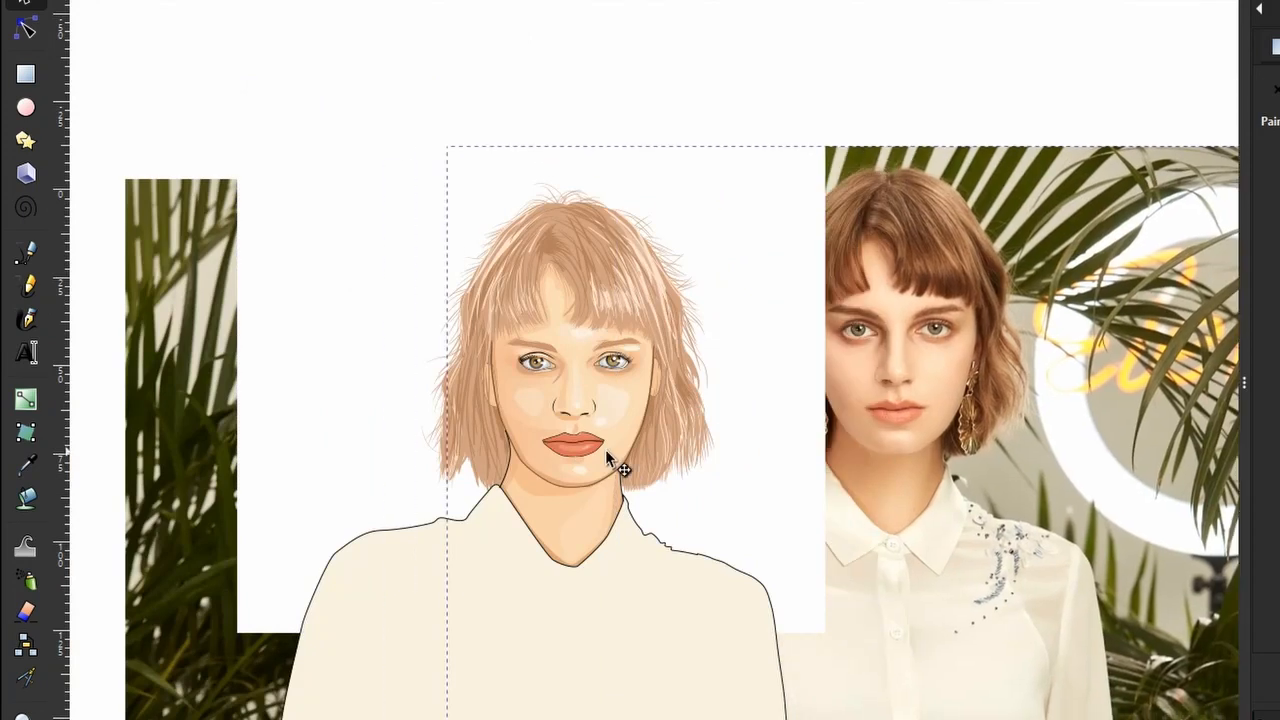
key(g)
drag(723, 423, 843, 320)
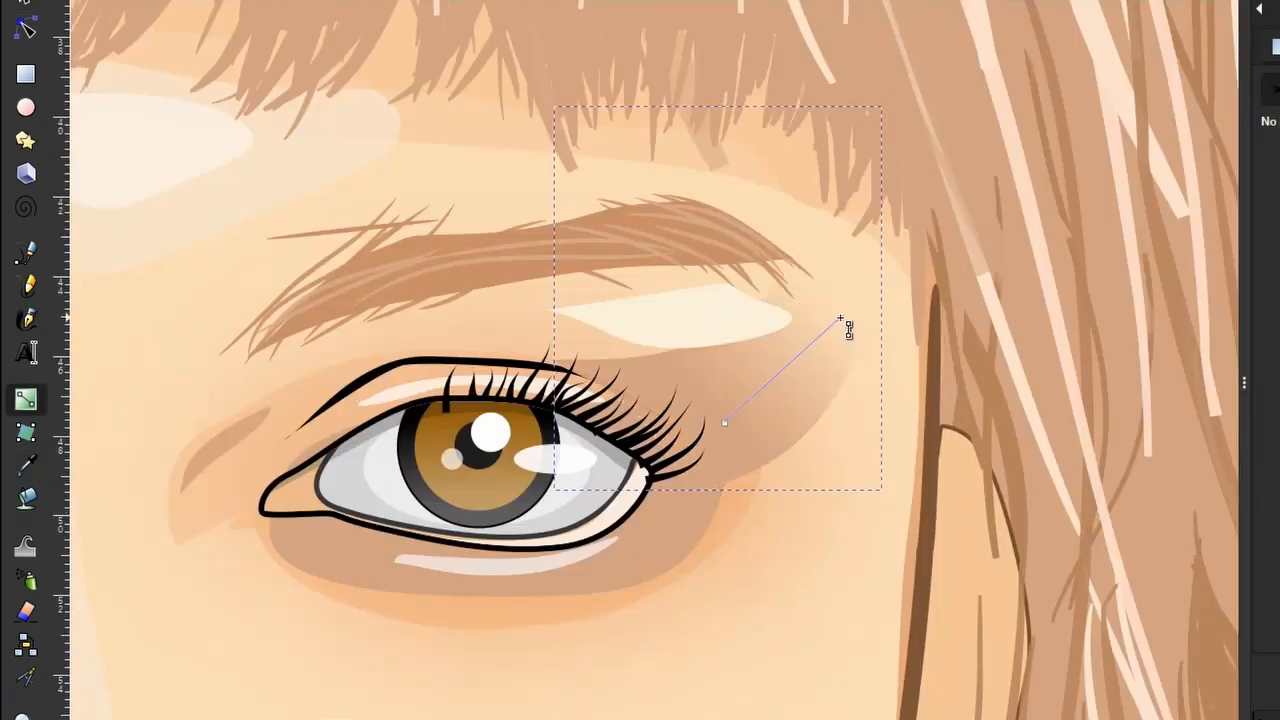
key(s)
scroll(766, 435, down, 2)
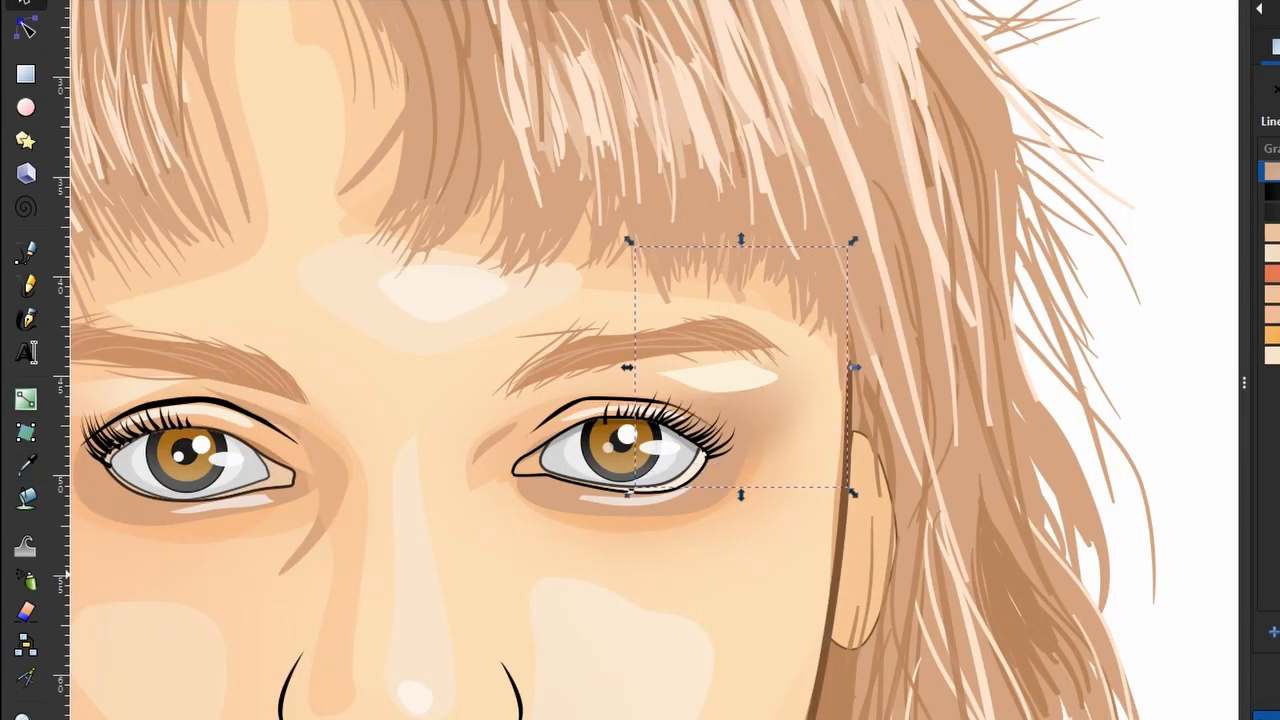
Step: Add a matching gradient shadow at the outer corner of the left-hand eye, using a sampled skin tone
click(766, 413)
drag(766, 413, 1136, 485)
click(386, 471)
key(g)
drag(351, 414, 510, 531)
key(d)
click(500, 581)
key(s)
Step: Blur the left-hand eye's outer shadow and blend its edges with the Tweak tool to match the opposite side
click(1268, 715)
scroll(510, 533, up, 1)
click(544, 545)
click(542, 524)
key(w)
scroll(508, 538, down, 1)
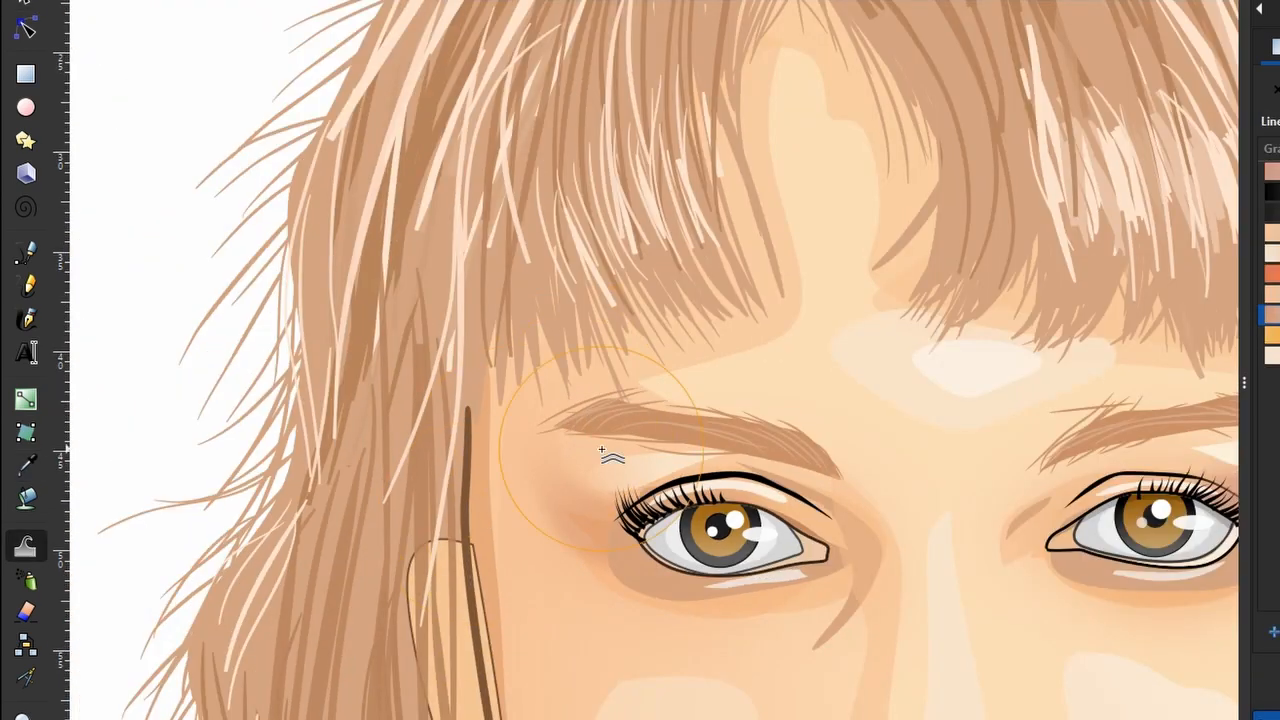
scroll(605, 398, down, 2)
scroll(557, 437, up, 1)
scroll(625, 465, up, 2)
key(s)
click(772, 380)
scroll(560, 327, down, 2)
click(1147, 380)
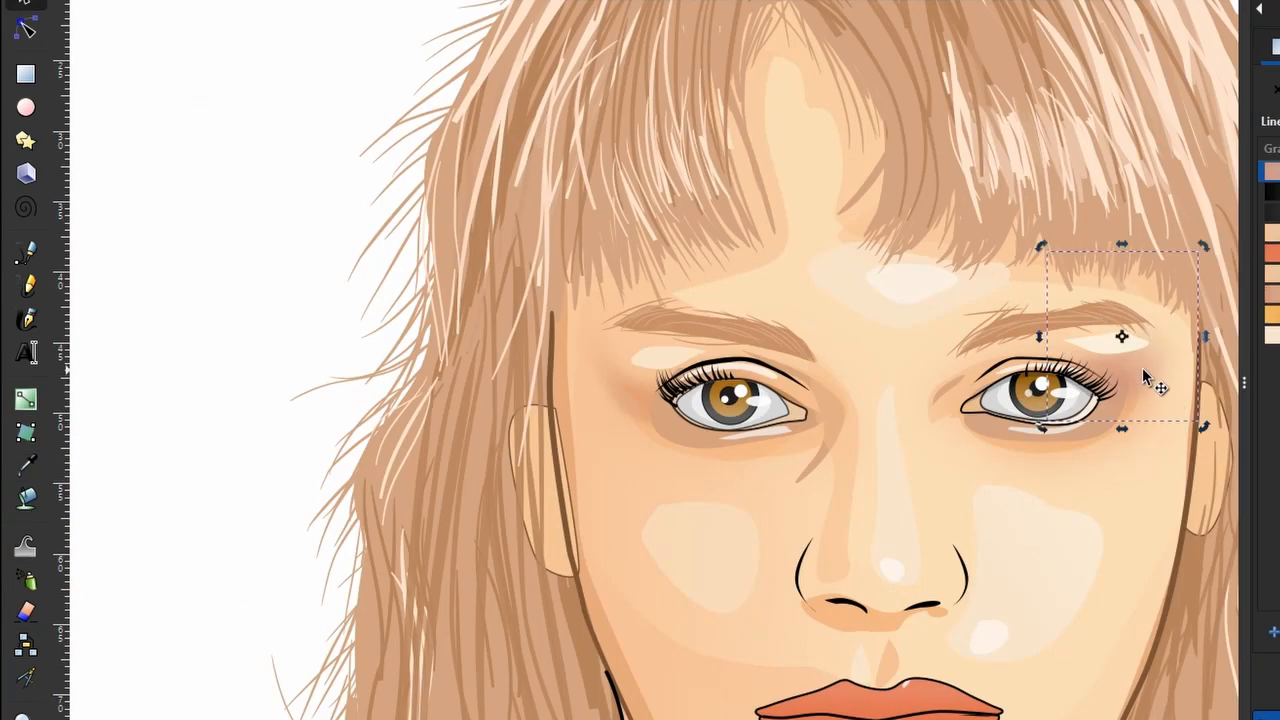
Step: Blur the pale highlights beneath both eyebrows so they blend into the eyelids
scroll(683, 467, down, 2)
scroll(760, 516, up, 2)
key(s)
click(1030, 292)
scroll(566, 434, down, 2)
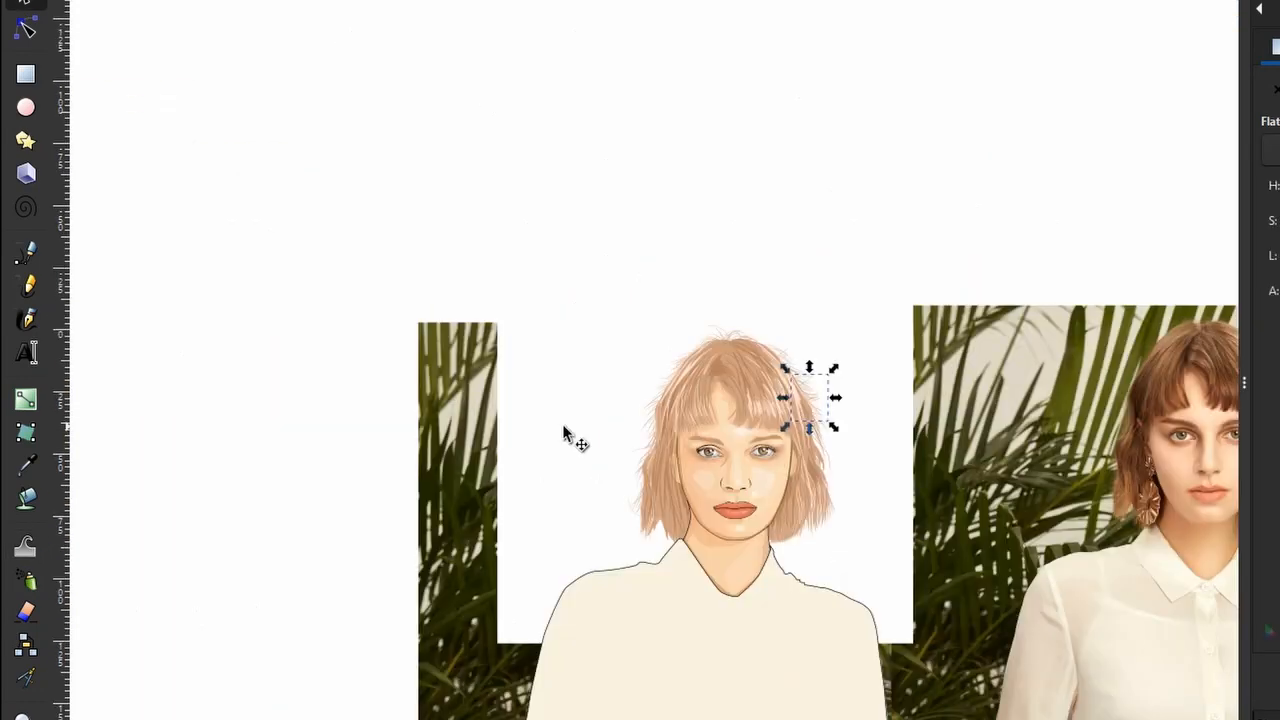
scroll(735, 258, up, 2)
key(w)
key(s)
scroll(695, 312, down, 2)
scroll(741, 373, up, 2)
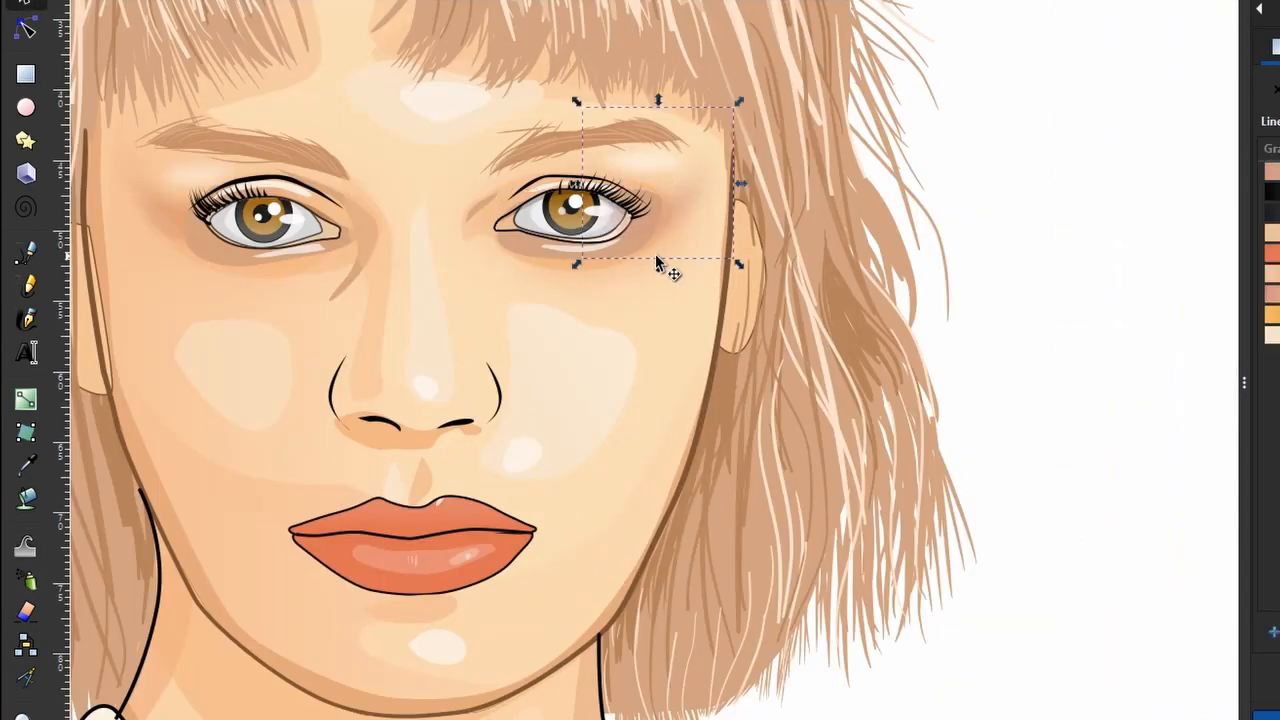
Step: Add a thin pale highlight inside the left-hand nostril curve and shape it with the Tweak tool
scroll(755, 335, down, 2)
scroll(513, 358, up, 2)
key(s)
scroll(618, 436, down, 4)
scroll(623, 442, up, 7)
key(e)
click(661, 204)
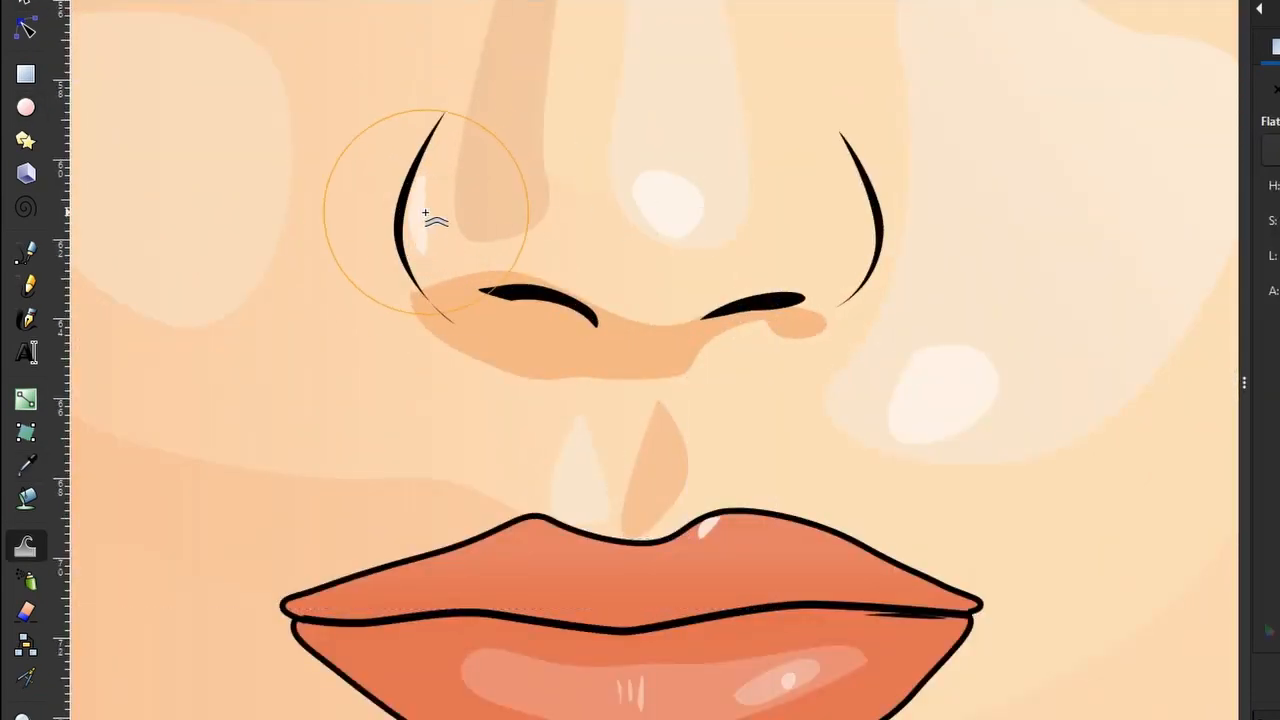
key(s)
scroll(712, 386, down, 6)
click(780, 458)
scroll(666, 488, down, 2)
scroll(670, 410, up, 5)
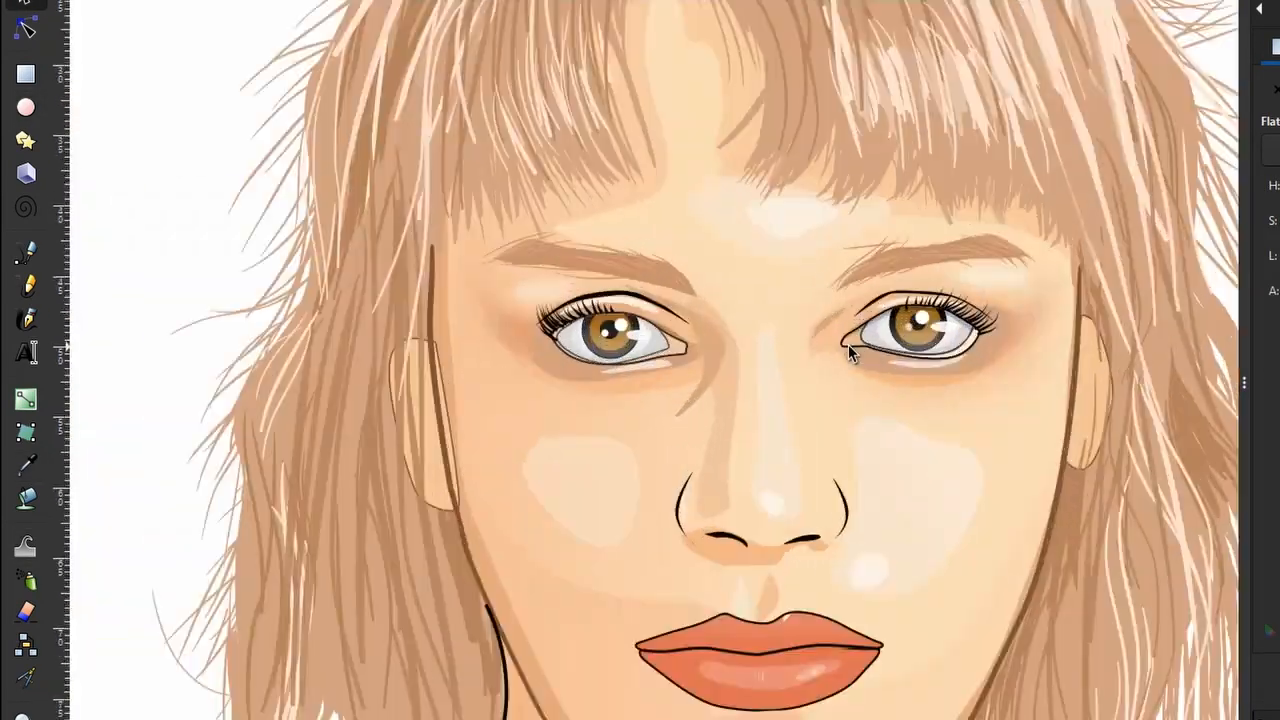
Step: Draw shadow shapes over both upper eyelids, fill them with a sampled brown, and lower them behind the eye details
scroll(850, 352, down, 3)
scroll(233, 314, up, 7)
key(b)
click(354, 370)
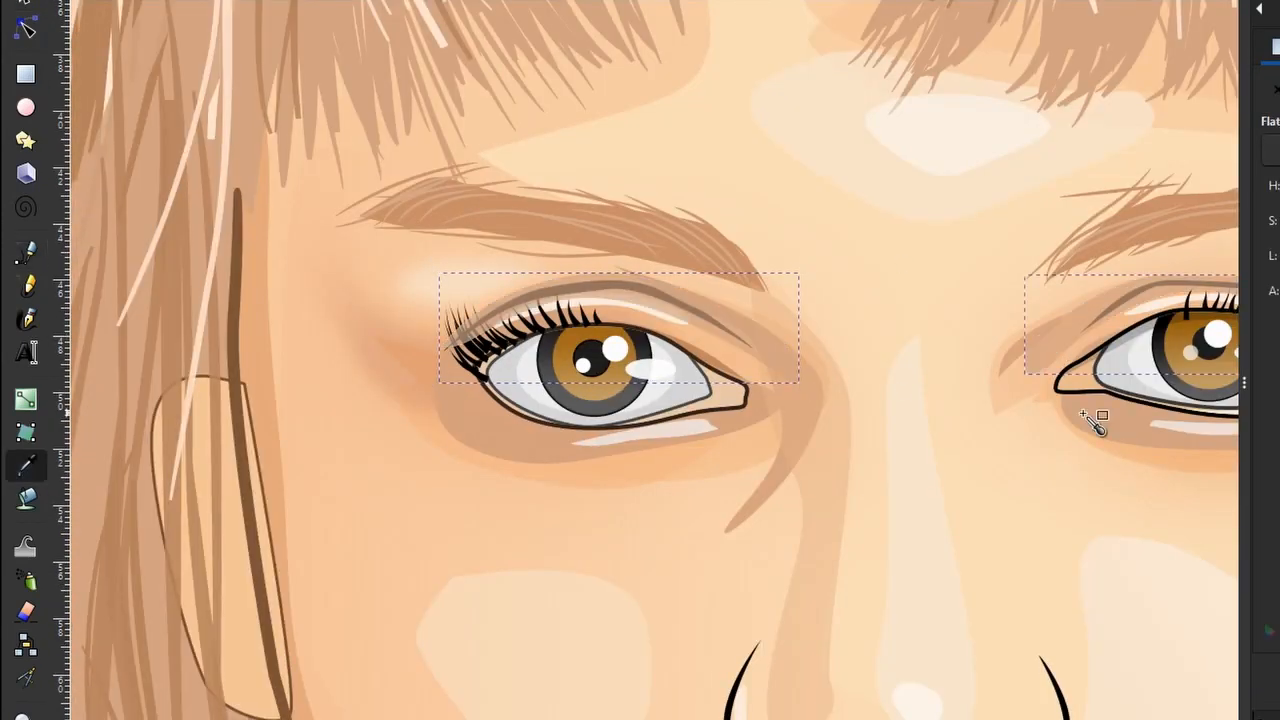
scroll(1094, 423, down, 2)
scroll(857, 349, up, 2)
click(512, 300)
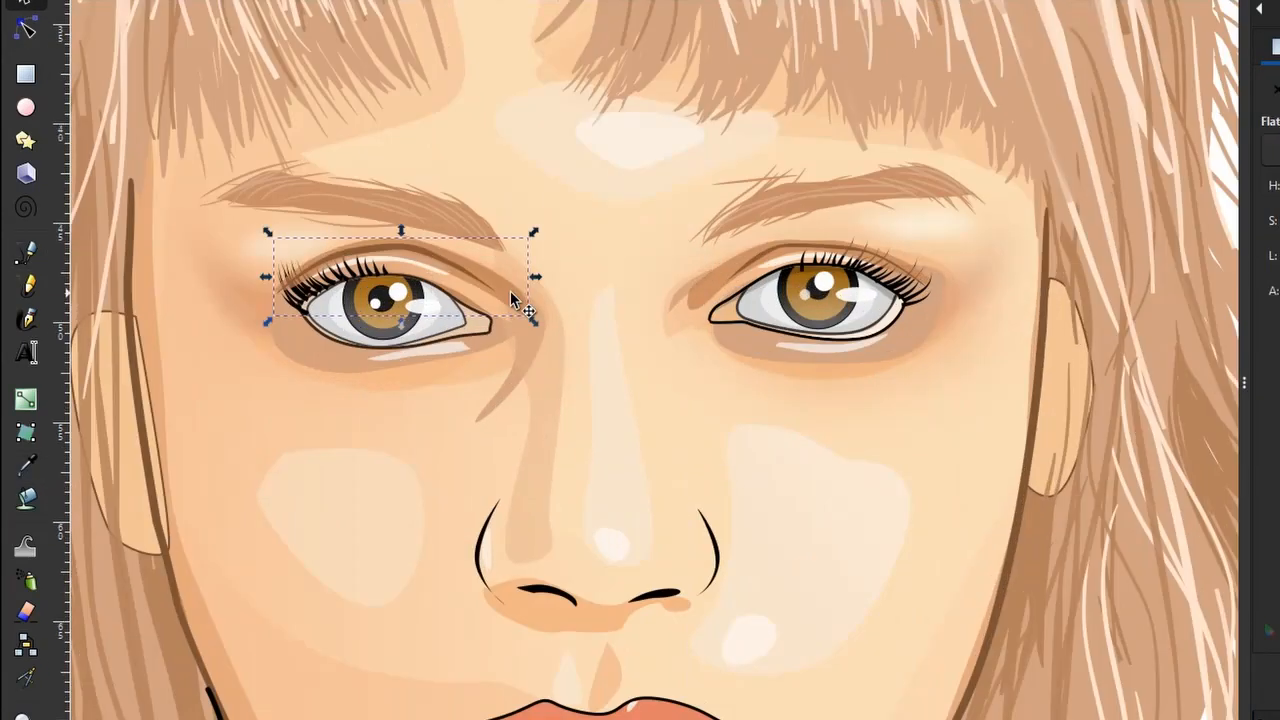
click(716, 280)
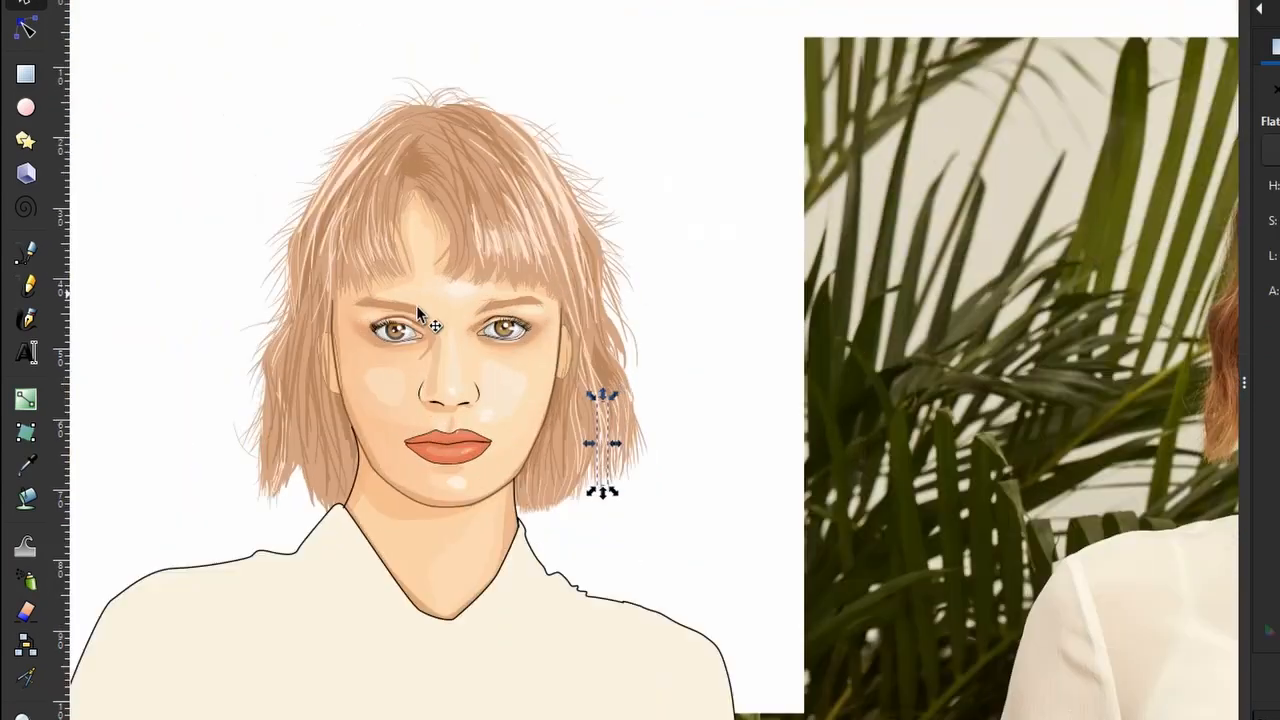
Step: Add a pale highlight below the inner corner of the left-hand eye and fade it towards the cheek with a linear gradient
scroll(600, 385, up, 6)
click(600, 378)
scroll(526, 440, down, 8)
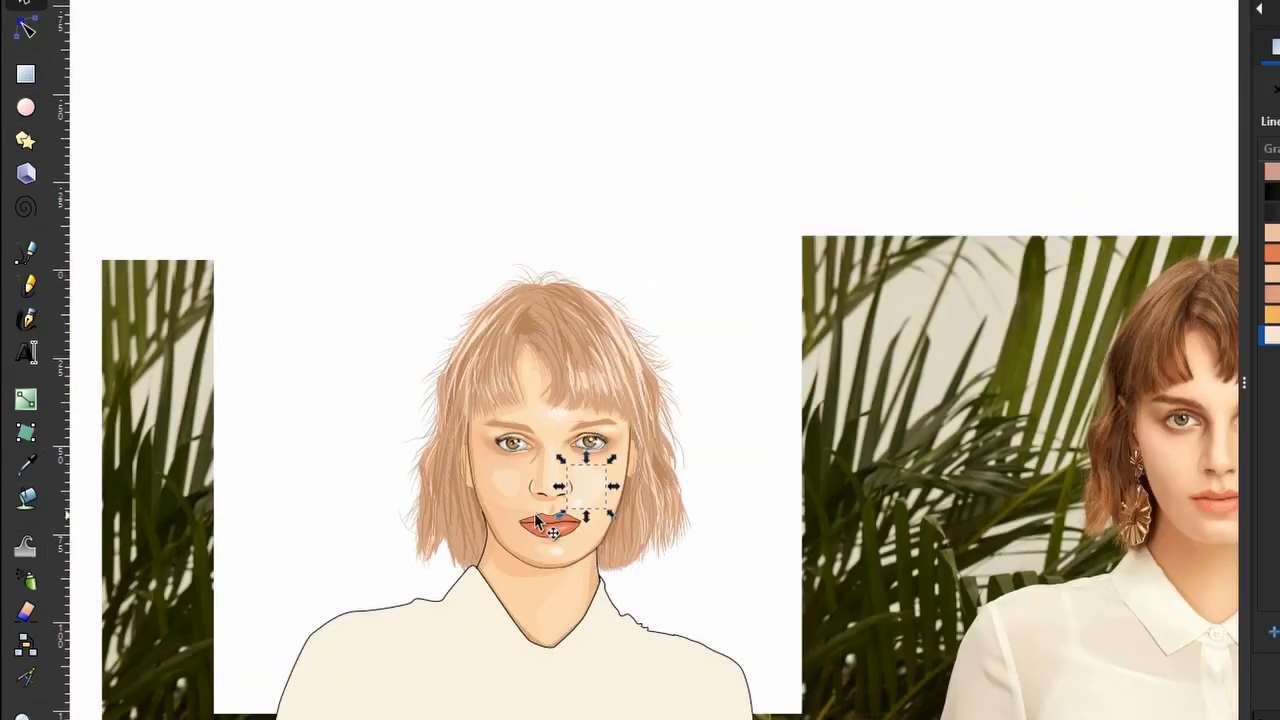
scroll(512, 492, up, 3)
scroll(570, 500, down, 4)
scroll(606, 478, up, 3)
scroll(603, 472, down, 3)
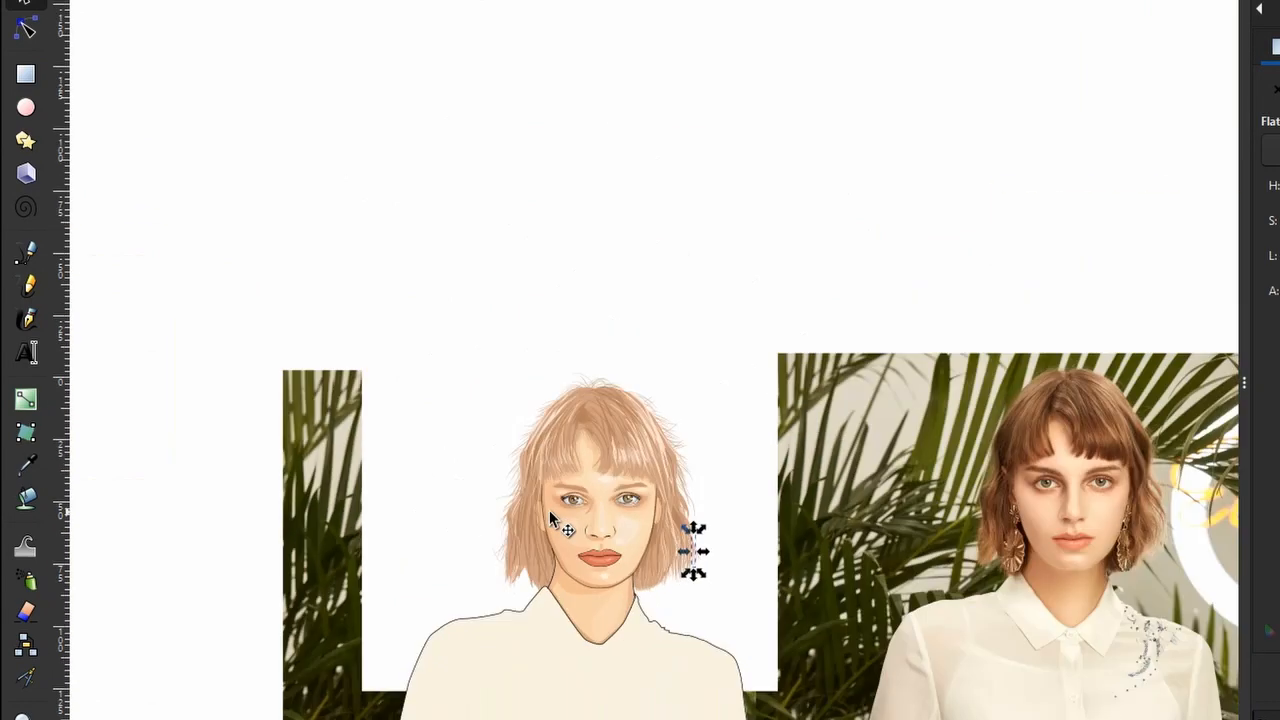
scroll(600, 520, up, 3)
scroll(457, 289, down, 2)
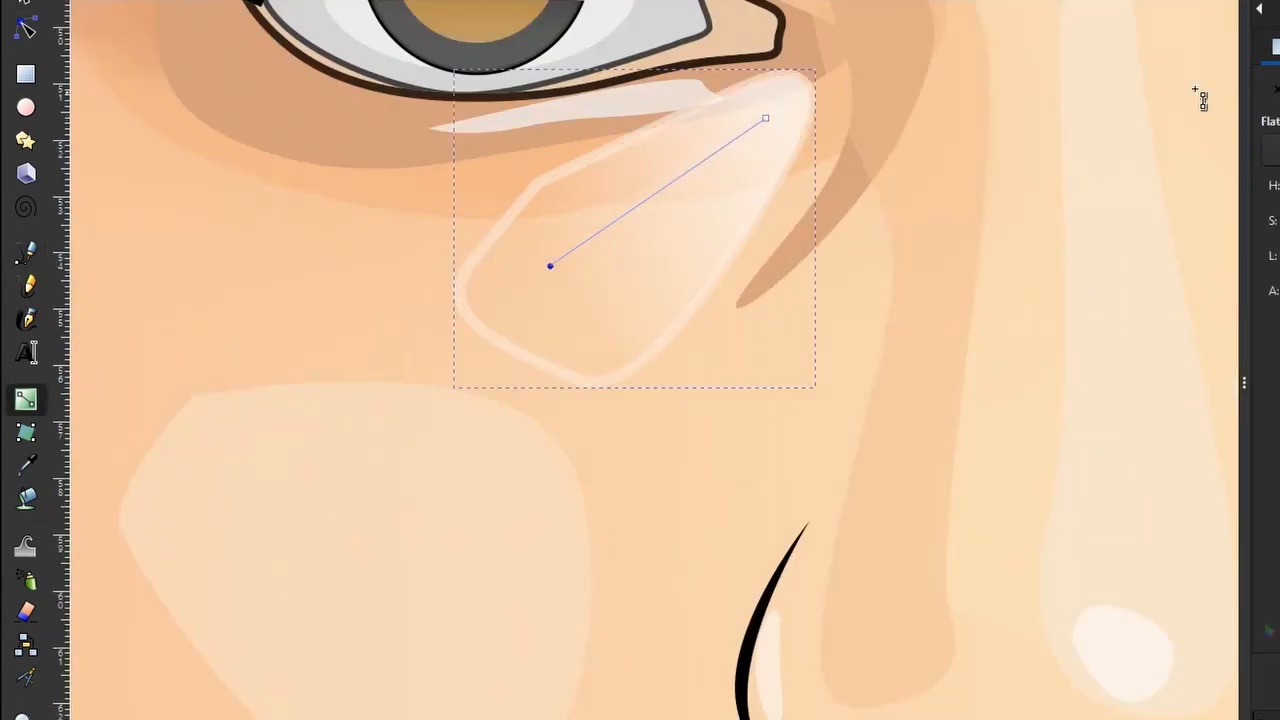
Step: Remove the under-eye highlight's outline and soften its edges with the Tweak tool
key(s)
scroll(690, 443, down, 7)
click(671, 463)
scroll(672, 452, up, 4)
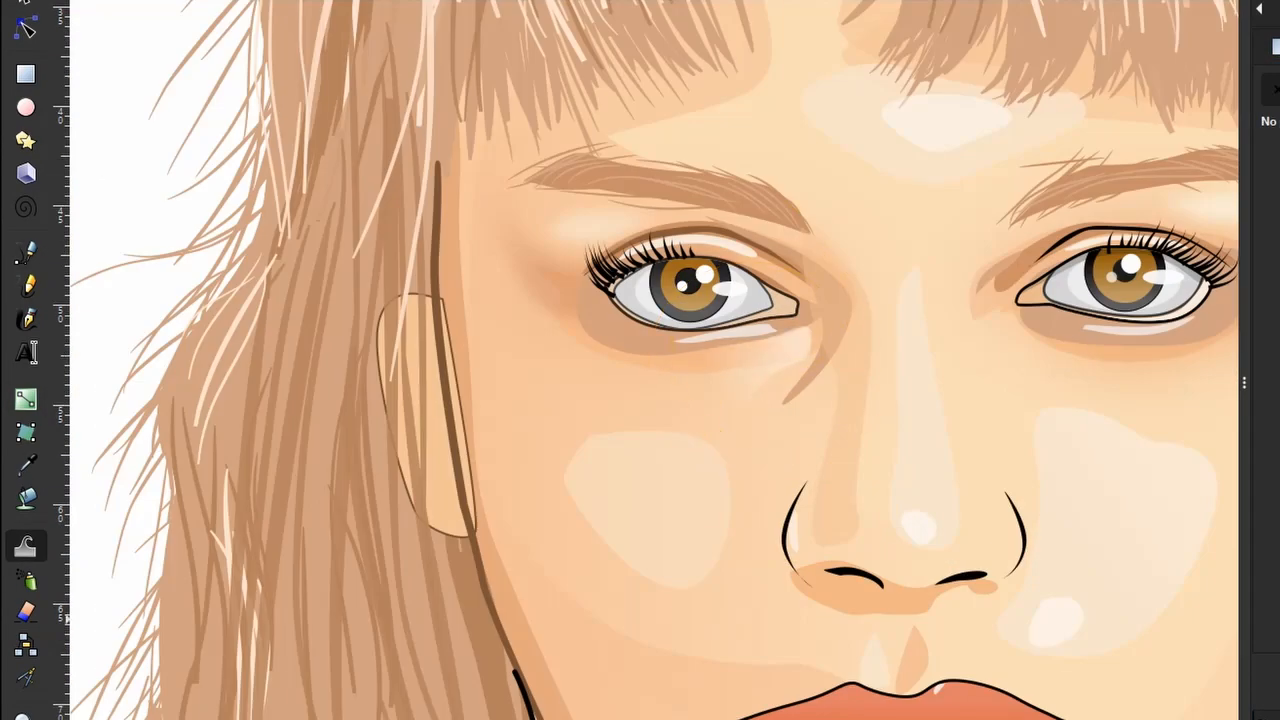
scroll(497, 400, down, 5)
Step: Refine the brown eyelid shadow near the inner corner of the right-hand eye with the Tweak tool
drag(374, 460, 380, 425)
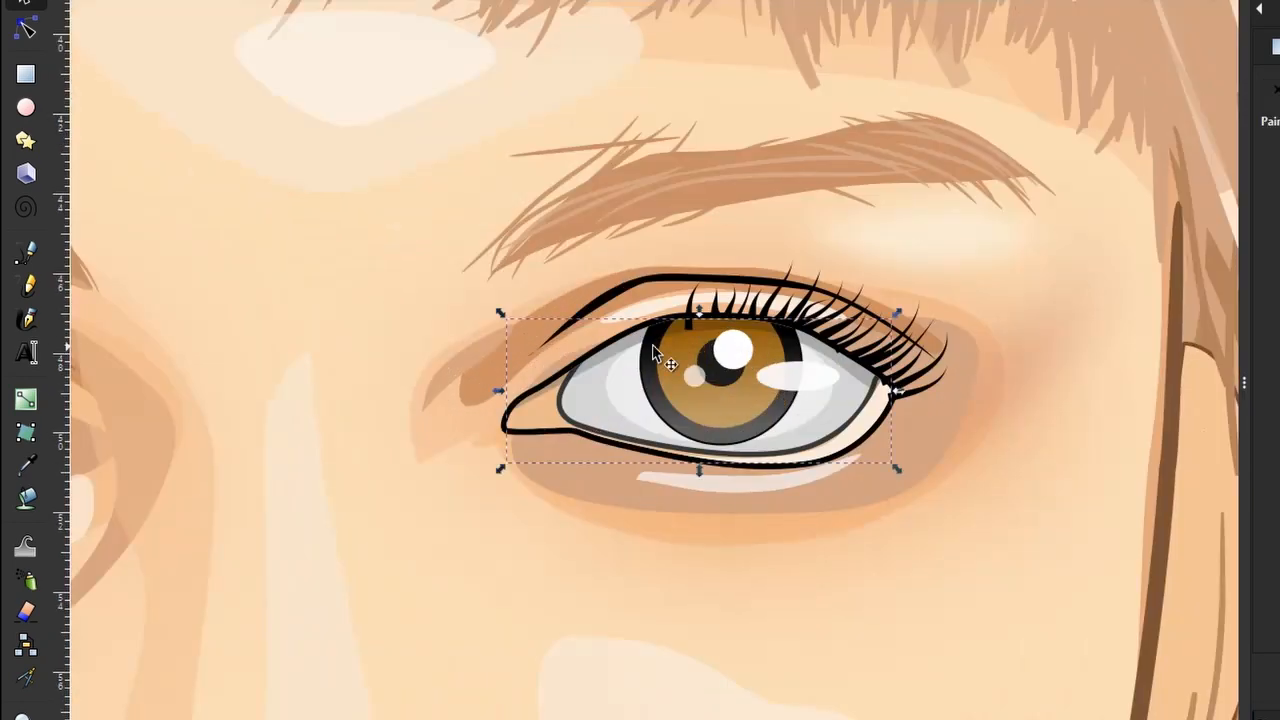
scroll(616, 371, up, 1)
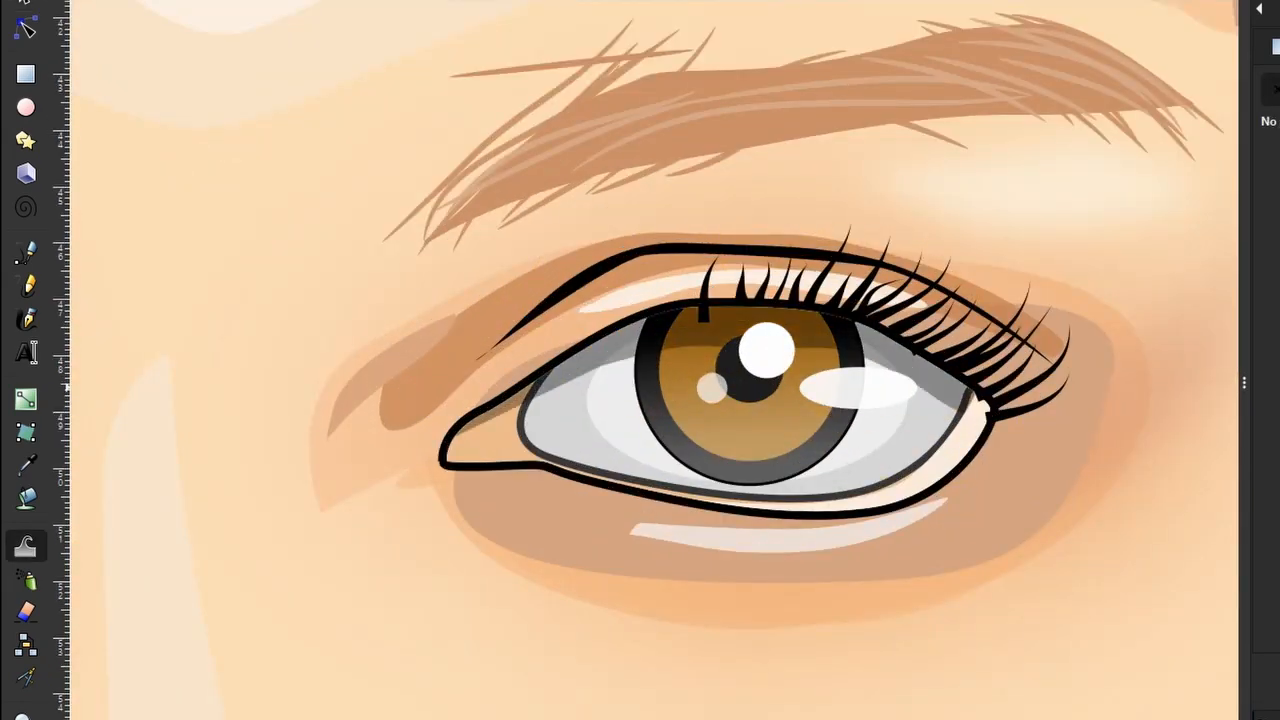
scroll(916, 444, down, 4)
scroll(854, 420, up, 1)
scroll(441, 437, up, 2)
click(543, 432)
scroll(339, 390, up, 1)
Step: Draw a translucent shadow shape across the upper part of the left-hand eye and fill it with a sampled colour
key(b)
click(236, 471)
drag(587, 401, 661, 429)
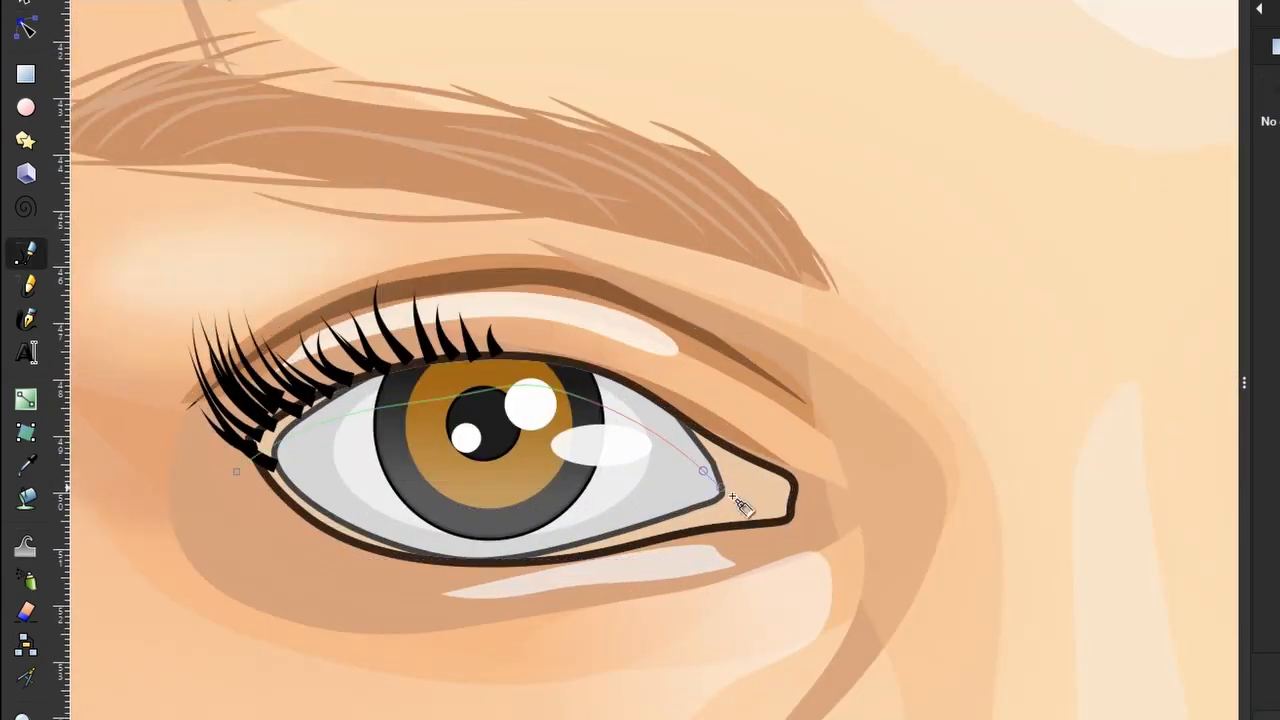
key(d)
click(618, 616)
scroll(373, 610, down, 3)
scroll(323, 532, up, 2)
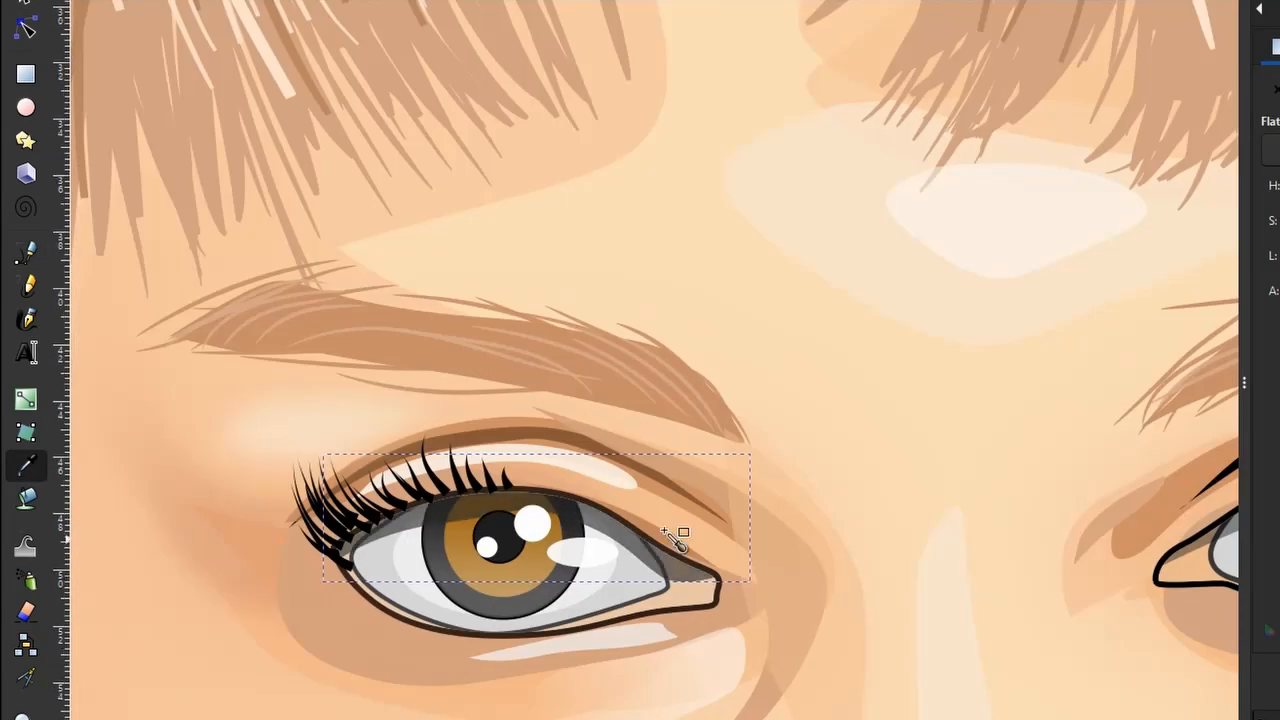
scroll(700, 515, down, 2)
key(w)
scroll(580, 524, up, 1)
scroll(419, 305, down, 5)
scroll(496, 379, up, 6)
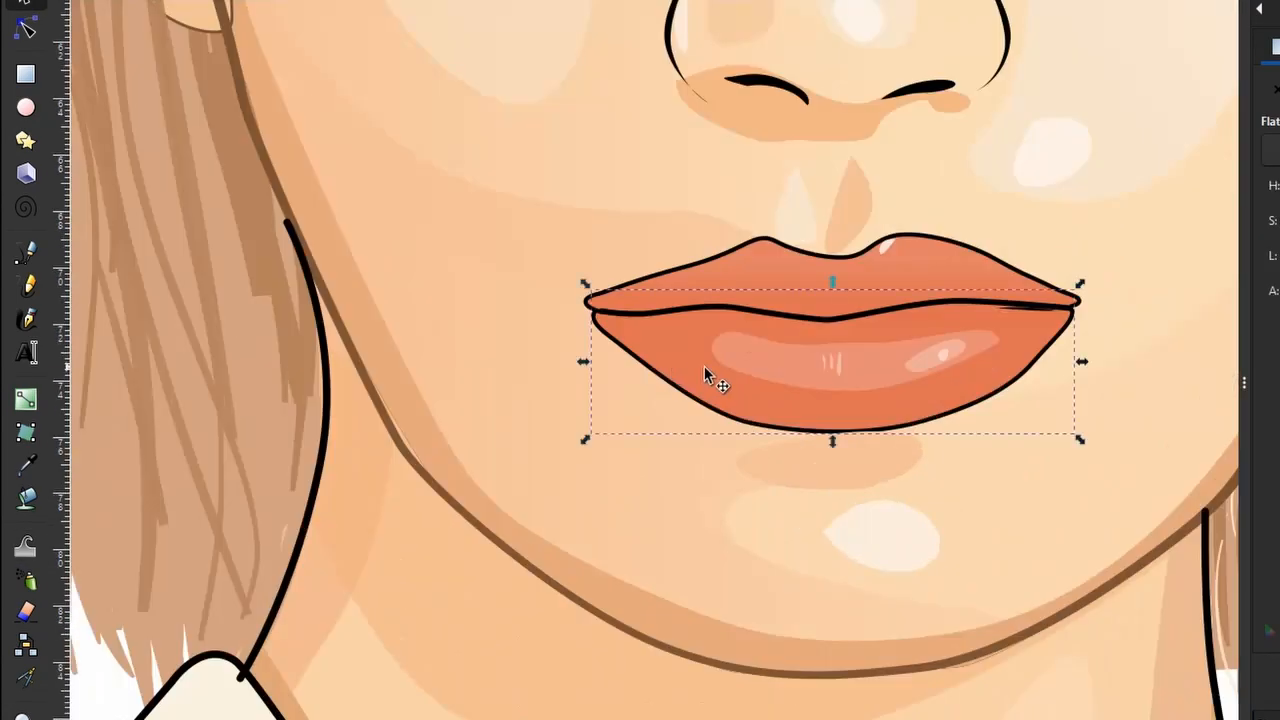
Step: Add a soft brown shadow around the left-hand corner of the lower lip and blend it into the skin
key(Escape)
key(w)
scroll(671, 343, up, 3)
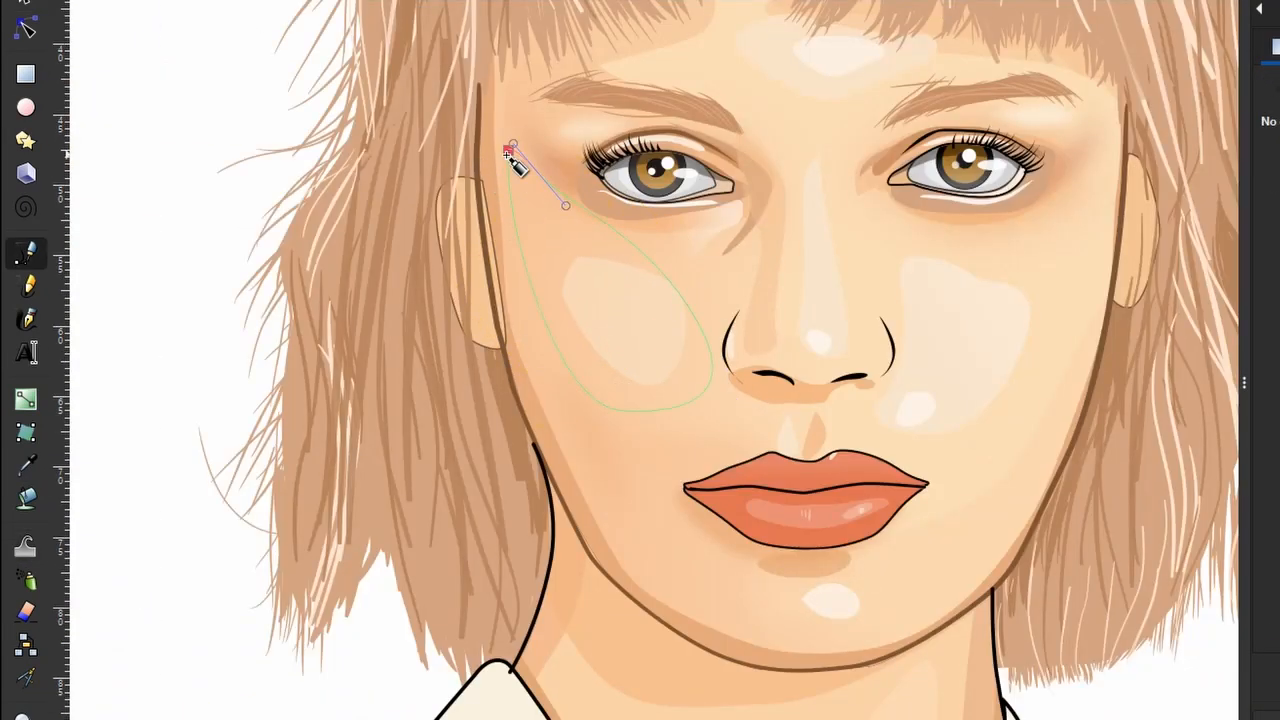
Step: Add large pale gradient highlights over both cheeks and smooth their edges with the Tweak tool
key(d)
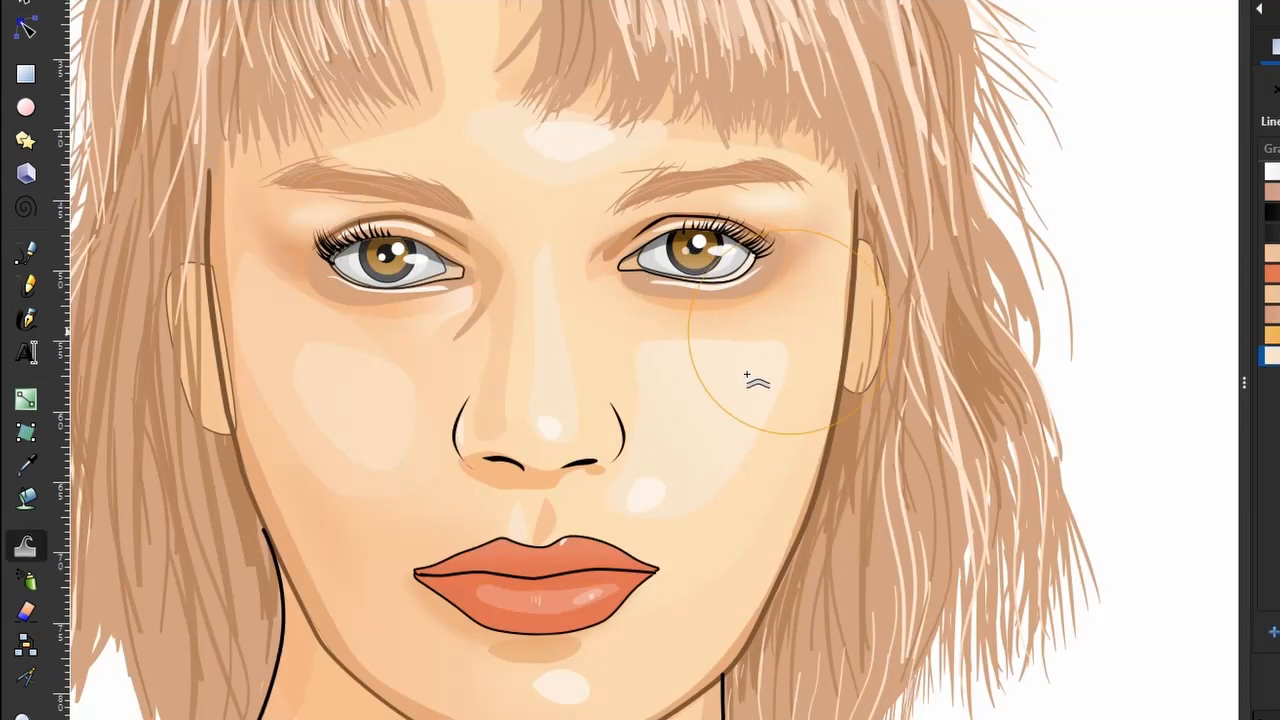
key(s)
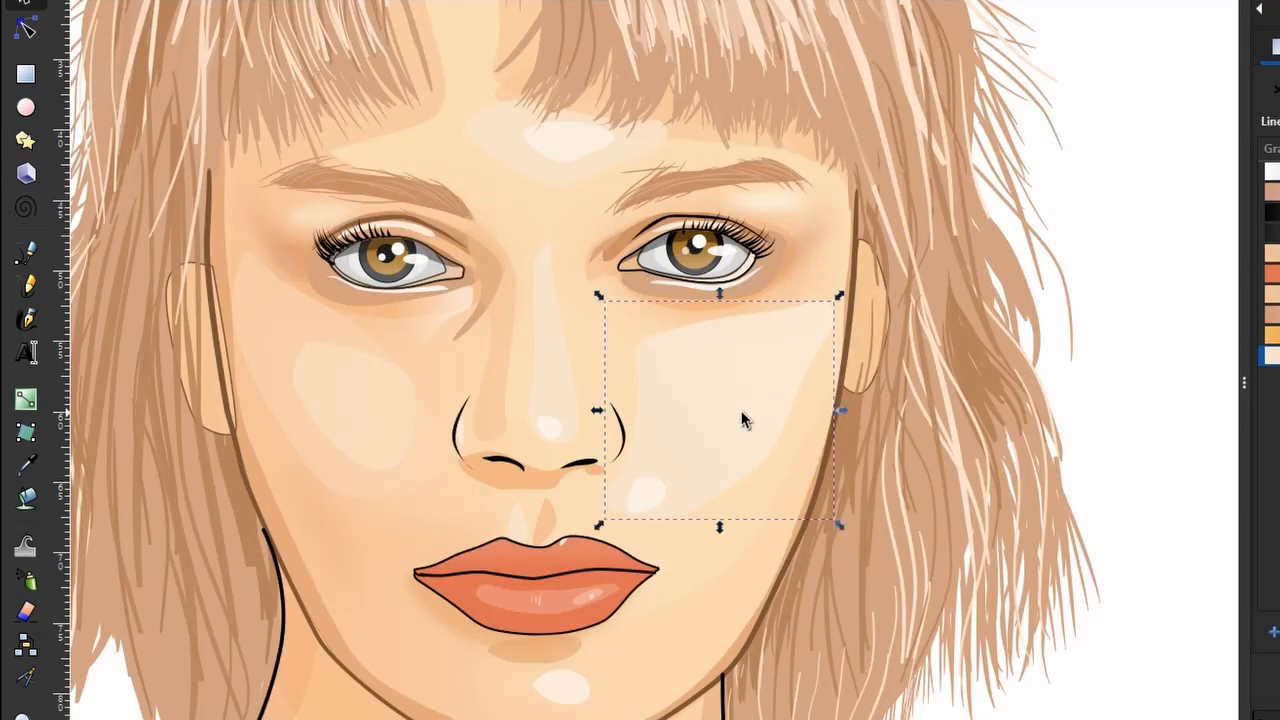
drag(777, 439, 738, 435)
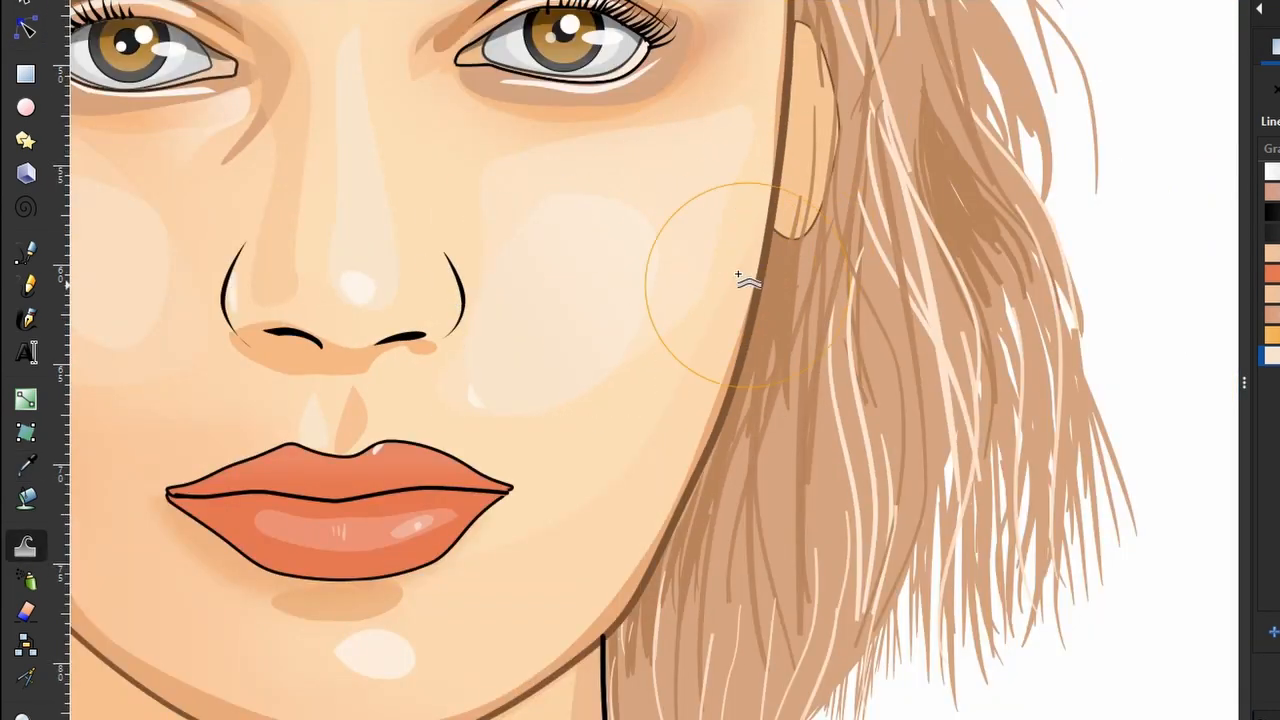
key(minus)
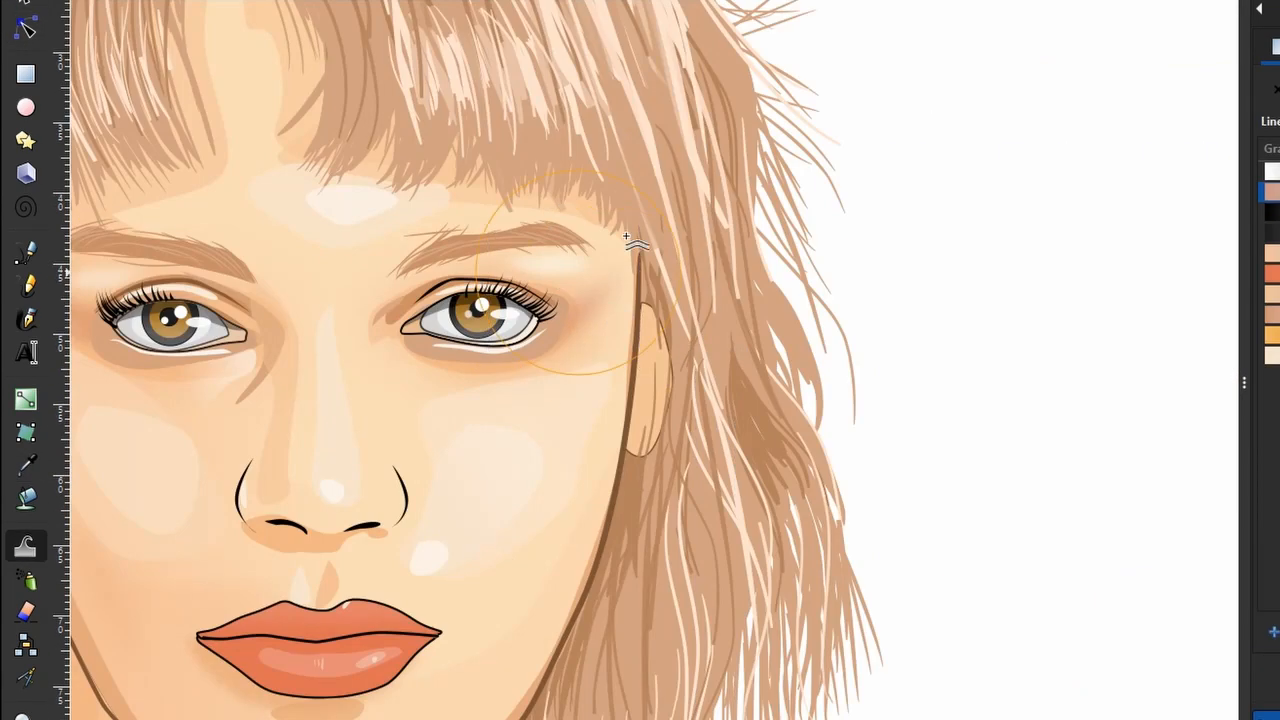
Step: Duplicate the shadow along the side of the nose, mirror it, and place it on the opposite side
key(g)
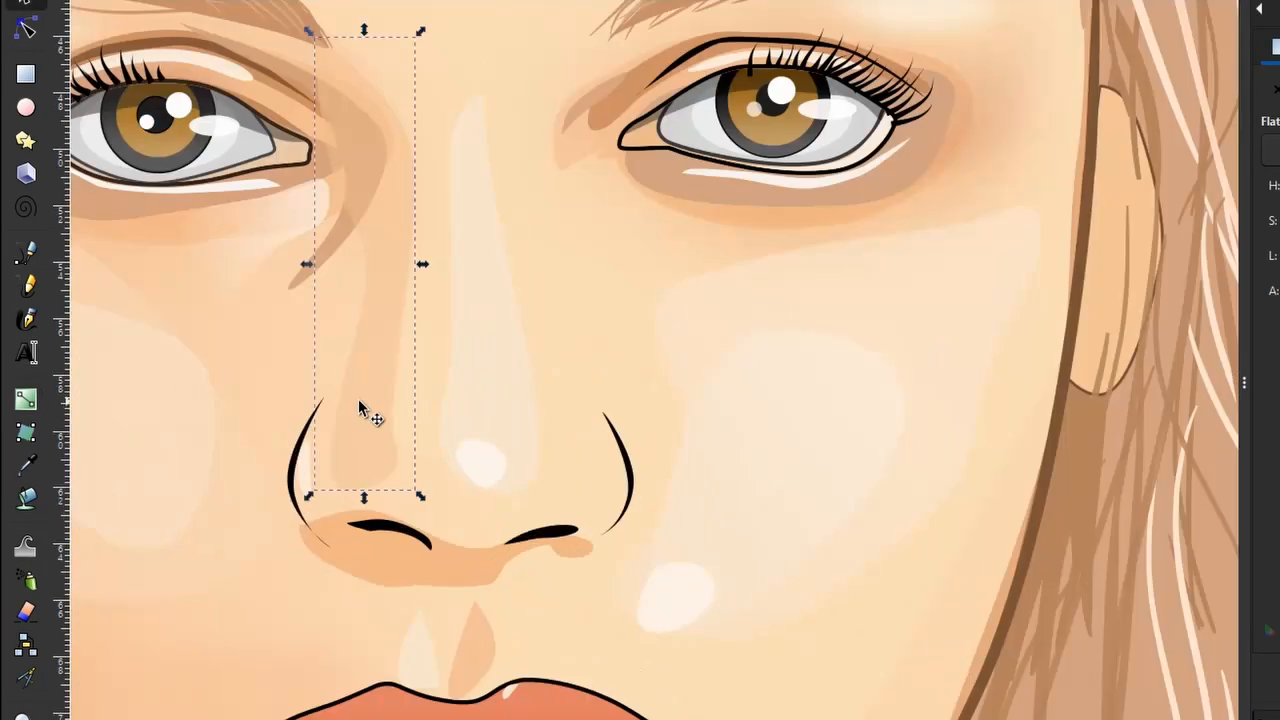
drag(363, 410, 571, 400)
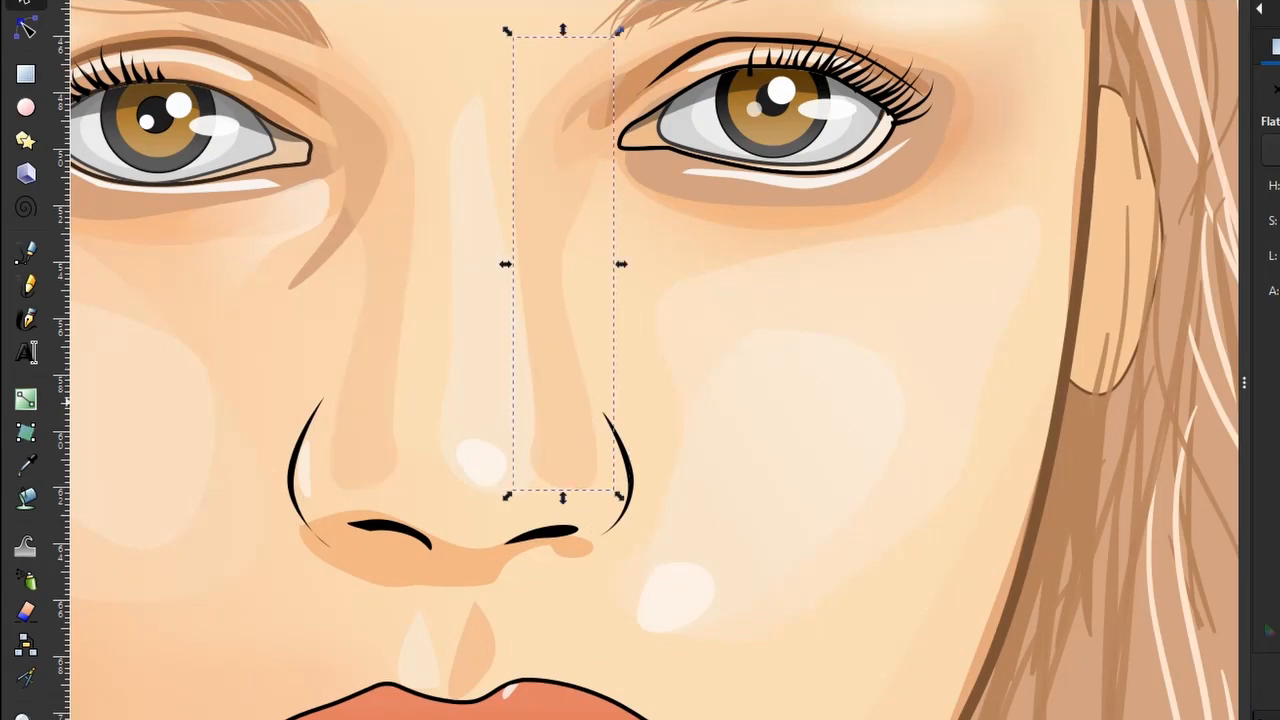
scroll(571, 400, down, 5)
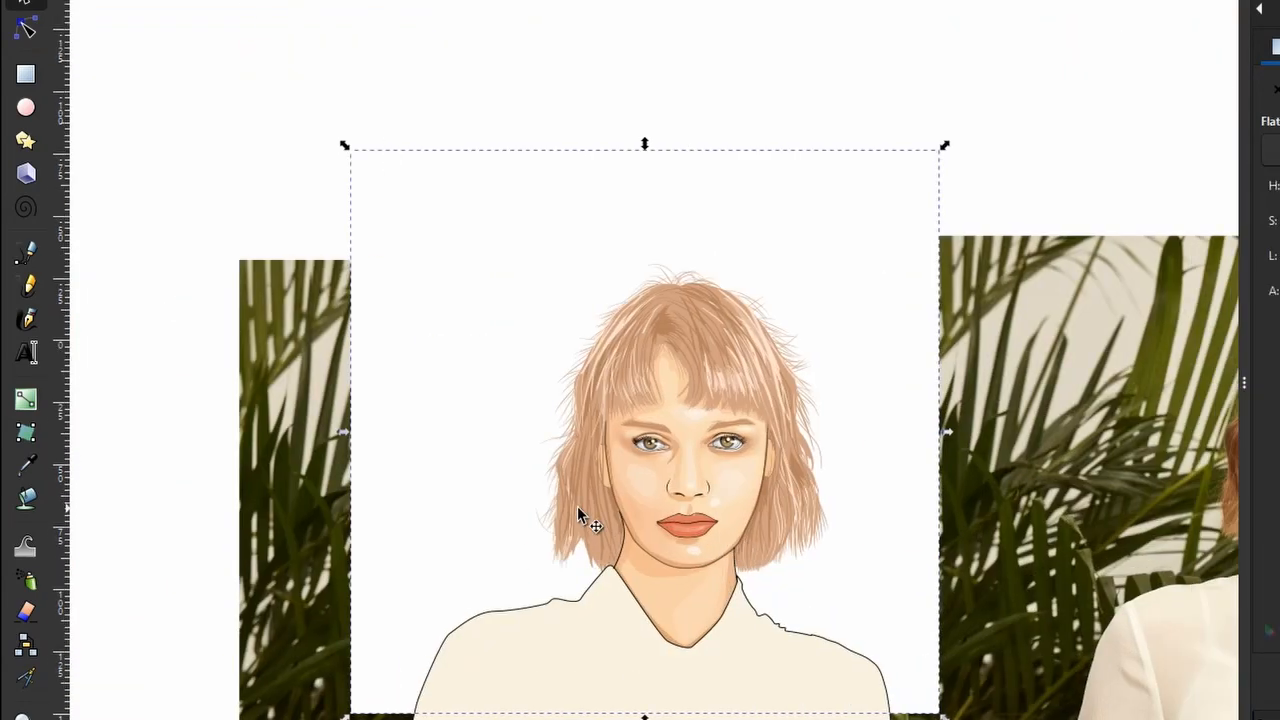
scroll(579, 510, down, 1)
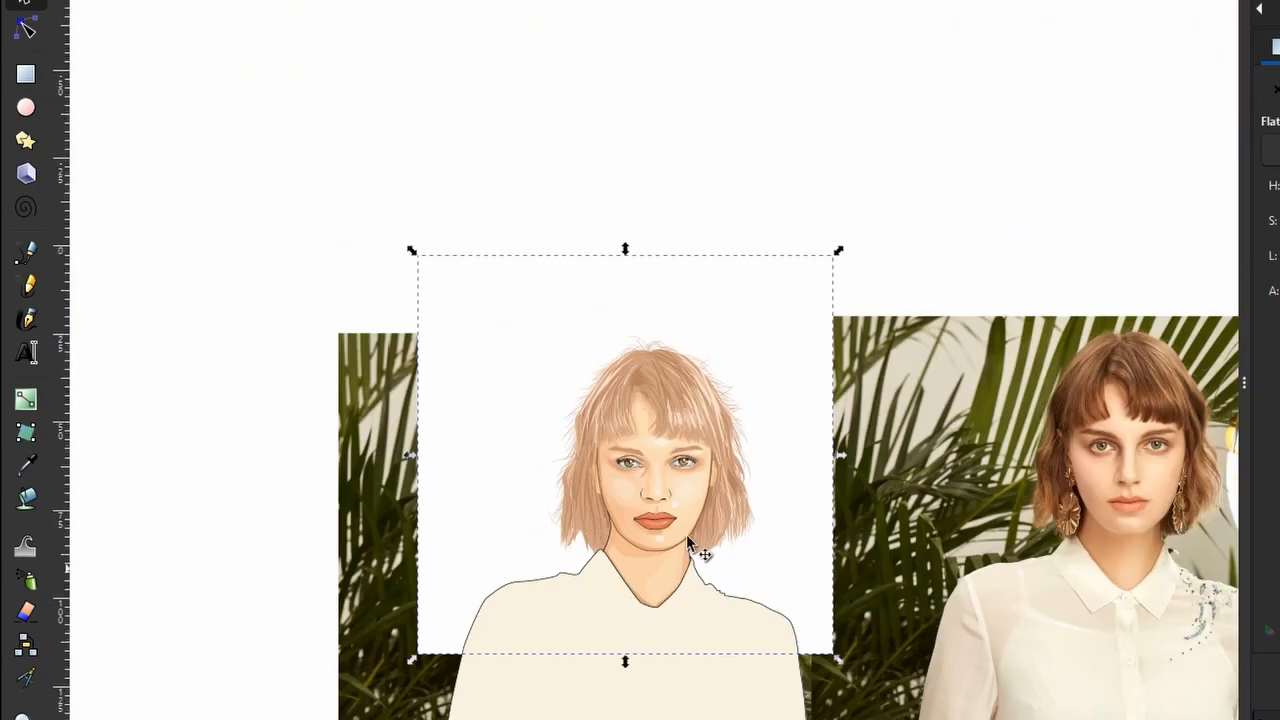
scroll(766, 586, up, 1)
Step: Add a broad pale highlight behind the bright spot on the chin and shape it with the Tweak tool
scroll(479, 538, up, 7)
click(830, 348)
drag(743, 406, 501, 461)
click(25, 546)
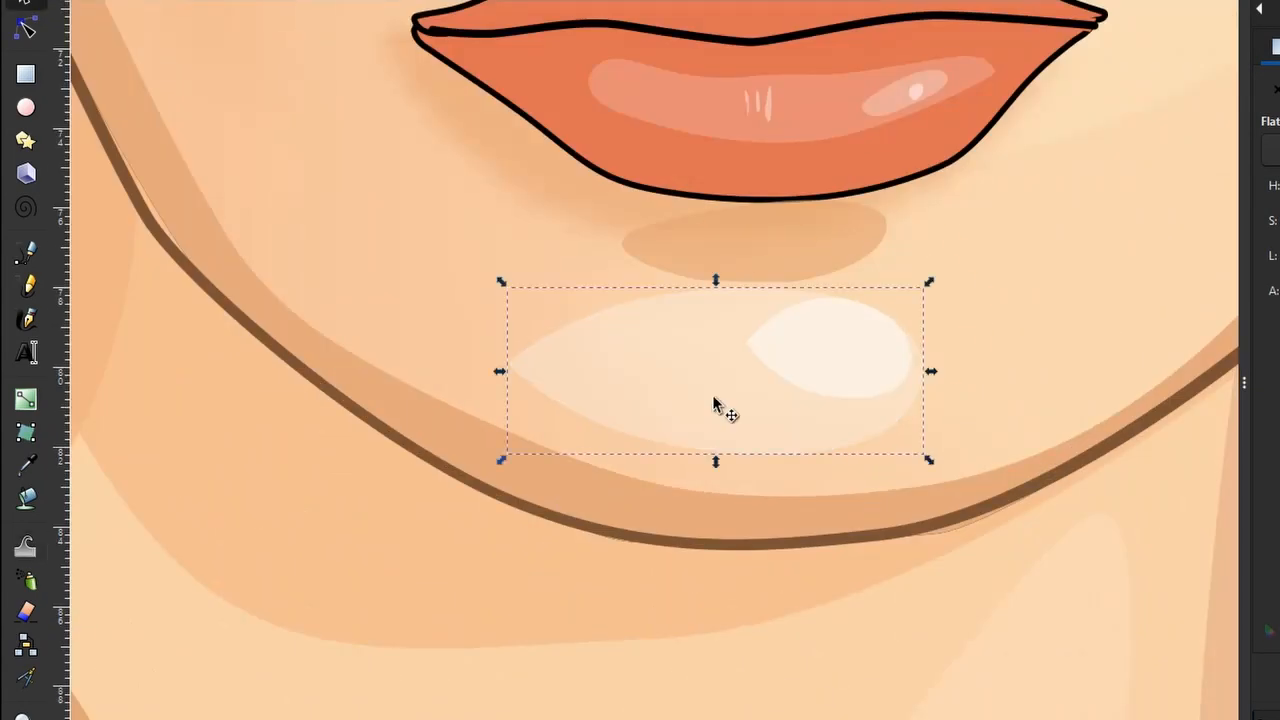
scroll(700, 477, down, 4)
scroll(650, 500, up, 1)
Step: Select the upper and lower lip shapes and reduce their opacity
click(657, 434)
scroll(443, 534, down, 4)
click(380, 545)
scroll(466, 513, up, 6)
click(680, 271)
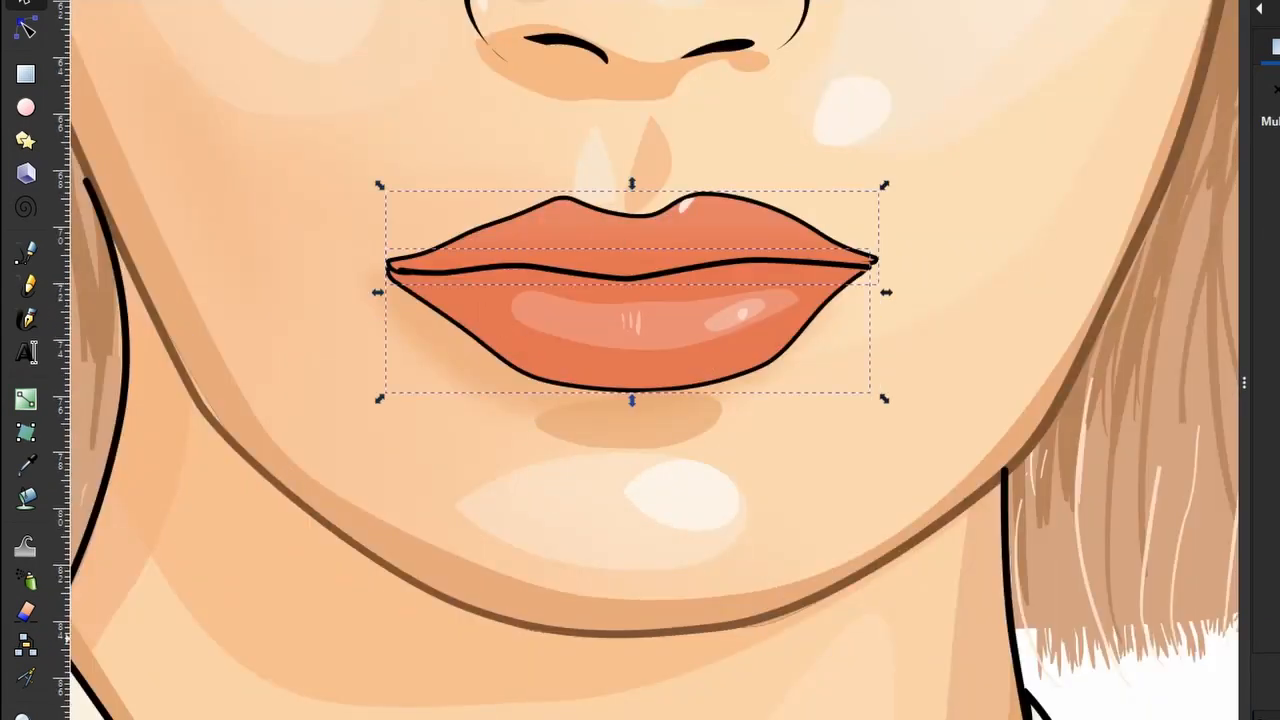
scroll(607, 558, down, 4)
click(634, 571)
scroll(580, 526, up, 5)
click(577, 363)
Step: Adjust the upper lip's linear gradient, undoing the misplaced colour sample
key(d)
drag(656, 318, 593, 326)
key(ctrl+z)
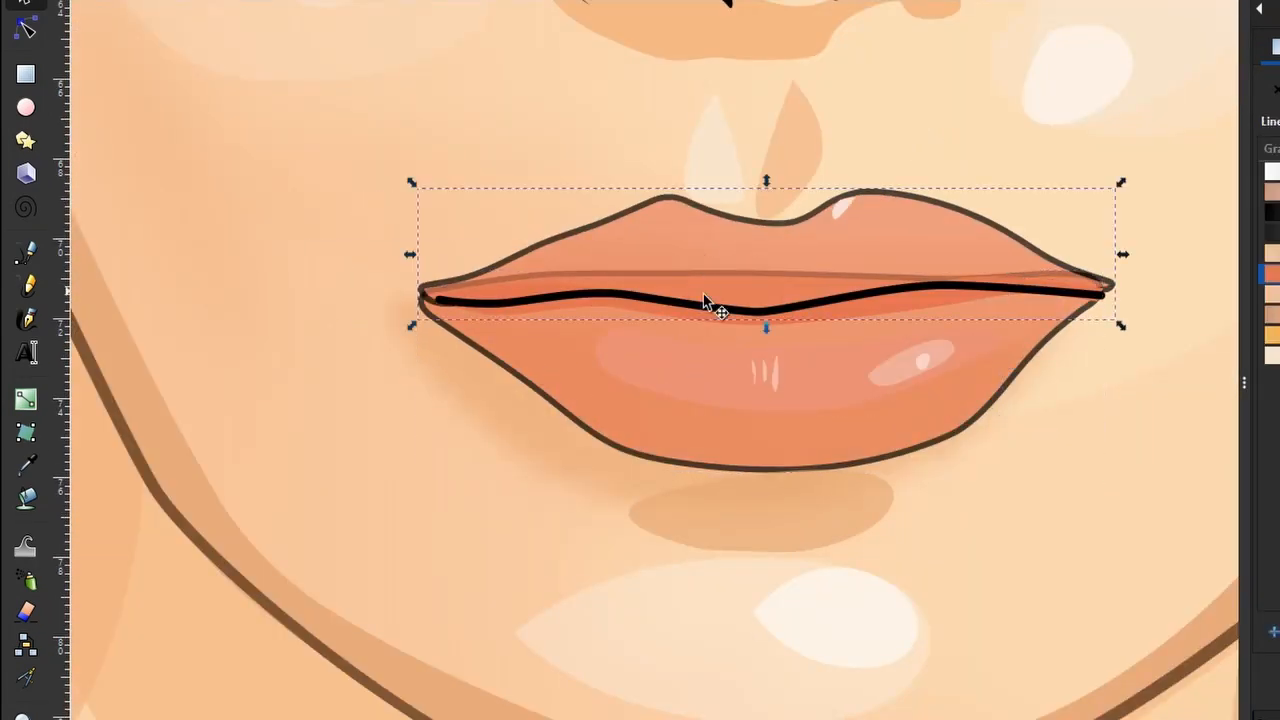
key(g)
key(s)
click(809, 424)
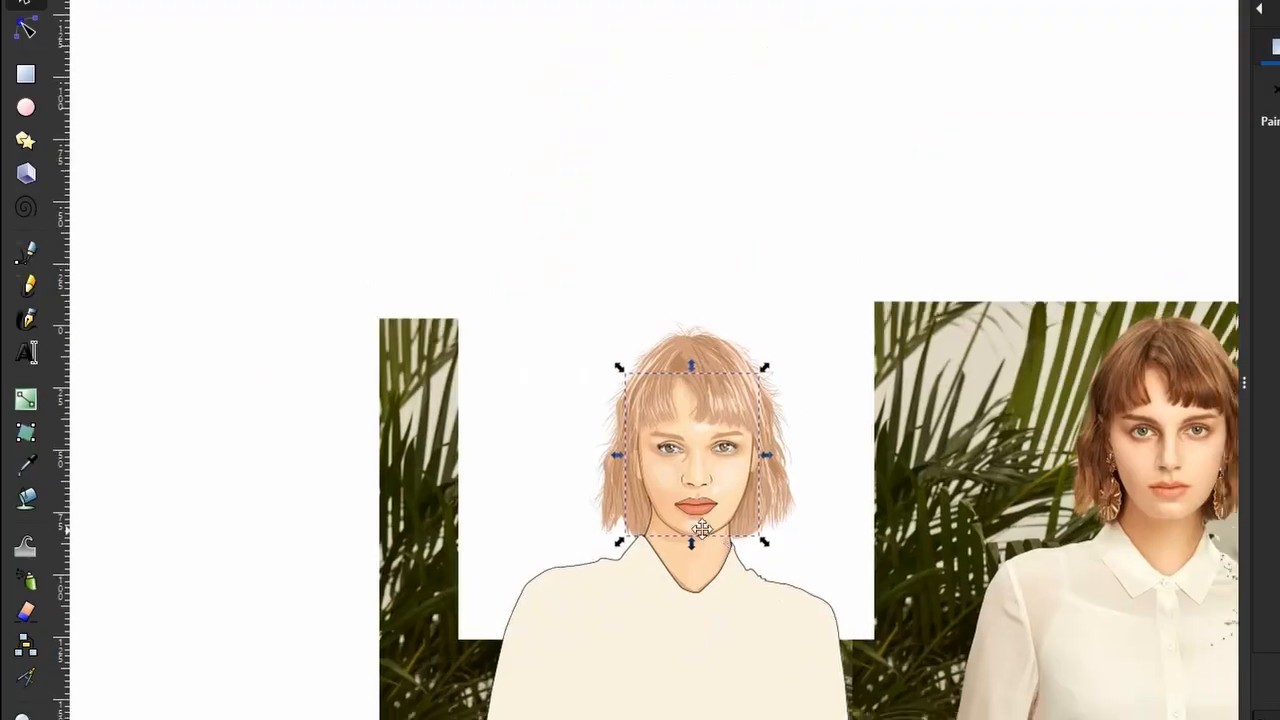
Step: Draw a closed curved shadow shape over the upper eyelid of the right-hand eye, reaching the inner end of the brow
scroll(523, 406, up, 3)
scroll(600, 300, up, 5)
key(b)
click(502, 261)
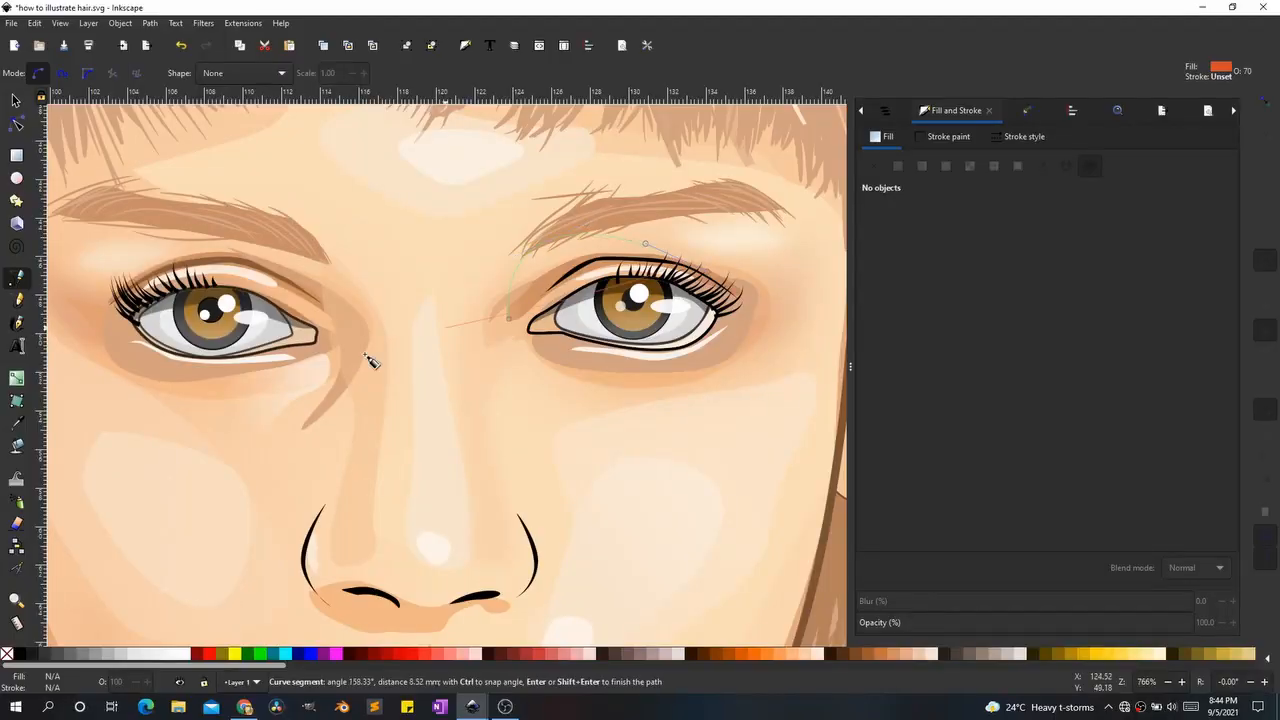
scroll(312, 385, down, 6)
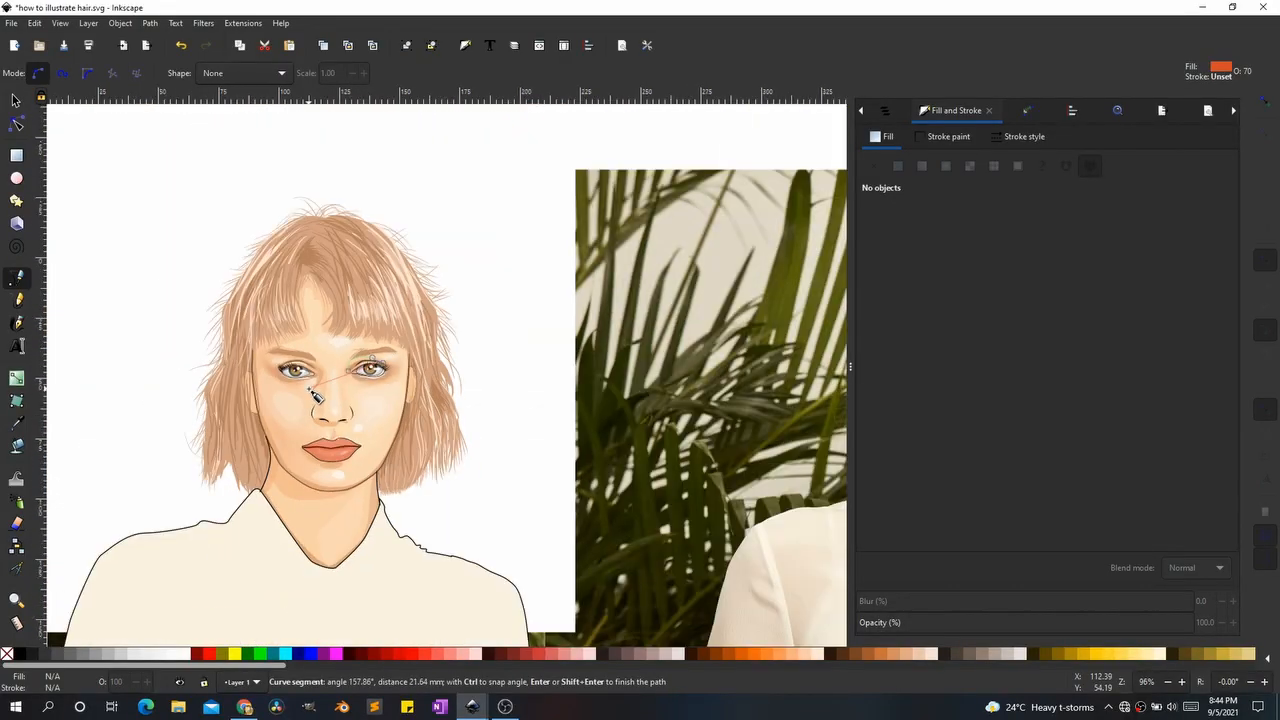
scroll(315, 395, down, 1)
scroll(320, 390, up, 3)
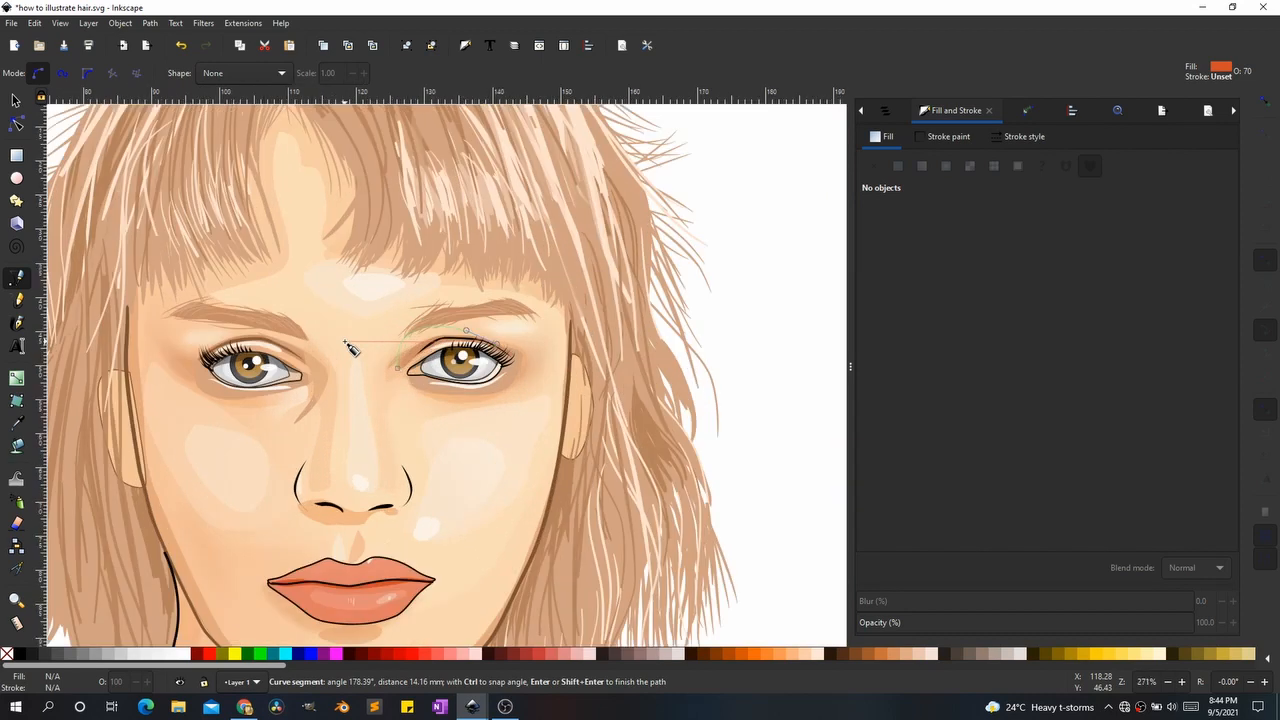
scroll(340, 360, down, 2)
scroll(352, 350, down, 1)
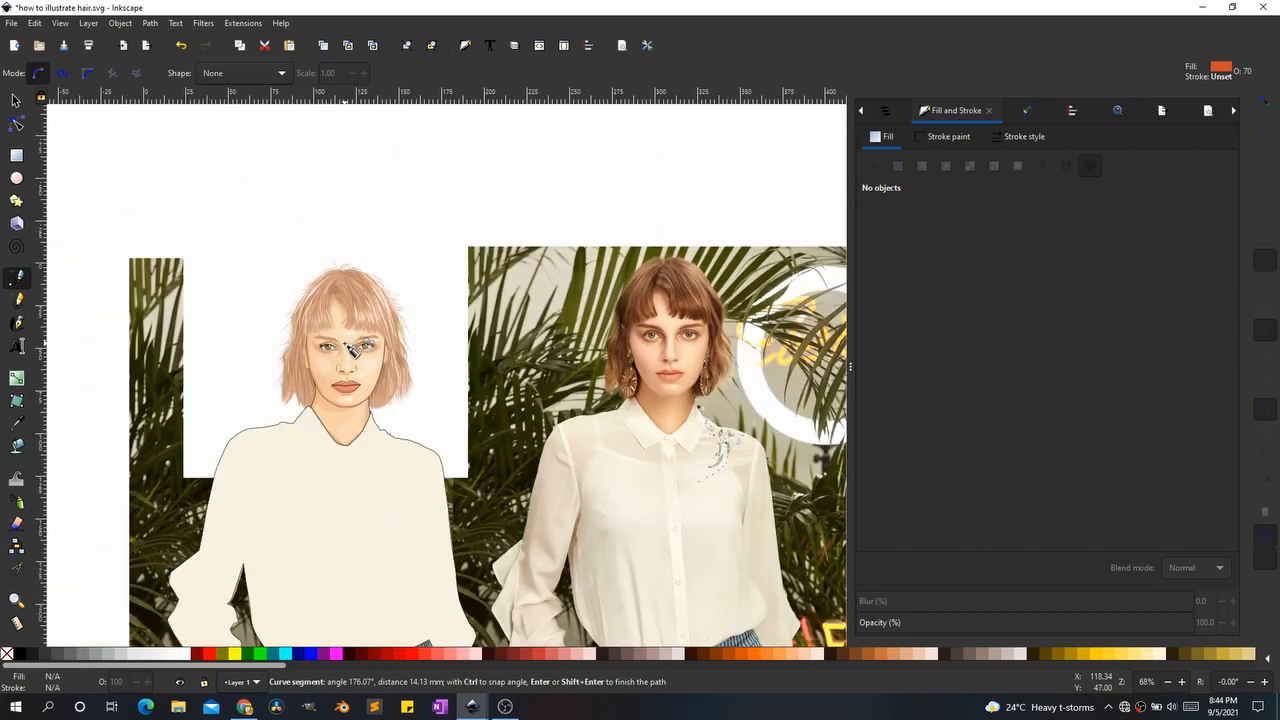
scroll(352, 348, up, 8)
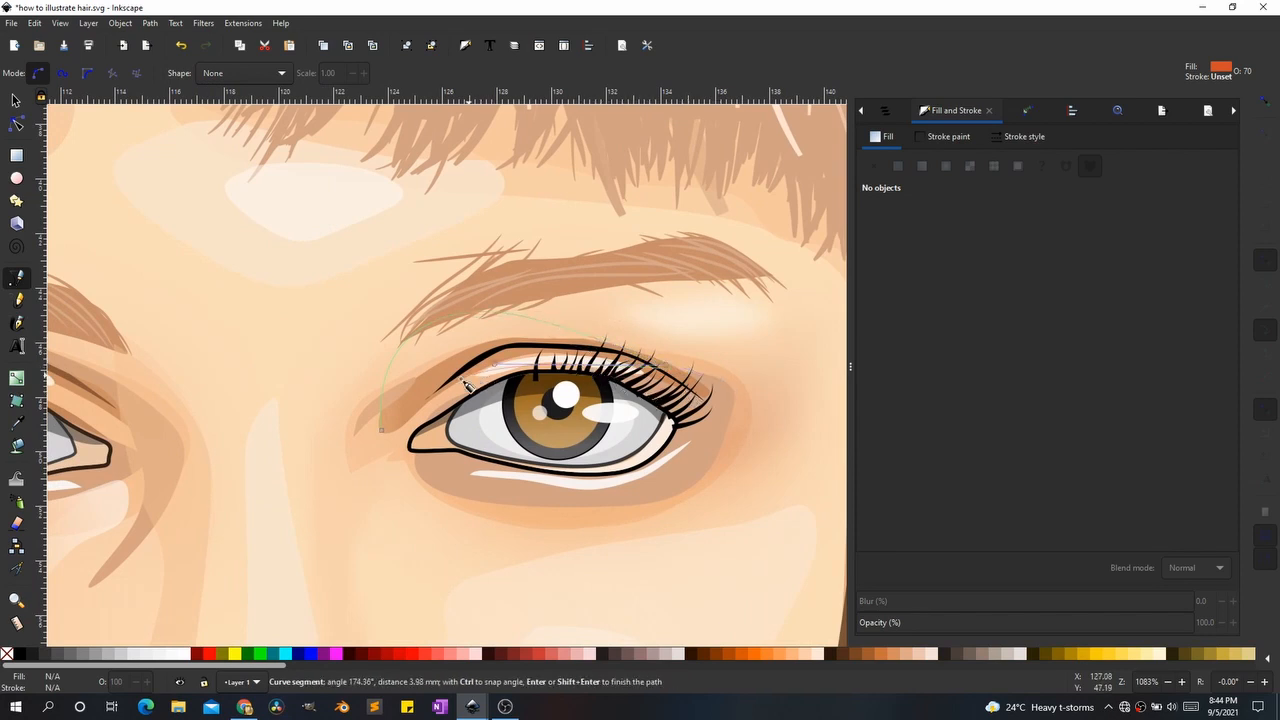
click(382, 432)
Step: Draw a matching shadow shape about 8.7 mm wide over the left-hand eye's inner lid, curving down beside the nose
scroll(326, 423, right, 3)
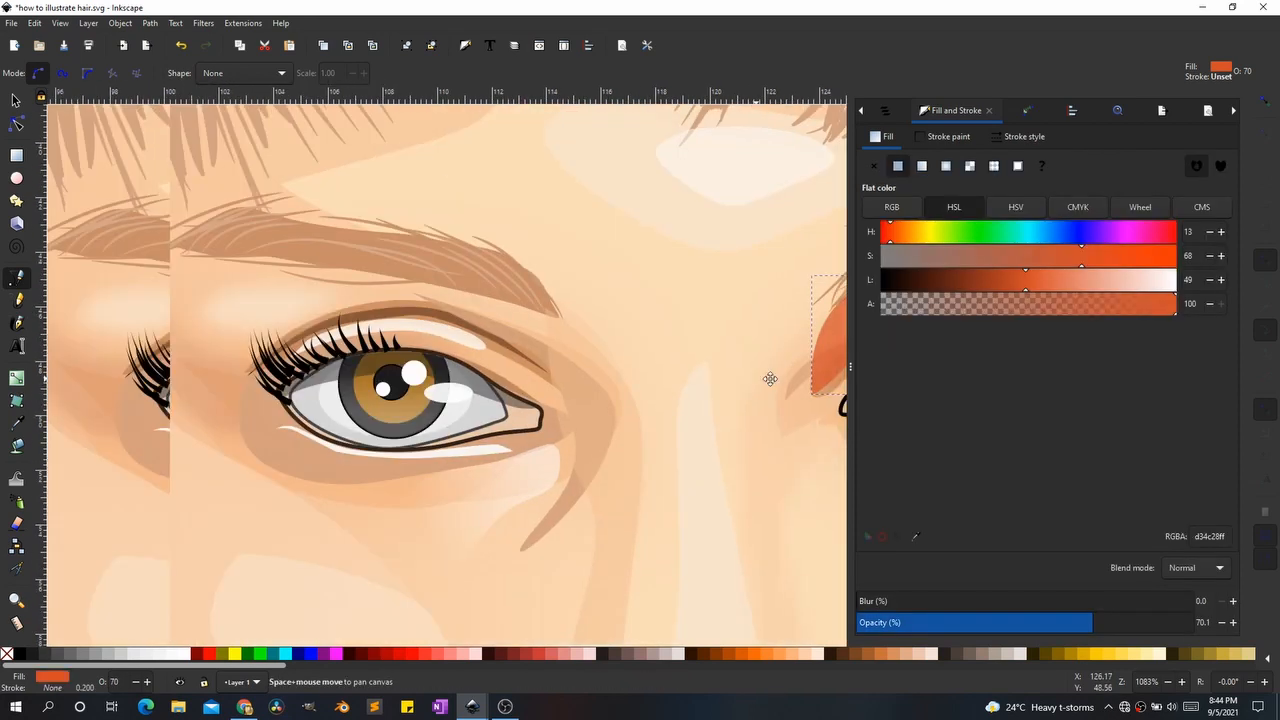
click(391, 309)
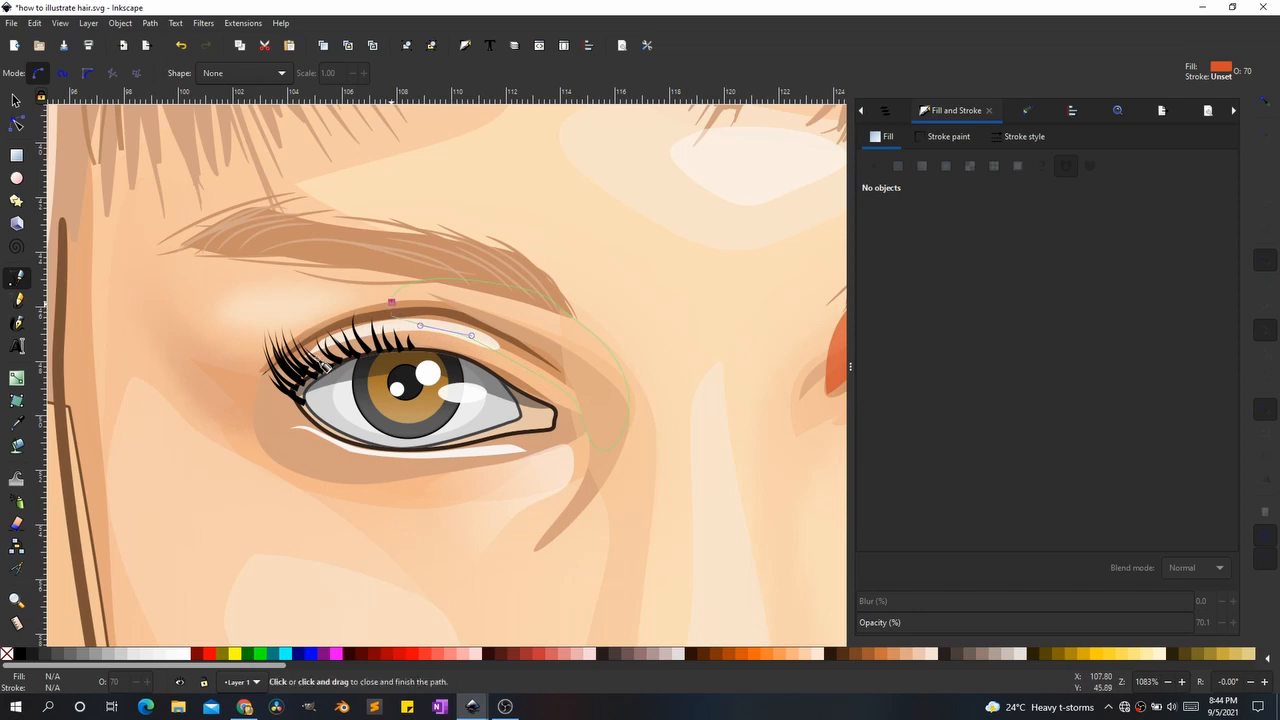
click(391, 302)
scroll(323, 366, down, 2)
scroll(365, 440, down, 2)
key(s)
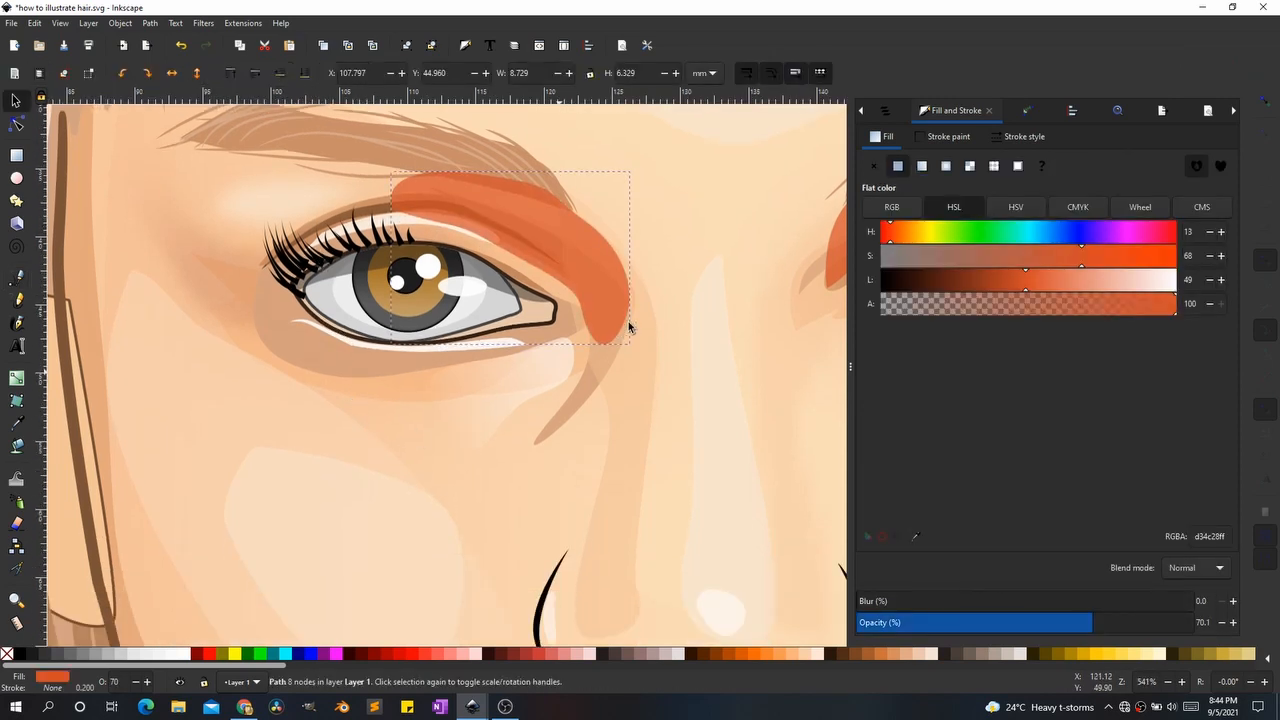
scroll(600, 323, down, 2)
Step: Select both eyelid shapes and fill them with the skin shadow colour d1a282 sampled beneath the right-hand eye
shift+click(609, 333)
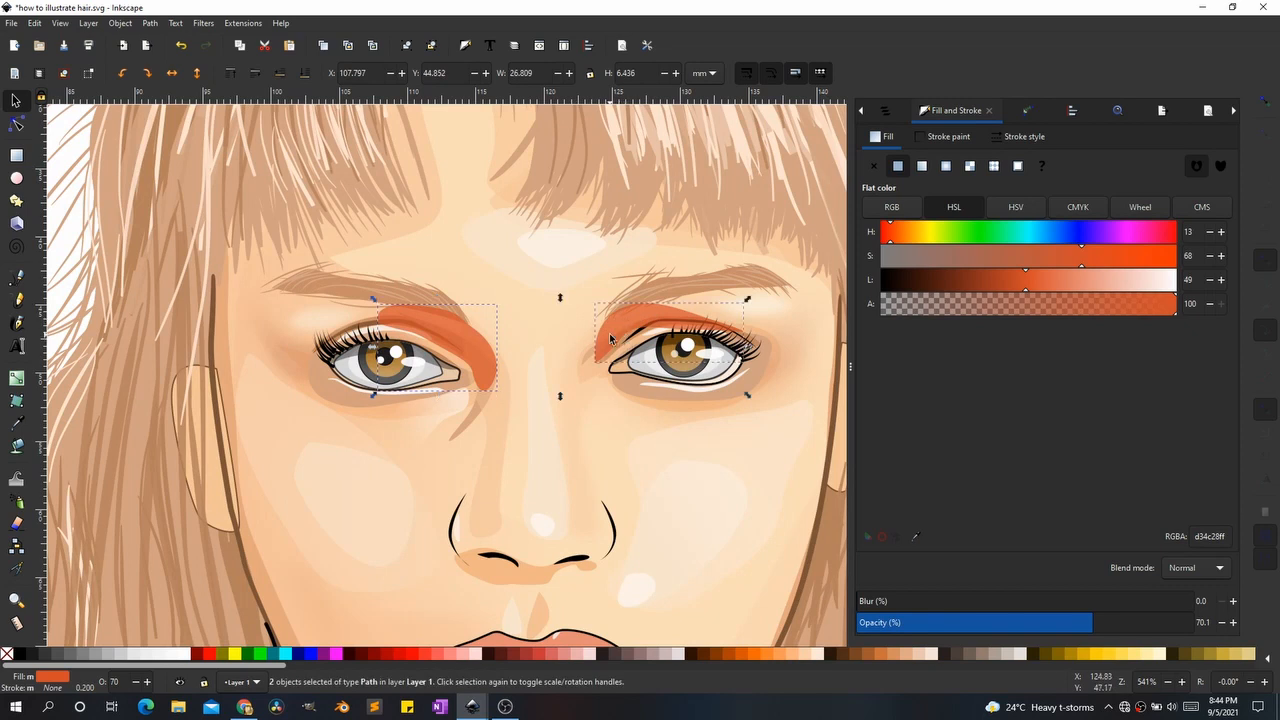
key(d)
click(628, 390)
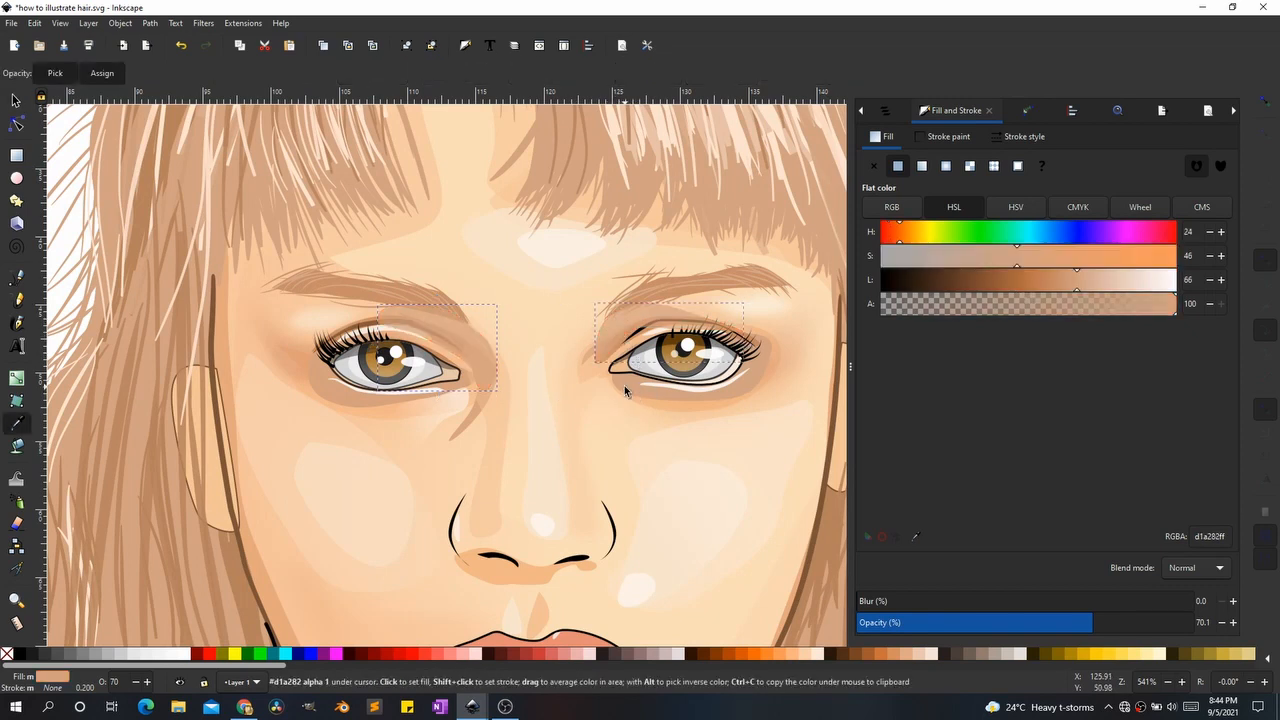
key(s)
click(476, 345)
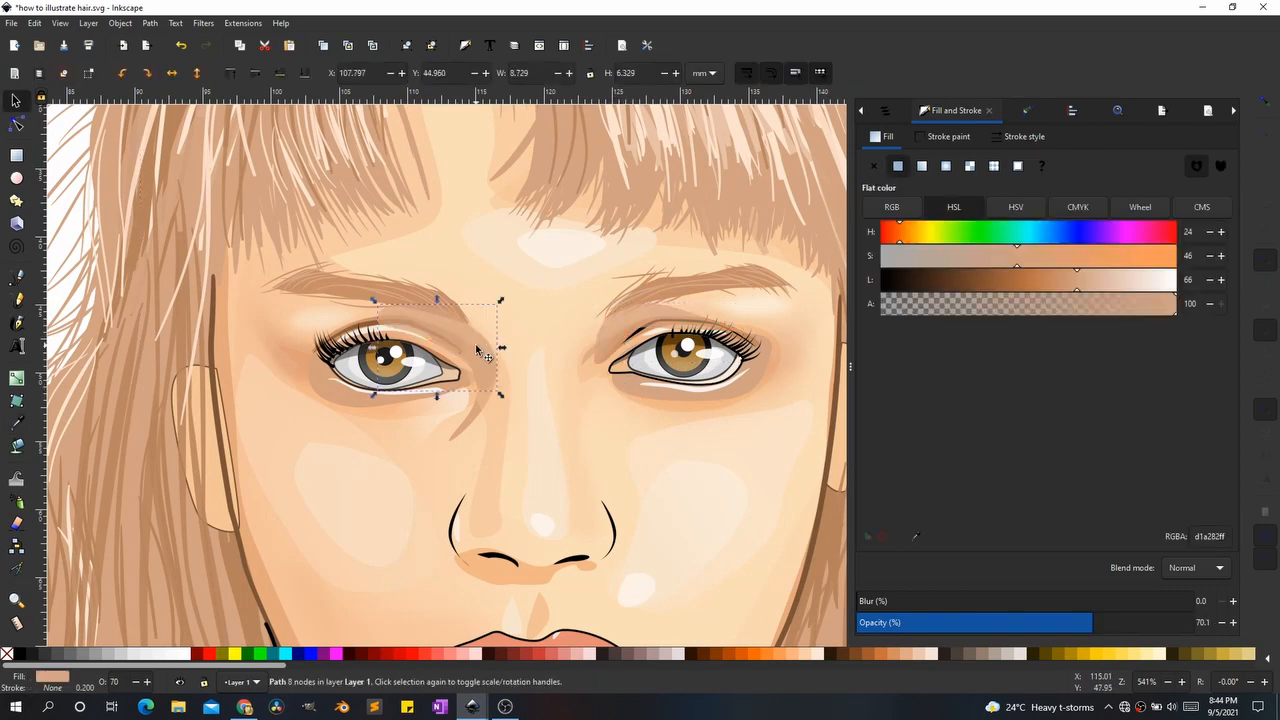
Step: Examine the new eyelid shadows on the whole portrait beside the reference photo
scroll(458, 392, down, 3)
click(444, 406)
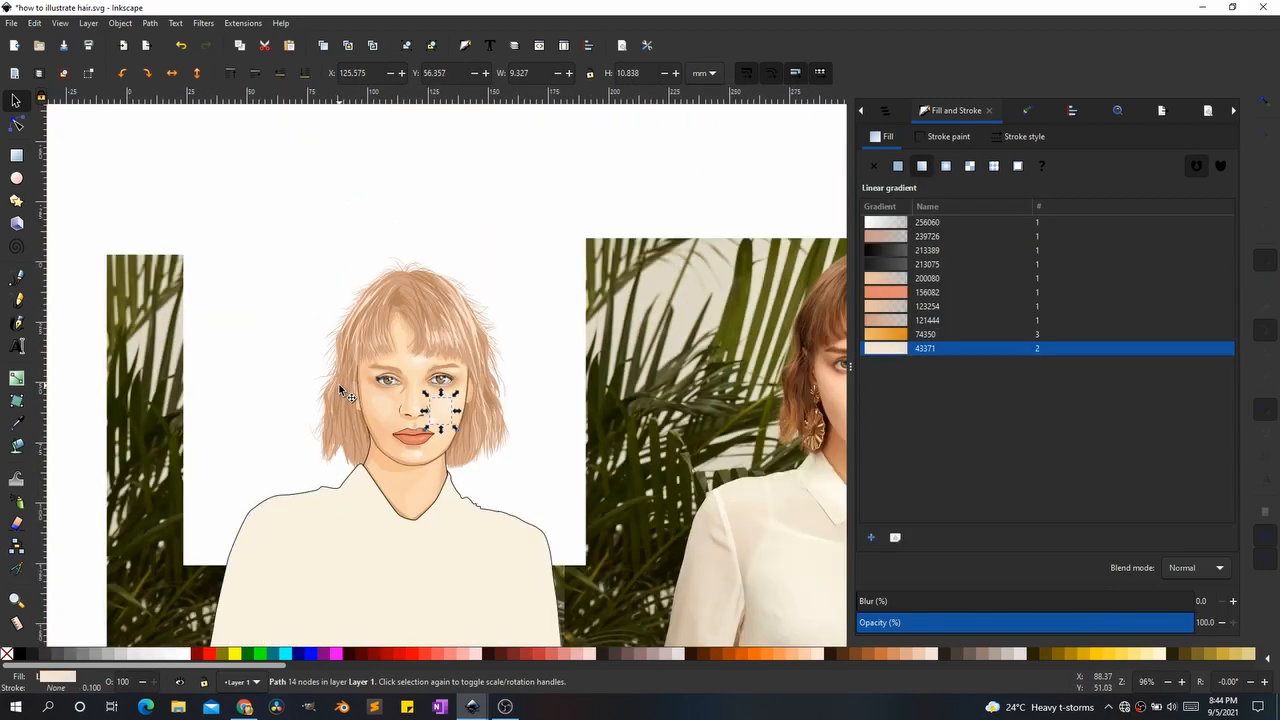
scroll(386, 385, up, 4)
scroll(400, 404, down, 1)
scroll(398, 408, down, 3)
click(470, 426)
click(503, 424)
scroll(325, 405, down, 1)
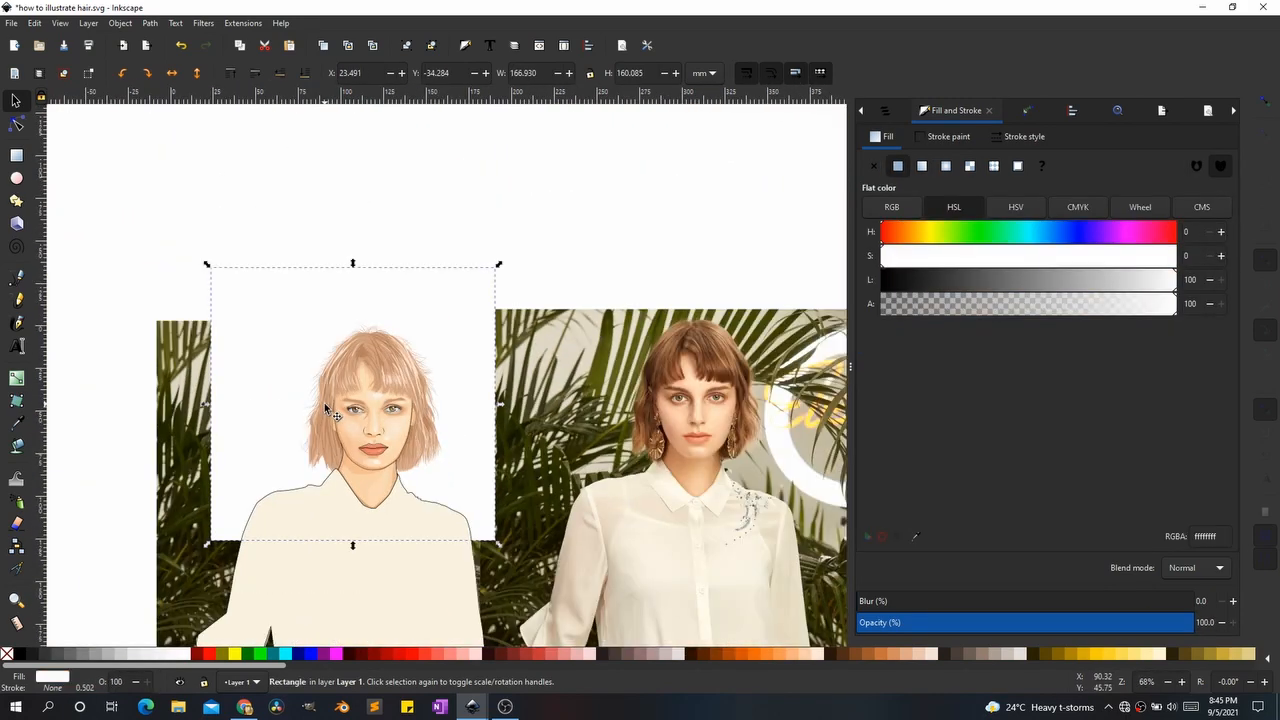
Step: Recolour the outermost eyelashes of the right-hand eye with a sampled brown, adjusting its lightness to 43
scroll(397, 447, up, 2)
scroll(397, 383, up, 6)
scroll(431, 280, up, 2)
click(430, 244)
click(35, 25)
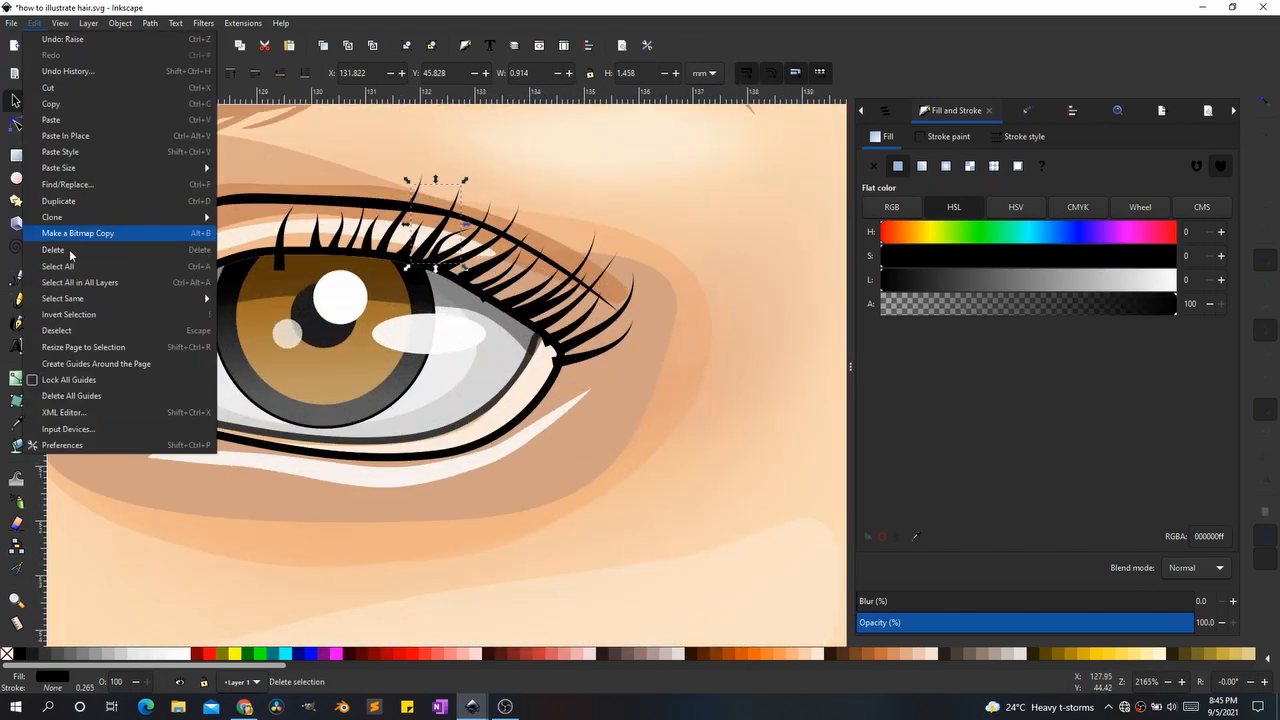
click(297, 302)
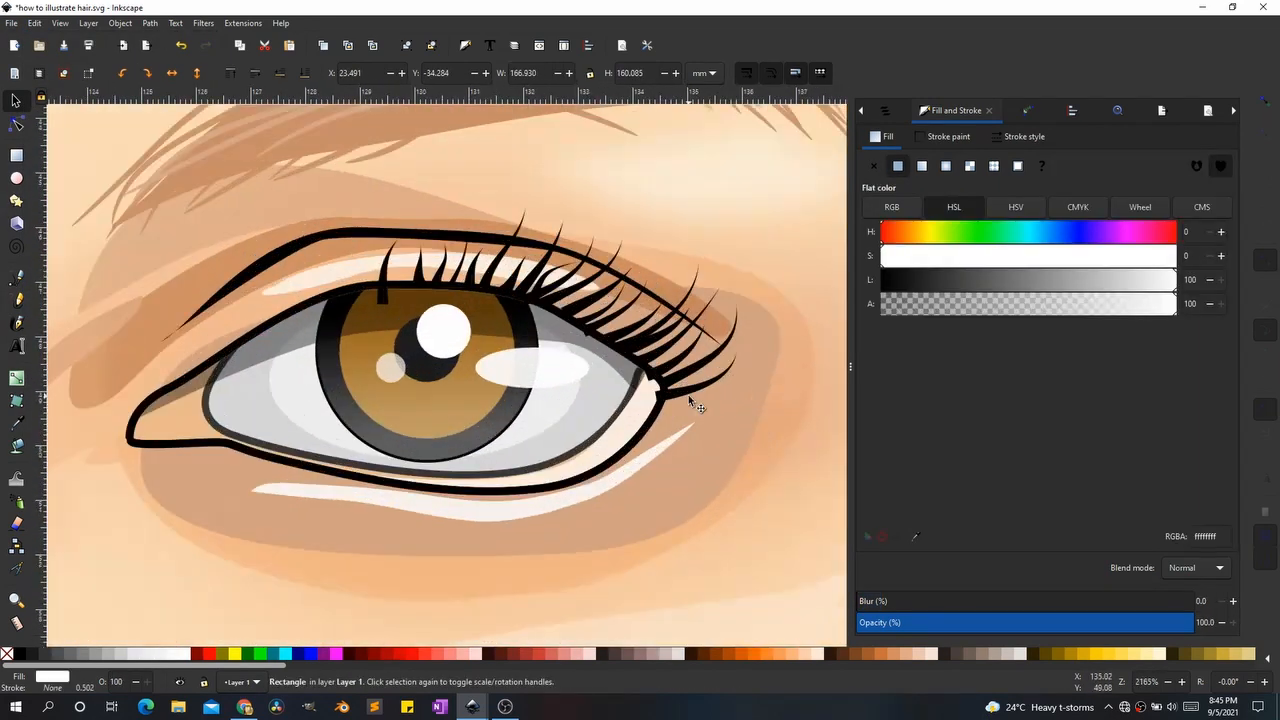
key(d)
scroll(476, 335, down, 2)
click(643, 340)
drag(1077, 281, 1017, 283)
scroll(698, 350, up, 3)
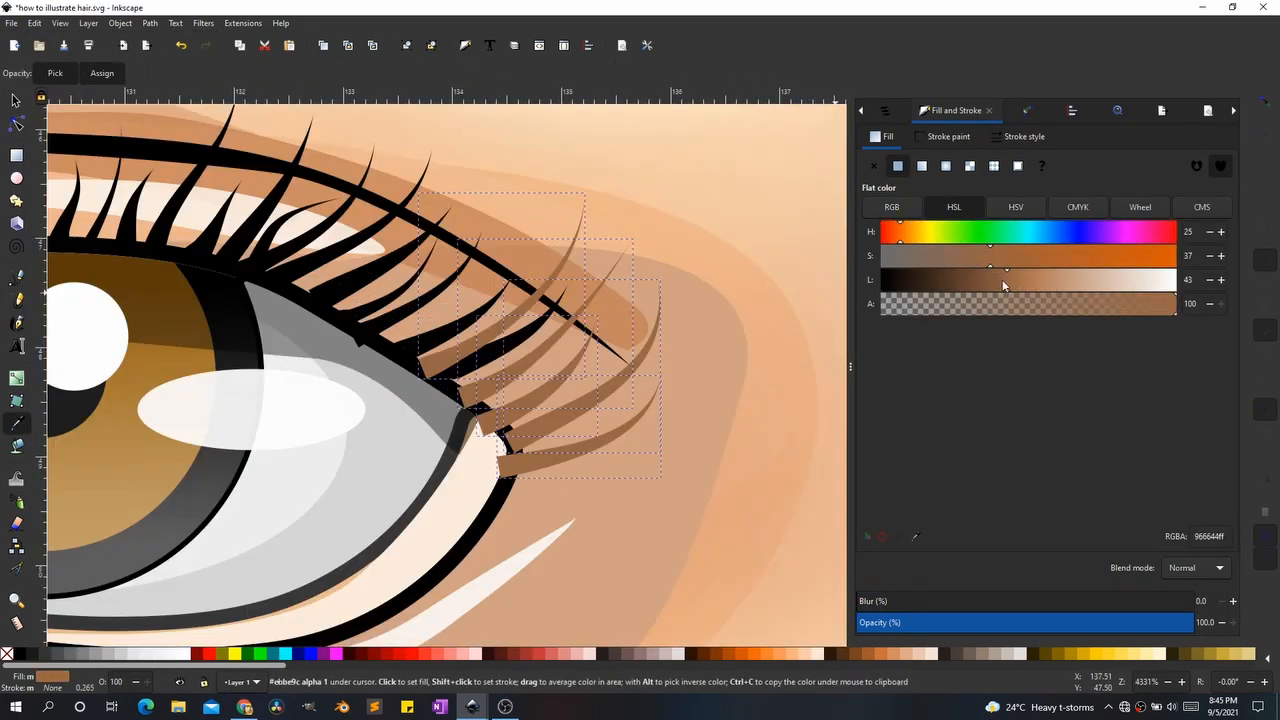
Step: Select the remaining black eyelashes of the right-hand eye and give them the same brown as the outer ones
key(s)
click(633, 406)
scroll(633, 406, down, 8)
scroll(622, 406, up, 7)
click(608, 346)
shift+click(586, 329)
shift+click(570, 314)
shift+click(547, 302)
shift+click(514, 294)
shift+click(474, 280)
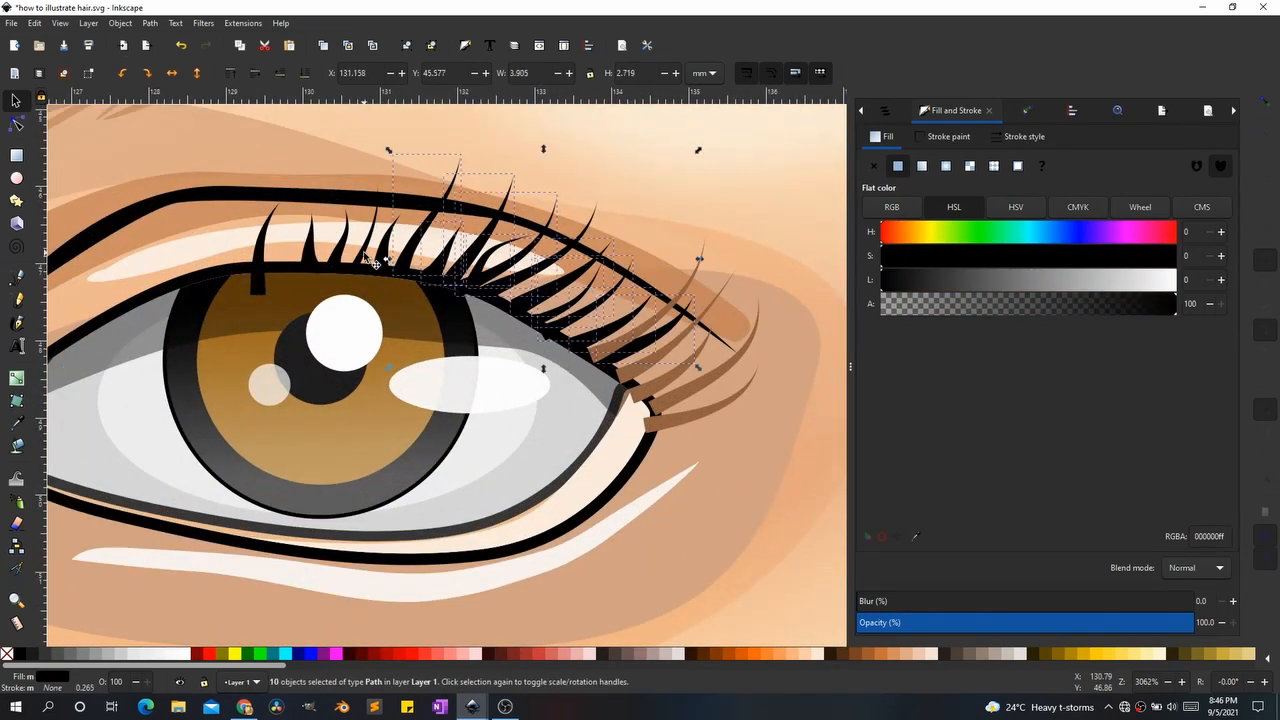
key(d)
click(239, 304)
Step: Sample the eyelash brown for the right-hand eye's outline shape, undoing the misplaced colour sample
scroll(324, 328, down, 4)
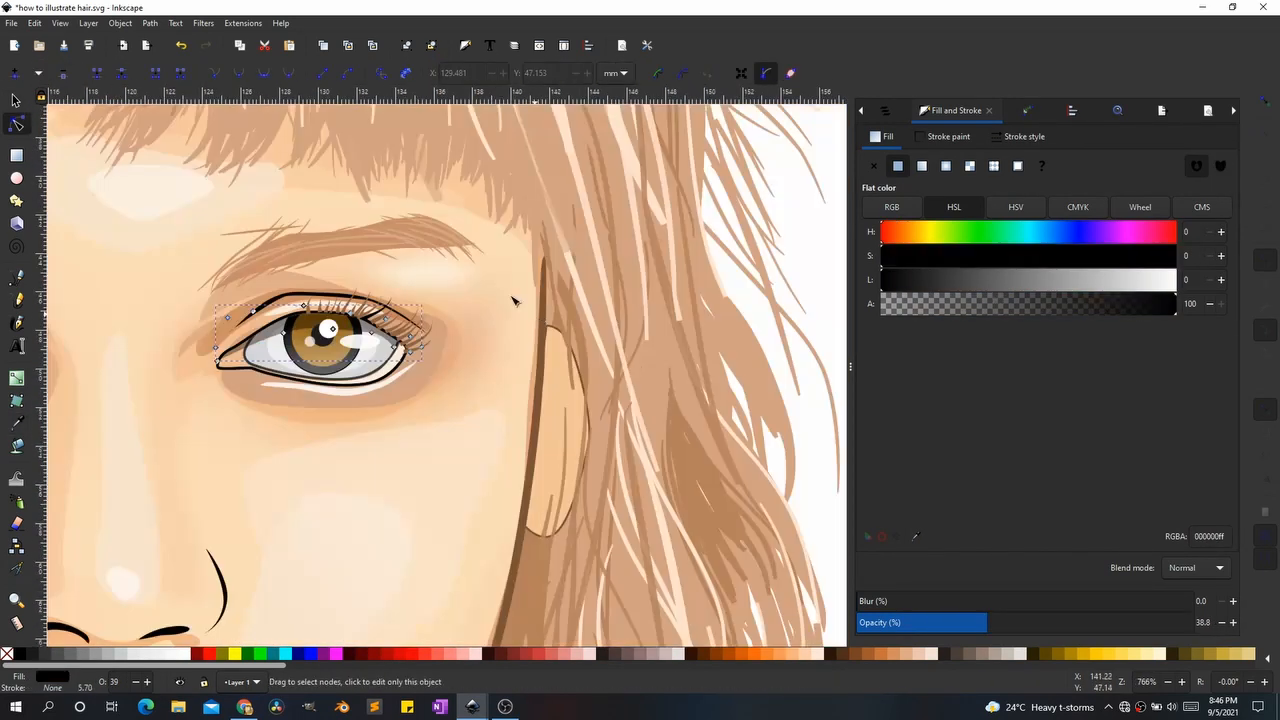
key(e)
scroll(356, 314, up, 3)
click(400, 275)
click(487, 498)
scroll(566, 392, down, 1)
key(d)
click(543, 417)
key(ctrl+z)
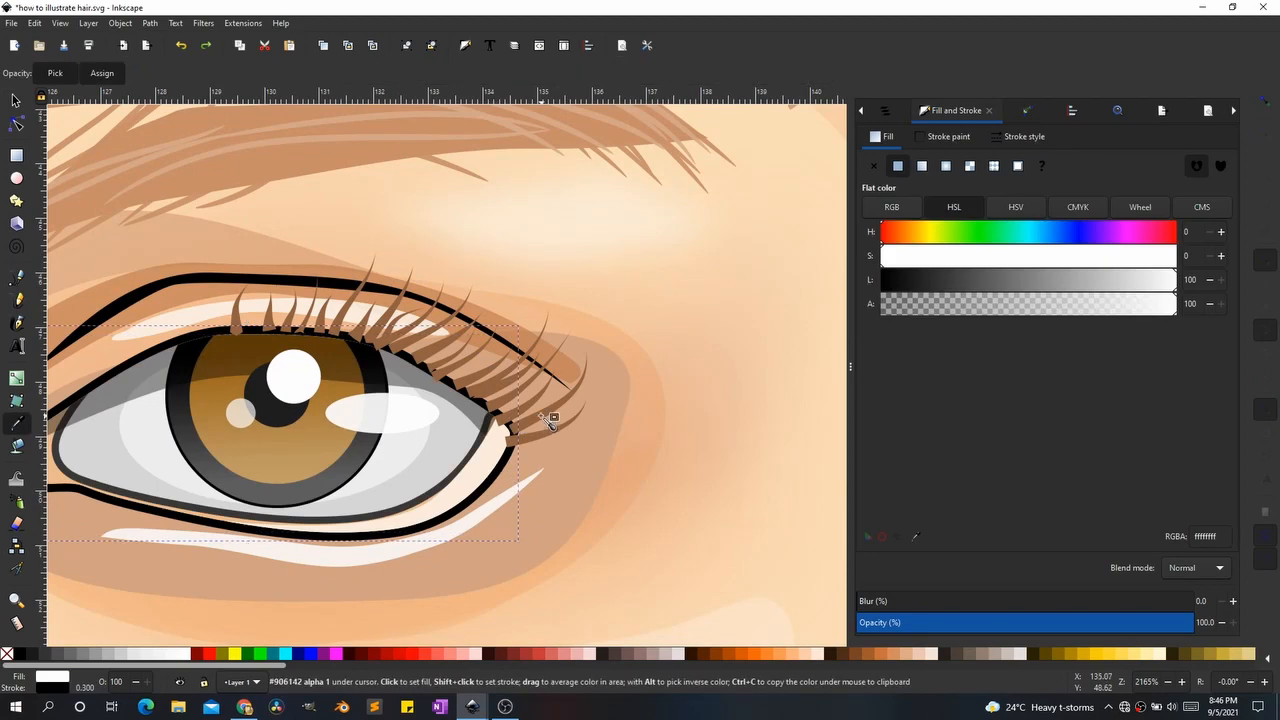
Step: Examine the recoloured eyelashes and eye outline across the whole face
scroll(480, 422, down, 6)
key(s)
click(577, 372)
click(613, 367)
scroll(410, 443, down, 3)
scroll(357, 465, up, 5)
click(789, 290)
click(740, 430)
scroll(498, 447, down, 4)
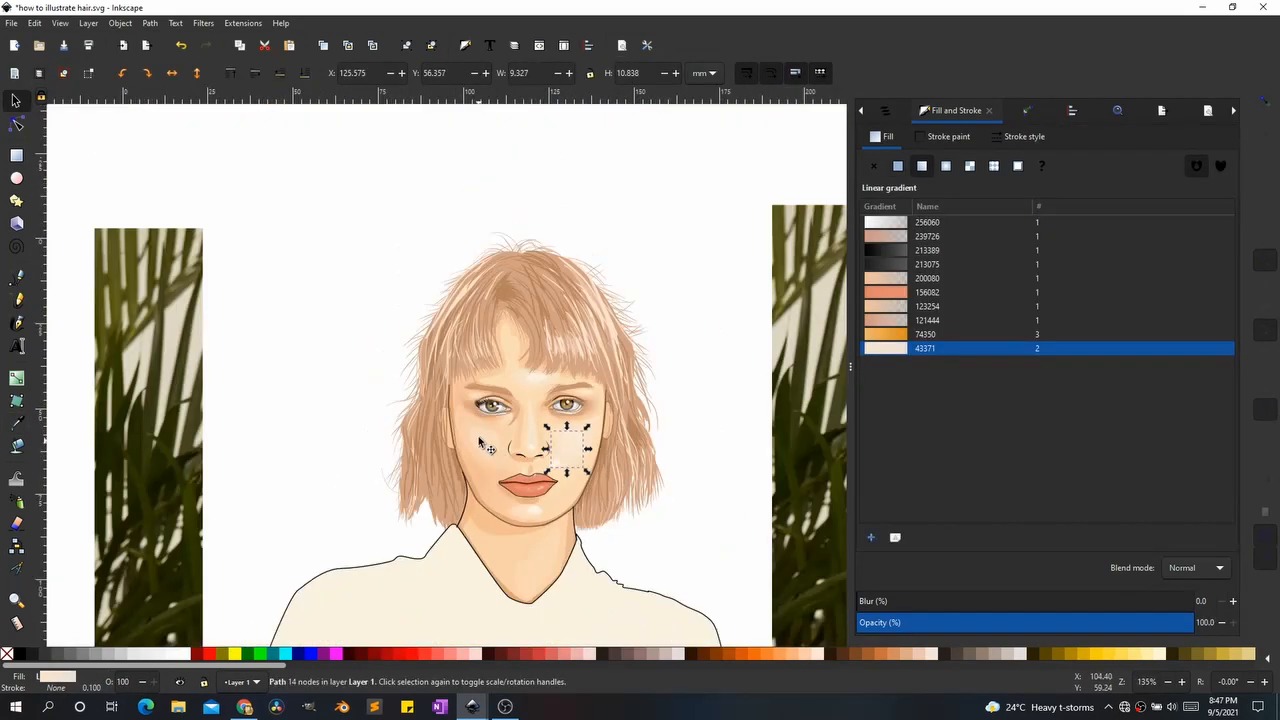
Step: Try a 28.3% opacity on the pale sliver inside the outer corner of the right-hand eye
scroll(484, 432, up, 3)
click(520, 371)
scroll(420, 420, down, 3)
scroll(526, 412, up, 3)
scroll(521, 408, up, 3)
ctrl+click(584, 312)
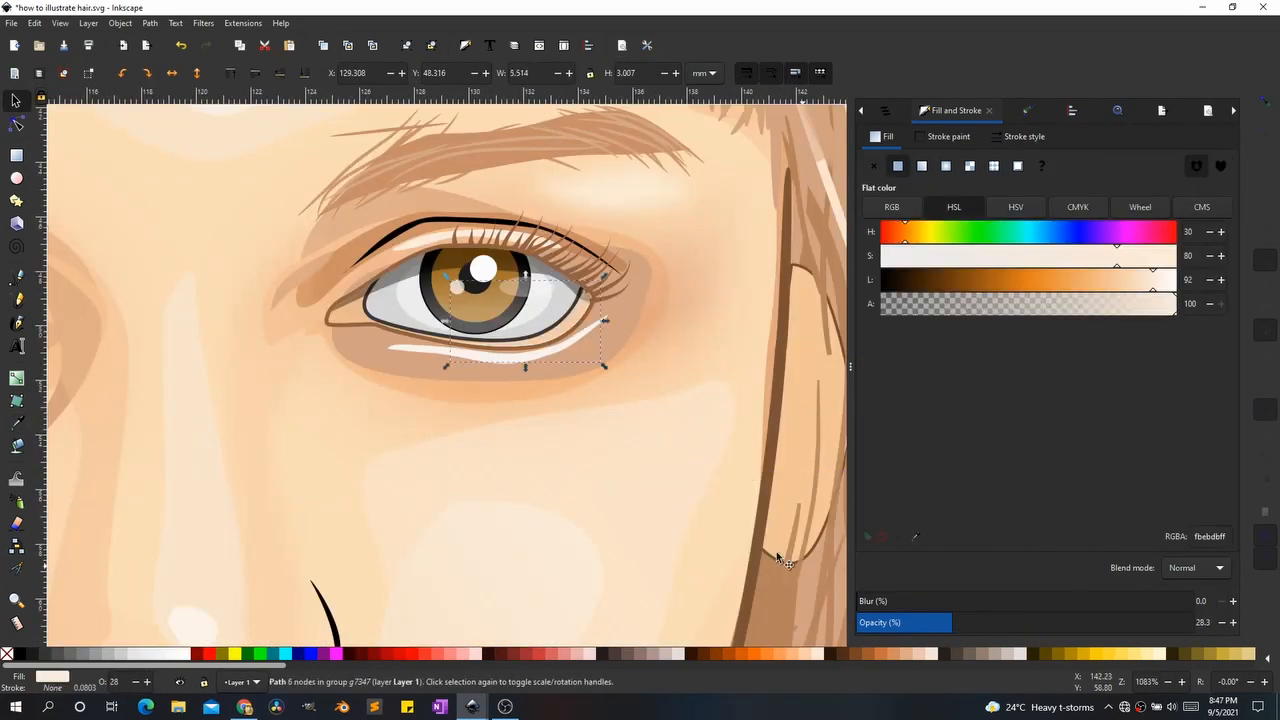
key(ctrl+z)
Step: Select the left-hand eye's eyelashes without the pupil and recolour them with the brown of the other eye's lashes
scroll(567, 476, down, 5)
click(643, 503)
scroll(455, 458, up, 2)
scroll(495, 474, up, 4)
click(122, 275)
drag(66, 200, 322, 340)
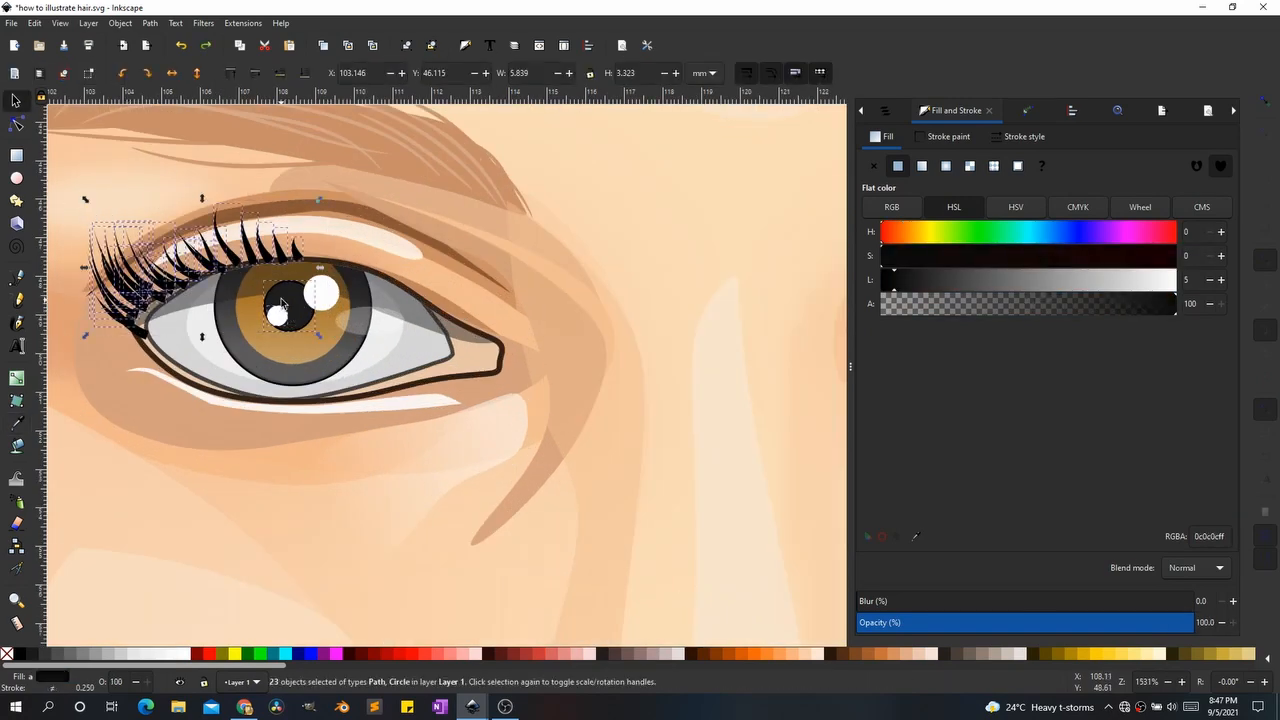
shift+click(281, 303)
scroll(281, 303, down, 4)
key(d)
click(550, 350)
scroll(387, 354, up, 4)
Step: Recolour the left-hand eye's outline stroke with a sampled brown and raise its lightness to 35
scroll(591, 381, up, 5)
click(345, 215)
key(s)
click(547, 375)
key(d)
alt+click(580, 380)
click(538, 401)
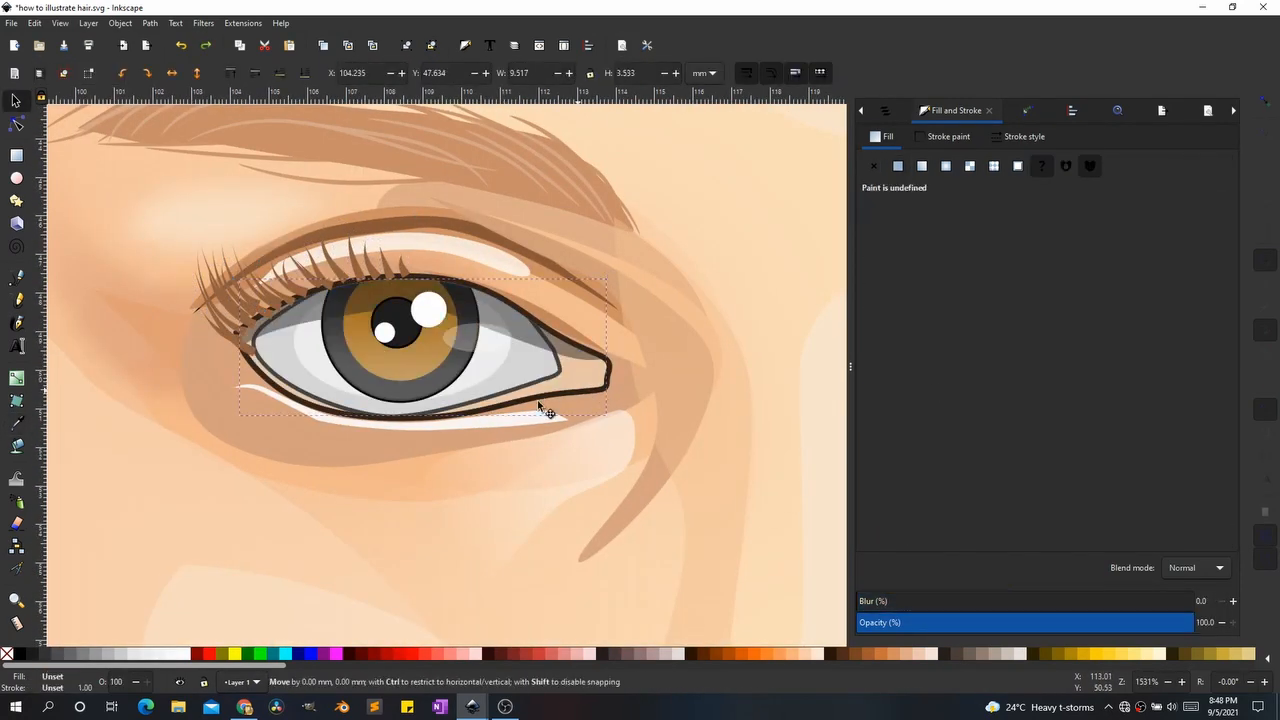
alt+click(608, 377)
scroll(375, 502, down, 2)
click(945, 137)
drag(916, 283, 999, 284)
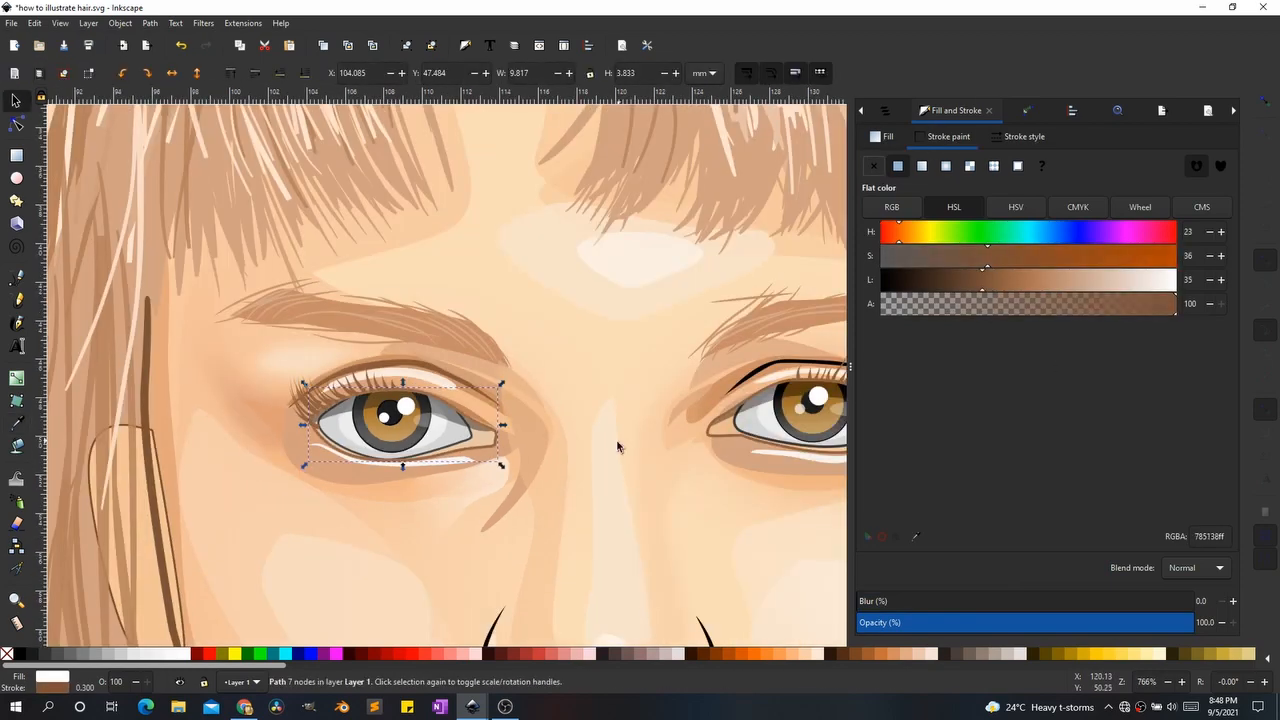
scroll(490, 477, down, 5)
click(671, 449)
Step: Fill the pale shape in the left-hand eye white with the other eye's f2f2f2 and raise it to full opacity
scroll(522, 500, up, 4)
click(325, 391)
scroll(331, 352, down, 4)
click(480, 290)
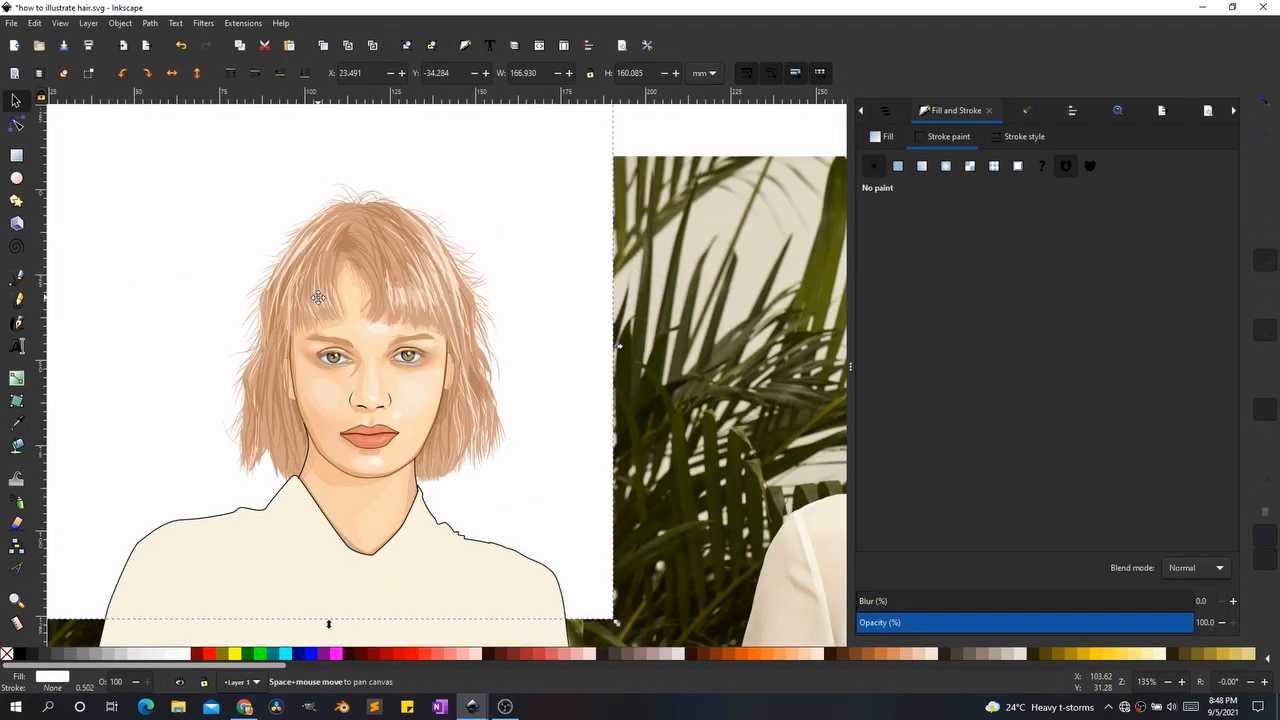
scroll(340, 325, up, 5)
ctrl+click(290, 514)
key(d)
click(610, 512)
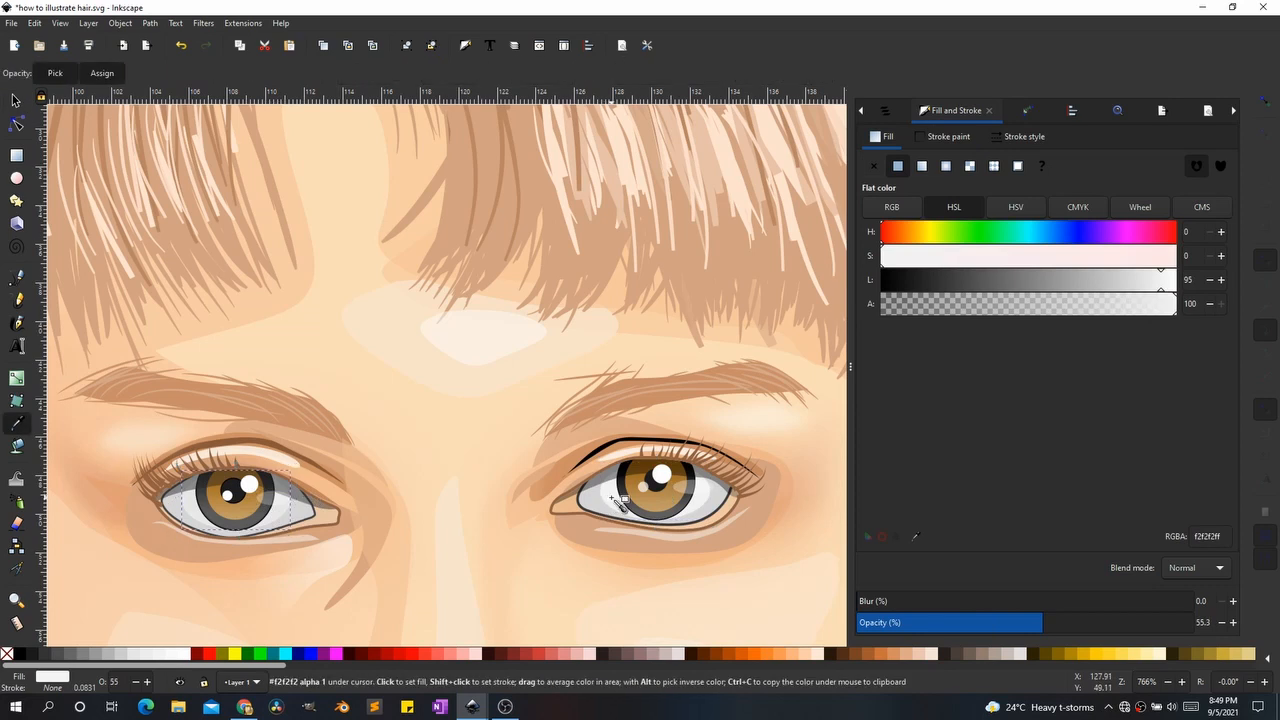
drag(1063, 622, 1194, 622)
Step: Check the pieces of both eye whites and the face outline's stroke and fill paint
key(s)
click(604, 506)
ctrl+click(604, 506)
ctrl+click(300, 510)
scroll(321, 508, down, 2)
click(552, 360)
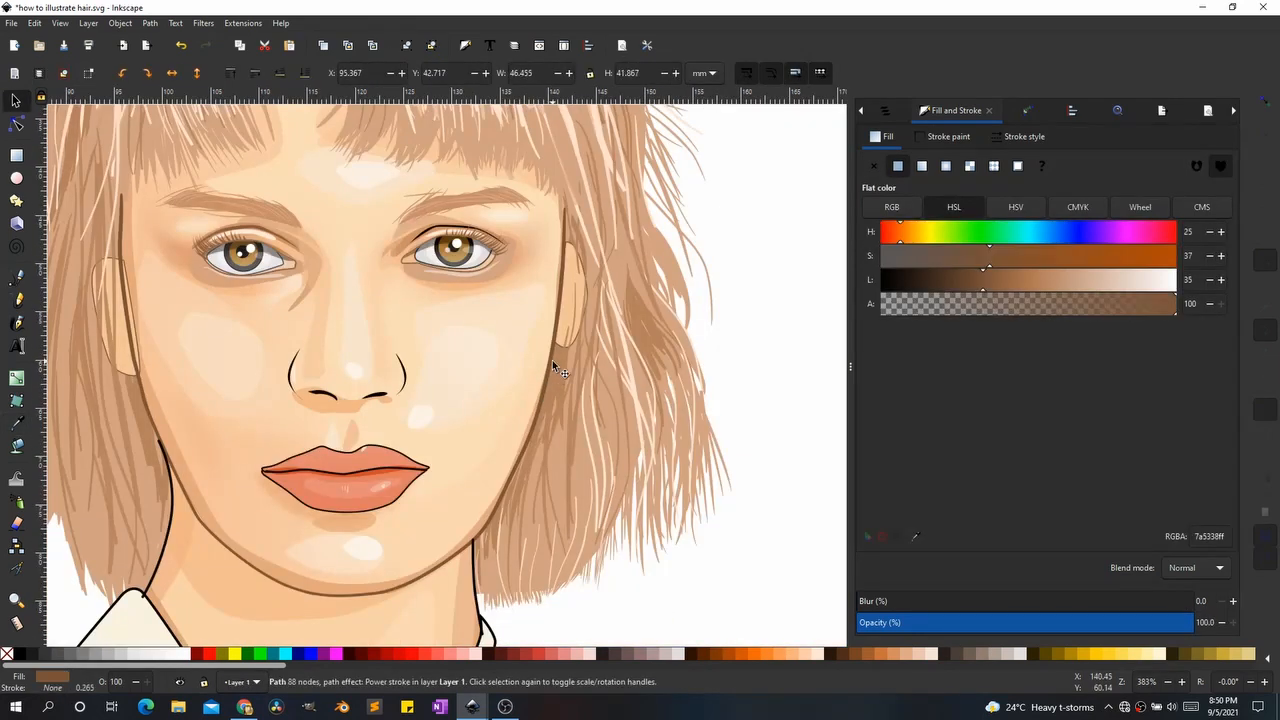
click(948, 137)
click(887, 137)
click(690, 430)
Step: Draw the right-hand collar flap of the blouse as a closed shape from the neckline to the collar tip
scroll(423, 331, down, 4)
scroll(385, 441, down, 1)
scroll(280, 435, up, 3)
click(60, 23)
click(225, 121)
scroll(453, 451, up, 2)
key(b)
click(529, 292)
drag(452, 501, 443, 493)
click(343, 385)
click(529, 292)
Step: Draw the left-hand collar flap as a closed shape from the neckline to the collar's outer edge
click(558, 314)
drag(376, 440, 362, 447)
click(269, 173)
click(662, 349)
scroll(277, 307, down, 3)
key(s)
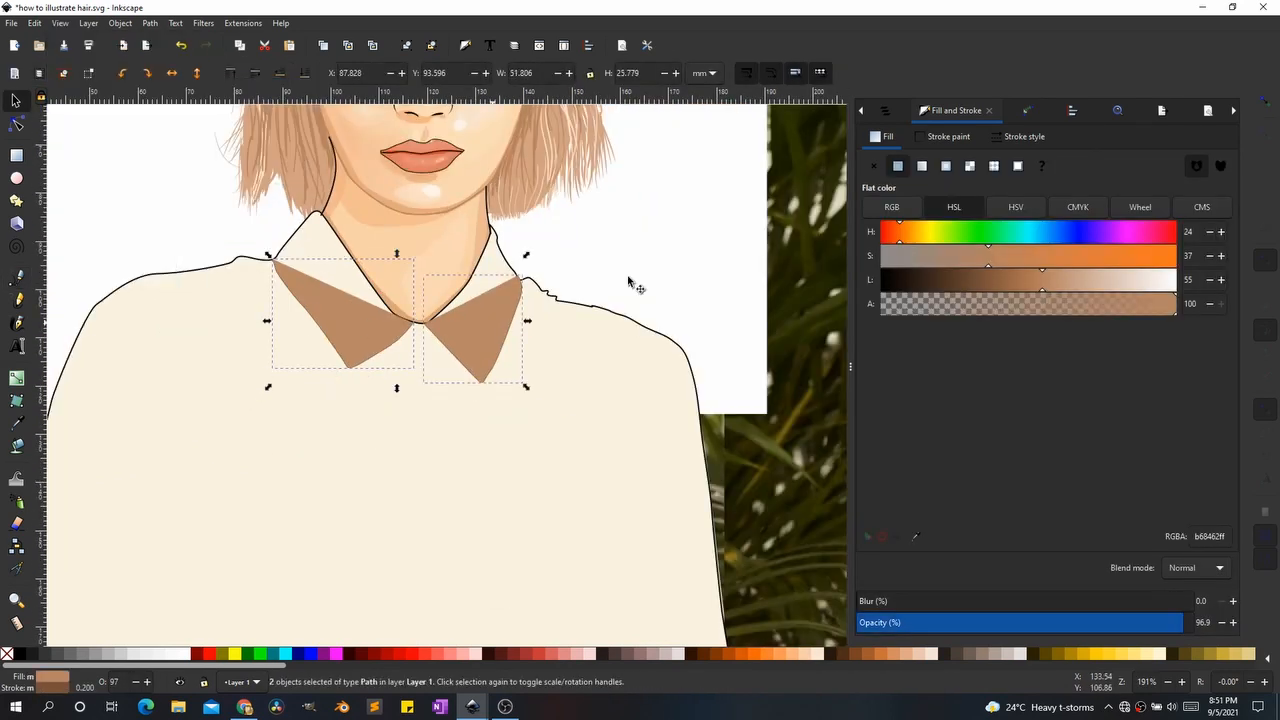
Step: Remove the fill from the collar flaps and adjust their outline width
shift+click(465, 330)
click(873, 166)
click(1024, 136)
click(936, 167)
scroll(551, 478, down, 2)
click(606, 297)
drag(458, 453, 454, 497)
drag(495, 394, 507, 395)
scroll(507, 393, down, 2)
click(640, 345)
Step: Select the gradient iris circle inside the left-hand eye group and lower its opacity
scroll(541, 335, up, 4)
scroll(362, 300, up, 4)
ctrl+click(270, 274)
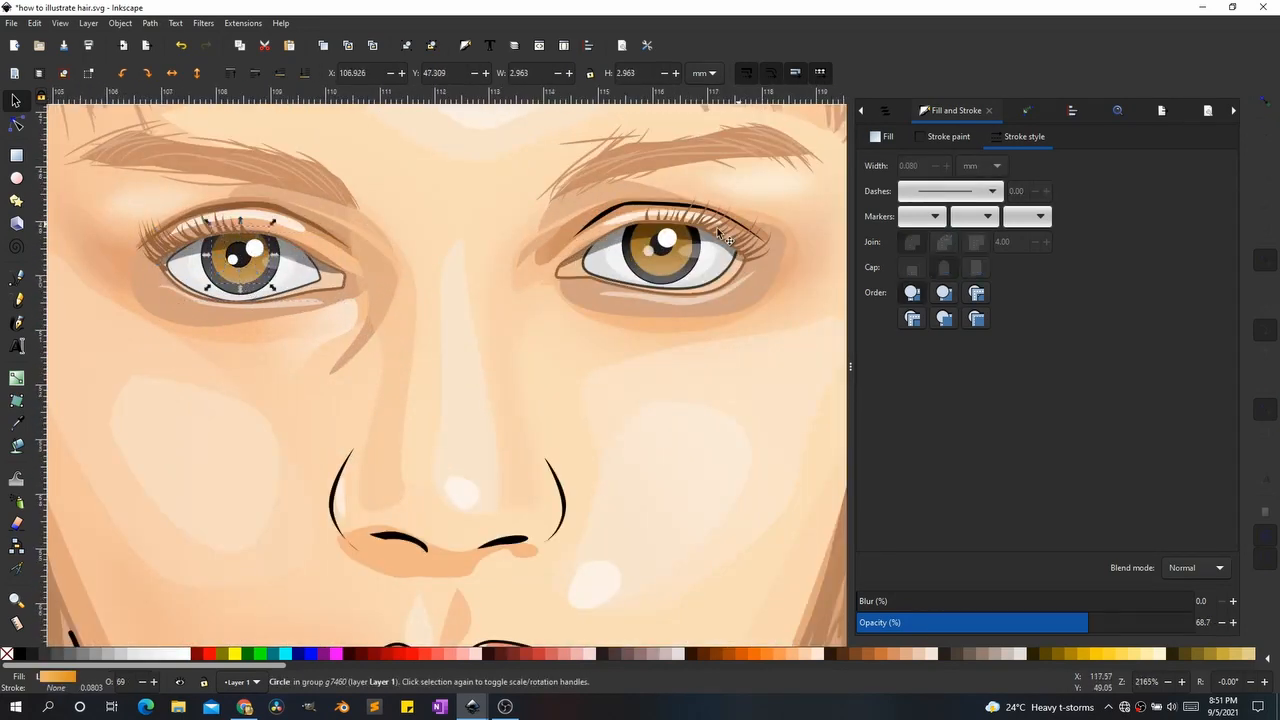
scroll(256, 300, up, 2)
click(882, 136)
drag(1086, 621, 1023, 617)
scroll(160, 400, down, 5)
Step: Select the gradient iris circle inside the right-hand eye group and adjust its opacity
click(378, 285)
scroll(574, 290, down, 2)
scroll(574, 292, up, 3)
ctrl+click(582, 290)
drag(1146, 622, 1088, 622)
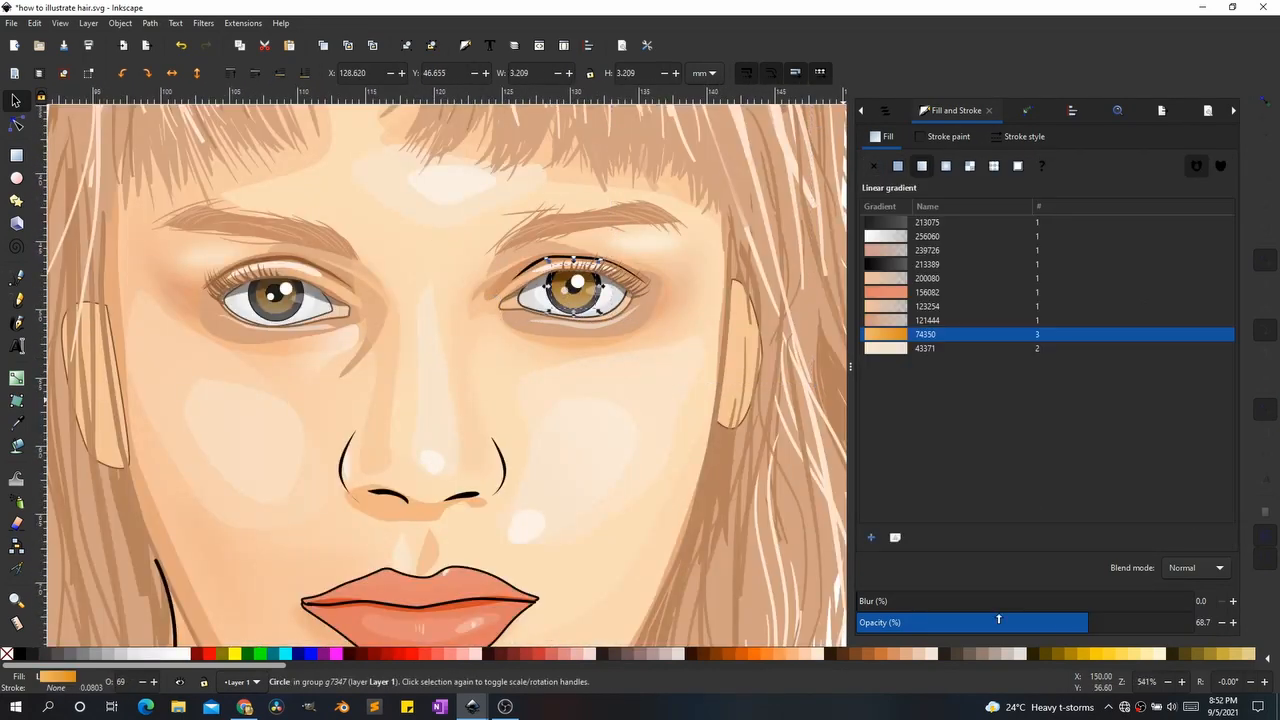
Step: Check the adjusted irises in both eyes against the reference photo
ctrl+click(580, 286)
scroll(410, 440, down, 4)
click(515, 342)
scroll(322, 363, down, 1)
scroll(322, 366, down, 1)
click(474, 434)
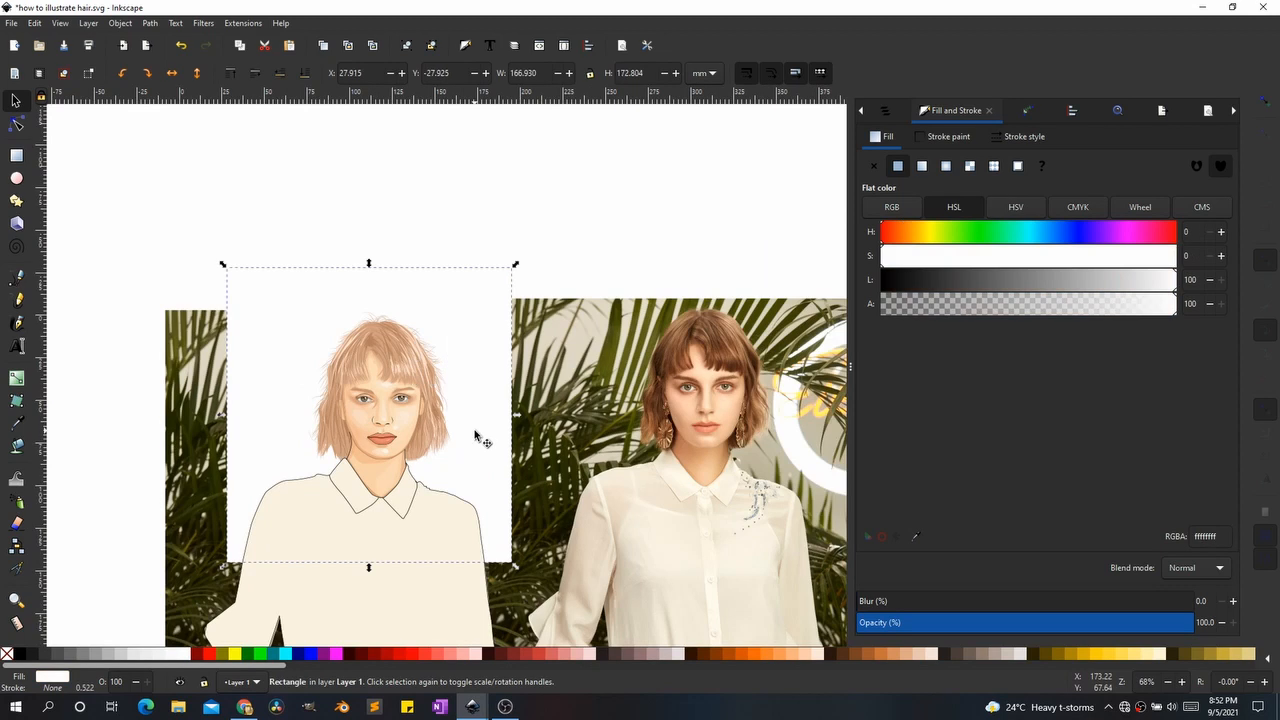
Step: Sample colours for shapes inside both eye groups and raise the opacity of the right-hand eye's shape
scroll(372, 403, up, 6)
ctrl+click(224, 383)
ctrl+click(312, 428)
key(d)
key(s)
ctrl+click(606, 414)
ctrl+click(606, 410)
key(d)
drag(1105, 622, 1146, 623)
key(s)
Step: Blur the shading shape beneath each eye to soften its edges
click(606, 404)
drag(876, 604, 1028, 609)
ctrl+click(292, 414)
drag(866, 603, 952, 604)
click(391, 418)
scroll(491, 521, down, 3)
click(557, 520)
click(697, 420)
scroll(385, 388, down, 3)
Step: Push the crease shadow above the right-hand eye into shape with the Tweak tool and recolour it with a sampled darker tan
scroll(465, 438, up, 7)
click(441, 258)
key(w)
mouse_move(488, 272)
mouse_down()
mouse_move(470, 252)
mouse_move(435, 248)
mouse_up()
key(d)
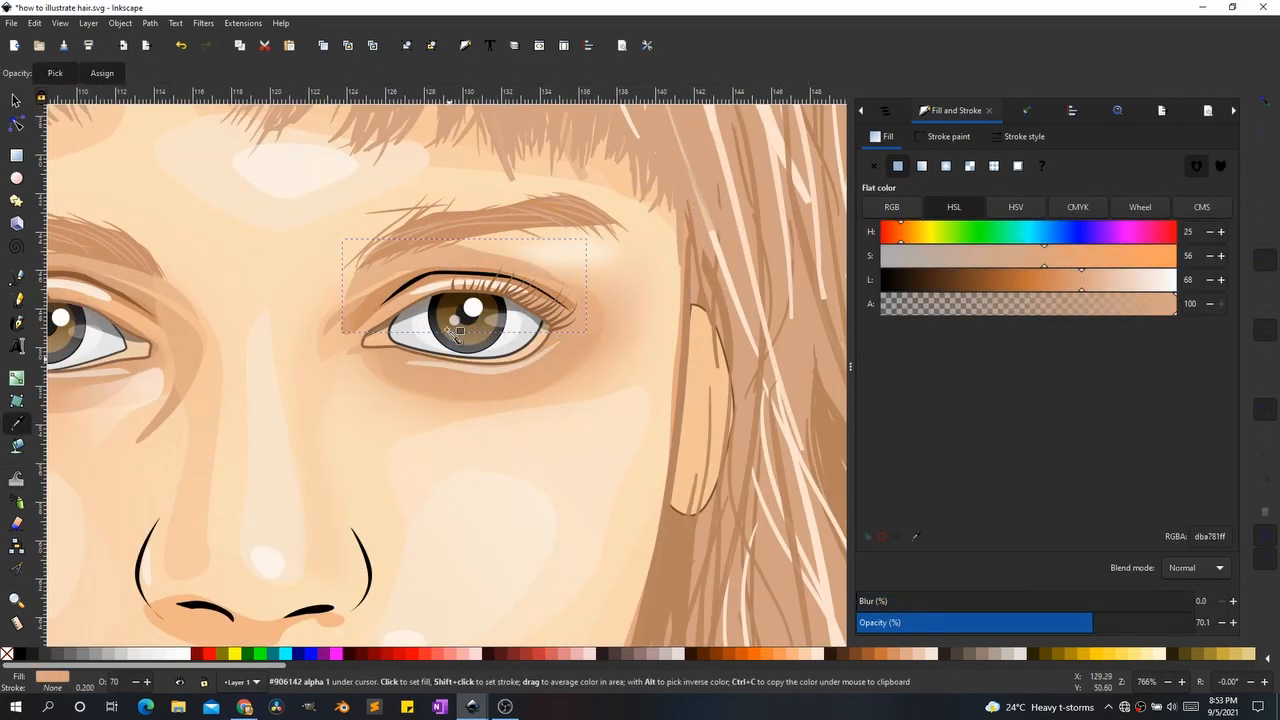
click(455, 333)
key(w)
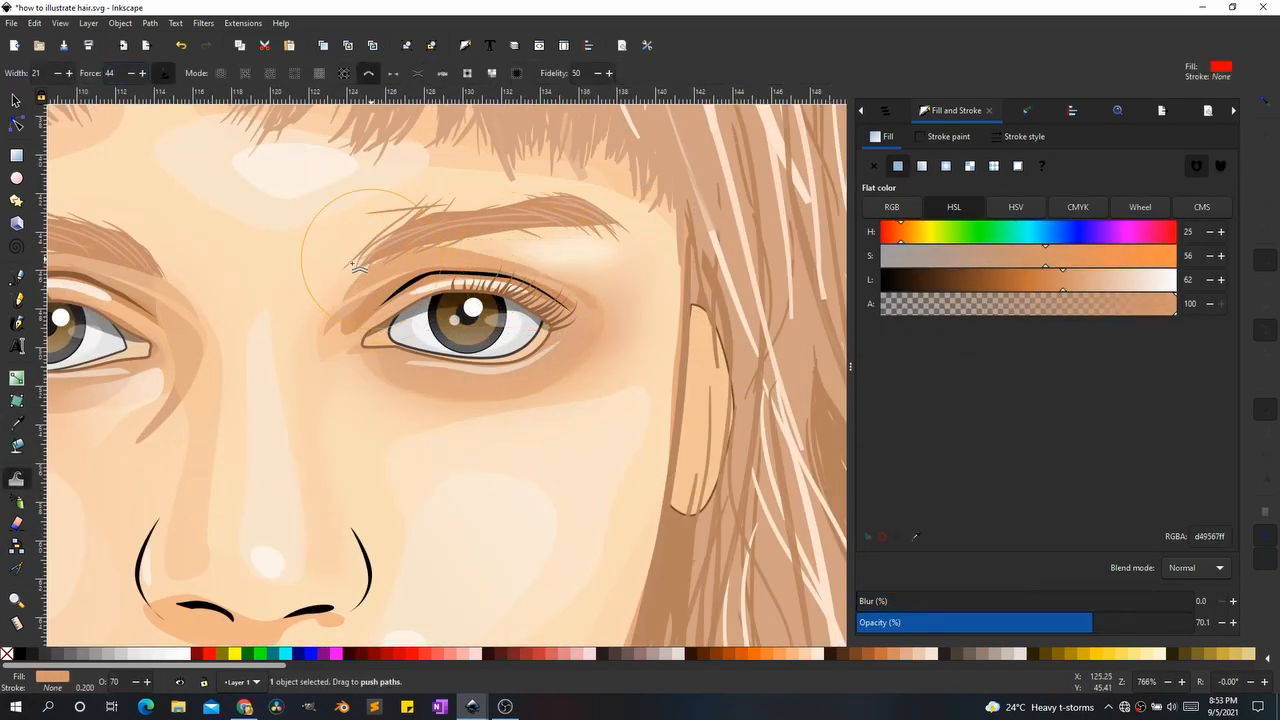
scroll(620, 318, down, 3)
scroll(384, 298, up, 3)
Step: Recolour the shape at the right-hand eye's upper lid with a colour sampled from the drawing
key(s)
click(463, 295)
key(d)
click(774, 320)
key(s)
click(540, 337)
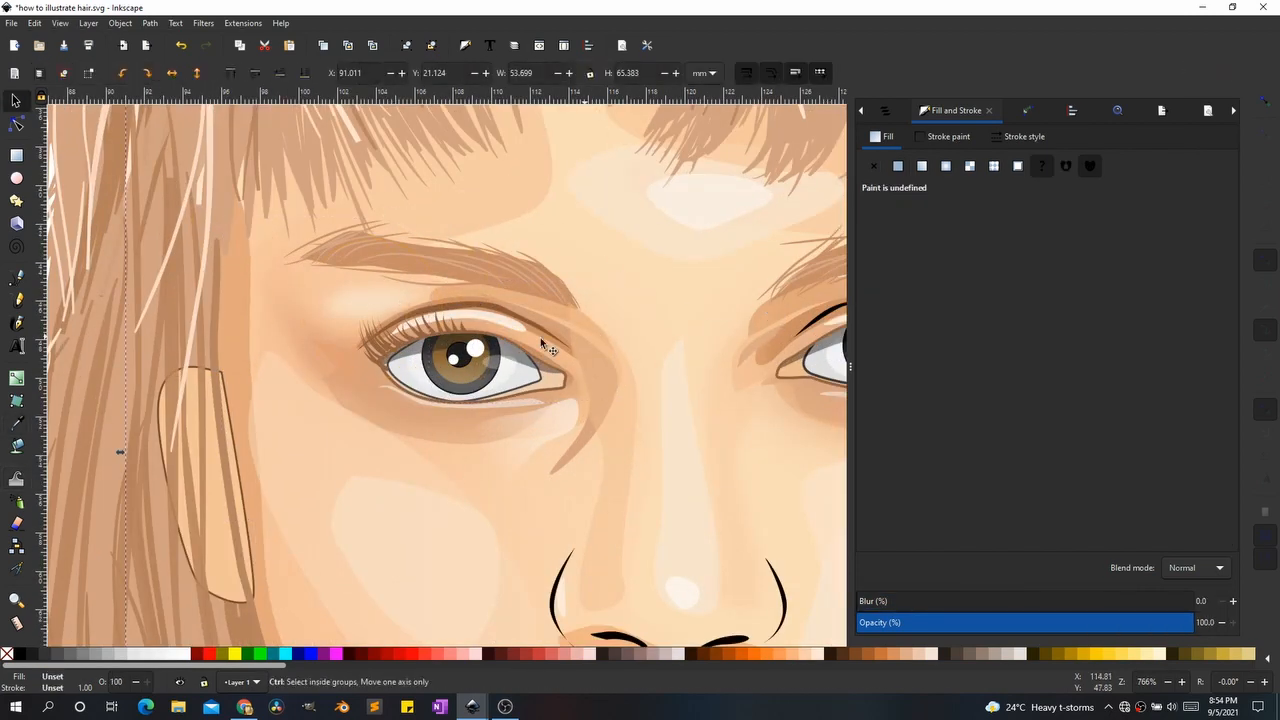
Step: Select the shape along the eye's upper lid and refine its contour with the Tweak tool
scroll(402, 362, down, 7)
click(420, 364)
click(430, 265)
mouse_move(420, 366)
mouse_down()
mouse_move(297, 349)
mouse_move(237, 294)
mouse_up()
scroll(345, 349, up, 9)
ctrl+click(394, 307)
key(w)
scroll(521, 374, down, 4)
scroll(424, 354, up, 2)
Step: Lower the opacity of the white circular highlights in both eyes so they become semi-transparent
key(s)
click(516, 358)
click(1050, 622)
click(103, 369)
shift+click(82, 379)
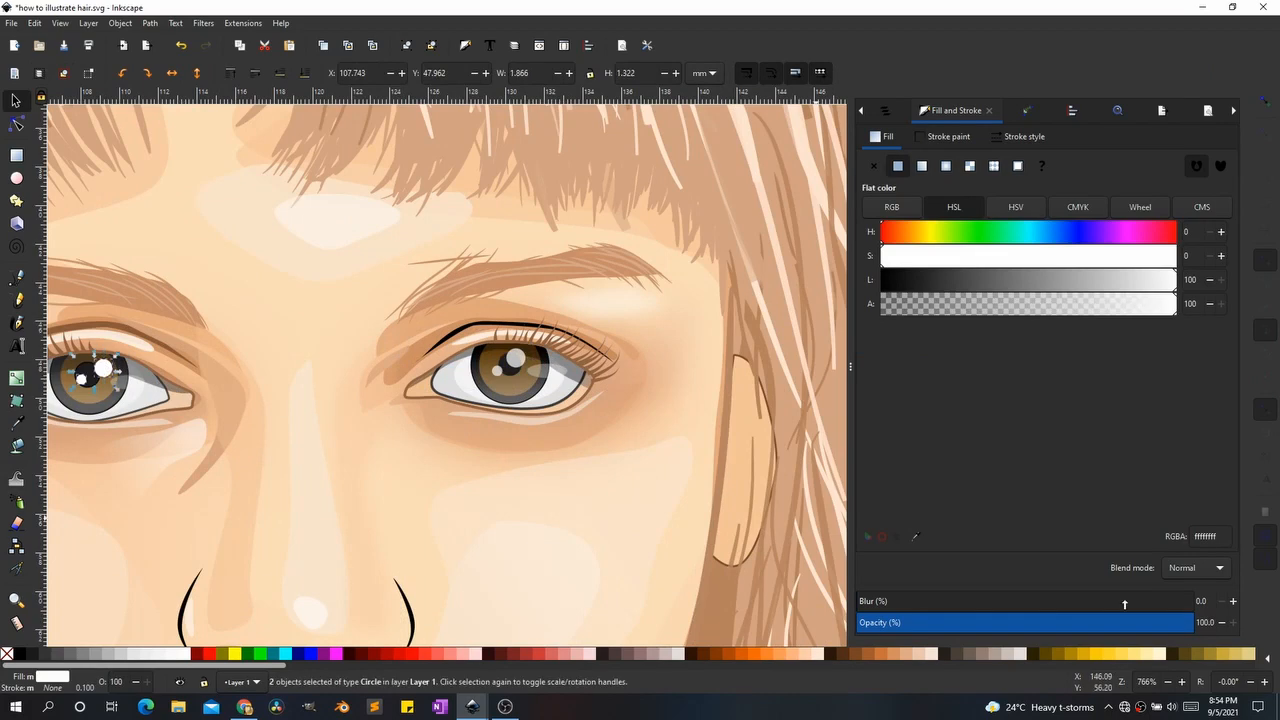
click(1050, 622)
click(500, 460)
Step: Push the semi-transparent dark shading at the left-hand eye's outer corner inward with the Tweak tool
scroll(500, 460, down, 5)
scroll(397, 464, up, 6)
ctrl+click(591, 303)
key(w)
drag(598, 298, 572, 306)
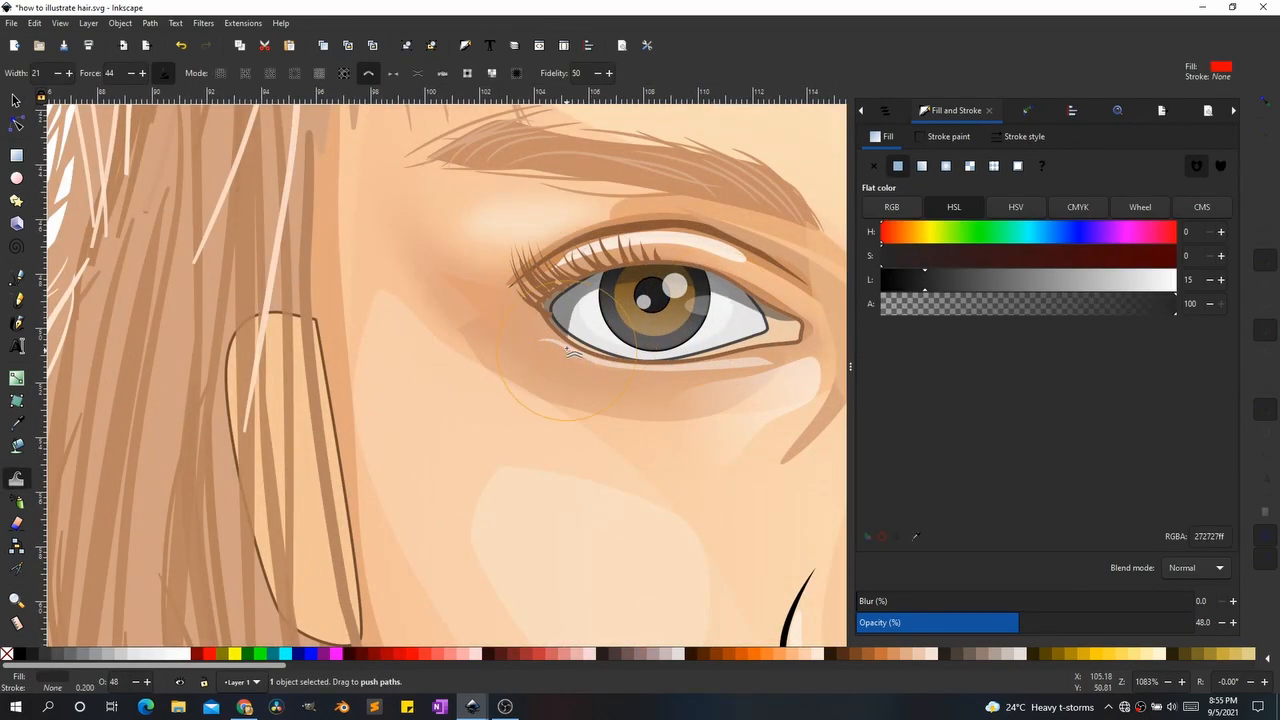
scroll(373, 360, down, 5)
scroll(405, 355, up, 3)
scroll(278, 386, down, 4)
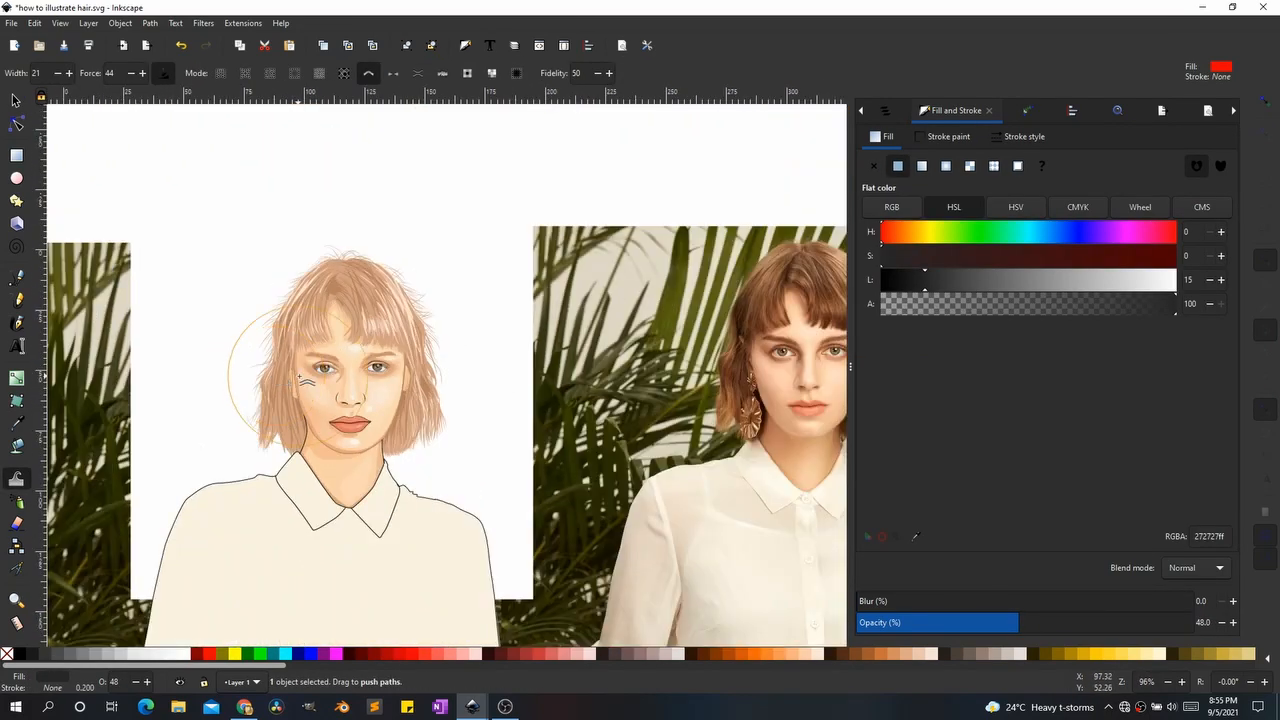
Step: Inspect the eyes' shading and highlight shapes, selecting the white ellipse beside the right-hand iris
scroll(301, 384, up, 6)
key(s)
click(357, 340)
key(w)
key(s)
click(375, 312)
click(520, 312)
click(590, 395)
scroll(341, 411, down, 3)
scroll(710, 394, up, 2)
click(535, 357)
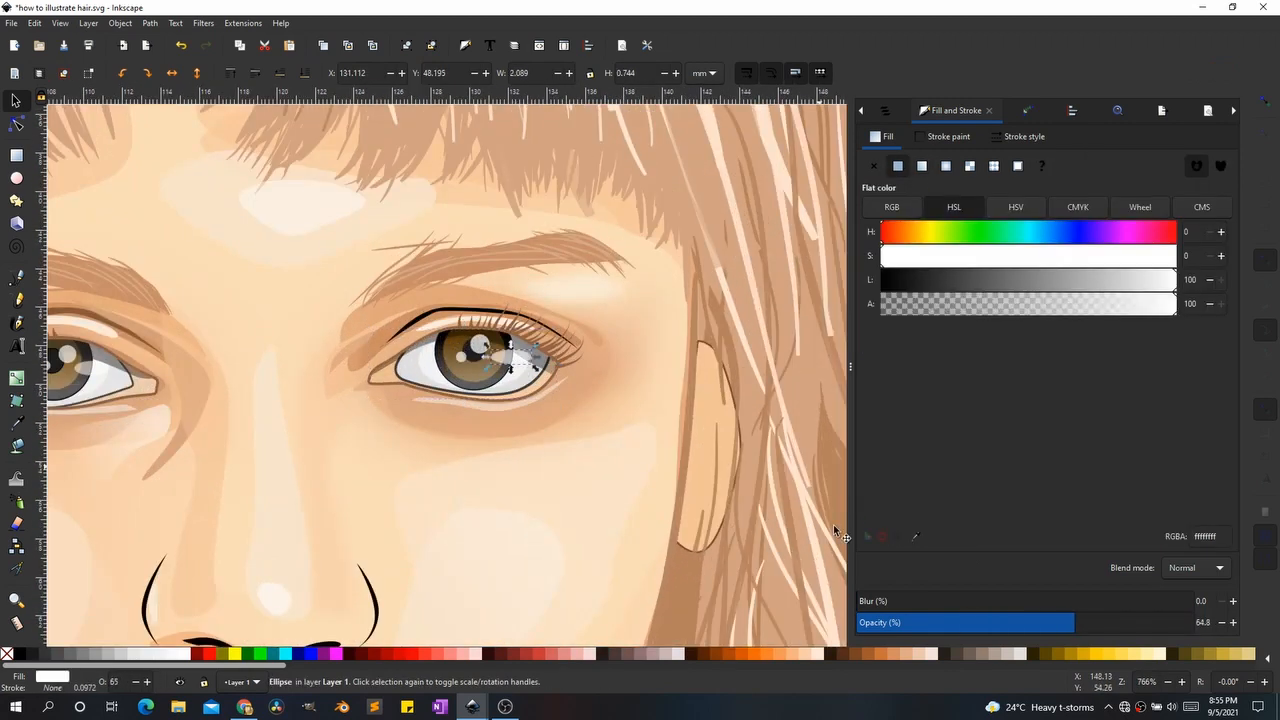
Step: Reposition the pale highlight shapes on either side of the philtrum above the upper lip
scroll(445, 438, down, 5)
scroll(388, 344, down, 2)
scroll(409, 431, up, 2)
scroll(395, 420, up, 5)
click(388, 336)
key(w)
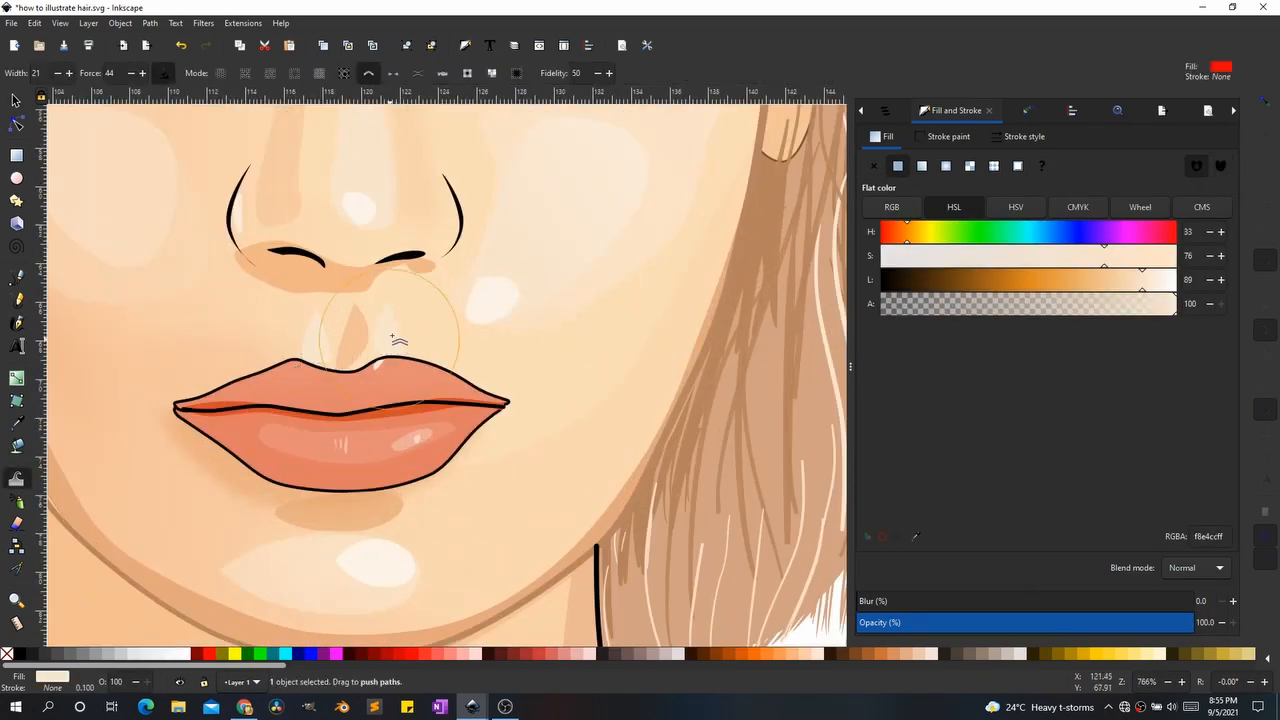
key(s)
shift+click(317, 339)
mouse_move(317, 339)
mouse_down()
mouse_move(327, 343)
mouse_move(303, 334)
mouse_up()
Step: Adjust the blur of the philtrum shading between the nose and the upper lip
click(357, 347)
key(ctrl+d)
scroll(305, 337, down, 2)
key(w)
drag(870, 601, 1052, 601)
scroll(357, 423, down, 4)
scroll(318, 412, up, 5)
Step: Select both philtrum highlights and lower their opacity to 59.4%
click(447, 405)
shift+click(497, 402)
key(s)
drag(1130, 623, 1055, 623)
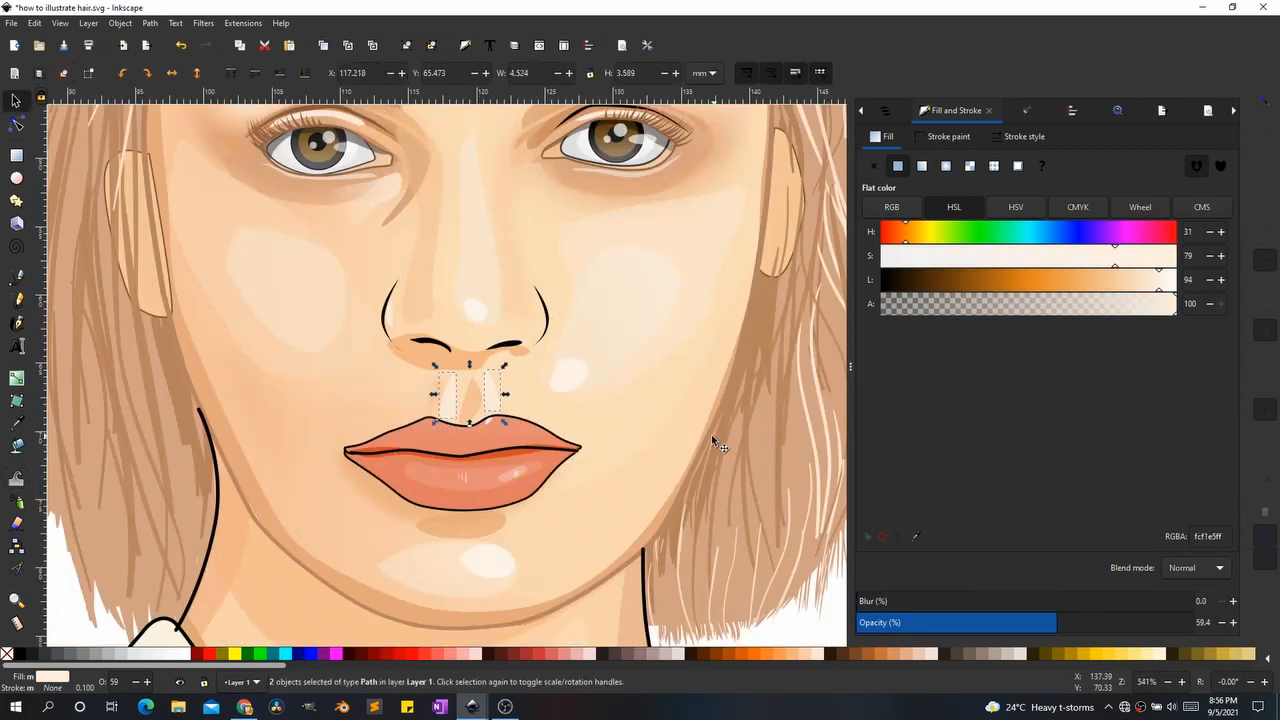
click(710, 460)
Step: Recolour the right-hand eye's outline with a tan stroke sampled from the drawing instead of removing it
scroll(411, 459, down, 6)
scroll(430, 419, up, 7)
ctrl+click(450, 440)
click(948, 137)
click(874, 166)
key(ctrl+z)
key(d)
shift+click(683, 320)
key(s)
Step: Sample a tan skin tone for the left-hand eye's outline and darken that stroke
scroll(415, 433, left, 6)
ctrl+click(408, 427)
click(914, 537)
click(450, 420)
drag(1090, 286, 1049, 286)
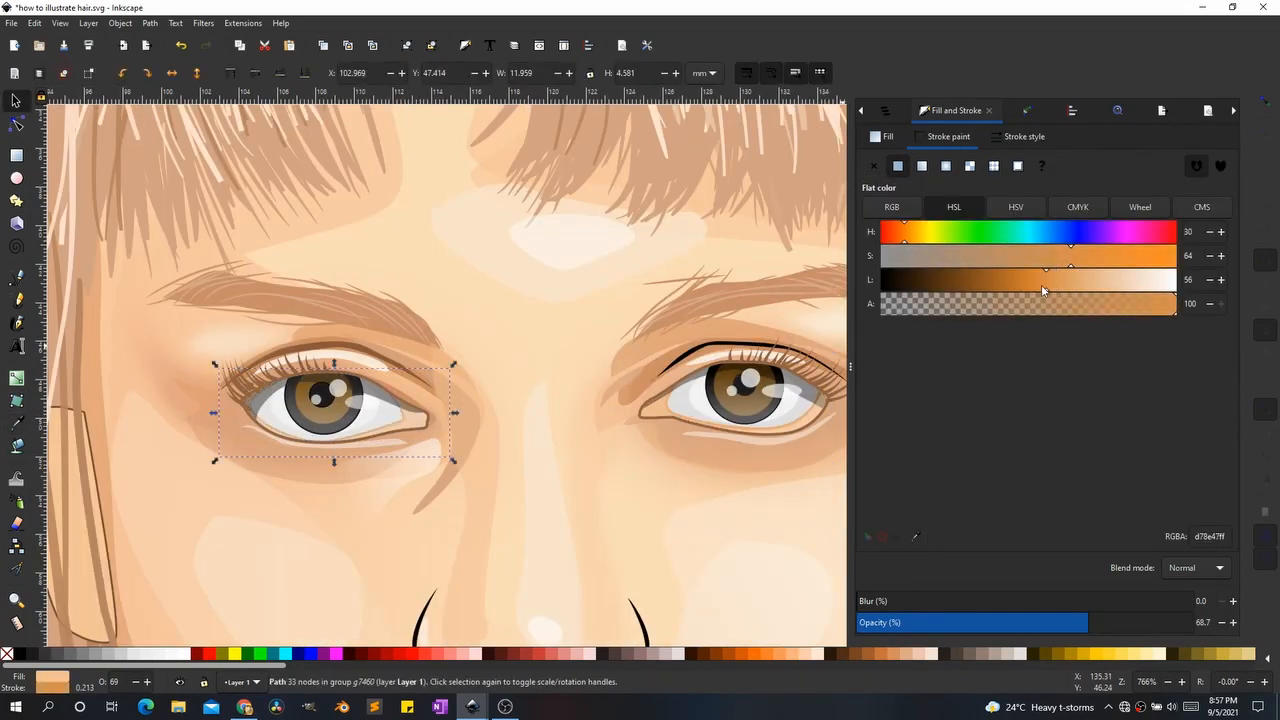
click(415, 433)
Step: Select a shading shape around the left-hand eye and reduce its opacity
scroll(415, 433, down, 6)
click(557, 459)
scroll(500, 456, right, 2)
scroll(334, 401, up, 4)
click(256, 310)
click(242, 287)
click(330, 303)
drag(937, 623, 892, 623)
Step: Pick through the overlapping blurred shadows around the left-hand eye and fade them, one to 15.6% opacity
click(253, 297)
click(262, 289)
key(ctrl+z)
click(263, 290)
alt+click(249, 289)
alt+click(305, 312)
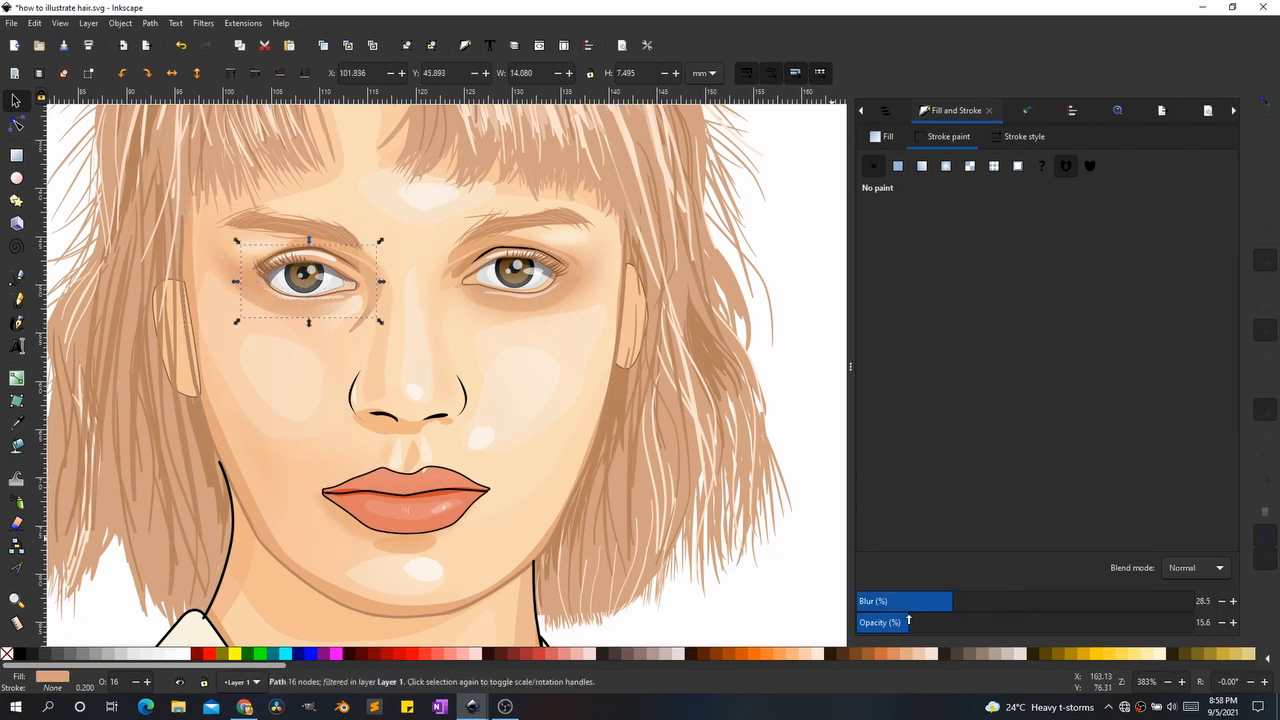
alt+click(306, 314)
drag(1032, 622, 936, 620)
Step: Select the overlapping shadow shapes around the right-hand eye one after another and strongly lower their opacity
alt+click(503, 305)
alt+click(503, 305)
drag(1138, 623, 882, 623)
alt+click(561, 299)
alt+click(563, 298)
alt+click(563, 298)
drag(1109, 622, 856, 622)
click(655, 530)
Step: Review the whole portrait beside the reference photo
scroll(568, 500, down, 2)
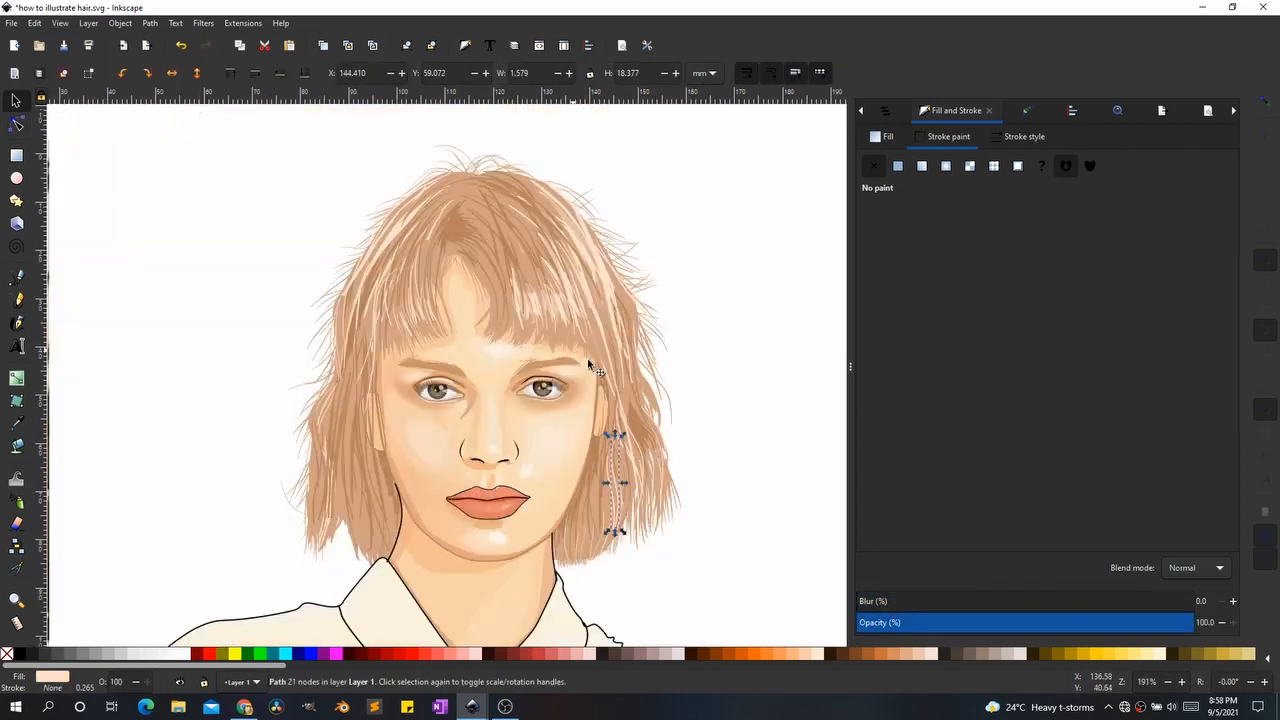
click(312, 308)
scroll(312, 308, down, 2)
scroll(362, 377, down, 1)
scroll(405, 395, up, 2)
scroll(418, 407, down, 1)
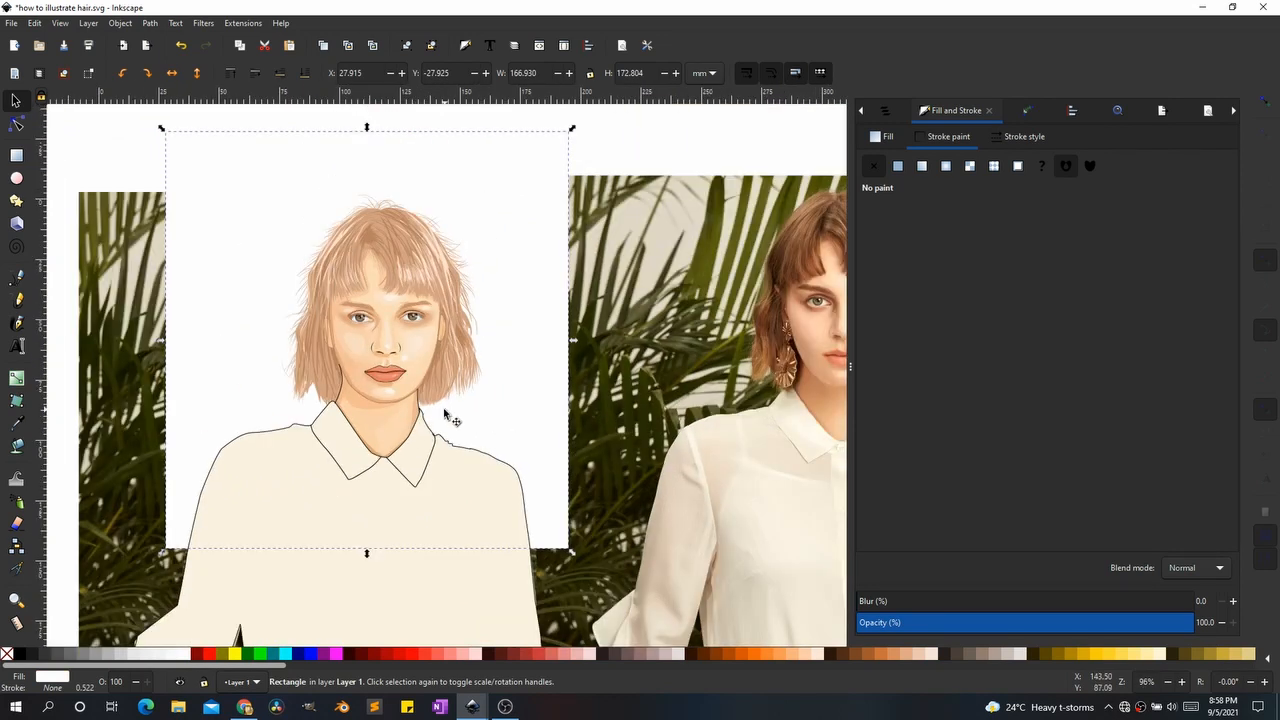
scroll(430, 437, down, 1)
scroll(457, 436, up, 1)
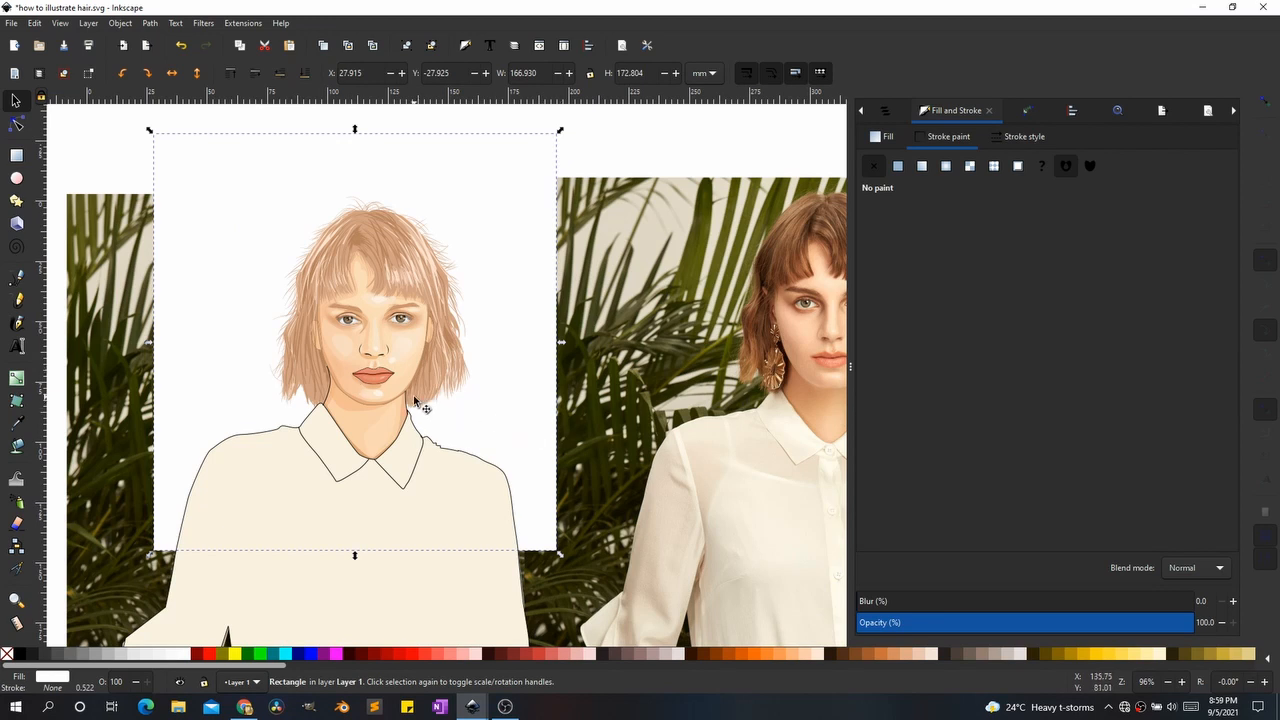
Step: Draw a thin closed highlight shape about 6.3 mm wide along the upper part of the lower lip
scroll(389, 360, up, 6)
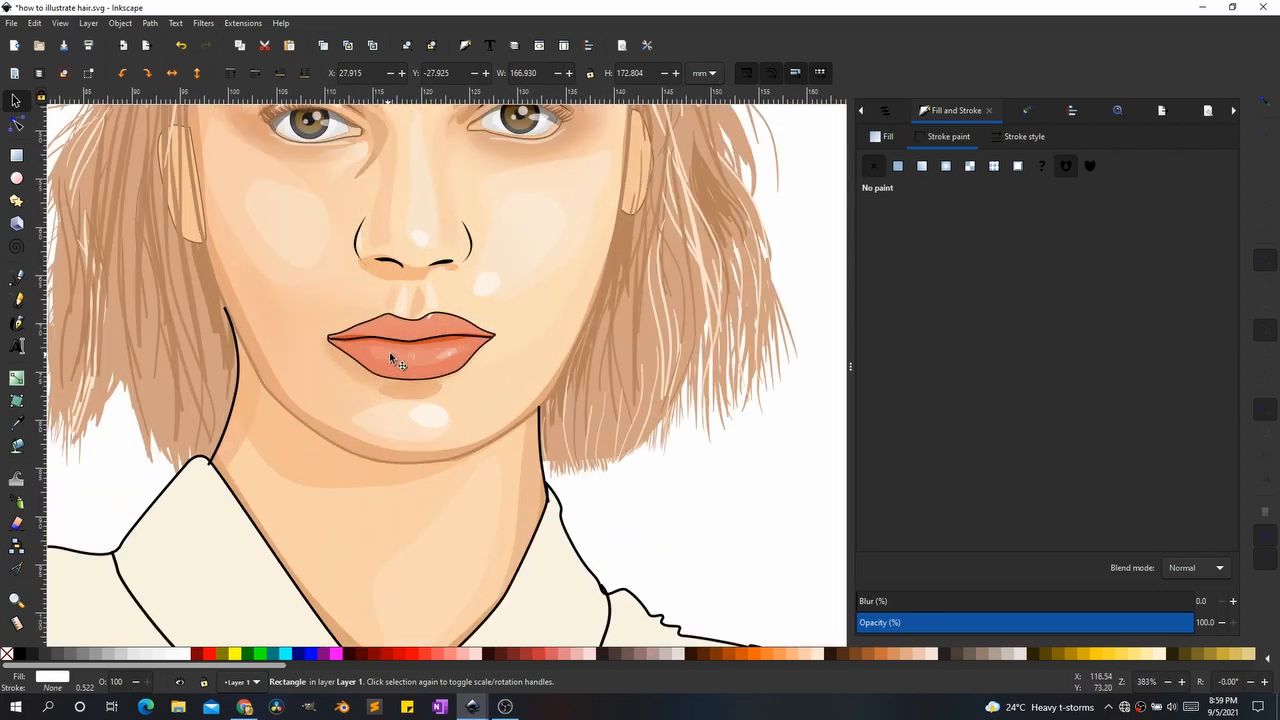
scroll(432, 356, up, 2)
key(b)
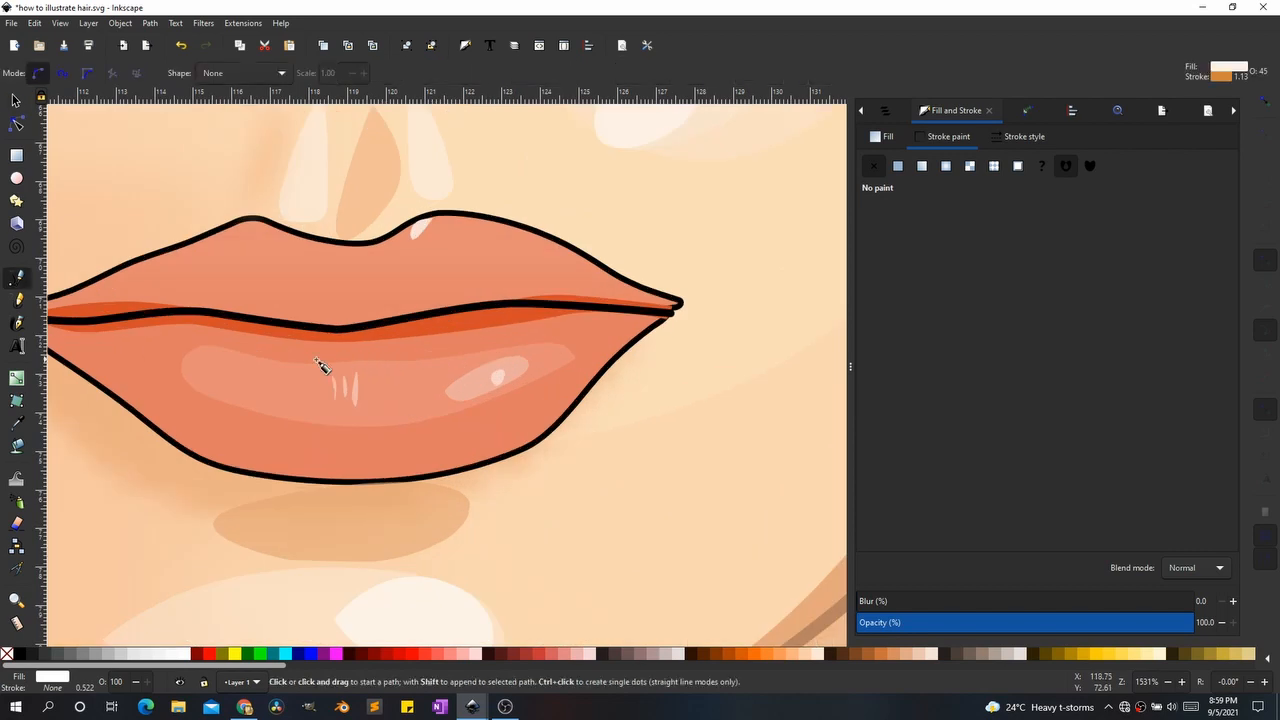
click(238, 345)
drag(345, 350, 427, 347)
drag(479, 346, 476, 359)
drag(412, 365, 355, 373)
drag(241, 355, 240, 354)
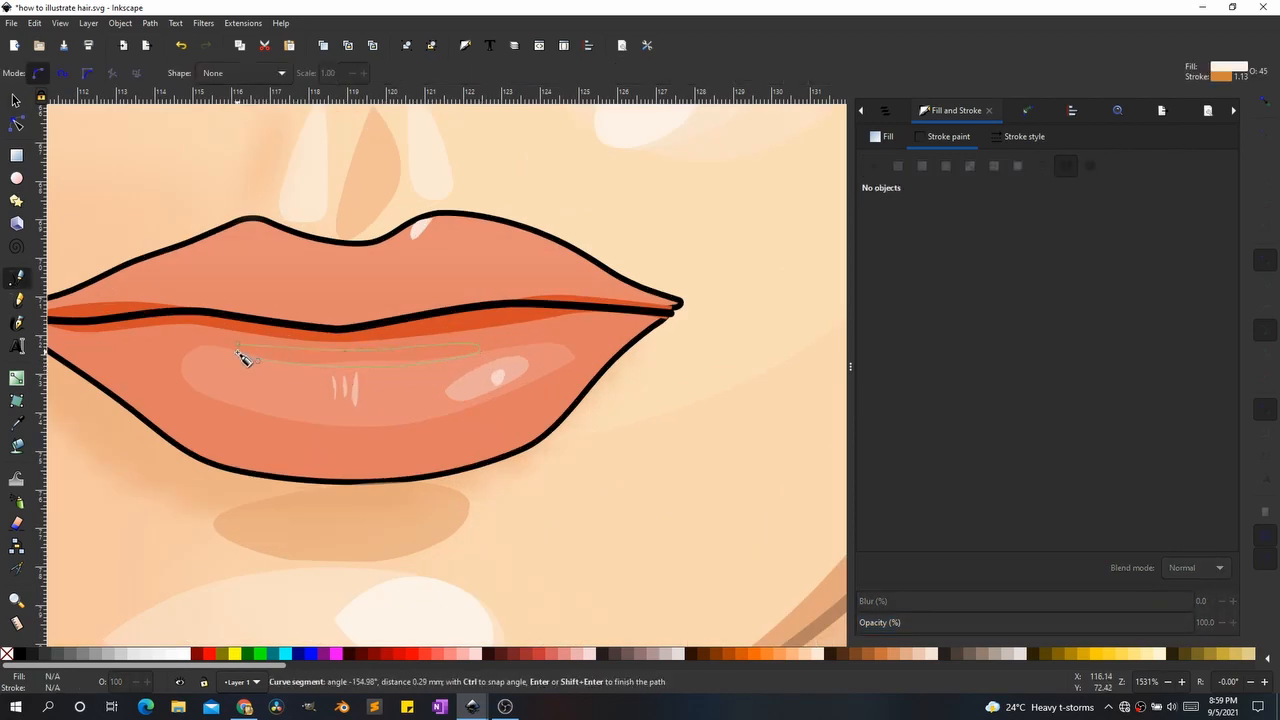
click(241, 348)
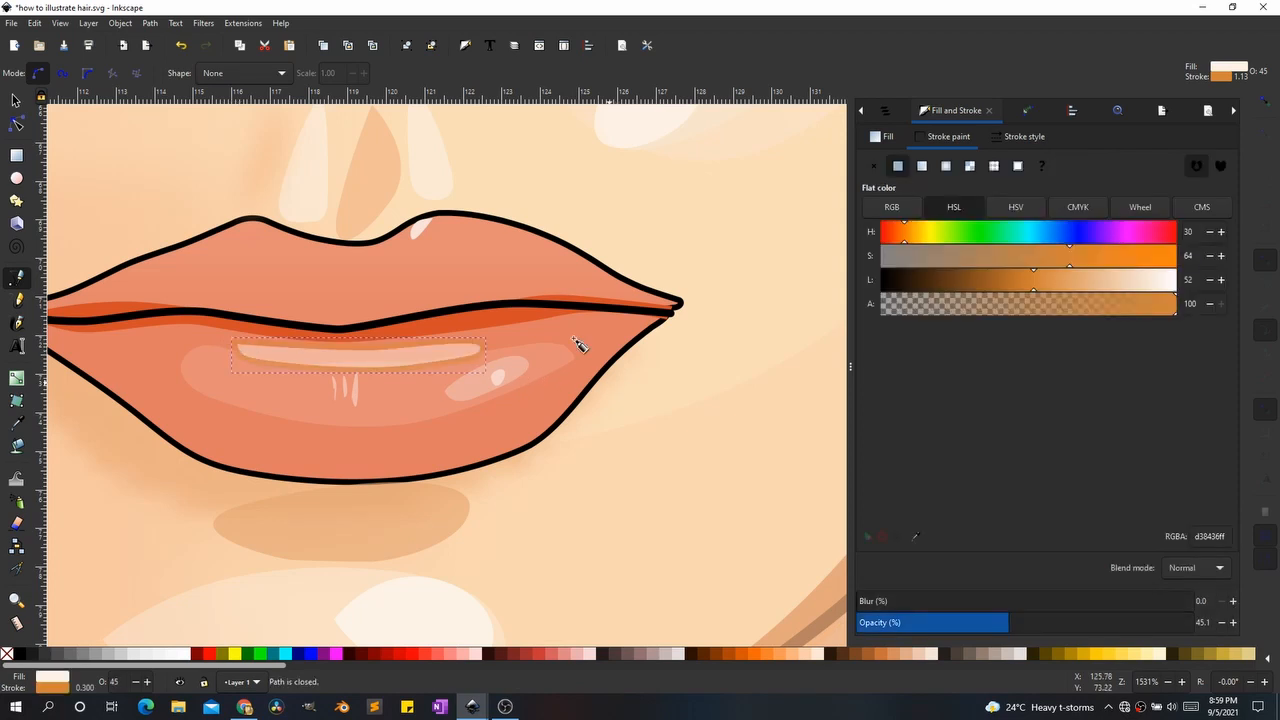
Step: Remove the new lip highlight's stroke and lower its opacity to 16.5%
key(d)
click(878, 165)
click(881, 138)
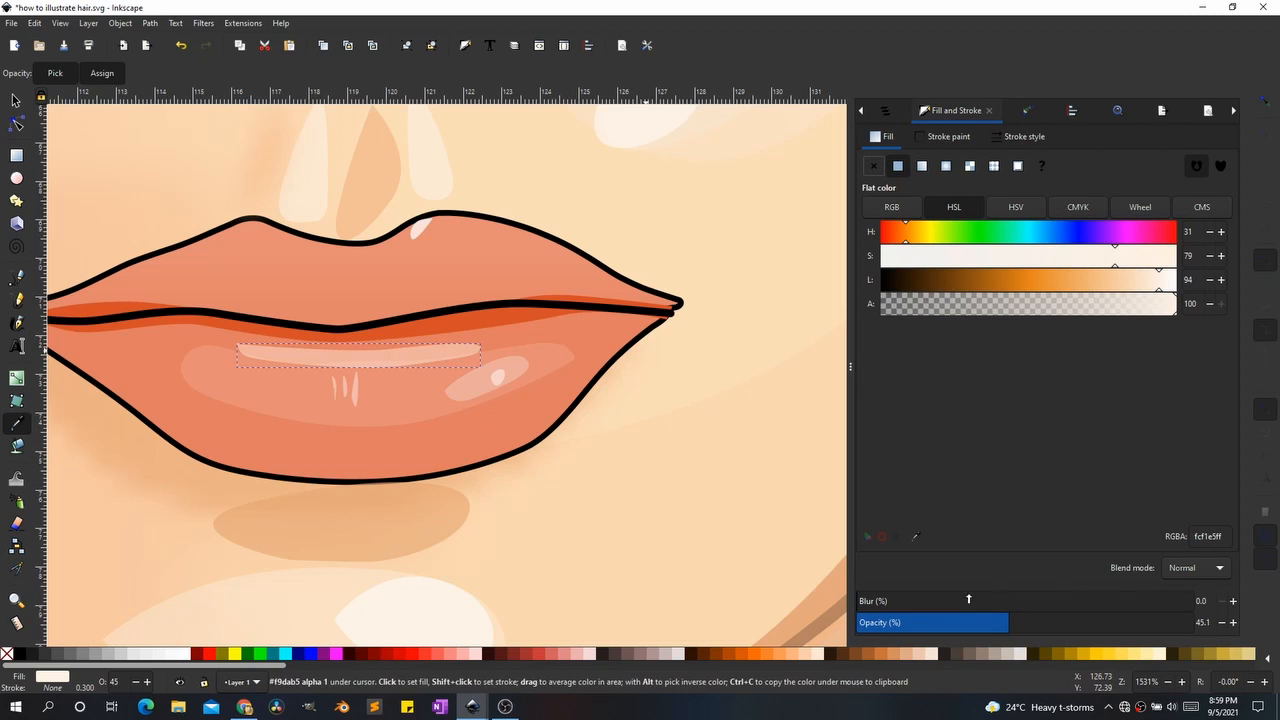
drag(933, 620, 911, 621)
key(s)
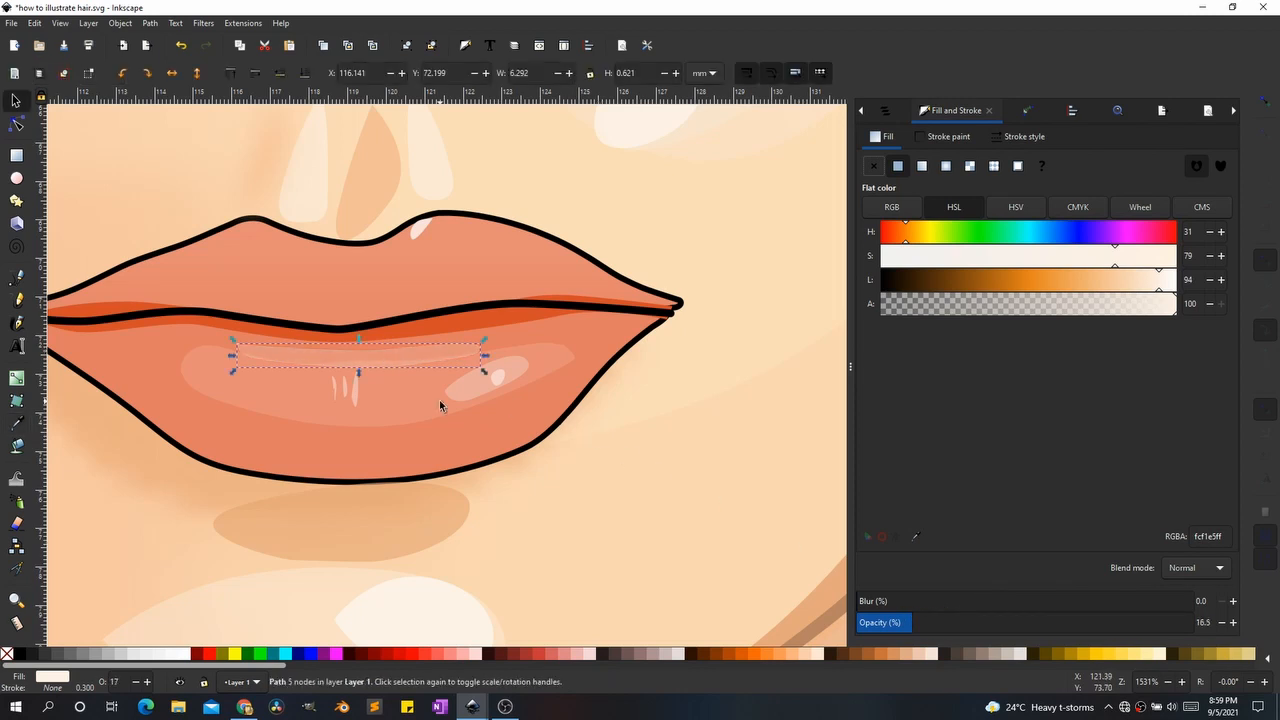
drag(391, 363, 468, 372)
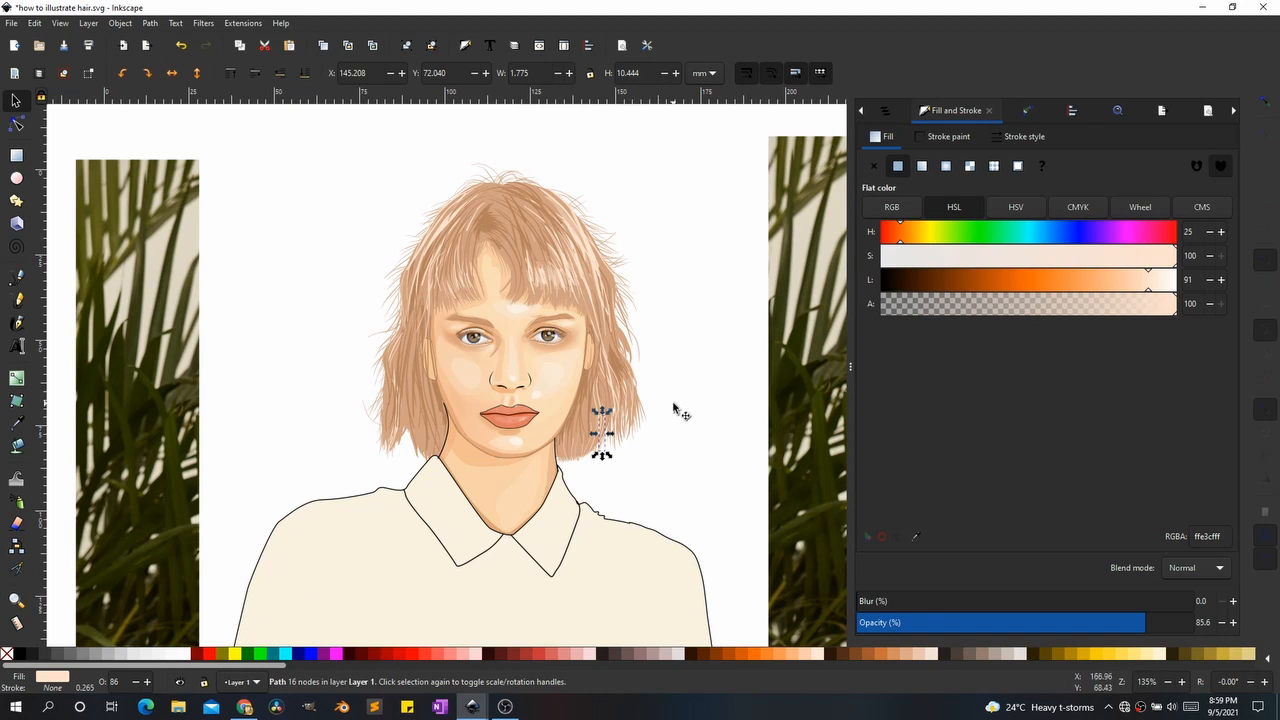
Step: Examine the portrait's face and hair up close, and compare the overall illustration with the reference photo
click(650, 411)
scroll(591, 387, down, 1)
scroll(604, 430, up, 1)
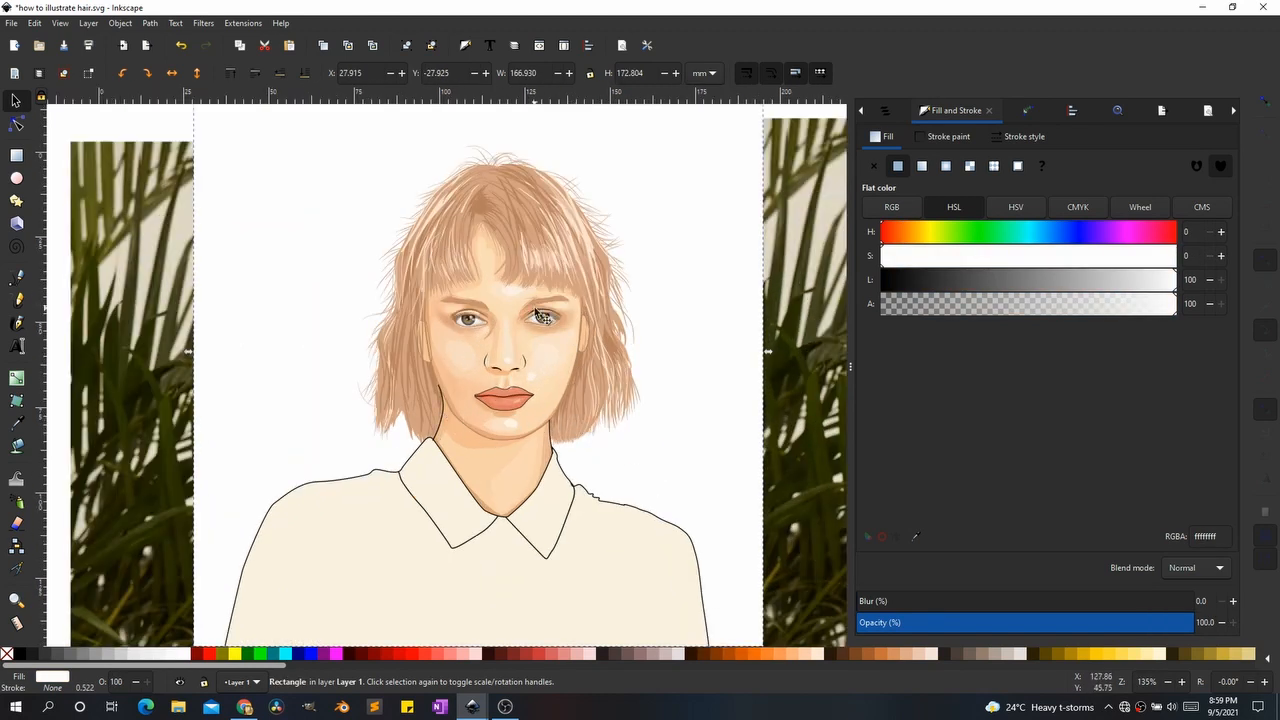
click(654, 327)
scroll(538, 352, up, 1)
click(355, 360)
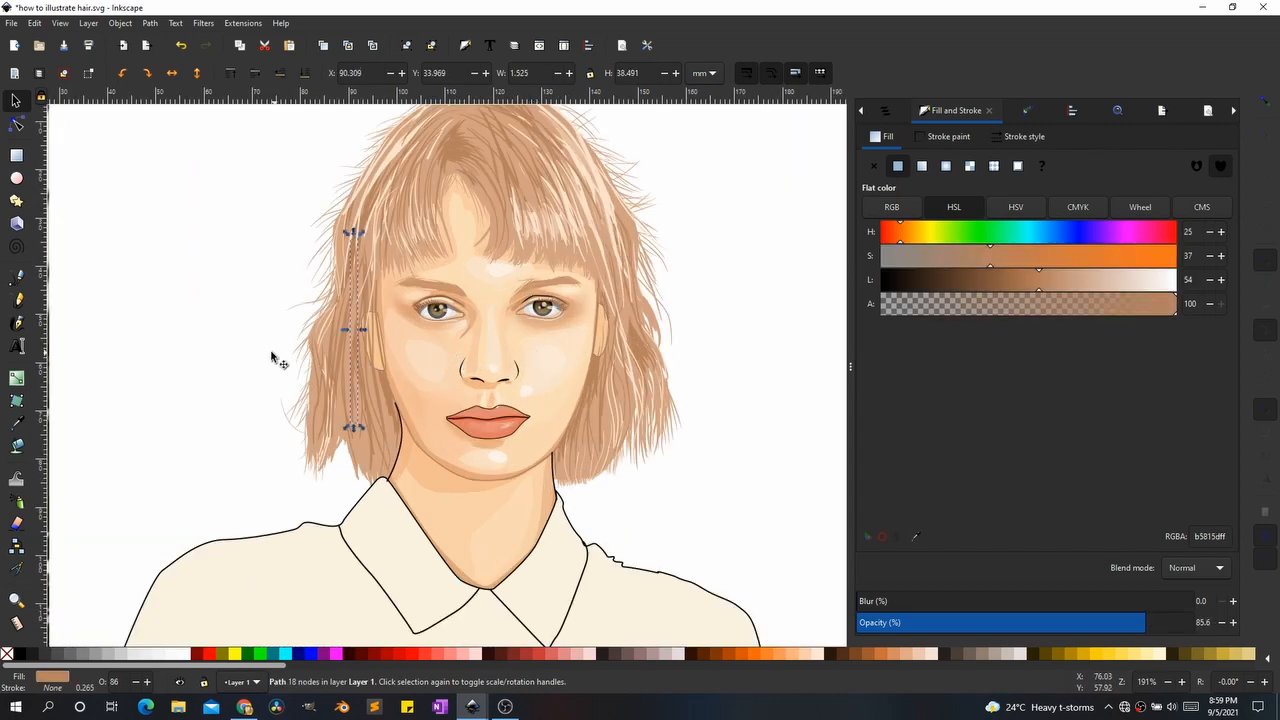
click(270, 360)
scroll(300, 377, down, 3)
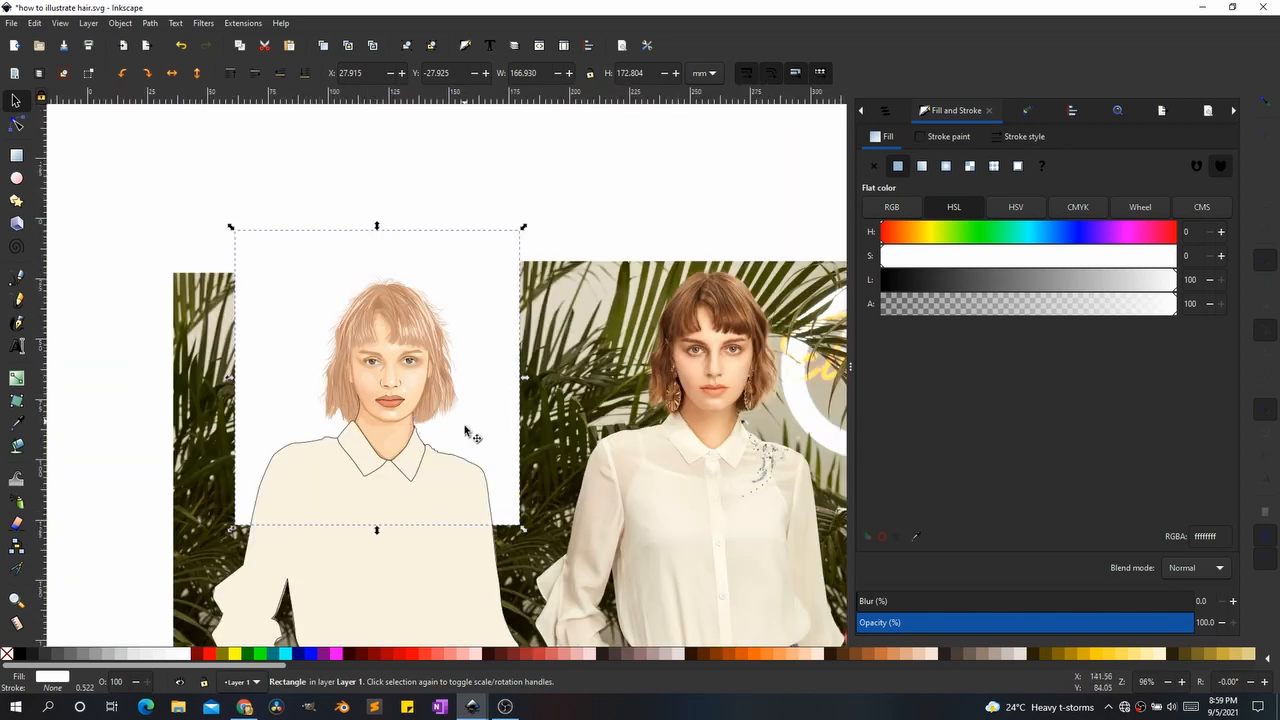
scroll(470, 418, up, 2)
scroll(375, 422, down, 1)
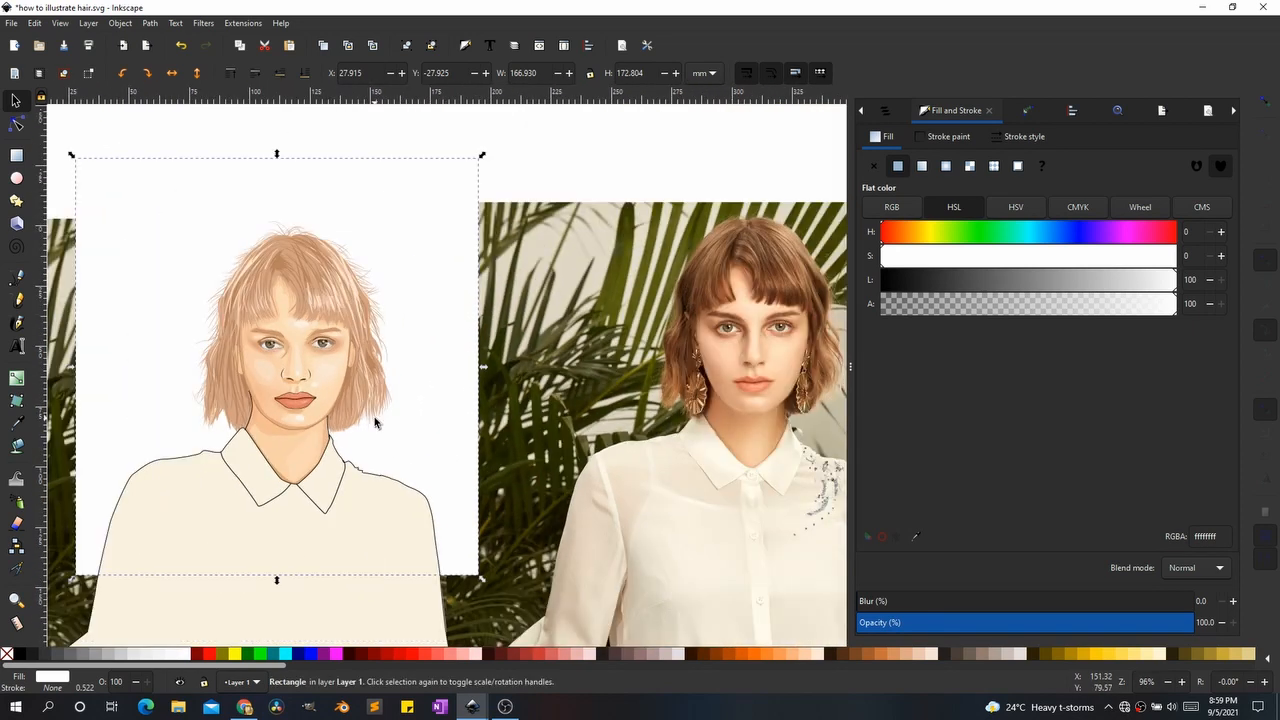
key(space)
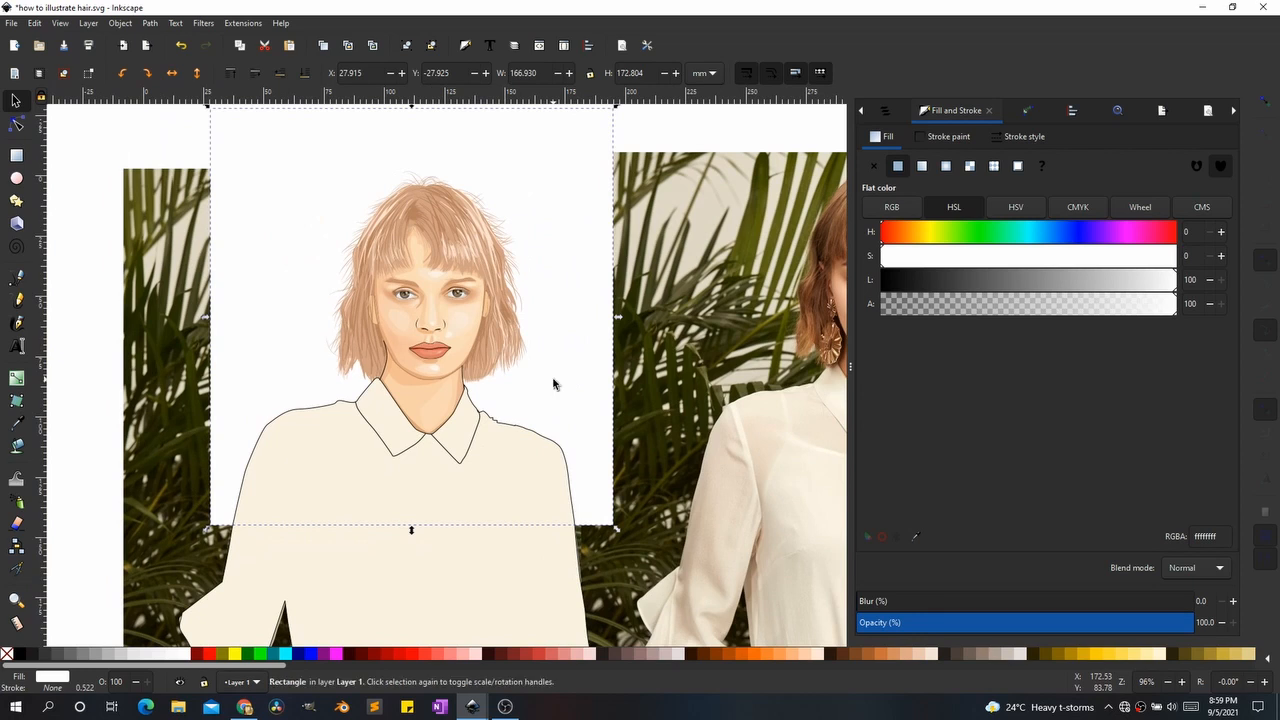